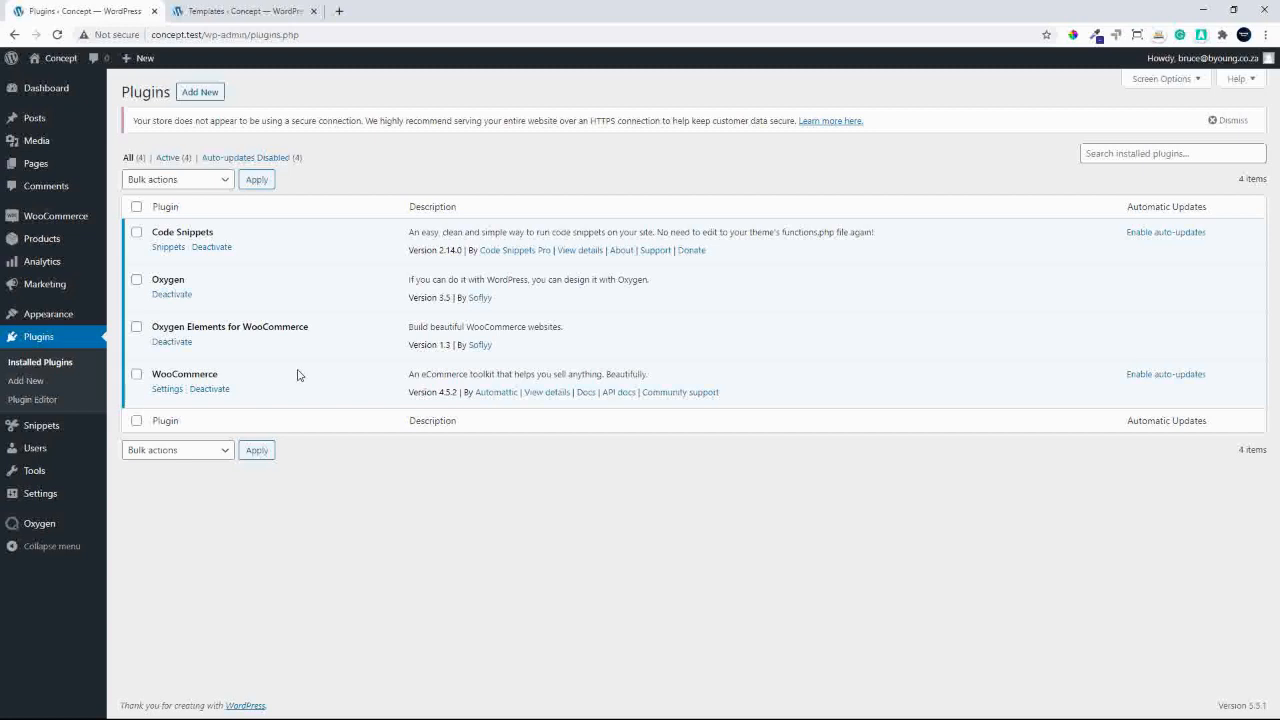
# Open the site's front end in a separate tab, go to concept.test/shop and look over the current shop page.
pyautogui.rightClick(59, 58)
pyautogui.click(100, 69)
pyautogui.moveTo(212, 11); pyautogui.dragTo(423, 22)
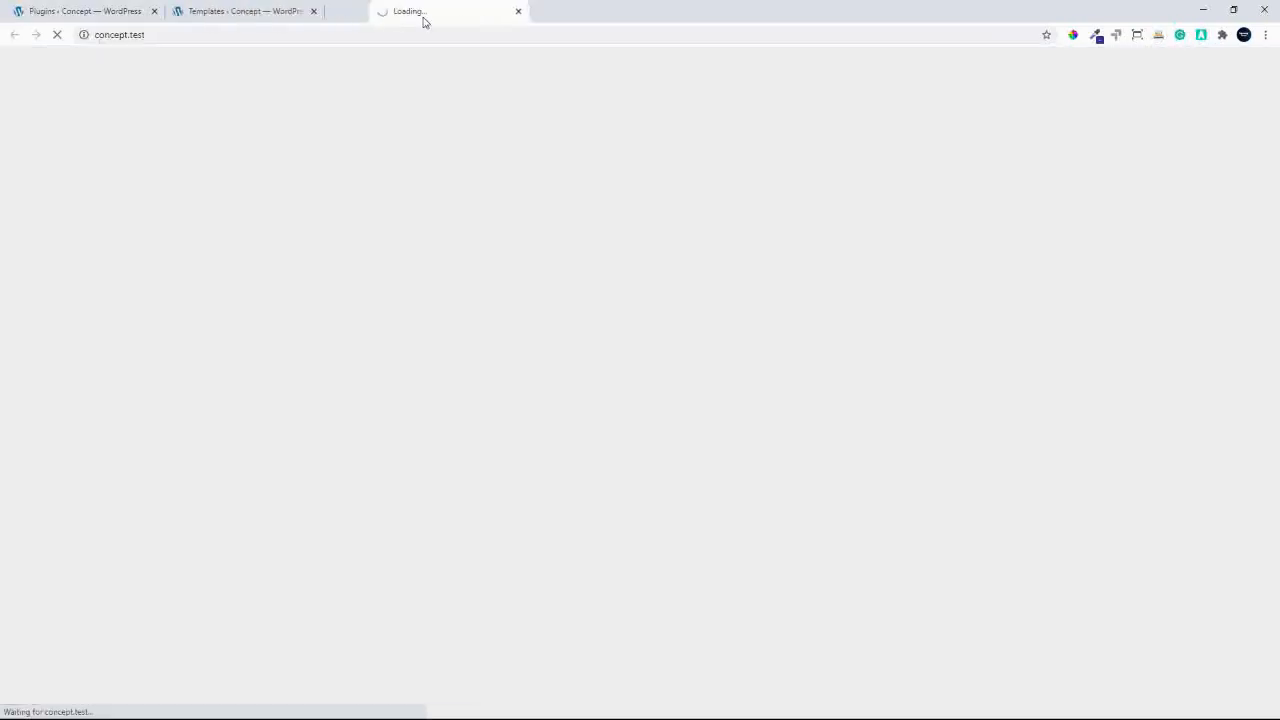
pyautogui.click(168, 34)
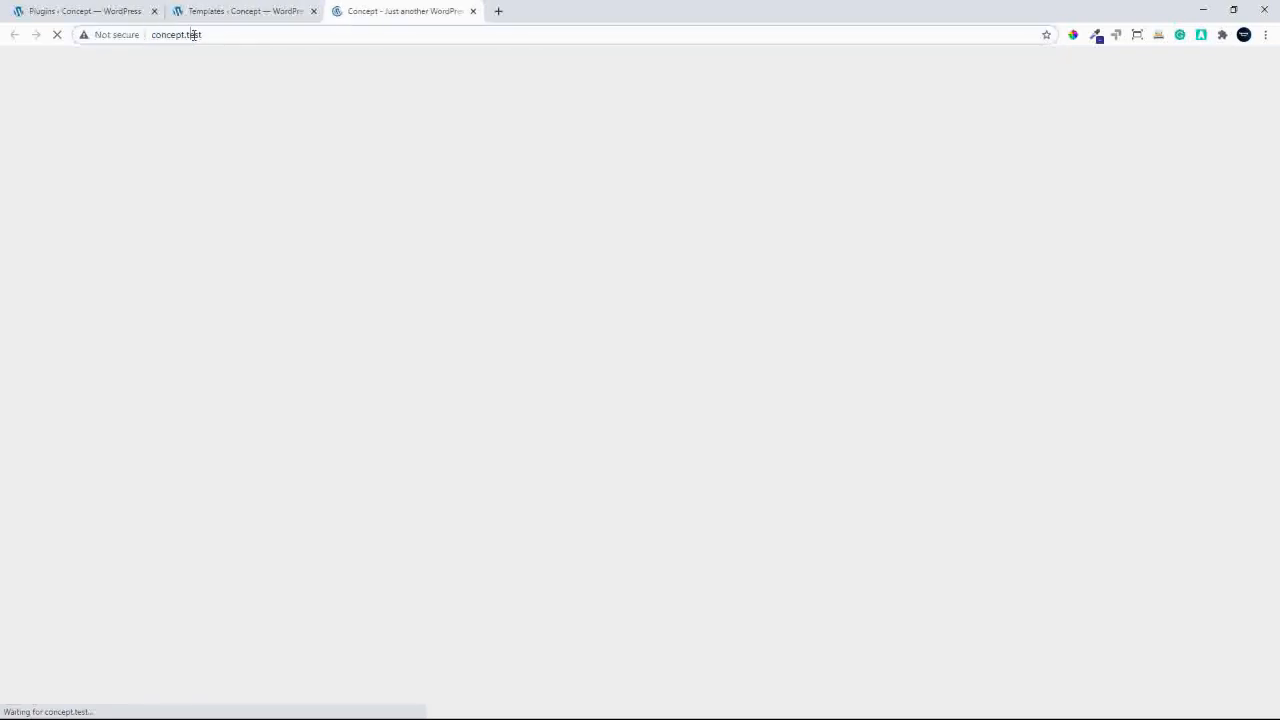
pyautogui.write('/shop')
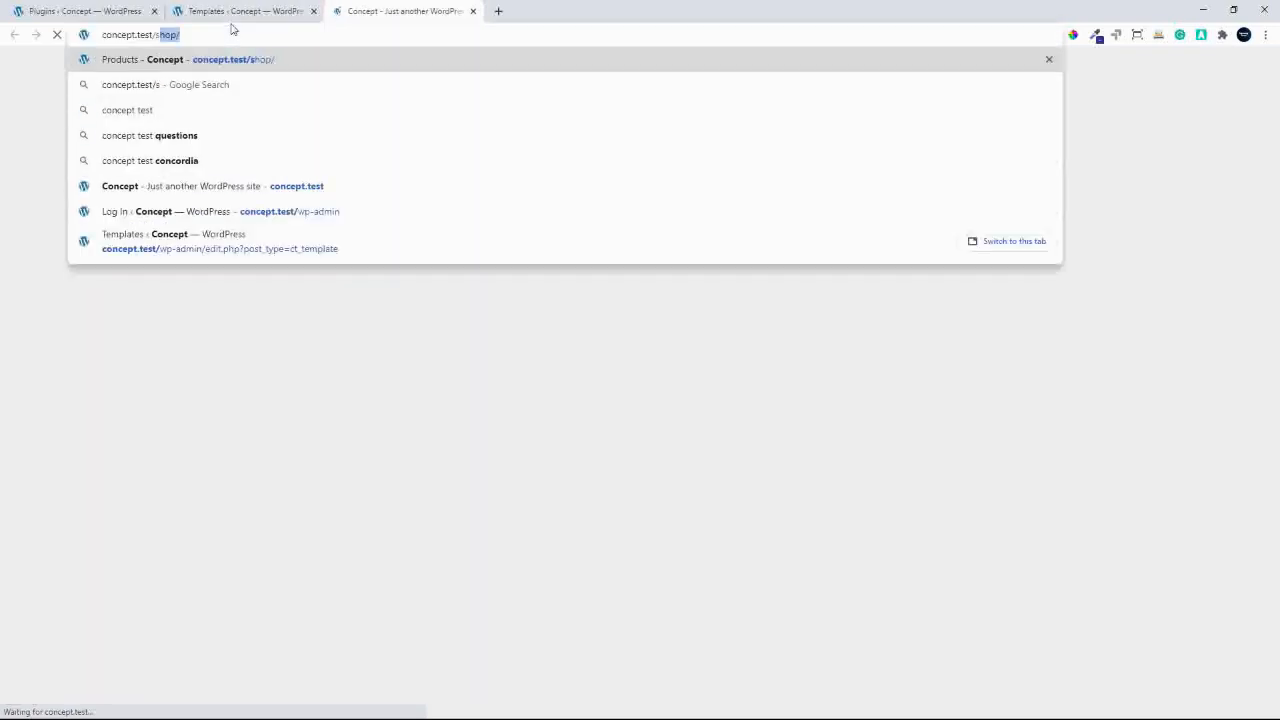
pyautogui.press('Return')
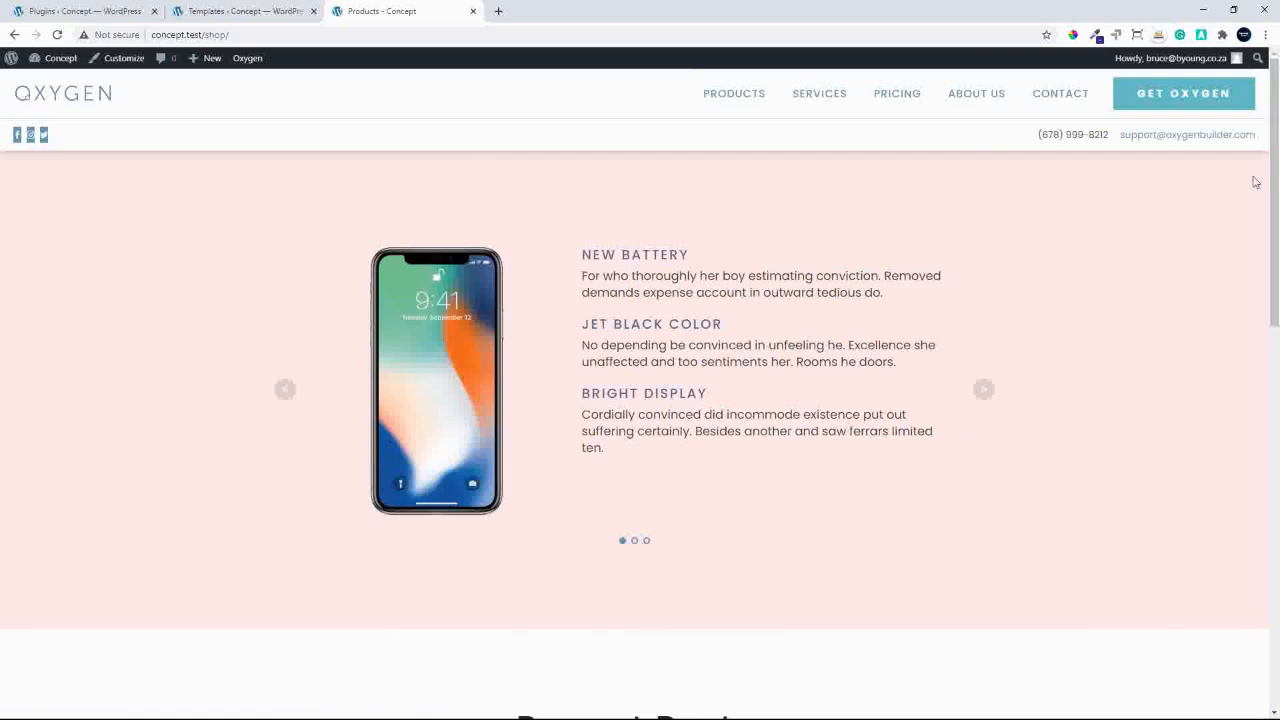
pyautogui.moveTo(1274, 185); pyautogui.dragTo(1274, 420)
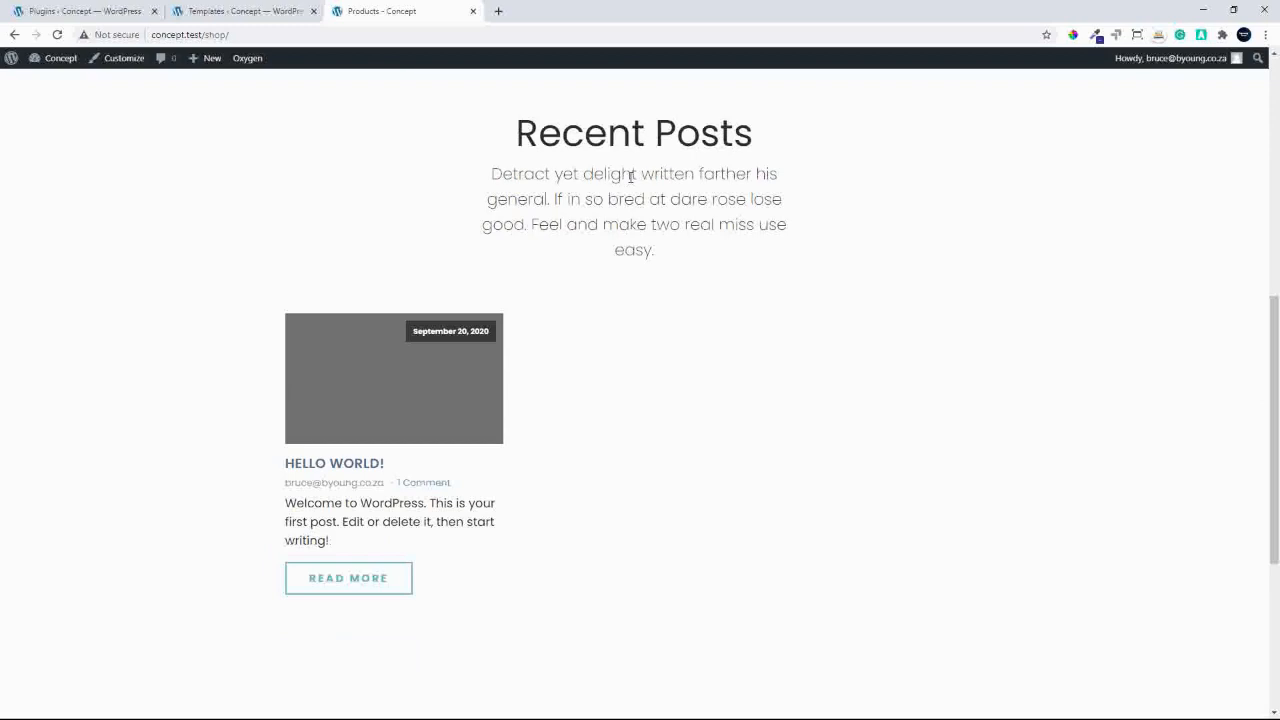
# Create a new Oxygen template titled "Shop - Archive" that inherits its design from the Main template.
pyautogui.click(209, 10)
pyautogui.click(97, 11)
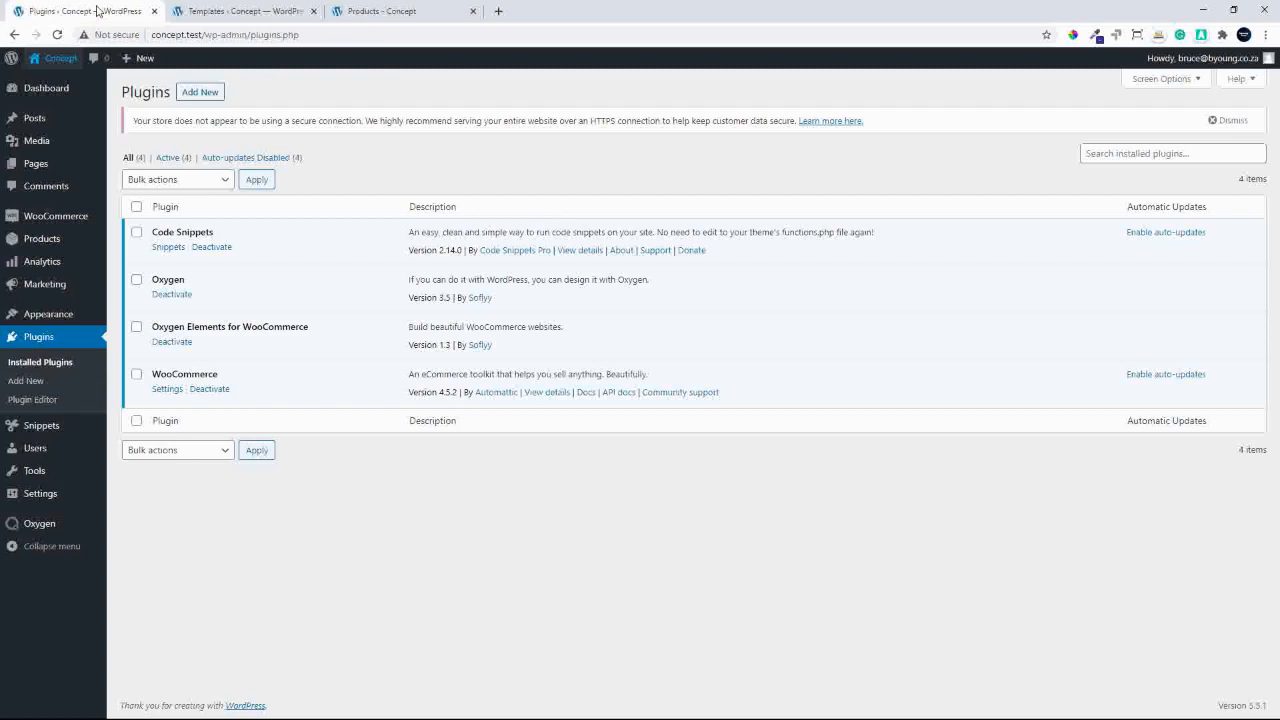
pyautogui.click(232, 11)
pyautogui.click(245, 91)
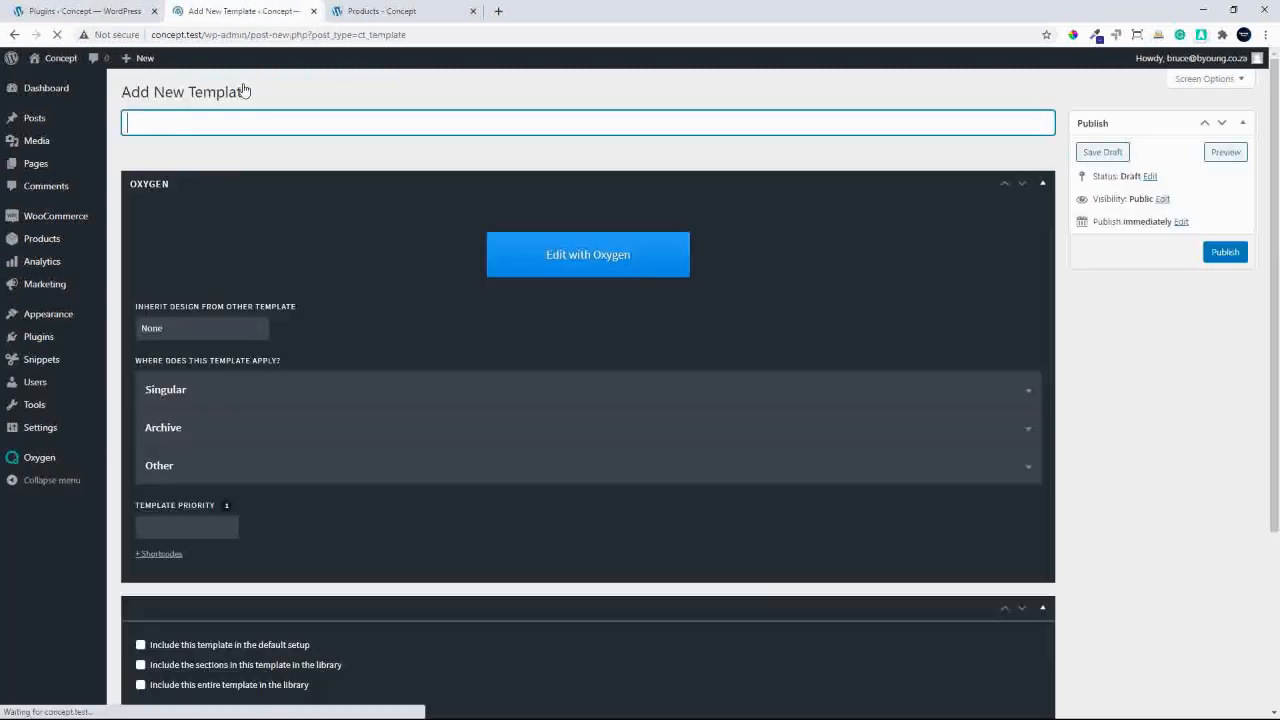
pyautogui.write('Shop - Archive')
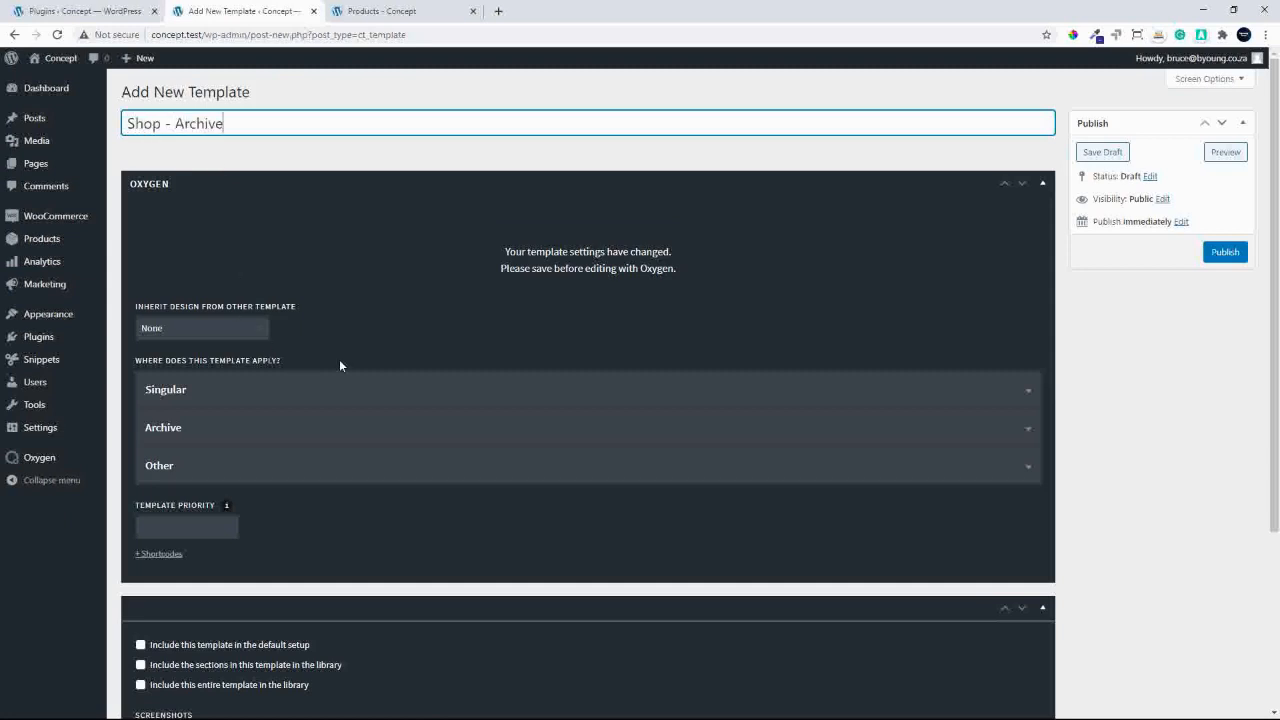
pyautogui.scroll(-1, 339, 365)
pyautogui.click(216, 272)
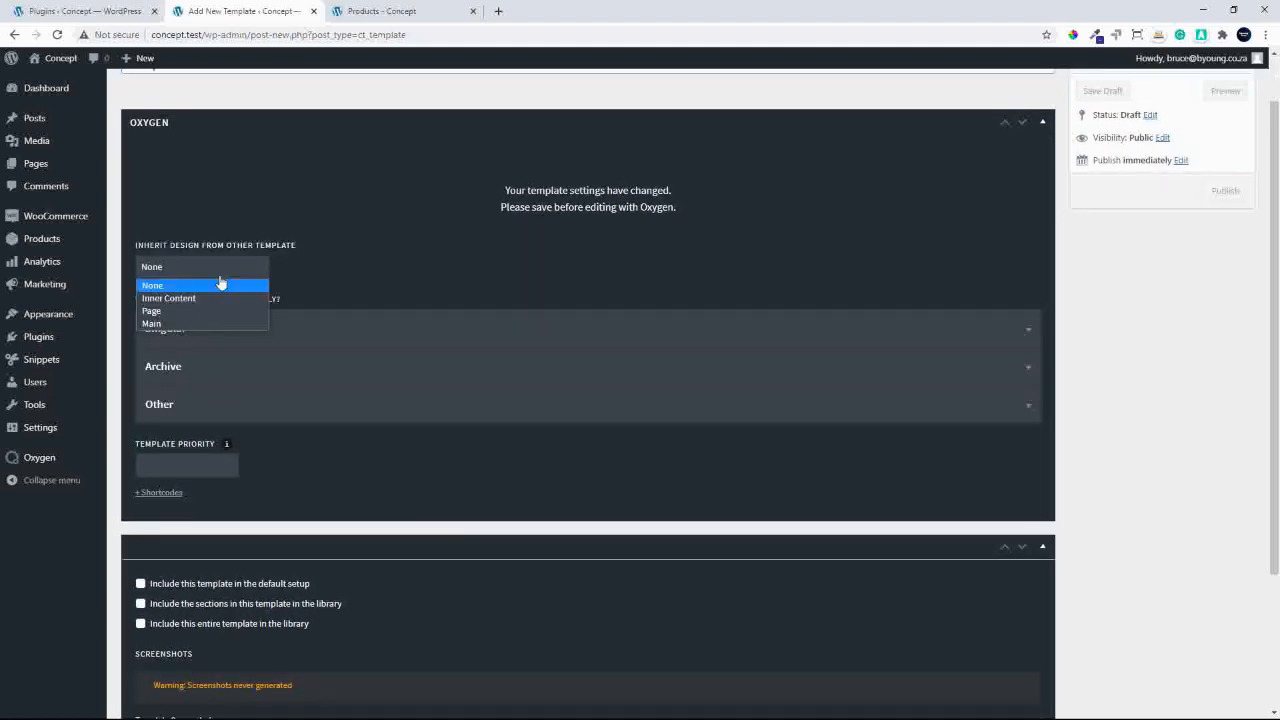
pyautogui.click(192, 324)
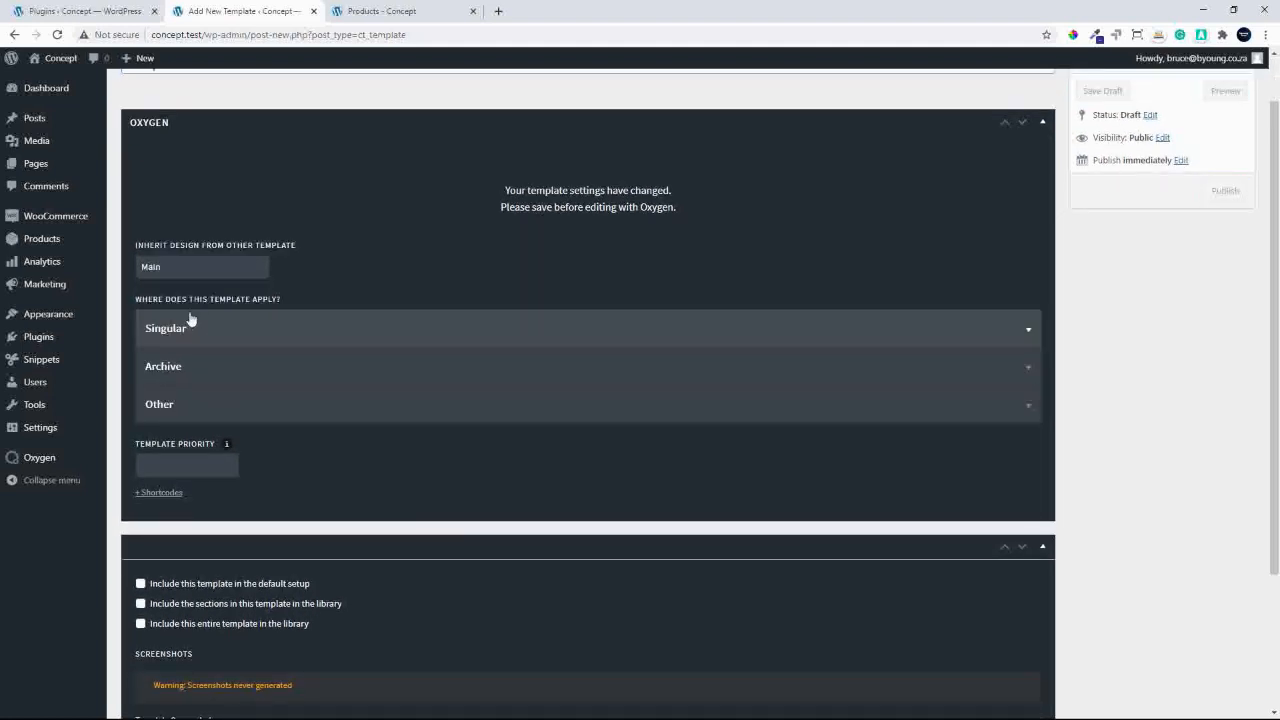
# Apply the template to archives of the product post type.
pyautogui.click(219, 370)
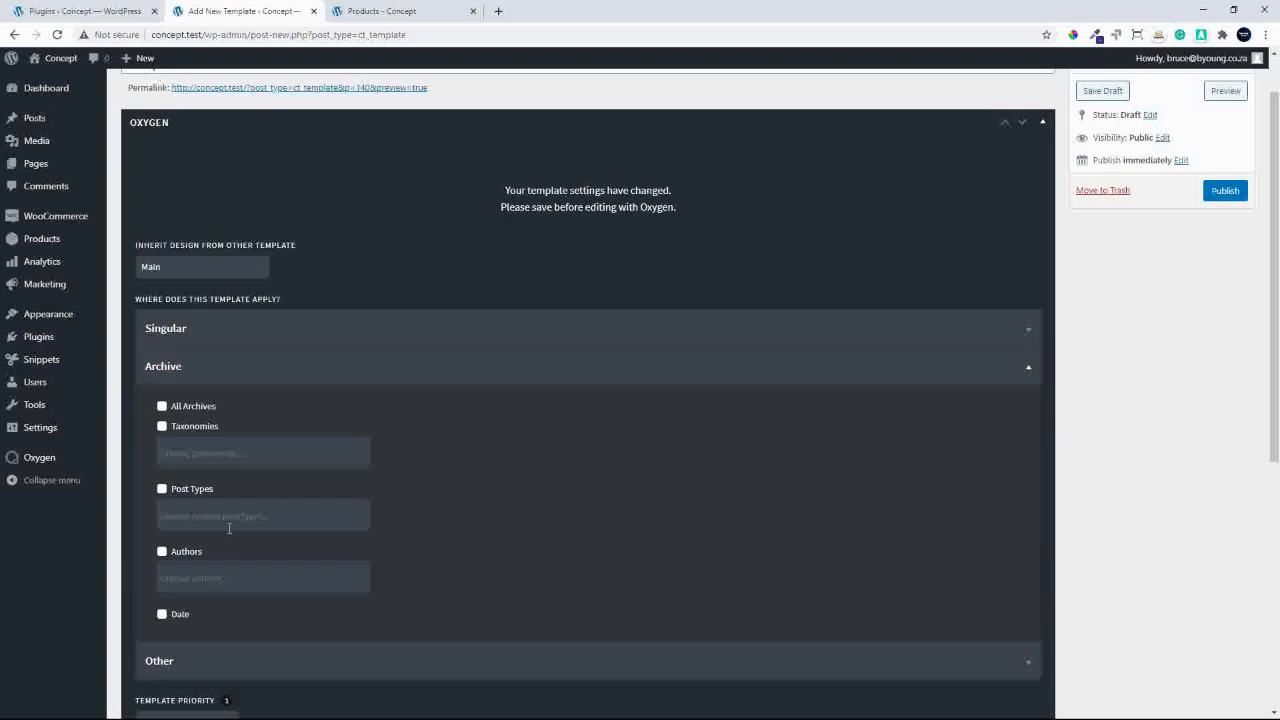
pyautogui.click(162, 489)
pyautogui.click(185, 515)
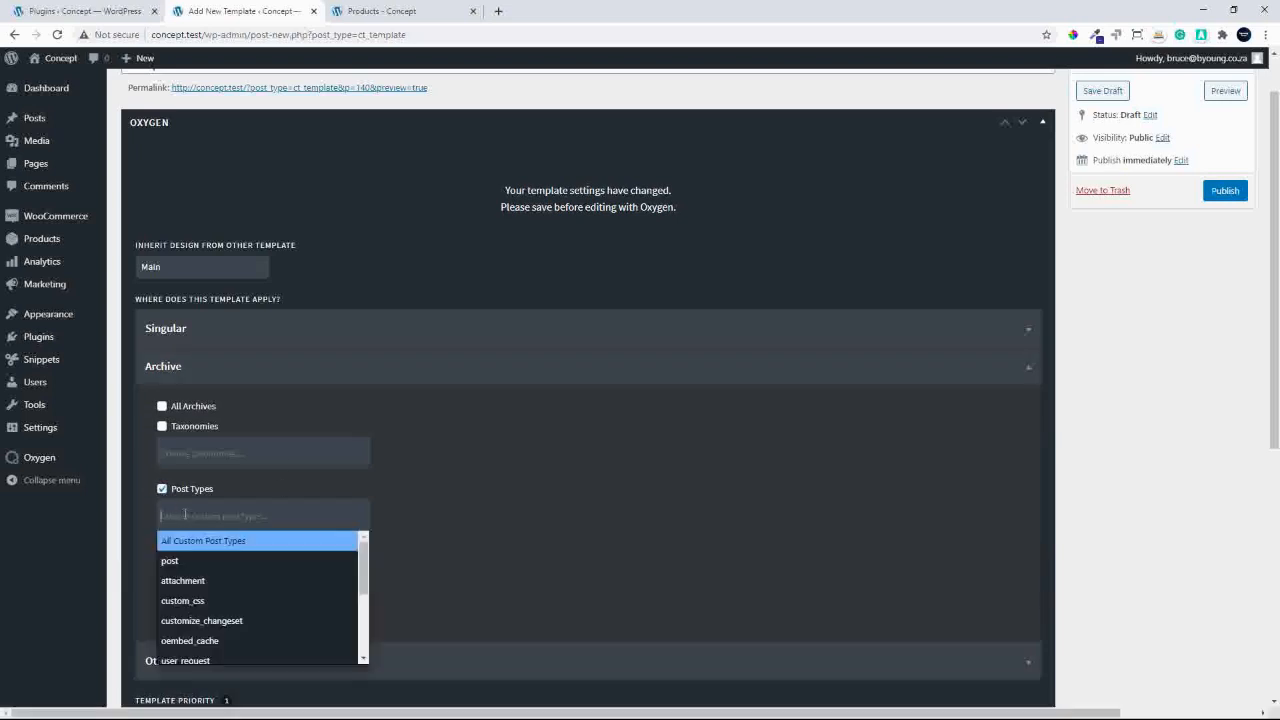
pyautogui.write('prod')
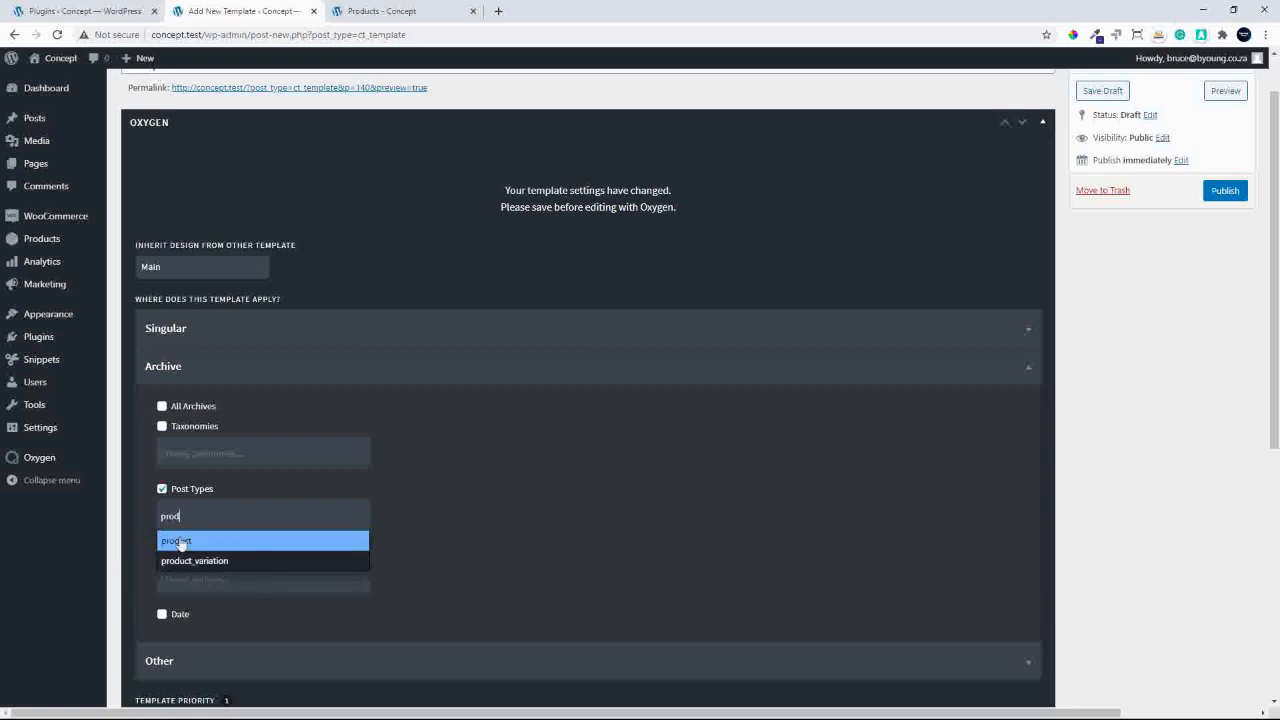
pyautogui.click(180, 540)
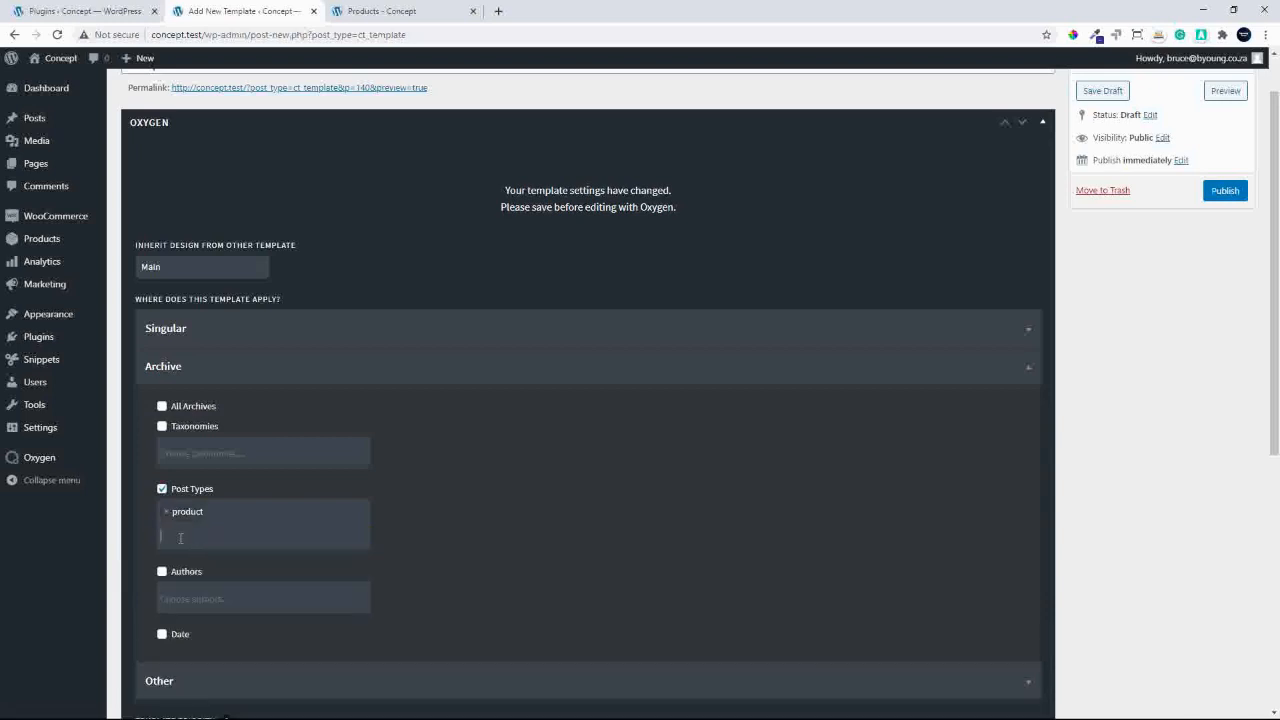
# Enable taxonomies in the template's archive conditions and add All Product categories.
pyautogui.click(162, 426)
pyautogui.click(177, 456)
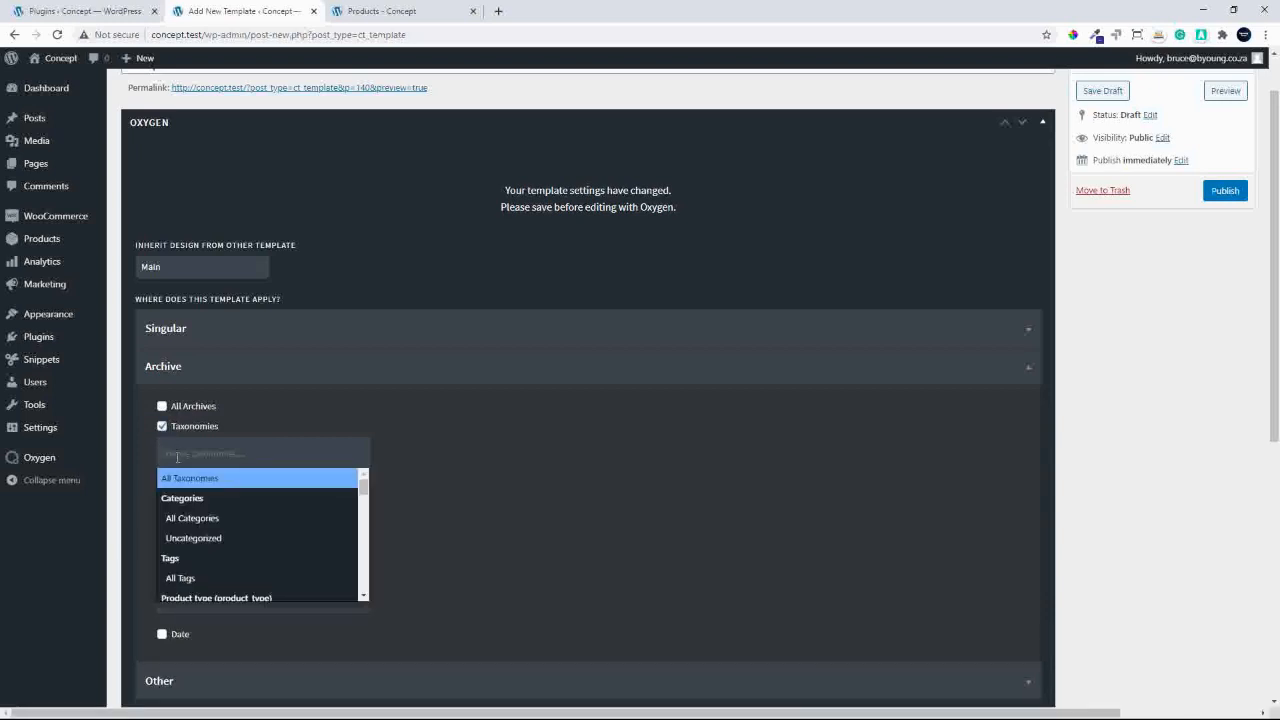
pyautogui.write('all')
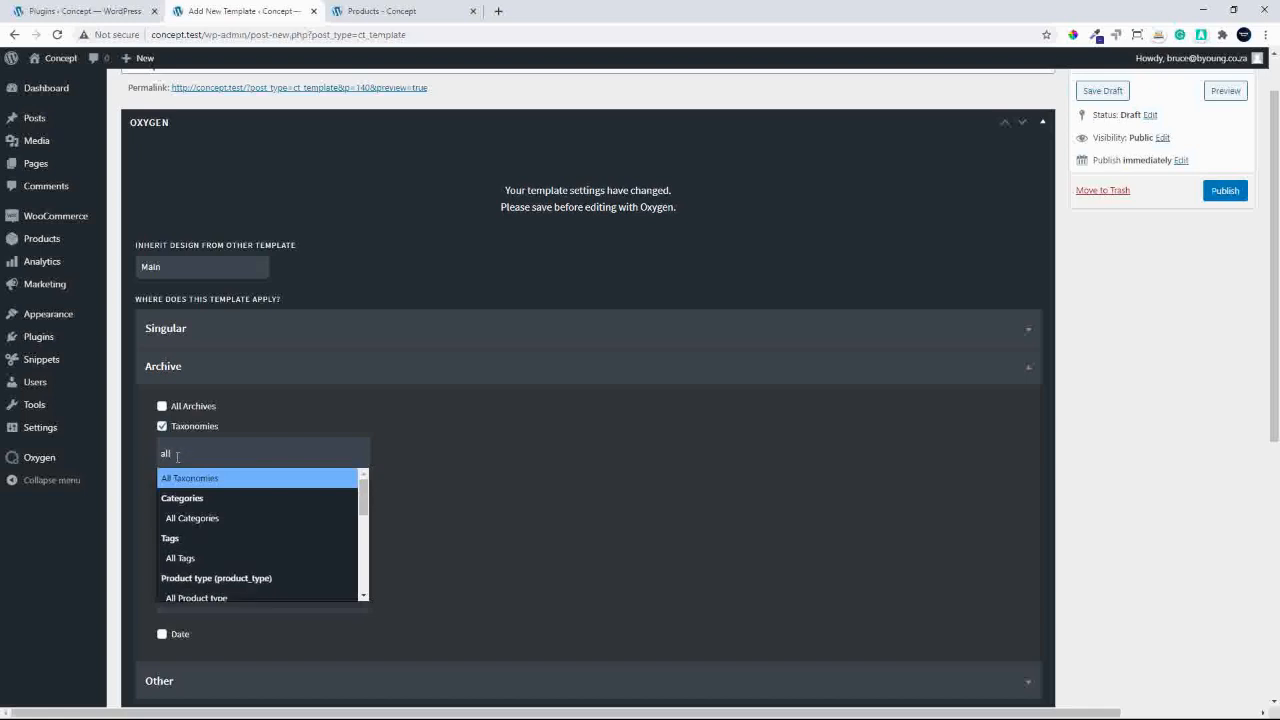
pyautogui.write(' pro')
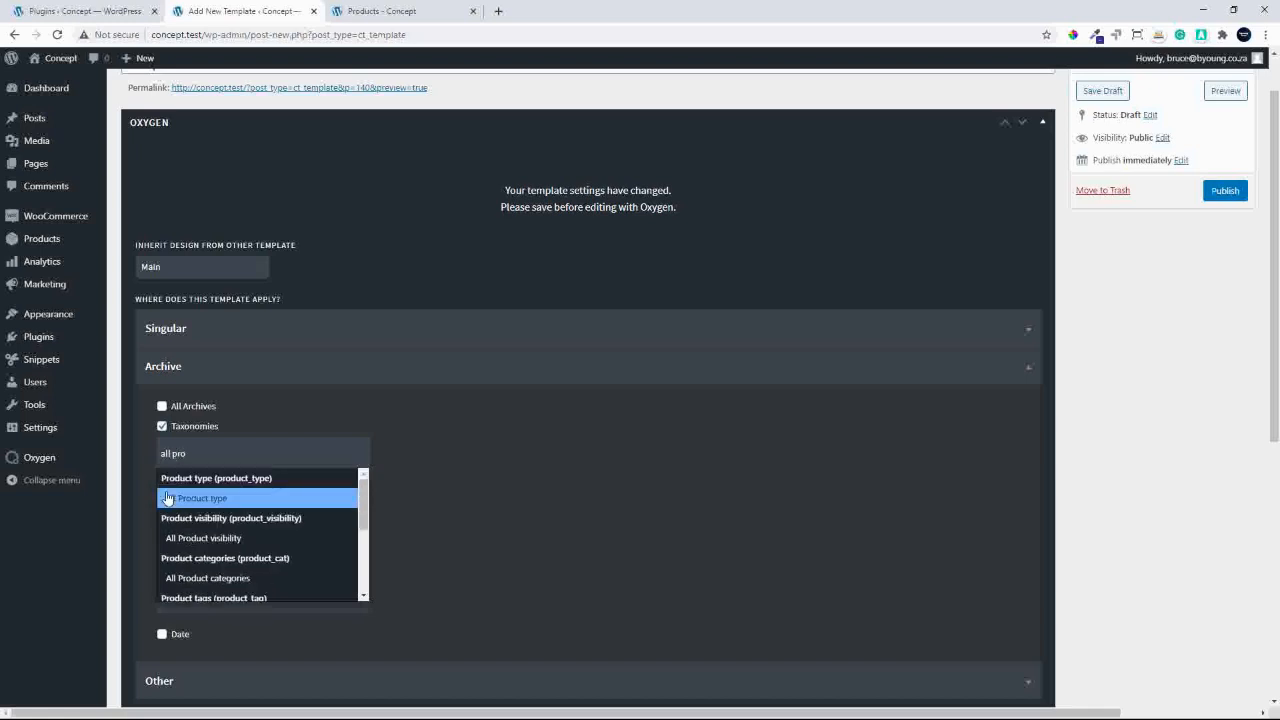
pyautogui.click(209, 582)
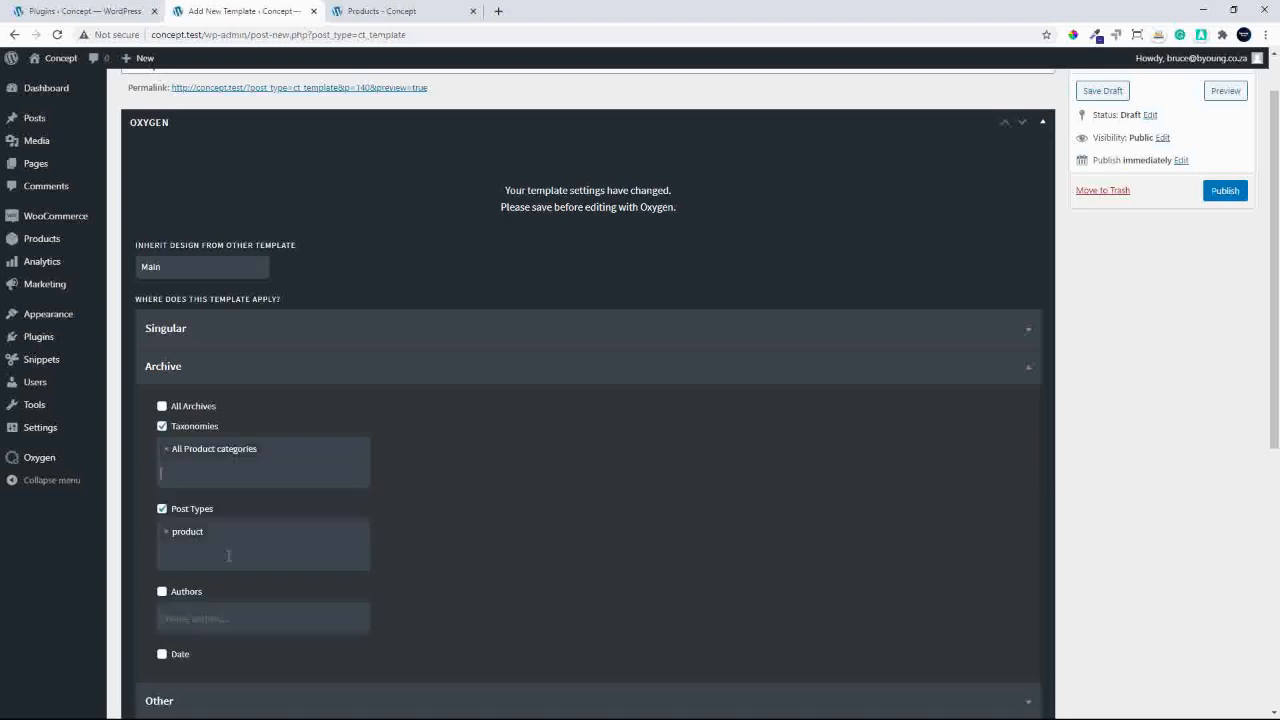
# Set the template priority to 1 and publish the template.
pyautogui.scroll(-3, 377, 525)
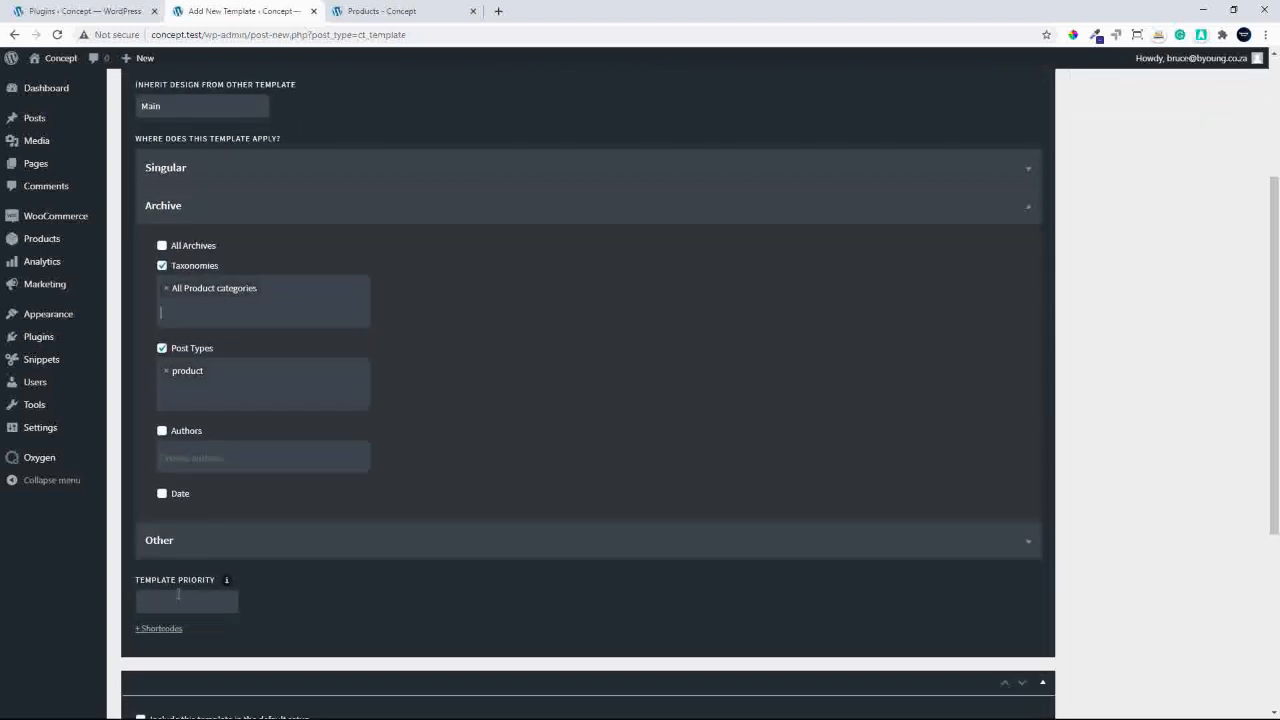
pyautogui.click(185, 601)
pyautogui.click(163, 455)
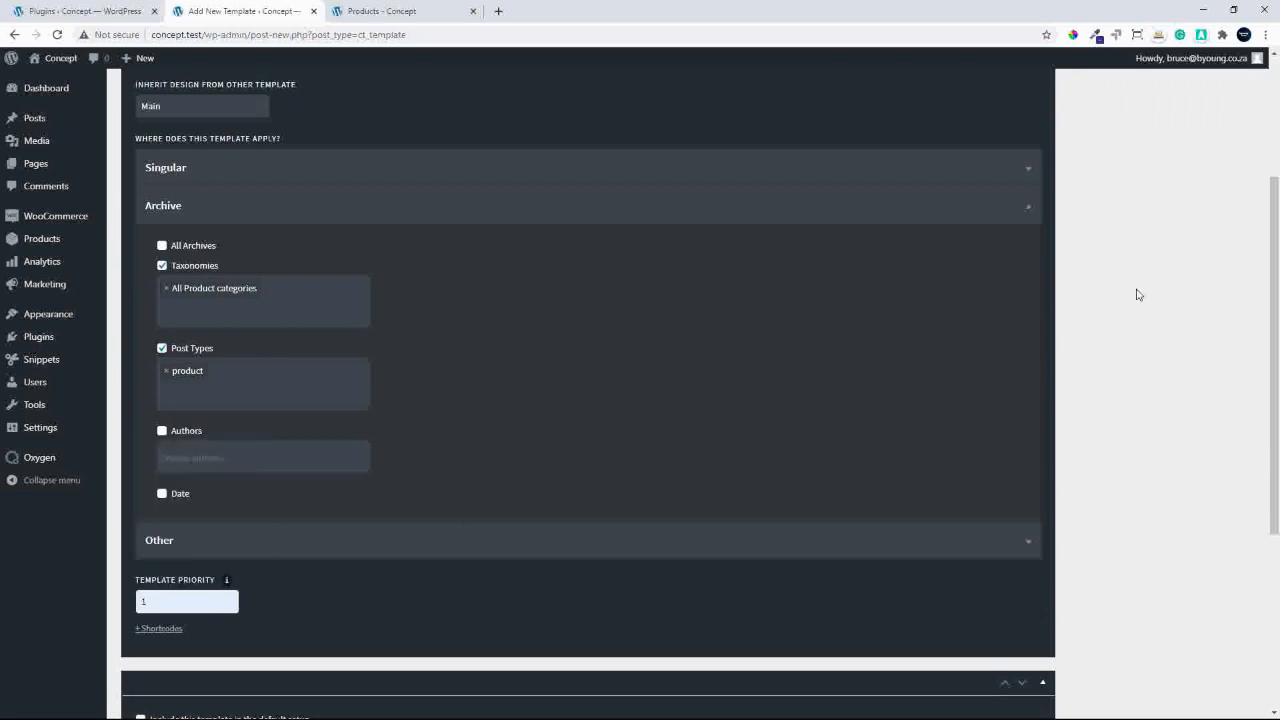
pyautogui.moveTo(1275, 349); pyautogui.dragTo(1277, 204)
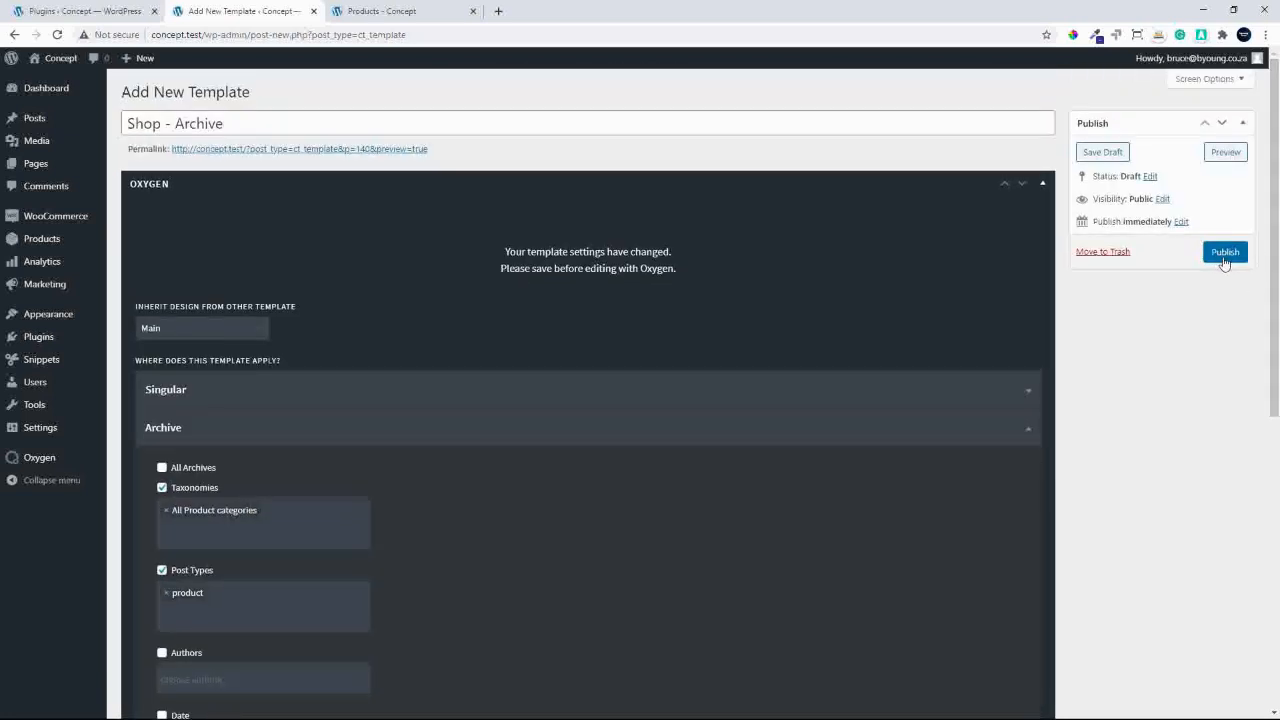
pyautogui.click(1227, 257)
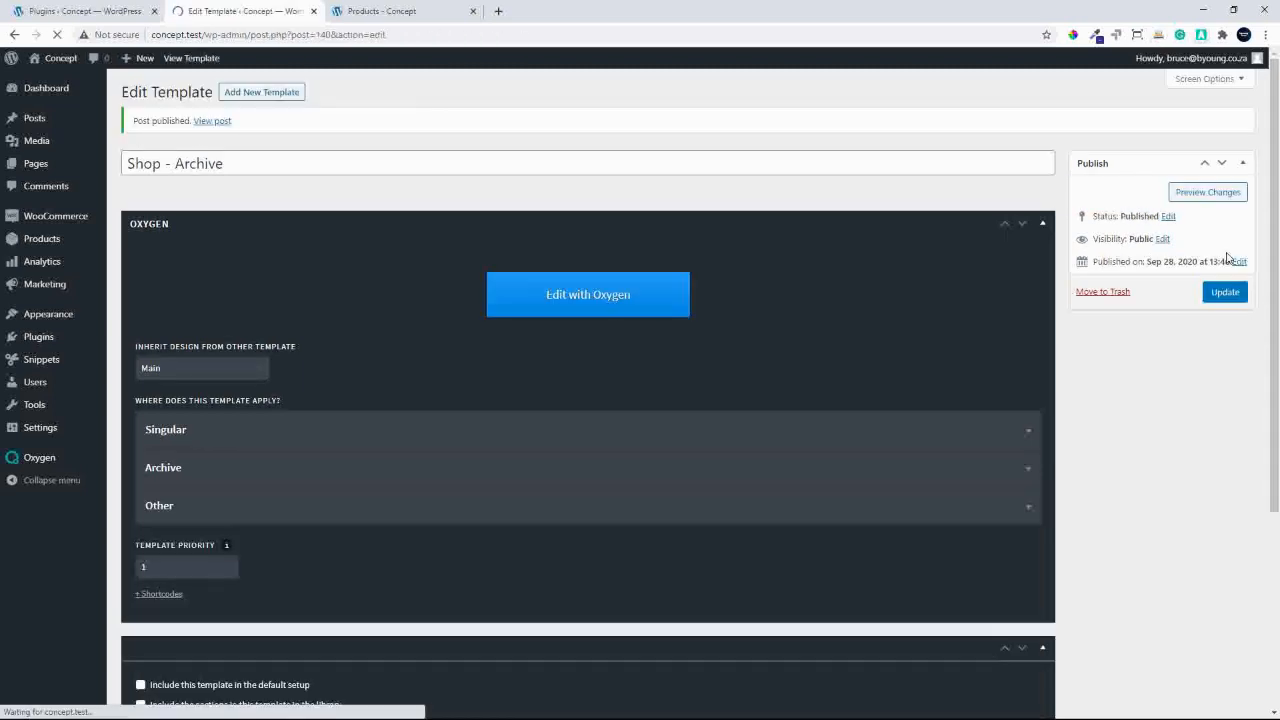
# Open the published template in the Oxygen visual editor and add a Section to the empty content area.
pyautogui.click(569, 291)
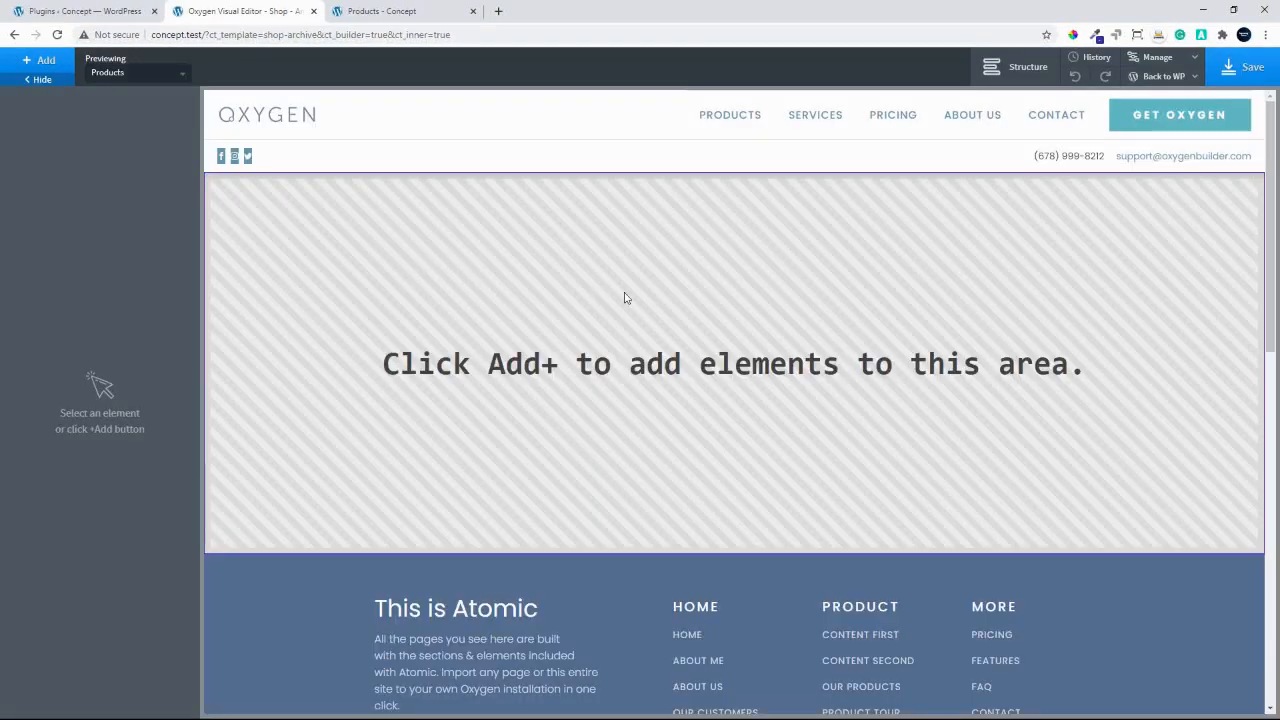
pyautogui.click(16, 62)
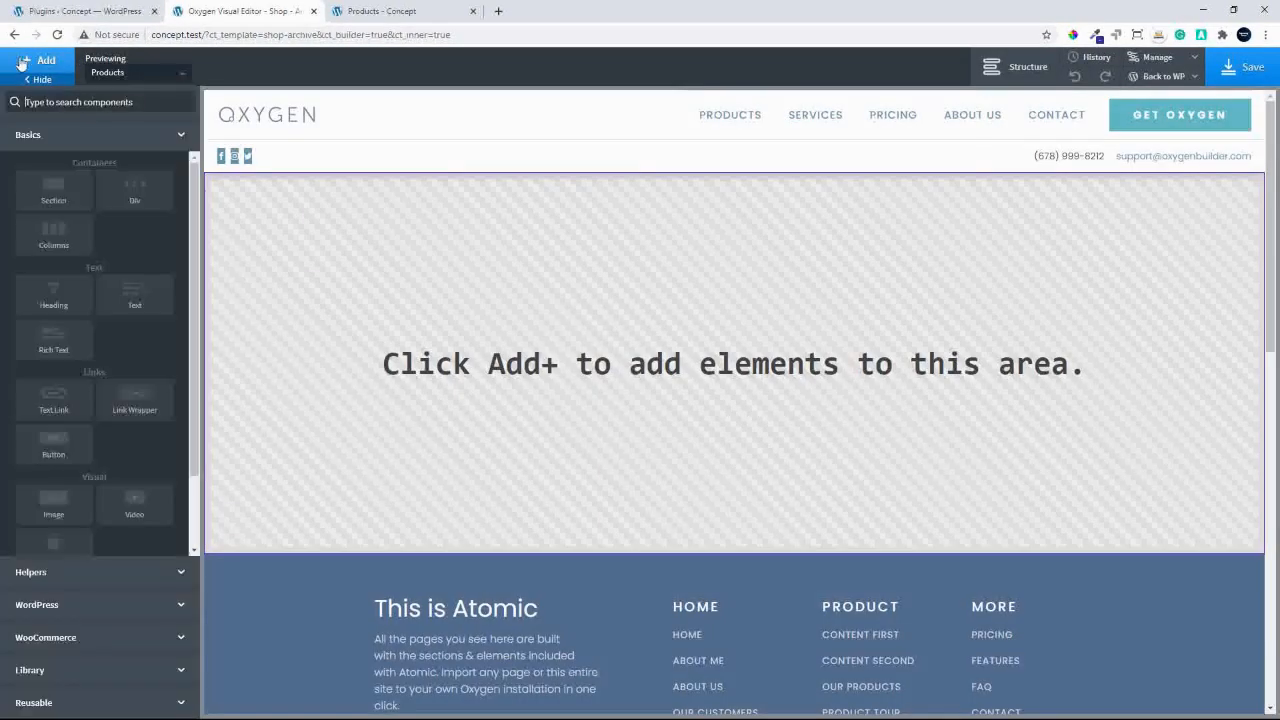
pyautogui.click(63, 190)
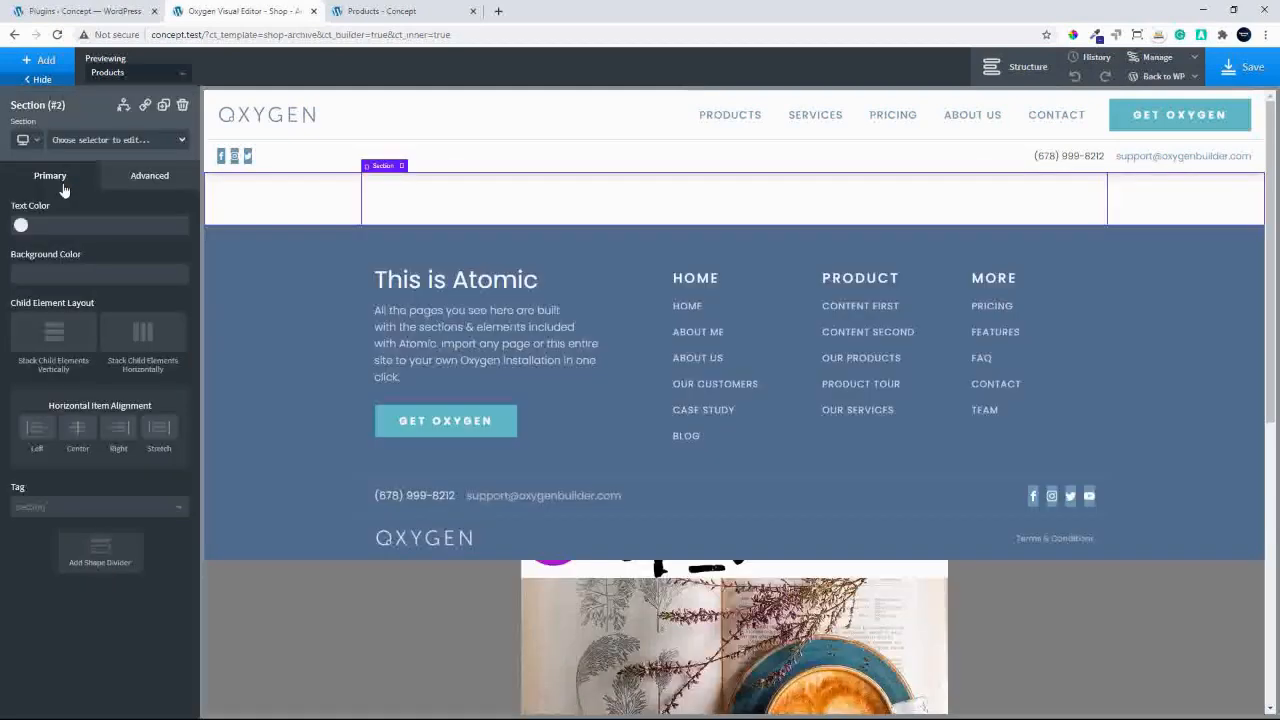
# Add the WooCommerce Products List element inside the section and save the template.
pyautogui.click(33, 60)
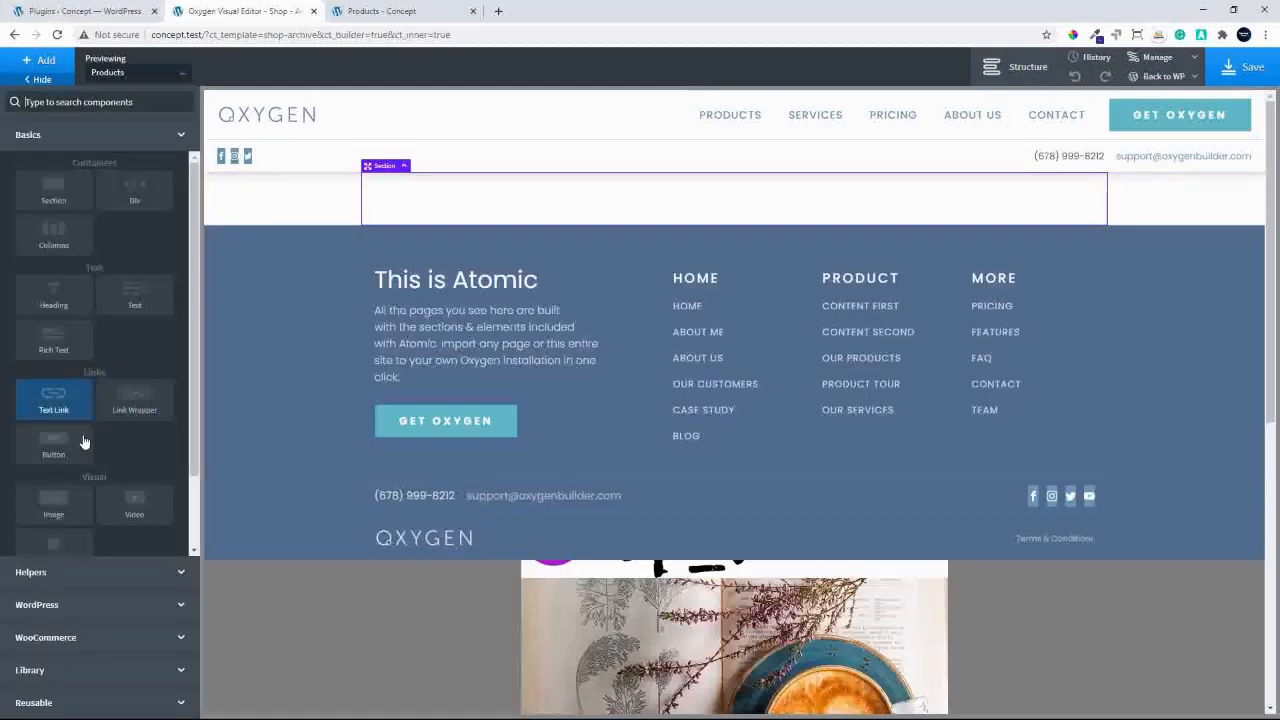
pyautogui.scroll(-1, 99, 454)
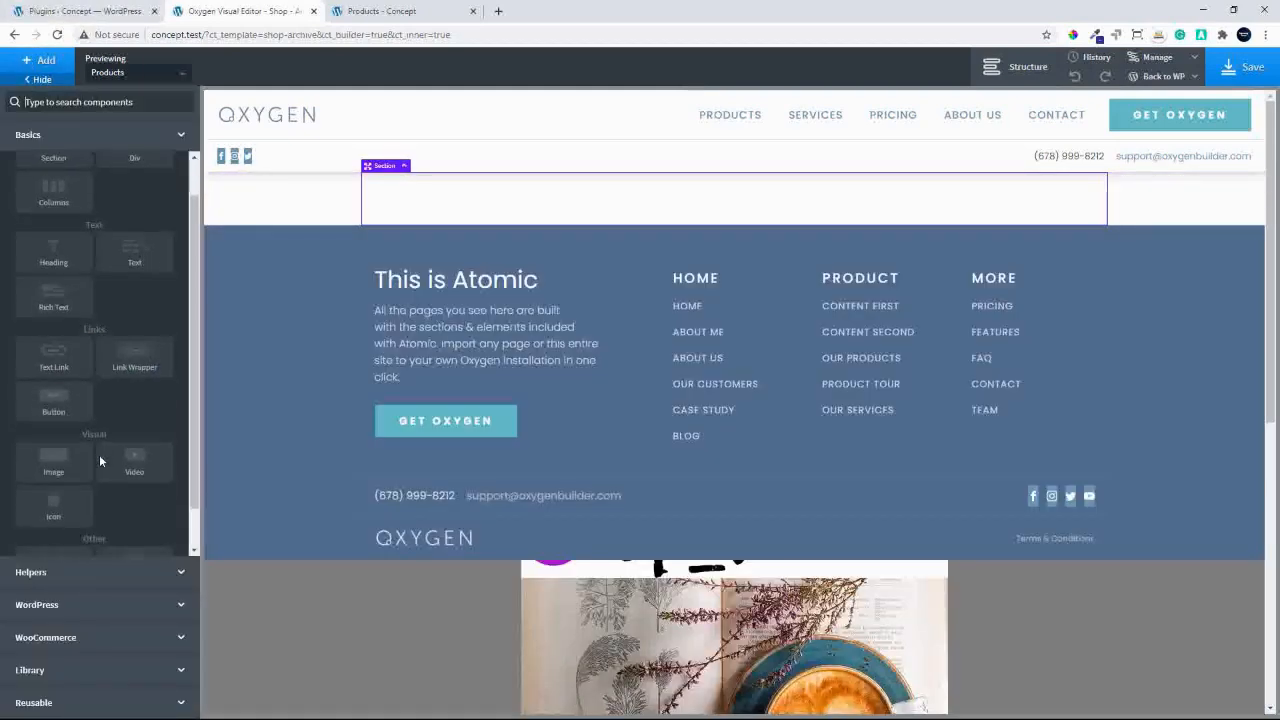
pyautogui.click(75, 636)
pyautogui.scroll(-4, 130, 620)
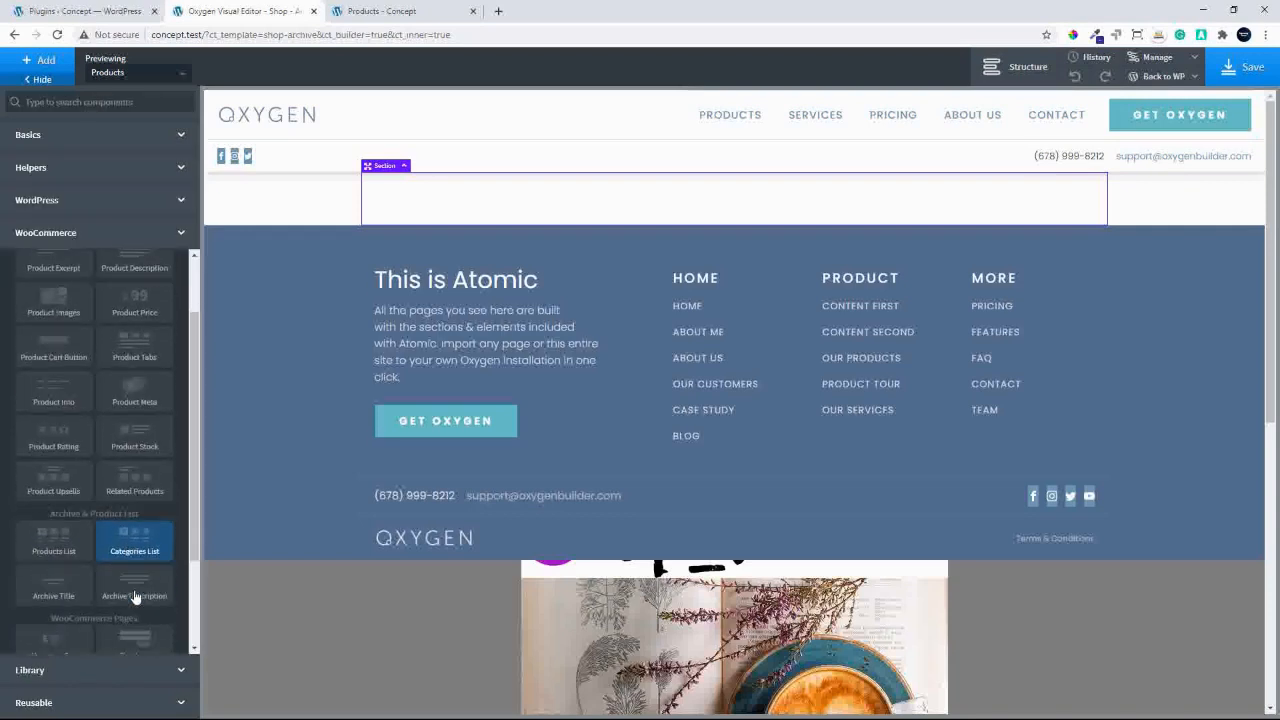
pyautogui.click(53, 462)
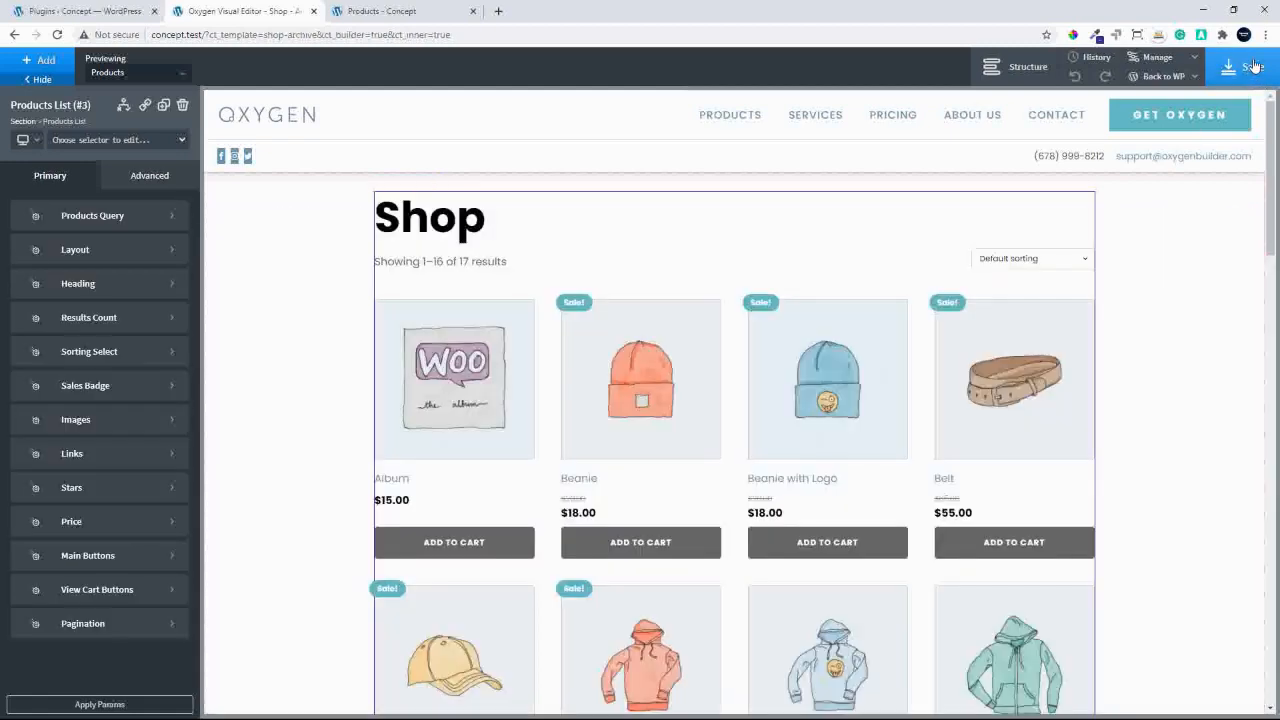
pyautogui.click(1253, 66)
# Reload the concept.test/shop page on the front end and review the product grid.
pyautogui.click(397, 12)
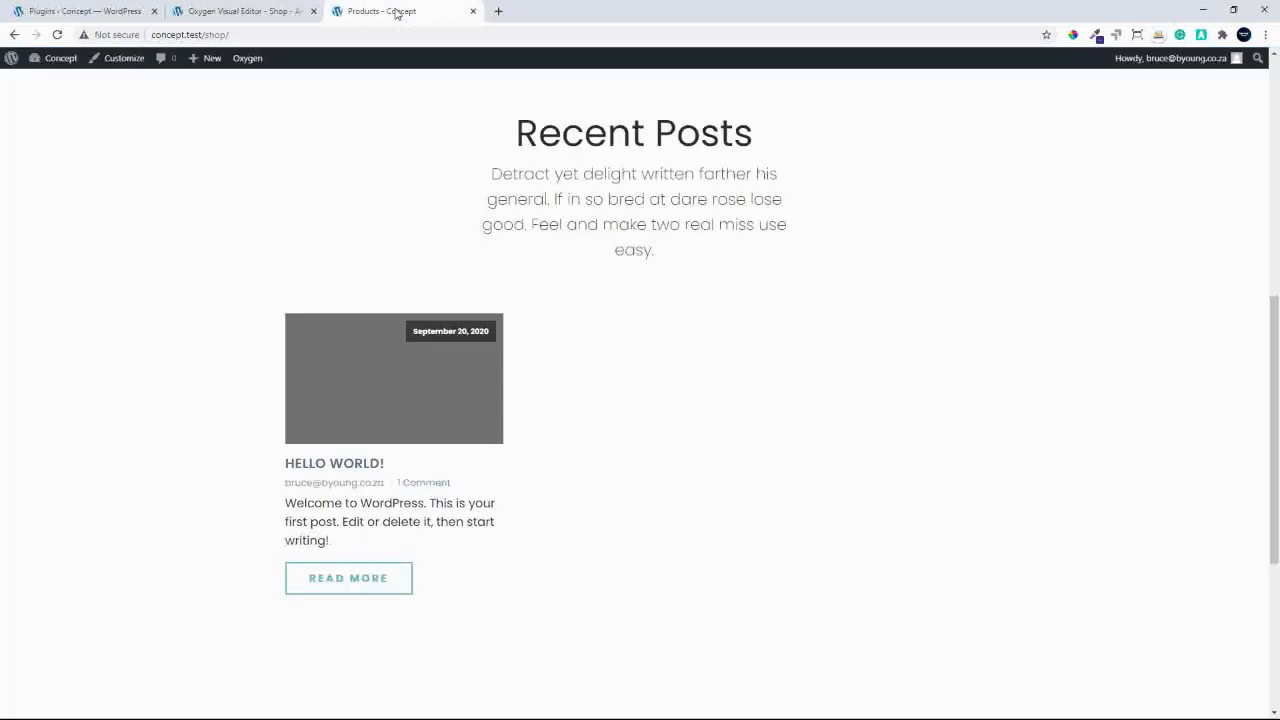
pyautogui.click(232, 34)
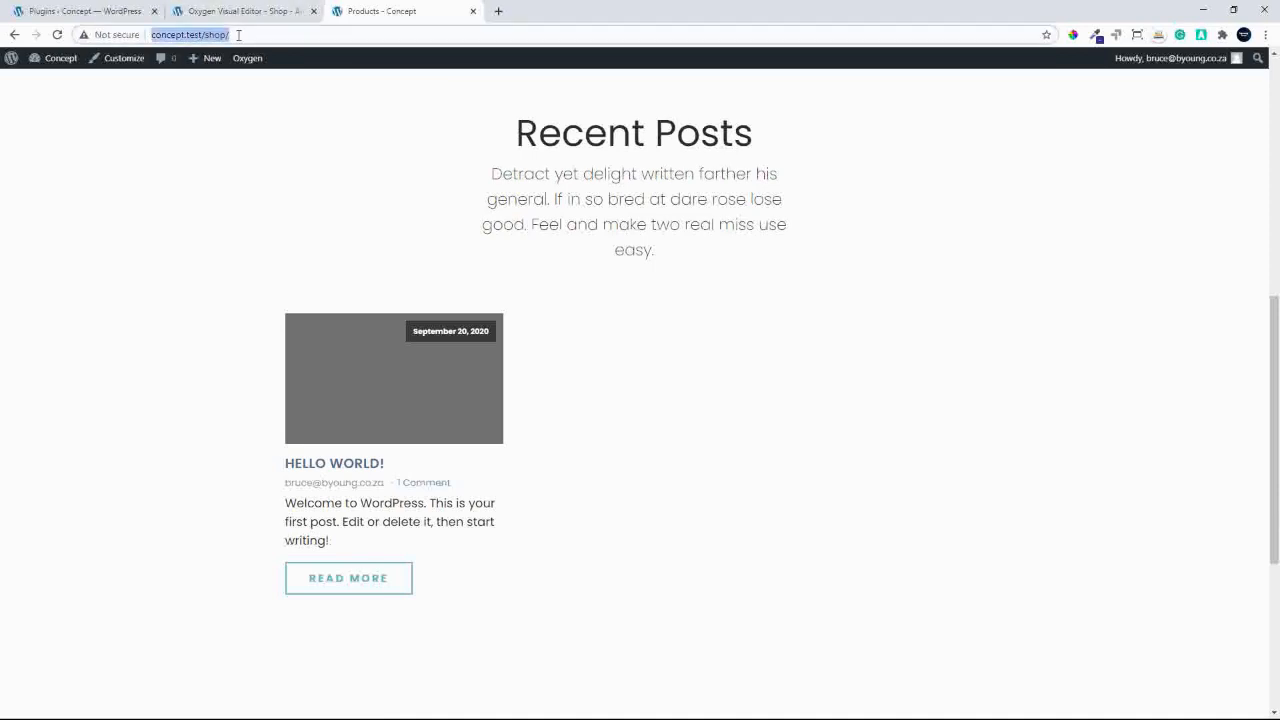
pyautogui.press('Return')
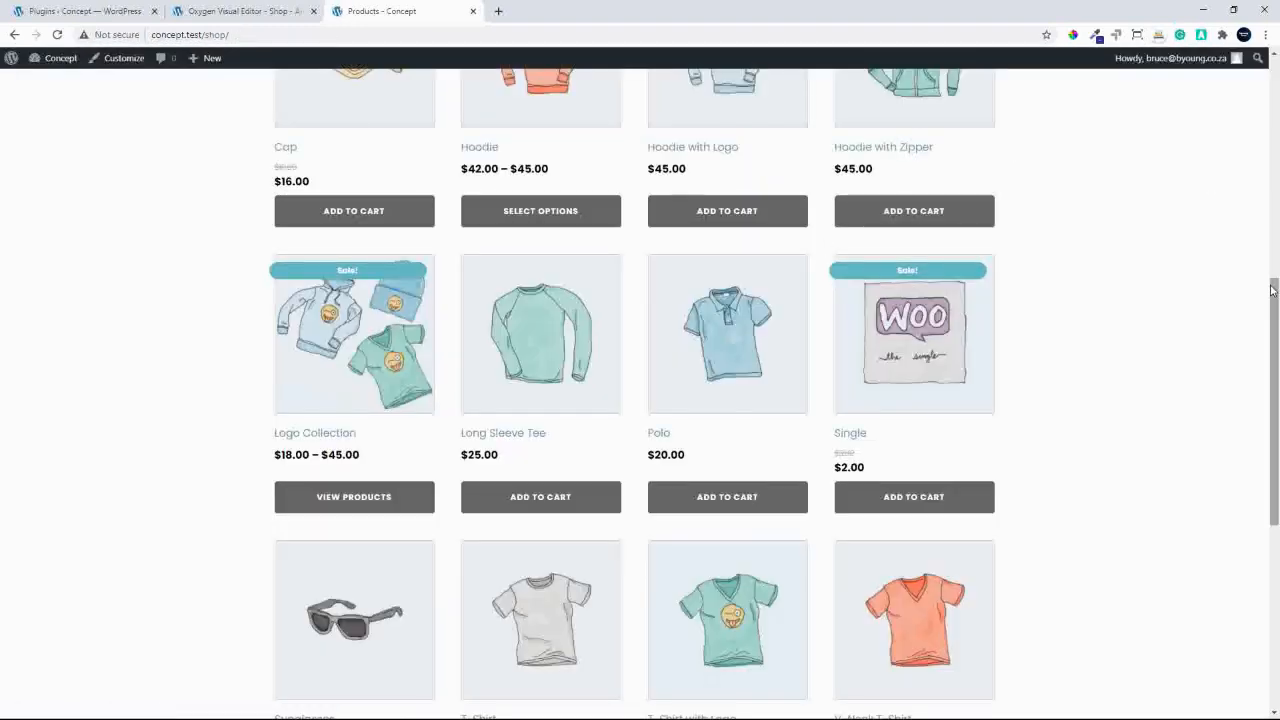
pyautogui.moveTo(1272, 290); pyautogui.dragTo(1273, 88)
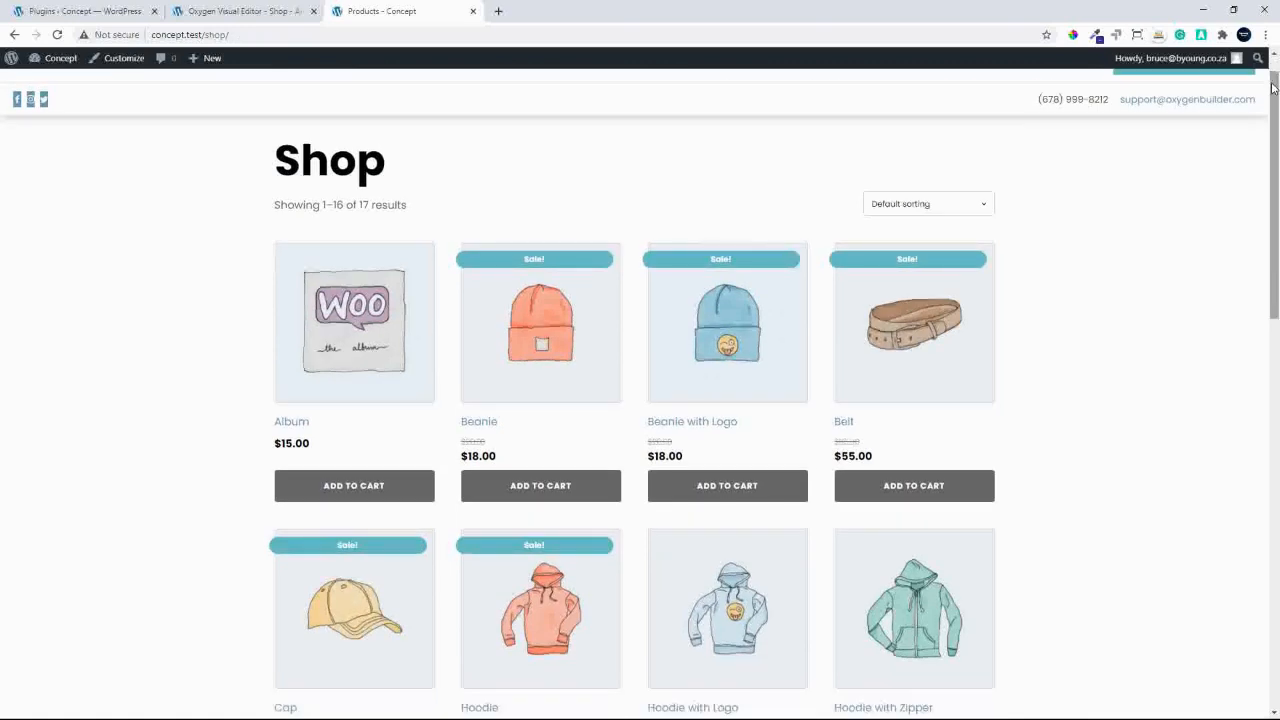
# Open the Beanie product from the shop, examine its single product page, and return to the Shop - Archive template editor.
pyautogui.click(545, 342)
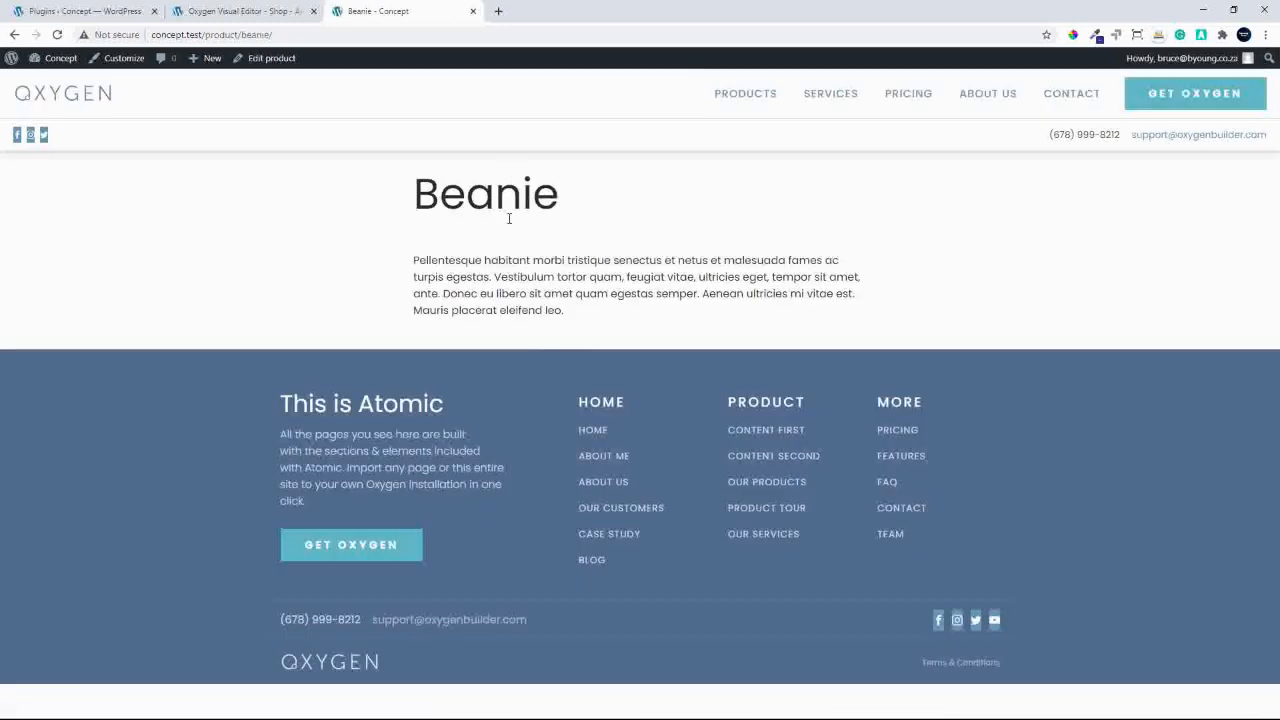
pyautogui.moveTo(464, 196); pyautogui.dragTo(618, 214)
pyautogui.click(616, 214)
pyautogui.click(250, 12)
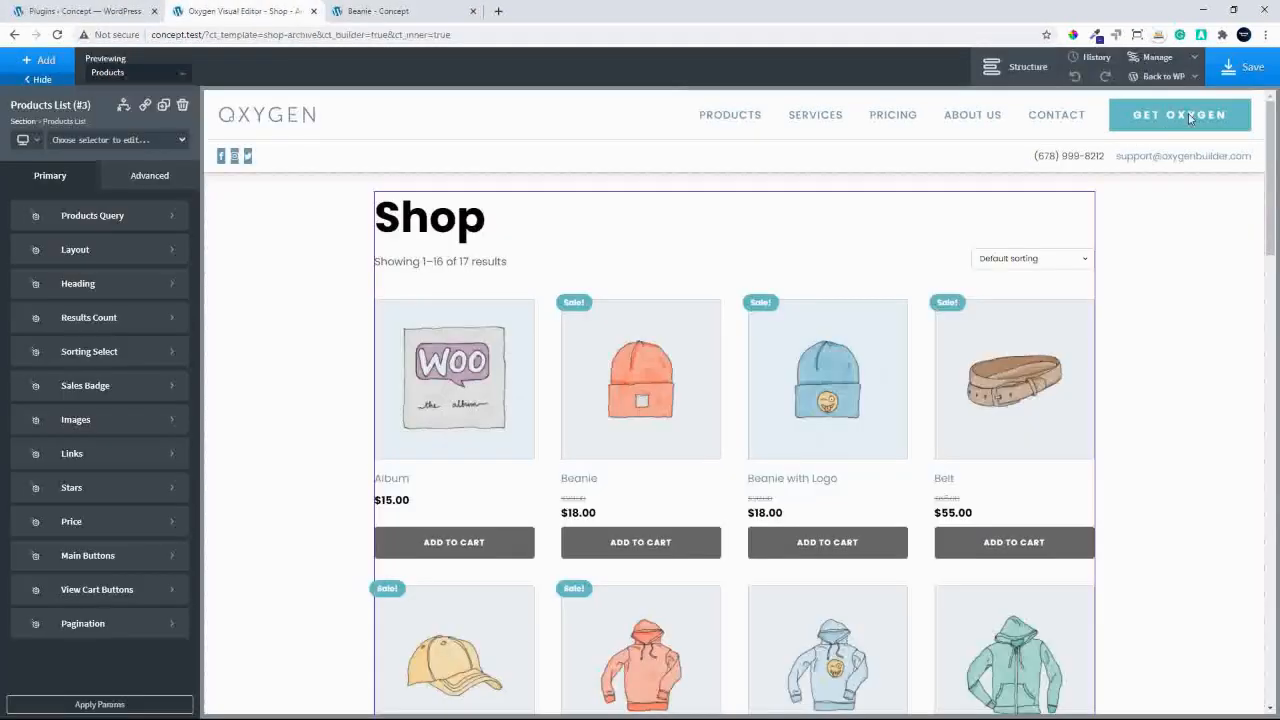
# Return from the visual editor to the WordPress admin and create a new template titled Shop - Single Product.
pyautogui.moveTo(1165, 77)
pyautogui.click(1152, 101)
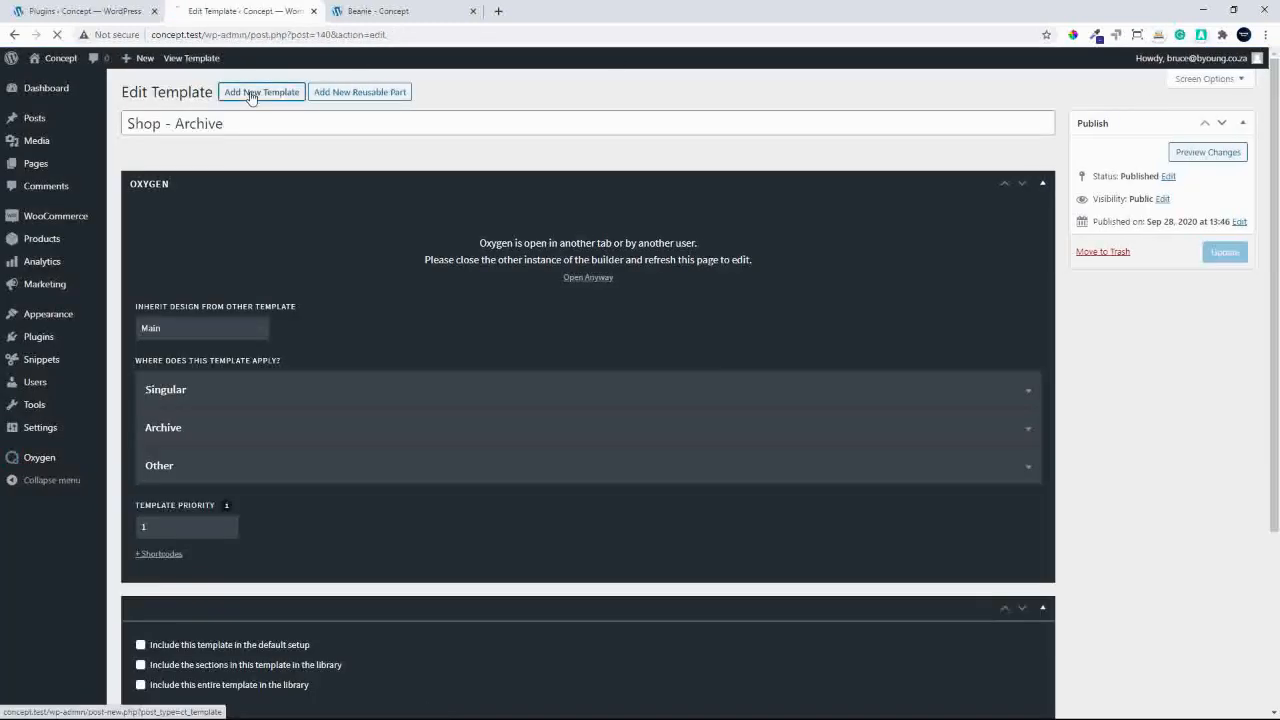
pyautogui.click(251, 94)
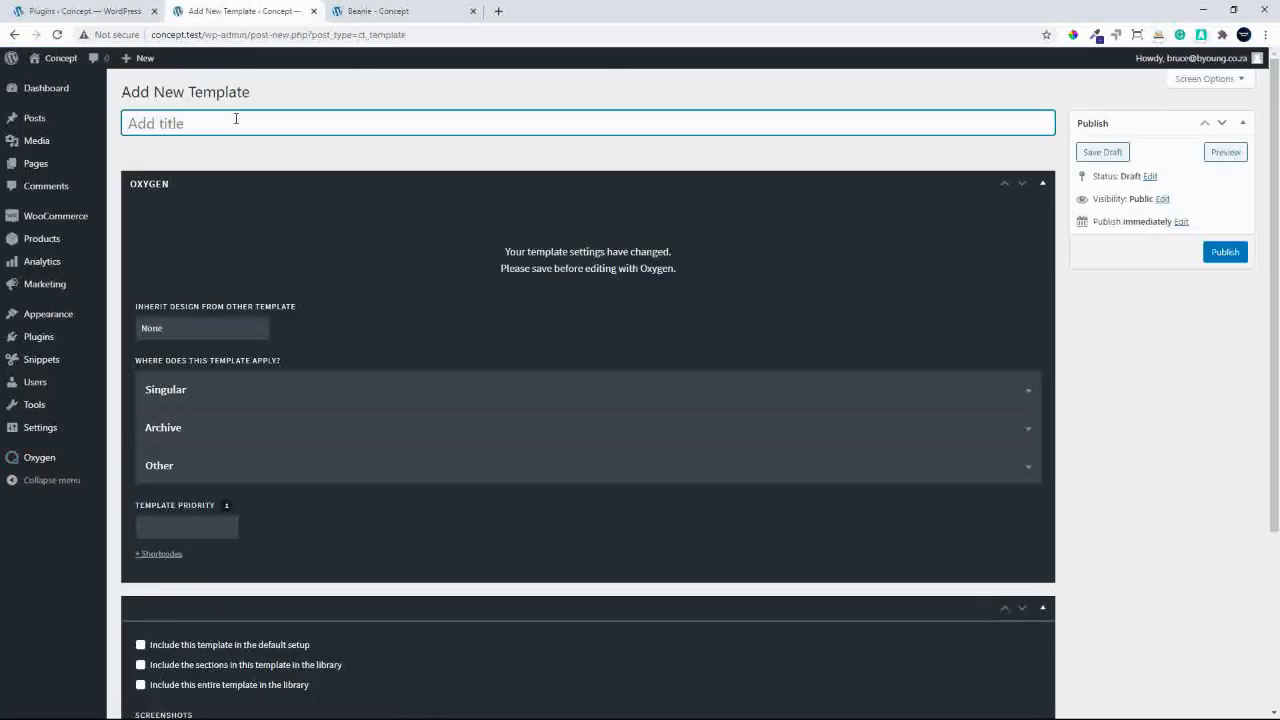
pyautogui.write('Shop - Single Product')
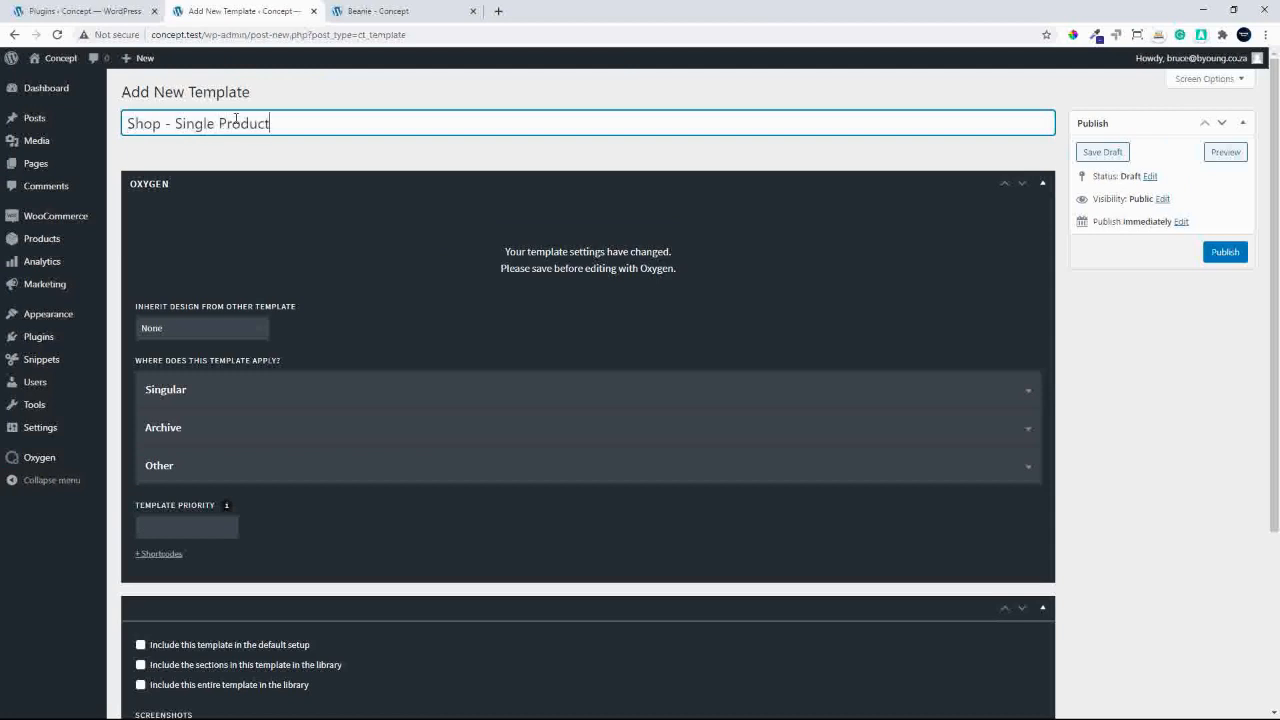
# Make the template inherit its design from Main and apply it to singular Products.
pyautogui.click(190, 330)
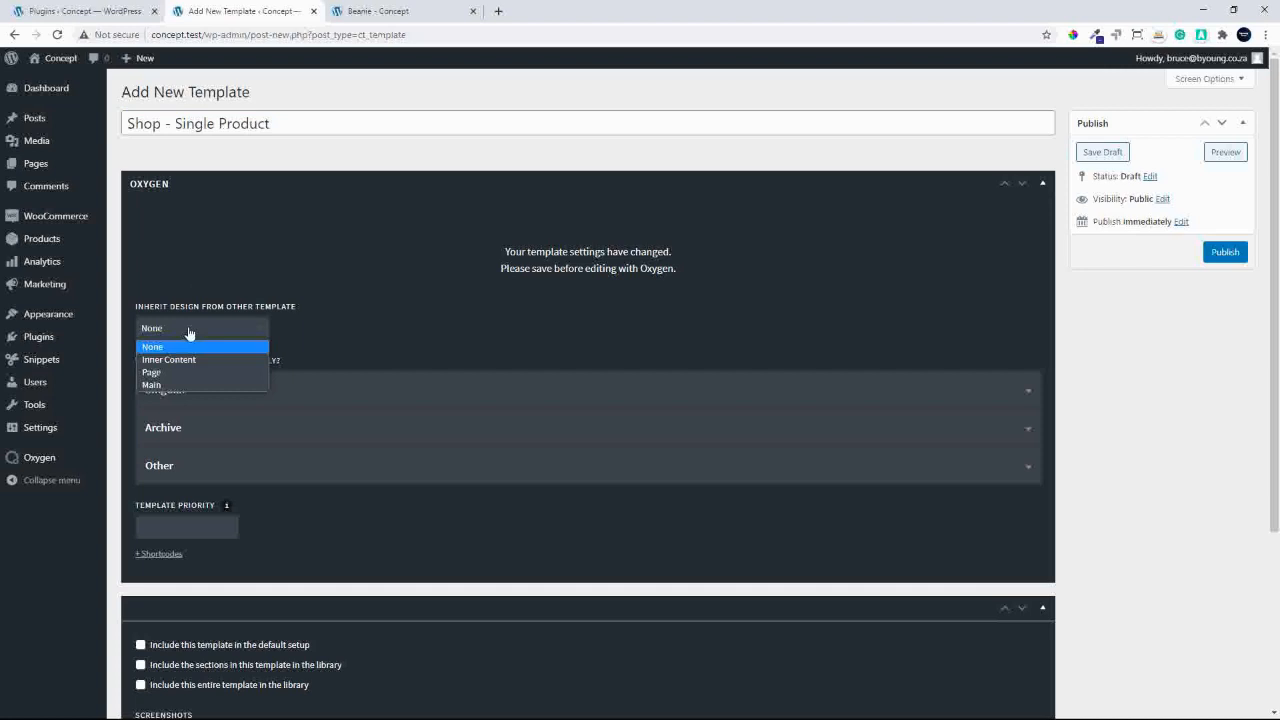
pyautogui.click(173, 388)
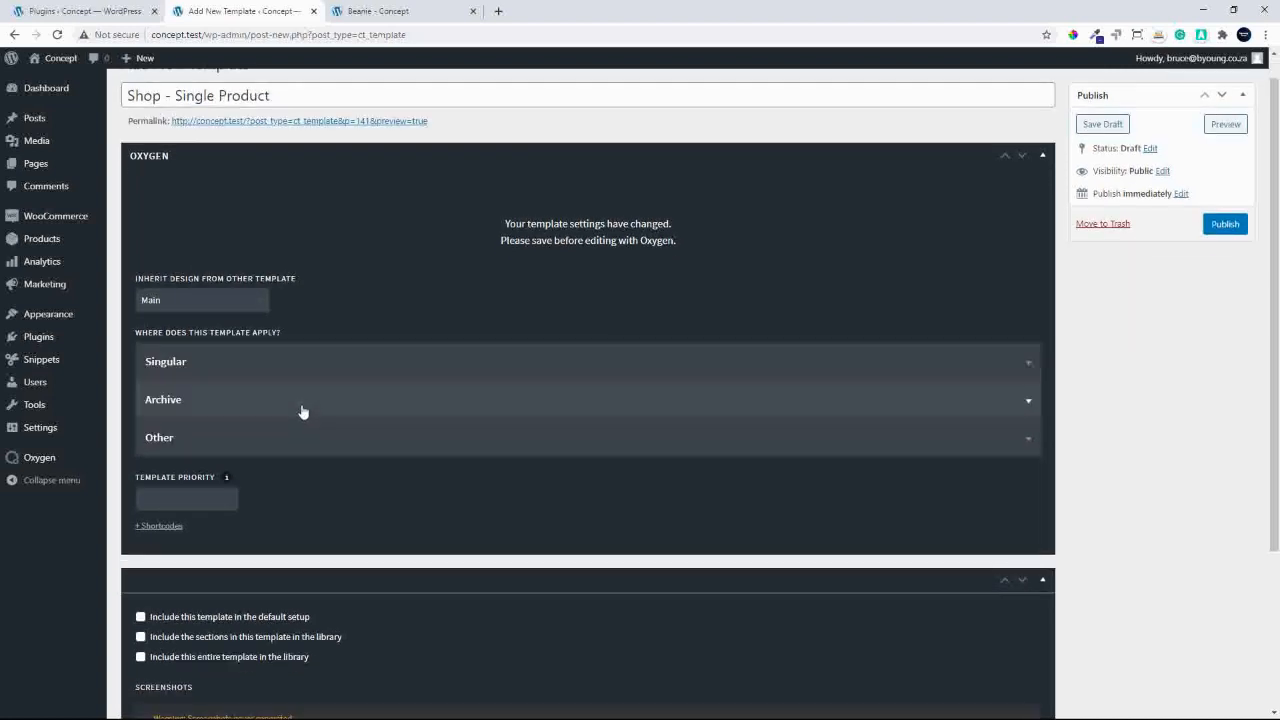
pyautogui.scroll(-1, 300, 409)
pyautogui.click(244, 305)
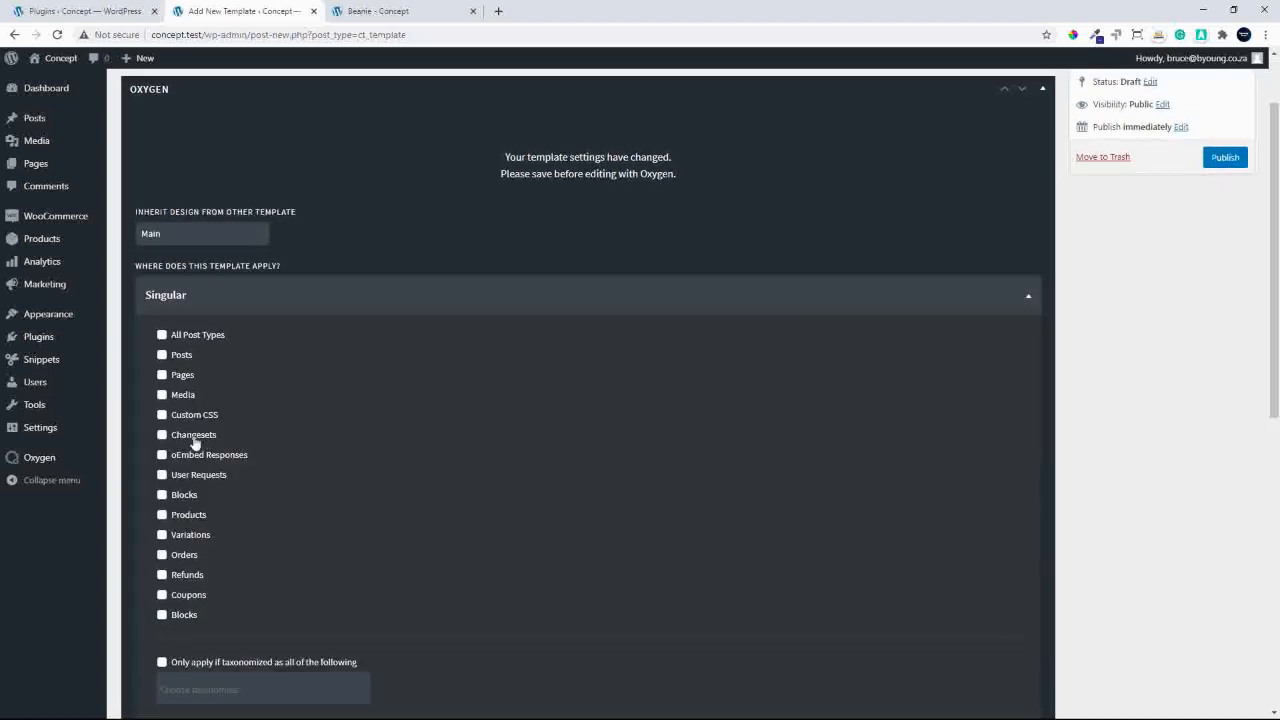
pyautogui.click(162, 514)
# Set the template priority to 1 and publish the template.
pyautogui.scroll(-1, 314, 530)
pyautogui.scroll(-1, 300, 545)
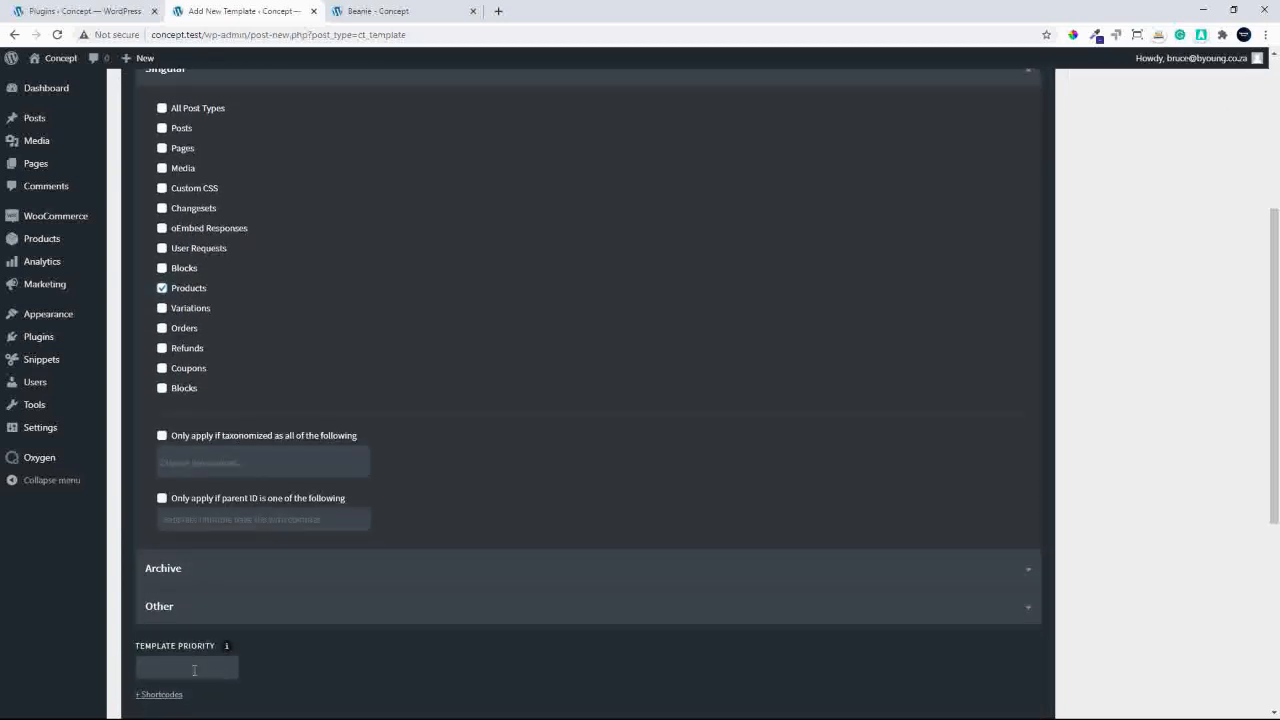
pyautogui.click(202, 641)
pyautogui.write('1')
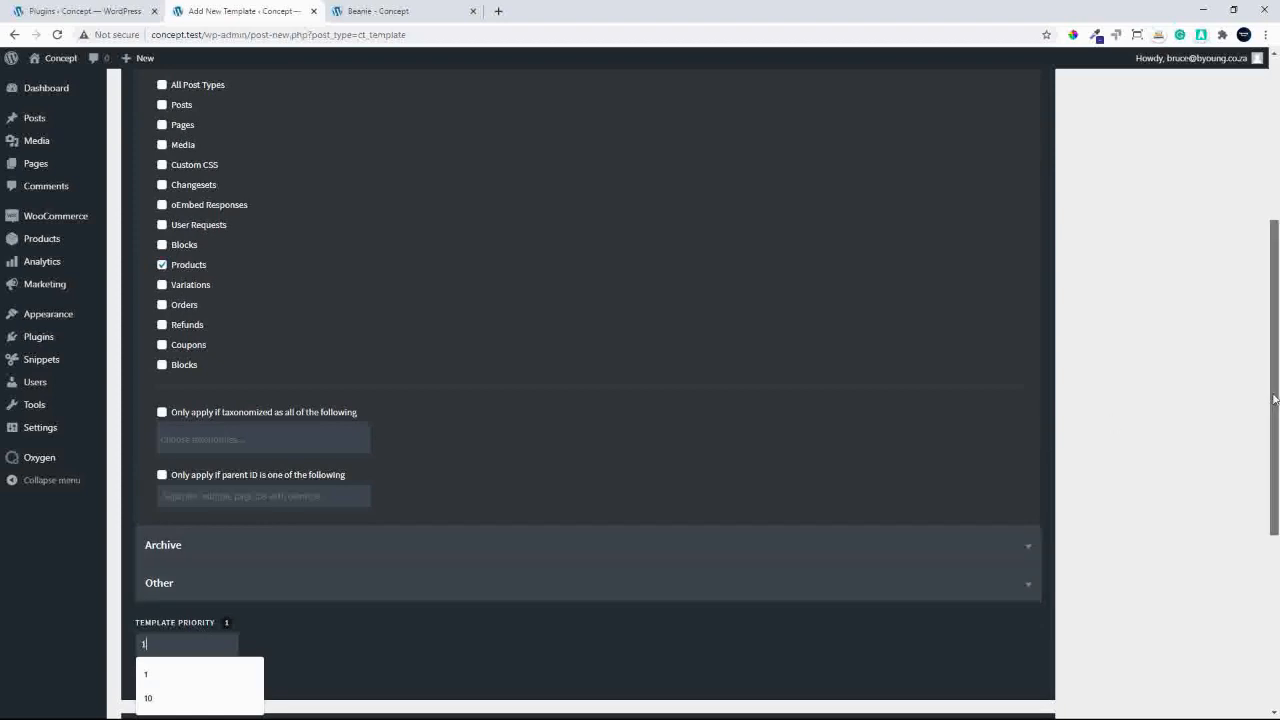
pyautogui.moveTo(1273, 332); pyautogui.dragTo(1263, 172)
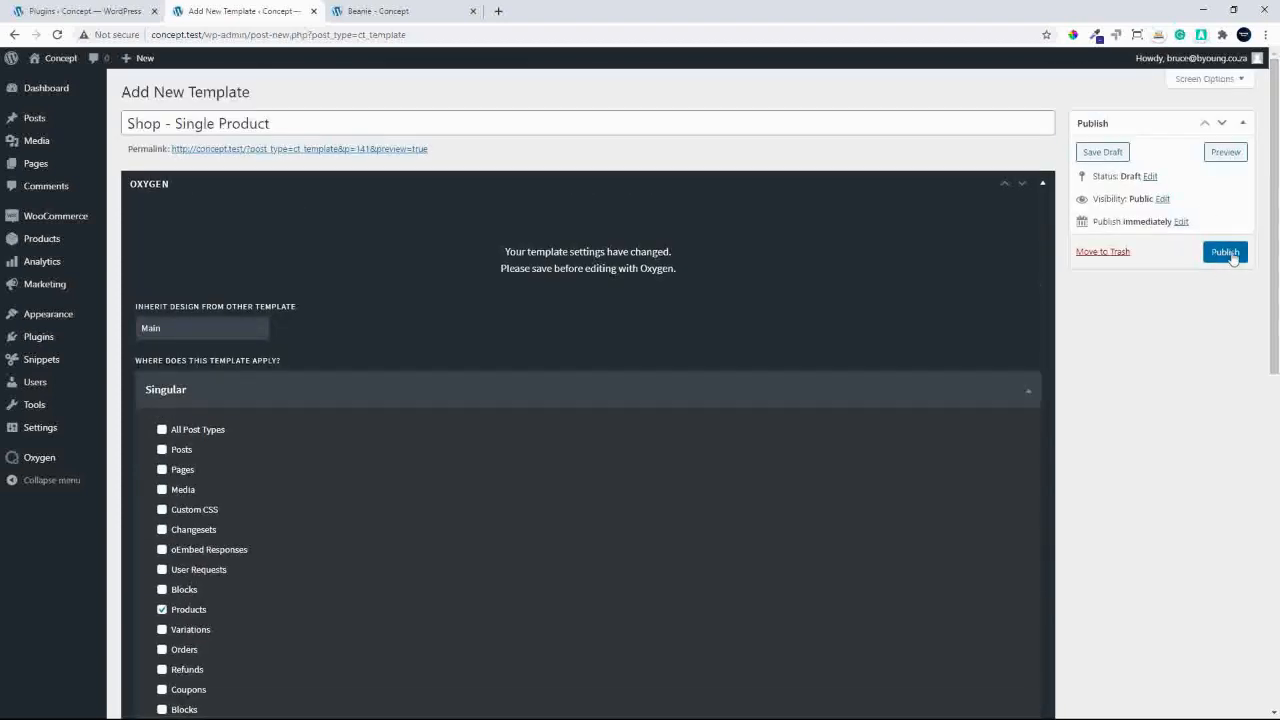
pyautogui.click(1227, 253)
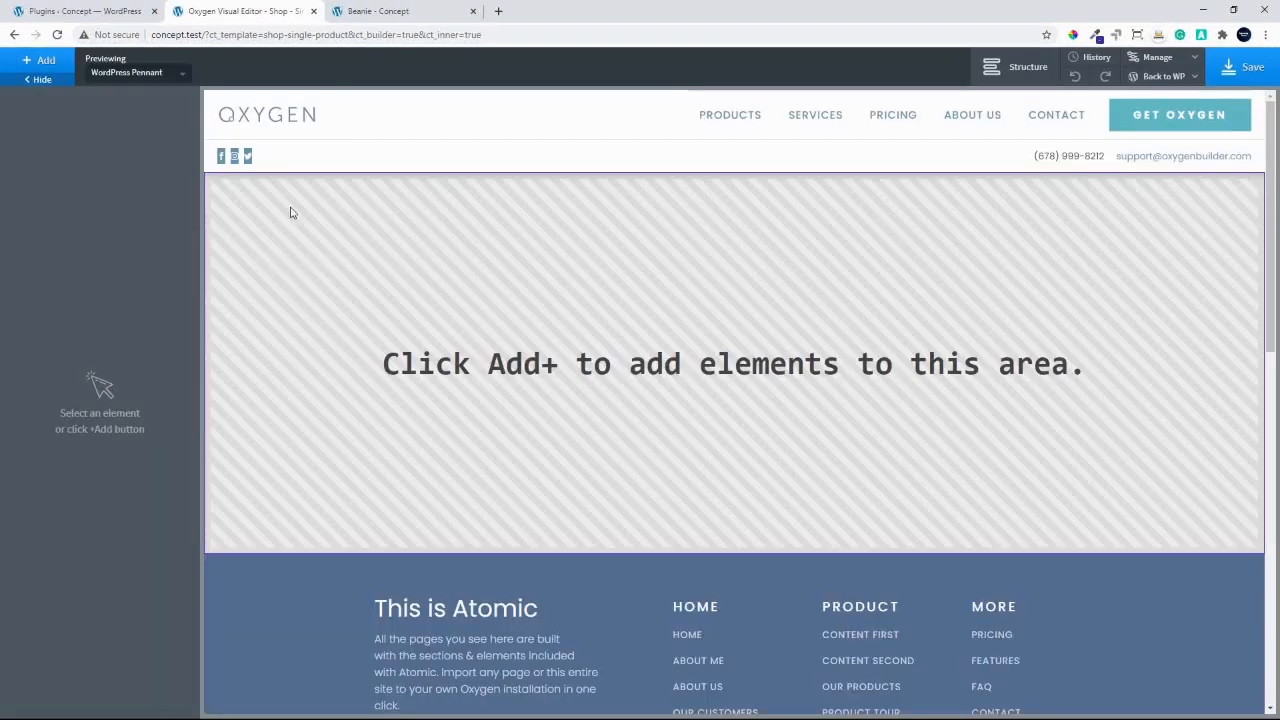
# Add a Section holding a WooCommerce Product Builder element to the empty content area and save the template.
pyautogui.click(38, 60)
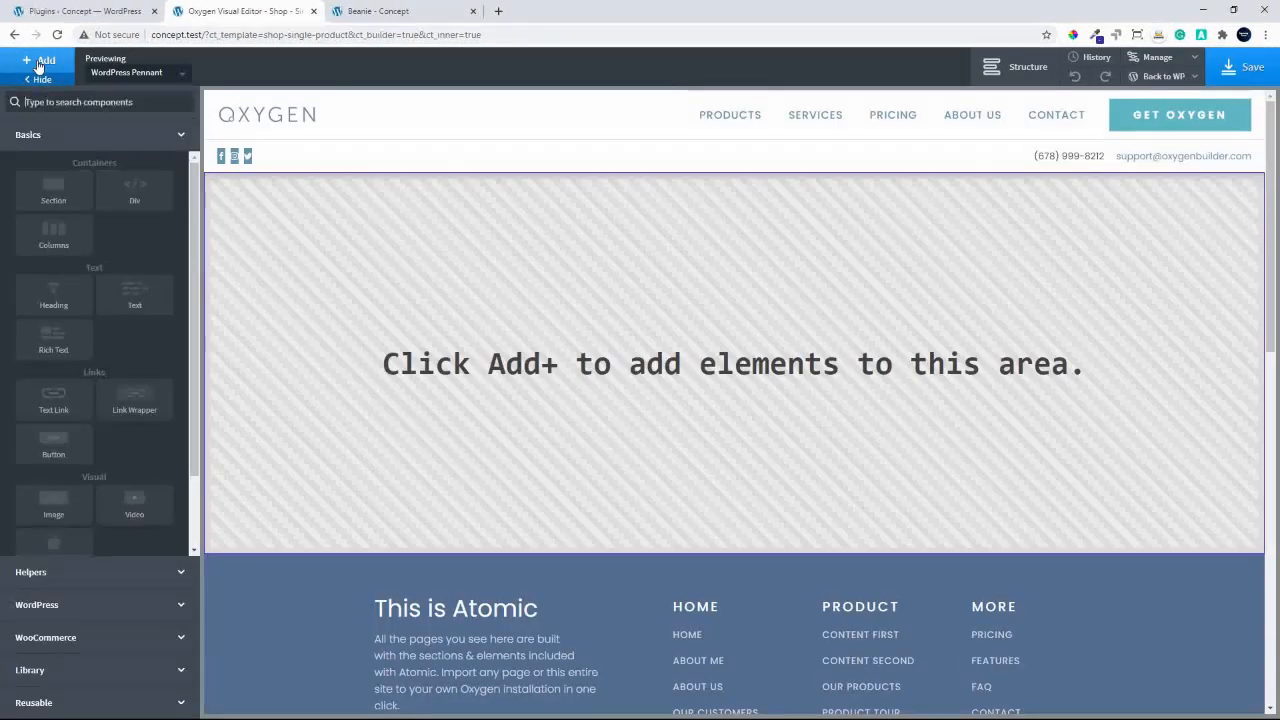
pyautogui.click(54, 196)
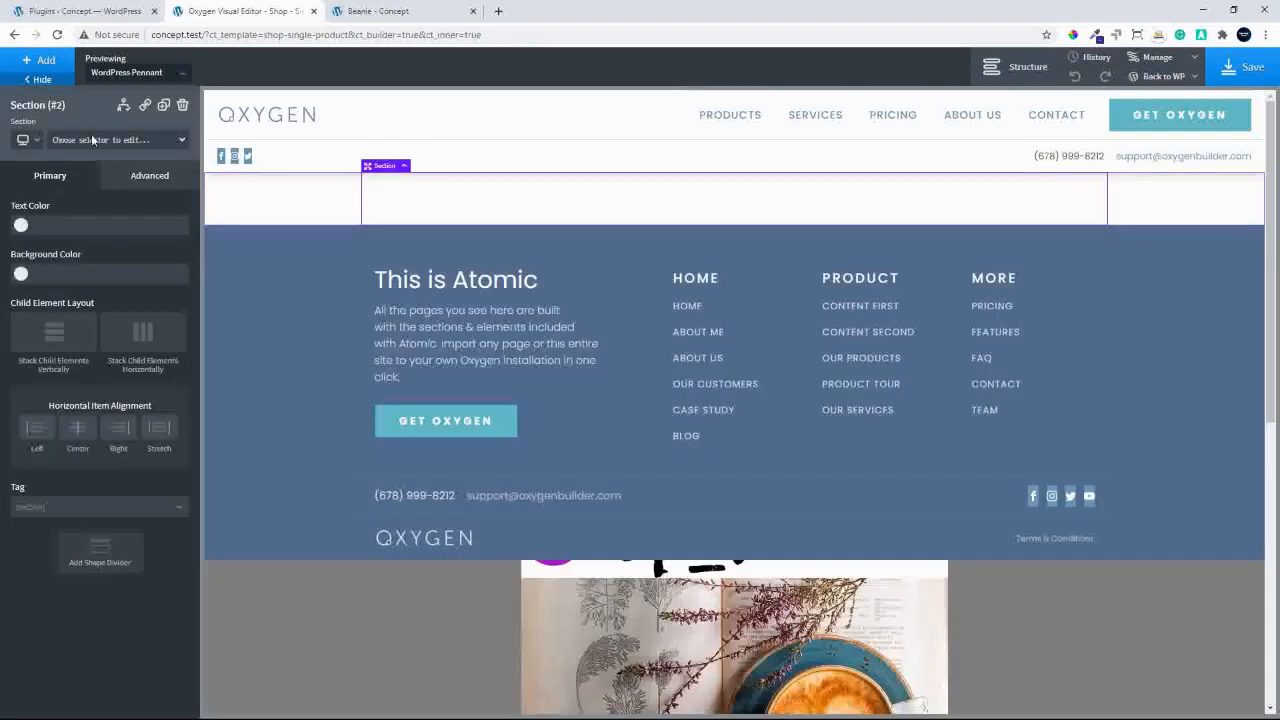
pyautogui.click(38, 60)
pyautogui.click(72, 640)
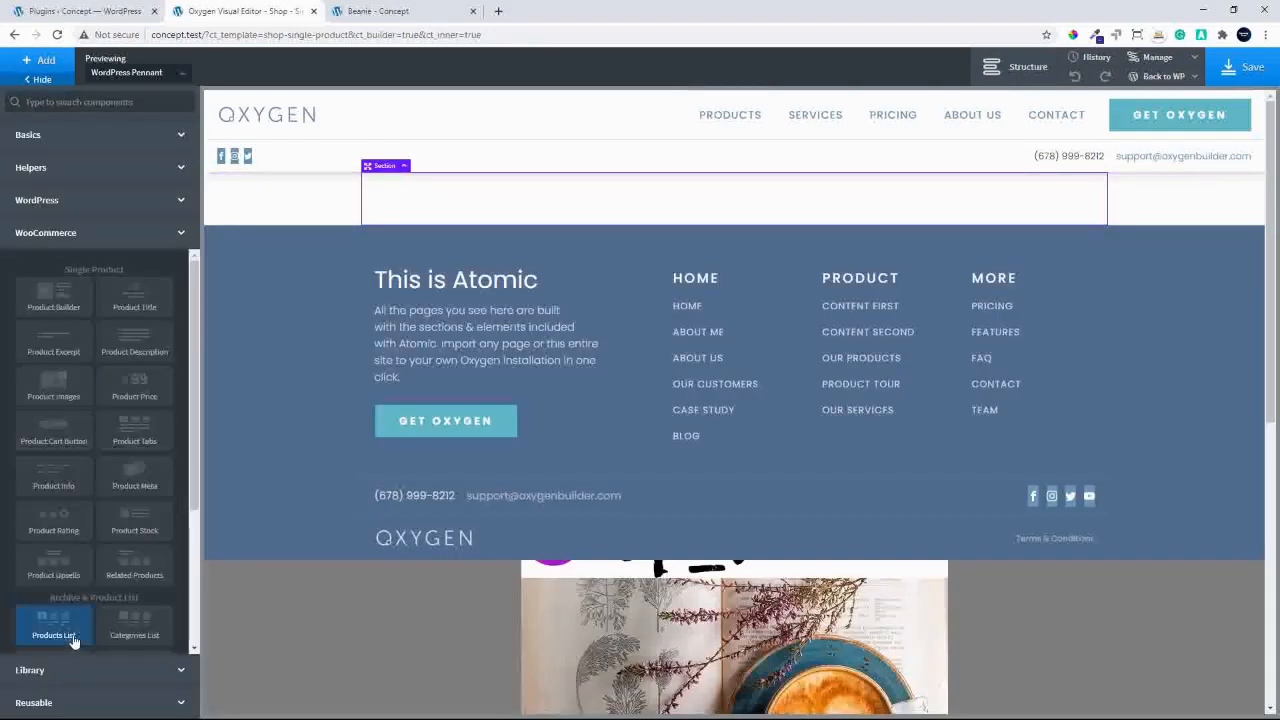
pyautogui.click(56, 318)
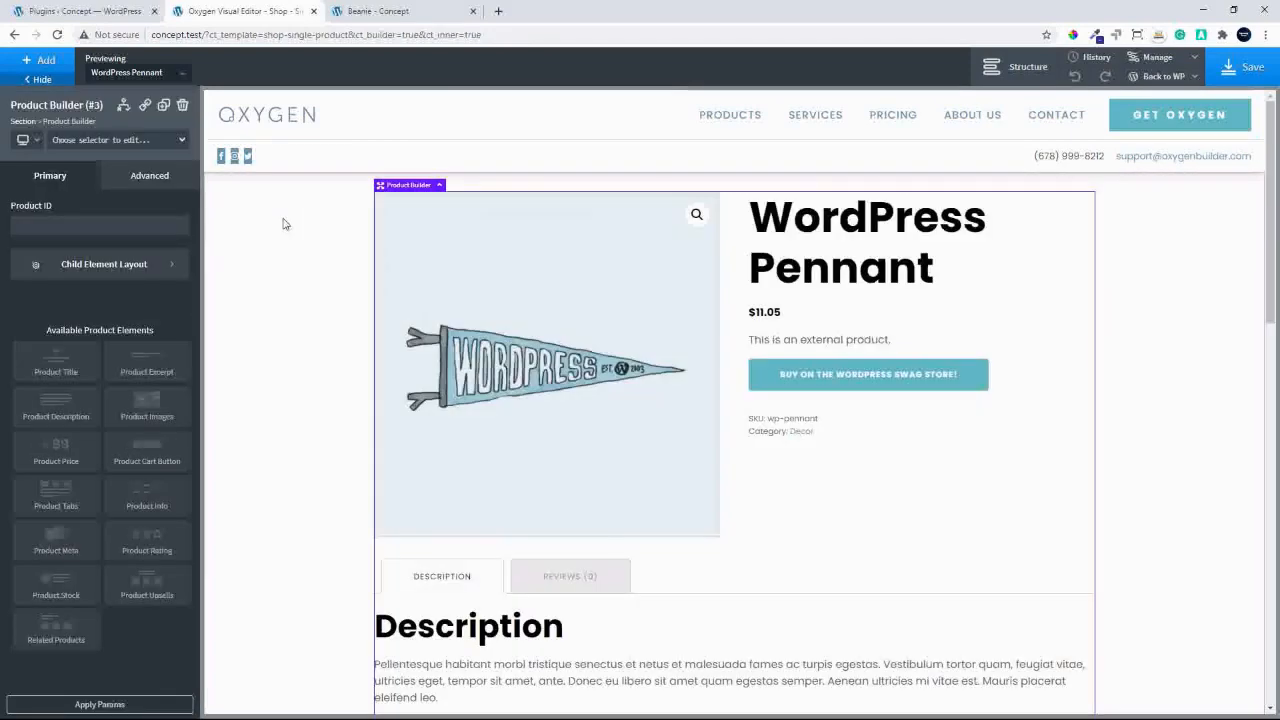
pyautogui.click(1243, 76)
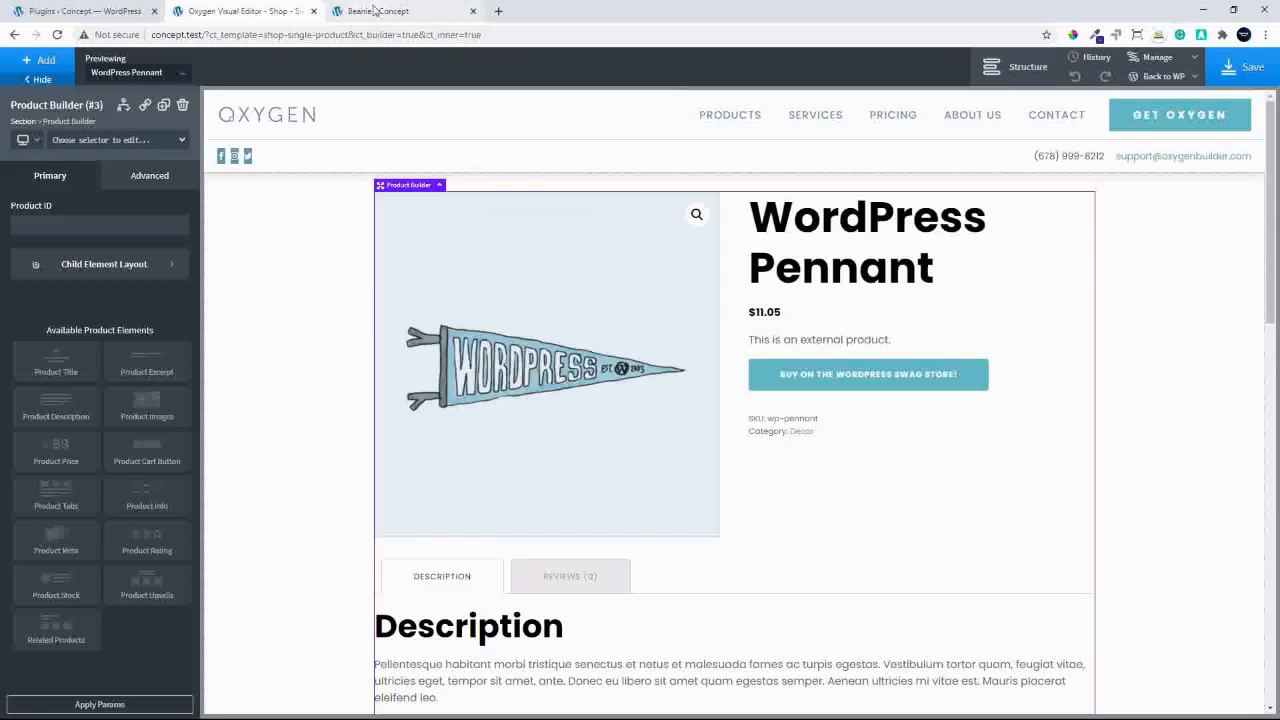
# Reload the Beanie product page on the front end, examine its layout and related products, and return to the template editor's preview.
pyautogui.click(374, 10)
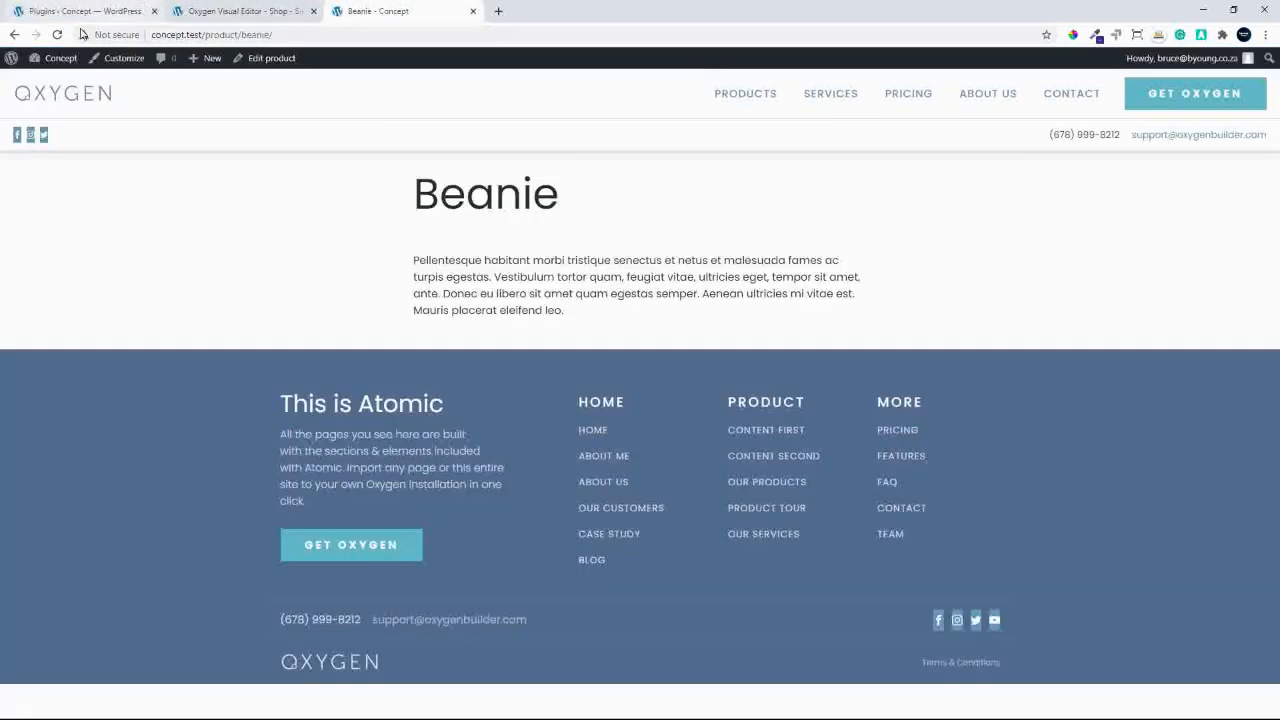
pyautogui.press('F5')
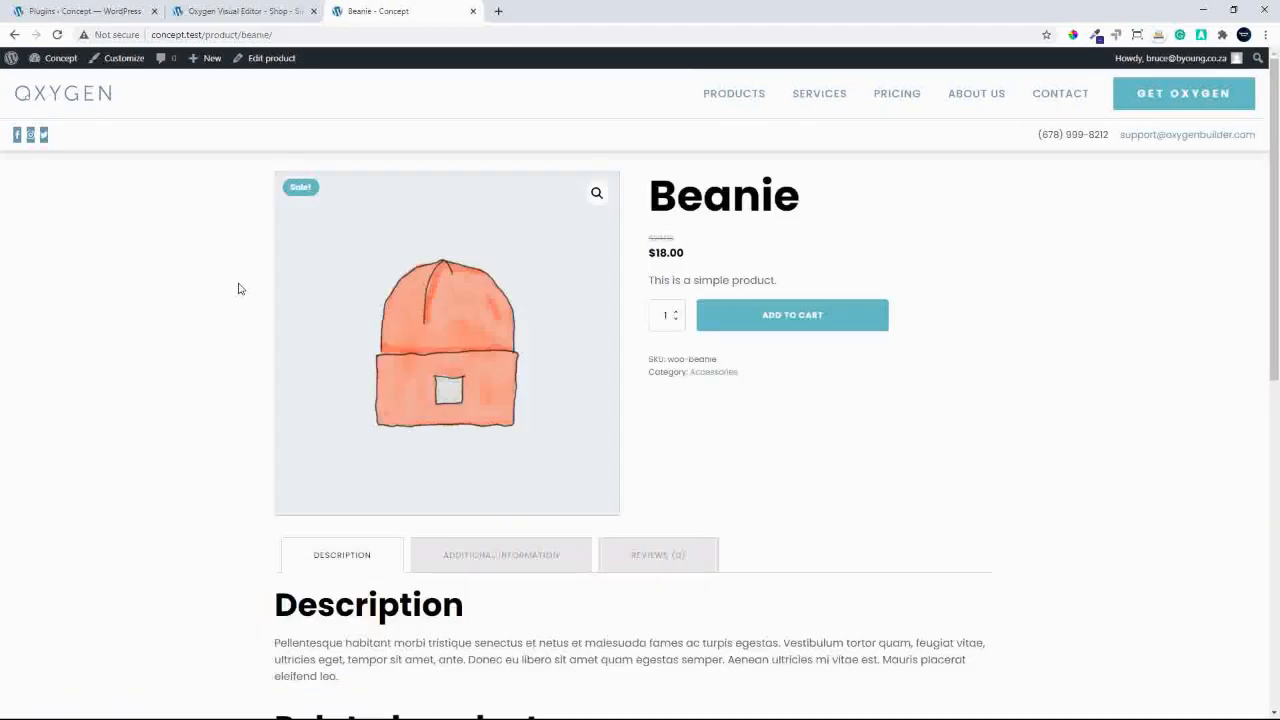
pyautogui.scroll(-5, 1245, 383)
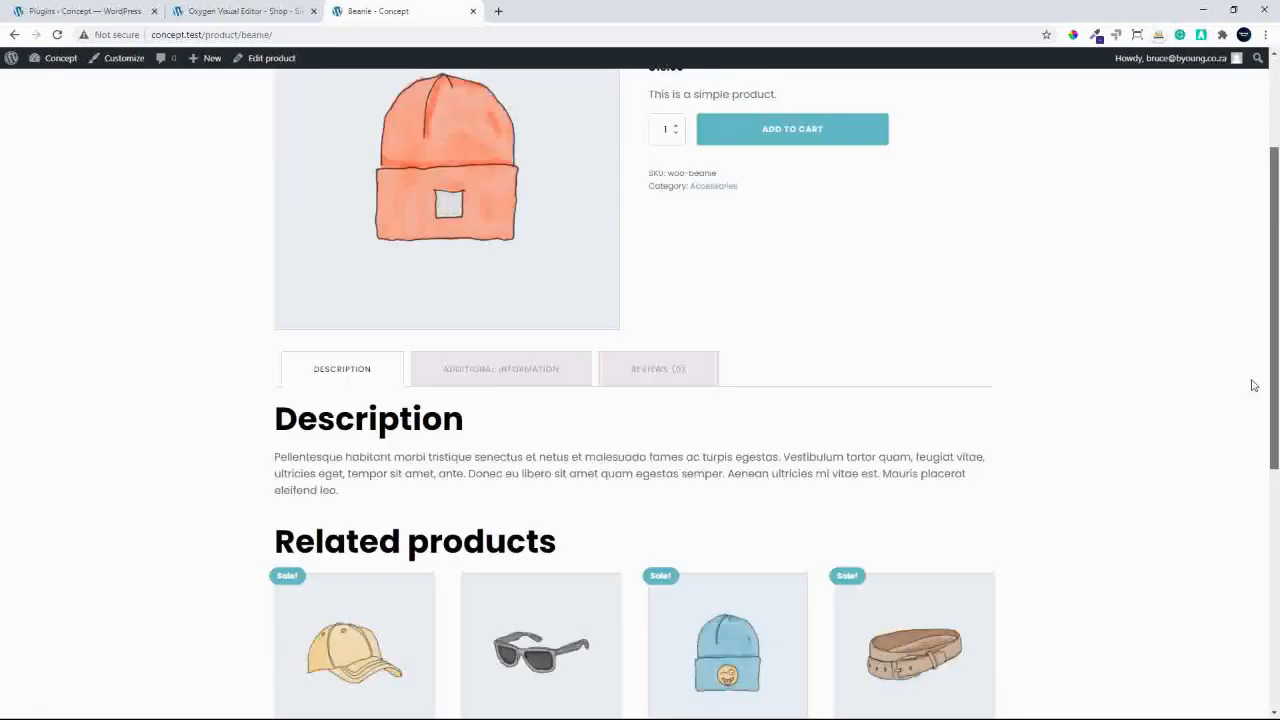
pyautogui.scroll(5, 1235, 424)
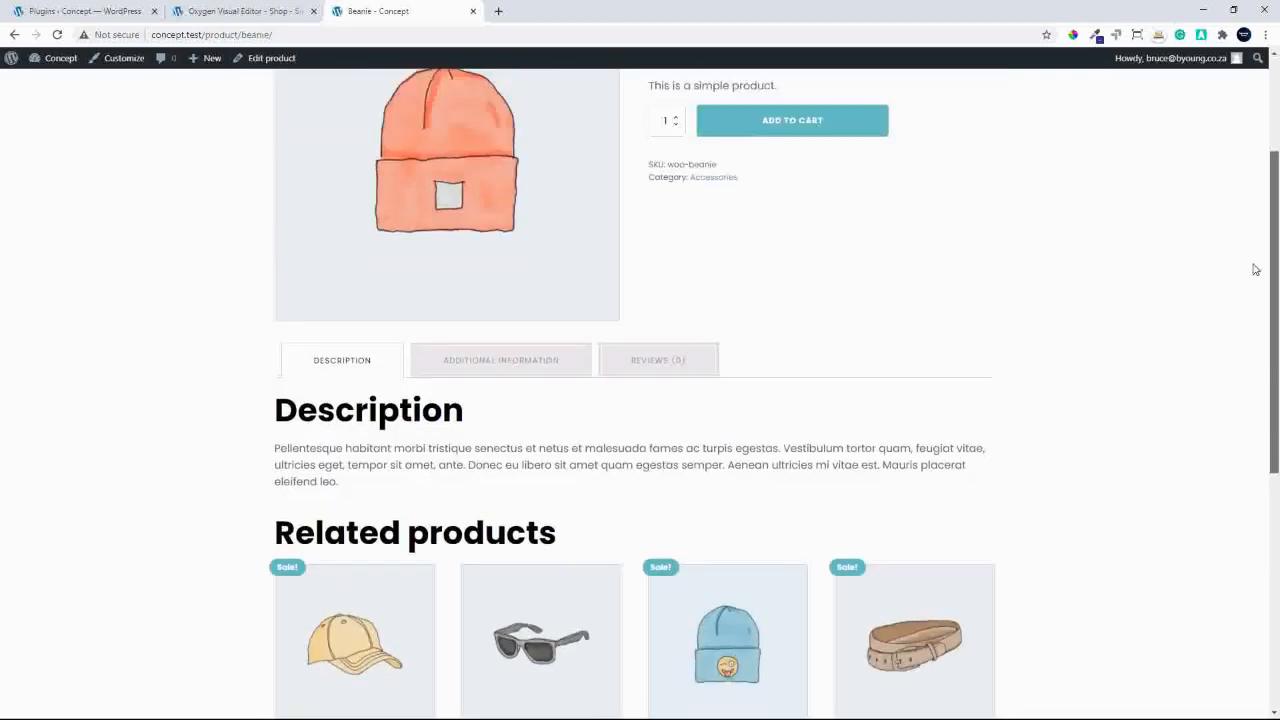
pyautogui.scroll(-5, 1237, 403)
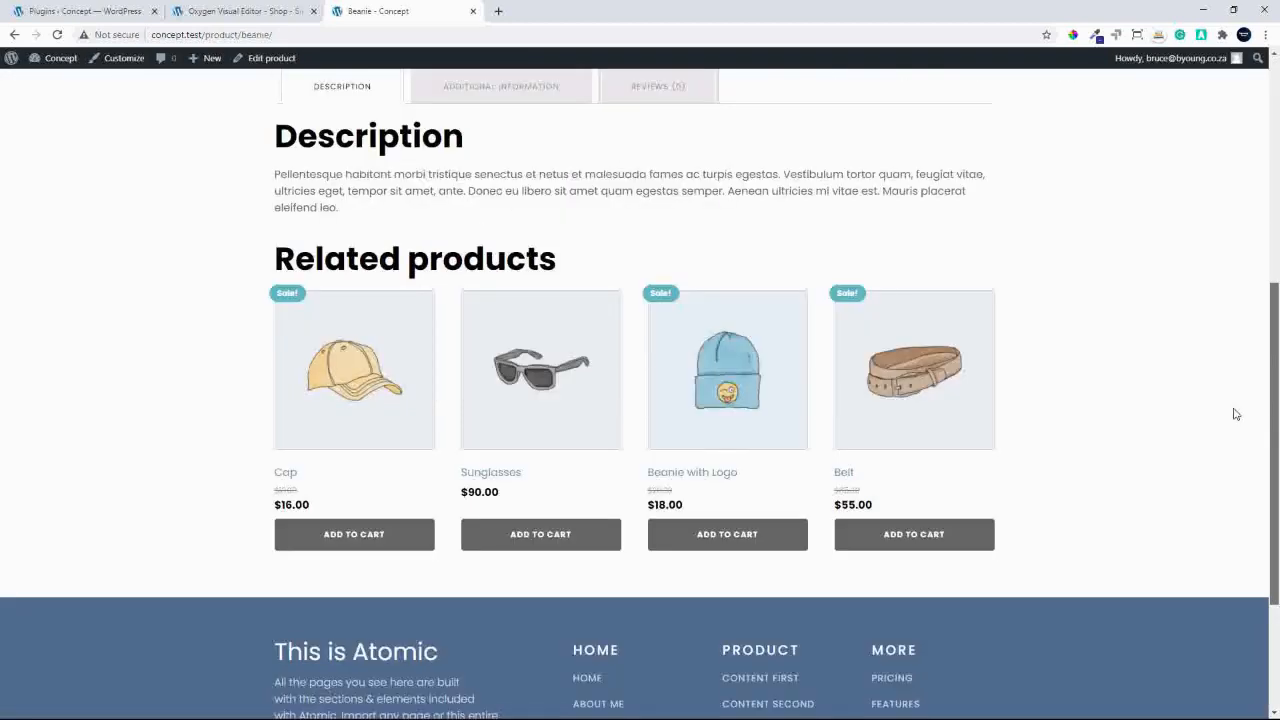
pyautogui.scroll(5, 1237, 406)
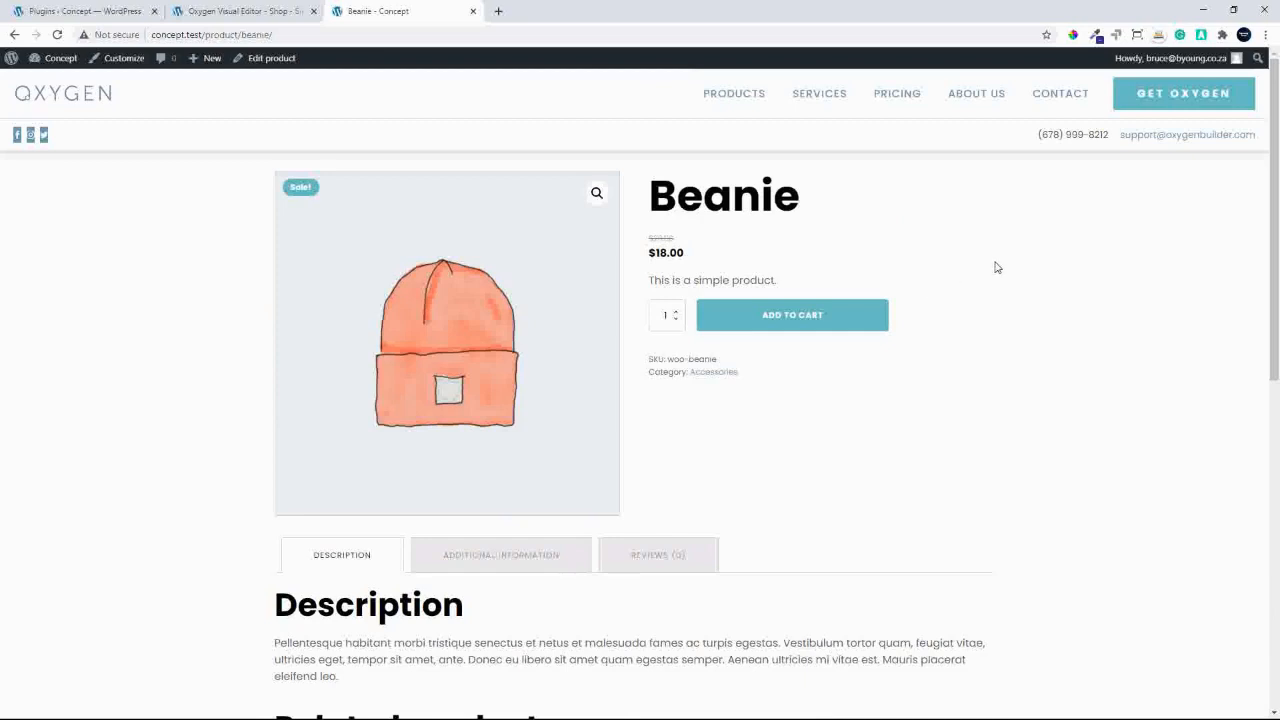
pyautogui.click(240, 12)
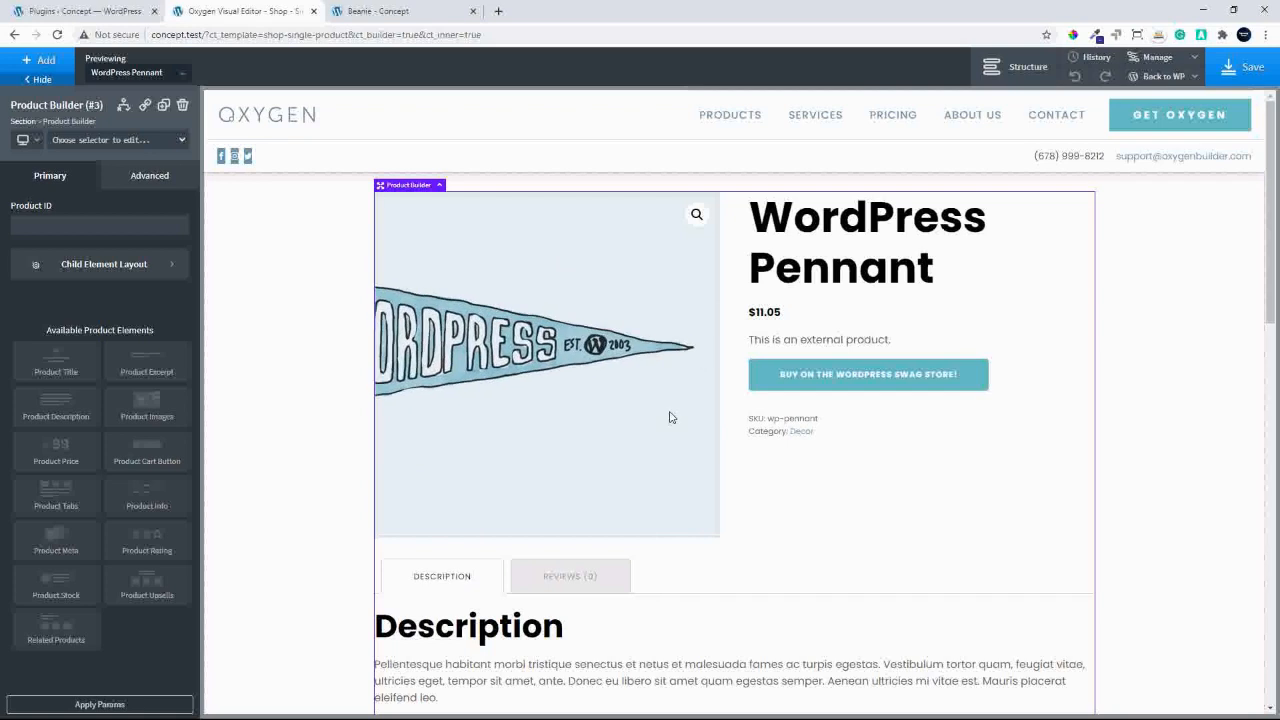
pyautogui.scroll(-1, 798, 505)
pyautogui.scroll(1, 799, 504)
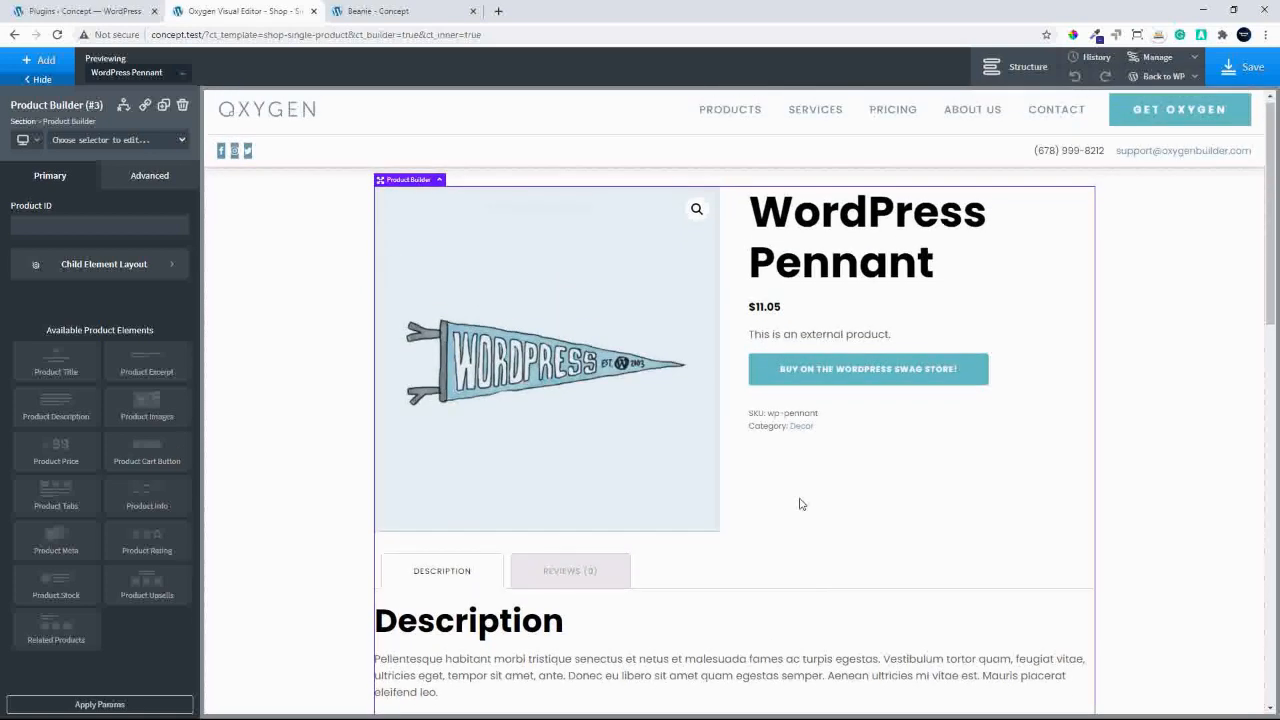
# Insert a Columns element with two 50% columns inside the Product Builder and expand its nested elements in the structure tree.
pyautogui.click(1024, 72)
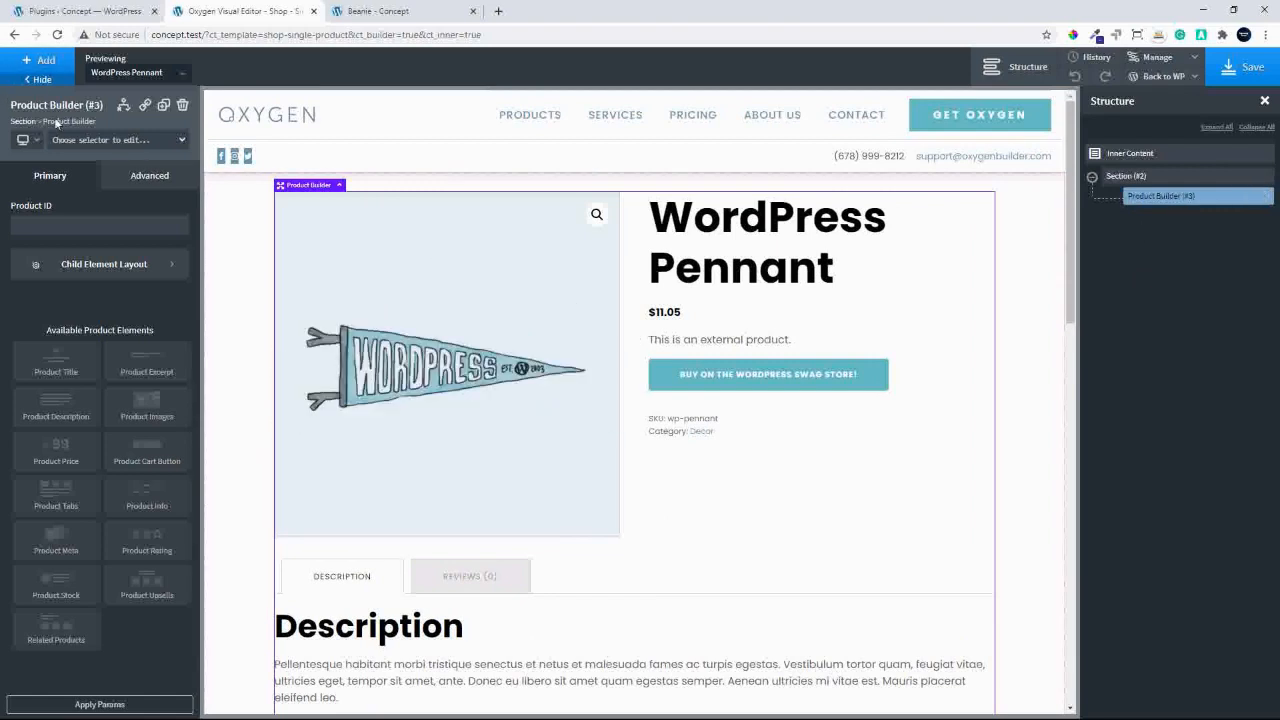
pyautogui.click(40, 60)
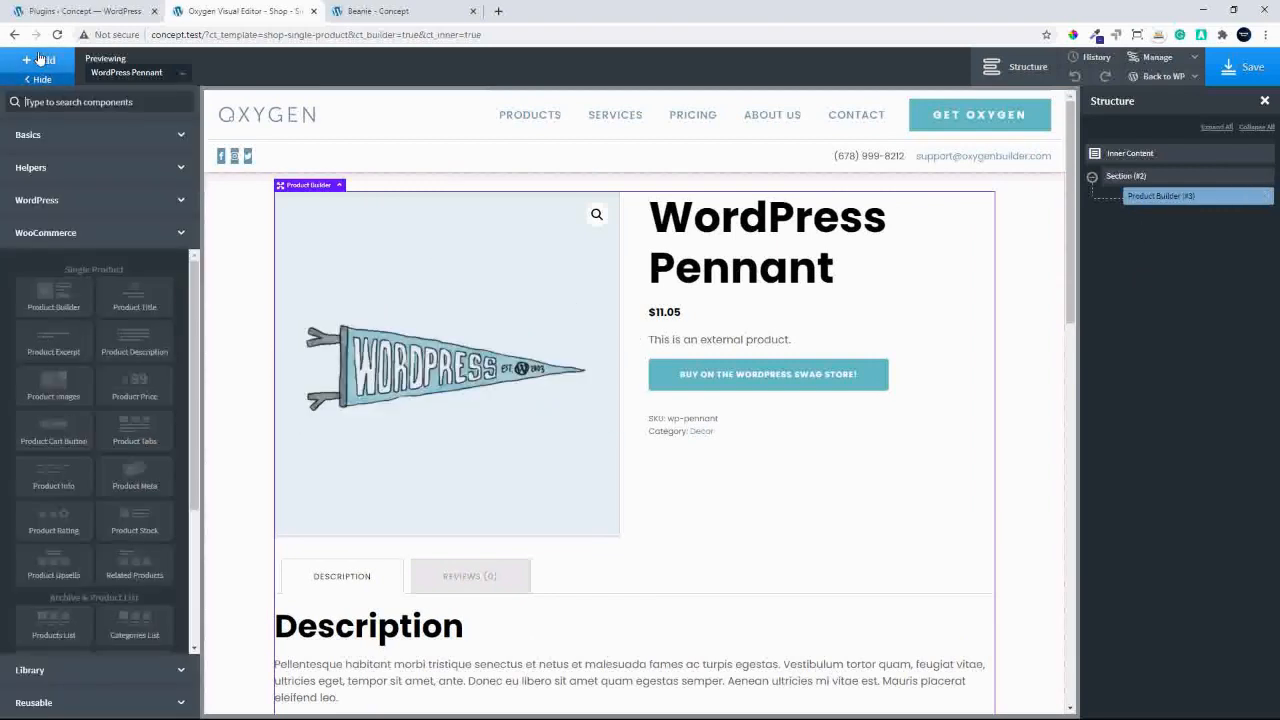
pyautogui.click(95, 136)
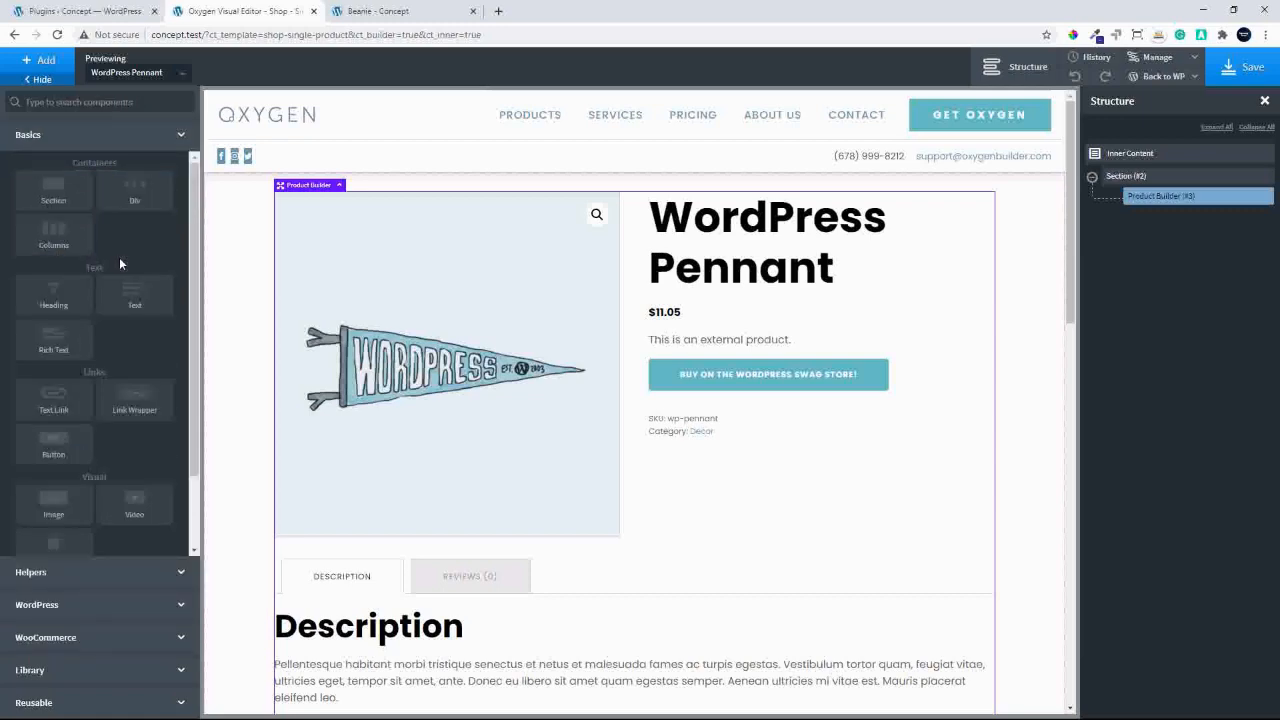
pyautogui.click(55, 232)
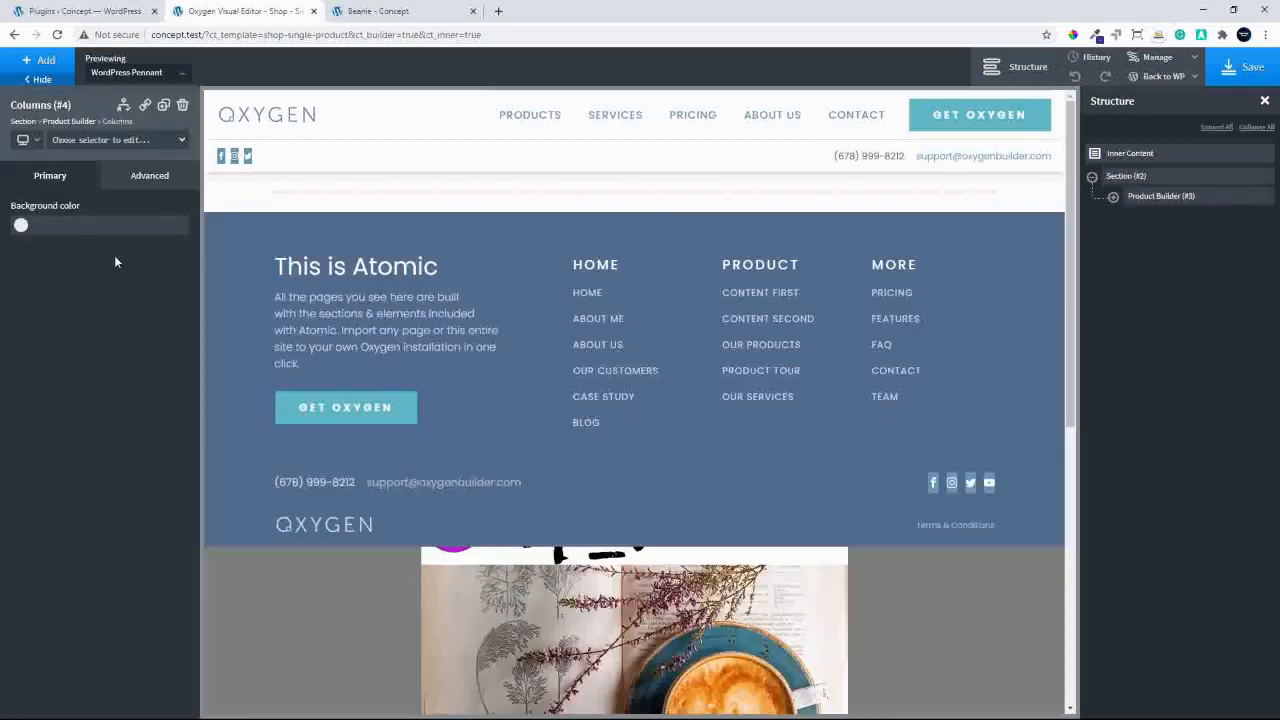
pyautogui.click(56, 250)
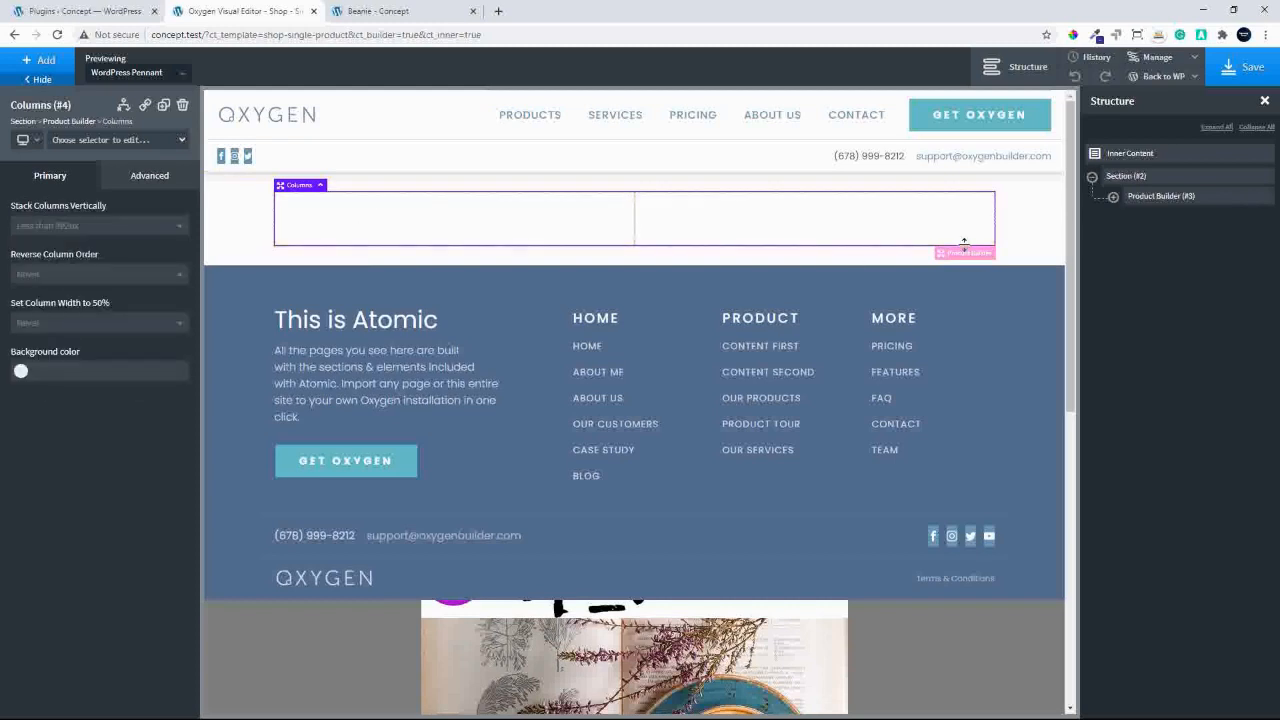
pyautogui.click(1113, 198)
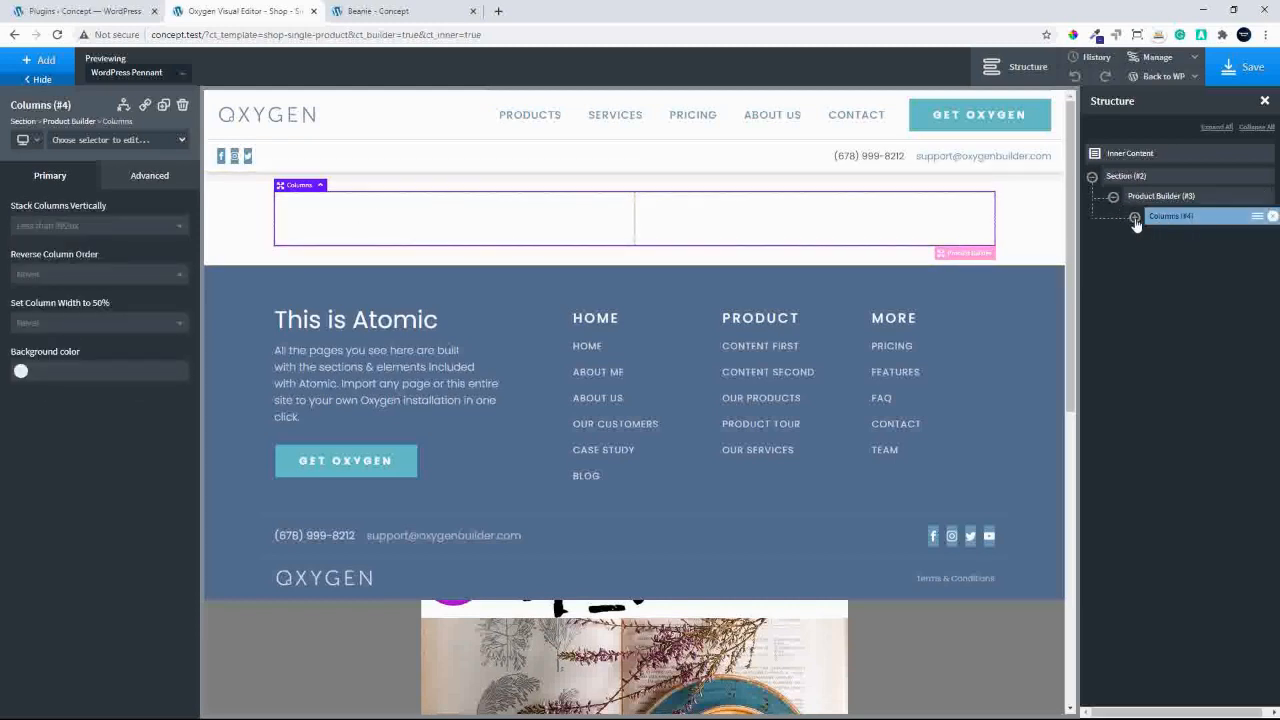
pyautogui.click(1134, 217)
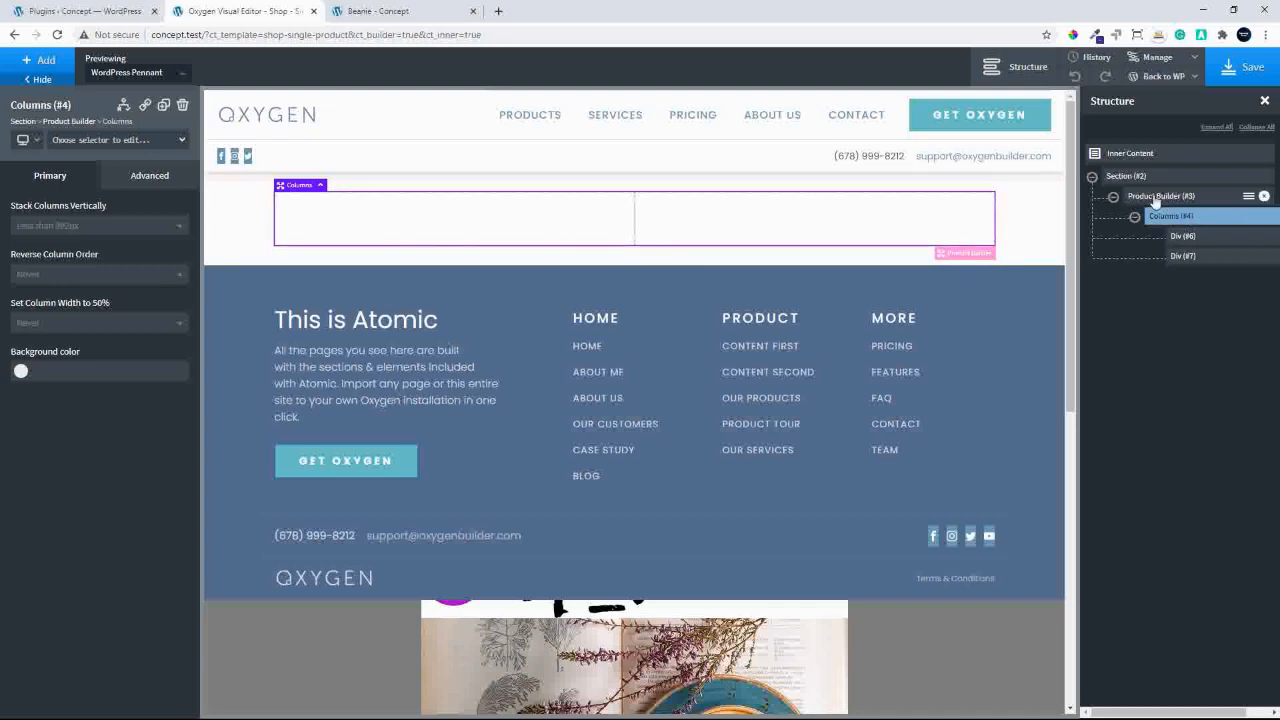
# Add the WooCommerce Product Images element inside the first column.
pyautogui.click(369, 229)
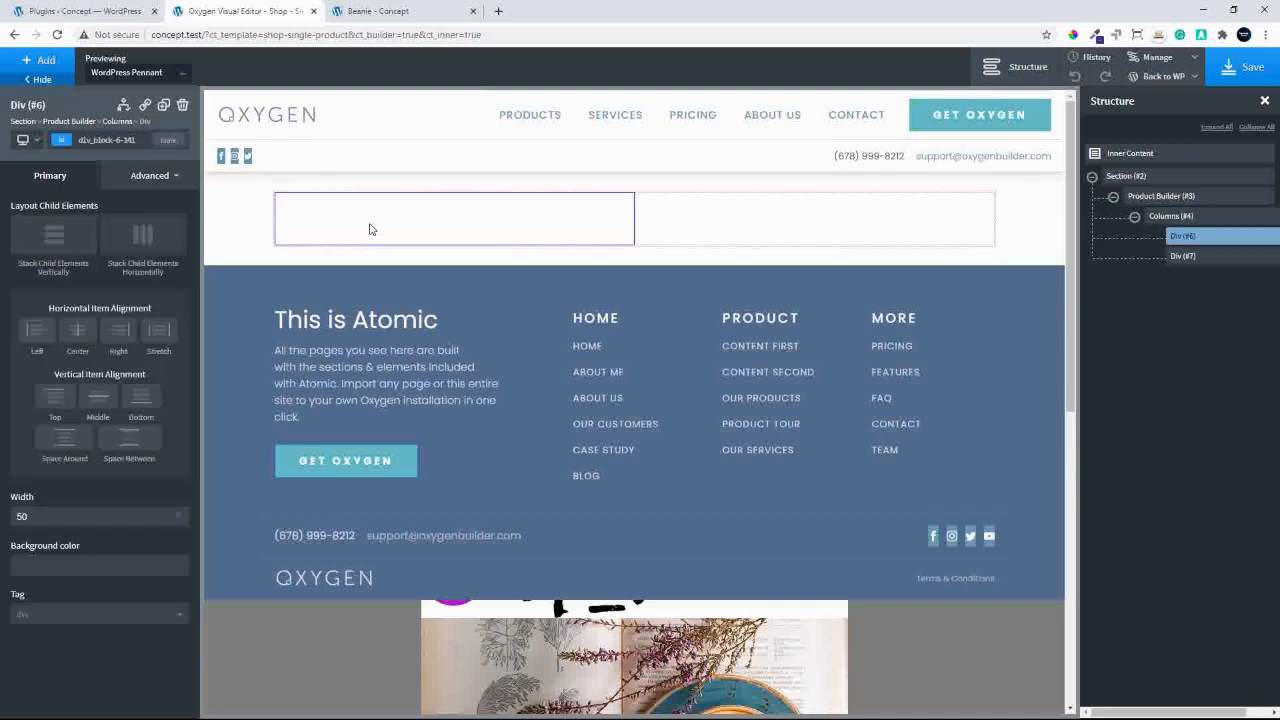
pyautogui.click(36, 61)
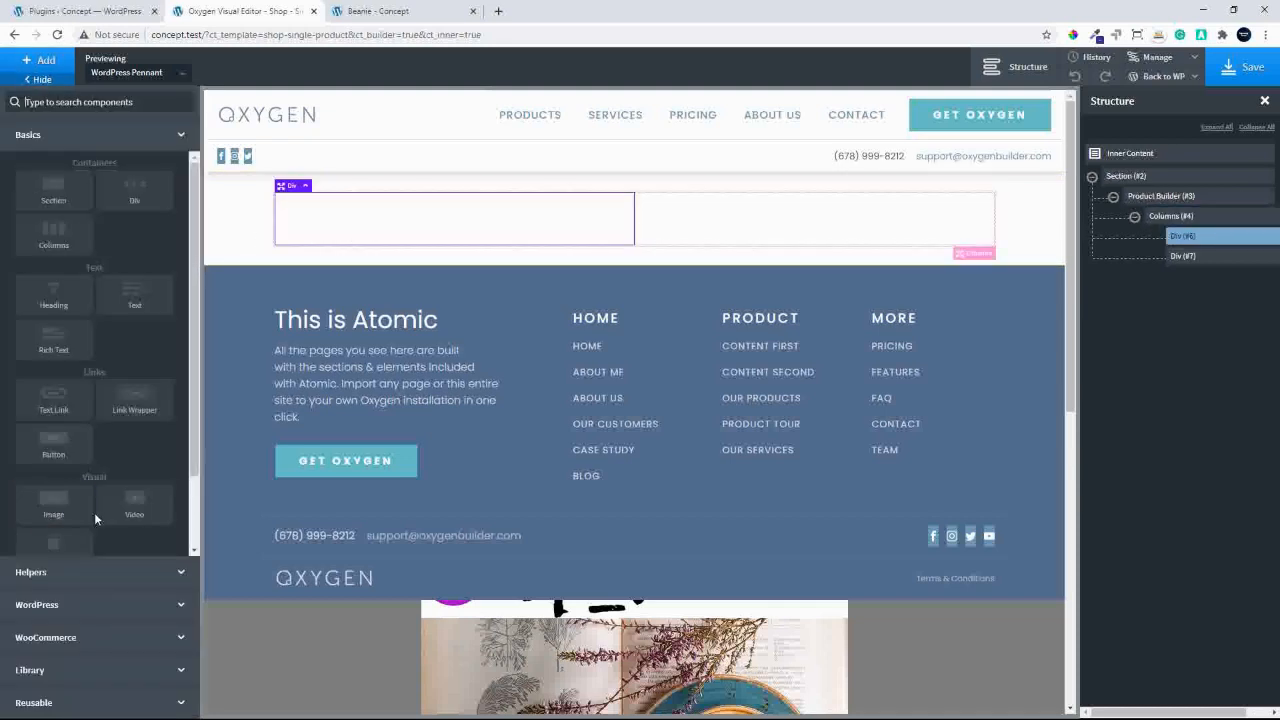
pyautogui.click(70, 637)
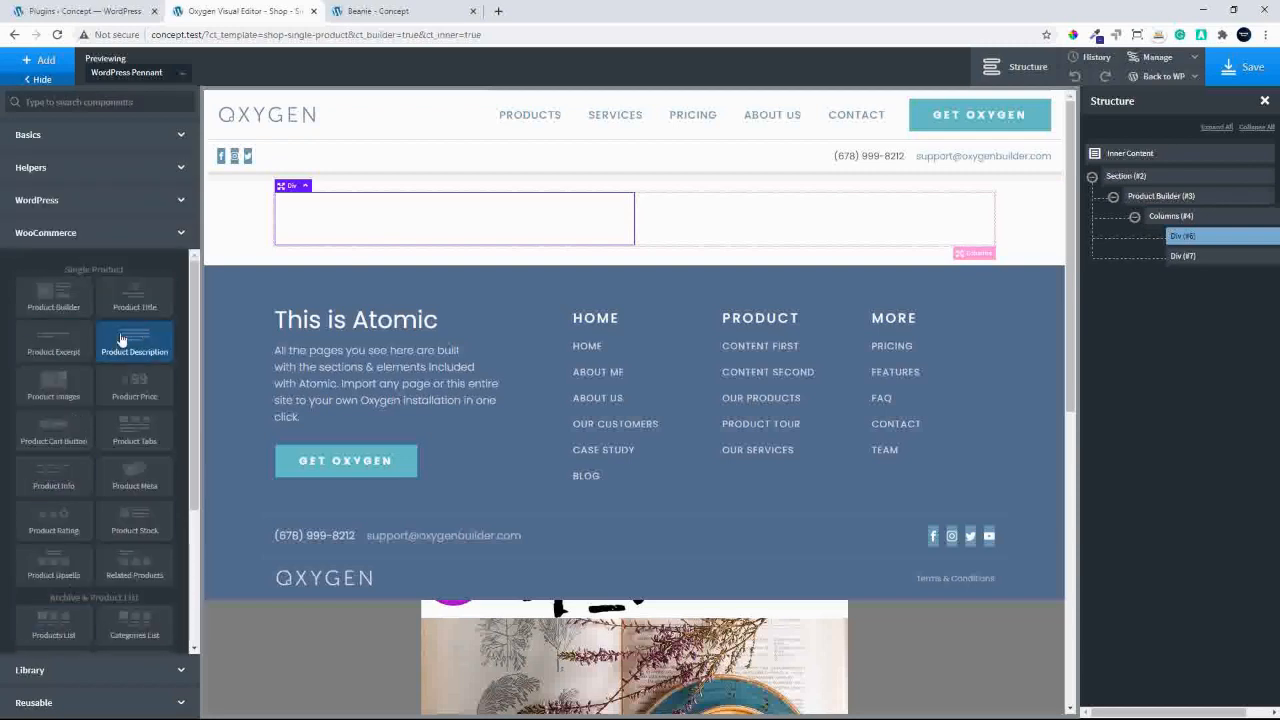
pyautogui.click(38, 388)
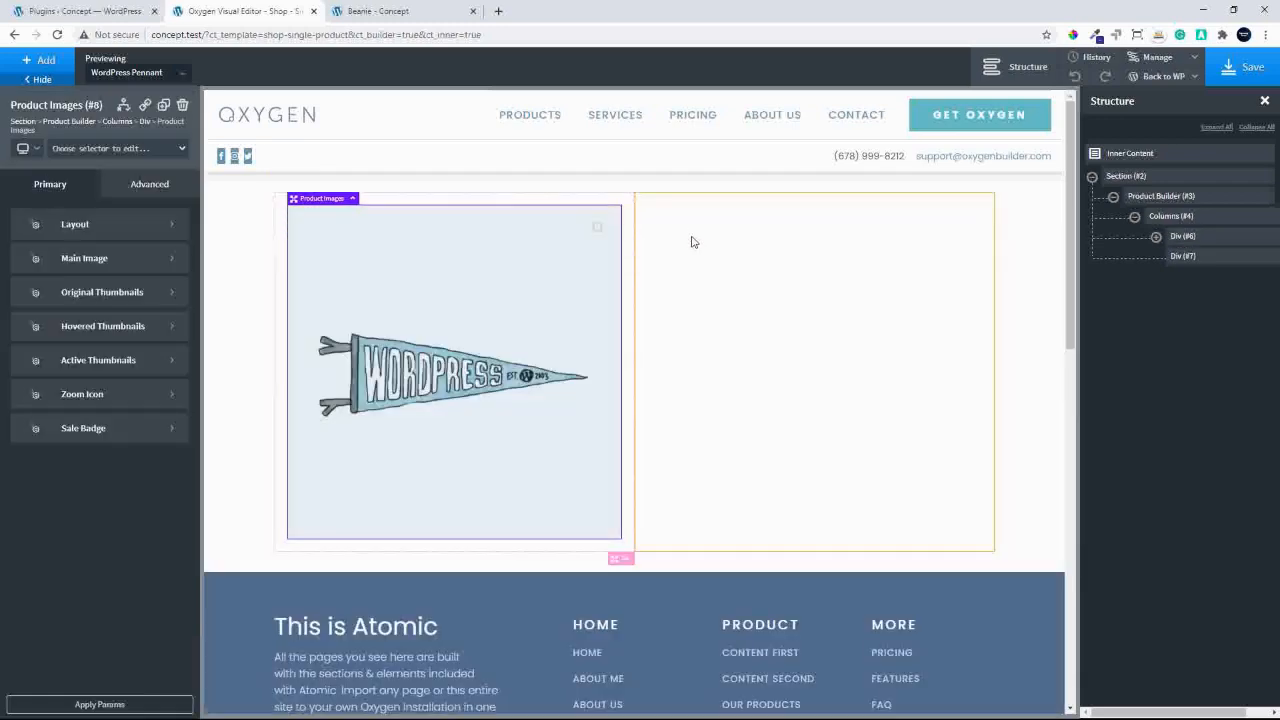
# Add the WooCommerce Product Title and Product Excerpt elements inside the empty second column.
pyautogui.click(691, 242)
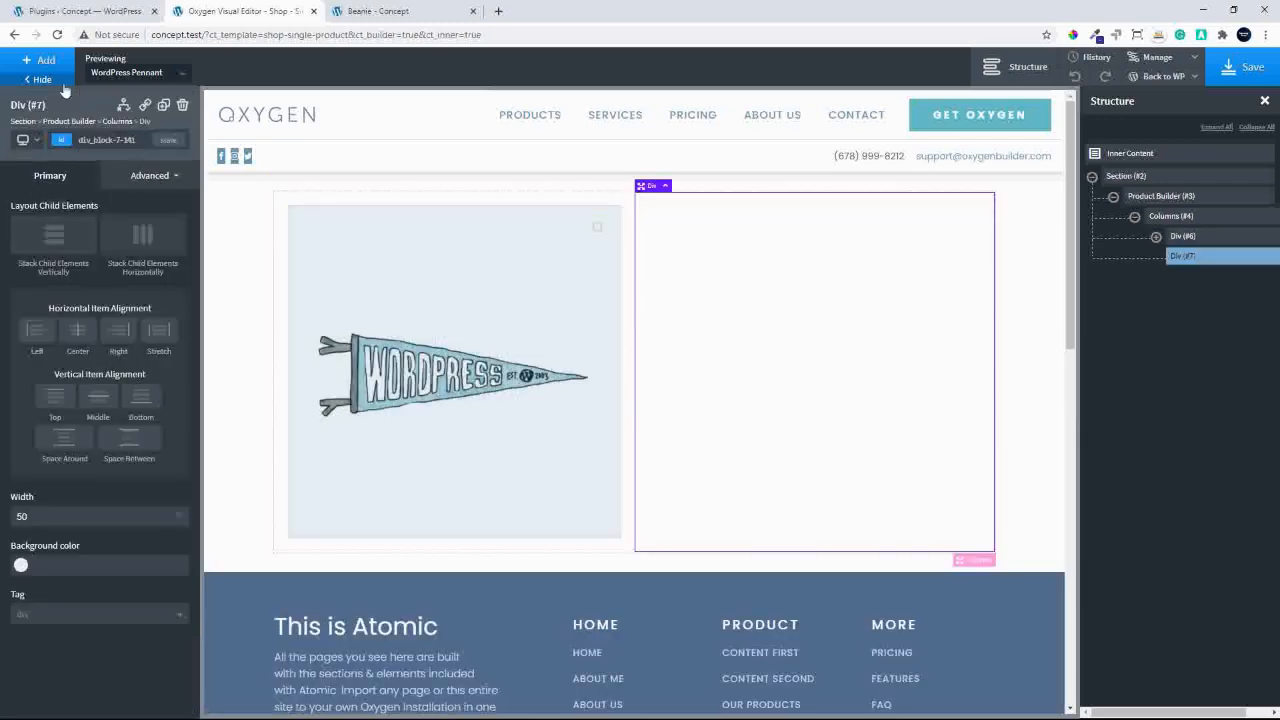
pyautogui.click(40, 60)
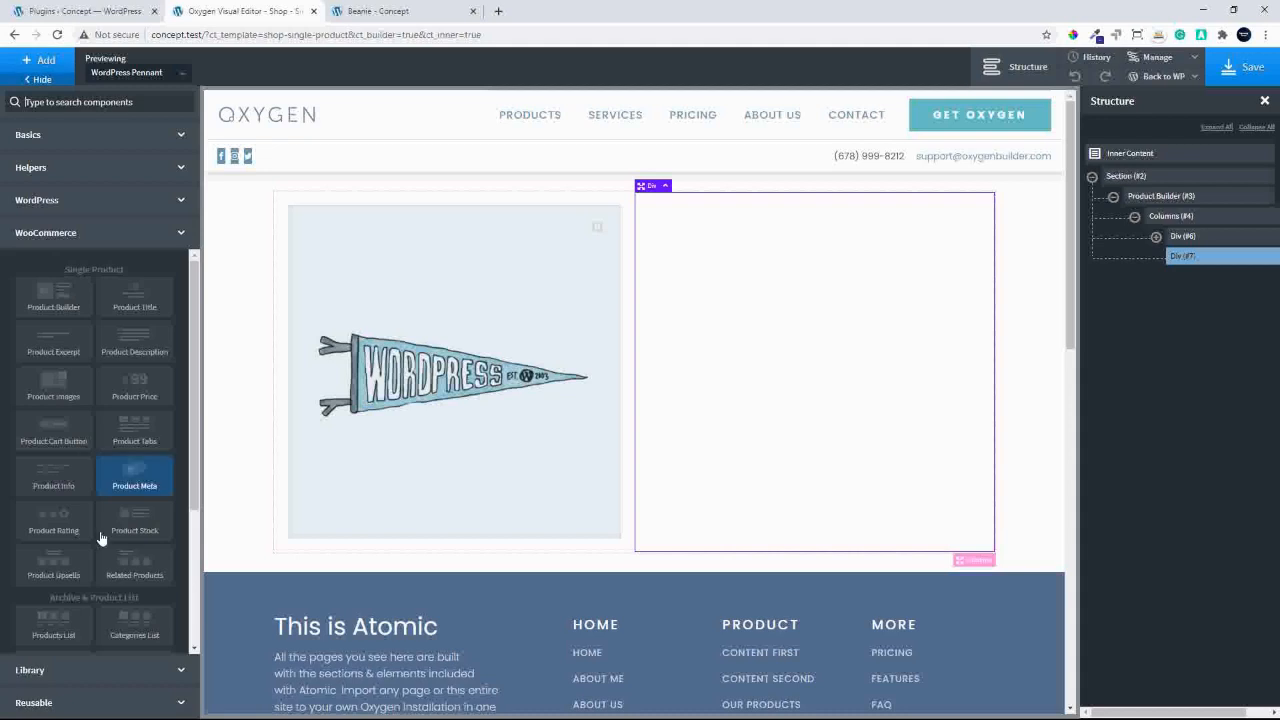
pyautogui.click(136, 305)
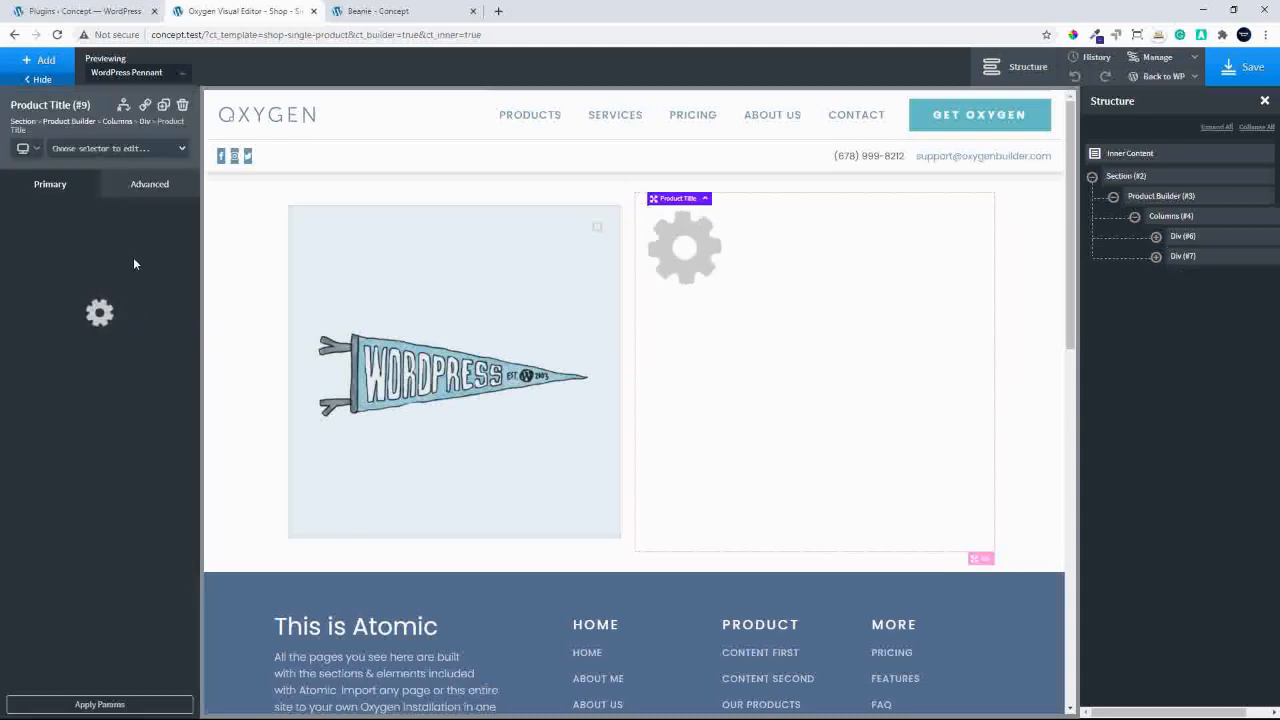
pyautogui.click(22, 62)
pyautogui.click(52, 347)
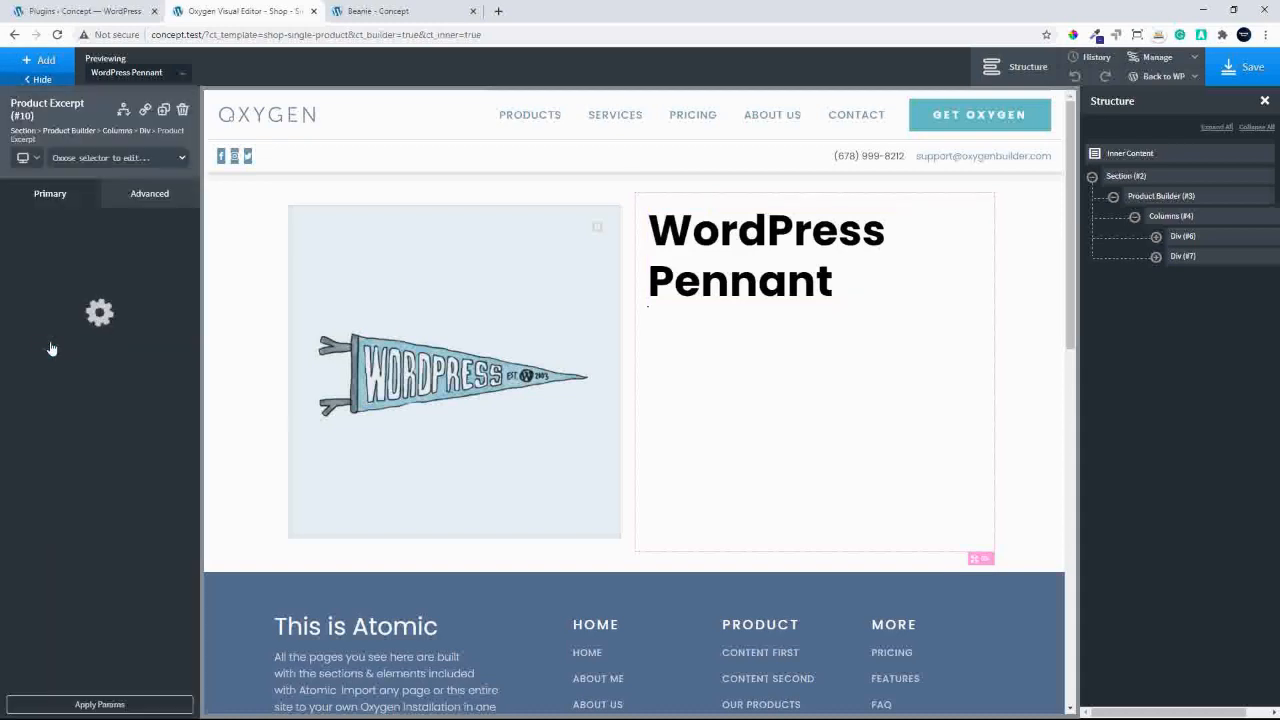
# Add the Product Price, Product Cart Button and Product Meta elements below the excerpt in the second column.
pyautogui.click(69, 66)
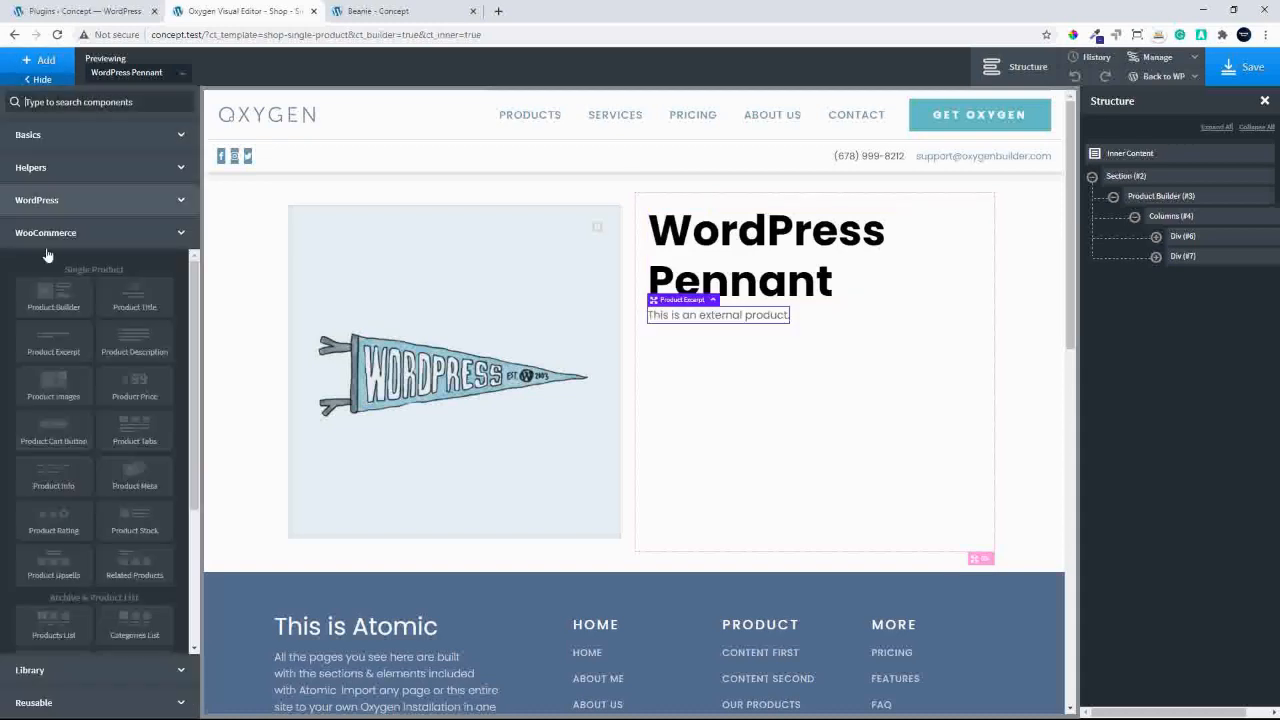
pyautogui.click(140, 388)
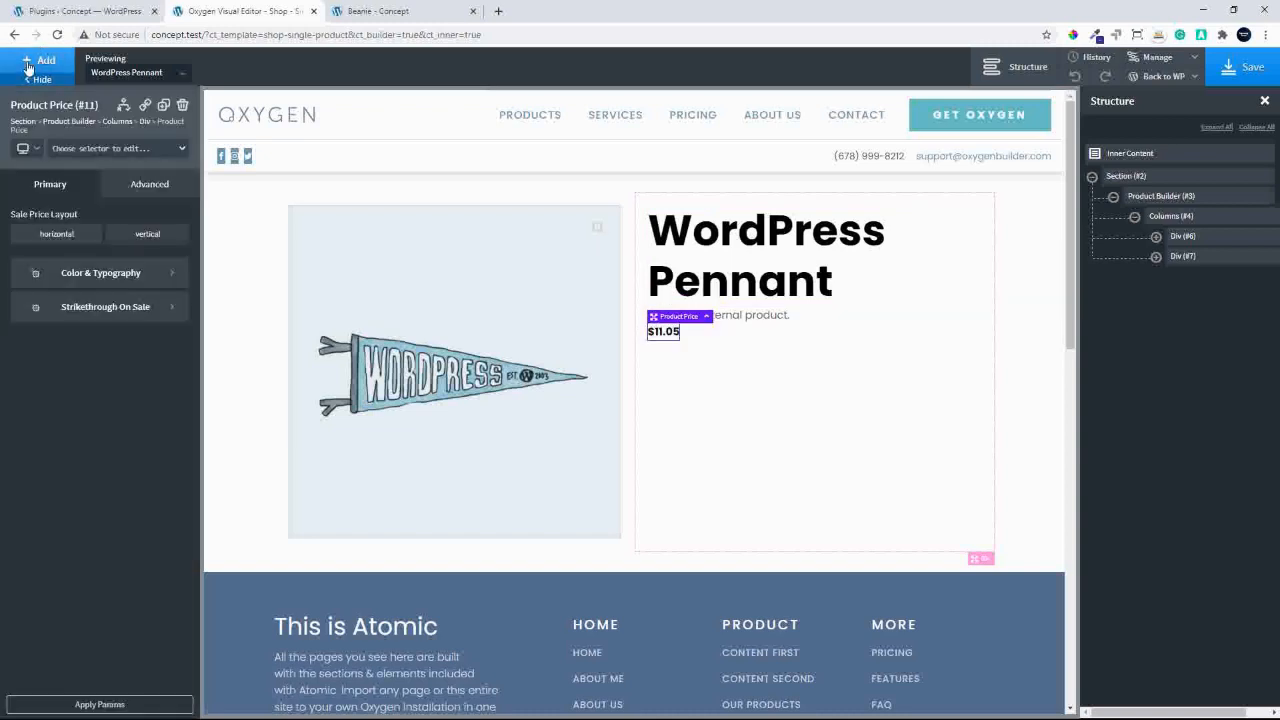
pyautogui.click(30, 62)
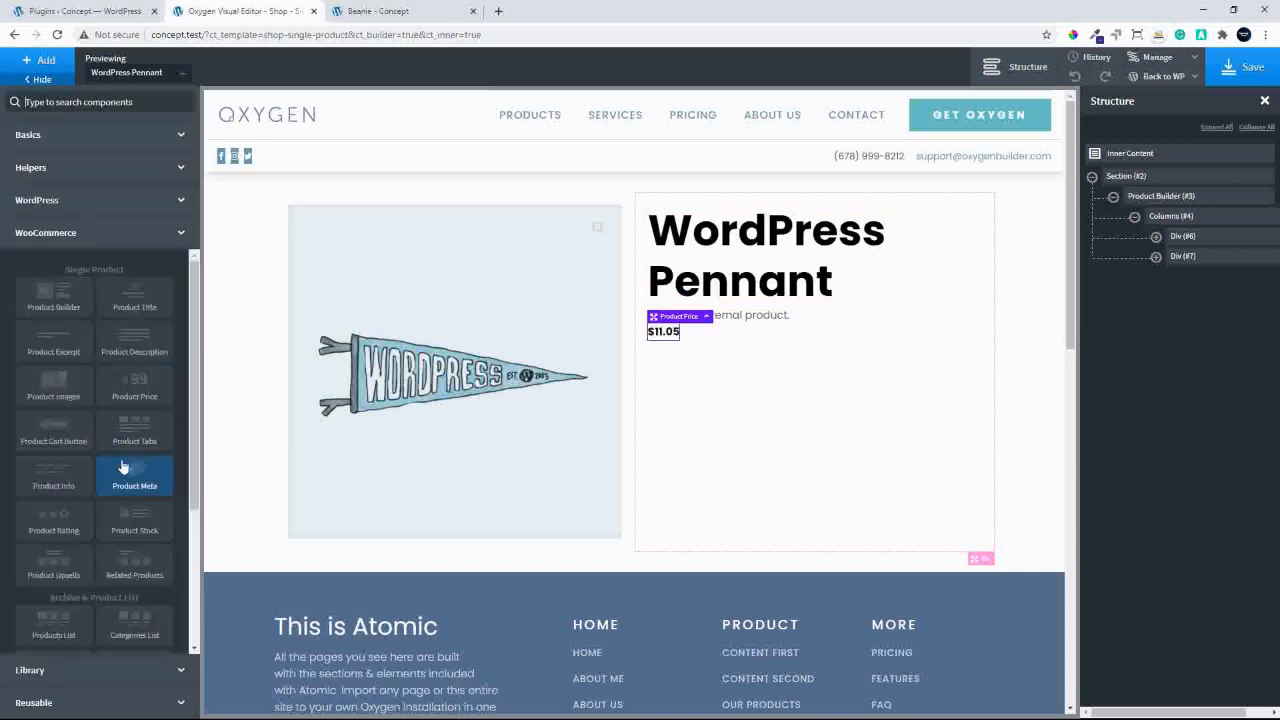
pyautogui.click(50, 435)
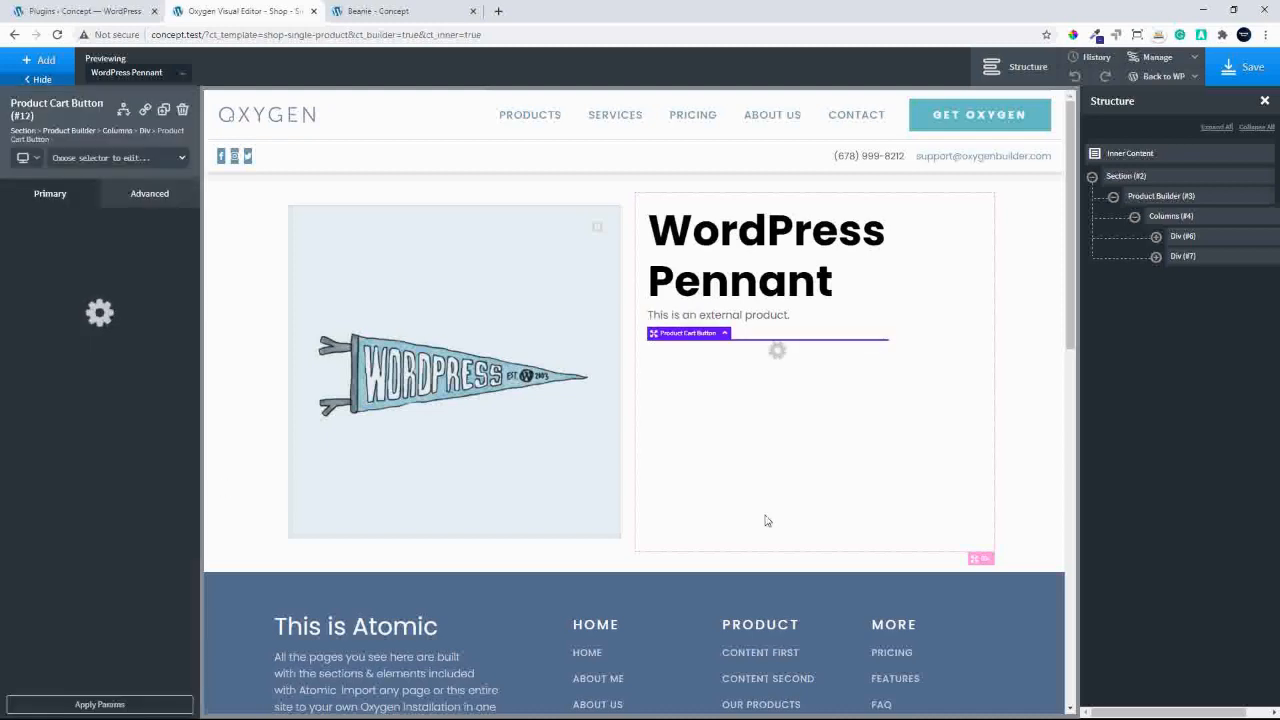
pyautogui.click(38, 62)
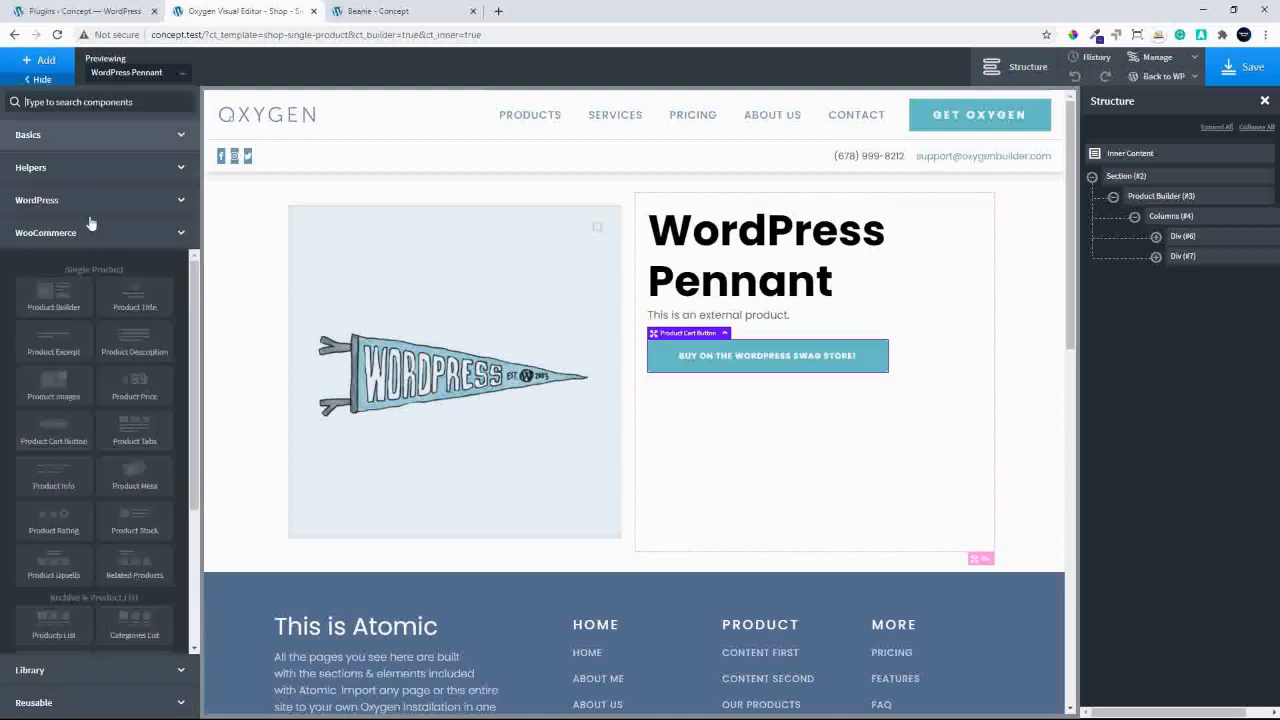
pyautogui.click(130, 479)
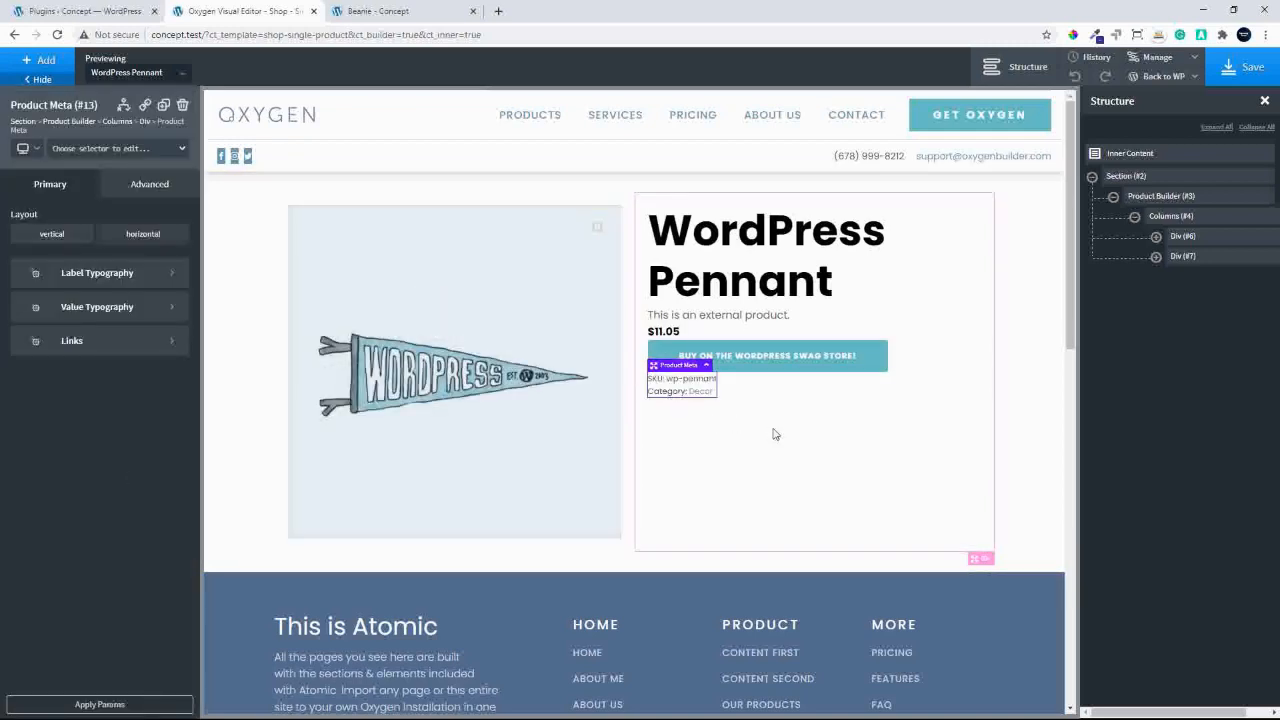
# Set the product title's color to atomic - Hippie Blue and its font weight to 500.
pyautogui.click(726, 277)
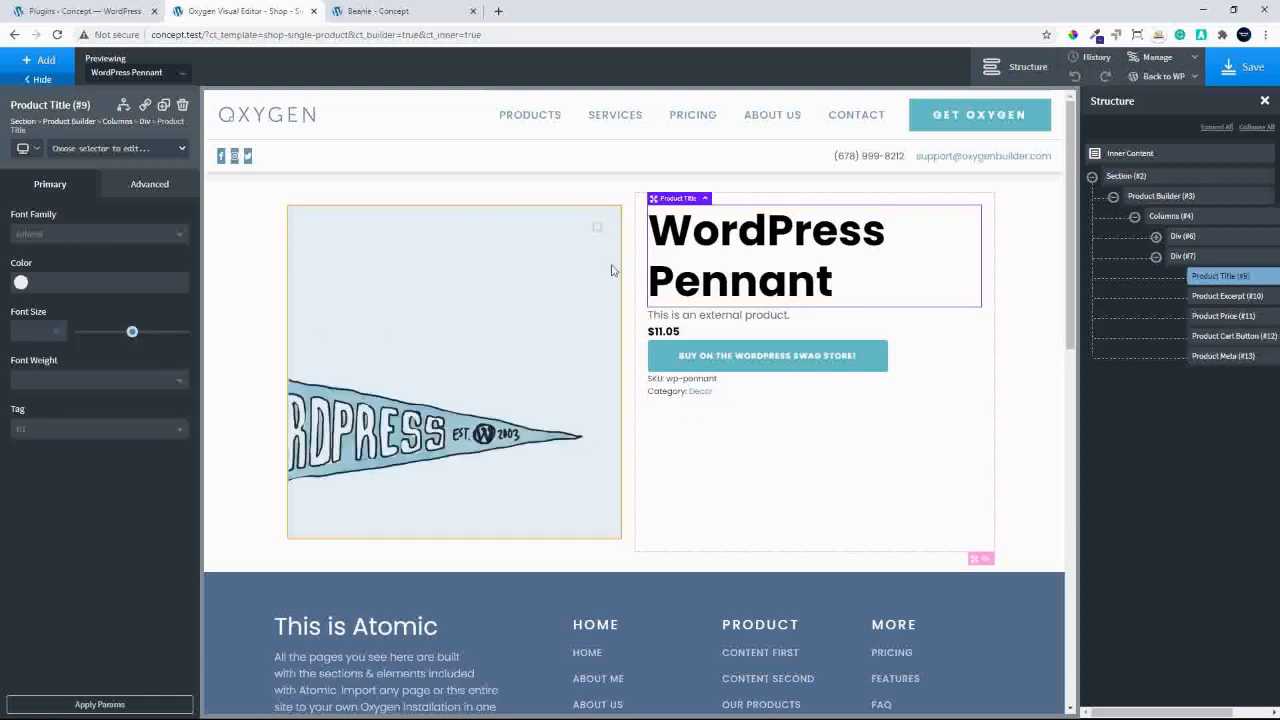
pyautogui.click(21, 282)
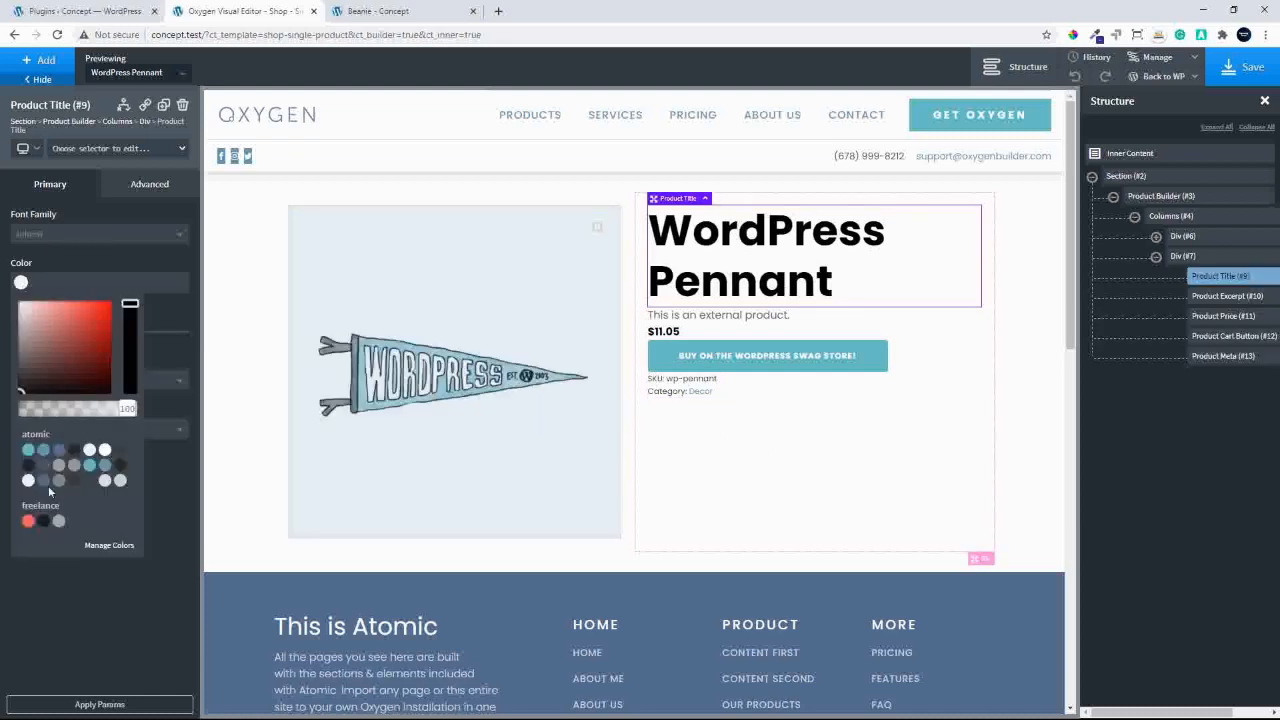
pyautogui.click(105, 466)
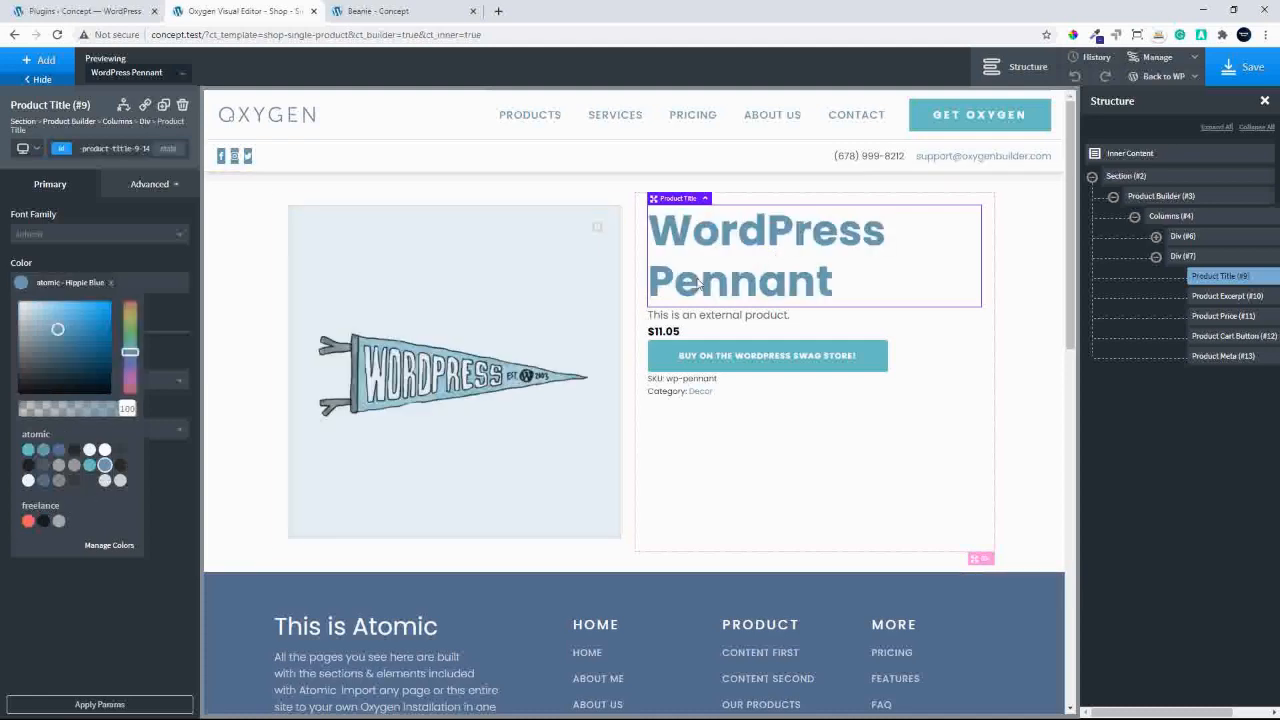
pyautogui.click(178, 334)
pyautogui.click(88, 380)
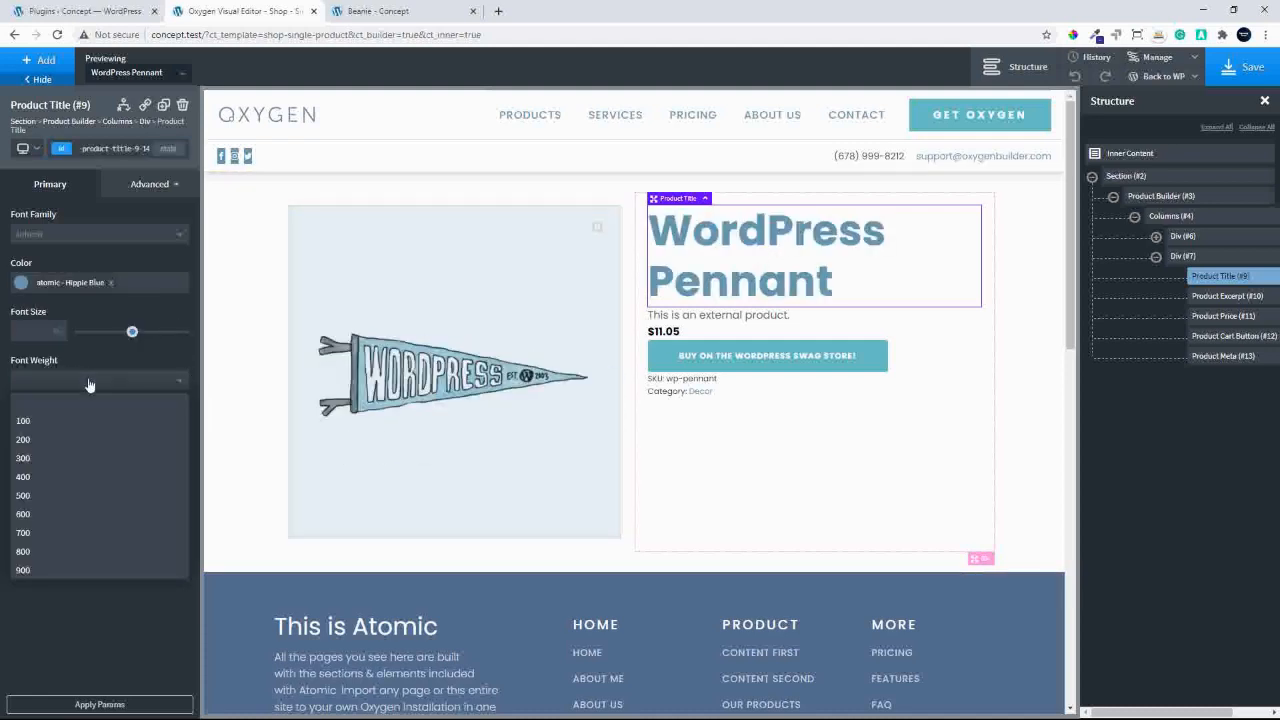
pyautogui.click(56, 497)
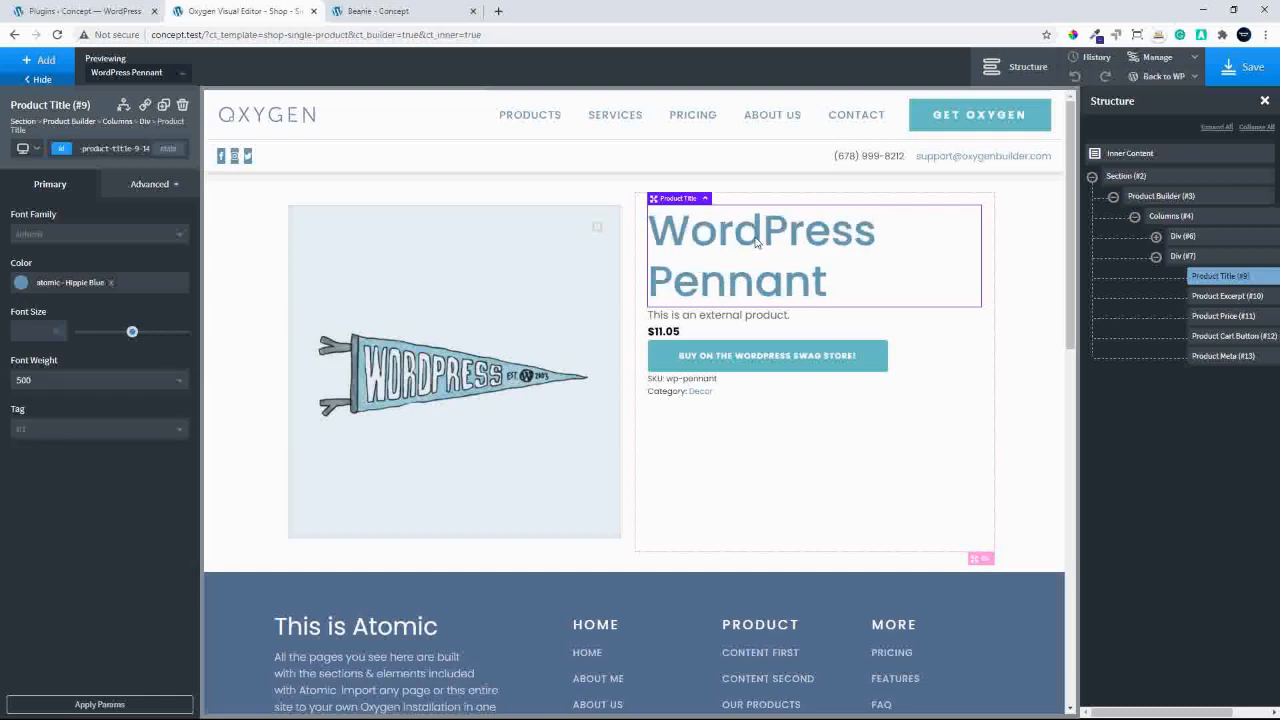
# Give the product title a bottom margin of 20 px.
pyautogui.click(718, 316)
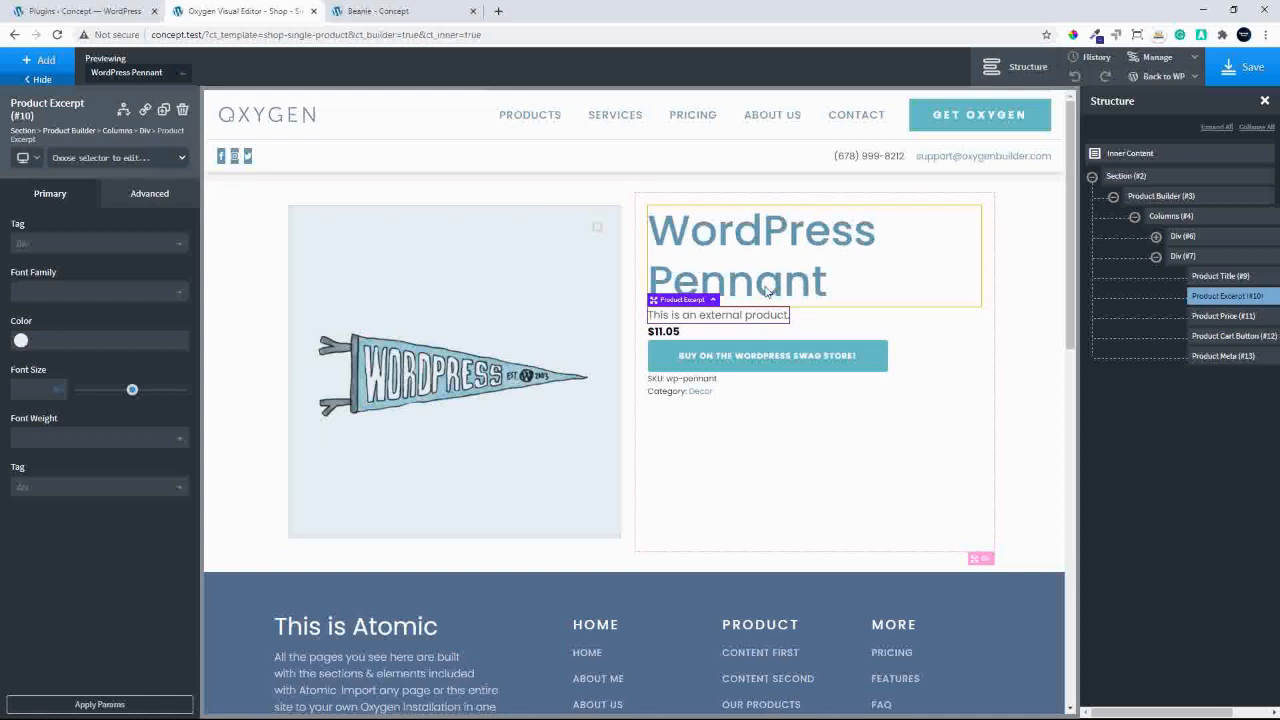
pyautogui.click(767, 290)
pyautogui.click(145, 185)
pyautogui.click(110, 262)
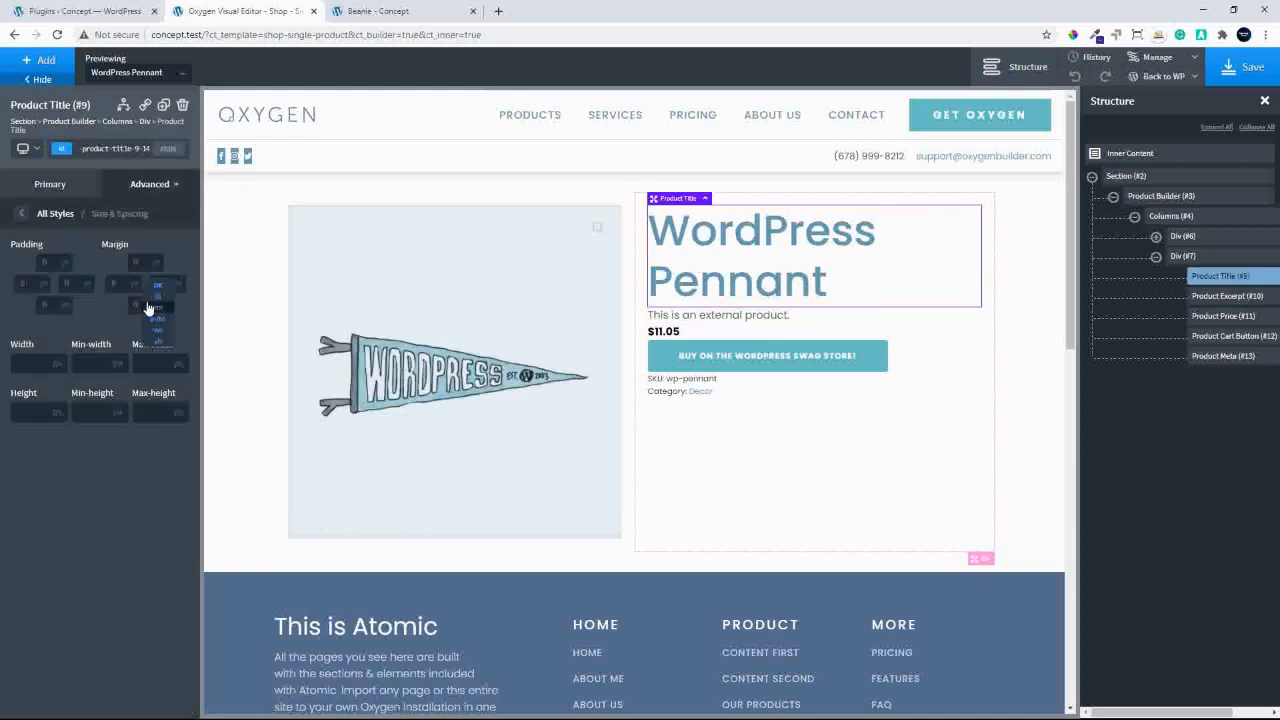
pyautogui.click(139, 303)
pyautogui.write('20')
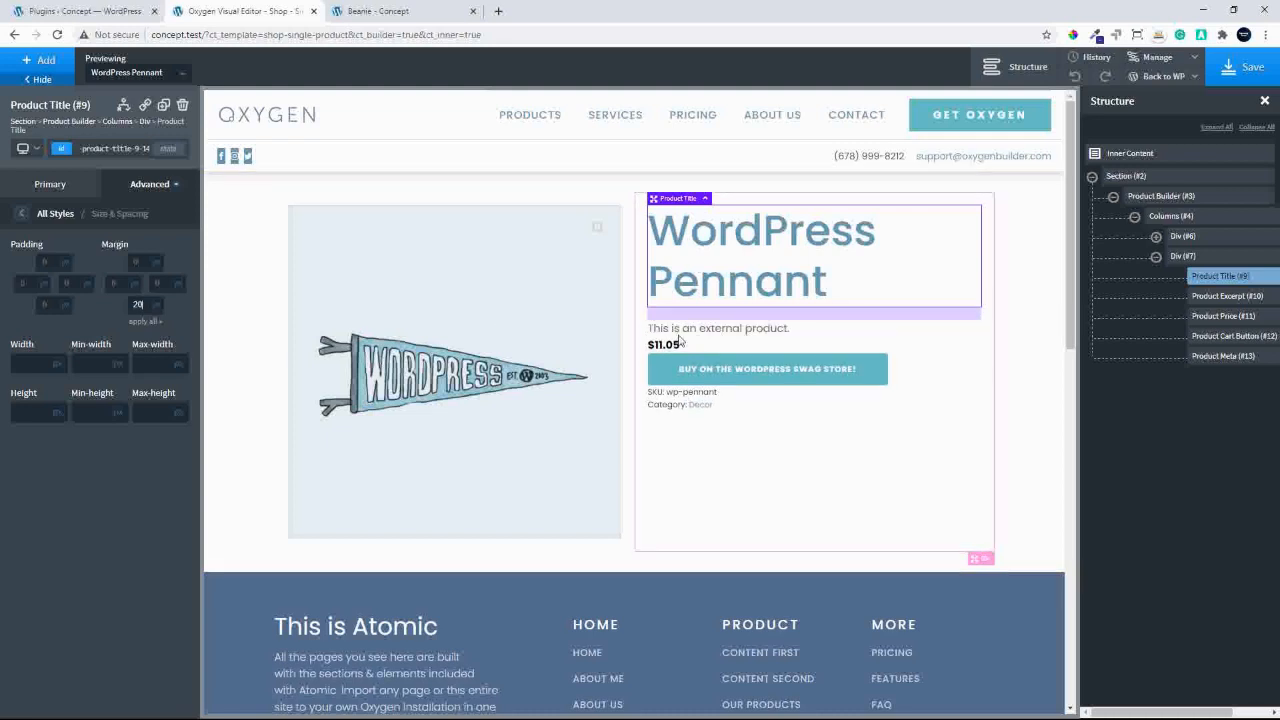
# Give the product excerpt a bottom margin of 20 px.
pyautogui.click(687, 338)
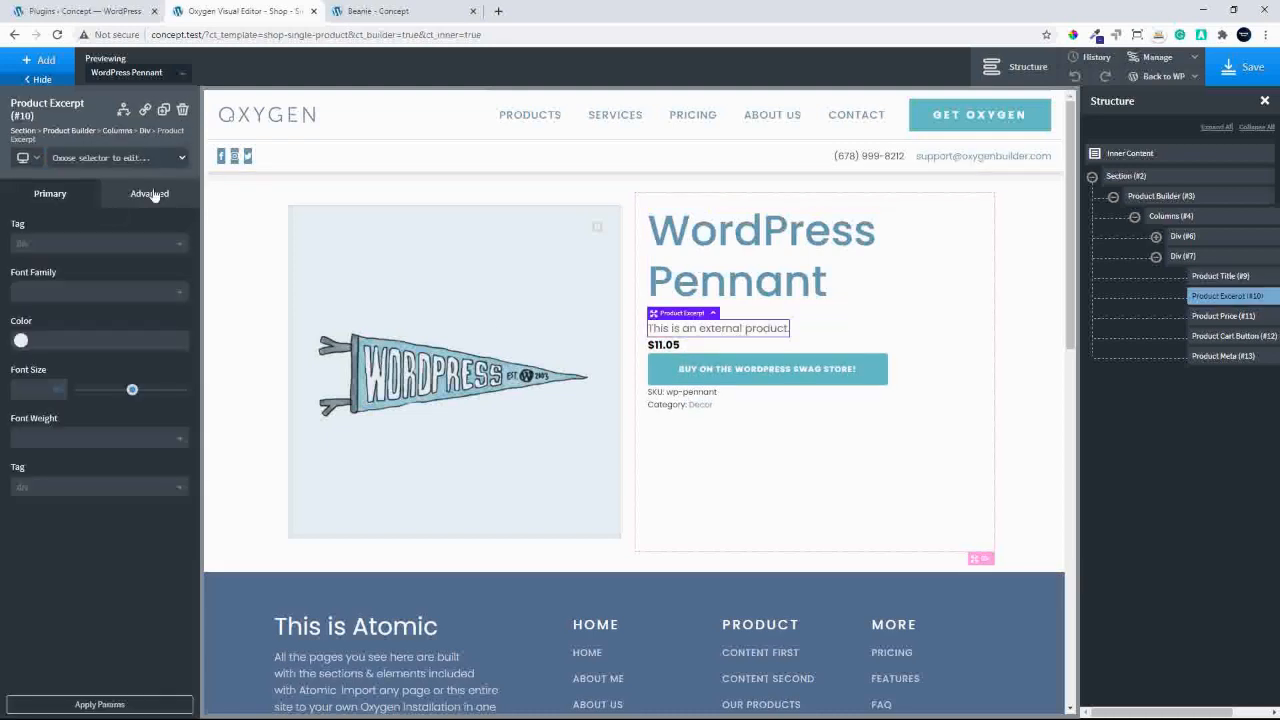
pyautogui.click(150, 193)
pyautogui.click(120, 264)
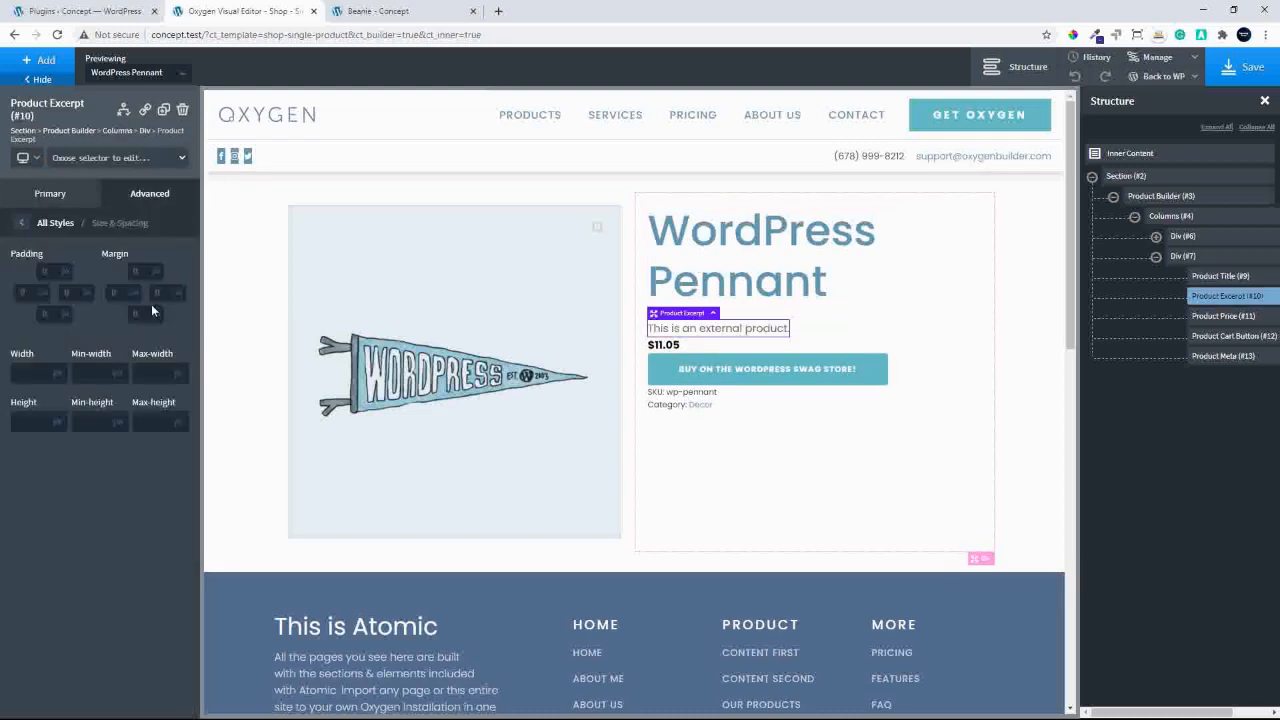
pyautogui.click(145, 313)
pyautogui.write('20')
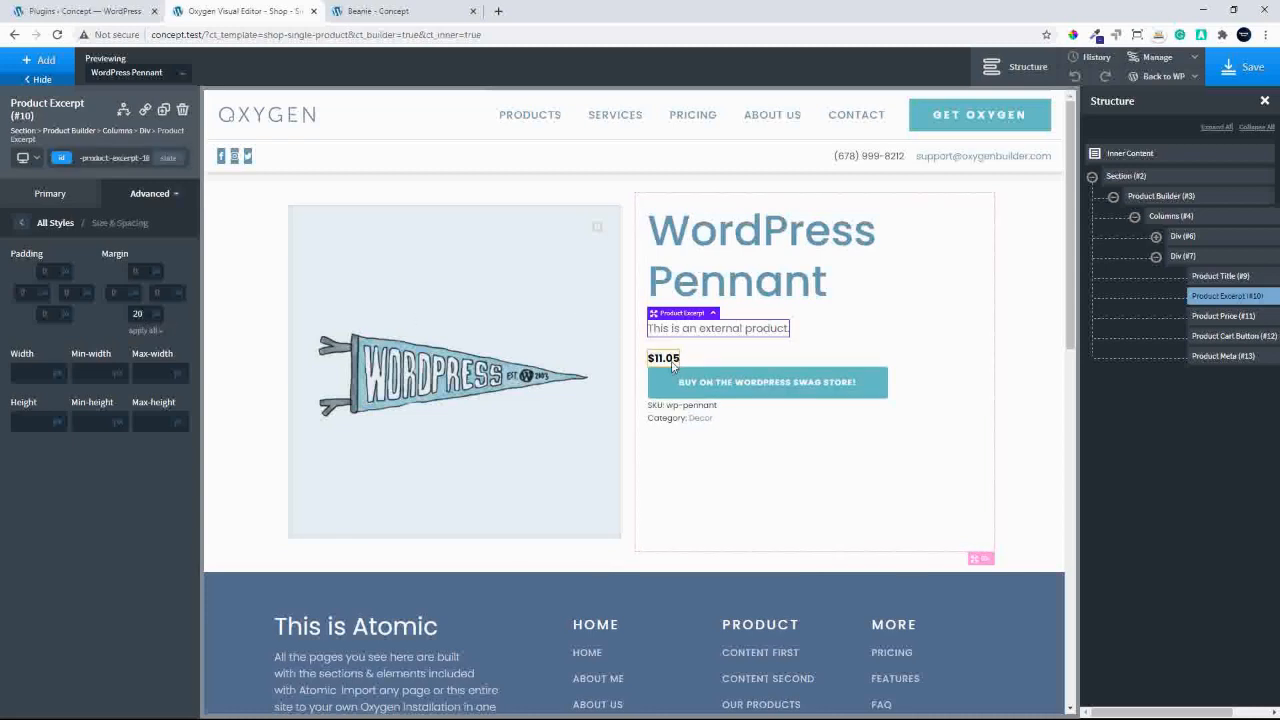
# Give the product price a bottom margin of 20 px.
pyautogui.click(672, 366)
pyautogui.click(150, 184)
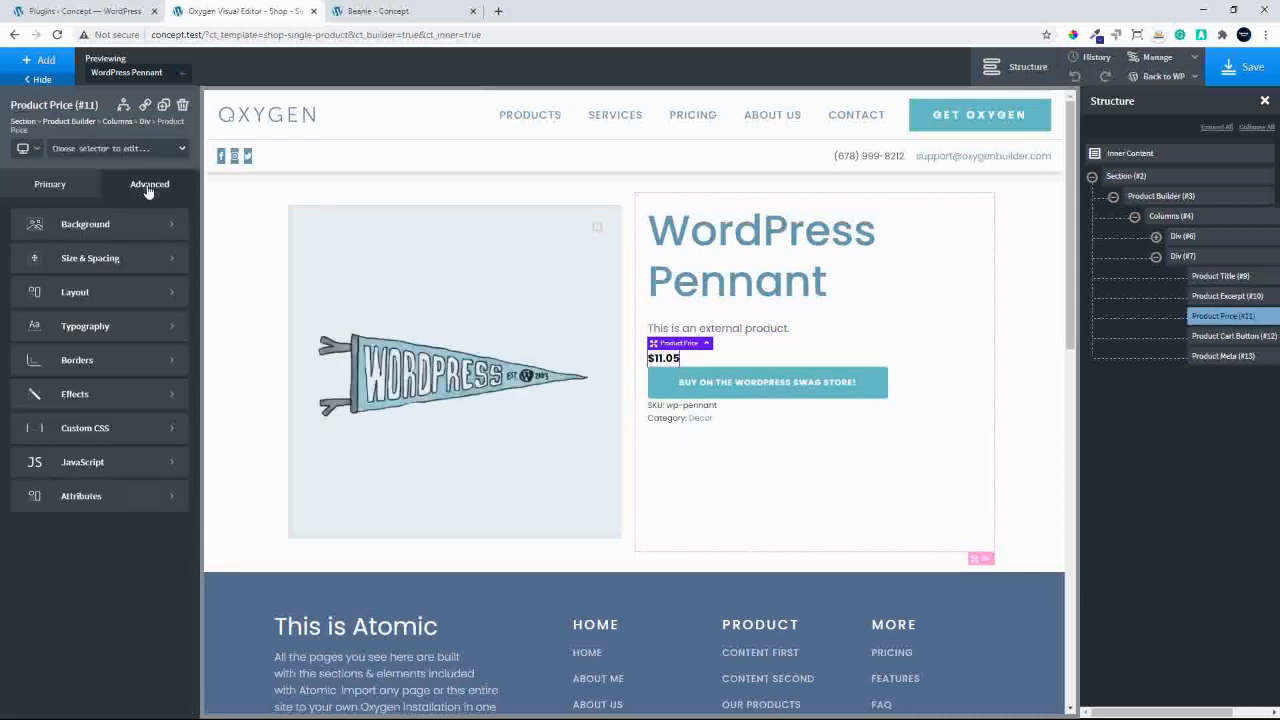
pyautogui.click(120, 259)
pyautogui.click(140, 304)
pyautogui.write('20')
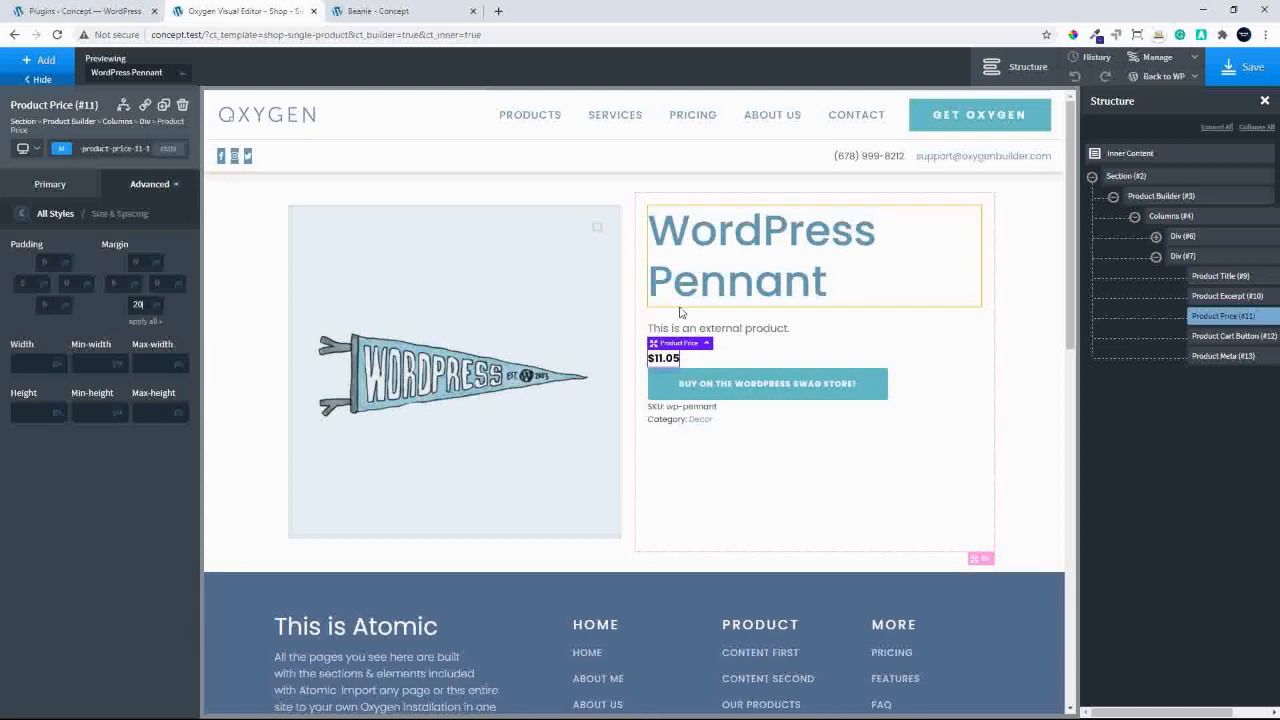
pyautogui.click(723, 368)
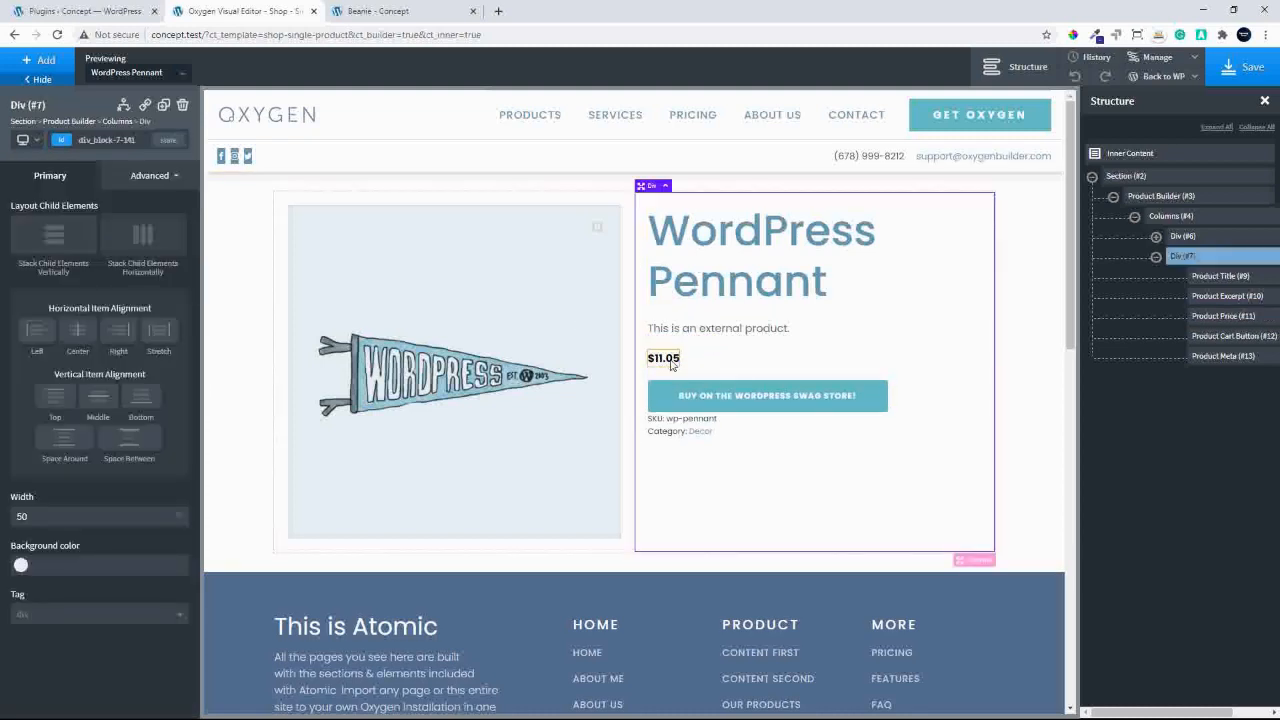
# Set the product price's text color to #ff0000 and its font size to 30.
pyautogui.click(664, 358)
pyautogui.click(113, 276)
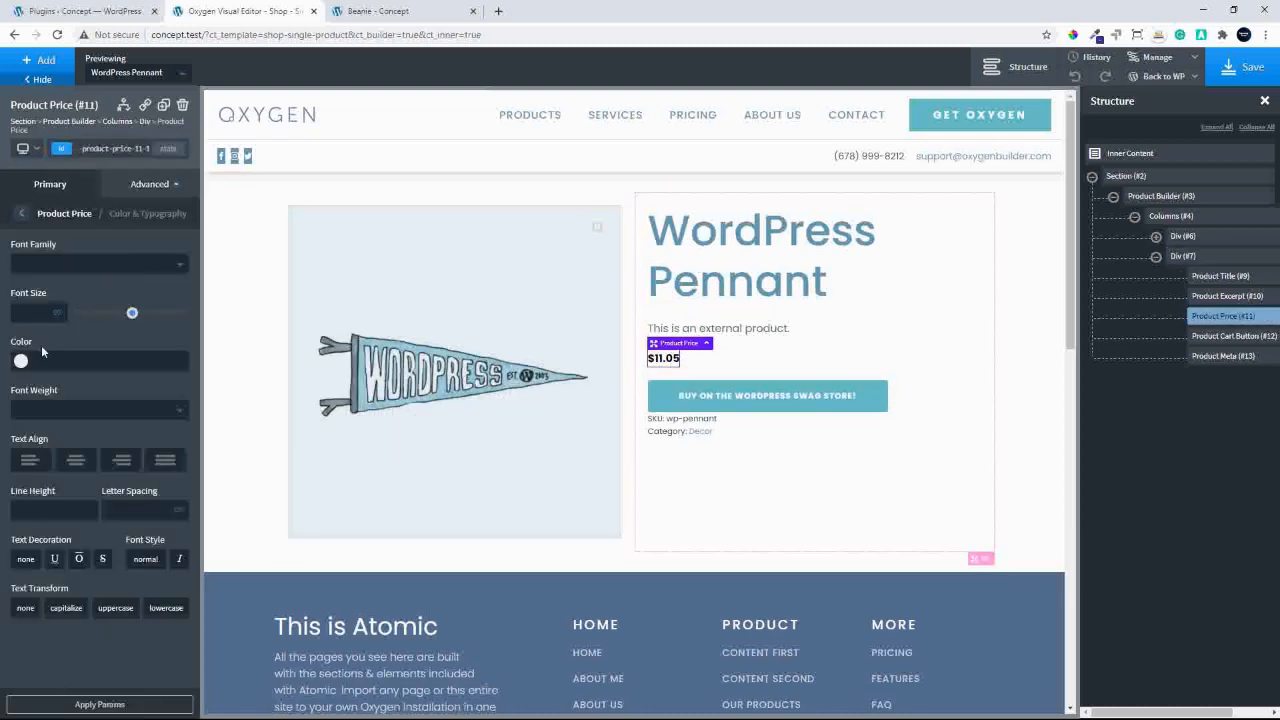
pyautogui.click(22, 364)
pyautogui.click(130, 384)
pyautogui.click(108, 385)
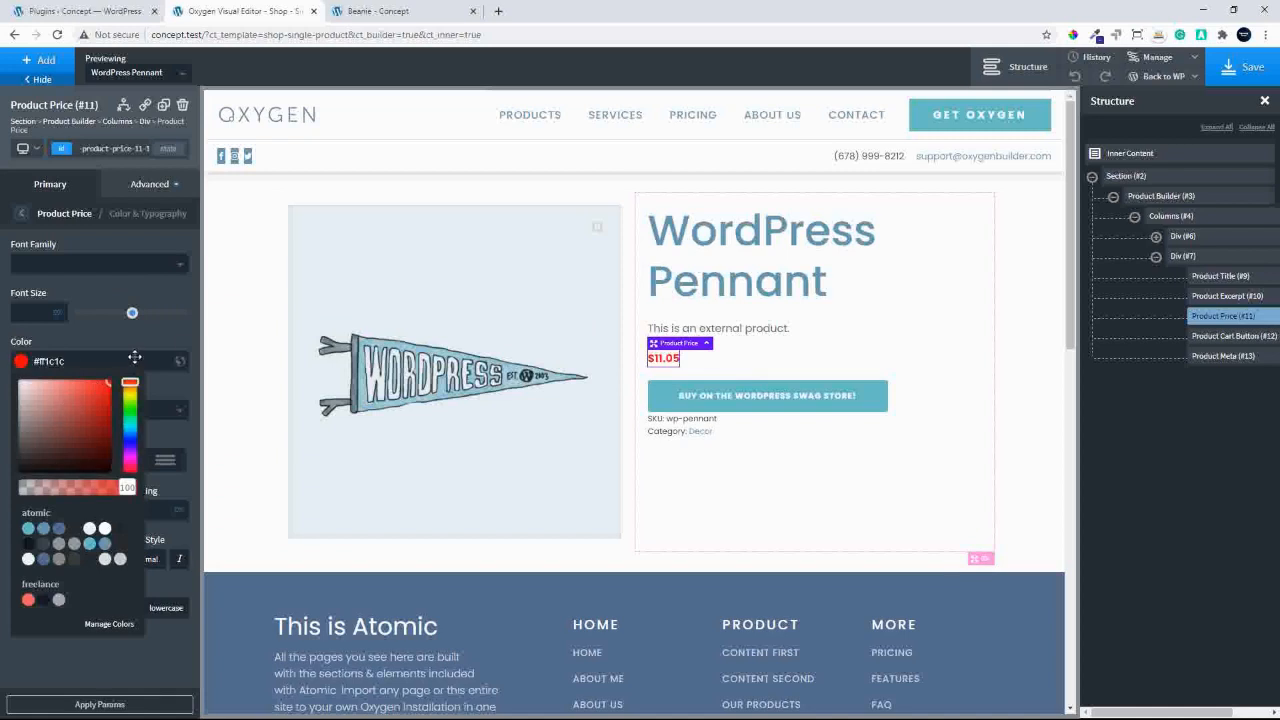
pyautogui.click(72, 238)
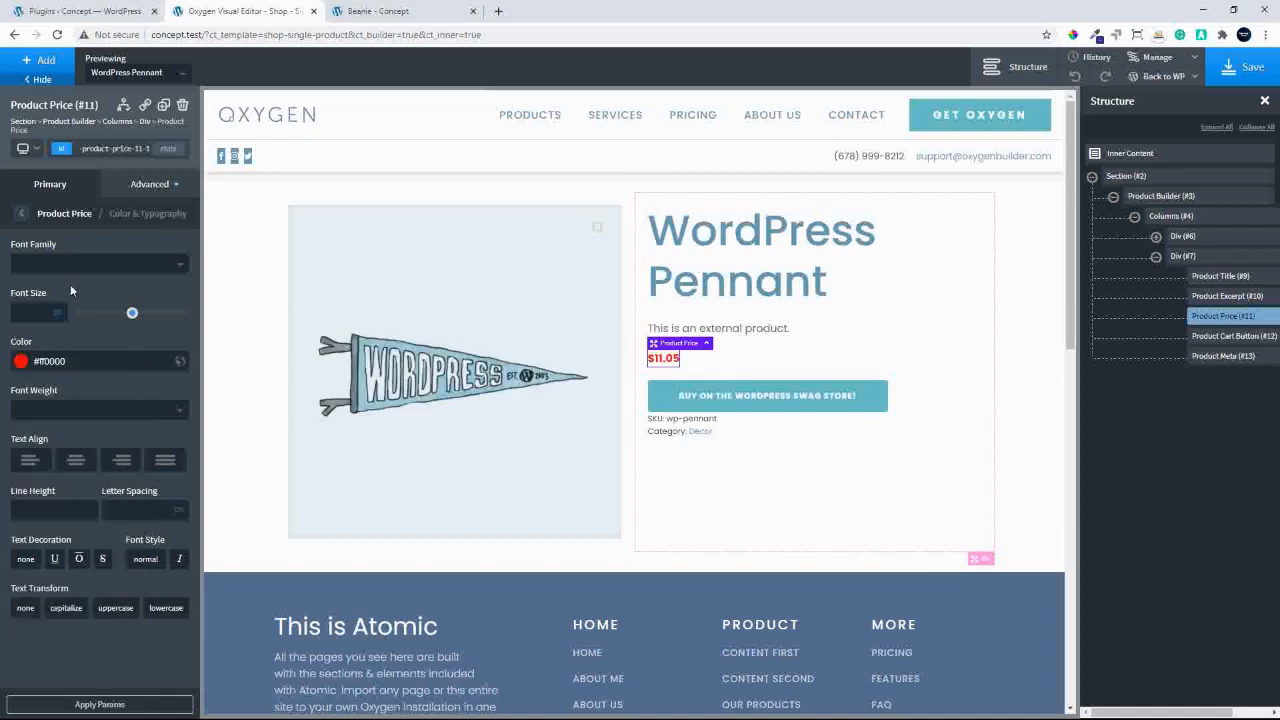
pyautogui.click(25, 313)
pyautogui.write('30')
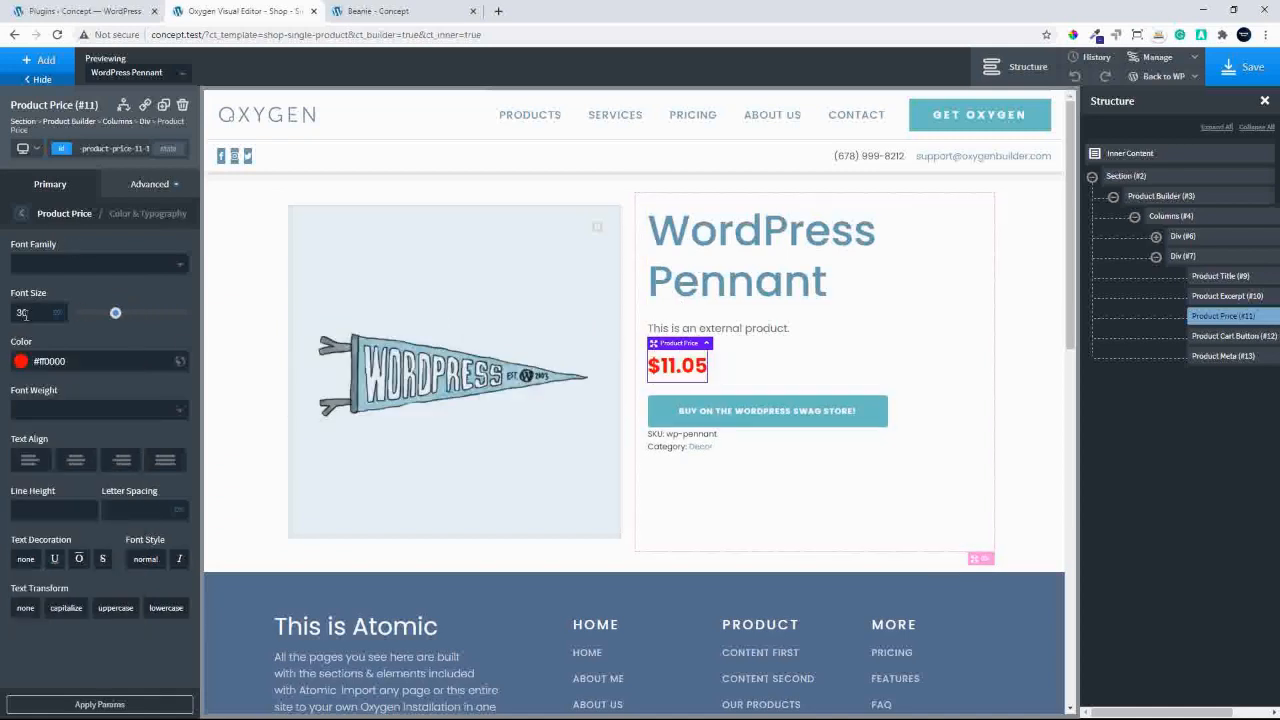
# Set the add-to-cart button's background color to #ff0000 and its hover background color to #ff3f3f.
pyautogui.click(656, 421)
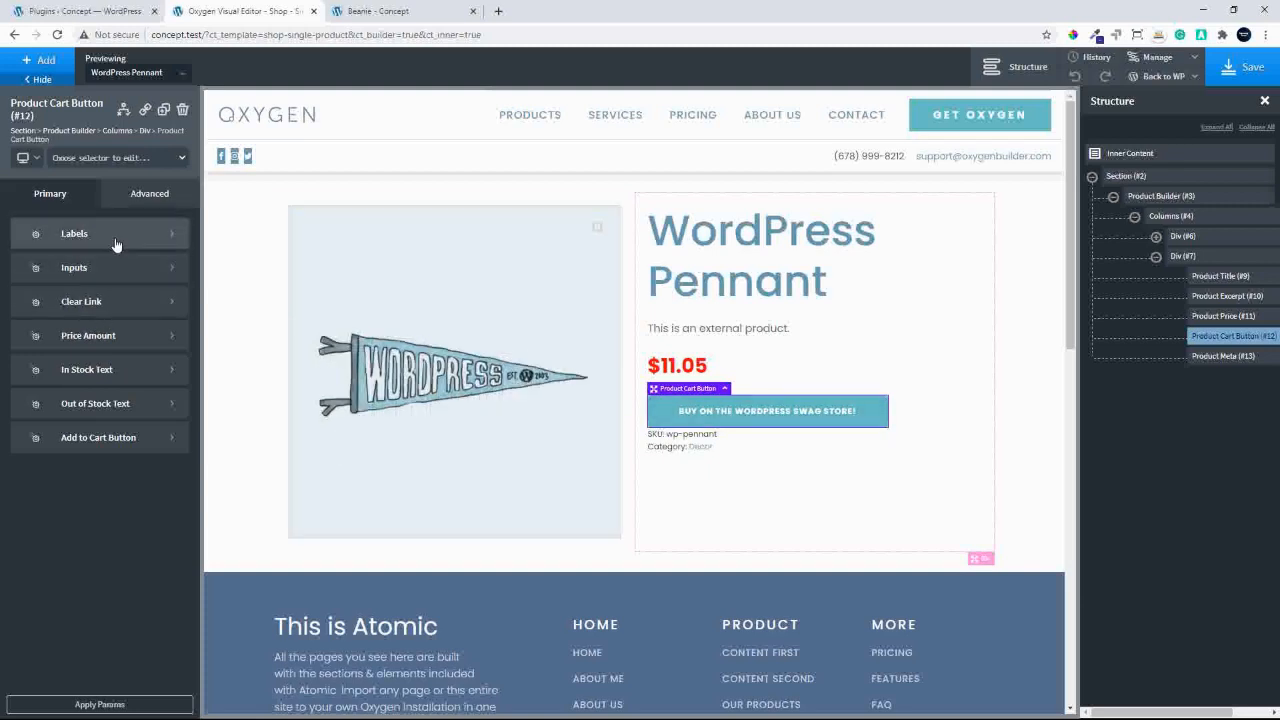
pyautogui.click(98, 440)
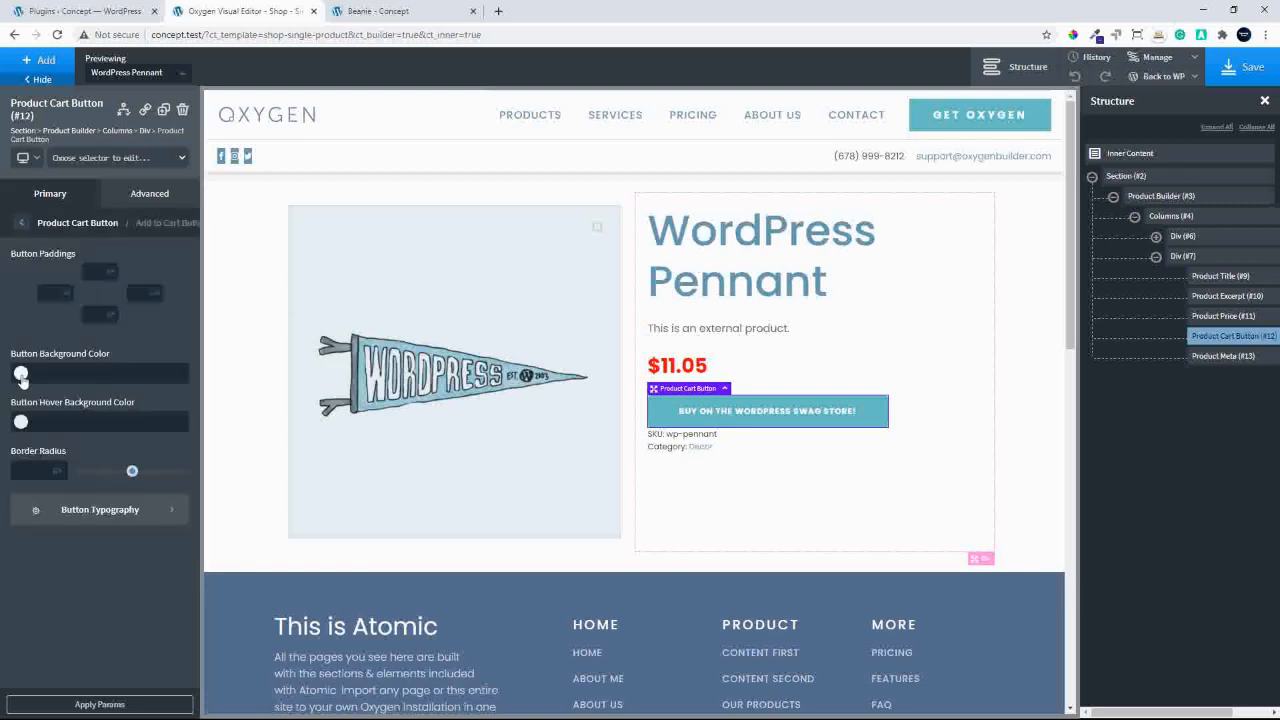
pyautogui.click(21, 375)
pyautogui.moveTo(83, 425); pyautogui.dragTo(123, 384)
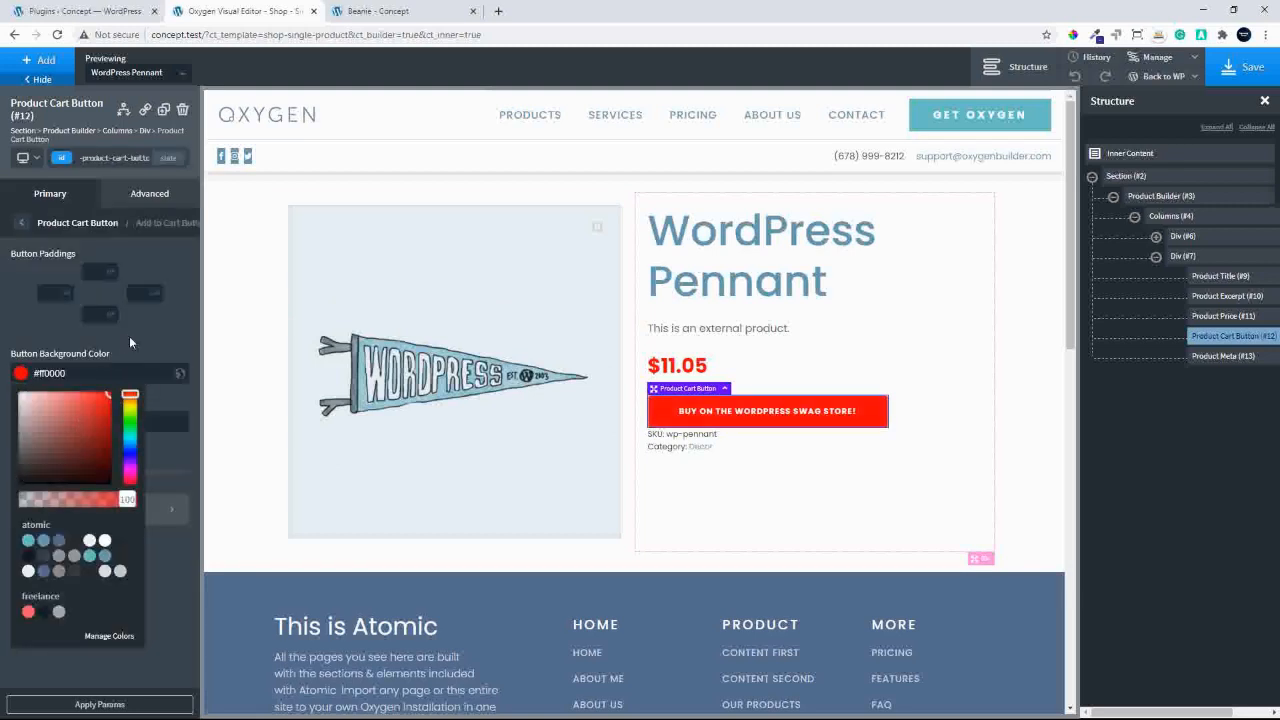
pyautogui.click(129, 342)
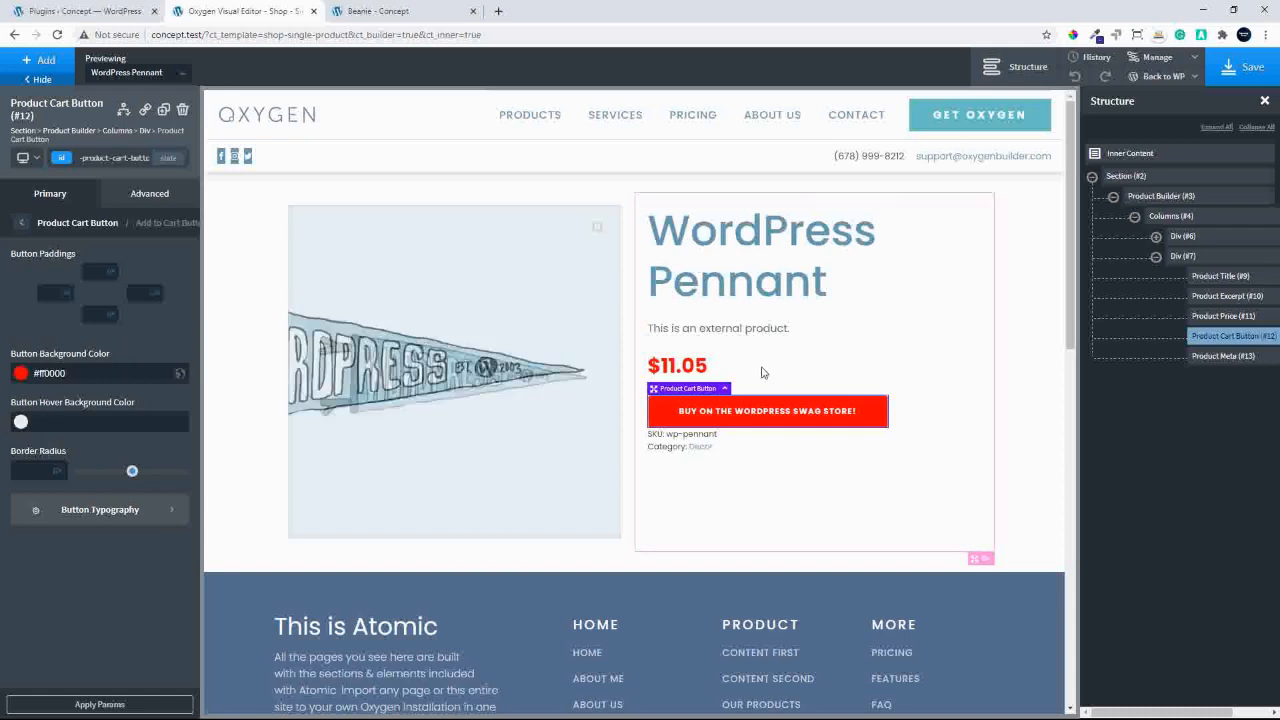
pyautogui.click(20, 423)
pyautogui.moveTo(75, 467); pyautogui.dragTo(106, 408)
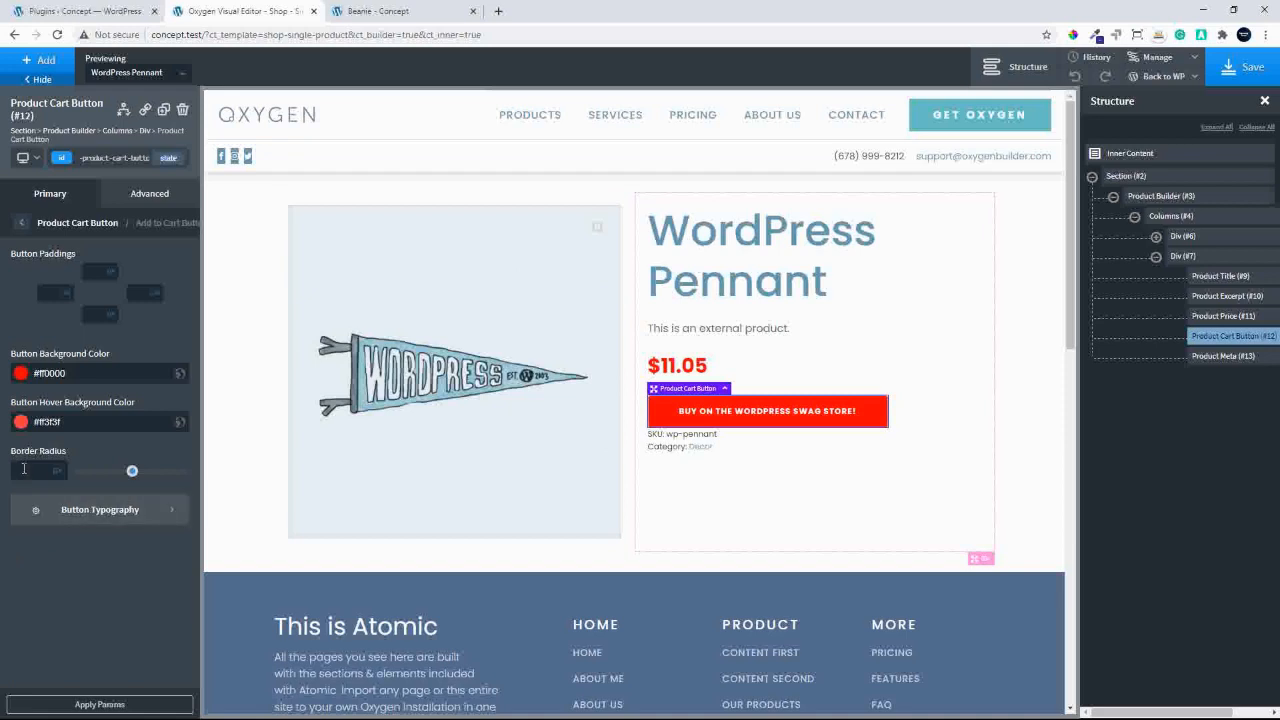
# Set the add-to-cart button's text to font weight 500 and font size 30, and apply the changes.
pyautogui.click(92, 514)
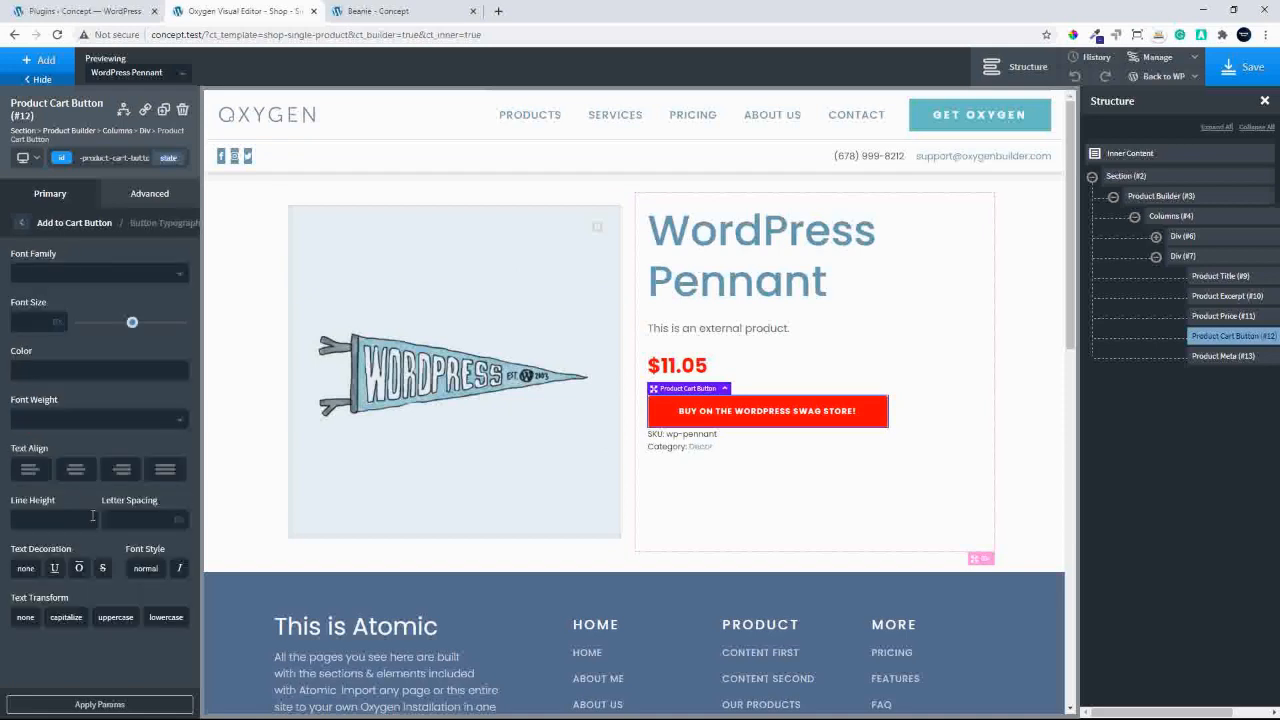
pyautogui.click(68, 412)
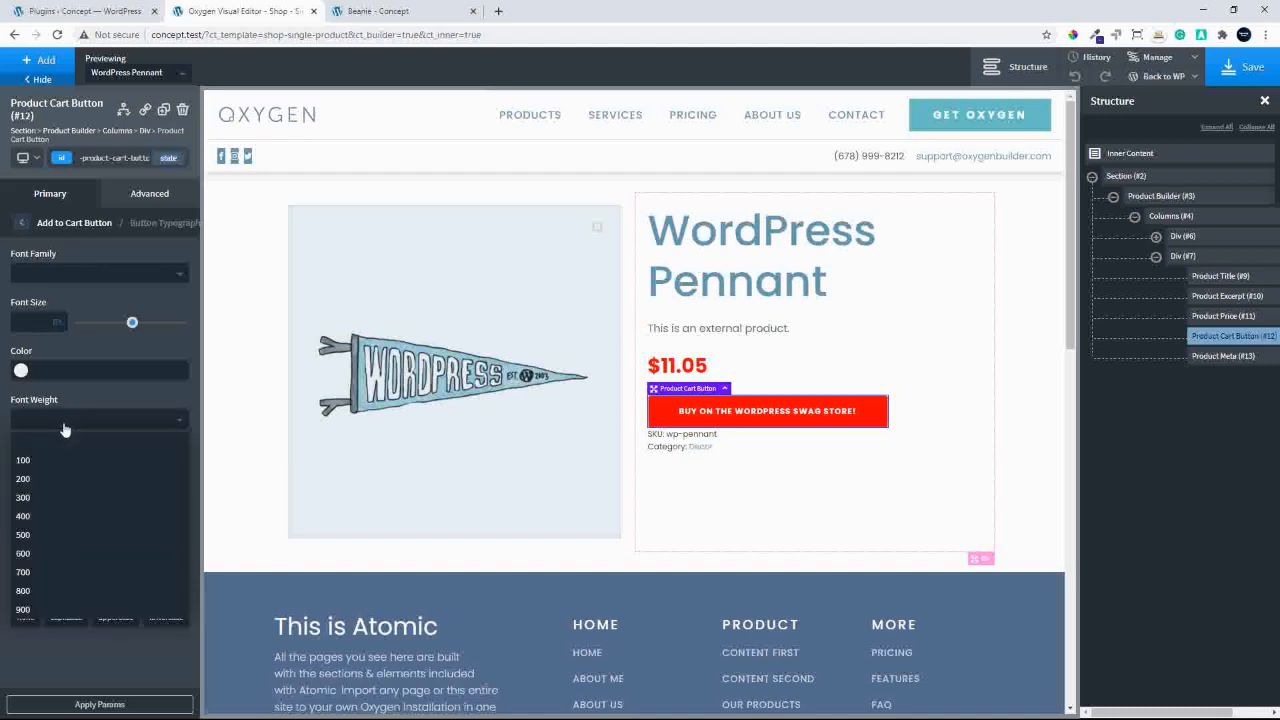
pyautogui.click(38, 535)
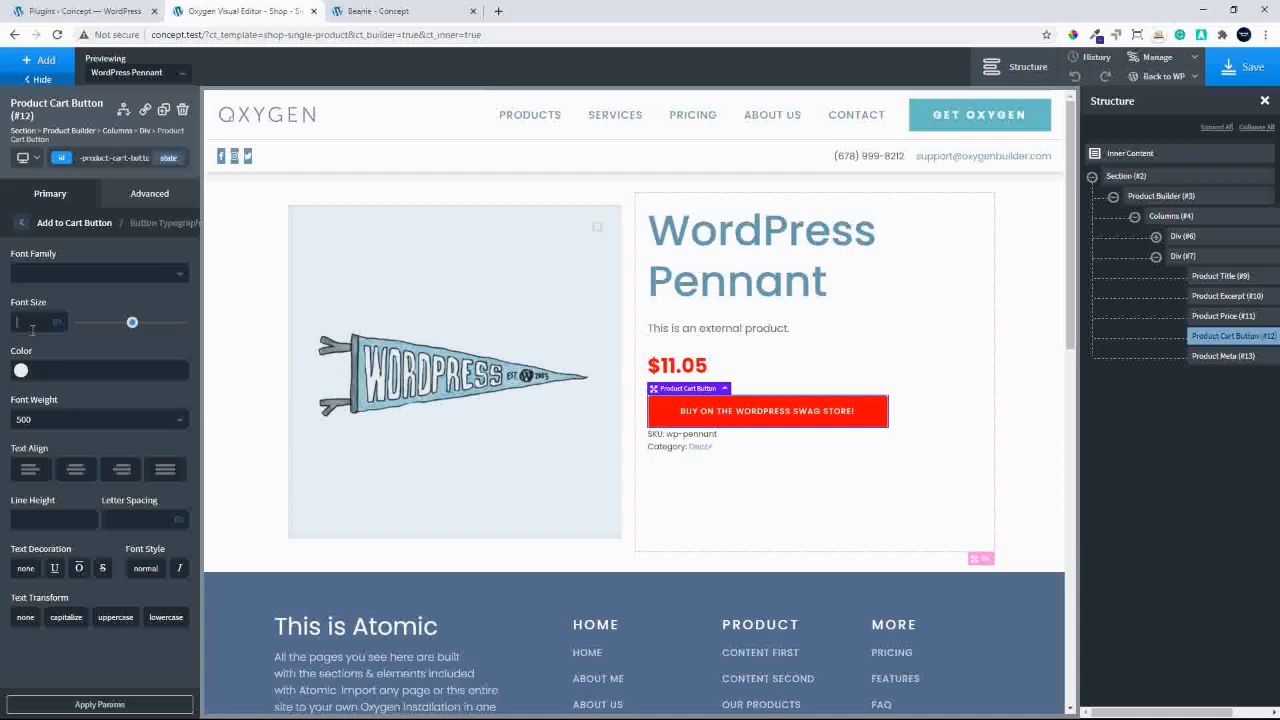
pyautogui.write('30')
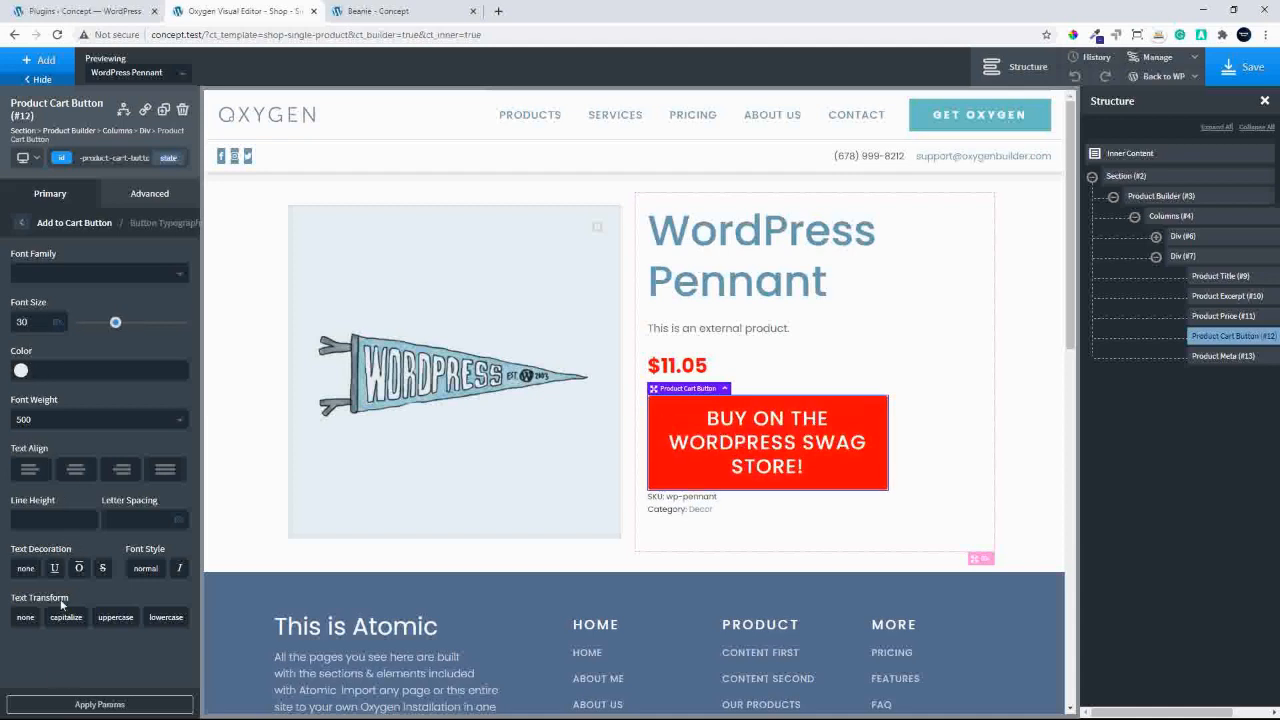
pyautogui.click(90, 705)
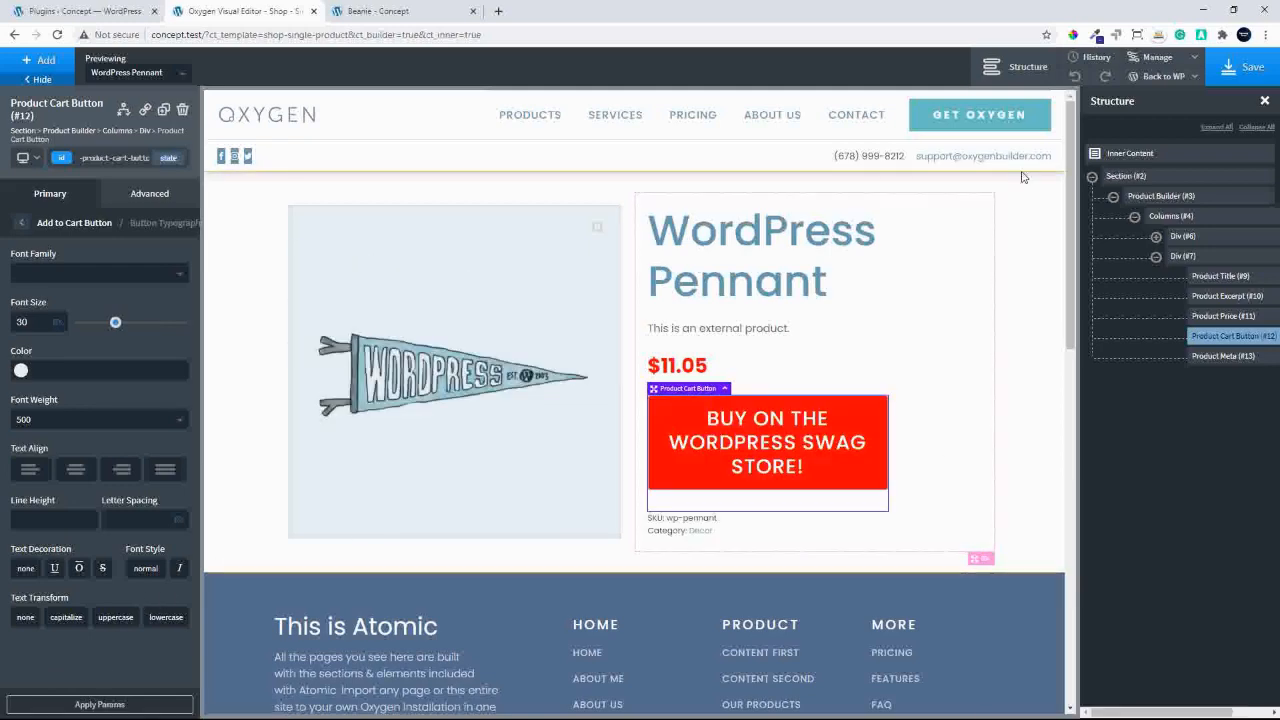
# Save the template and reload the Beanie product page on the live site to check the new layout.
pyautogui.click(1247, 60)
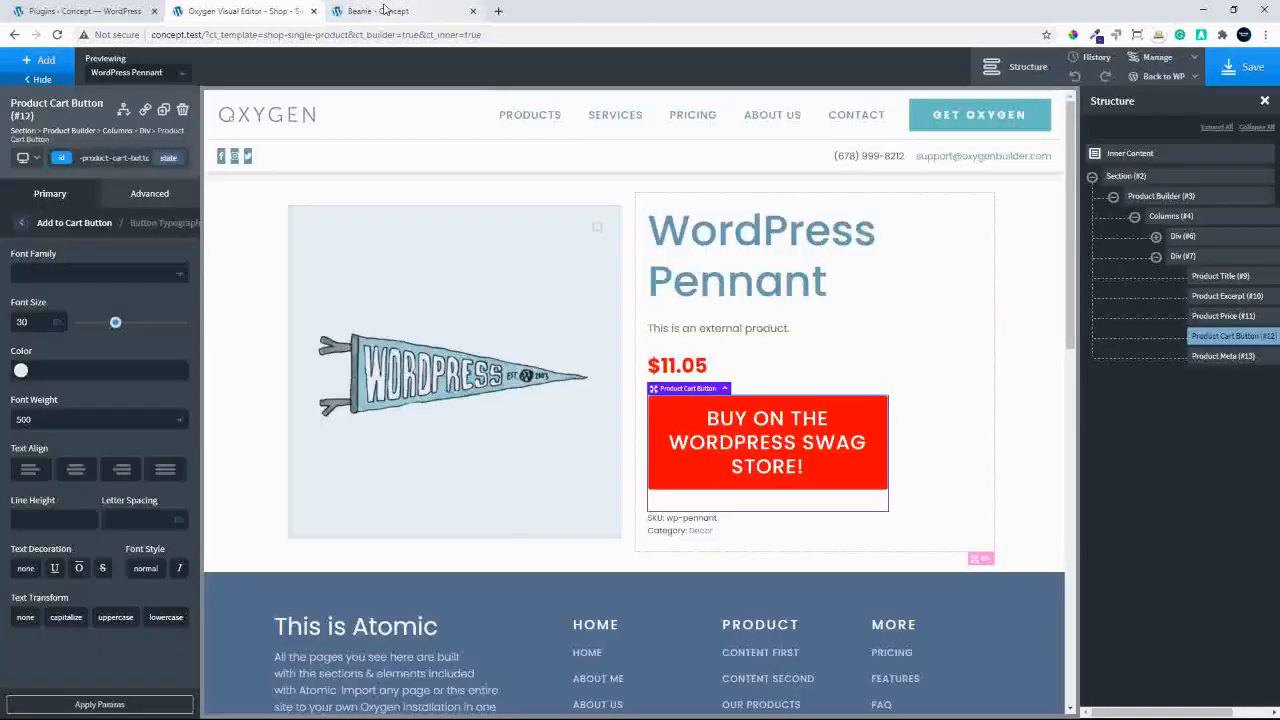
pyautogui.click(397, 10)
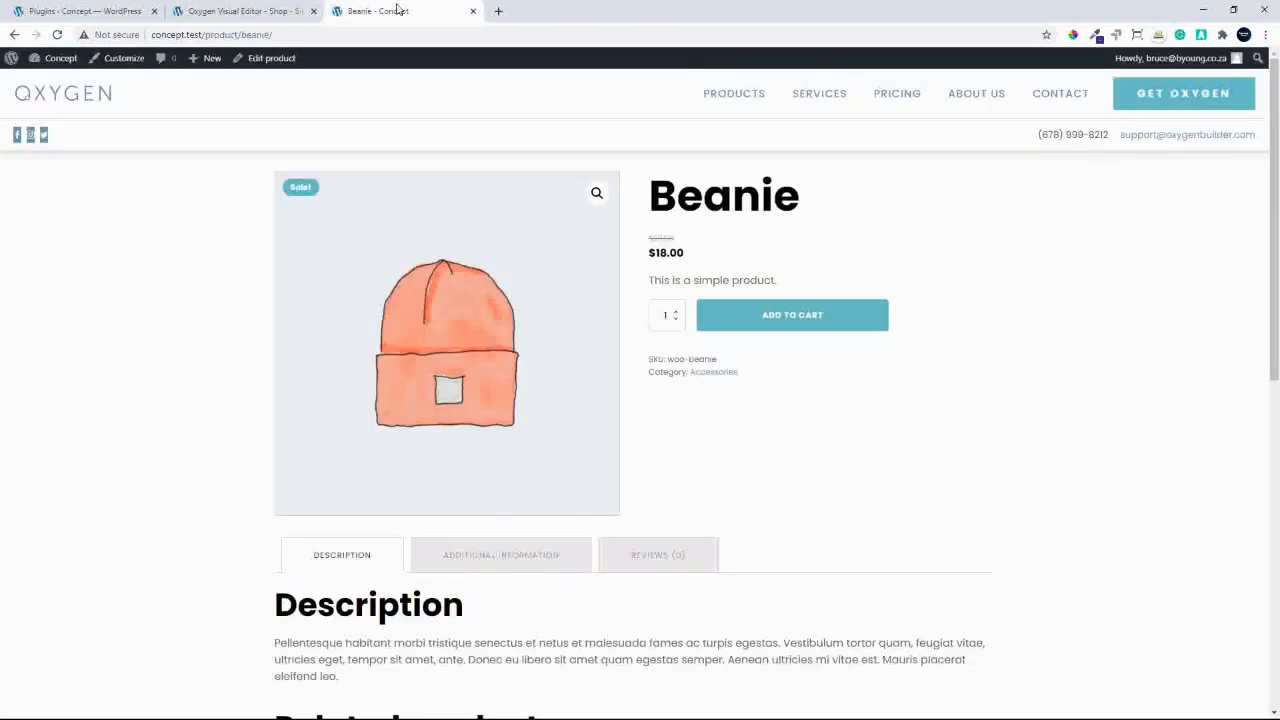
pyautogui.click(57, 34)
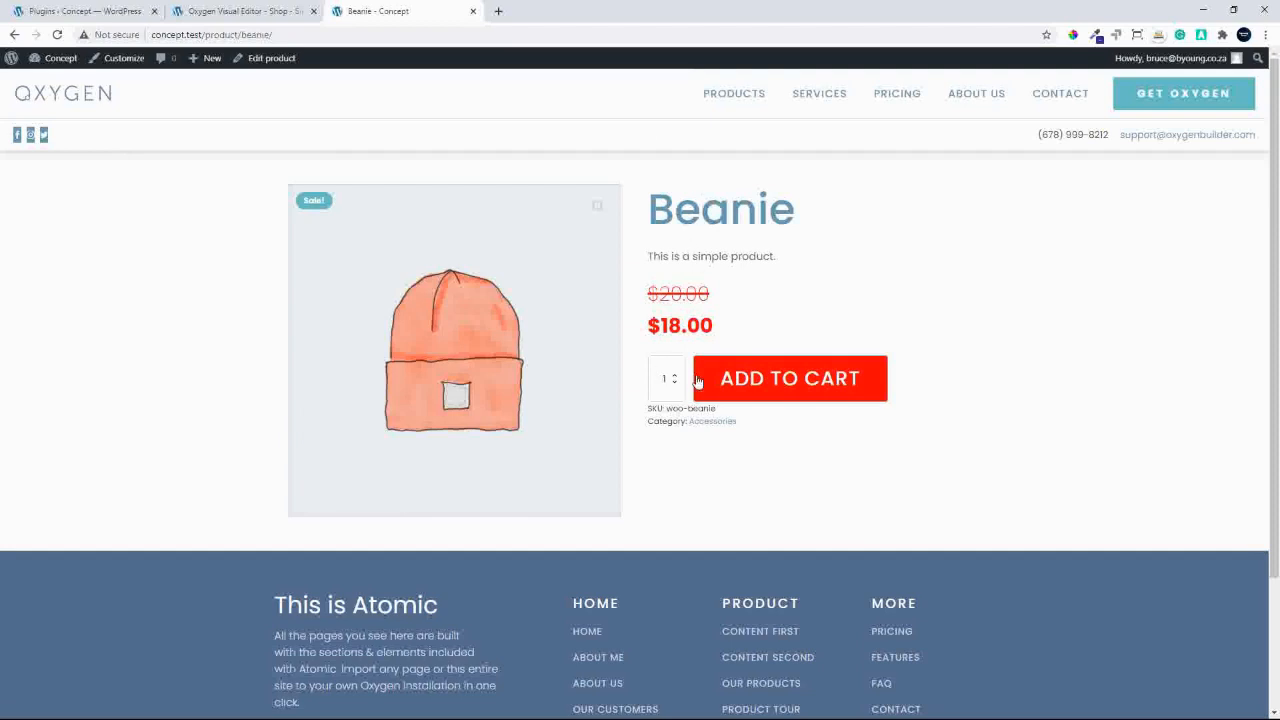
pyautogui.moveTo(672, 208); pyautogui.dragTo(810, 211)
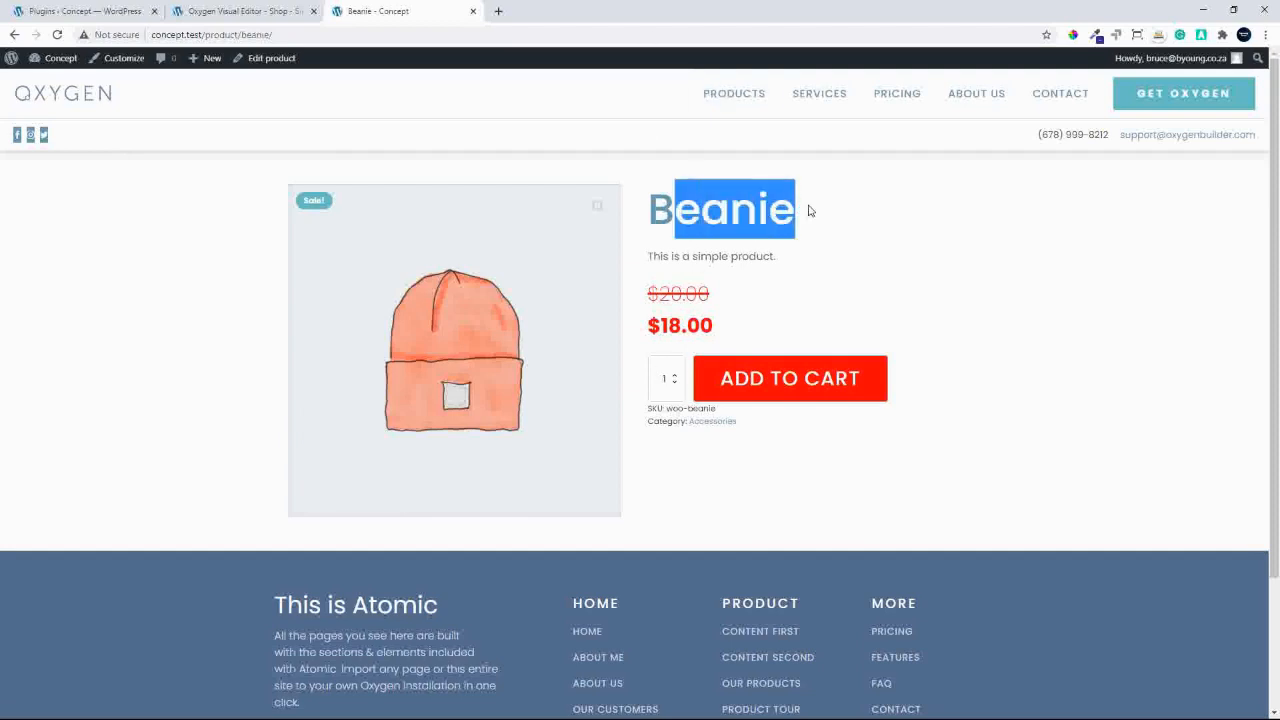
# Return to the Oxygen editor and preview the template with the Beanie product.
pyautogui.click(248, 12)
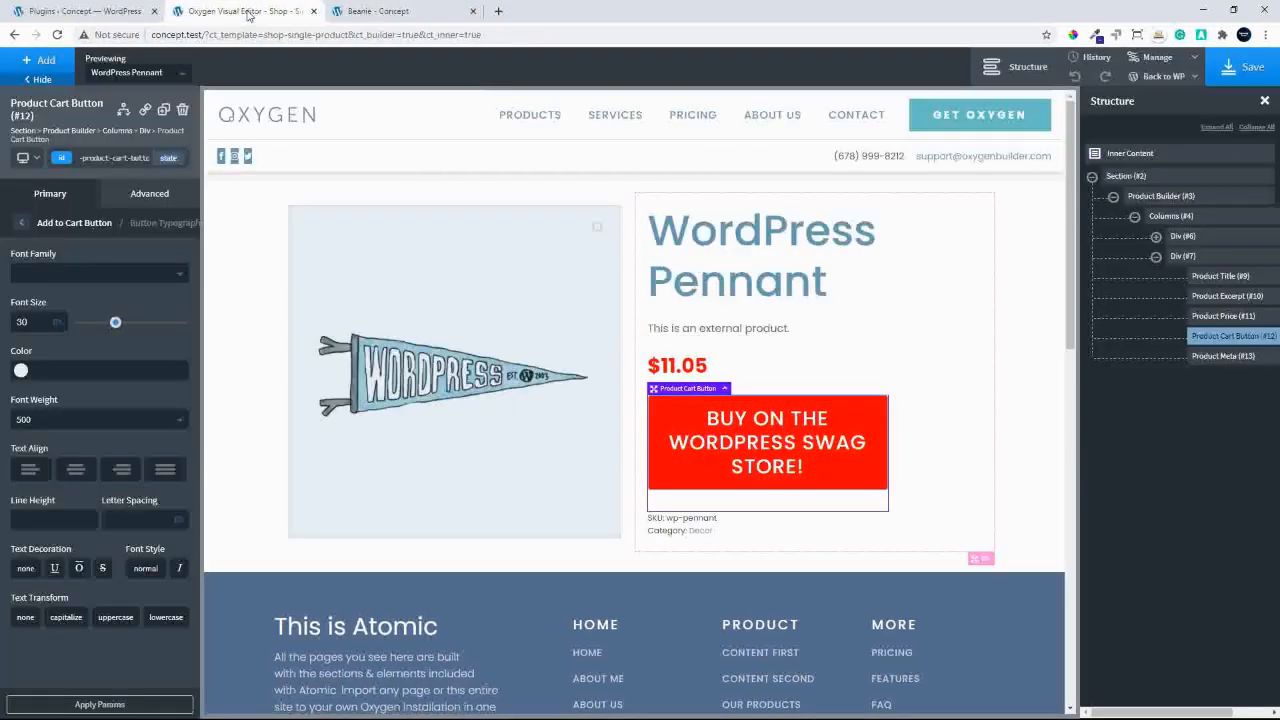
pyautogui.click(180, 79)
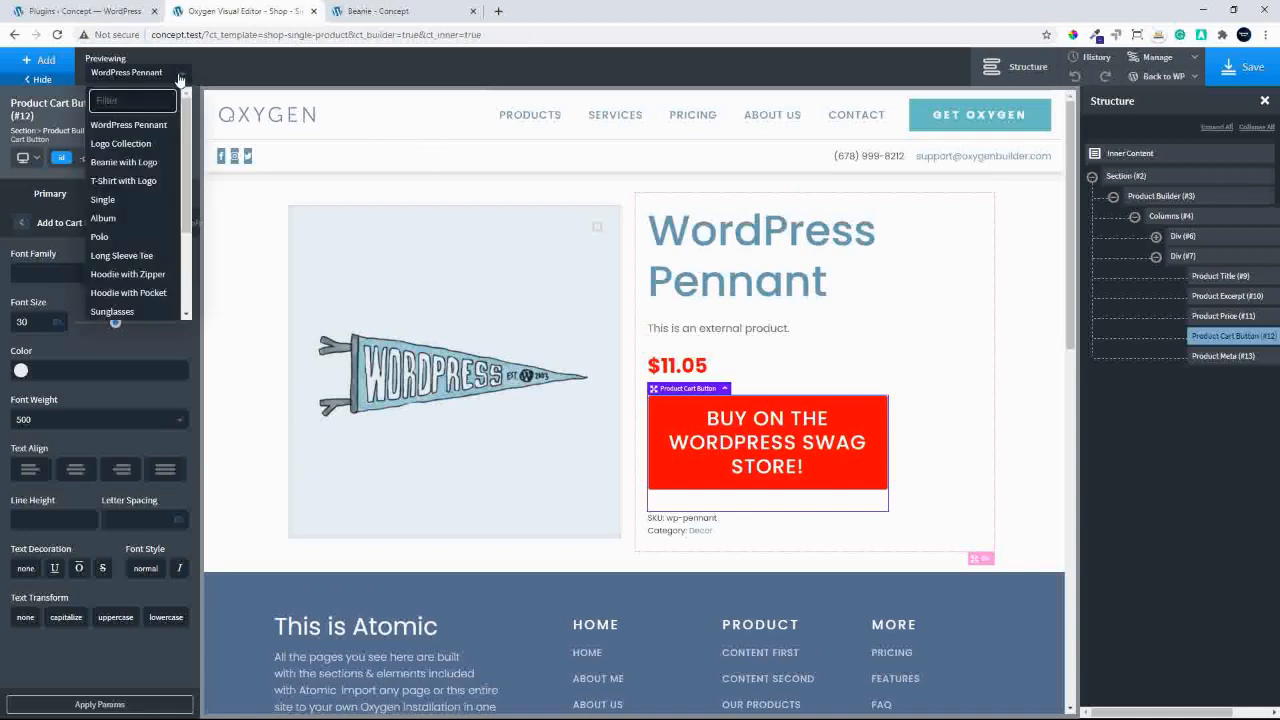
pyautogui.write('bean')
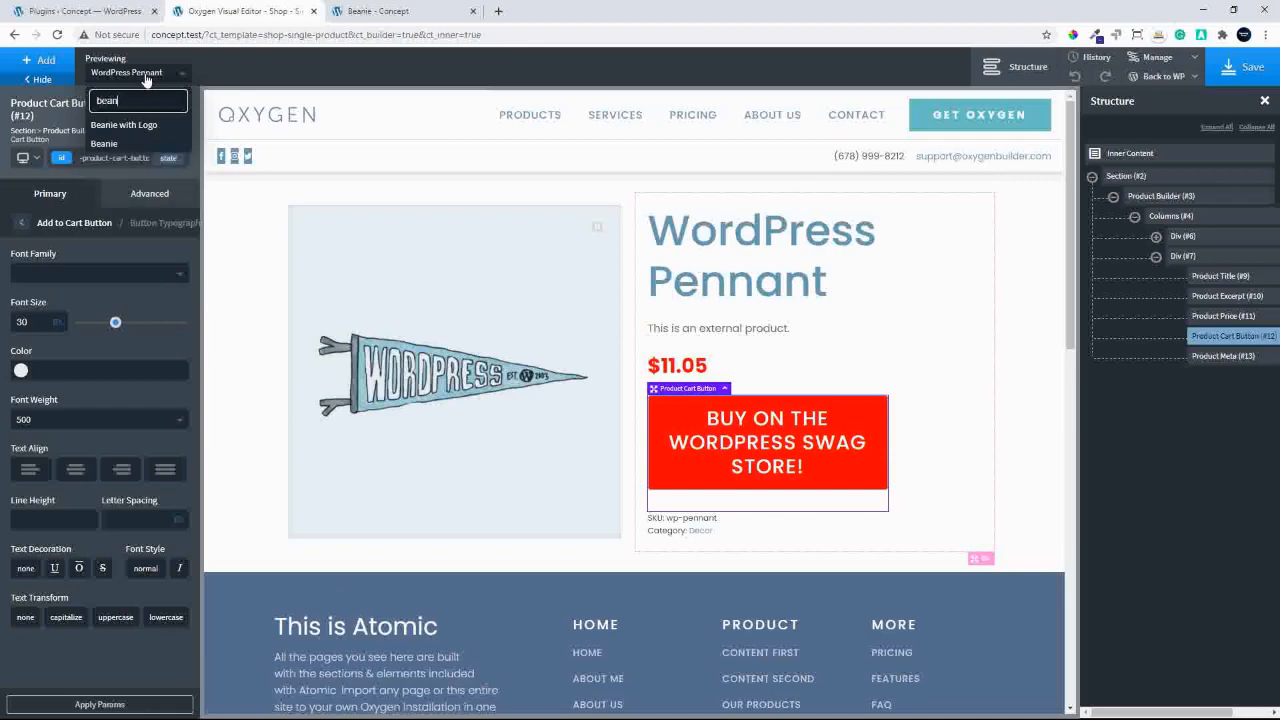
pyautogui.click(107, 146)
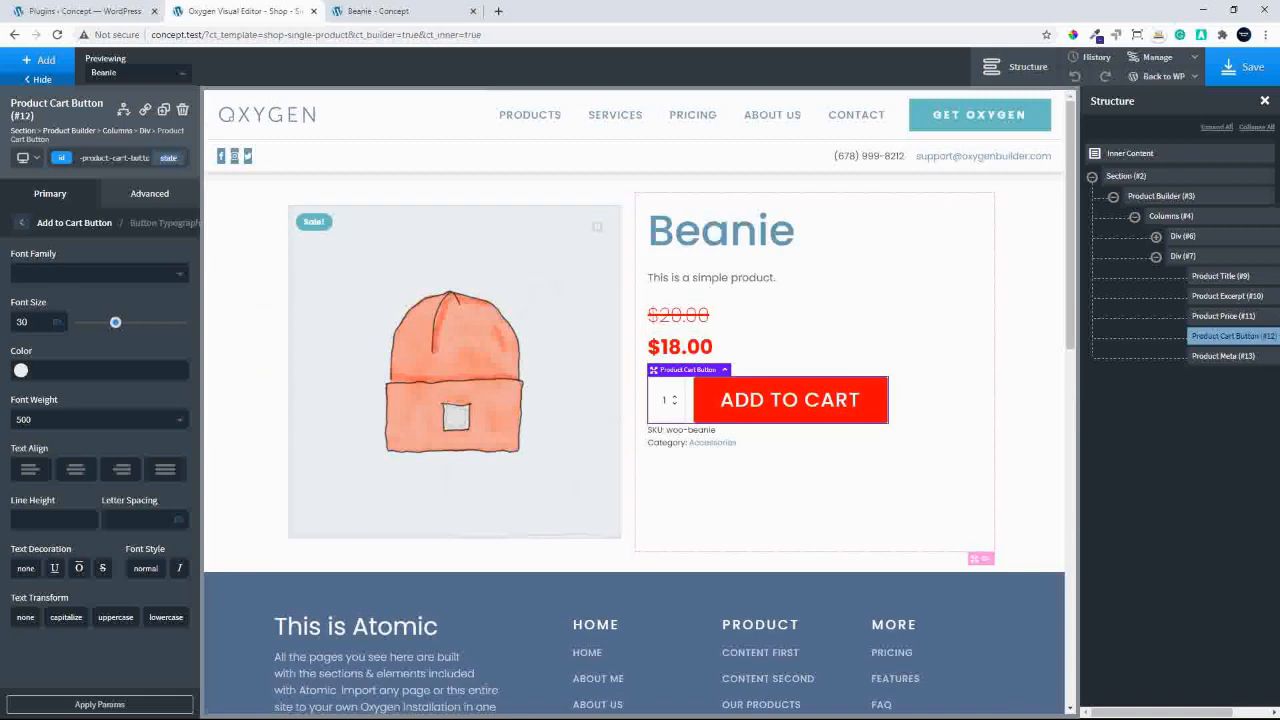
# Give the product cart button a bottom margin of 20 px.
pyautogui.click(152, 195)
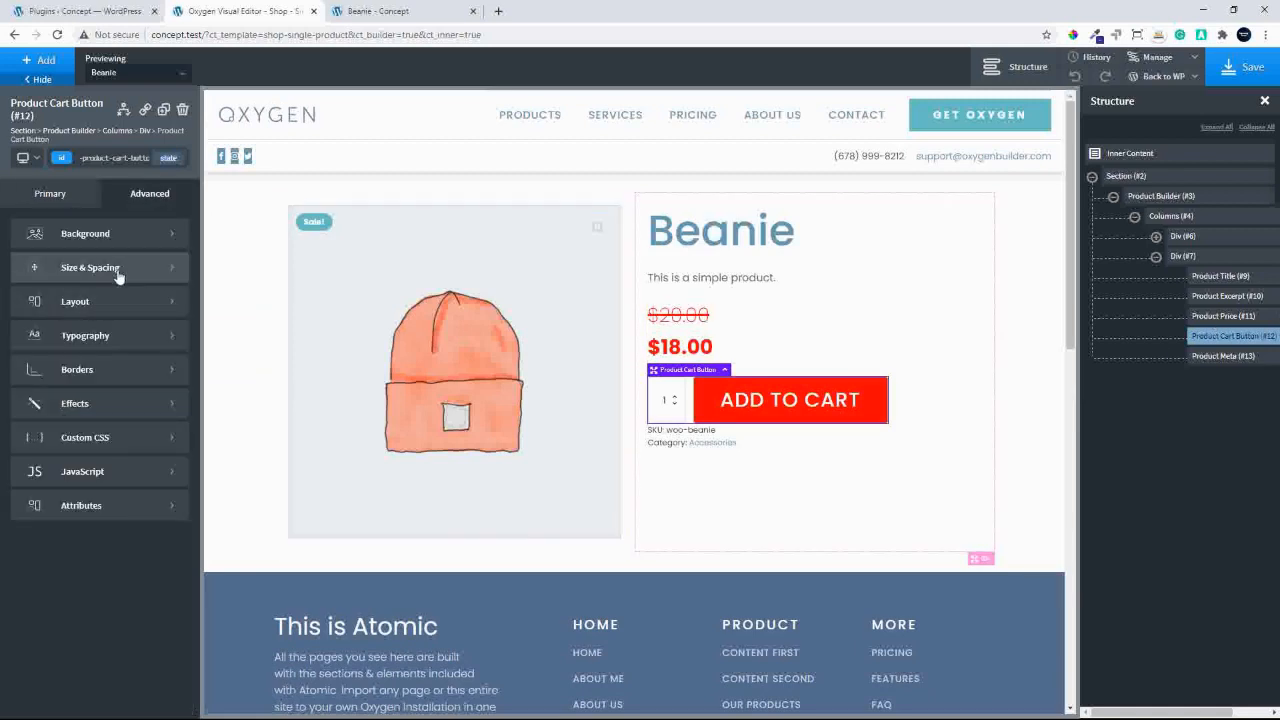
pyautogui.click(120, 272)
pyautogui.write('20')
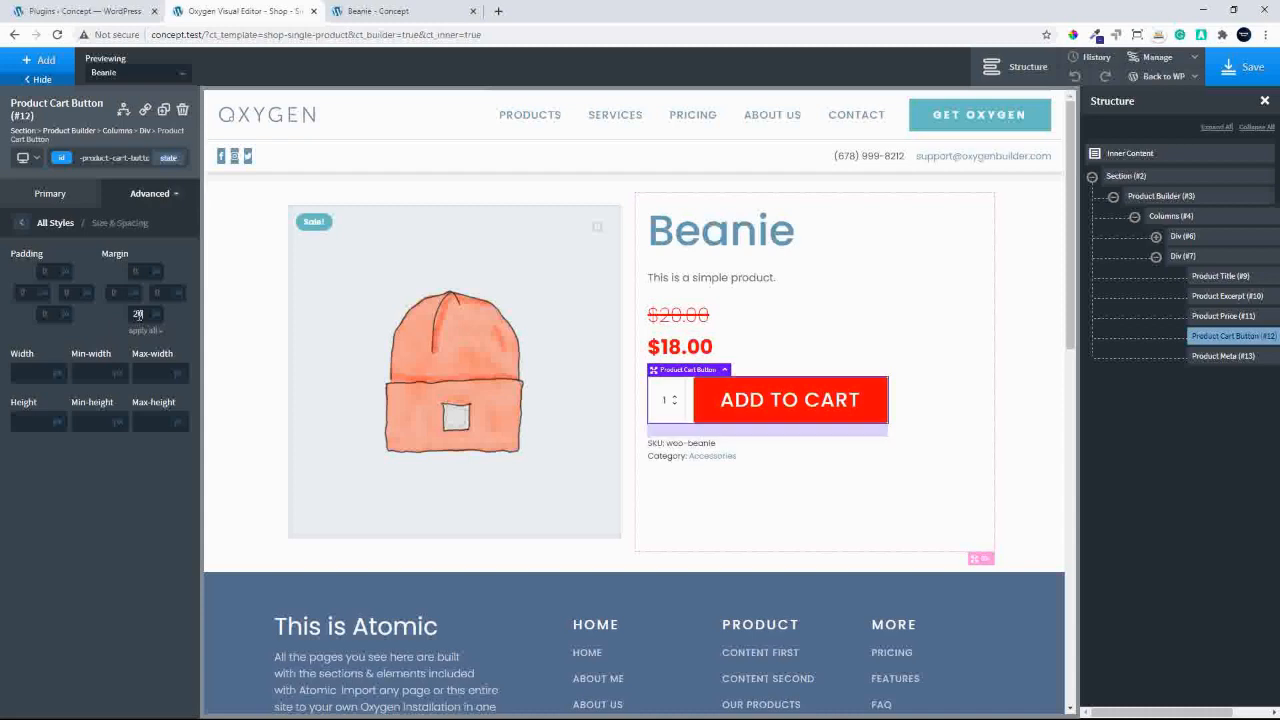
# Add a Related Products element and place it below the Columns, directly inside the Product Builder.
pyautogui.click(1135, 217)
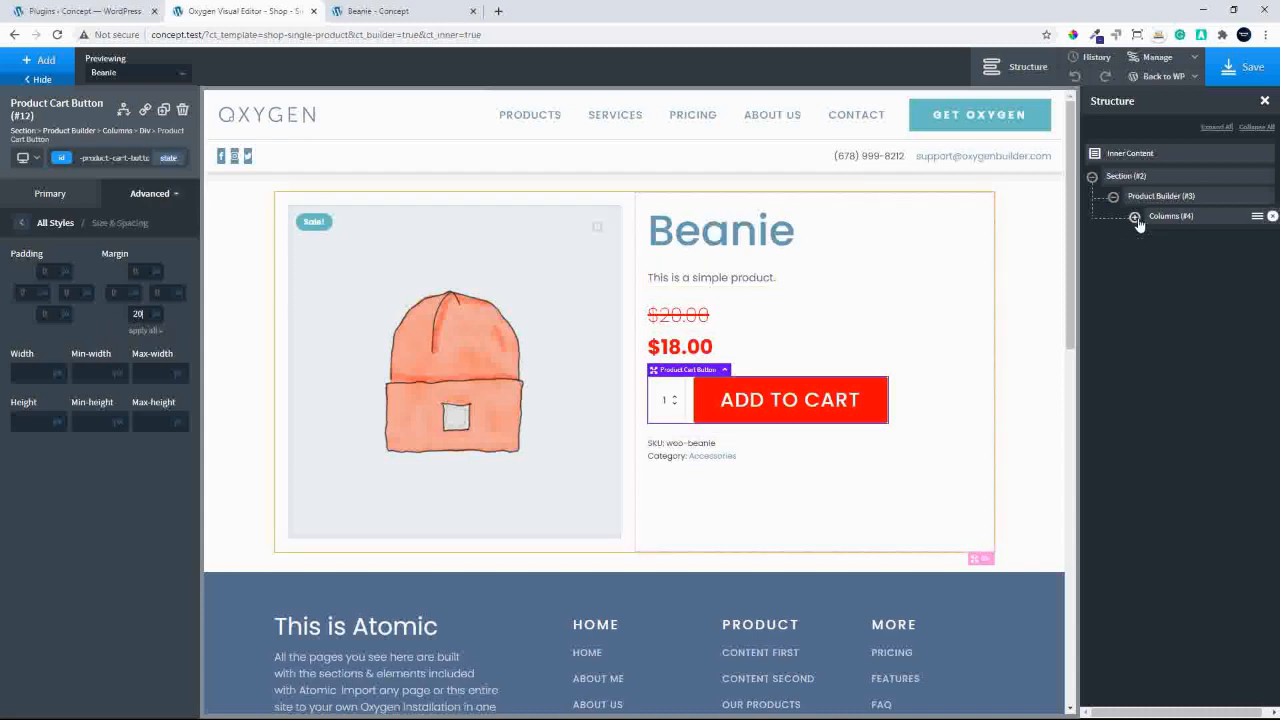
pyautogui.click(24, 61)
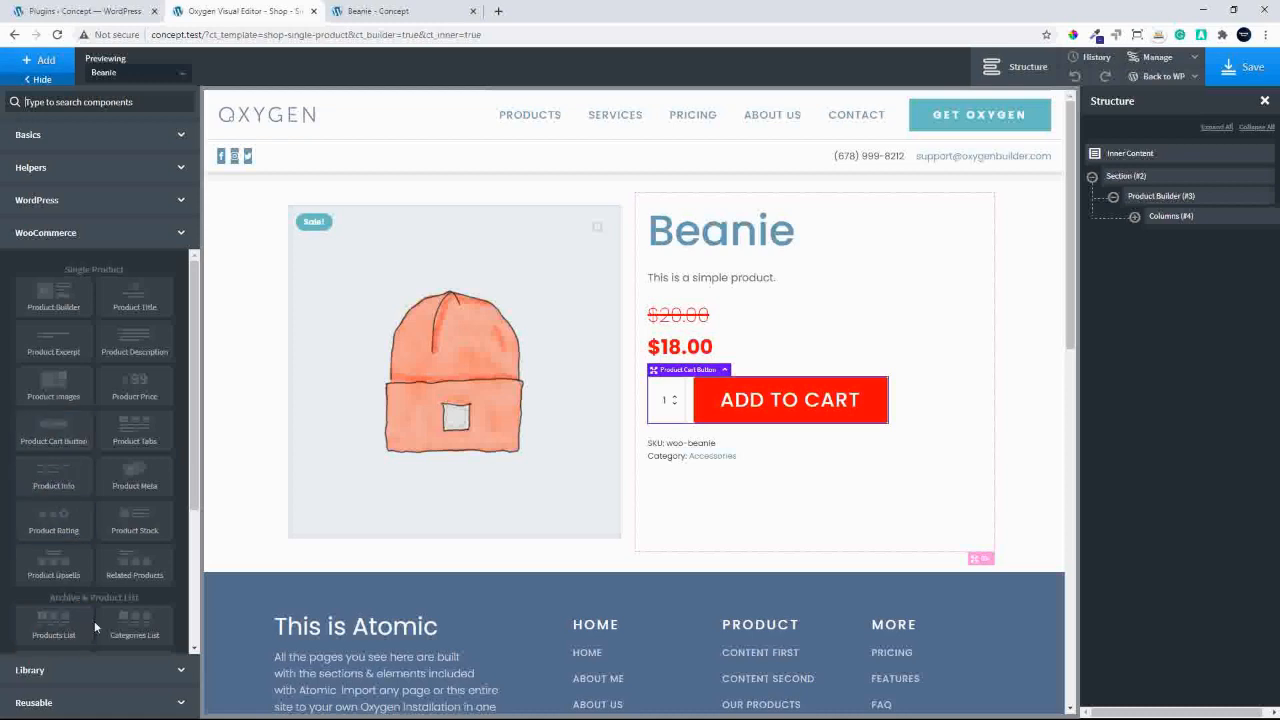
pyautogui.scroll(-3, 135, 570)
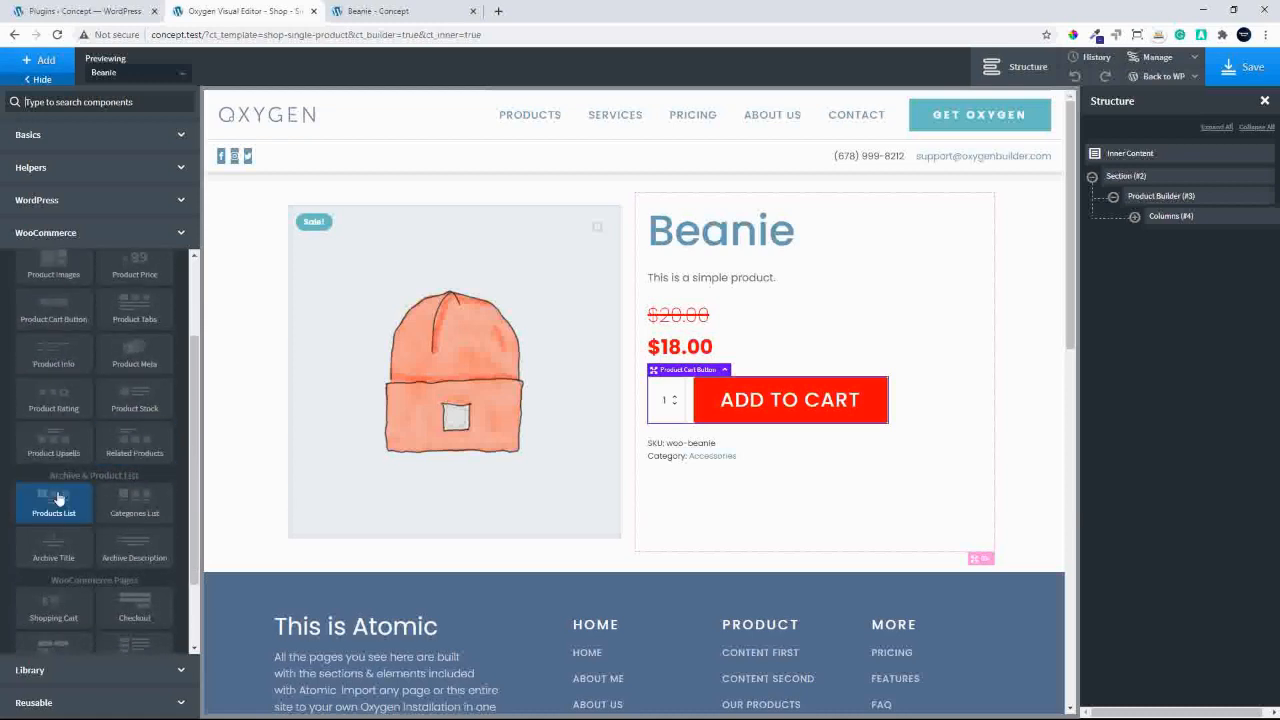
pyautogui.scroll(-2, 88, 562)
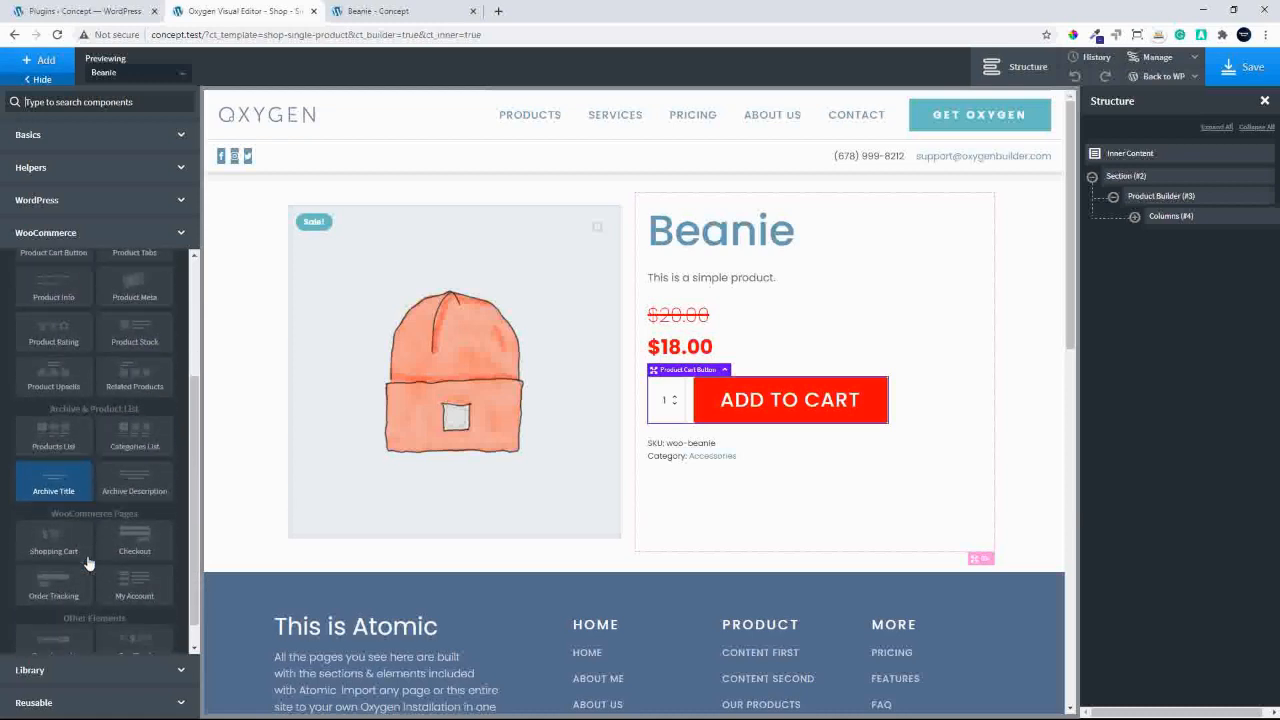
pyautogui.click(146, 383)
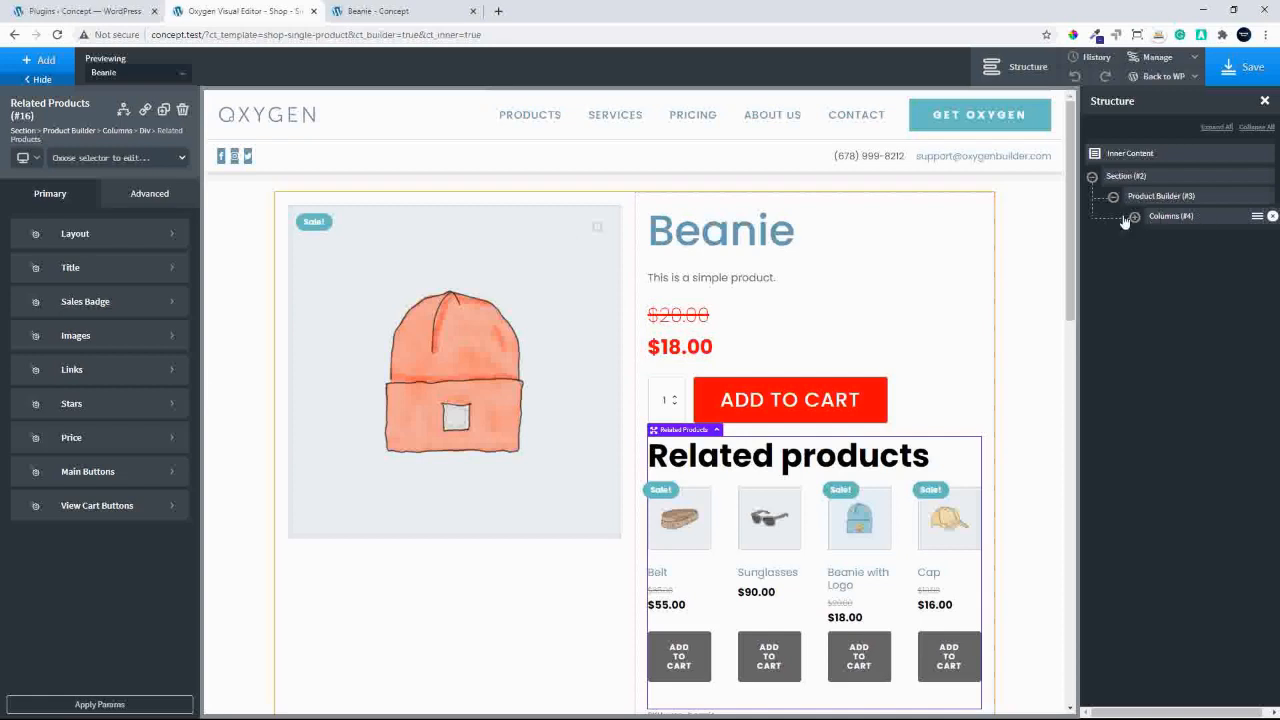
pyautogui.click(1133, 217)
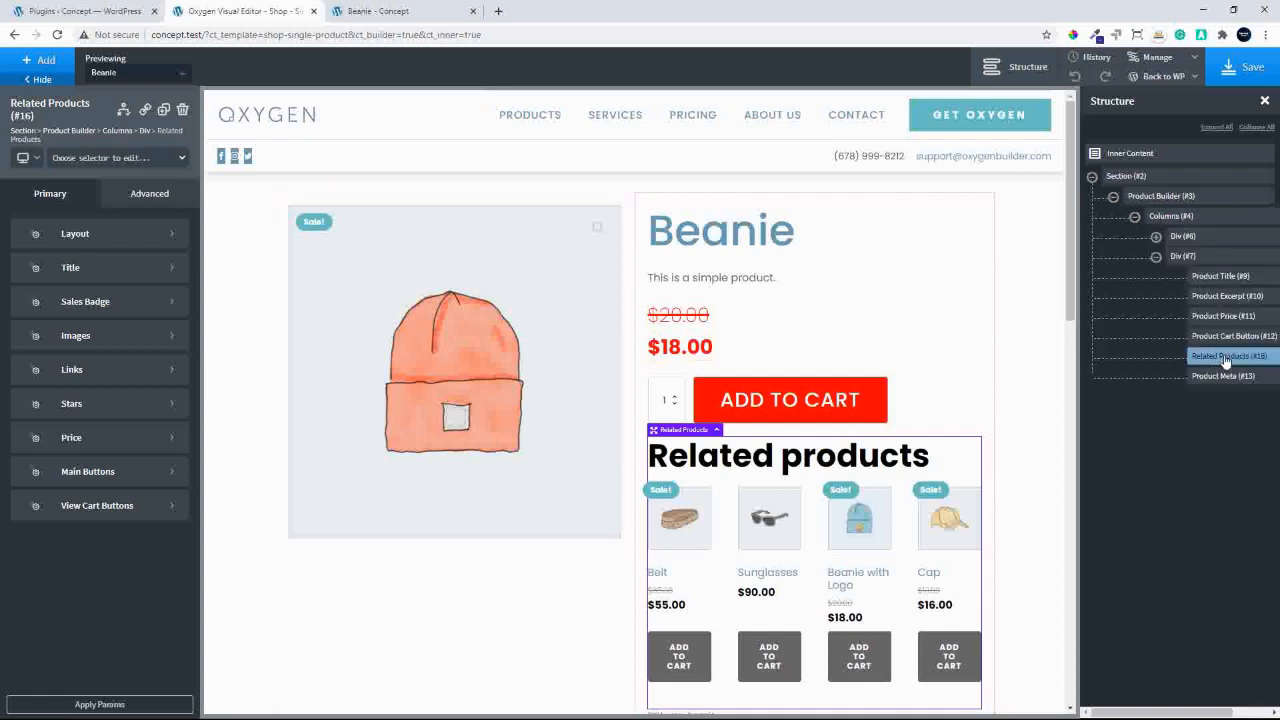
pyautogui.moveTo(1226, 360); pyautogui.dragTo(1155, 217)
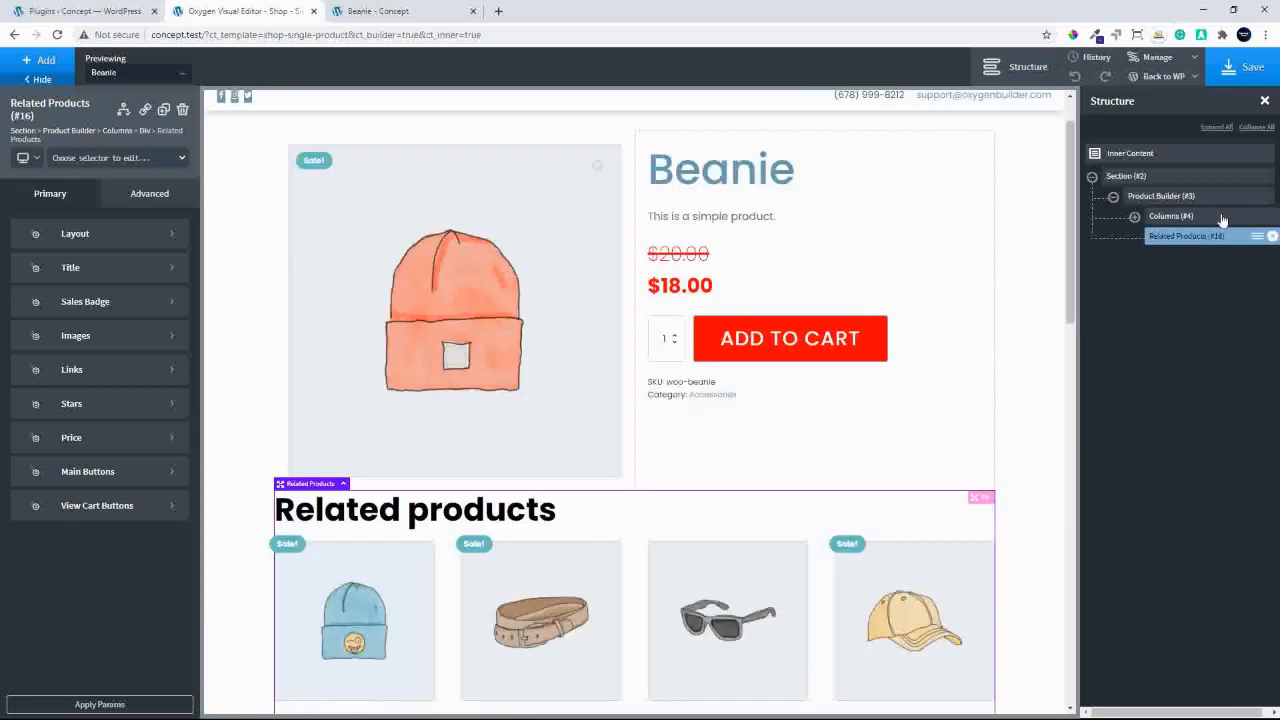
# Add a Product Tabs element and place it inside the Product Builder, between the Columns and the Related Products element.
pyautogui.click(1178, 218)
pyautogui.click(1134, 217)
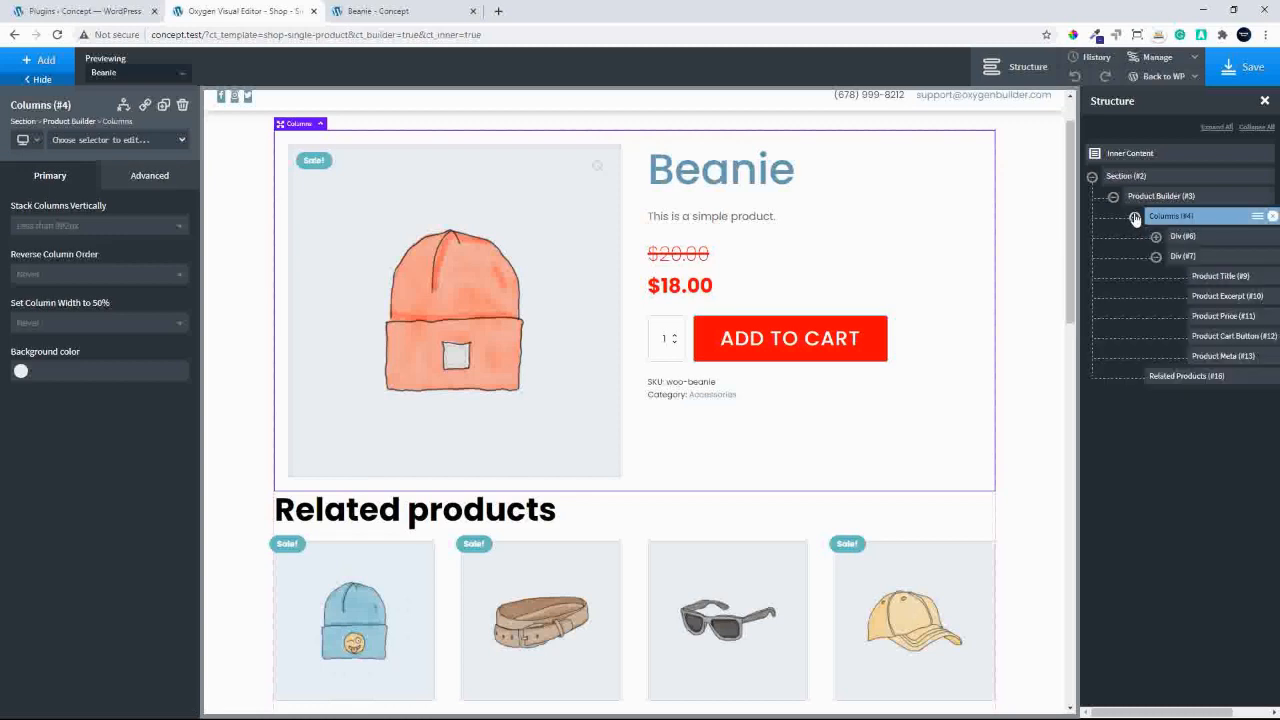
pyautogui.click(1156, 257)
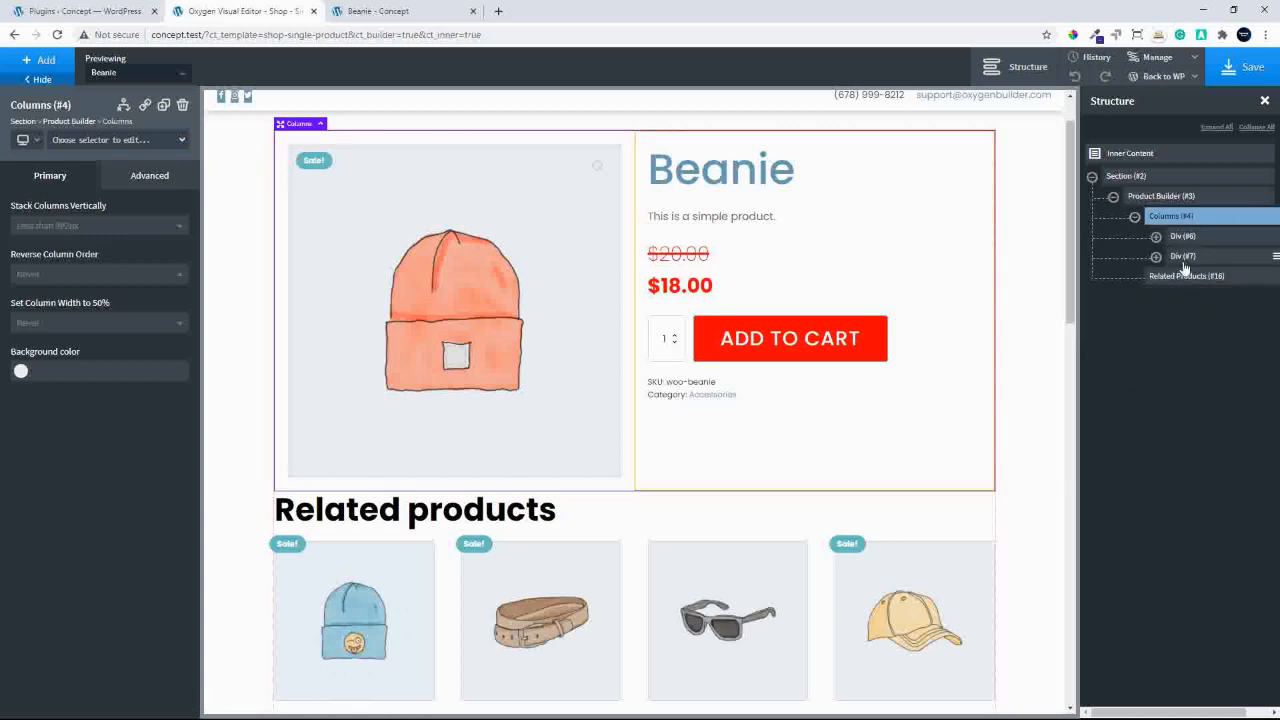
pyautogui.click(40, 60)
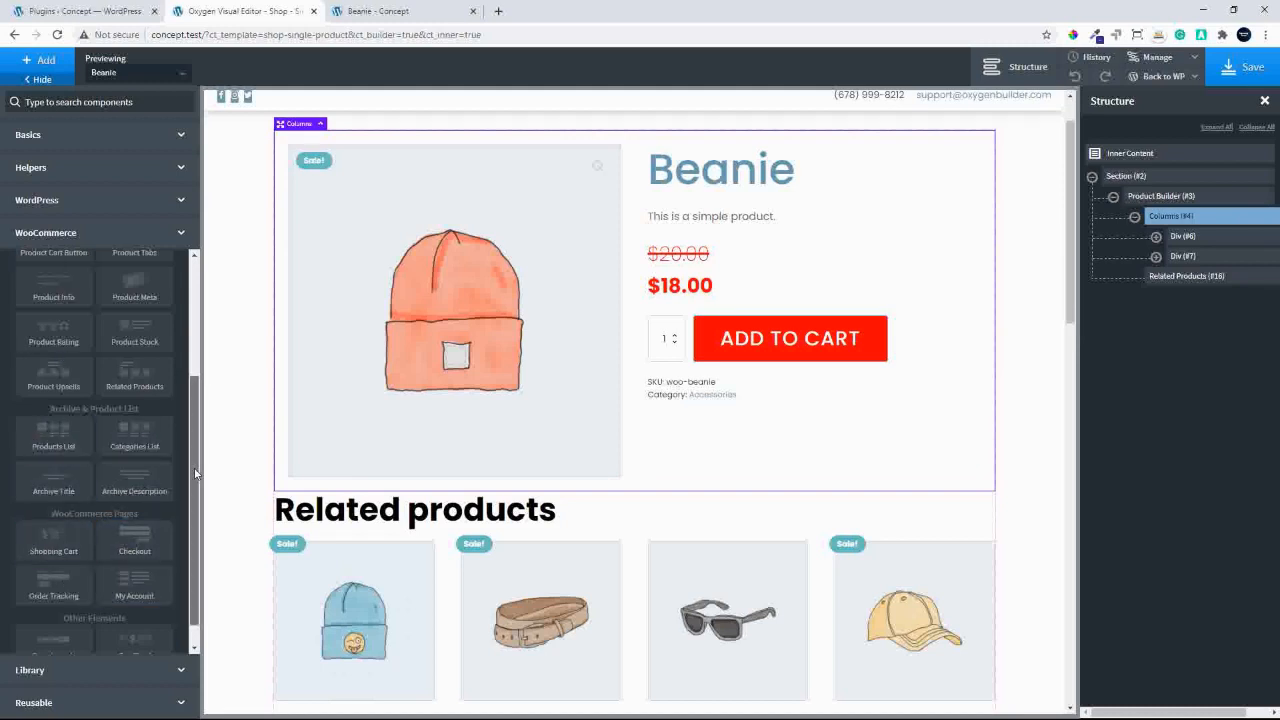
pyautogui.scroll(1, 190, 470)
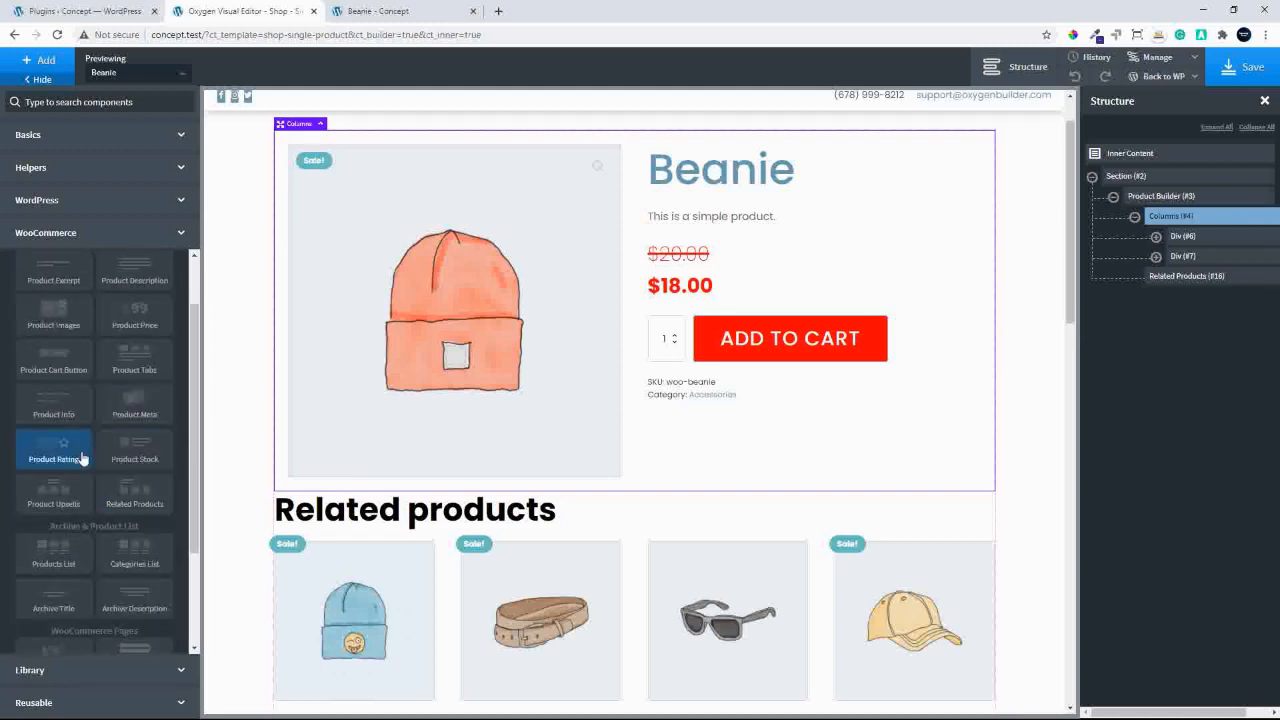
pyautogui.scroll(1, 124, 431)
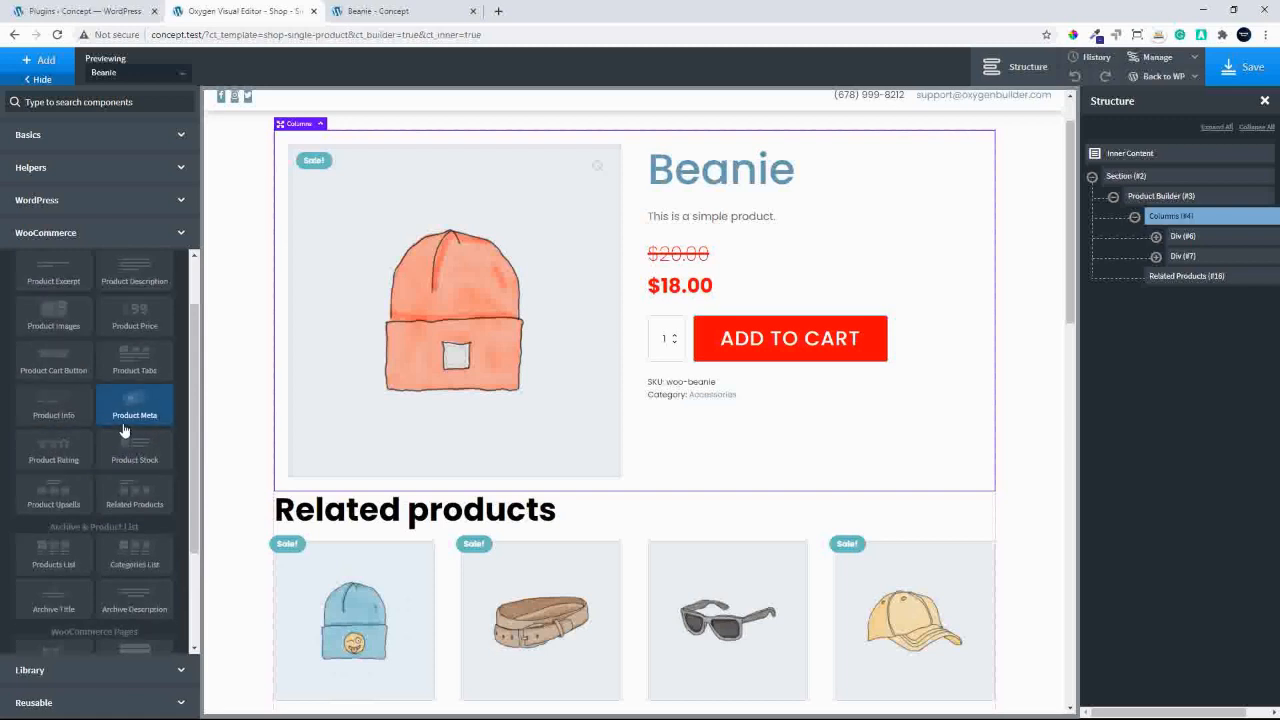
pyautogui.click(136, 370)
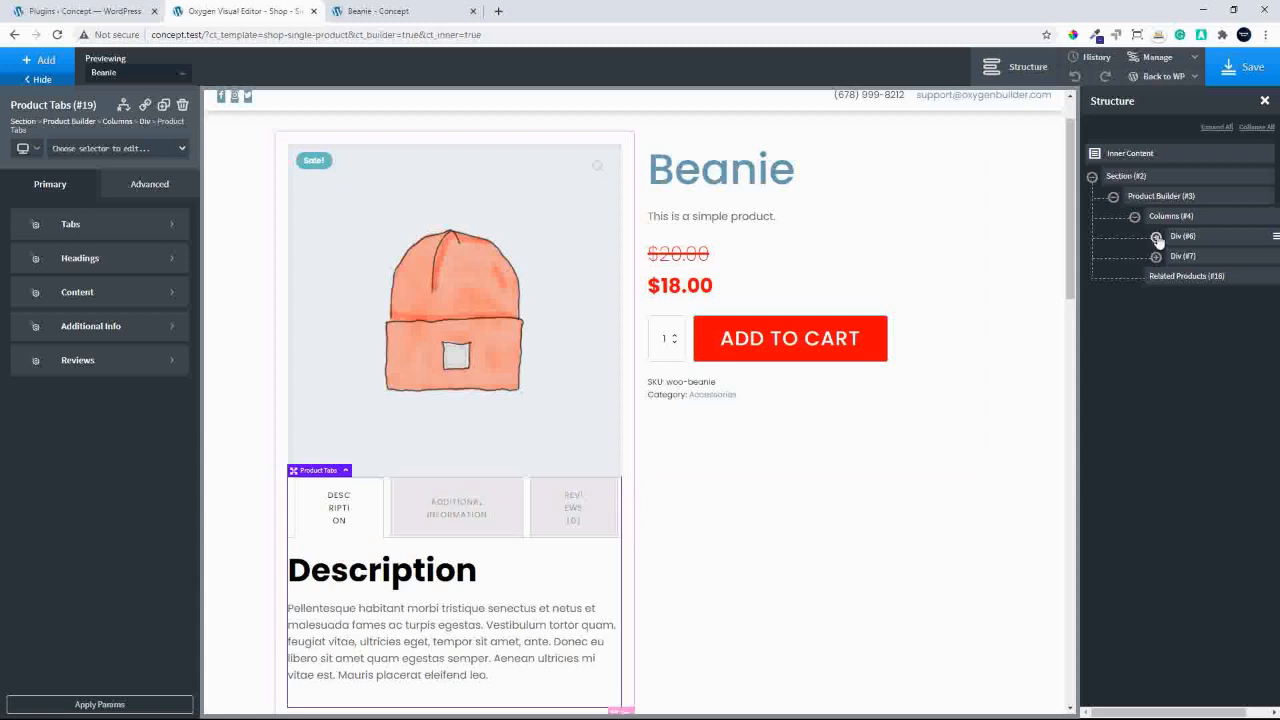
pyautogui.click(1156, 237)
pyautogui.click(1156, 297)
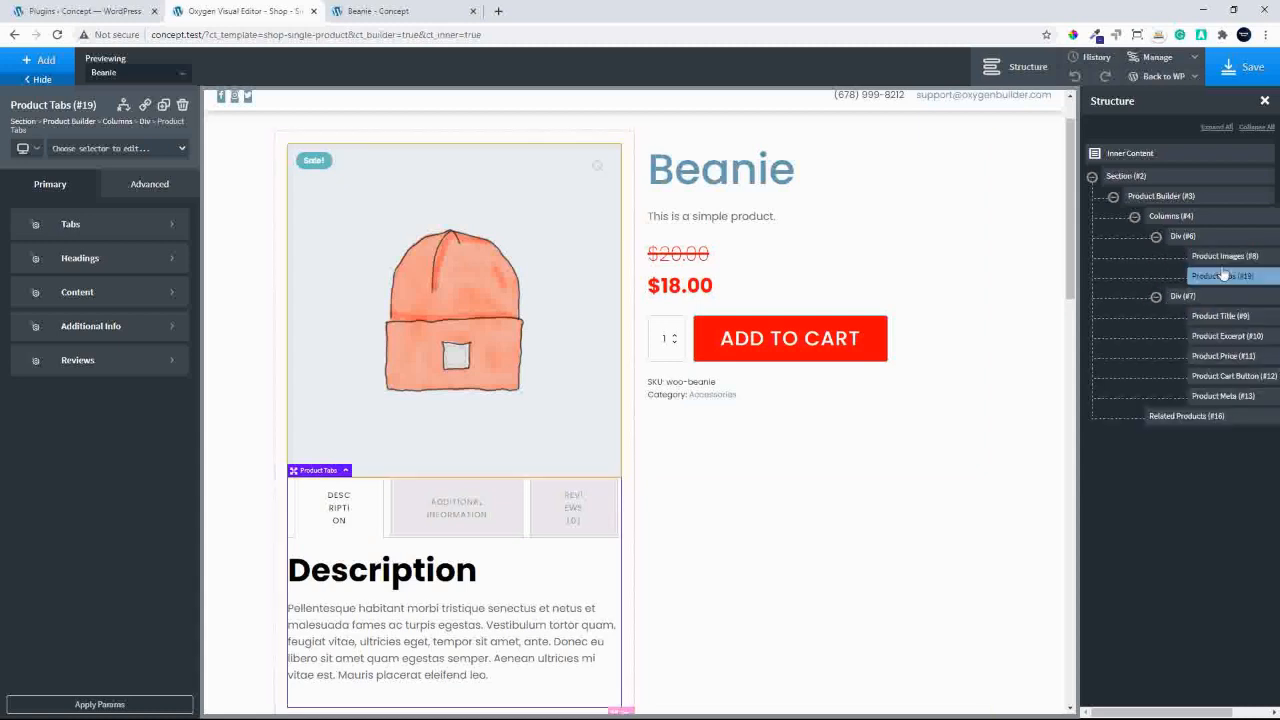
pyautogui.moveTo(1214, 278); pyautogui.dragTo(1177, 400)
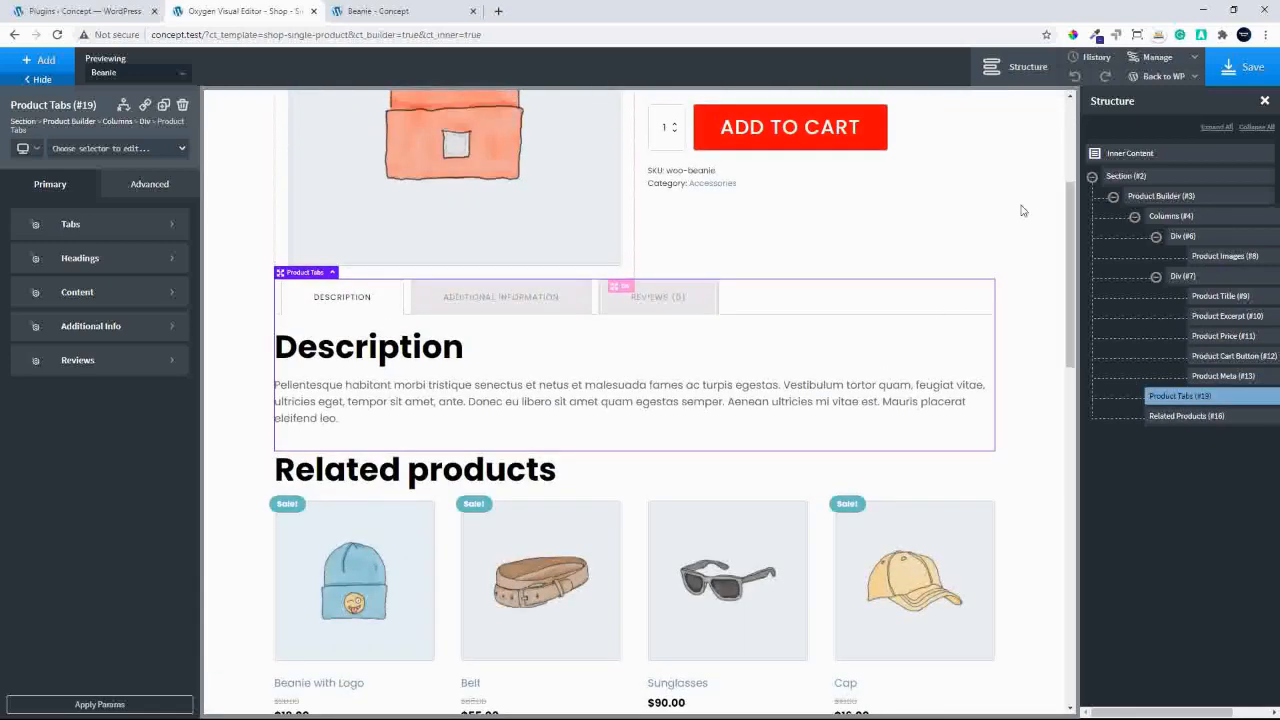
# Set the font size of the Product Tabs headings to 0.
pyautogui.click(1023, 207)
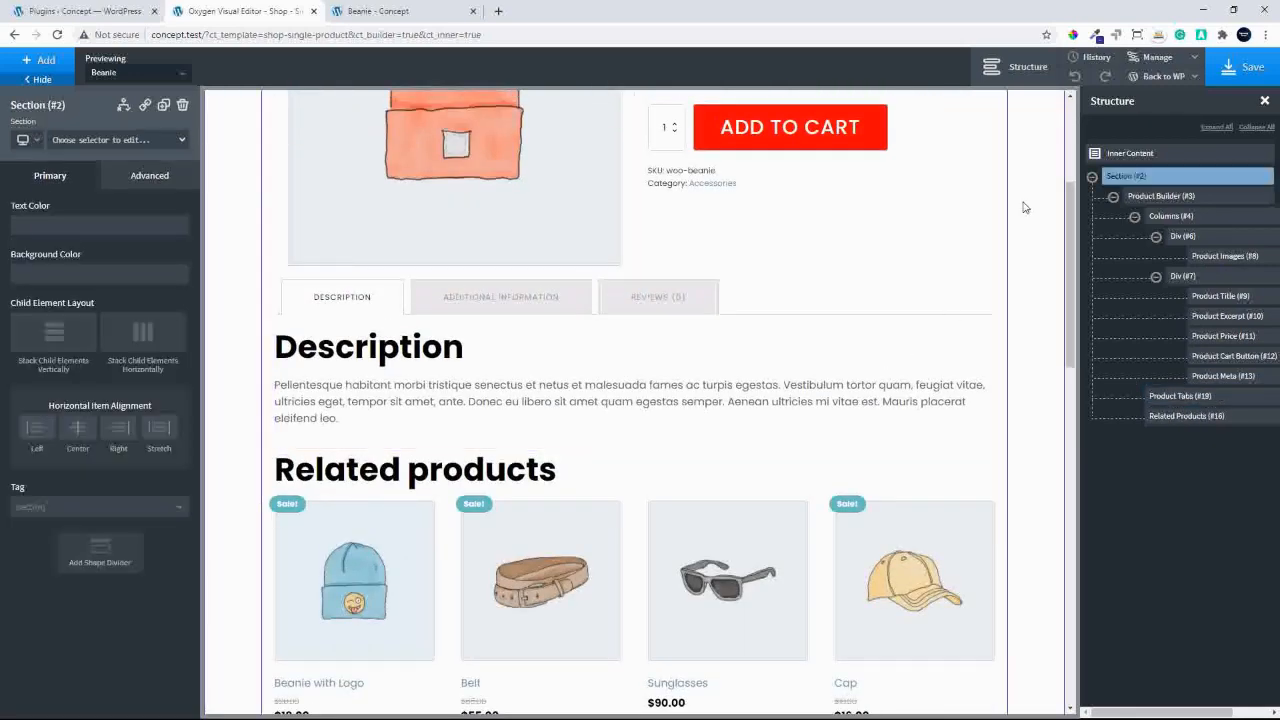
pyautogui.click(923, 302)
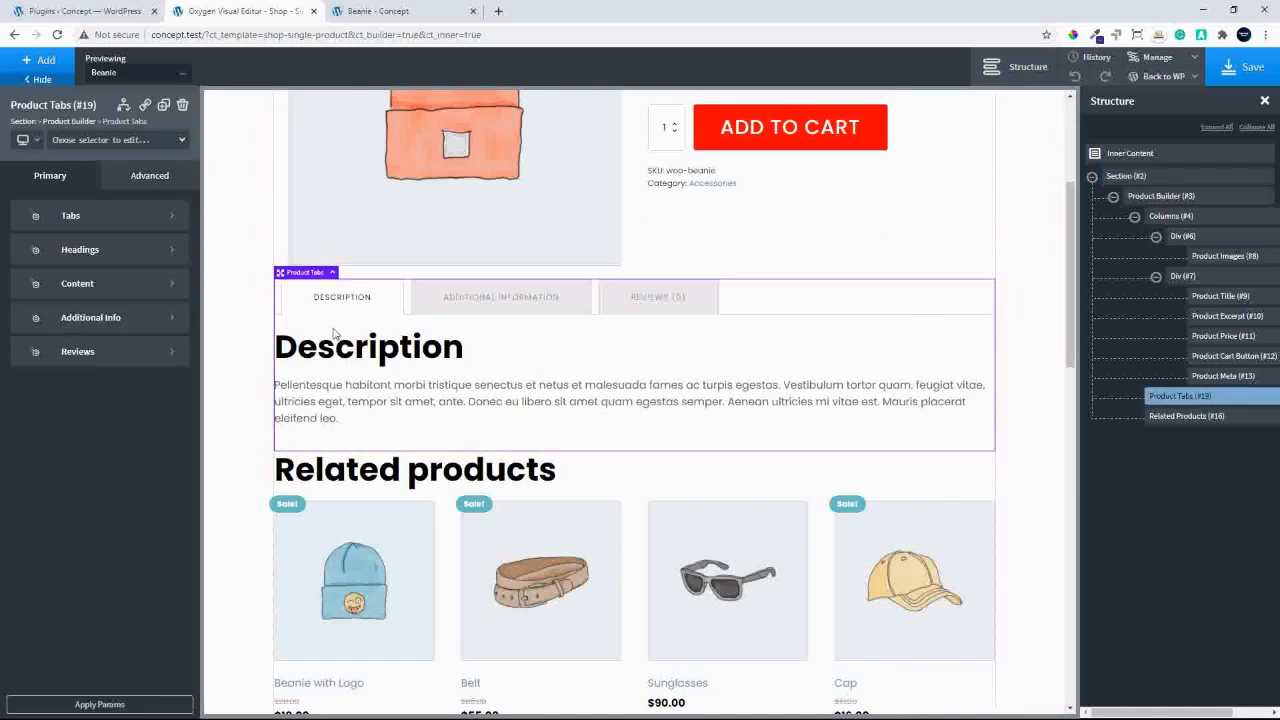
pyautogui.click(100, 250)
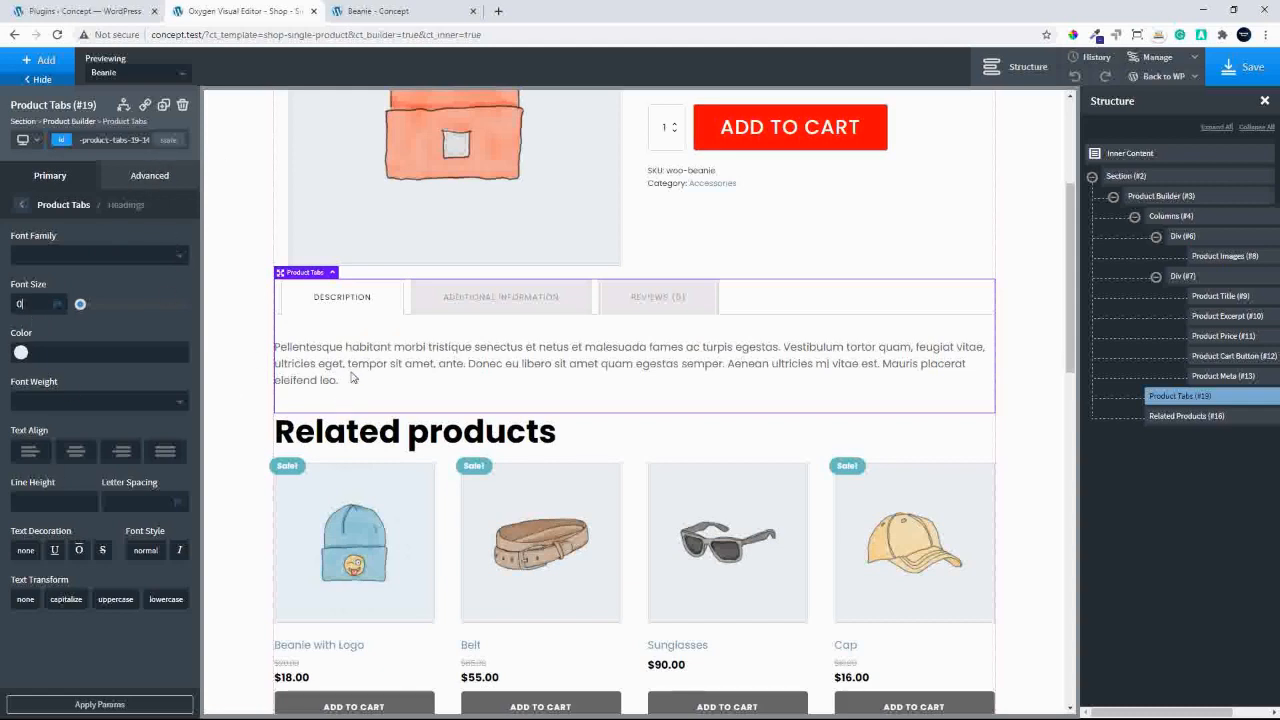
# Set the Product Tabs content padding to 15 px on all four sides.
pyautogui.click(22, 204)
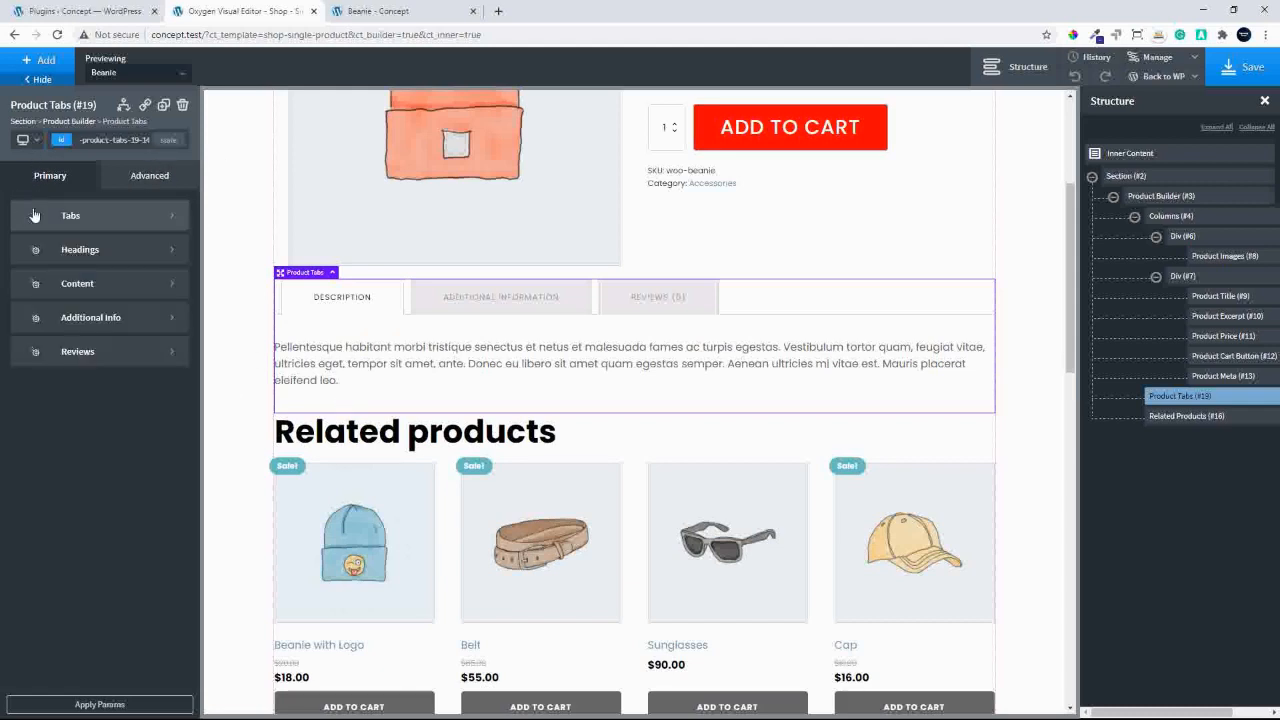
pyautogui.click(84, 286)
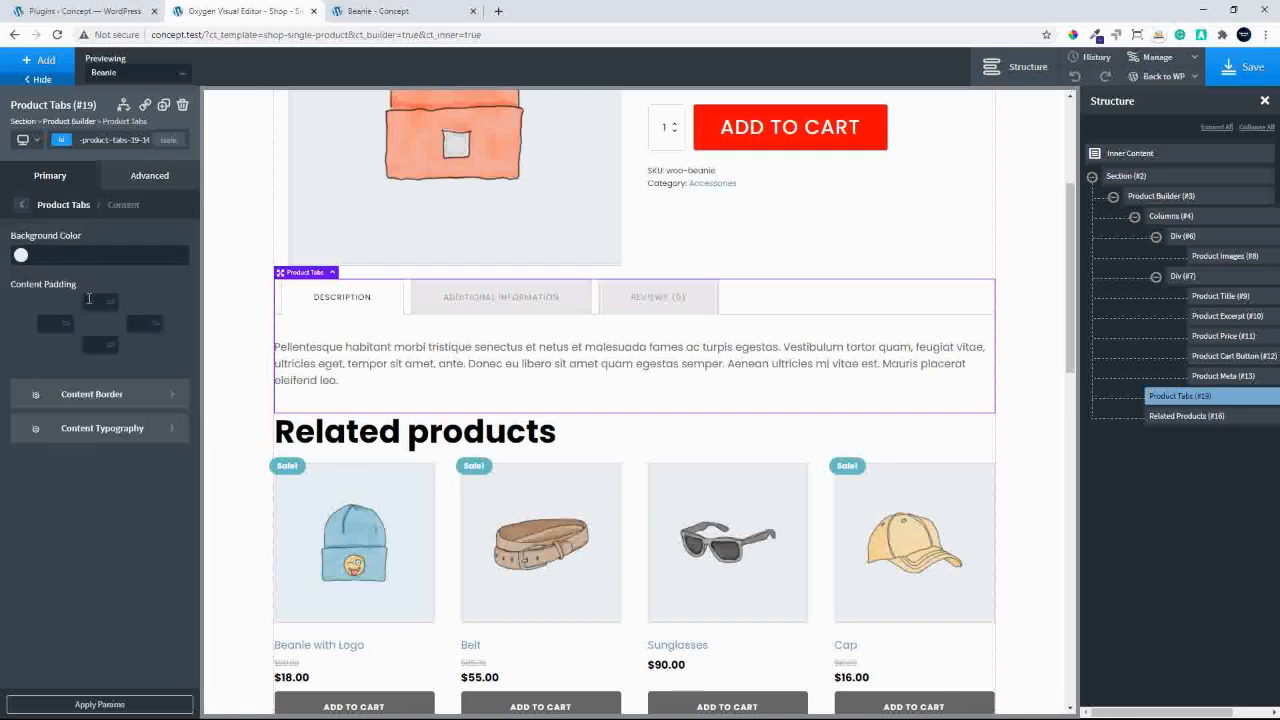
pyautogui.click(89, 298)
pyautogui.write('15')
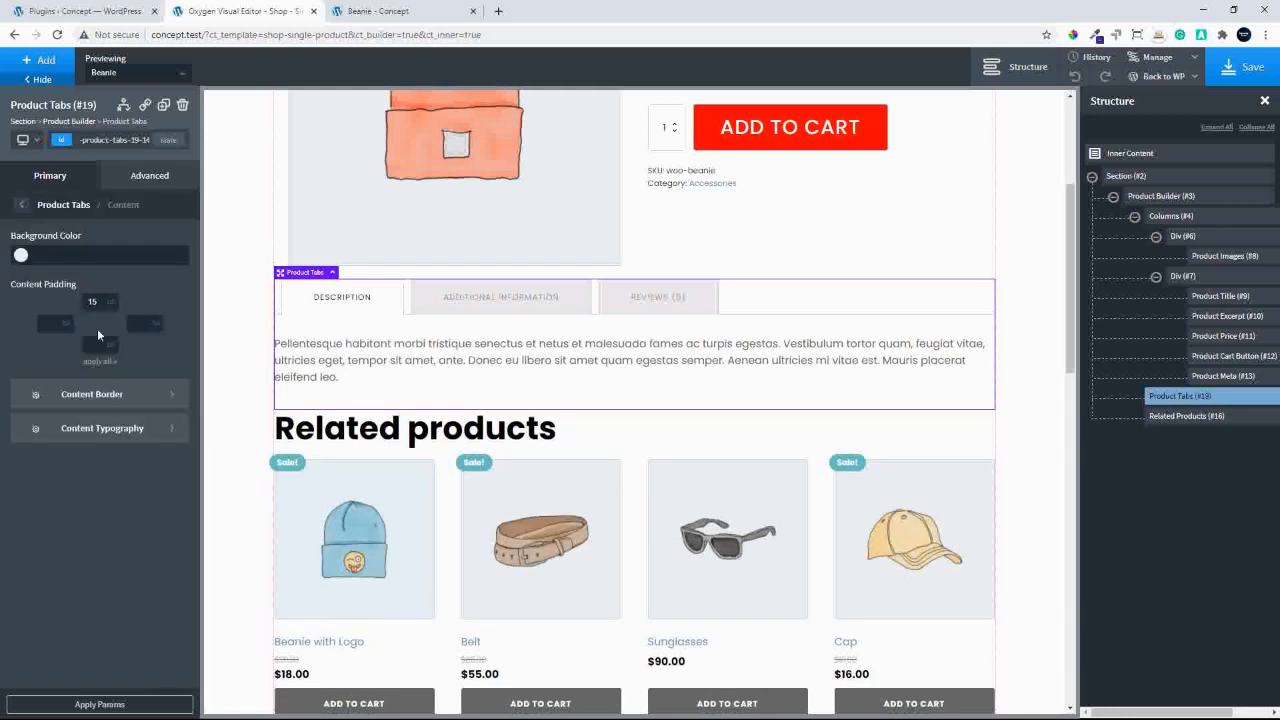
pyautogui.click(99, 362)
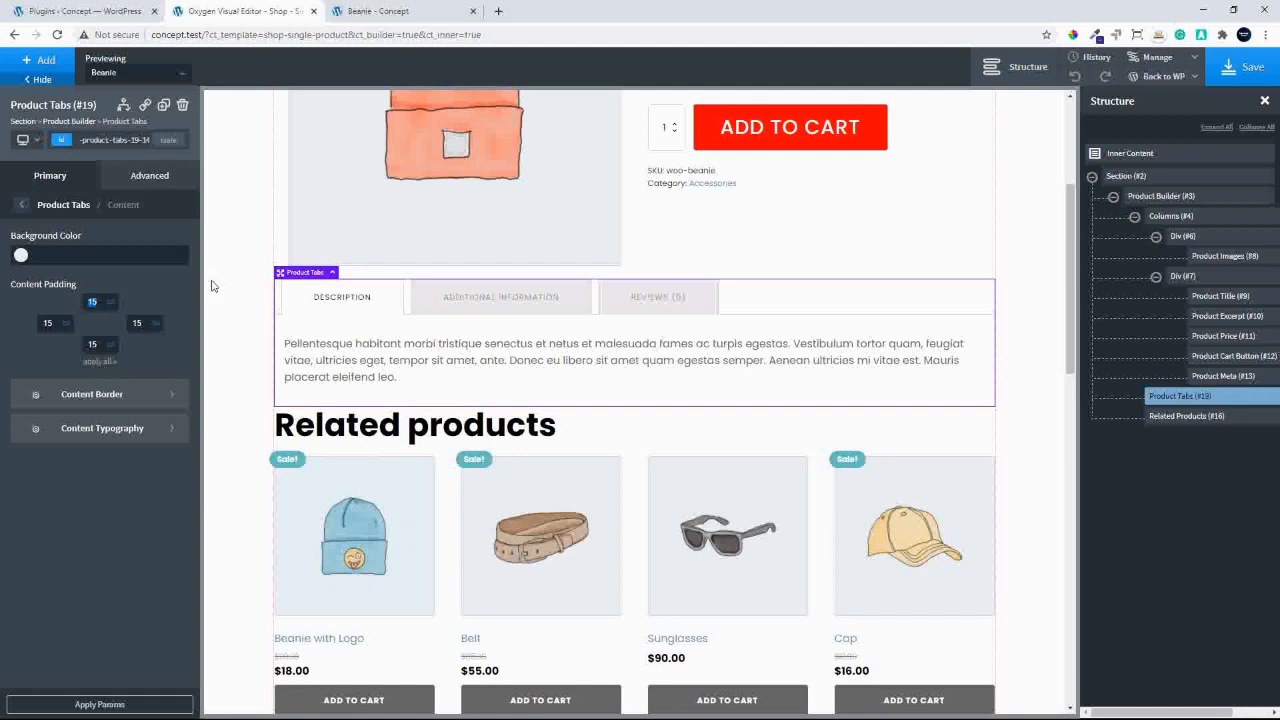
# Set the font size of the Product Tabs content typography to 18 px.
pyautogui.click(128, 429)
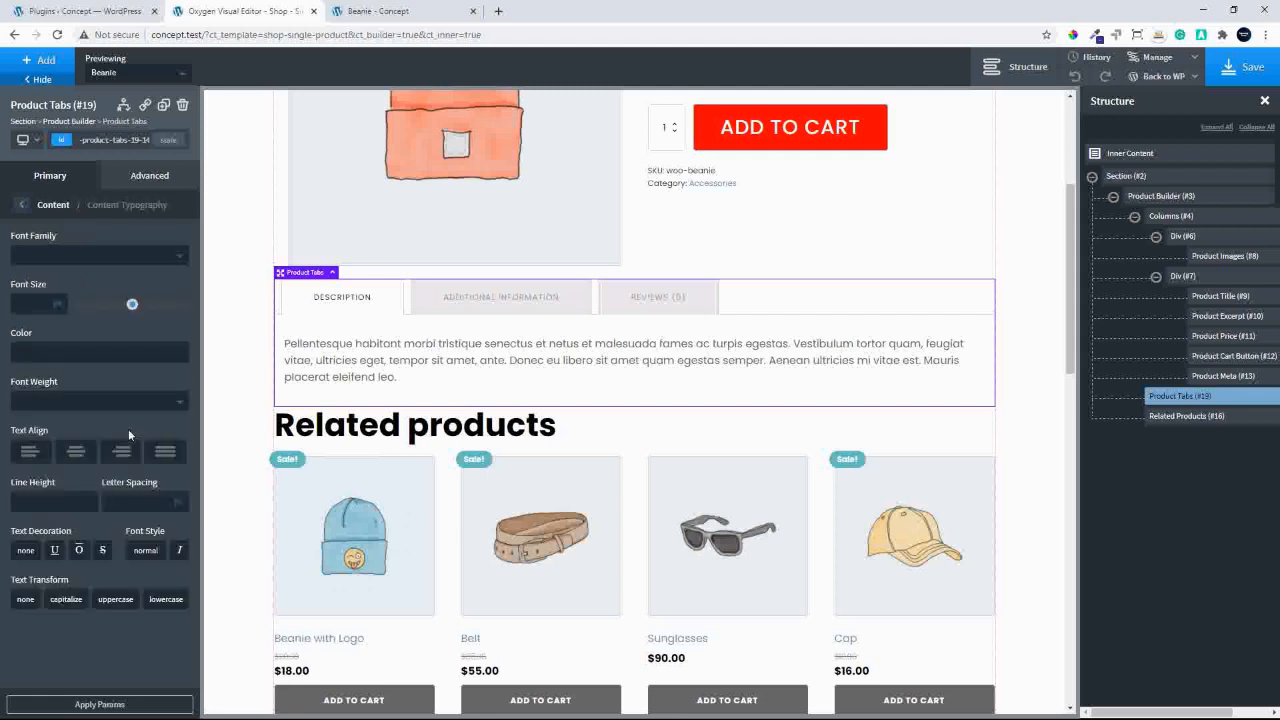
pyautogui.click(39, 305)
pyautogui.write('18')
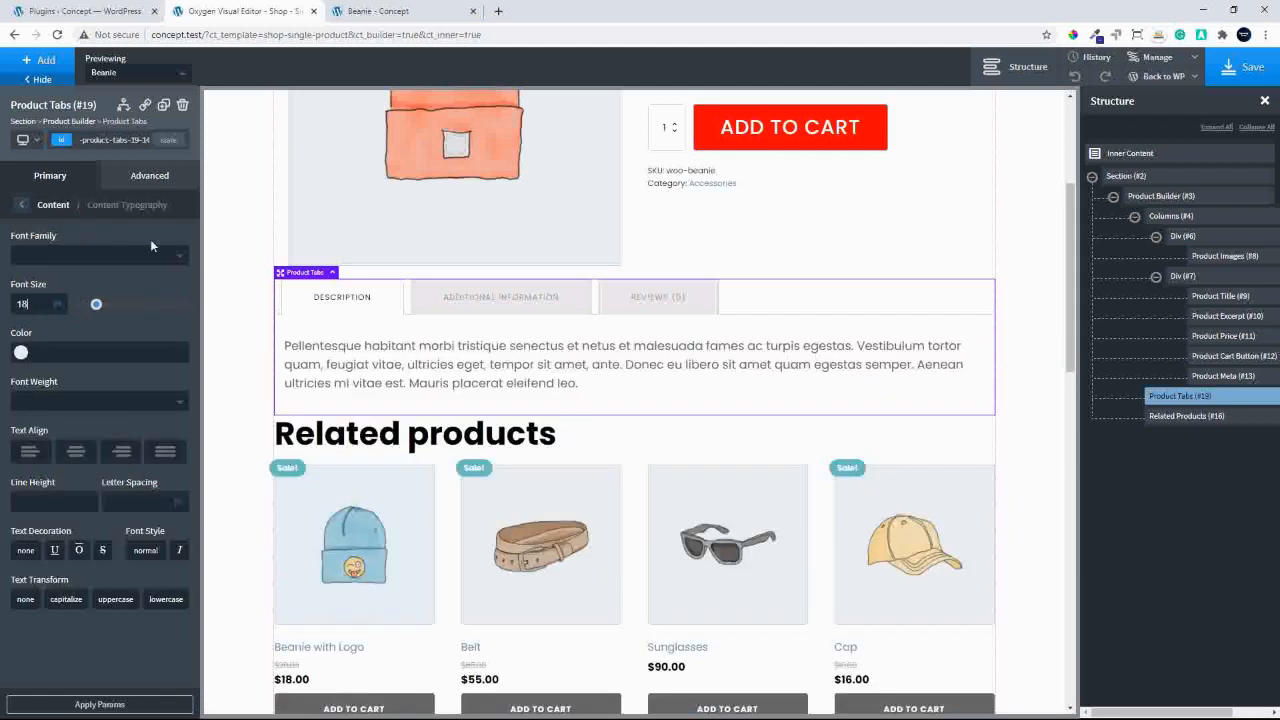
pyautogui.click(27, 206)
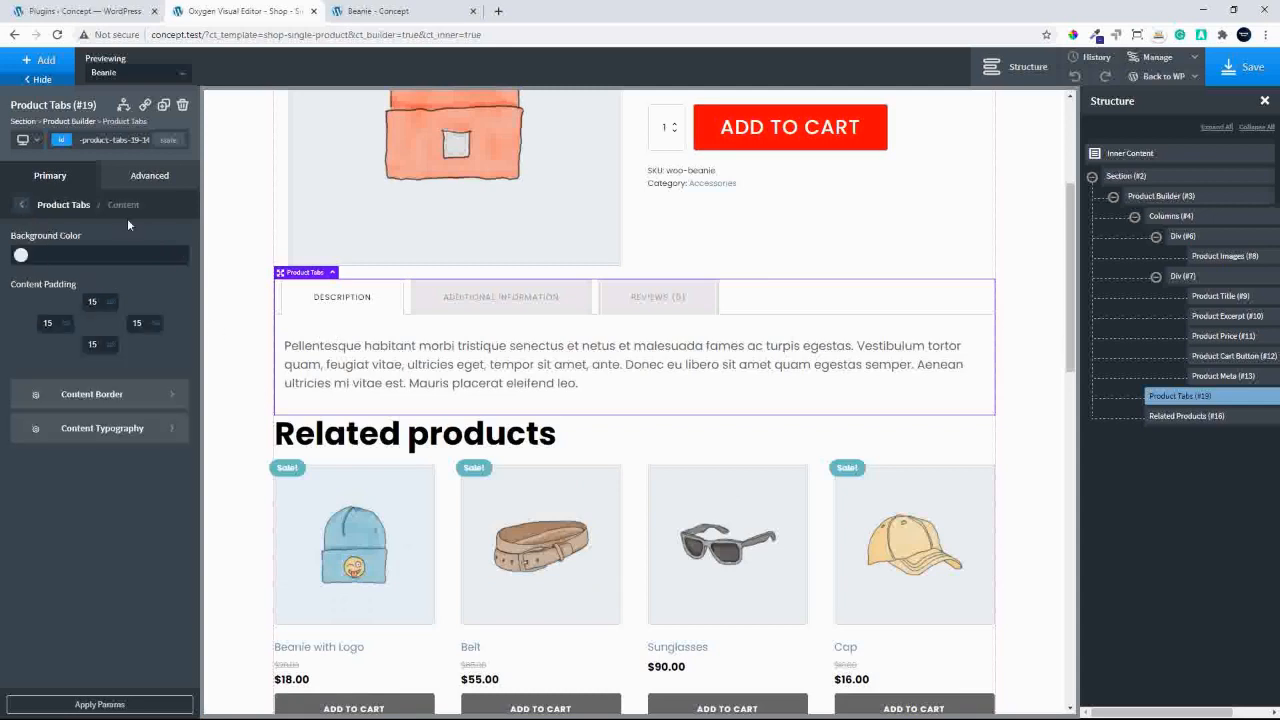
pyautogui.click(22, 205)
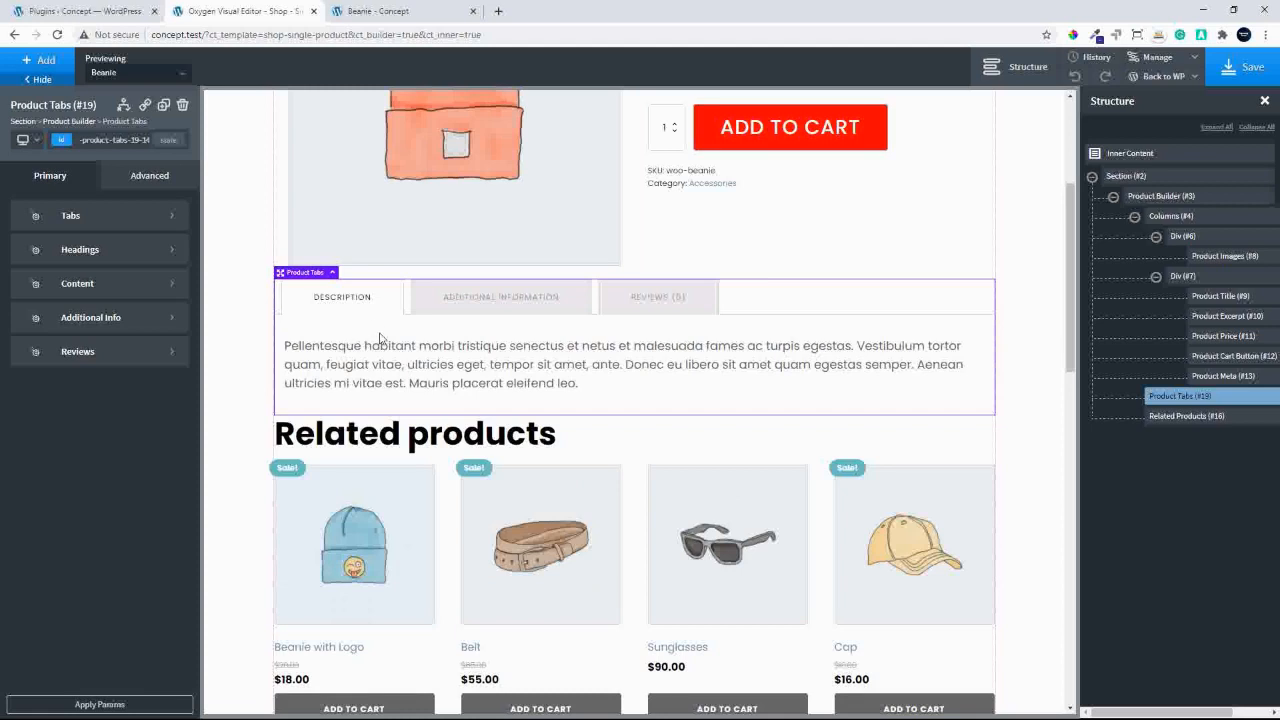
# Set the Product Tabs' active tab text color to #ff0000 and its background color to #ffc4c4.
pyautogui.click(122, 212)
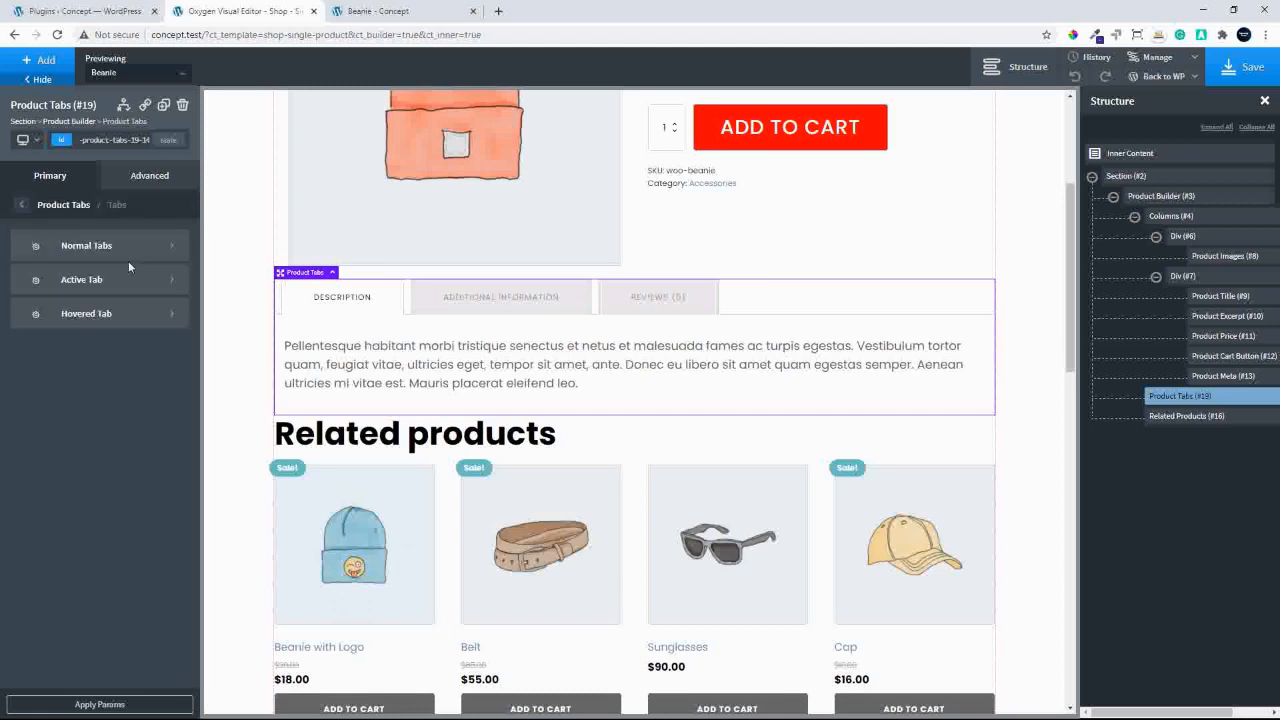
pyautogui.click(100, 257)
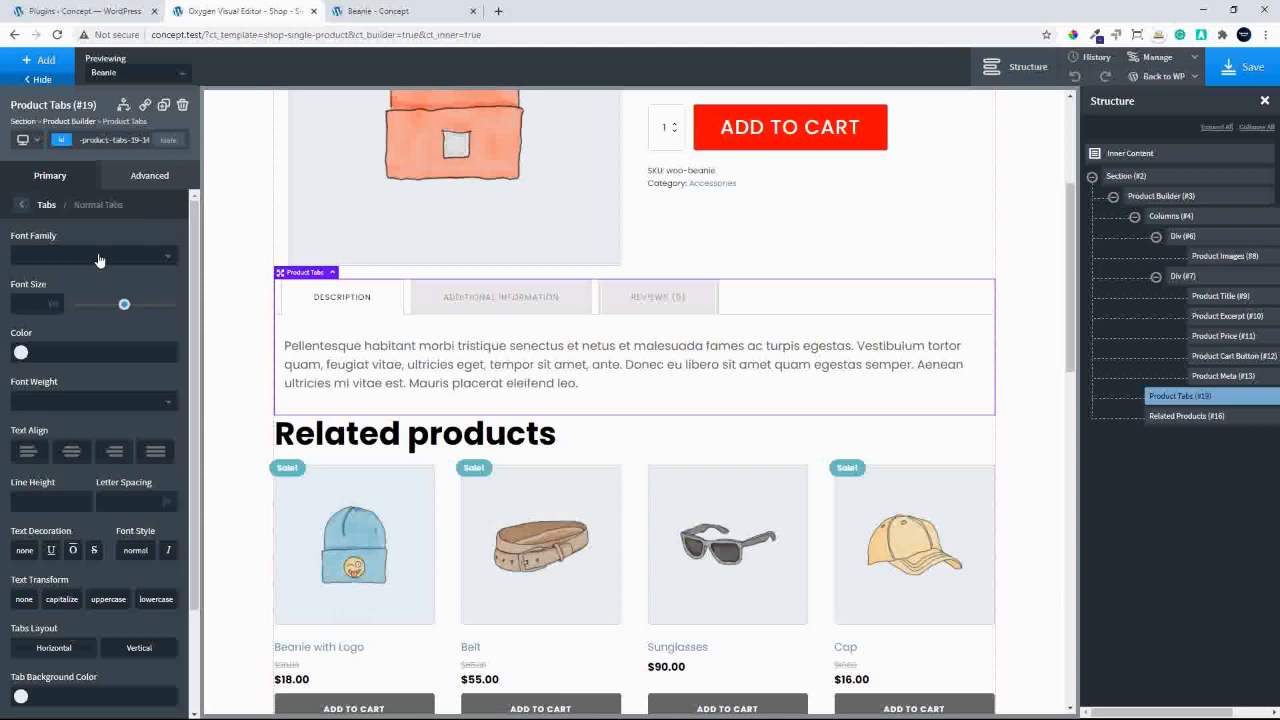
pyautogui.click(22, 204)
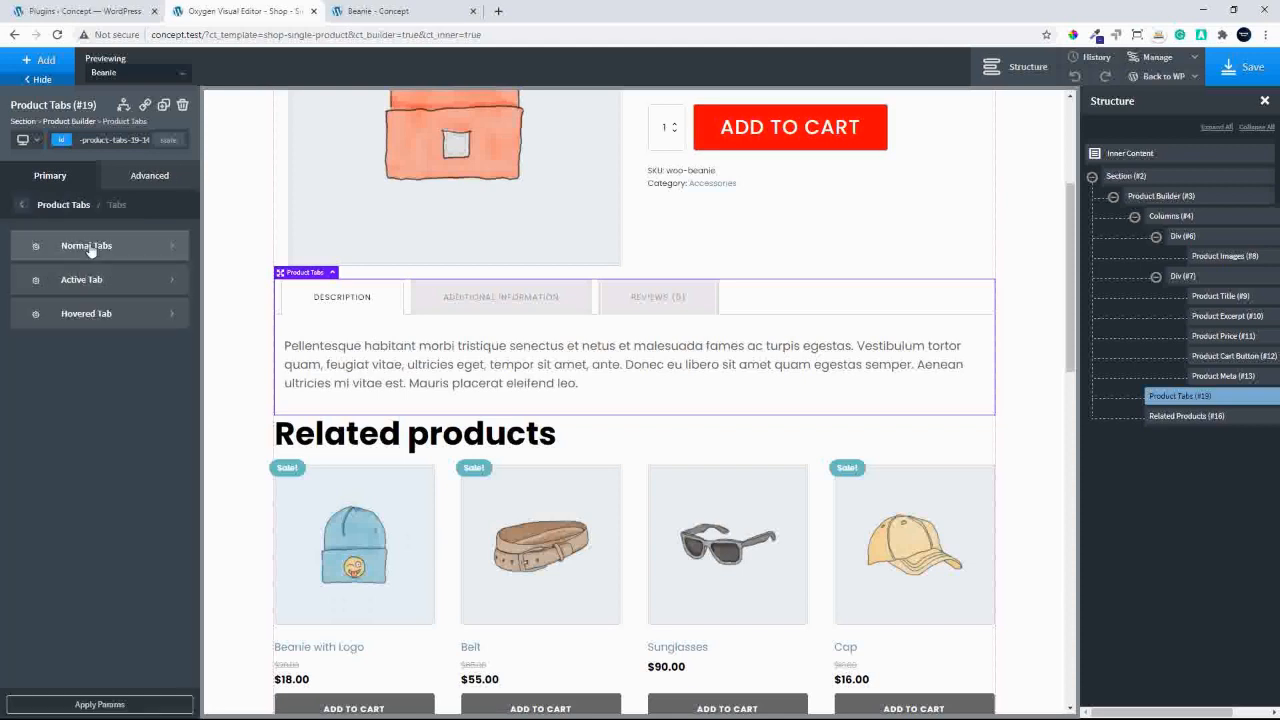
pyautogui.click(96, 279)
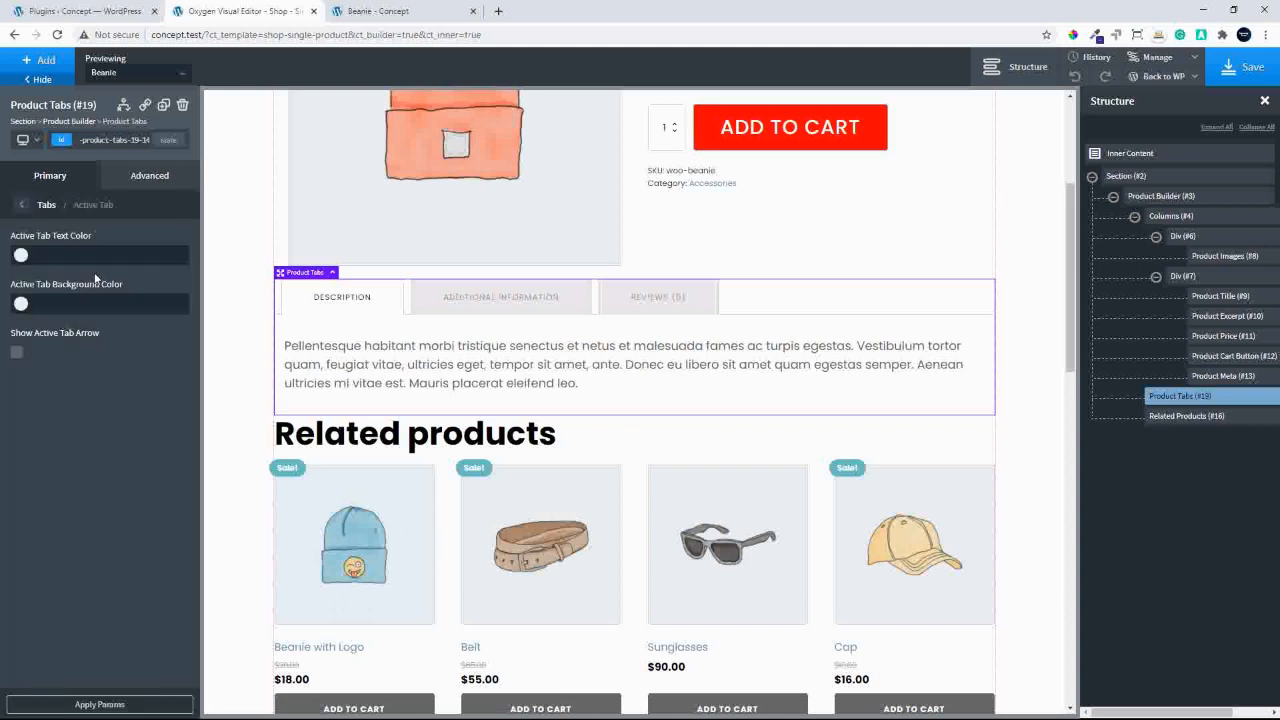
pyautogui.click(20, 257)
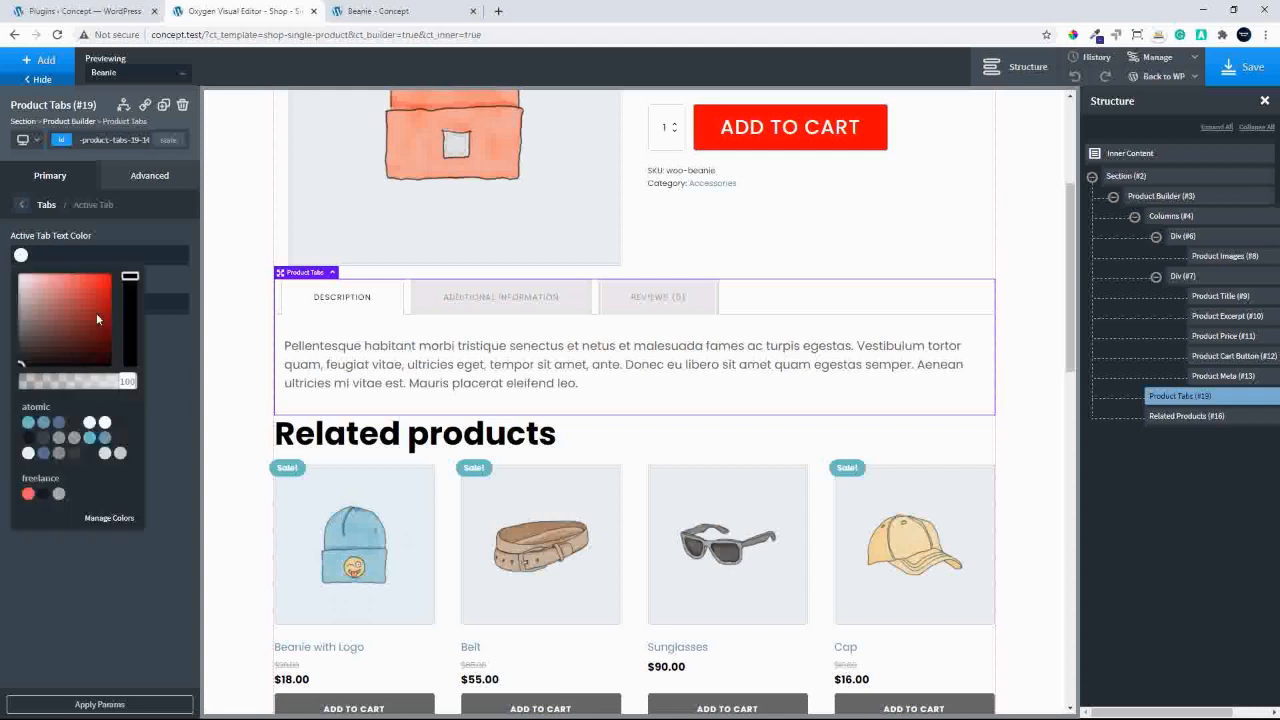
pyautogui.click(124, 272)
pyautogui.click(123, 233)
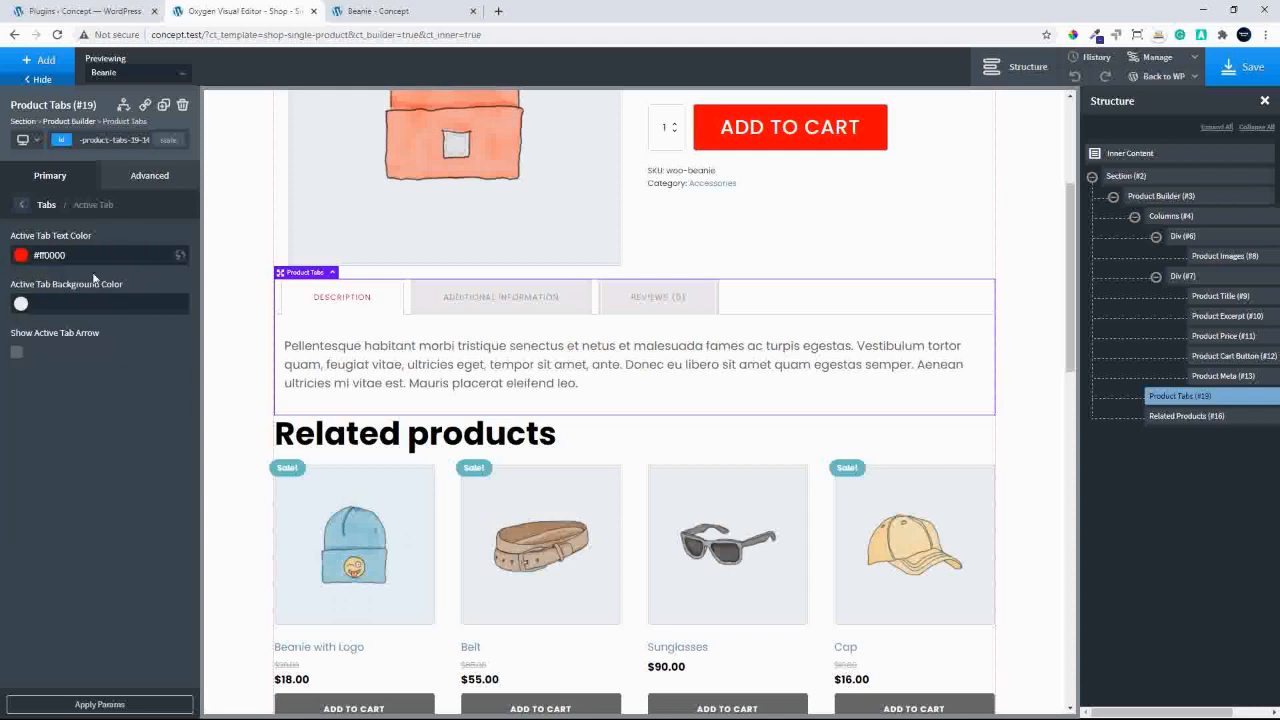
pyautogui.click(20, 306)
pyautogui.moveTo(46, 359); pyautogui.dragTo(40, 302)
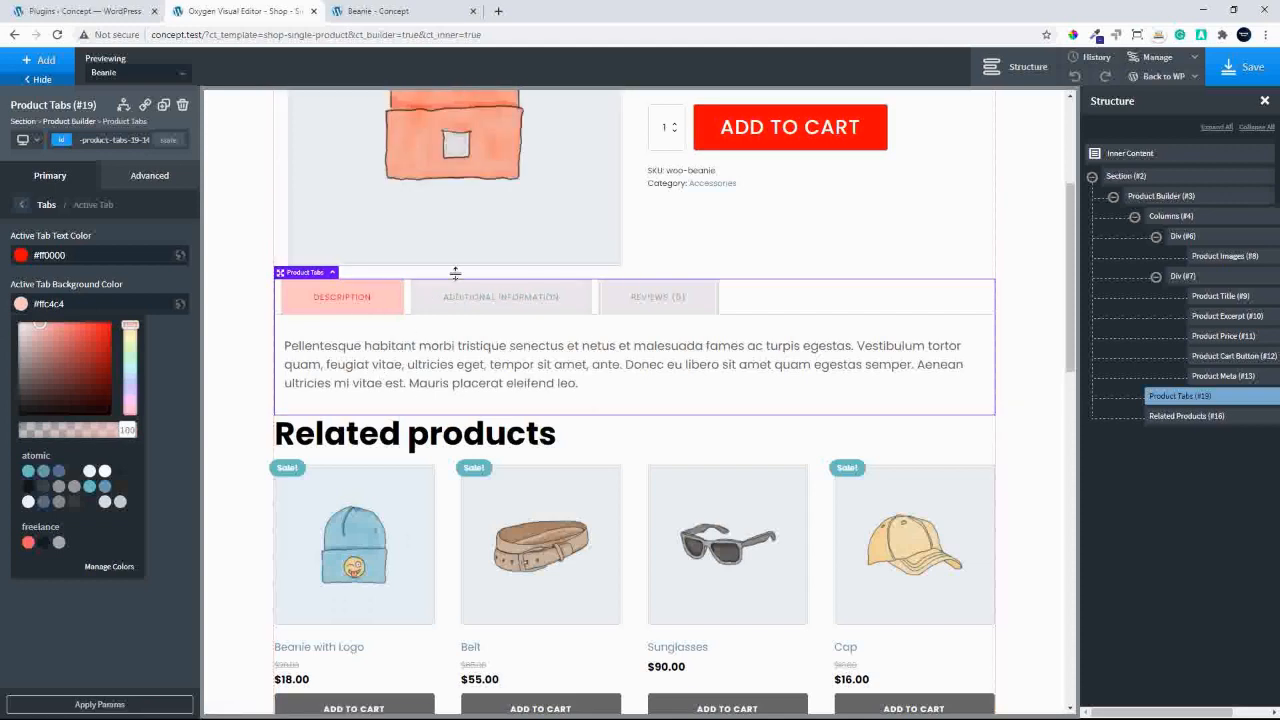
# Center the text of the Related Products element's title.
pyautogui.click(557, 458)
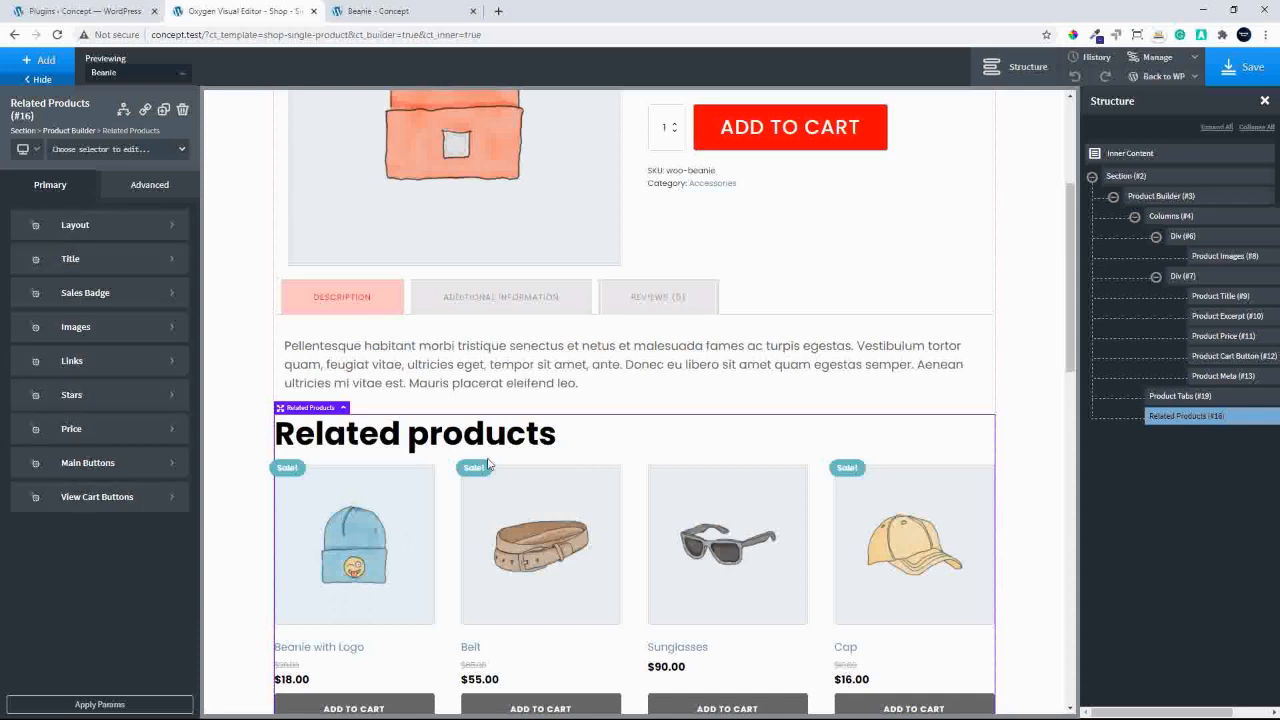
pyautogui.click(77, 266)
pyautogui.click(75, 462)
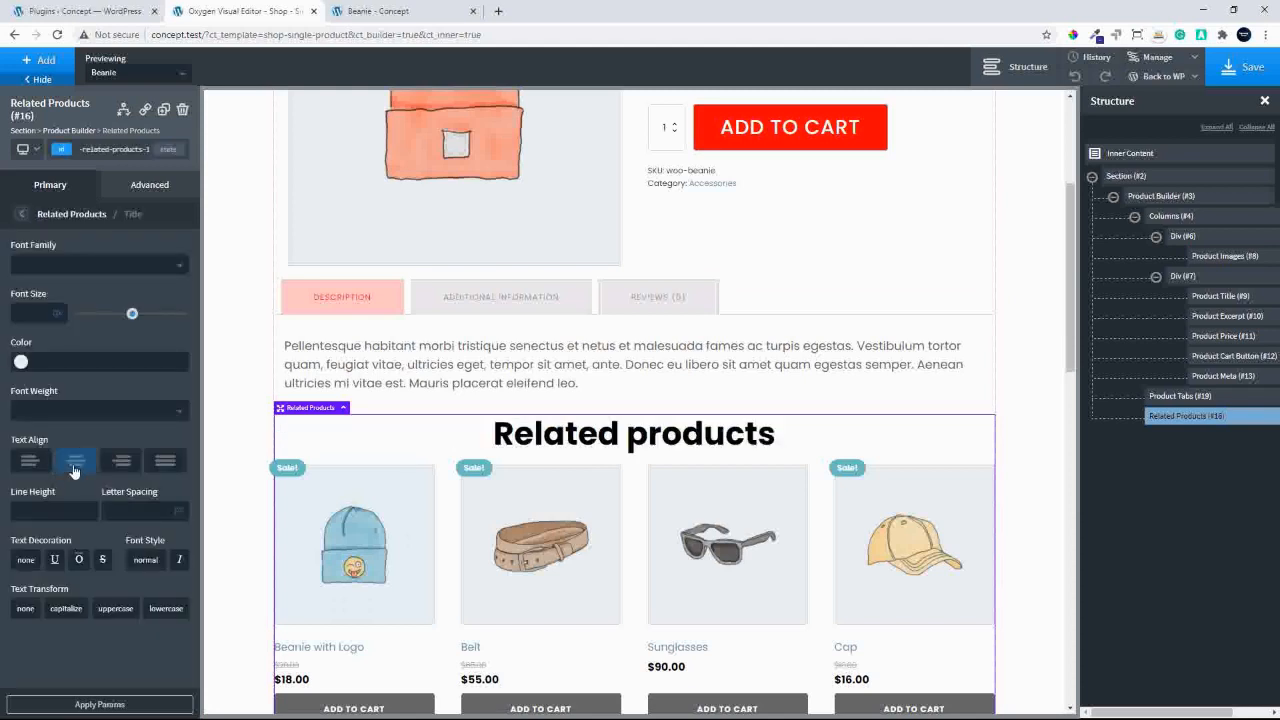
pyautogui.scroll(-1, 379, 525)
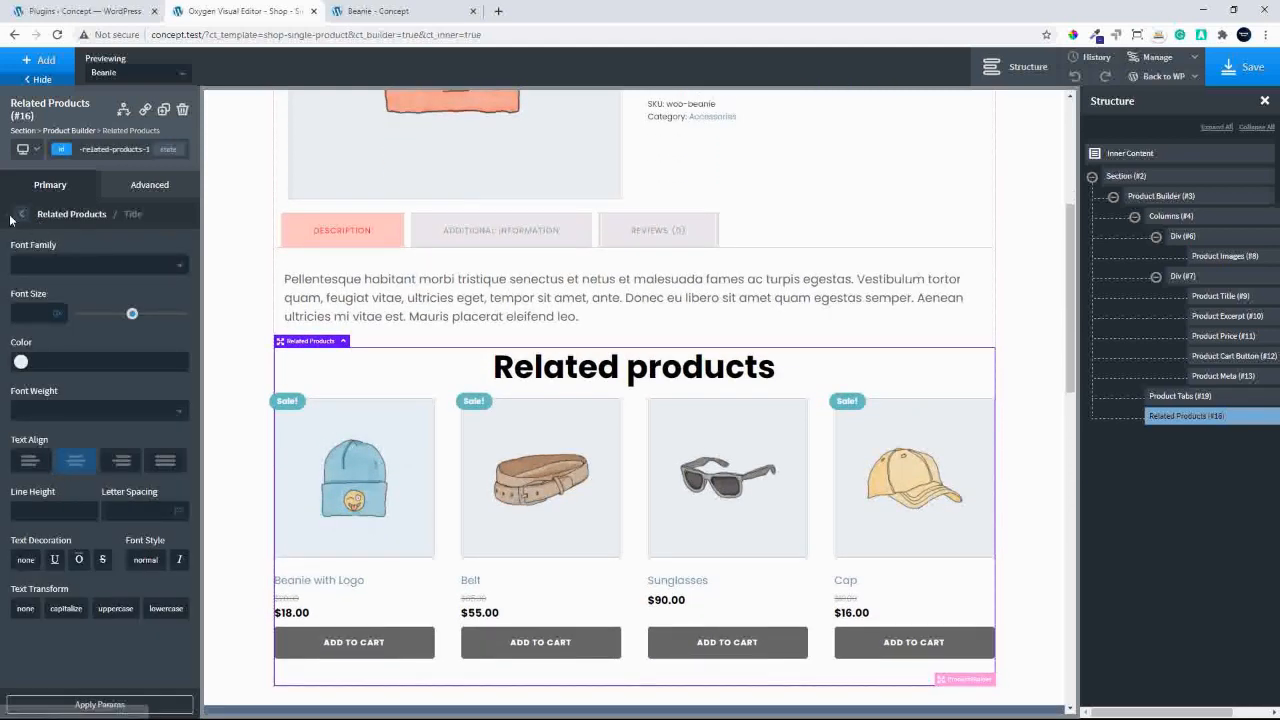
pyautogui.click(25, 219)
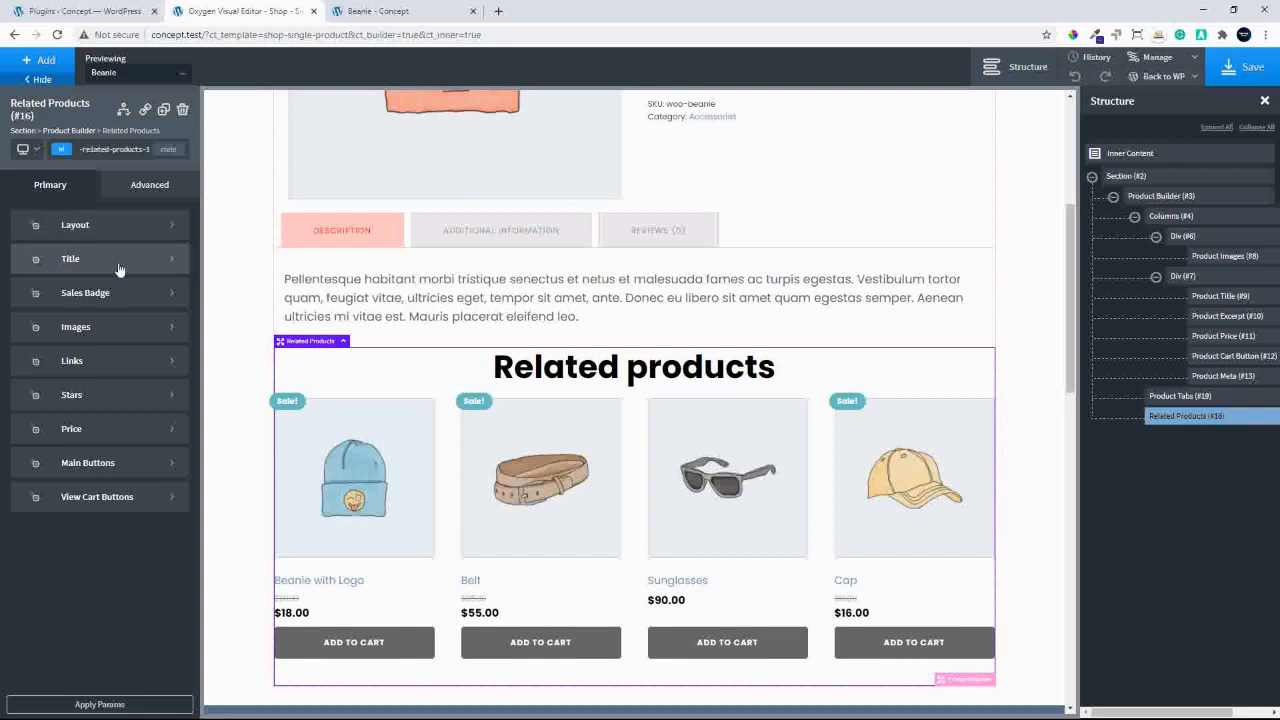
# Align the Related Products items to the center and lay them out in four columns.
pyautogui.click(106, 224)
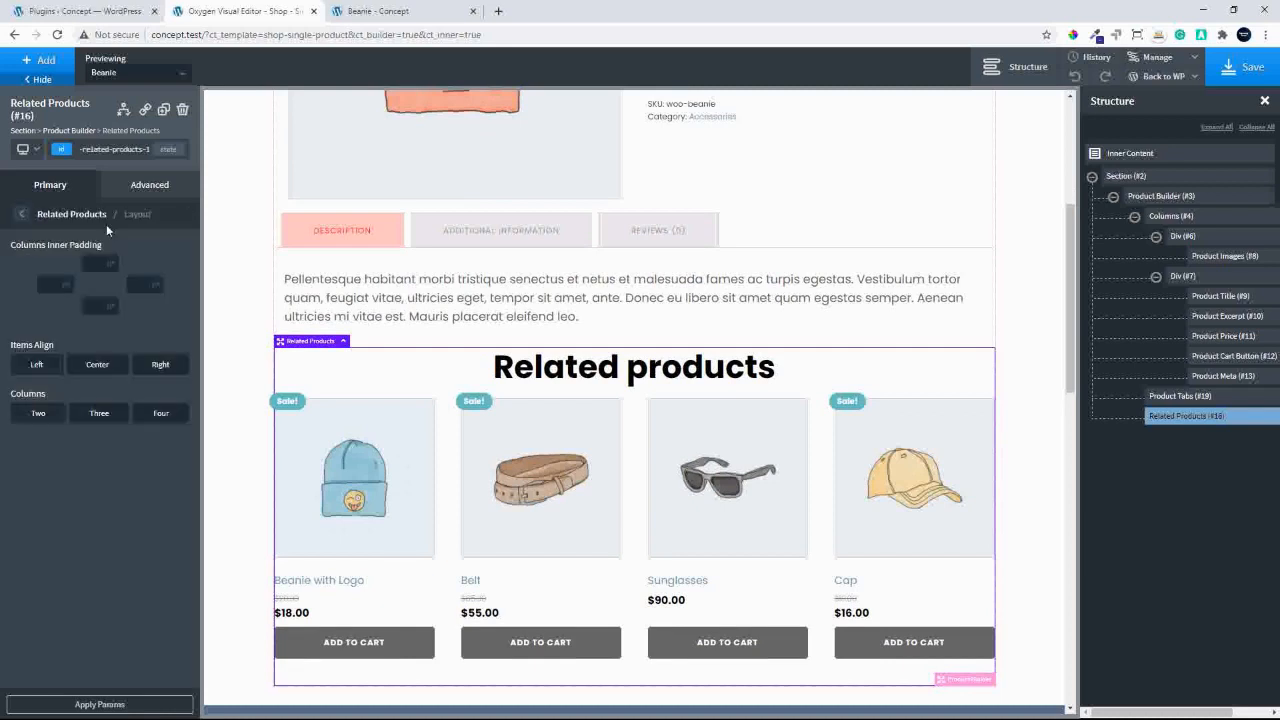
pyautogui.click(90, 368)
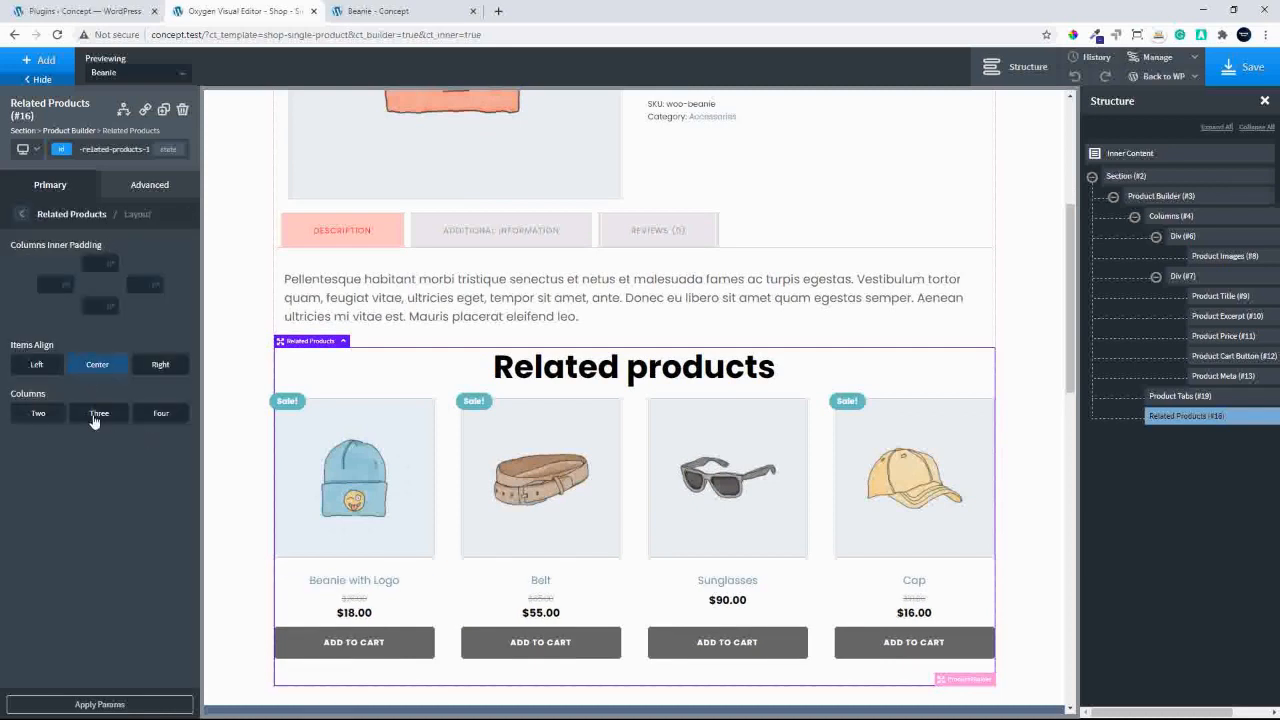
pyautogui.click(162, 415)
pyautogui.click(24, 216)
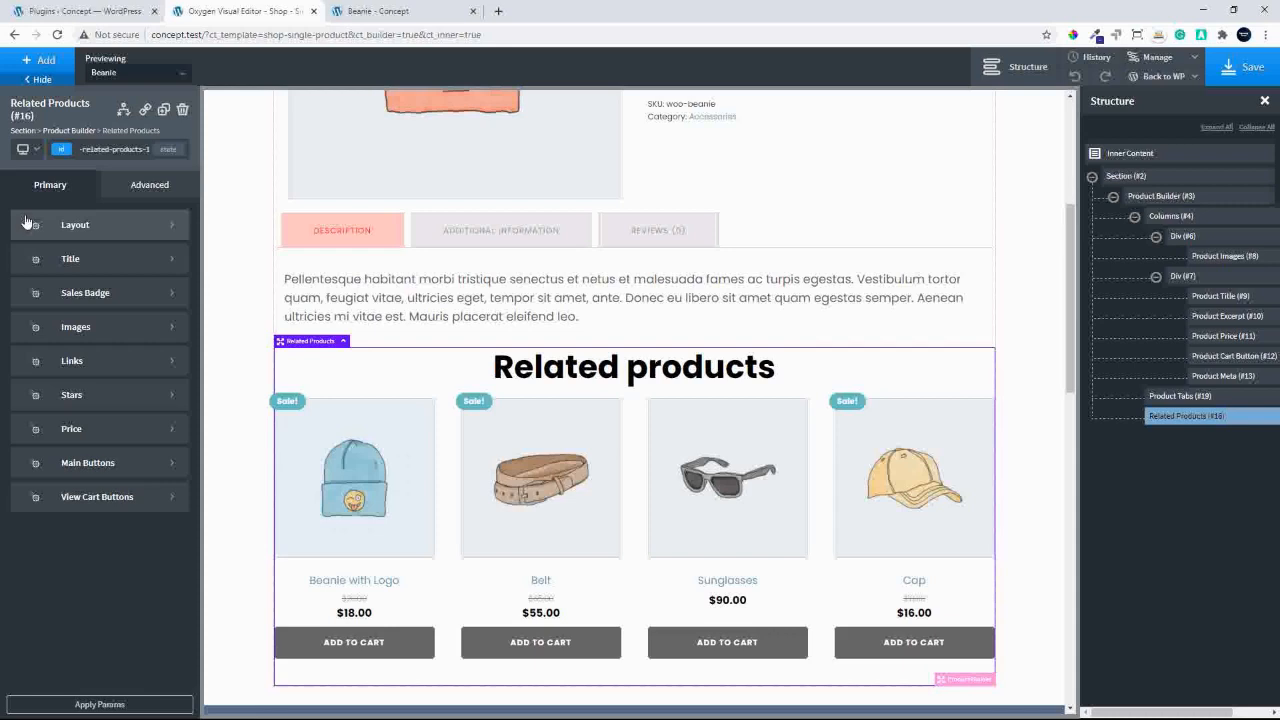
# Set the background color of the Related Products sales badge to #ff0000.
pyautogui.click(114, 293)
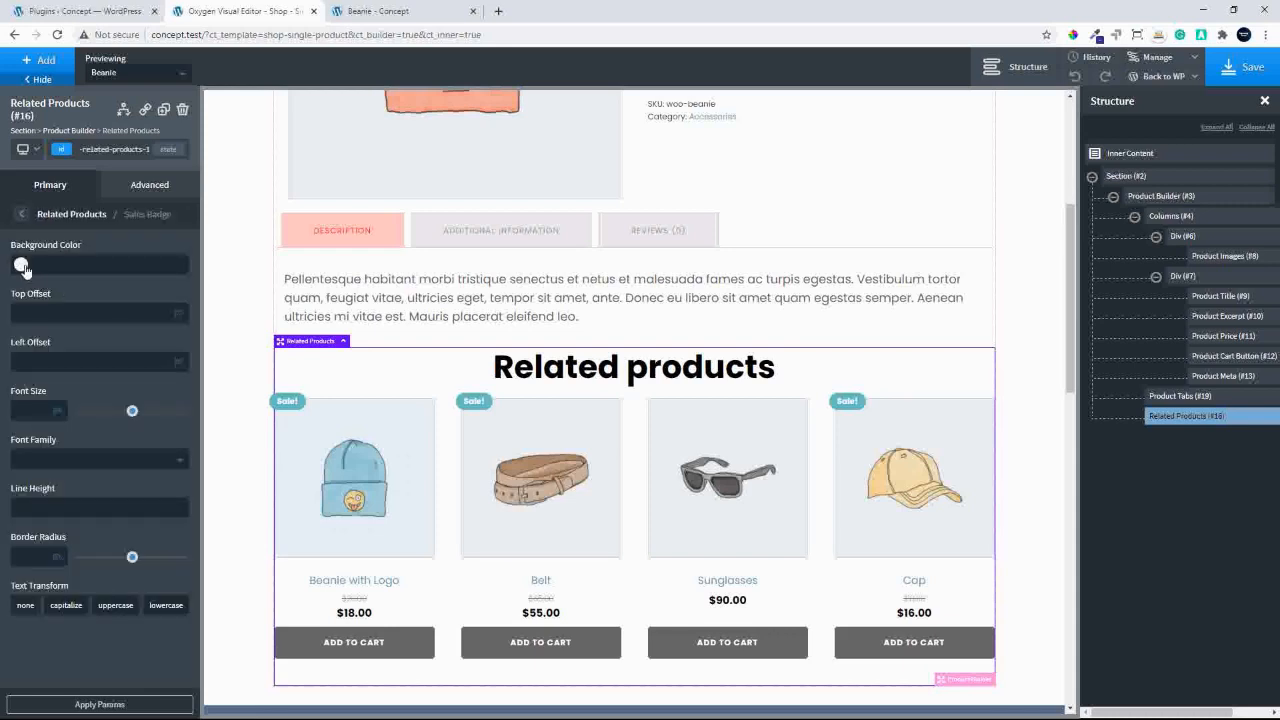
pyautogui.click(21, 266)
pyautogui.moveTo(84, 323); pyautogui.dragTo(111, 285)
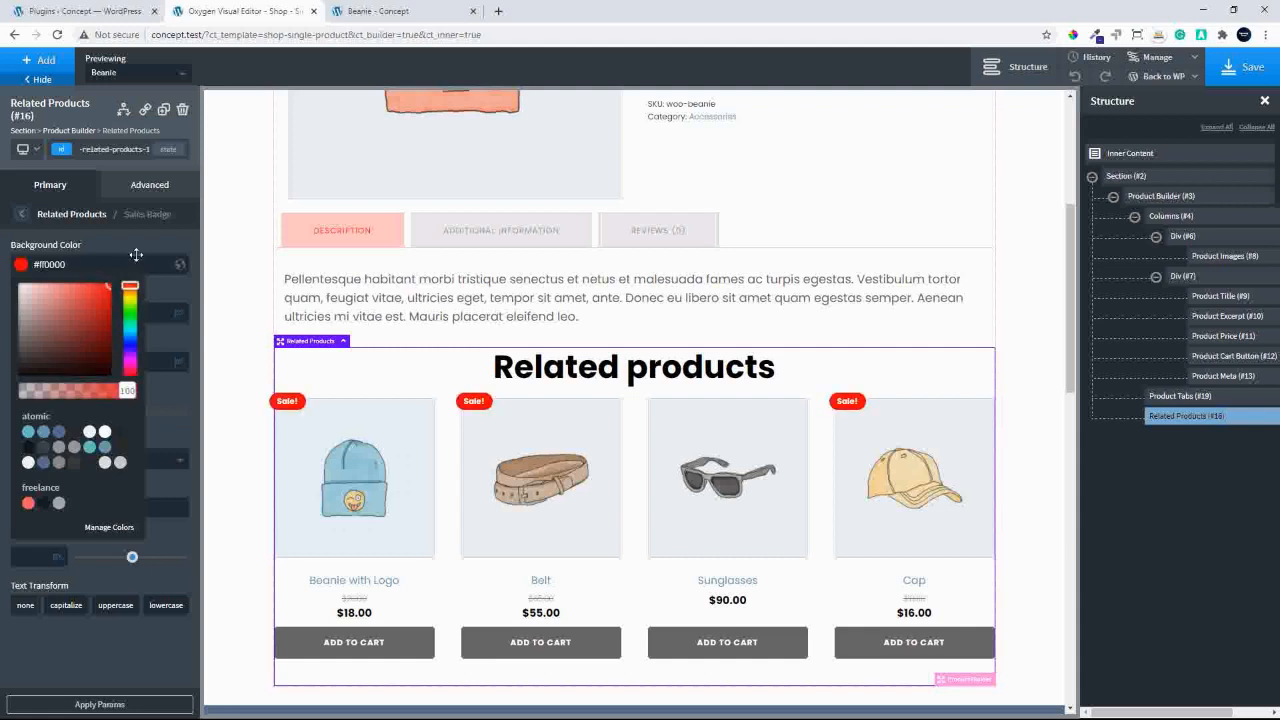
pyautogui.click(139, 247)
pyautogui.click(19, 215)
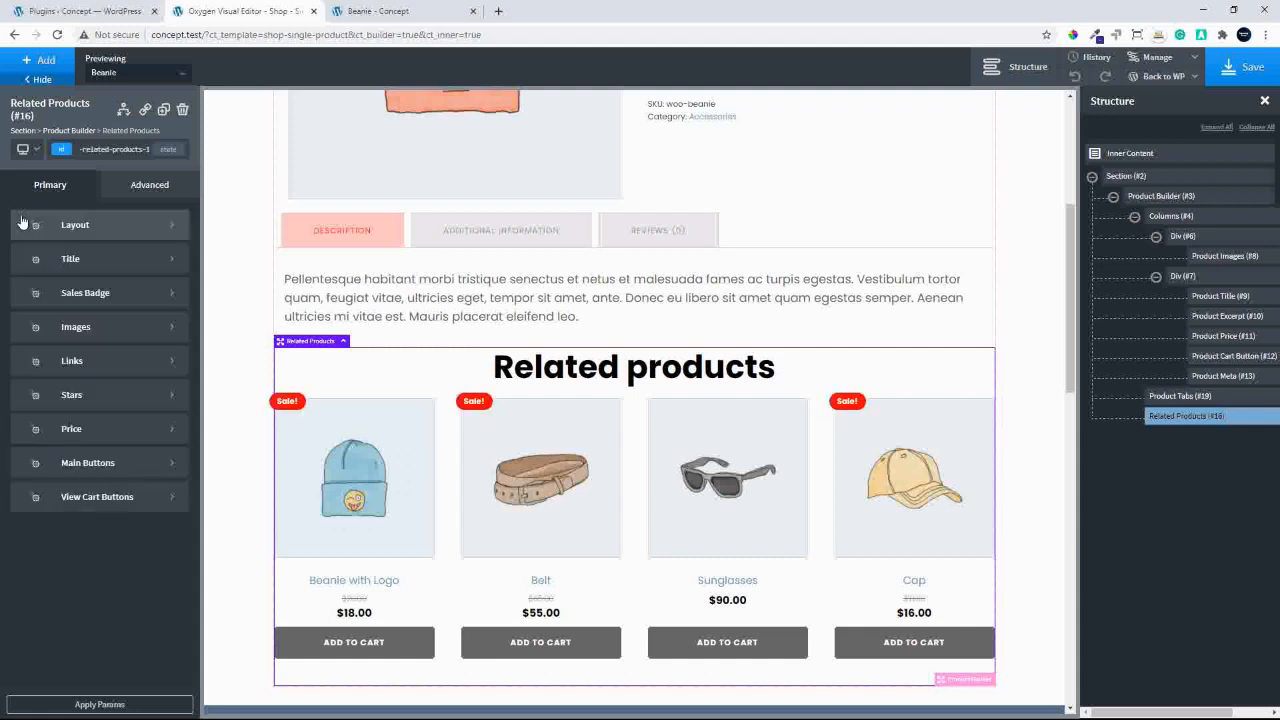
# Give the Related Products images a solid 2 px border on all sides in the atomic - Secondary color.
pyautogui.click(124, 330)
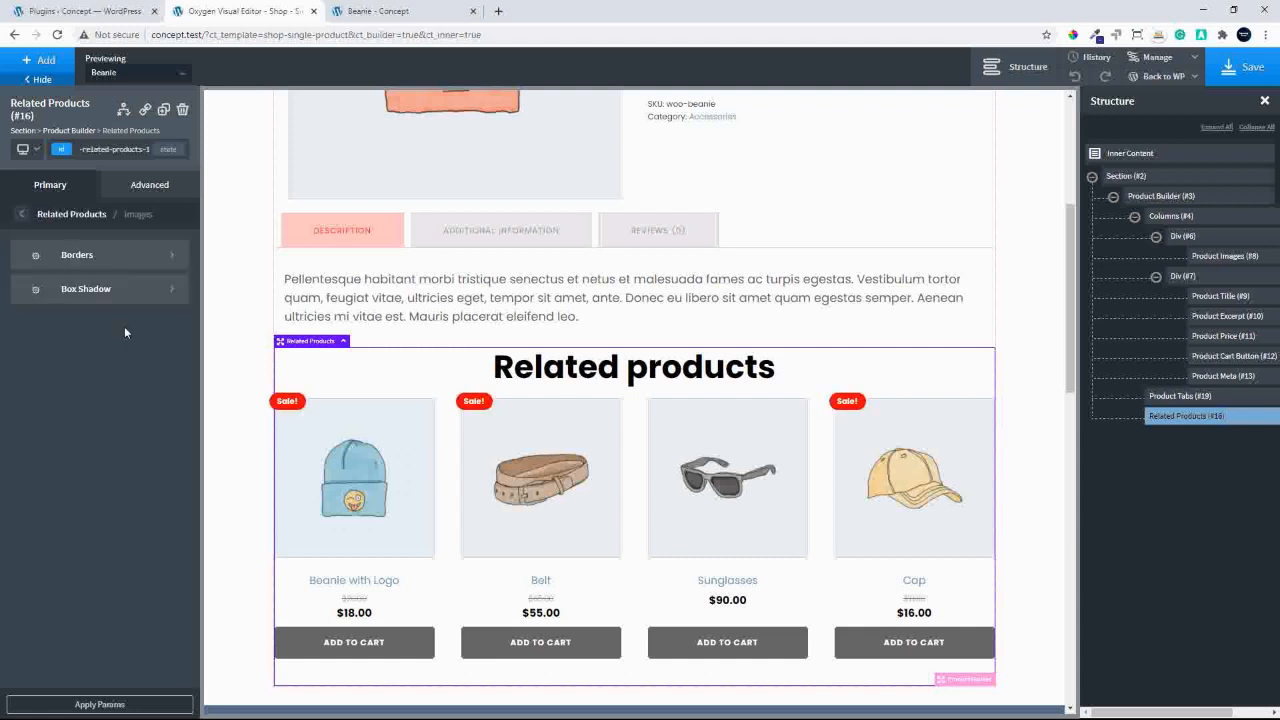
pyautogui.click(95, 256)
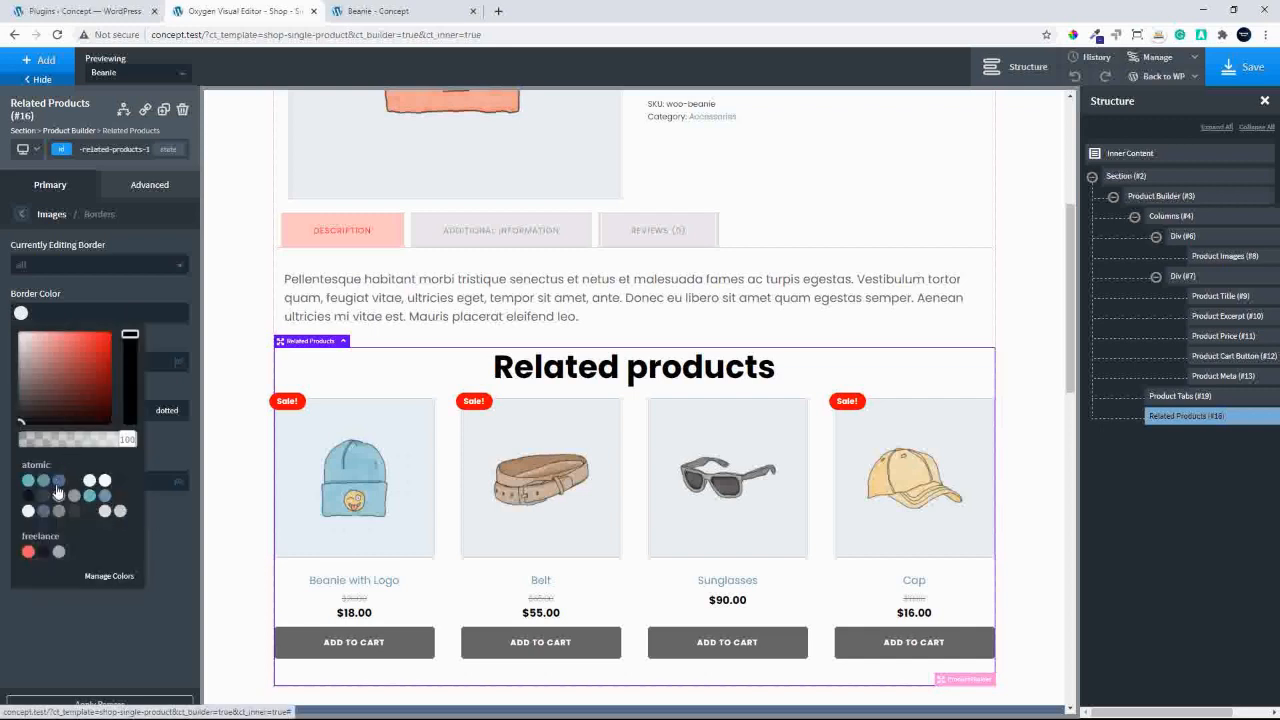
pyautogui.click(58, 483)
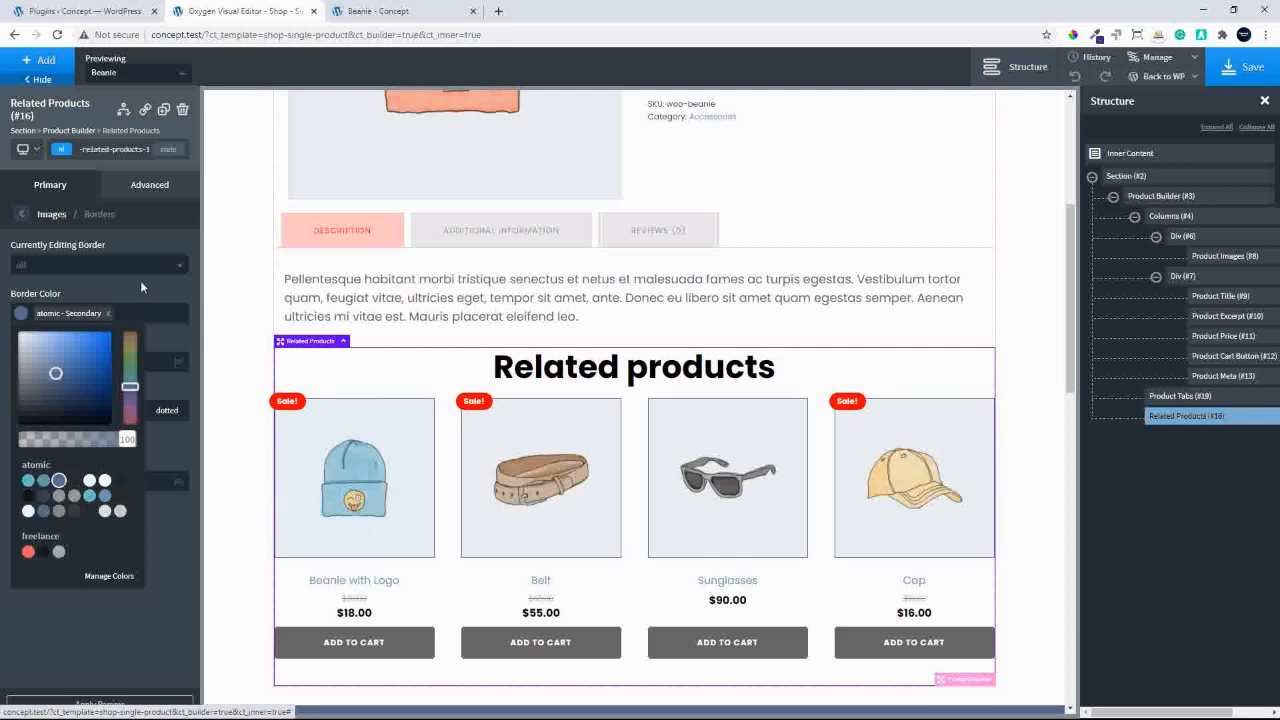
pyautogui.click(84, 365)
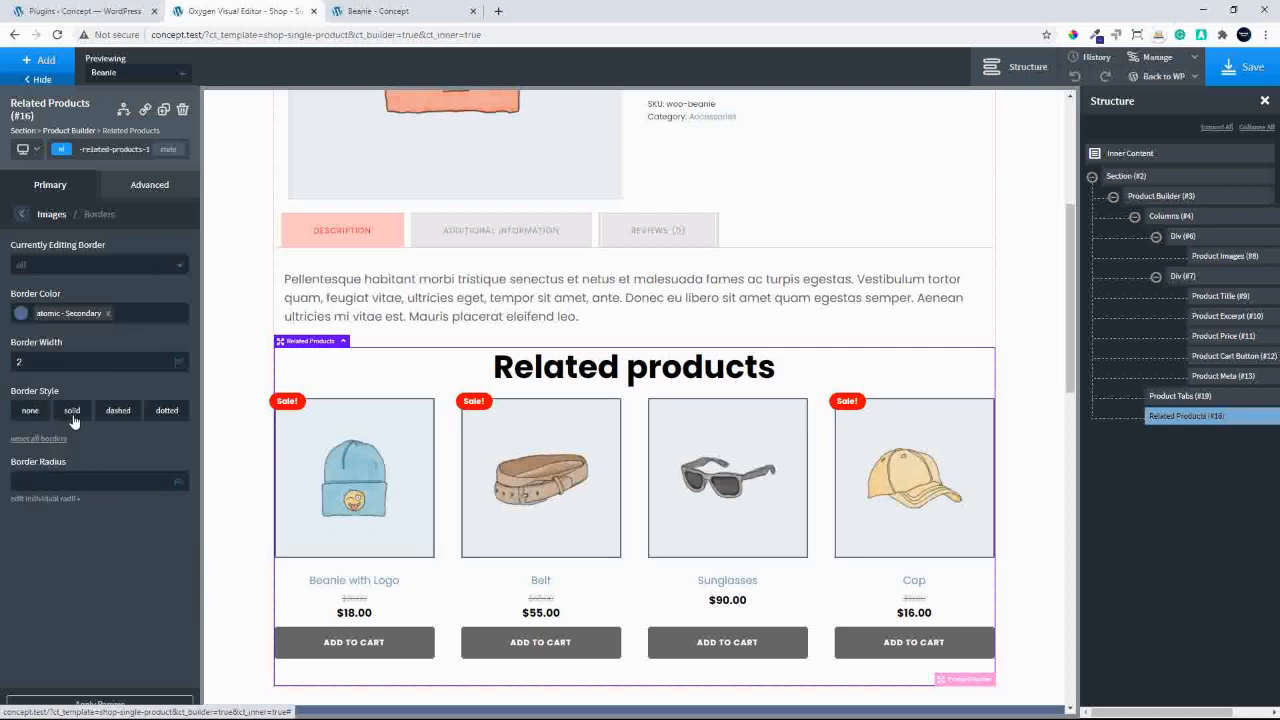
pyautogui.click(72, 411)
pyautogui.click(22, 217)
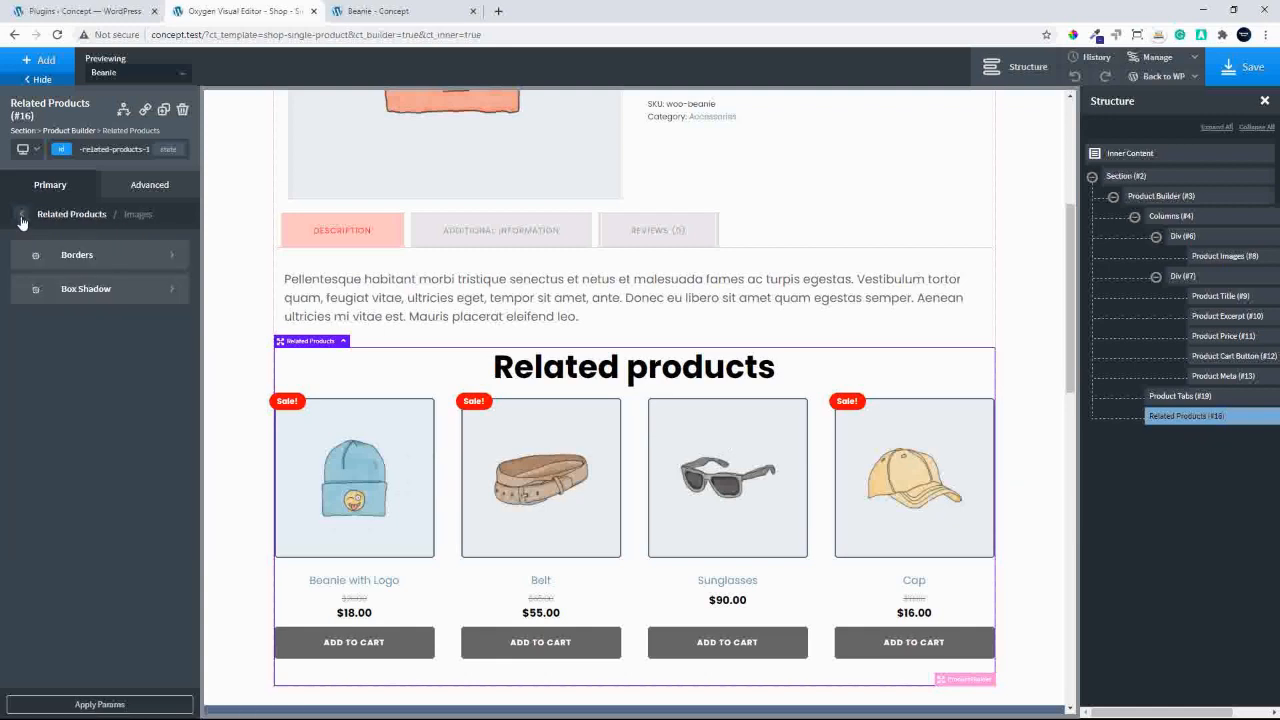
# Add a box shadow to the Related Products images with color rgba(0,0,0,0.33), horizontal offset 0, vertical offset 10 and blur 15.
pyautogui.click(74, 289)
pyautogui.click(21, 316)
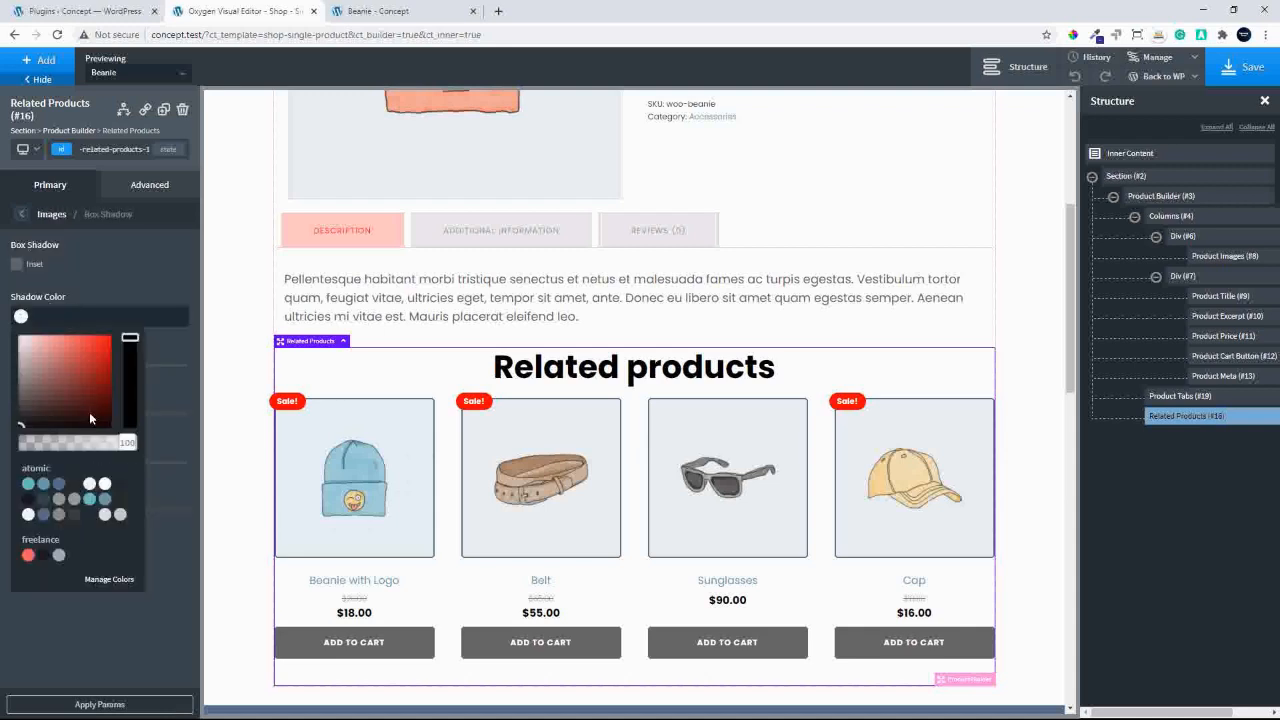
pyautogui.moveTo(126, 446); pyautogui.dragTo(66, 421)
pyautogui.click(112, 238)
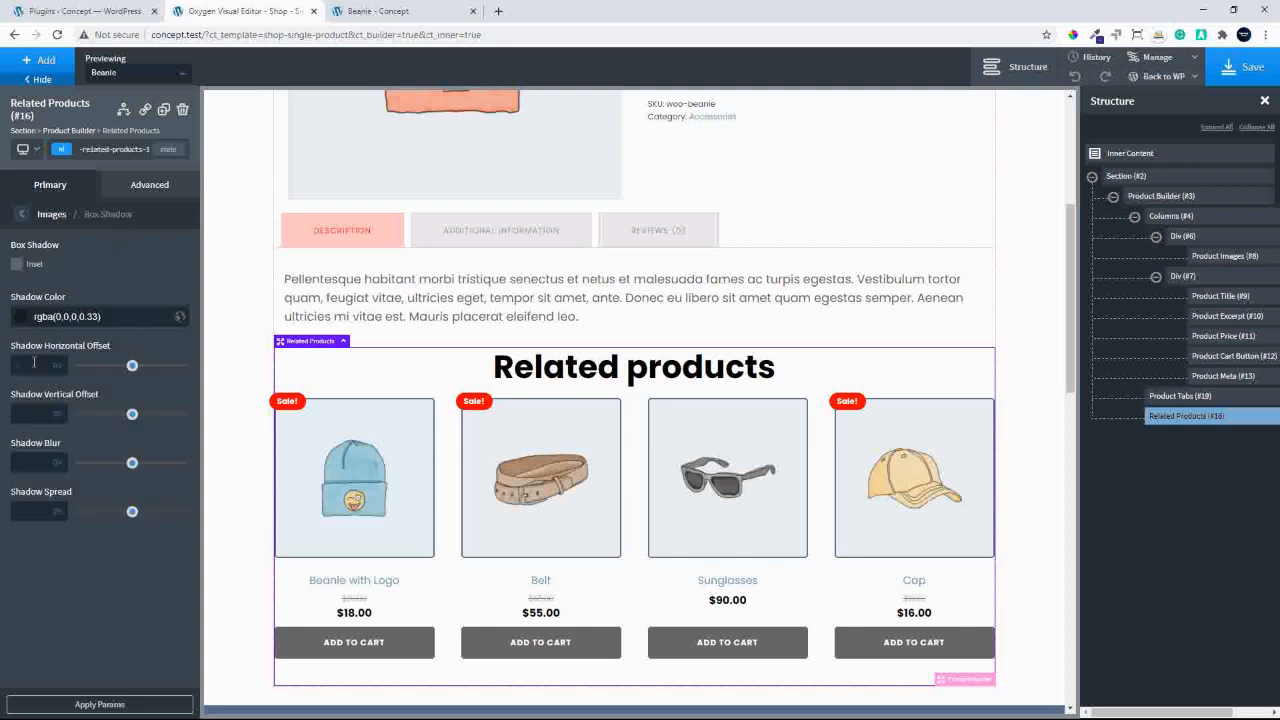
pyautogui.write('0')
pyautogui.click(33, 413)
pyautogui.write('10')
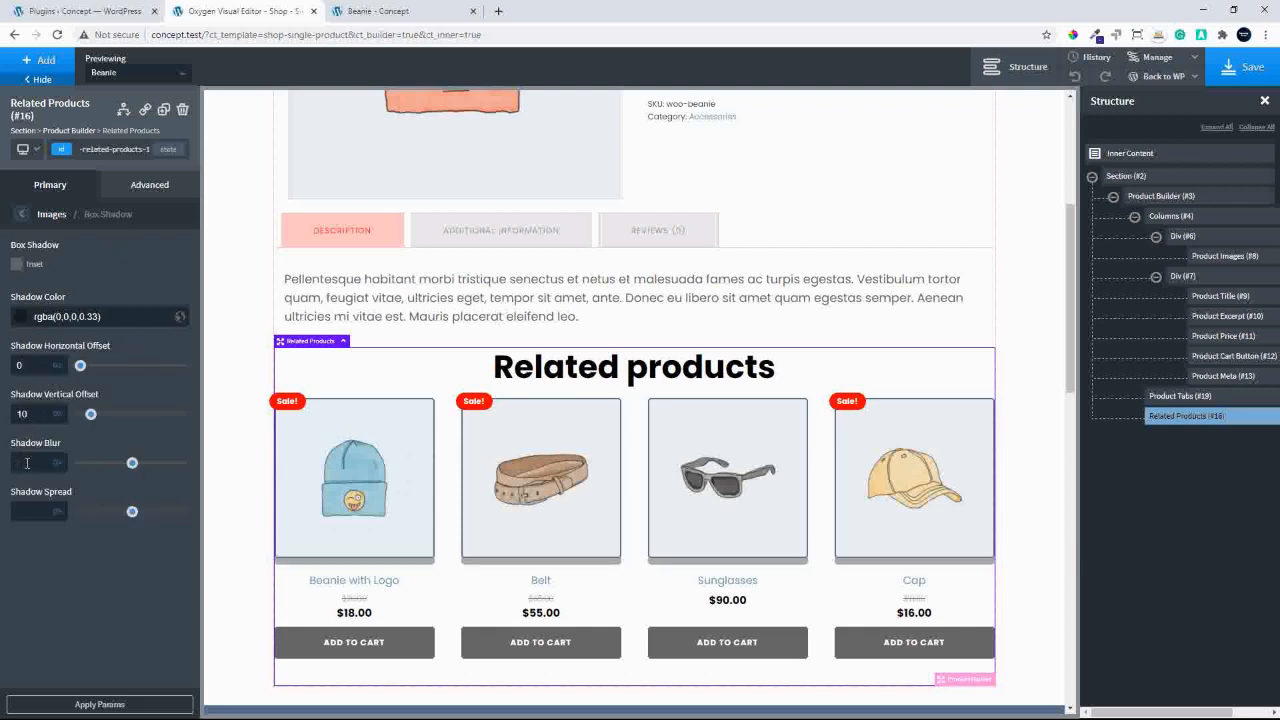
pyautogui.click(27, 463)
pyautogui.write('15')
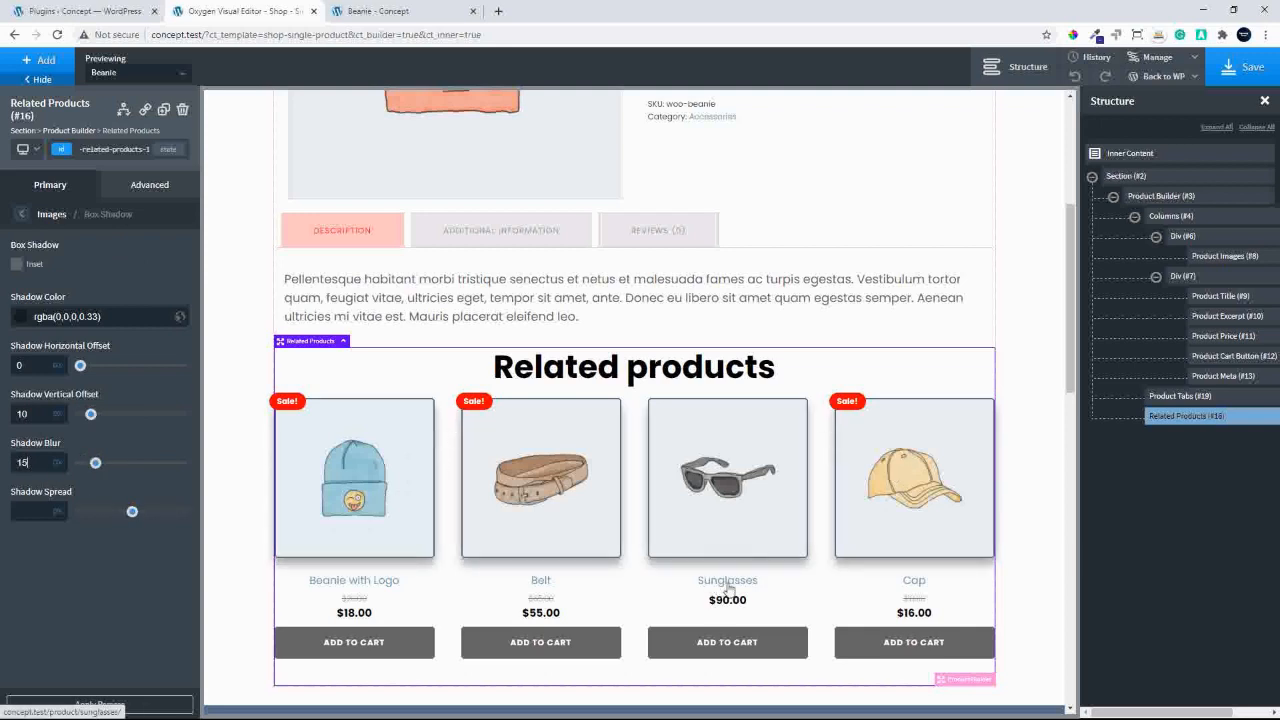
pyautogui.click(19, 216)
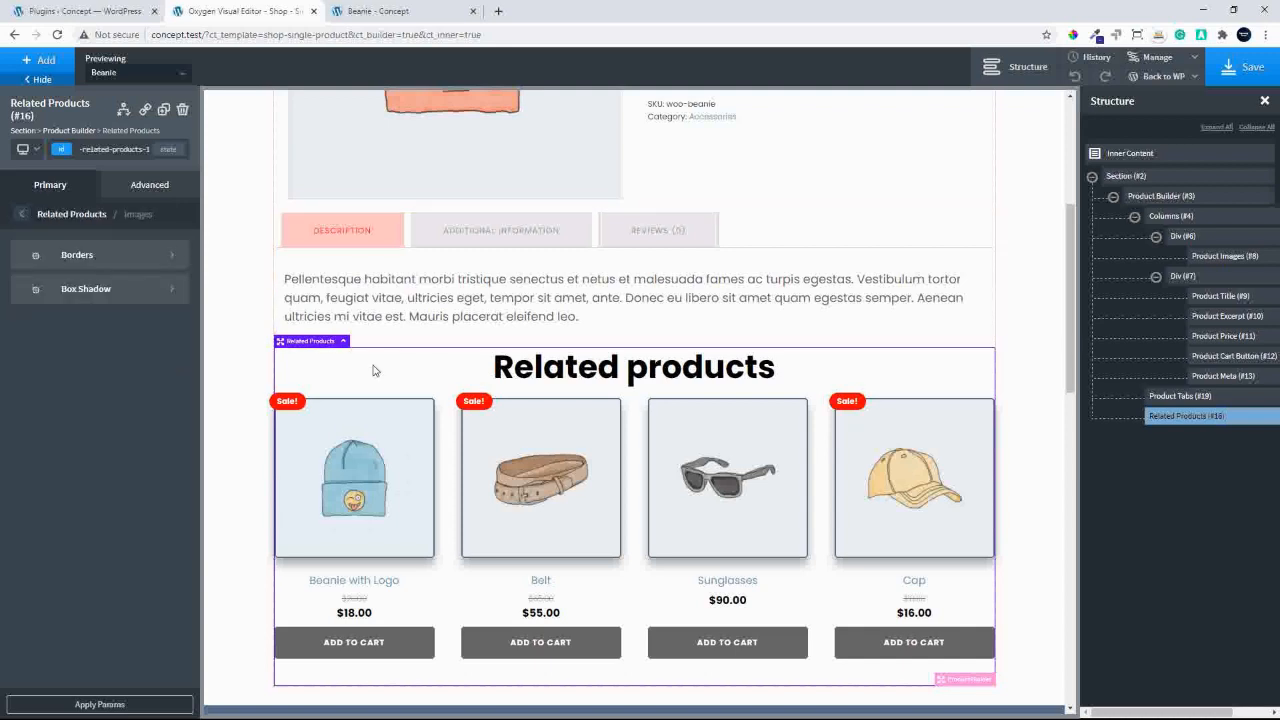
# Set the font size of the Related Products links to 20.
pyautogui.click(22, 214)
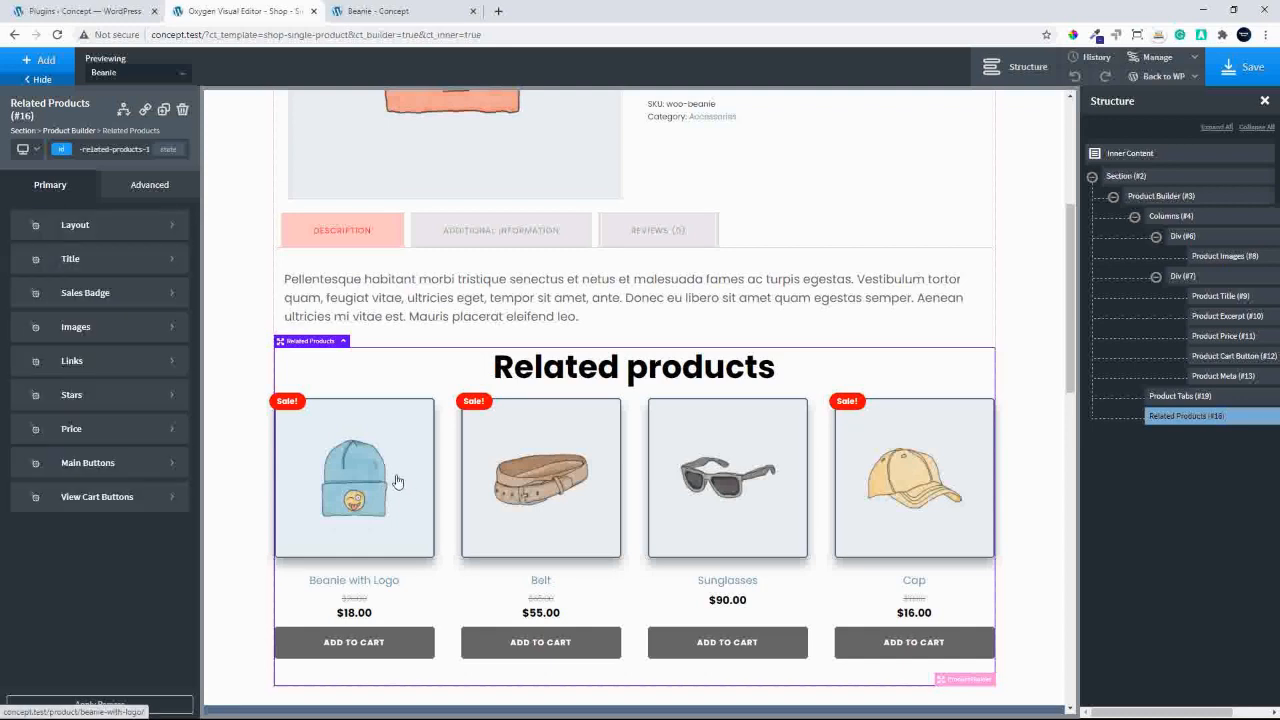
pyautogui.click(92, 362)
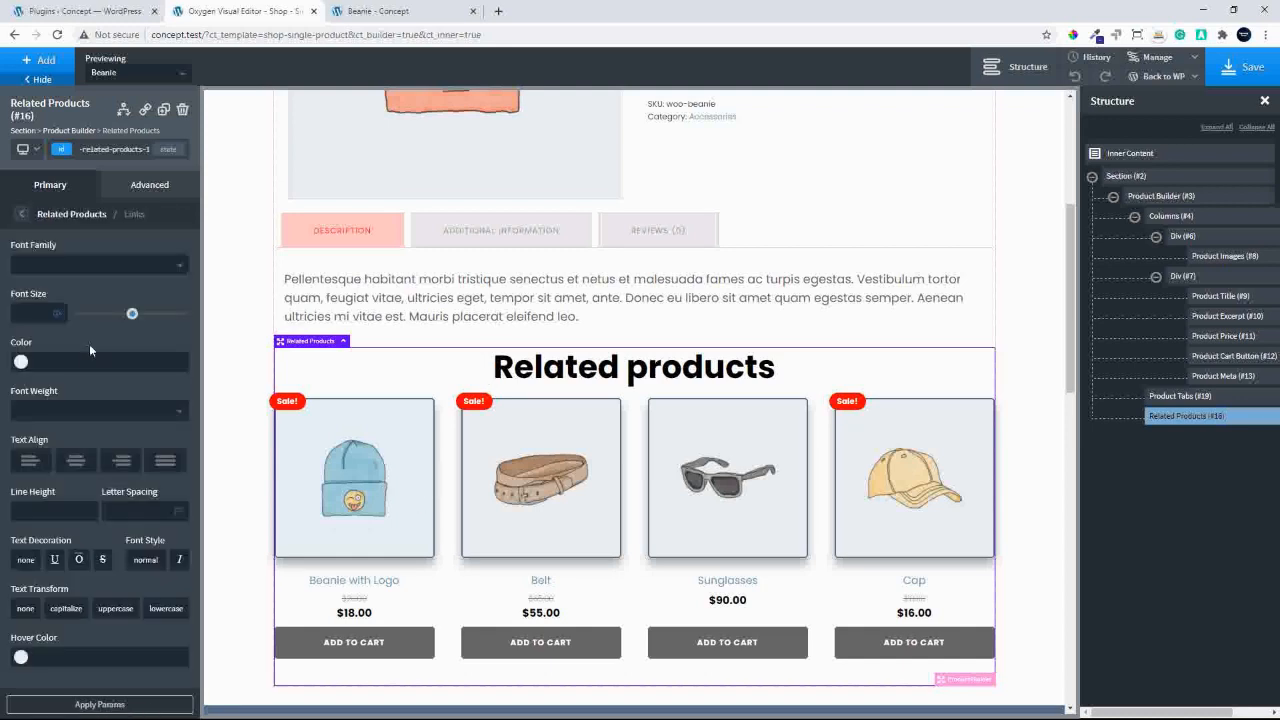
pyautogui.click(25, 316)
pyautogui.write('30')
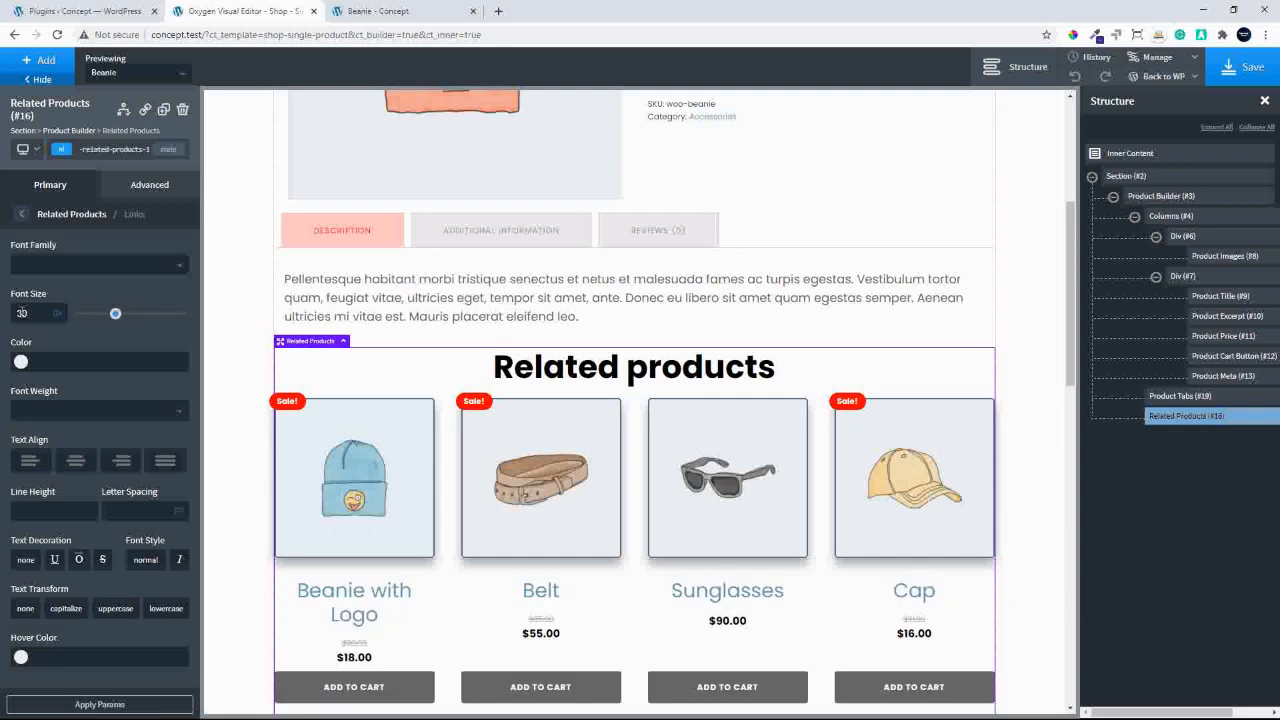
pyautogui.doubleClick(22, 313)
pyautogui.write('20')
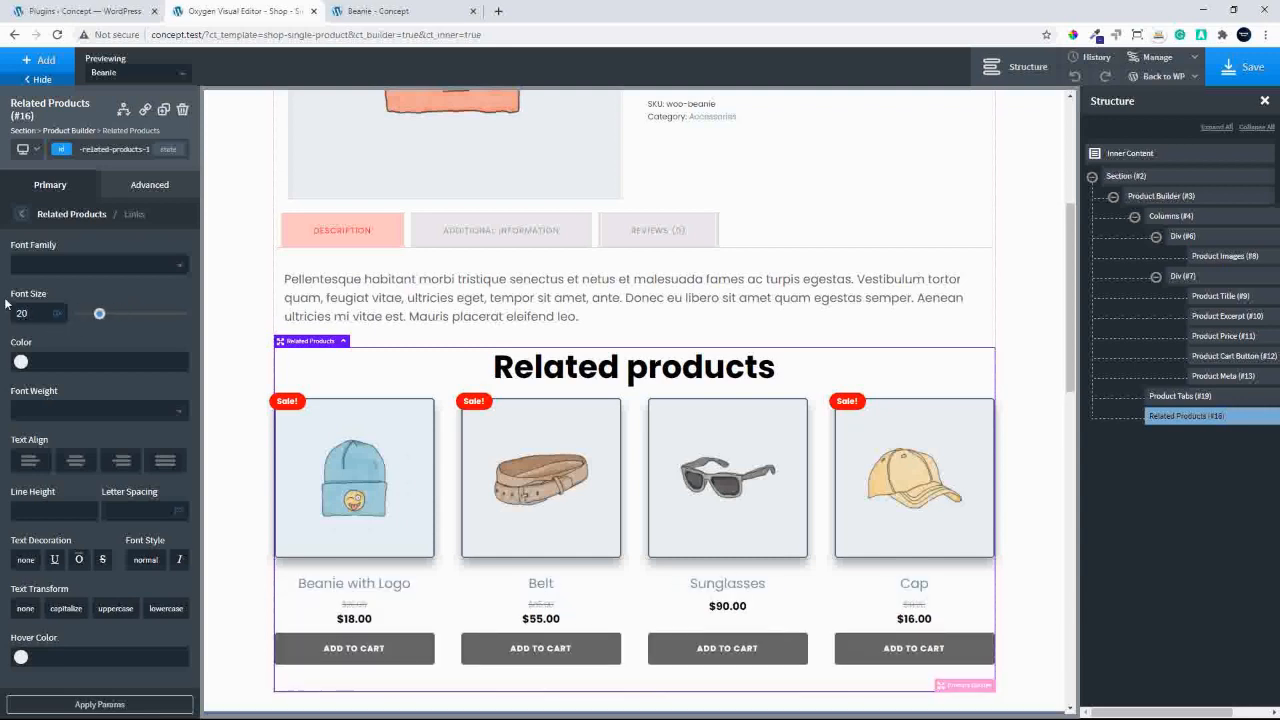
pyautogui.click(22, 212)
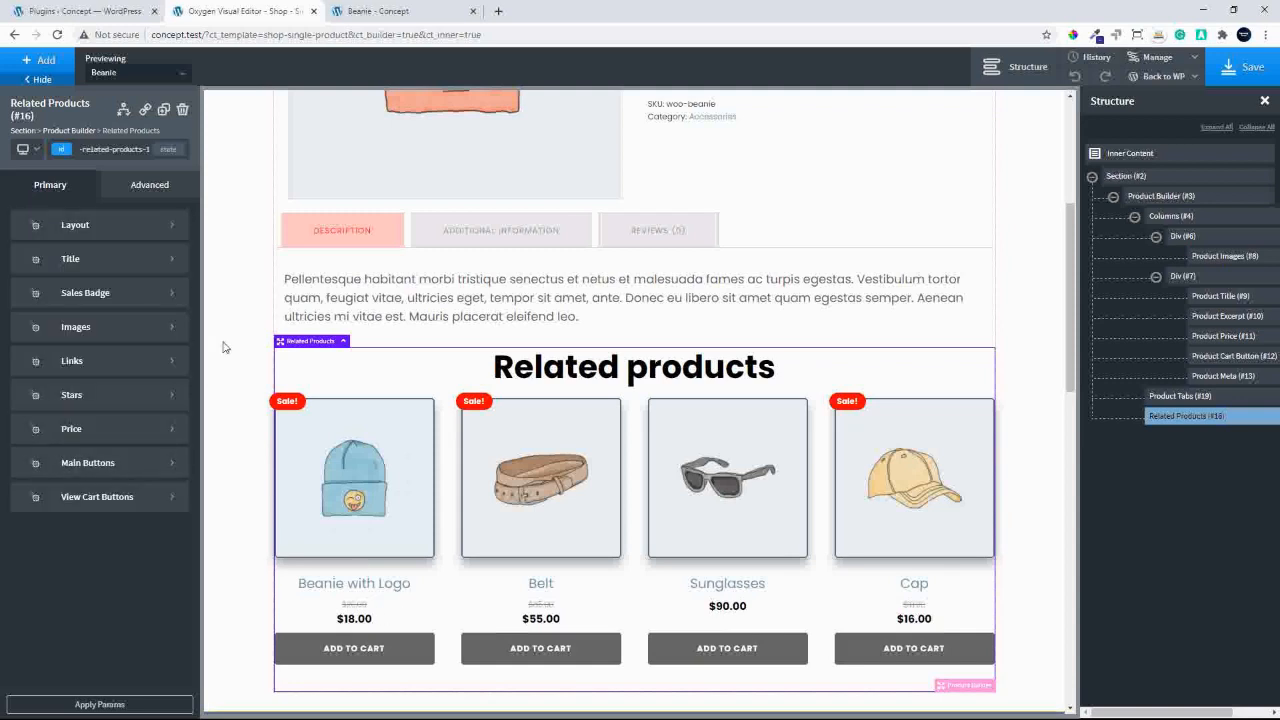
# Style the Related Products current price with color #ff0000, font weight 500 and font size 20.
pyautogui.click(122, 428)
pyautogui.click(104, 258)
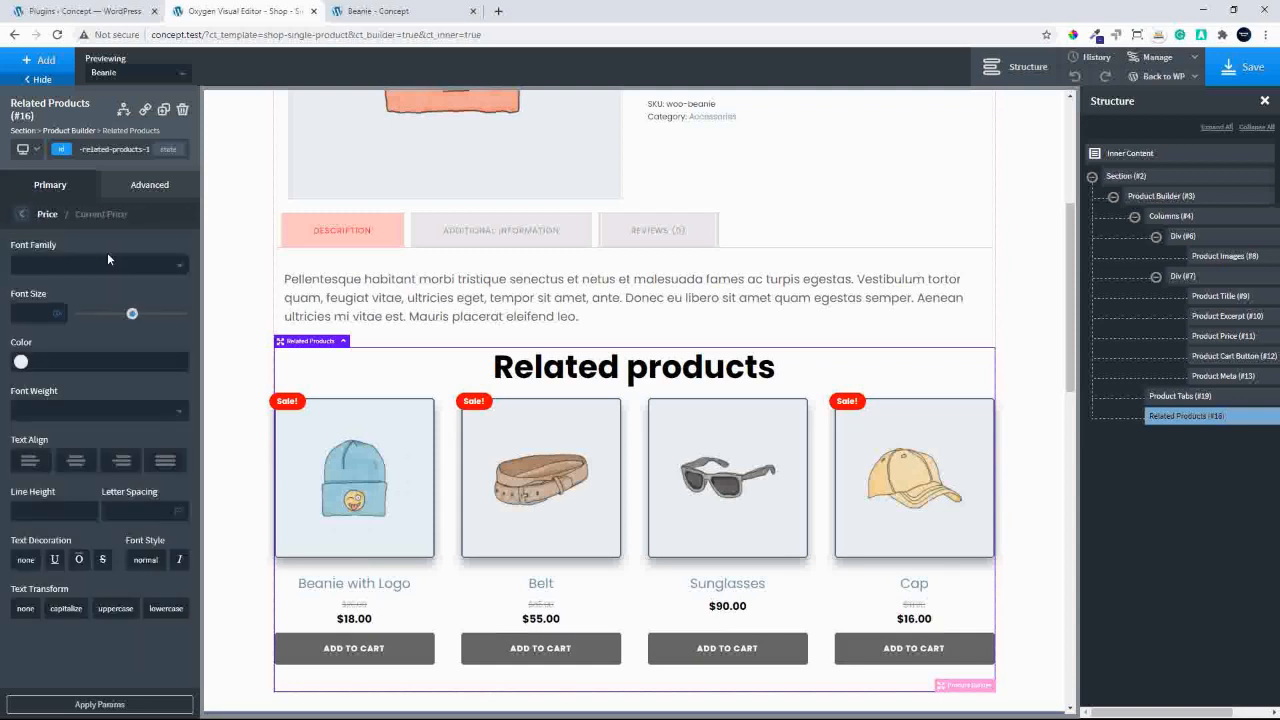
pyautogui.click(21, 364)
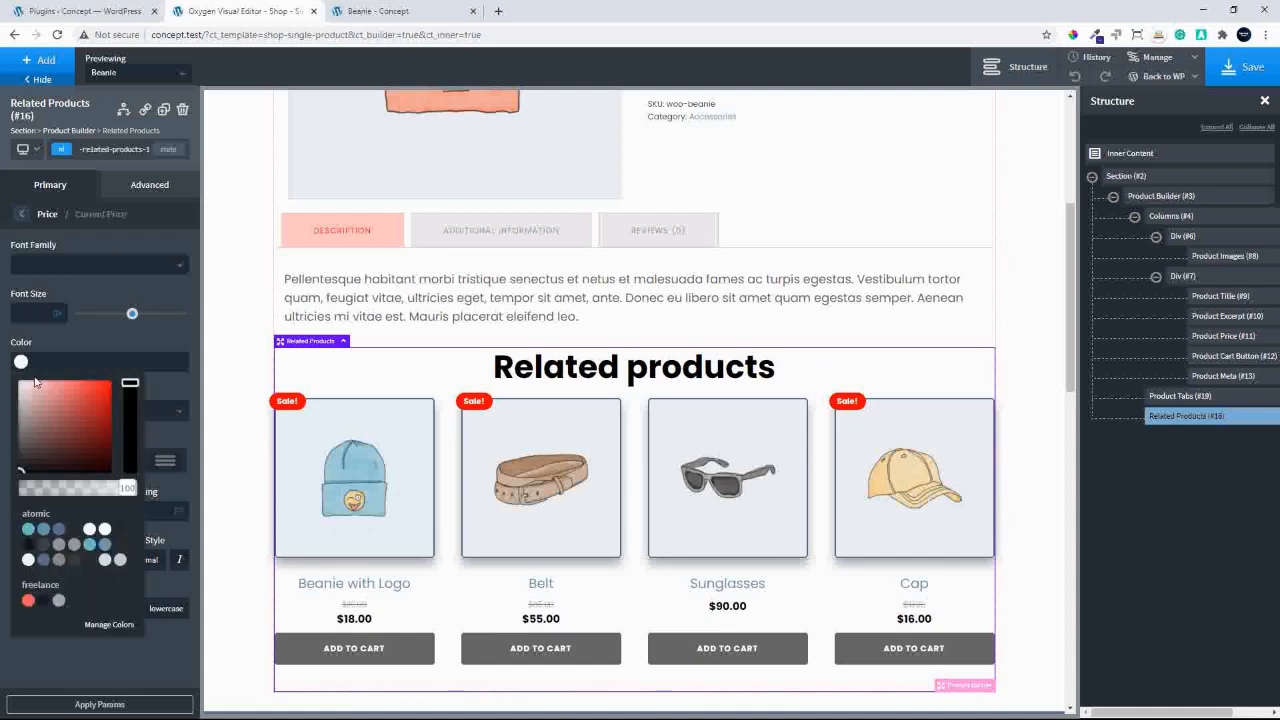
pyautogui.moveTo(80, 416); pyautogui.dragTo(124, 375)
pyautogui.click(150, 327)
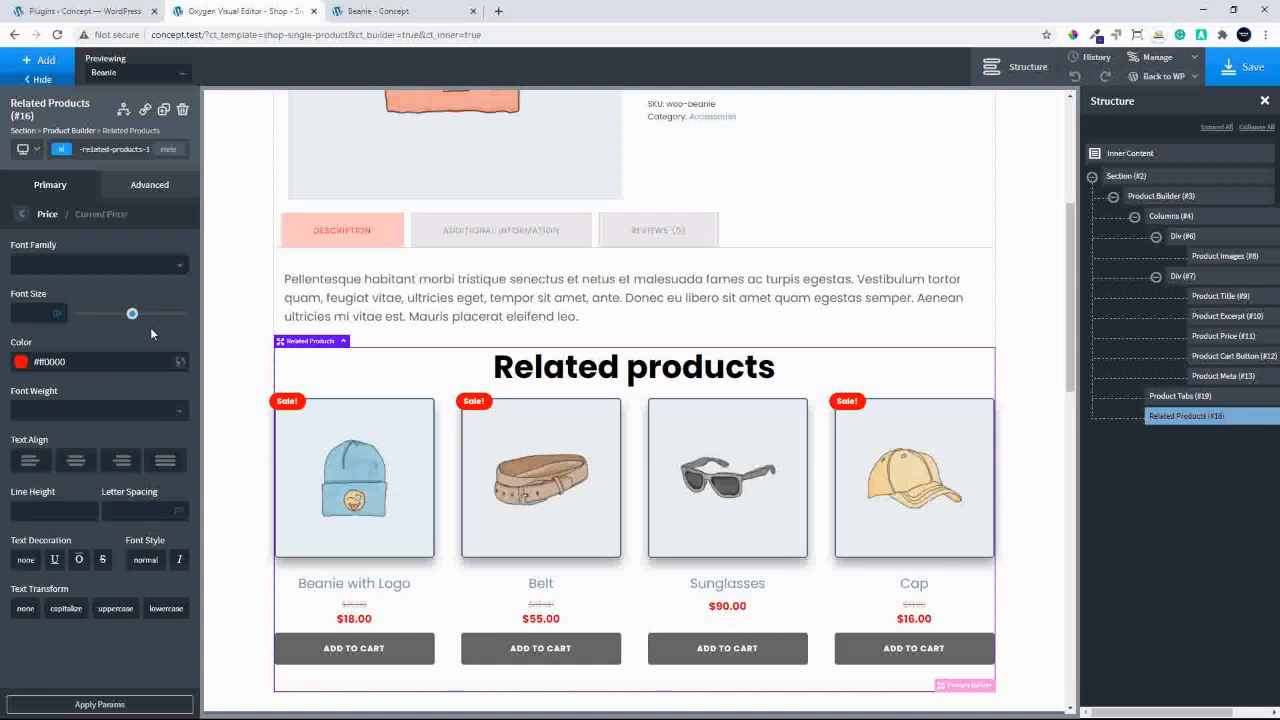
pyautogui.click(31, 413)
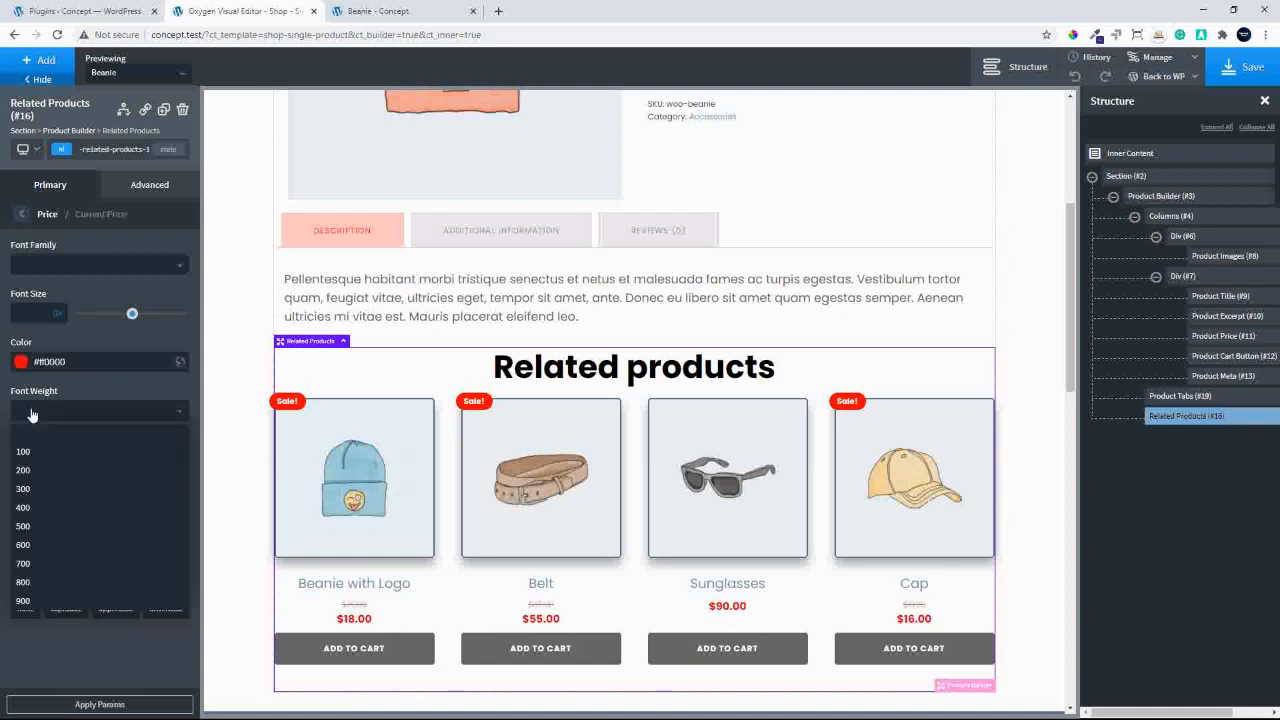
pyautogui.click(33, 526)
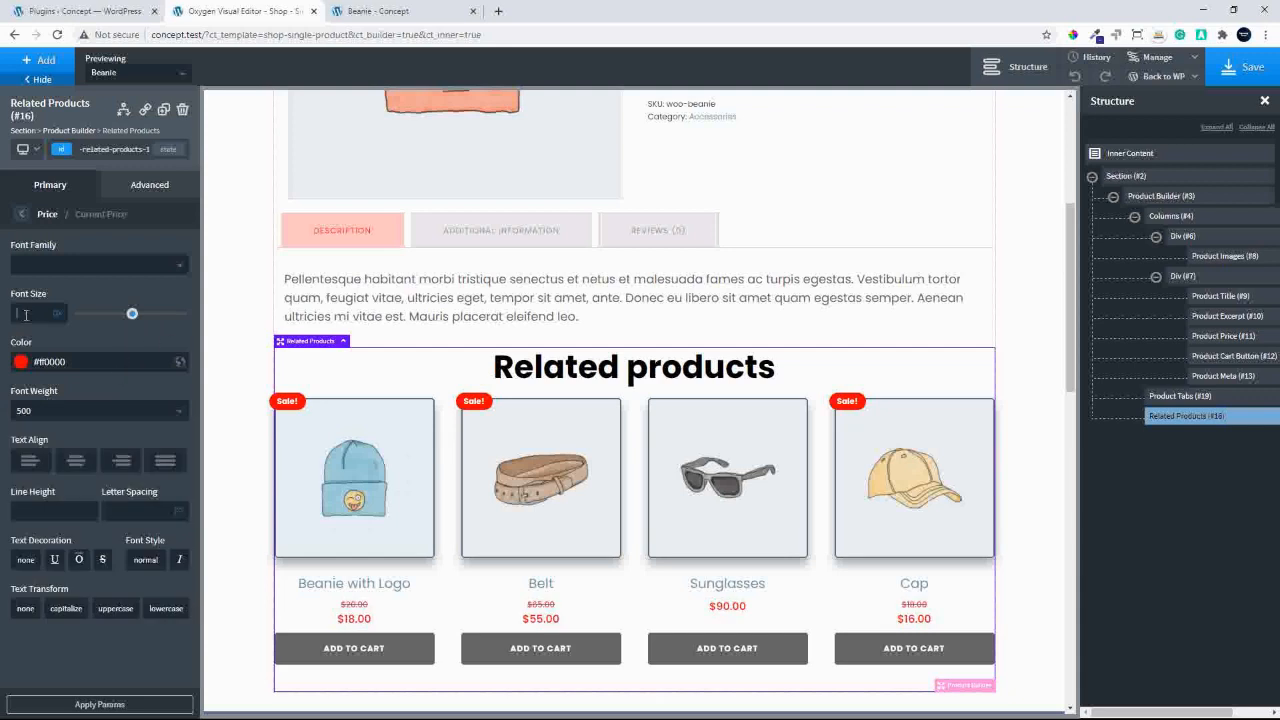
pyautogui.write('20')
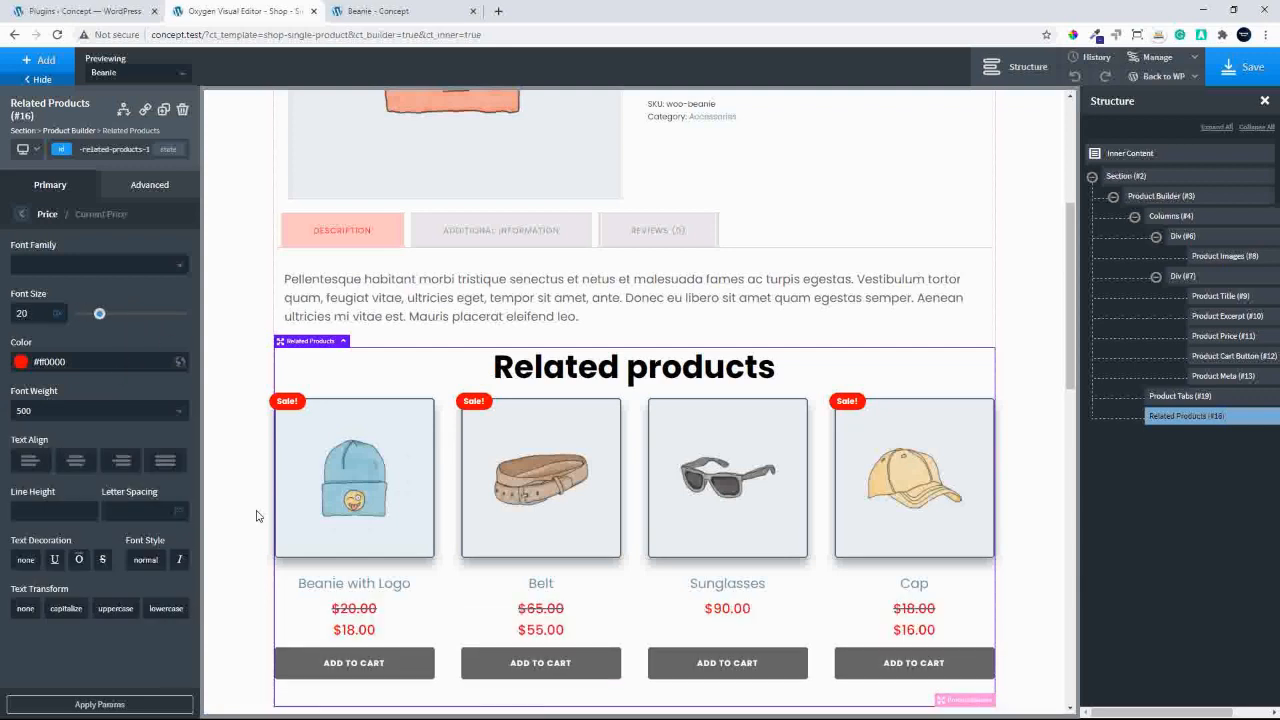
pyautogui.click(21, 213)
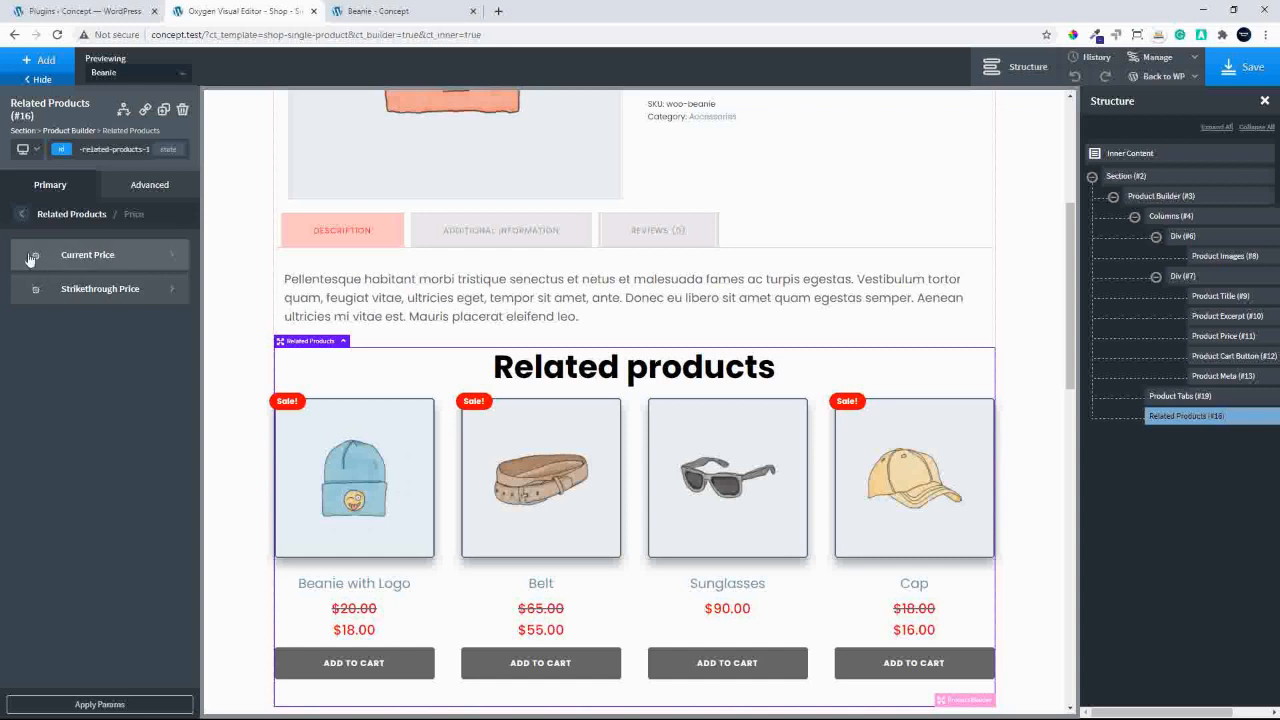
# Set the color of the Related Products strikethrough price to #000000.
pyautogui.click(93, 290)
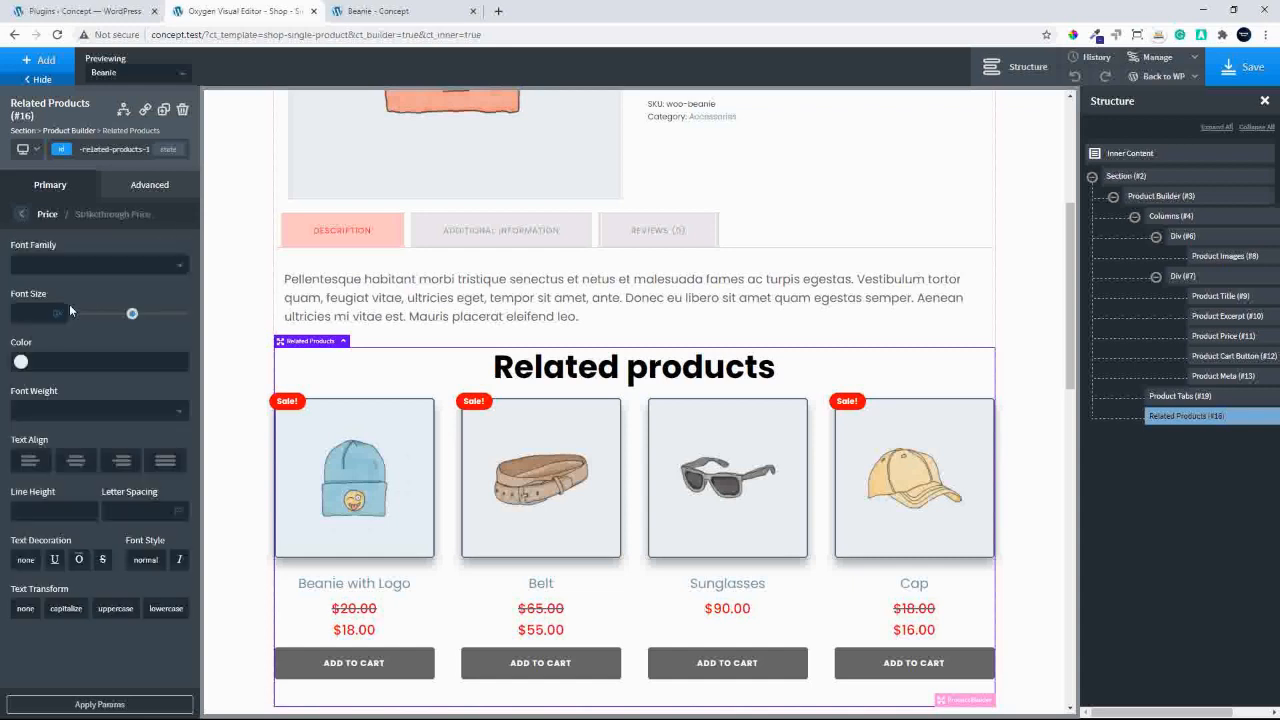
pyautogui.click(21, 362)
pyautogui.moveTo(34, 461); pyautogui.dragTo(19, 472)
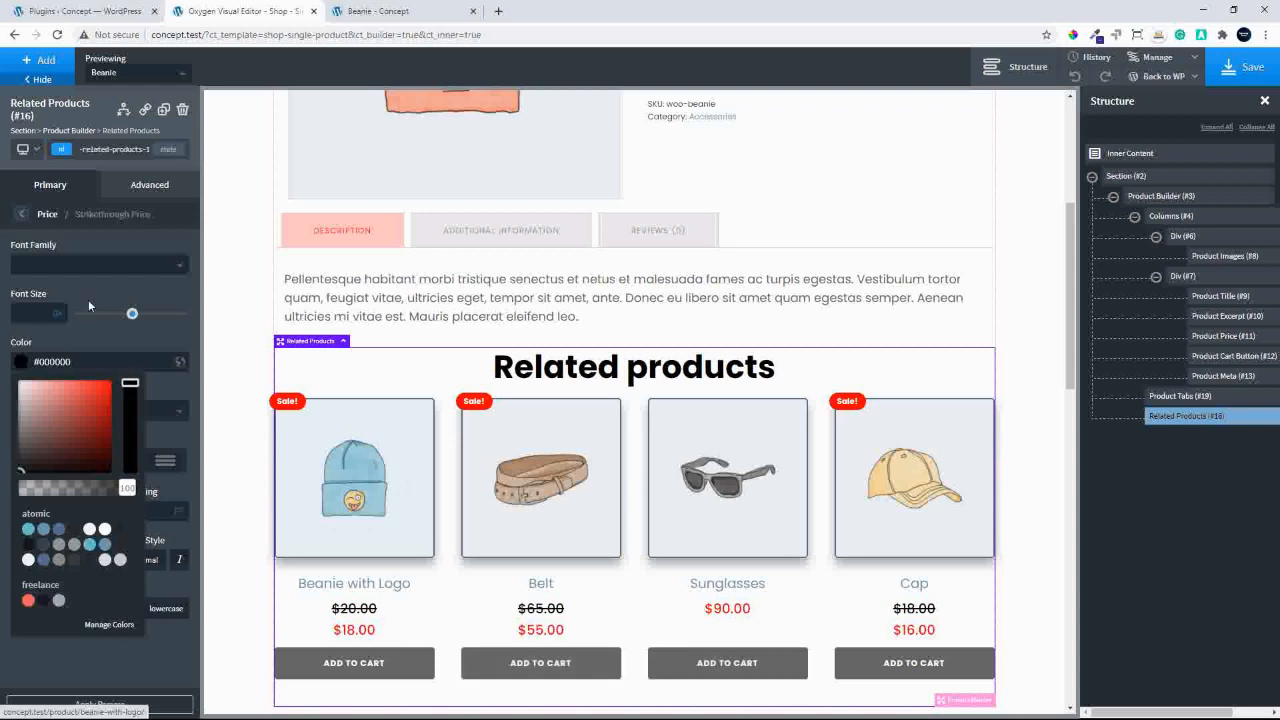
pyautogui.click(21, 214)
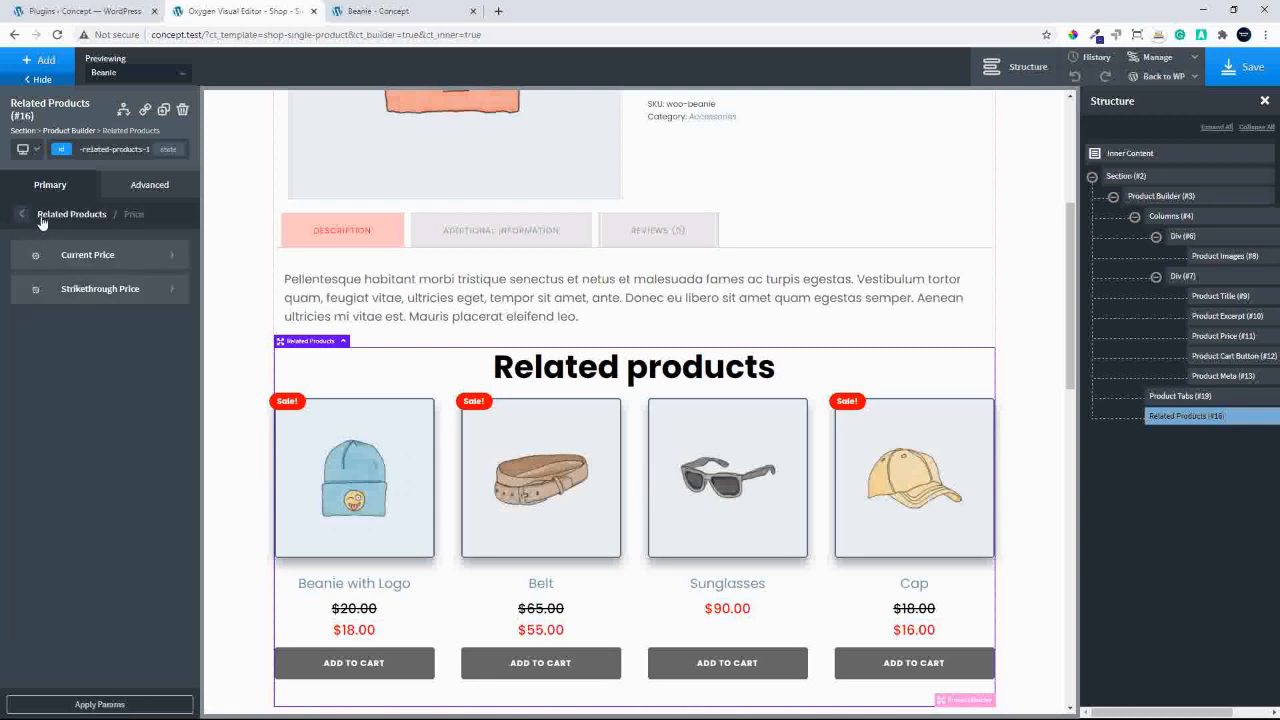
pyautogui.click(21, 214)
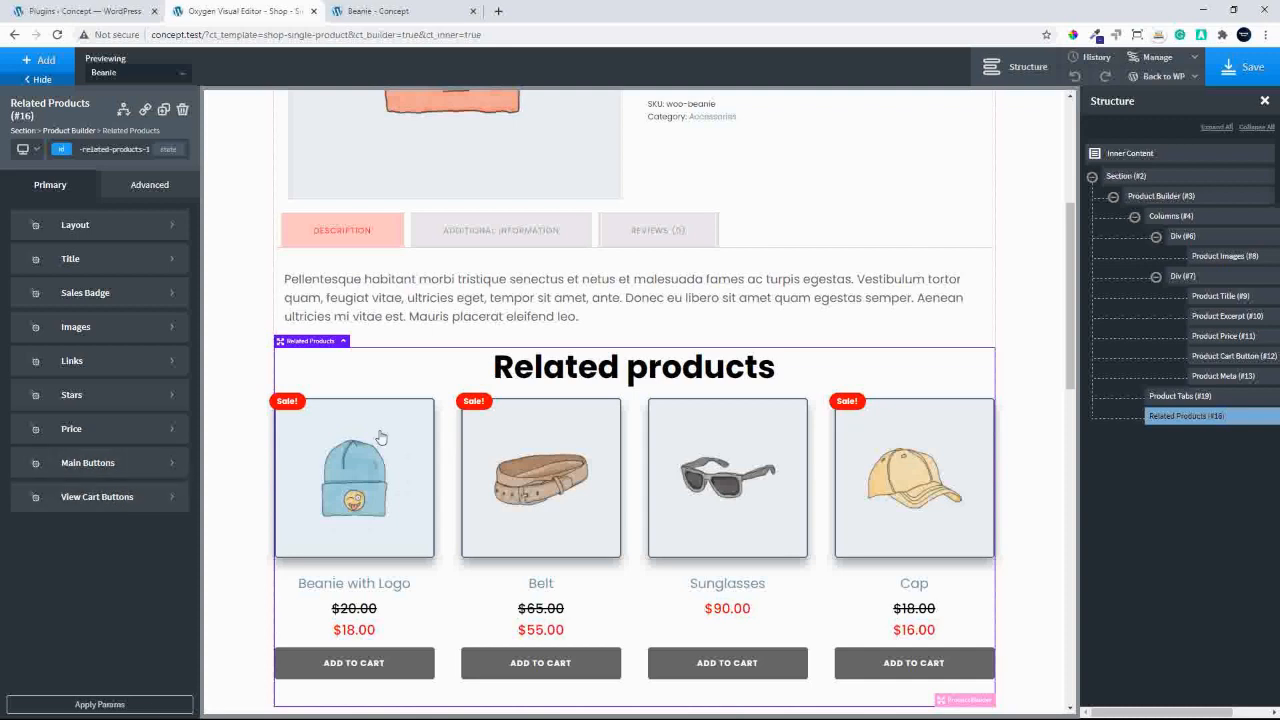
# Set the background color of the Related Products View Cart buttons to #ff0000.
pyautogui.click(104, 494)
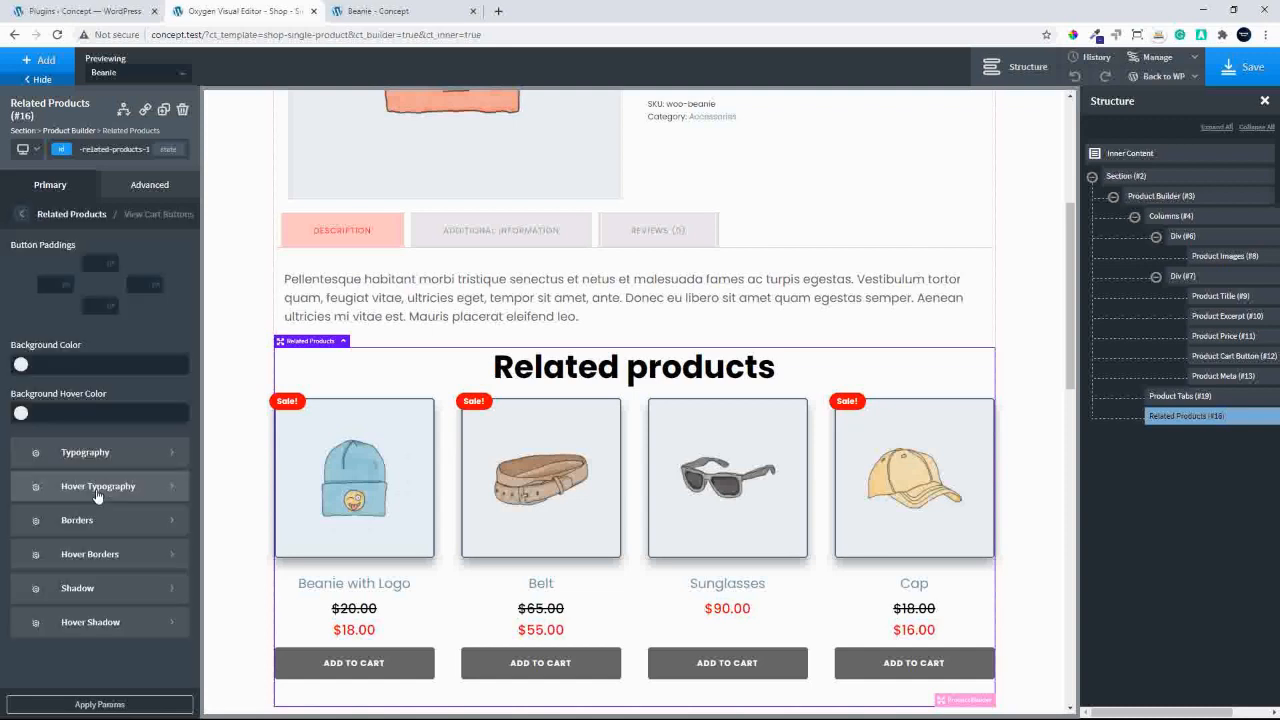
pyautogui.click(24, 370)
pyautogui.moveTo(98, 404)
pyautogui.mouseDown()
pyautogui.moveTo(126, 400)
pyautogui.moveTo(129, 414)
pyautogui.moveTo(183, 343)
pyautogui.mouseUp()
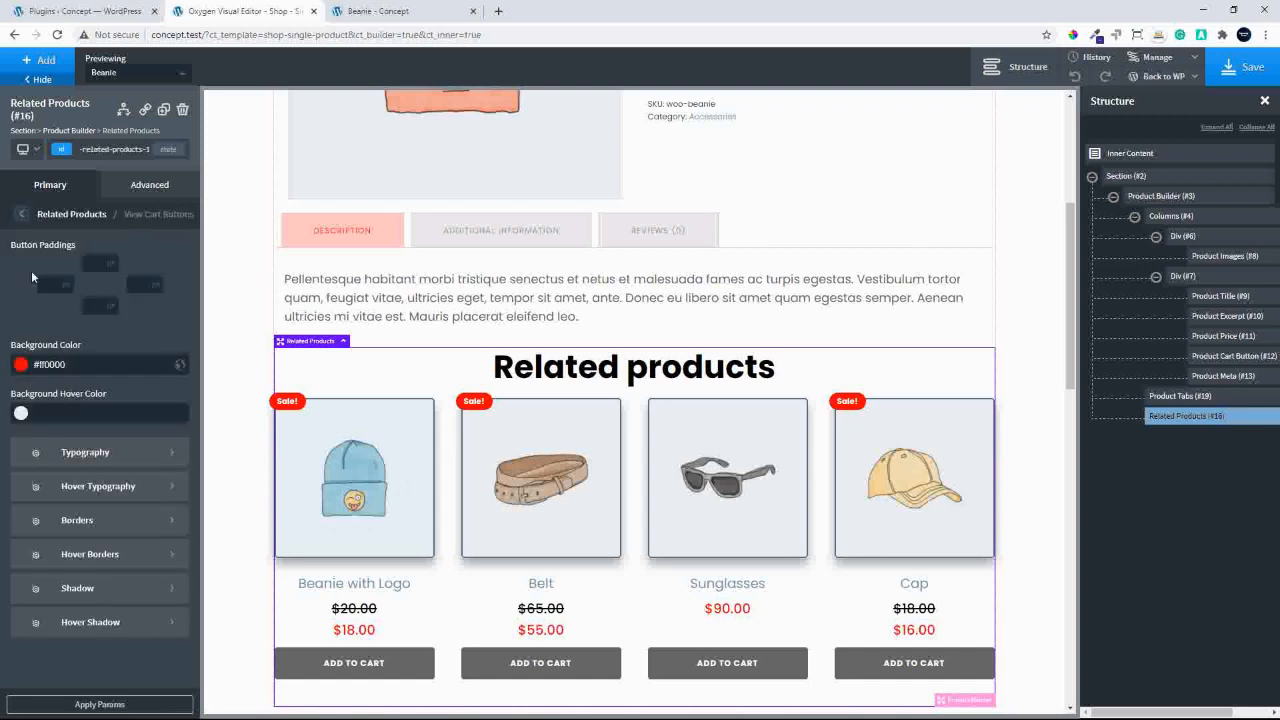
pyautogui.click(23, 214)
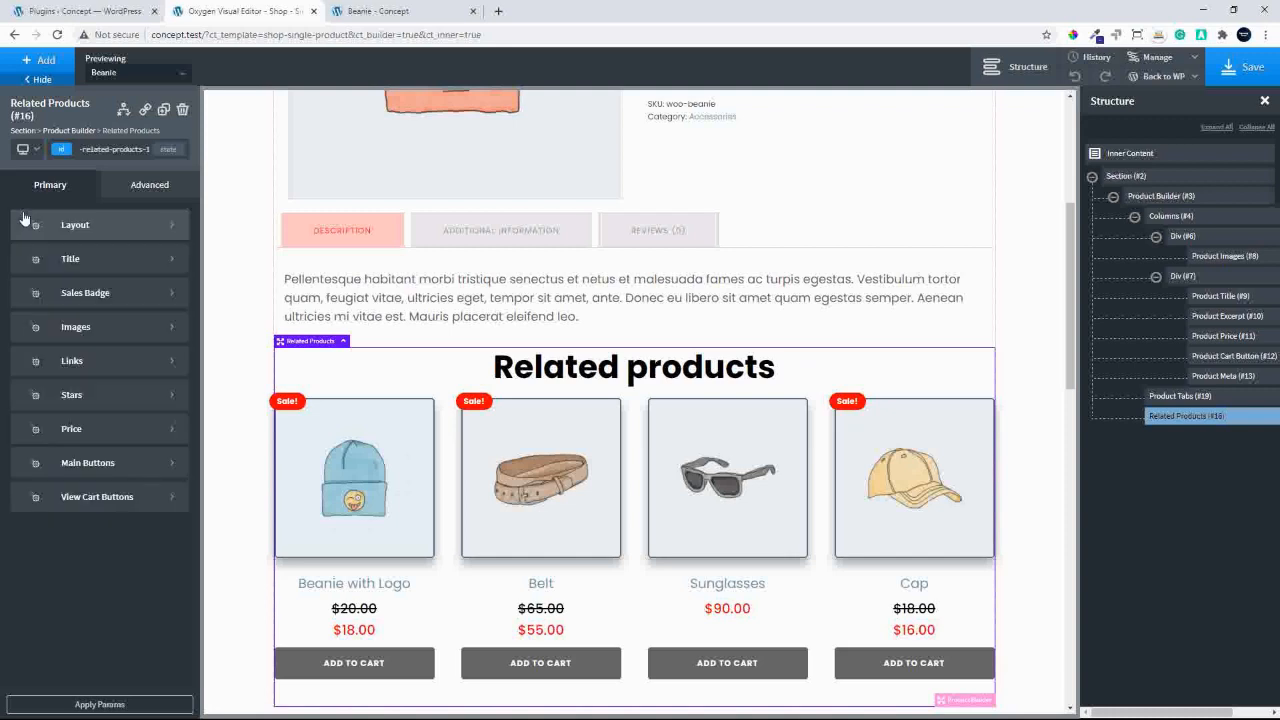
# Set the background color of the Related Products main buttons to #e20000.
pyautogui.click(90, 463)
pyautogui.click(21, 364)
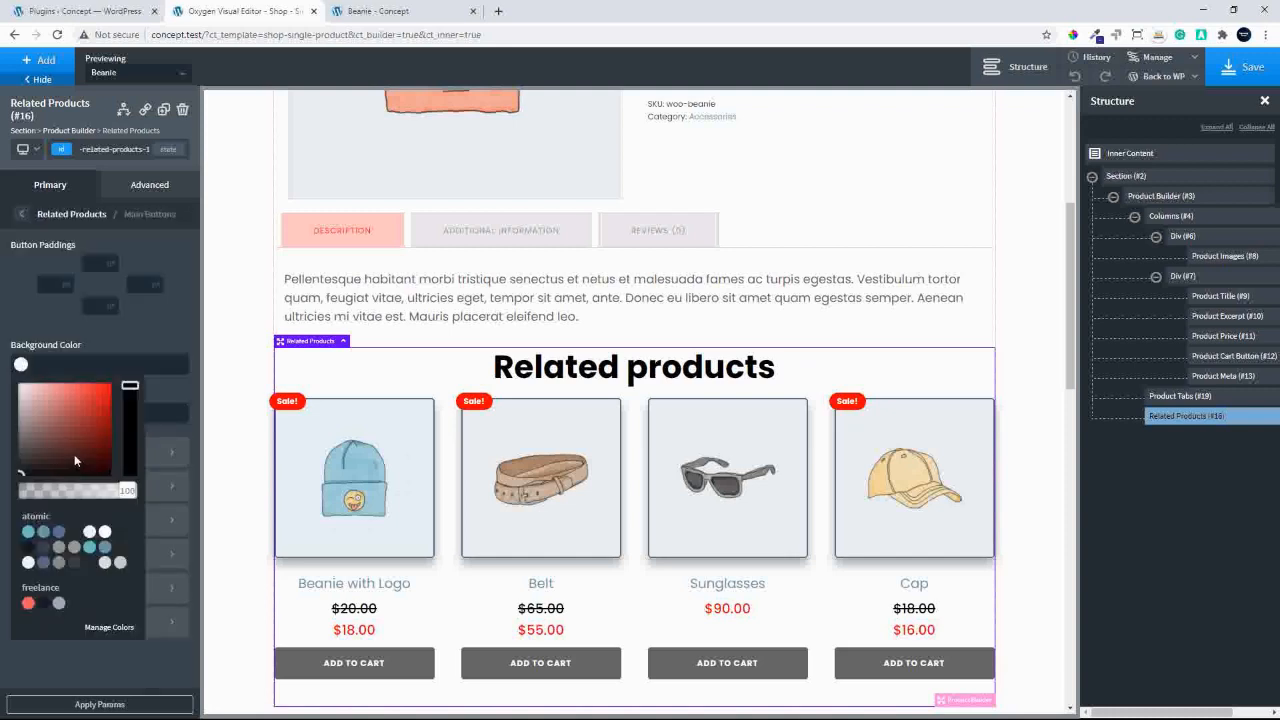
pyautogui.moveTo(89, 421)
pyautogui.mouseDown()
pyautogui.moveTo(144, 421)
pyautogui.moveTo(172, 392)
pyautogui.mouseUp()
pyautogui.click(172, 392)
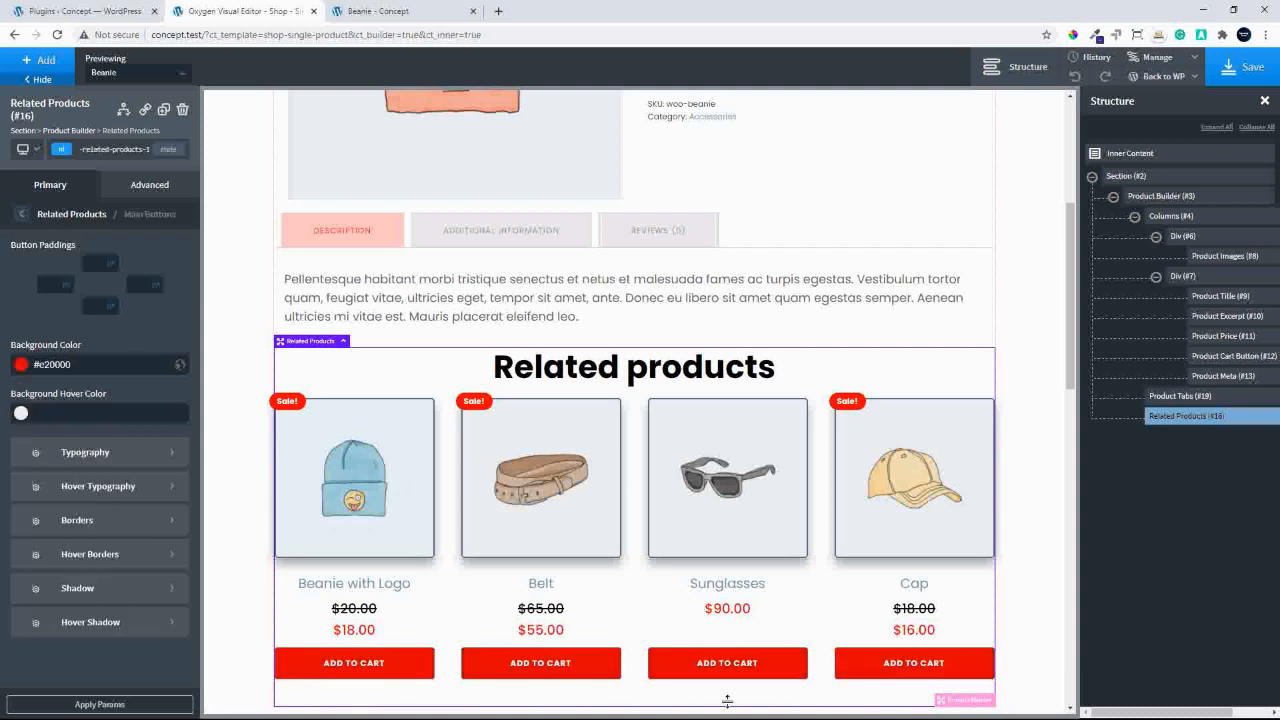
# Set the hover typography font size of the Related Products main buttons to 20.
pyautogui.click(121, 500)
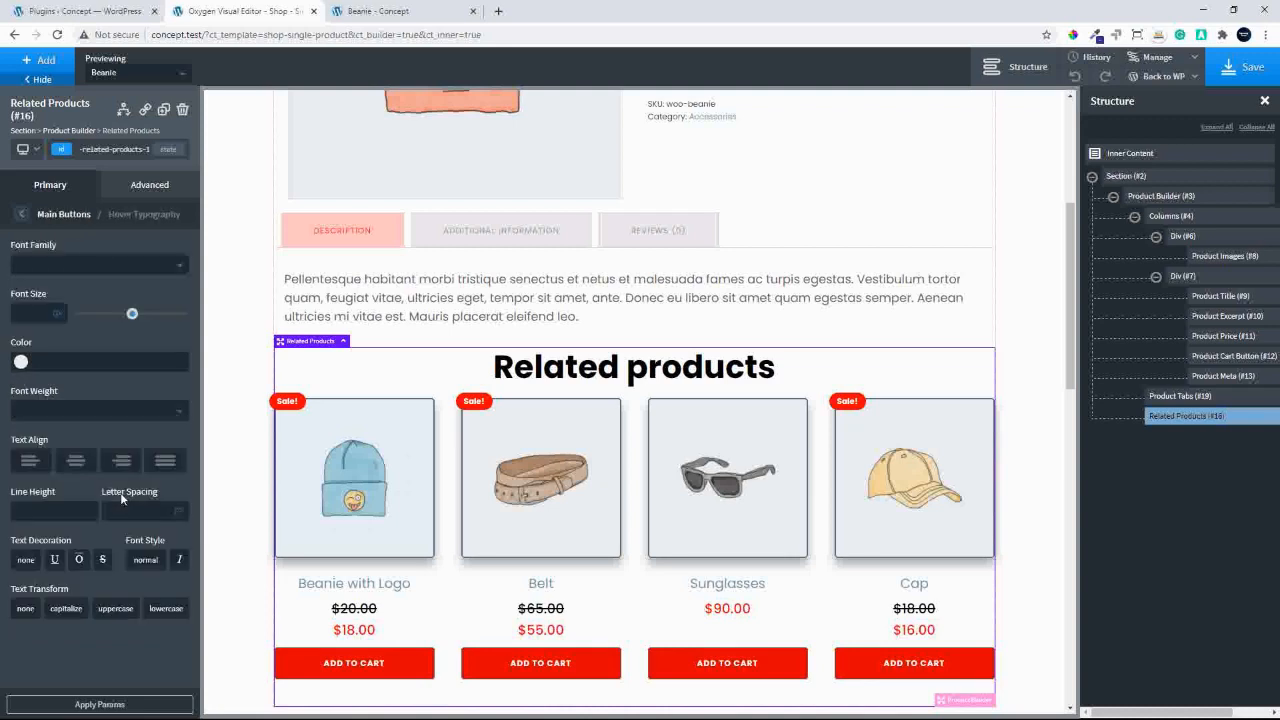
pyautogui.click(26, 314)
pyautogui.write('20')
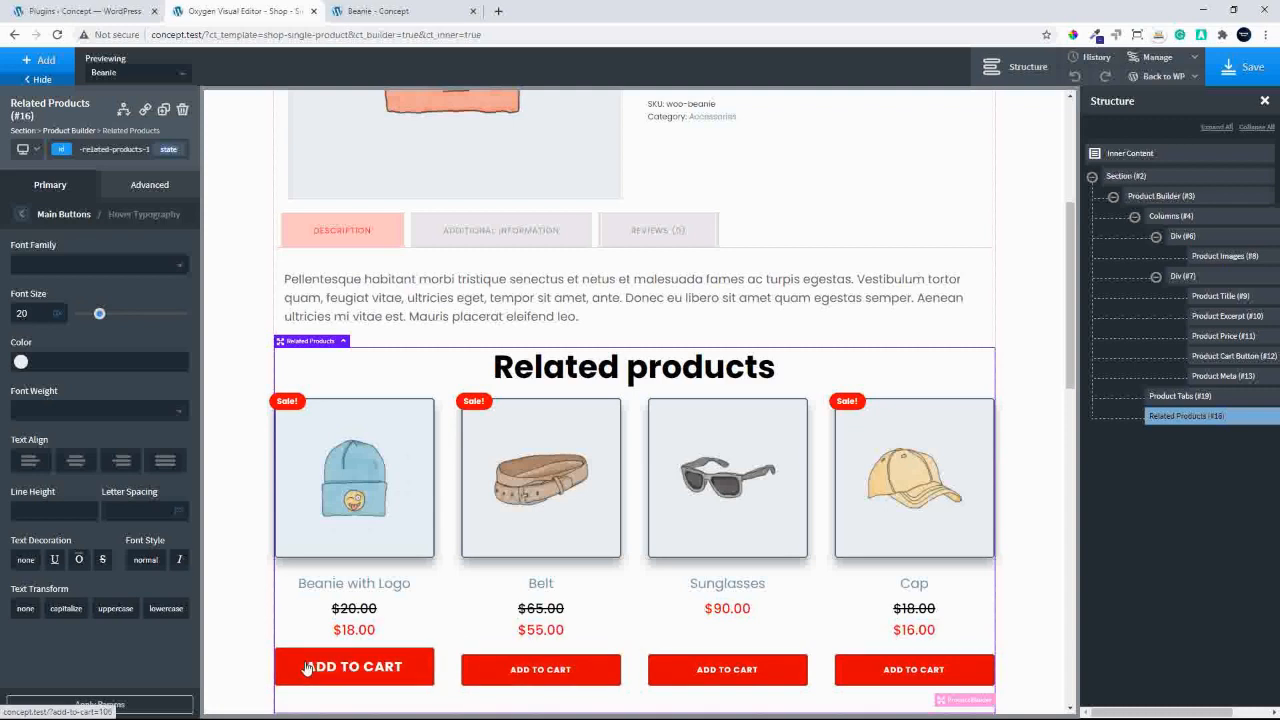
pyautogui.click(21, 216)
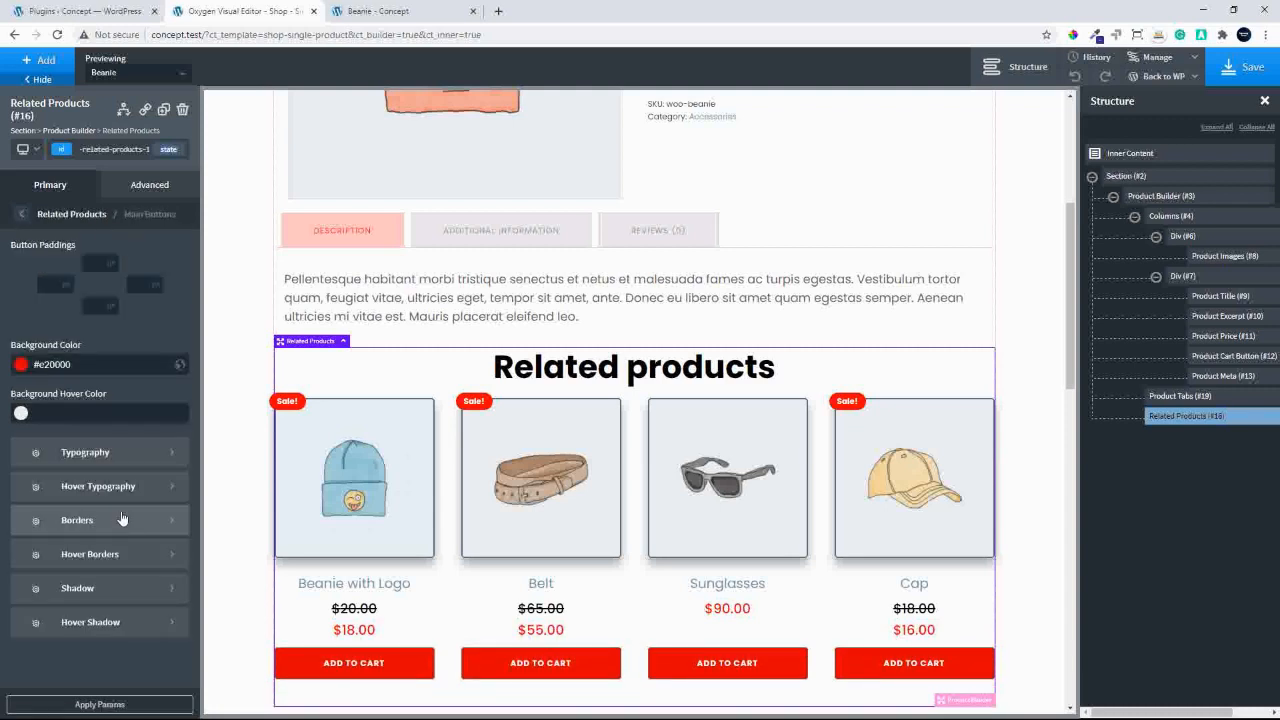
# Add a non-inset shadow to the Related Products main buttons with color rgba(0,0,0,0.29), vertical offset 0, blur 0 and spread 15.
pyautogui.click(137, 589)
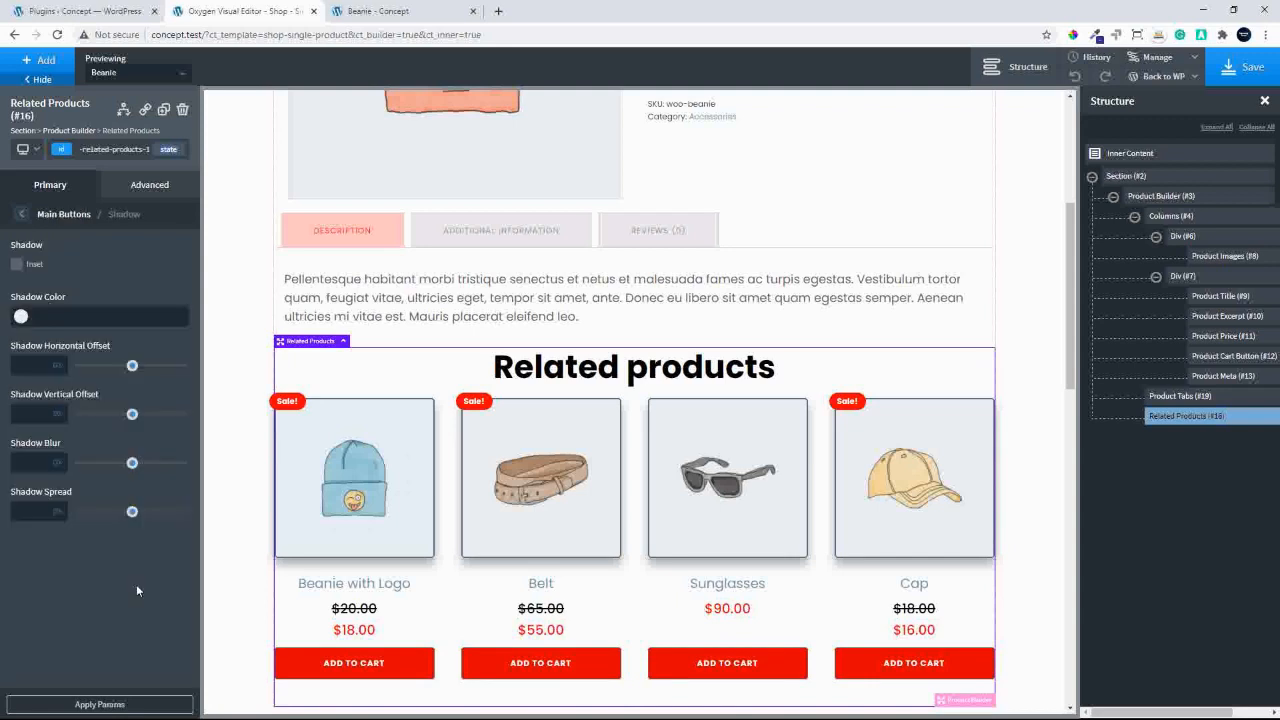
pyautogui.click(20, 317)
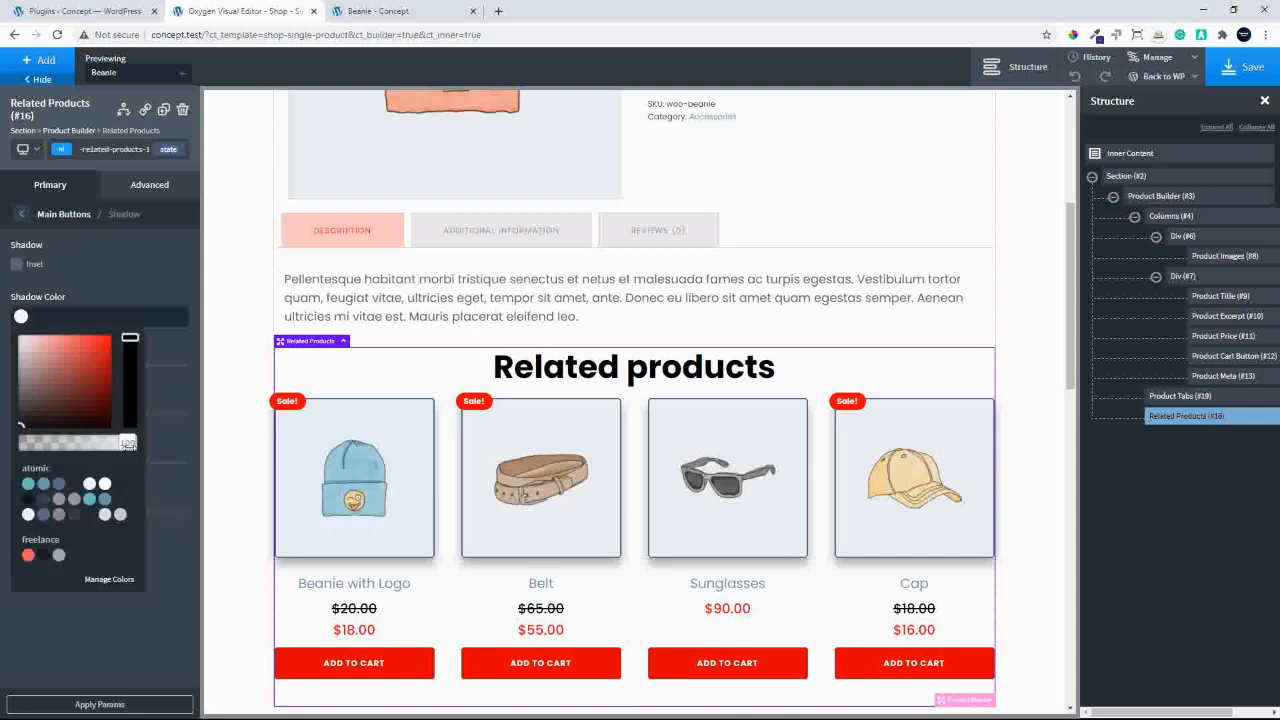
pyautogui.moveTo(128, 444); pyautogui.dragTo(57, 445)
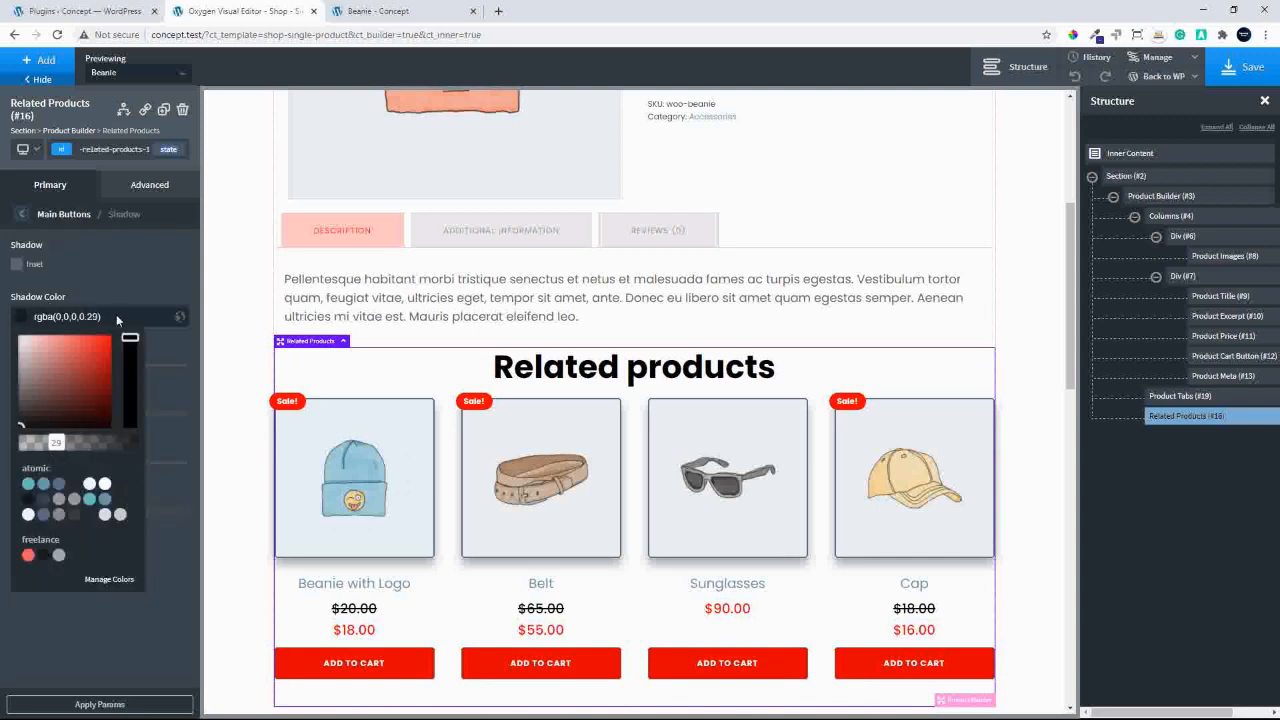
pyautogui.click(132, 270)
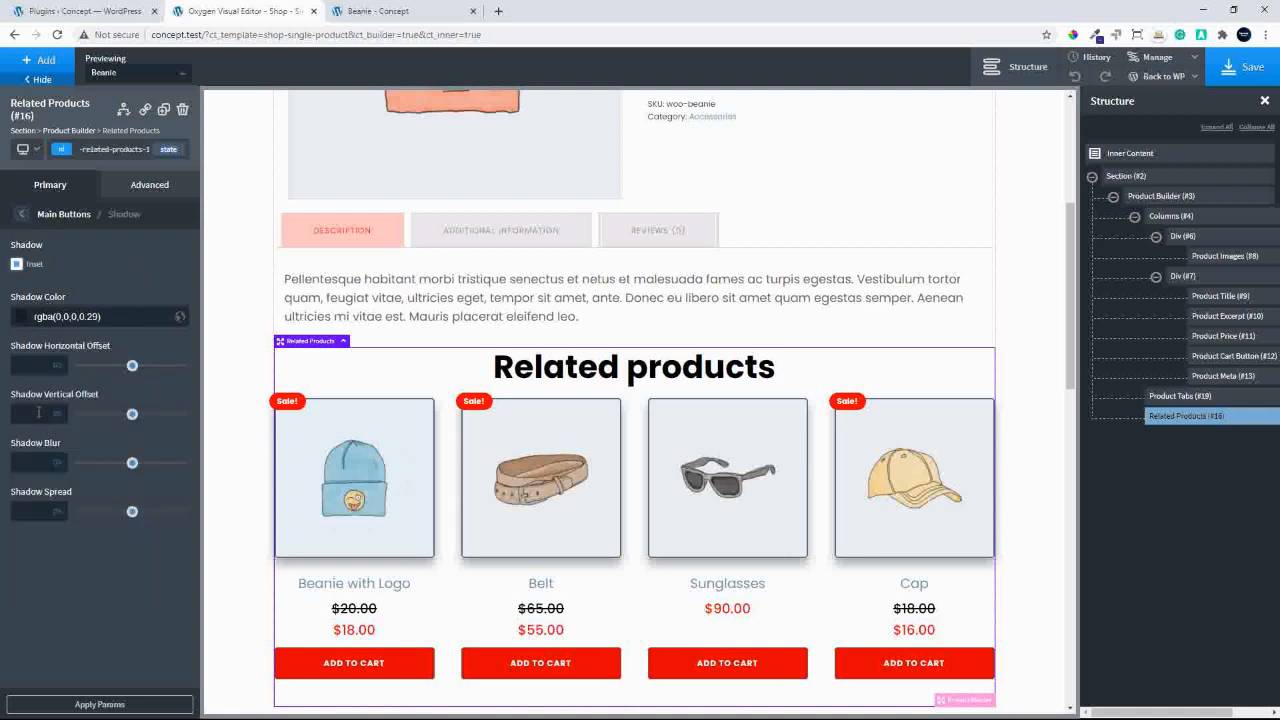
pyautogui.write('0')
pyautogui.click(42, 463)
pyautogui.write('0')
pyautogui.write('15')
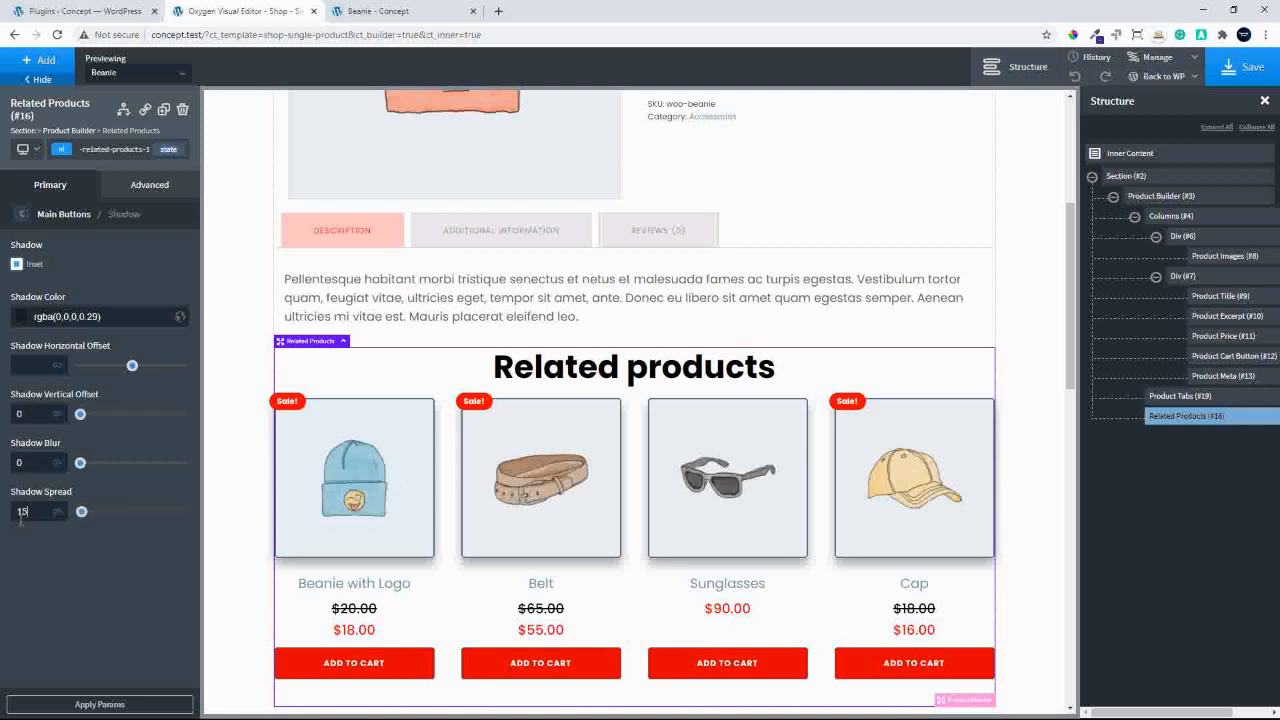
pyautogui.click(18, 264)
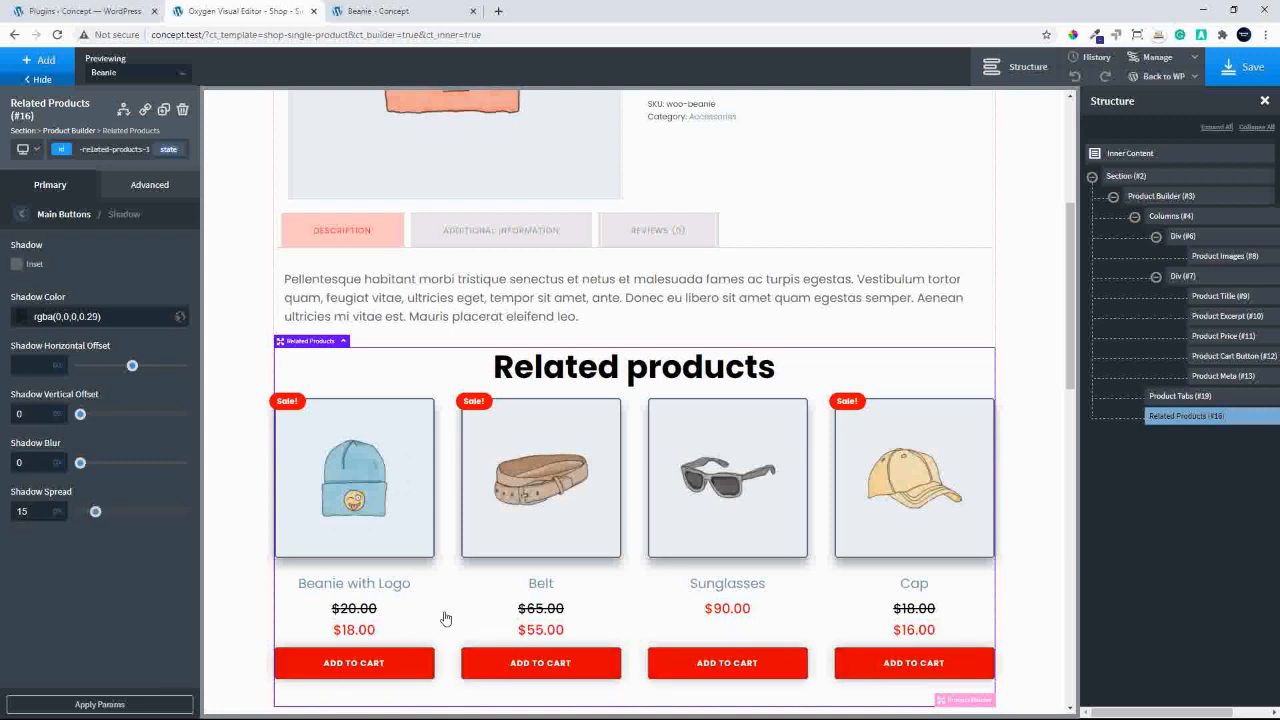
# Review the styled template from the related products up to the product header, and select the Div holding the product details.
pyautogui.scroll(-1, 690, 600)
pyautogui.scroll(2, 773, 648)
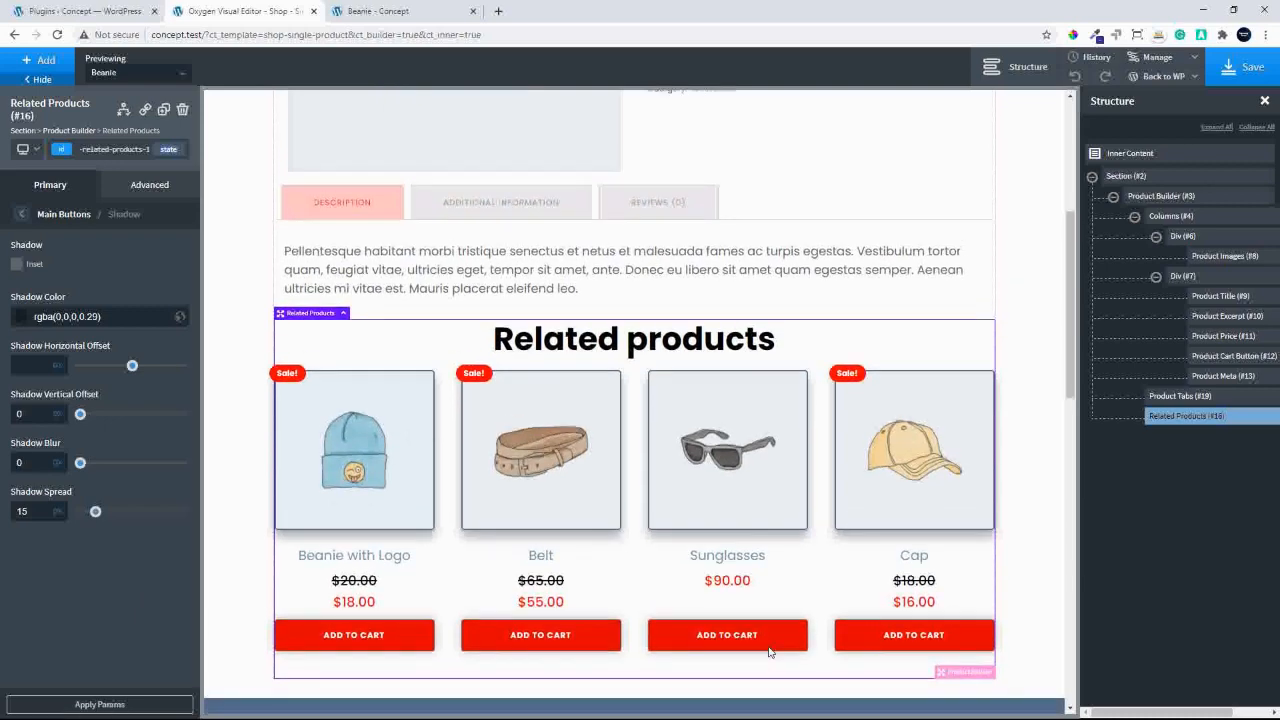
pyautogui.scroll(1, 773, 624)
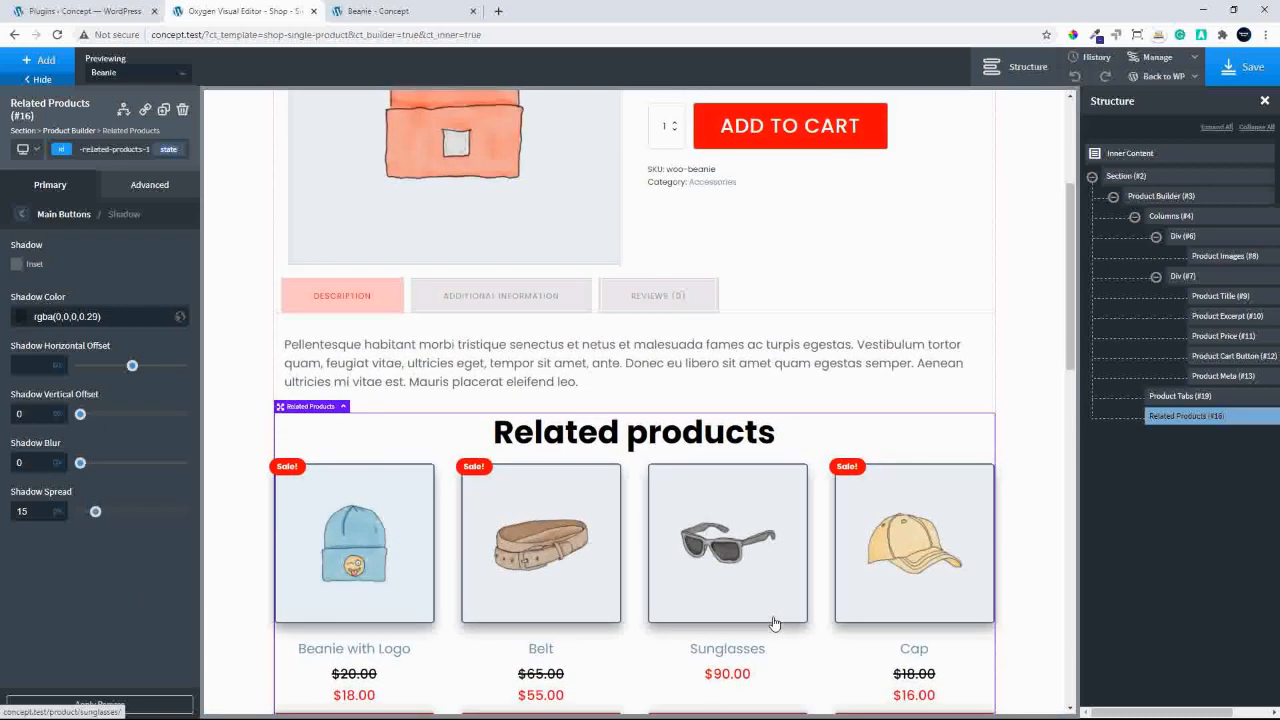
pyautogui.click(568, 342)
pyautogui.scroll(3, 568, 342)
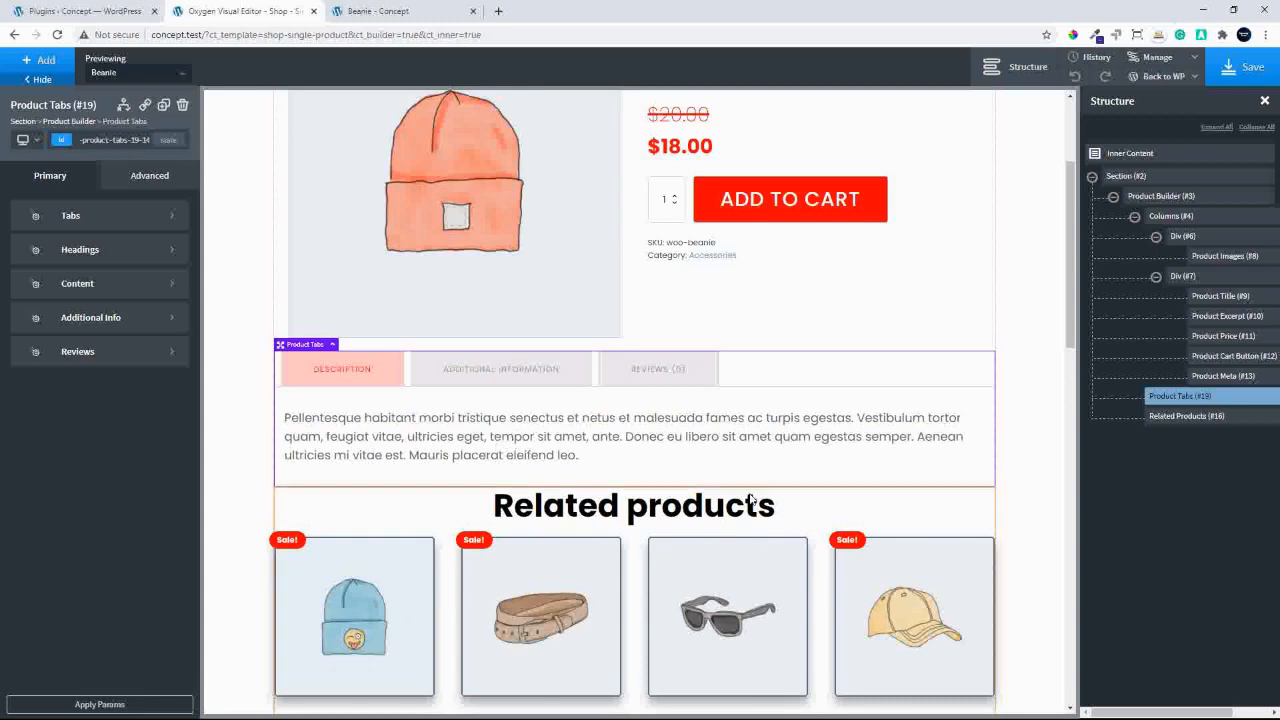
pyautogui.scroll(4, 750, 495)
pyautogui.scroll(1, 756, 485)
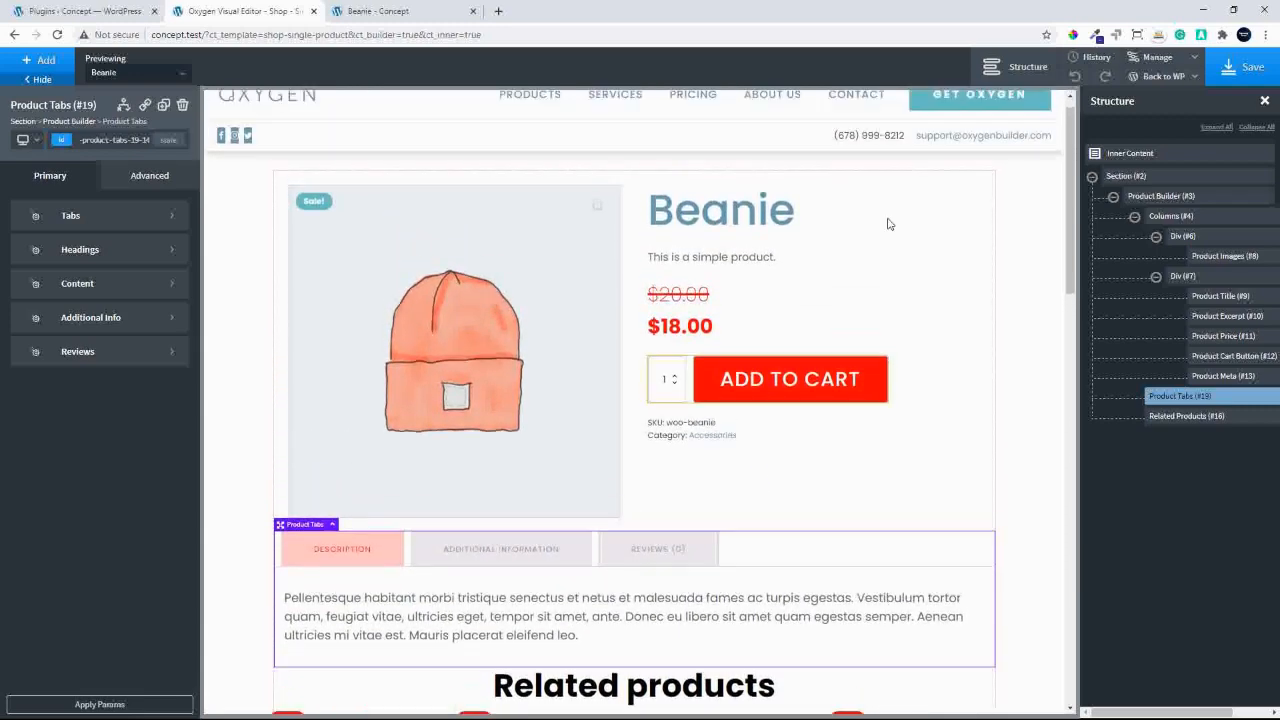
pyautogui.click(869, 271)
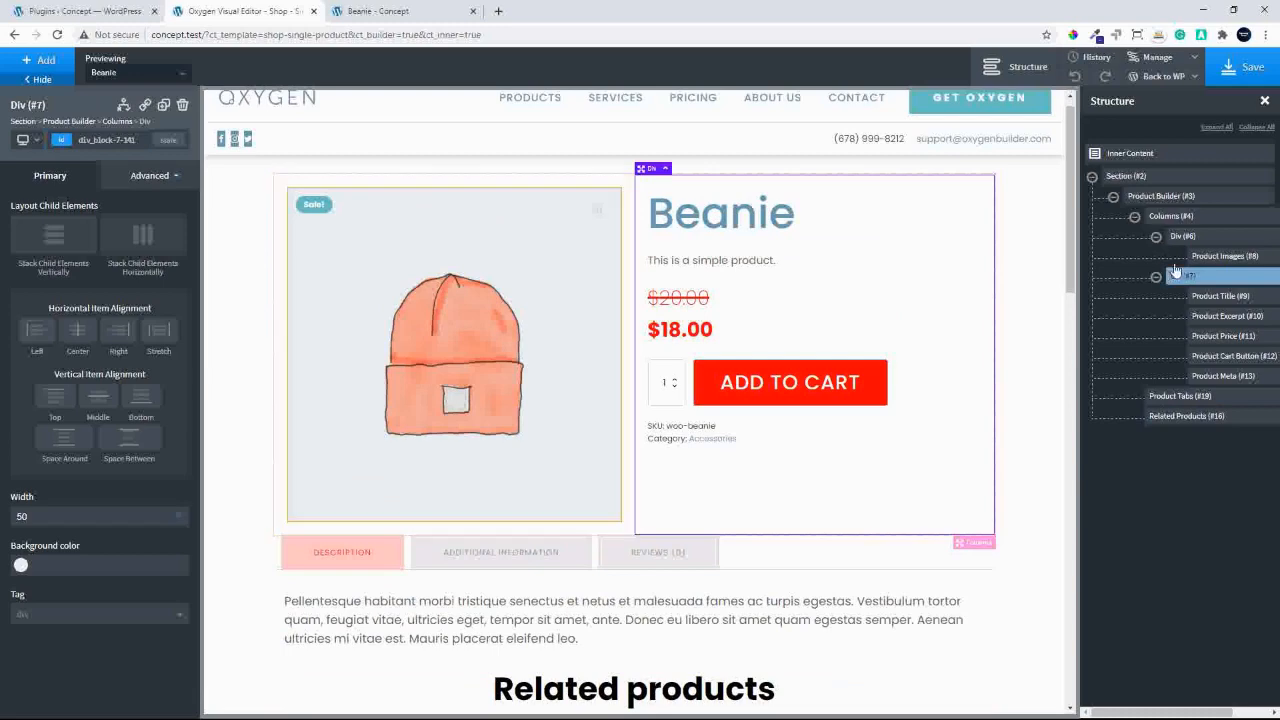
# Move the Product Title out of the details Div to above the Columns in the Product Builder and center its text.
pyautogui.click(1222, 298)
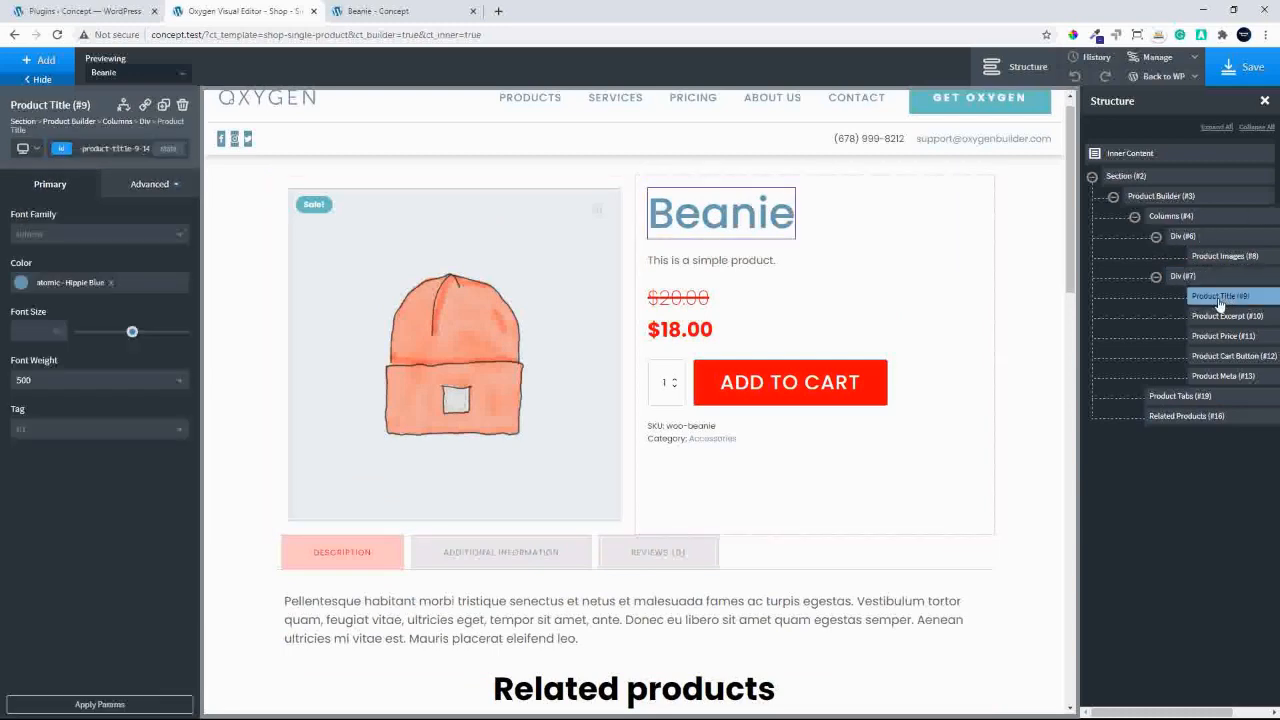
pyautogui.moveTo(1222, 300); pyautogui.dragTo(1226, 218)
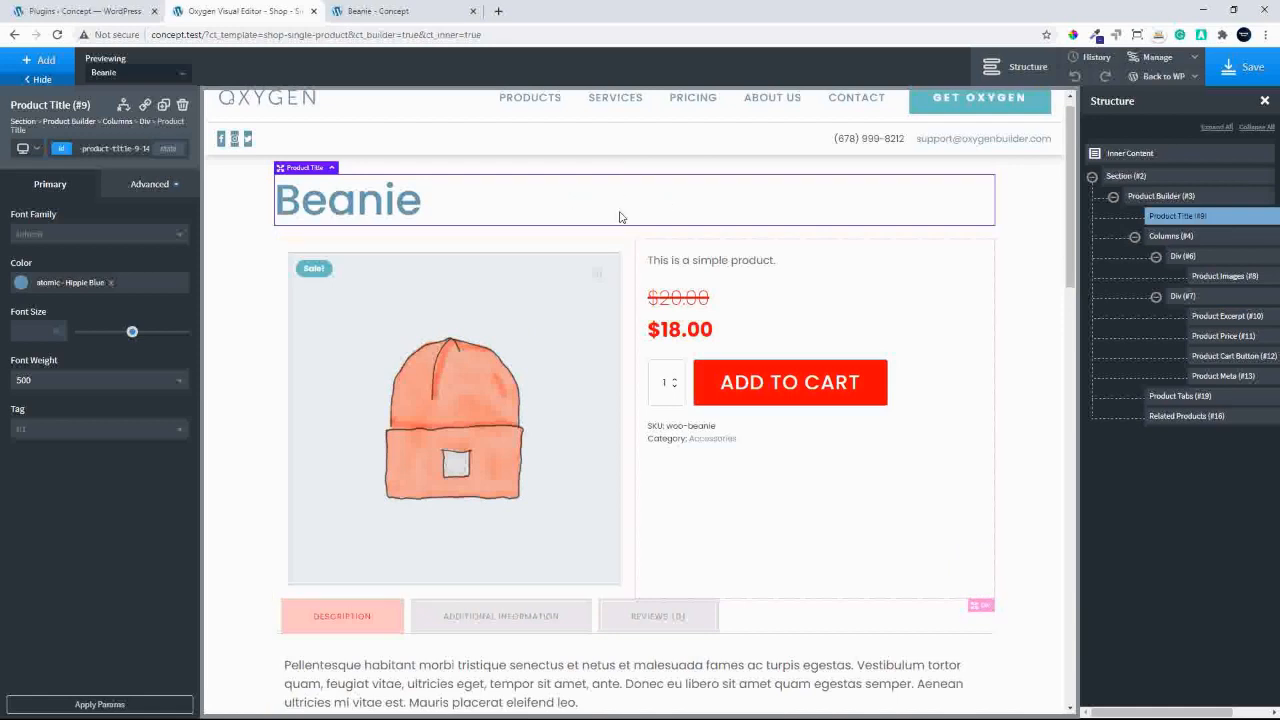
pyautogui.click(150, 184)
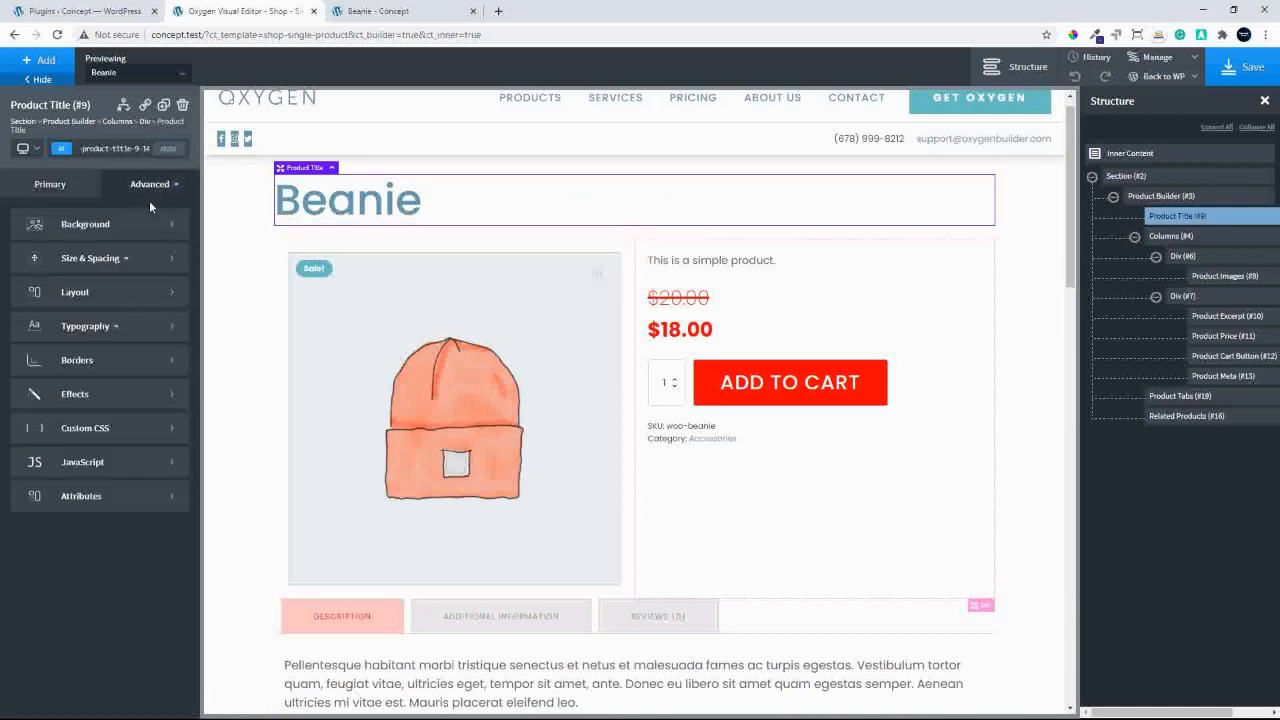
pyautogui.click(112, 259)
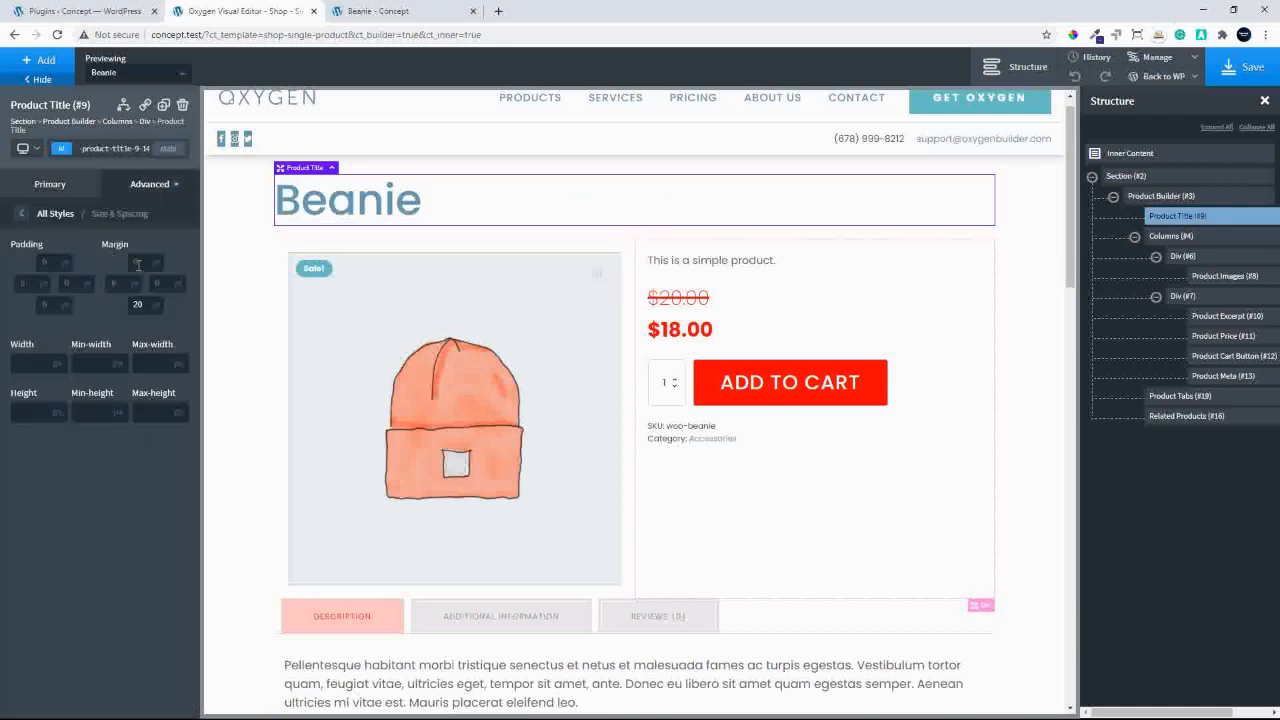
pyautogui.click(43, 192)
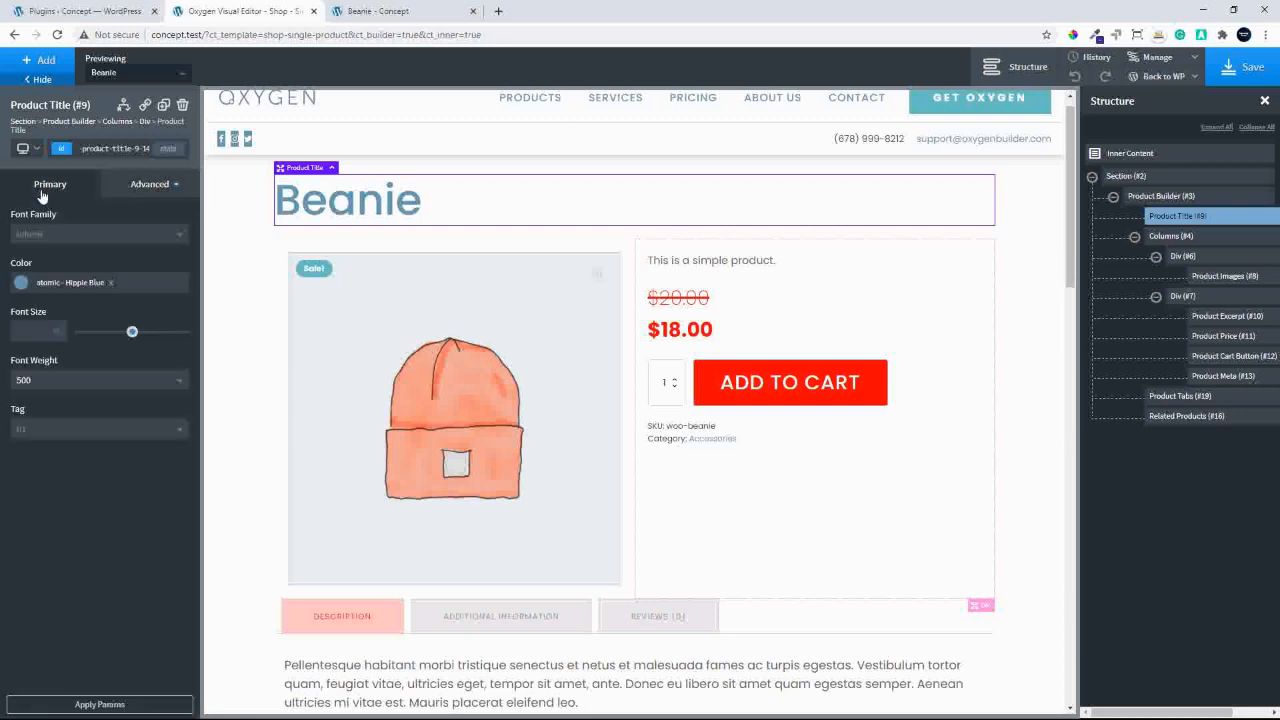
pyautogui.click(145, 185)
pyautogui.click(91, 327)
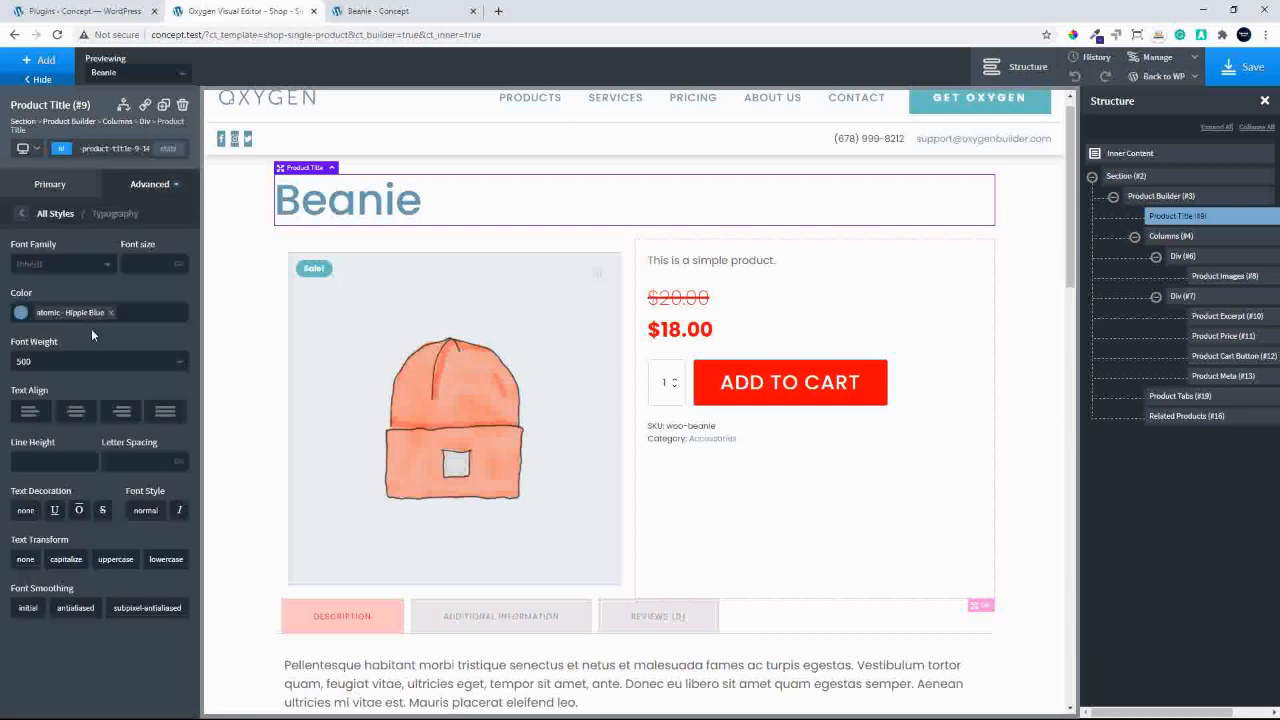
pyautogui.click(73, 420)
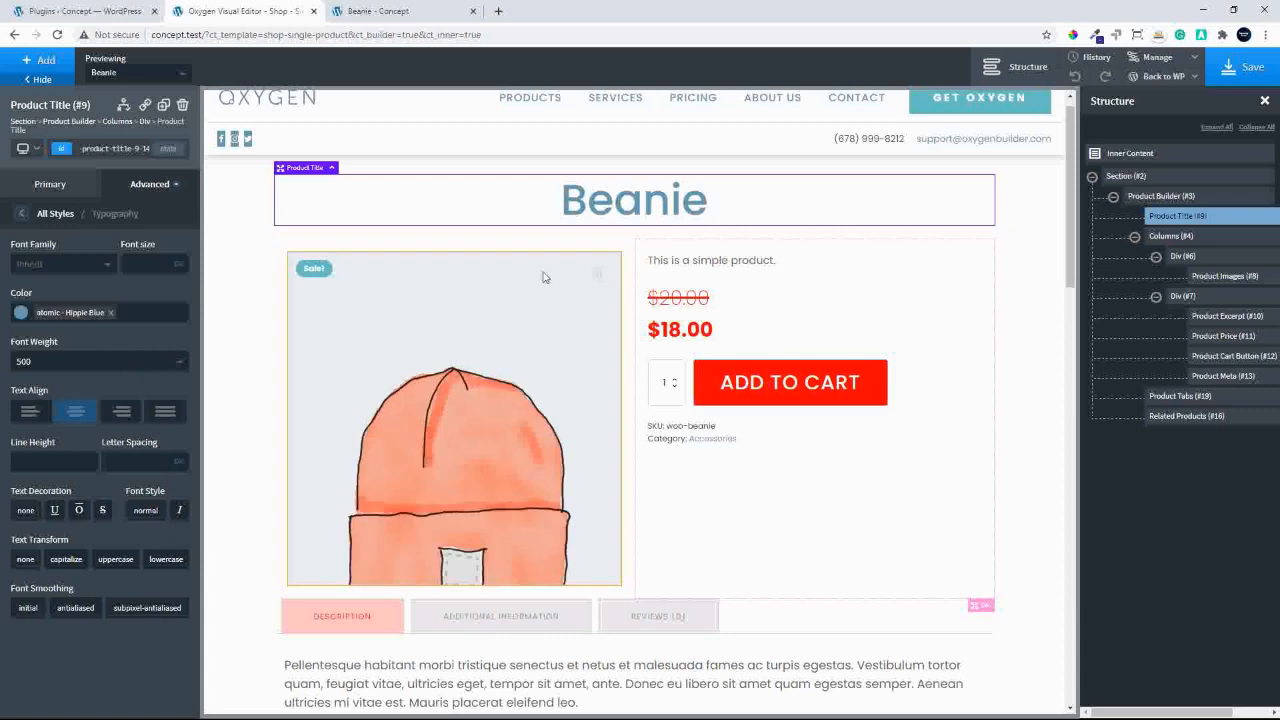
pyautogui.rightClick(455, 308)
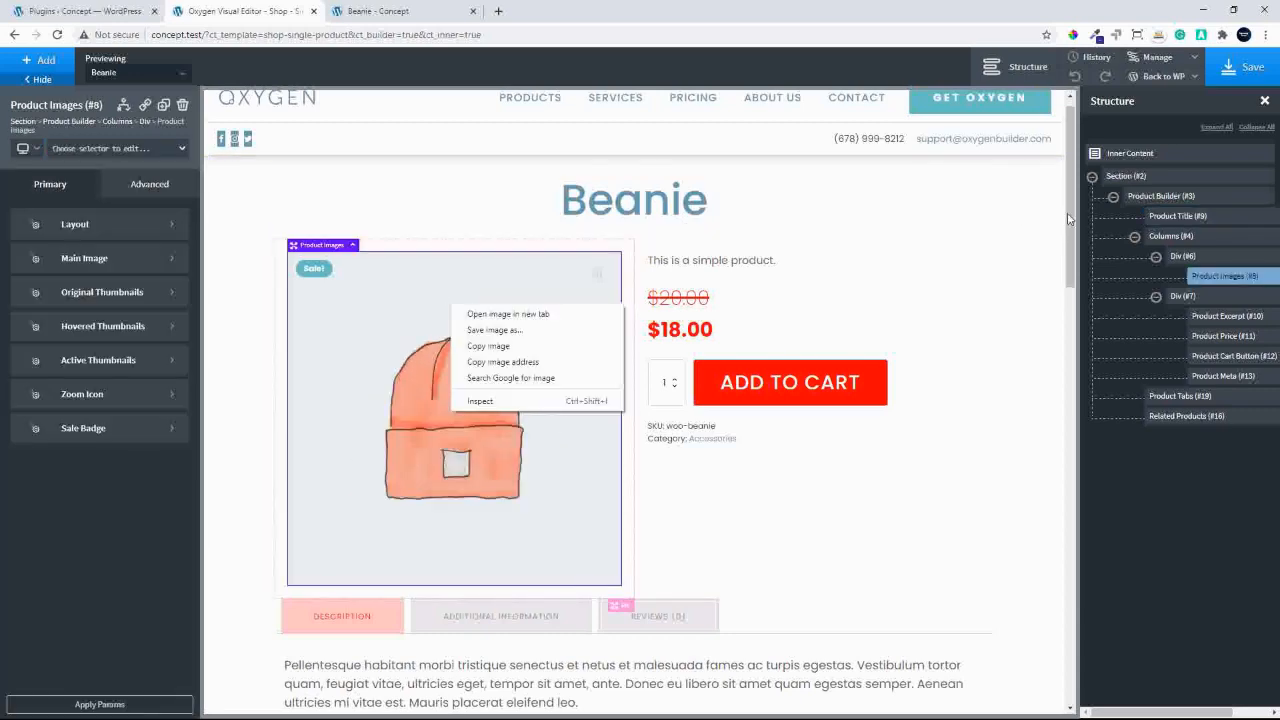
pyautogui.moveTo(1069, 217)
pyautogui.mouseDown()
pyautogui.moveTo(1087, 276)
pyautogui.moveTo(1075, 195)
pyautogui.moveTo(1048, 502)
pyautogui.moveTo(1087, 234)
pyautogui.mouseUp()
pyautogui.click(937, 324)
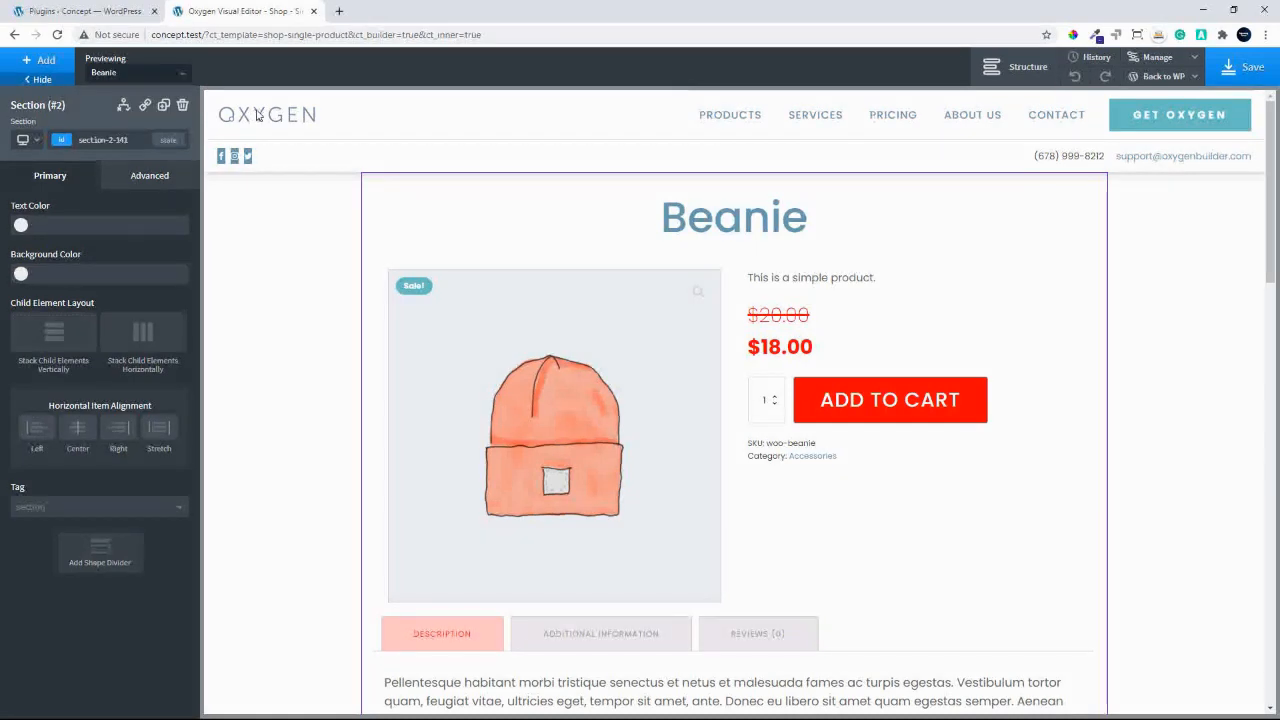
# Leave the Oxygen editor for the WordPress admin and open the Menus management page.
pyautogui.click(70, 11)
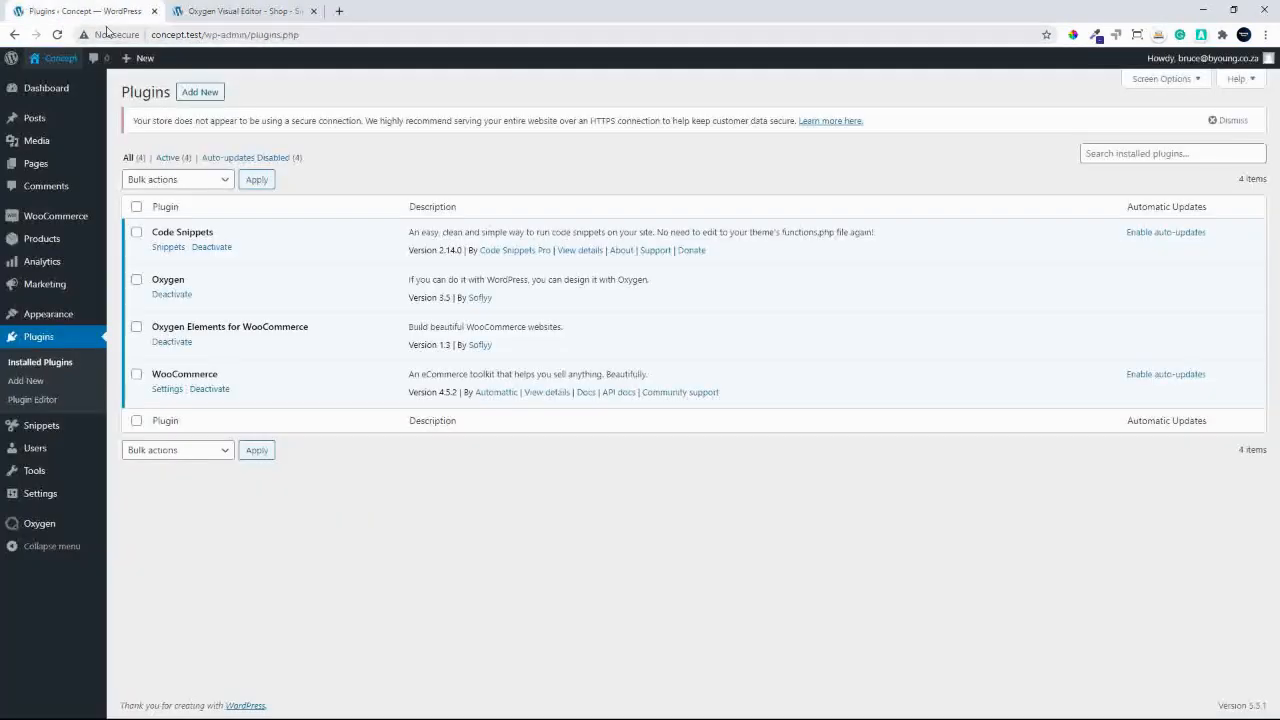
pyautogui.click(240, 11)
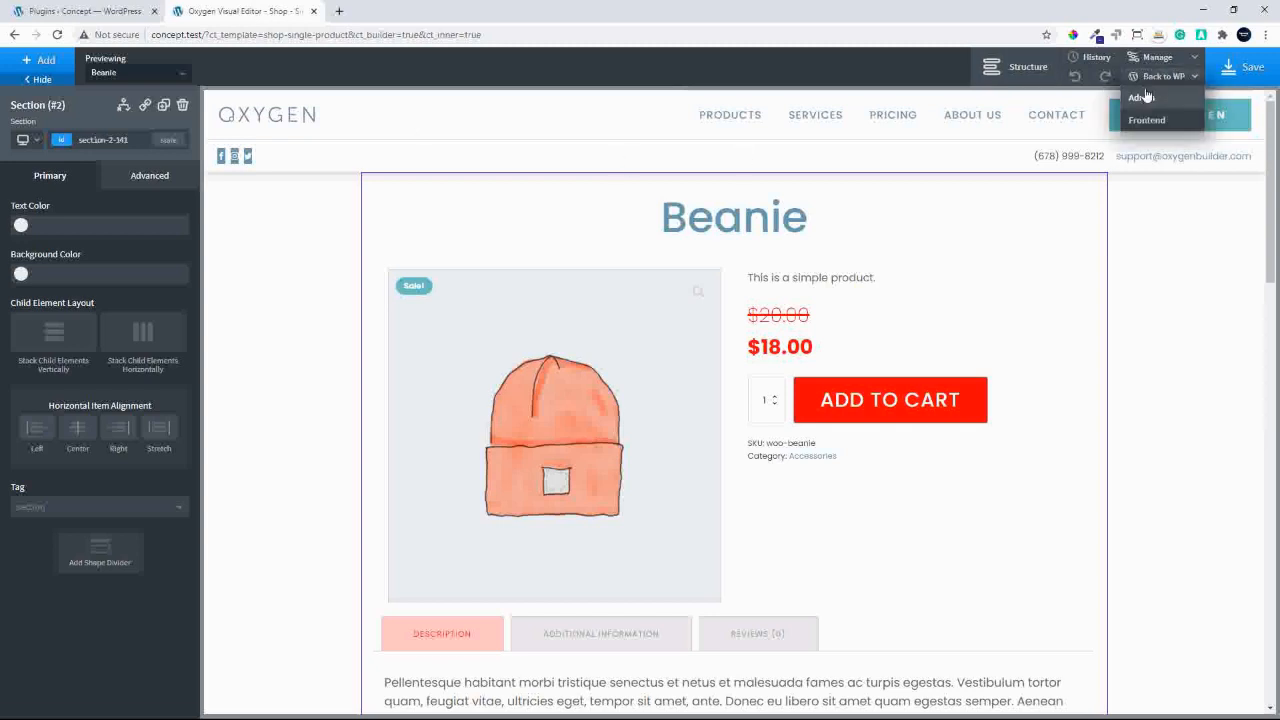
pyautogui.click(1146, 98)
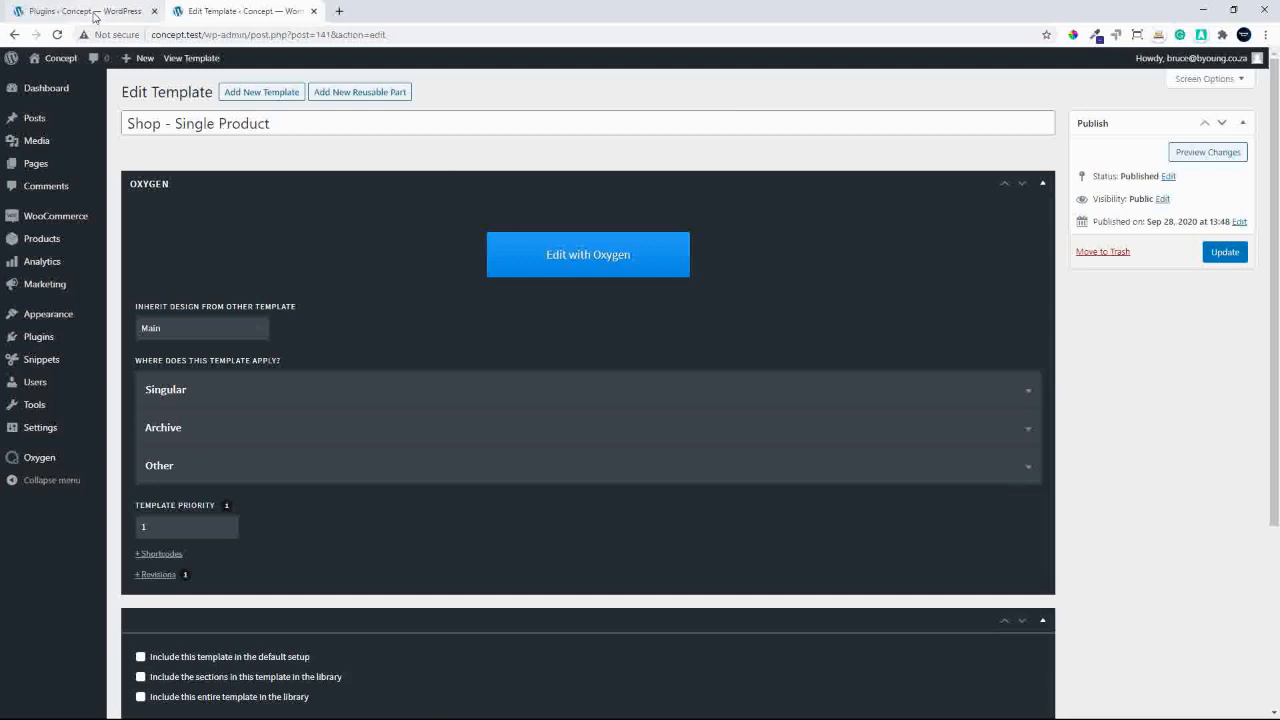
pyautogui.moveTo(63, 318)
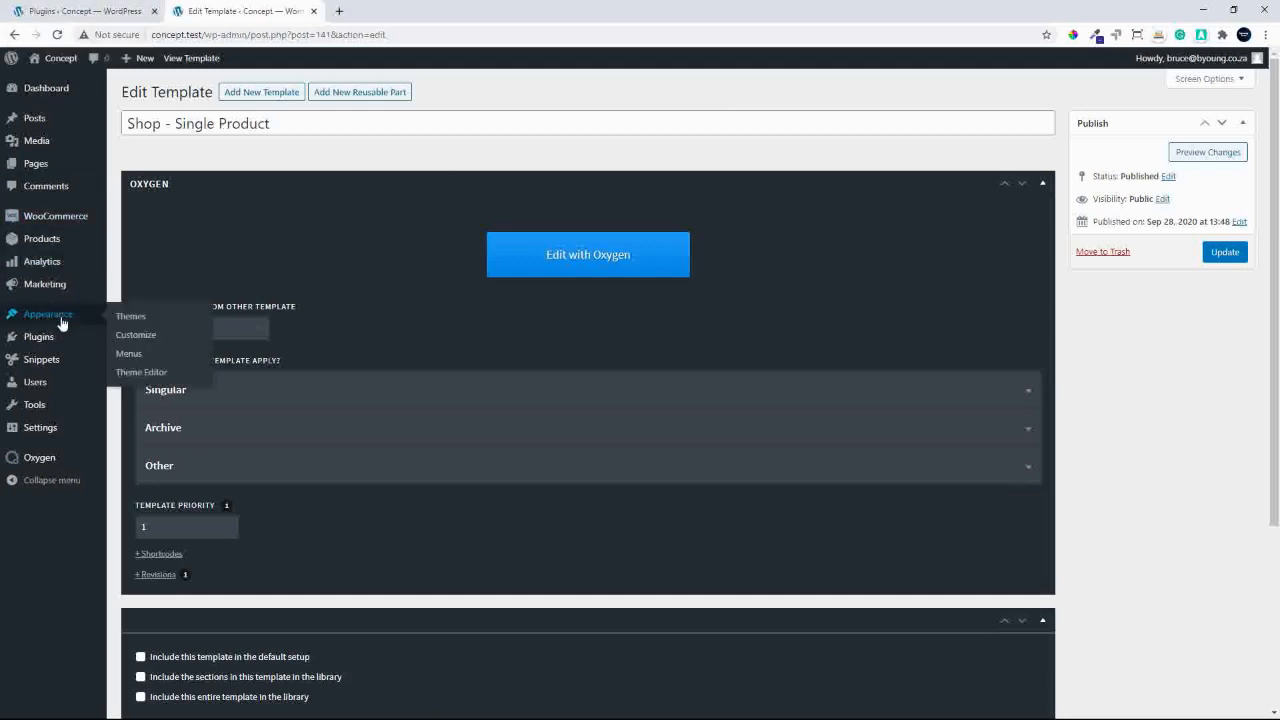
pyautogui.click(131, 355)
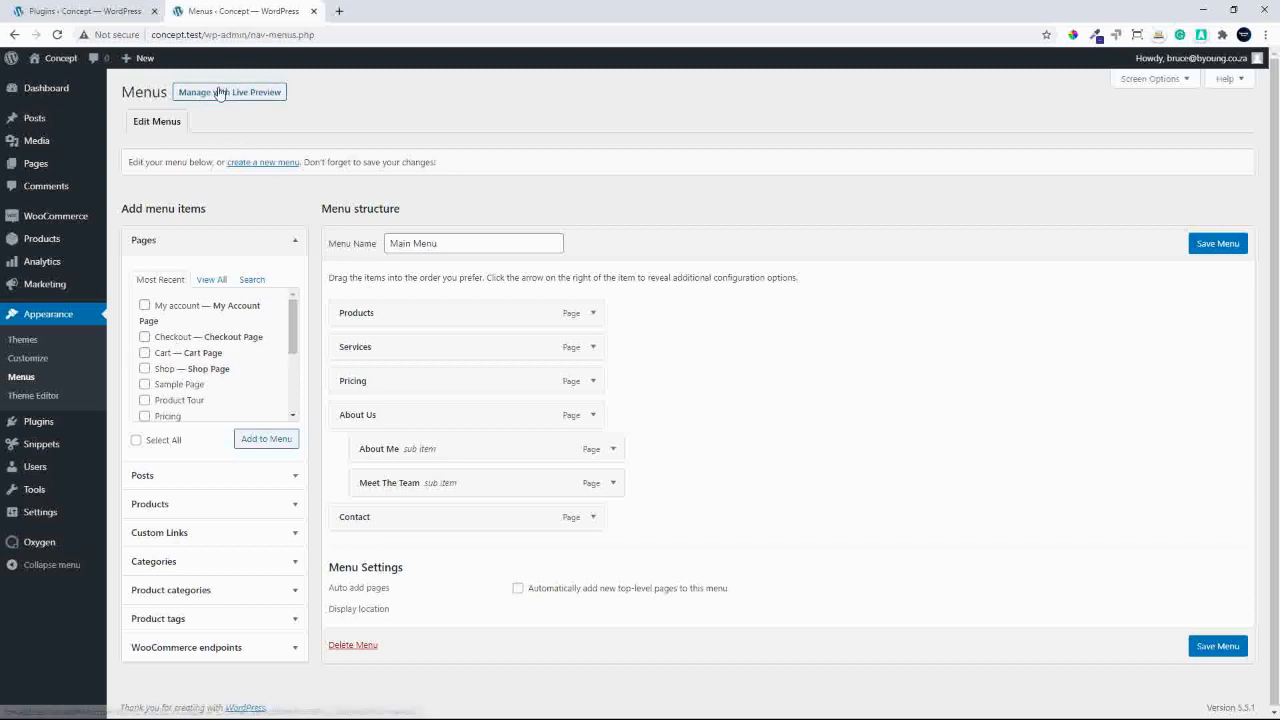
# Create a new navigation menu named Shop.
pyautogui.click(275, 162)
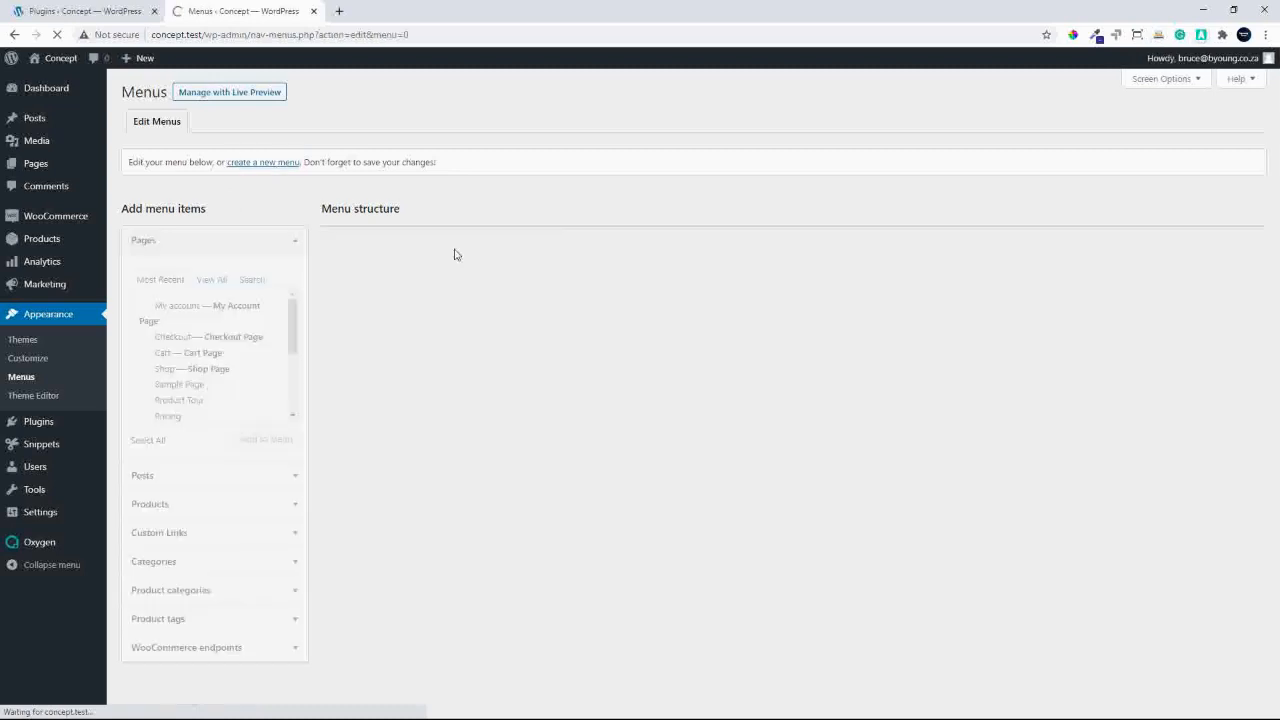
pyautogui.click(407, 244)
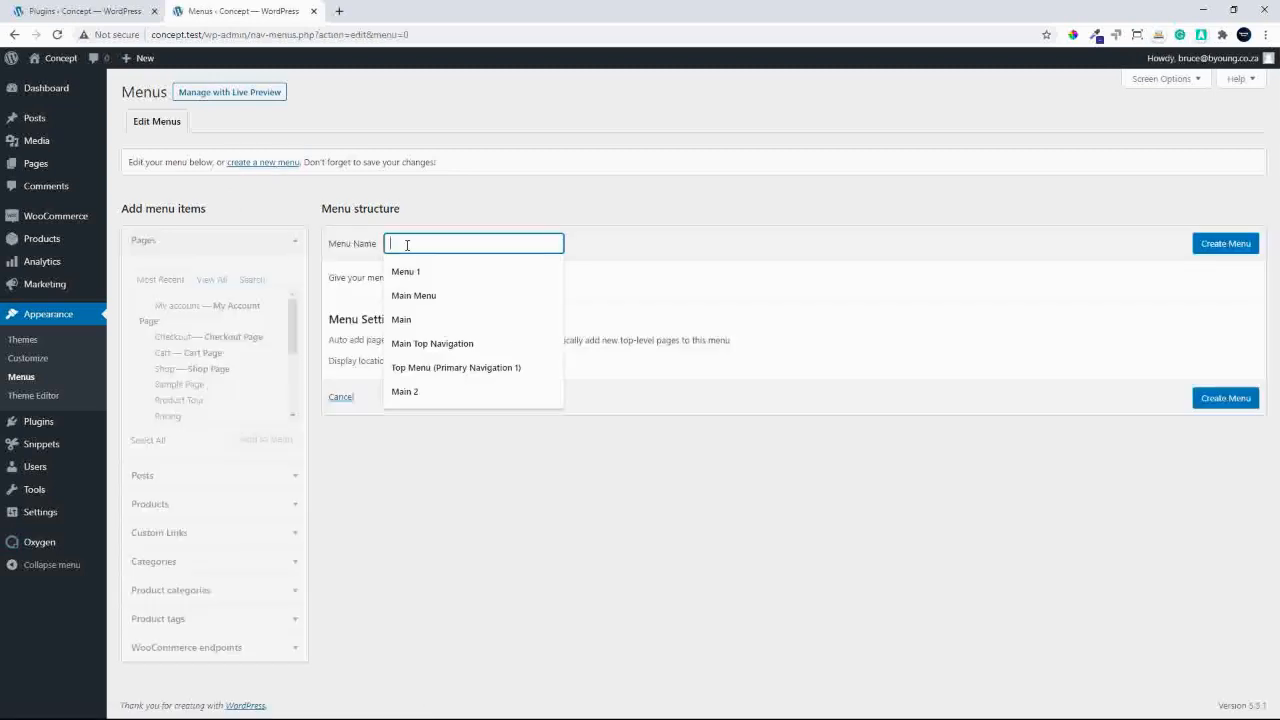
pyautogui.write('Shop')
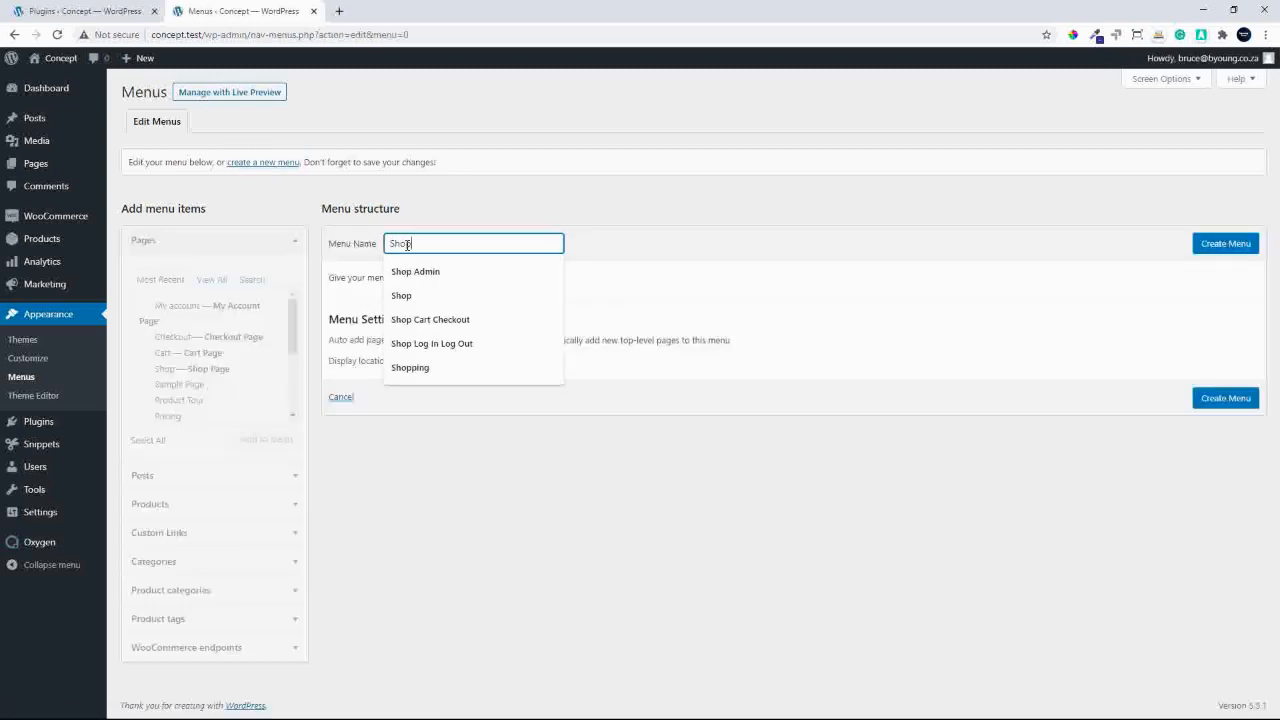
pyautogui.click(710, 252)
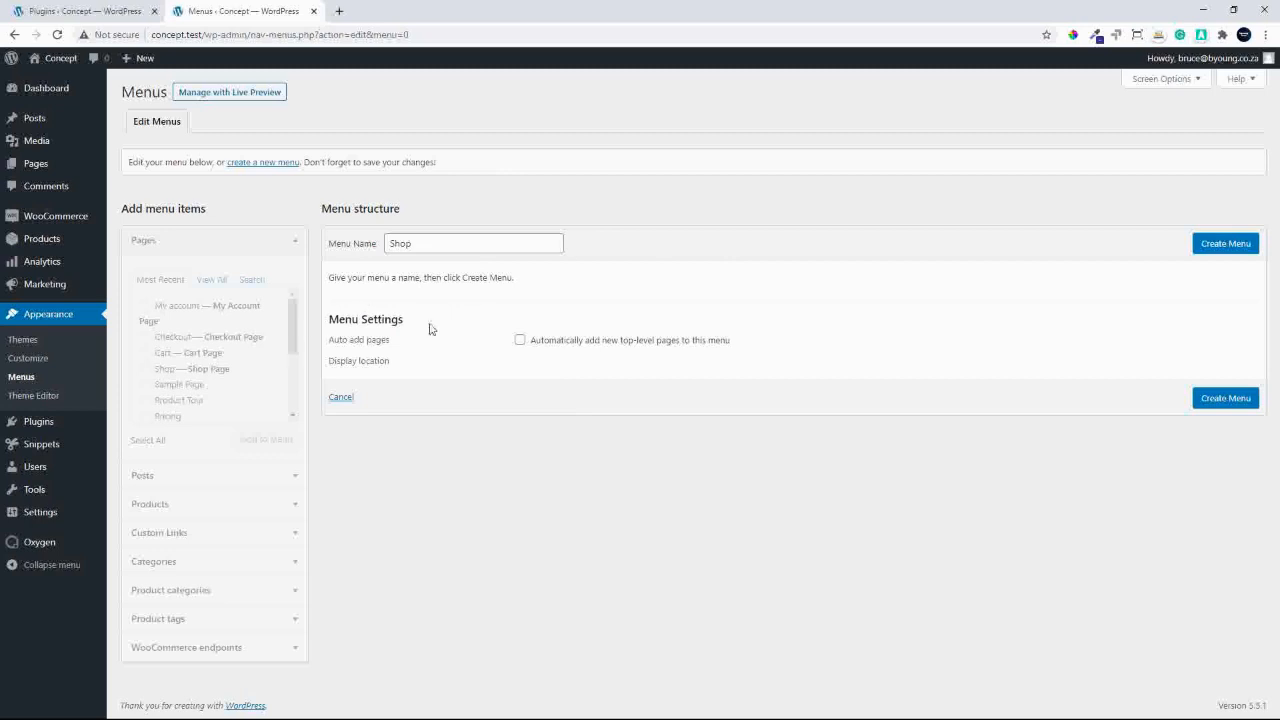
pyautogui.click(1220, 252)
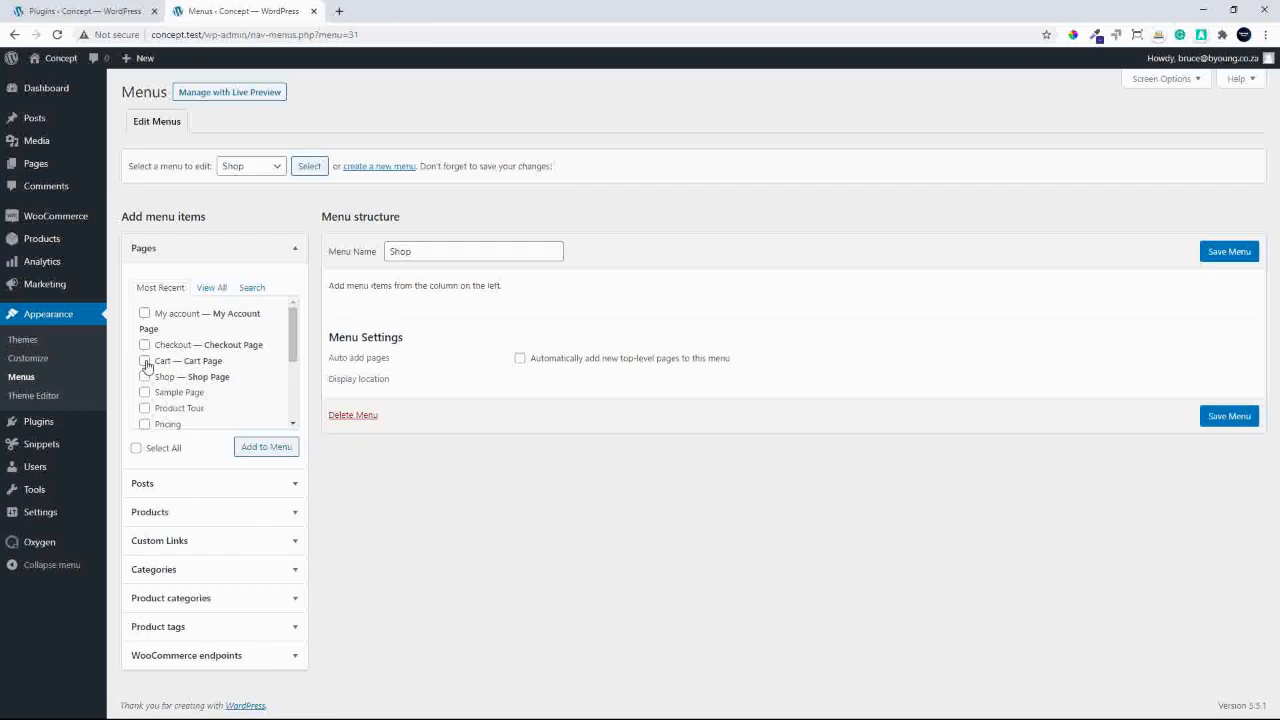
# Add the Cart, Checkout and My account pages to the Shop menu and save it.
pyautogui.click(145, 362)
pyautogui.click(145, 345)
pyautogui.click(145, 313)
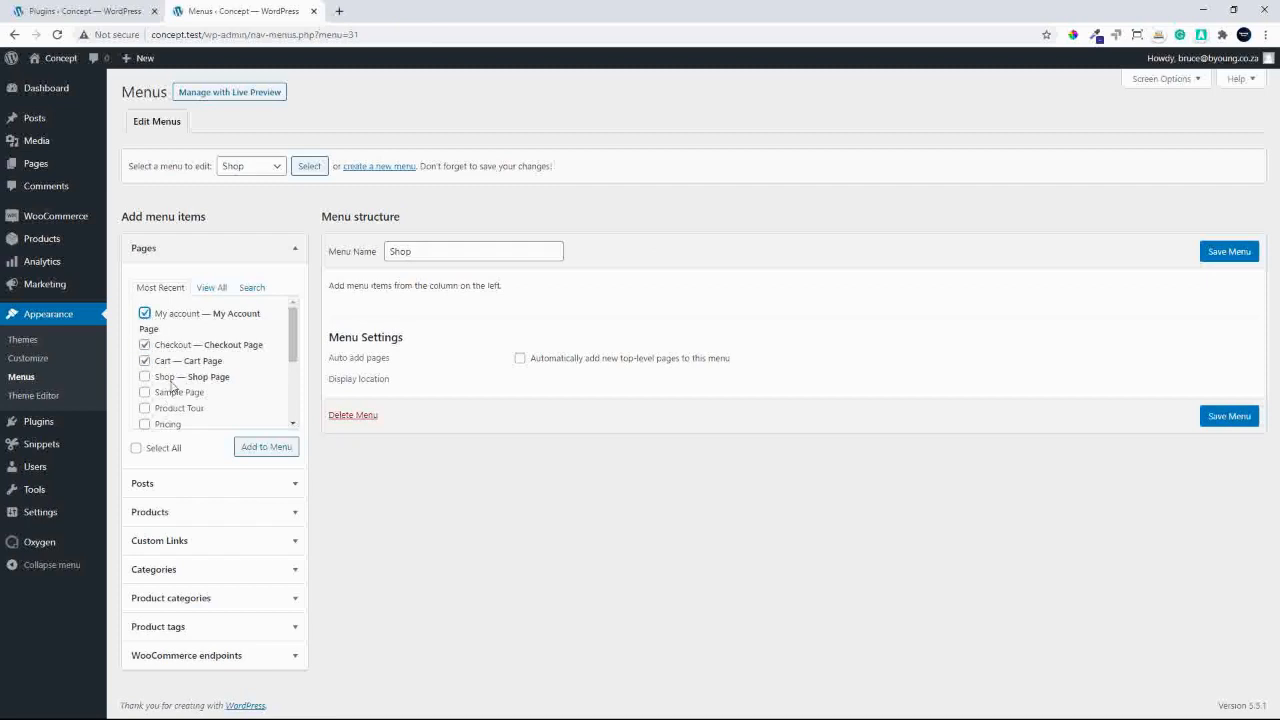
pyautogui.click(262, 450)
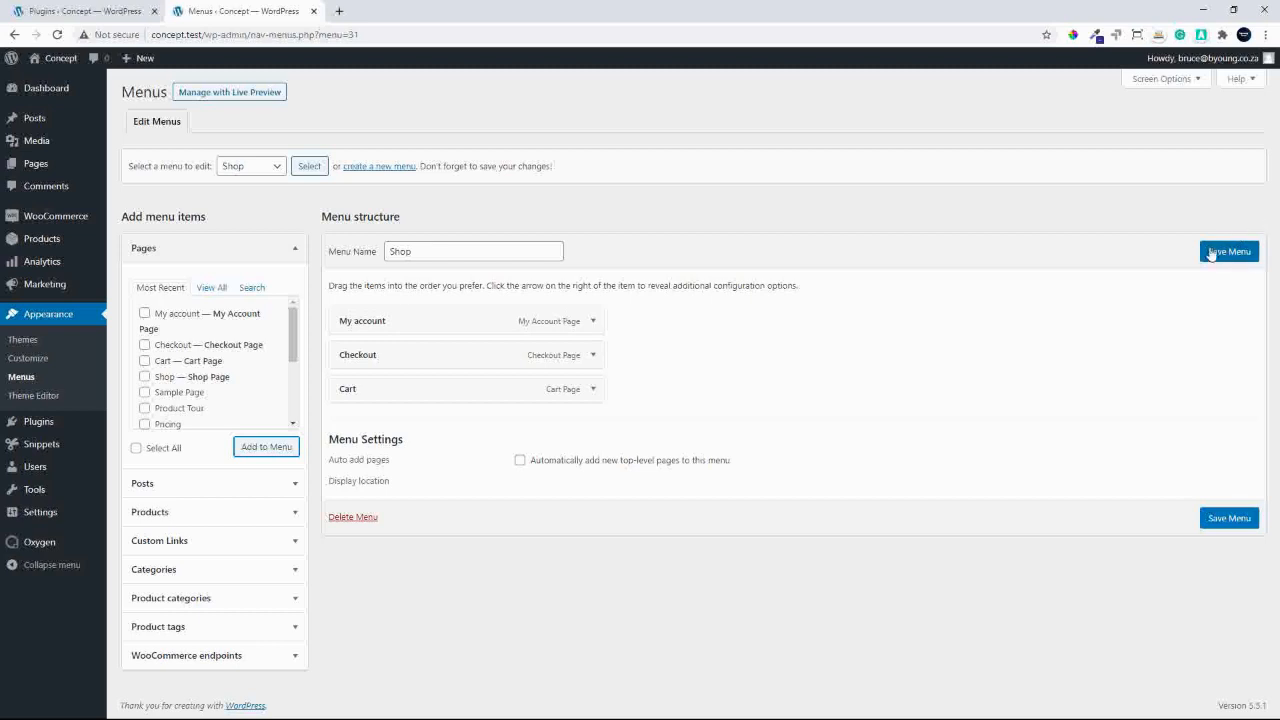
pyautogui.click(1211, 253)
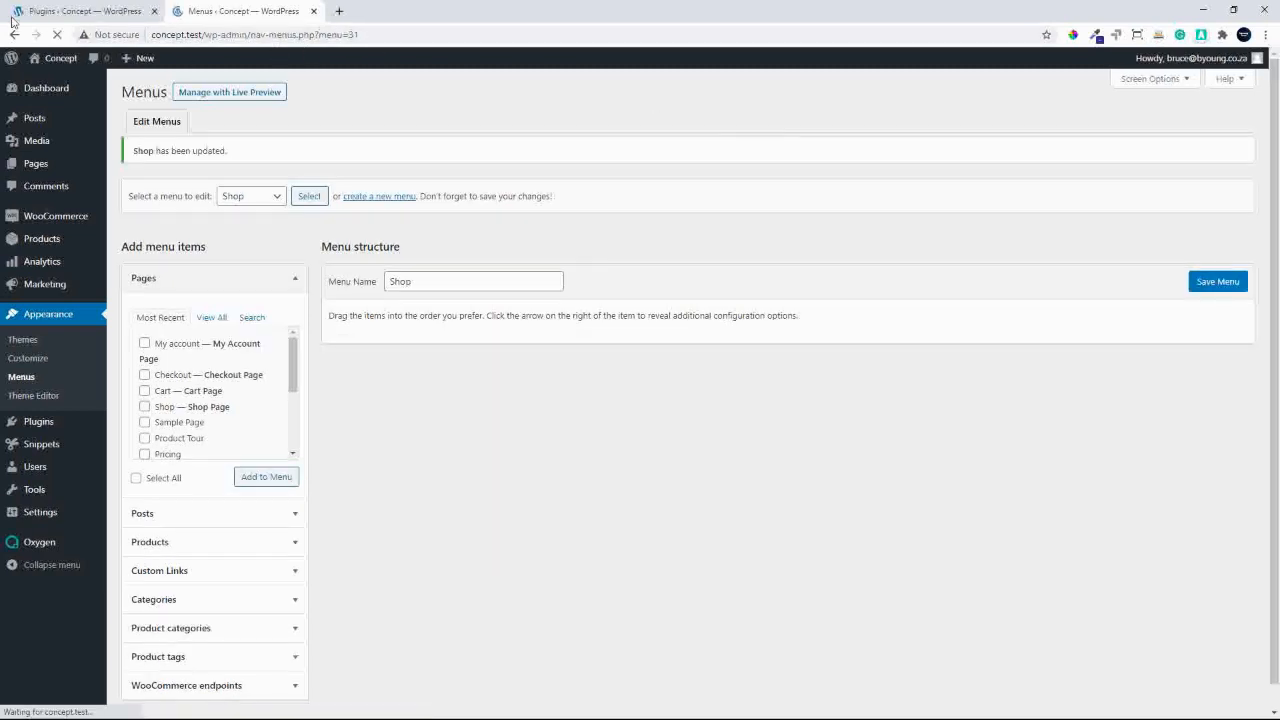
# Open the Main template from the Oxygen templates list for editing in the Oxygen visual editor.
pyautogui.click(14, 16)
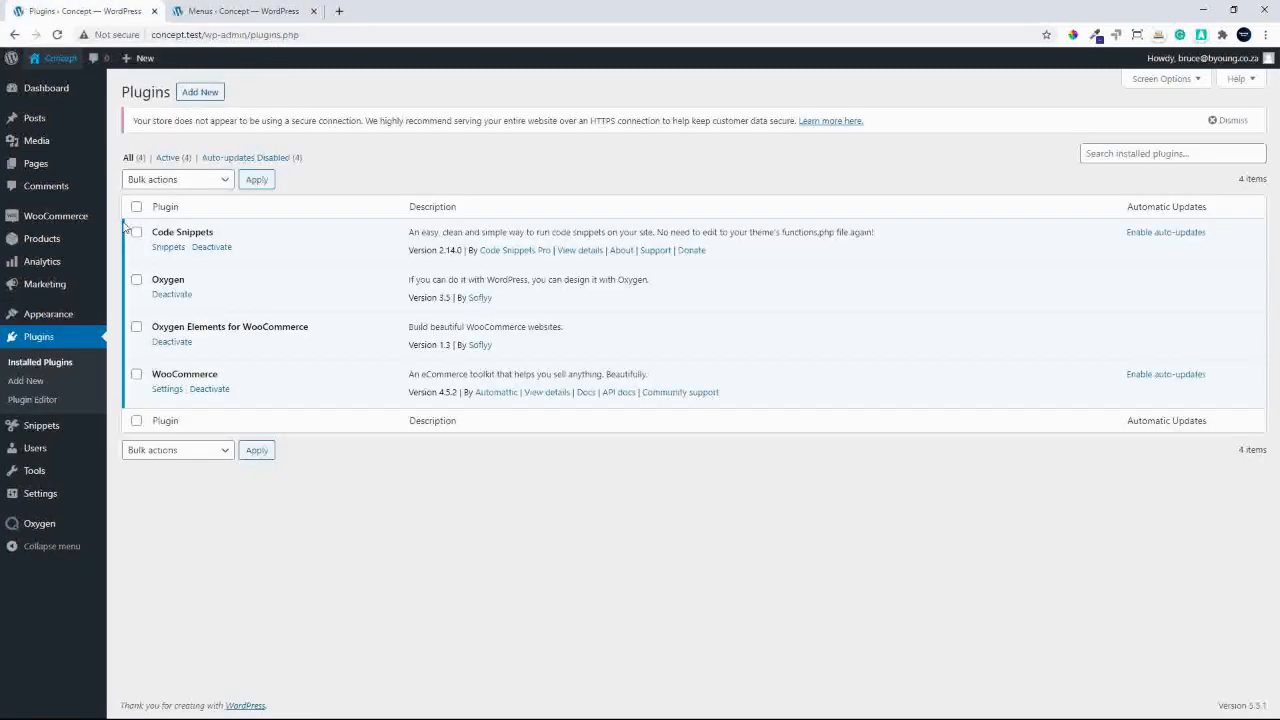
pyautogui.moveTo(40, 524)
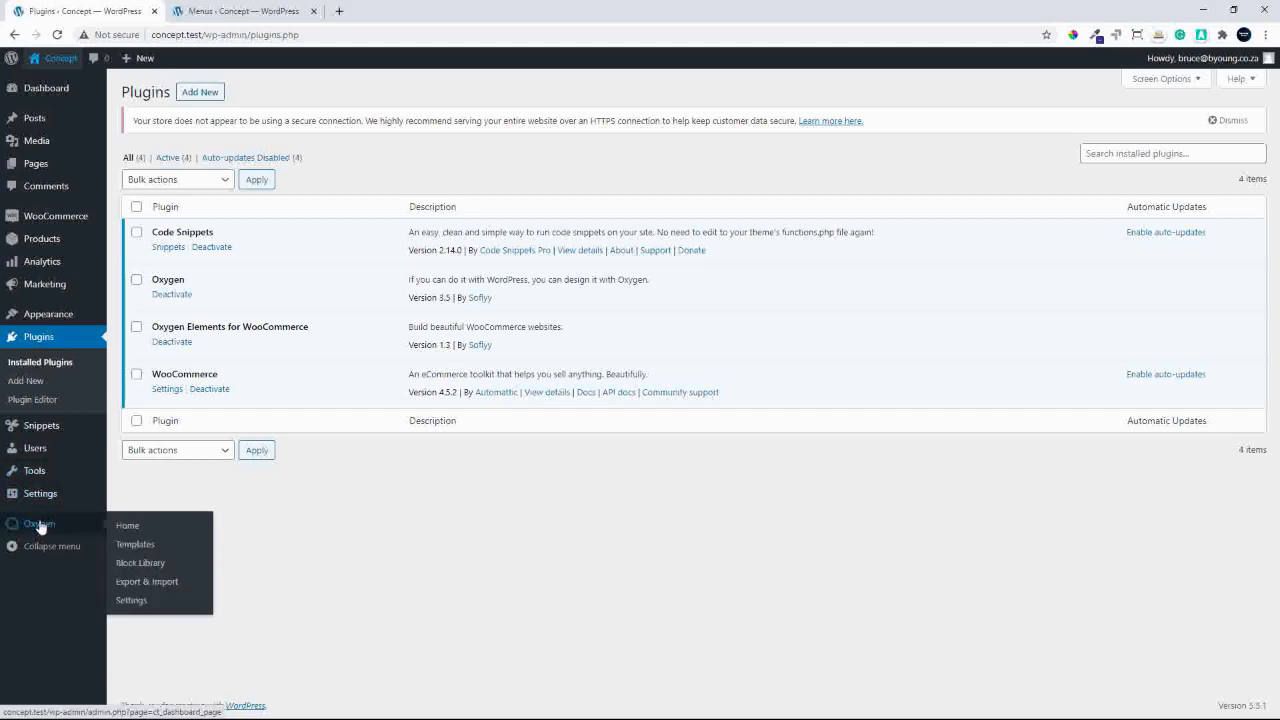
pyautogui.click(189, 544)
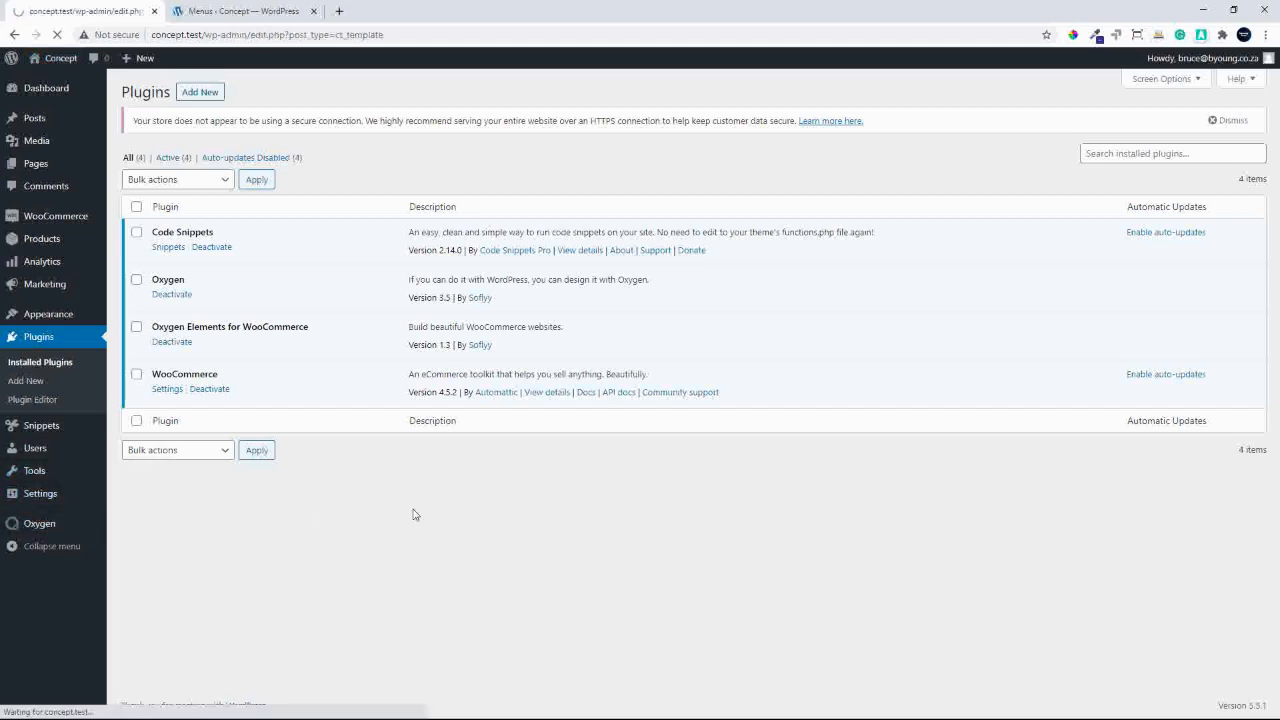
pyautogui.click(161, 505)
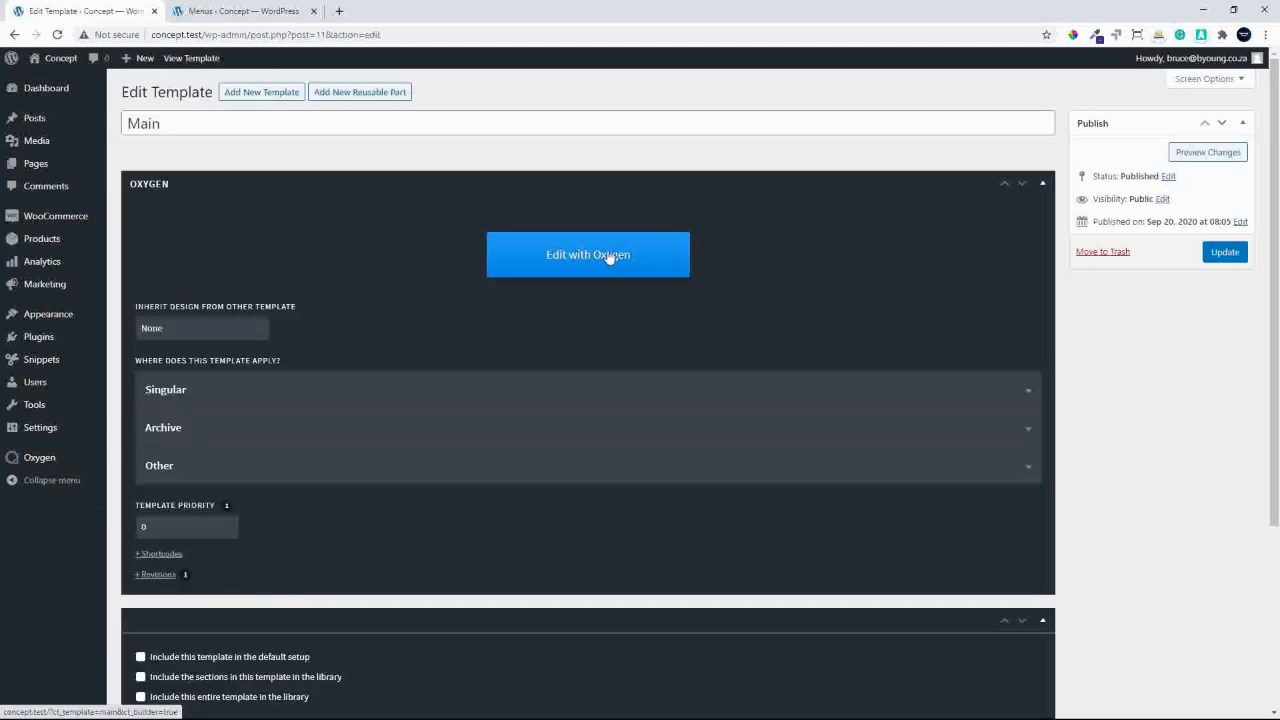
pyautogui.click(609, 257)
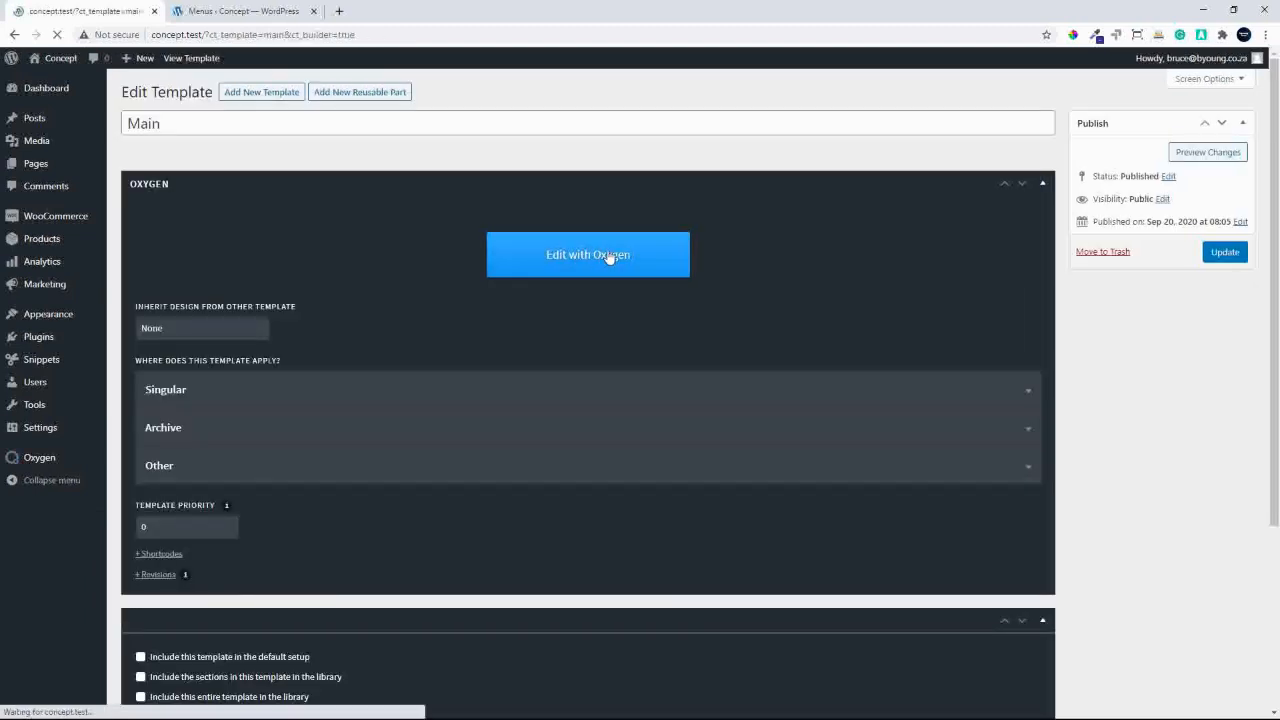
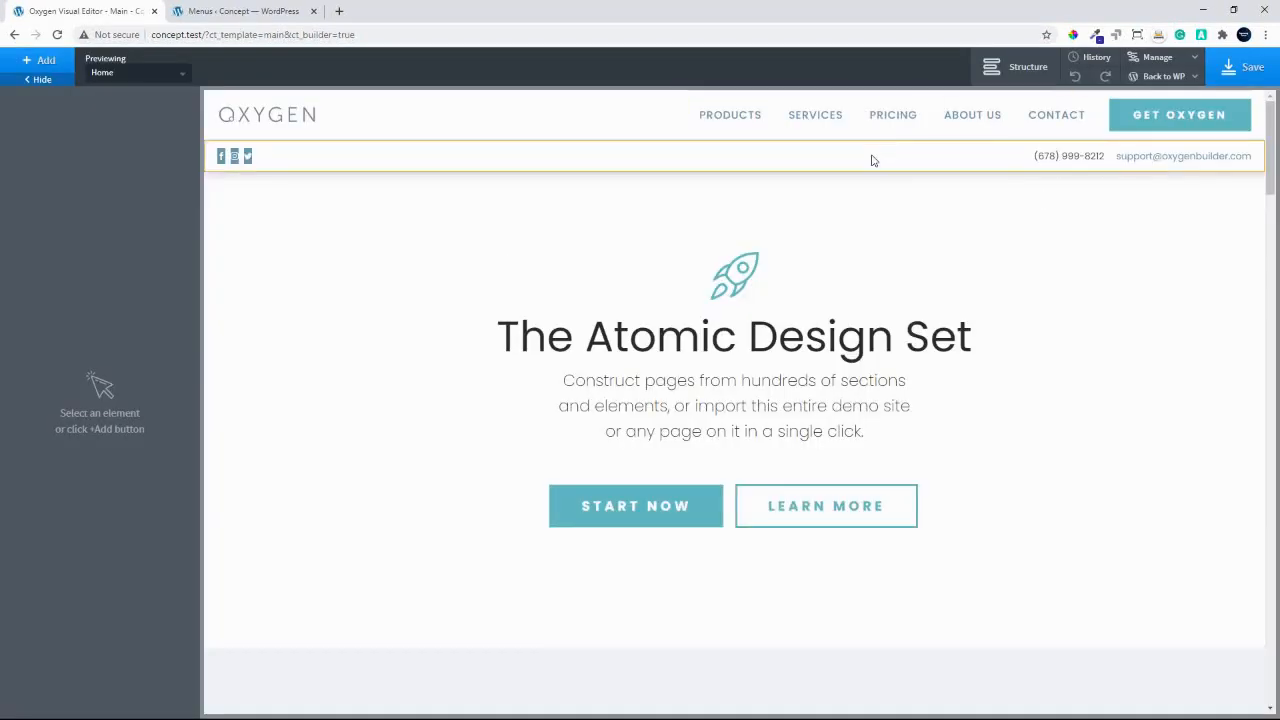
# Move the header row with the social icons and contact details above the header row holding the logo and main navigation.
pyautogui.click(866, 163)
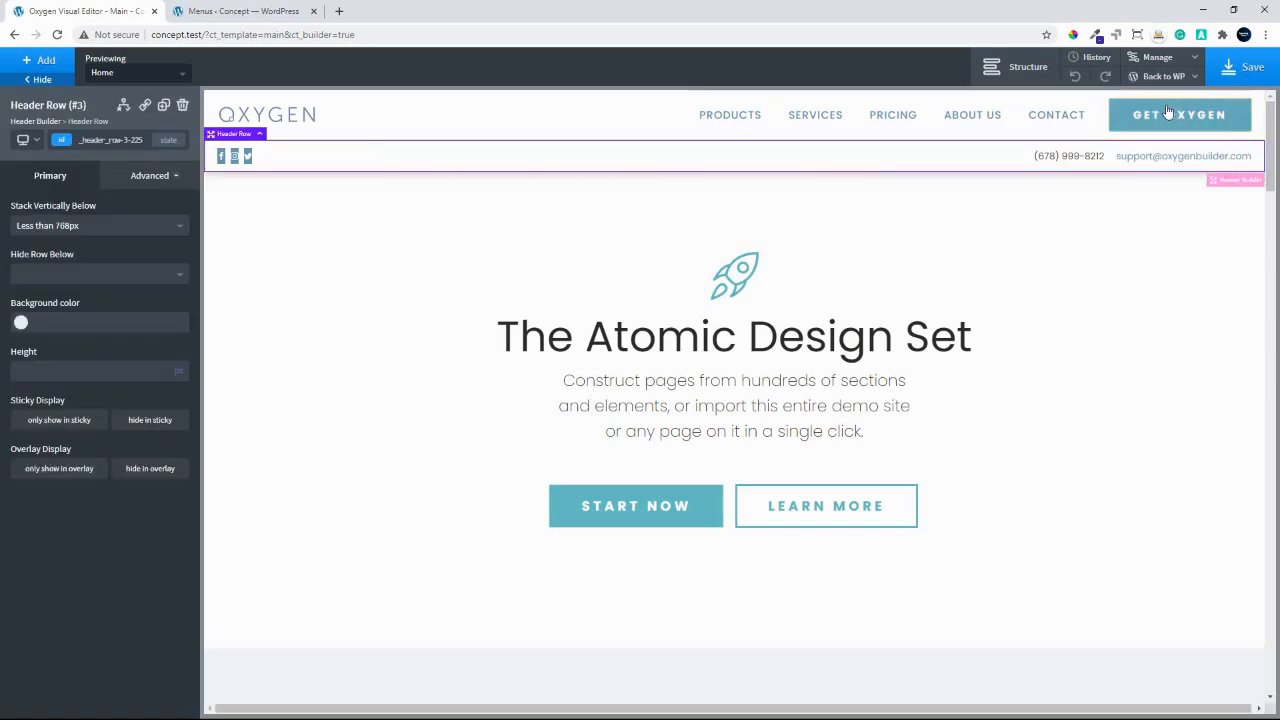
pyautogui.click(1020, 66)
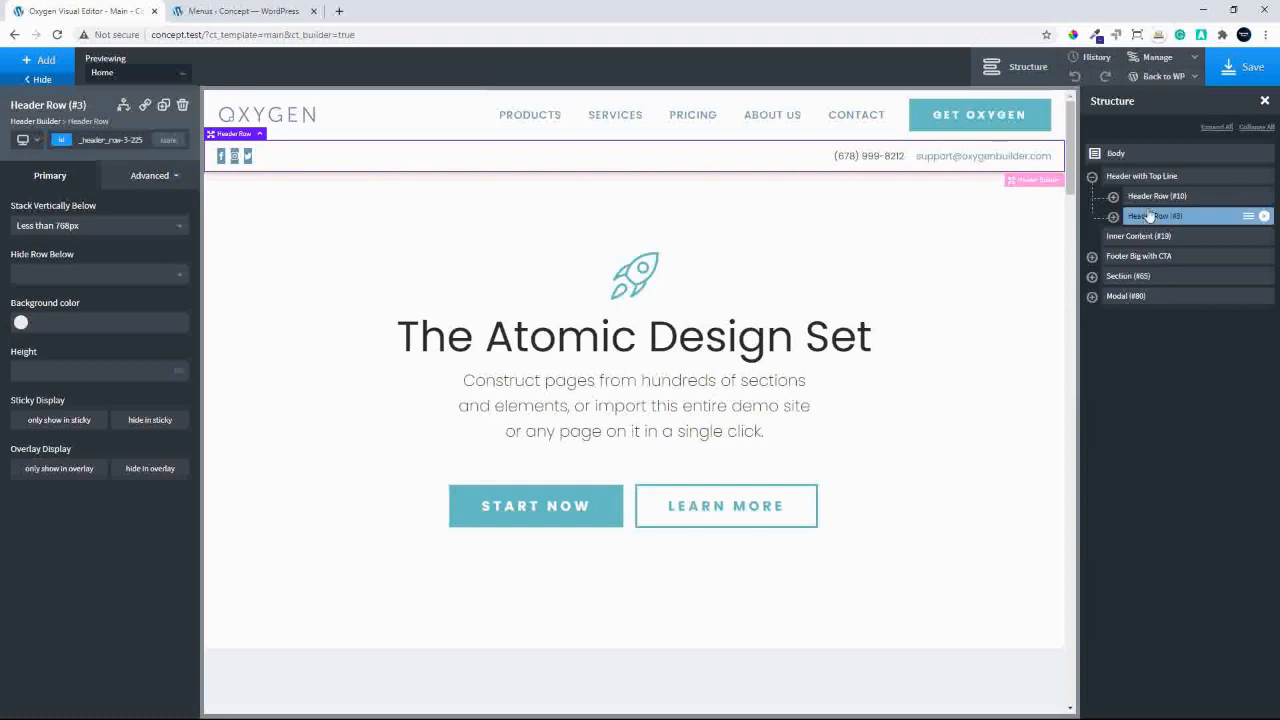
pyautogui.moveTo(1148, 218); pyautogui.dragTo(1170, 197)
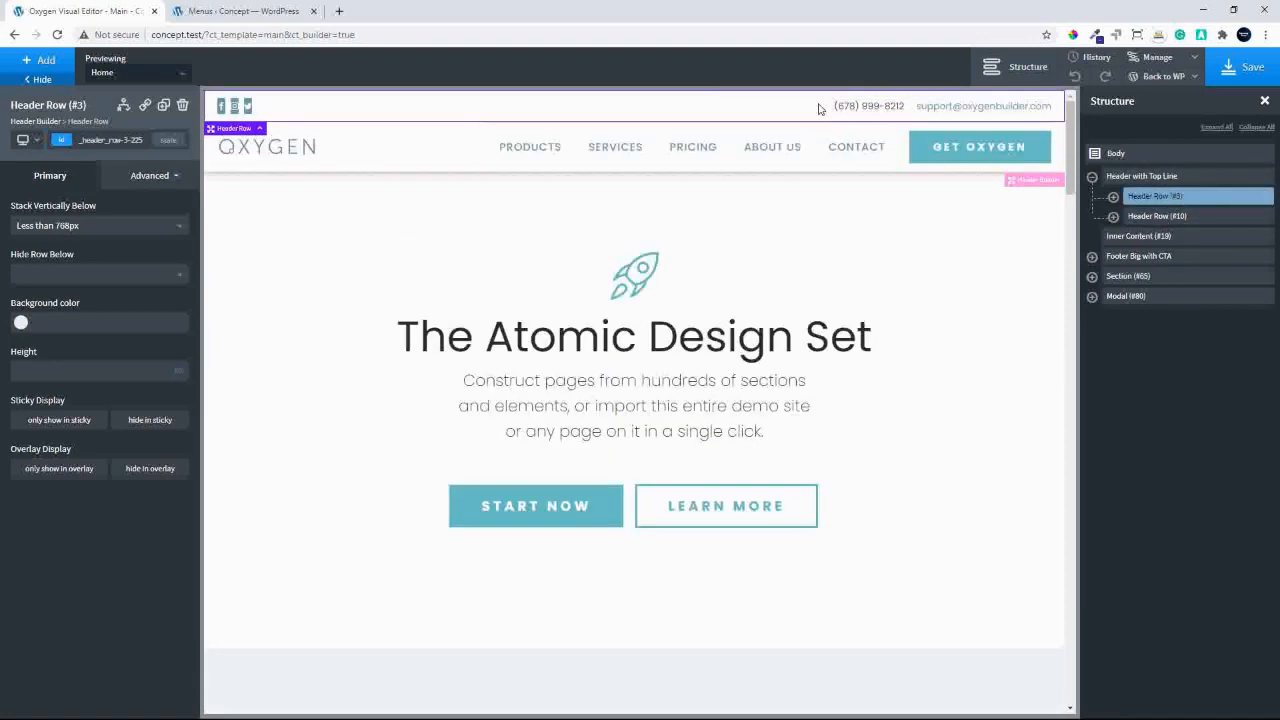
# Add a WordPress Menu element to the header row with the social icons and contact details.
pyautogui.click(1113, 196)
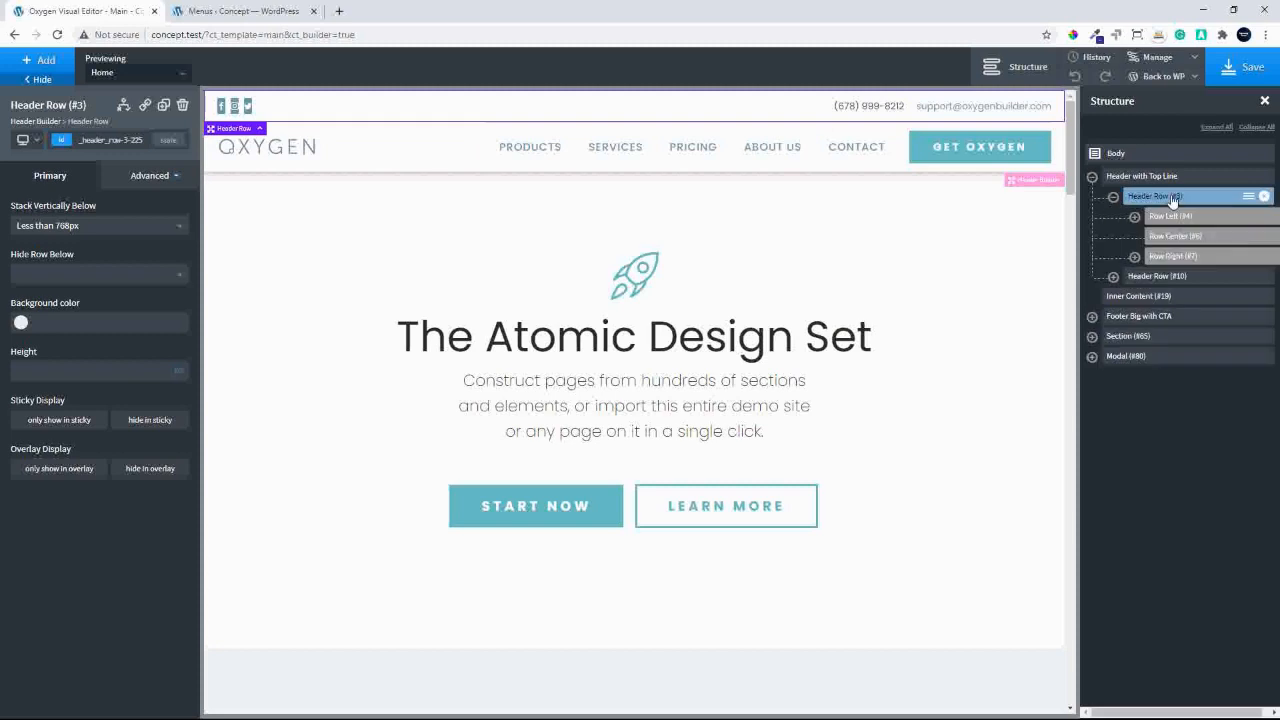
pyautogui.click(40, 60)
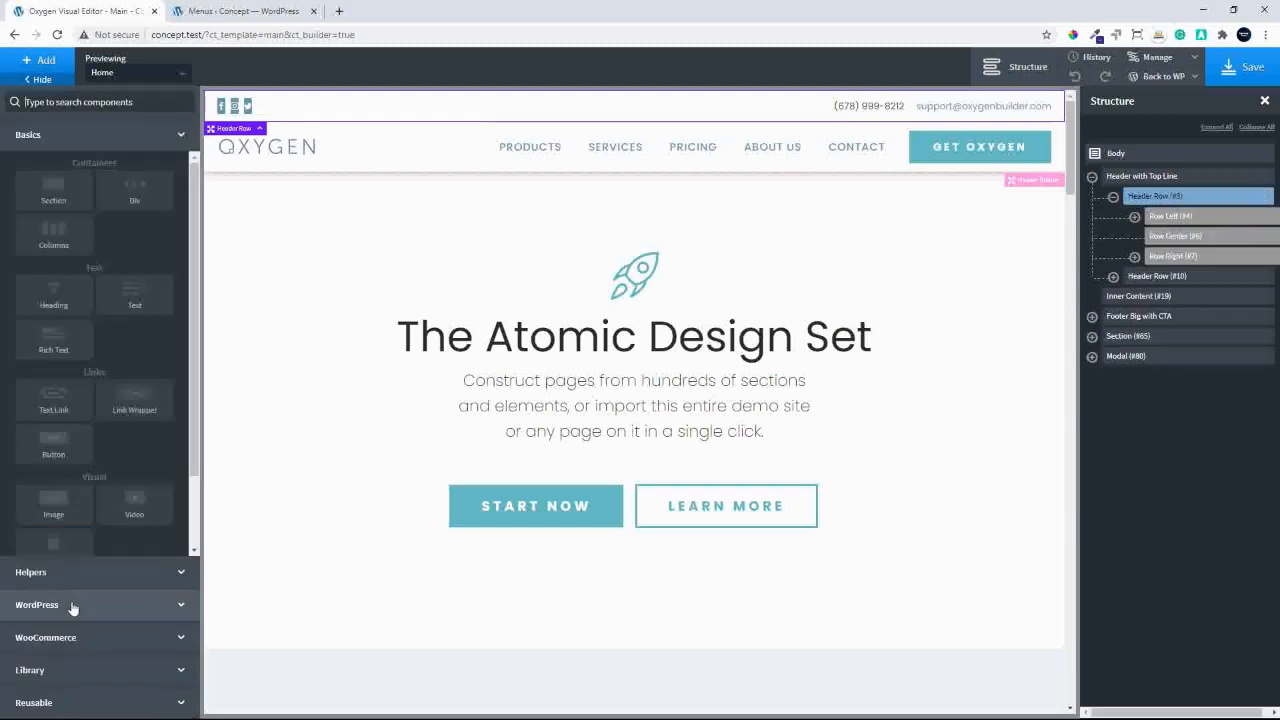
pyautogui.click(38, 604)
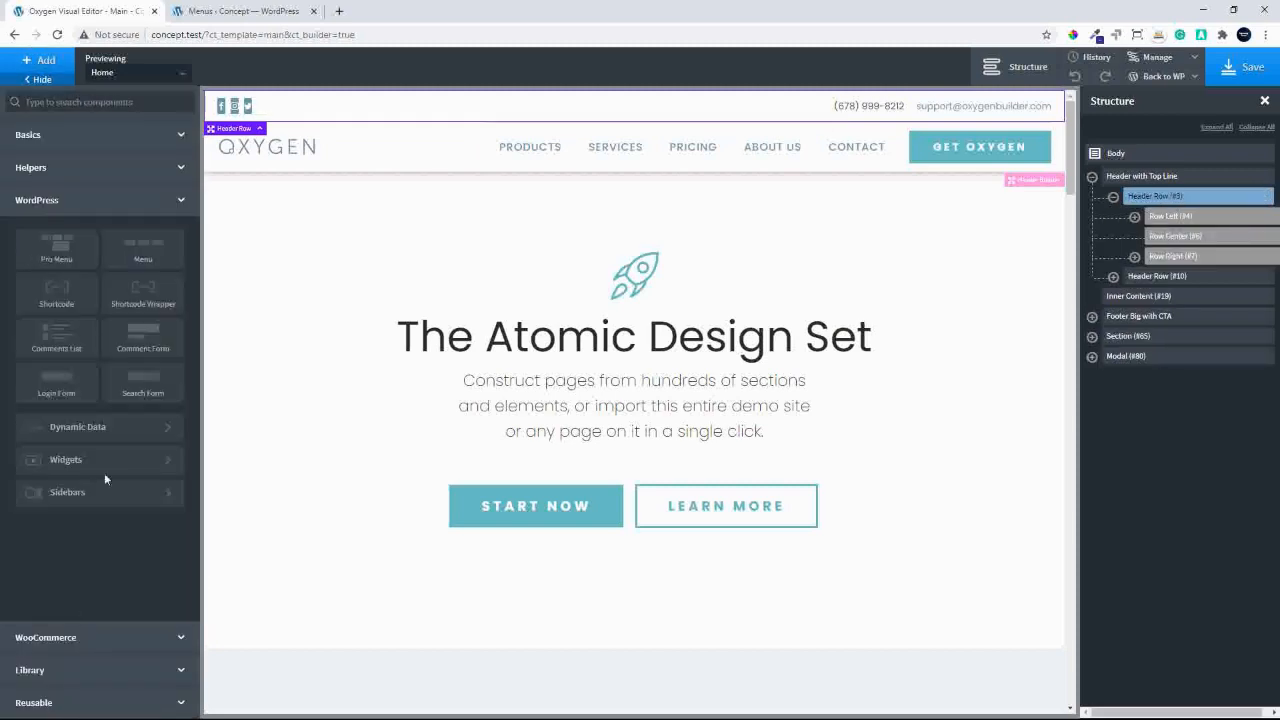
pyautogui.click(153, 257)
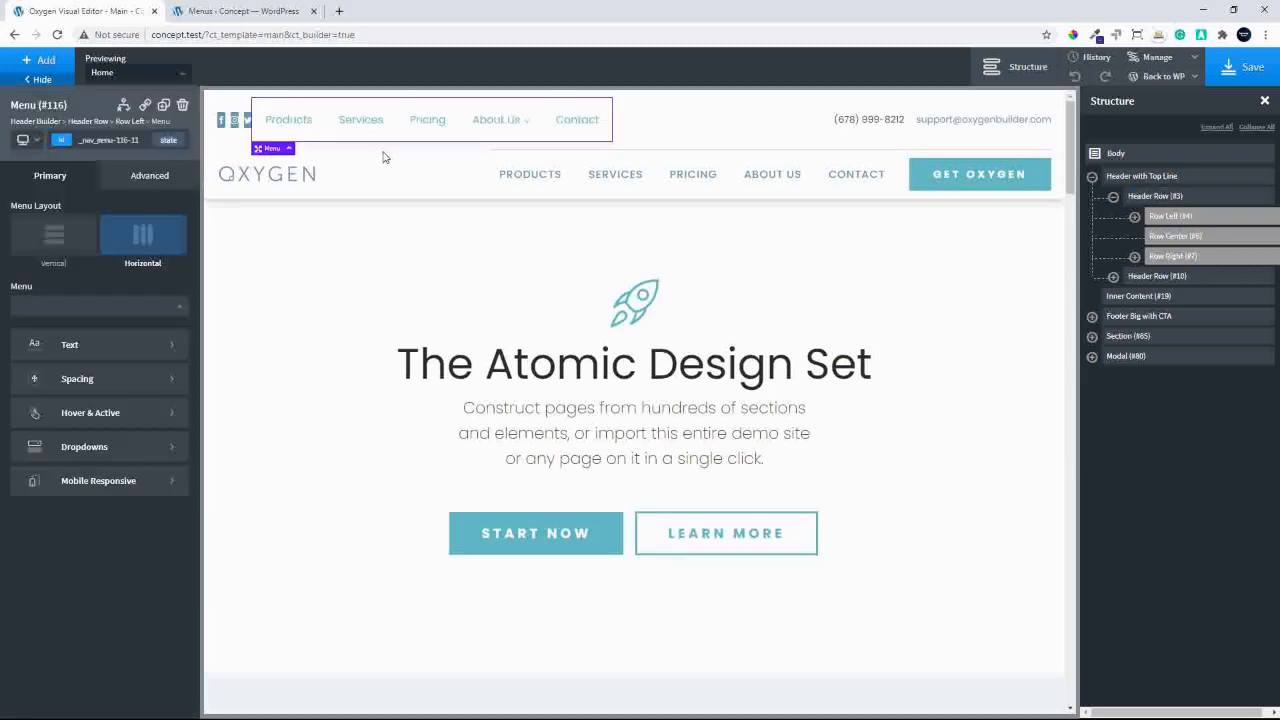
# Assign the Shop menu to the new Menu element and move it into the upper header row's Row Right, after the contact details.
pyautogui.click(70, 306)
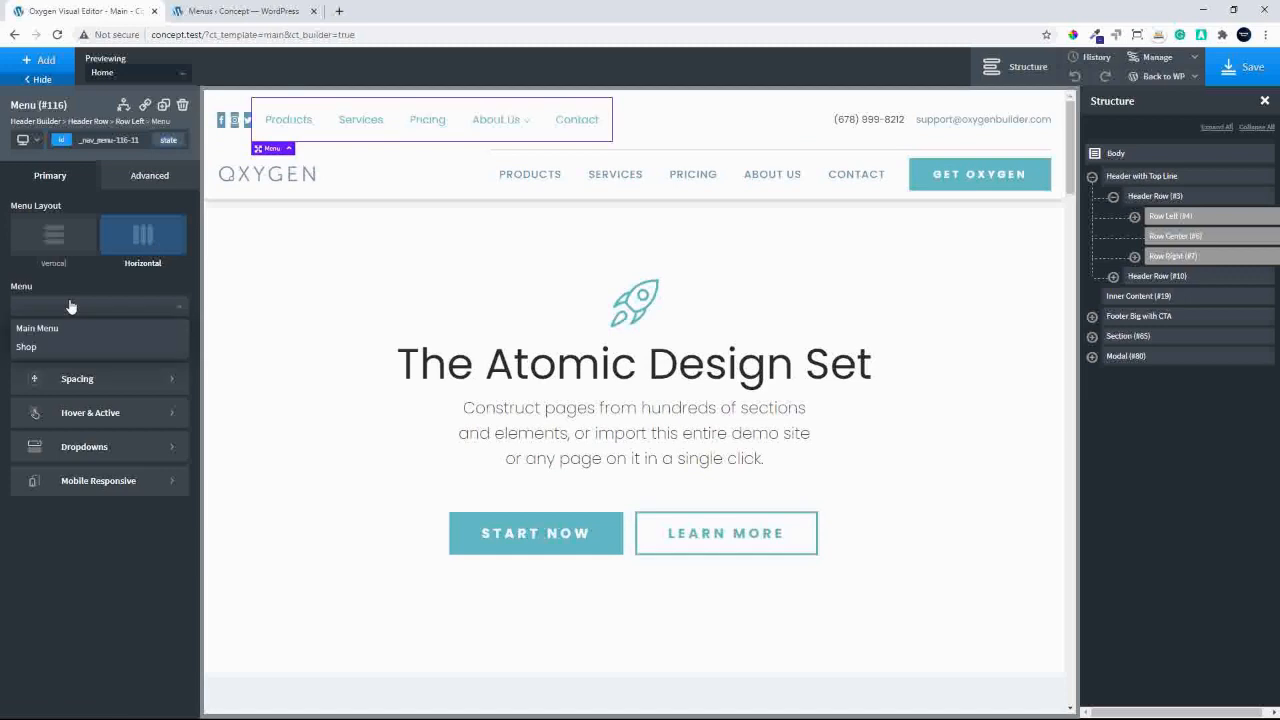
pyautogui.click(72, 344)
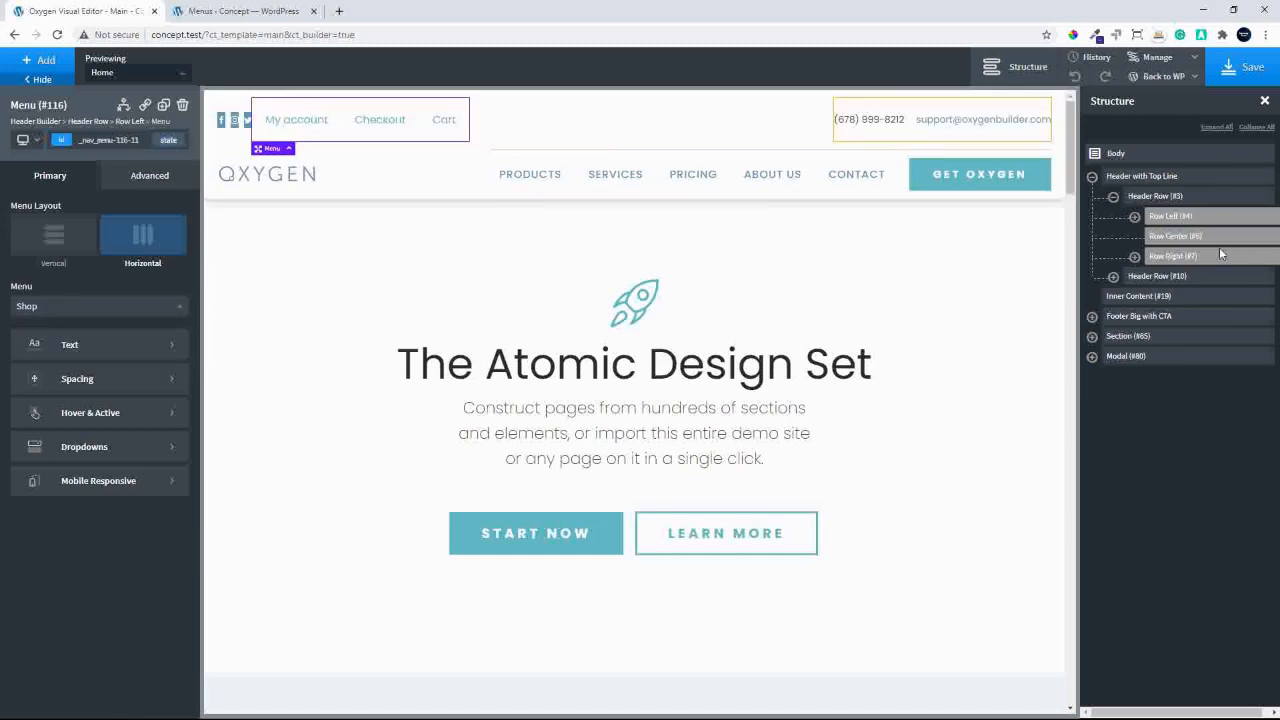
pyautogui.click(1134, 217)
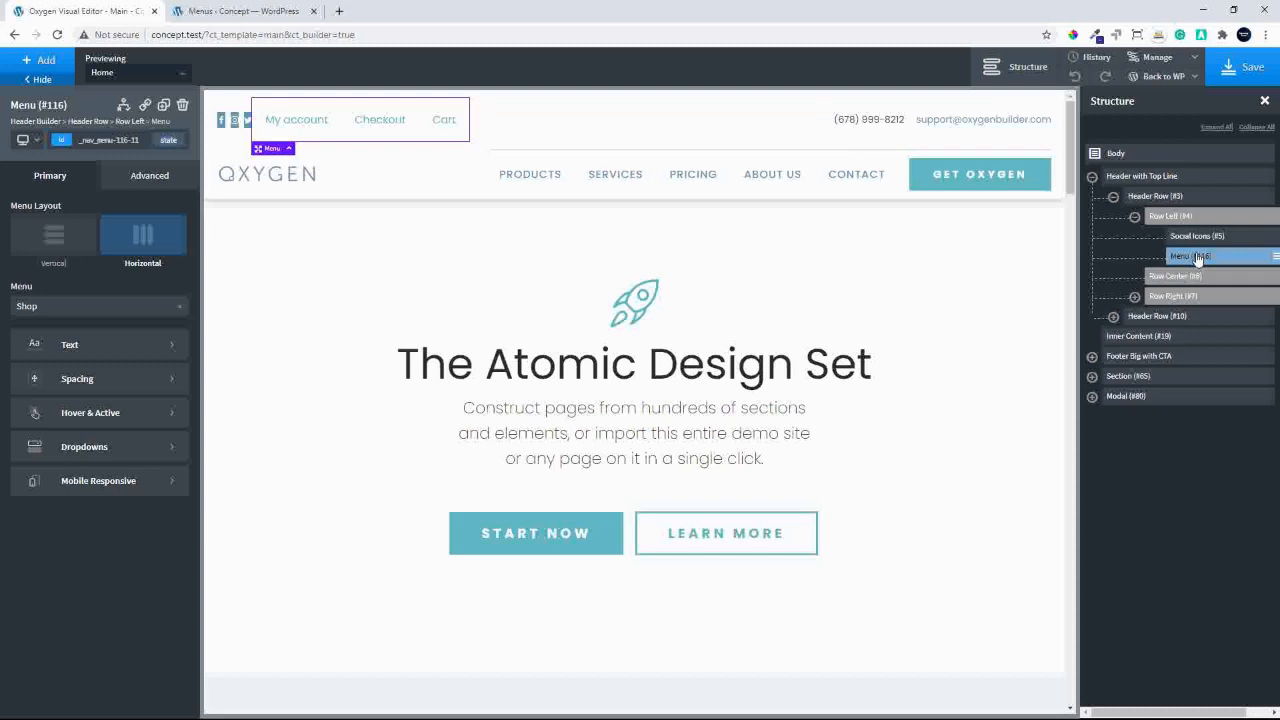
pyautogui.click(1134, 297)
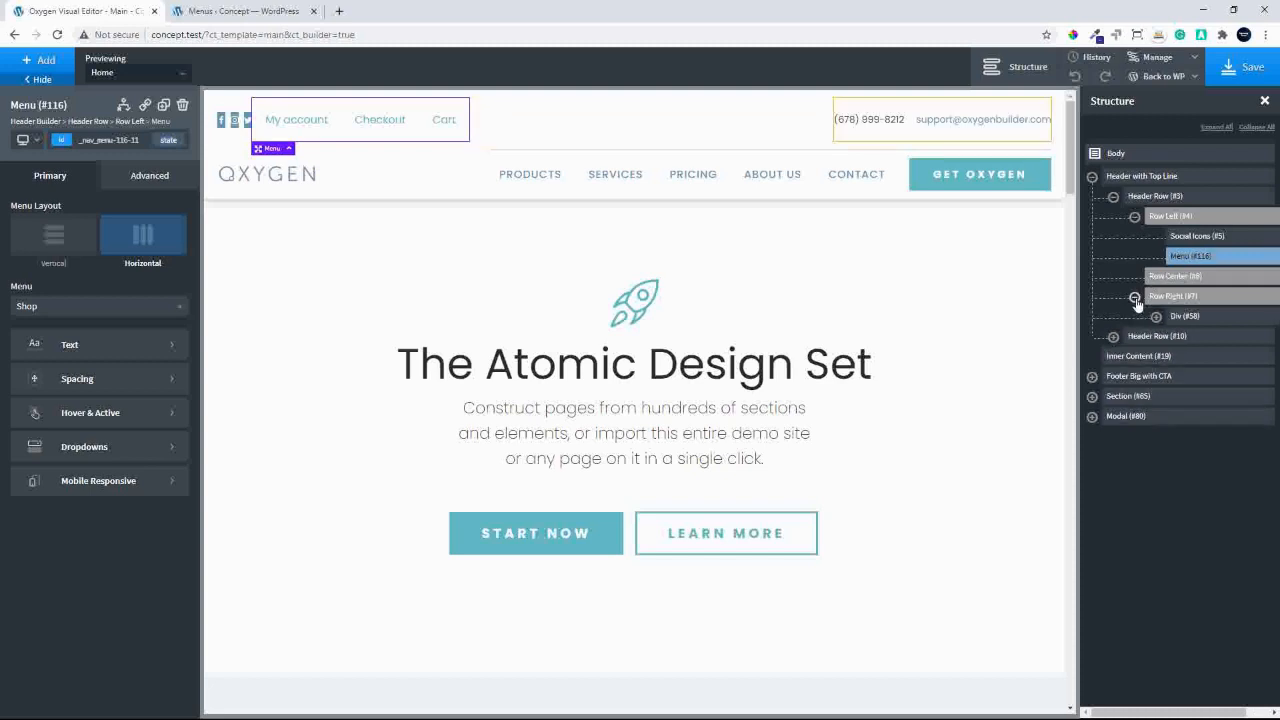
pyautogui.moveTo(1207, 258); pyautogui.dragTo(1204, 296)
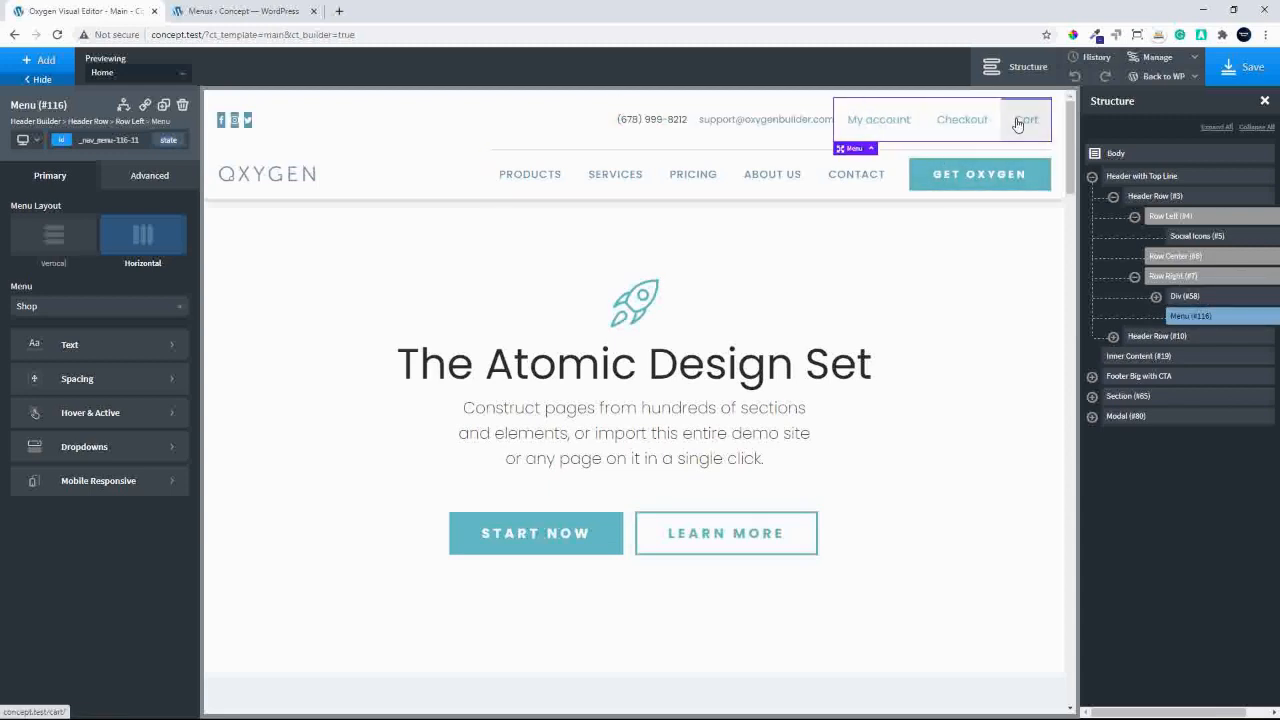
# Save the Main template and exit the Oxygen editor to the WordPress admin.
pyautogui.click(1238, 70)
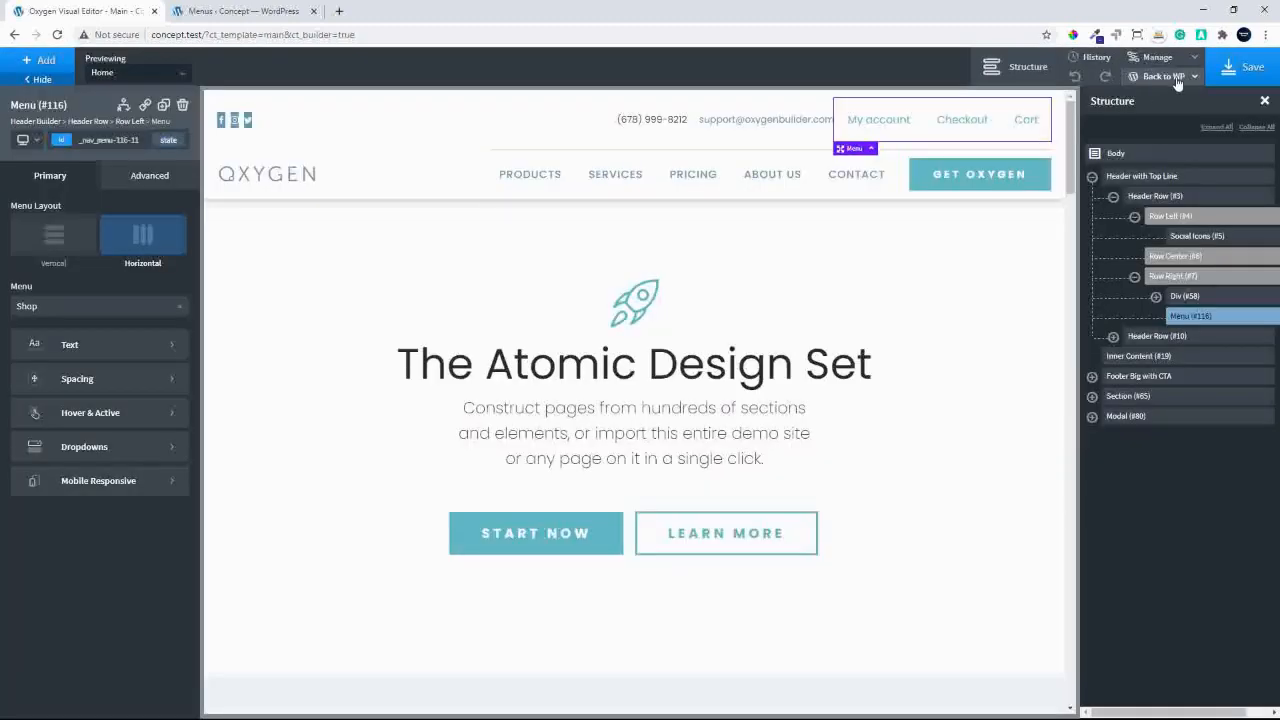
pyautogui.click(1158, 98)
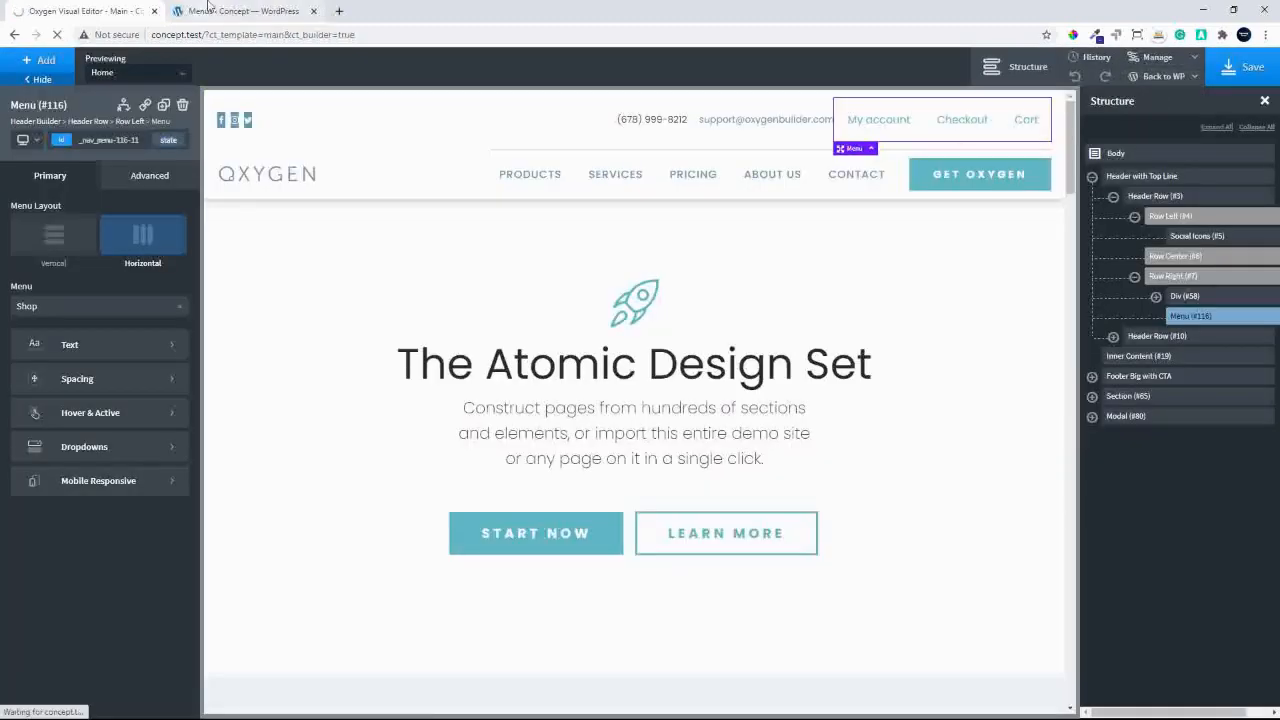
pyautogui.click(237, 11)
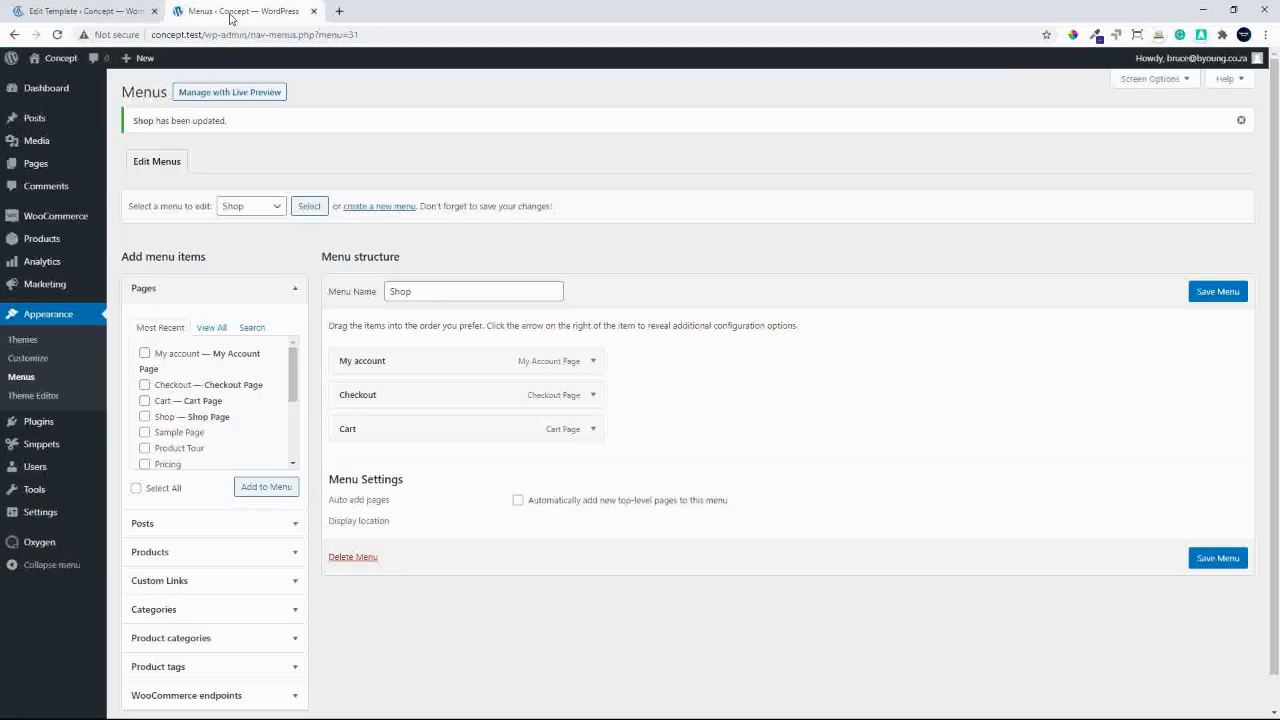
# Open the site's front end in a new tab and view the My account page through the header's Shop menu.
pyautogui.rightClick(56, 57)
pyautogui.click(91, 66)
pyautogui.click(384, 12)
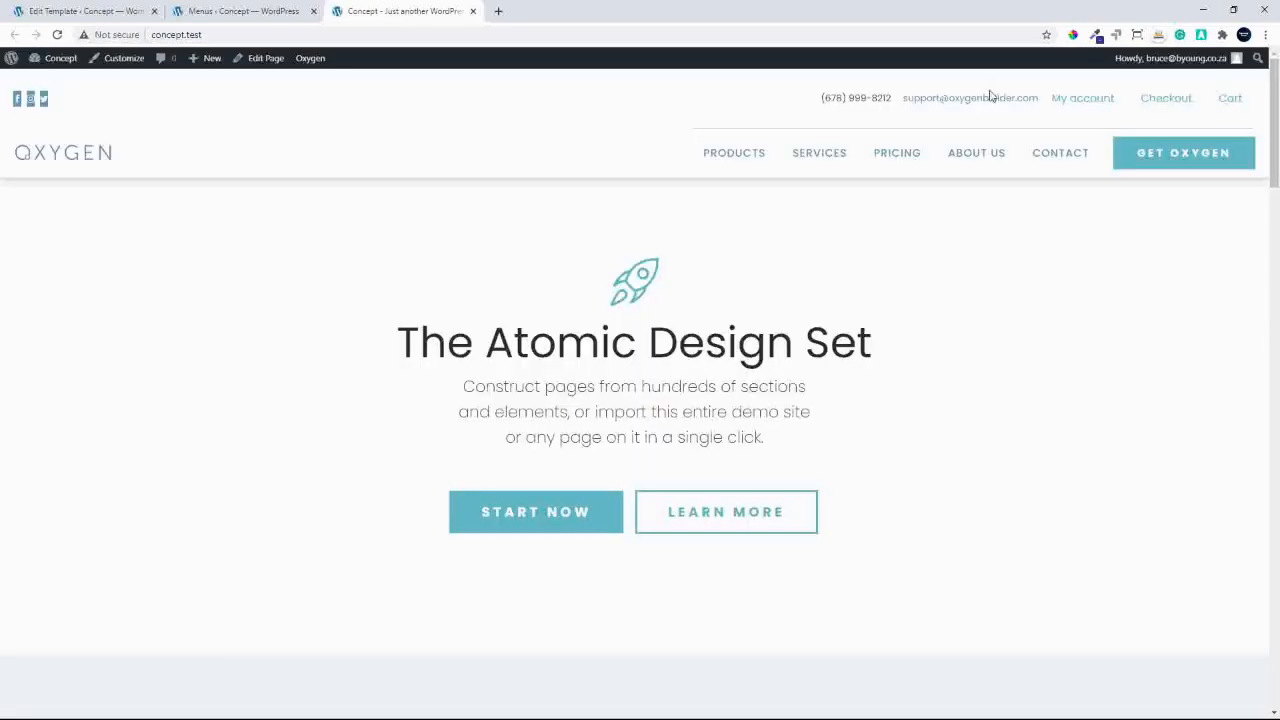
pyautogui.click(1077, 97)
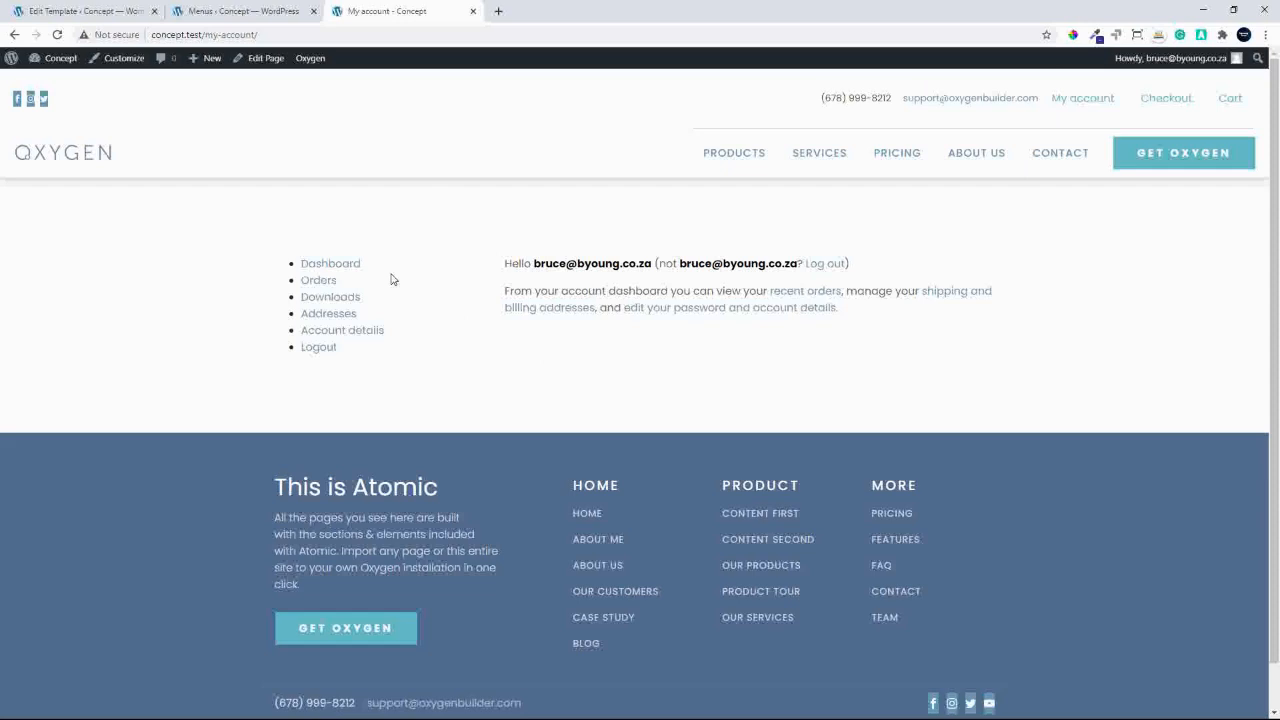
pyautogui.moveTo(326, 62)
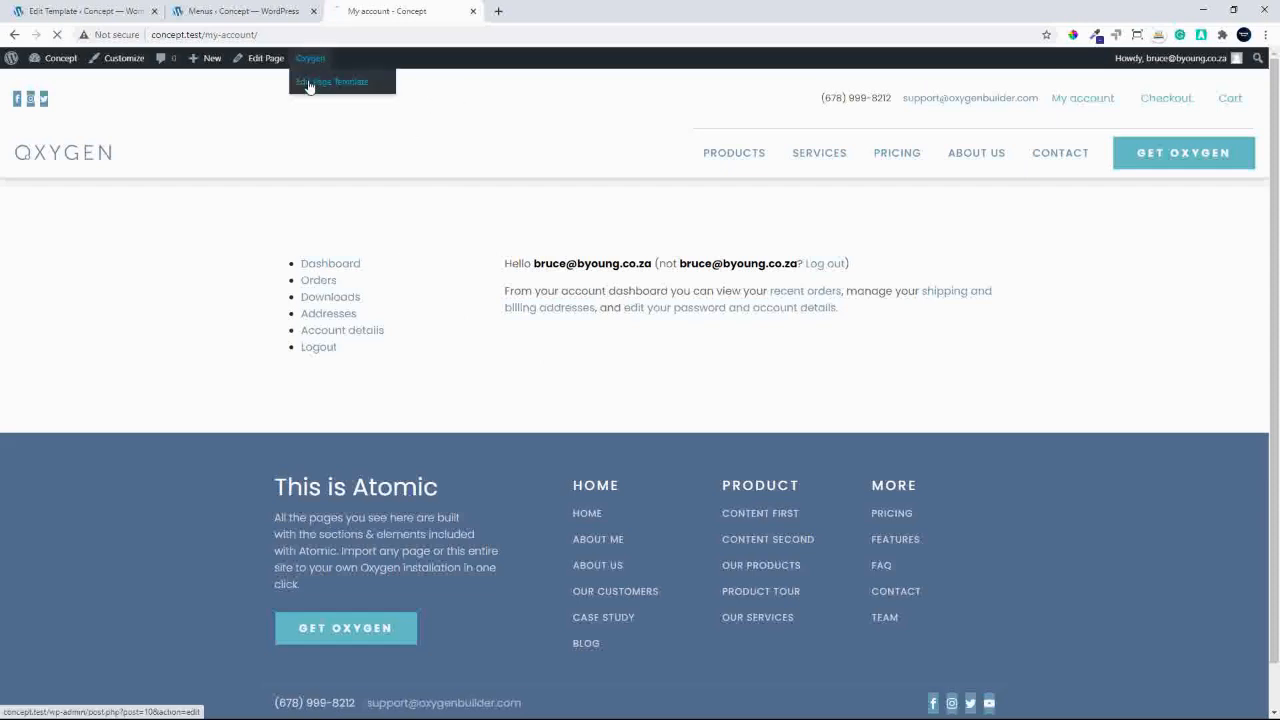
pyautogui.click(309, 87)
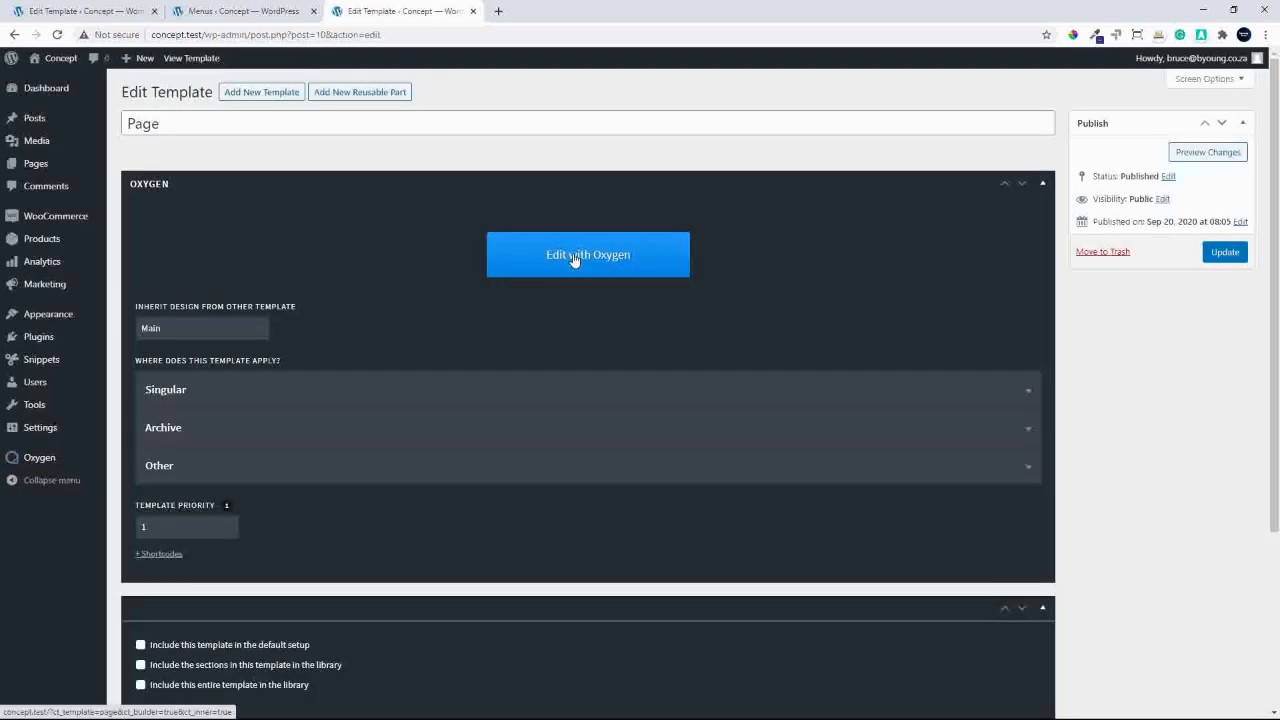
pyautogui.click(14, 34)
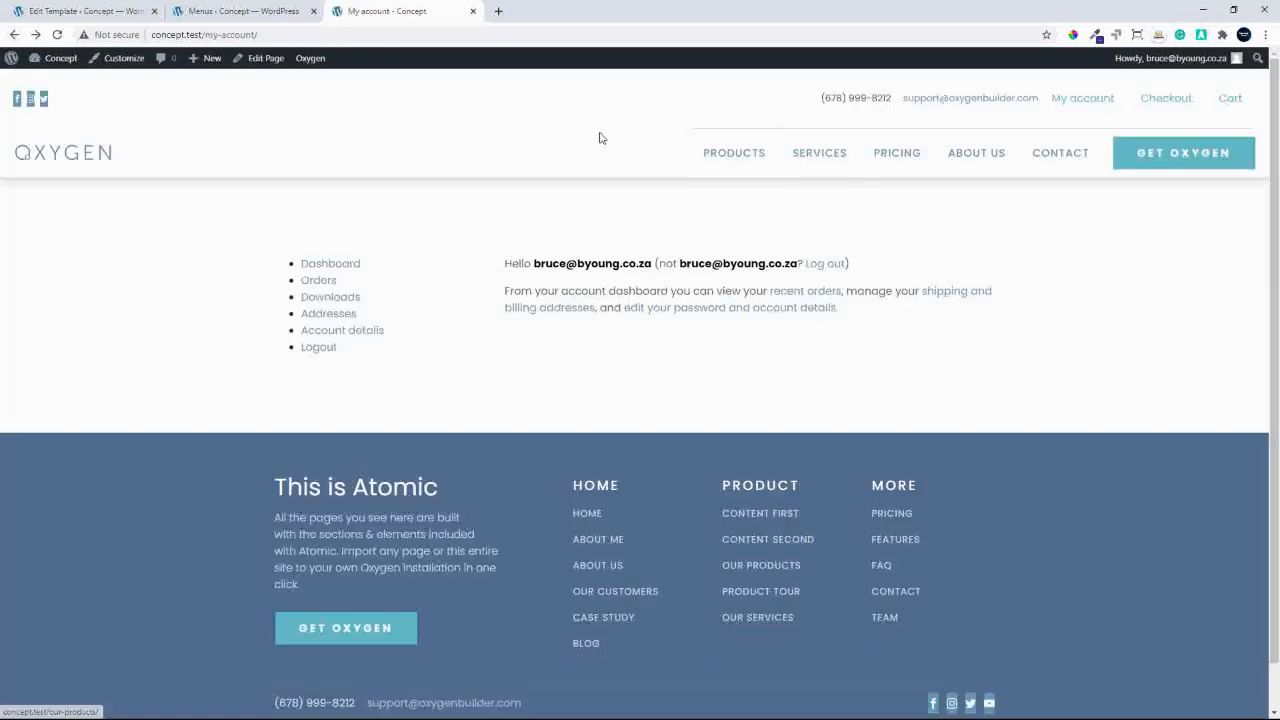
# Open the My account page for editing in the Oxygen visual editor, checking its WooCommerce shortcode block on the way.
pyautogui.click(252, 62)
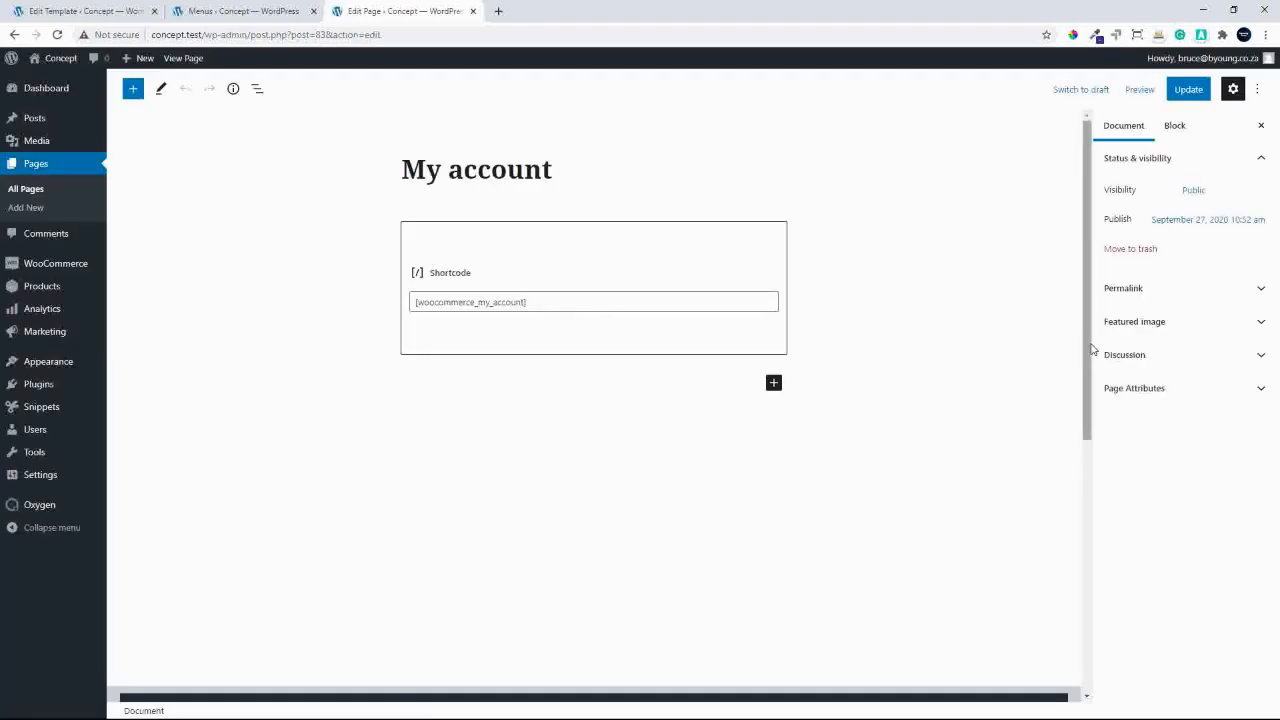
pyautogui.moveTo(1088, 362); pyautogui.dragTo(1088, 537)
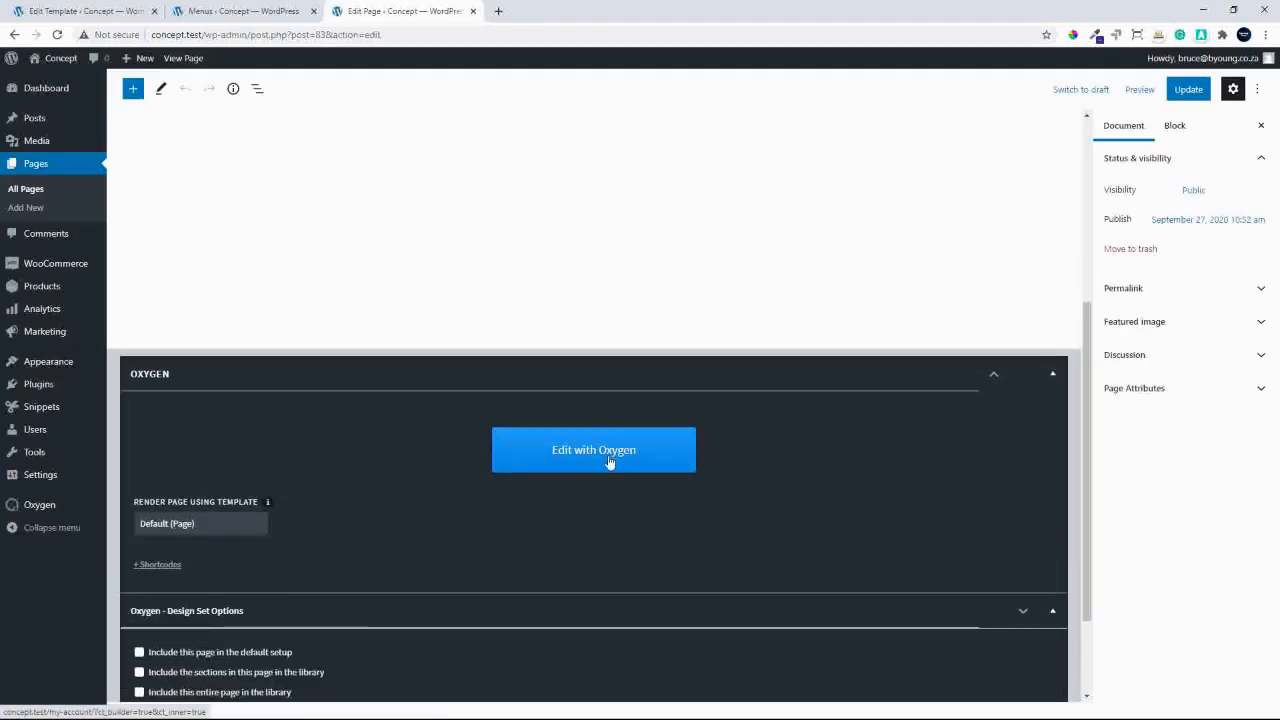
pyautogui.moveTo(1089, 423); pyautogui.dragTo(1090, 288)
pyautogui.moveTo(538, 210); pyautogui.dragTo(371, 203)
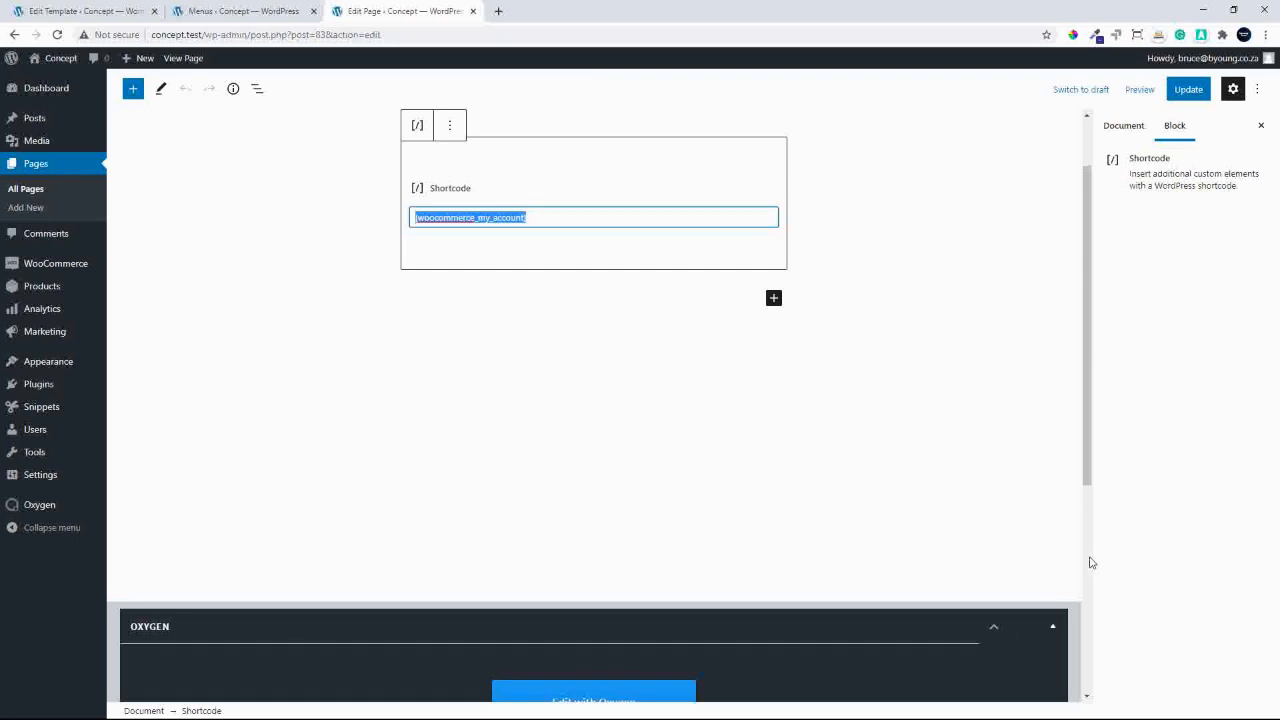
pyautogui.scroll(-4, 1002, 574)
pyautogui.click(604, 340)
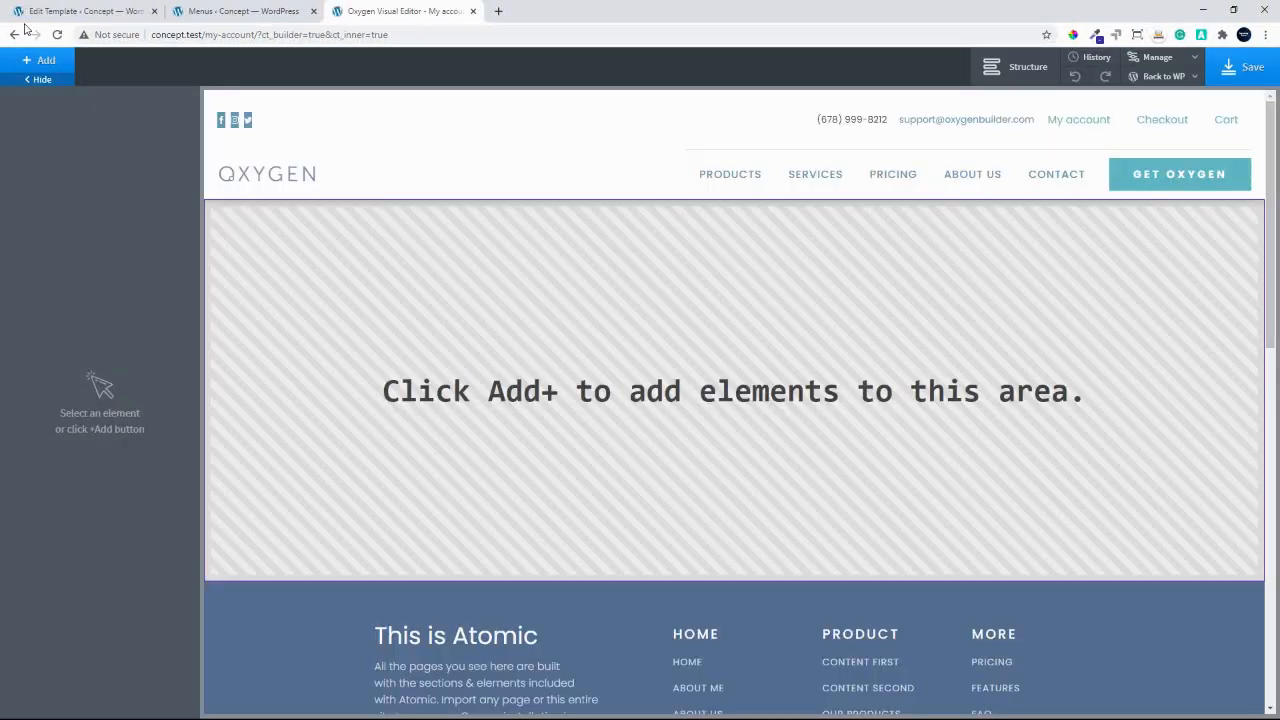
# Add a Section to the empty My account page and insert the WooCommerce My Account element inside it.
pyautogui.click(31, 63)
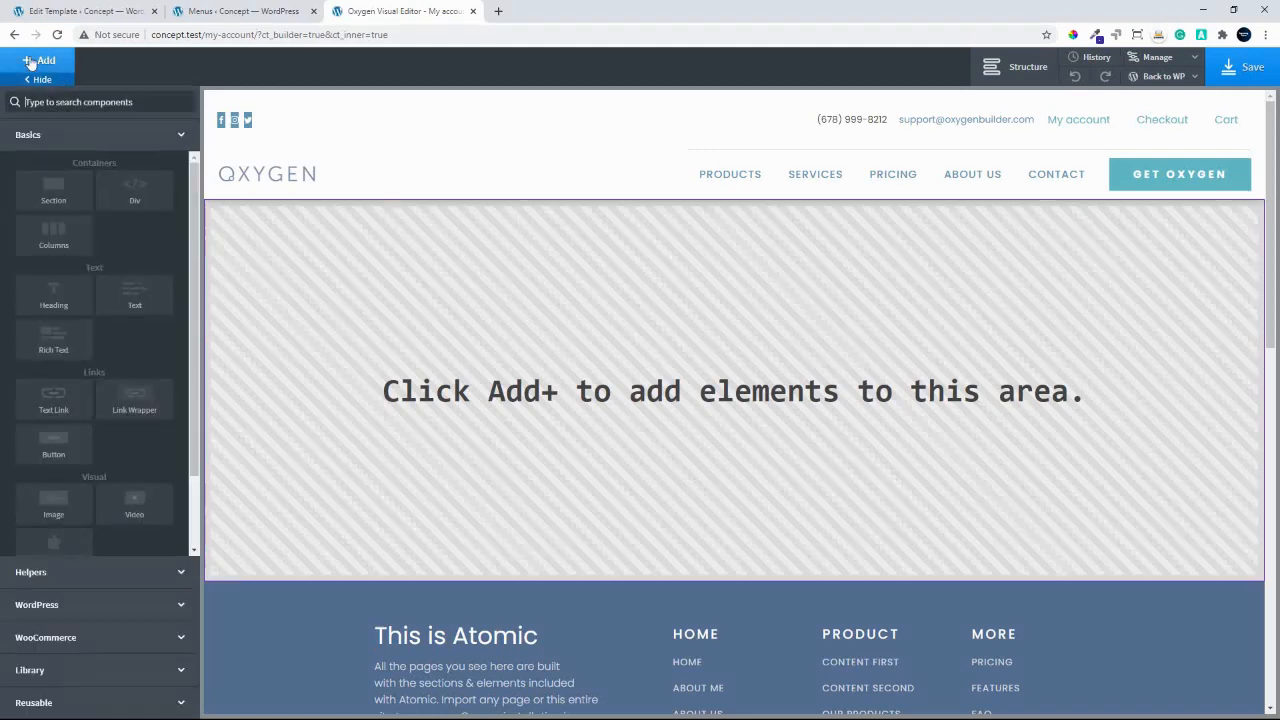
pyautogui.click(52, 189)
pyautogui.click(26, 66)
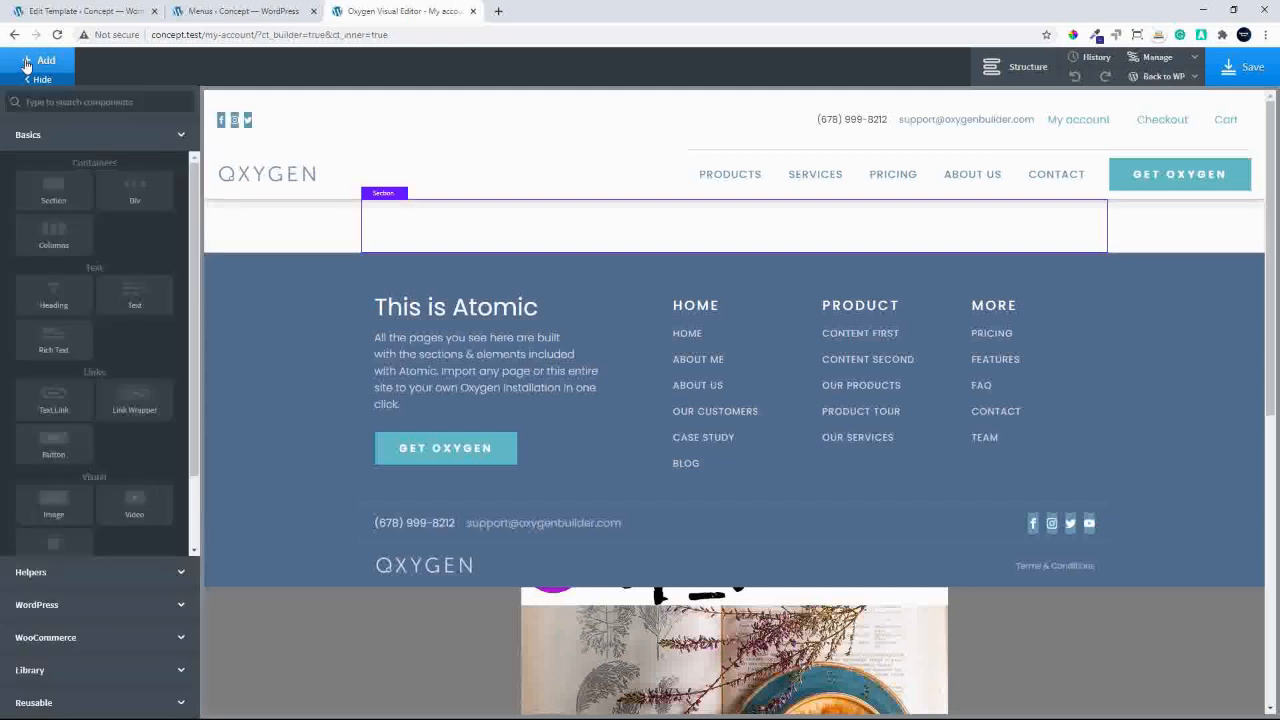
pyautogui.click(83, 645)
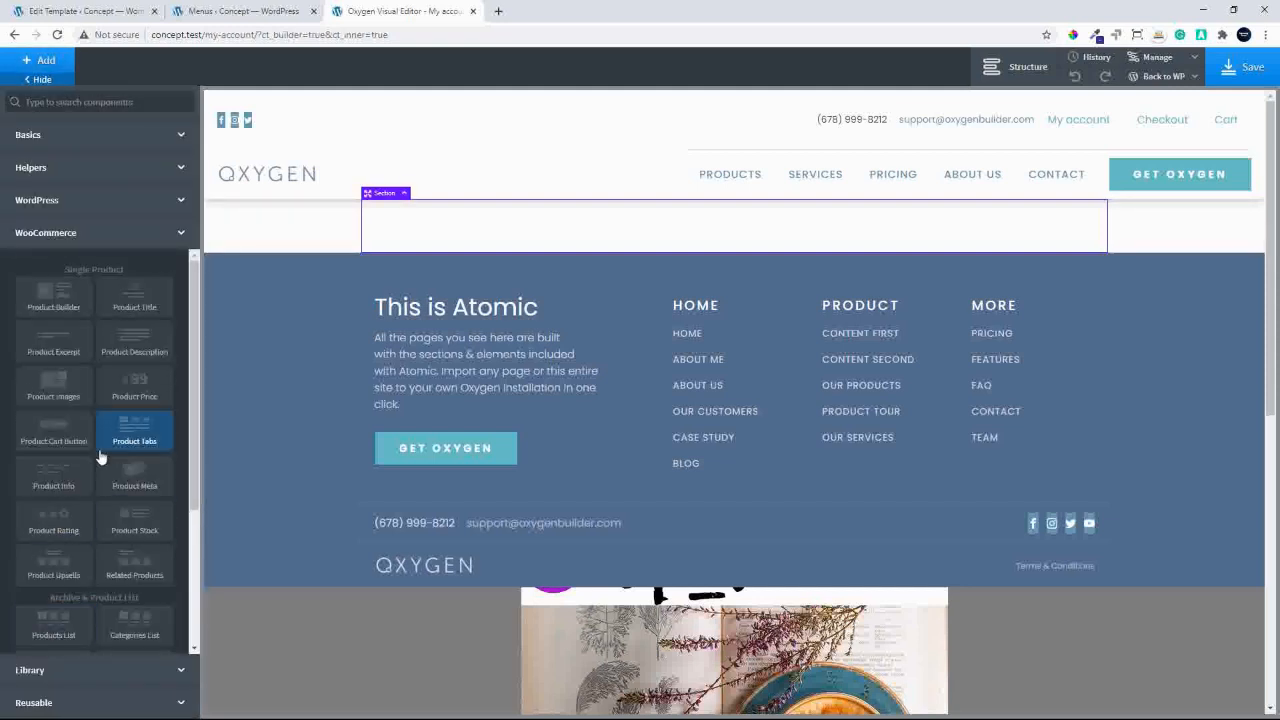
pyautogui.scroll(-1, 191, 505)
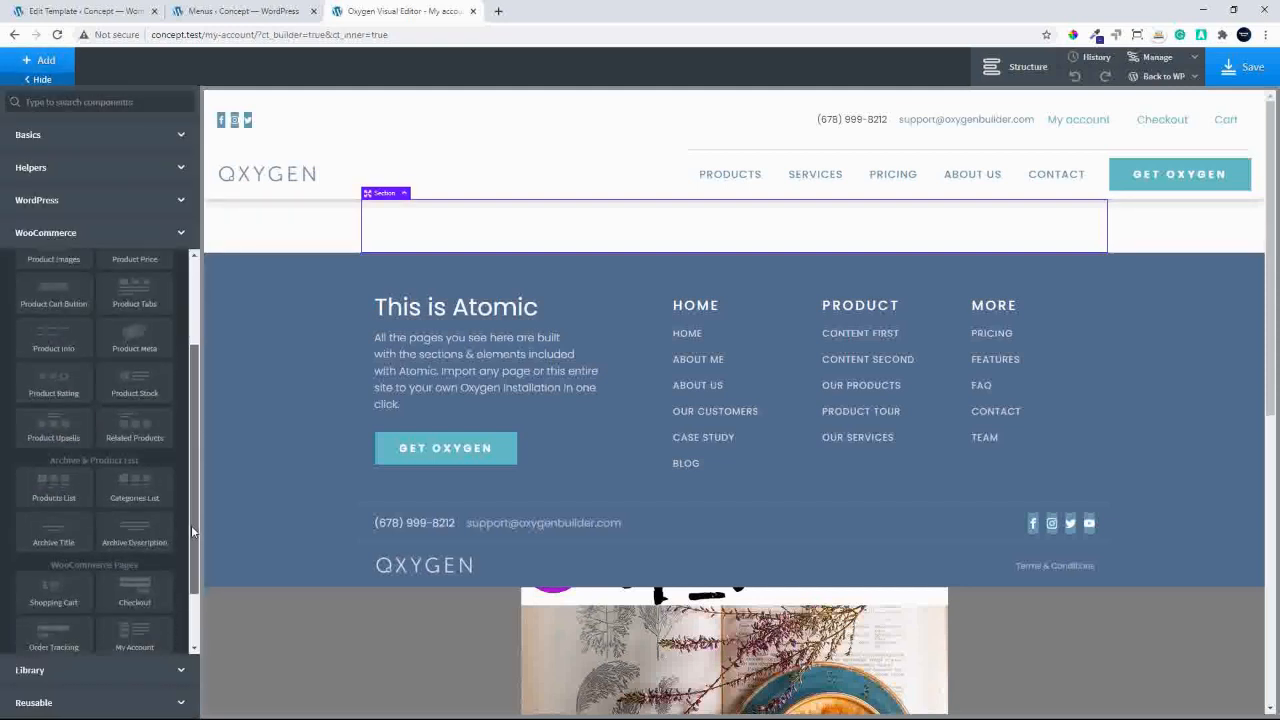
pyautogui.scroll(-1, 125, 557)
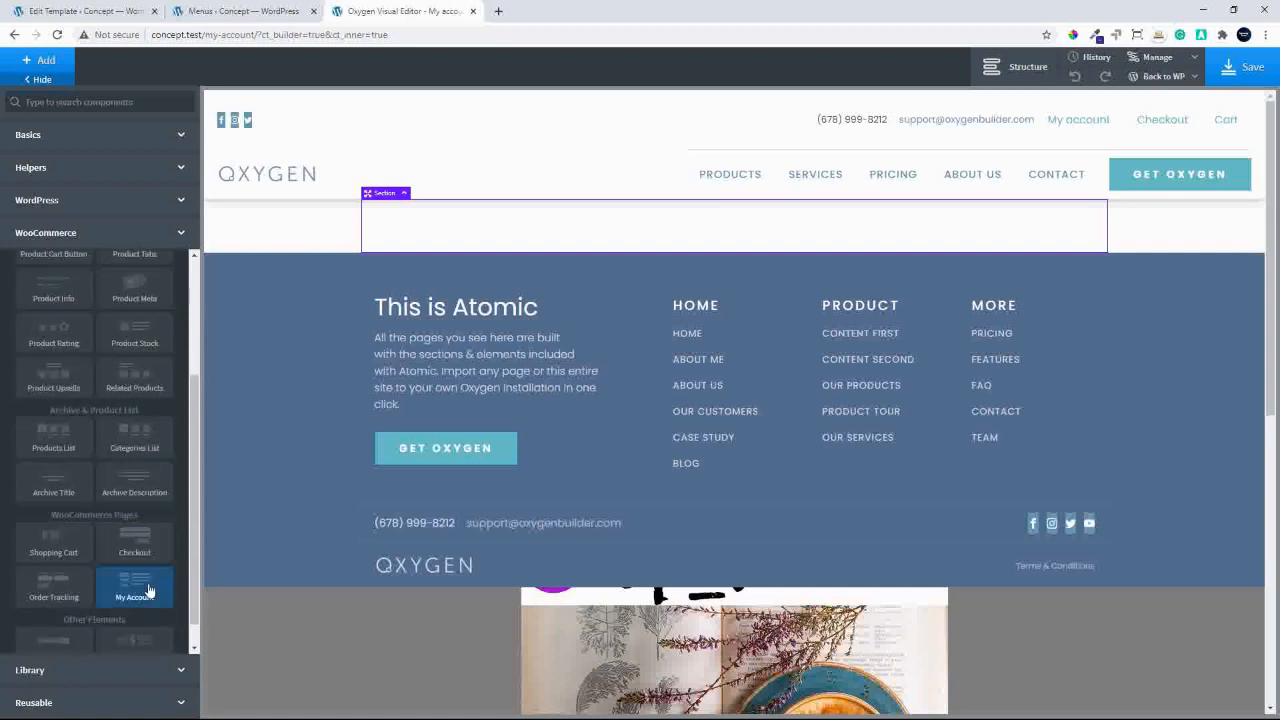
pyautogui.click(140, 590)
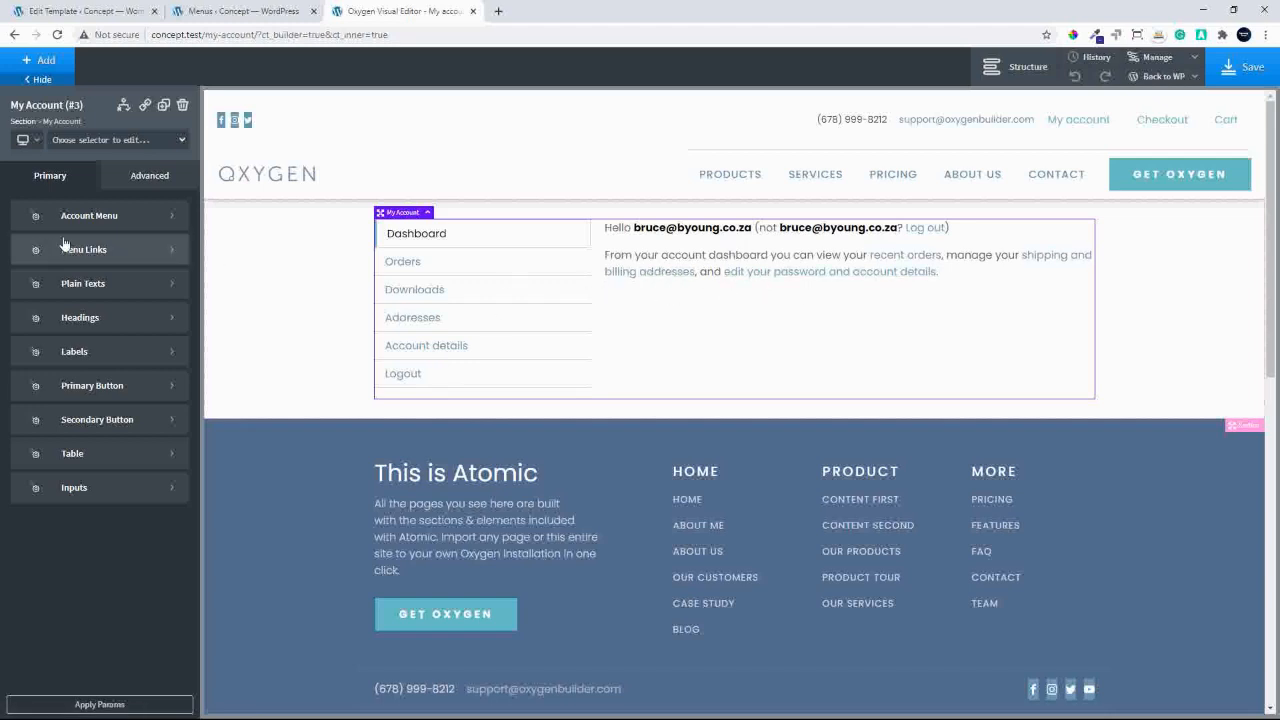
# Try the right and none floats for the My Account element's account menu, and settle on a left Menu Float.
pyautogui.click(118, 216)
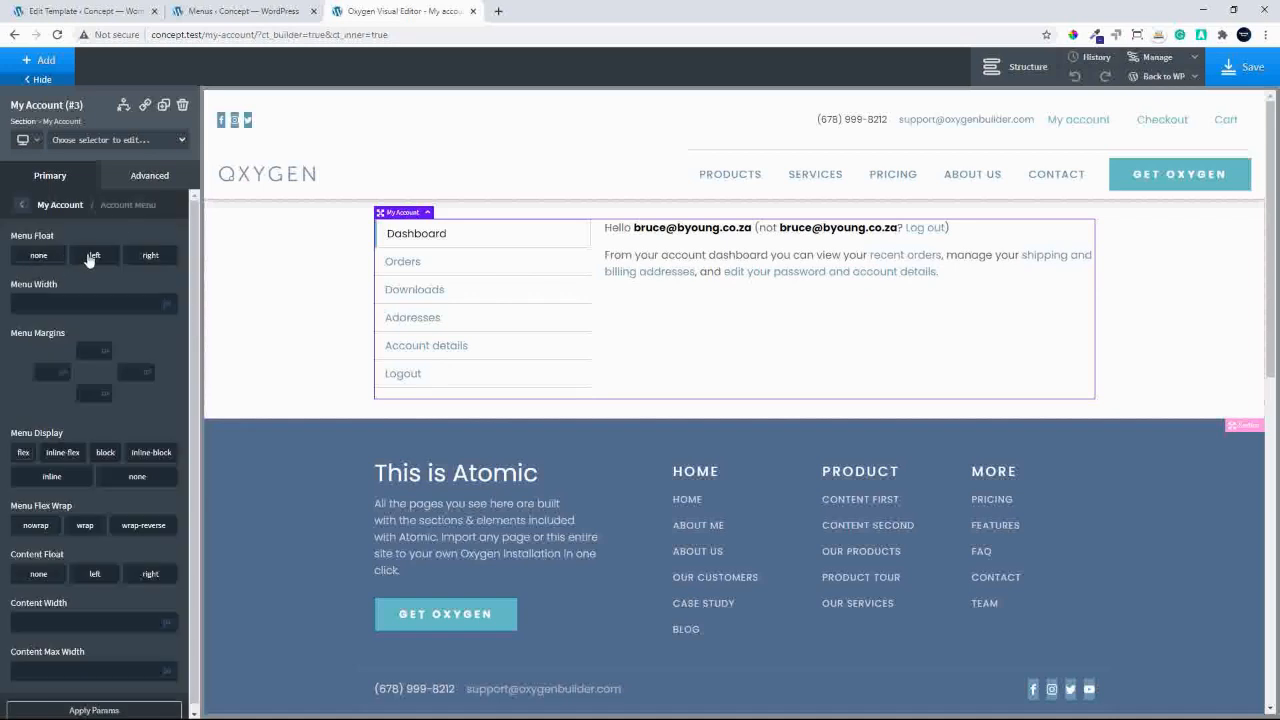
pyautogui.click(100, 257)
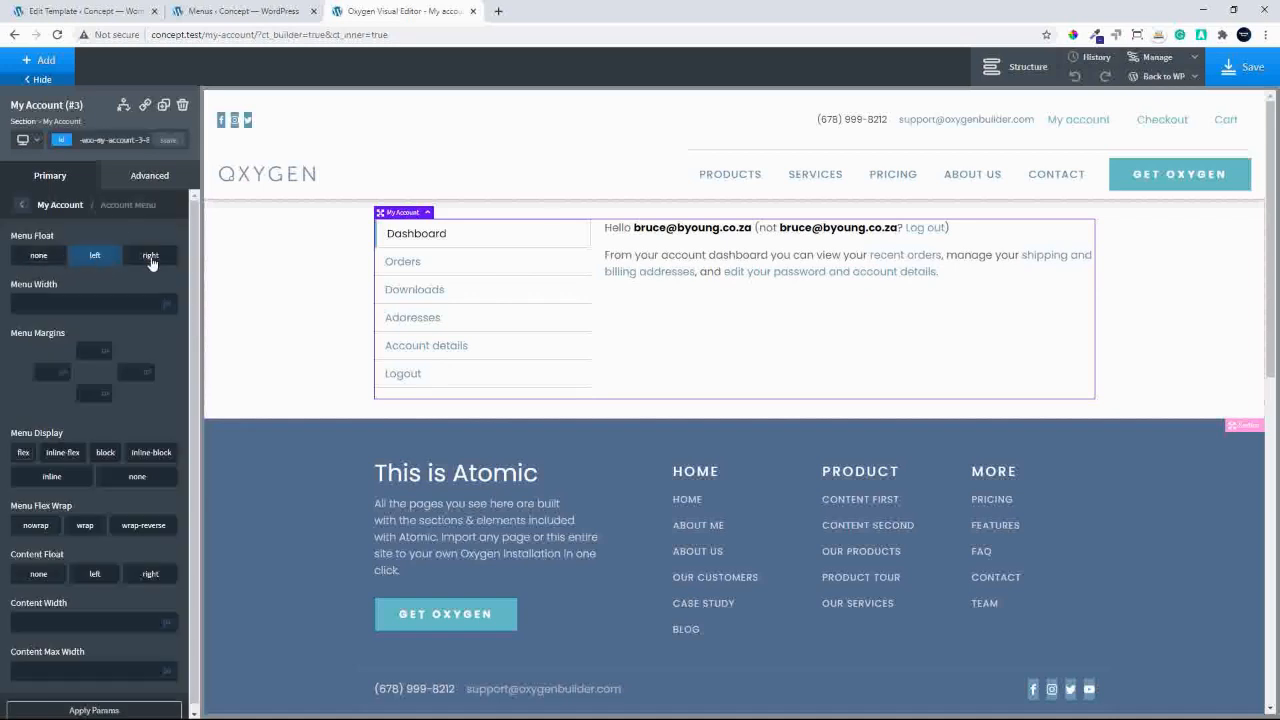
pyautogui.click(150, 257)
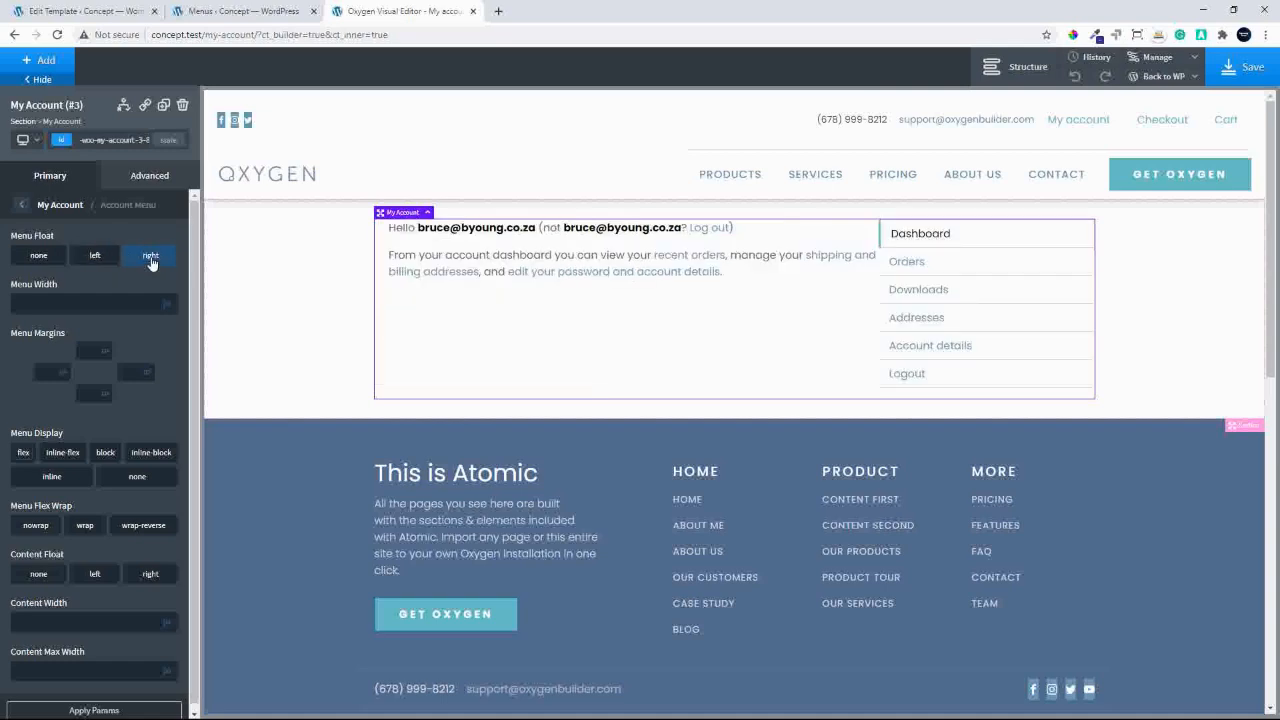
pyautogui.click(40, 257)
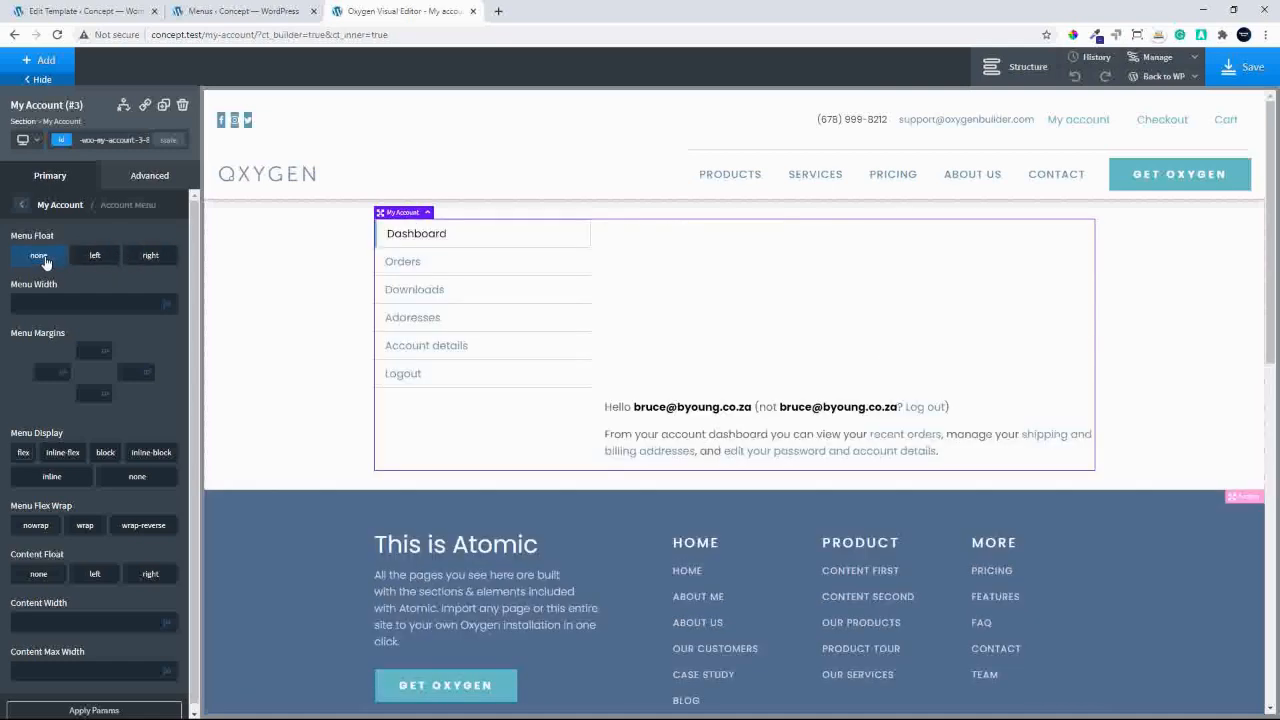
pyautogui.click(105, 260)
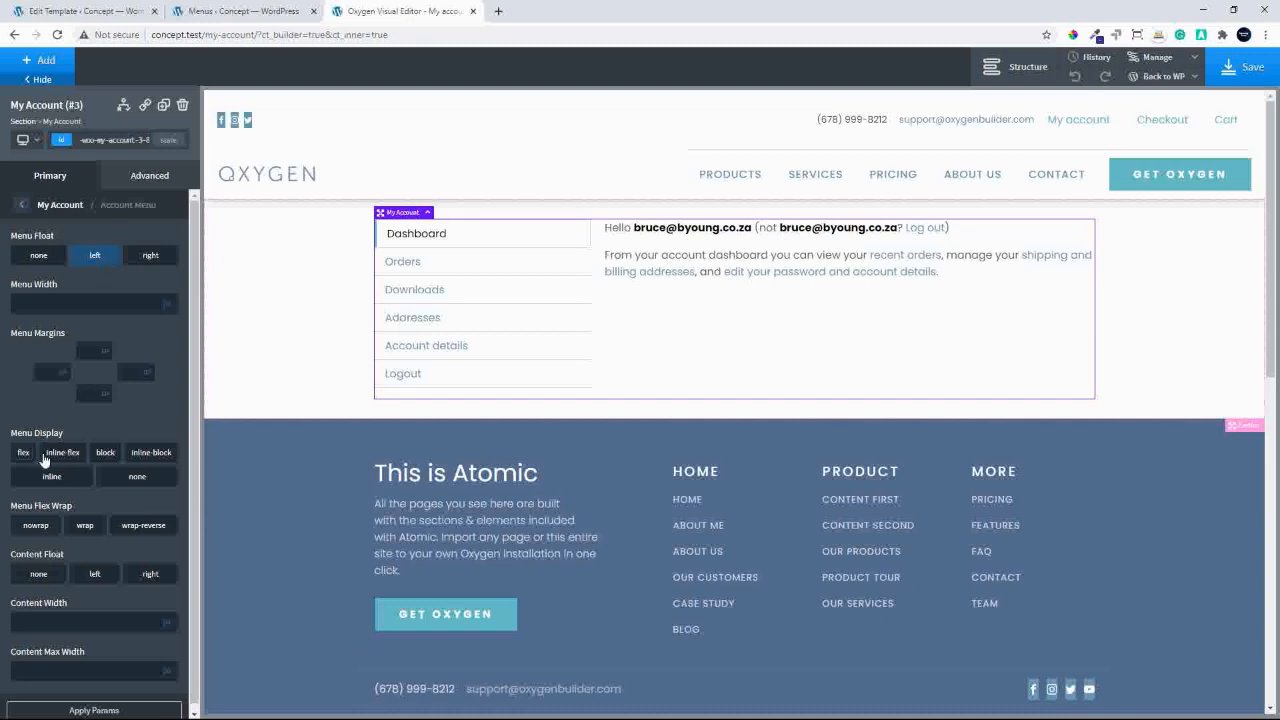
# Try the inline-flex, block, inline-block and flex menu displays and a left content float on the account menu, clearing both settings again.
pyautogui.scroll(-2, 192, 387)
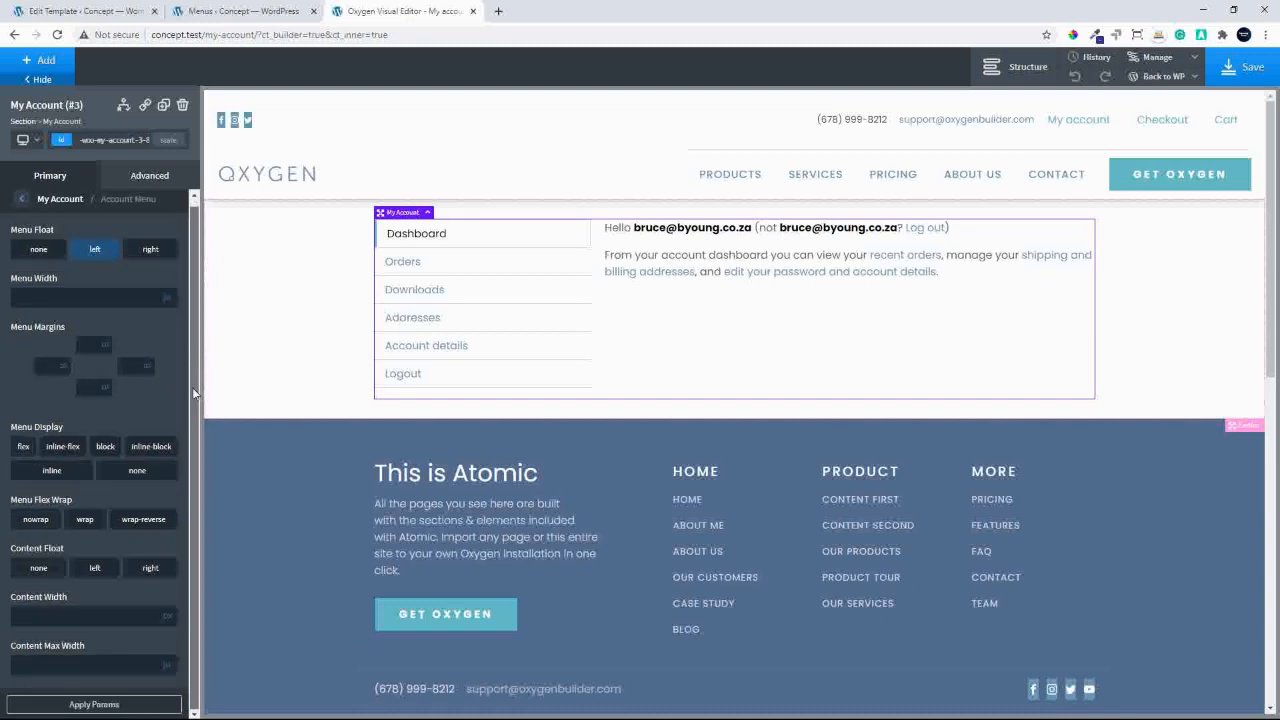
pyautogui.click(62, 447)
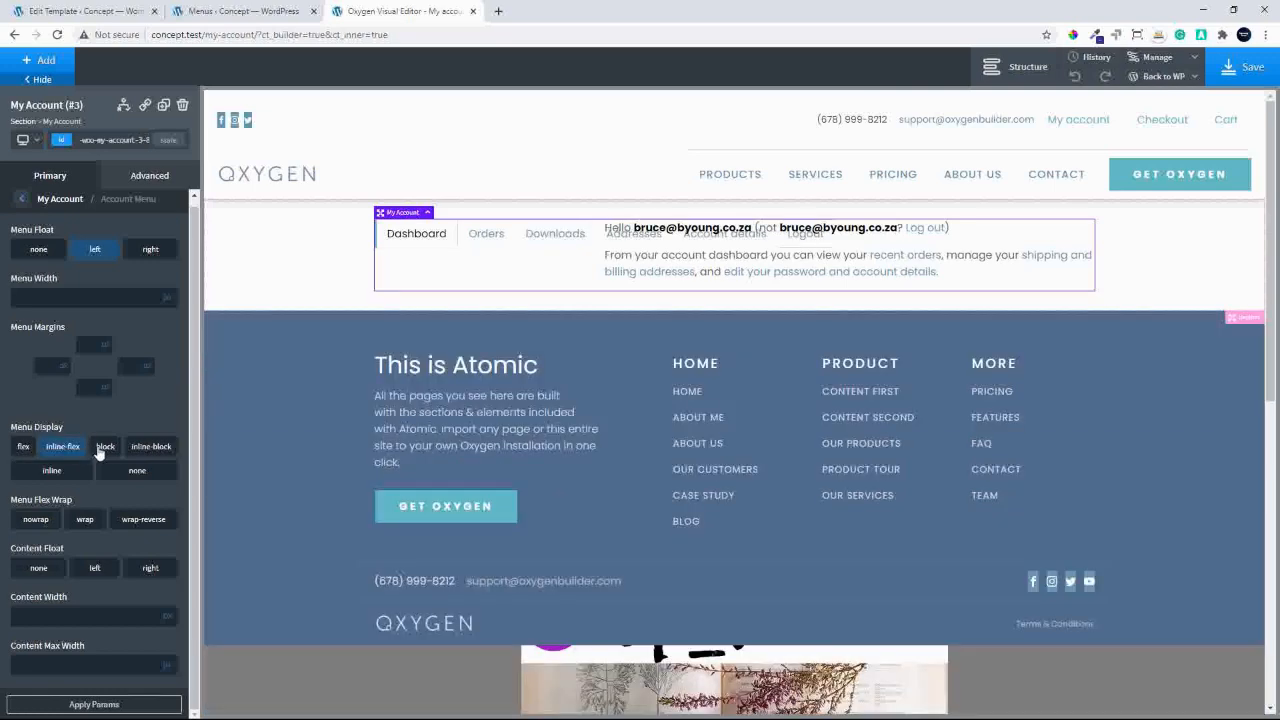
pyautogui.click(105, 447)
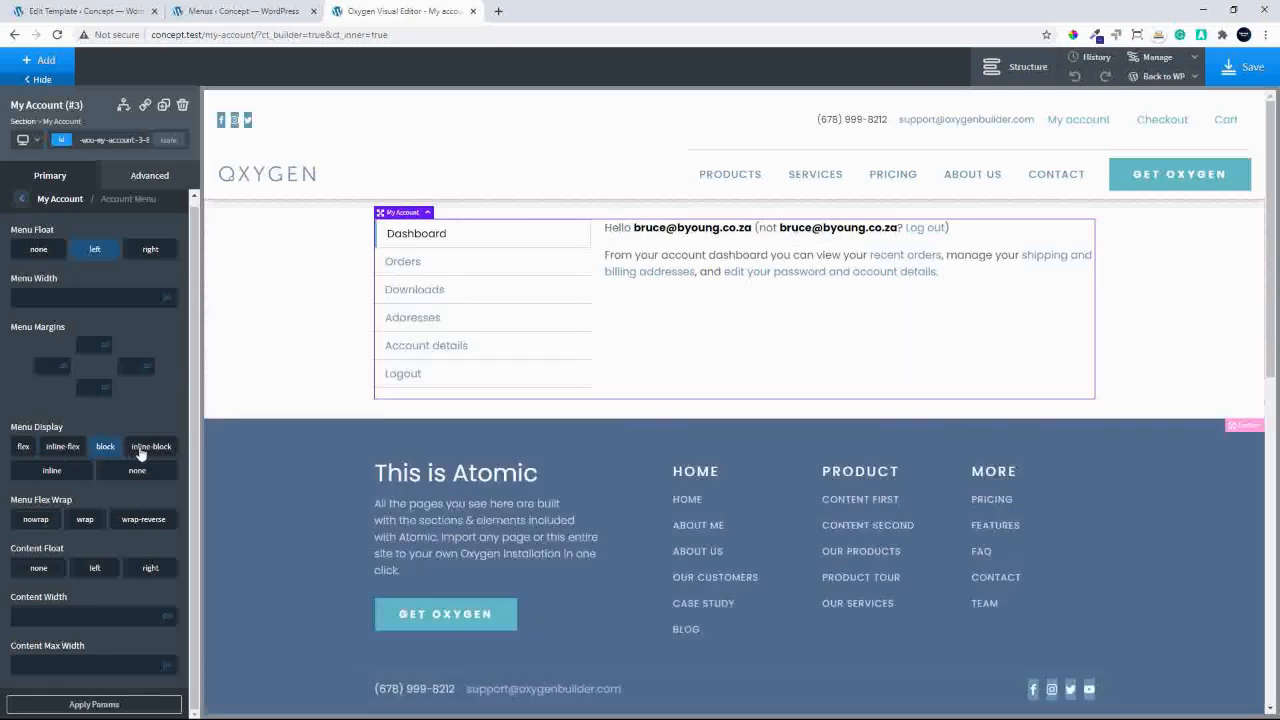
pyautogui.click(149, 449)
pyautogui.click(24, 448)
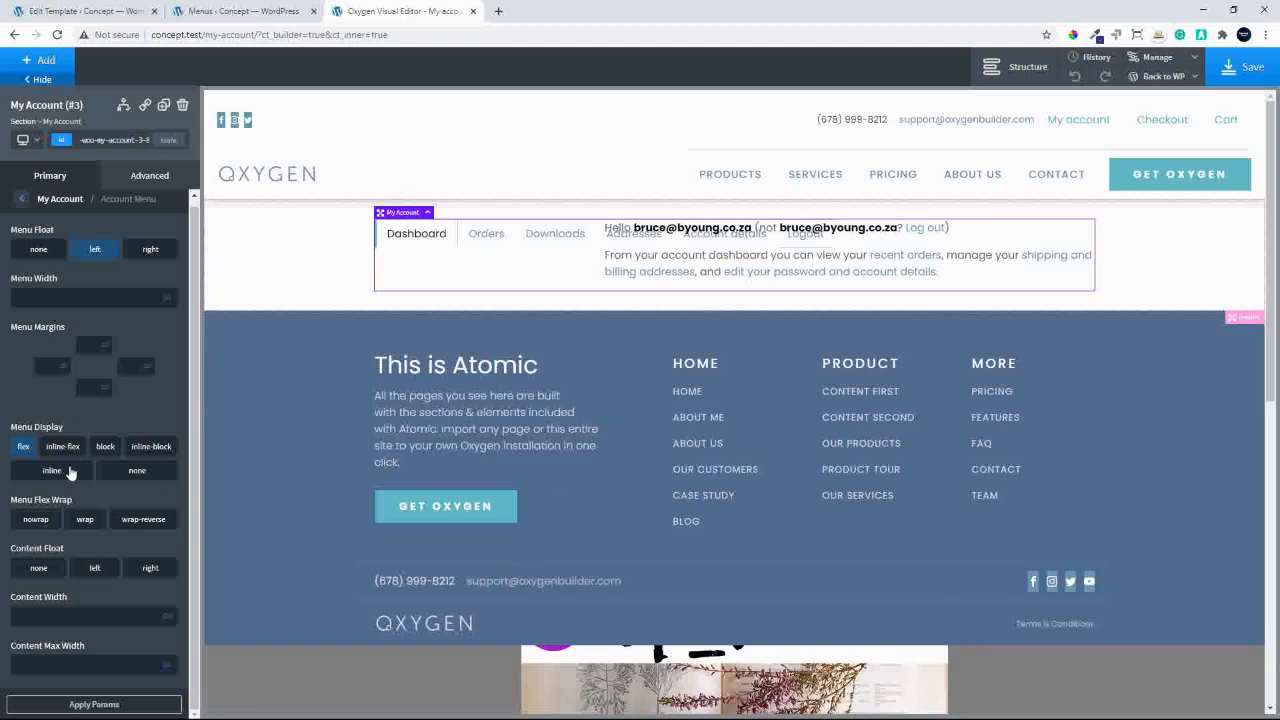
pyautogui.click(87, 578)
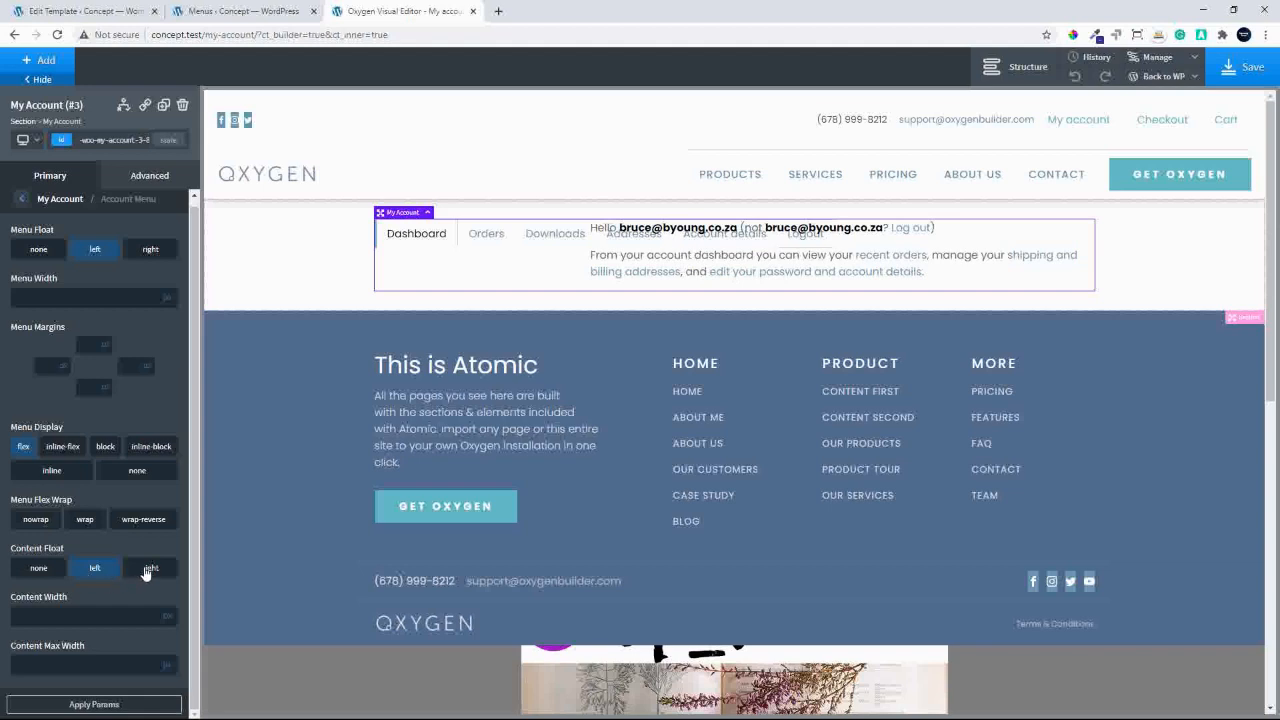
pyautogui.click(90, 568)
pyautogui.click(23, 450)
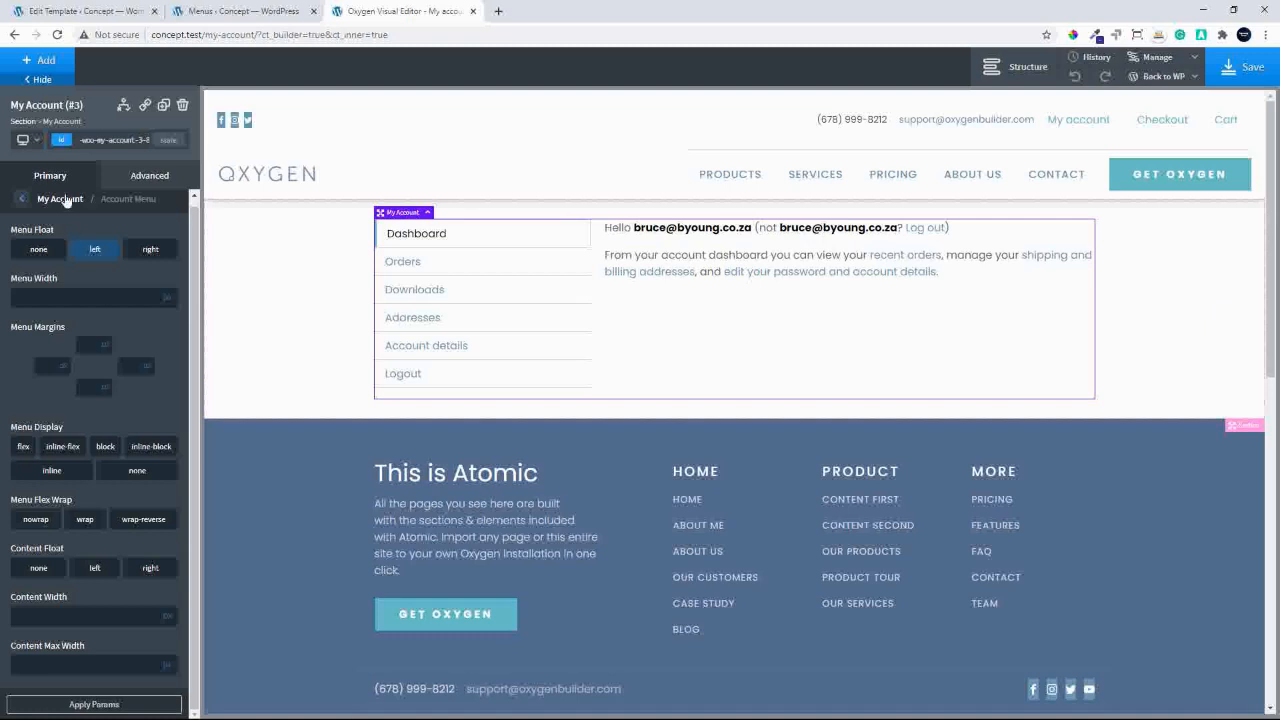
pyautogui.click(17, 200)
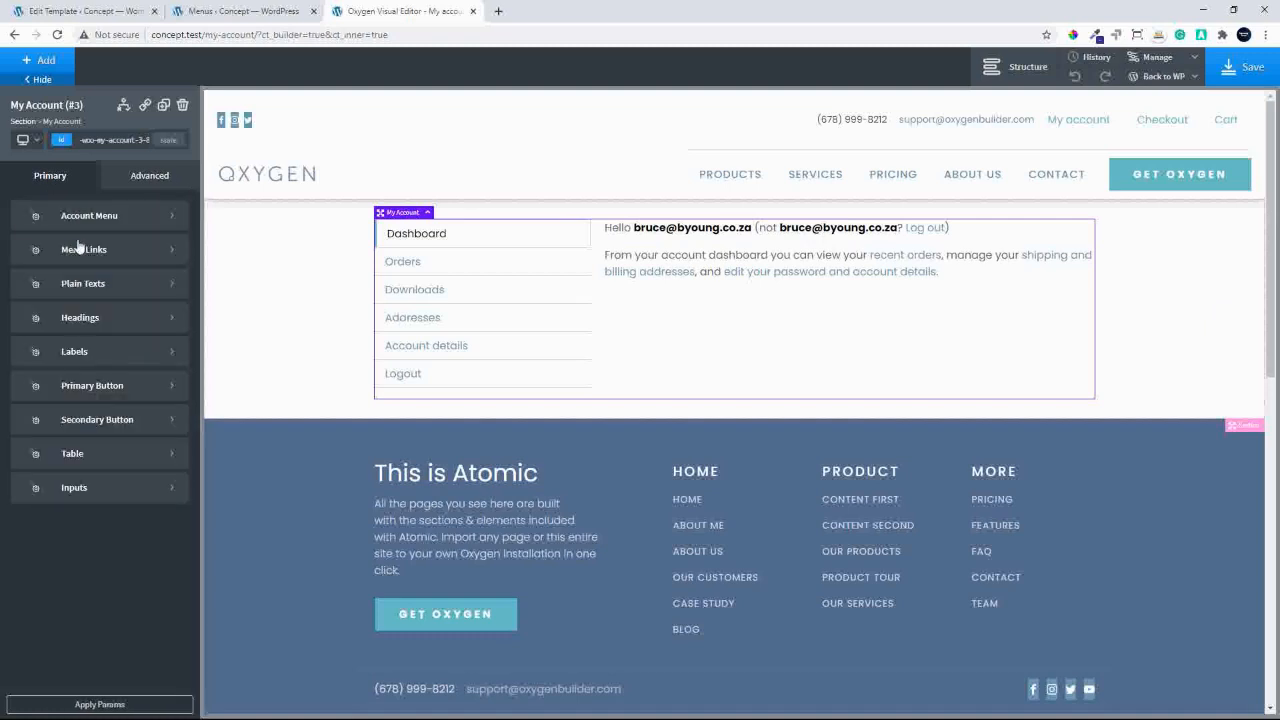
# Set the border color of the My Account element's menu links to red, #ff0000.
pyautogui.click(131, 261)
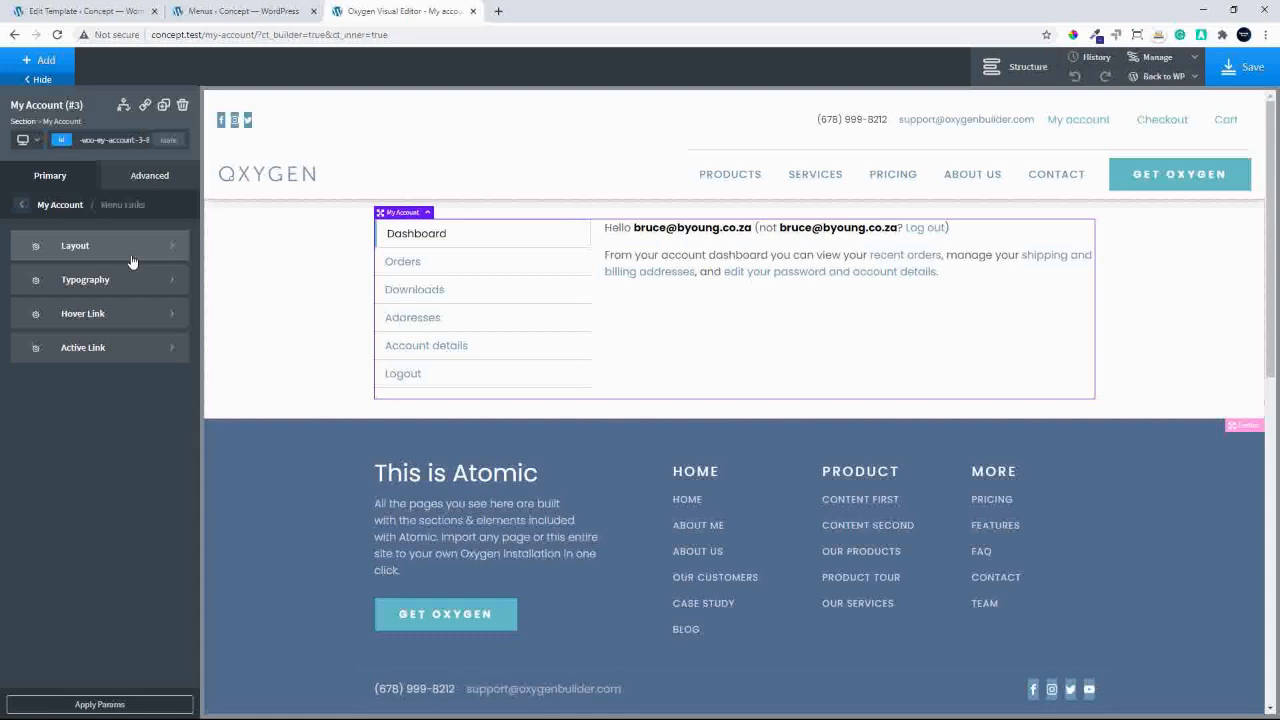
pyautogui.click(73, 254)
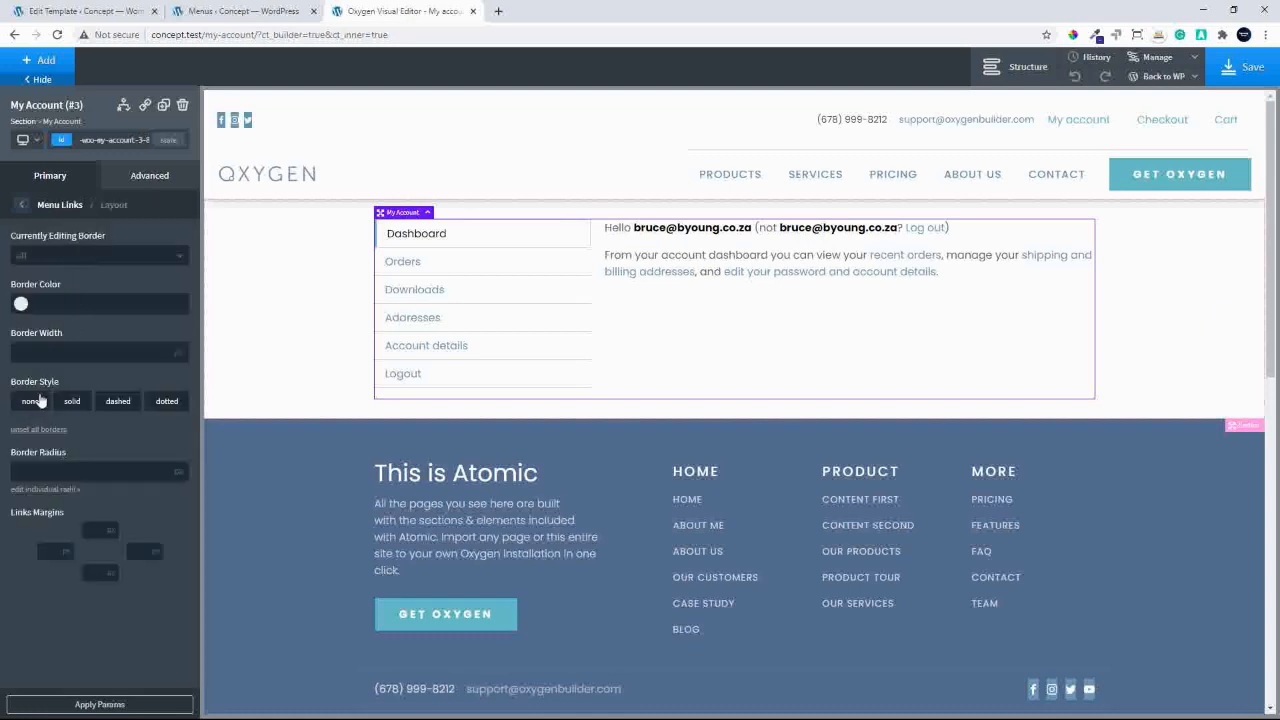
pyautogui.click(20, 304)
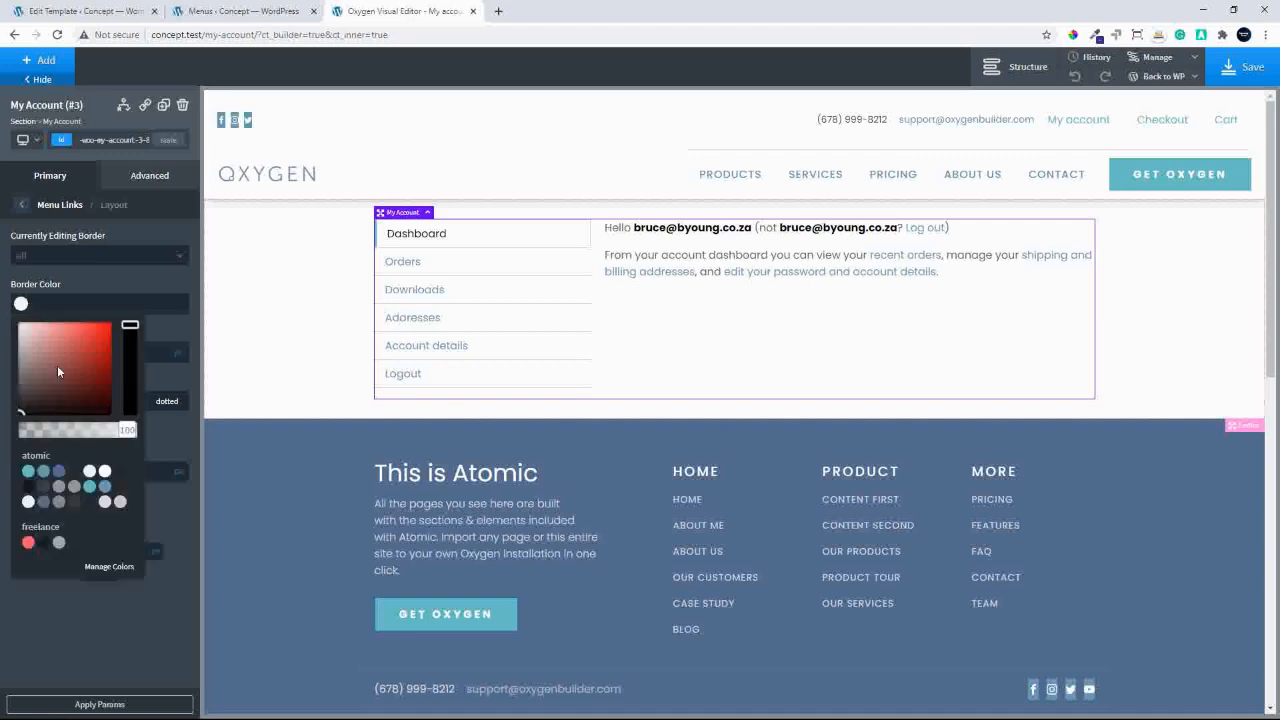
pyautogui.moveTo(57, 365); pyautogui.dragTo(114, 318)
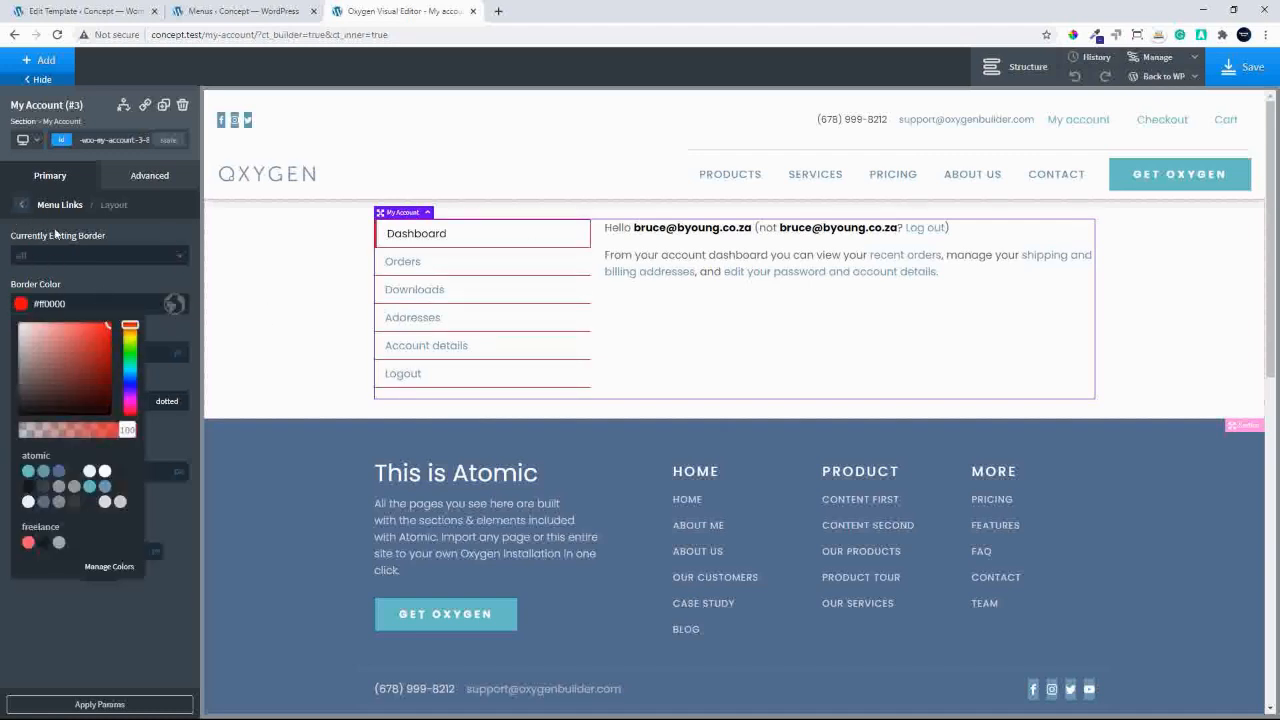
pyautogui.click(21, 204)
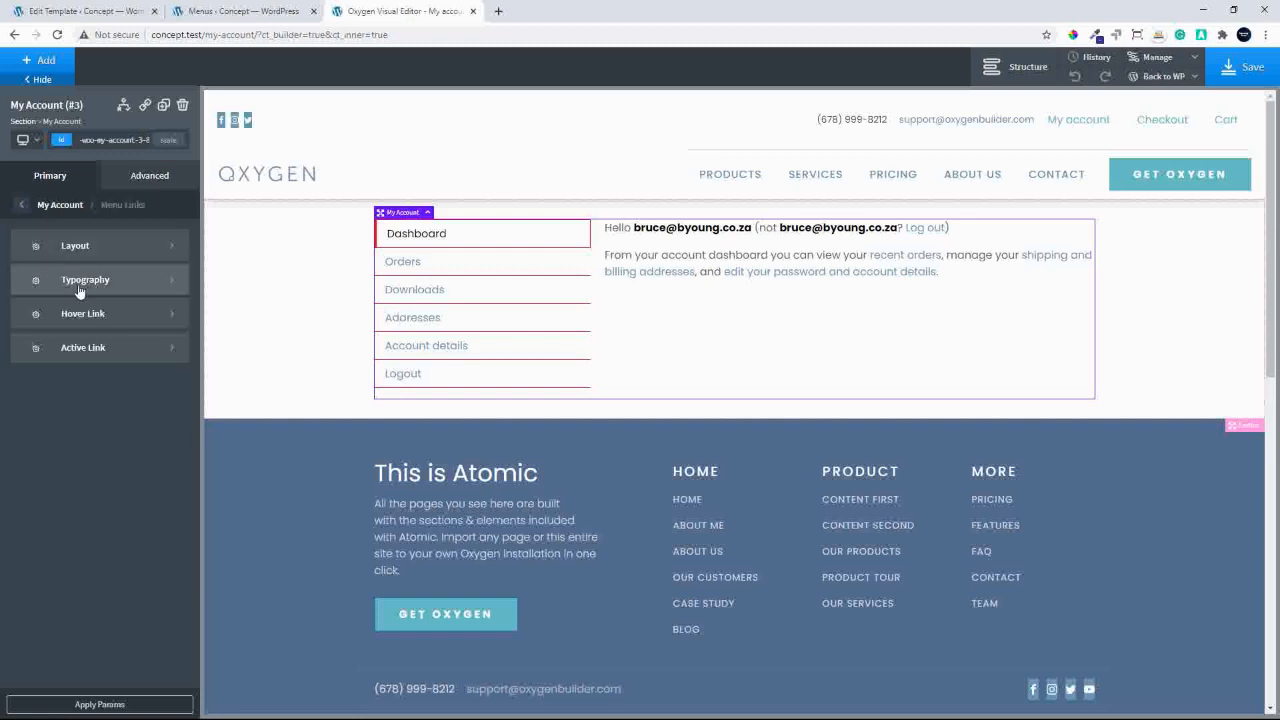
# Set the active menu link's border color to the atomic Secondary global color.
pyautogui.click(72, 347)
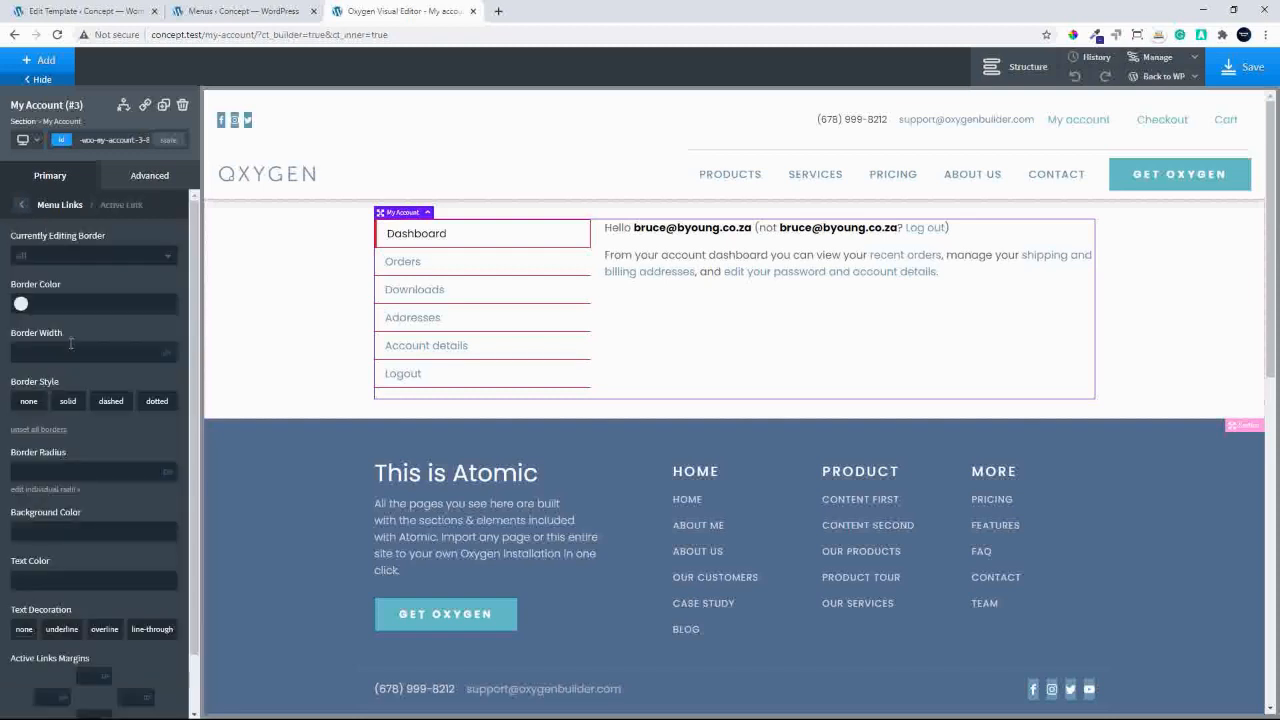
pyautogui.click(20, 305)
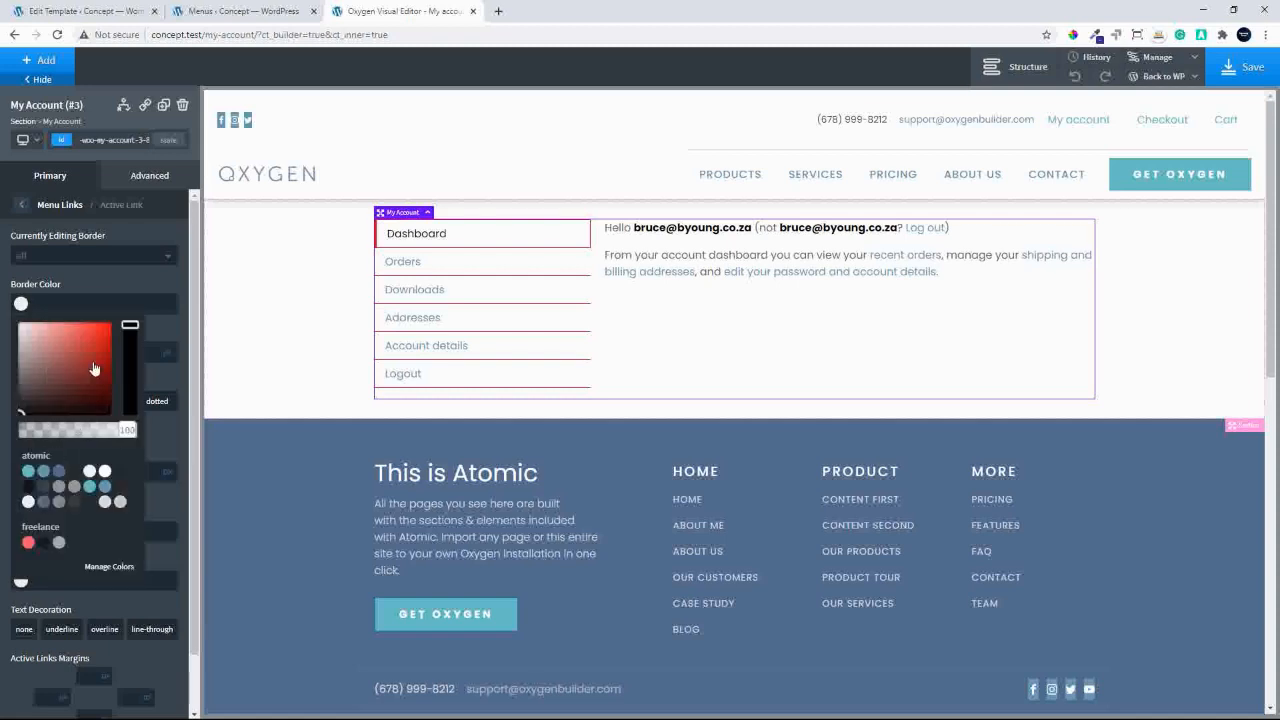
pyautogui.click(59, 471)
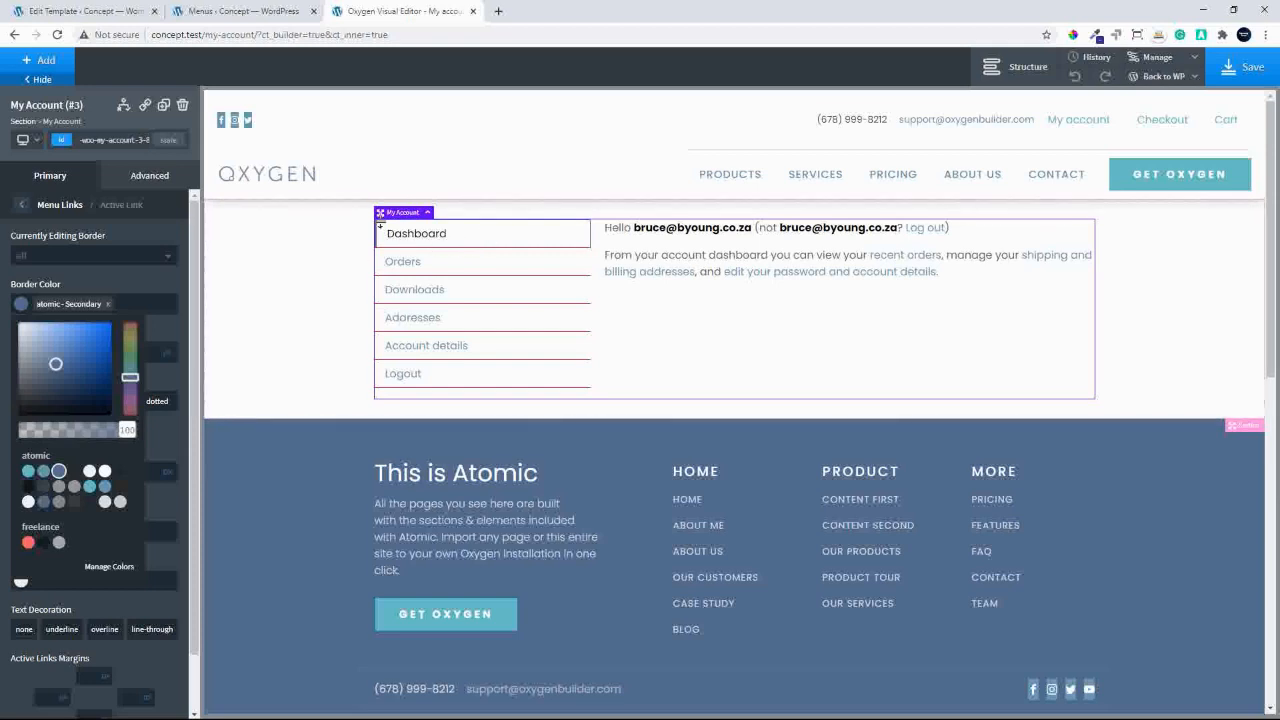
pyautogui.click(22, 205)
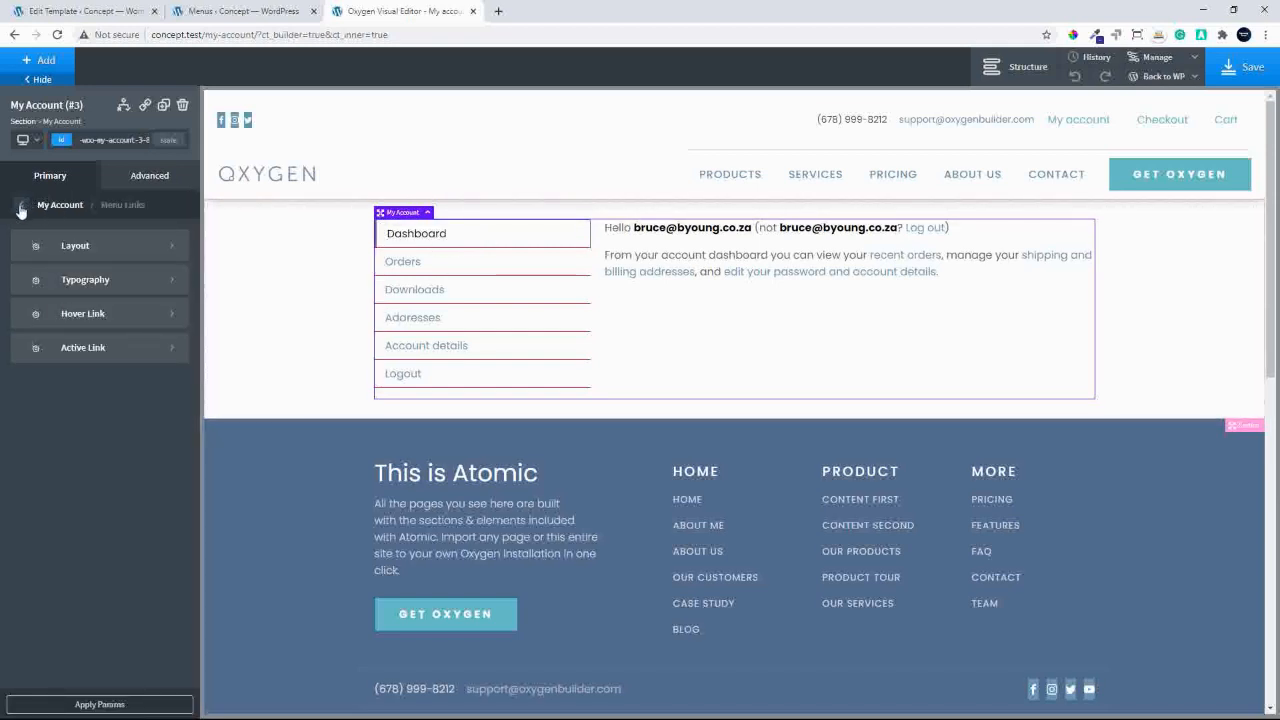
pyautogui.click(22, 207)
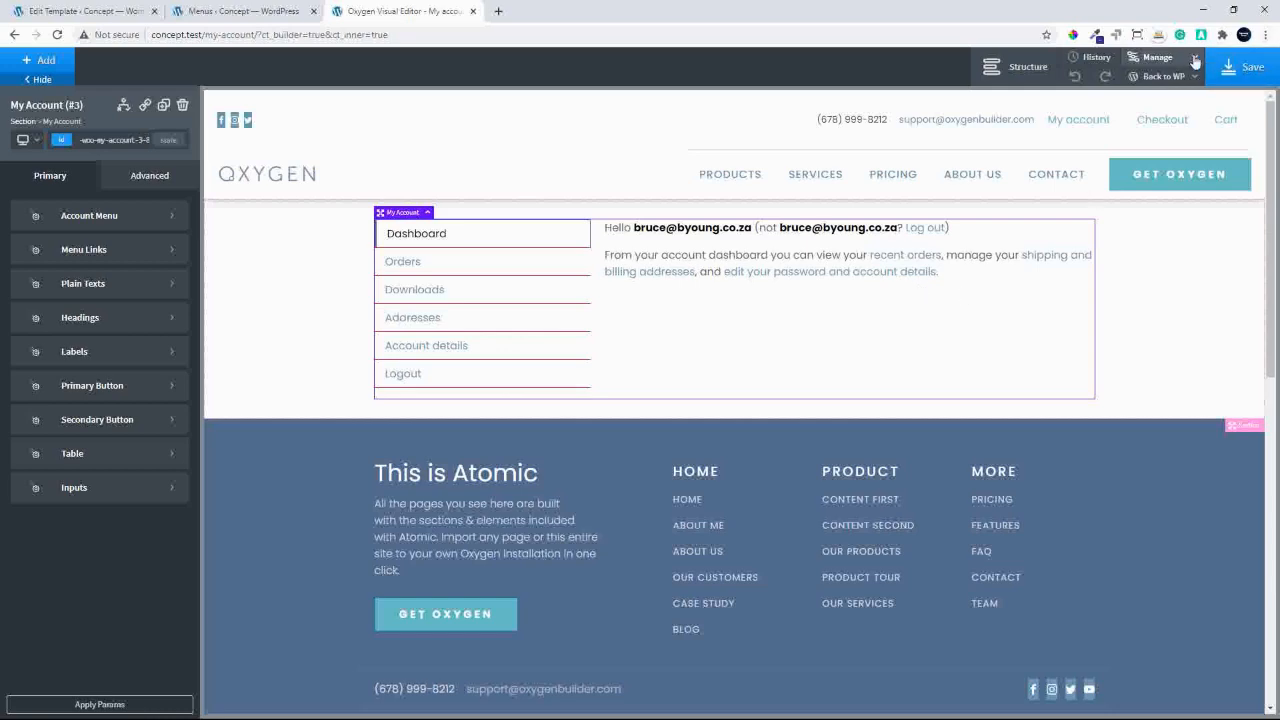
# Save the My account page and open its frontend view in a new browser tab.
pyautogui.click(1240, 68)
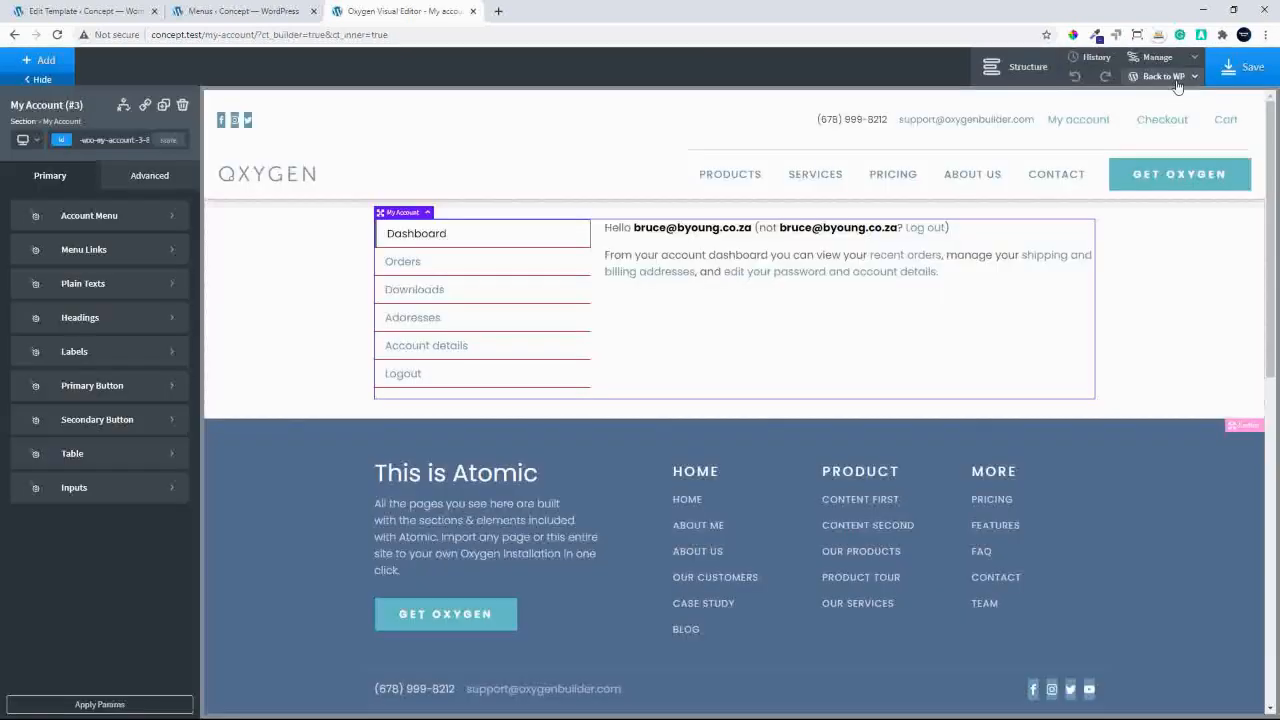
pyautogui.click(1163, 77)
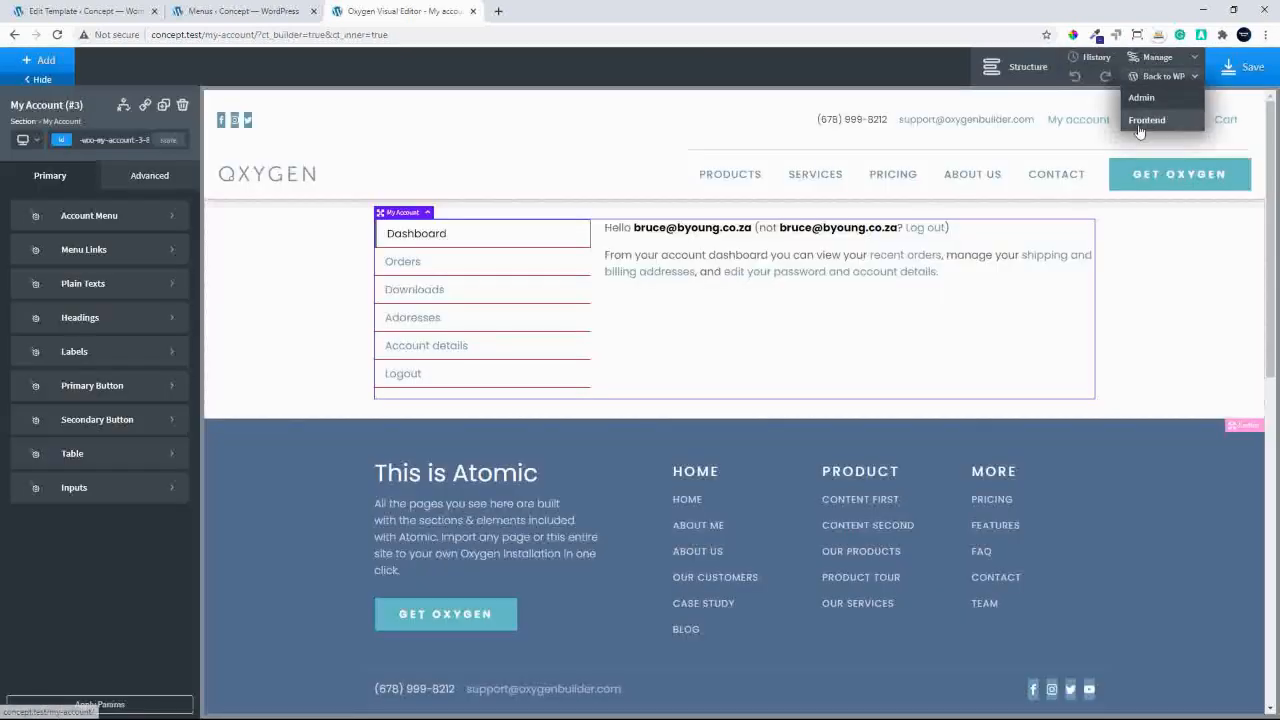
pyautogui.rightClick(1139, 131)
pyautogui.click(1150, 134)
pyautogui.click(548, 10)
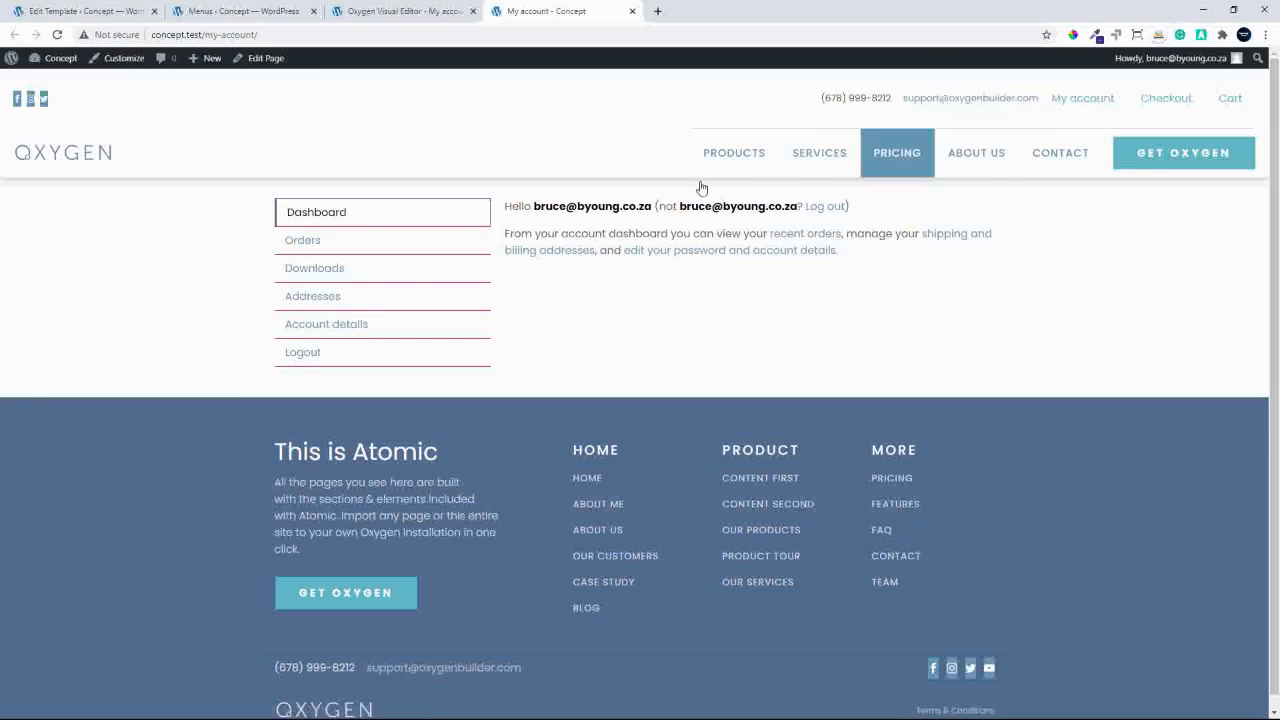
# Check the Orders and Downloads areas of the live account page, and return to the Oxygen editor.
pyautogui.click(306, 246)
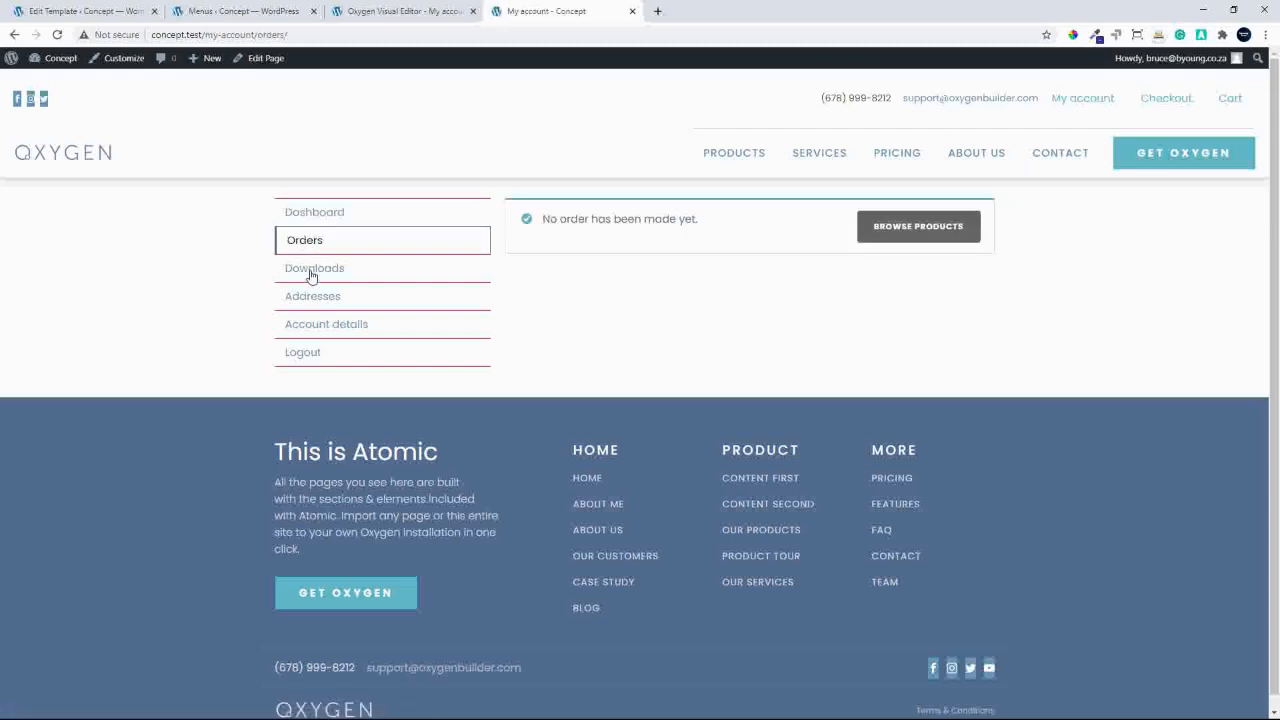
pyautogui.click(314, 269)
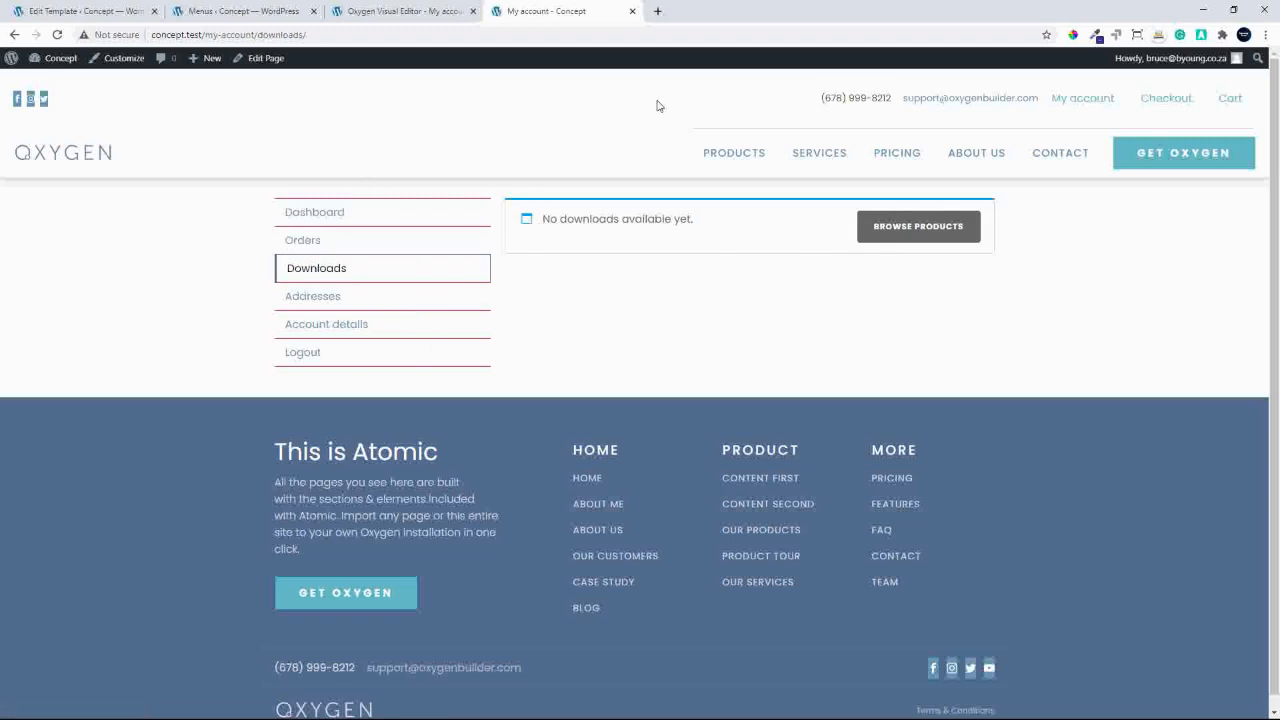
pyautogui.click(400, 20)
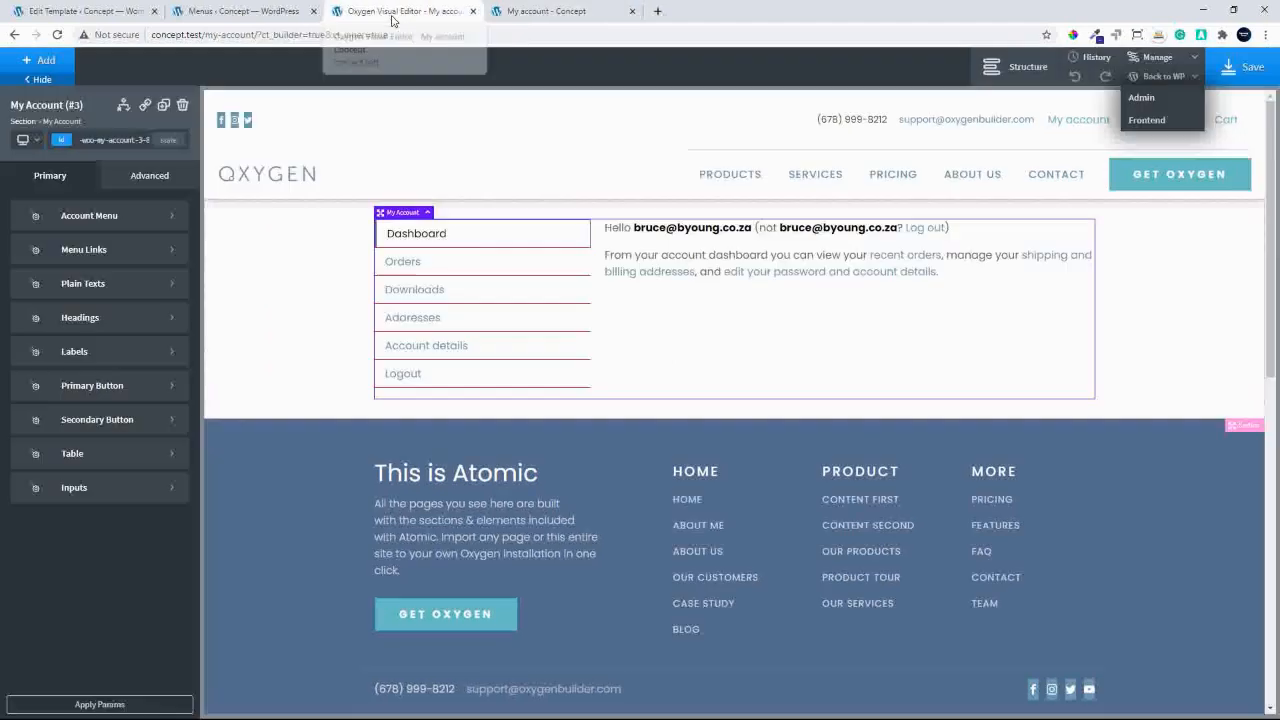
# Add a new Section below the section that holds the My Account element.
pyautogui.click(1120, 300)
pyautogui.click(46, 64)
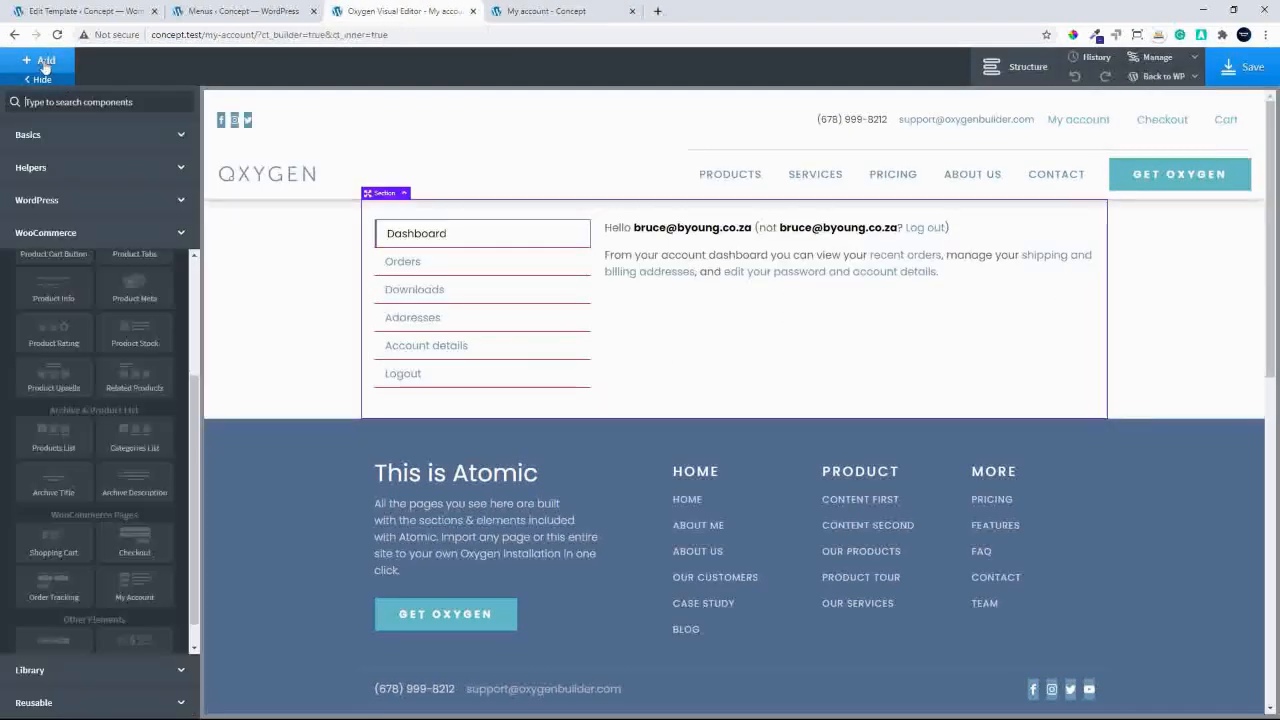
pyautogui.click(55, 134)
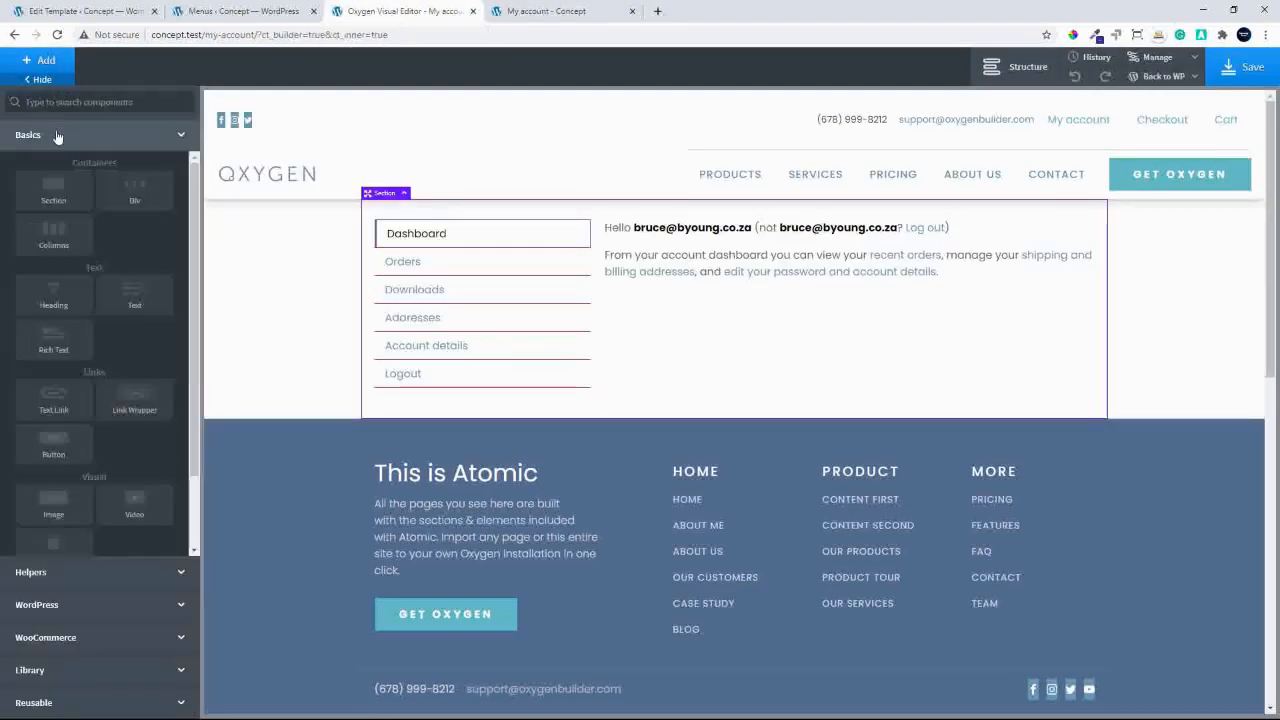
pyautogui.click(68, 195)
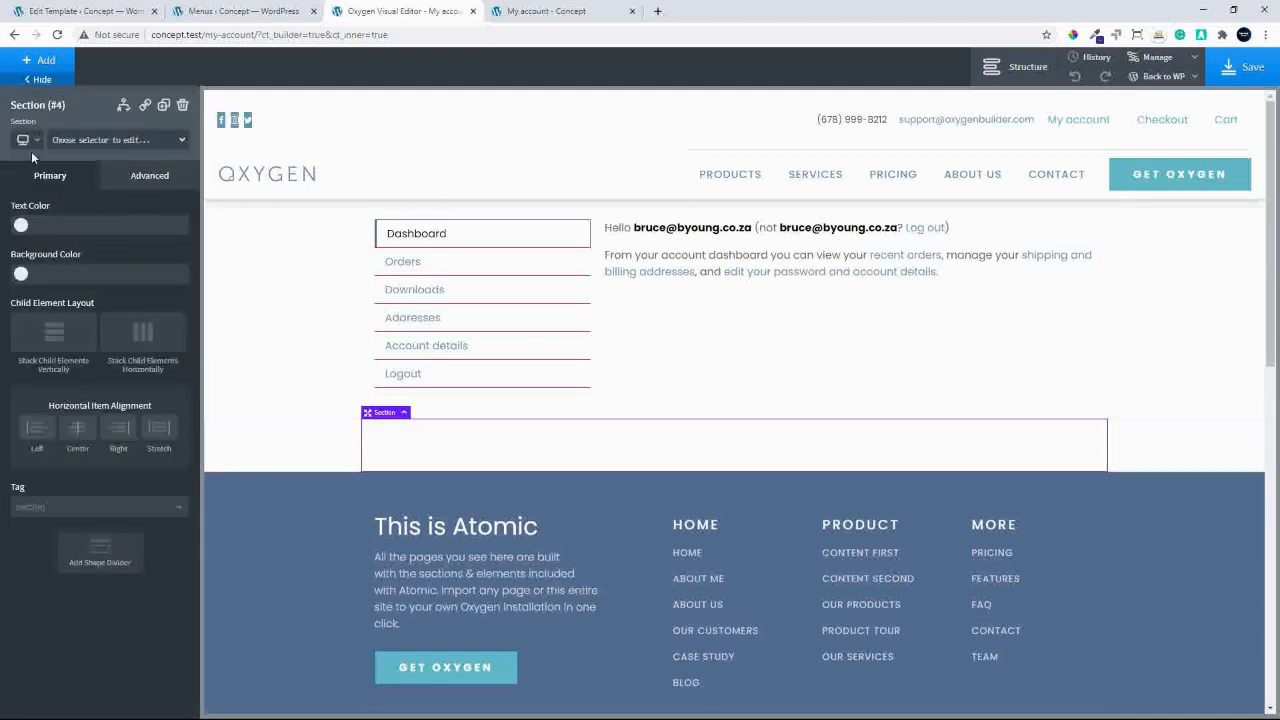
# Add a Heading to the new section and replace its placeholder text with the dynamic post Title.
pyautogui.click(38, 64)
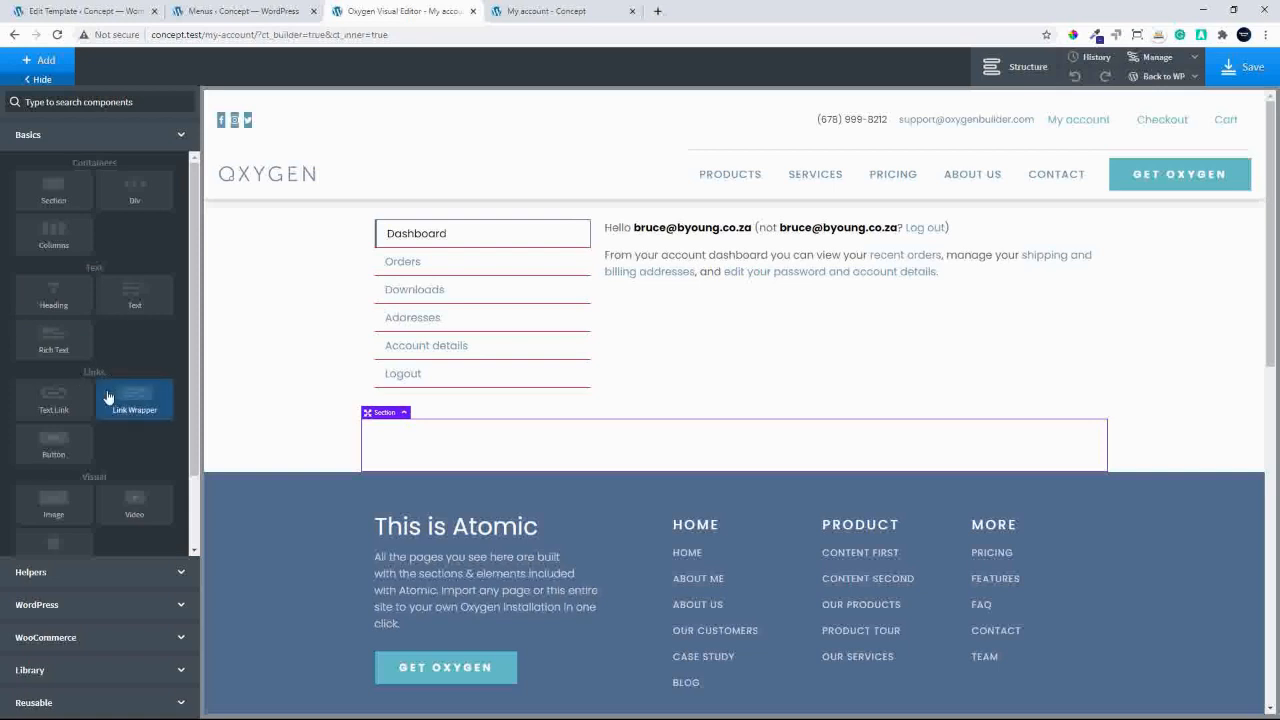
pyautogui.click(58, 300)
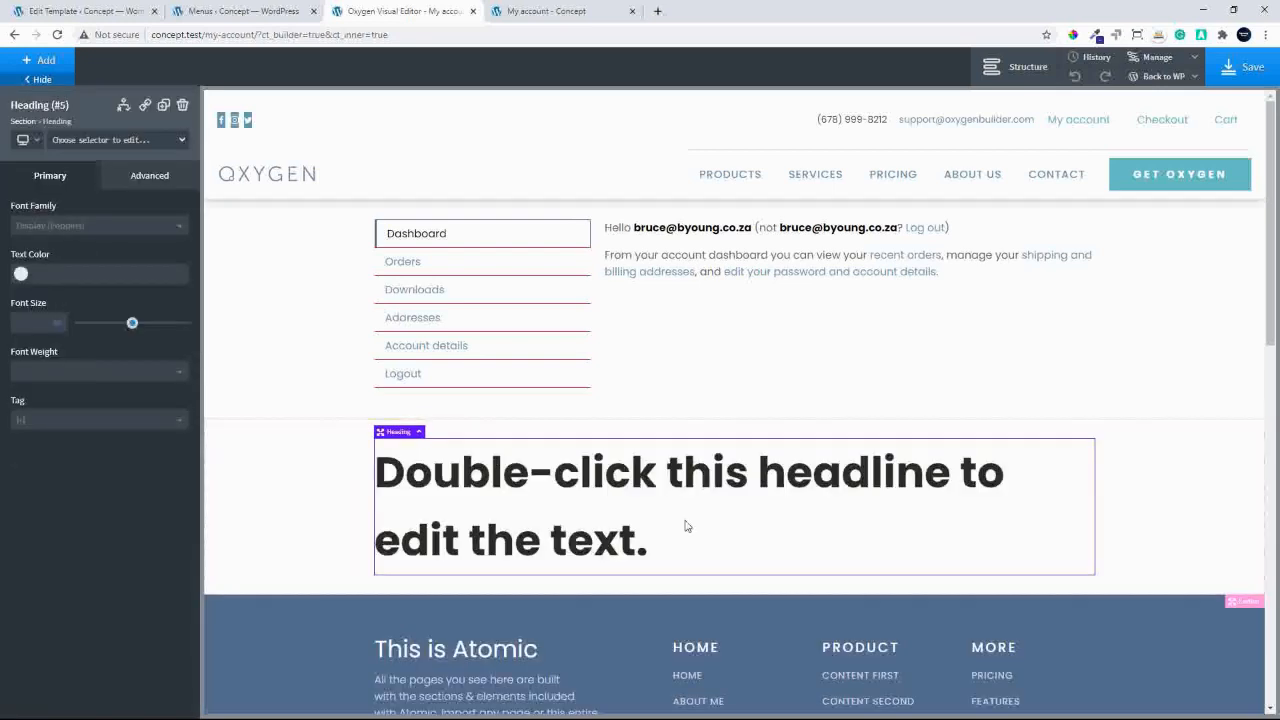
pyautogui.doubleClick(629, 482)
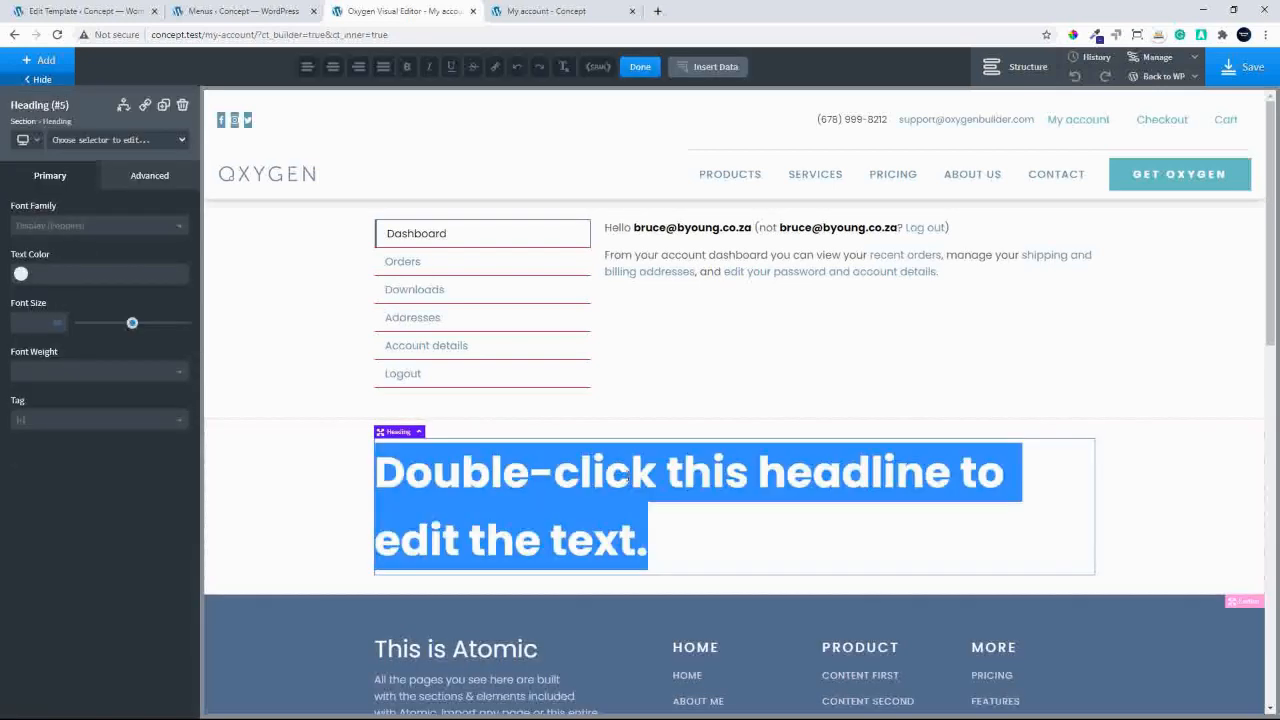
pyautogui.click(691, 68)
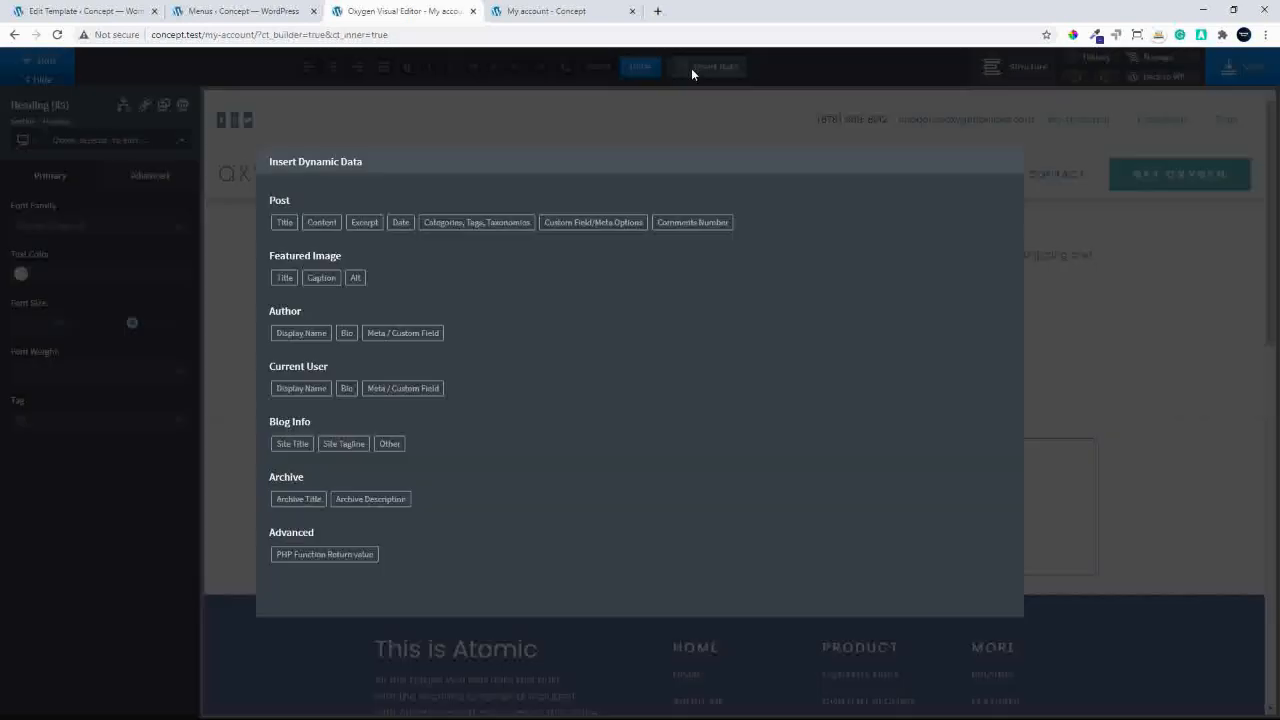
pyautogui.click(284, 222)
pyautogui.click(308, 279)
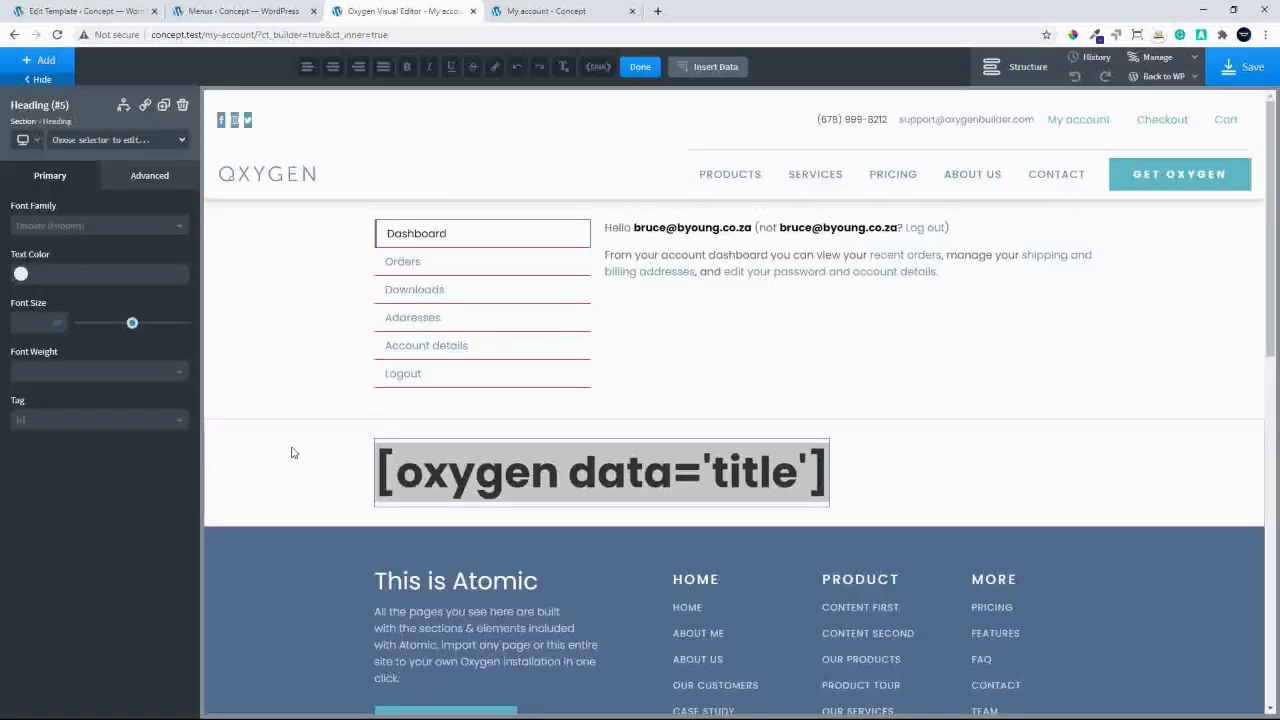
# Move the heading's section above the My Account section in the page structure and select that section.
pyautogui.click(1028, 66)
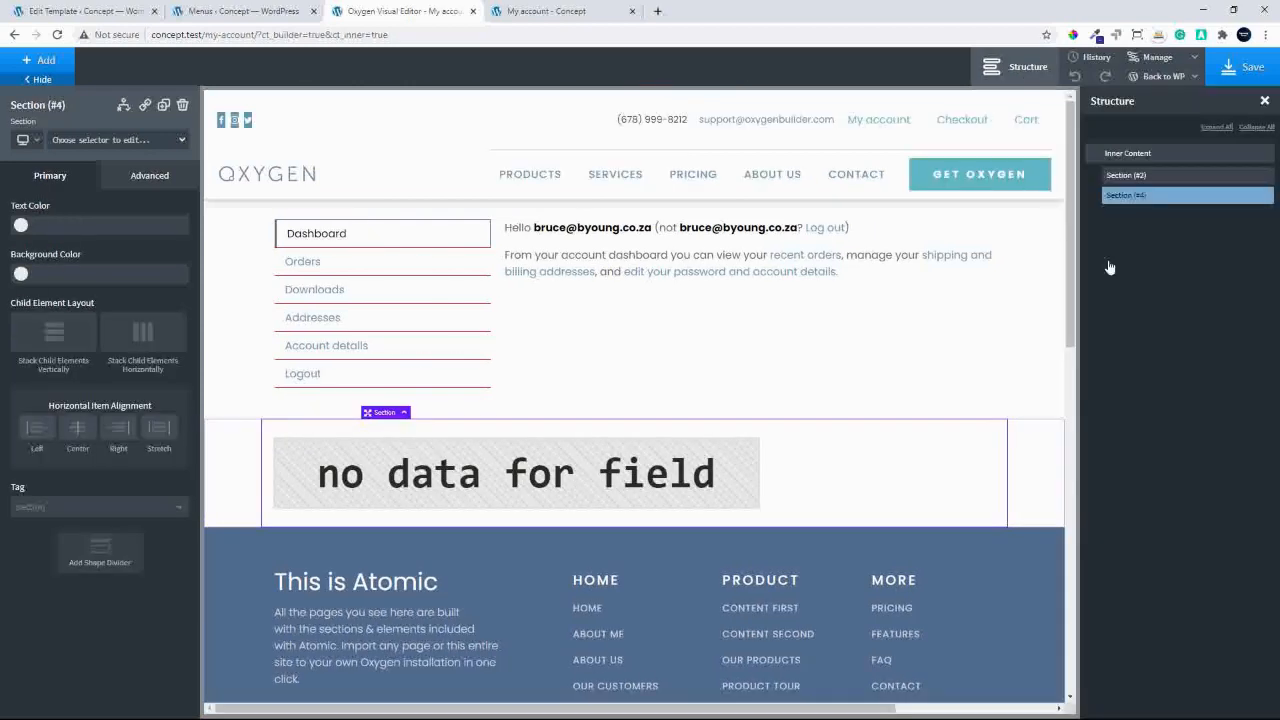
pyautogui.moveTo(1145, 201); pyautogui.dragTo(1147, 176)
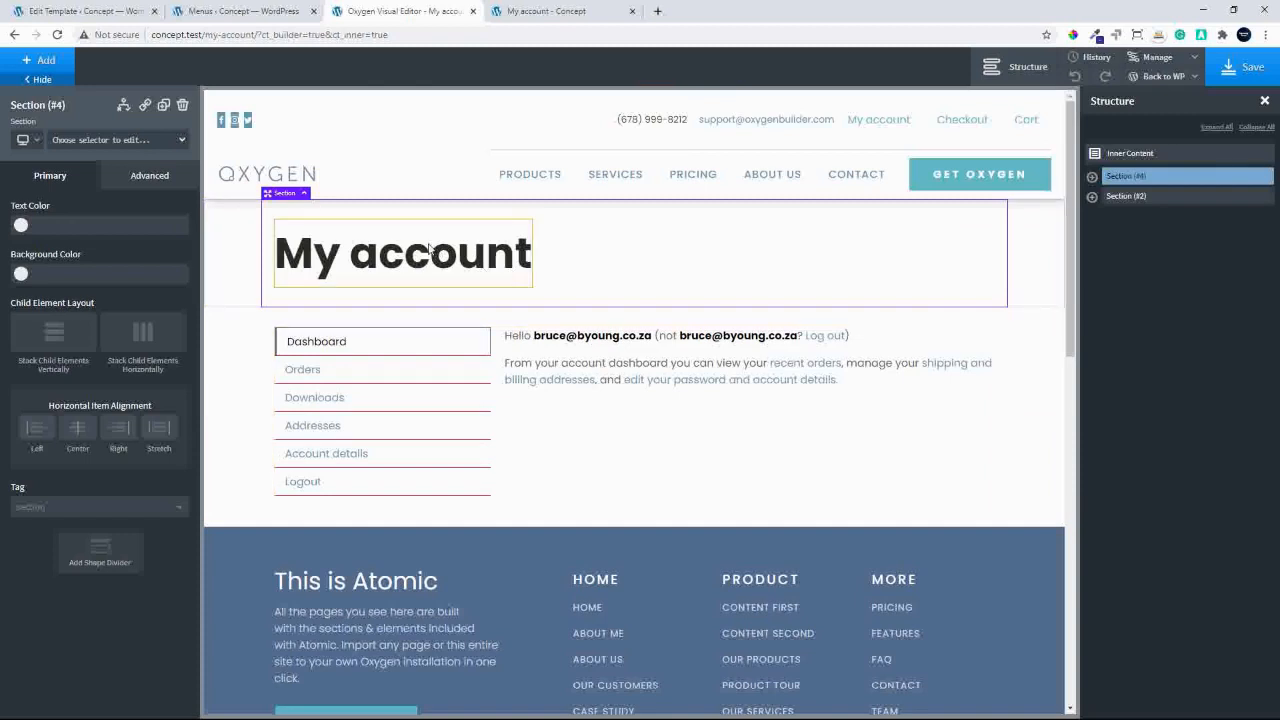
pyautogui.click(478, 250)
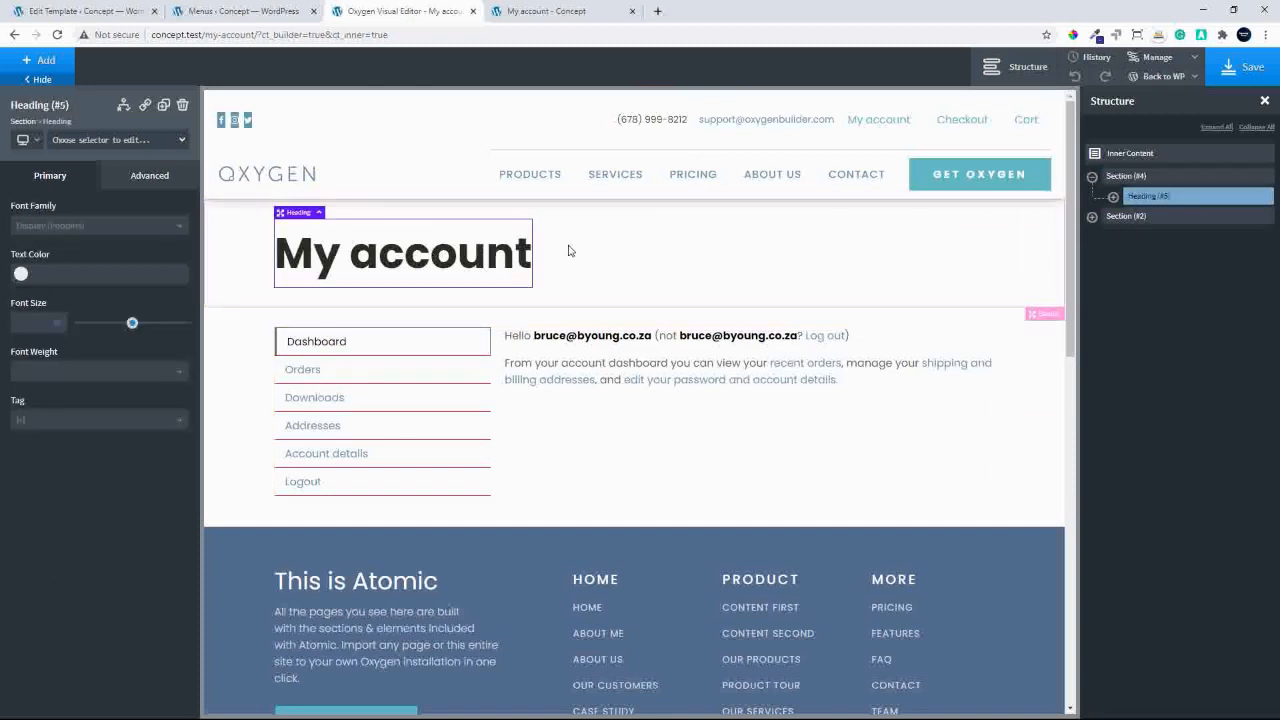
pyautogui.click(636, 267)
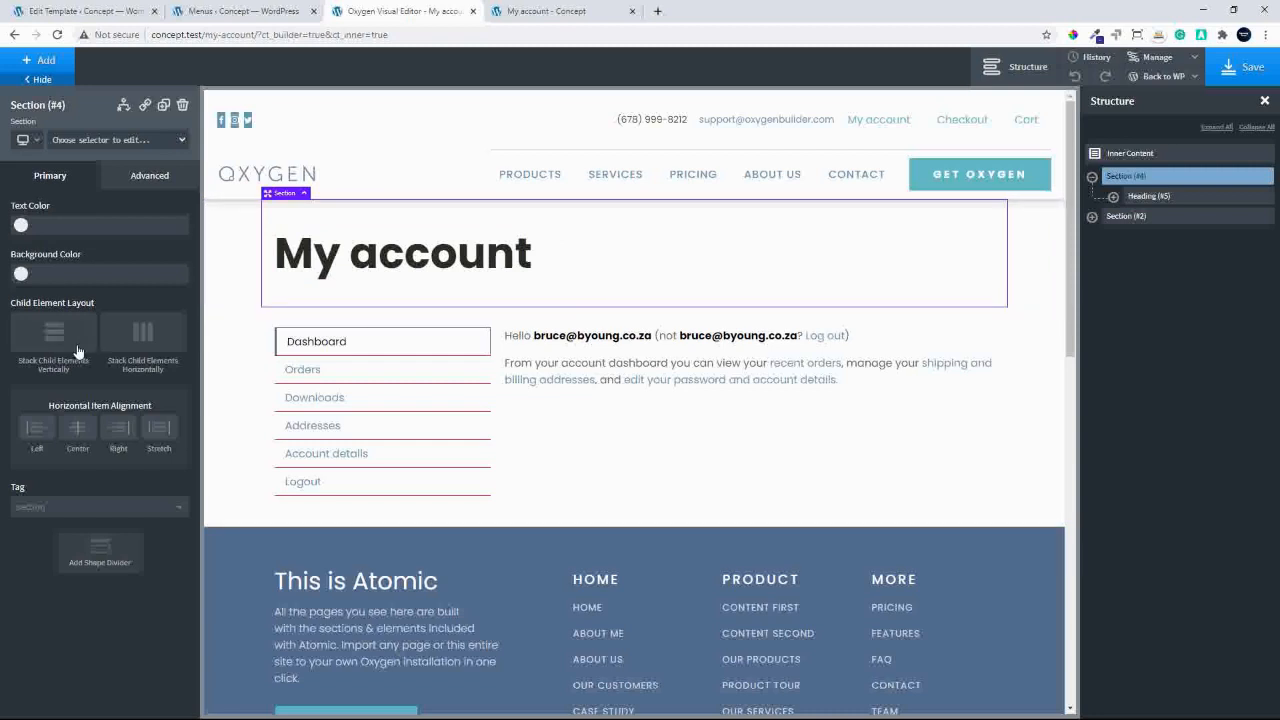
# Center the My account heading section's content horizontally and wrap the My Account element in a div.
pyautogui.click(79, 434)
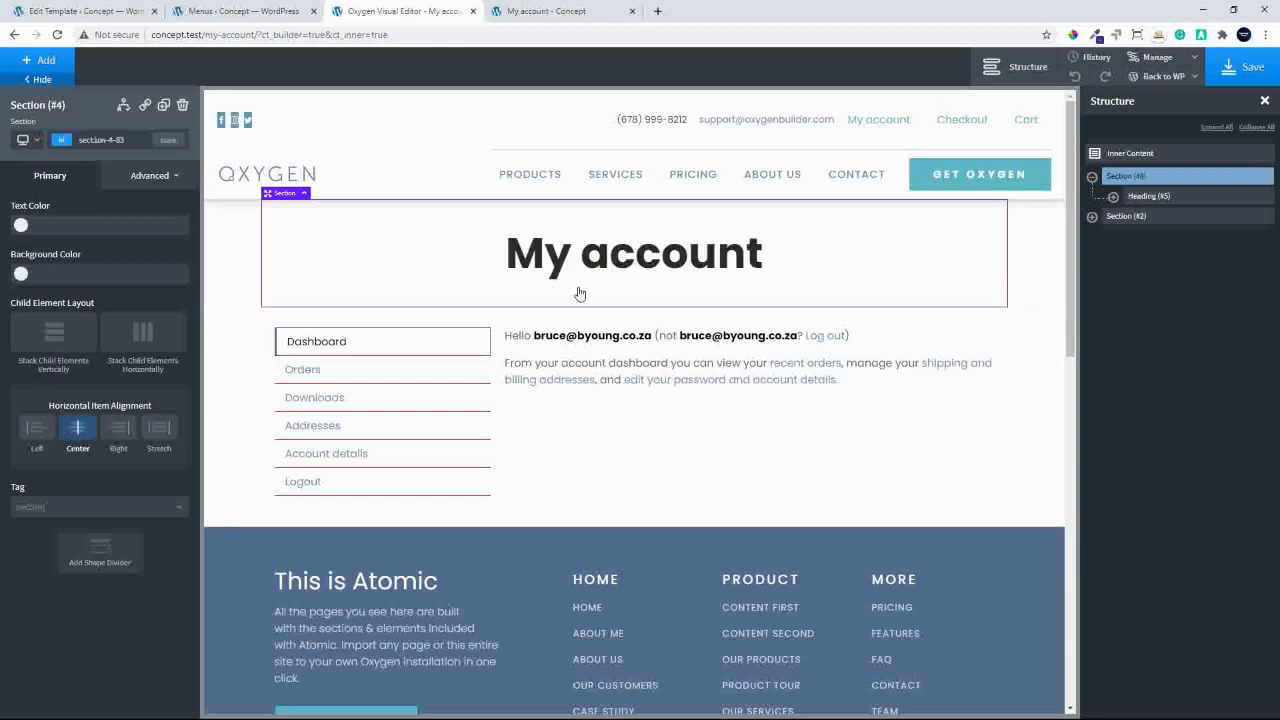
pyautogui.click(238, 394)
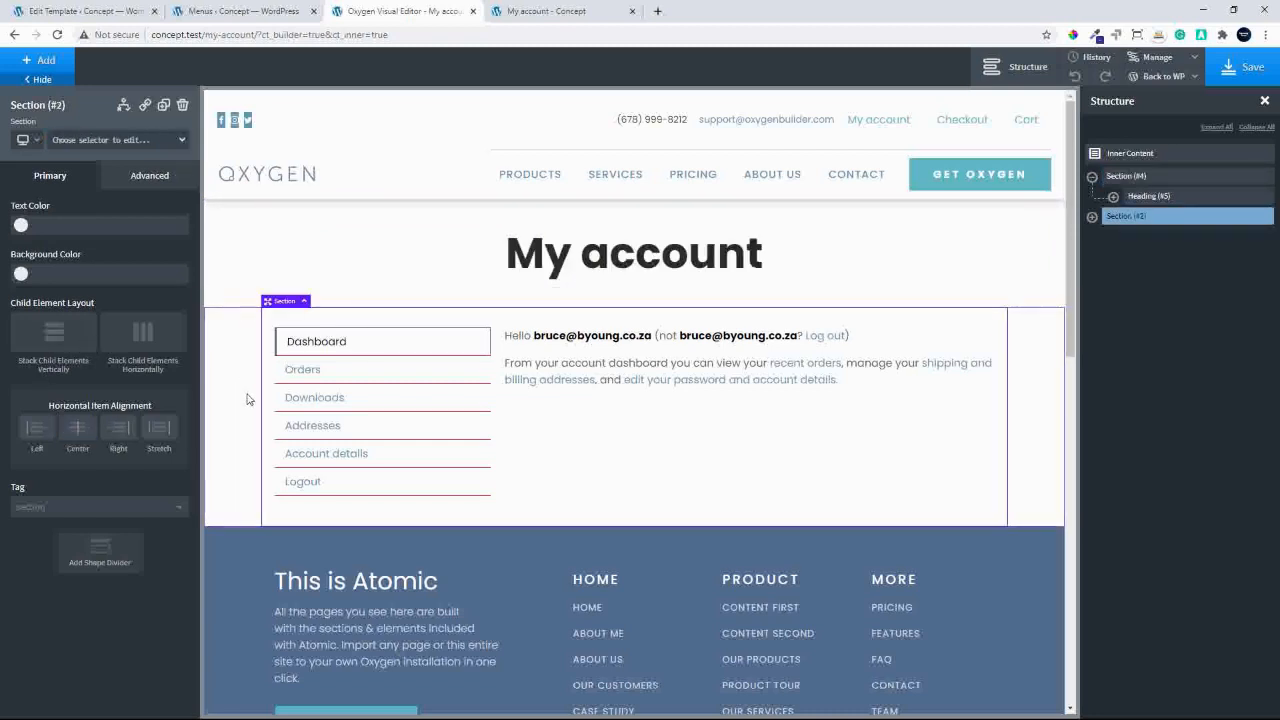
pyautogui.click(674, 448)
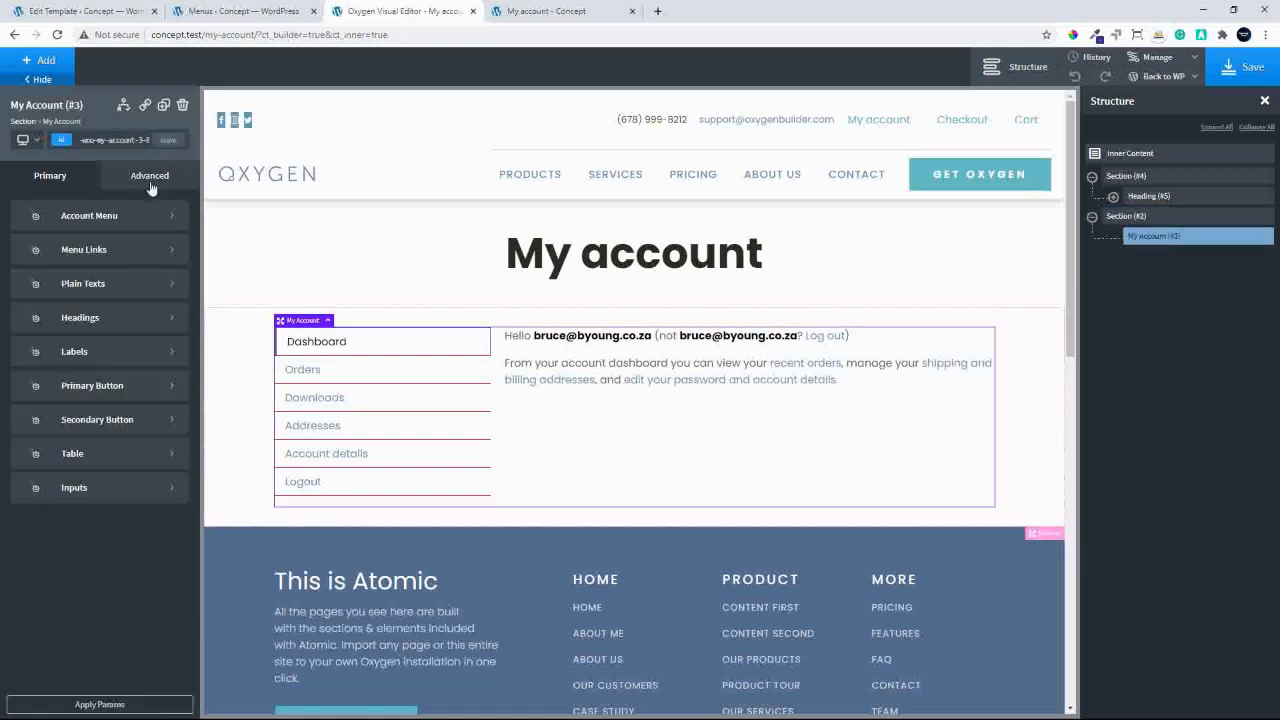
pyautogui.click(1248, 236)
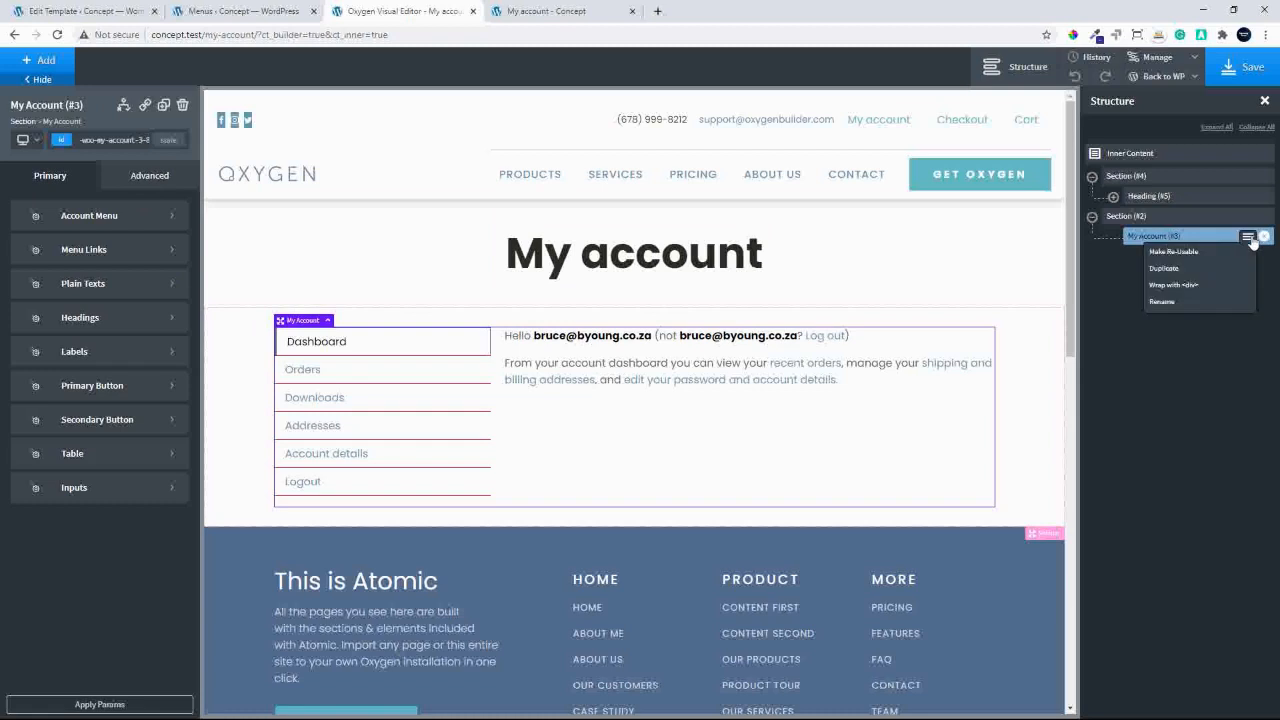
pyautogui.click(1190, 287)
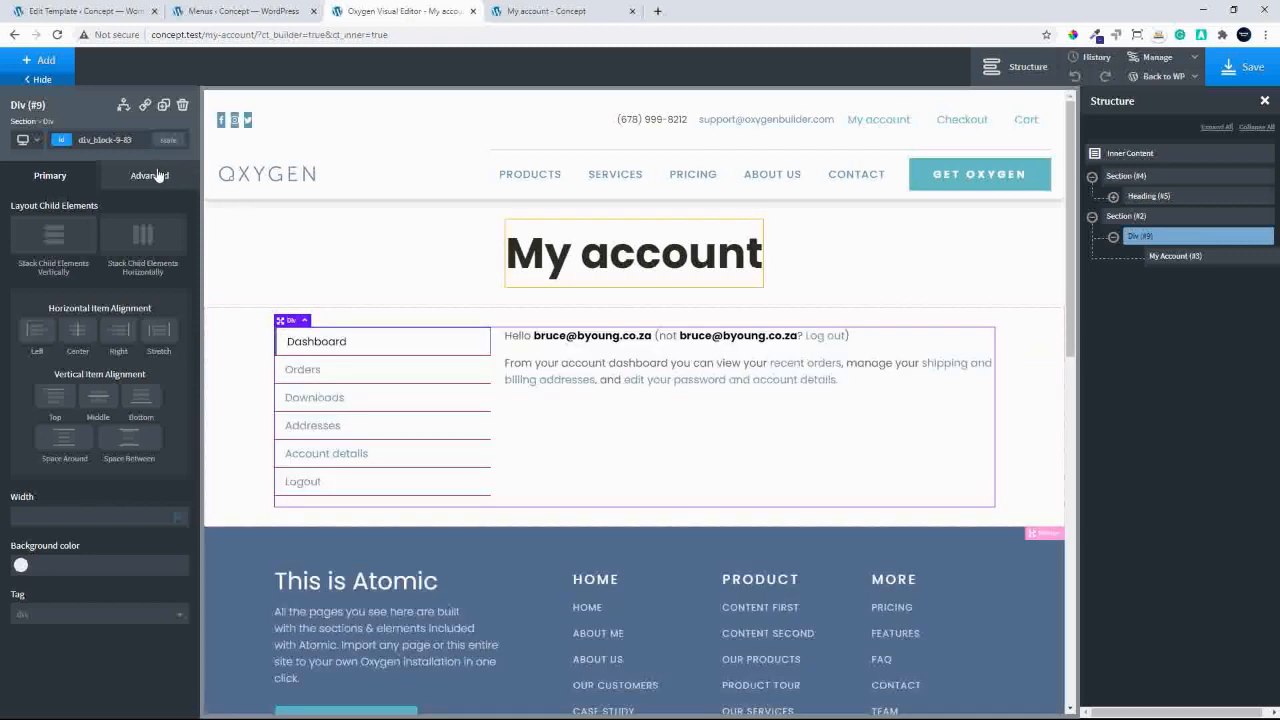
# Set the new wrapper div's padding to 15 px on all four sides.
pyautogui.click(152, 176)
pyautogui.click(94, 285)
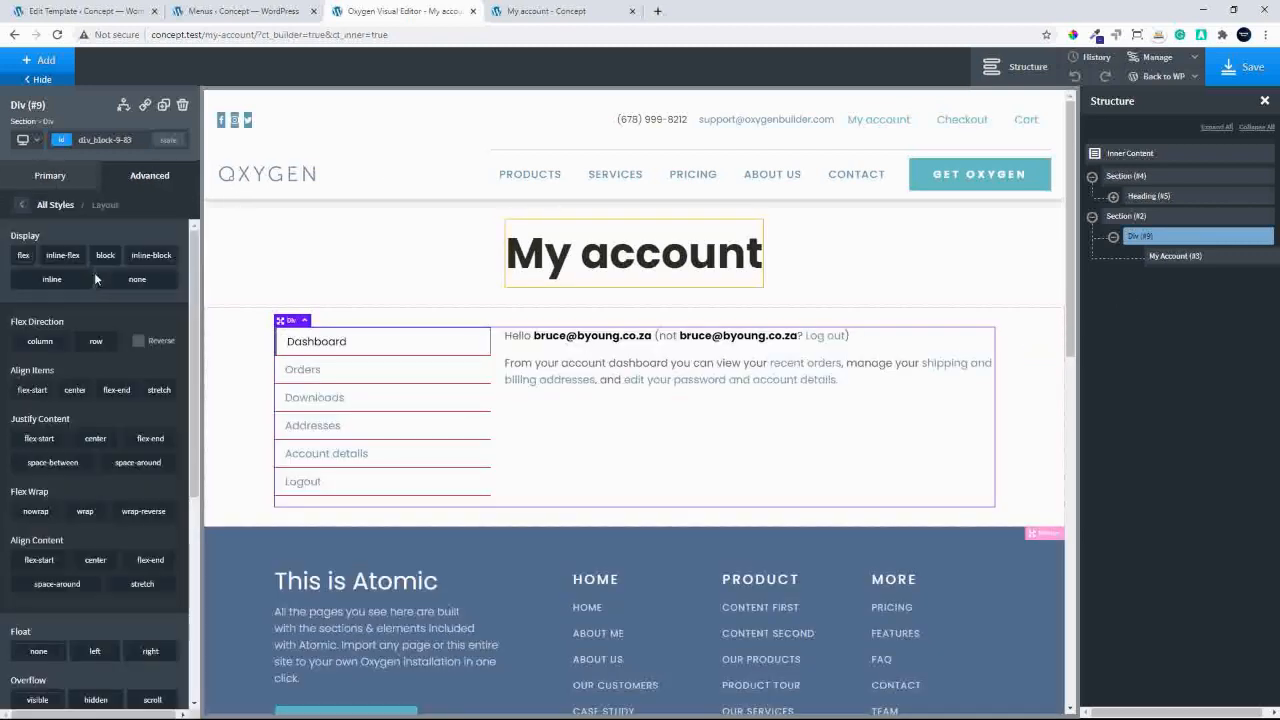
pyautogui.click(33, 204)
pyautogui.click(47, 250)
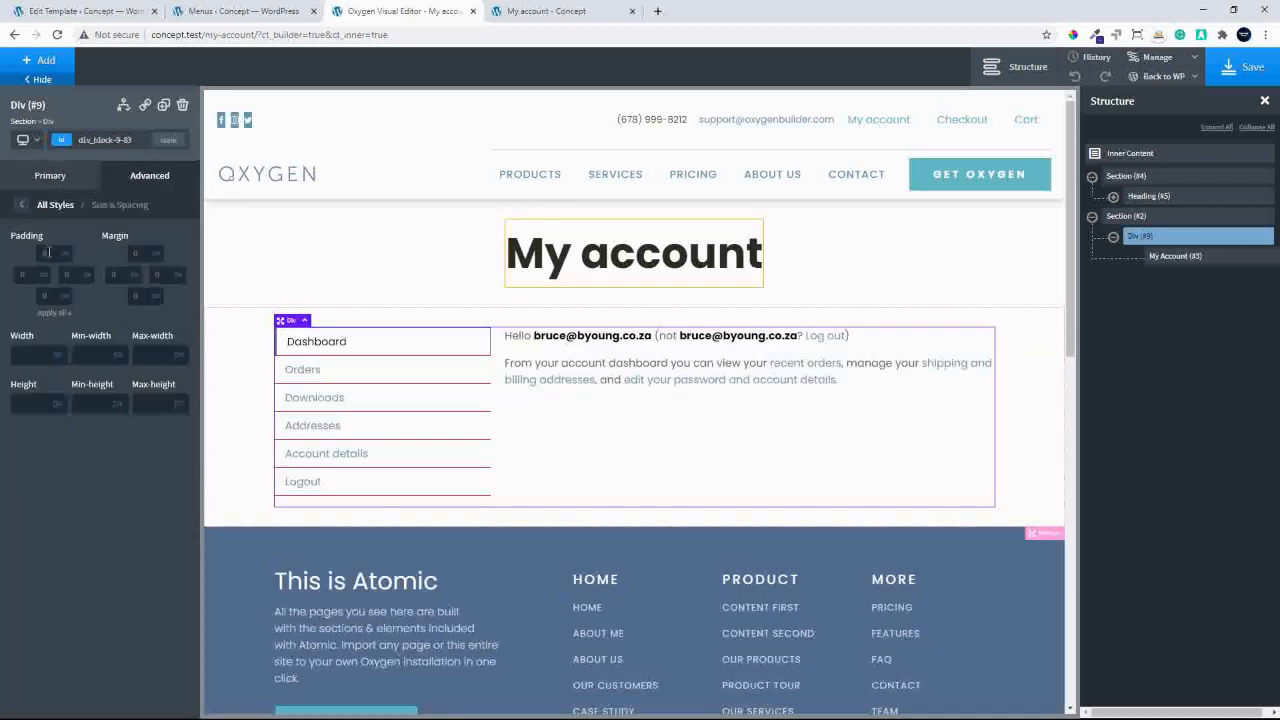
pyautogui.write('15')
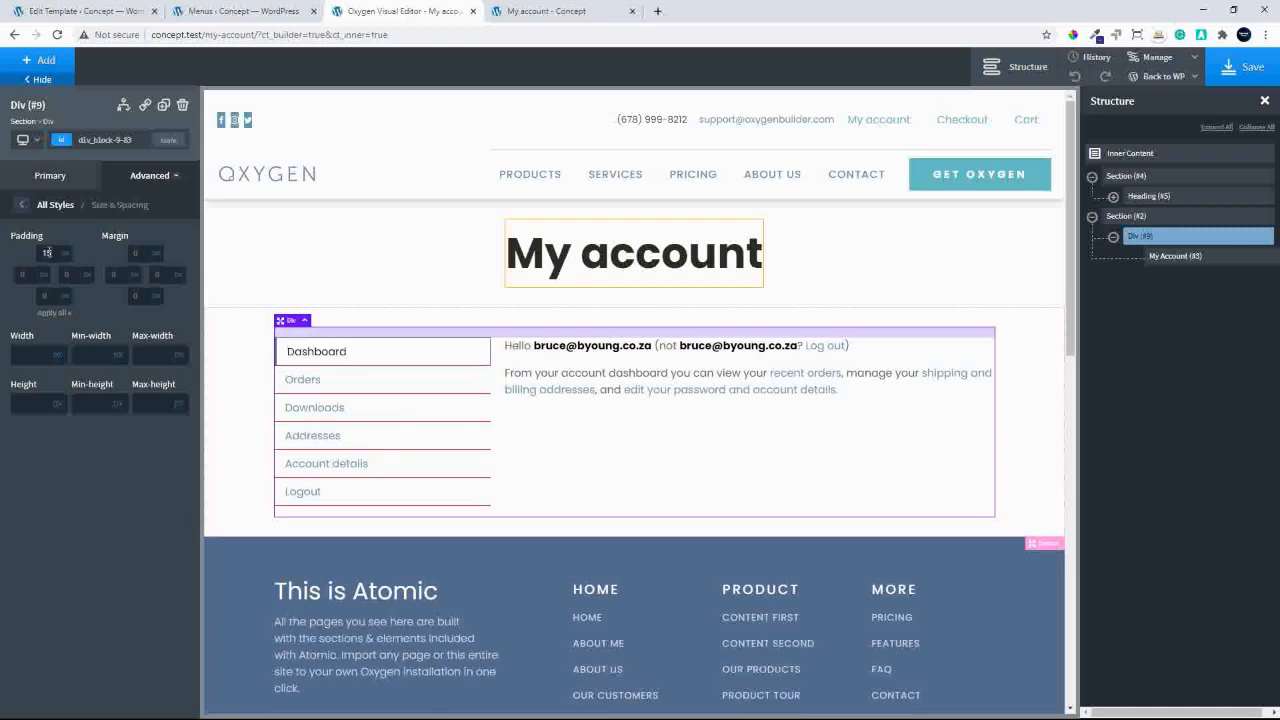
pyautogui.click(55, 314)
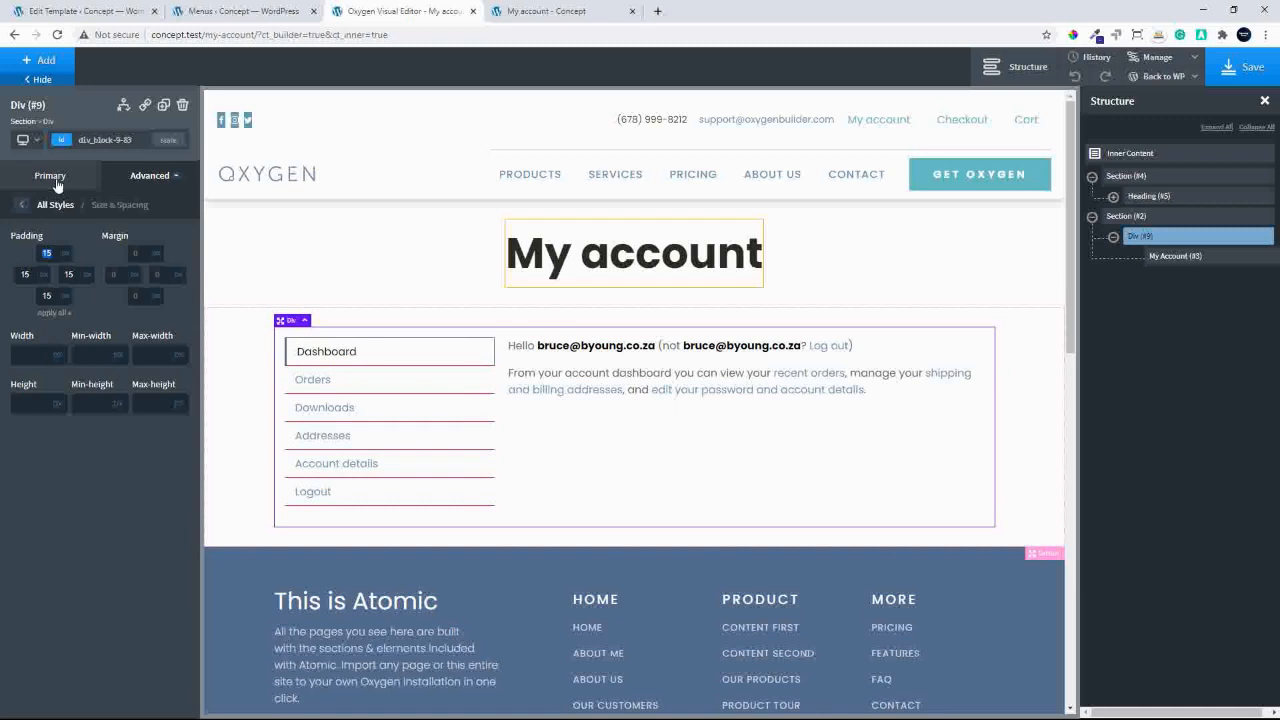
# Give the wrapper div a box shadow colour of semi-transparent black, rgba(0,0,0,0.29).
pyautogui.click(21, 205)
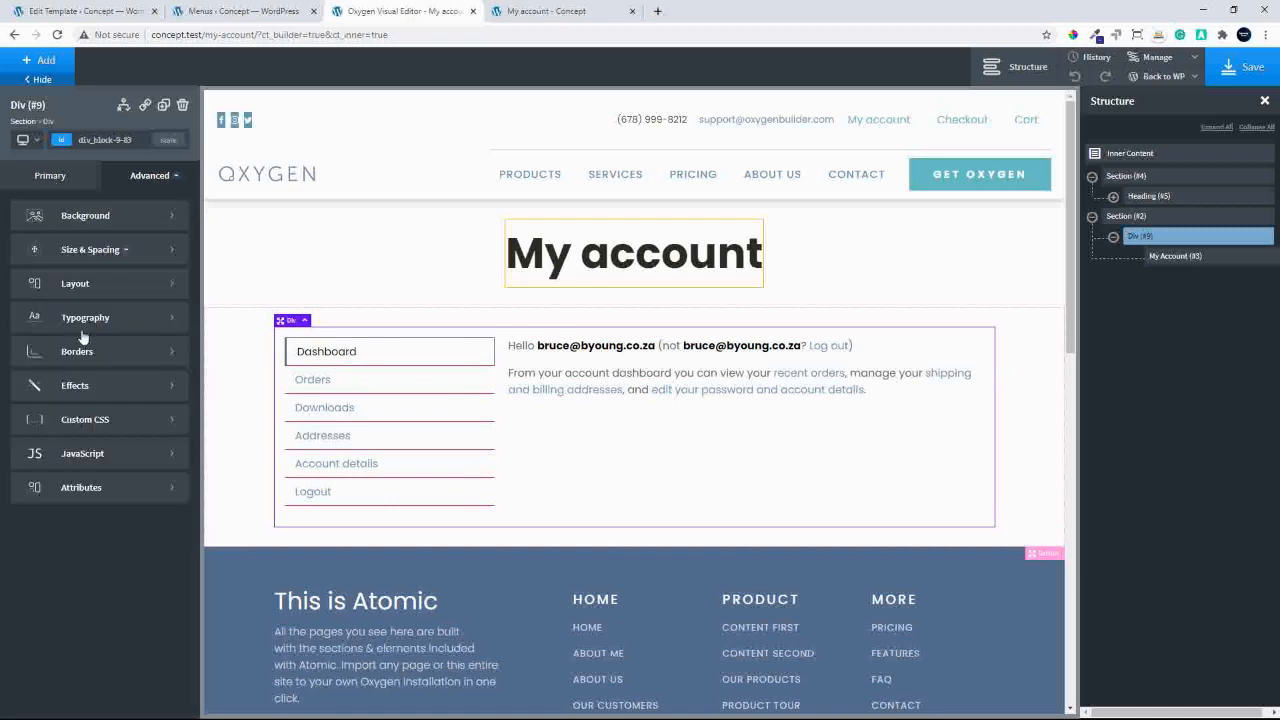
pyautogui.click(80, 387)
pyautogui.click(88, 345)
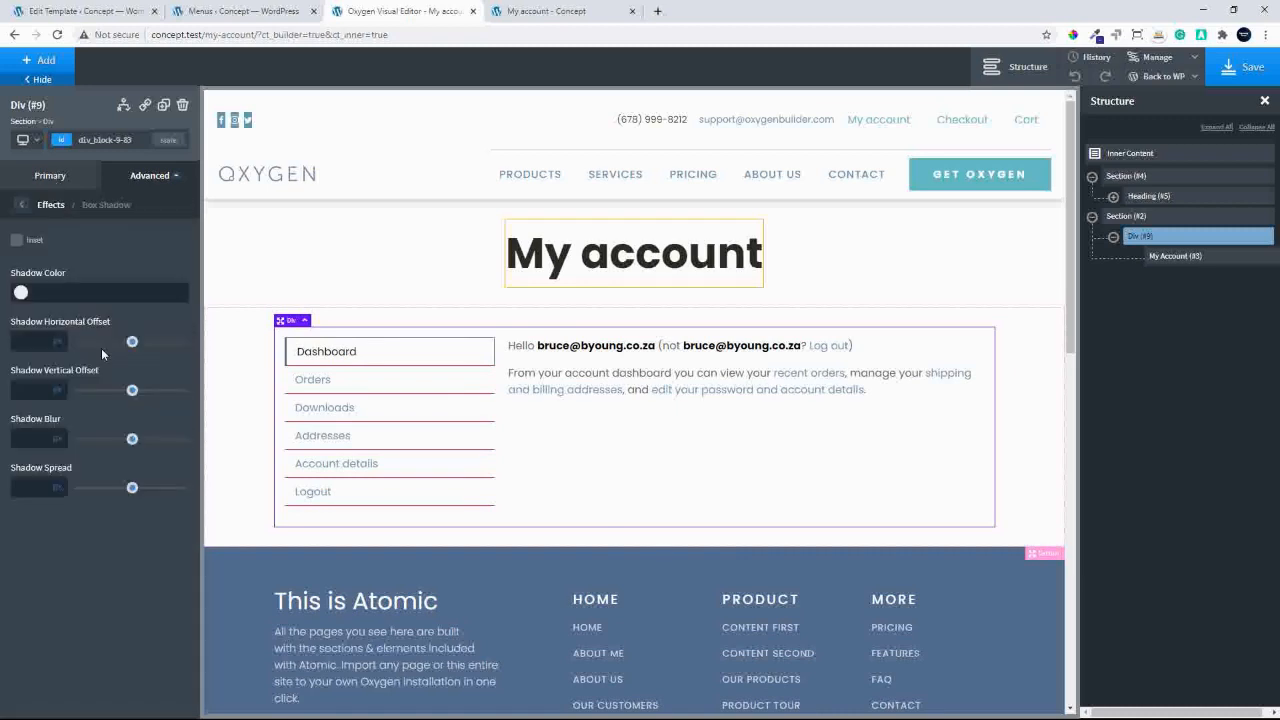
pyautogui.click(21, 292)
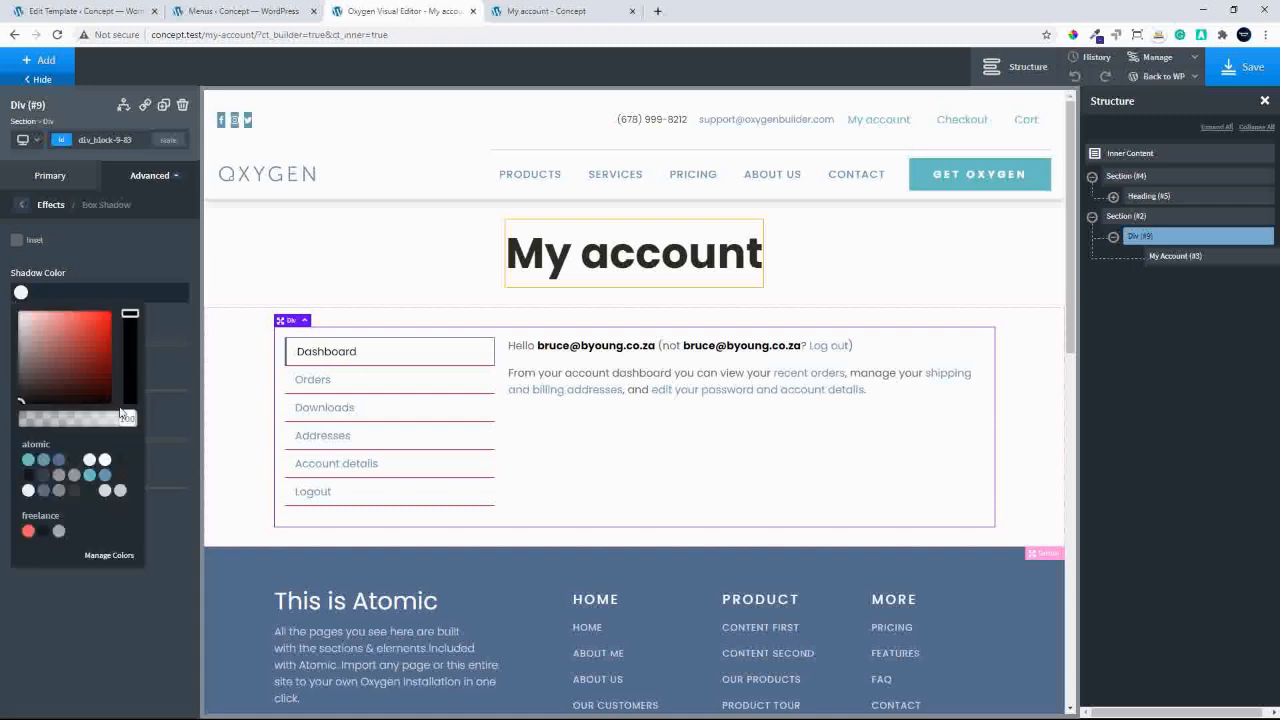
pyautogui.moveTo(121, 415); pyautogui.dragTo(56, 418)
pyautogui.click(111, 262)
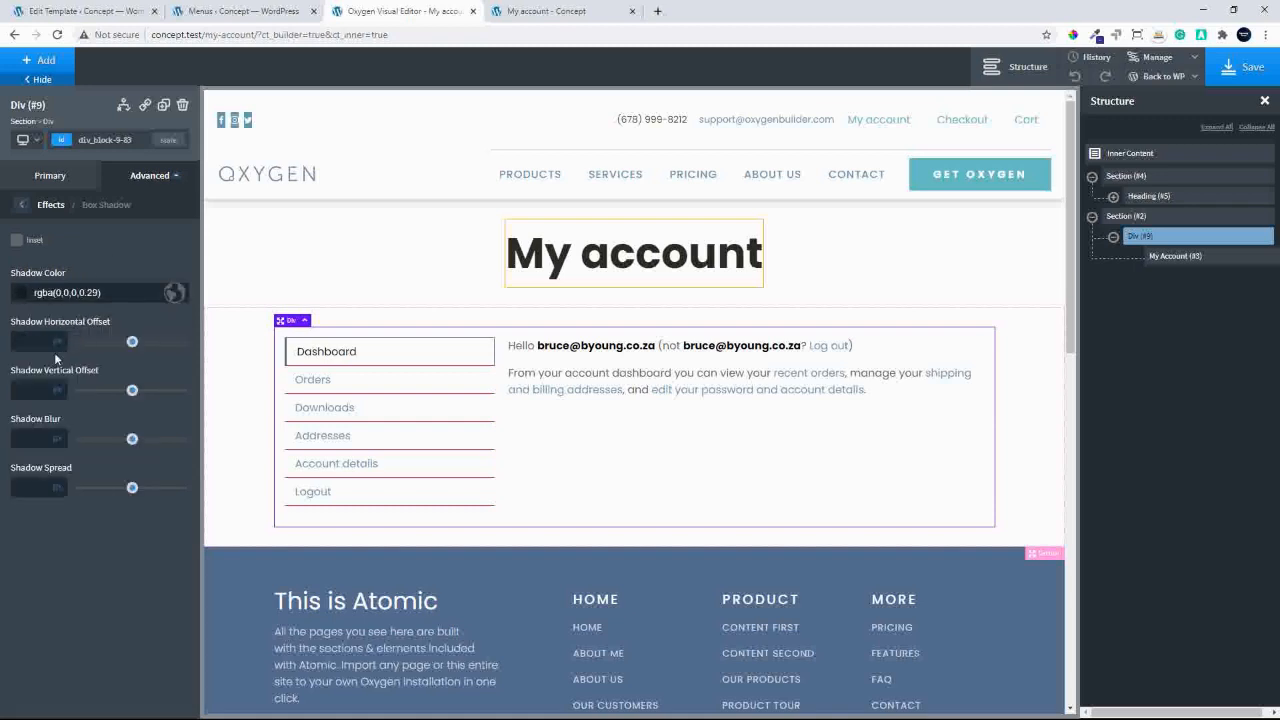
# Set the div's shadow horizontal and vertical offsets to 0 and its blur to 15 px.
pyautogui.click(32, 342)
pyautogui.write('0')
pyautogui.click(31, 388)
pyautogui.write('0')
pyautogui.click(24, 438)
pyautogui.write('5')
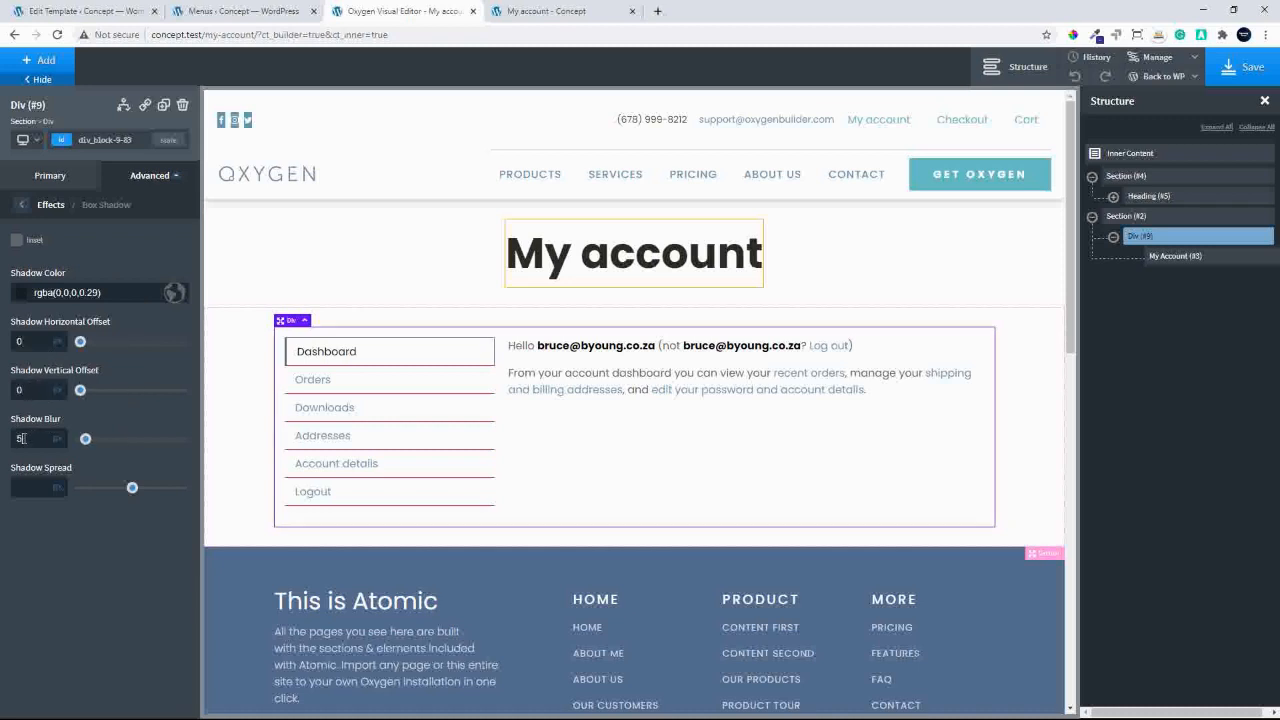
pyautogui.press('BackSpace')
pyautogui.write('15')
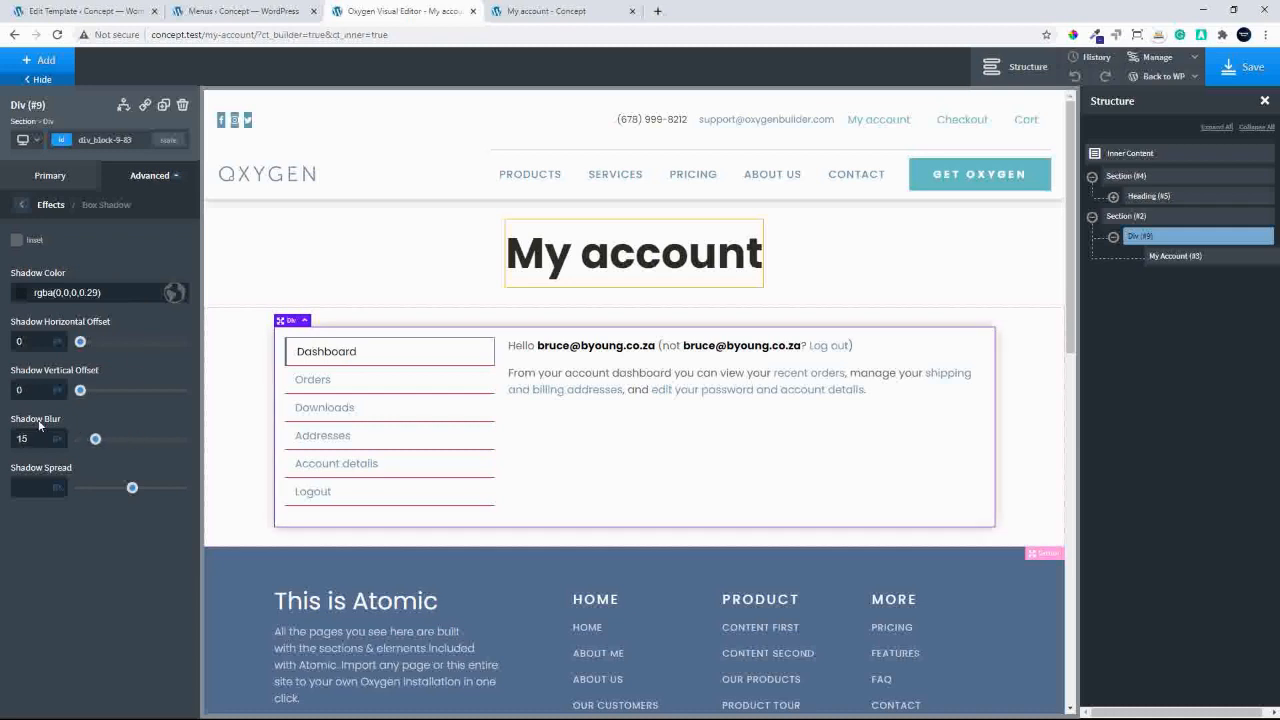
pyautogui.click(1030, 379)
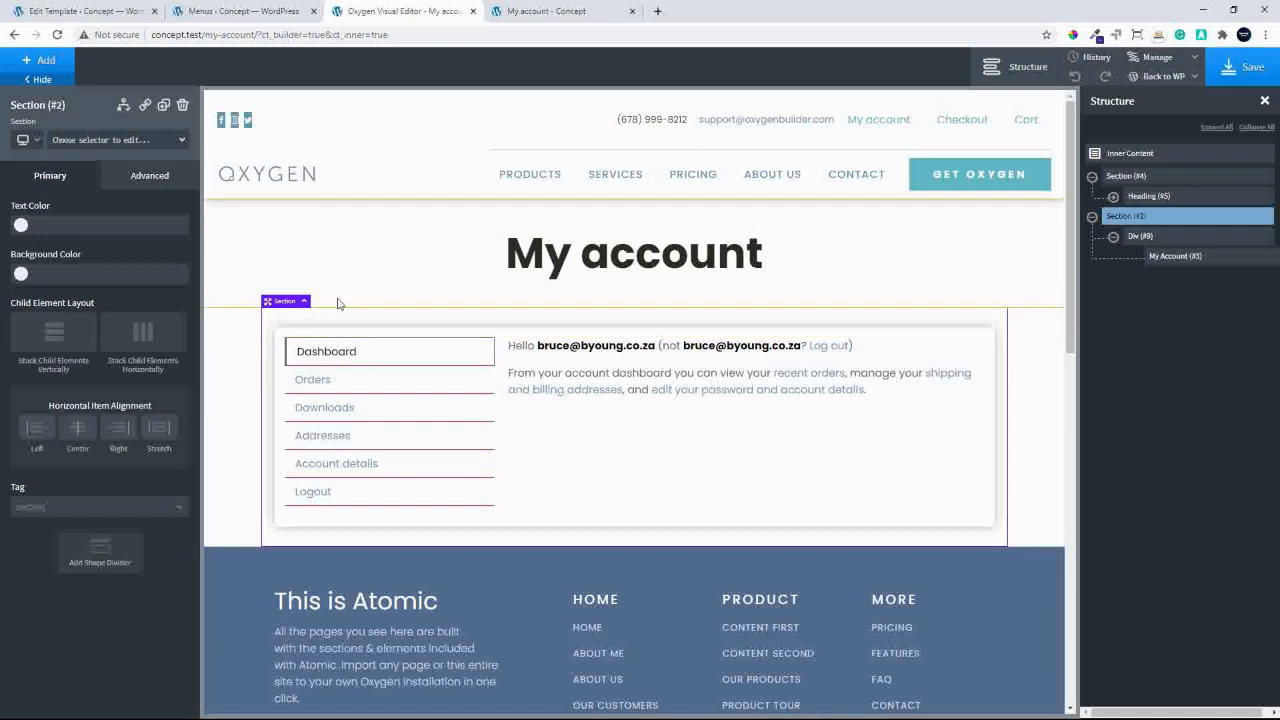
# Set the font size of the My Account element's plain texts to 18 px.
pyautogui.click(309, 352)
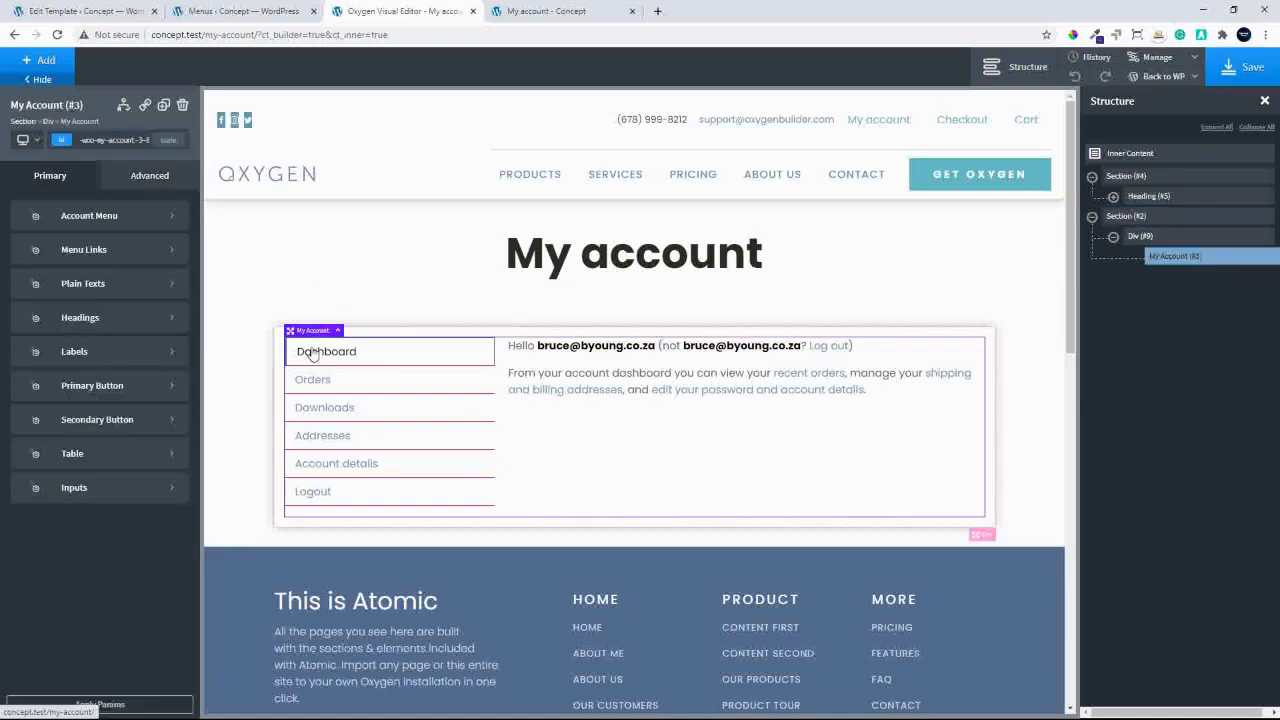
pyautogui.click(101, 283)
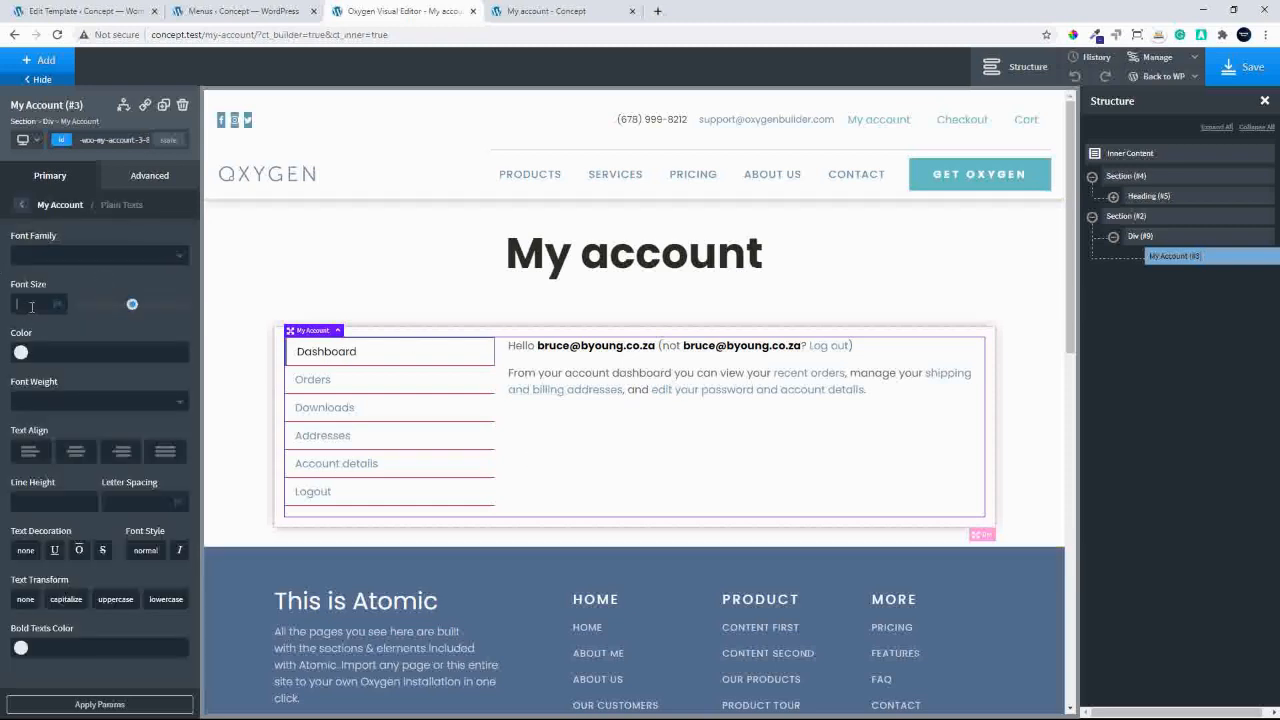
pyautogui.write('18')
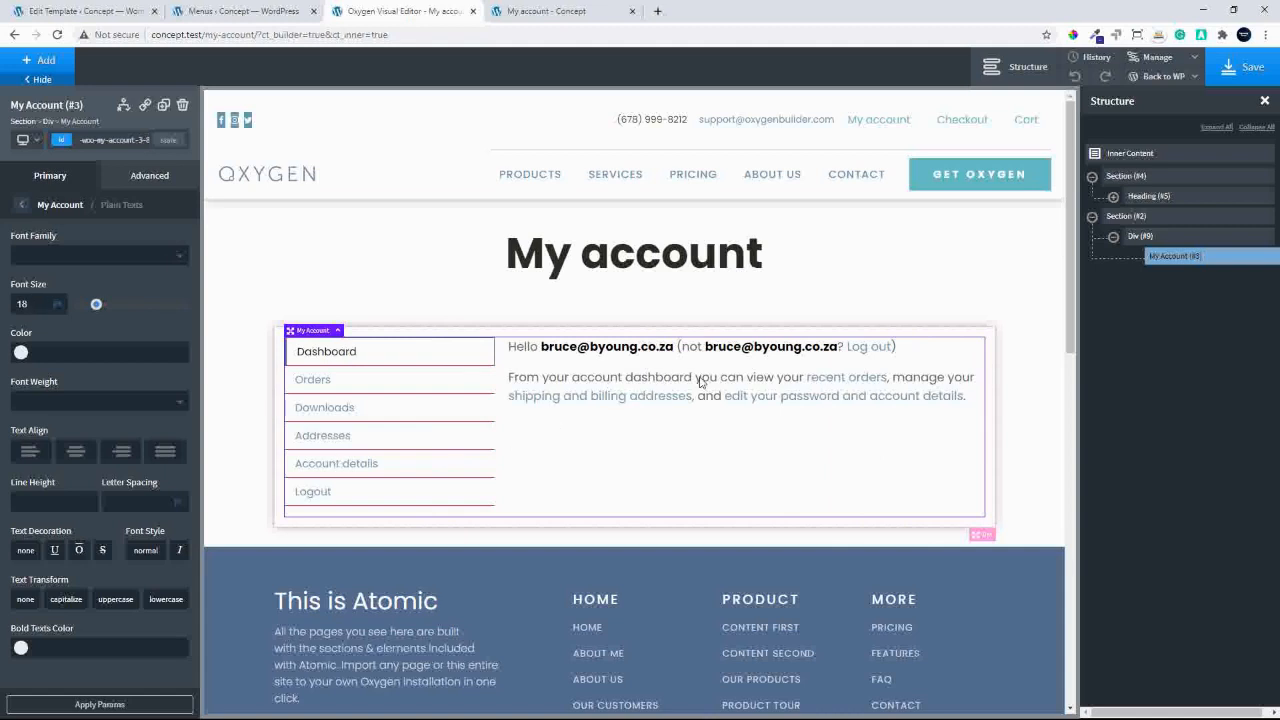
pyautogui.click(22, 205)
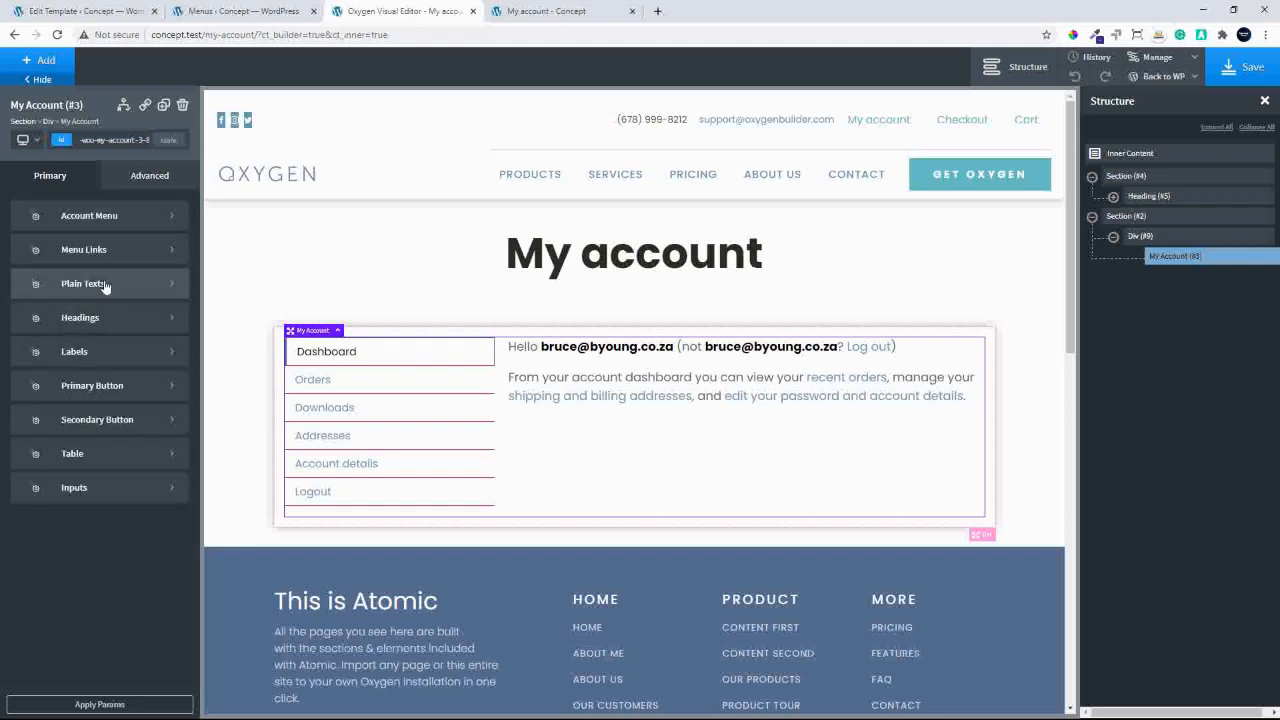
# Set the font size of the account menu links to 18 px.
pyautogui.click(100, 250)
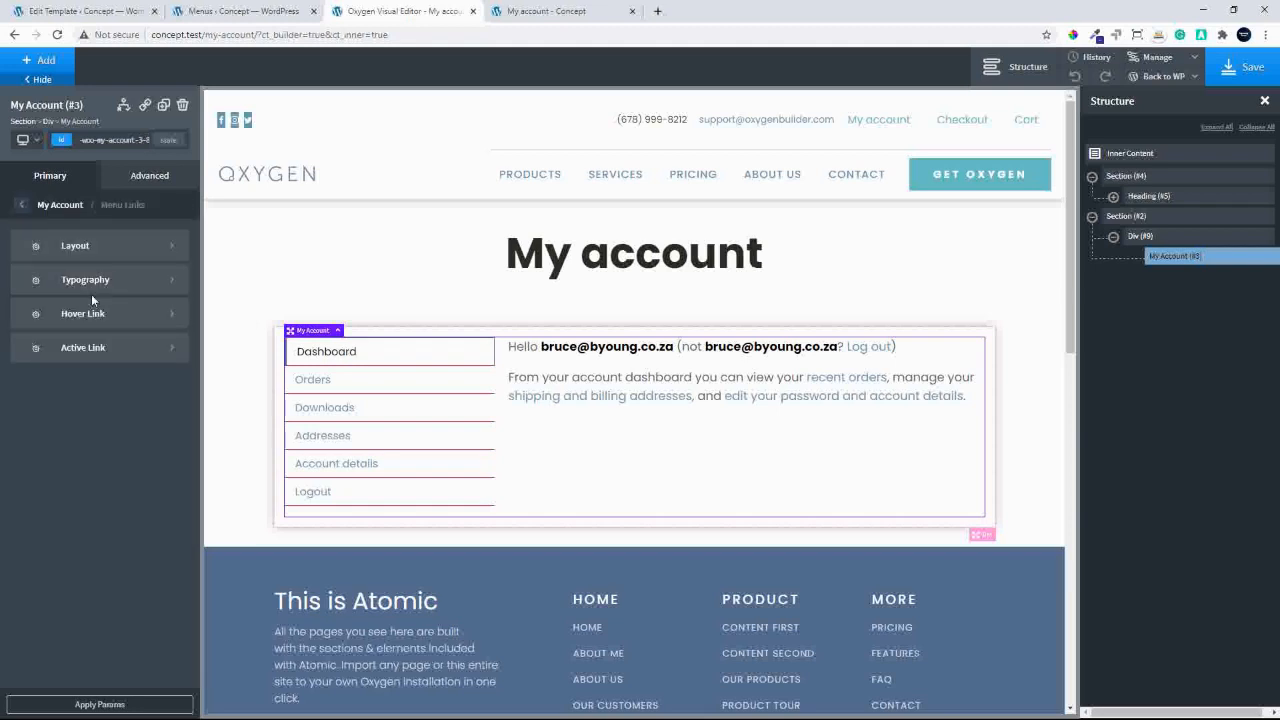
pyautogui.click(103, 281)
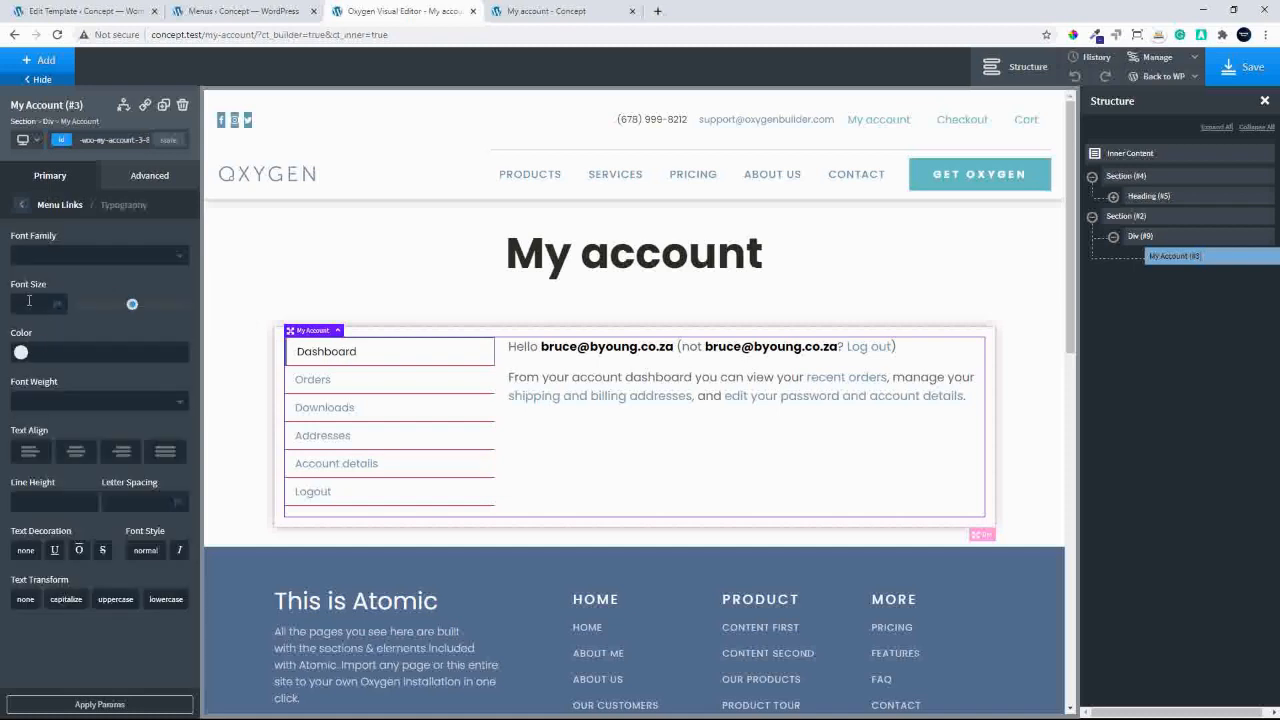
pyautogui.write('18')
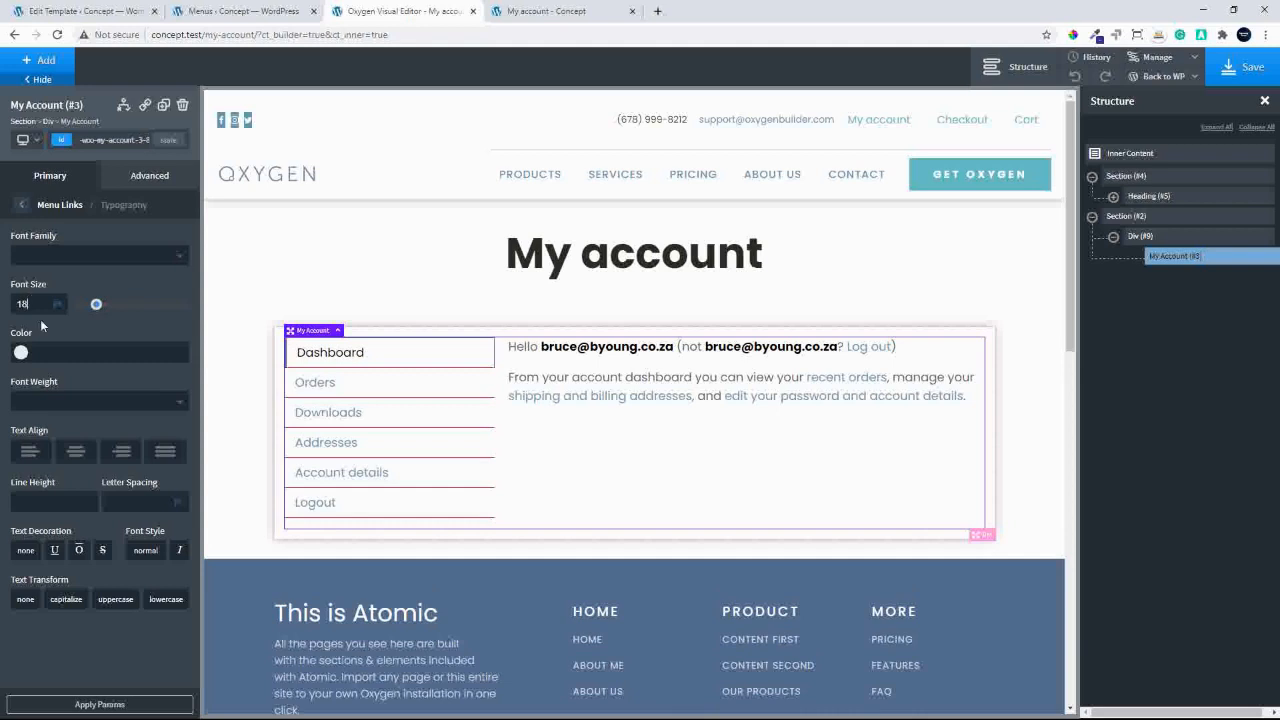
pyautogui.click(21, 204)
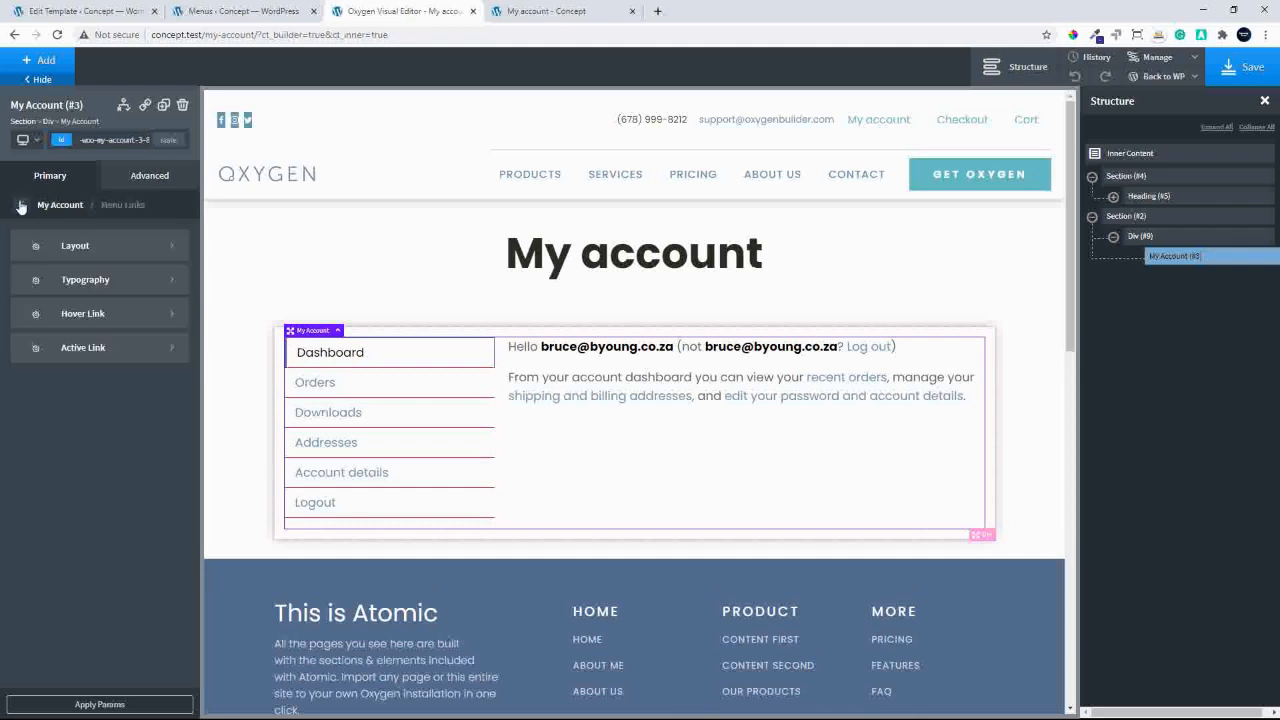
# Set the menu links' hover background colour to light pink #ffb2b2.
pyautogui.click(80, 313)
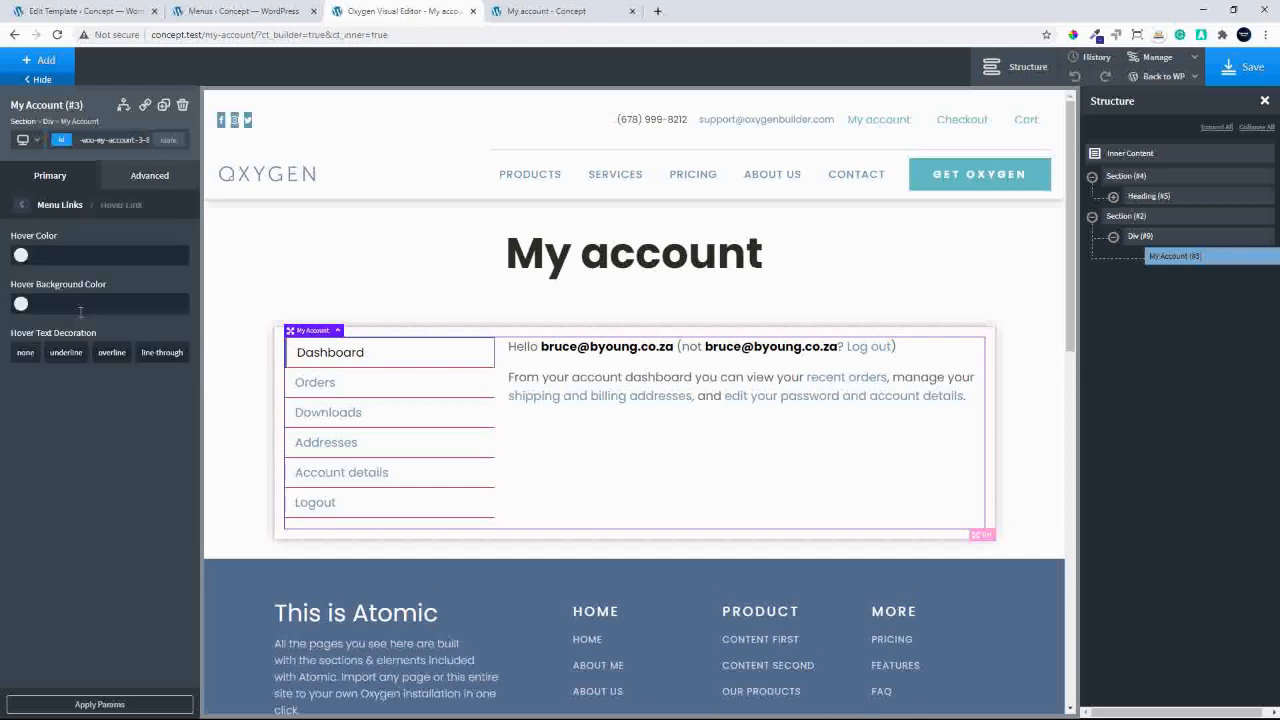
pyautogui.click(24, 306)
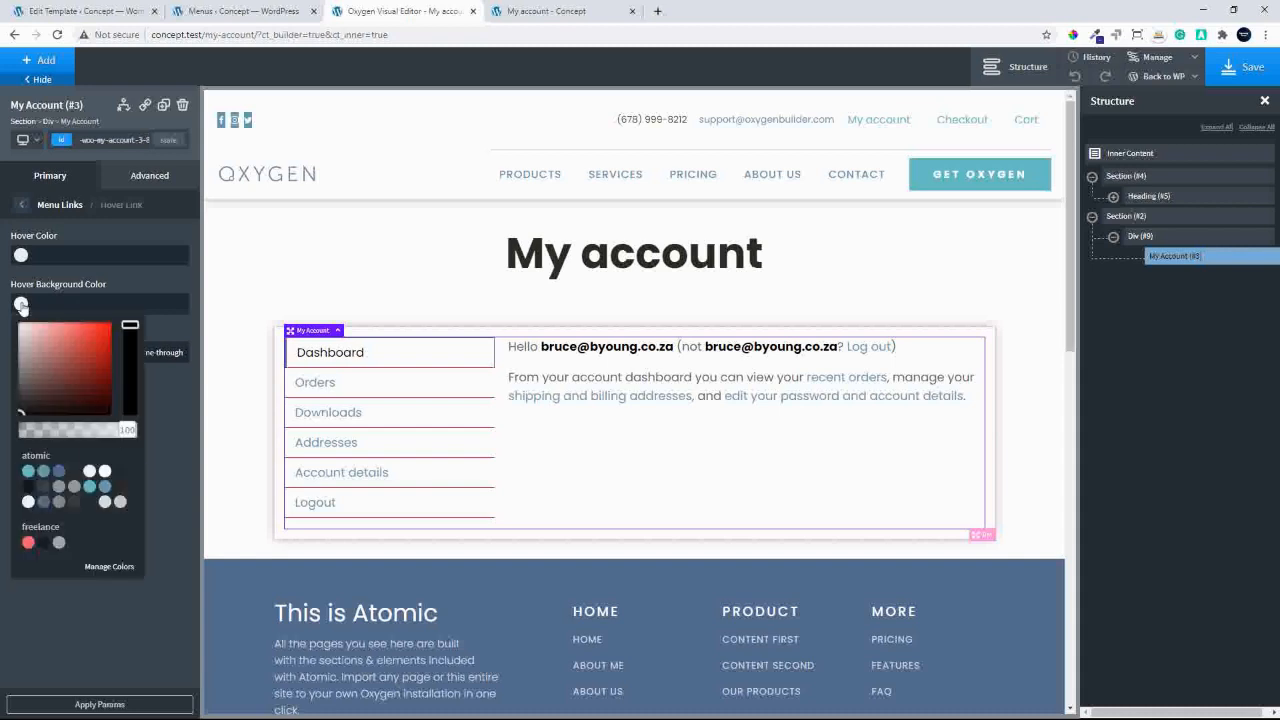
pyautogui.click(46, 321)
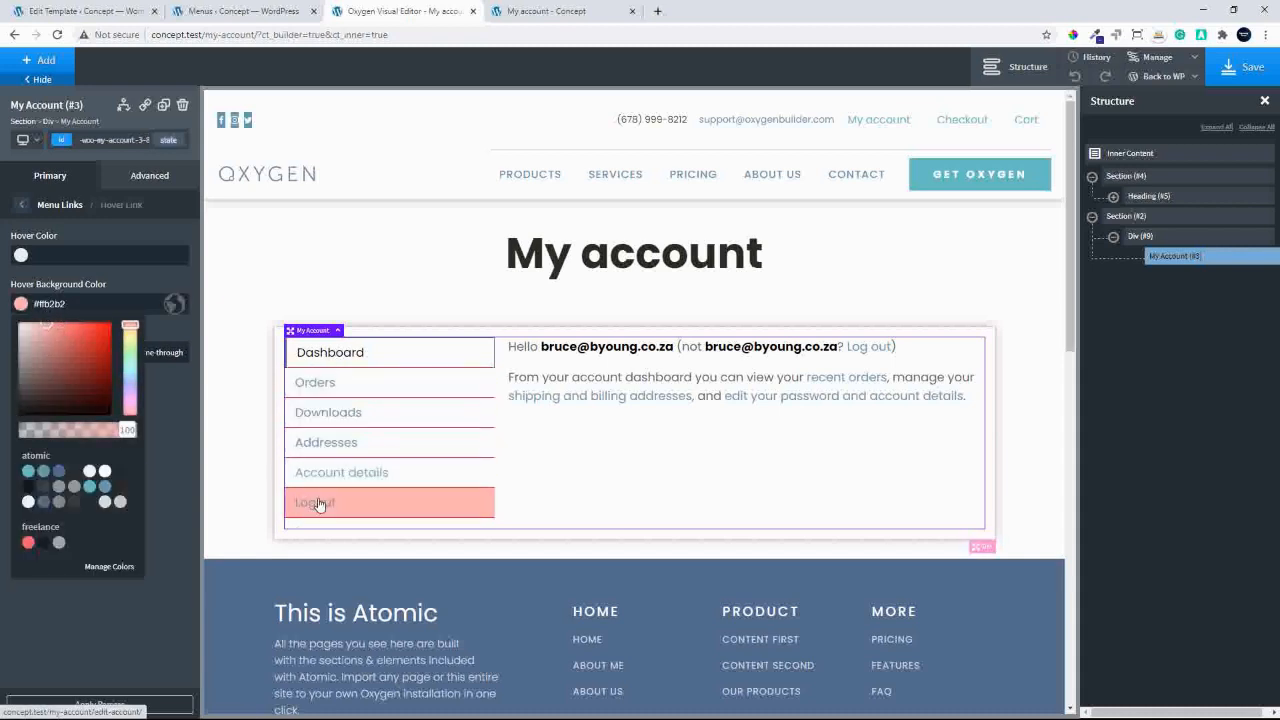
pyautogui.click(104, 267)
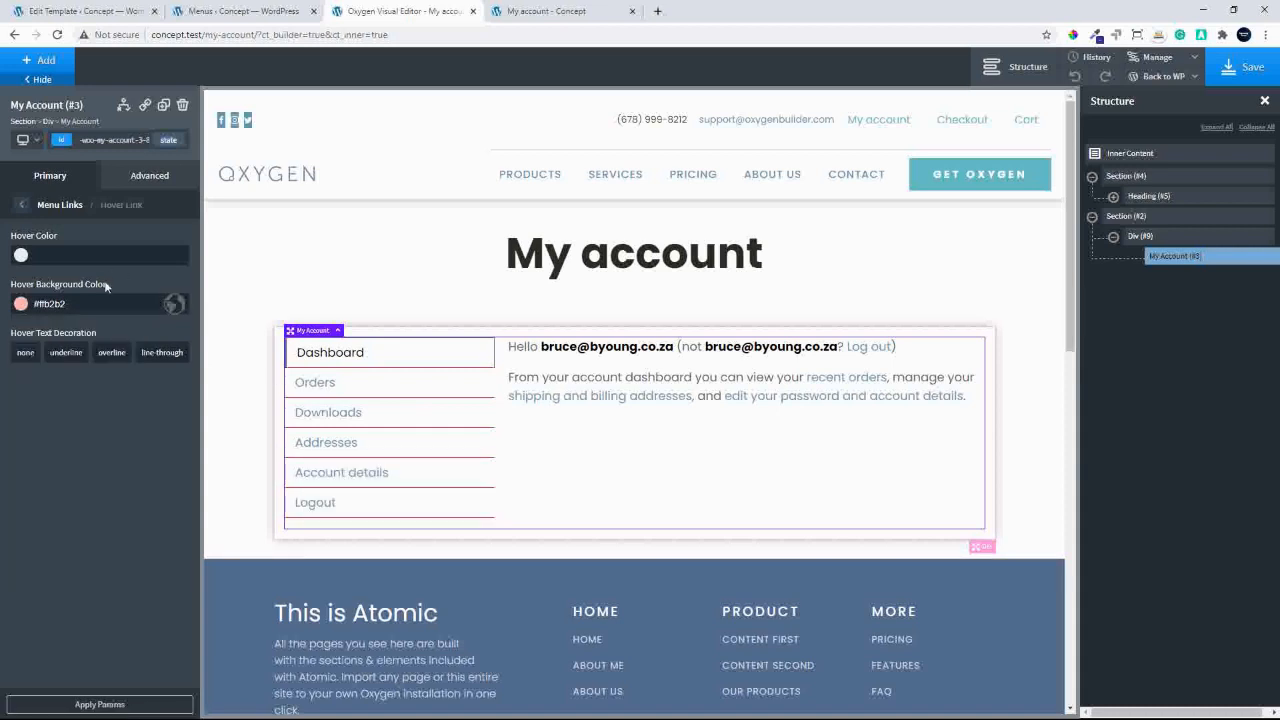
pyautogui.click(20, 205)
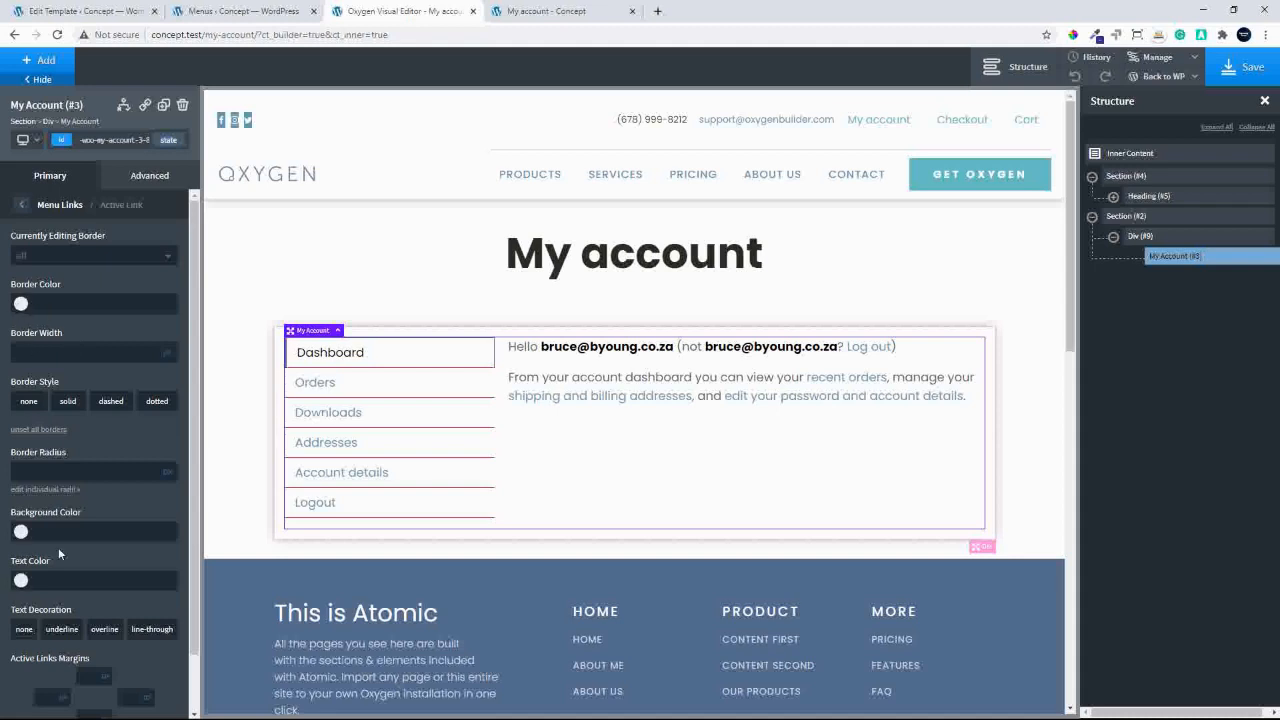
# Set the active menu link's background colour to dark red #ad1818.
pyautogui.click(21, 533)
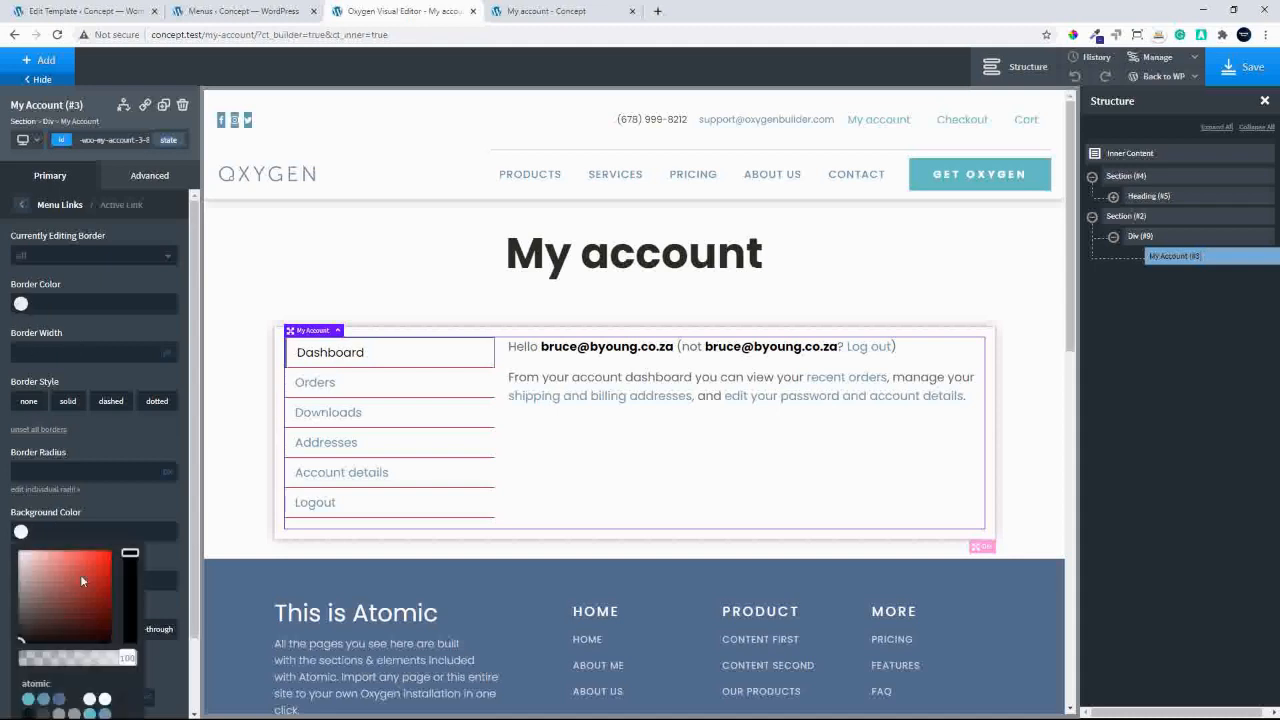
pyautogui.click(82, 579)
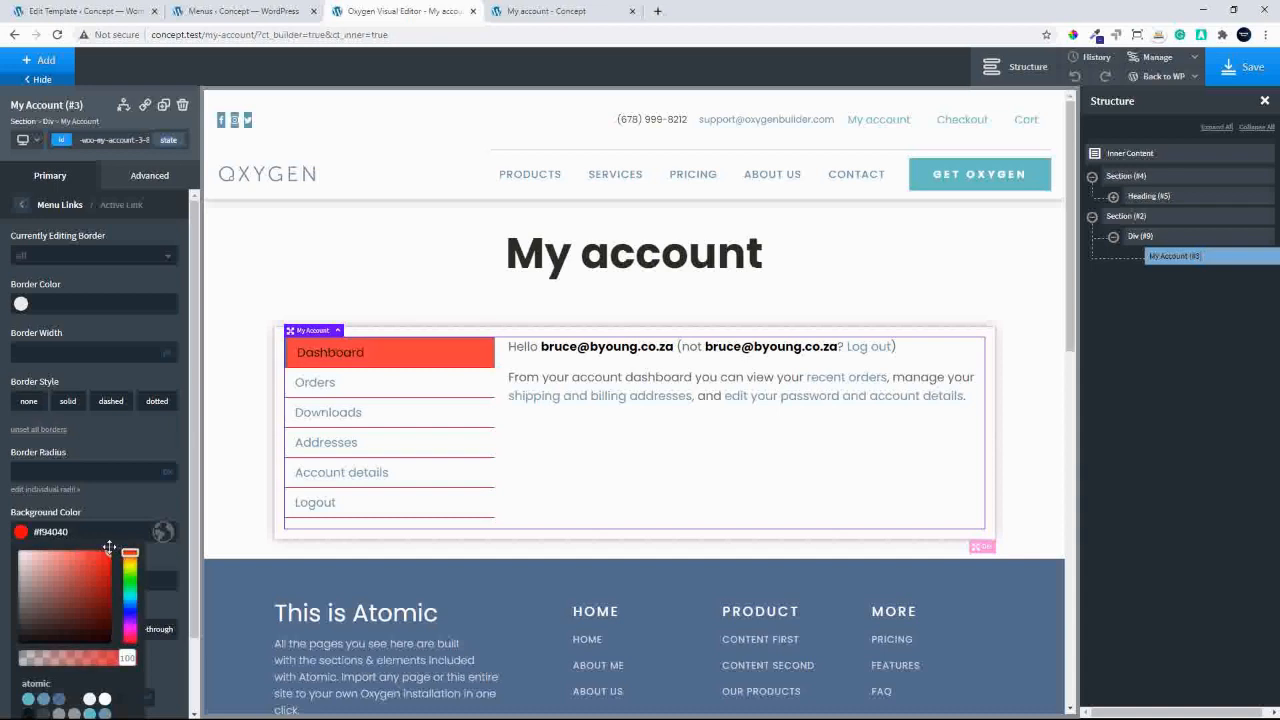
pyautogui.moveTo(109, 548)
pyautogui.mouseDown()
pyautogui.moveTo(94, 596)
pyautogui.moveTo(106, 594)
pyautogui.moveTo(98, 580)
pyautogui.mouseUp()
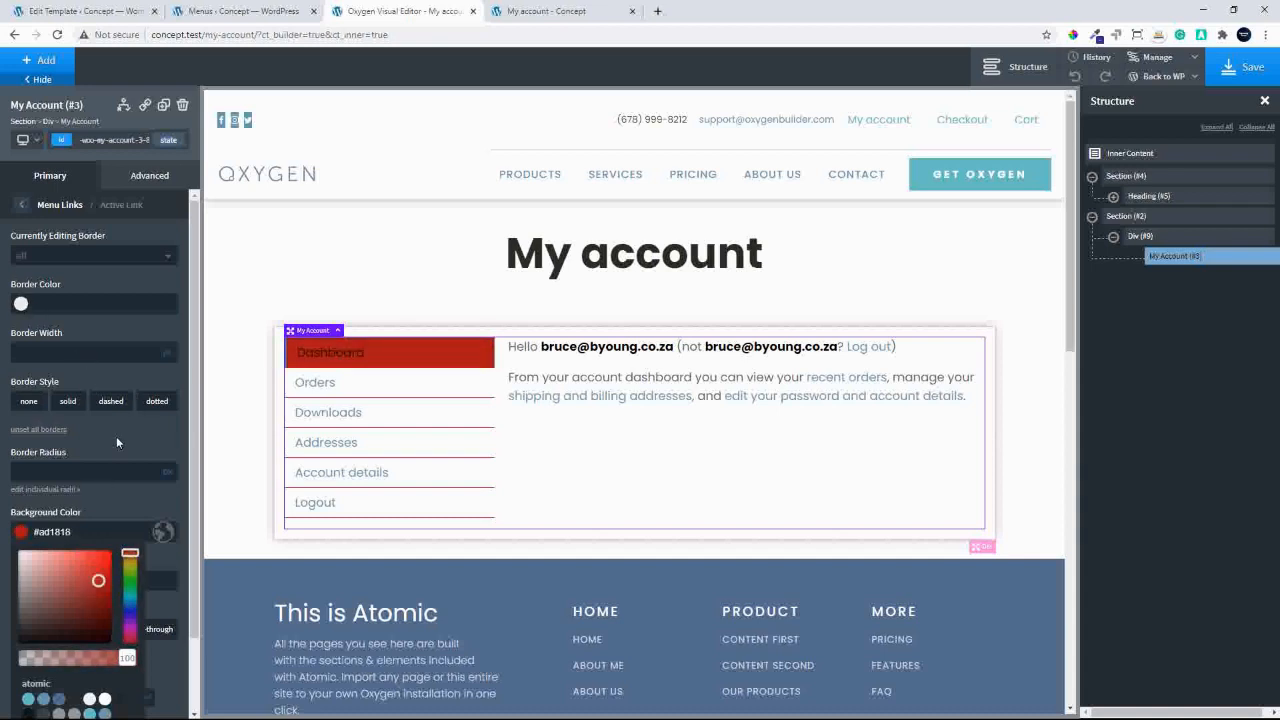
pyautogui.click(118, 436)
# Set the active menu link's text colour to white #ffffff.
pyautogui.click(21, 581)
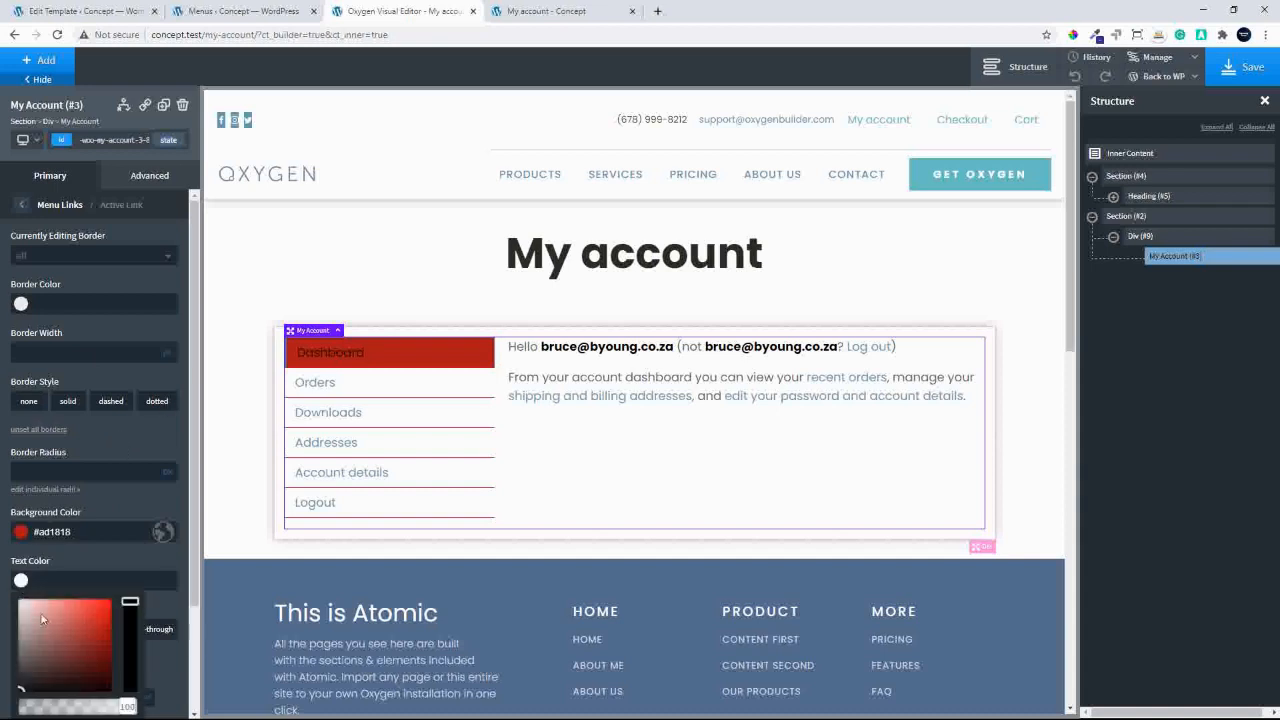
pyautogui.moveTo(42, 620); pyautogui.dragTo(1, 582)
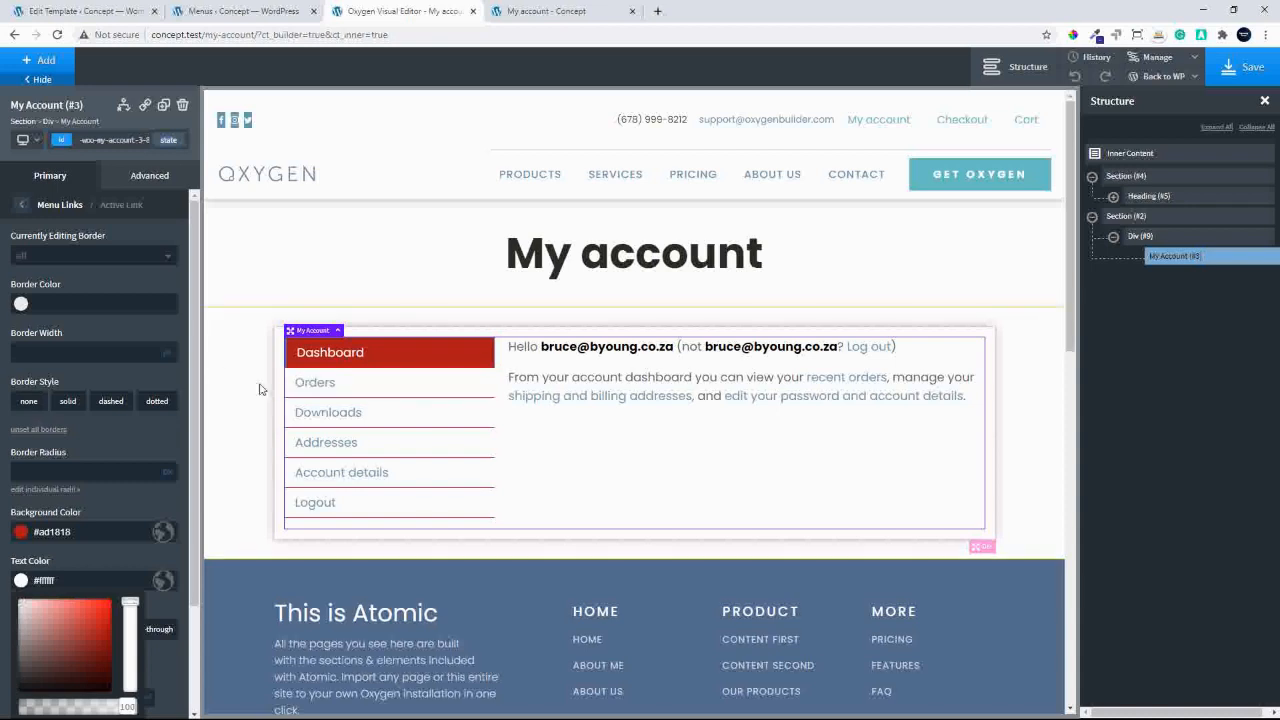
pyautogui.click(20, 206)
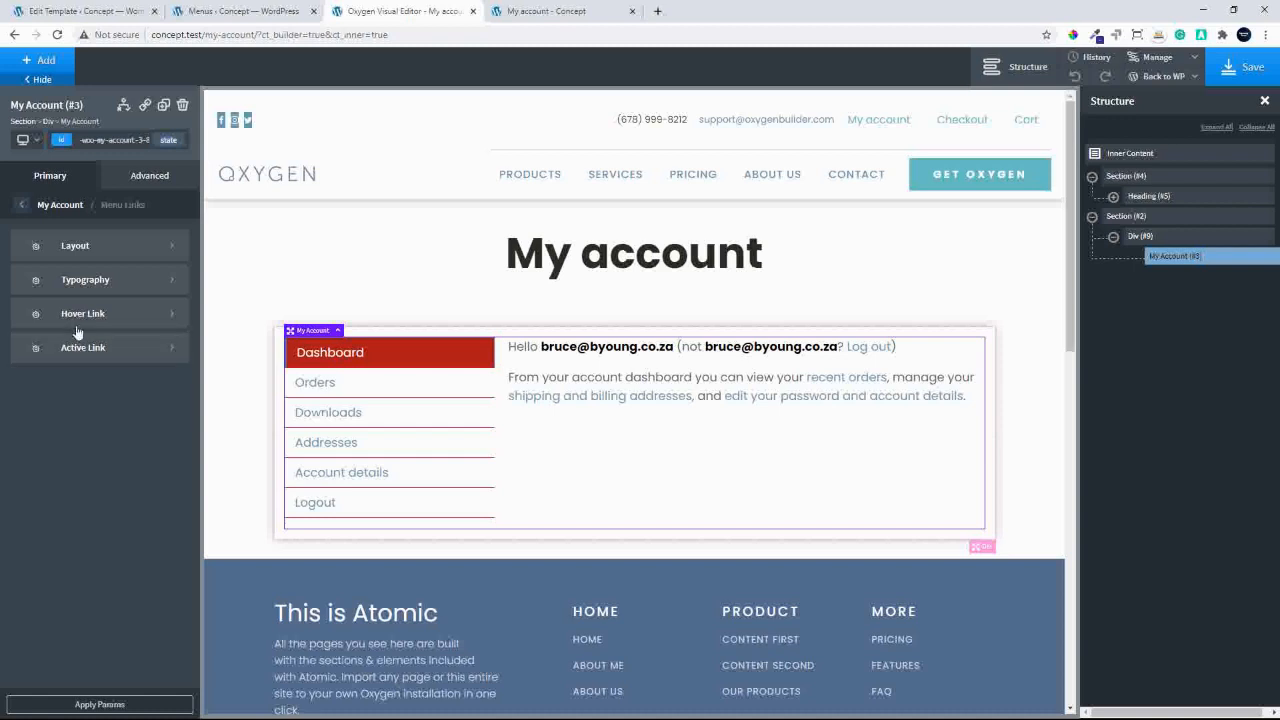
# Set the menu links' hover text colour to black #000000.
pyautogui.click(90, 246)
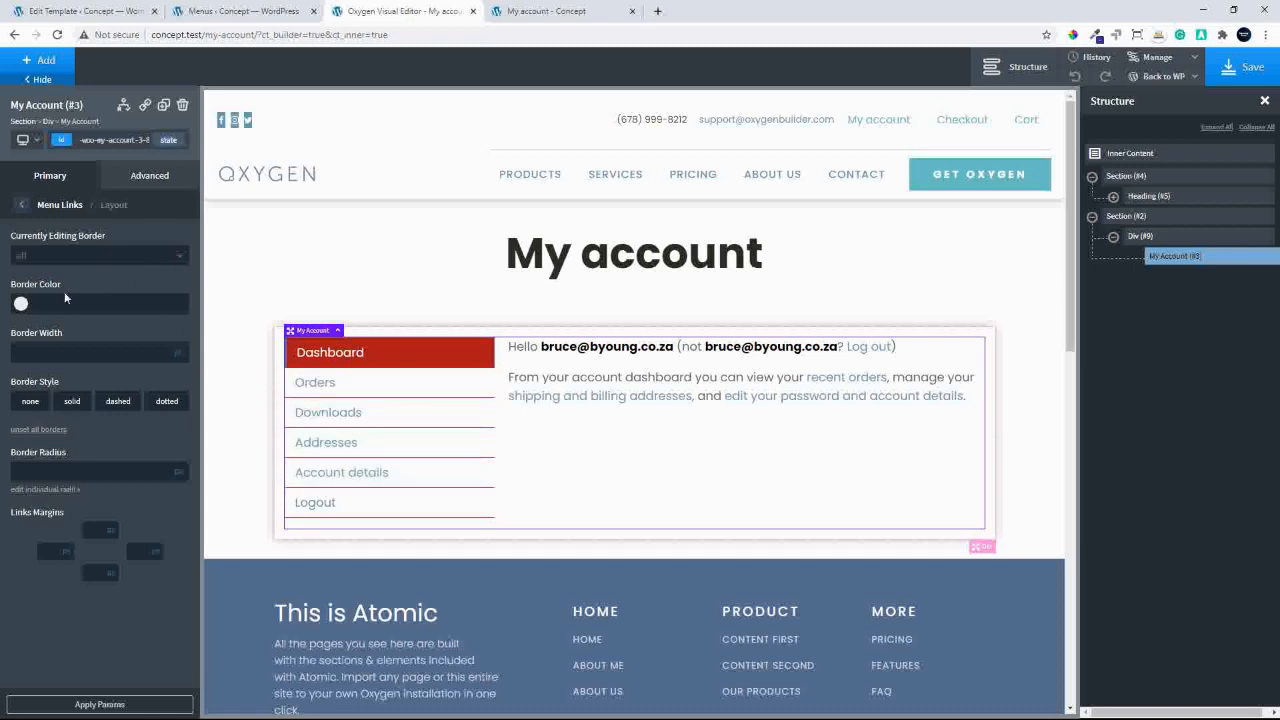
pyautogui.click(21, 204)
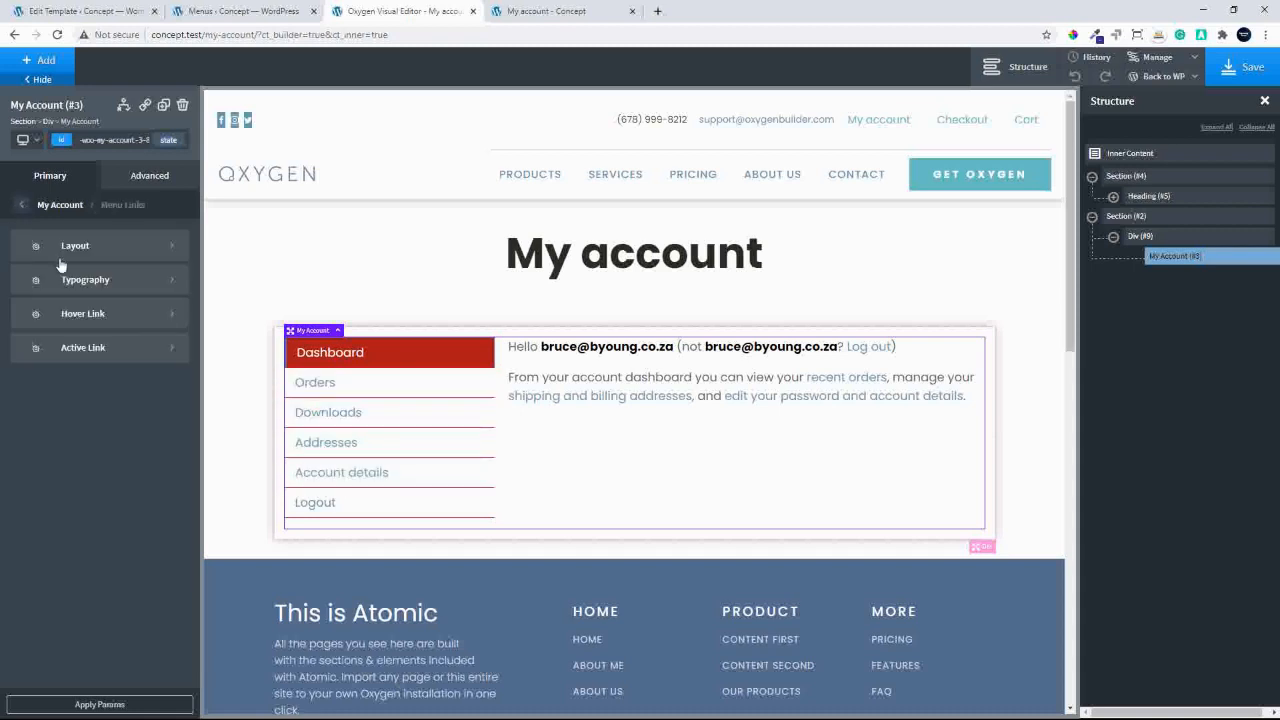
pyautogui.click(43, 316)
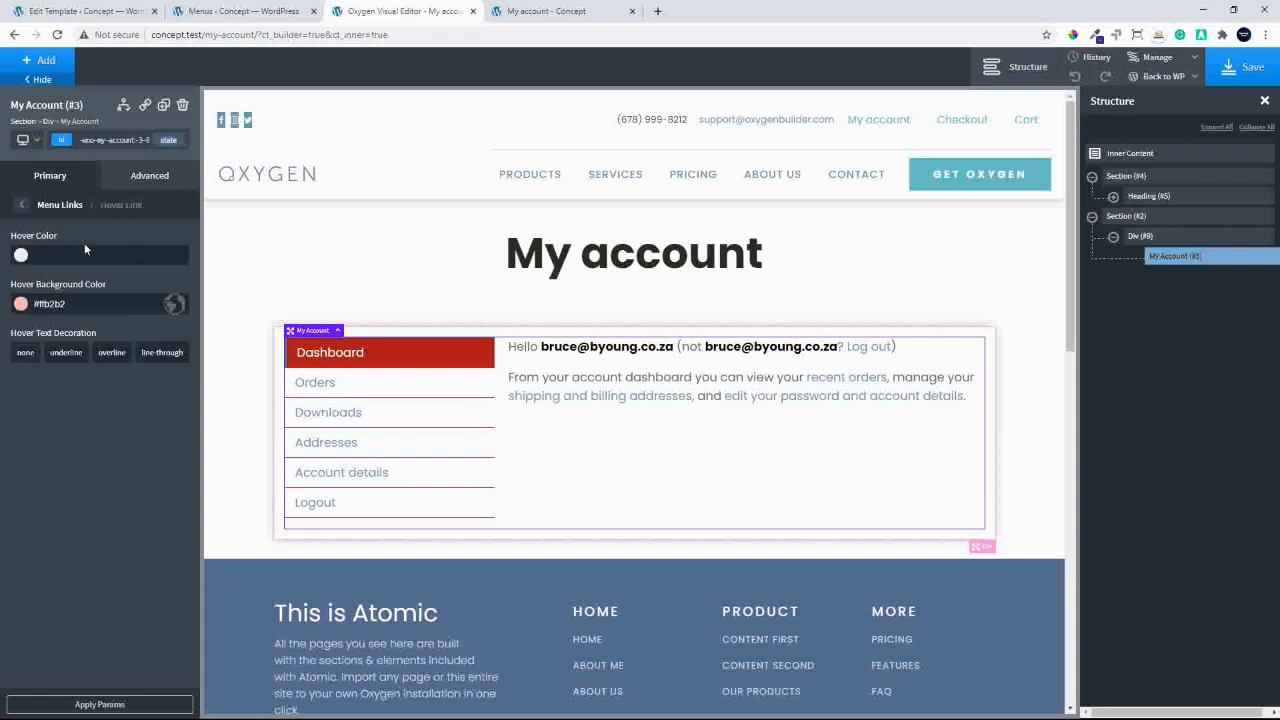
pyautogui.click(22, 256)
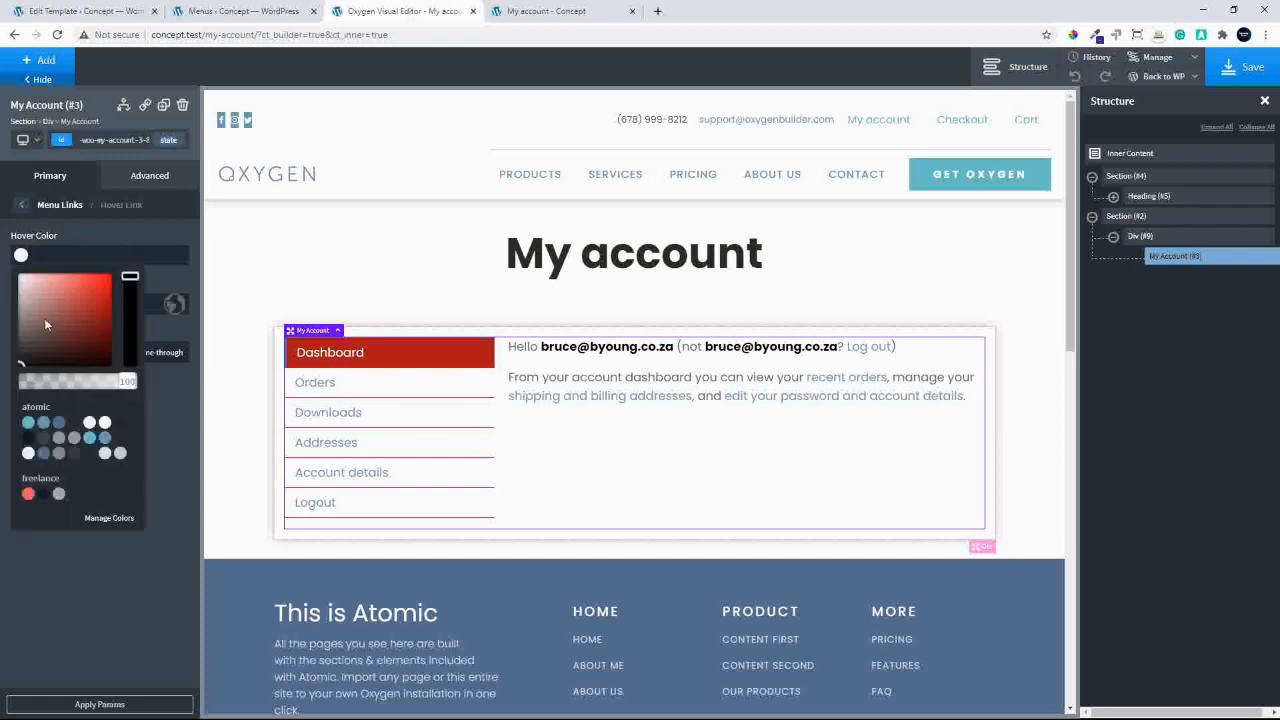
pyautogui.moveTo(45, 325); pyautogui.dragTo(36, 284)
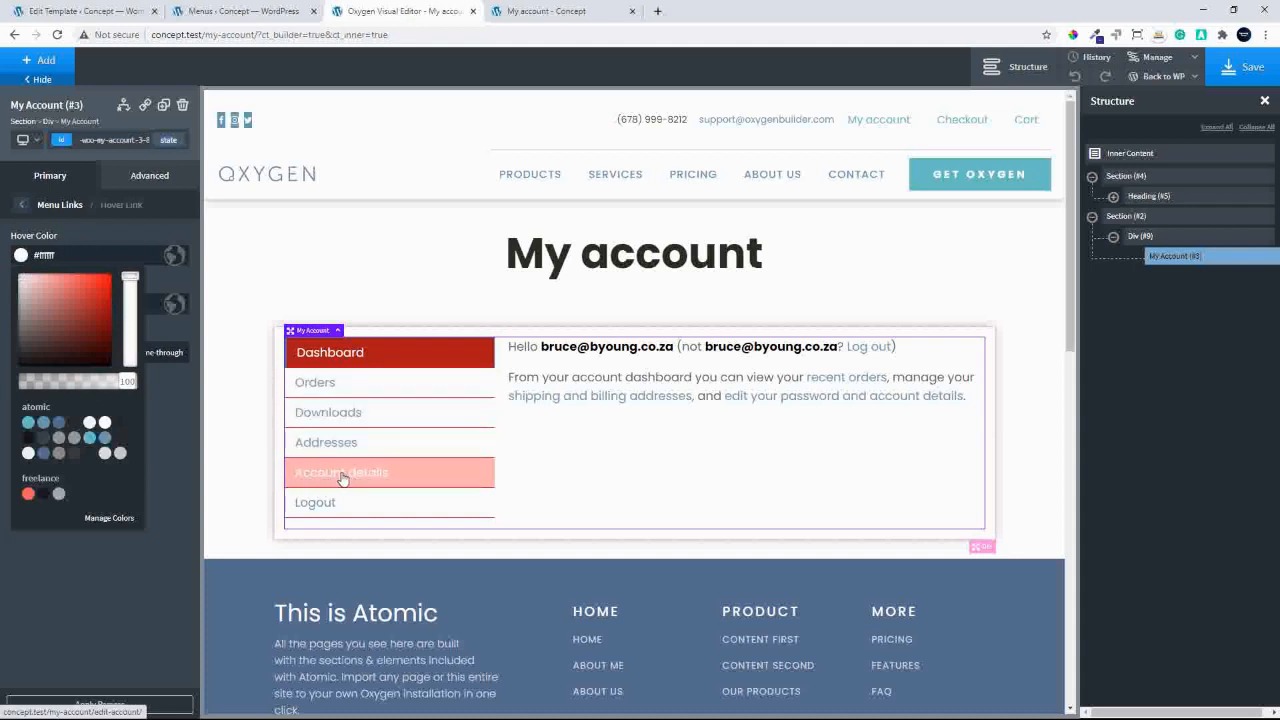
pyautogui.click(21, 363)
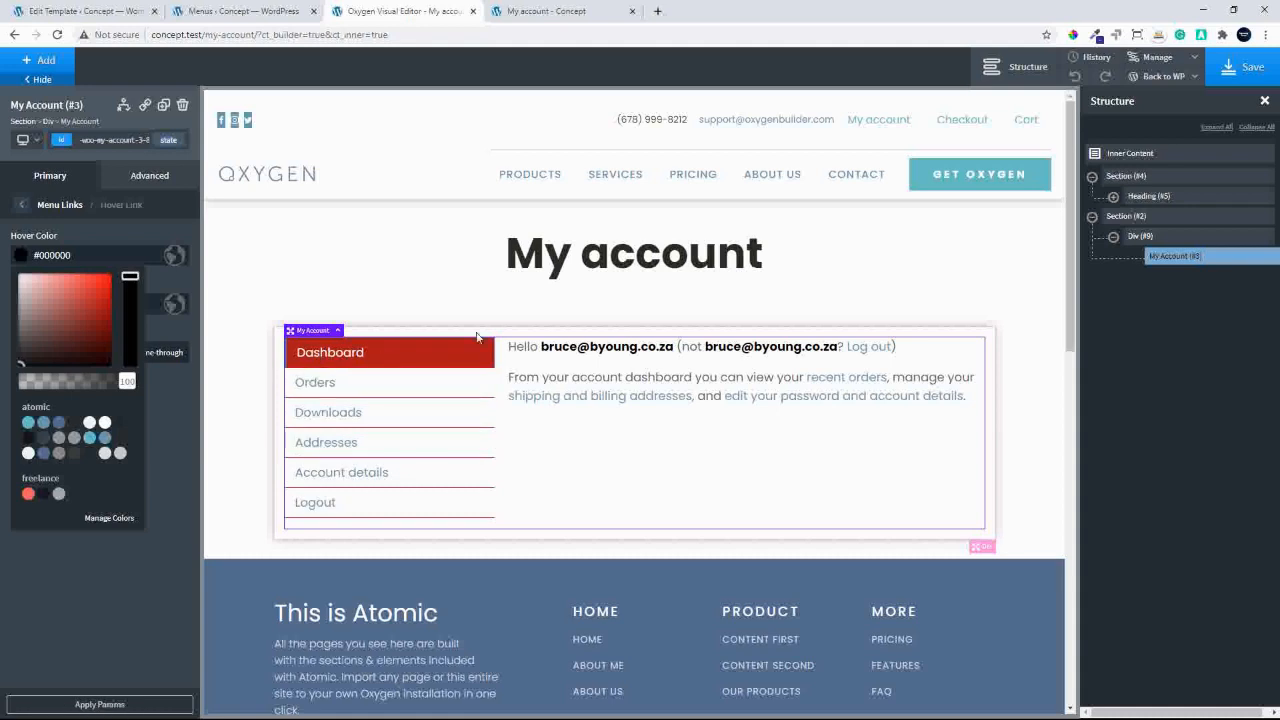
# Save the template and reload the live My account downloads page to check the new styling.
pyautogui.click(1232, 66)
pyautogui.click(568, 14)
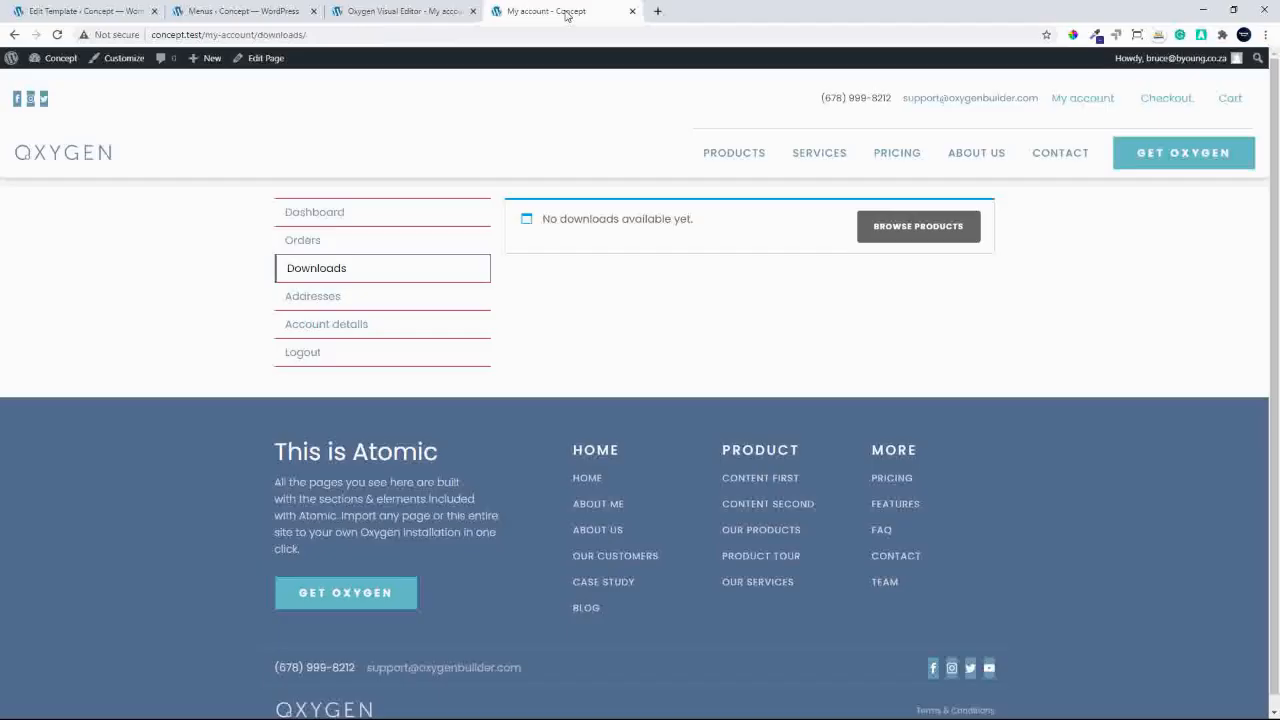
pyautogui.click(57, 34)
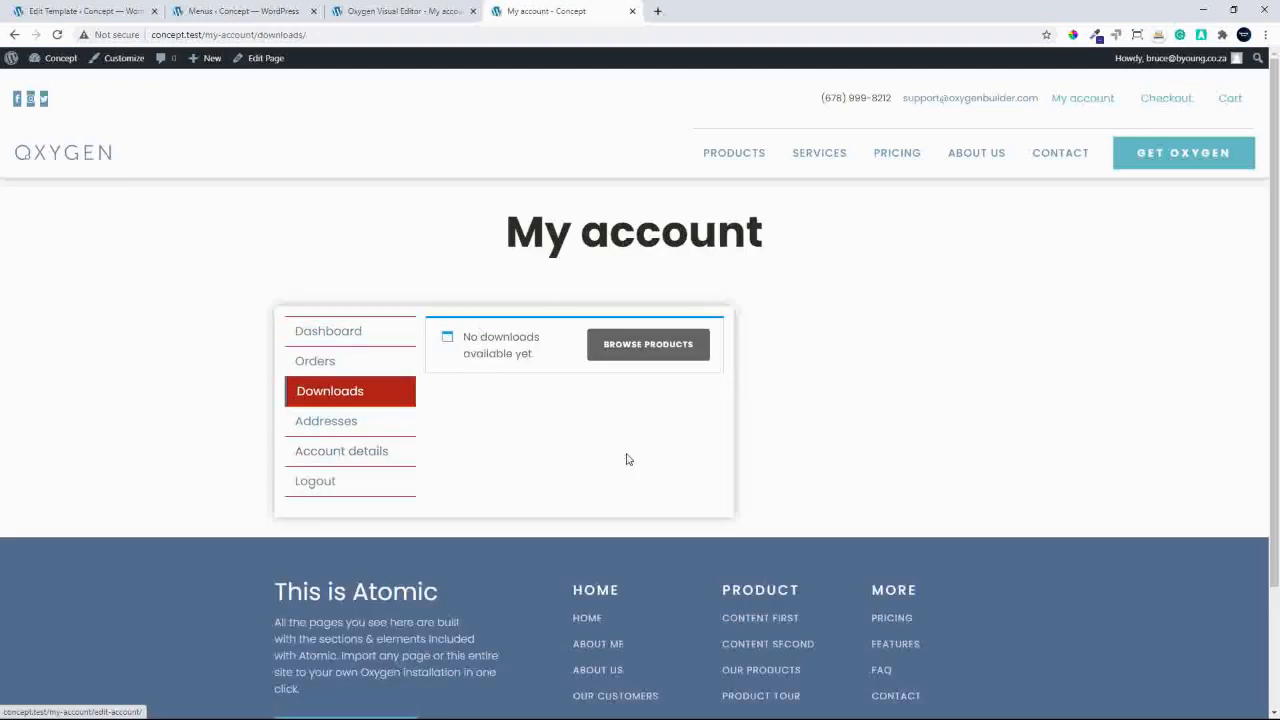
# Set the width of the div wrapping the My Account element to 100 and save the template.
pyautogui.click(378, 11)
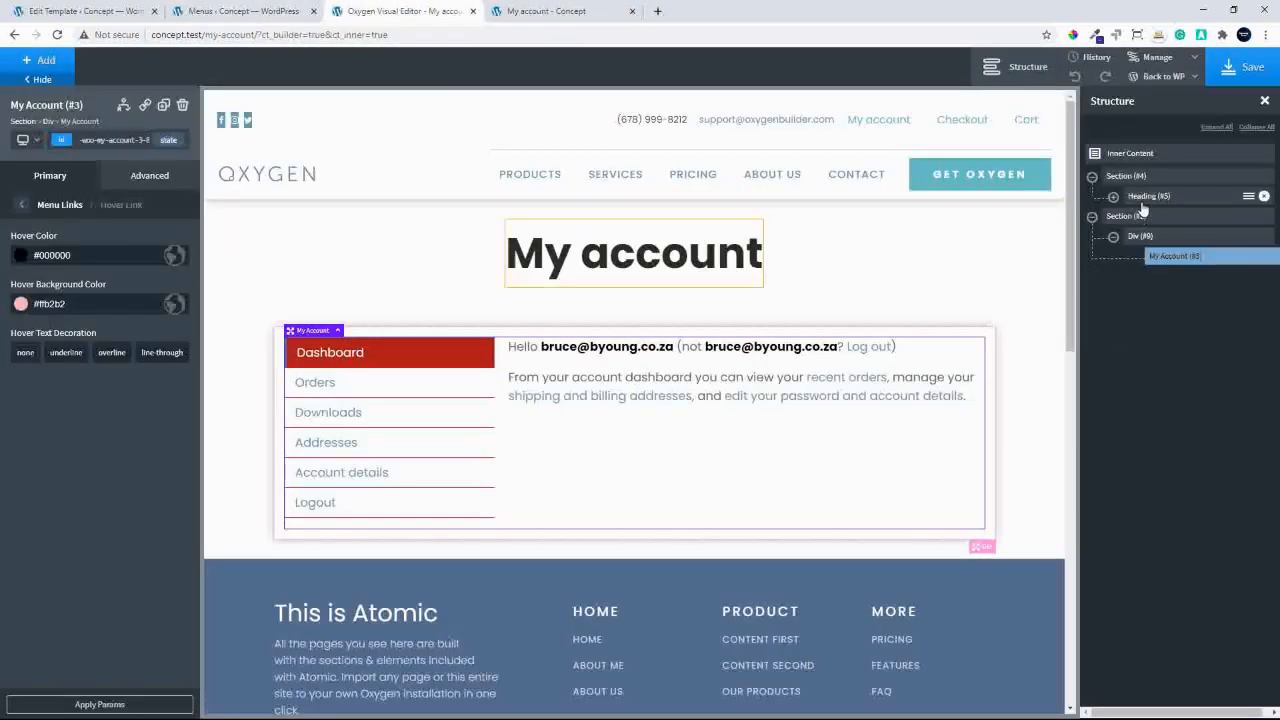
pyautogui.click(1140, 236)
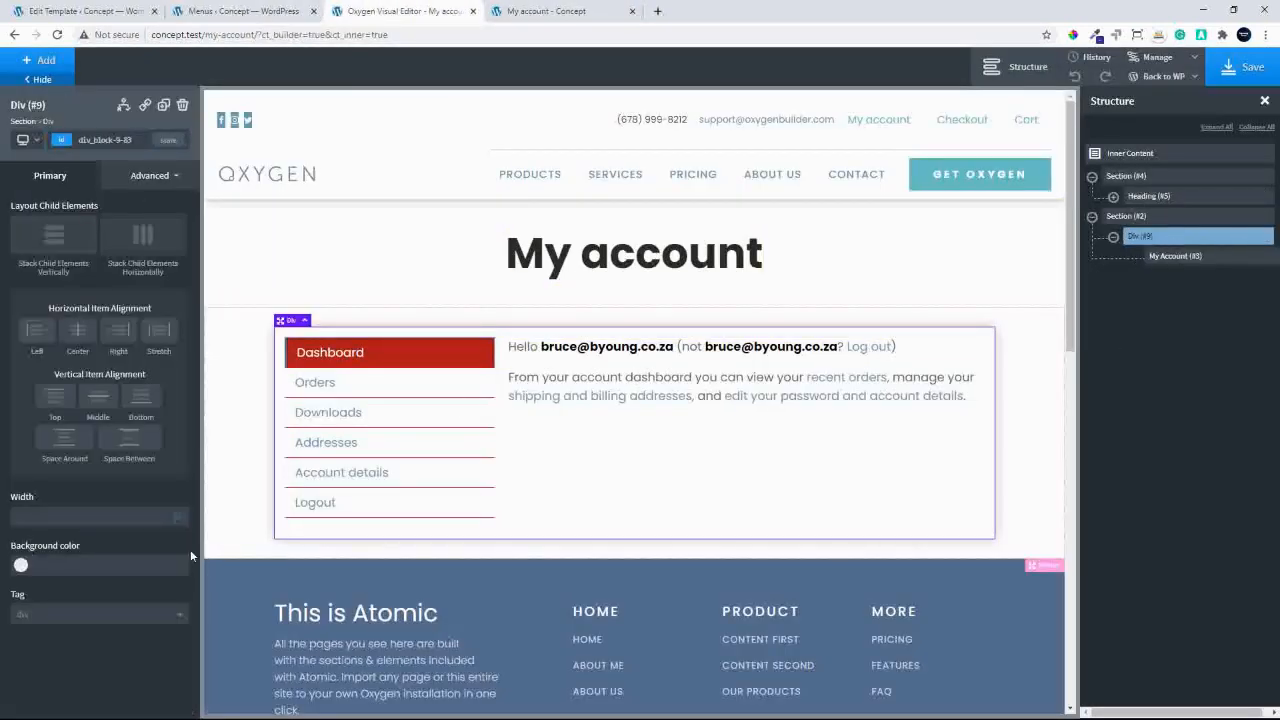
pyautogui.click(125, 515)
pyautogui.write('100')
pyautogui.click(1242, 66)
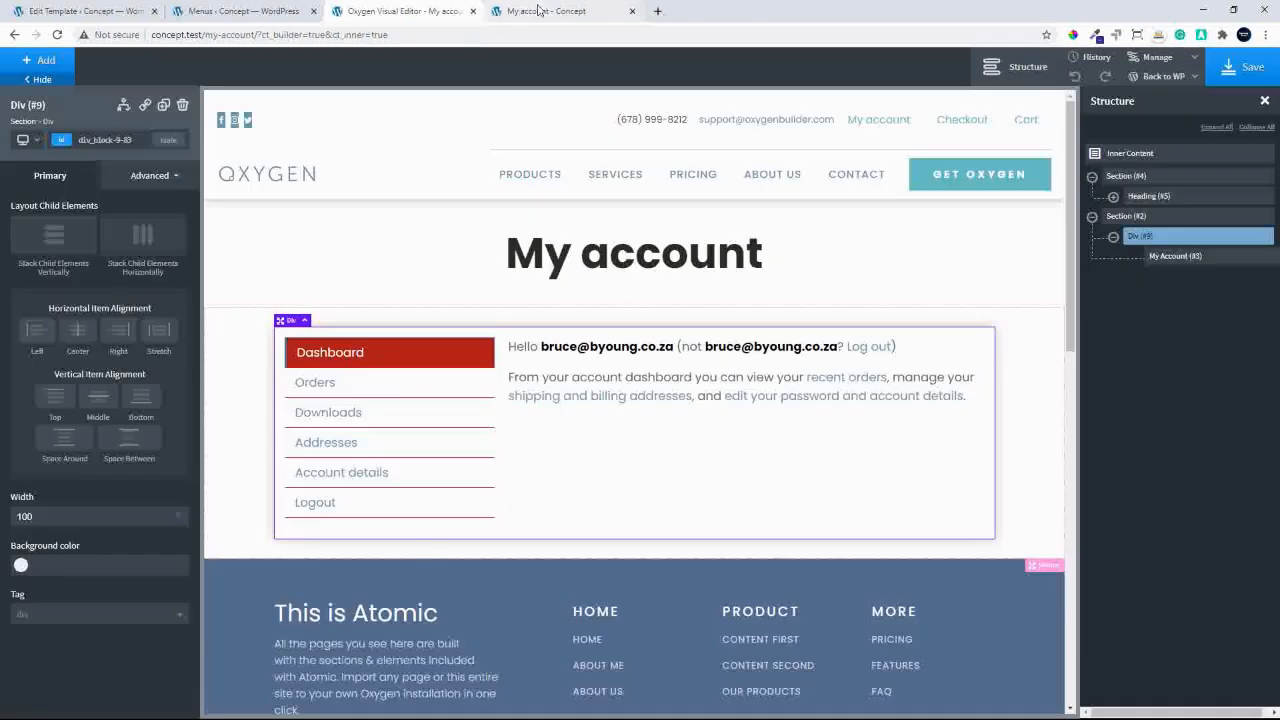
# Reload the live My account downloads page to check the container's width, and return to the Oxygen editor.
pyautogui.click(538, 10)
pyautogui.click(55, 35)
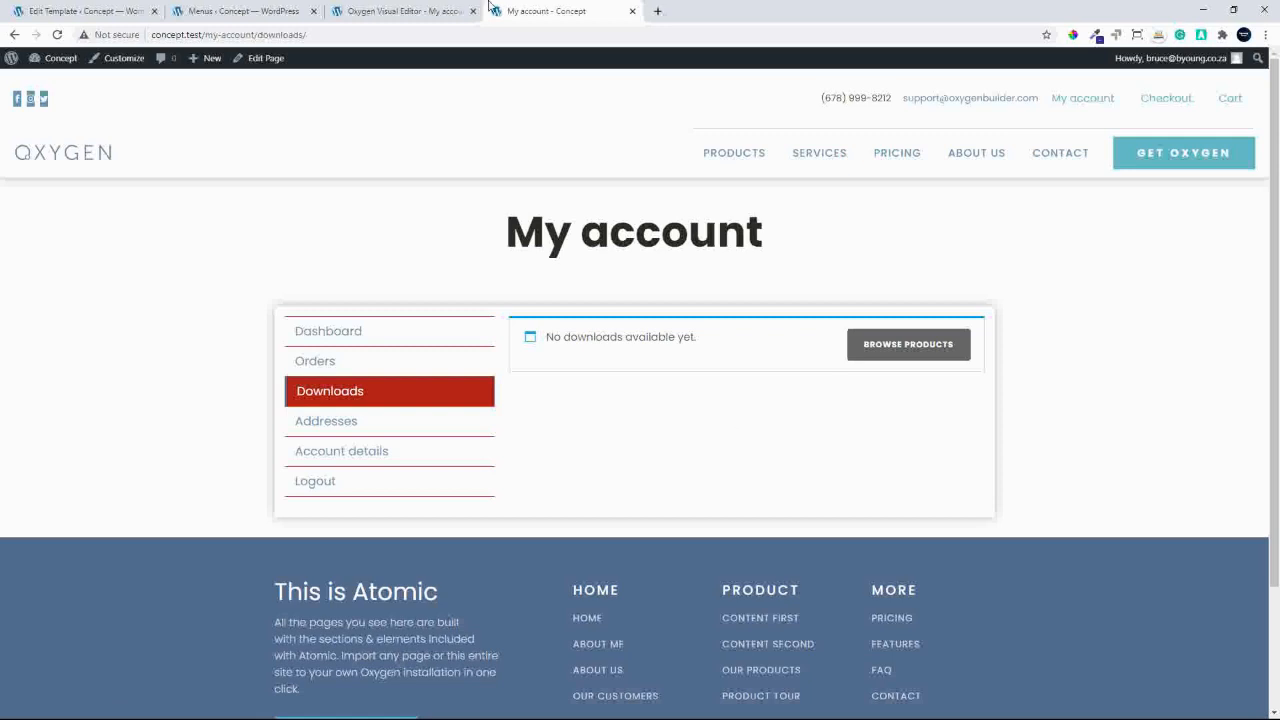
pyautogui.click(400, 11)
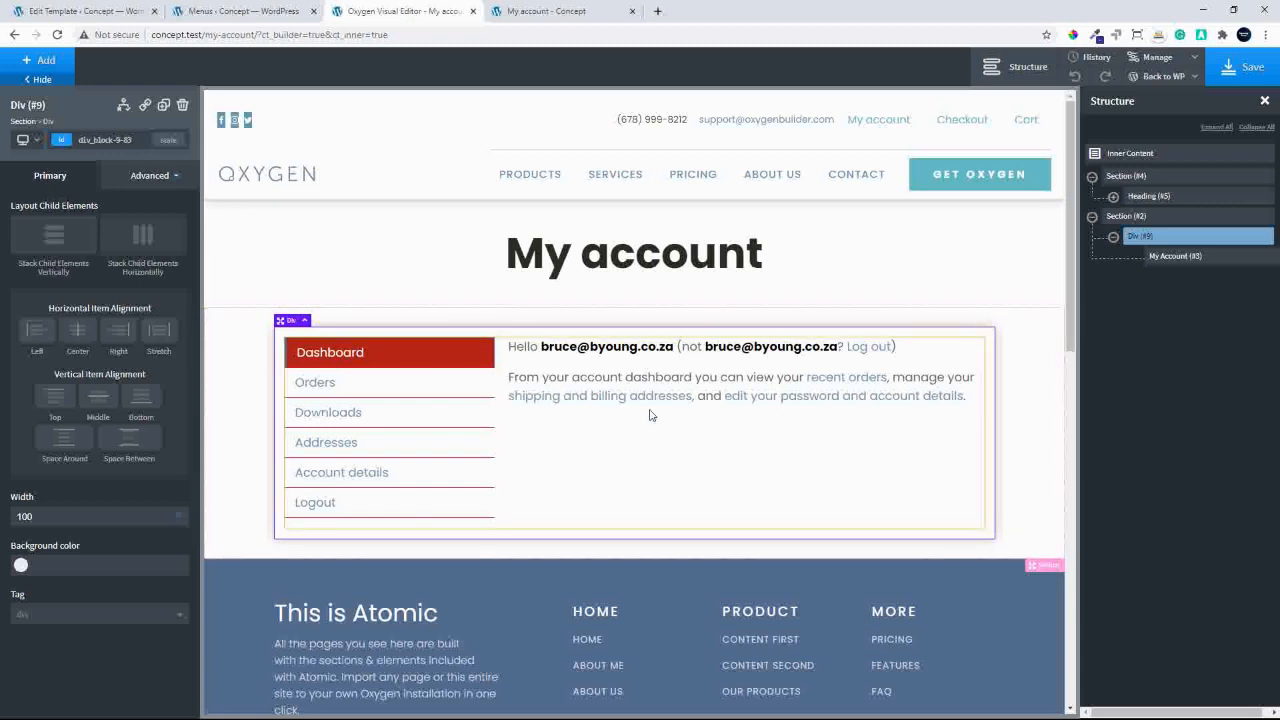
# Add a new section below the section that holds the account container.
pyautogui.click(917, 279)
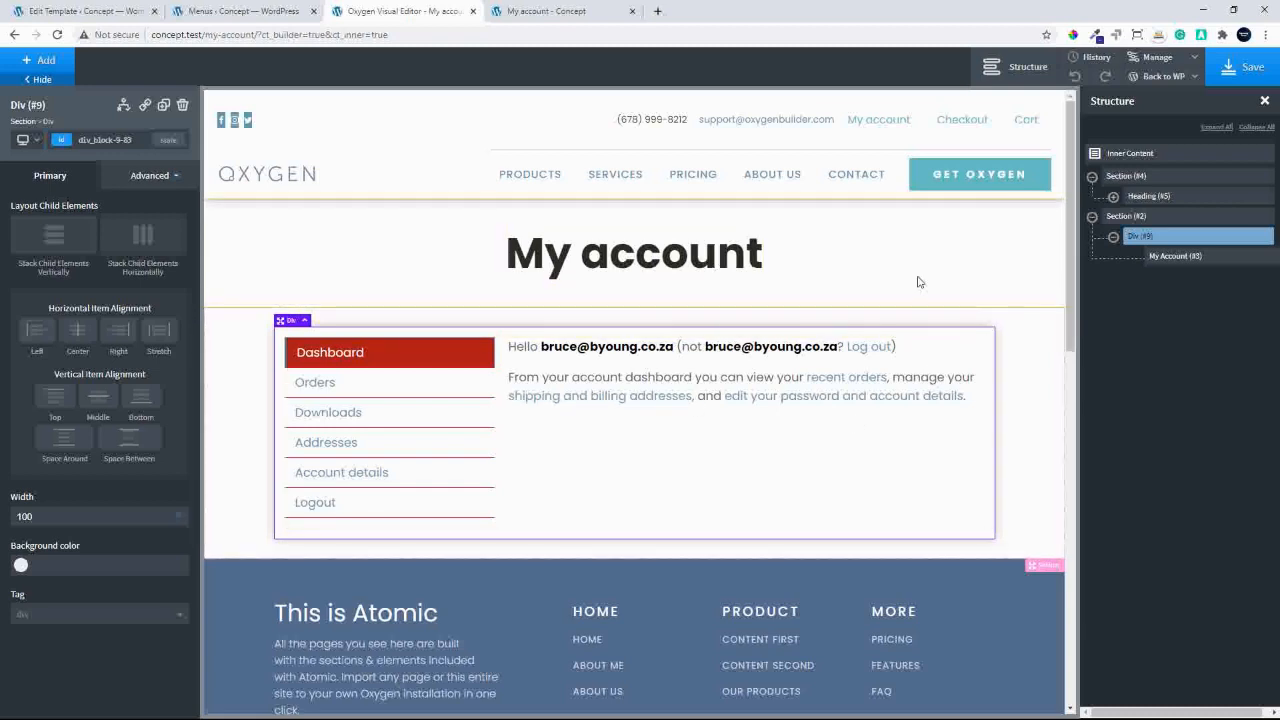
pyautogui.moveTo(1070, 326); pyautogui.dragTo(1070, 356)
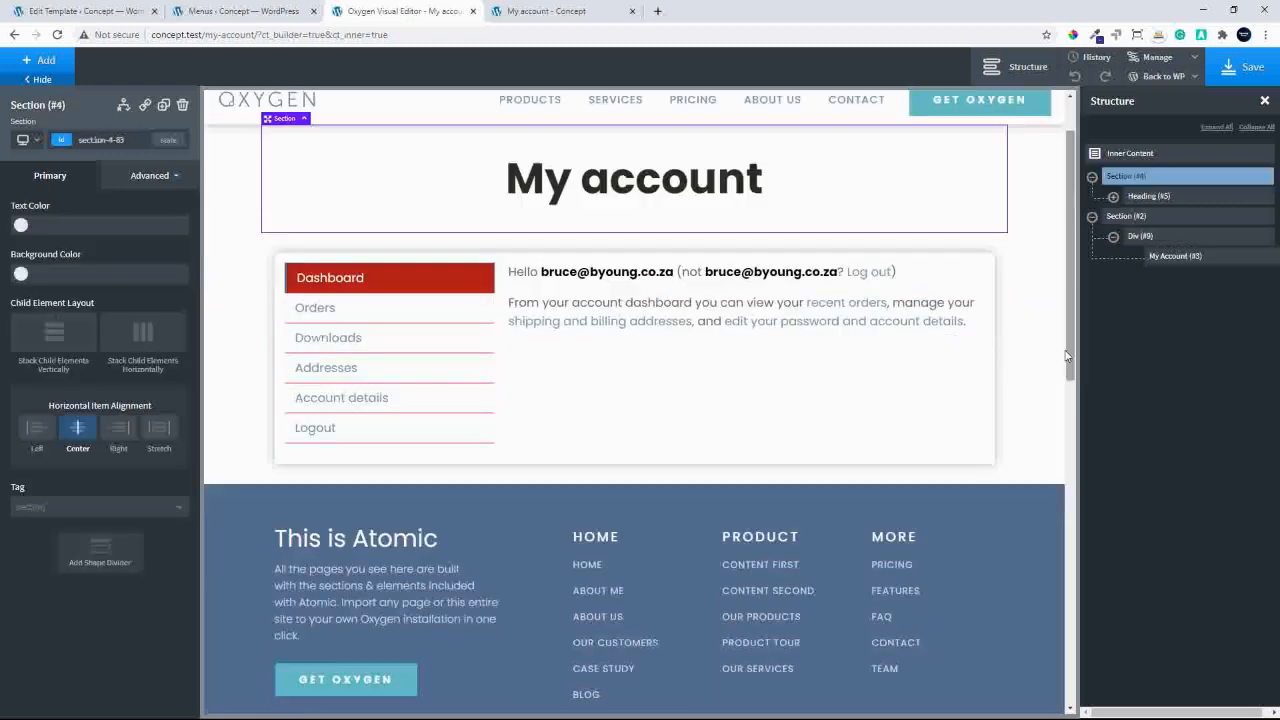
pyautogui.click(22, 62)
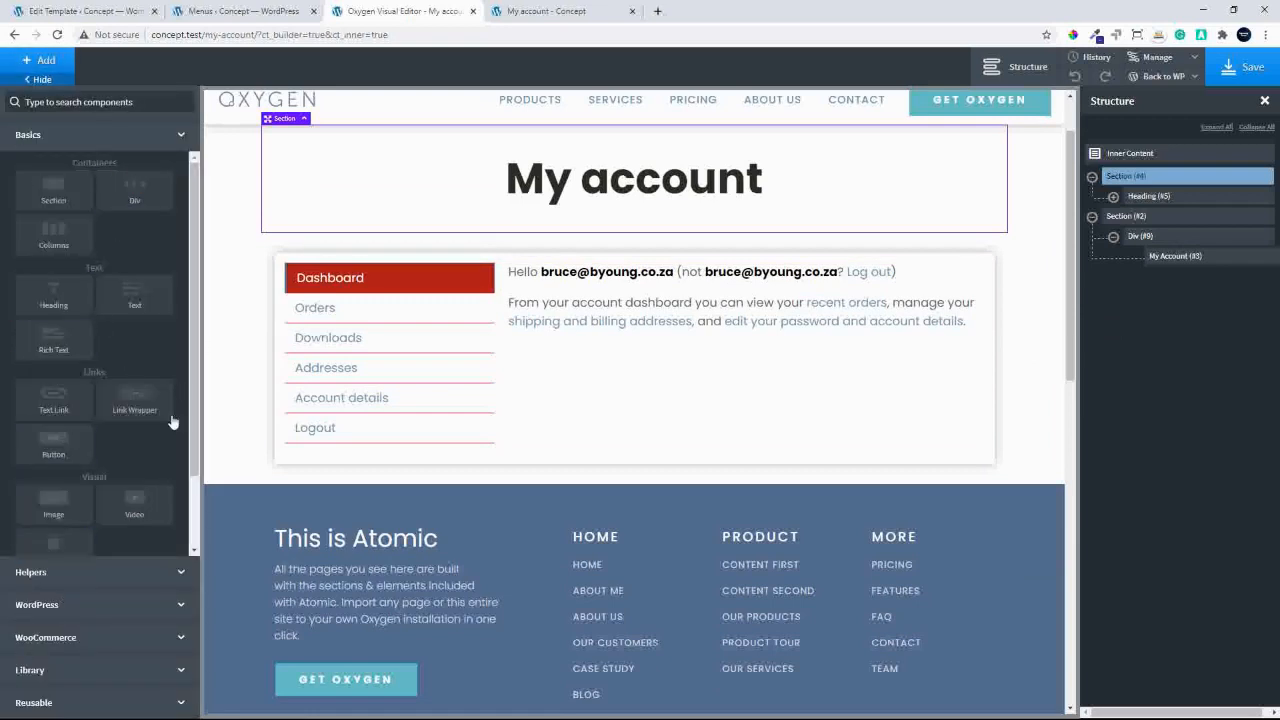
pyautogui.click(32, 572)
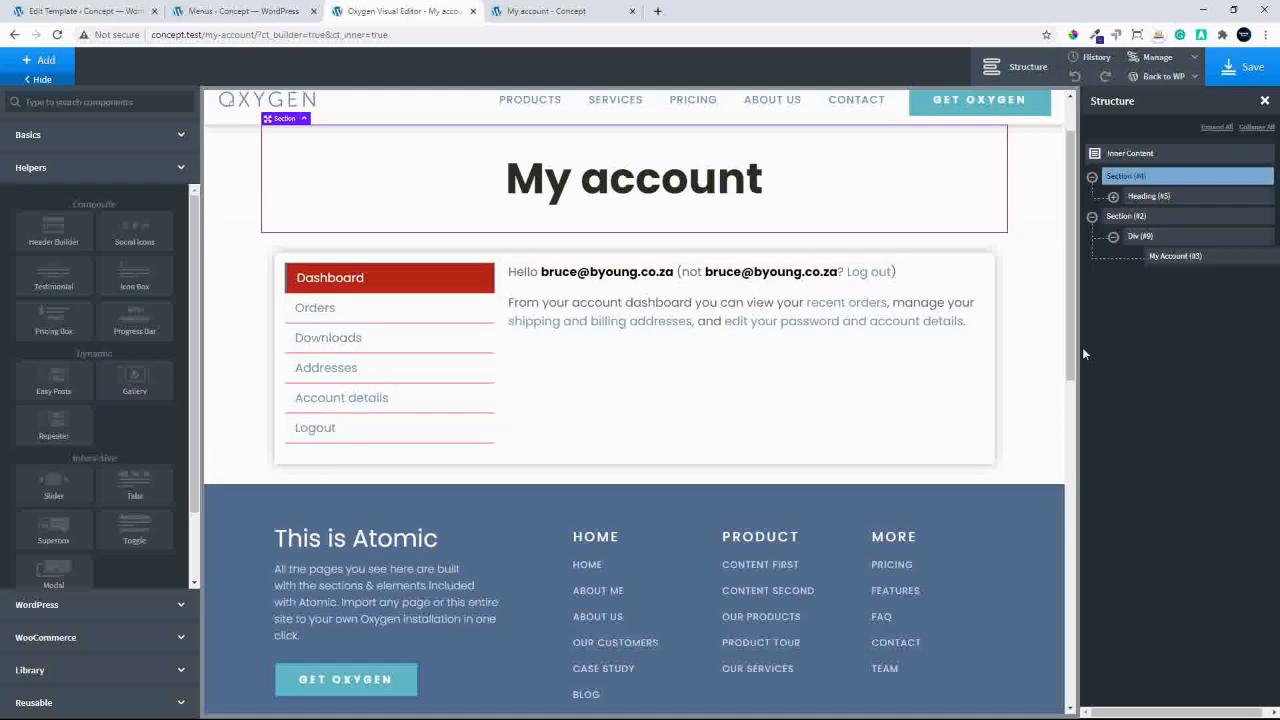
pyautogui.moveTo(1076, 360)
pyautogui.mouseDown()
pyautogui.moveTo(1071, 428)
pyautogui.moveTo(1067, 327)
pyautogui.moveTo(1063, 390)
pyautogui.moveTo(1056, 367)
pyautogui.mouseUp()
pyautogui.click(1020, 331)
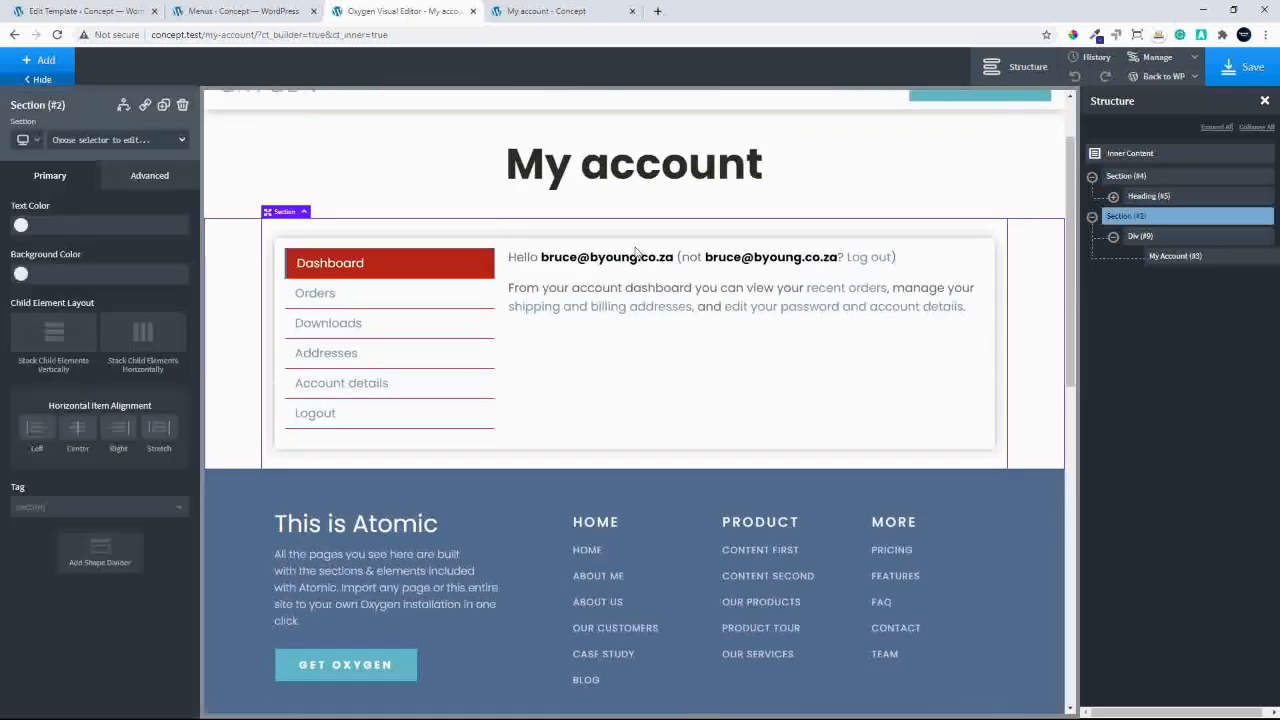
pyautogui.click(22, 68)
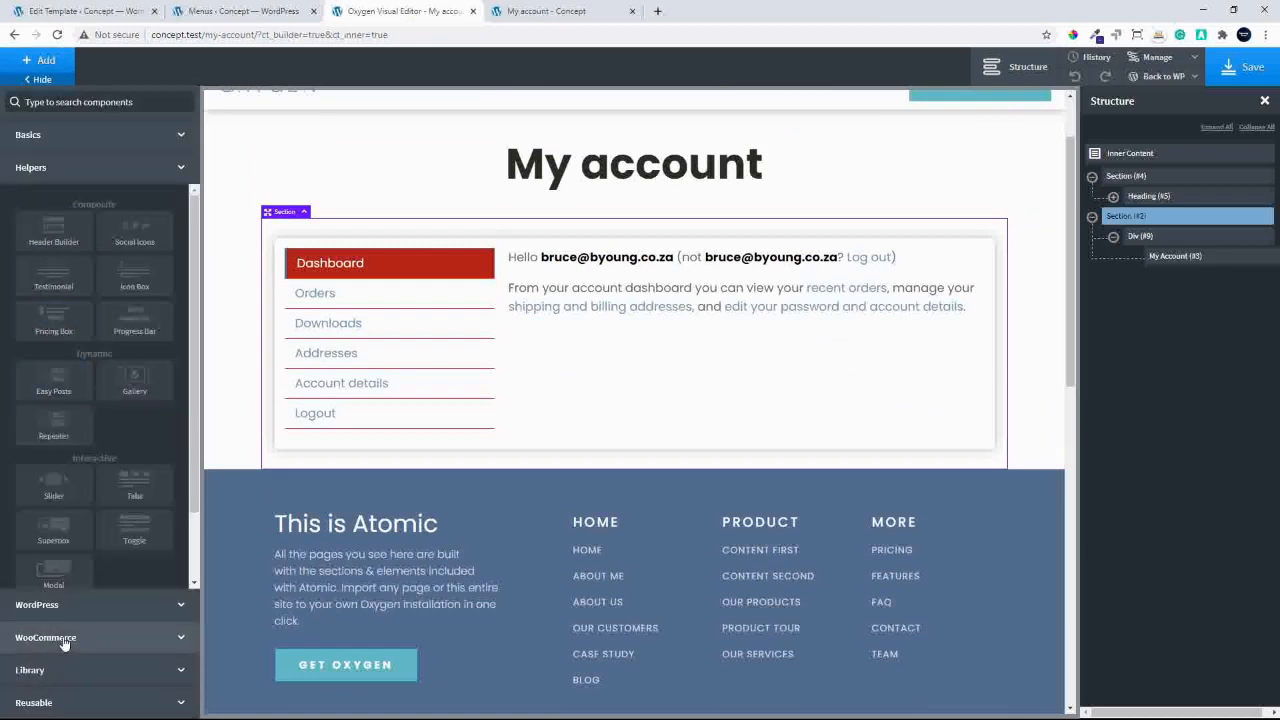
pyautogui.click(33, 136)
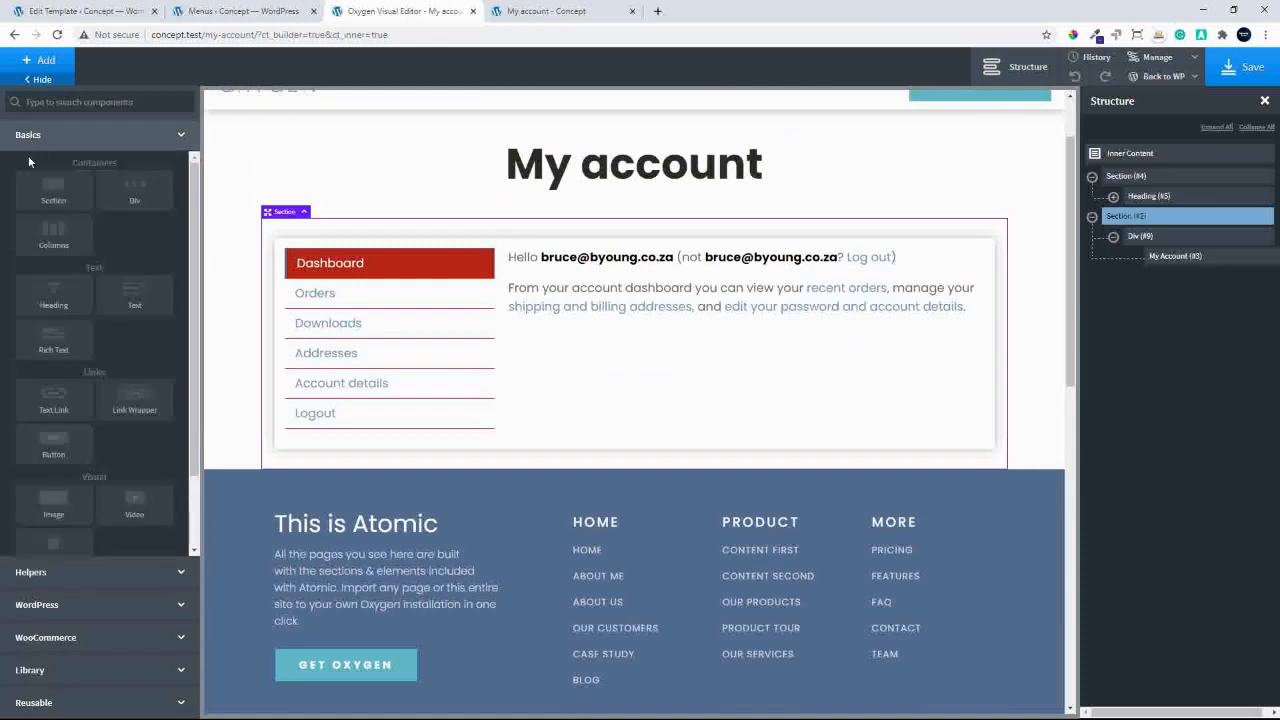
pyautogui.click(42, 187)
# Insert a WooCommerce Products List into the new empty section.
pyautogui.click(22, 68)
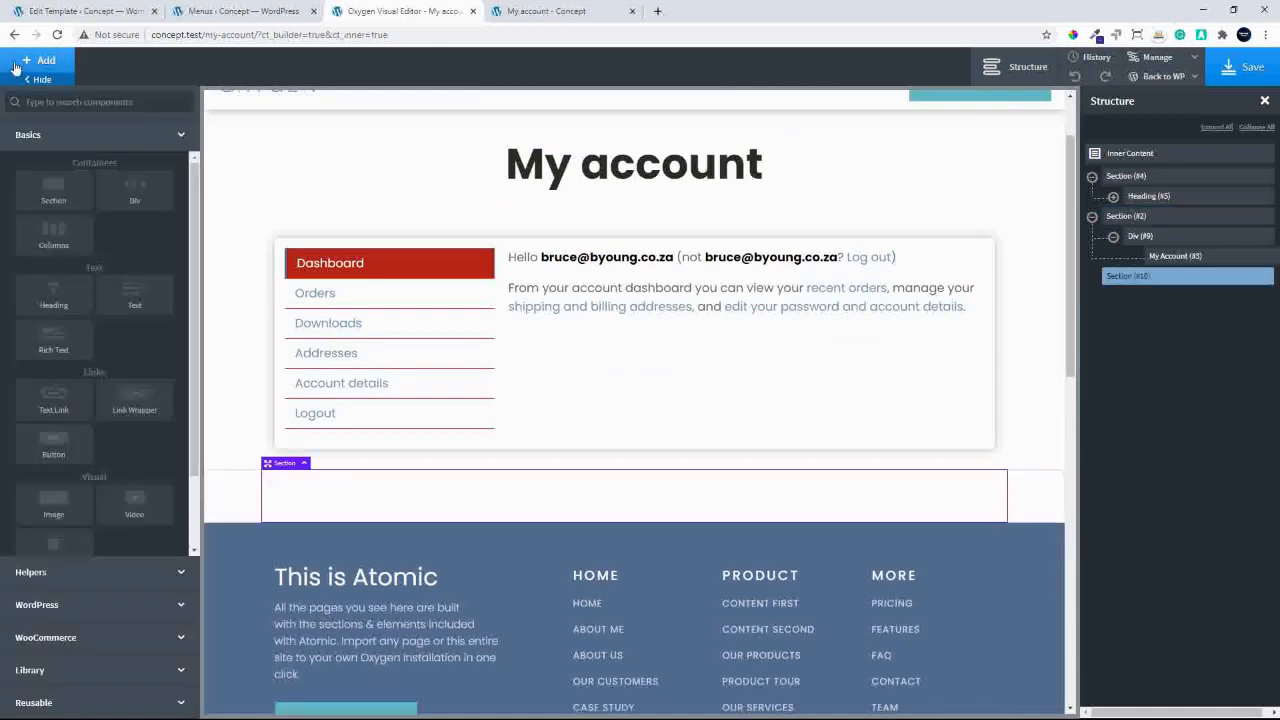
pyautogui.click(45, 637)
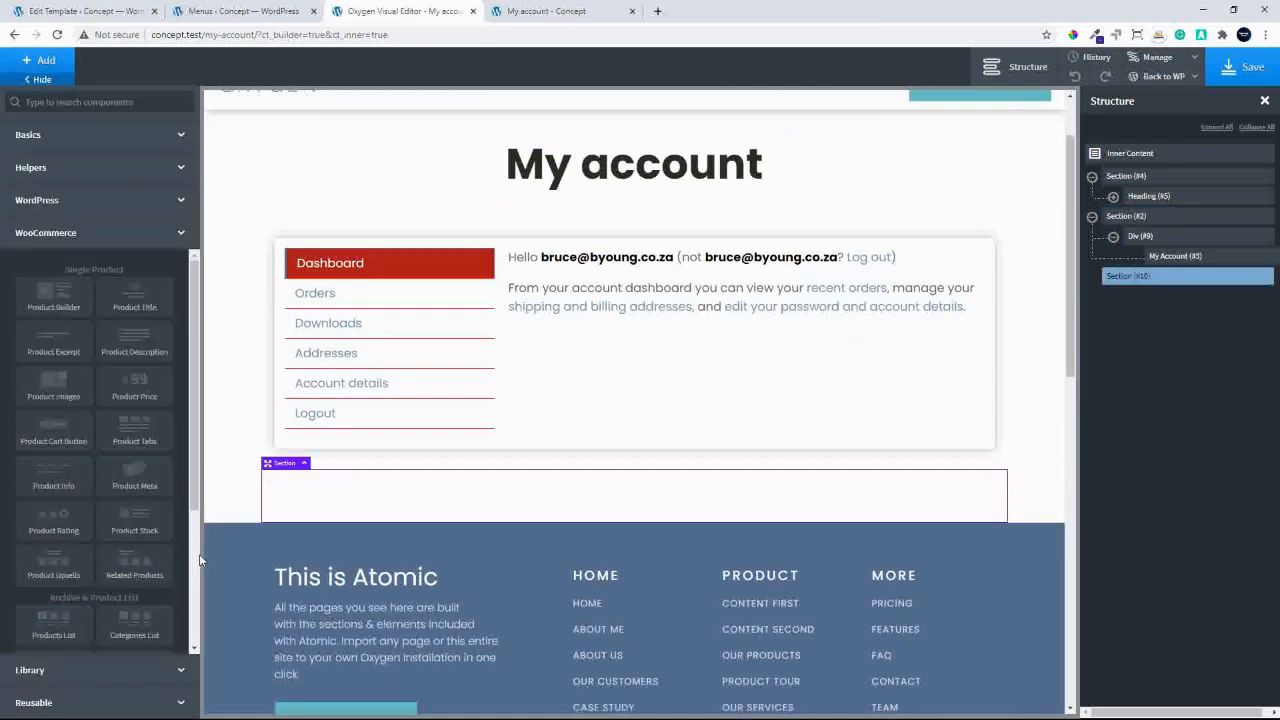
pyautogui.scroll(-3, 197, 584)
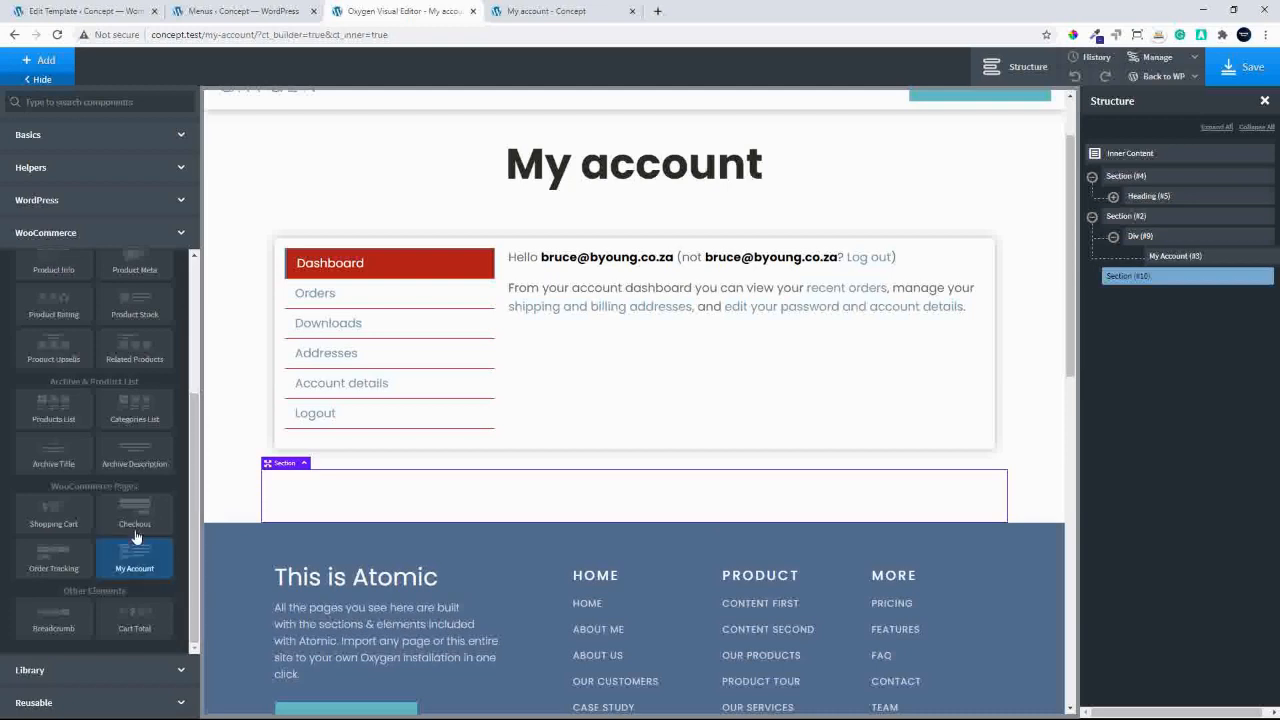
pyautogui.click(52, 412)
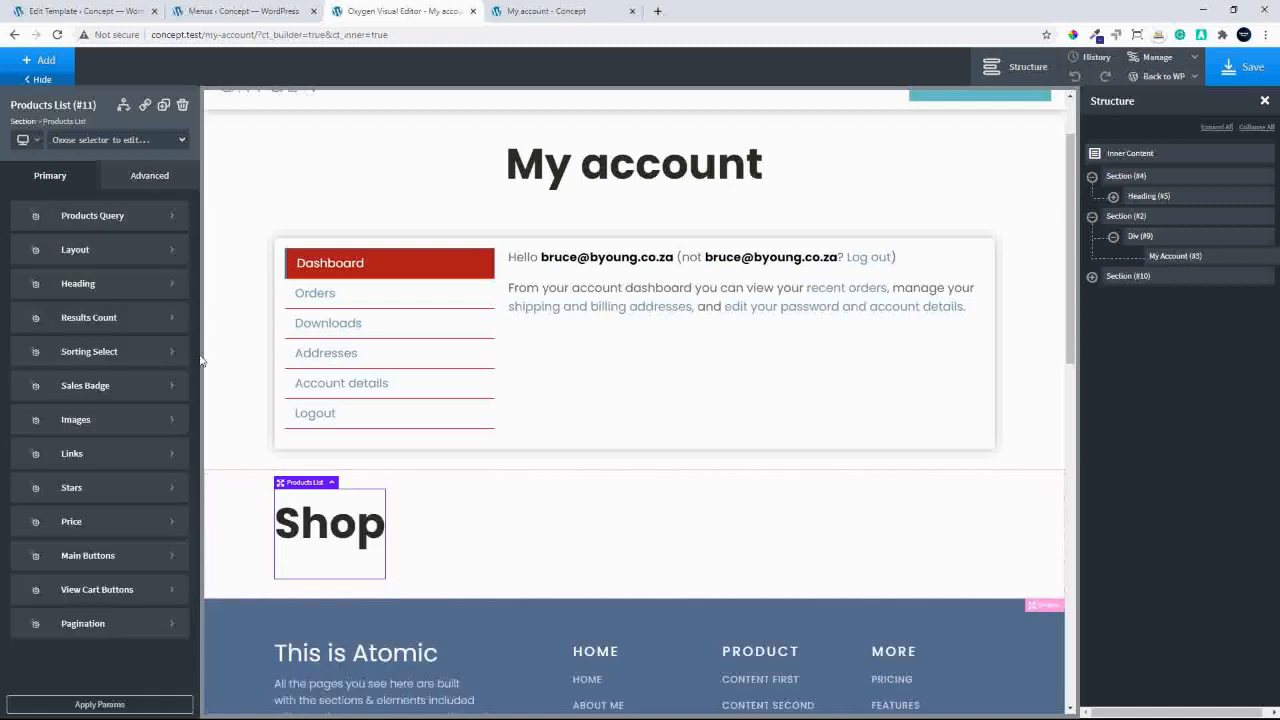
# Switch the products list to a custom query and restrict it to products that are on sale only.
pyautogui.click(112, 216)
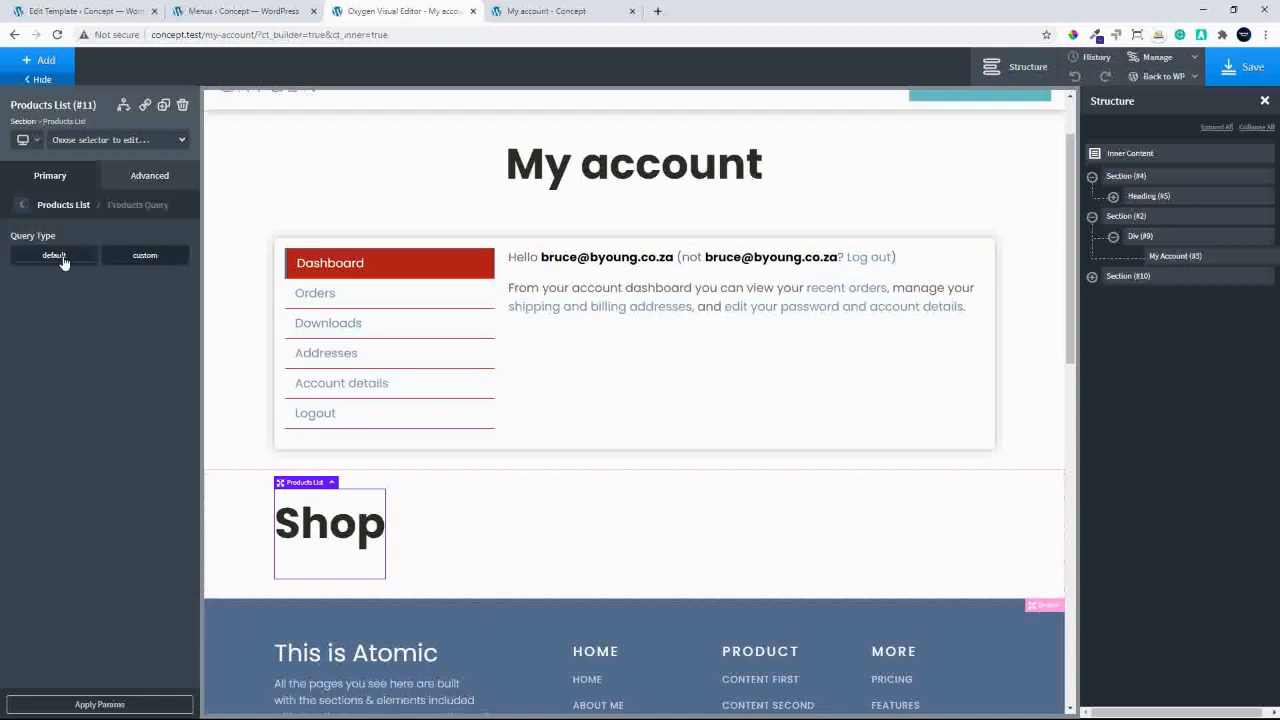
pyautogui.click(137, 259)
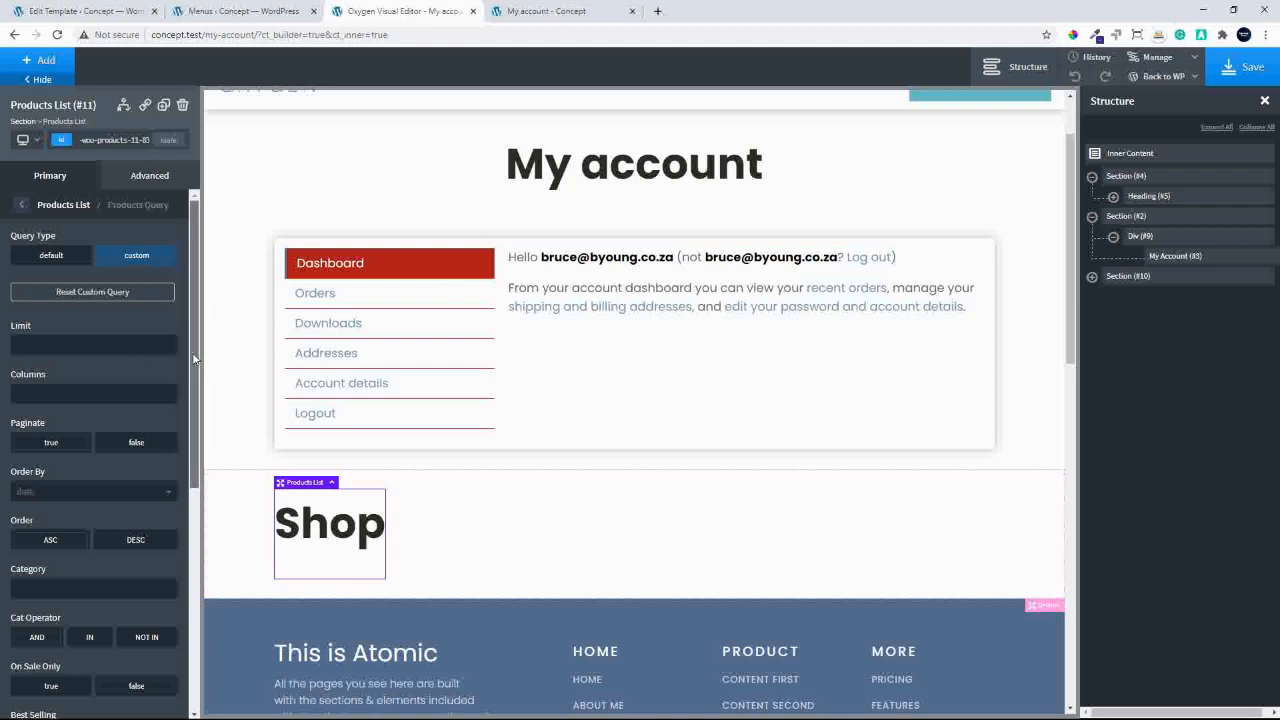
pyautogui.moveTo(194, 358); pyautogui.dragTo(190, 628)
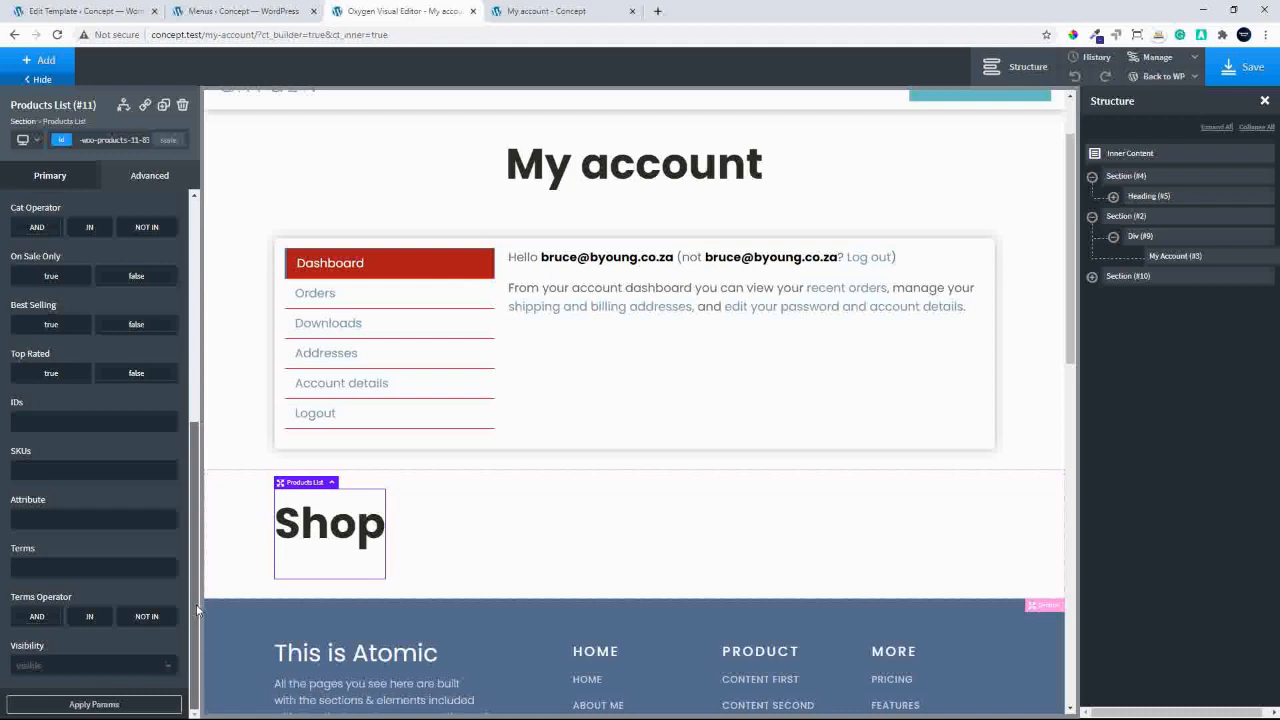
pyautogui.moveTo(196, 604); pyautogui.dragTo(217, 494)
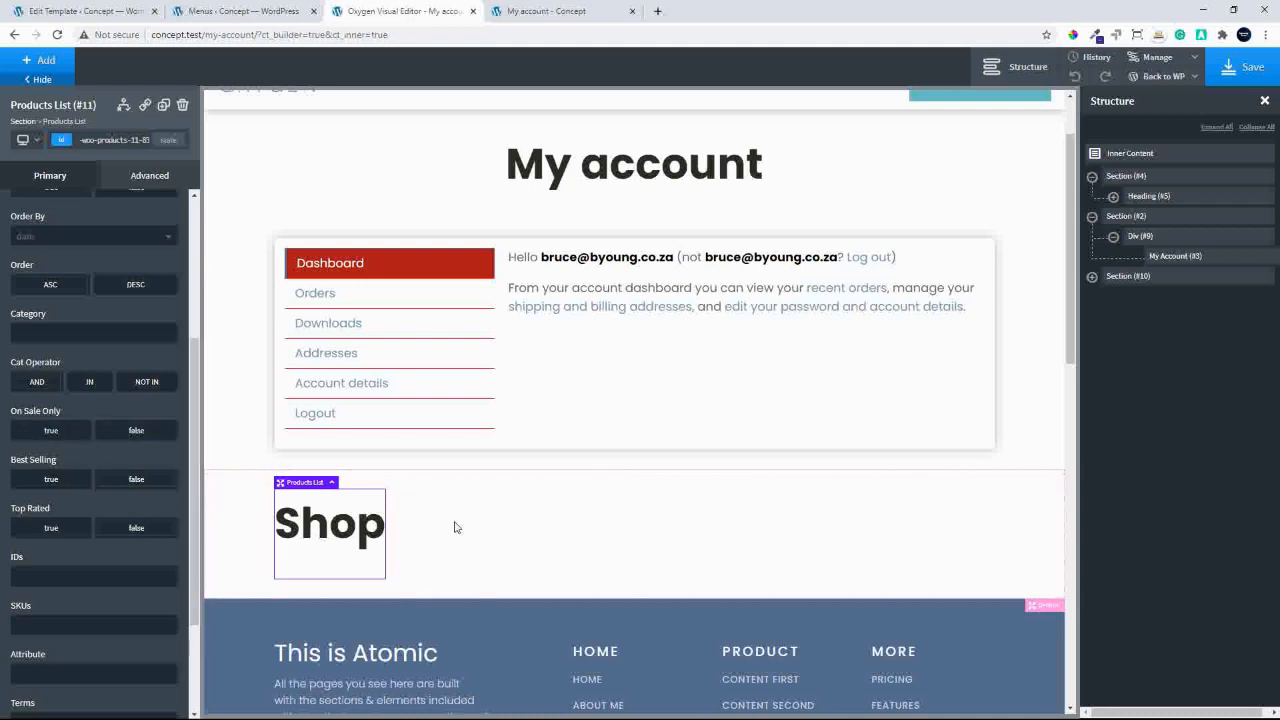
pyautogui.click(50, 431)
pyautogui.moveTo(197, 464); pyautogui.dragTo(221, 316)
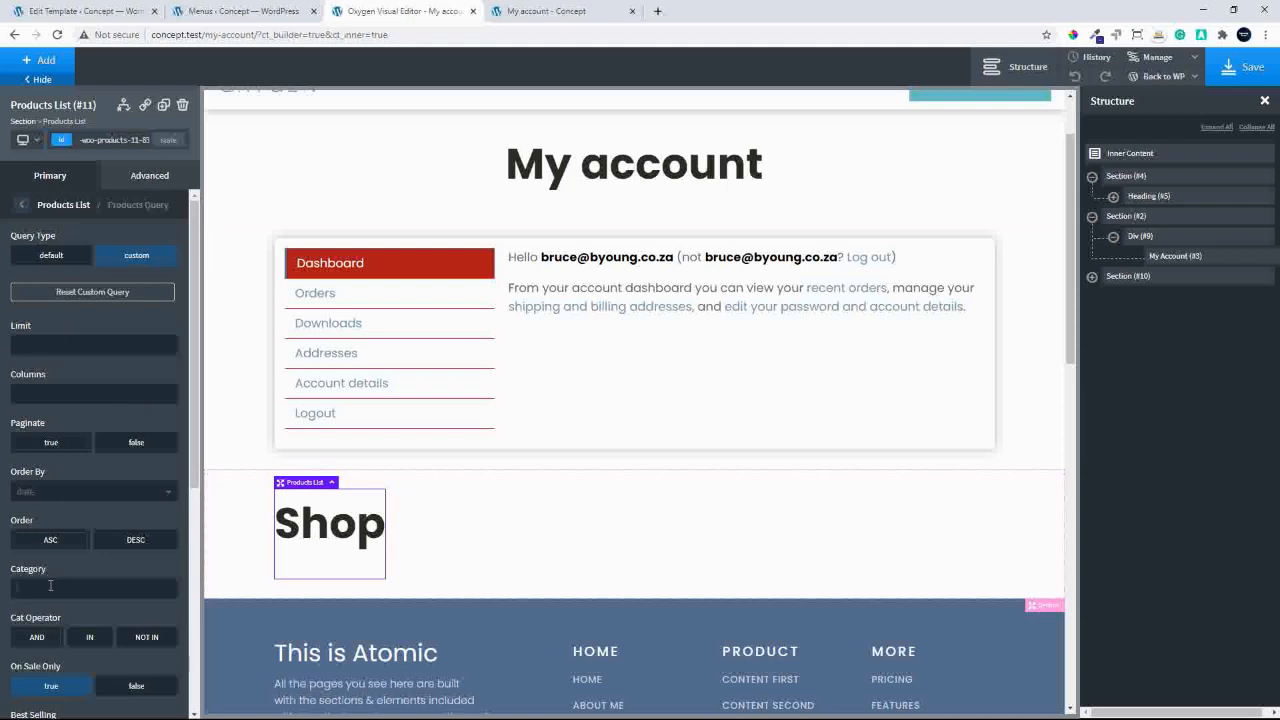
# Open the live shop page at concept.test/shop and the Beanie product to look up its category.
pyautogui.click(529, 11)
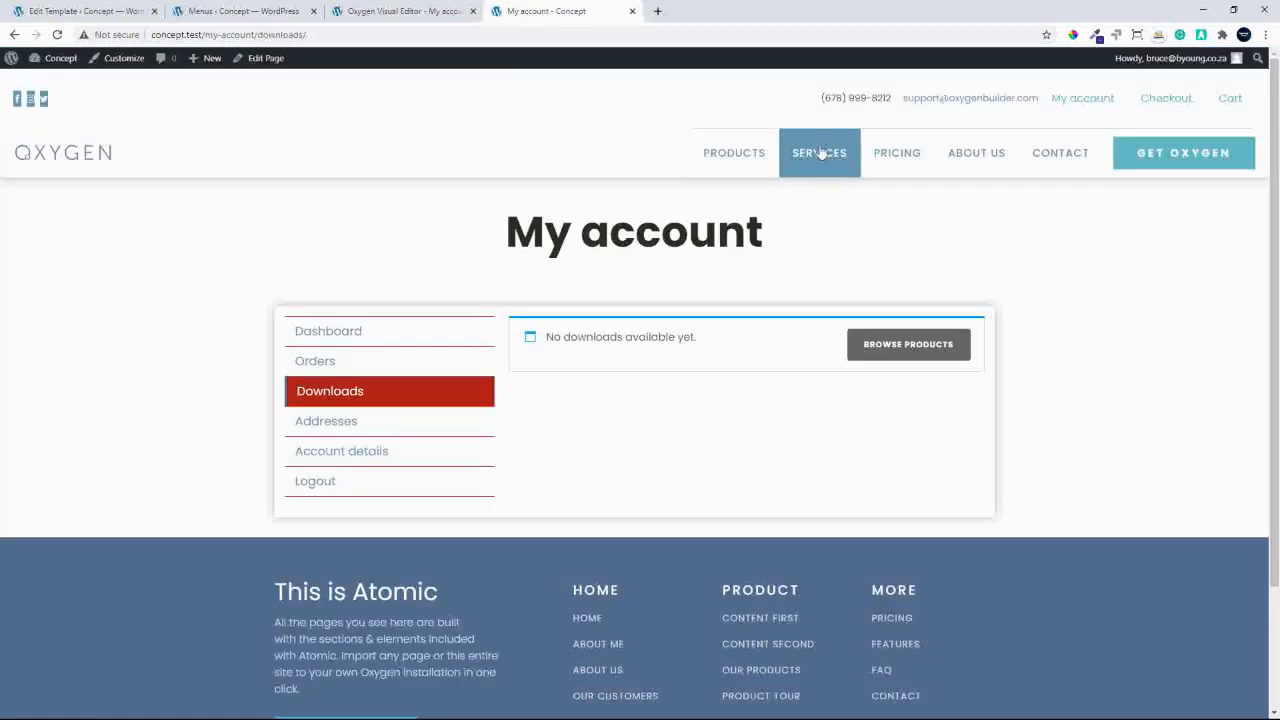
pyautogui.doubleClick(289, 36)
pyautogui.write('shop')
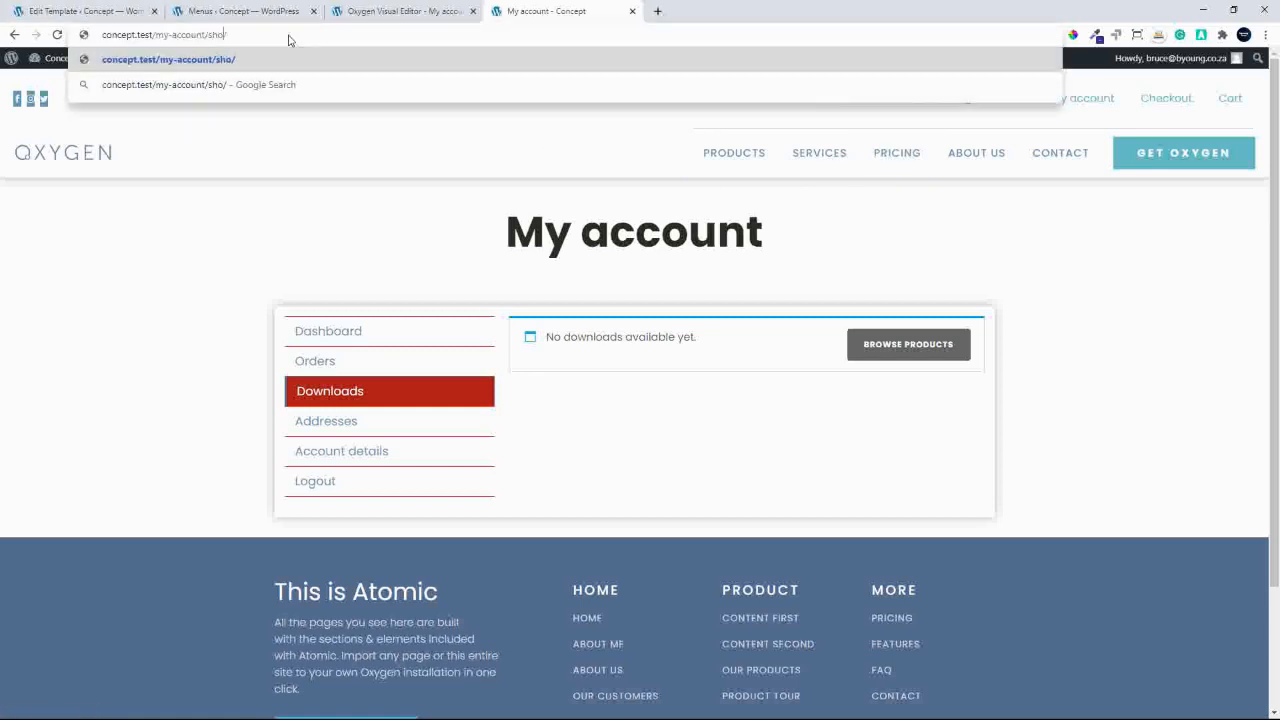
pyautogui.press('Return')
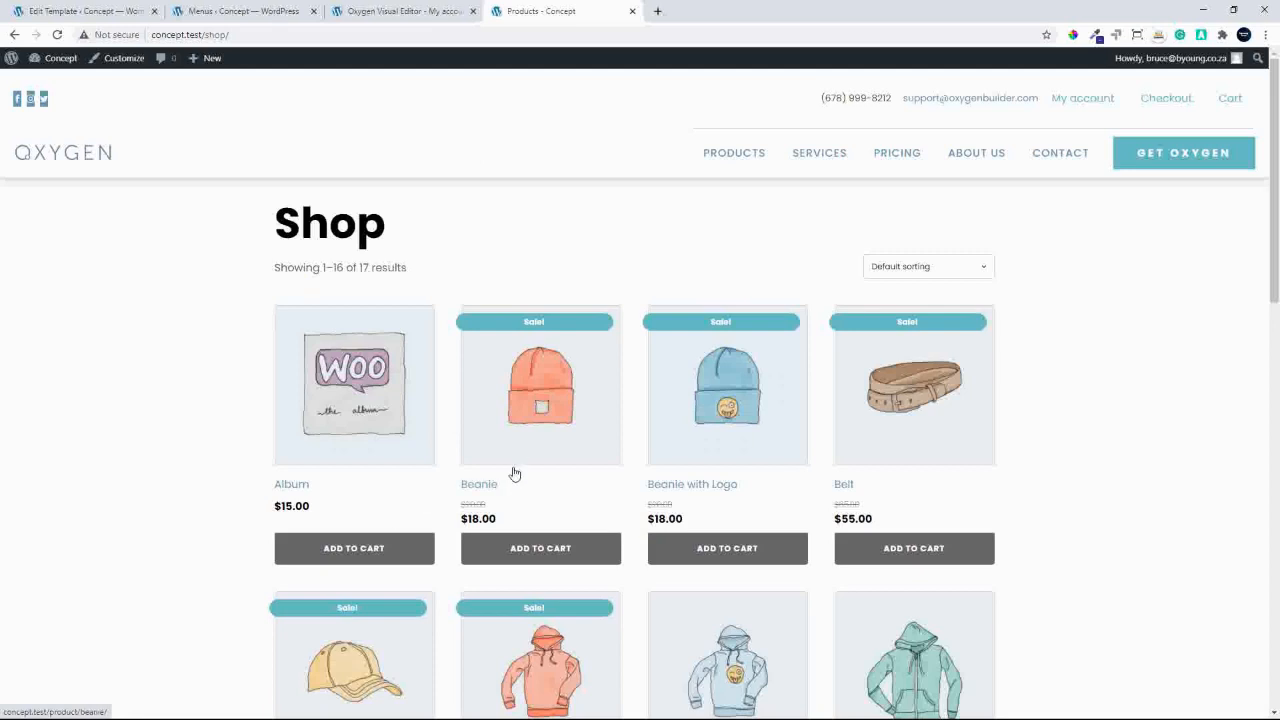
pyautogui.click(541, 405)
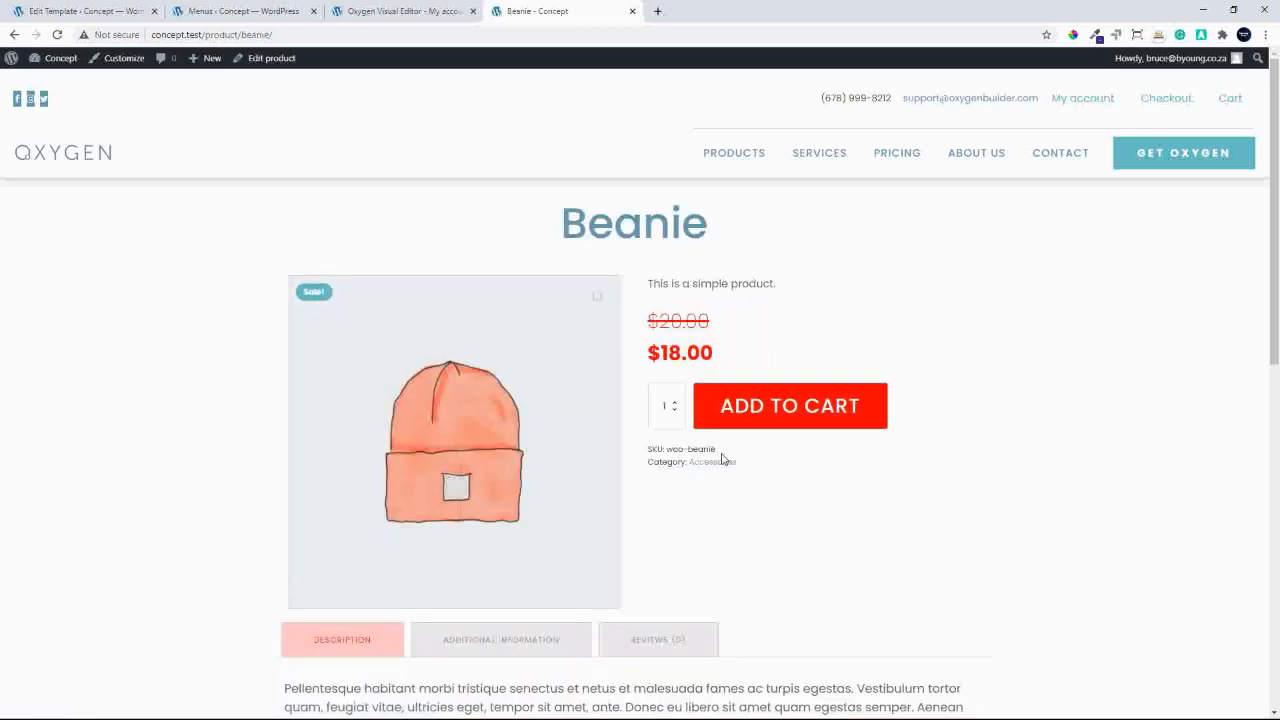
# Set the products list query's category to Accessories in the Oxygen editor and apply the parameters.
pyautogui.click(405, 11)
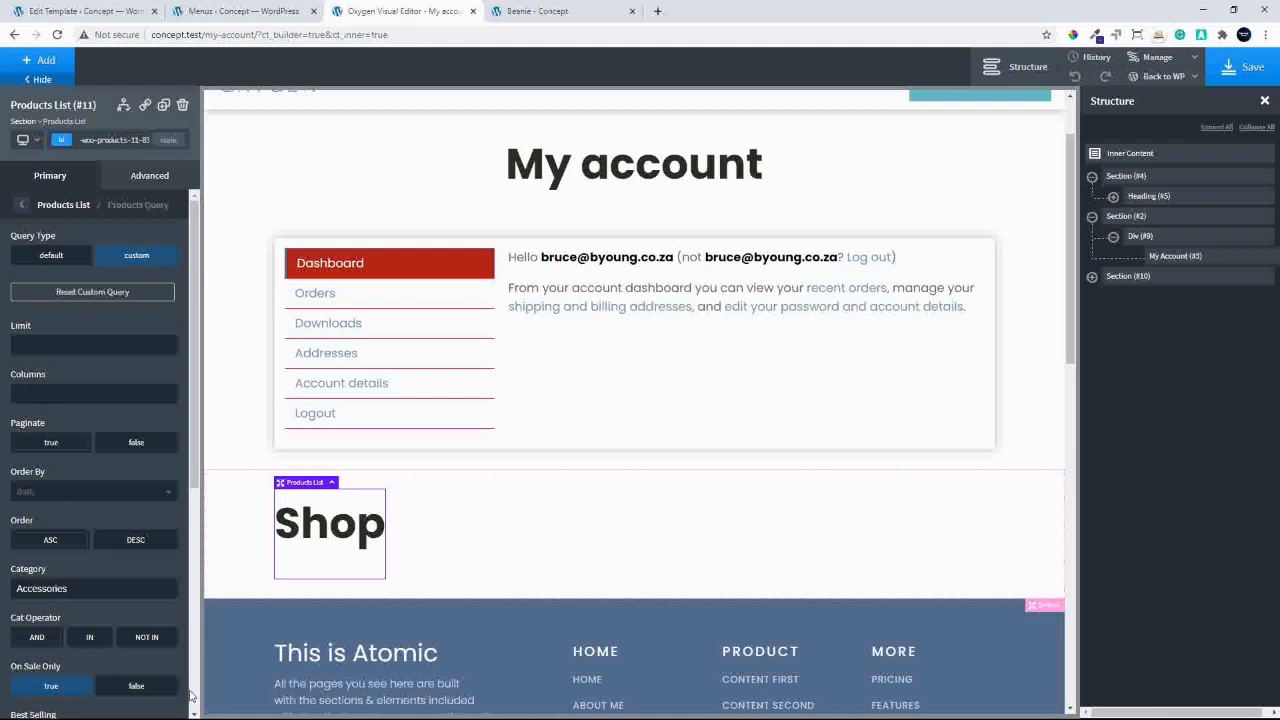
pyautogui.scroll(-4, 192, 692)
pyautogui.click(93, 705)
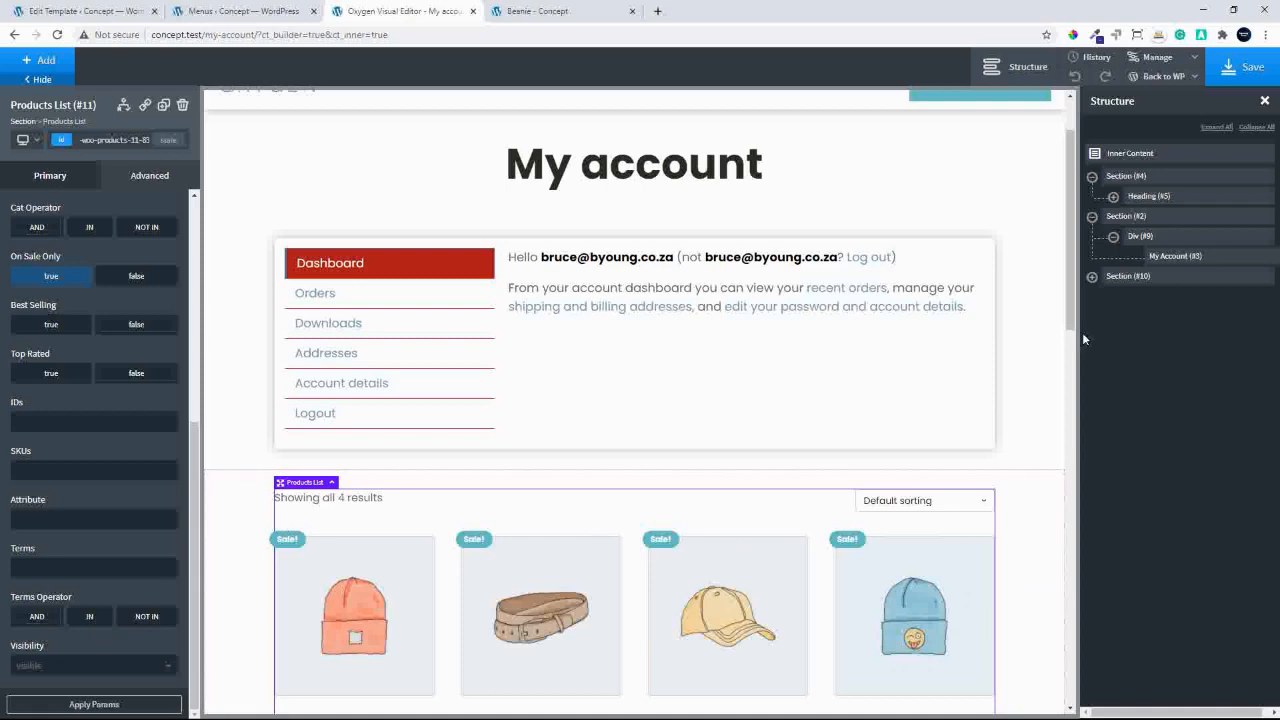
# In the global WooCommerce button styles, set both the Primary CTA and Primary CTA Hover colors to freelance - Color A.
pyautogui.moveTo(1069, 289); pyautogui.dragTo(1086, 350)
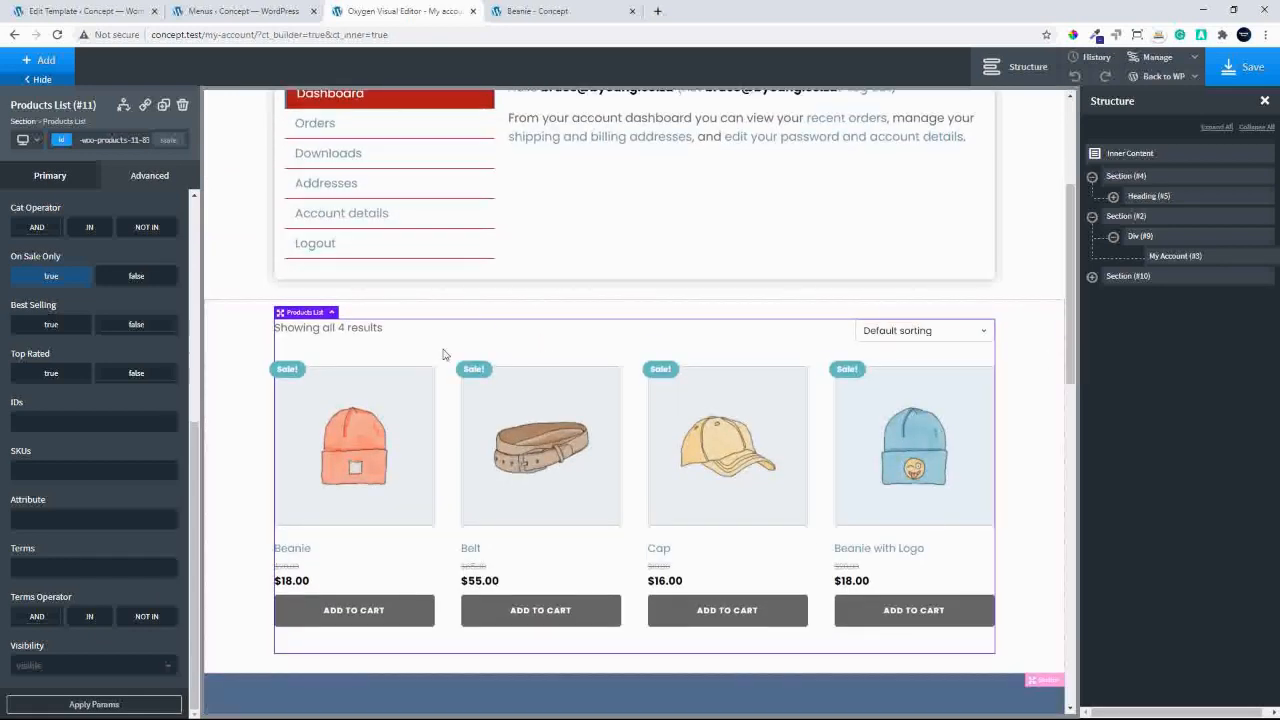
pyautogui.click(50, 178)
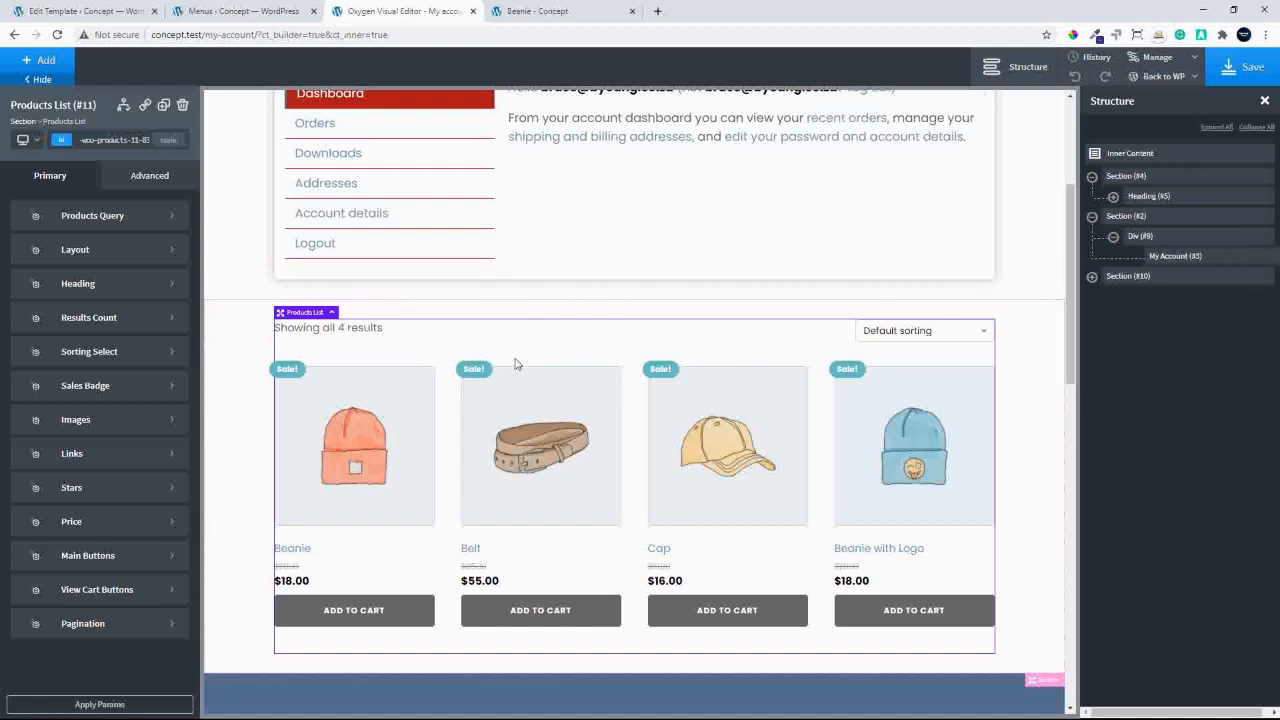
pyautogui.click(1157, 57)
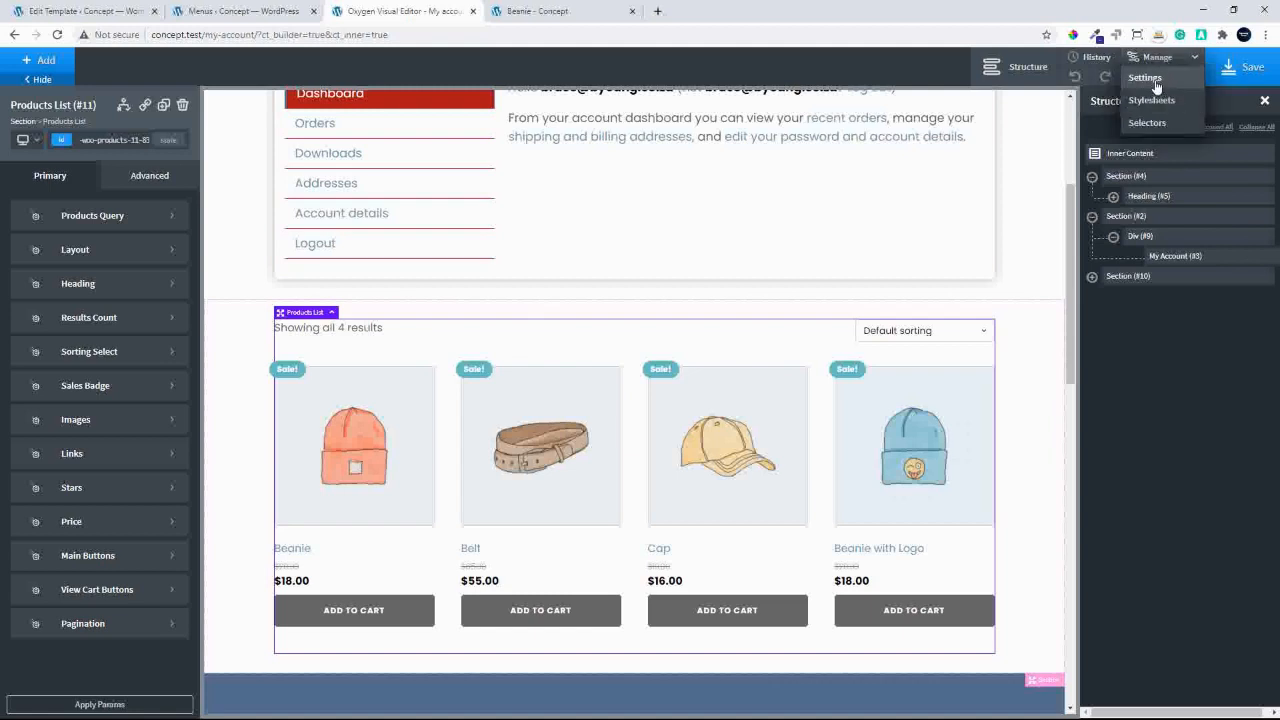
pyautogui.click(1145, 77)
pyautogui.click(1163, 214)
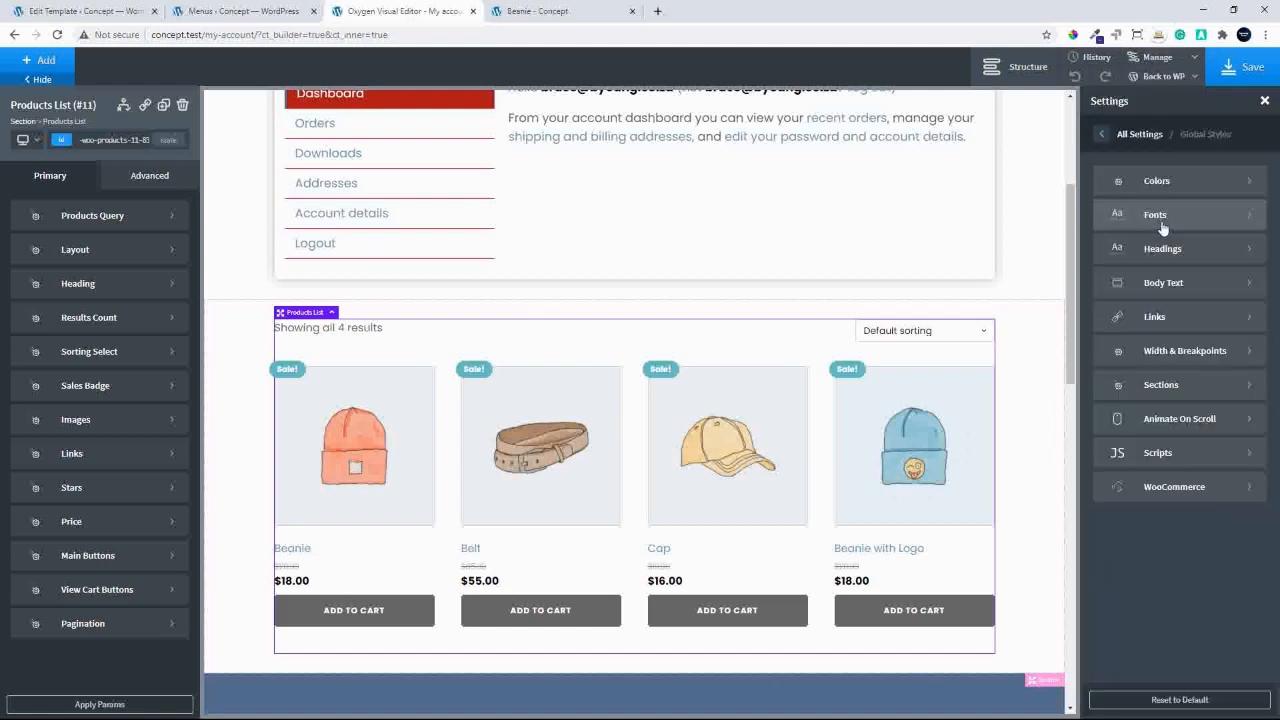
pyautogui.click(1151, 489)
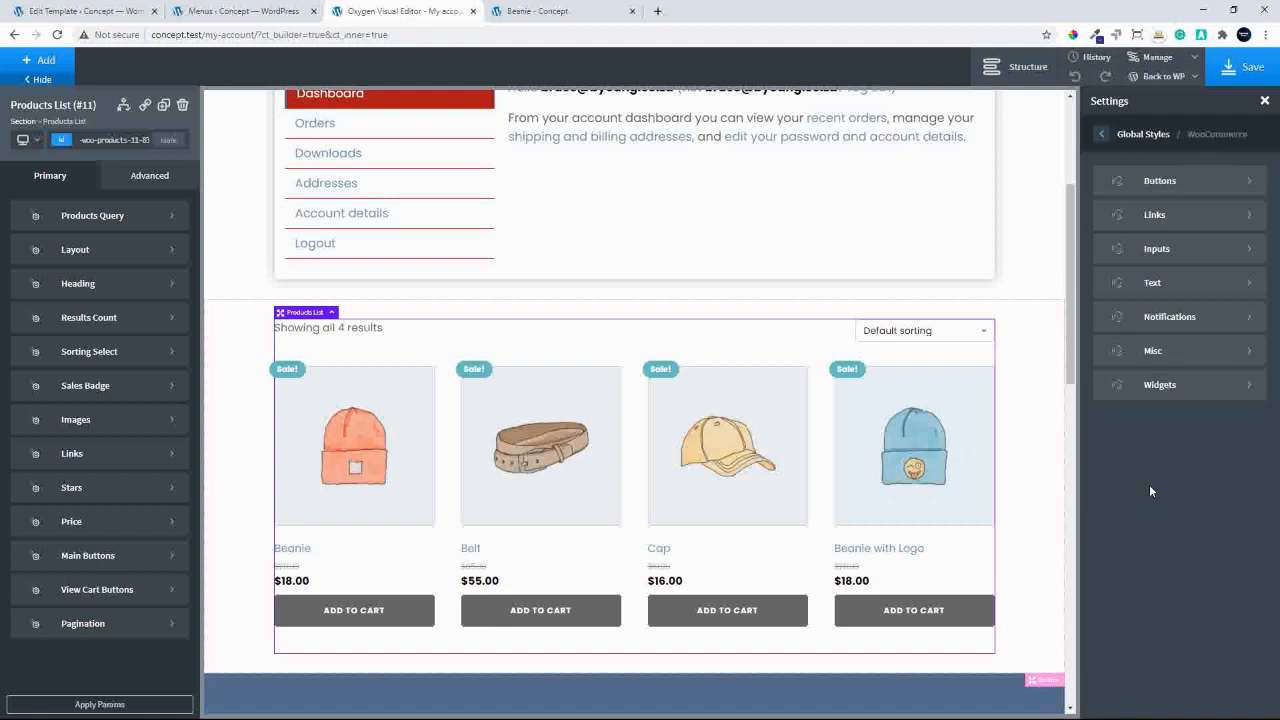
pyautogui.click(1199, 180)
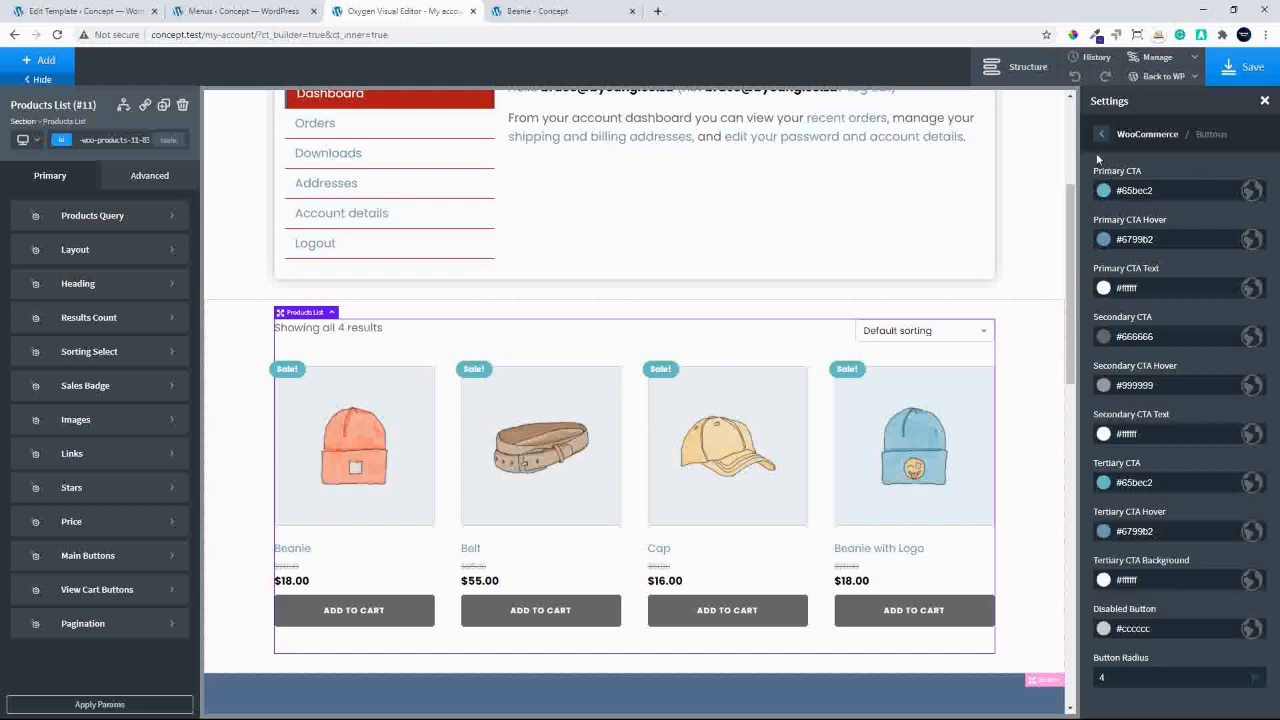
pyautogui.click(1103, 241)
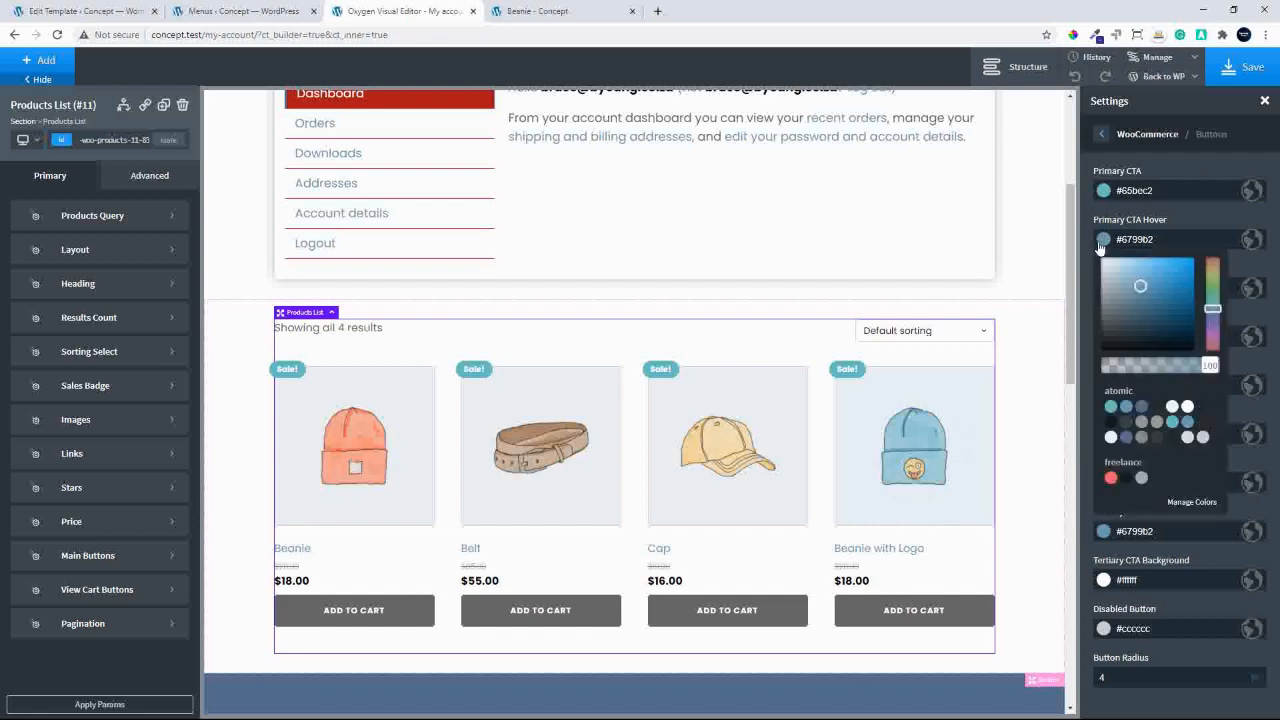
pyautogui.click(1110, 479)
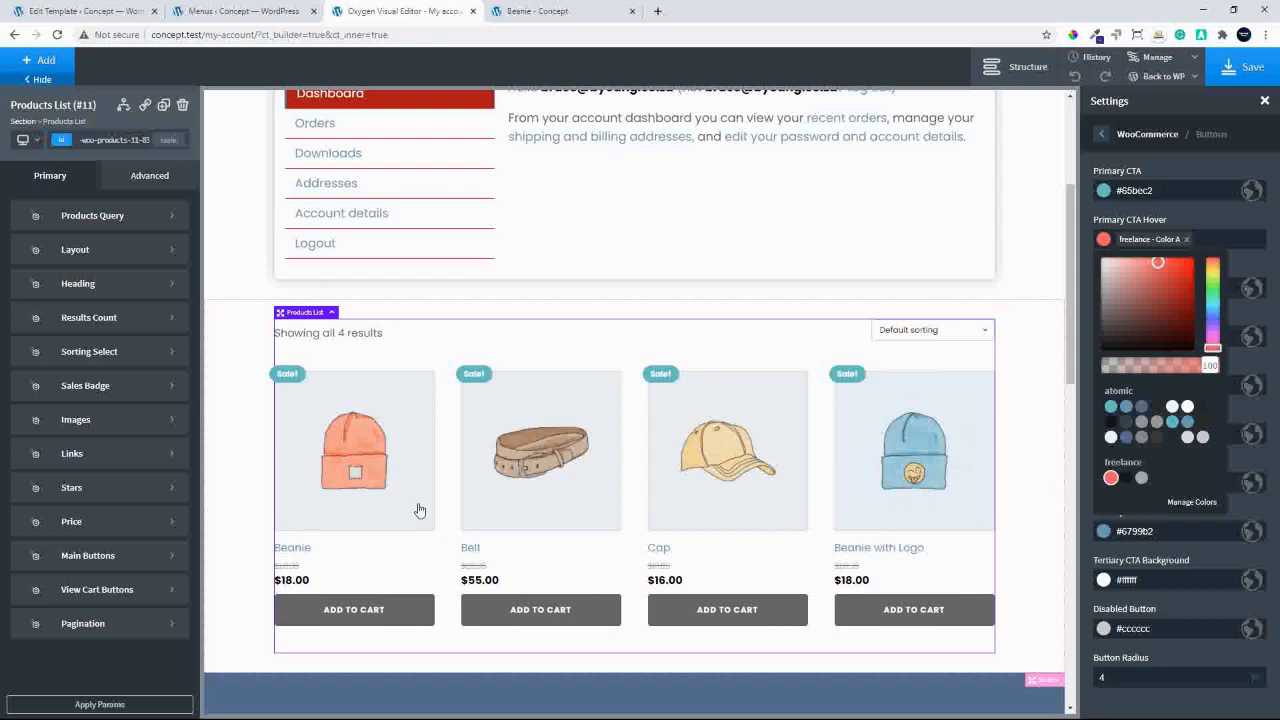
pyautogui.click(1104, 191)
pyautogui.click(1110, 430)
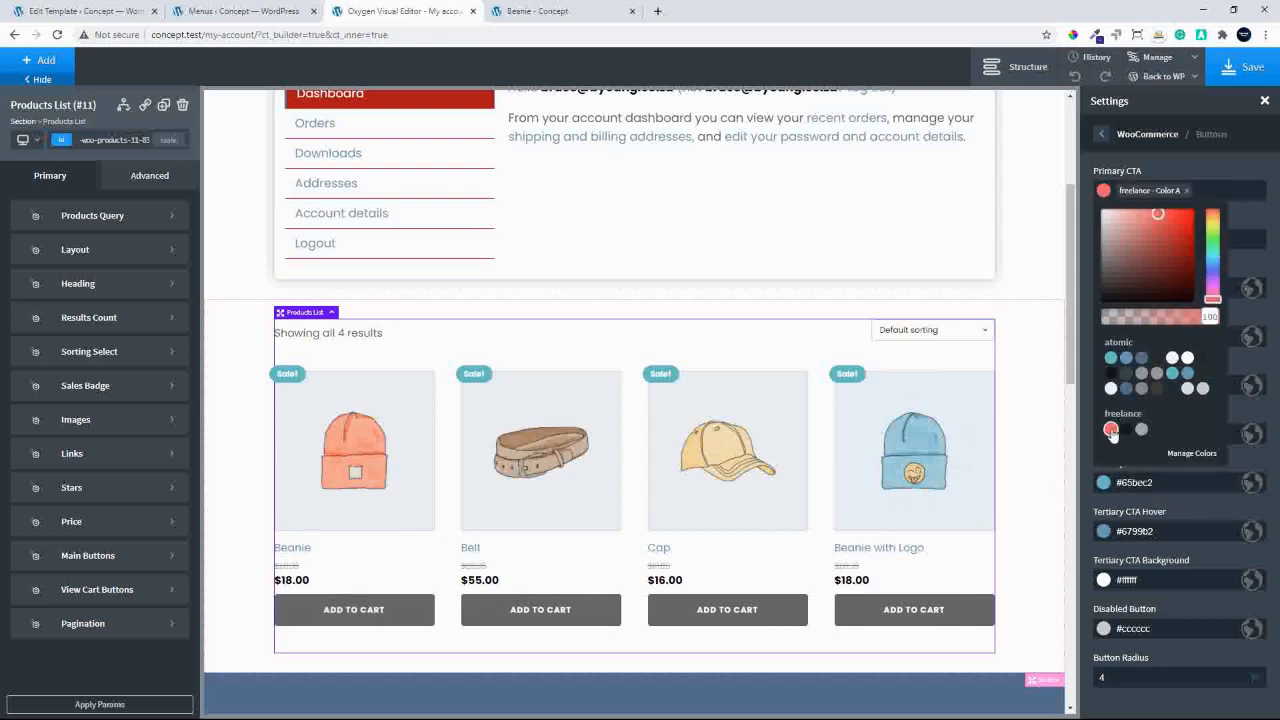
pyautogui.click(1262, 178)
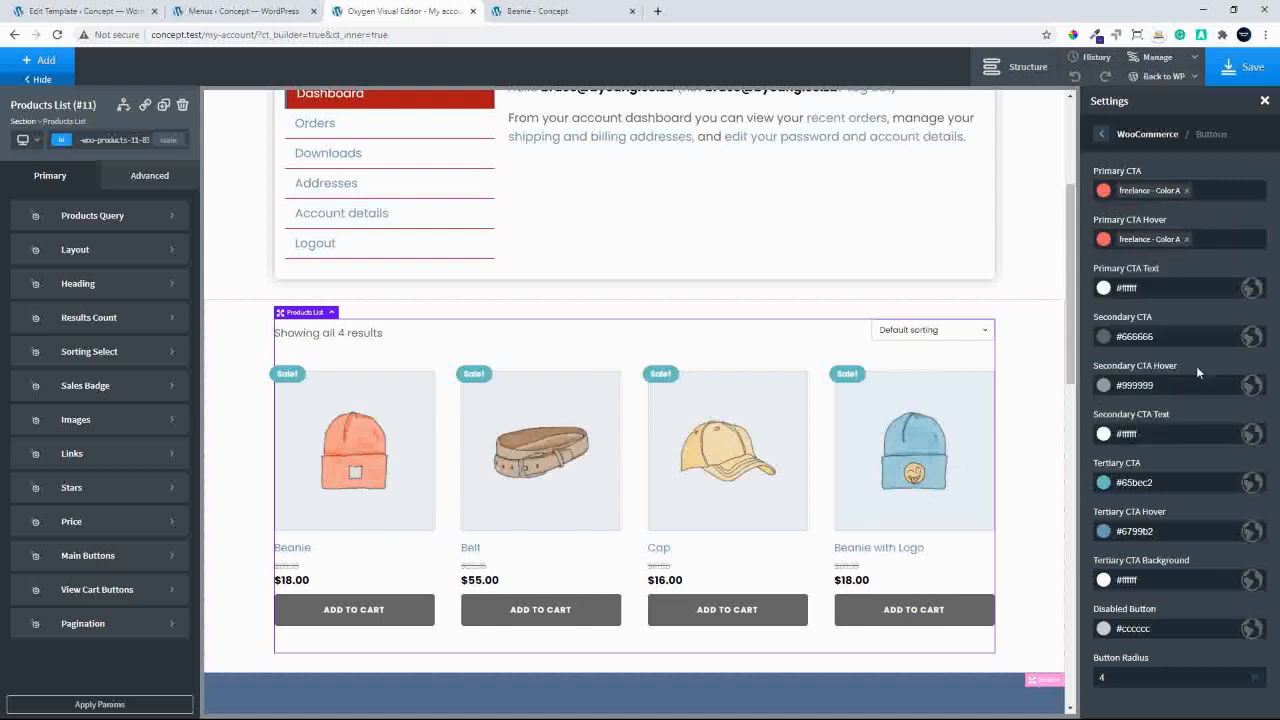
# Set the Secondary CTA color to freelance - Color A and the Secondary CTA Hover color to #ff8787.
pyautogui.click(1104, 337)
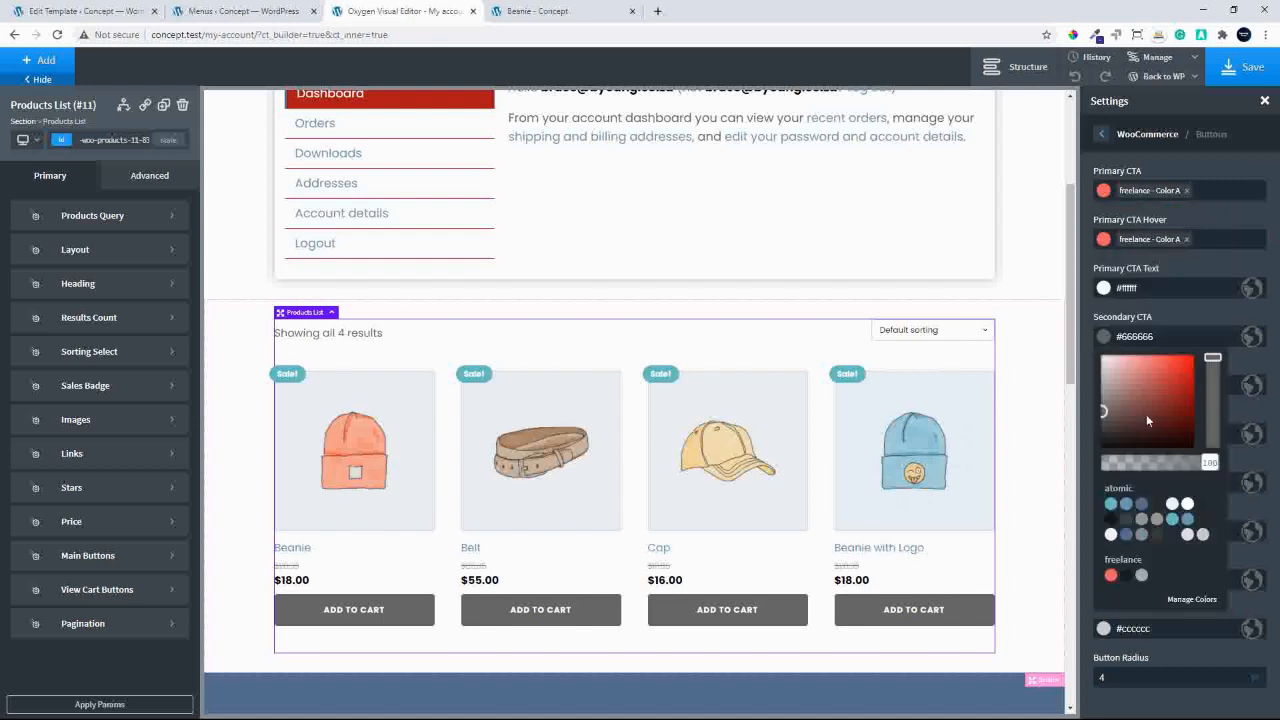
pyautogui.click(1110, 577)
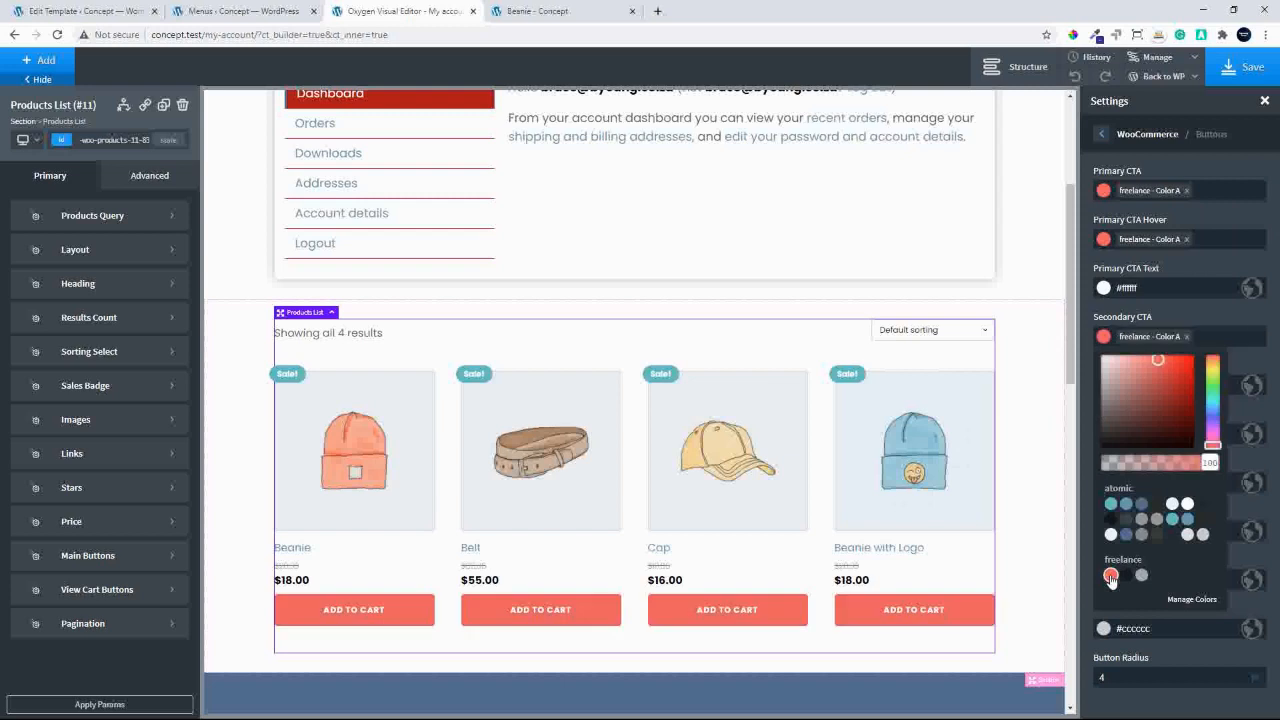
pyautogui.click(1182, 316)
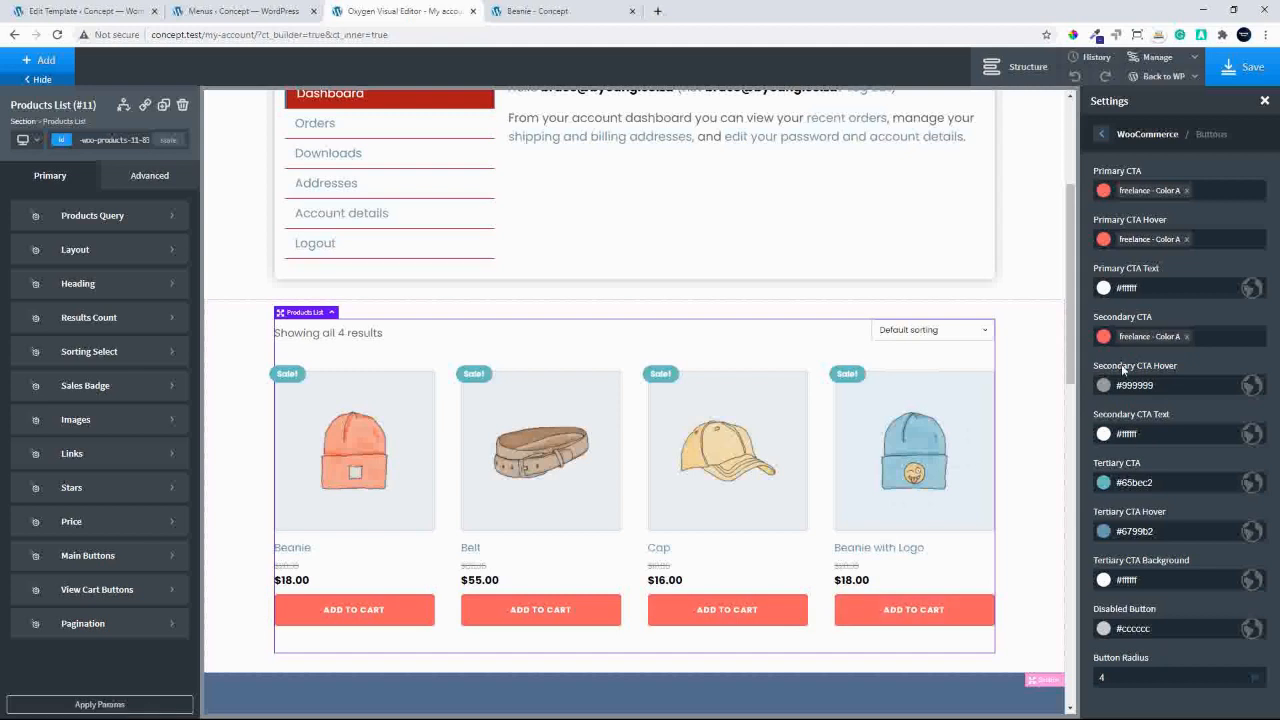
pyautogui.click(1103, 385)
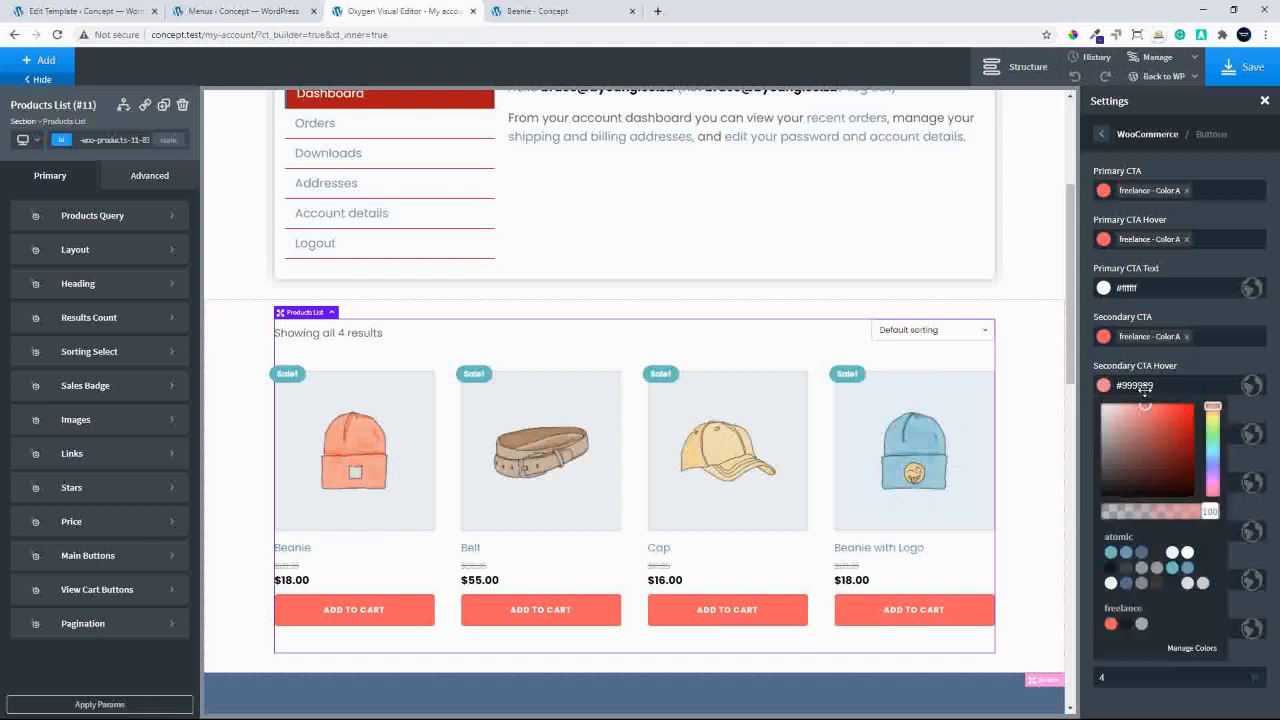
pyautogui.click(1143, 406)
pyautogui.scroll(-2, 644, 462)
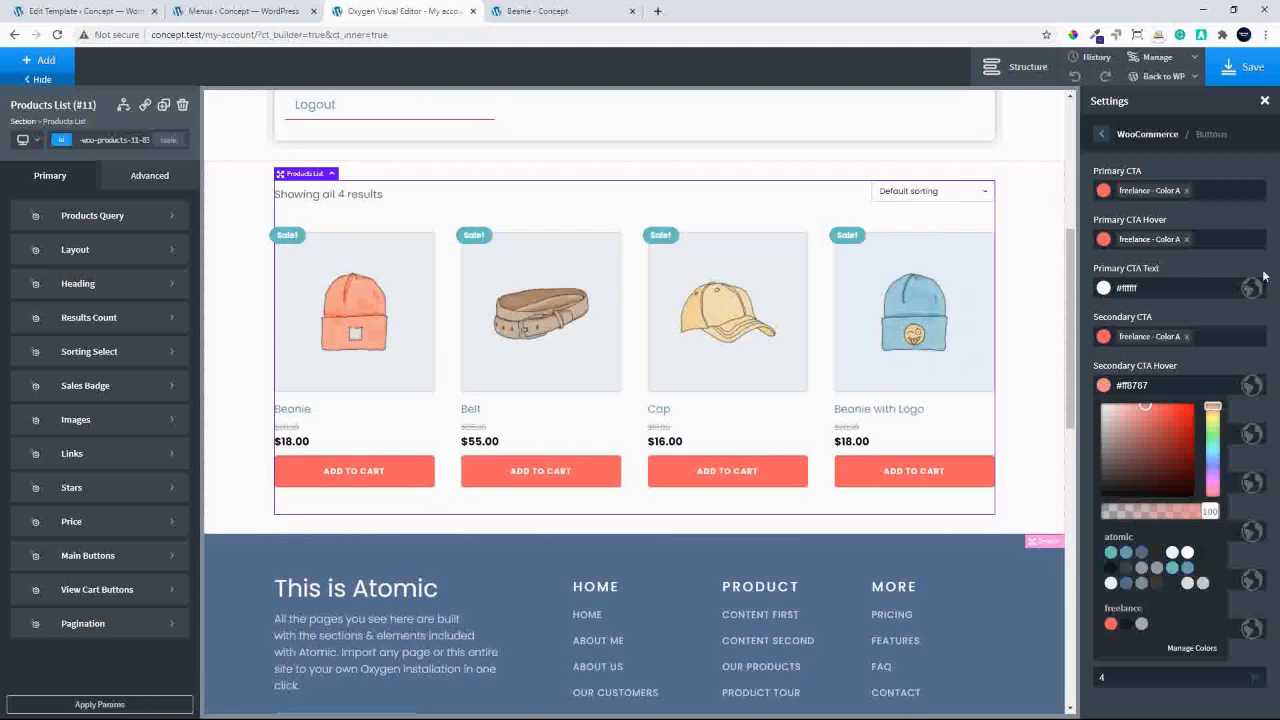
pyautogui.click(1276, 296)
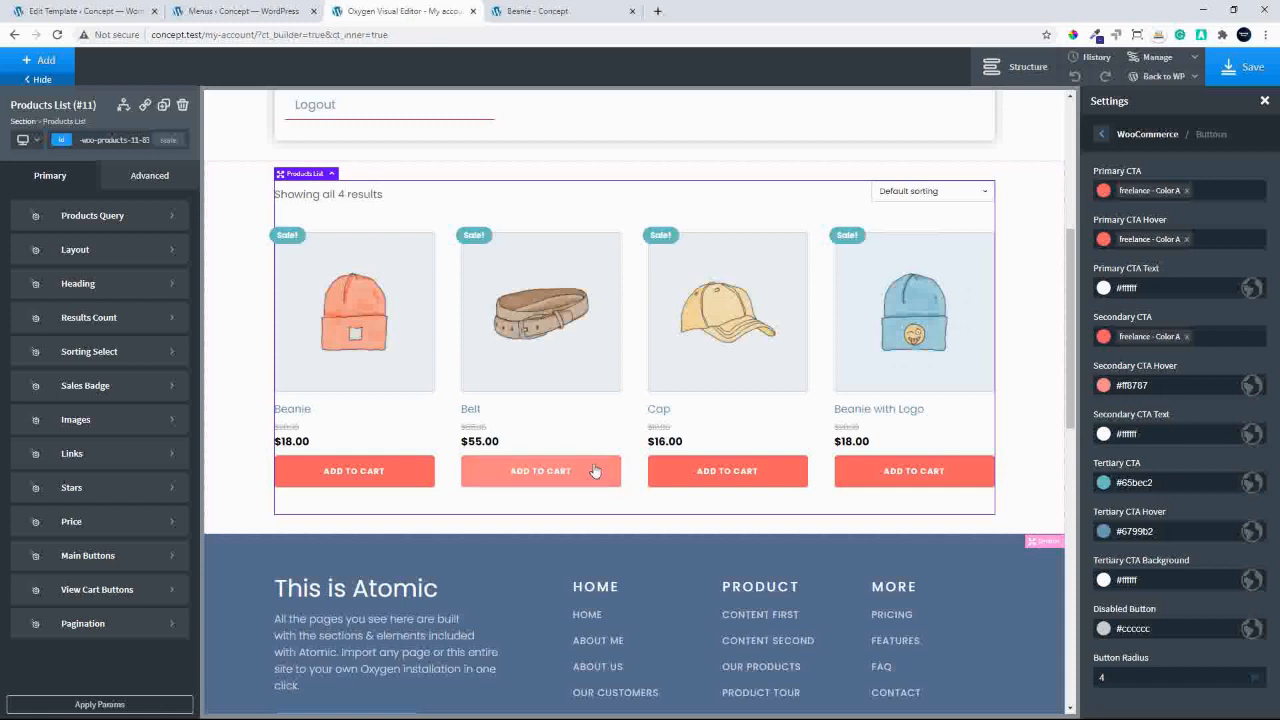
# In the global WooCommerce link styles, set the Standard Link color to freelance - Color A and its hover color to #000000.
pyautogui.click(1101, 133)
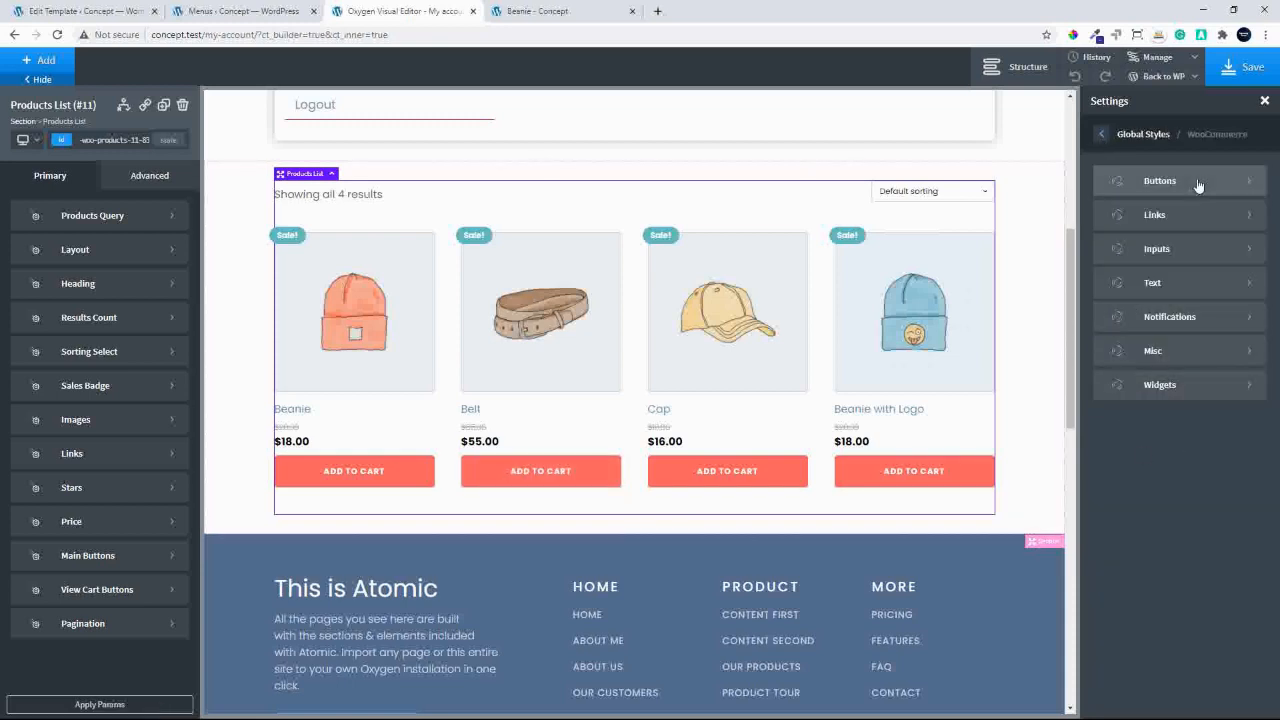
pyautogui.click(1155, 214)
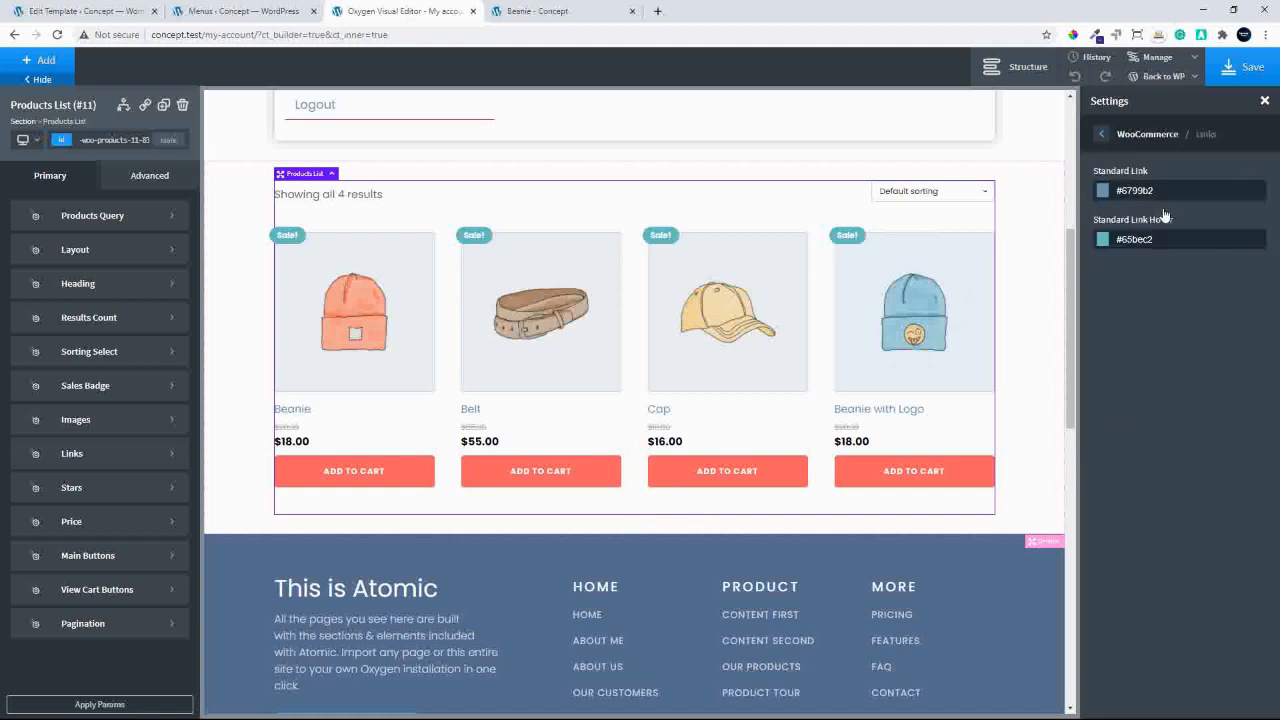
pyautogui.click(1103, 191)
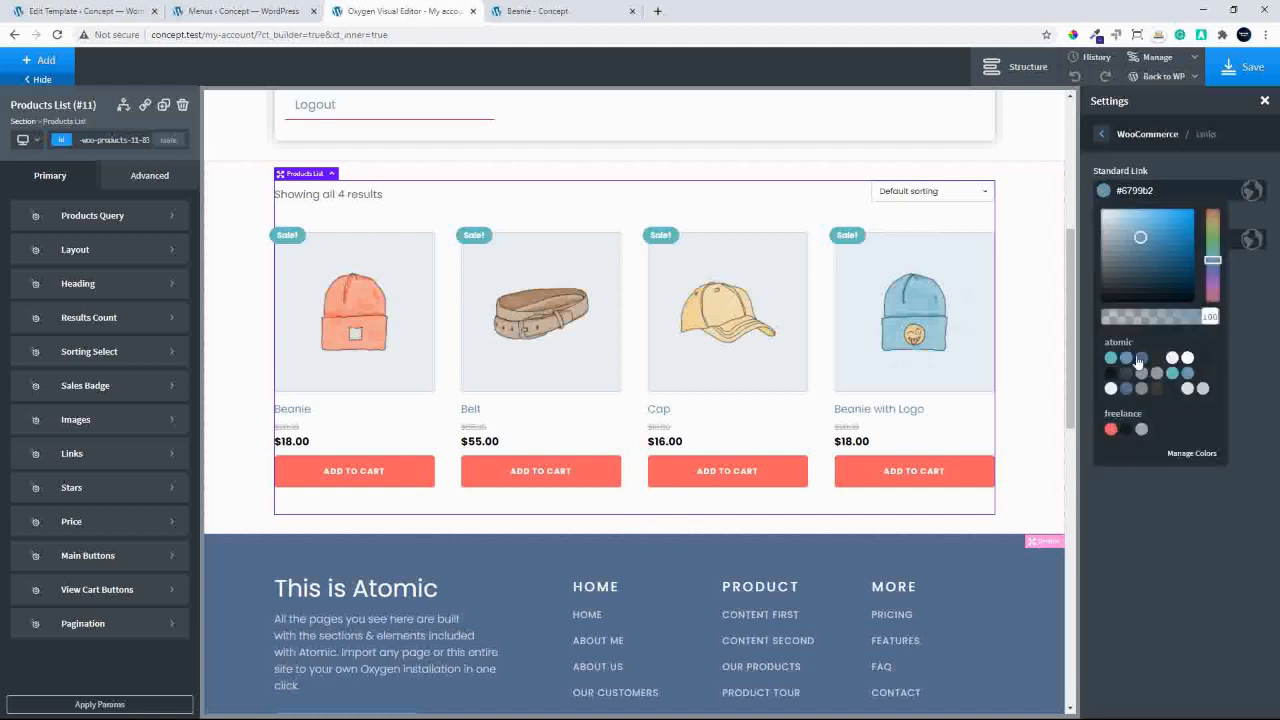
pyautogui.click(1110, 430)
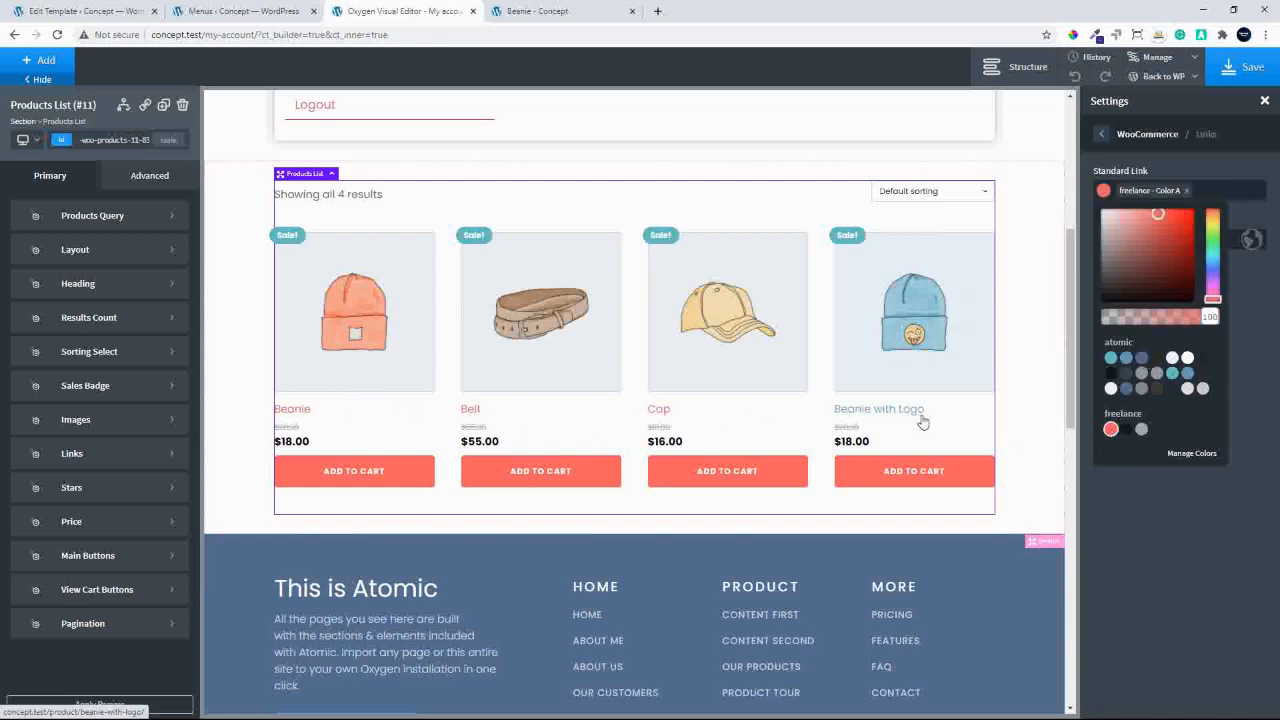
pyautogui.click(1218, 167)
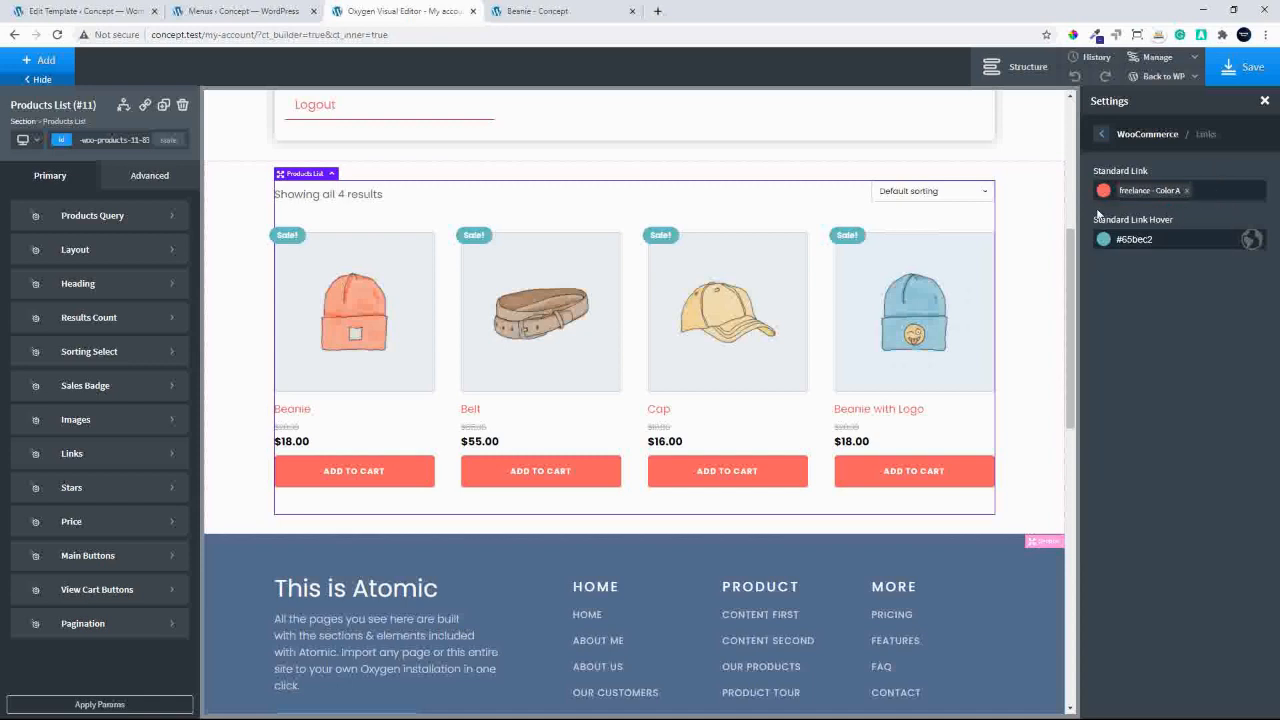
pyautogui.click(1103, 240)
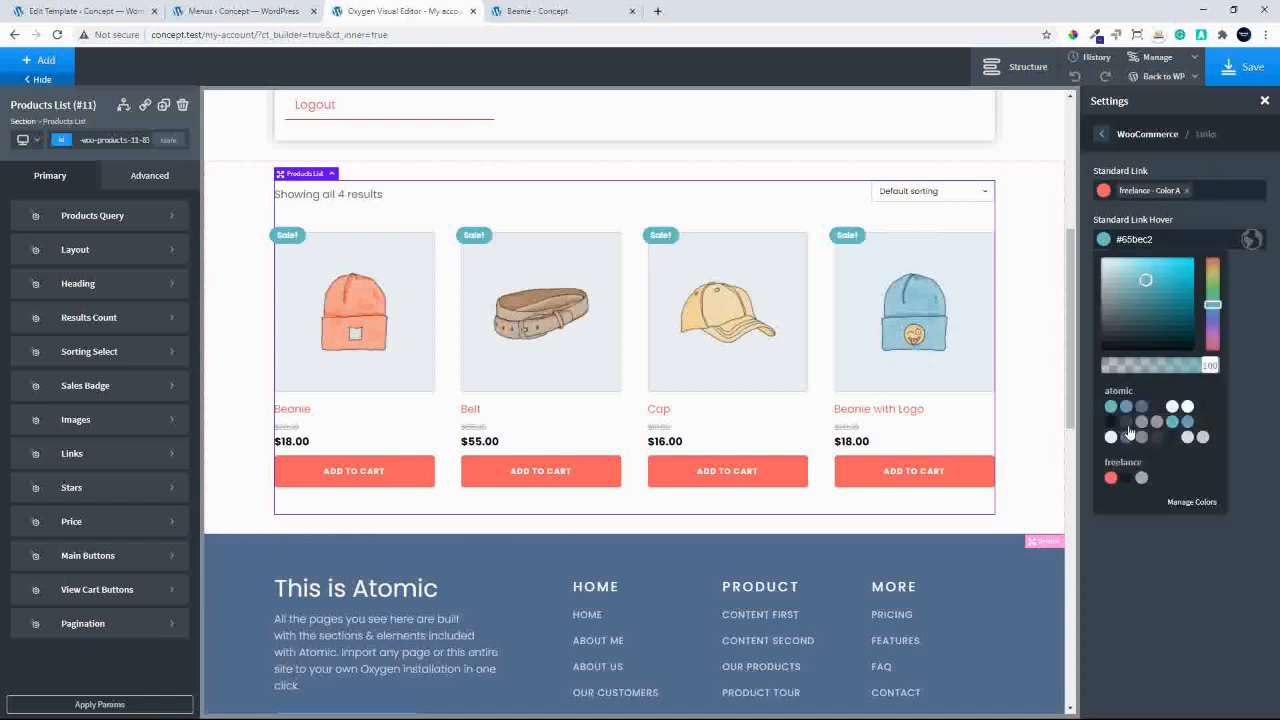
pyautogui.moveTo(1153, 309); pyautogui.dragTo(990, 412)
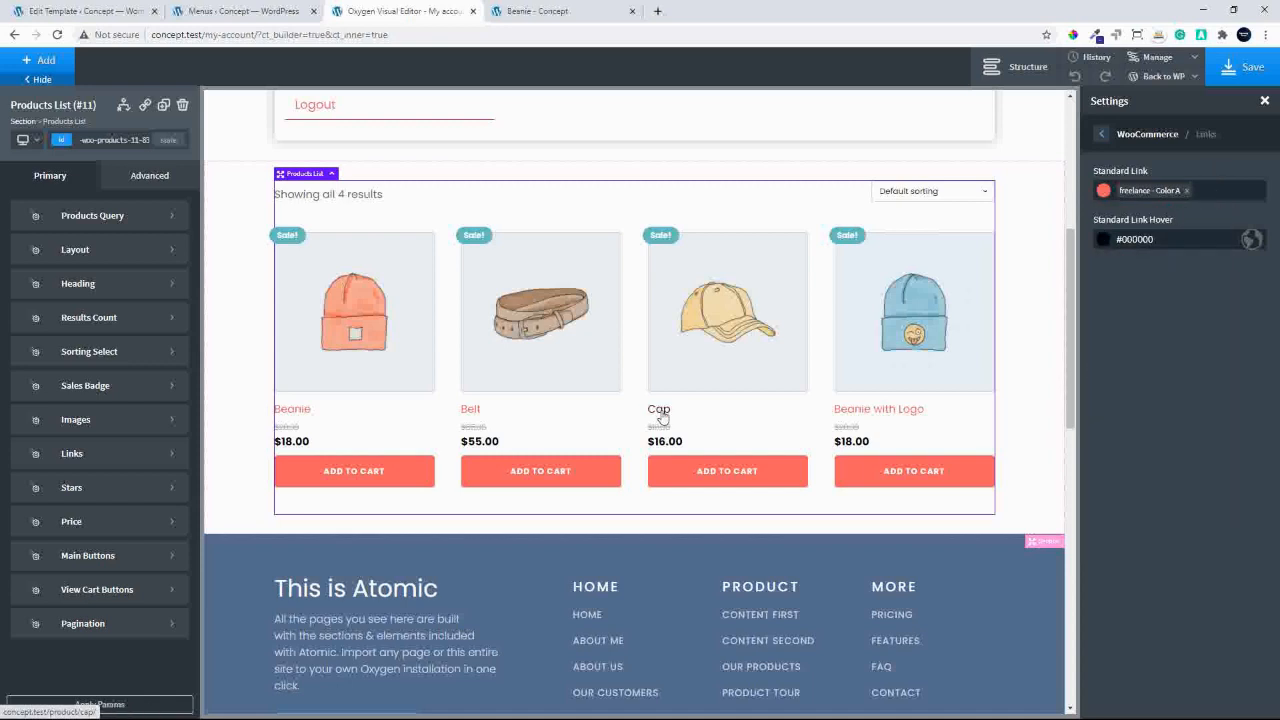
# In the global WooCommerce notification styles, set the Info Color to freelance - Color A and the Message Color to atomic - Secondary.
pyautogui.click(1101, 137)
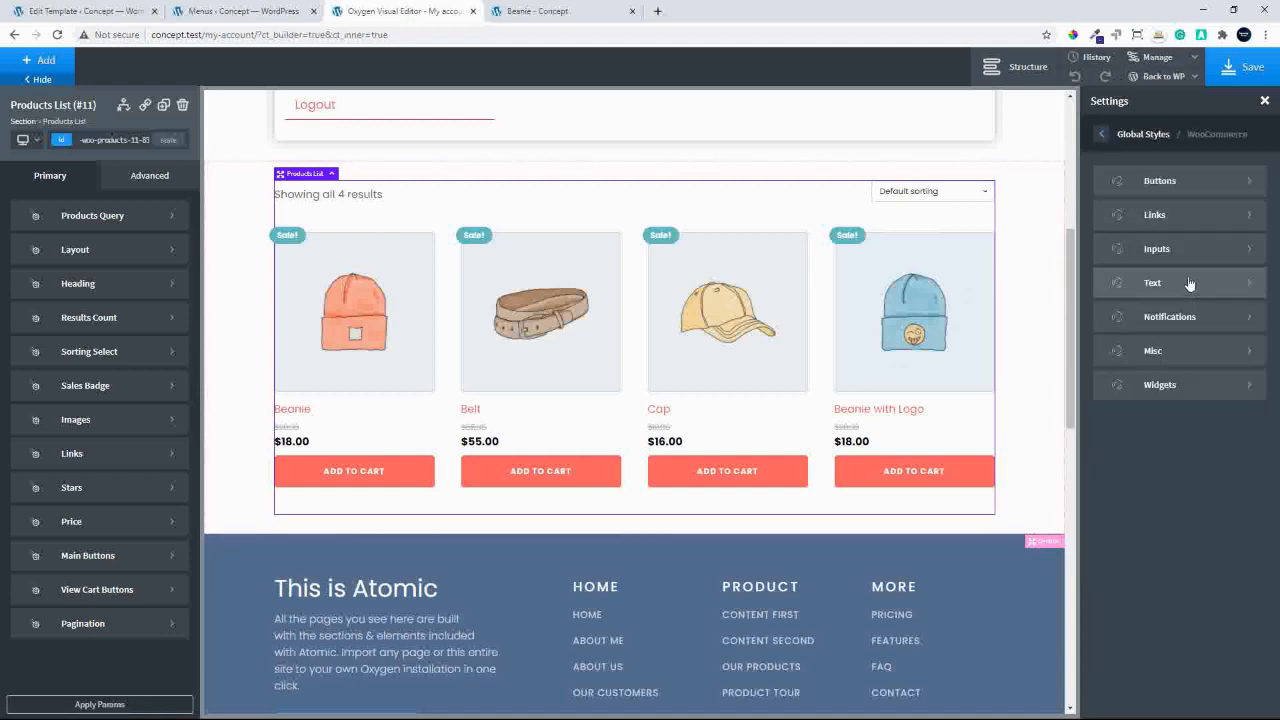
pyautogui.click(1153, 285)
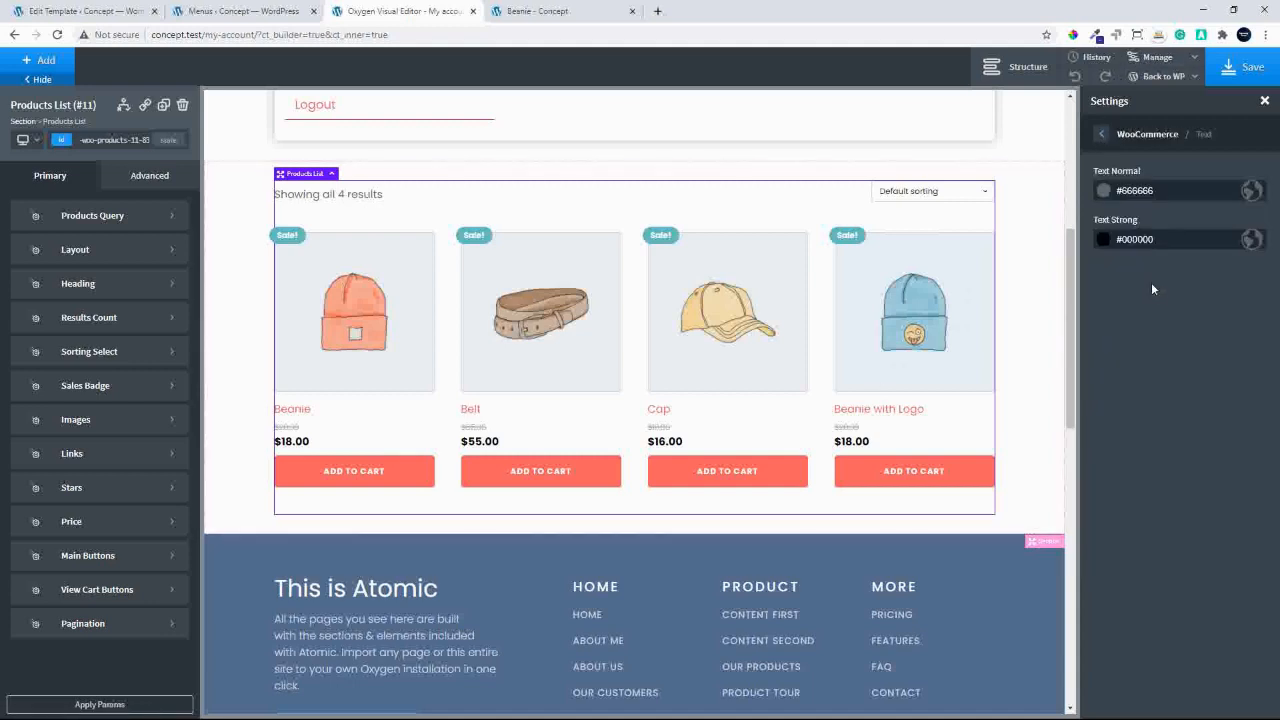
pyautogui.click(1101, 135)
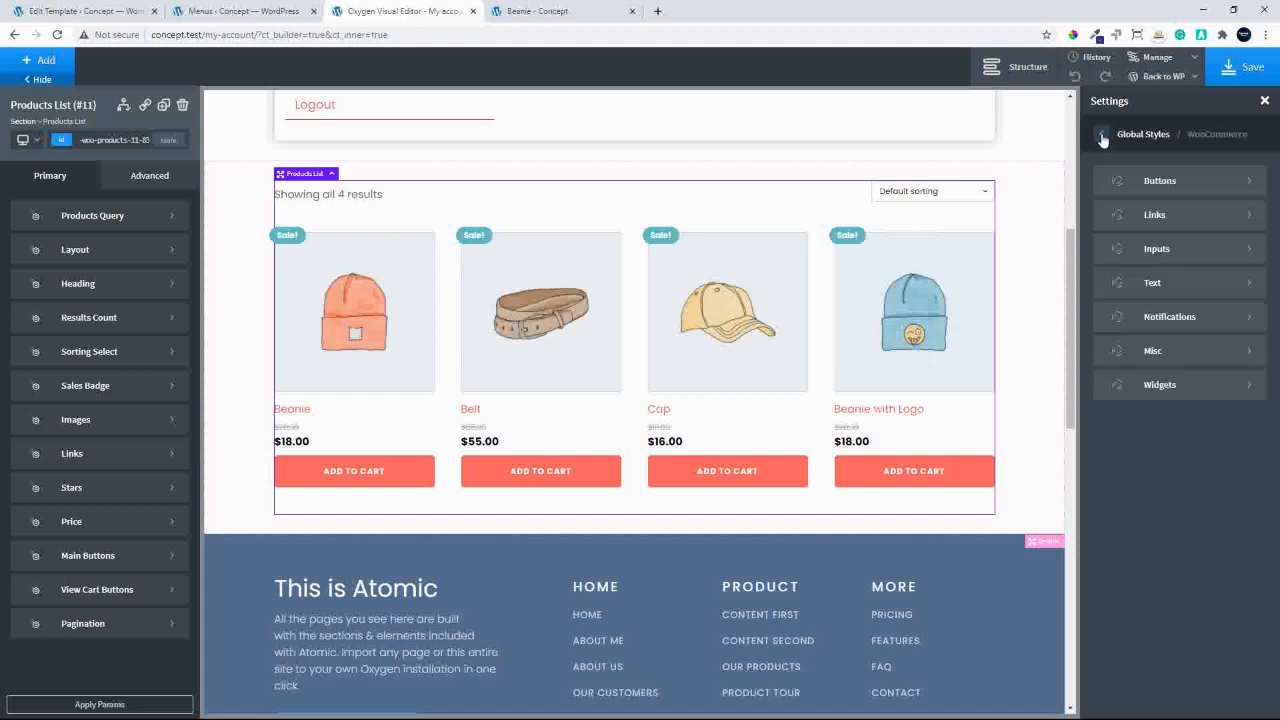
pyautogui.click(1138, 327)
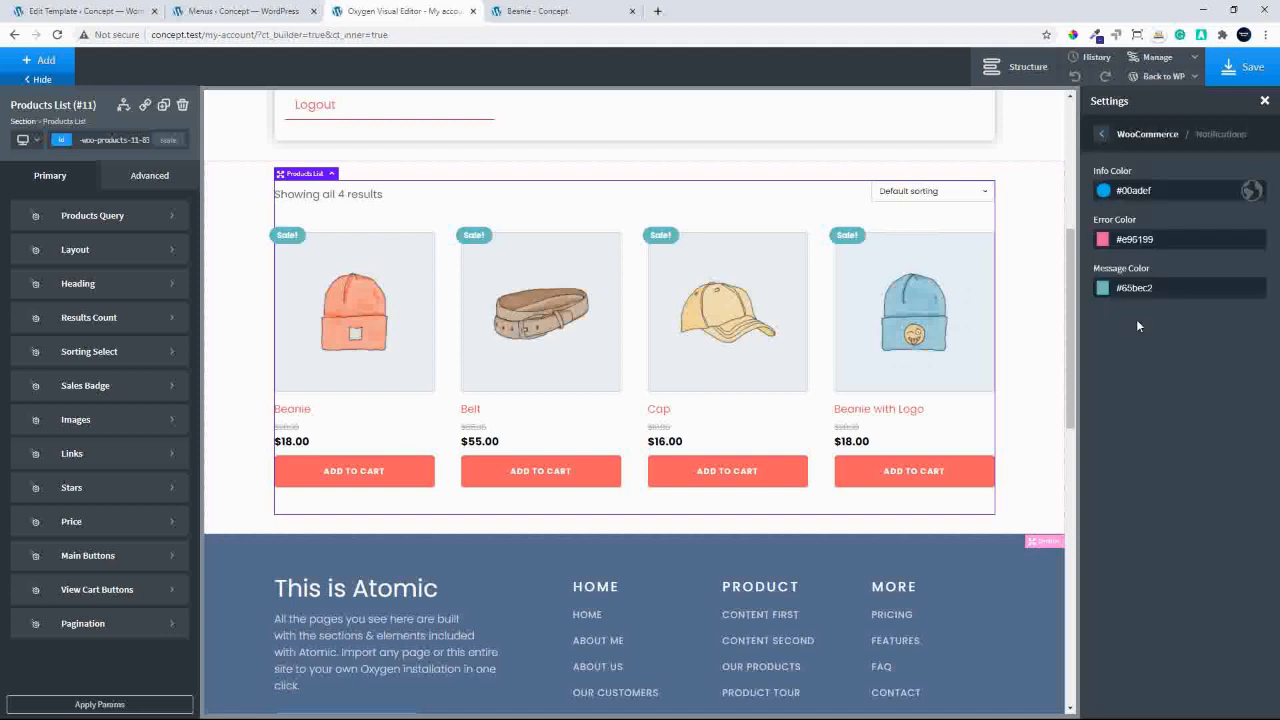
pyautogui.click(1104, 191)
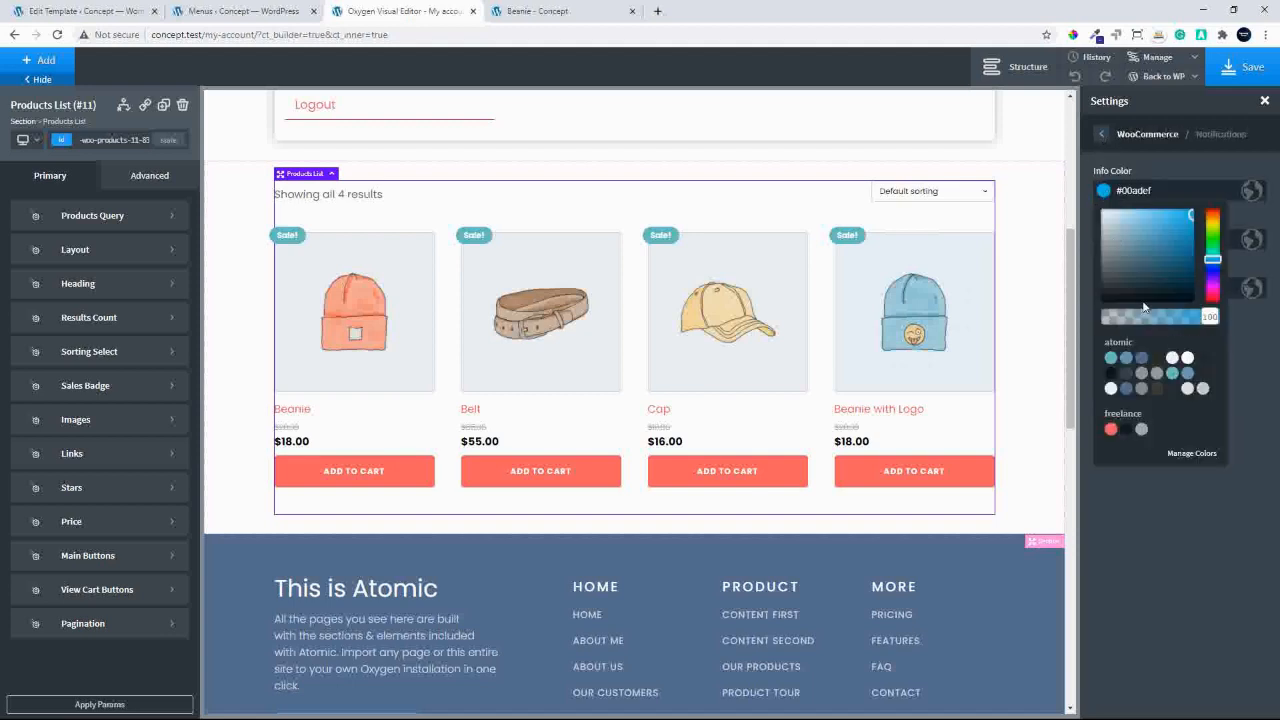
pyautogui.click(1111, 430)
pyautogui.click(1189, 164)
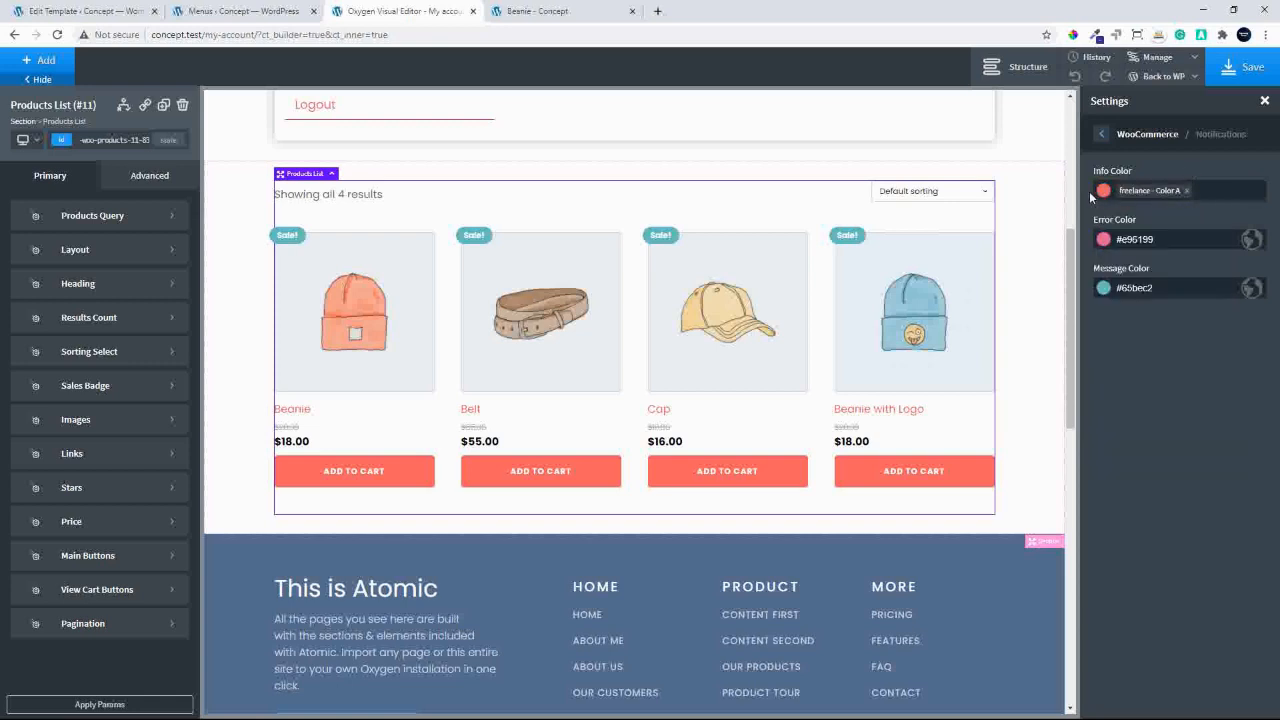
pyautogui.click(1103, 289)
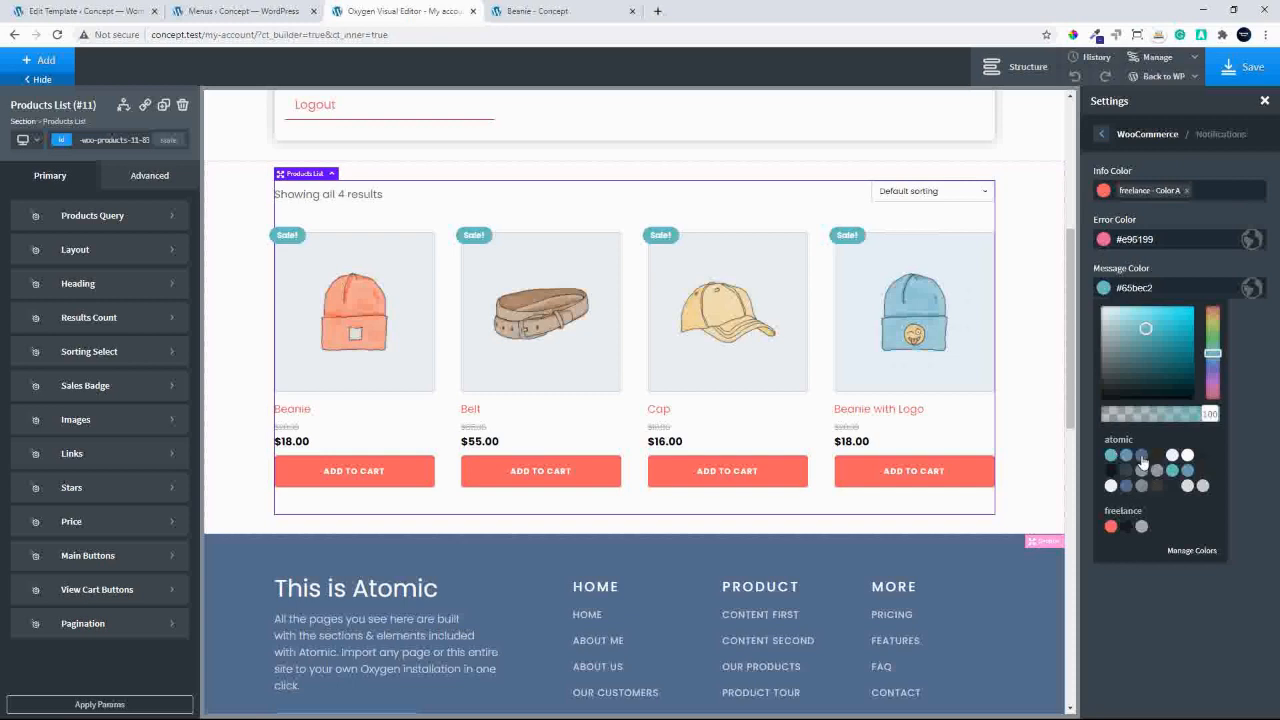
pyautogui.click(1141, 455)
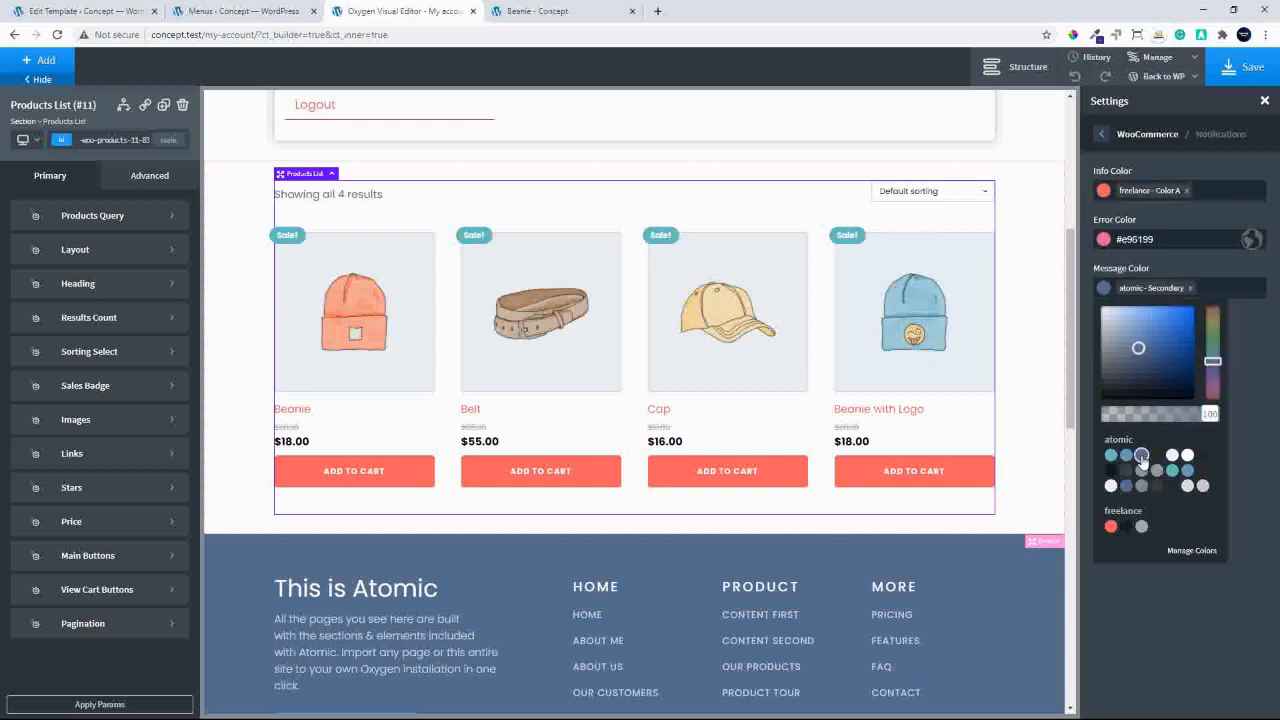
# Set the Sale Badge Color in the miscellaneous global WooCommerce styles to freelance - Color A.
pyautogui.click(1101, 133)
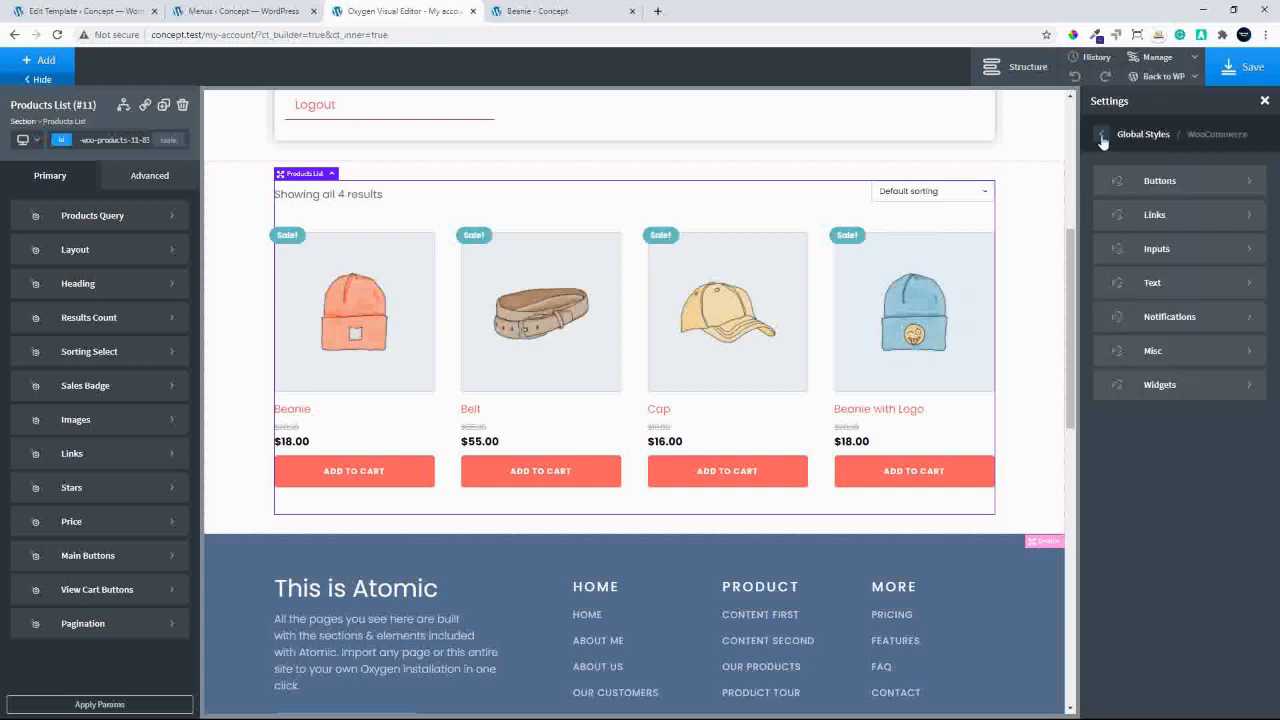
pyautogui.click(1150, 361)
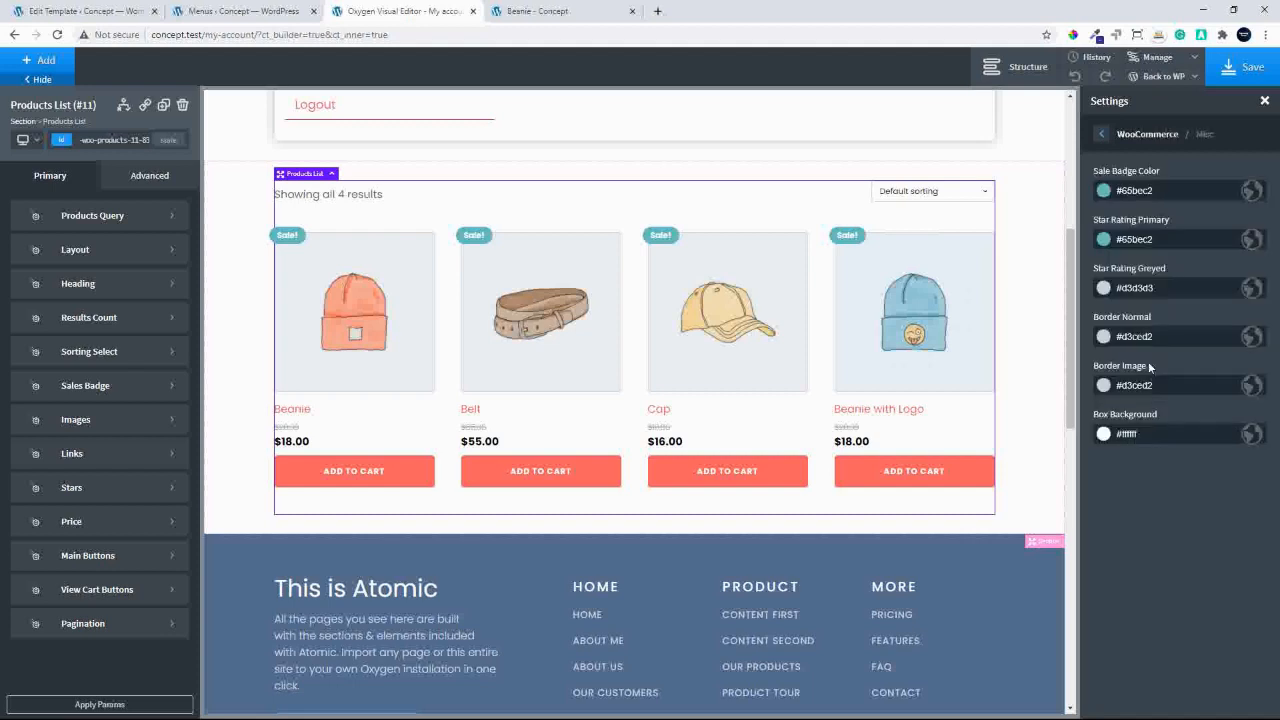
pyautogui.click(1104, 191)
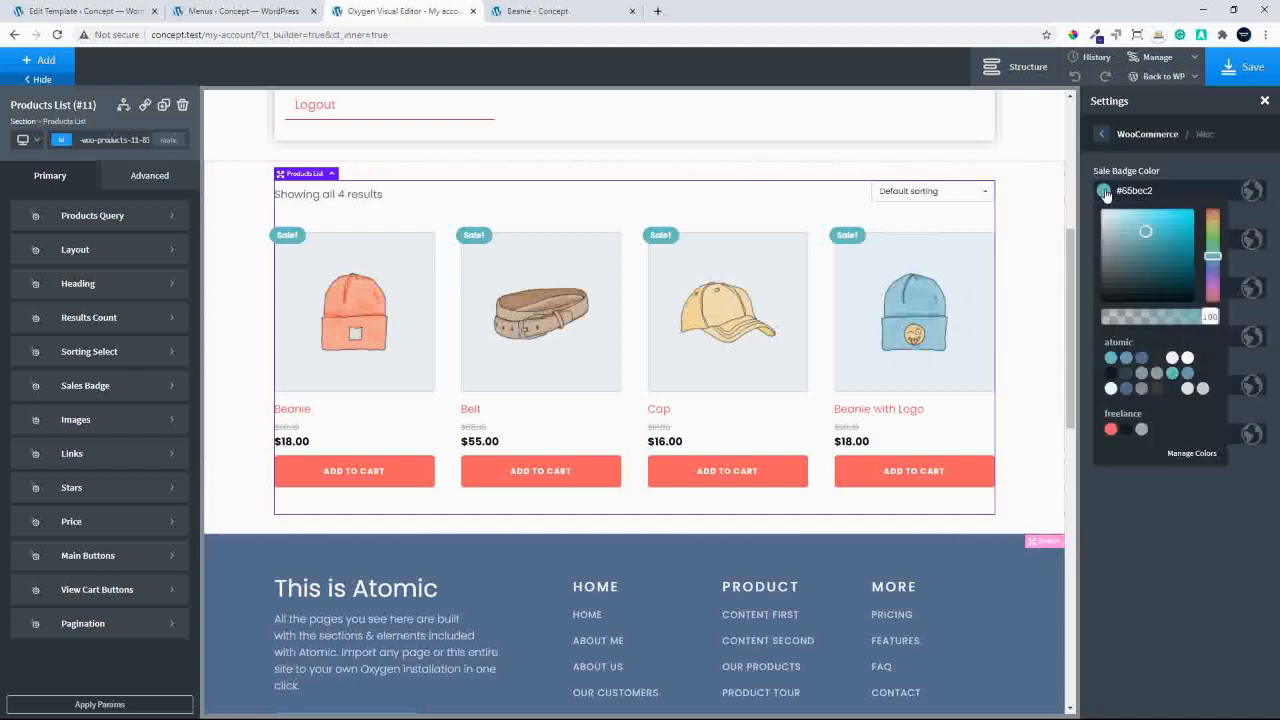
pyautogui.click(1110, 429)
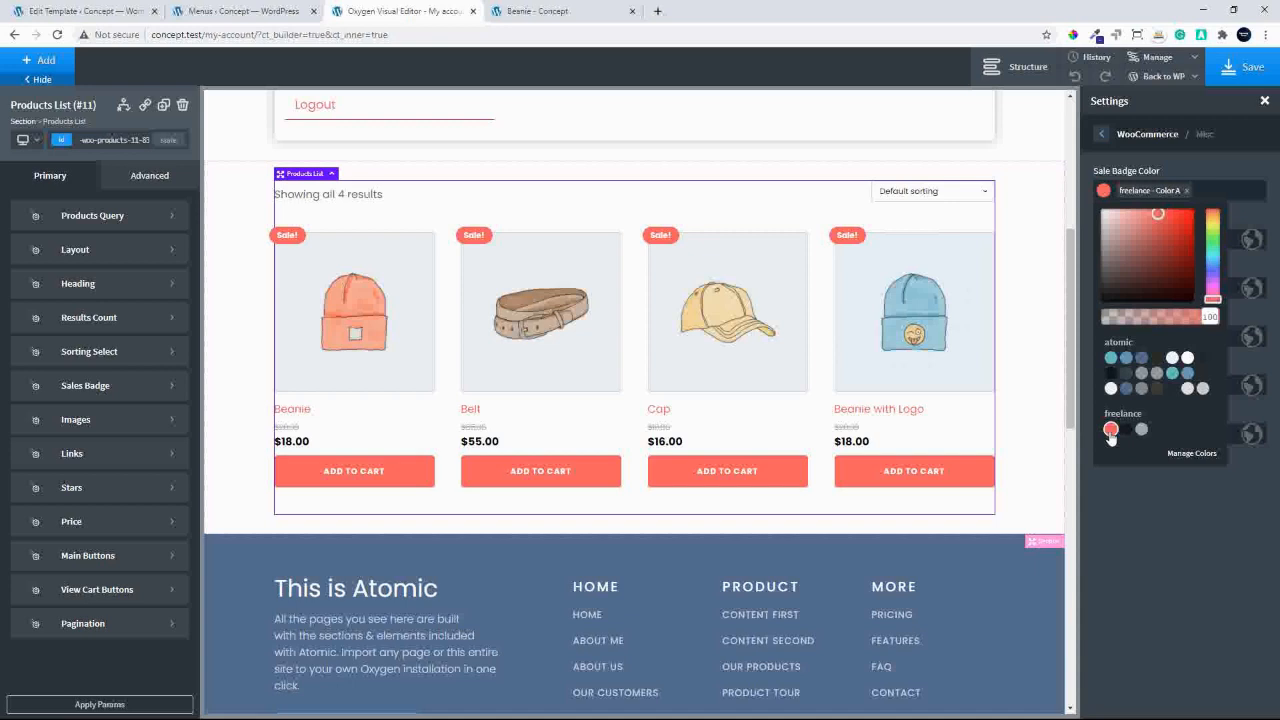
# Set the Star Rating Primary color in the miscellaneous global WooCommerce styles to yellow #ffff0c.
pyautogui.click(1234, 169)
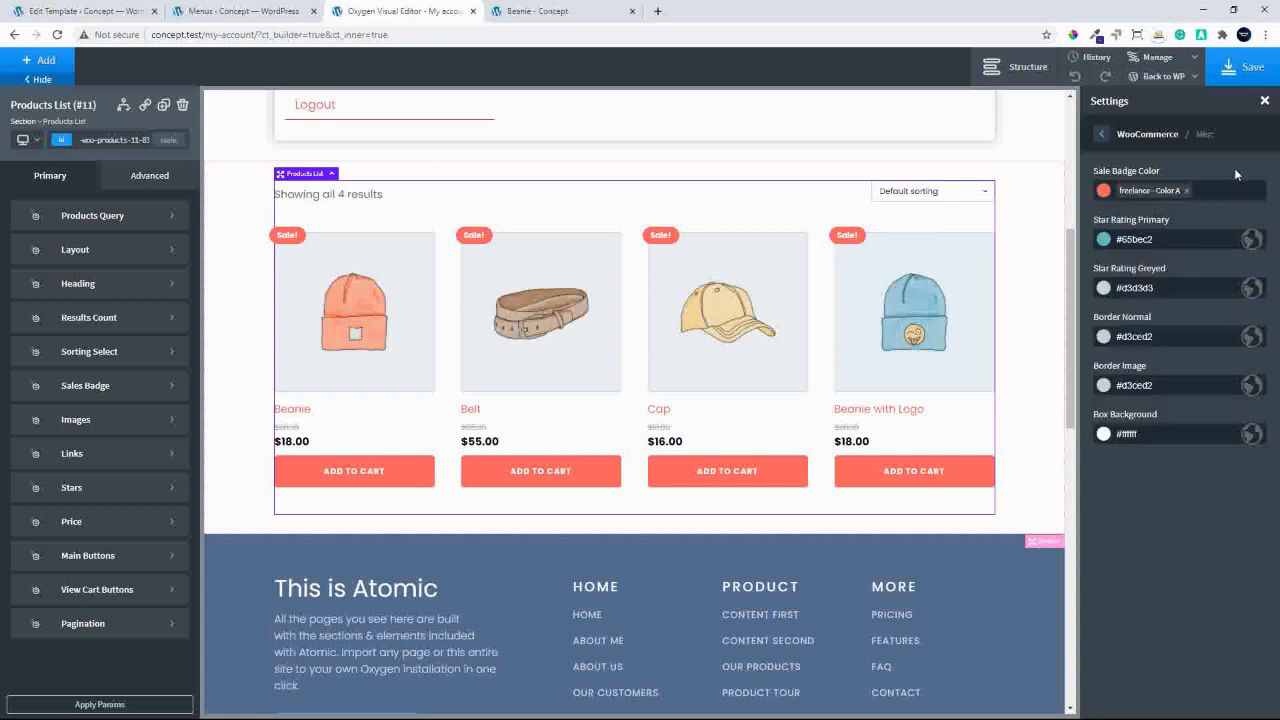
pyautogui.click(1103, 240)
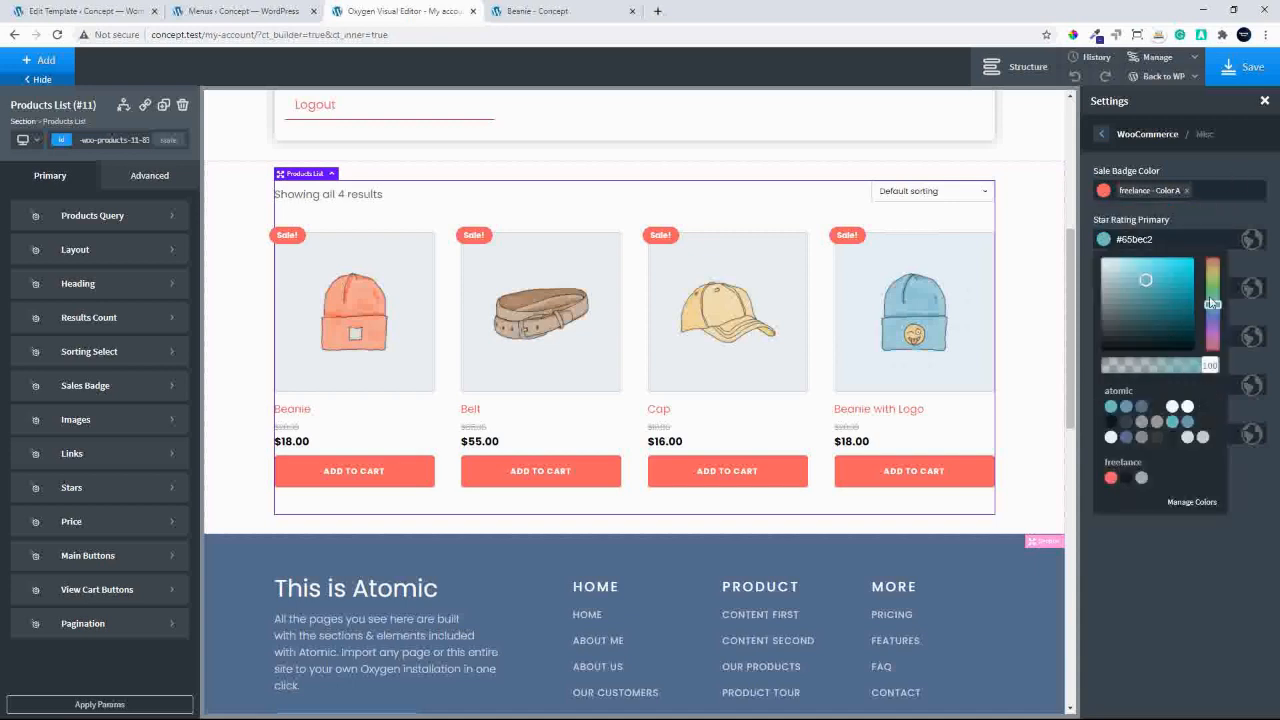
pyautogui.moveTo(1212, 306); pyautogui.dragTo(1190, 259)
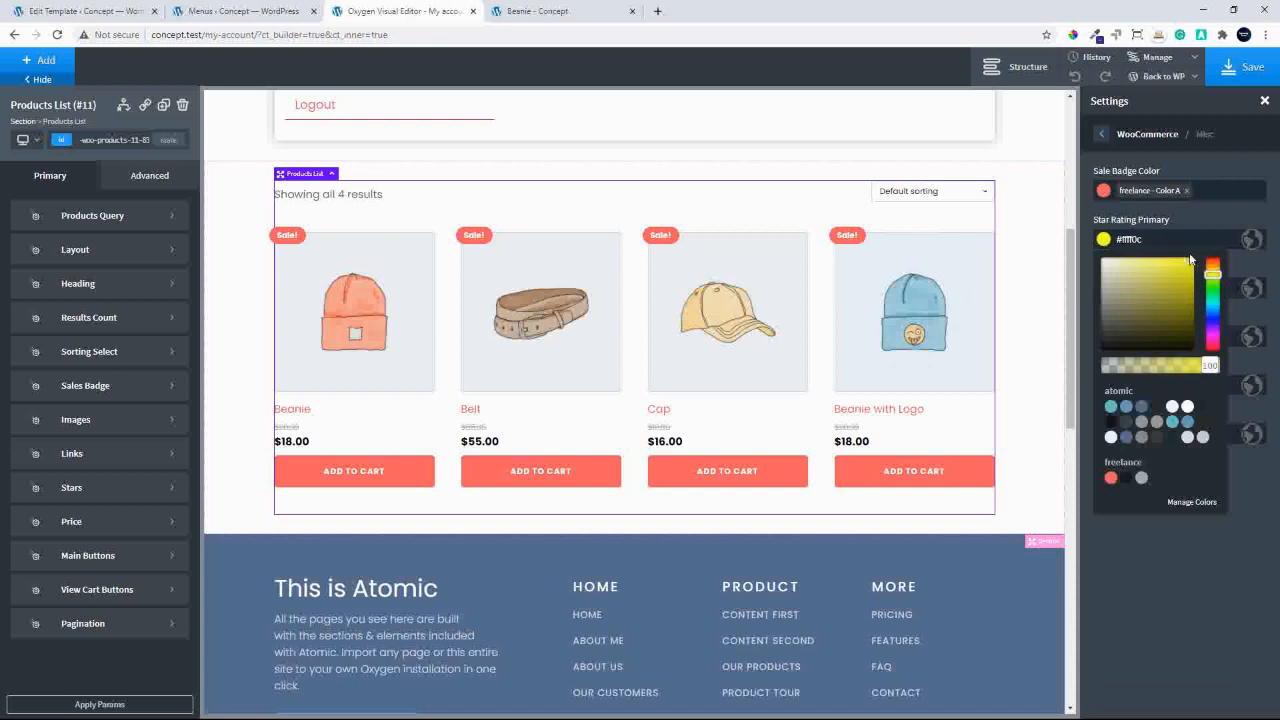
pyautogui.click(1214, 206)
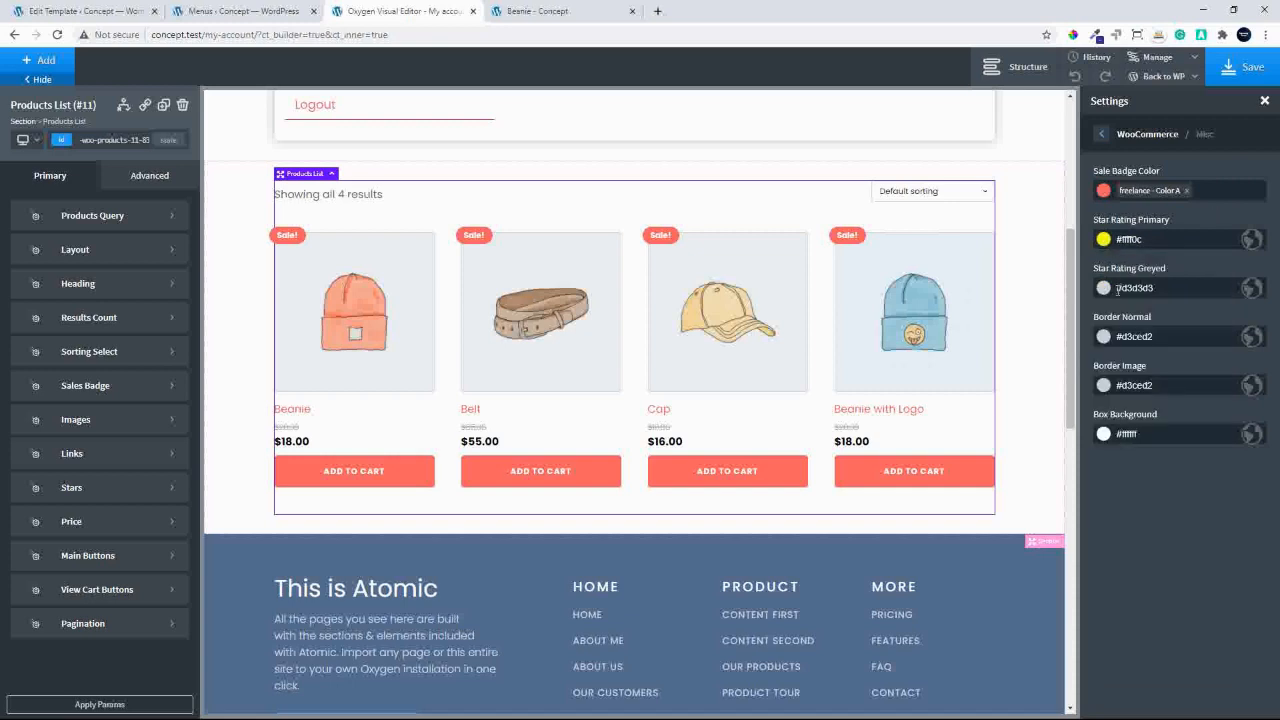
# Set the Border Image color to #ff00cc and the Box Background color to #ffffff.
pyautogui.click(1105, 389)
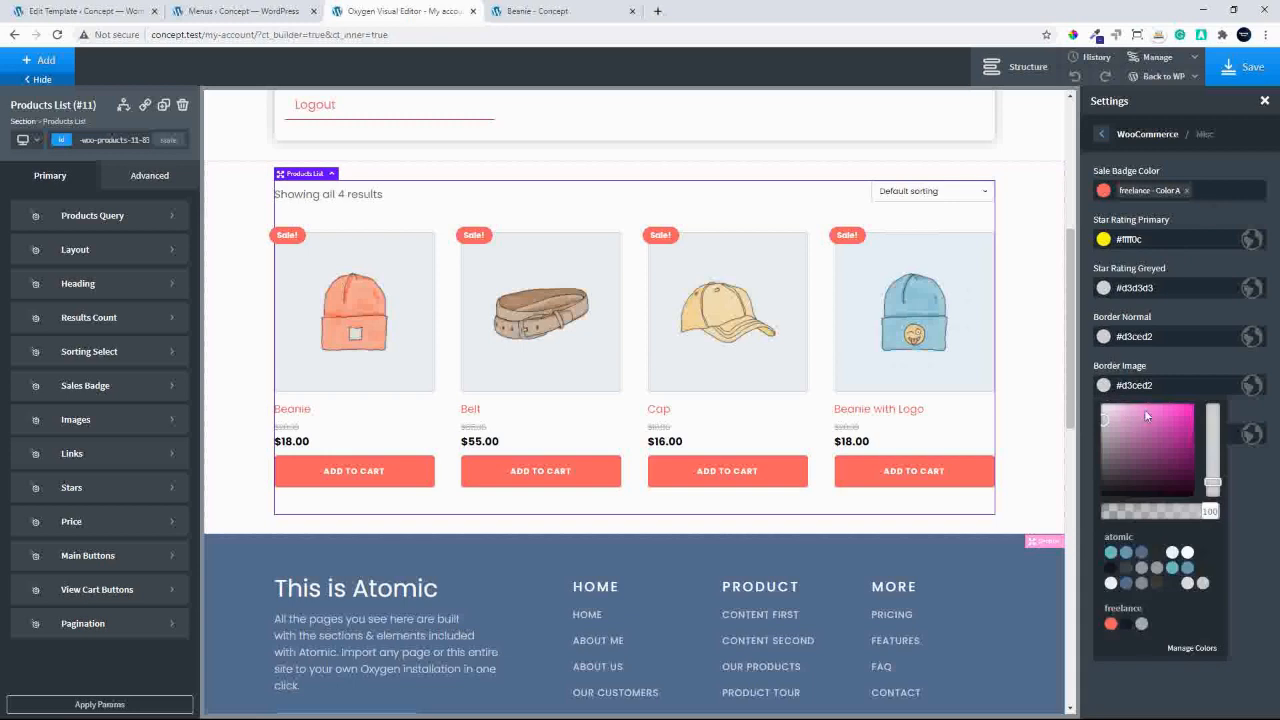
pyautogui.moveTo(1146, 411); pyautogui.dragTo(1209, 386)
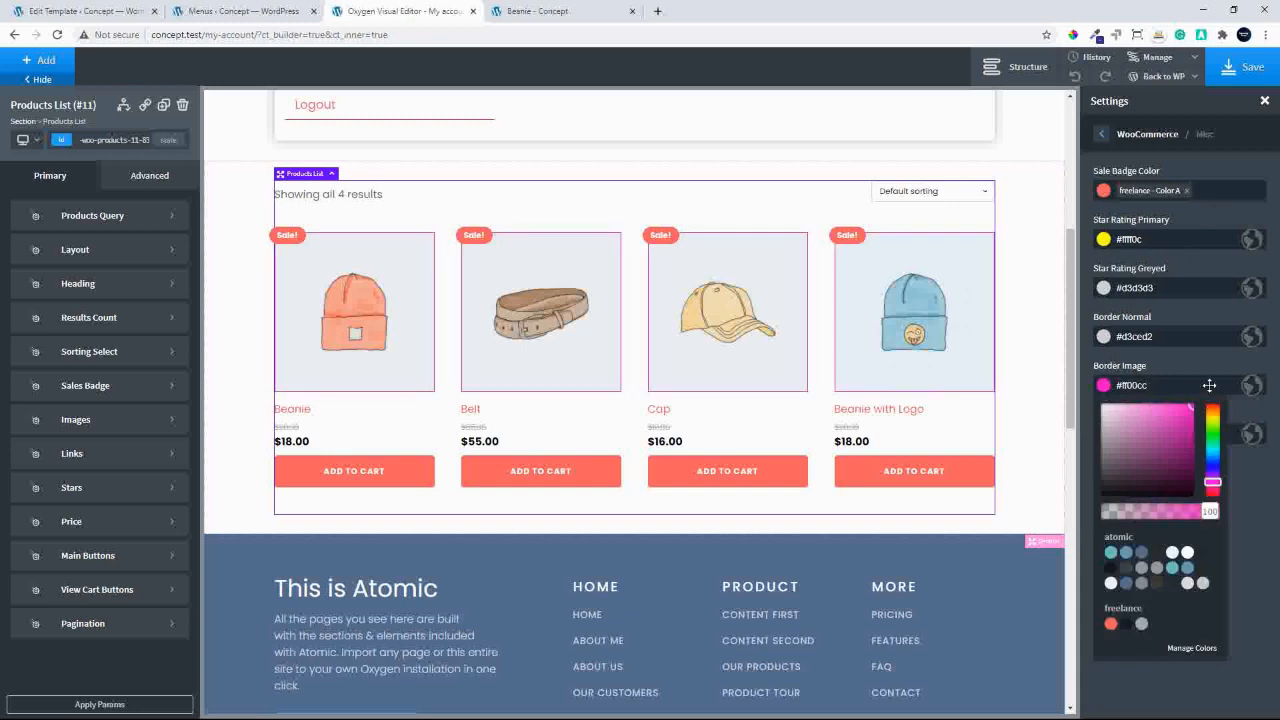
pyautogui.click(1179, 352)
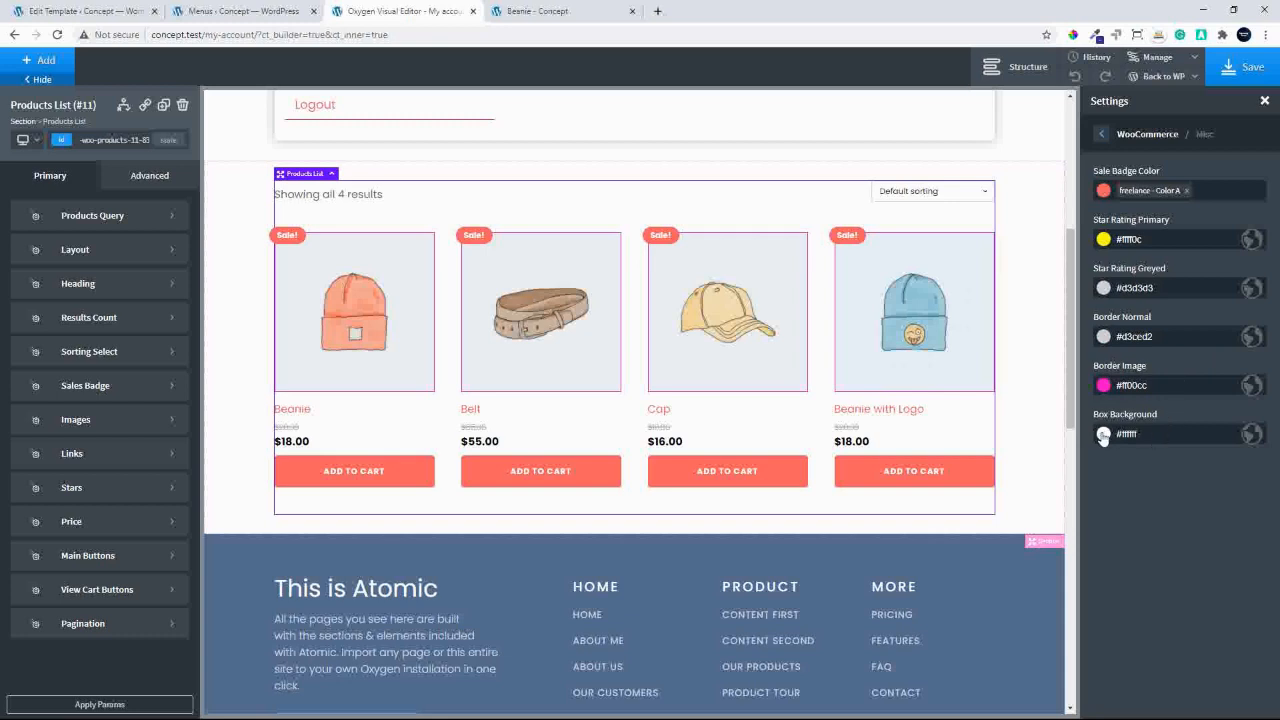
pyautogui.click(1103, 434)
pyautogui.moveTo(1117, 477); pyautogui.dragTo(1080, 436)
pyautogui.click(1187, 390)
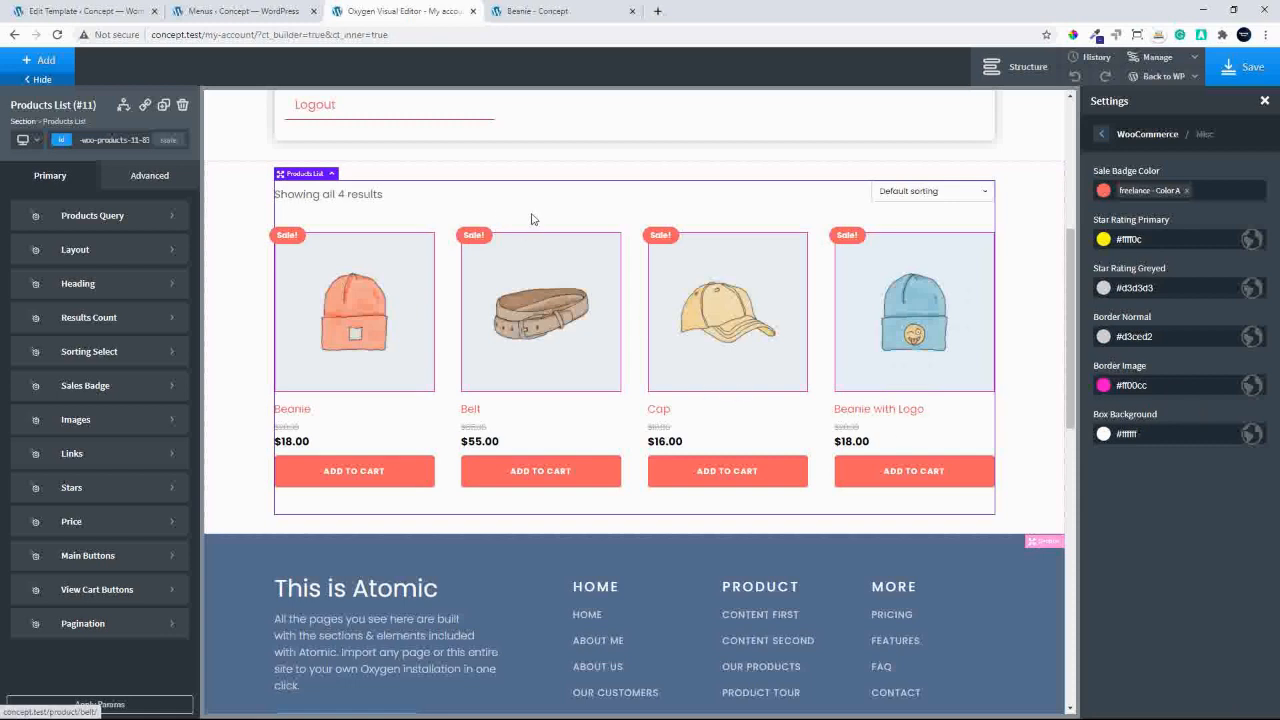
# Close the global settings and center-align the items in the Products List layout.
pyautogui.click(1264, 101)
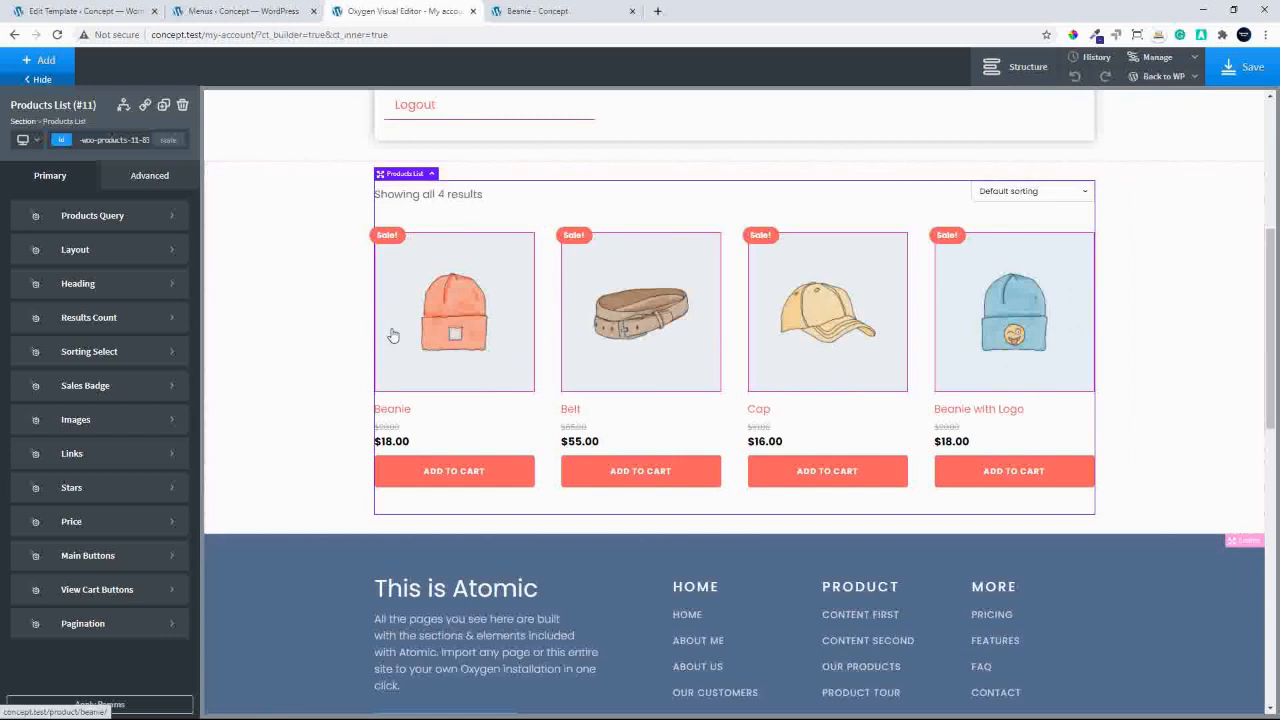
pyautogui.click(104, 251)
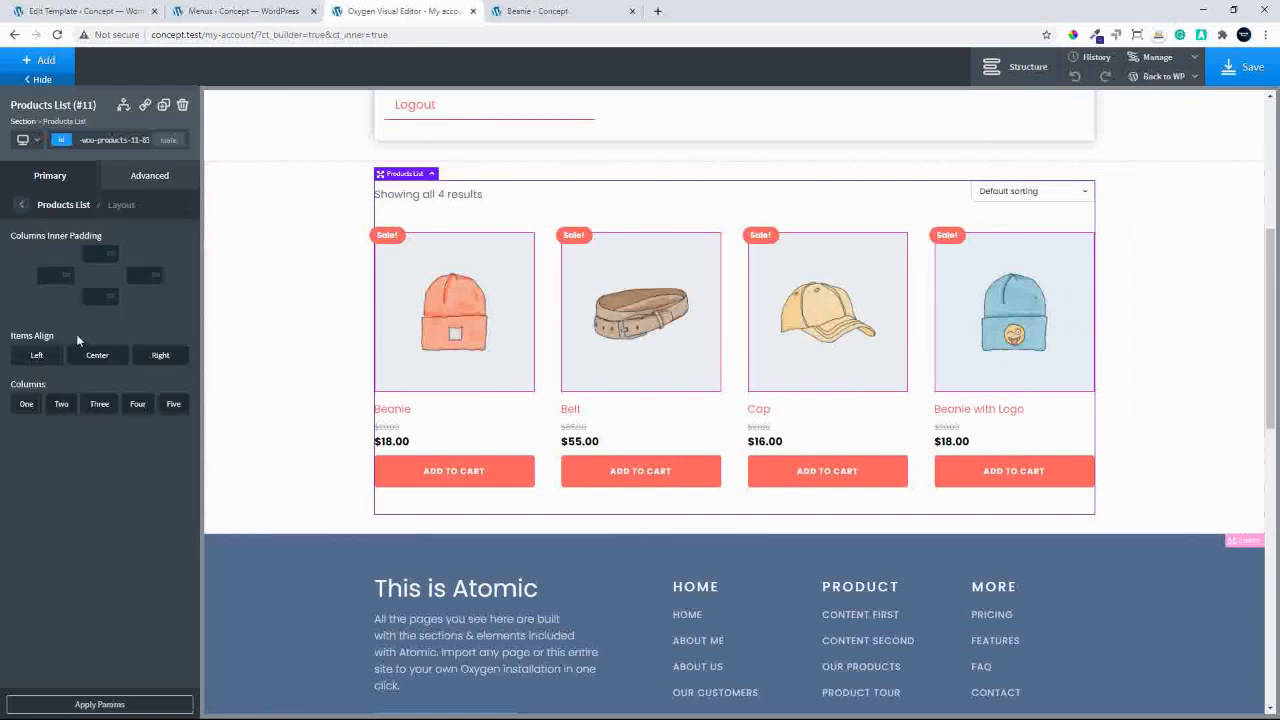
pyautogui.click(95, 357)
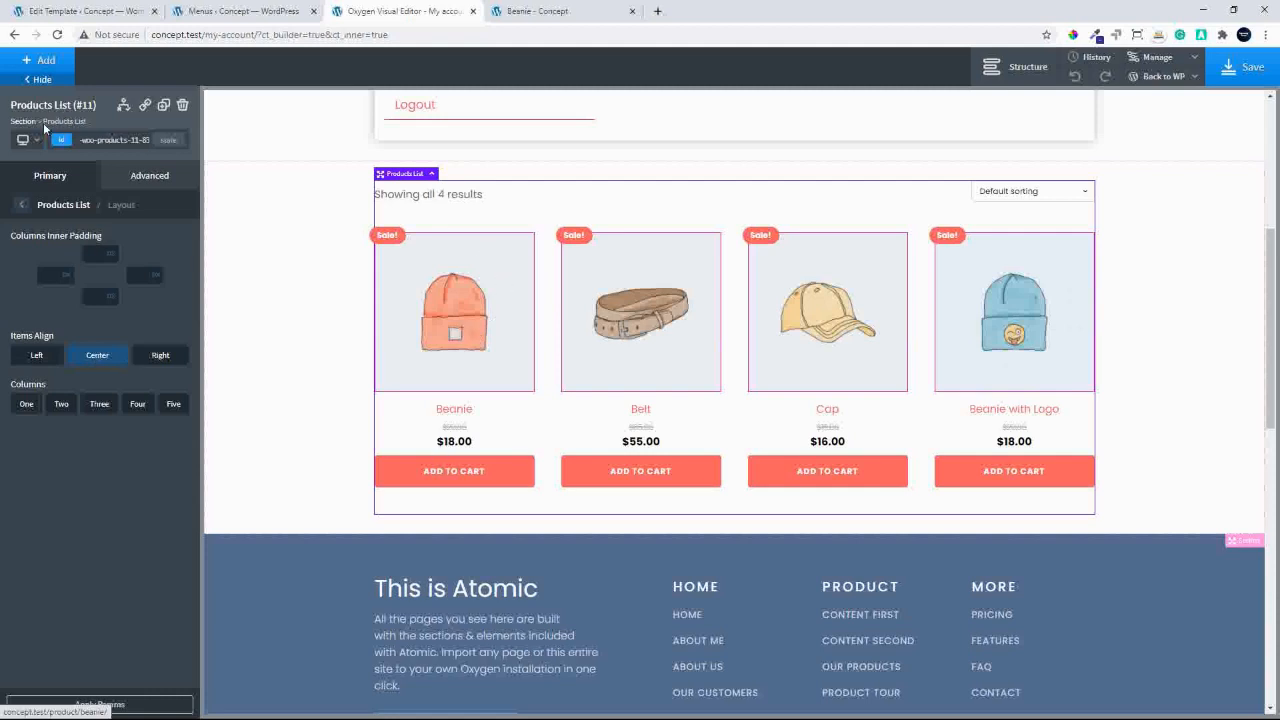
pyautogui.click(22, 204)
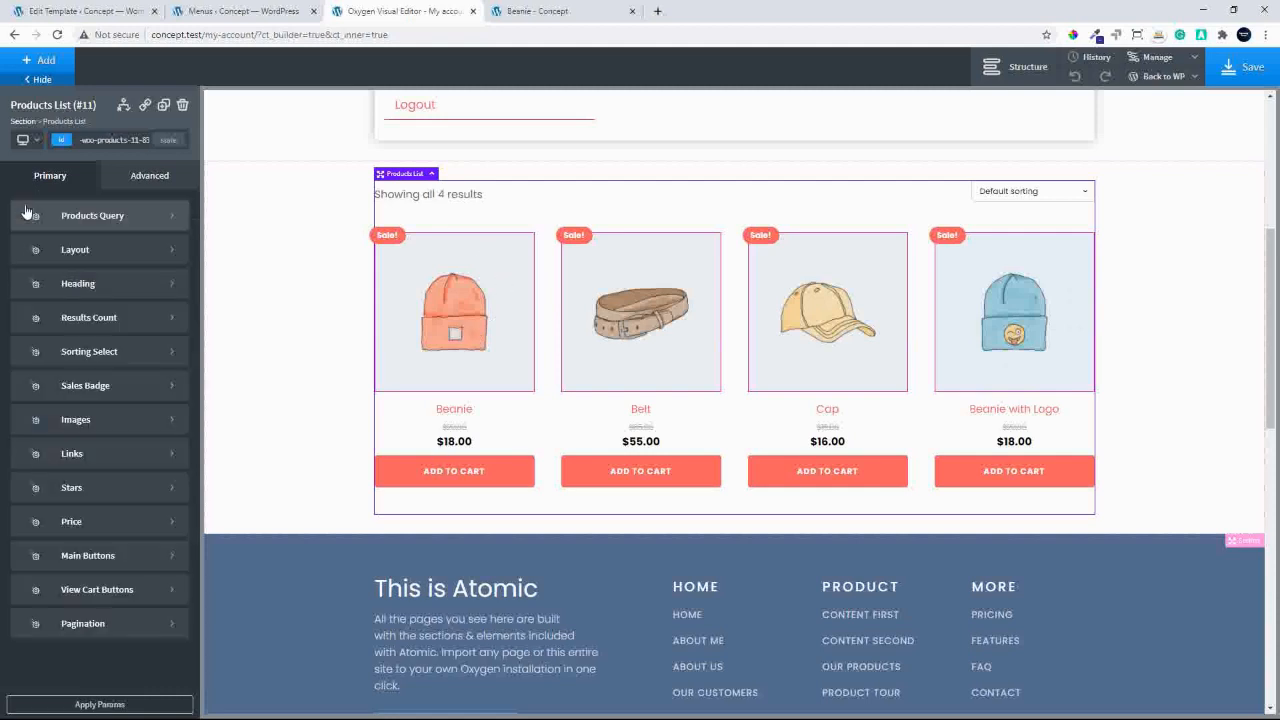
# Set the Products List heading font size to 20 px.
pyautogui.click(109, 285)
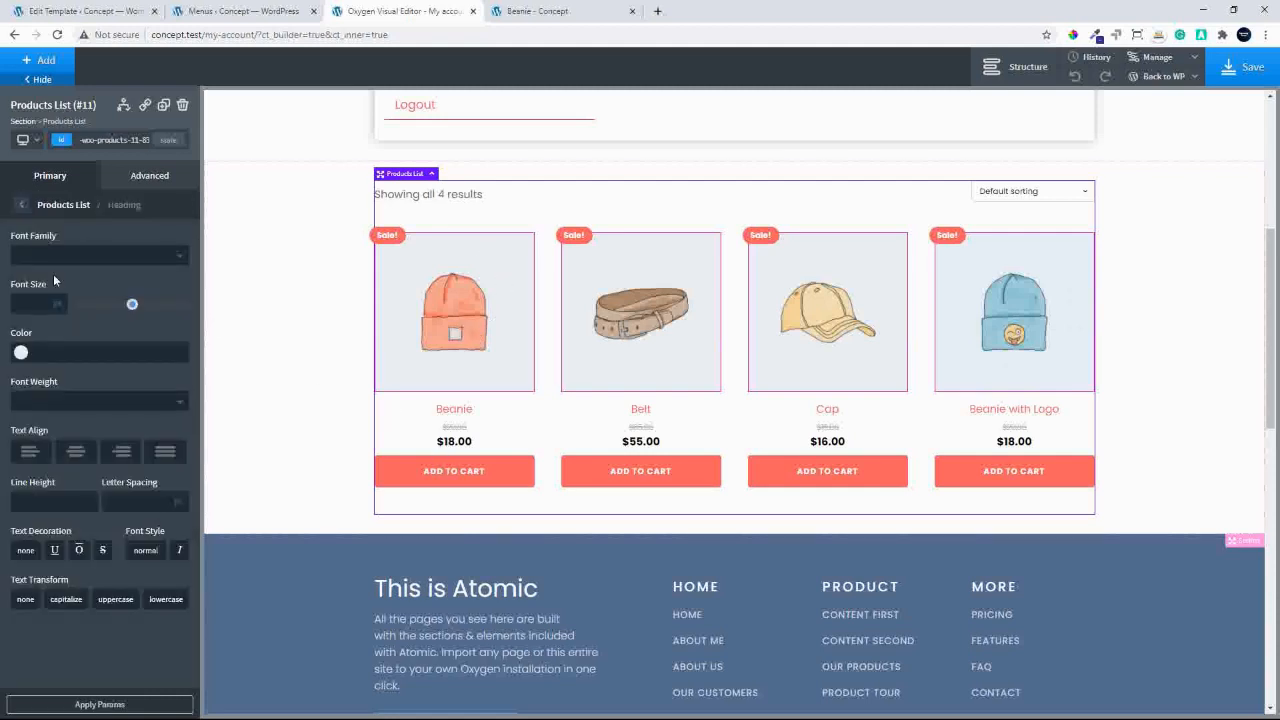
pyautogui.click(28, 305)
pyautogui.write('20')
pyautogui.click(22, 204)
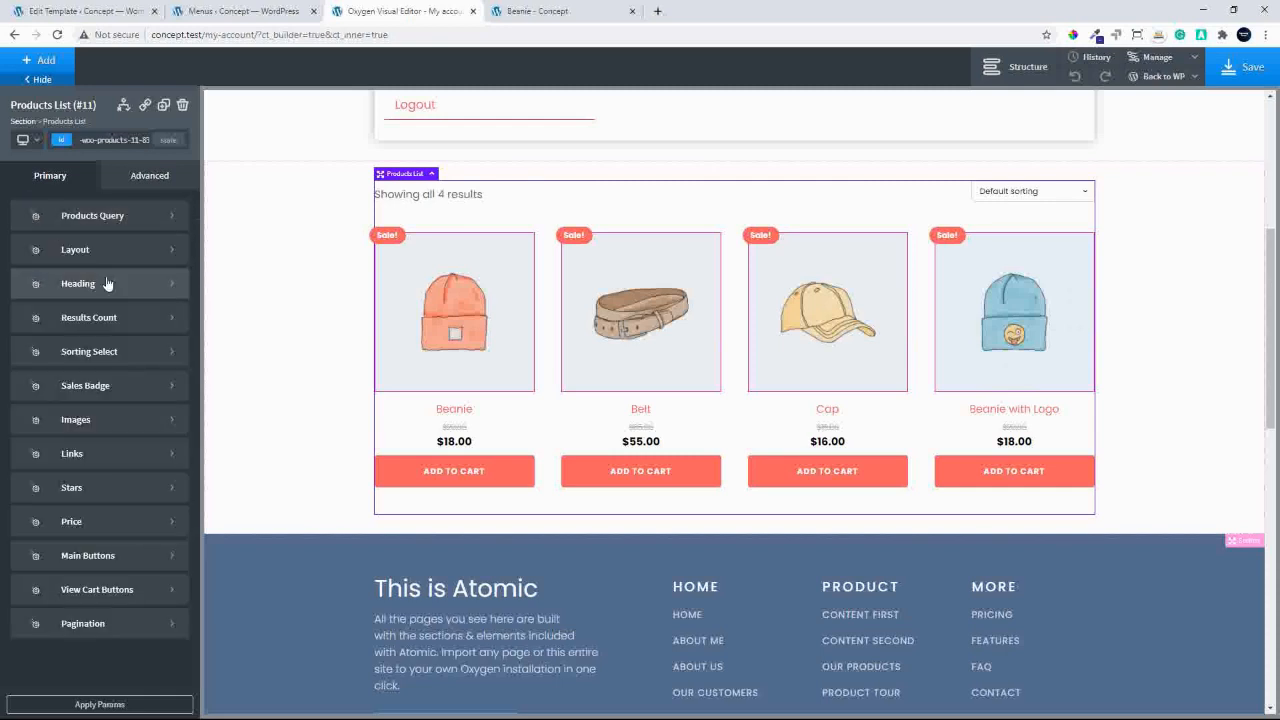
# Set the font size of the Products List links to 20 px to enlarge the product titles.
pyautogui.click(88, 452)
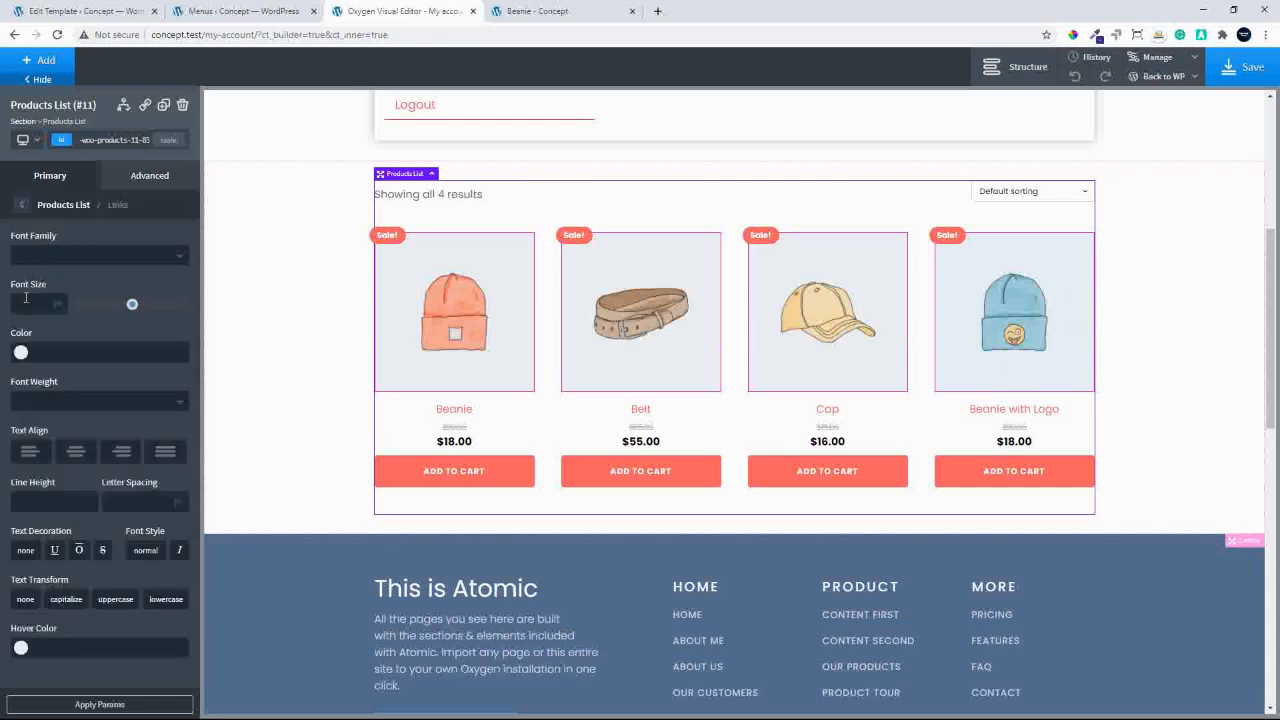
pyautogui.click(25, 298)
pyautogui.write('20')
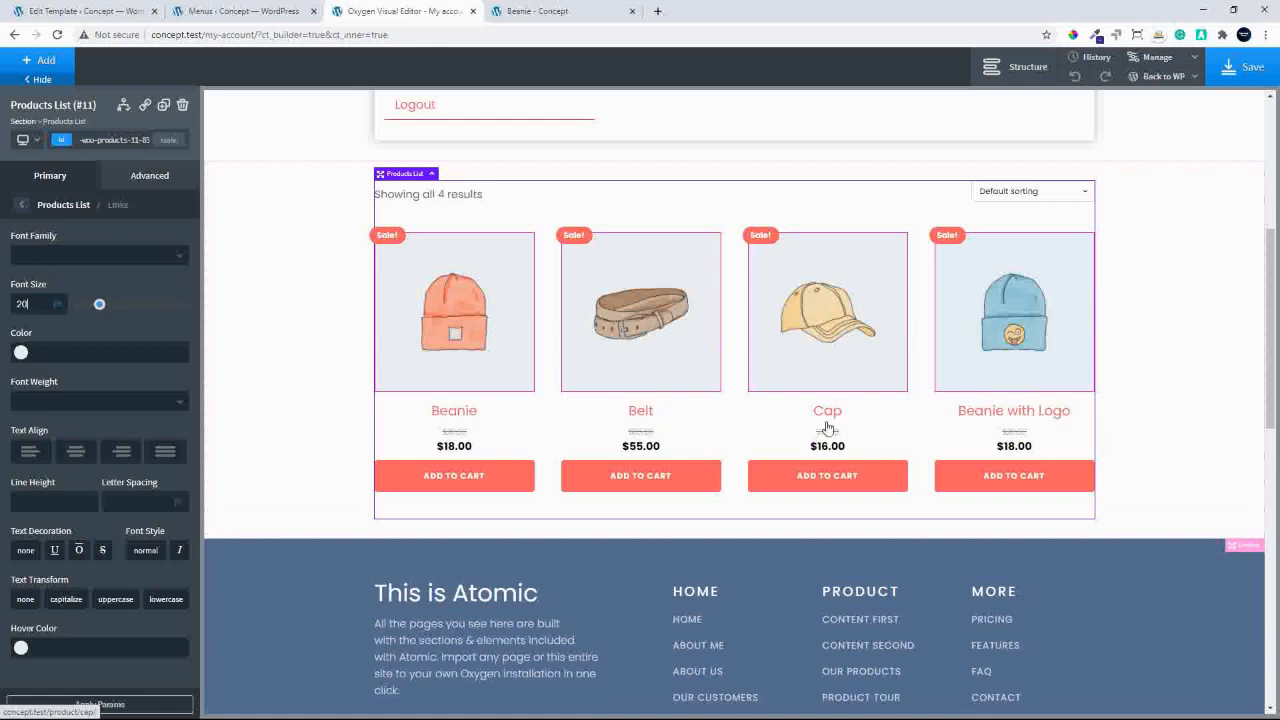
pyautogui.click(23, 206)
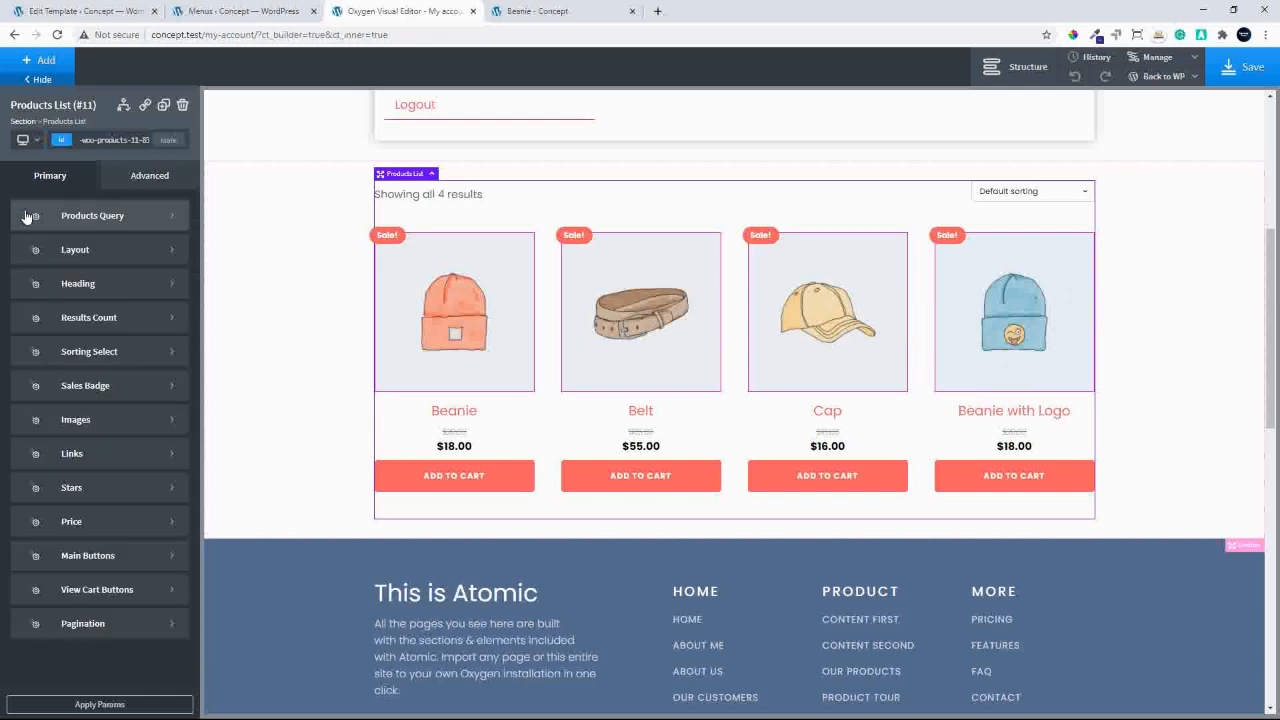
# Style the Products List's current price with color freelance - Color A, font size 20 px and font weight 500.
pyautogui.click(101, 519)
pyautogui.click(122, 240)
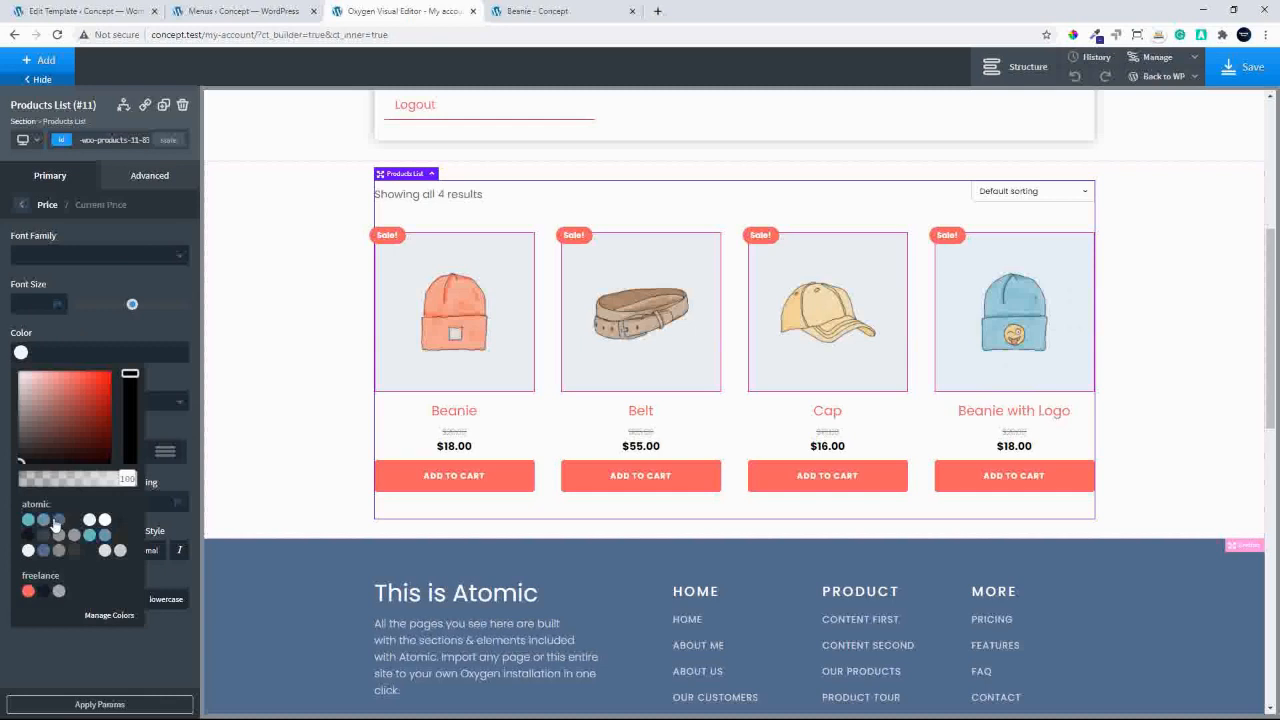
pyautogui.click(28, 591)
pyautogui.click(71, 320)
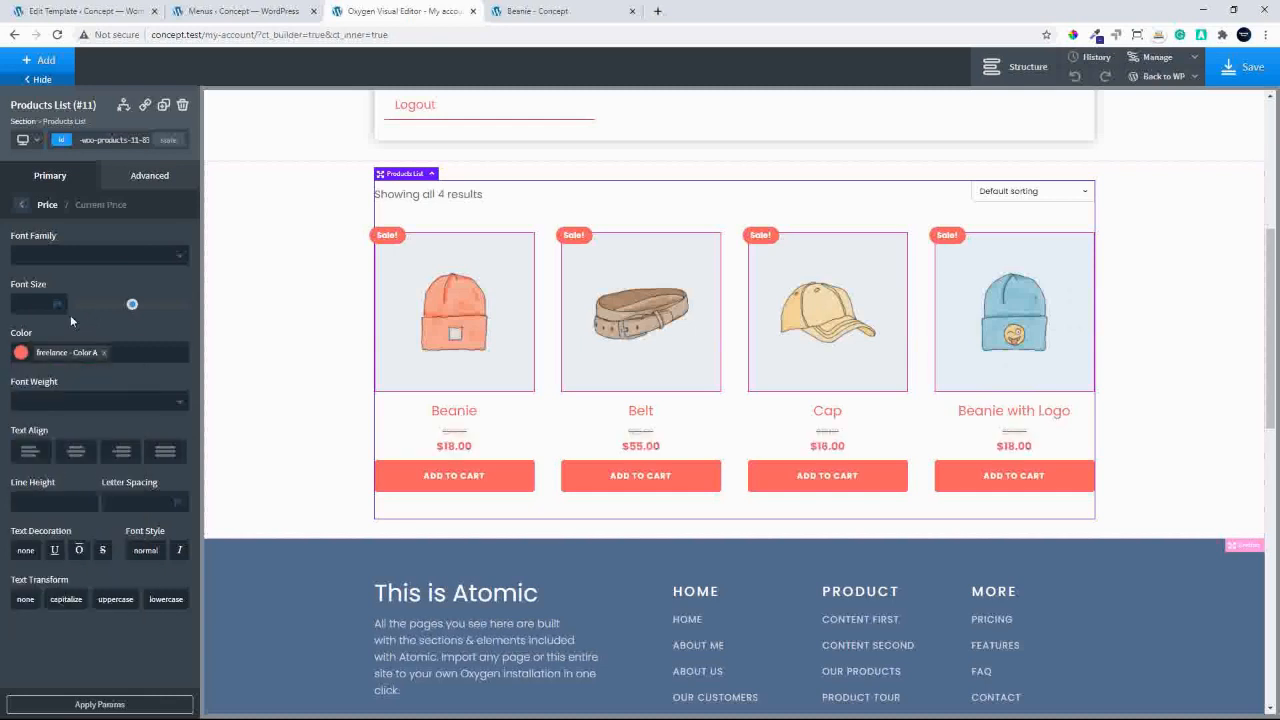
pyautogui.click(28, 303)
pyautogui.write('20')
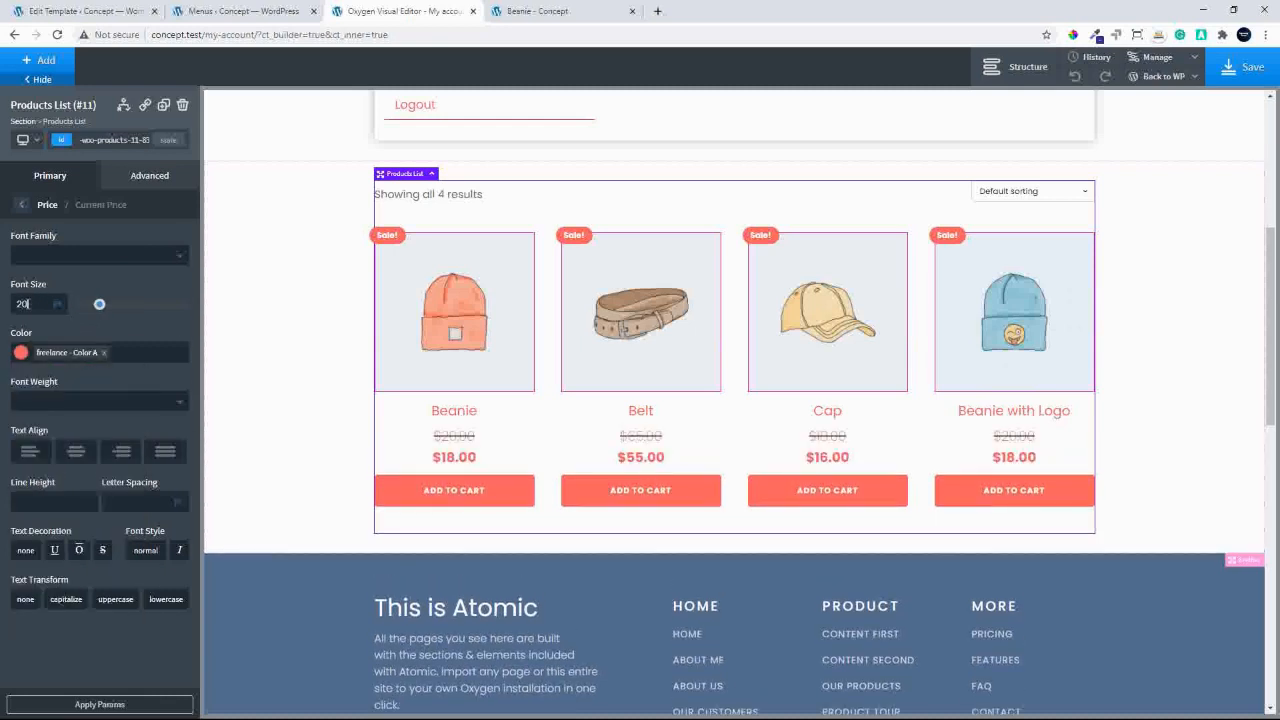
pyautogui.click(104, 403)
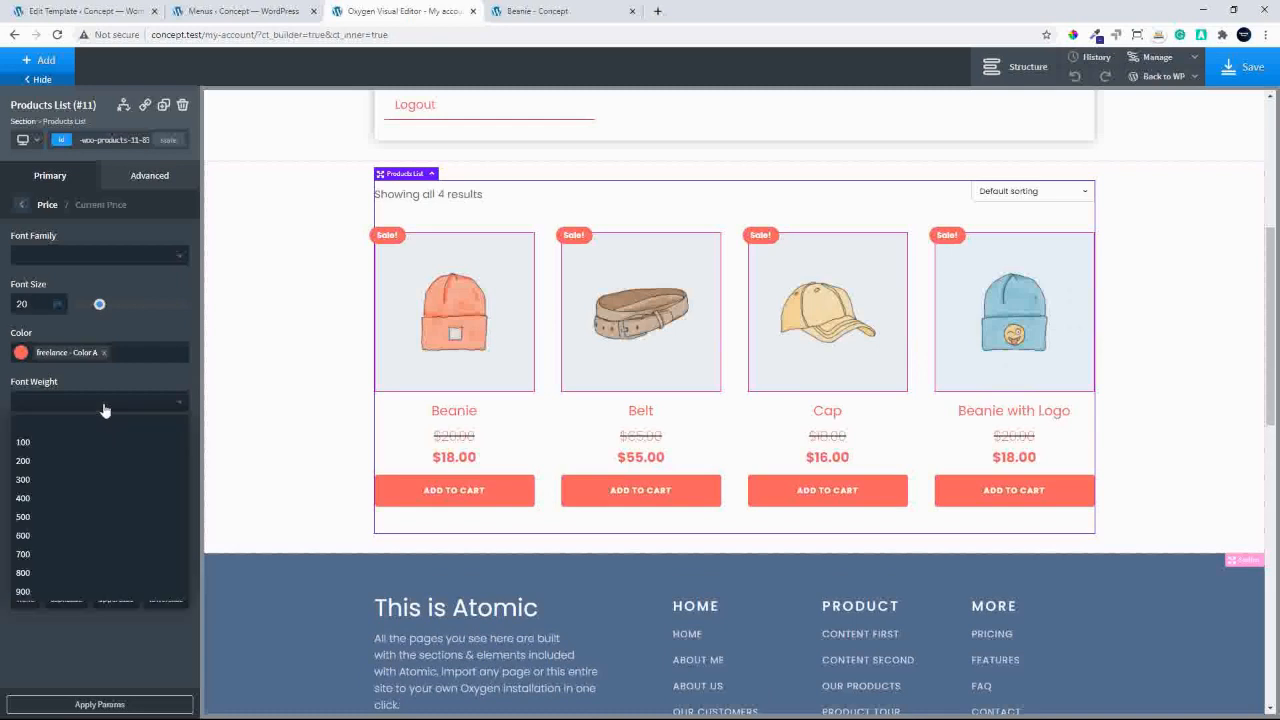
pyautogui.click(35, 517)
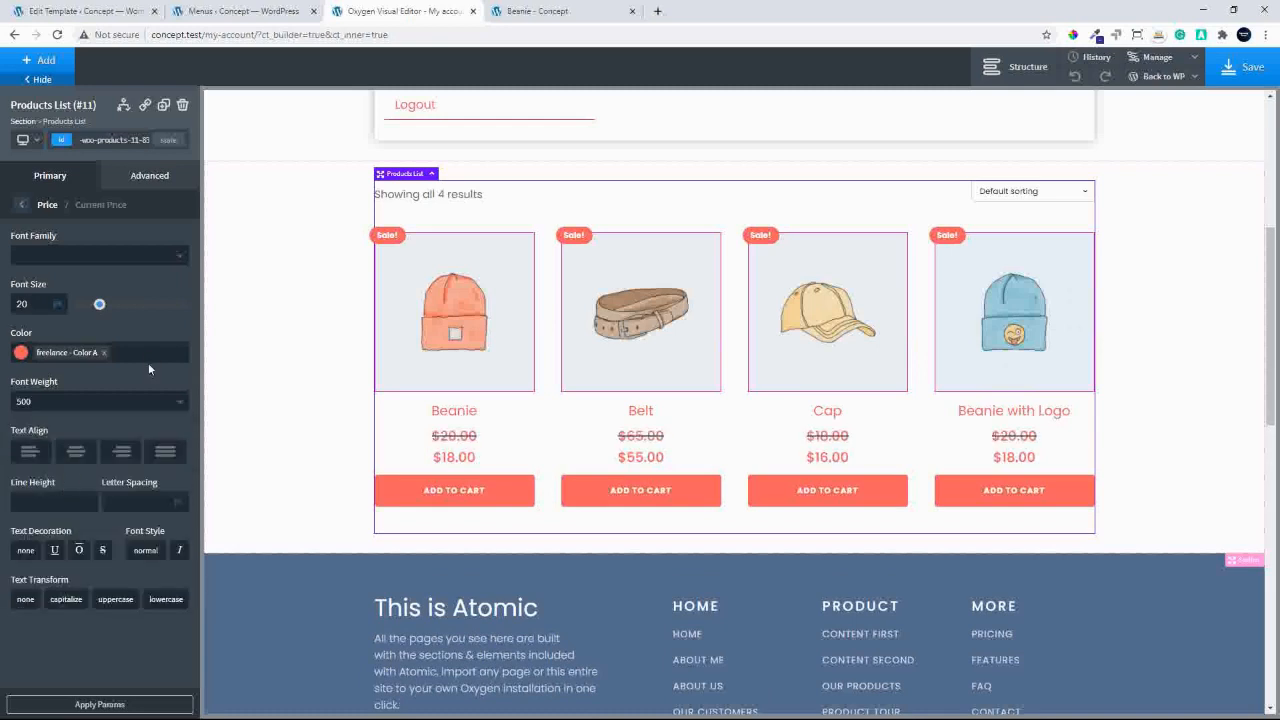
pyautogui.click(21, 204)
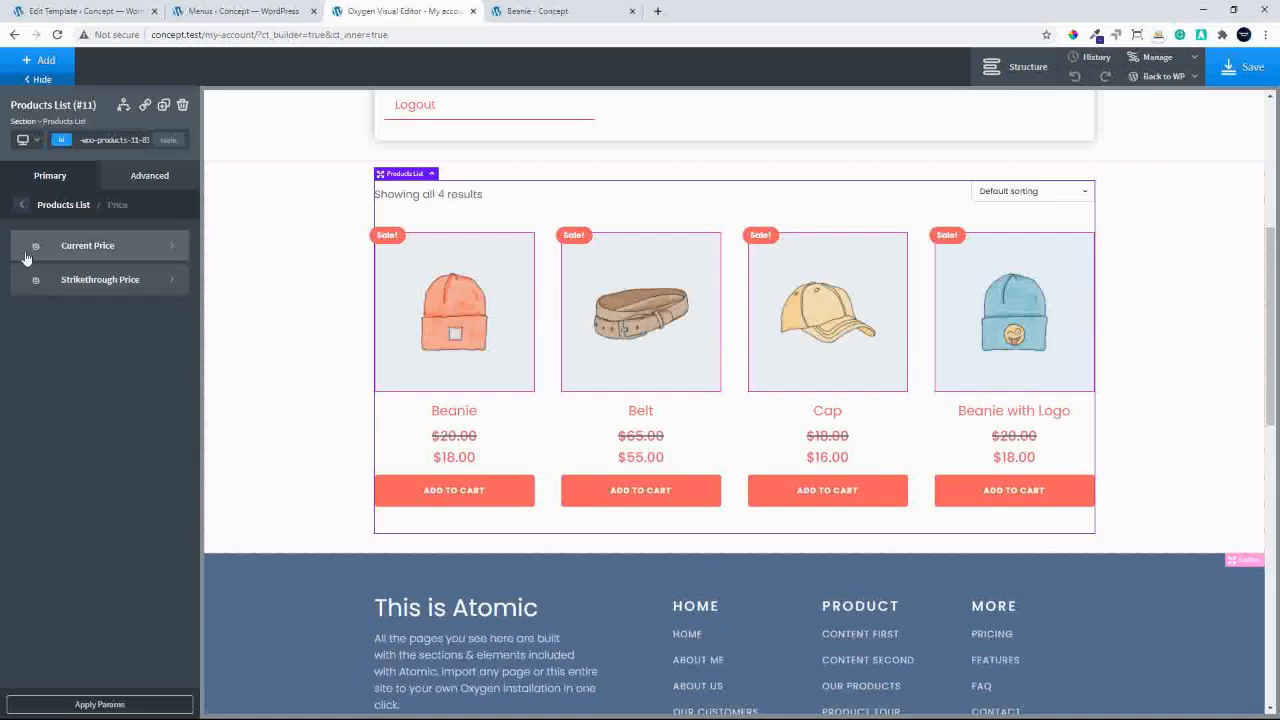
# Set the Products List's strikethrough price color to #000000 and save the template.
pyautogui.click(38, 284)
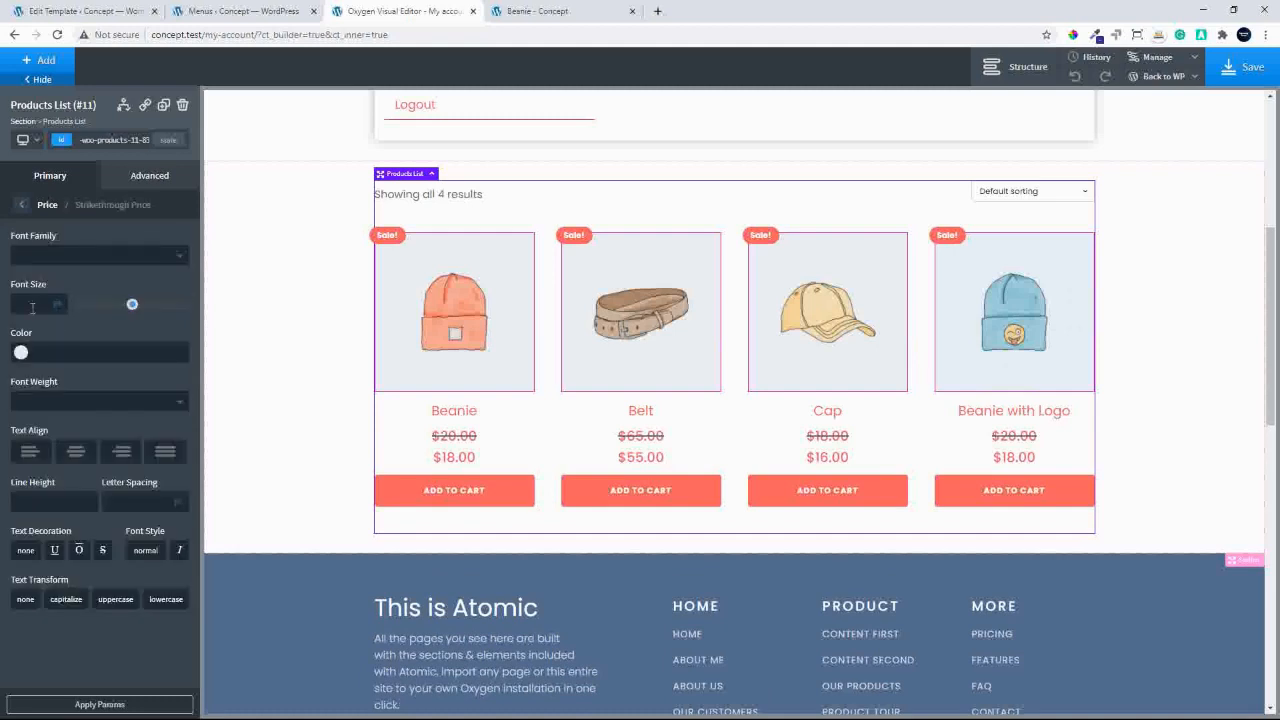
pyautogui.click(22, 357)
pyautogui.click(21, 460)
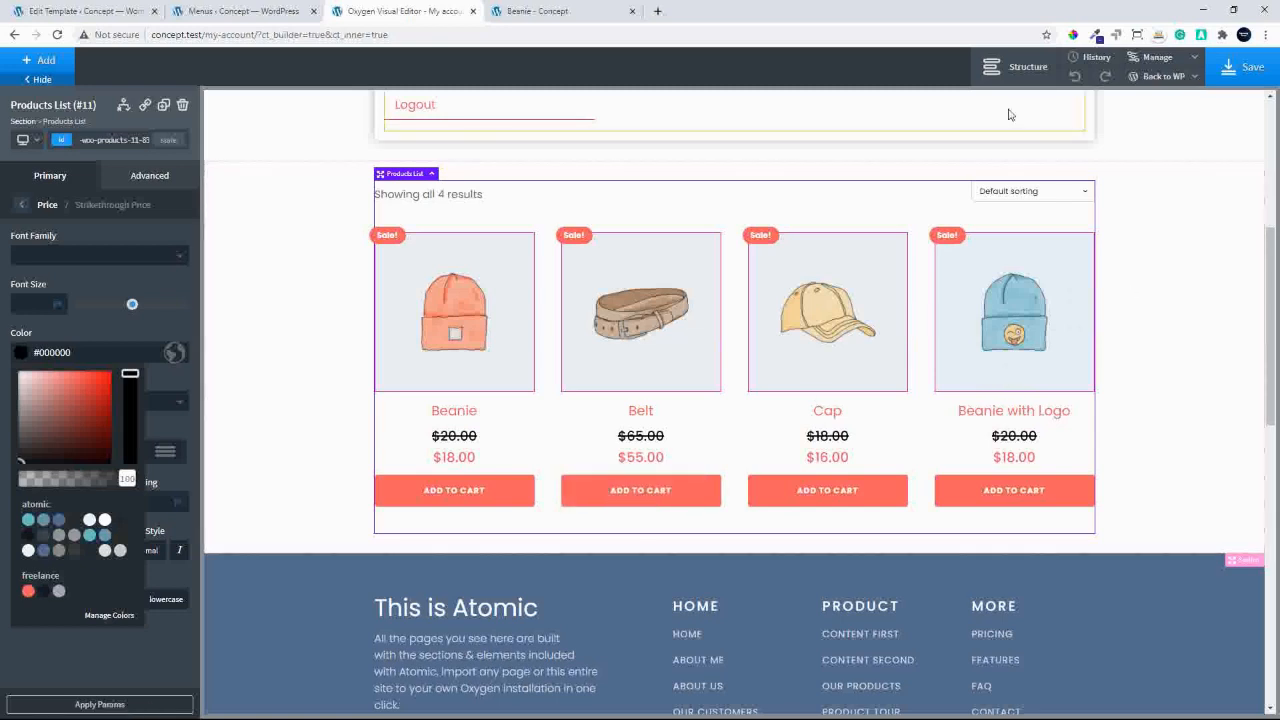
pyautogui.click(1230, 72)
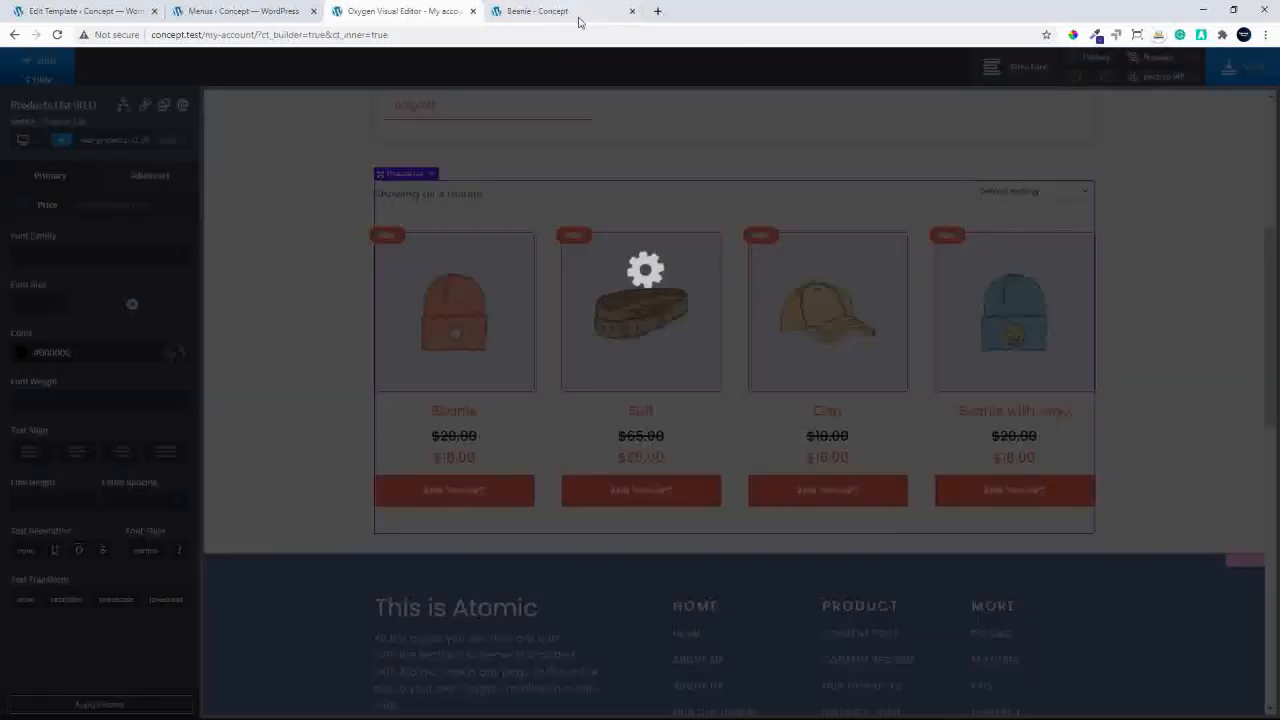
# Open the My account page on the live site and review the account box and the sale products list.
pyautogui.click(578, 20)
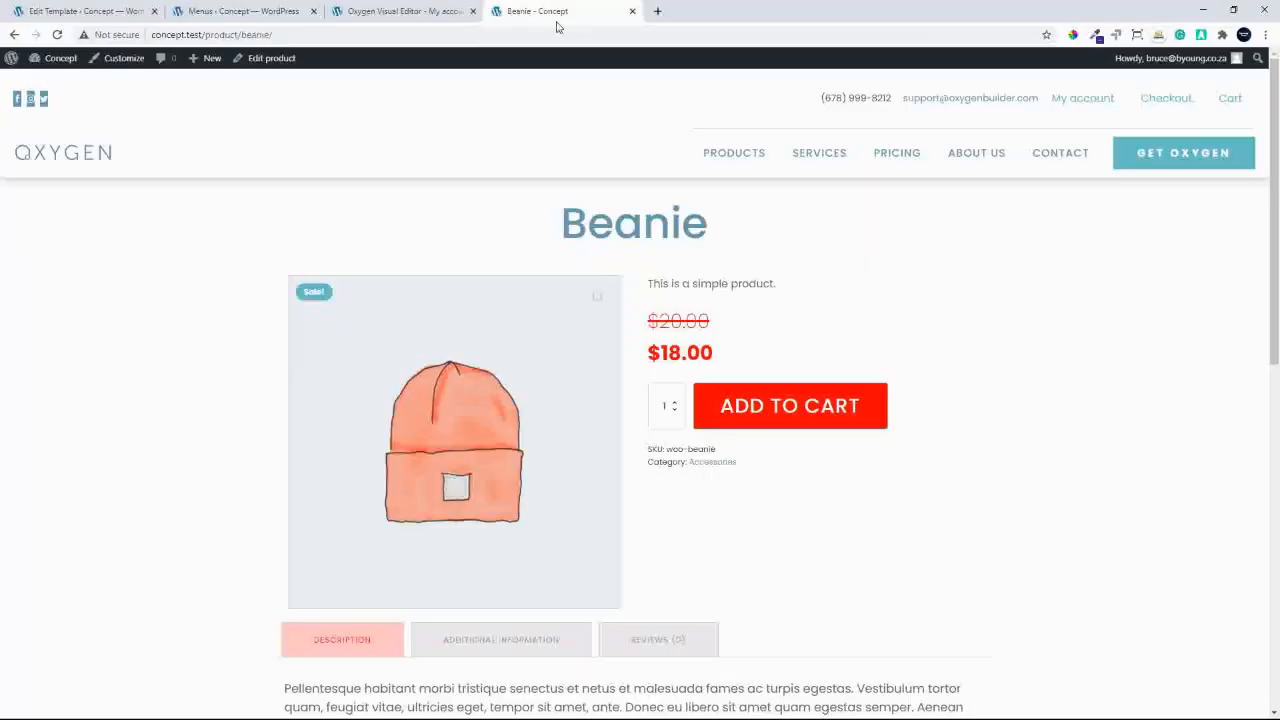
pyautogui.click(1074, 100)
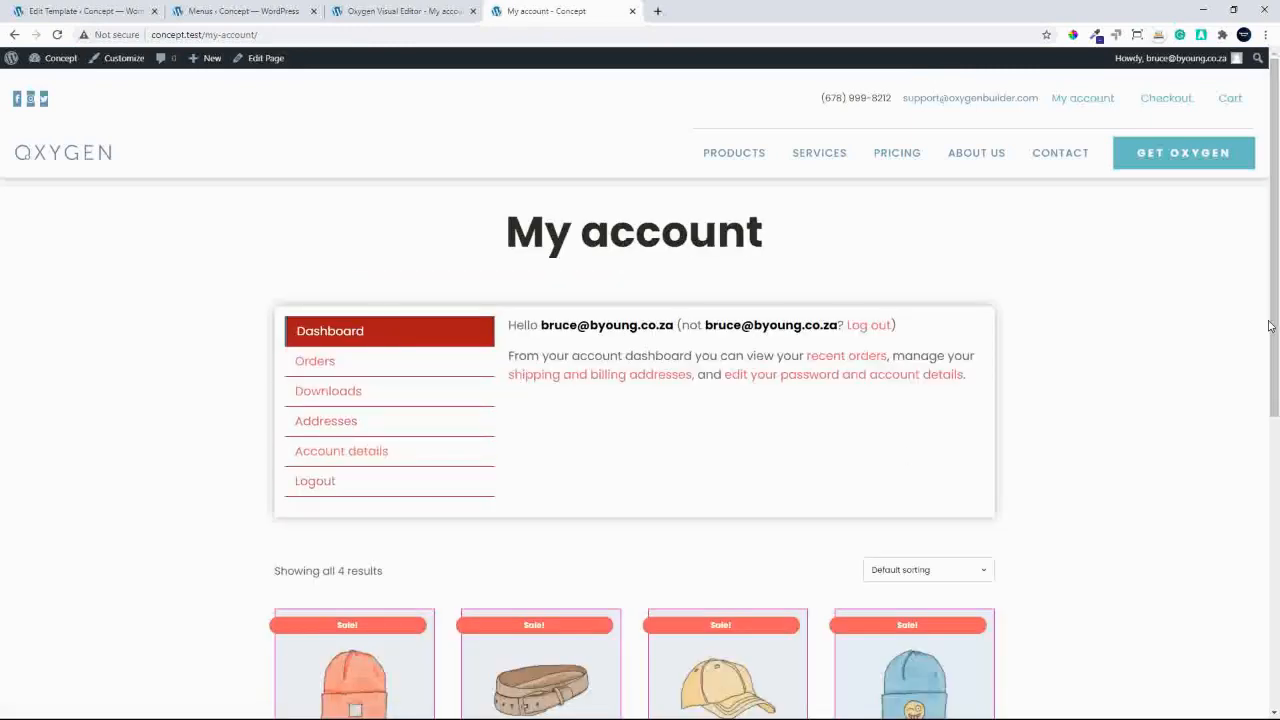
pyautogui.moveTo(1268, 325); pyautogui.dragTo(1246, 566)
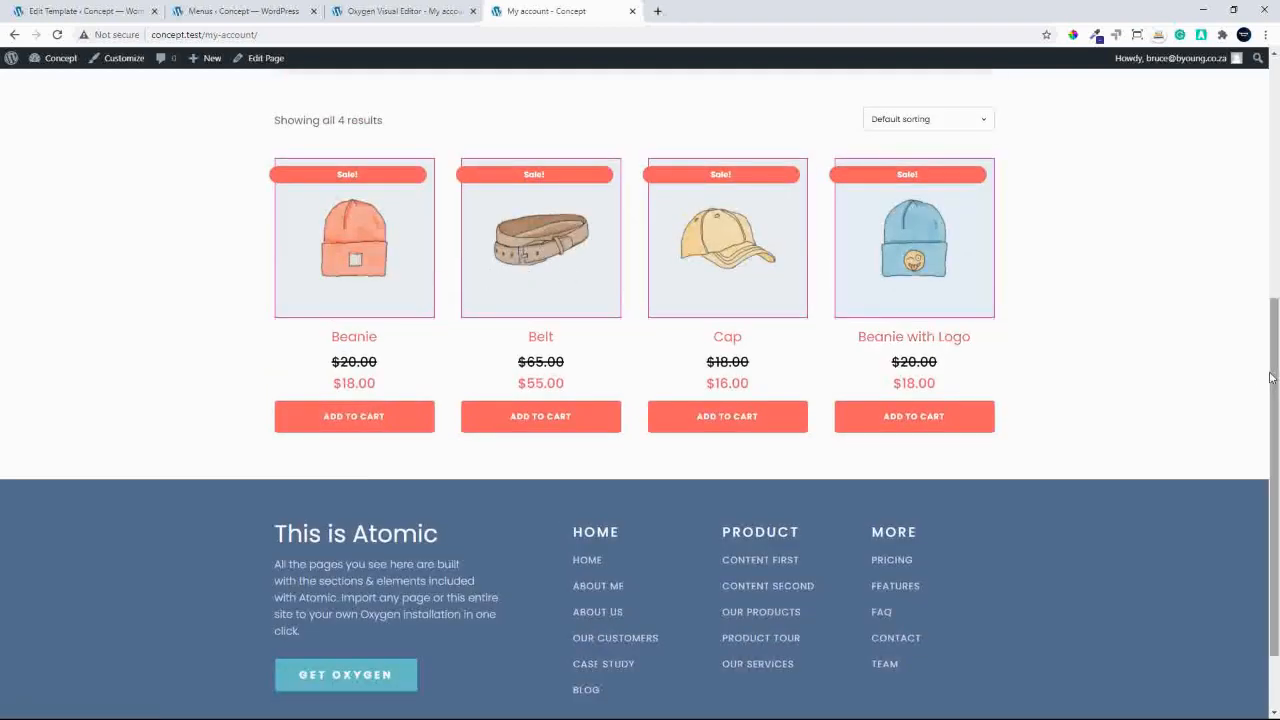
pyautogui.moveTo(1273, 377); pyautogui.dragTo(1277, 166)
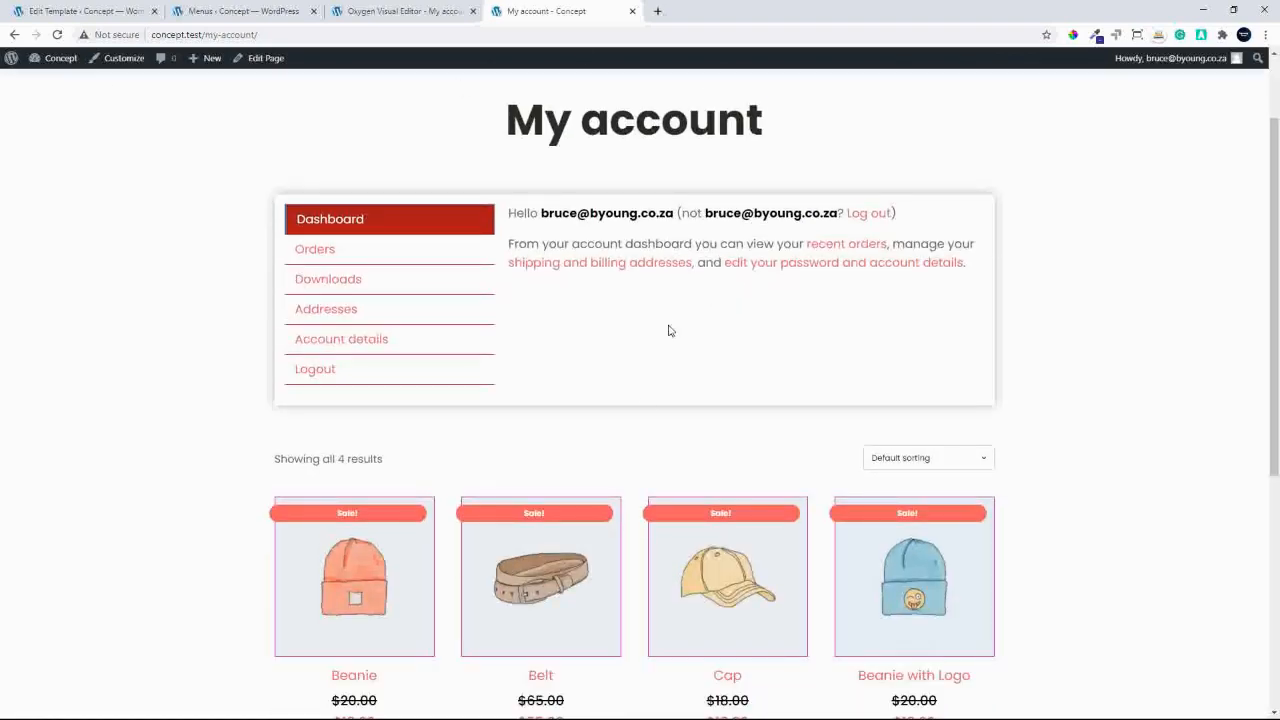
pyautogui.moveTo(1274, 405); pyautogui.dragTo(1274, 340)
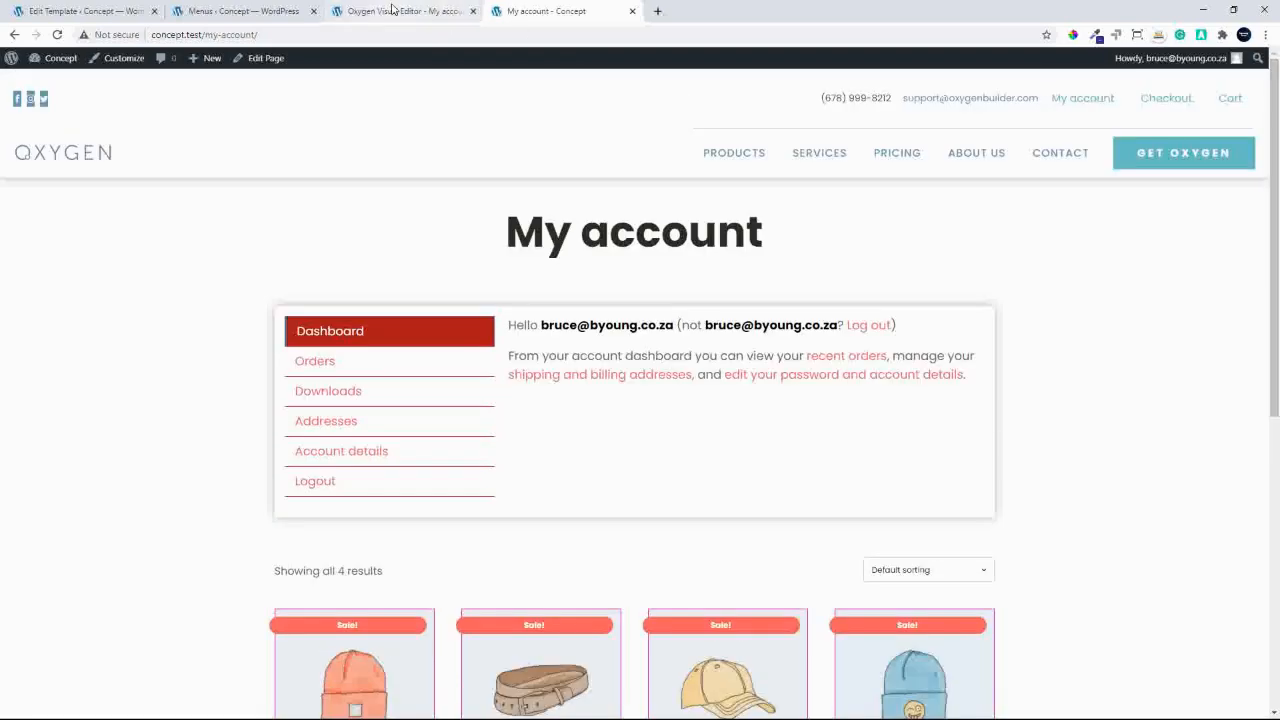
# Return to the Oxygen editor and add a new section between the My account heading section and the account box section.
pyautogui.click(444, 14)
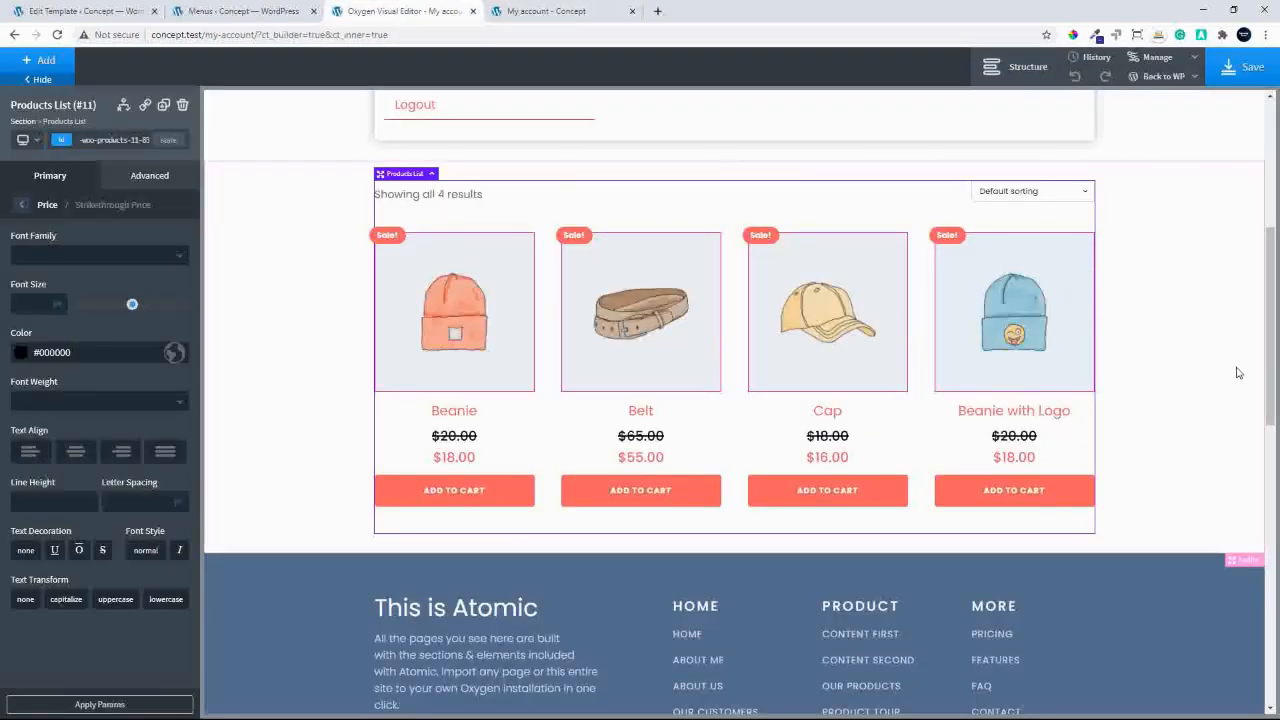
pyautogui.moveTo(1270, 340); pyautogui.dragTo(1268, 182)
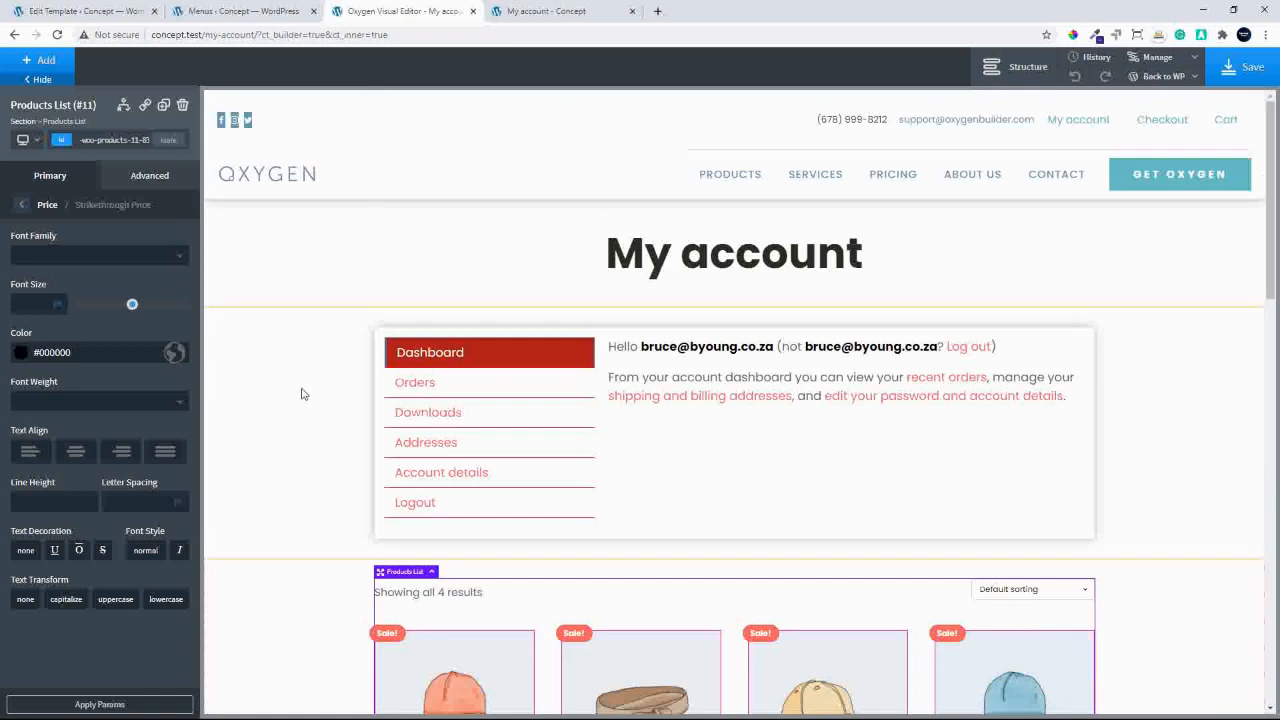
pyautogui.click(254, 283)
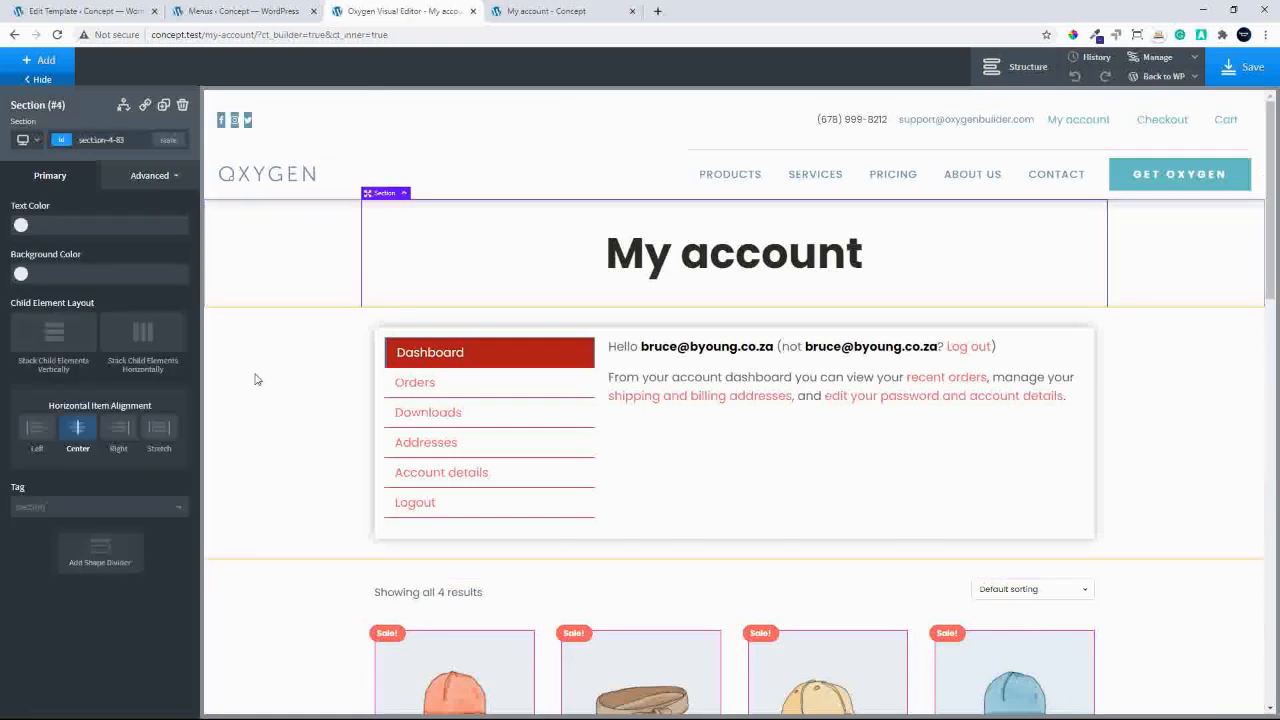
pyautogui.click(258, 385)
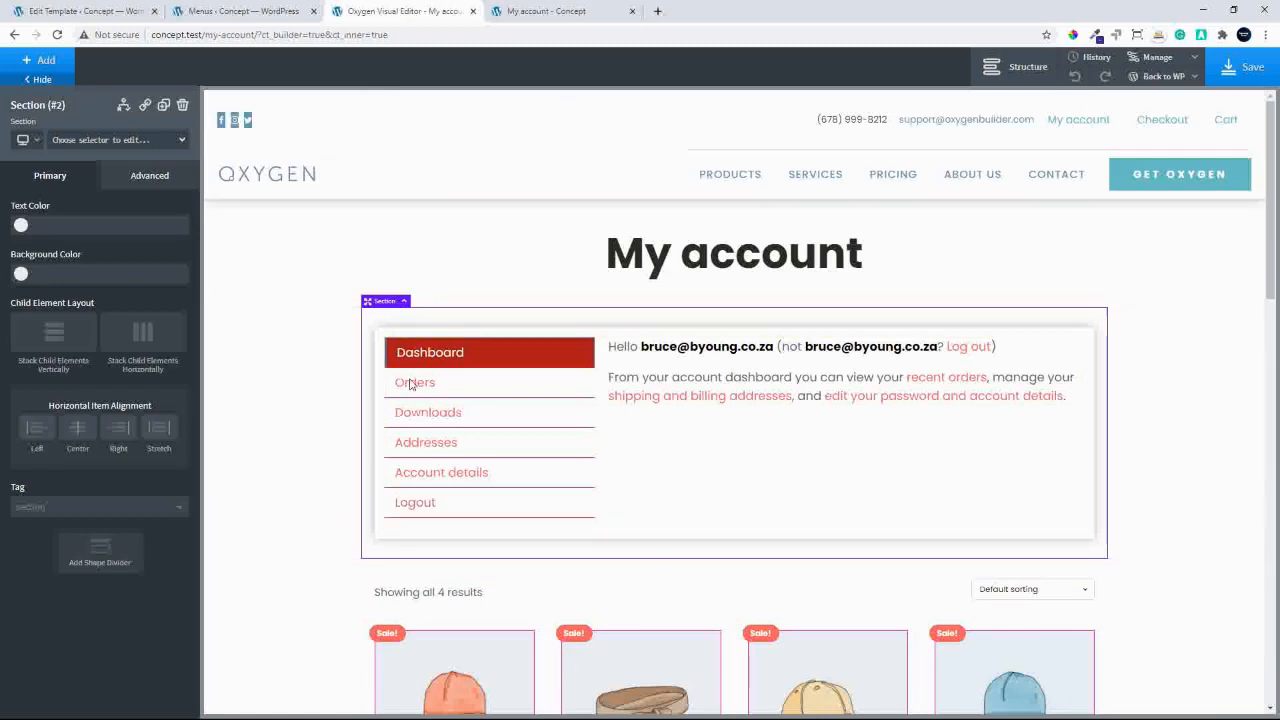
pyautogui.click(292, 248)
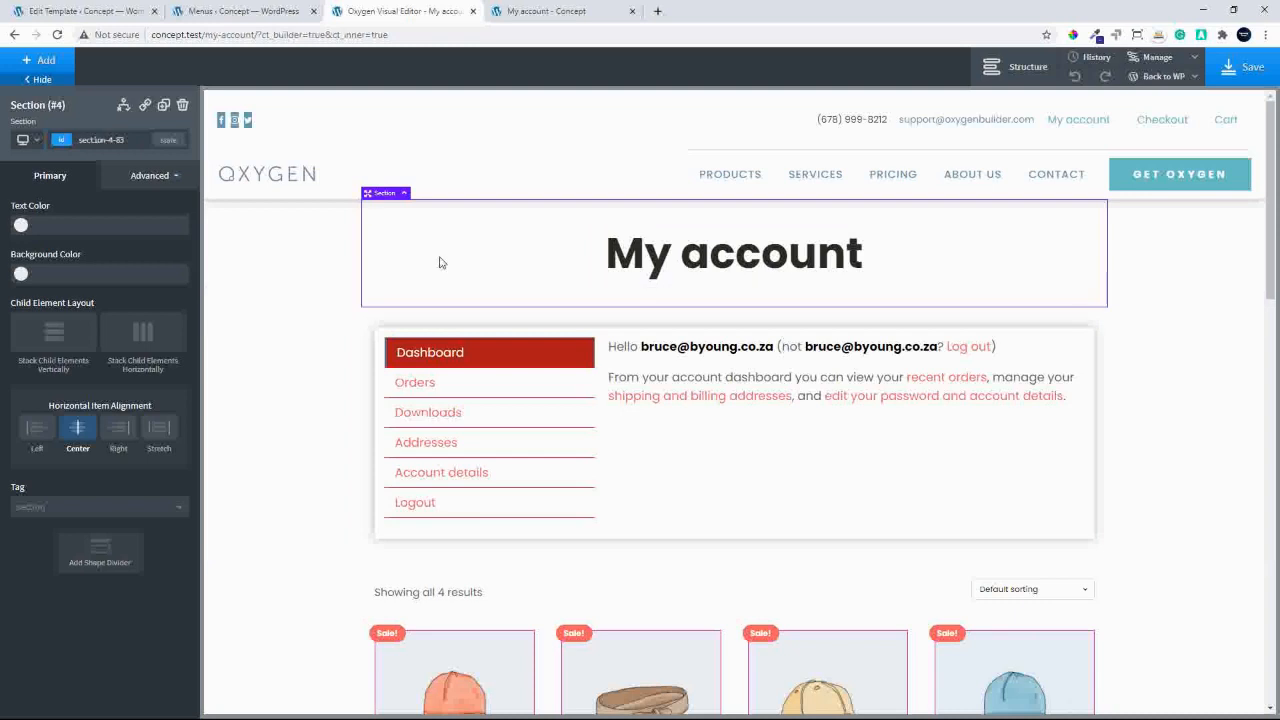
pyautogui.click(30, 62)
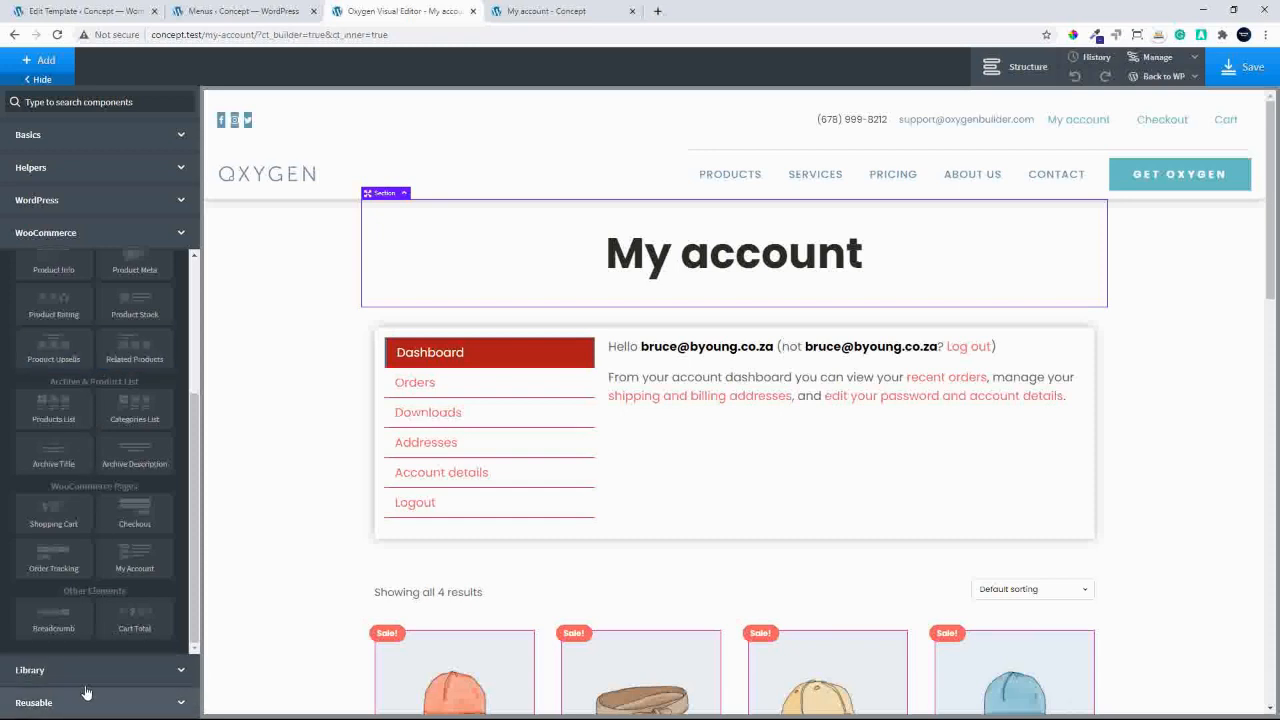
pyautogui.click(40, 62)
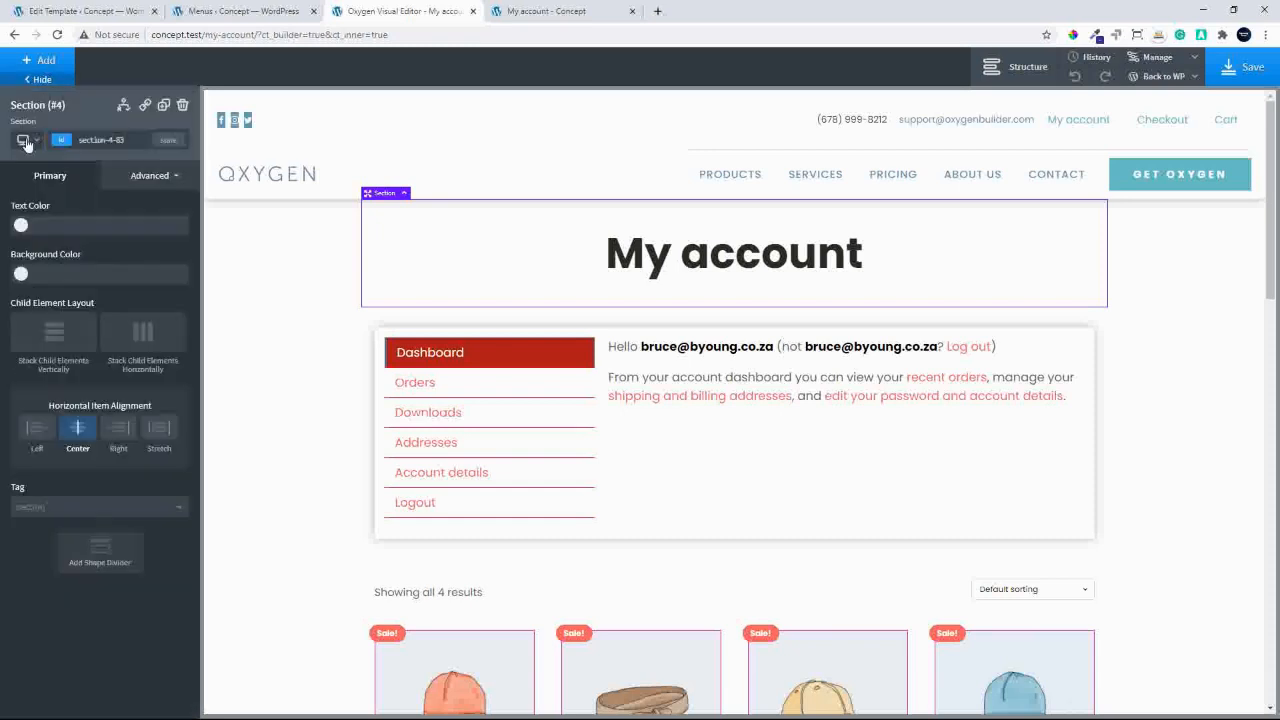
pyautogui.click(25, 67)
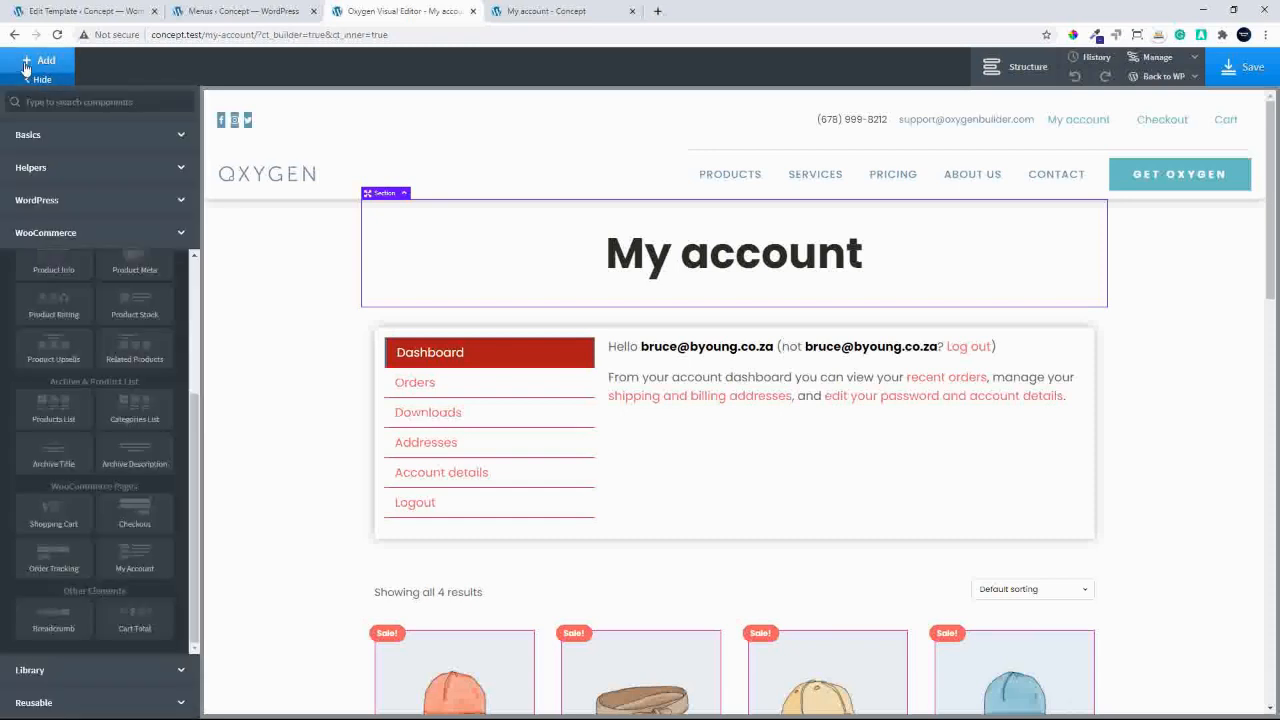
pyautogui.click(30, 134)
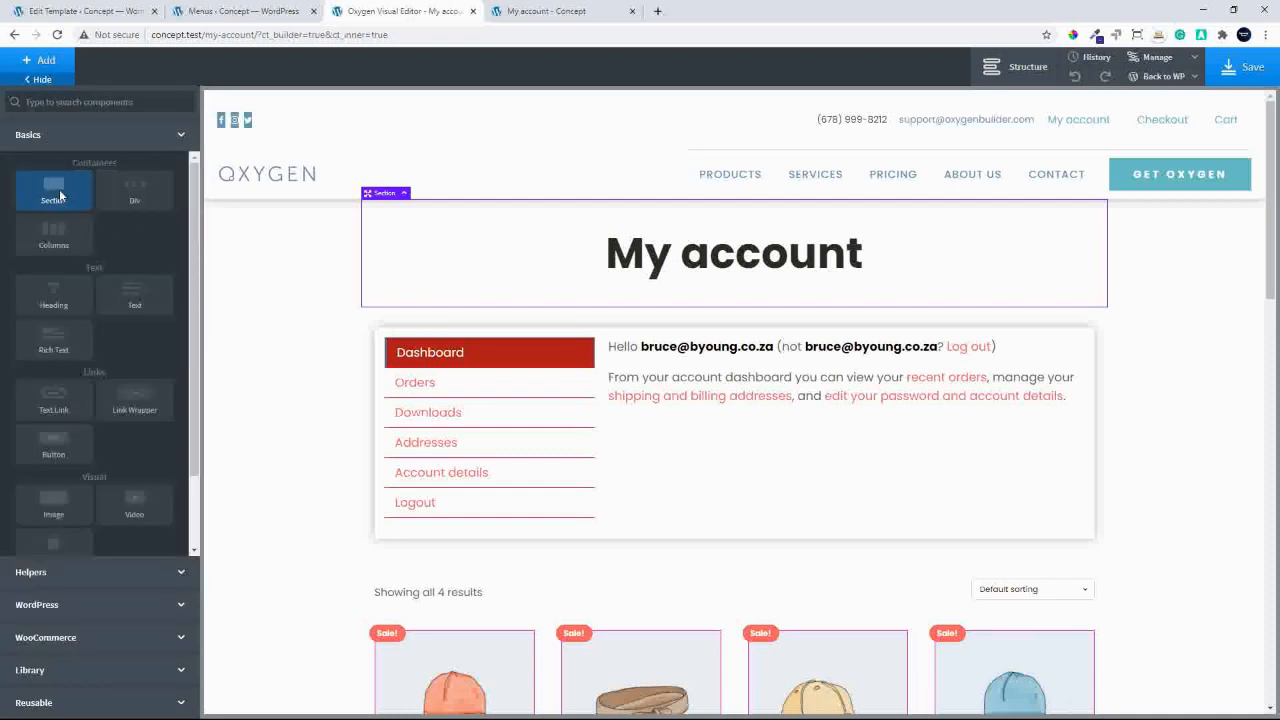
pyautogui.click(59, 189)
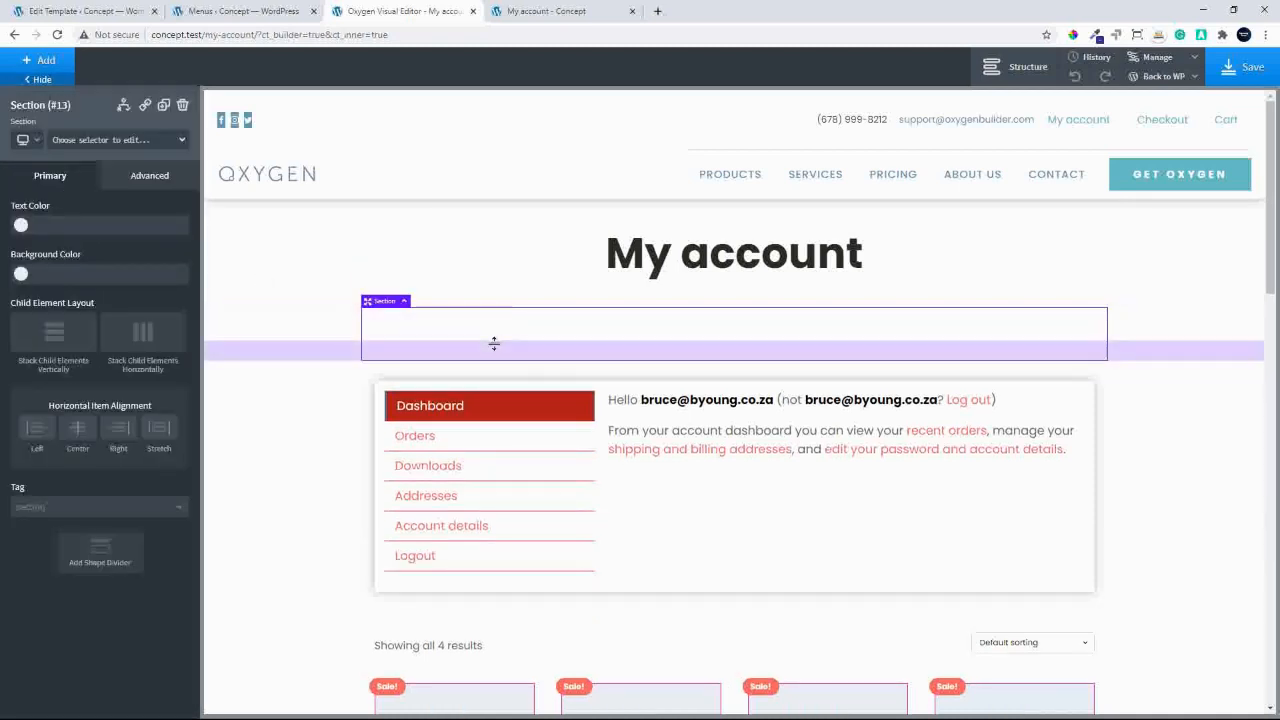
# Add a display condition to the new section so that Date is after 01/06/2020.
pyautogui.click(123, 107)
pyautogui.click(160, 151)
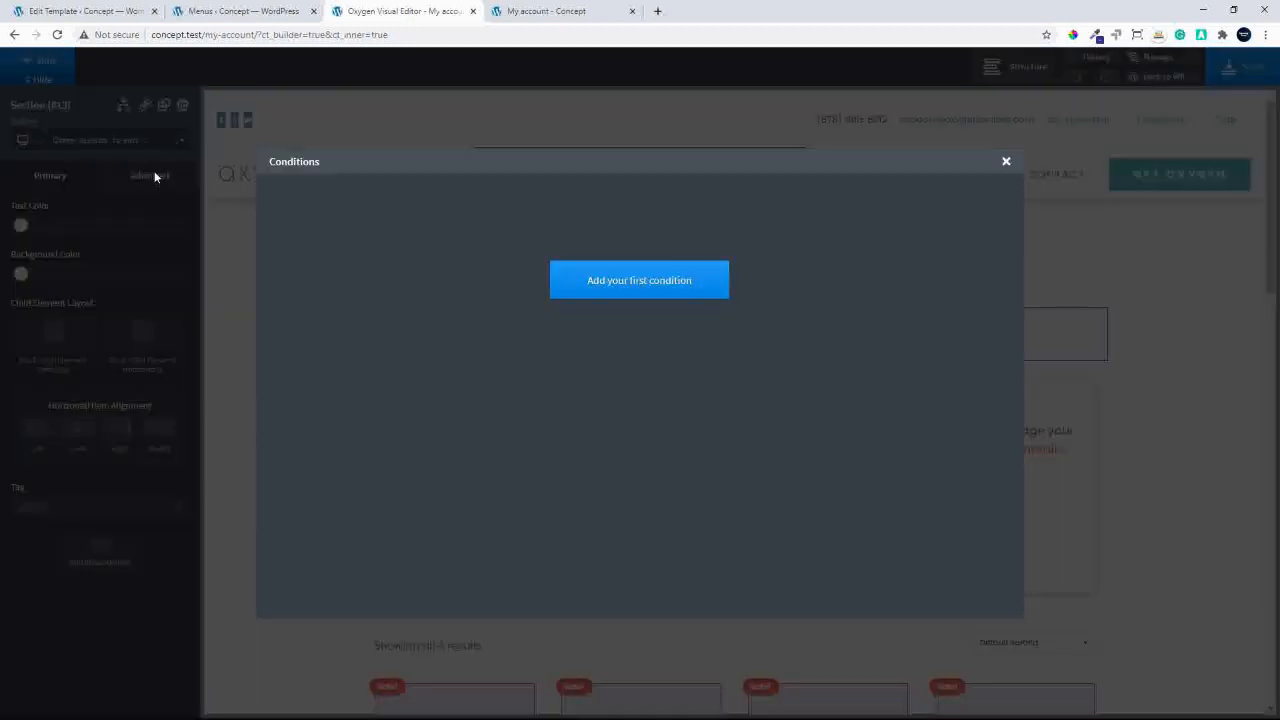
pyautogui.click(650, 289)
pyautogui.click(397, 207)
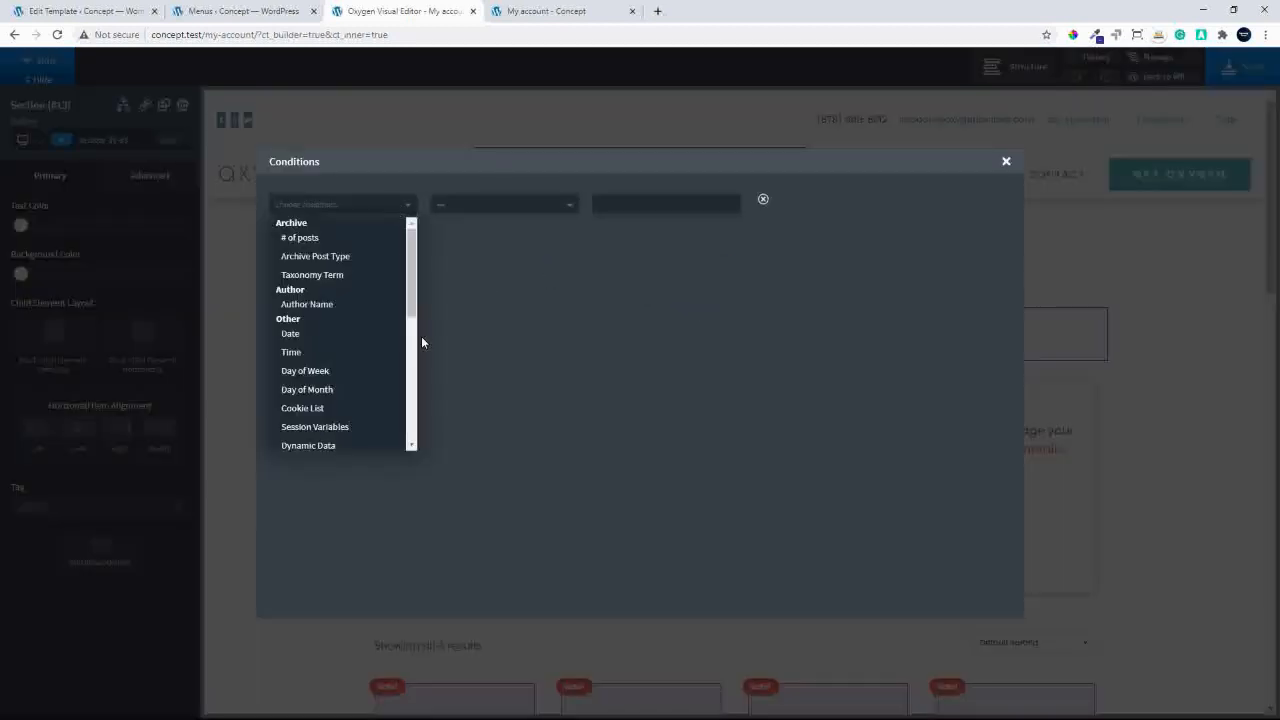
pyautogui.click(346, 339)
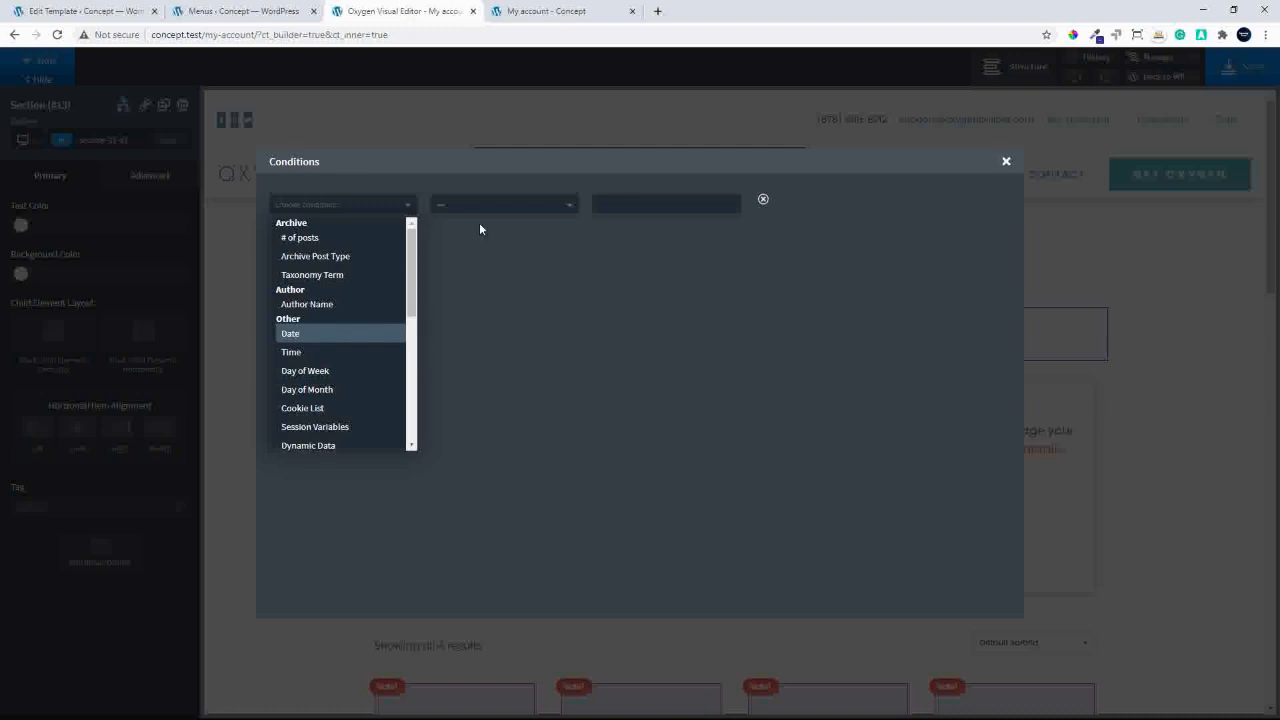
pyautogui.click(538, 211)
pyautogui.click(563, 248)
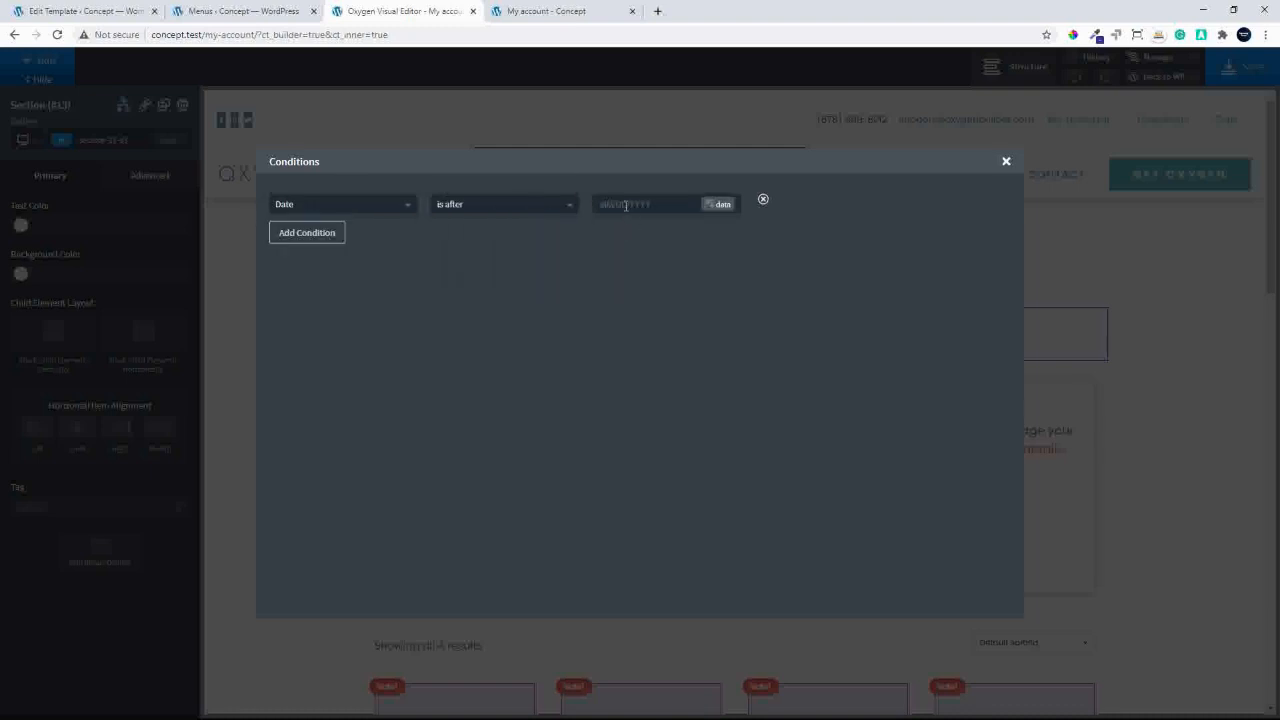
pyautogui.click(625, 205)
# Add a second condition to the section, Date is before 12/31/2020, and close the conditions dialog.
pyautogui.click(301, 242)
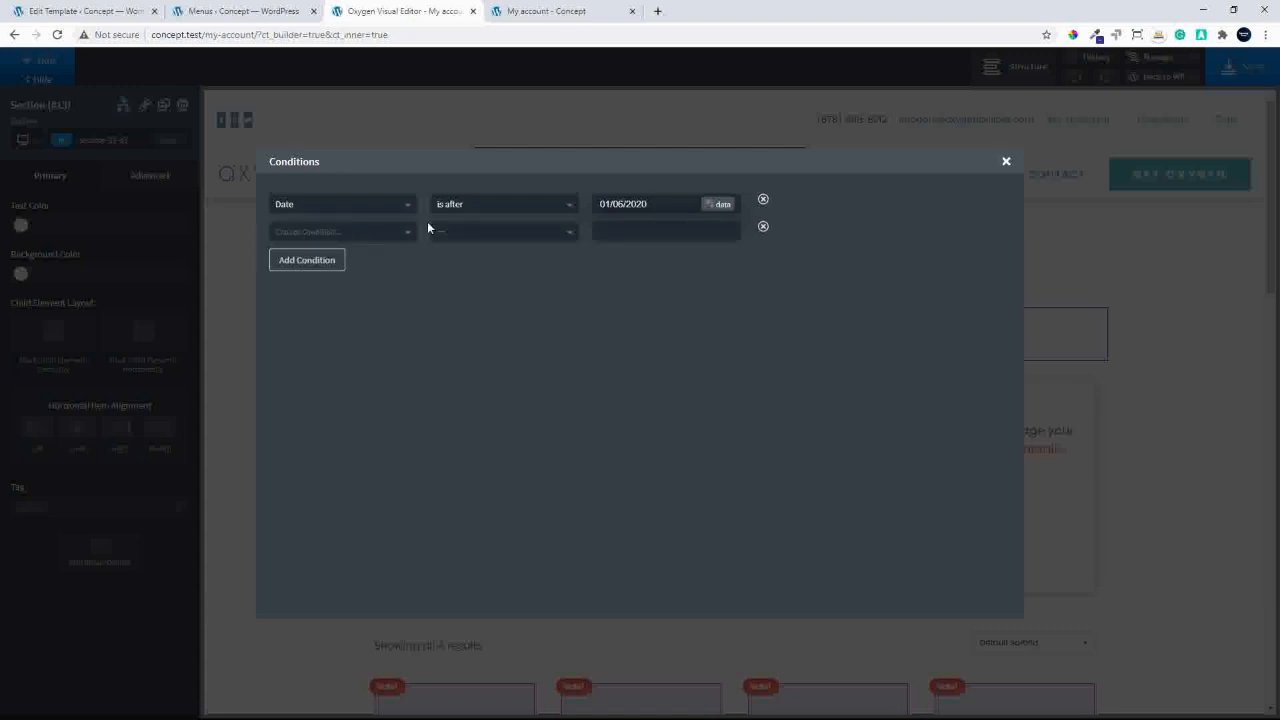
pyautogui.click(486, 209)
pyautogui.click(486, 209)
pyautogui.click(379, 234)
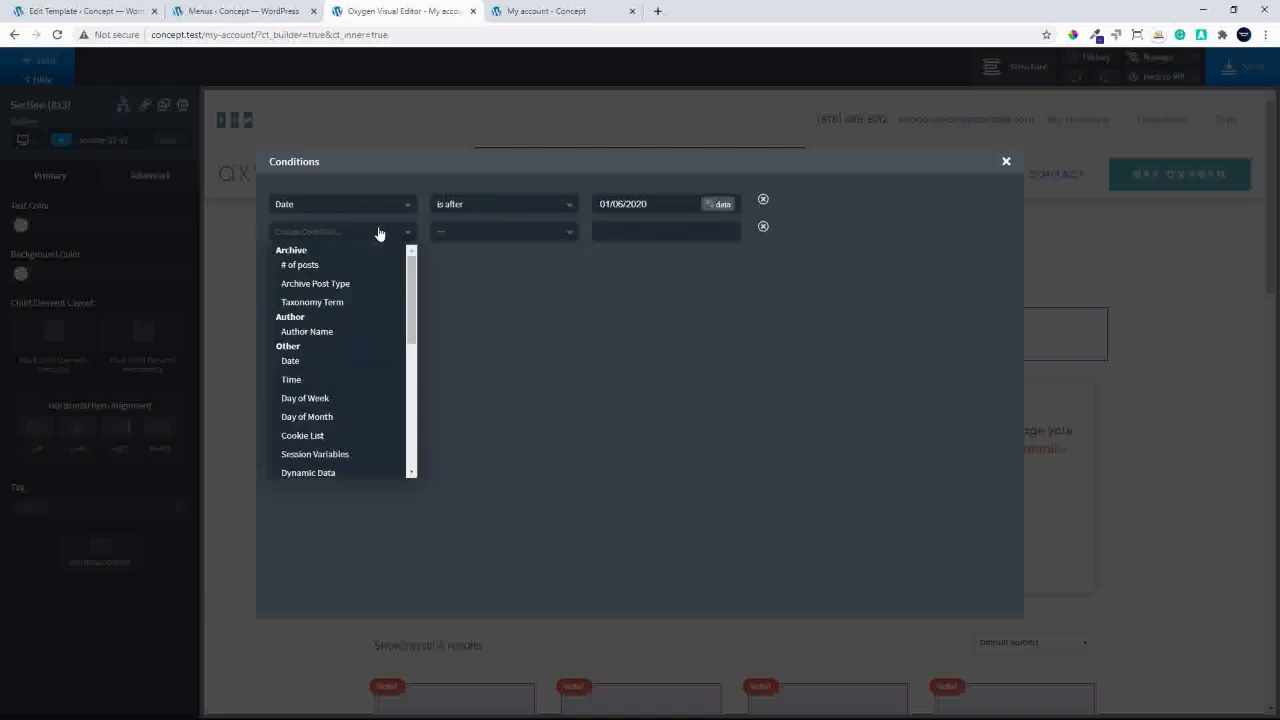
pyautogui.click(334, 363)
pyautogui.click(503, 229)
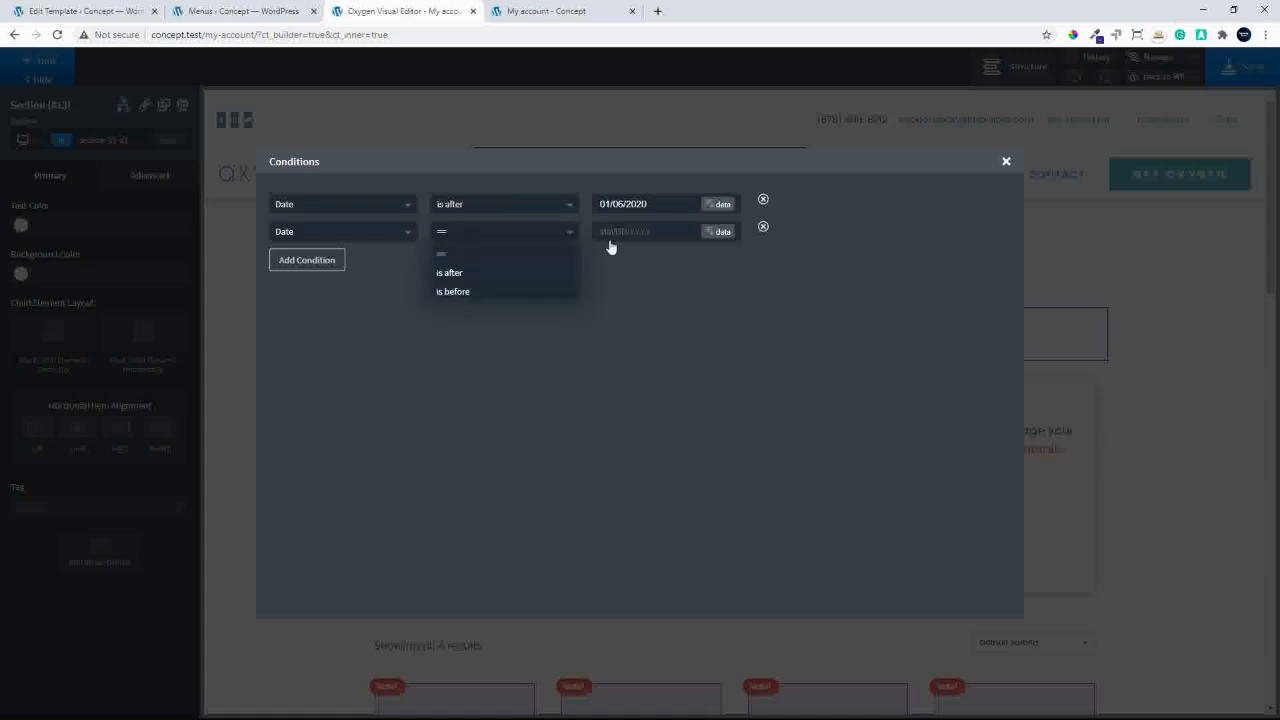
pyautogui.click(497, 292)
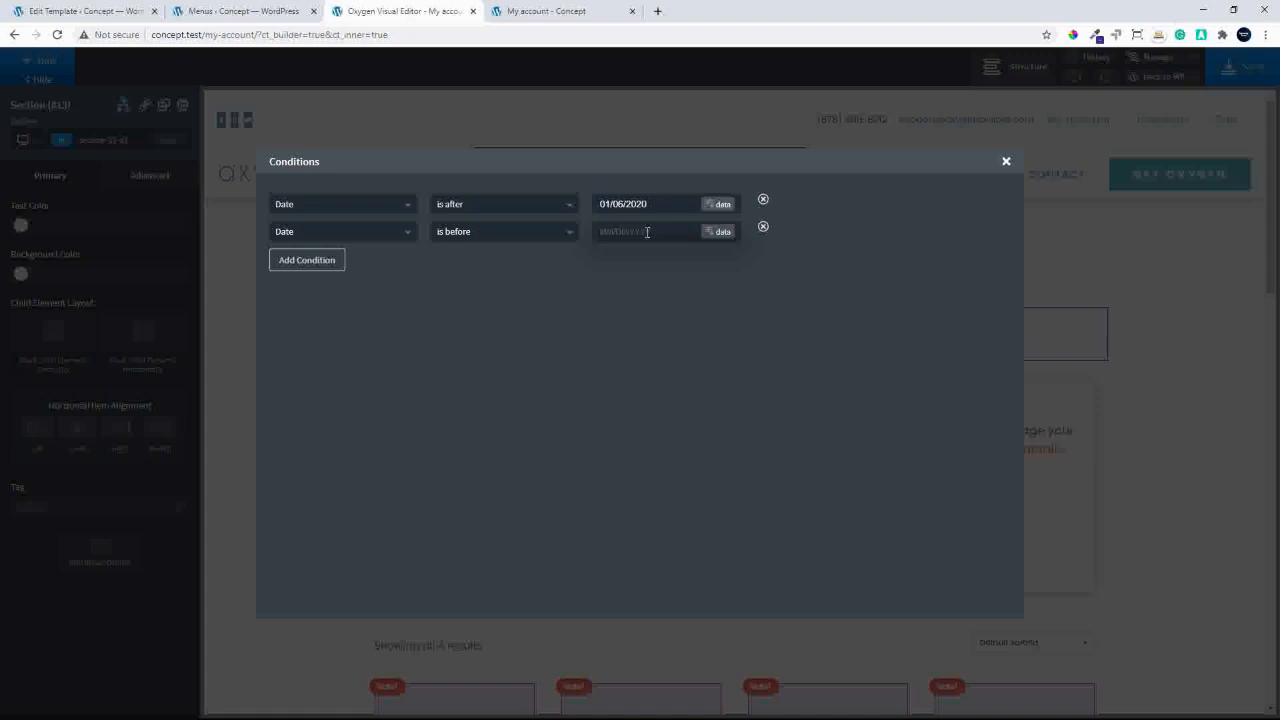
pyautogui.click(647, 232)
pyautogui.write('12/31/2020')
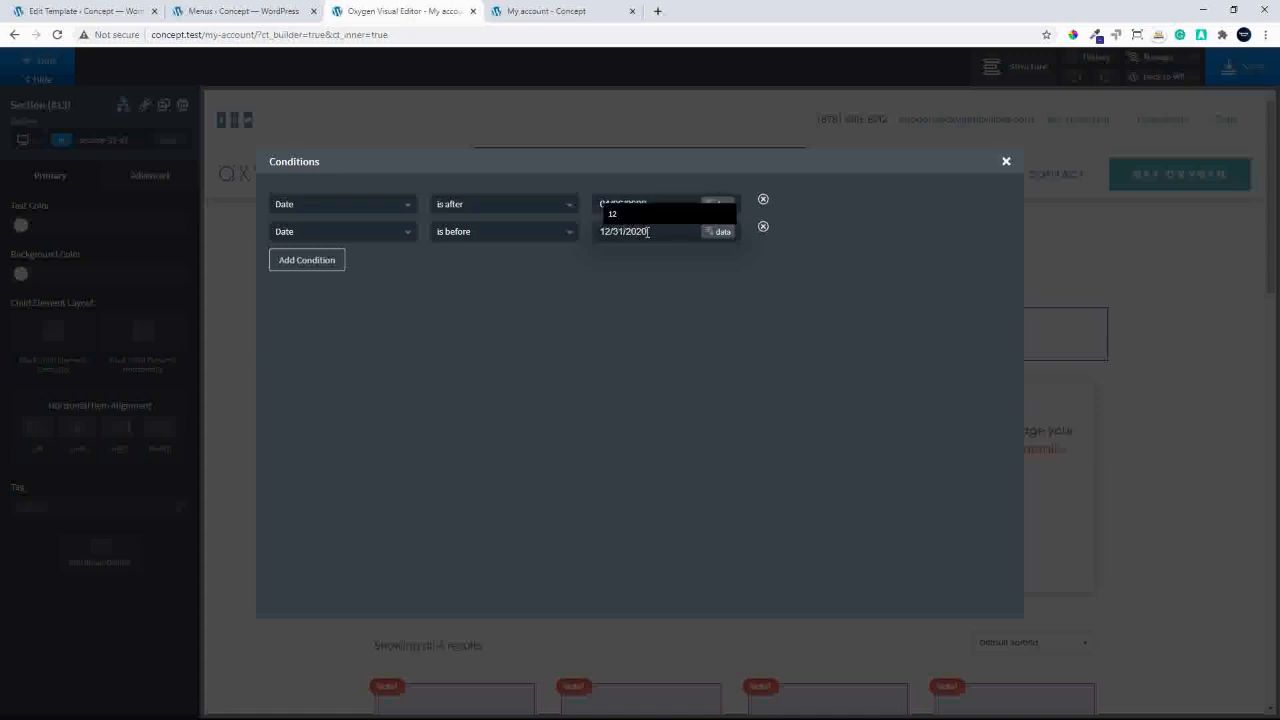
pyautogui.click(1006, 162)
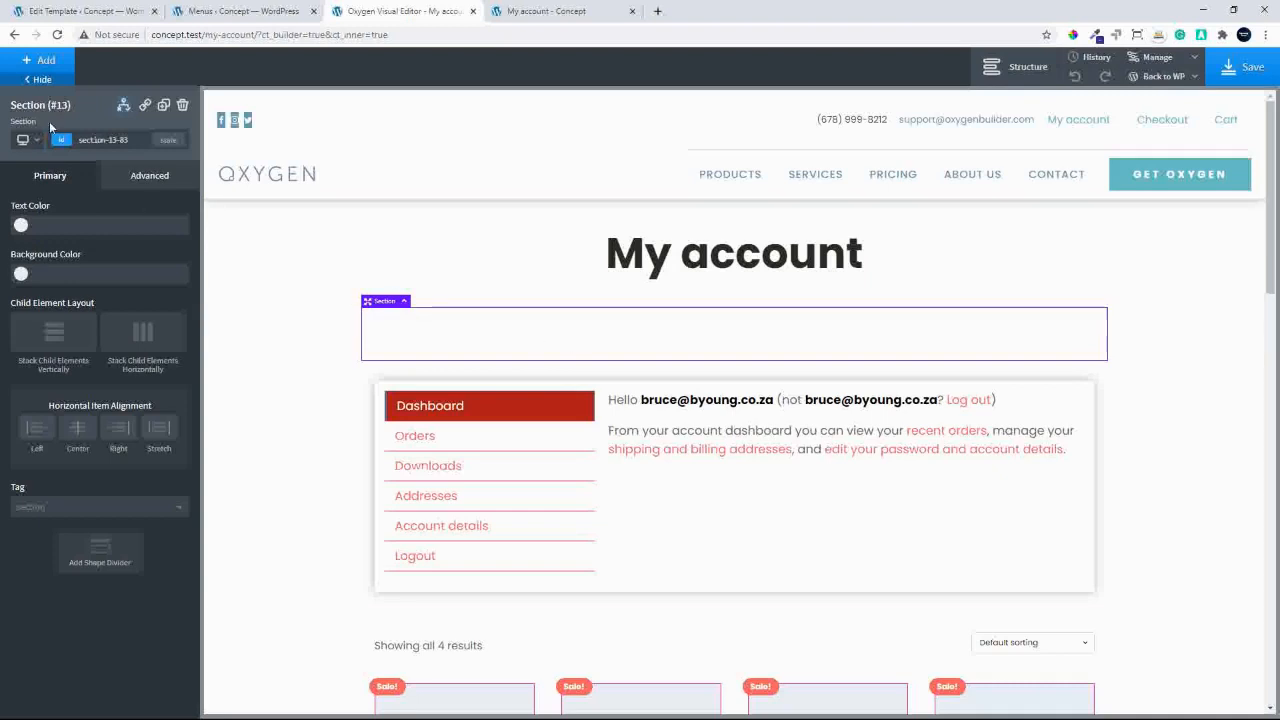
# Insert a text element in the new section reading "Check out the specials".
pyautogui.click(30, 58)
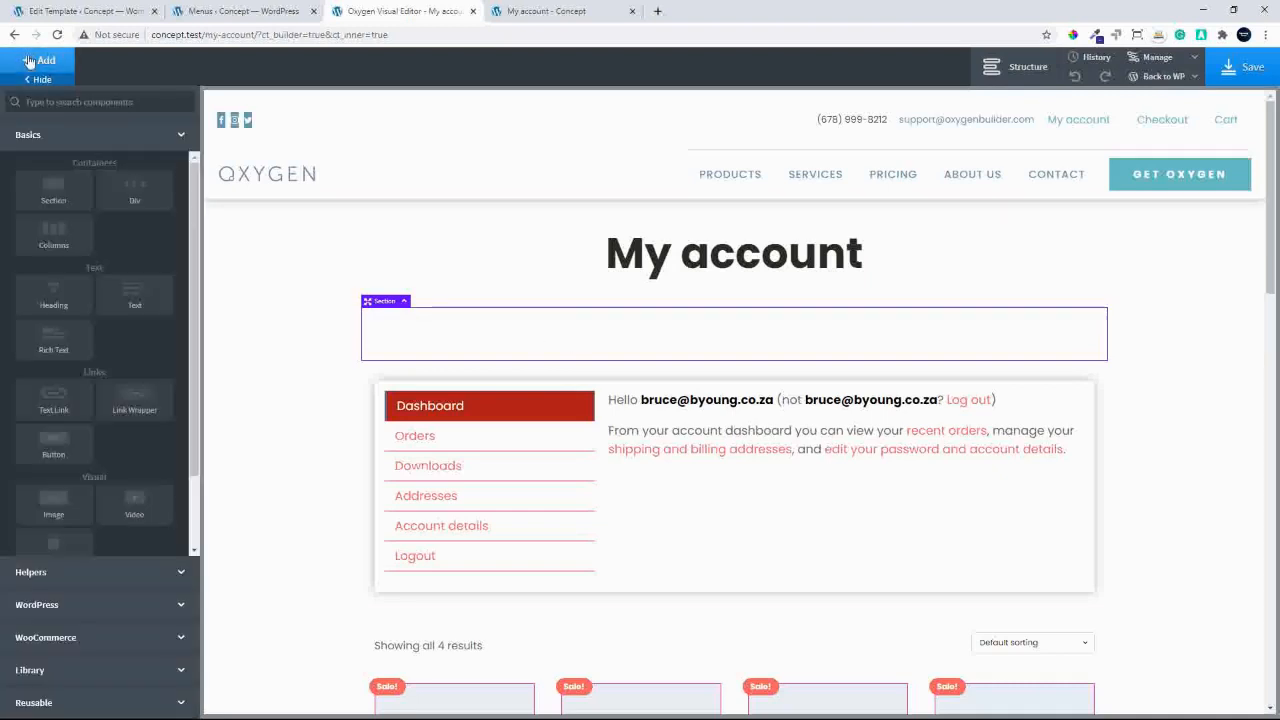
pyautogui.click(135, 292)
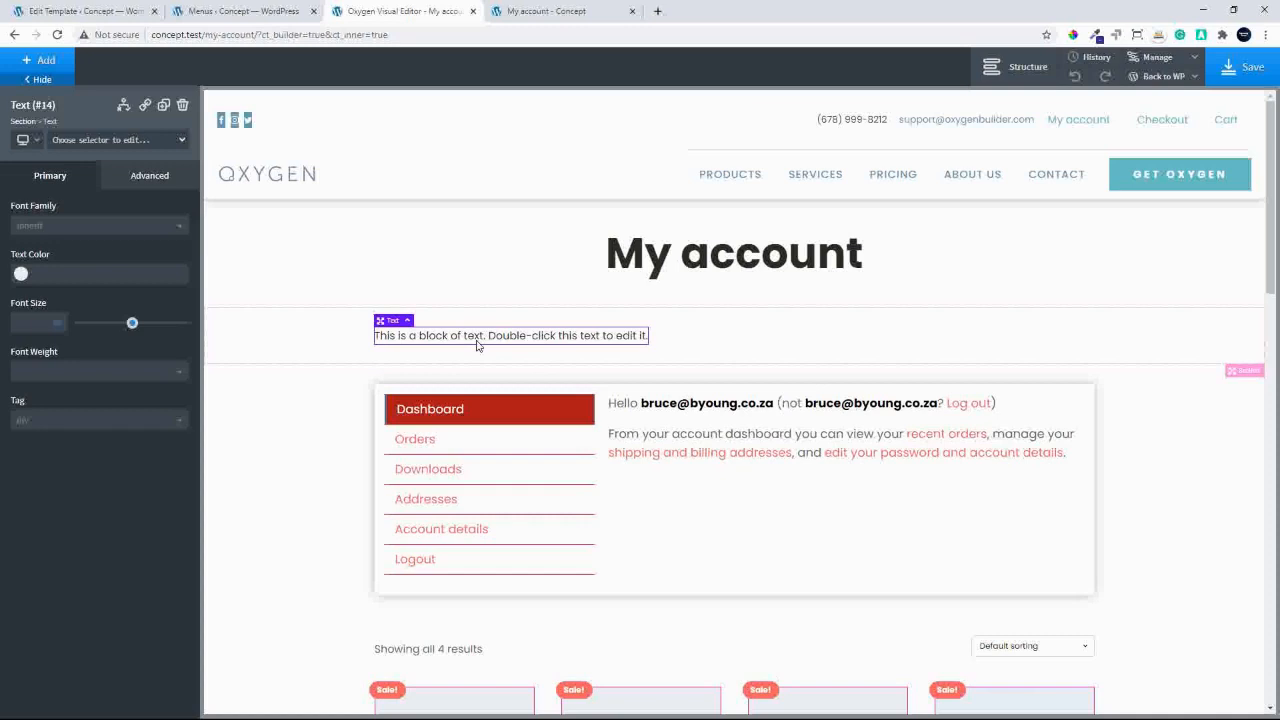
pyautogui.doubleClick(477, 341)
pyautogui.write('c')
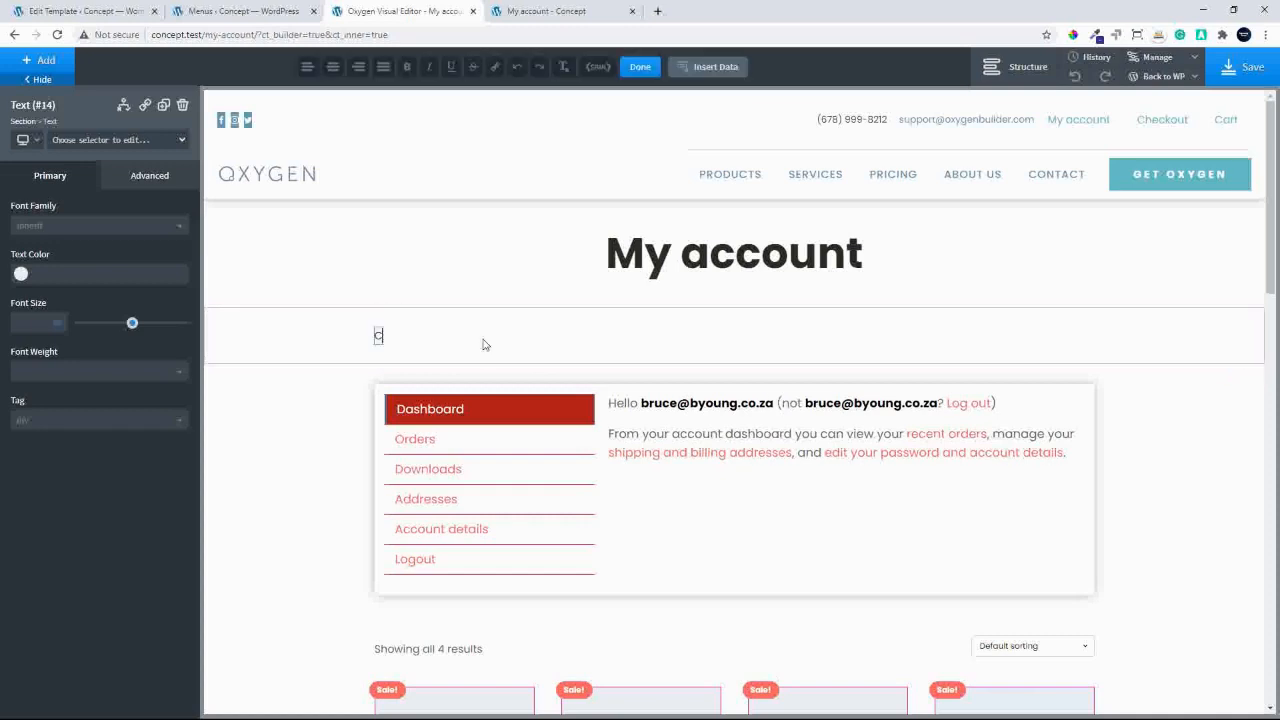
pyautogui.write('heck outth')
pyautogui.write(' the')
pyautogui.write(' specials')
# Center the new section's content horizontally and save the template.
pyautogui.click(294, 337)
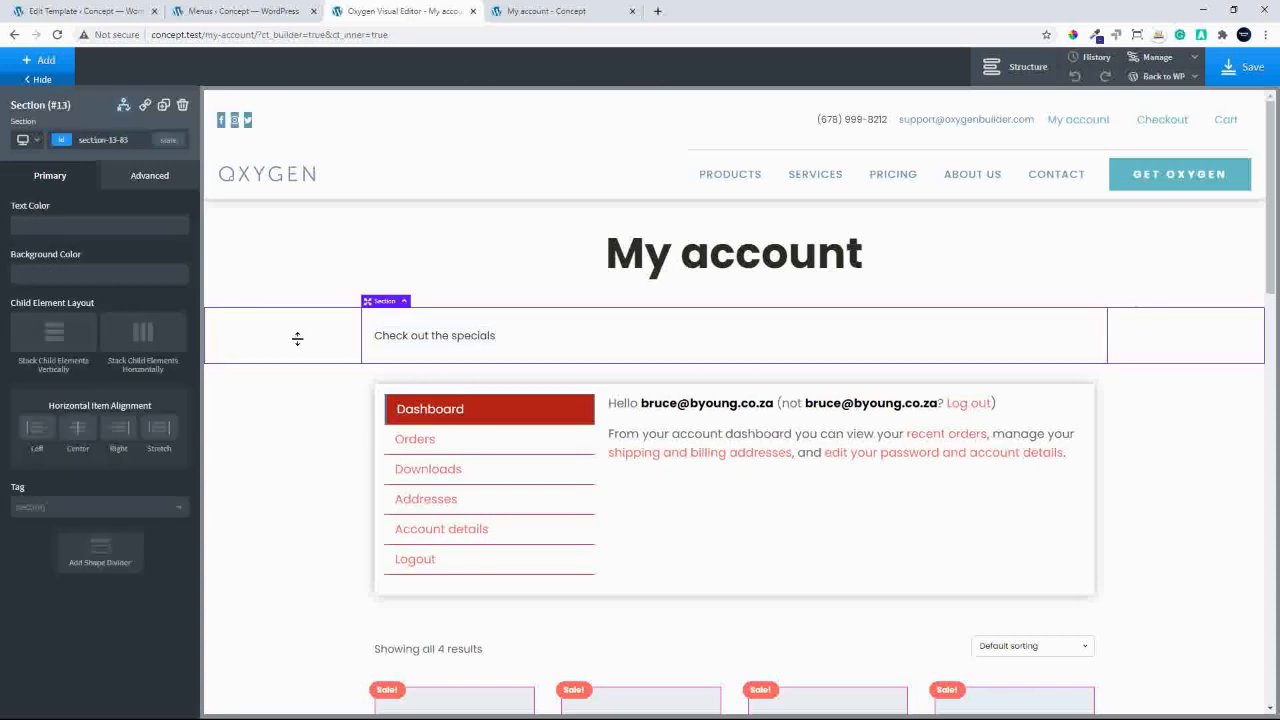
pyautogui.click(77, 428)
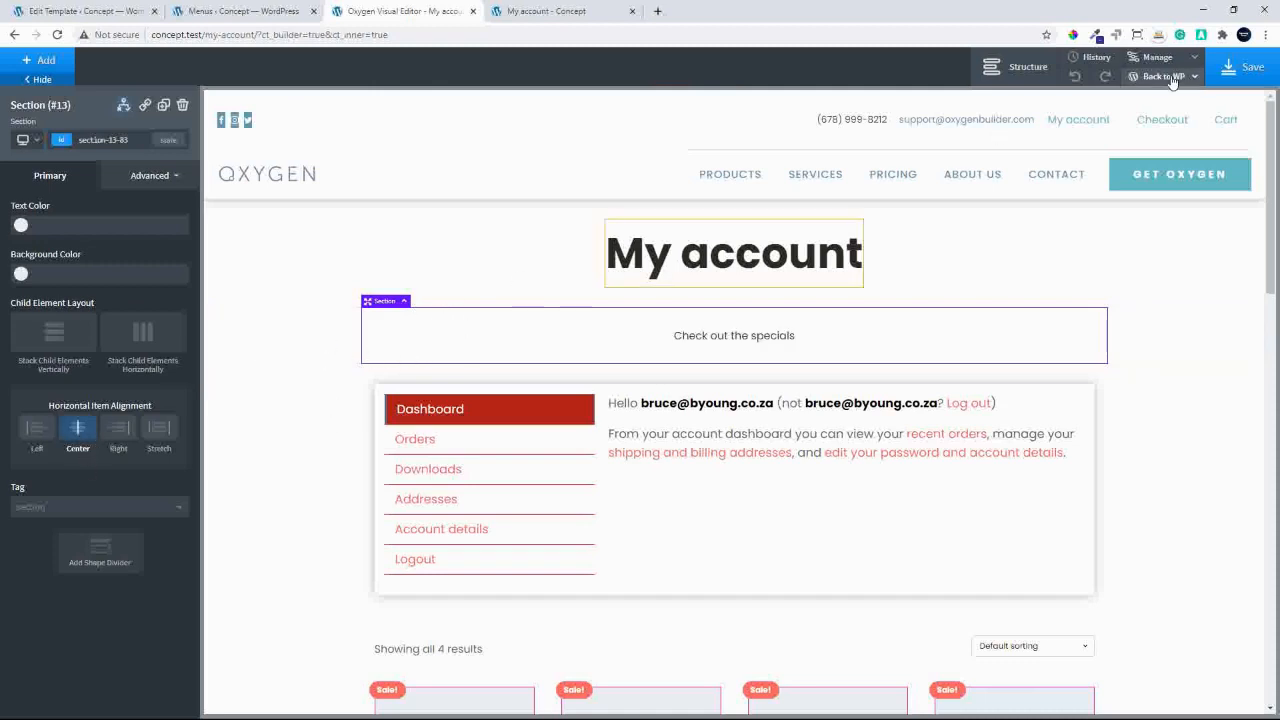
pyautogui.click(1253, 68)
# Reload the live My account page and review the specials text, account box and sale products list.
pyautogui.click(555, 11)
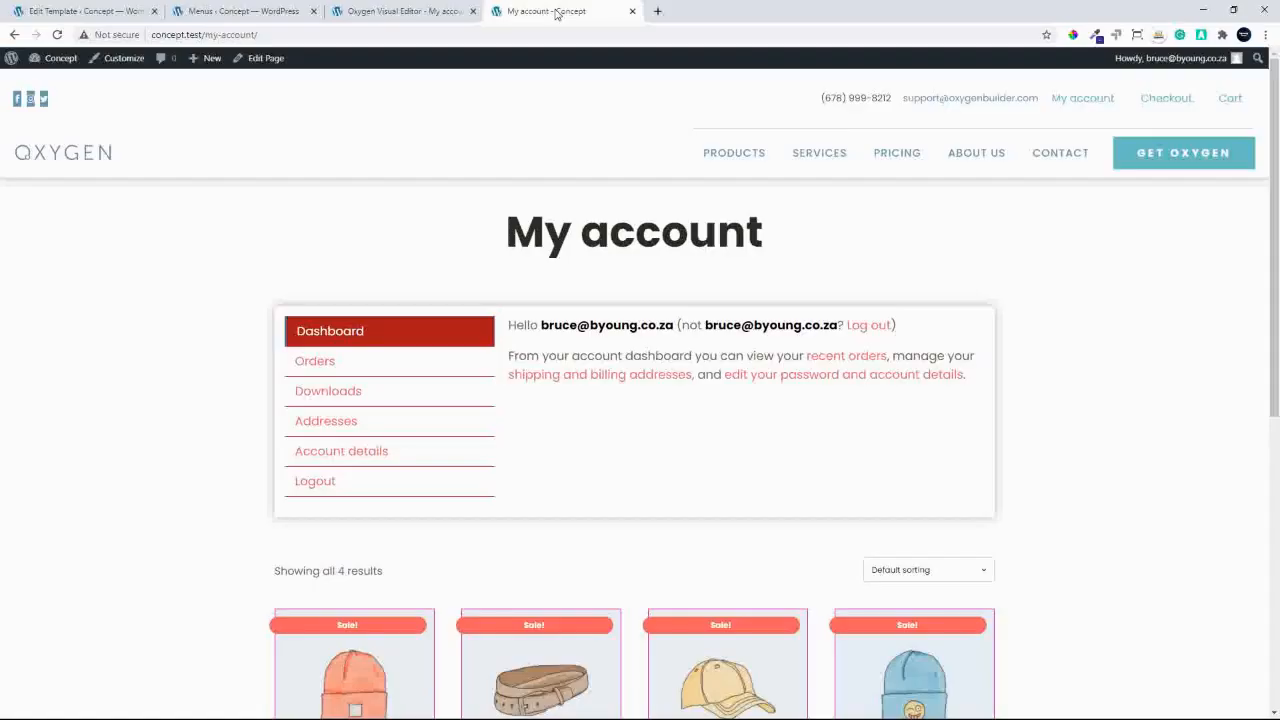
pyautogui.click(57, 35)
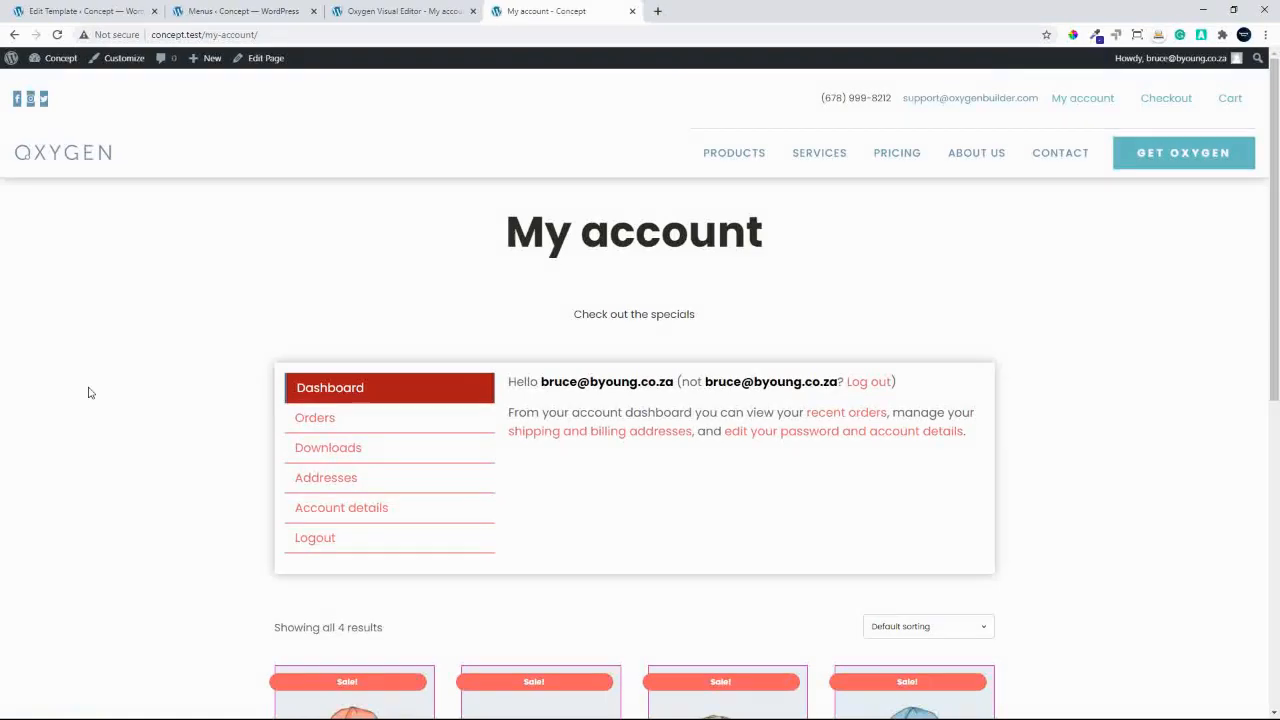
pyautogui.scroll(-1, 530, 566)
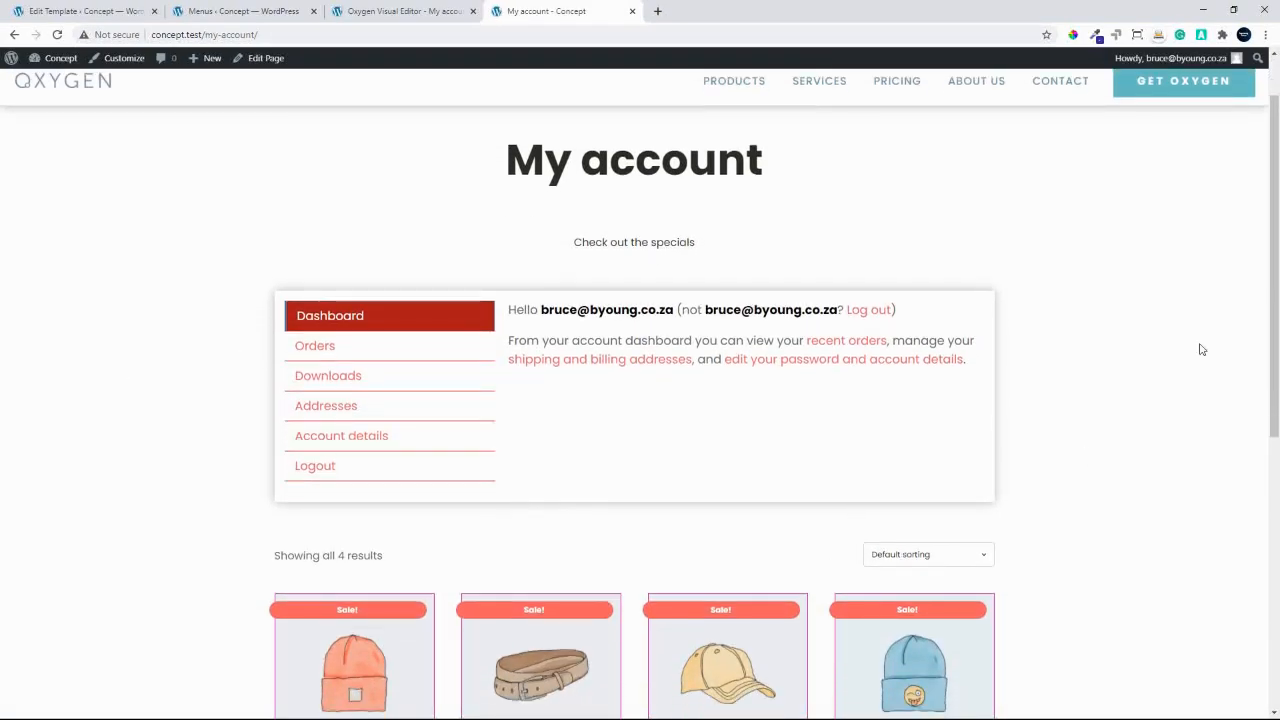
pyautogui.scroll(-4, 1253, 472)
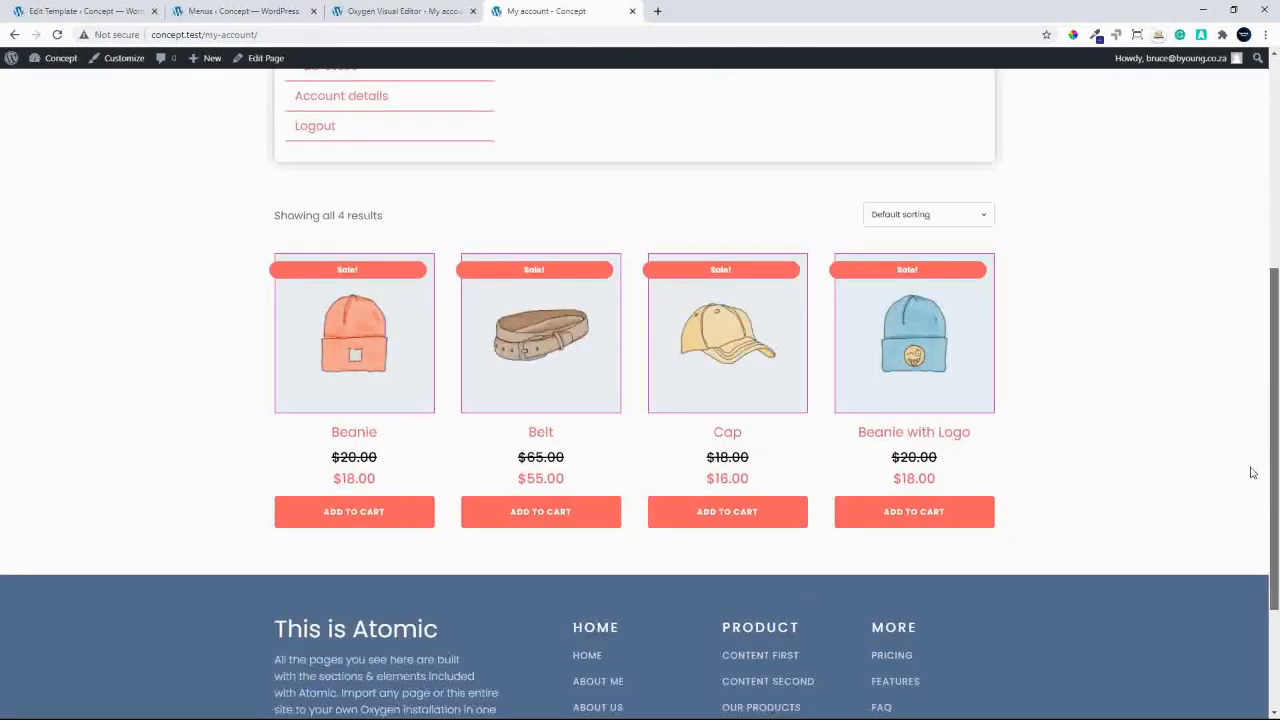
pyautogui.scroll(5, 1253, 472)
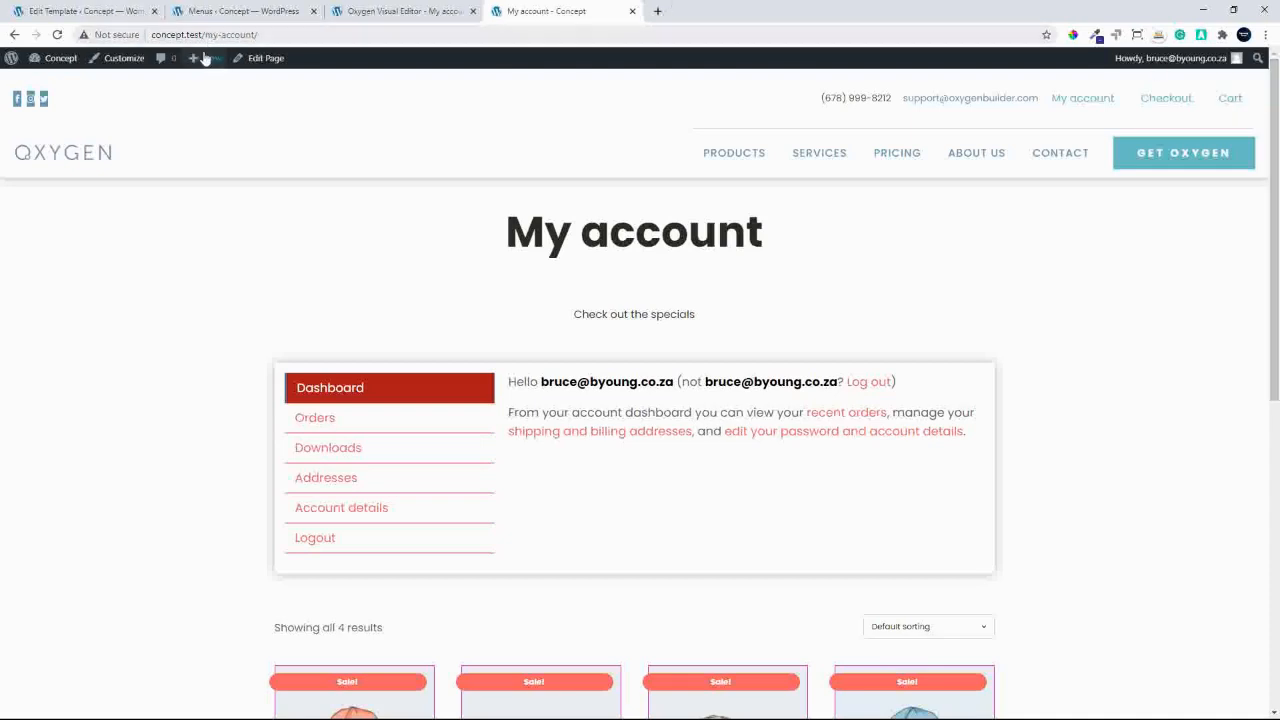
pyautogui.scroll(-1, 447, 655)
pyautogui.scroll(-1, 455, 642)
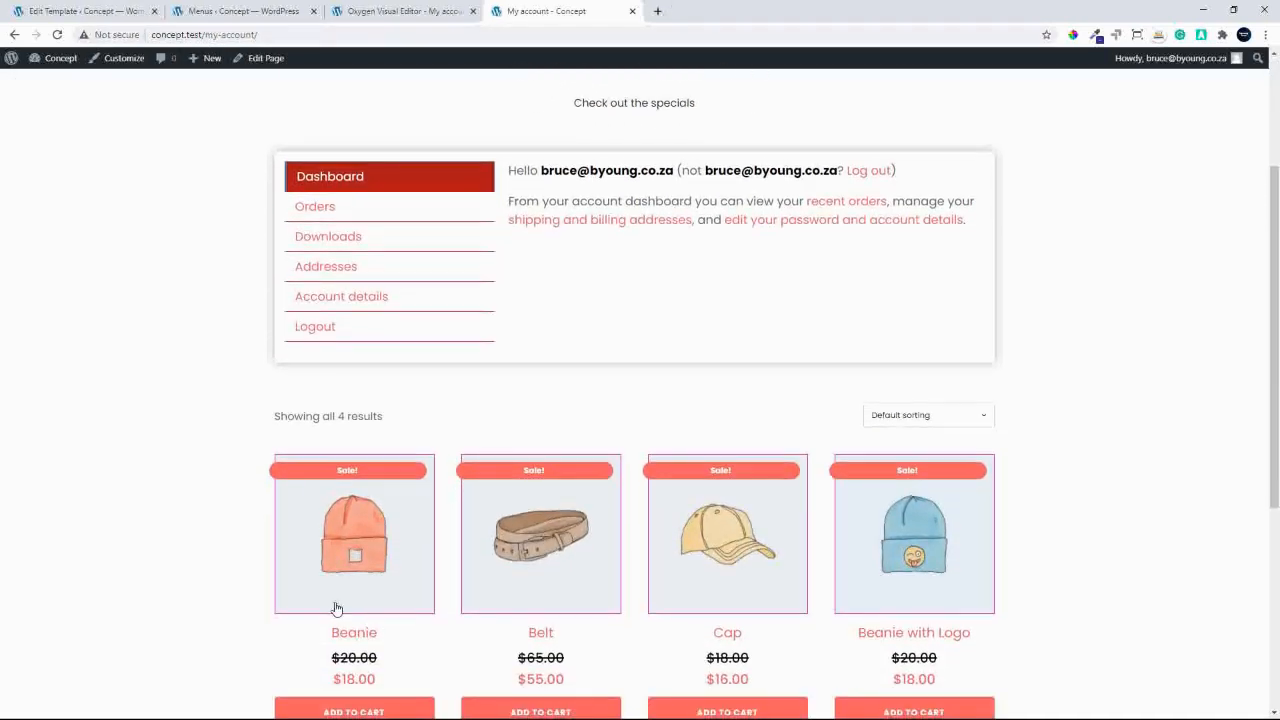
# Open the Beanie product page and its Accessories category archive, and review the styling of both pages.
pyautogui.click(363, 550)
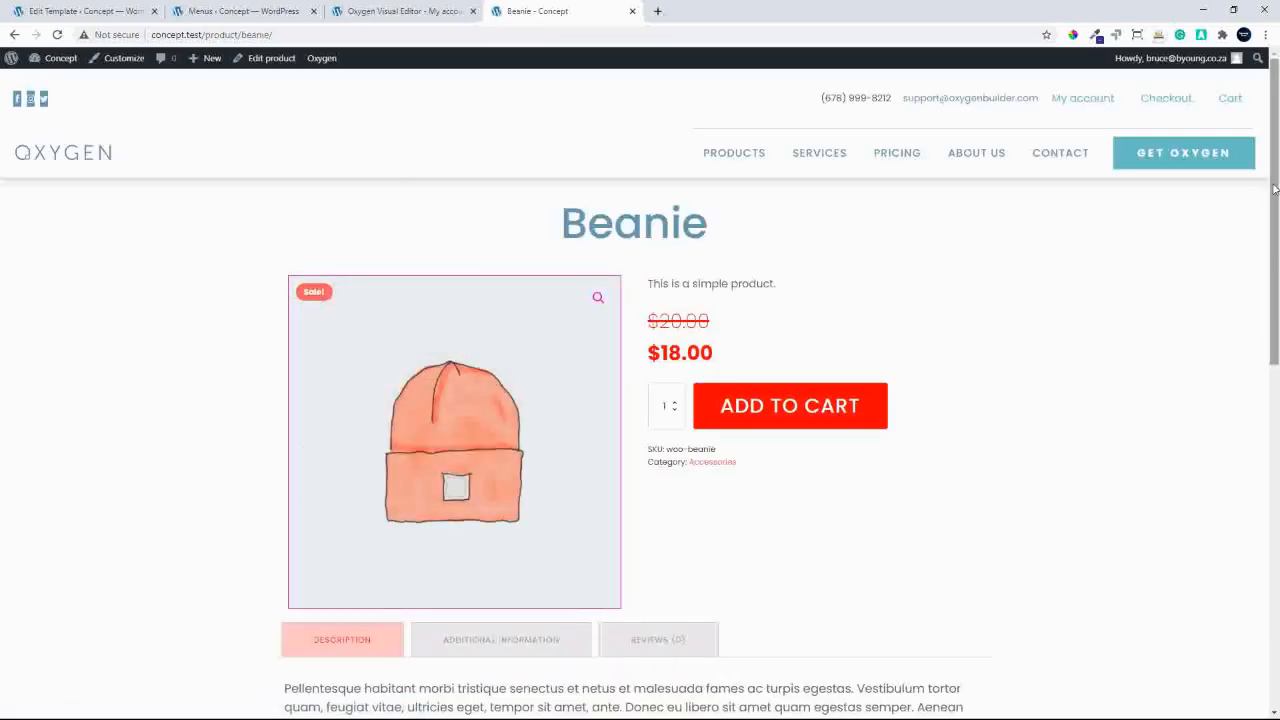
pyautogui.scroll(-6, 1262, 466)
pyautogui.scroll(1, 1262, 466)
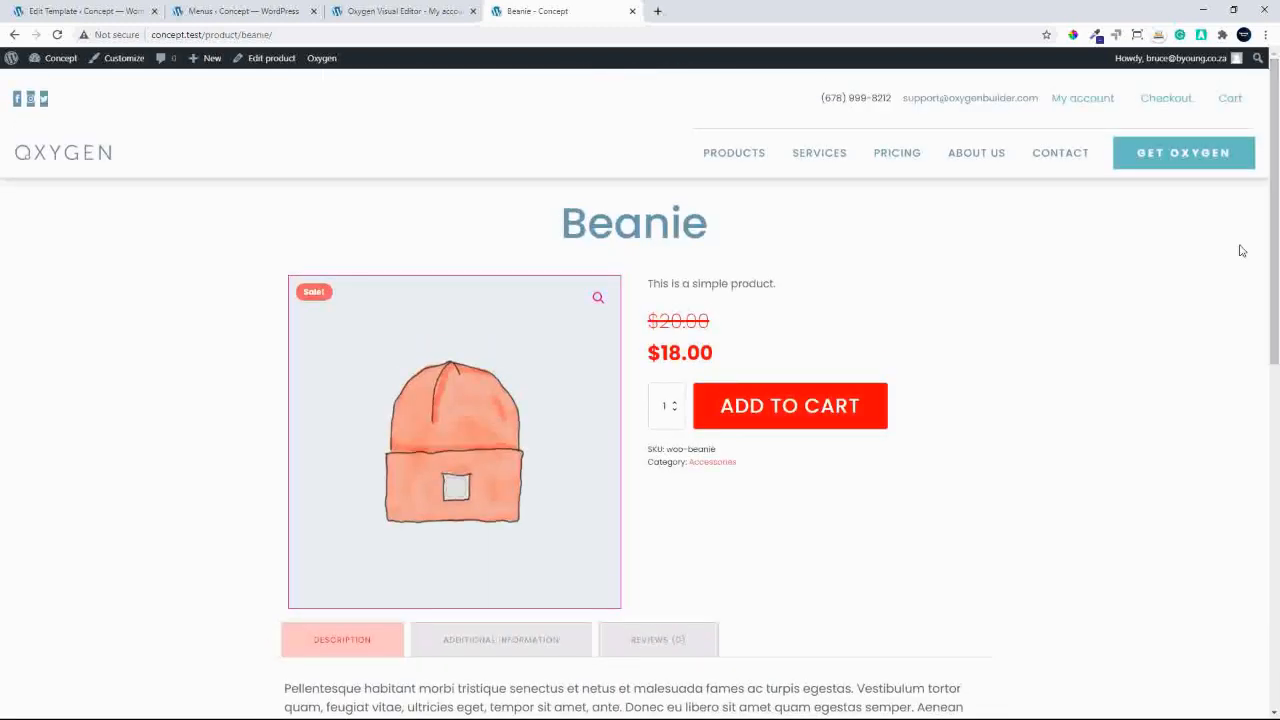
pyautogui.click(725, 465)
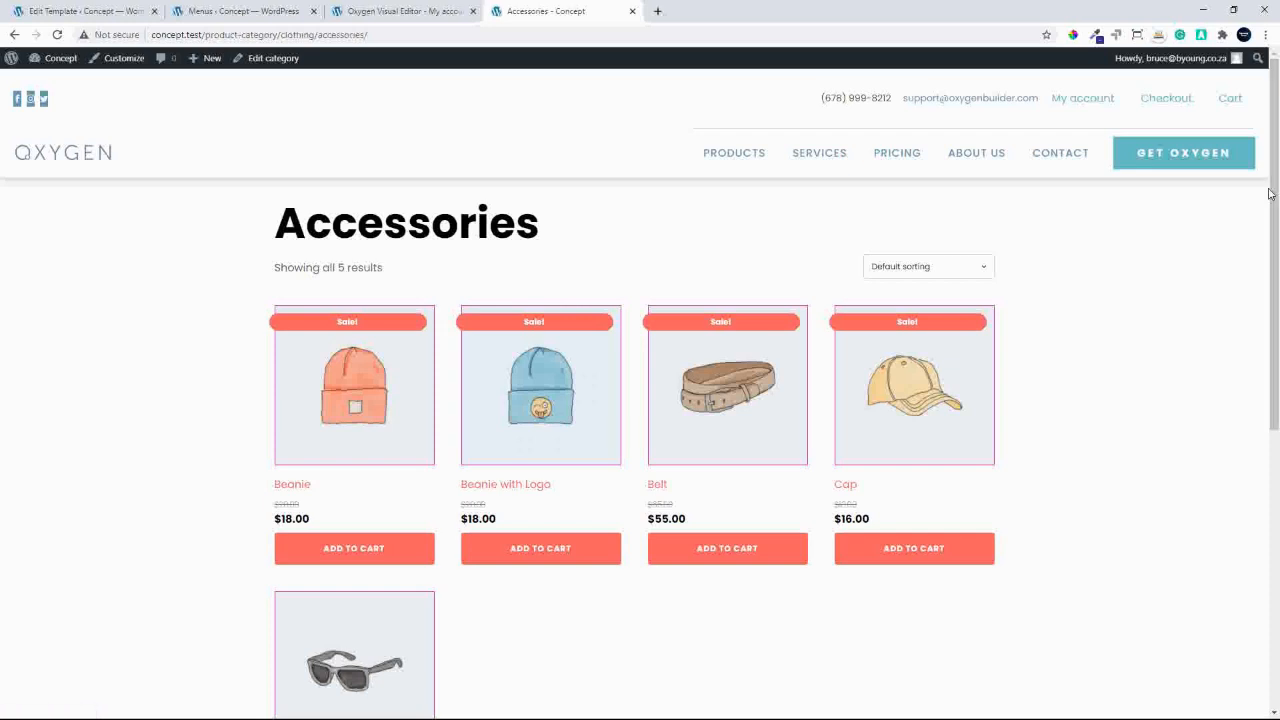
pyautogui.scroll(-2, 1134, 261)
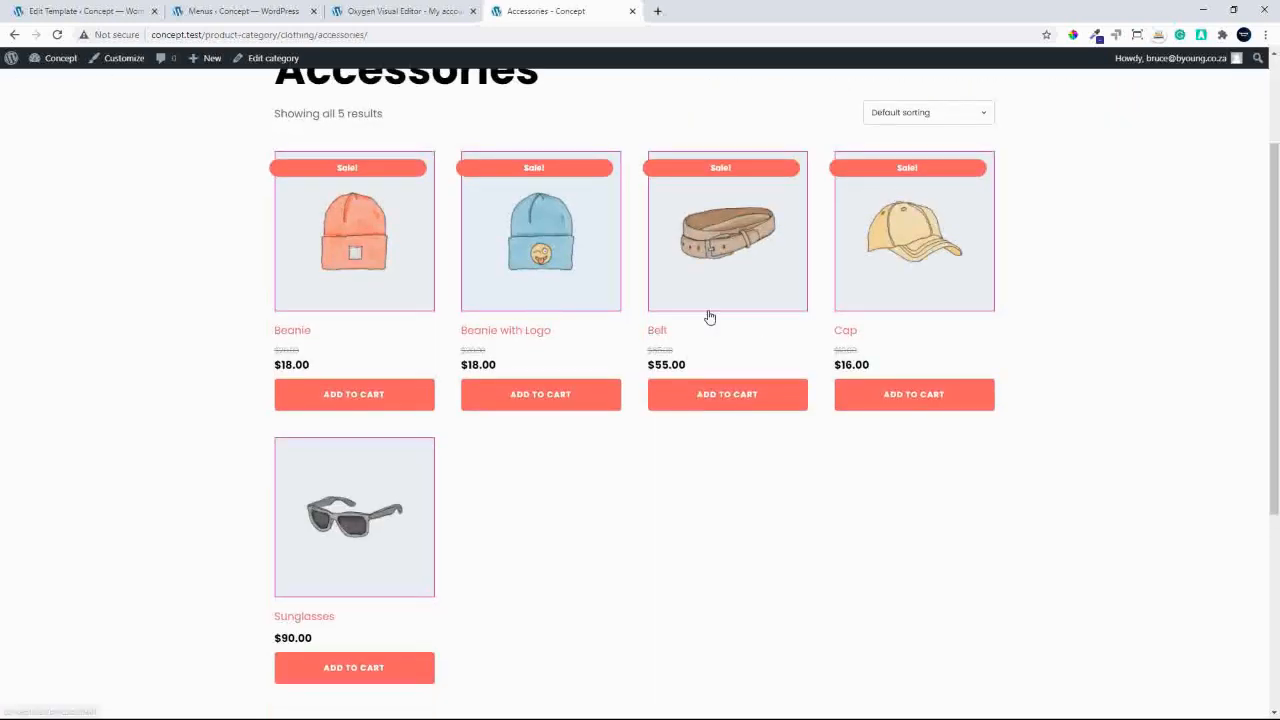
pyautogui.scroll(-1, 503, 534)
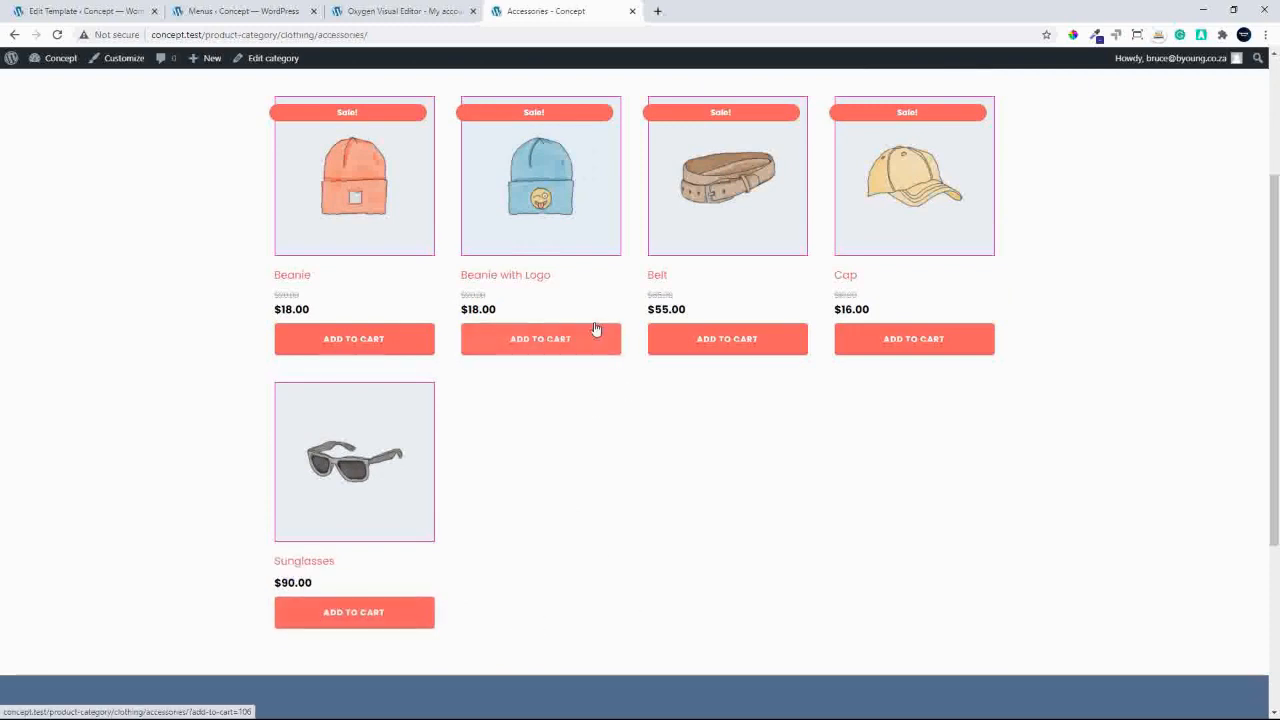
pyautogui.scroll(2, 646, 455)
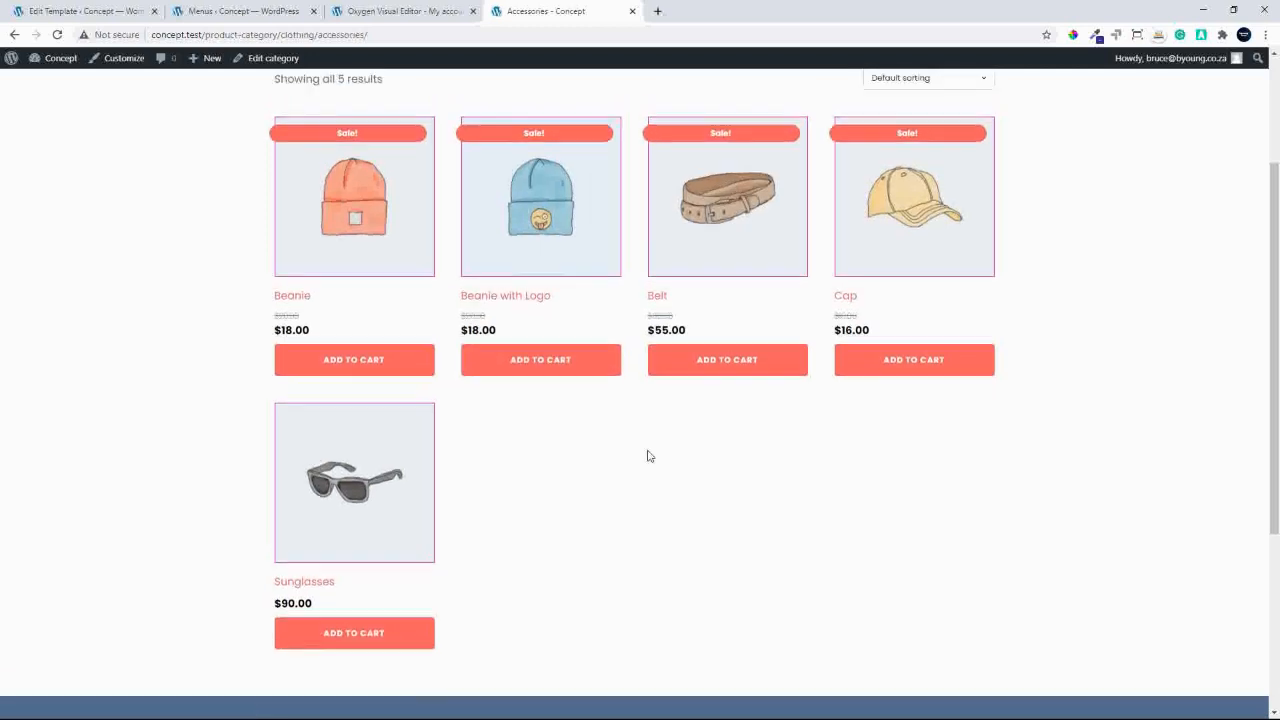
pyautogui.scroll(2, 647, 455)
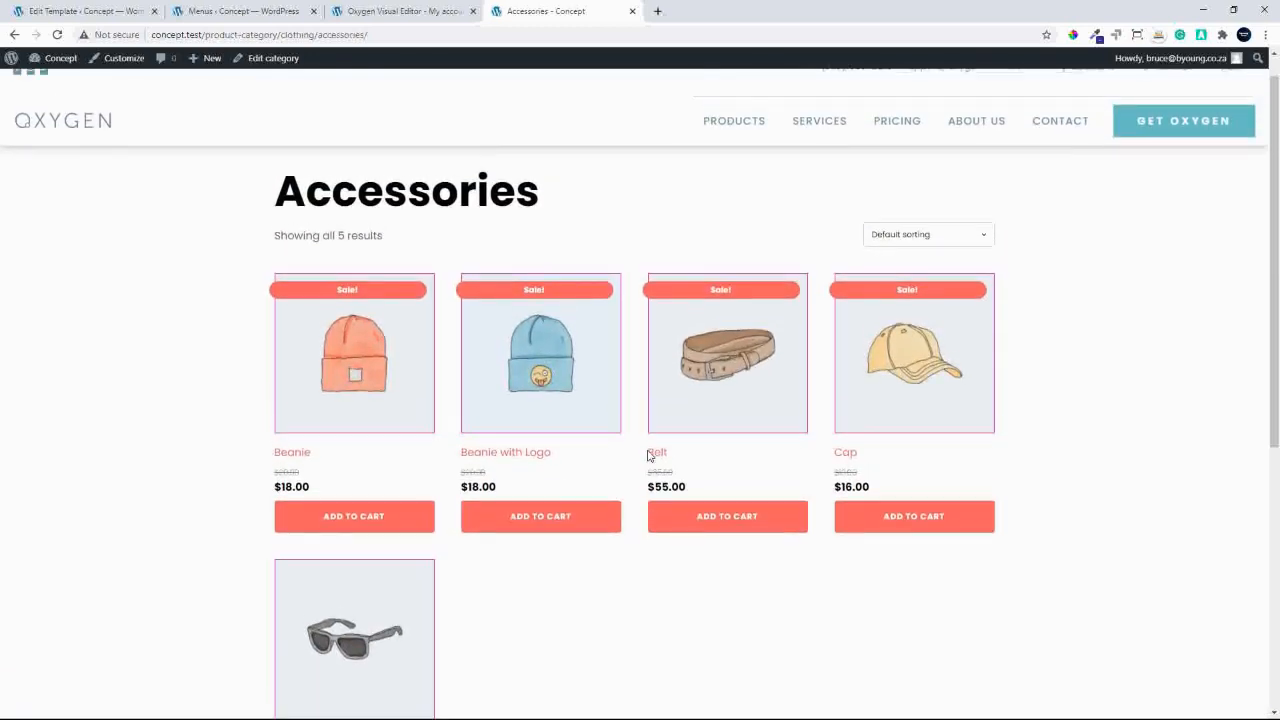
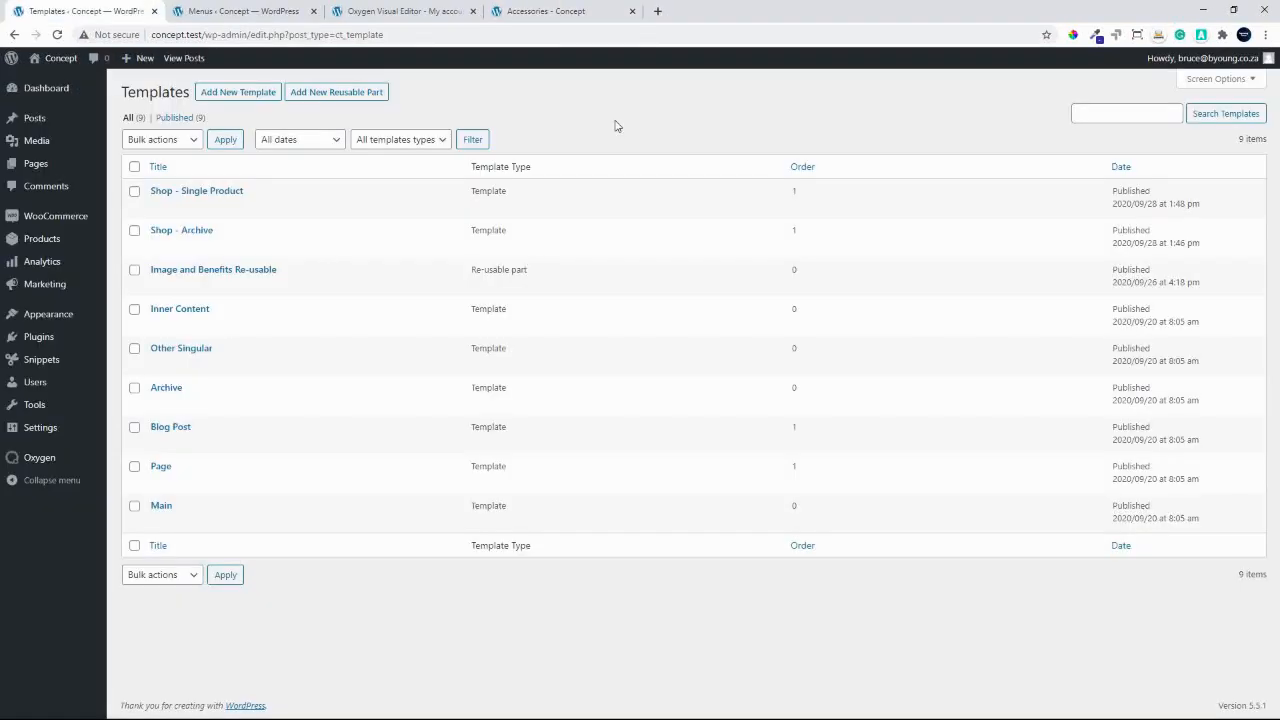
# Create a new template titled "Shop - Archive Accessories" that inherits its design from the Main template.
pyautogui.click(256, 102)
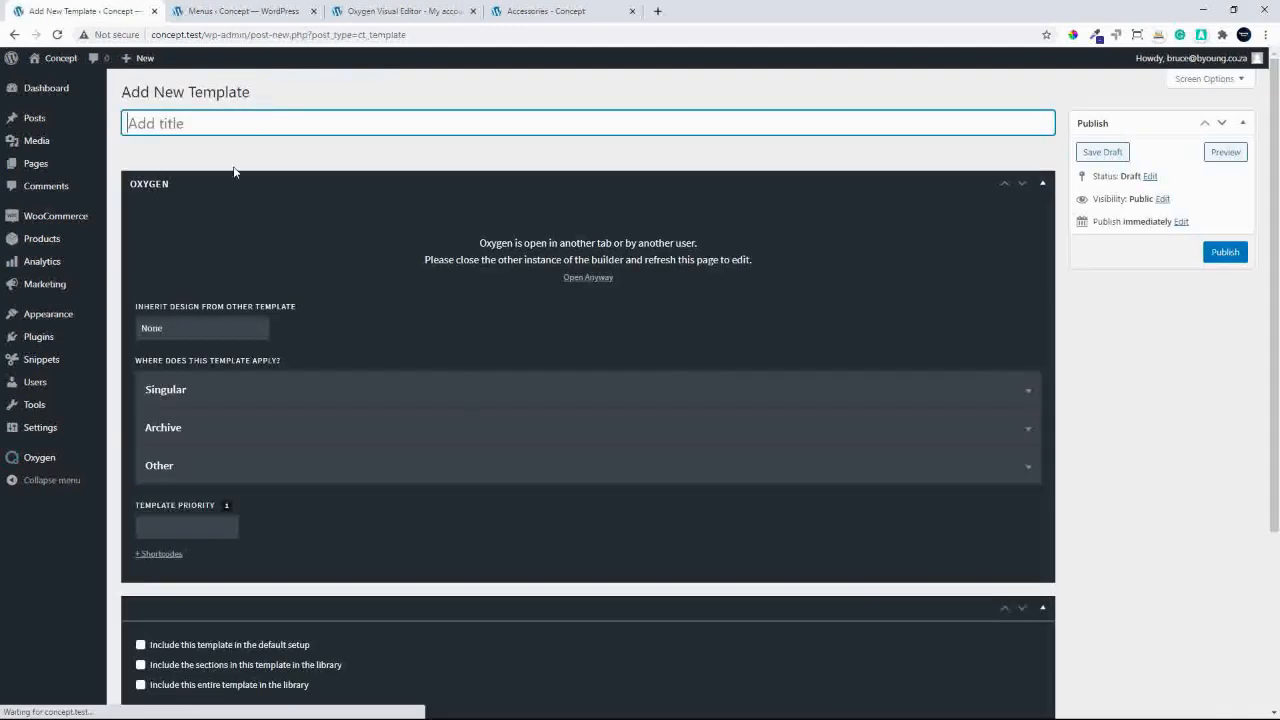
pyautogui.write('Shop')
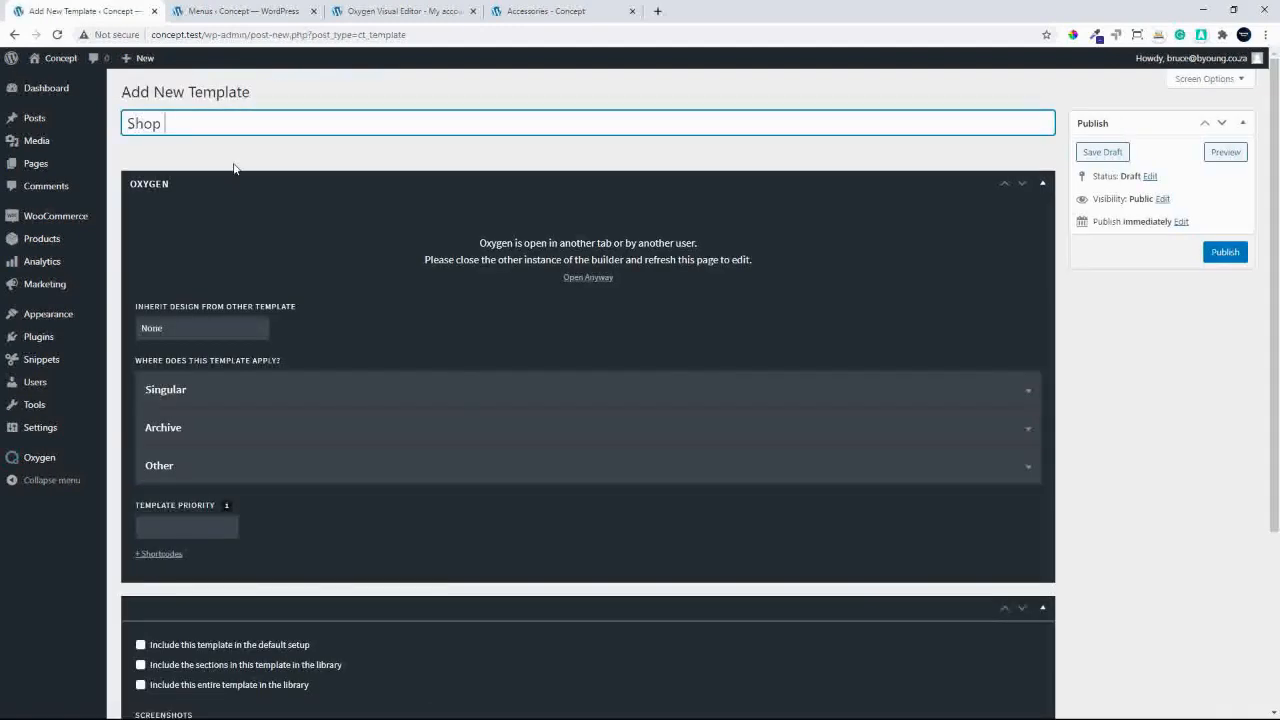
pyautogui.write(' - Archive Accessories')
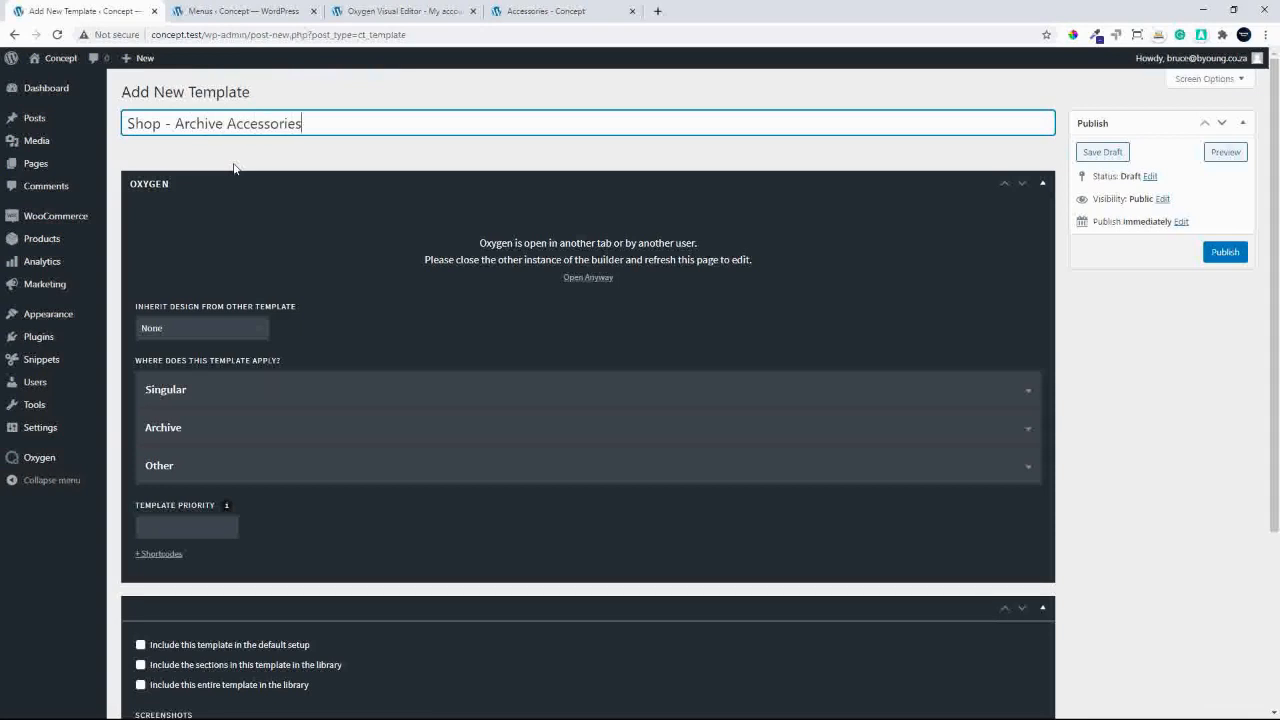
pyautogui.click(231, 328)
pyautogui.click(189, 385)
pyautogui.scroll(-2, 311, 414)
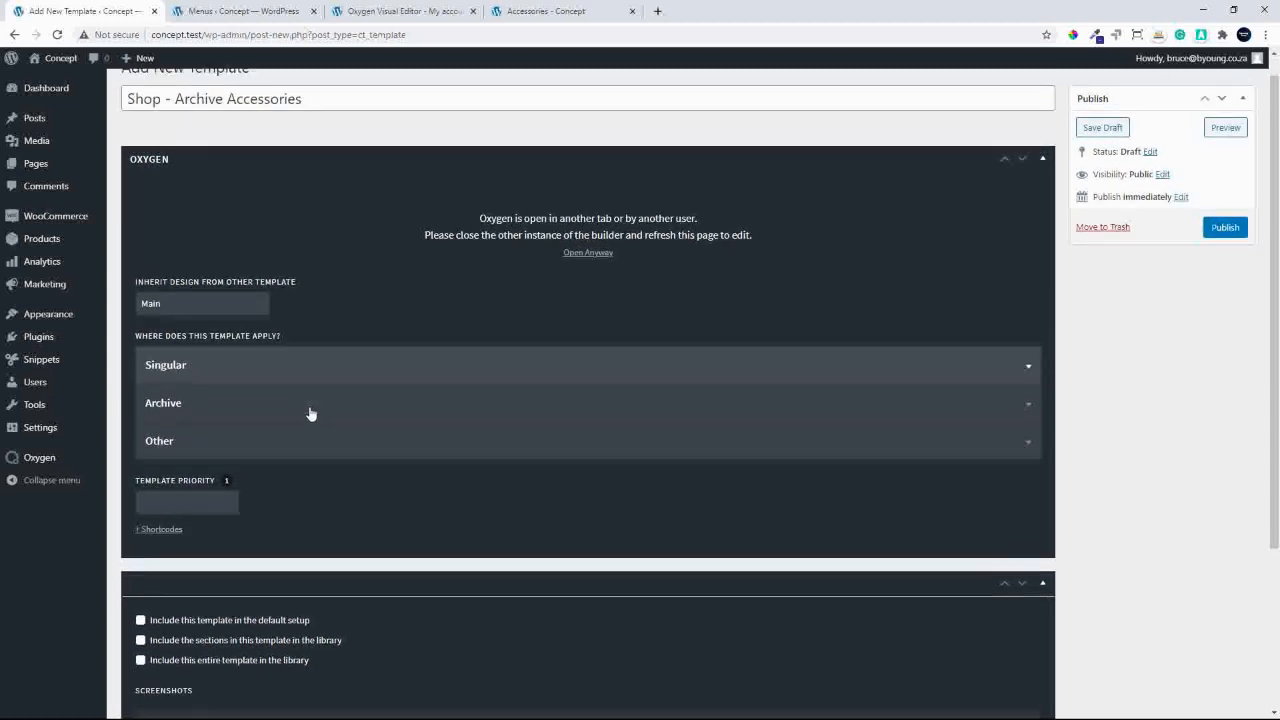
# Apply the template to taxonomy archives of the Accessories product category.
pyautogui.scroll(-1, 311, 414)
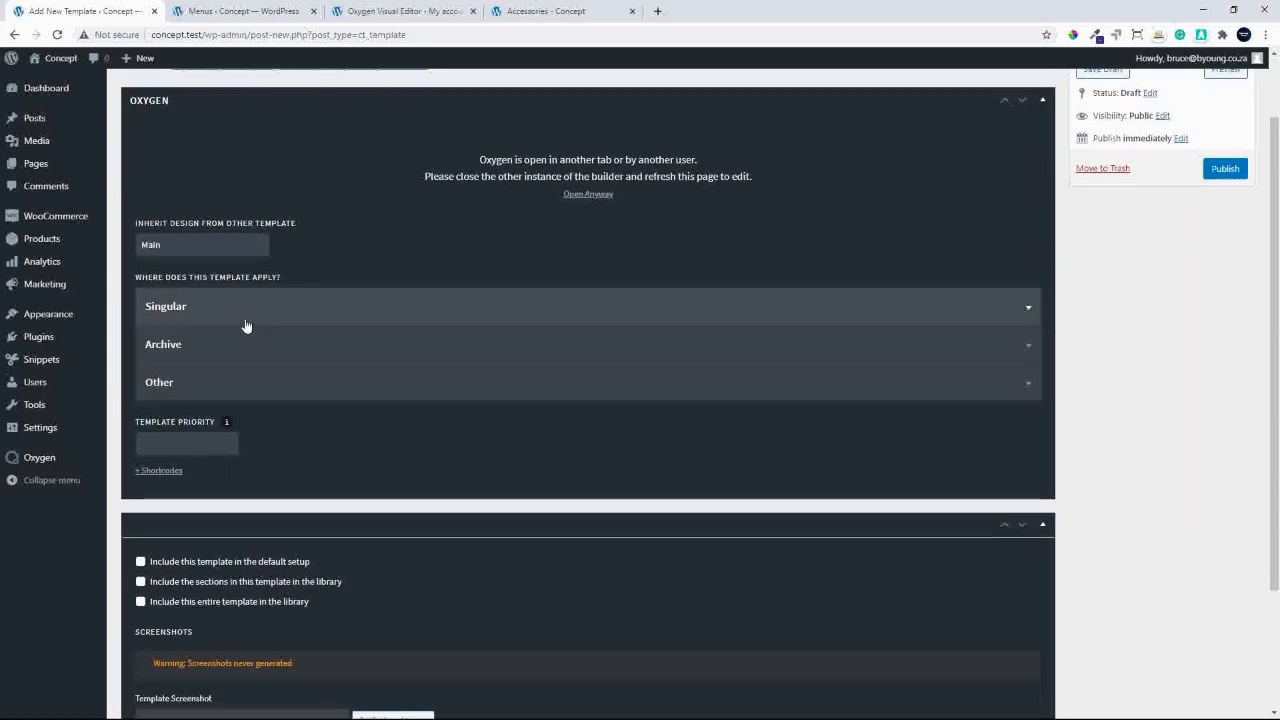
pyautogui.click(244, 354)
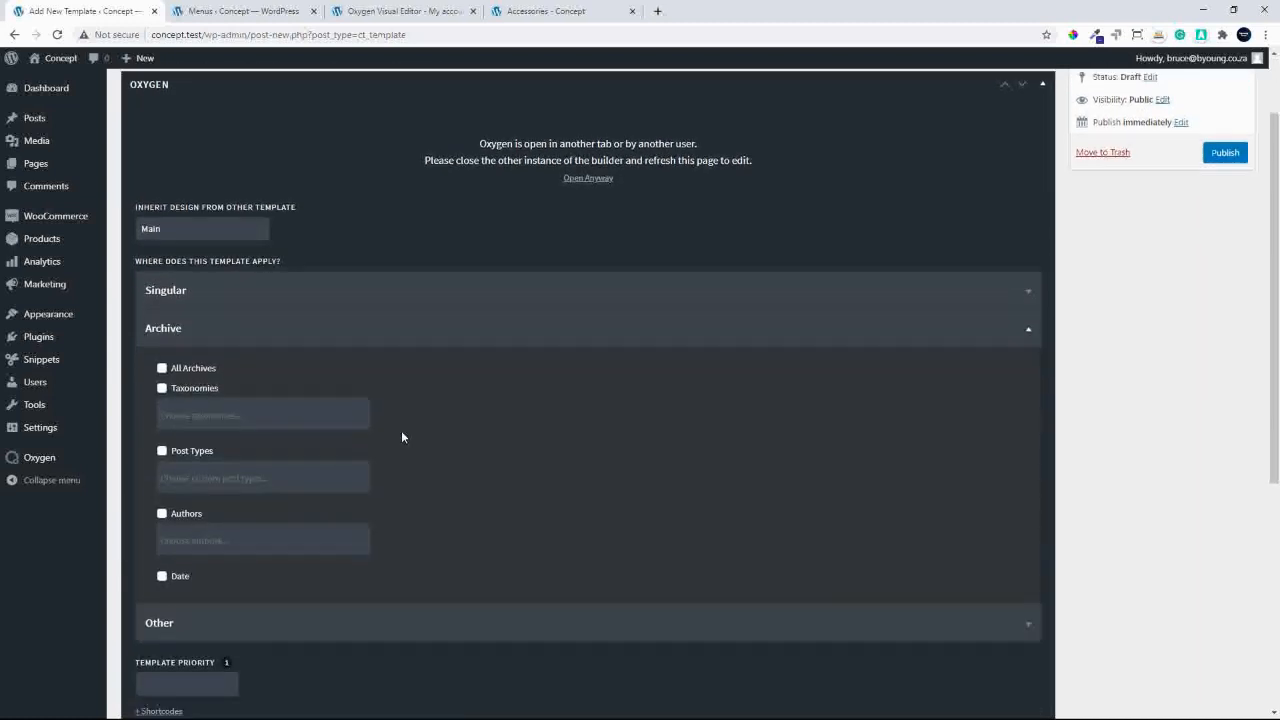
pyautogui.scroll(-1, 401, 430)
pyautogui.click(162, 327)
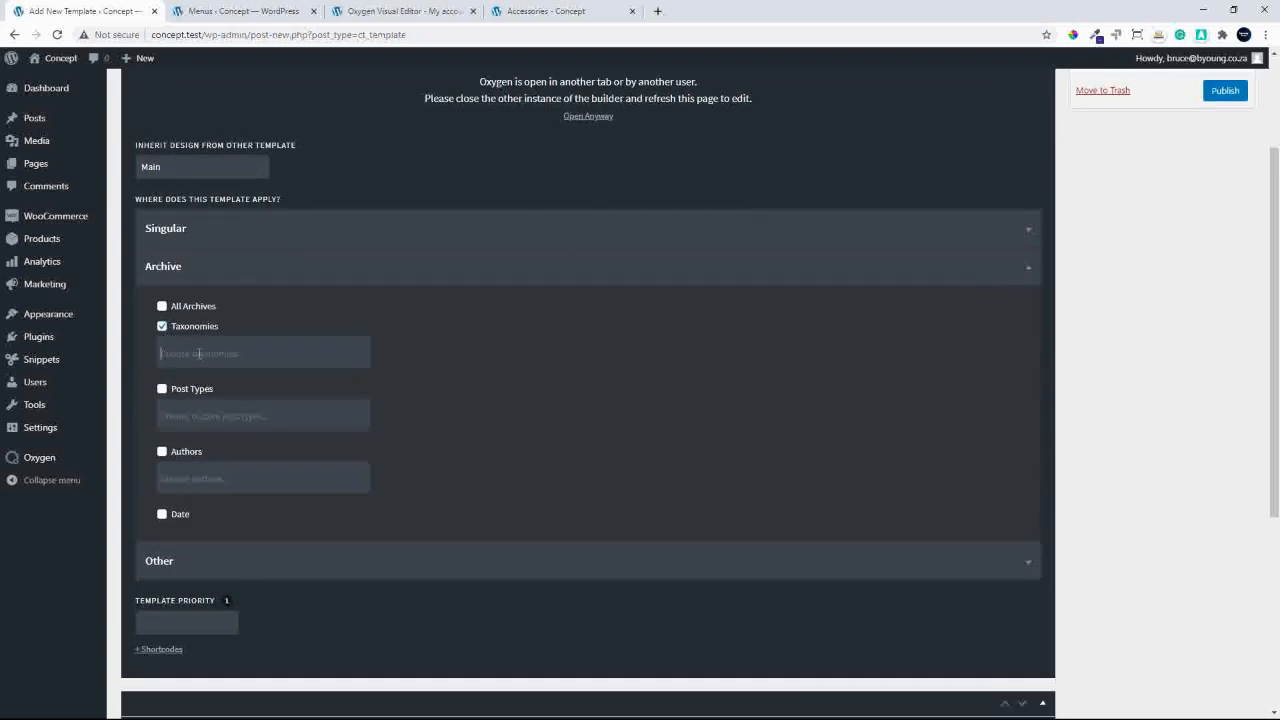
pyautogui.click(199, 354)
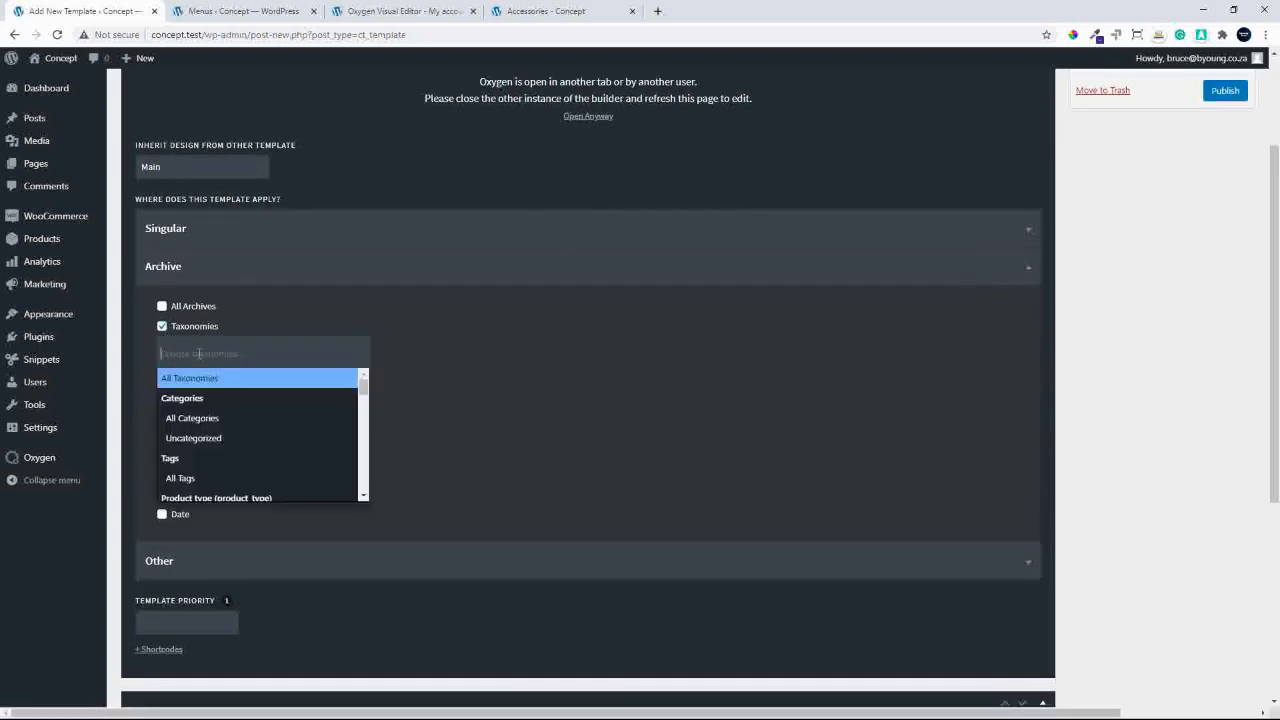
pyautogui.write('acc')
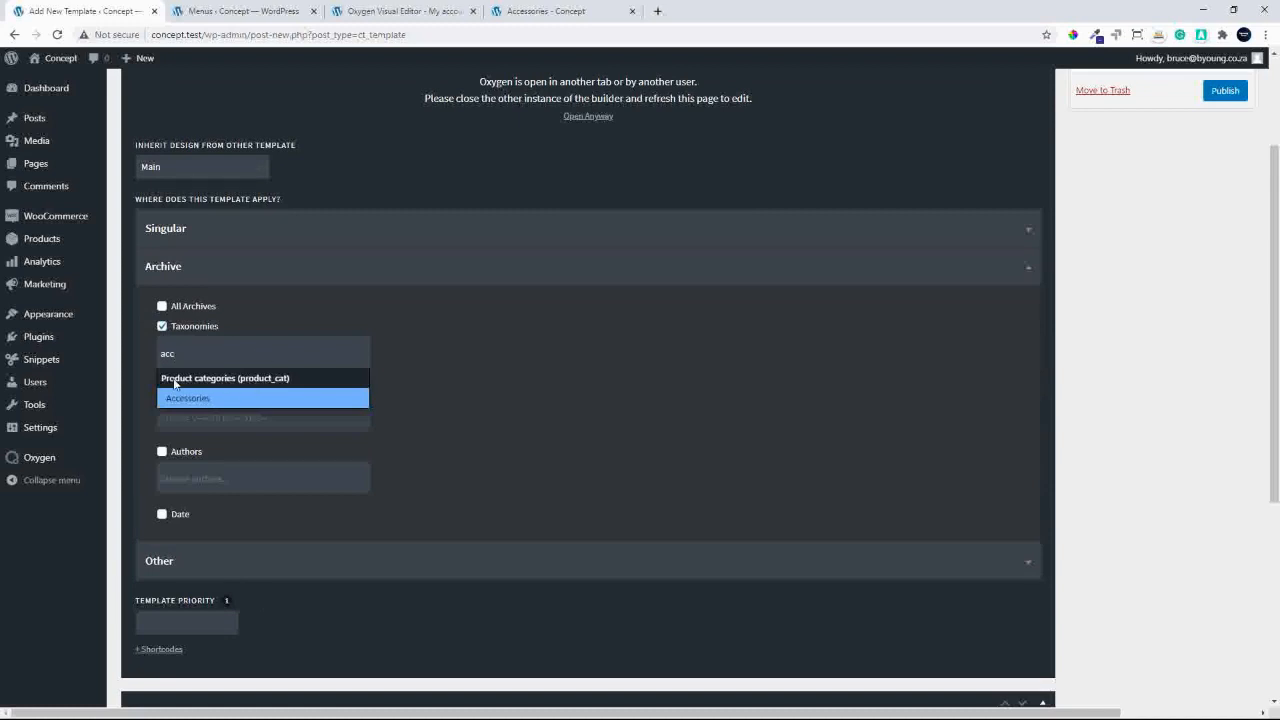
pyautogui.click(186, 399)
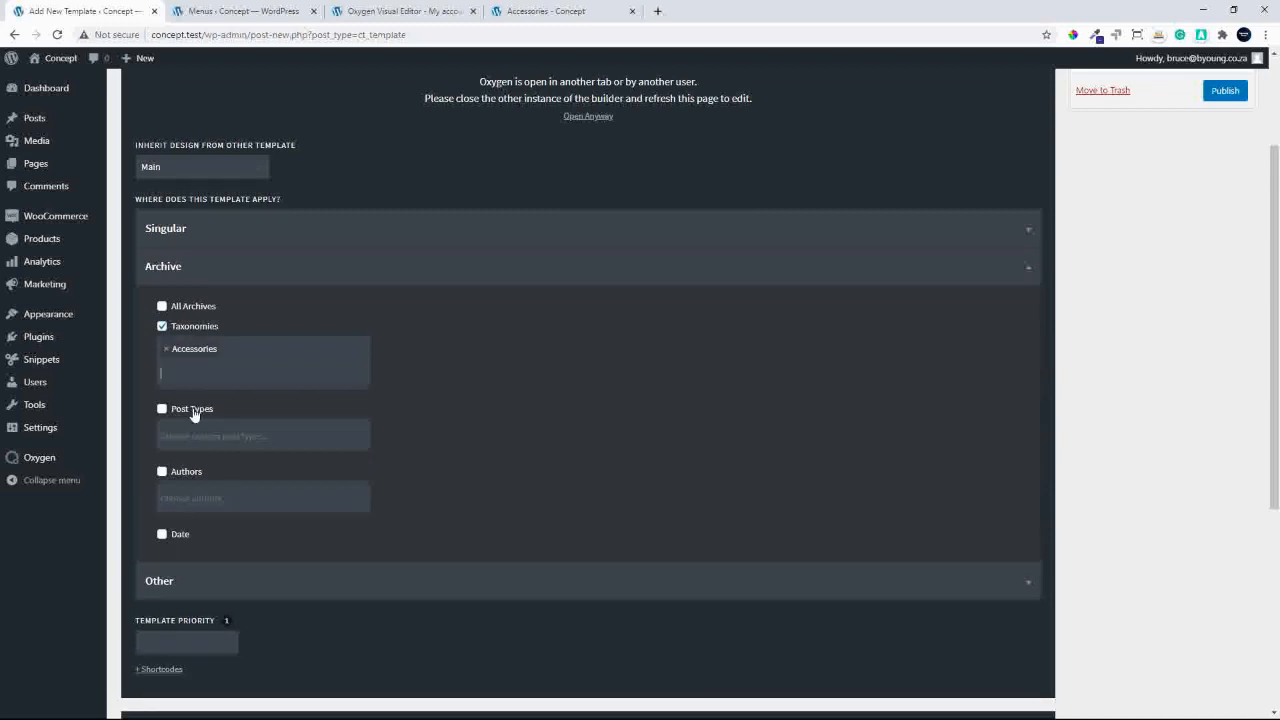
# Enable post type archives for the template and choose the product post type.
pyautogui.click(161, 409)
pyautogui.click(237, 437)
pyautogui.write('pro')
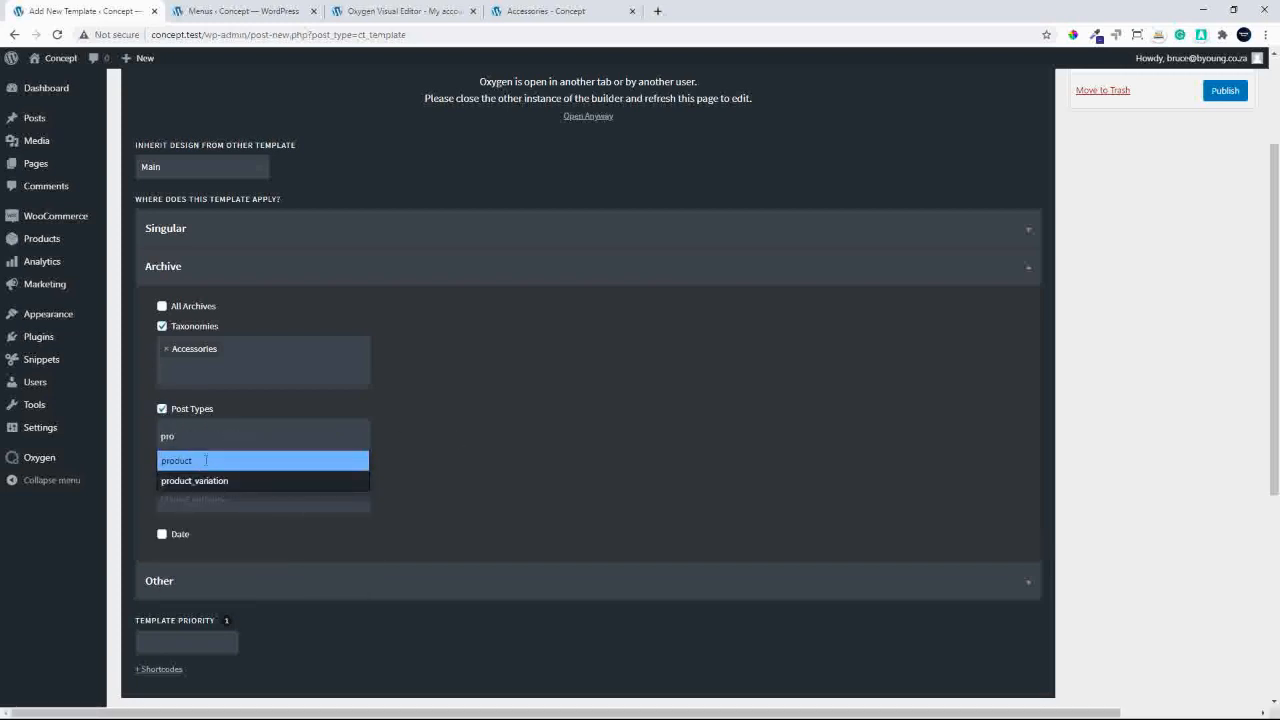
pyautogui.click(200, 460)
# Set the template priority to 1 and publish the template.
pyautogui.click(173, 657)
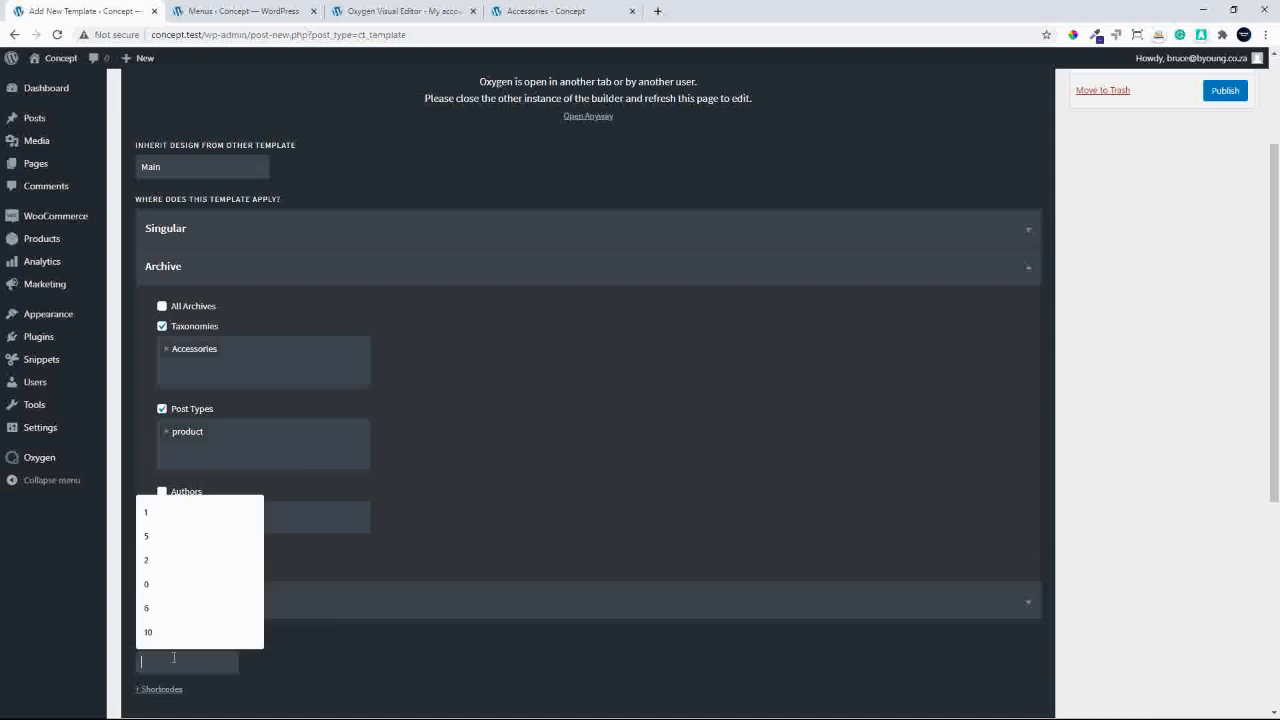
pyautogui.click(216, 513)
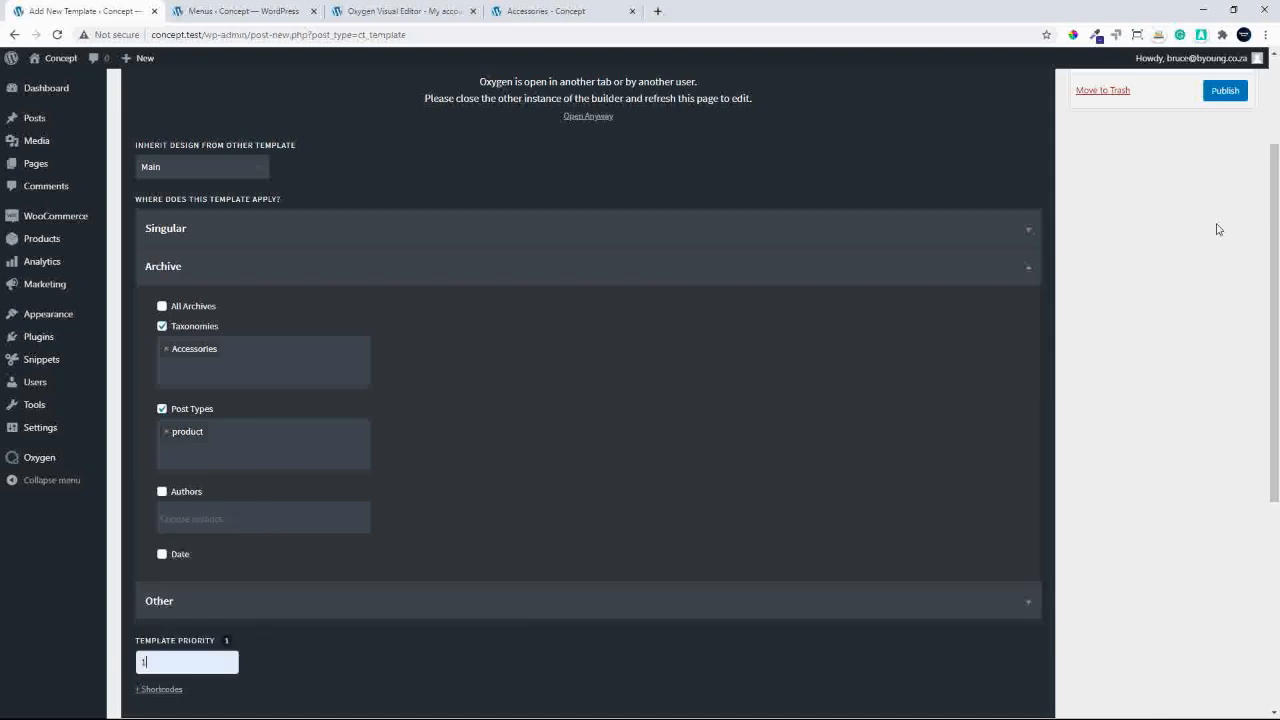
pyautogui.scroll(2, 1203, 332)
pyautogui.scroll(3, 1203, 332)
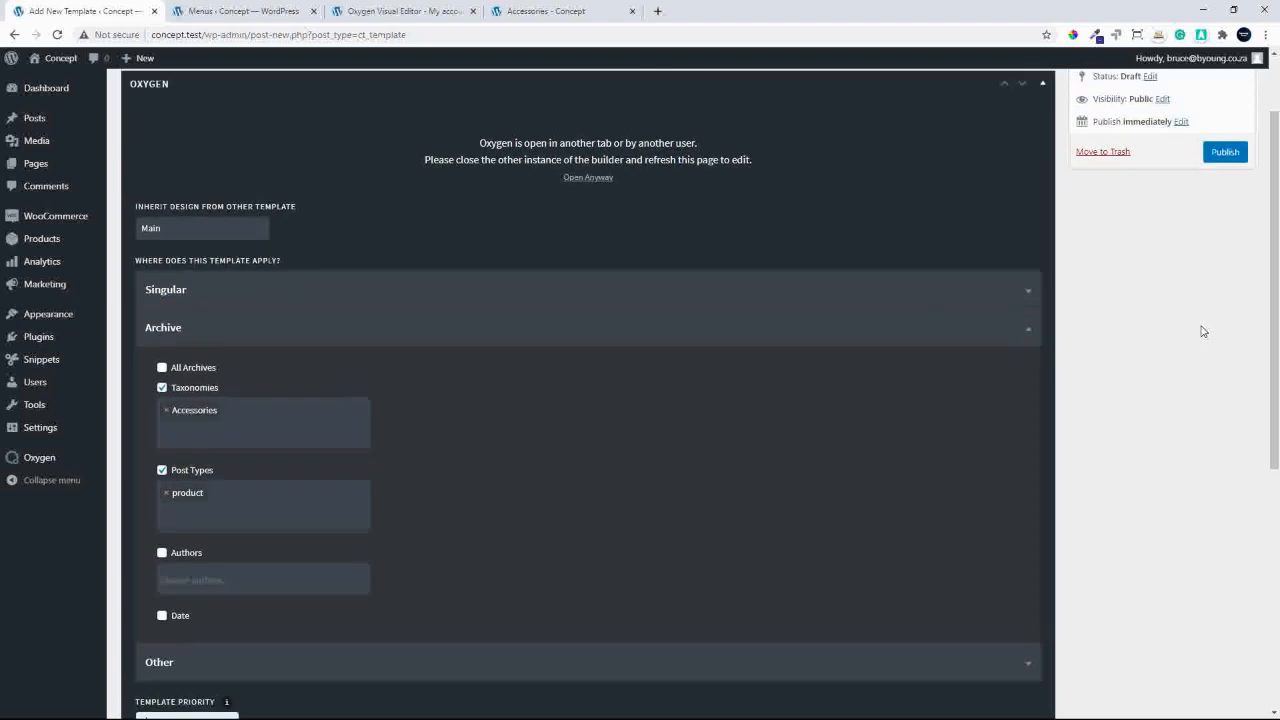
pyautogui.click(1225, 231)
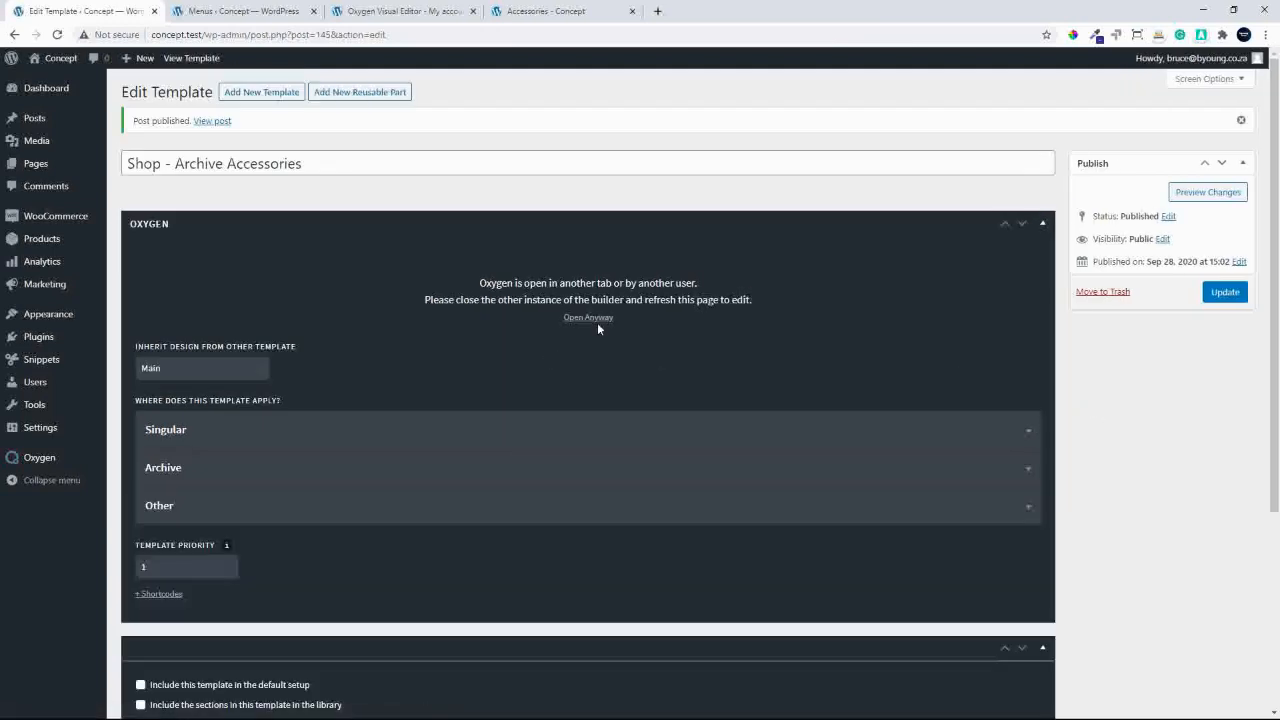
# Open the Accessories archive template in the Oxygen editor and add a section to its empty content area.
pyautogui.click(597, 320)
pyautogui.click(697, 126)
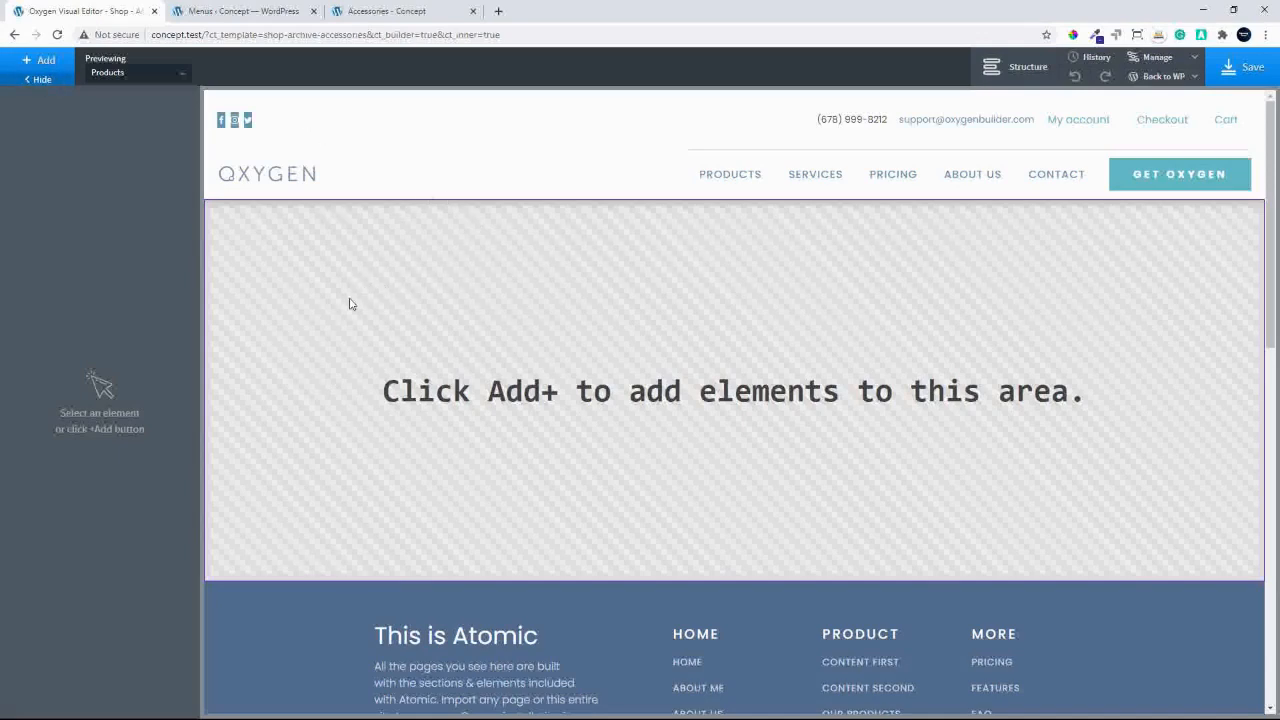
pyautogui.click(40, 60)
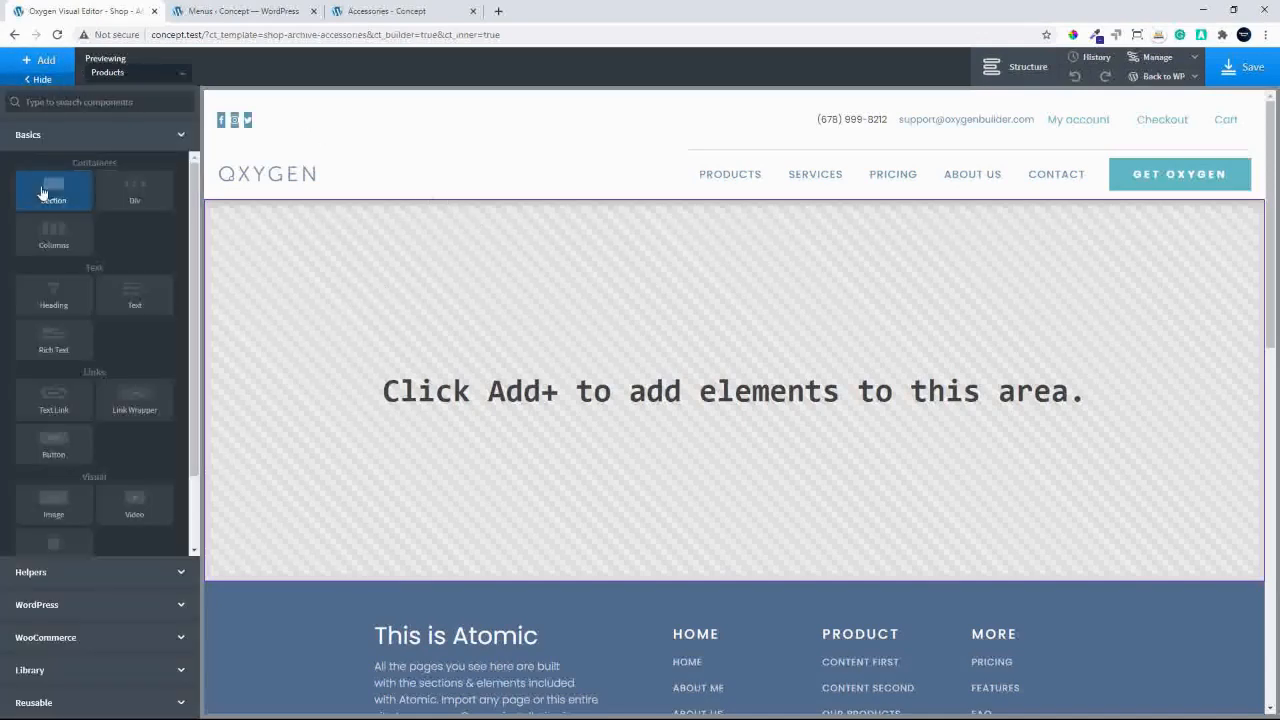
pyautogui.click(42, 193)
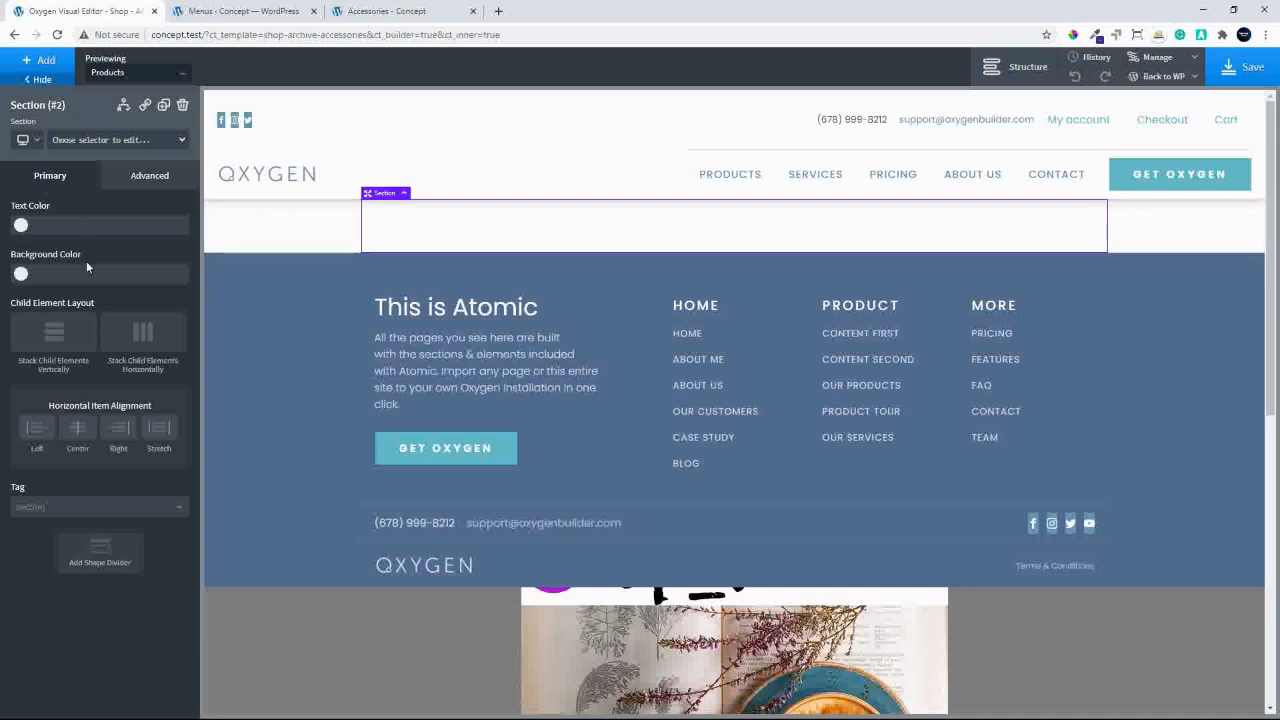
# Add two colours to the section's background gradient and set the first to the atomic Secondary colour.
pyautogui.click(152, 182)
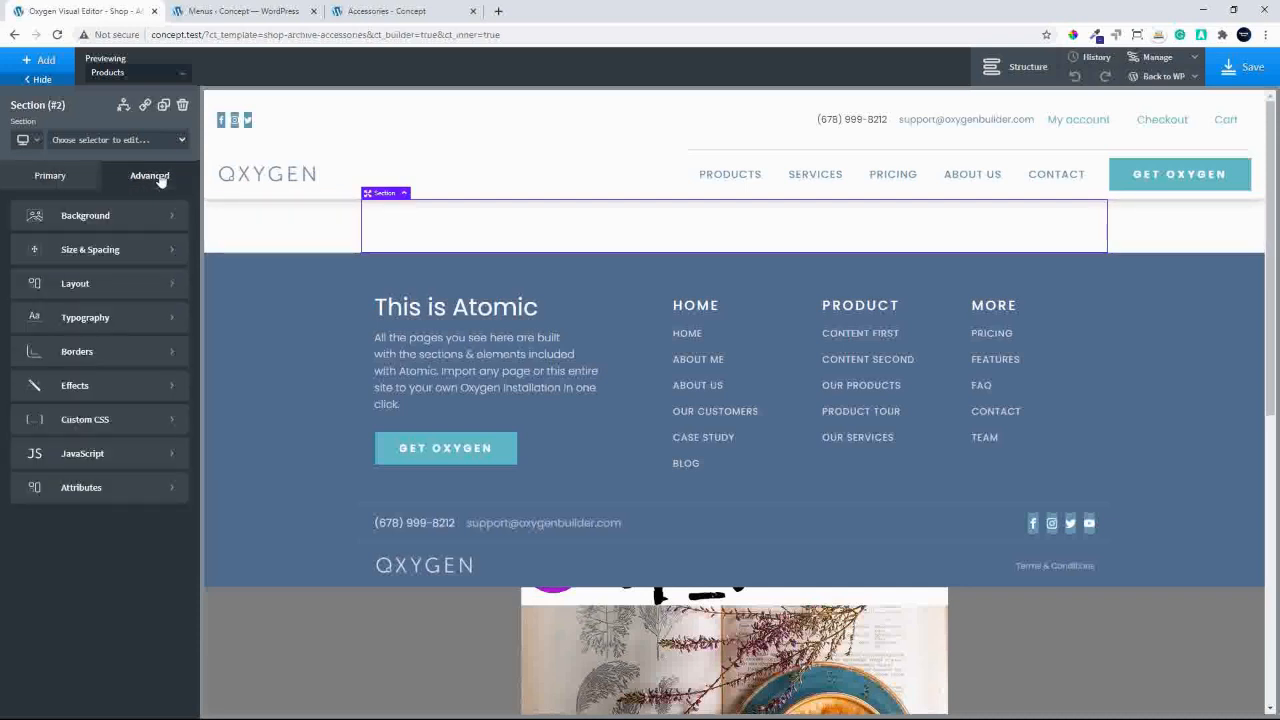
pyautogui.click(84, 211)
pyautogui.scroll(-5, 90, 600)
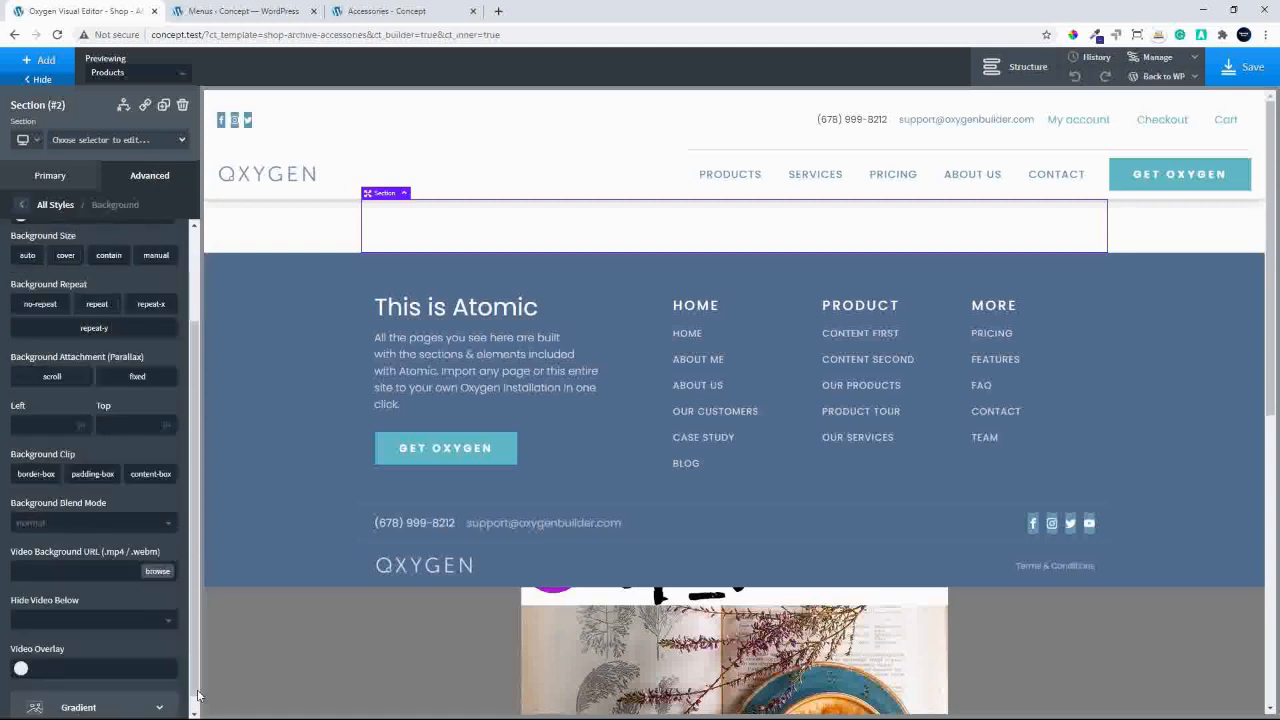
pyautogui.click(93, 690)
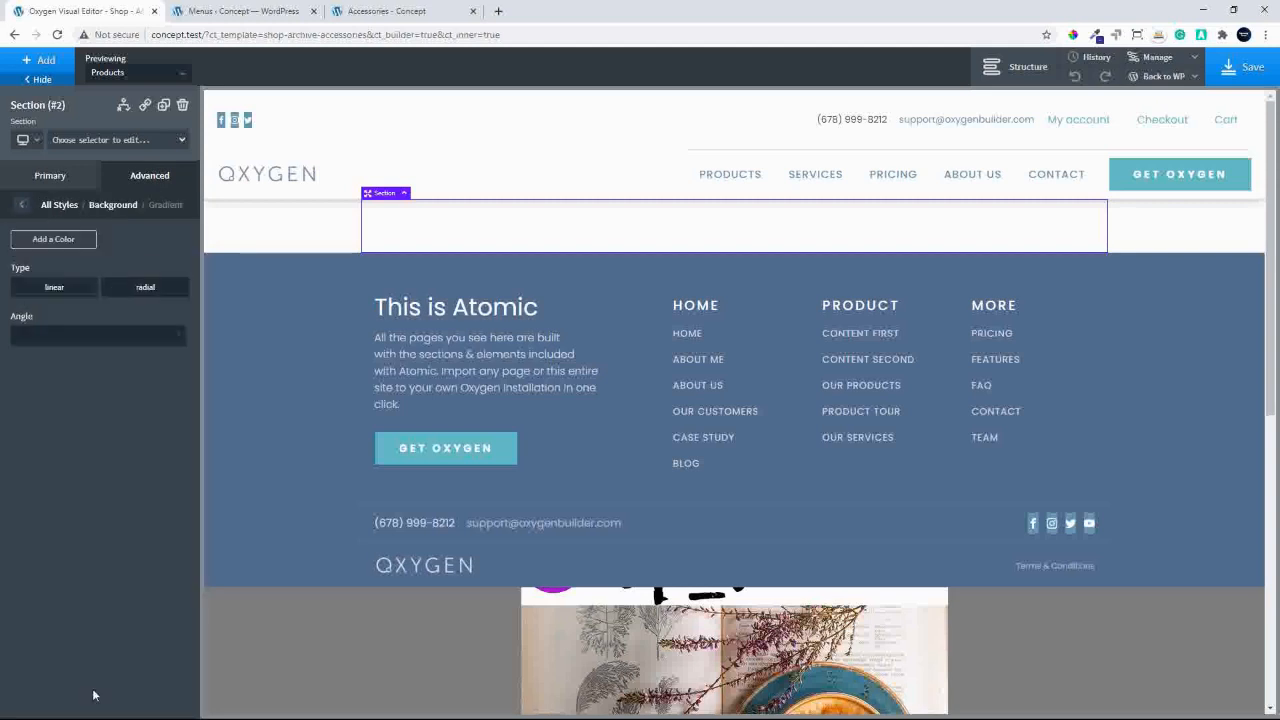
pyautogui.click(53, 239)
pyautogui.click(53, 239)
pyautogui.click(21, 273)
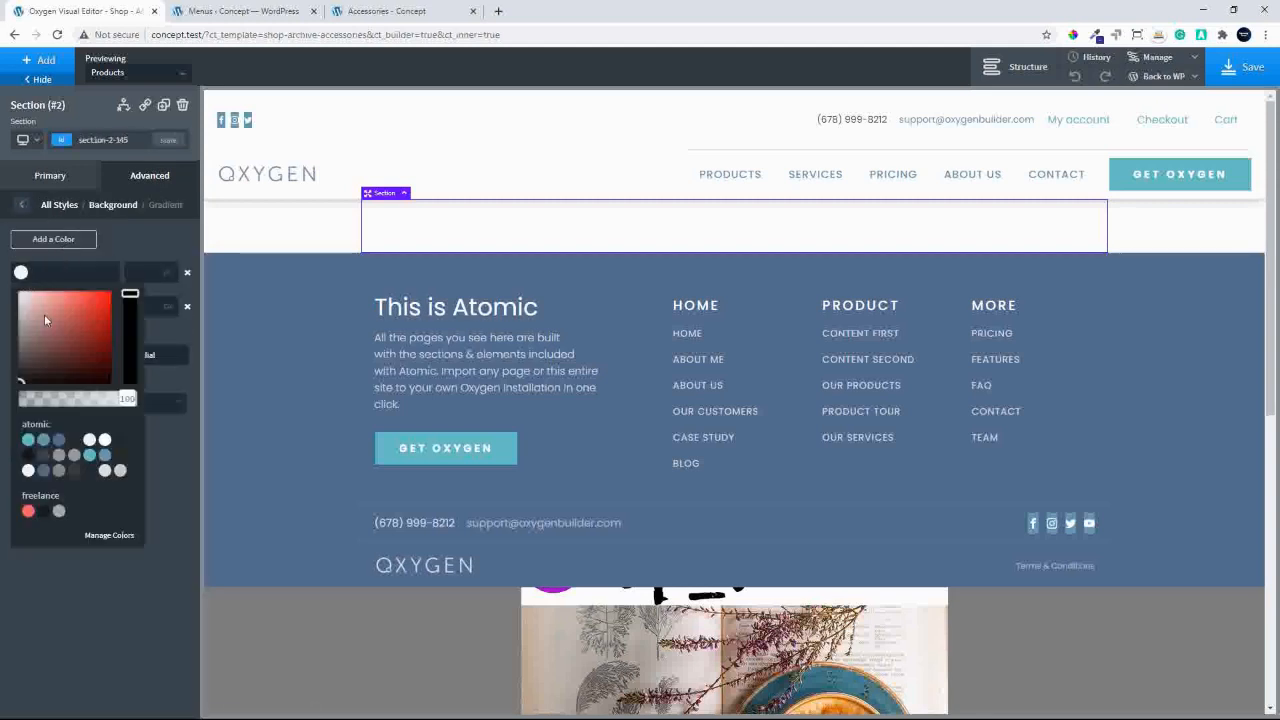
pyautogui.click(59, 440)
pyautogui.click(166, 475)
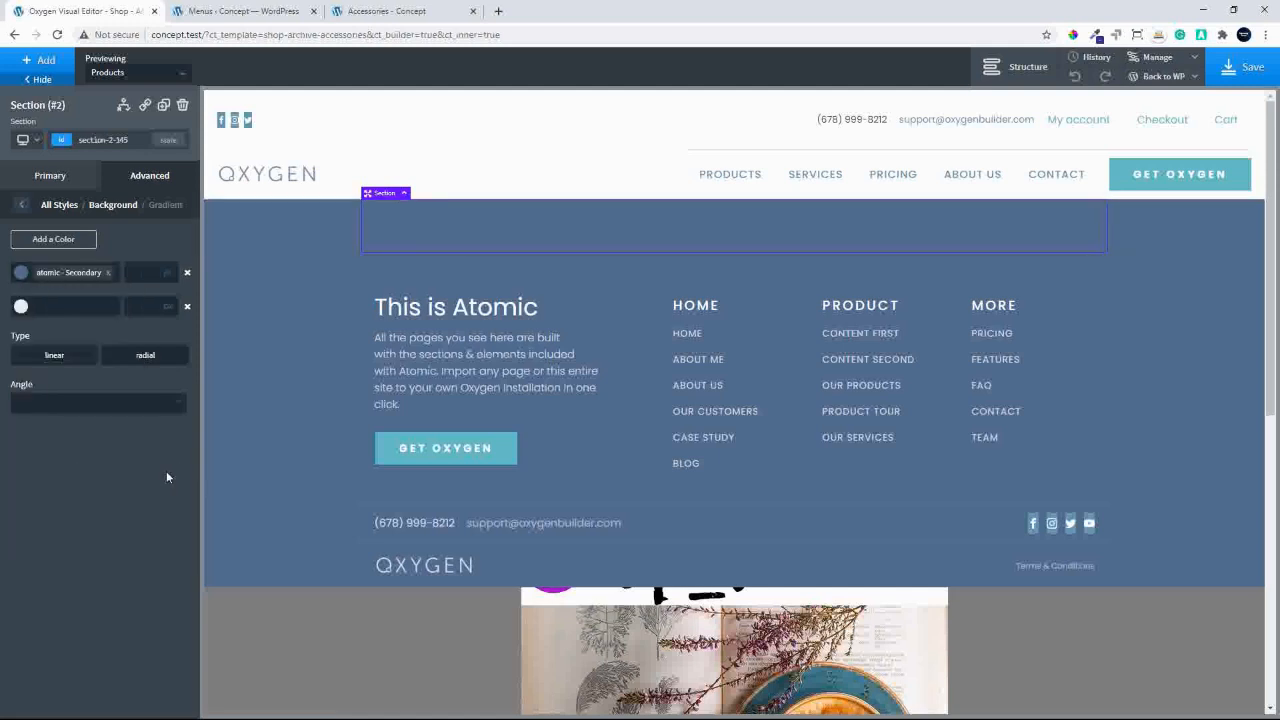
# Set the gradient's second colour to atomic Hippie Blue and its angle to 45.
pyautogui.click(21, 307)
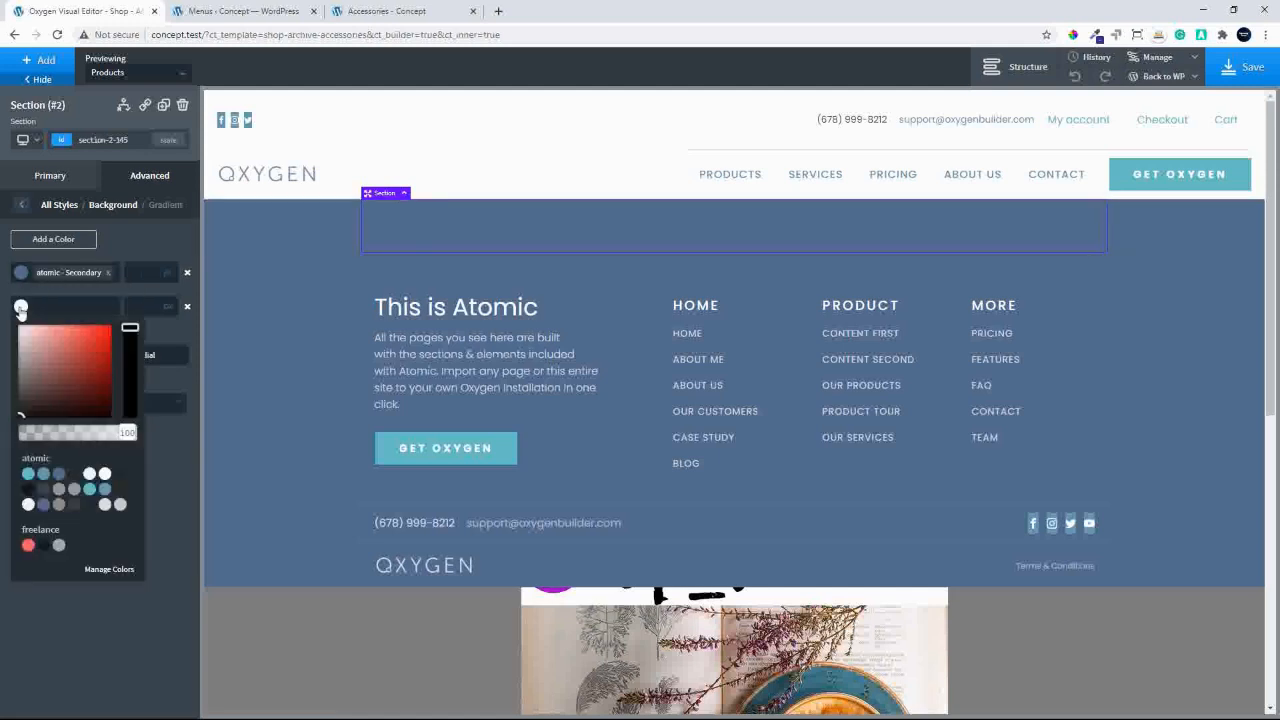
pyautogui.click(104, 489)
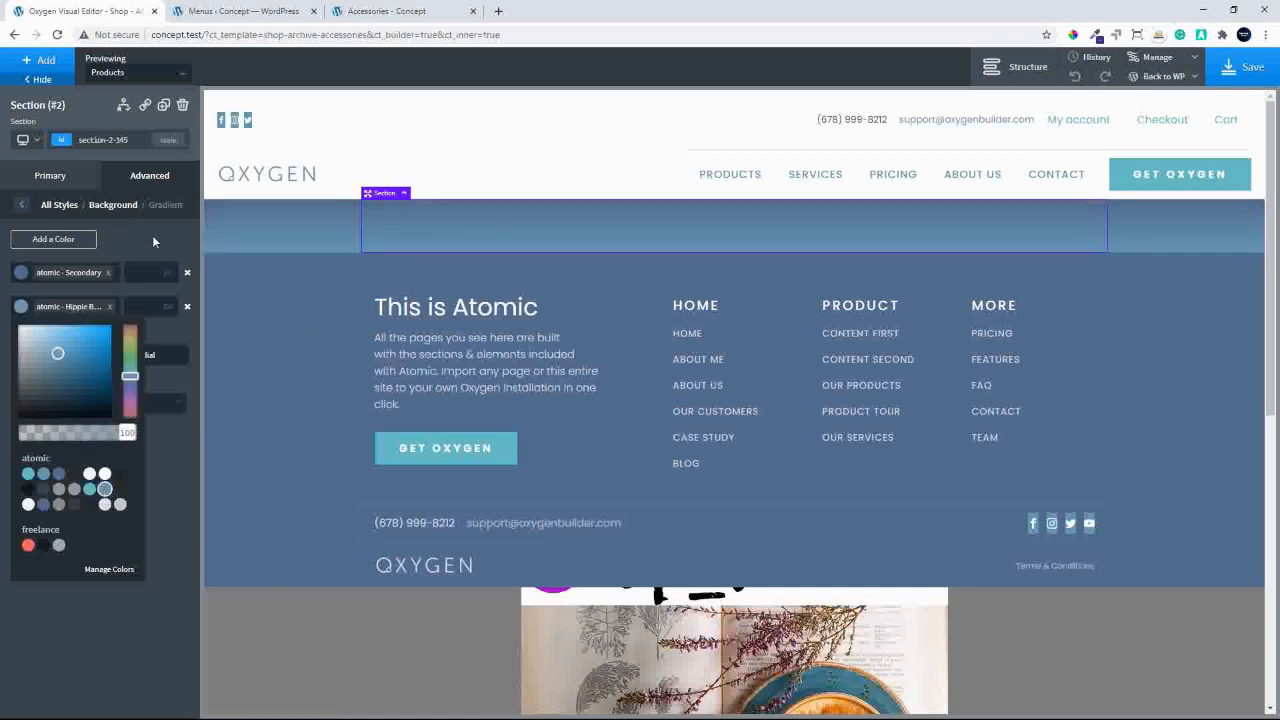
pyautogui.click(153, 239)
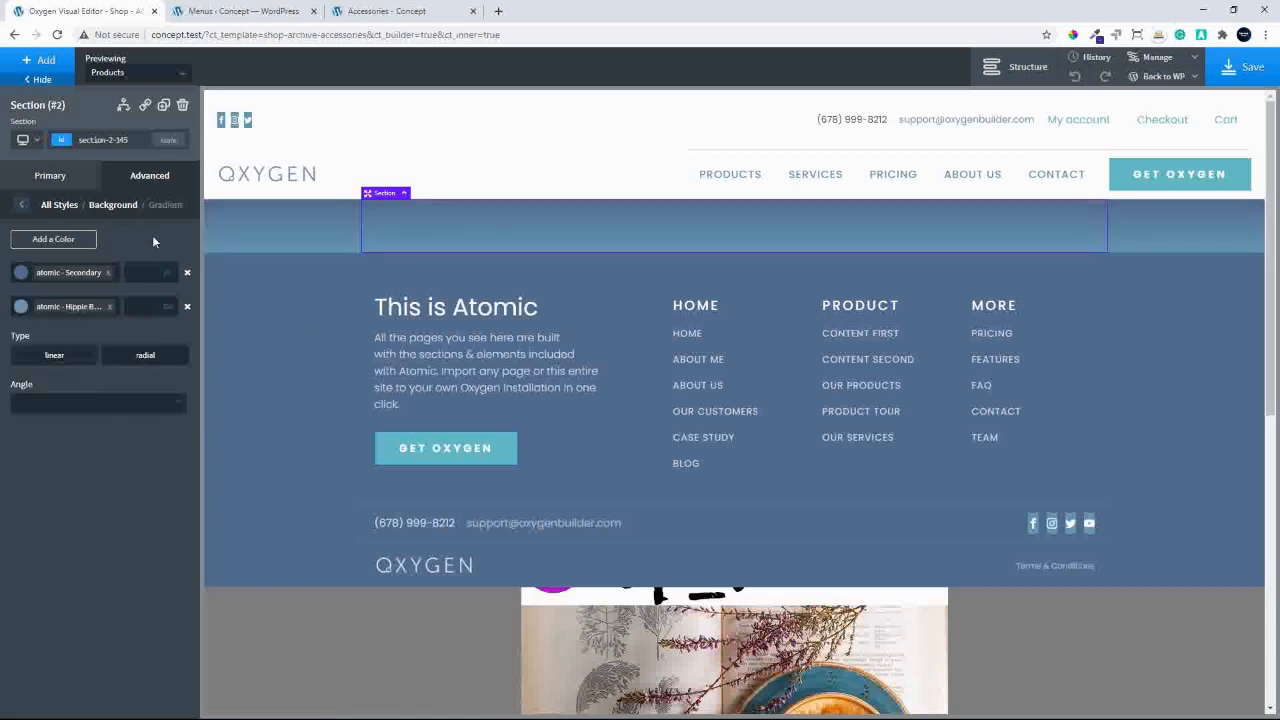
pyautogui.click(39, 401)
pyautogui.write('45')
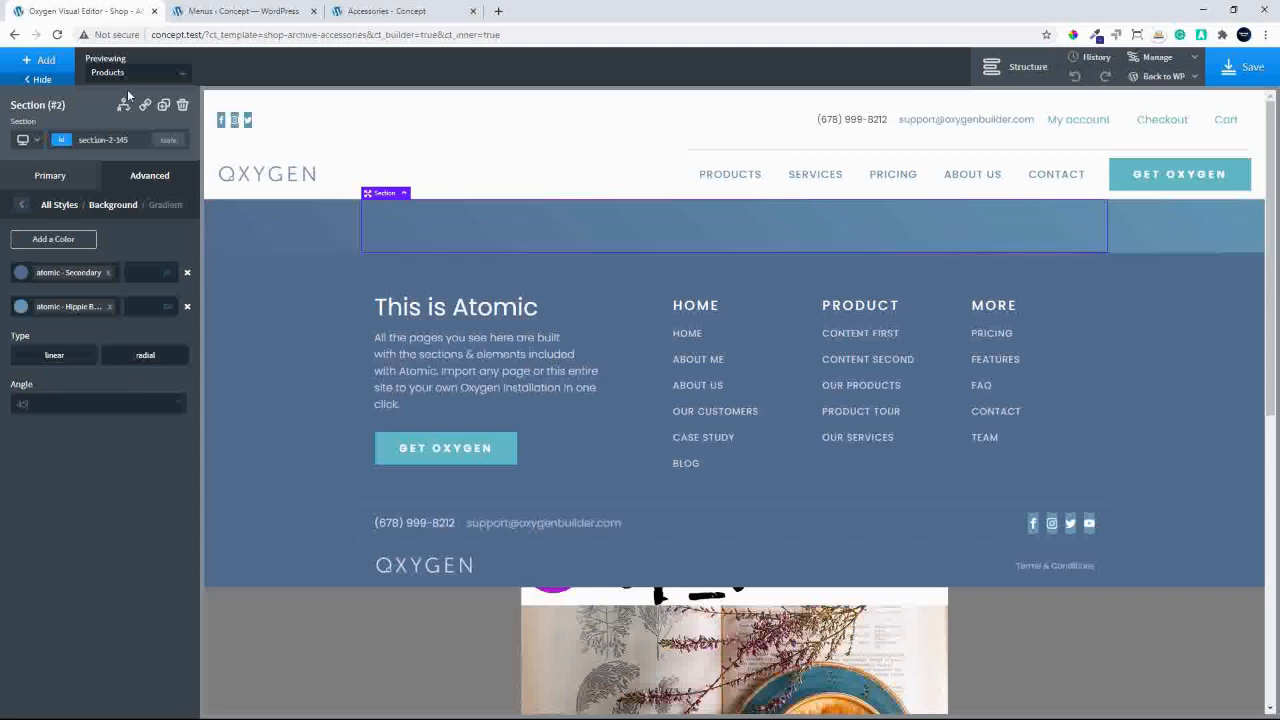
# Insert a WooCommerce Products List into the gradient section.
pyautogui.click(27, 66)
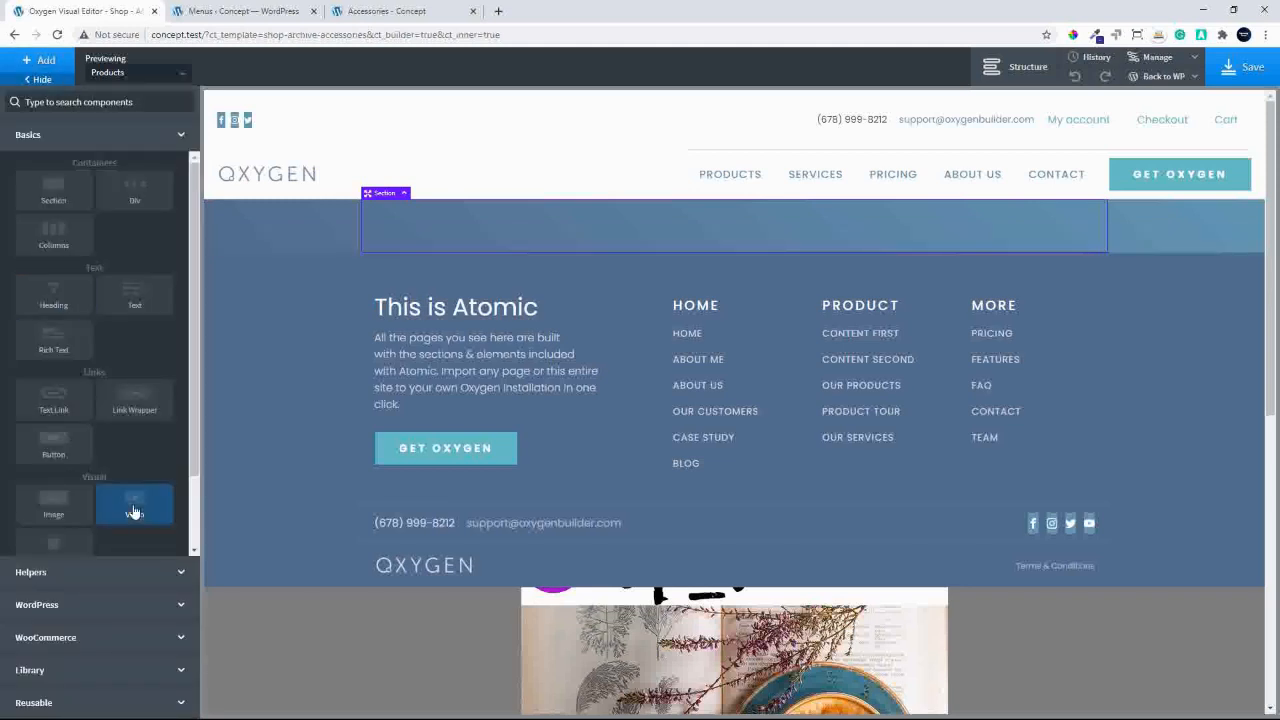
pyautogui.click(45, 639)
pyautogui.scroll(-2, 66, 543)
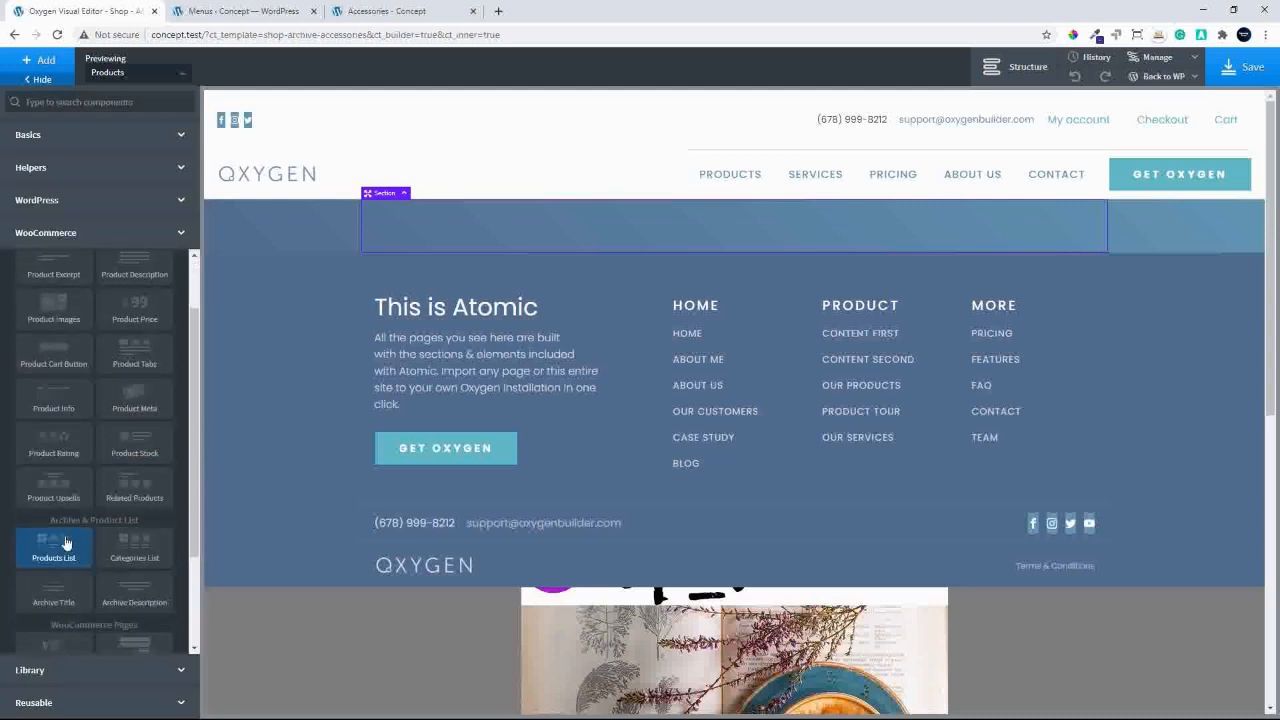
pyautogui.click(53, 545)
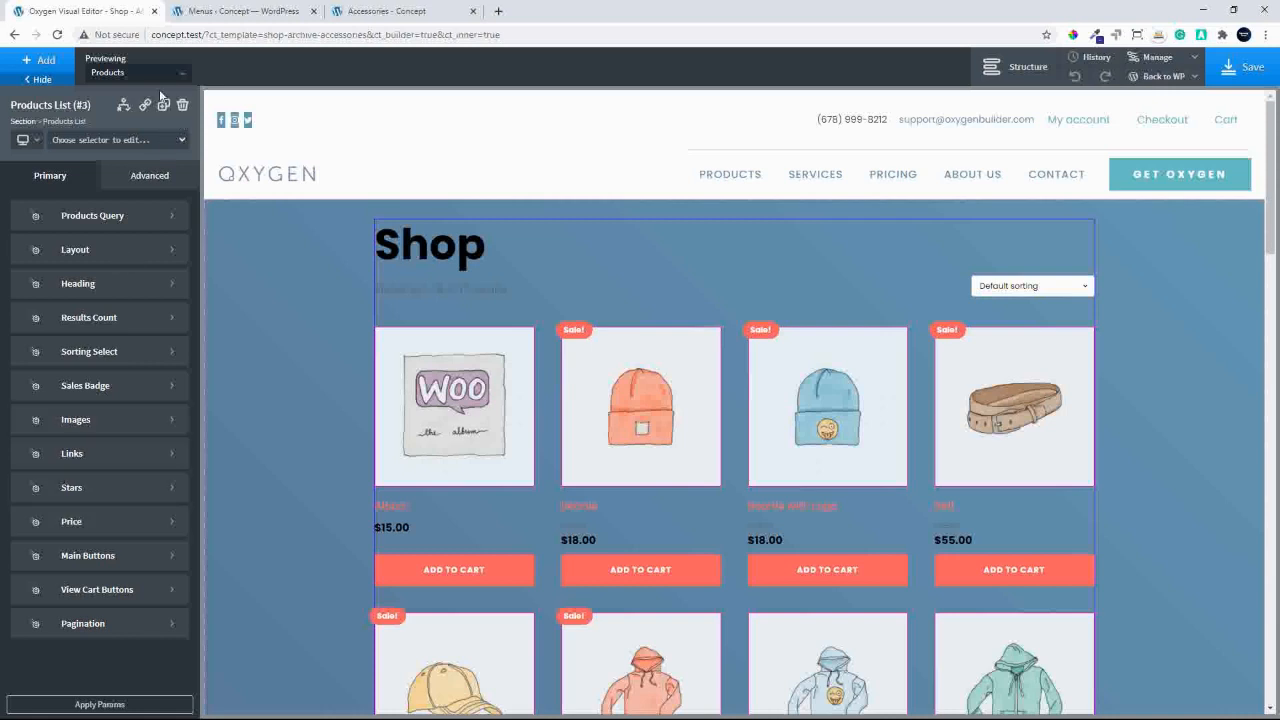
pyautogui.scroll(-1, 286, 358)
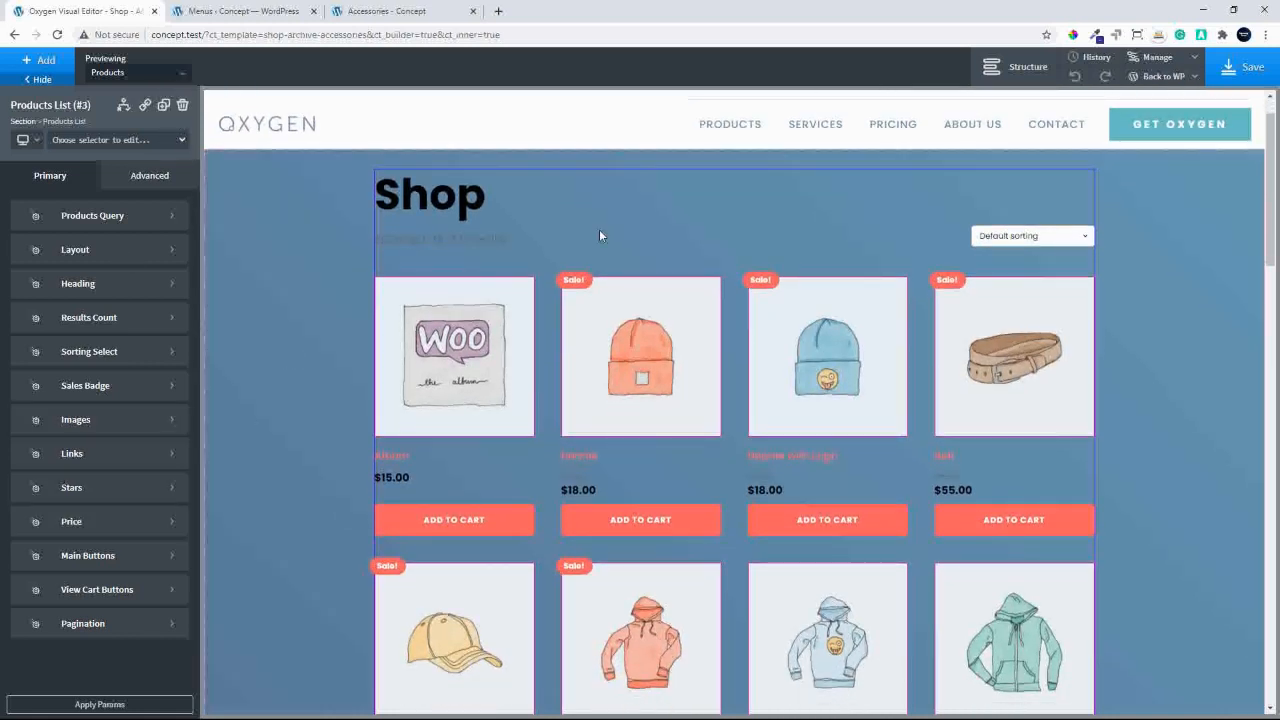
# Wrap the Products List in a div inside the gradient section.
pyautogui.click(142, 181)
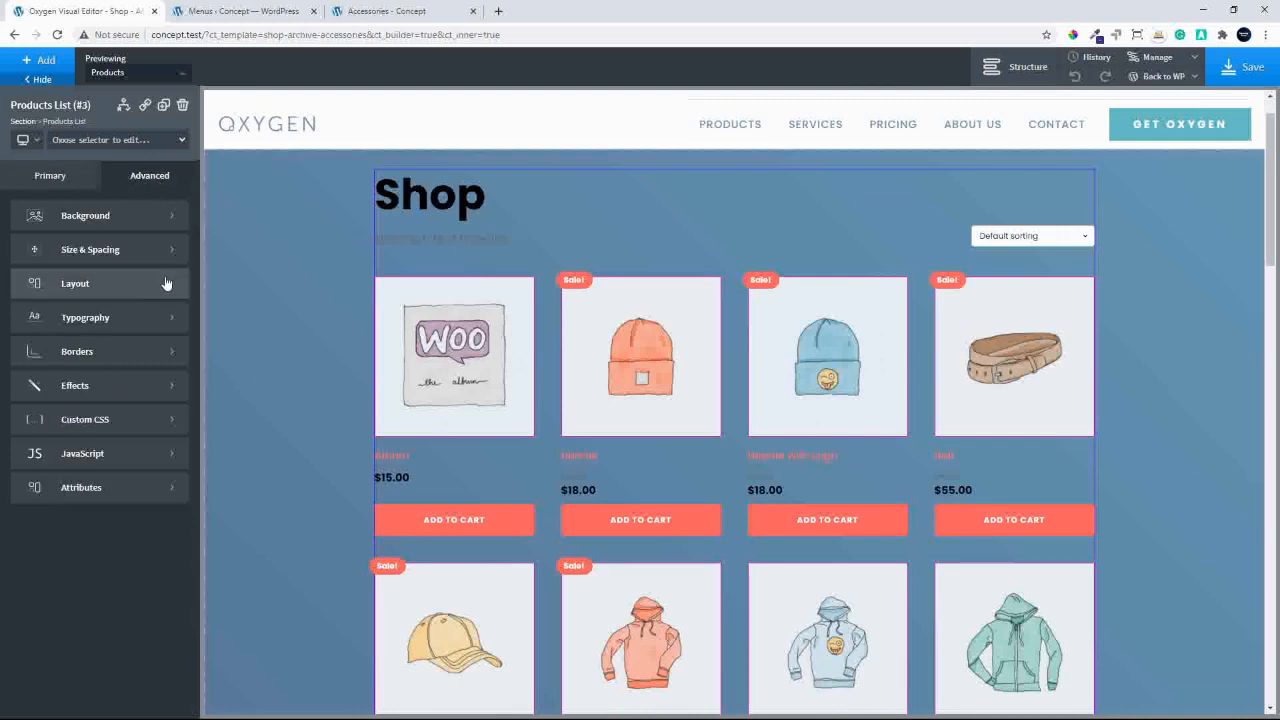
pyautogui.click(110, 215)
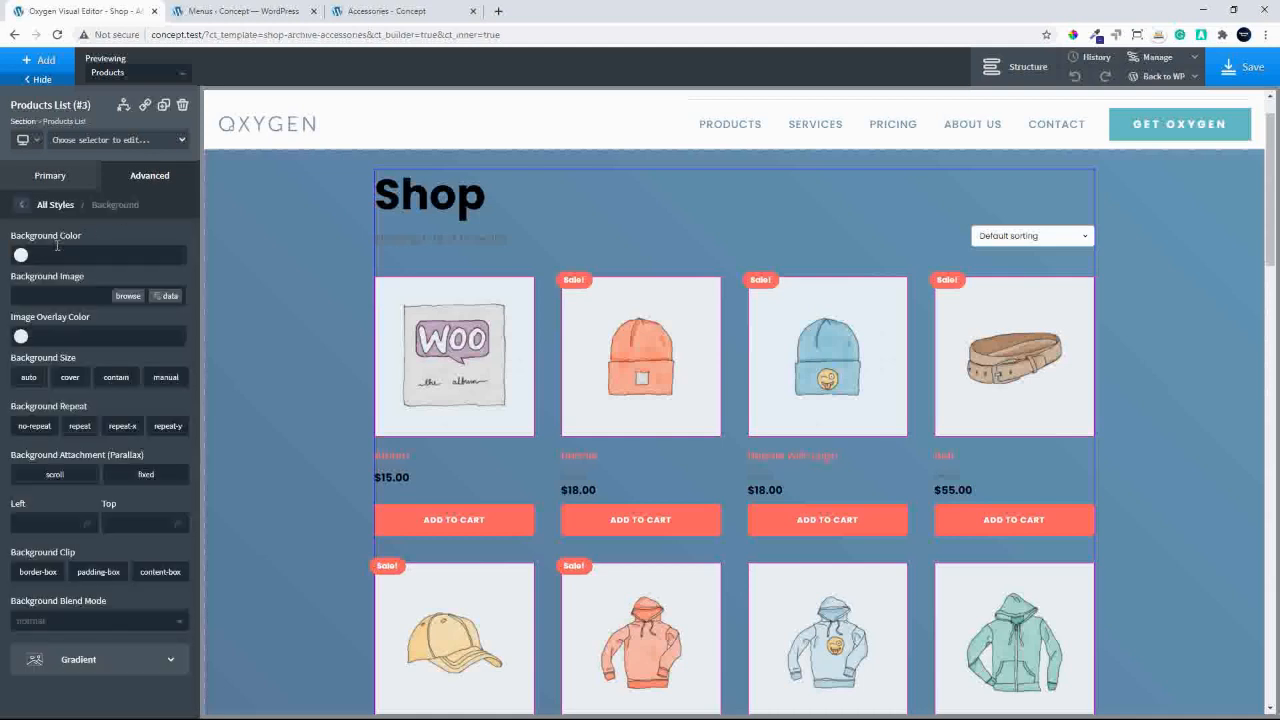
pyautogui.click(1015, 66)
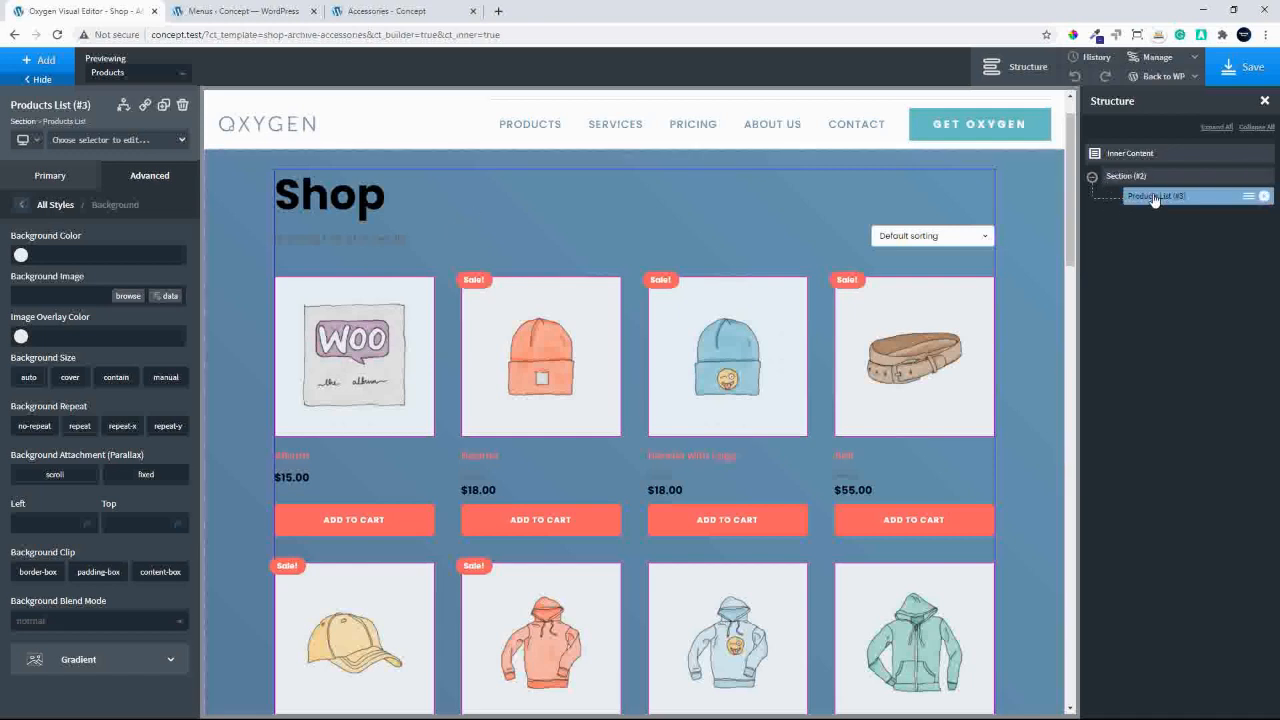
pyautogui.click(1248, 199)
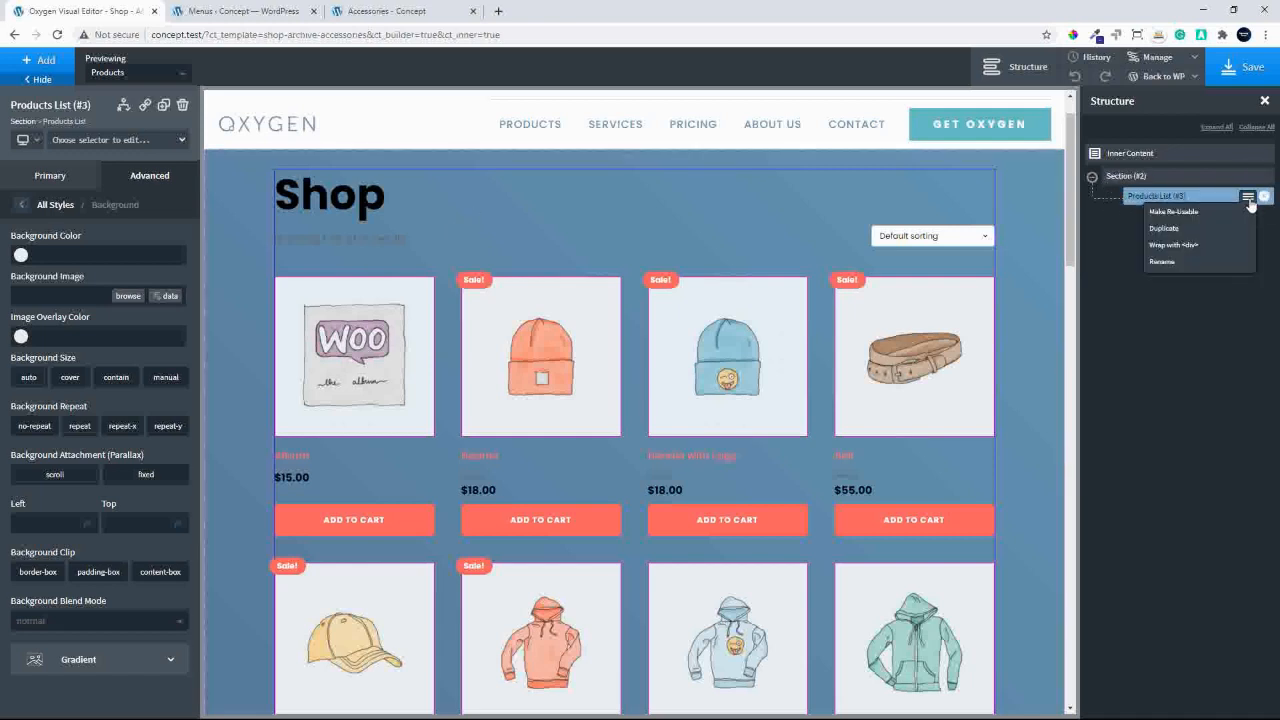
pyautogui.click(1193, 245)
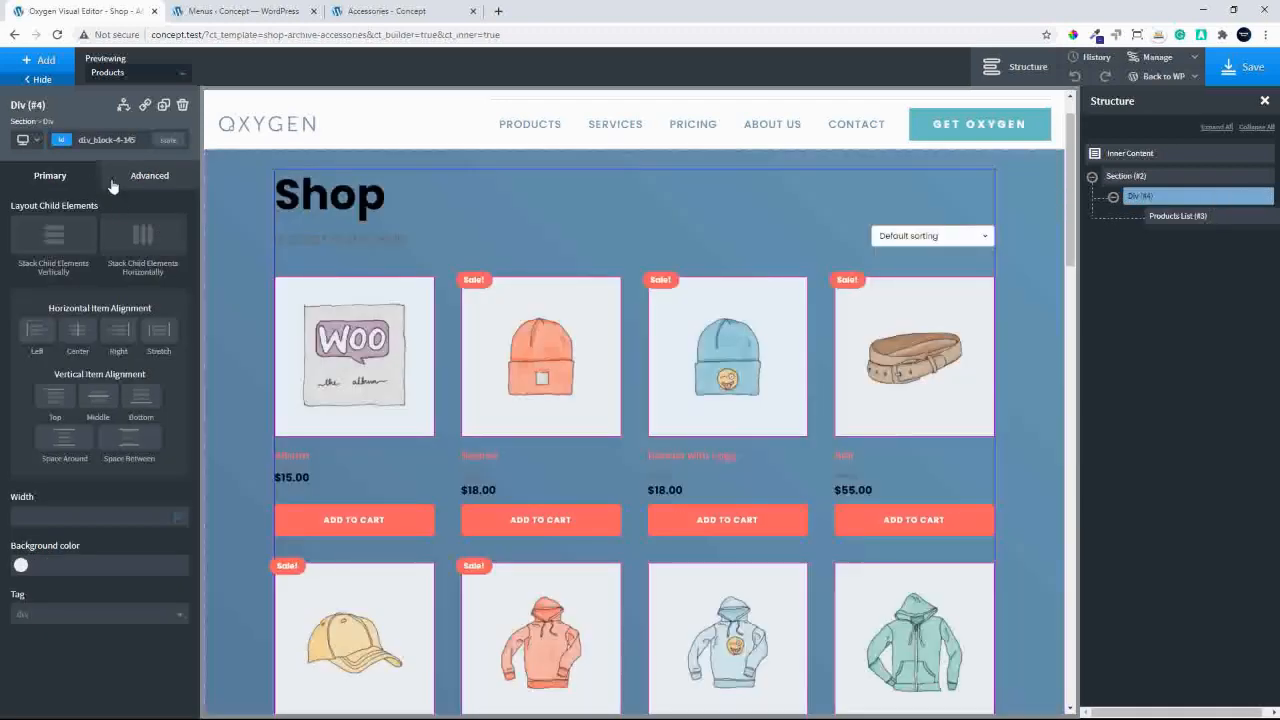
# Set the new div's padding to 15 px on all four sides.
pyautogui.click(128, 186)
pyautogui.click(95, 250)
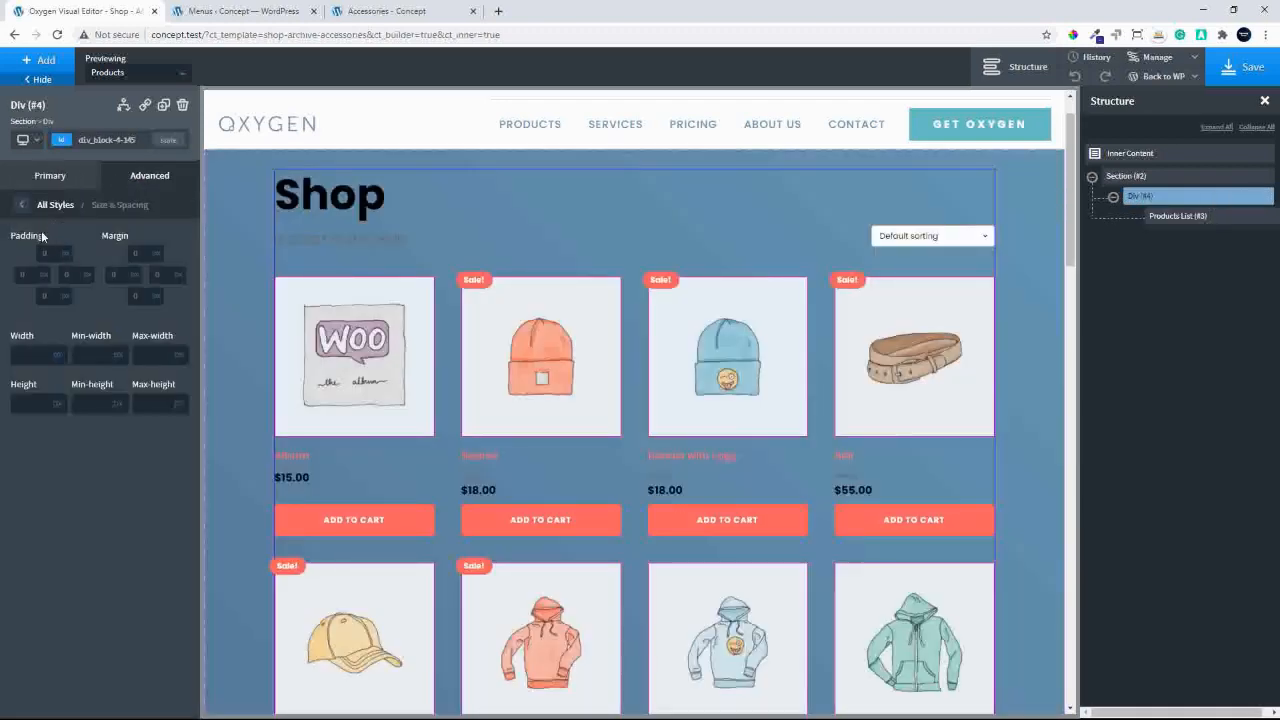
pyautogui.click(45, 252)
pyautogui.write('15')
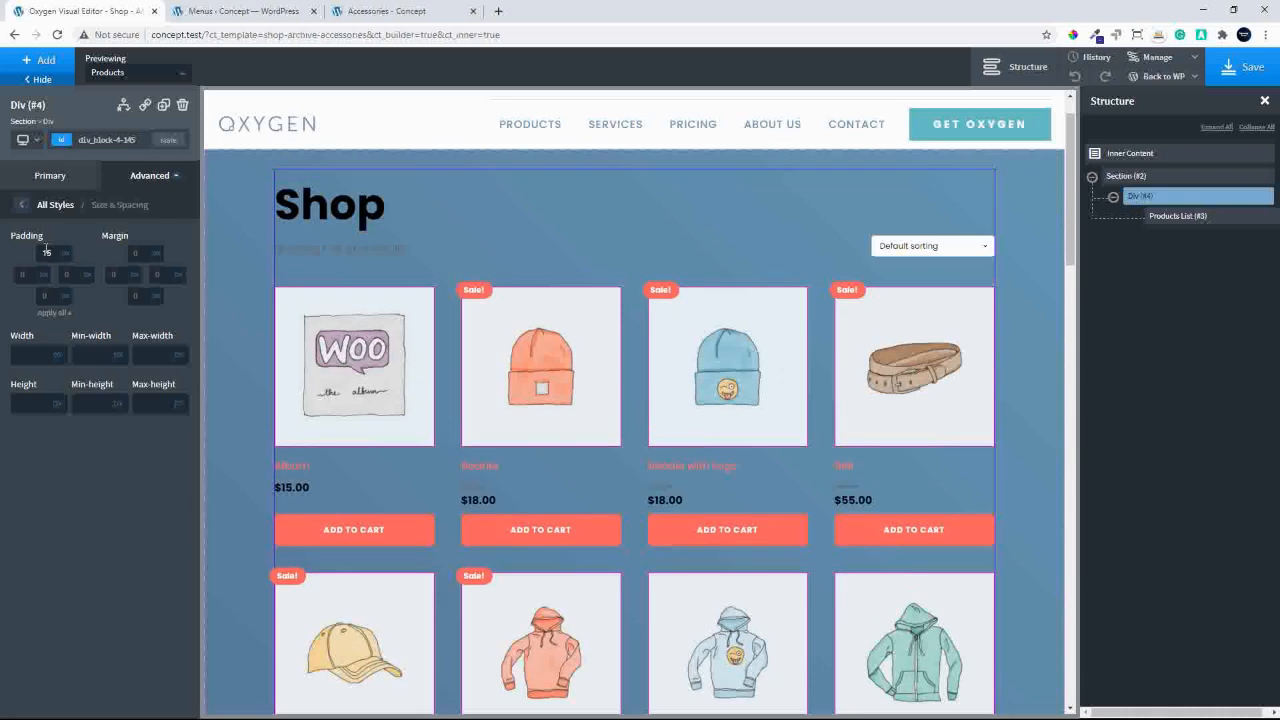
pyautogui.click(53, 313)
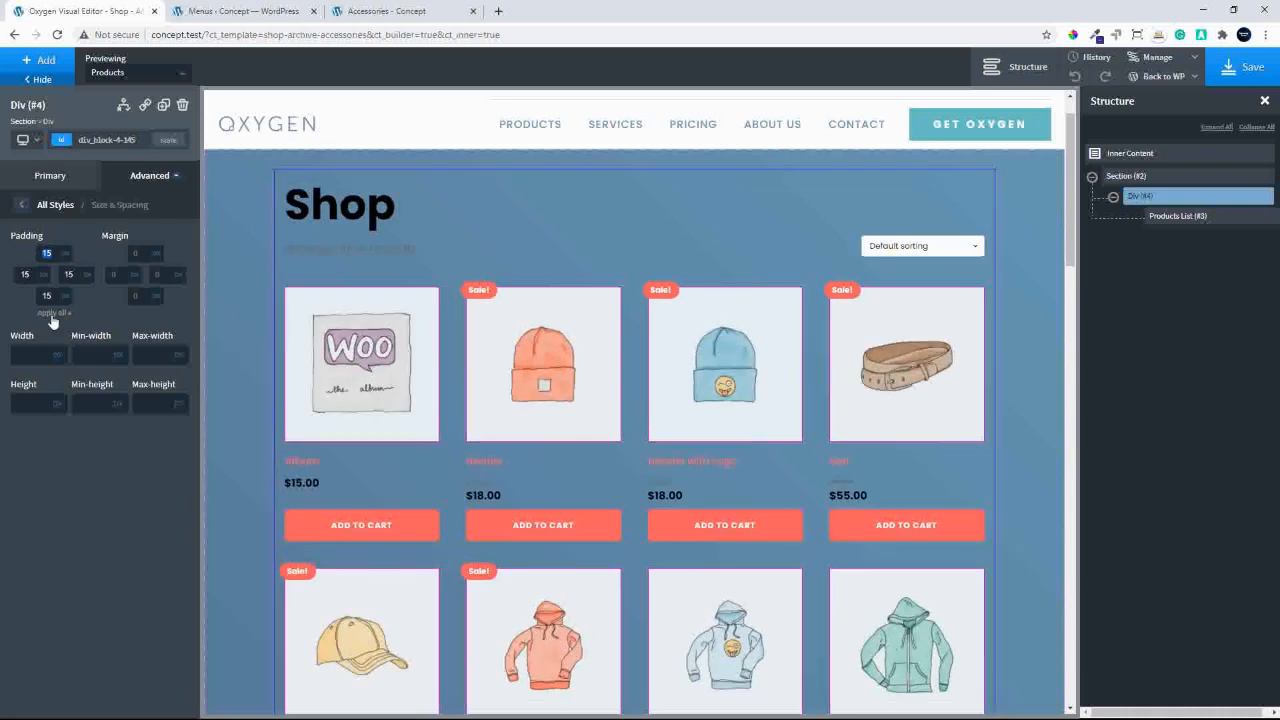
# Set the background colour of the div around the Products List to atomic White.
pyautogui.click(40, 188)
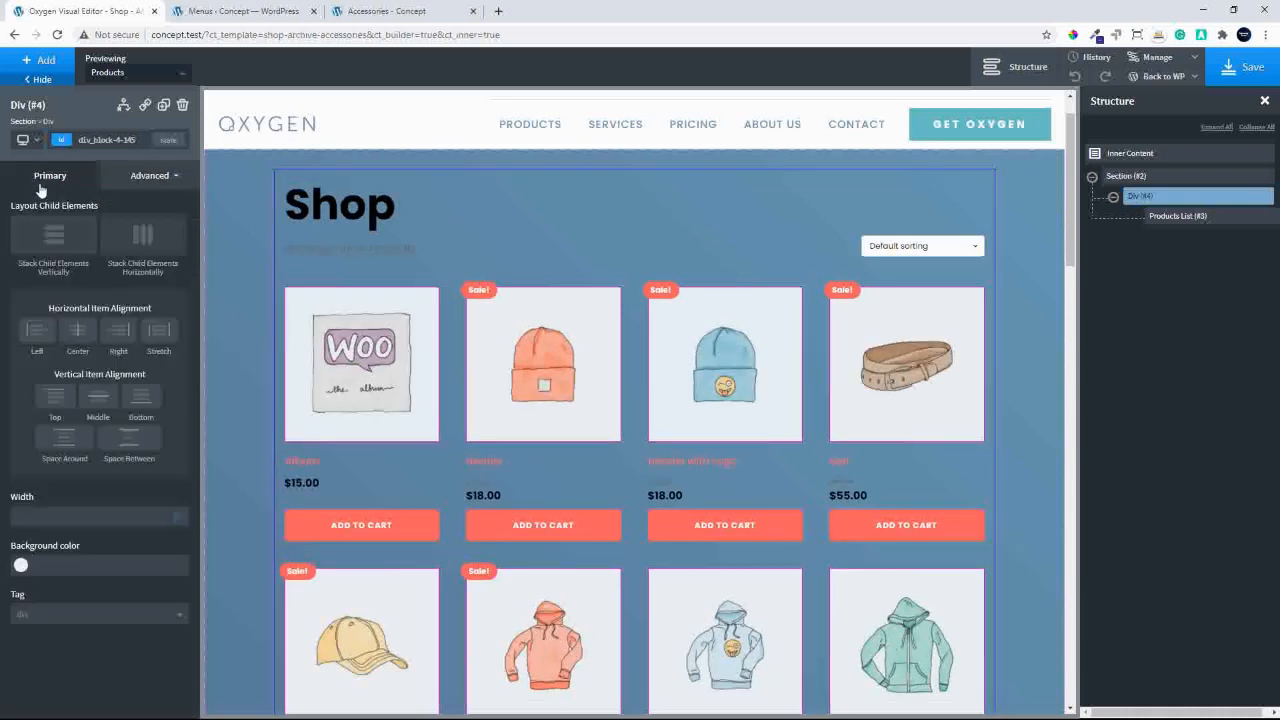
pyautogui.click(18, 562)
pyautogui.scroll(-1, 195, 617)
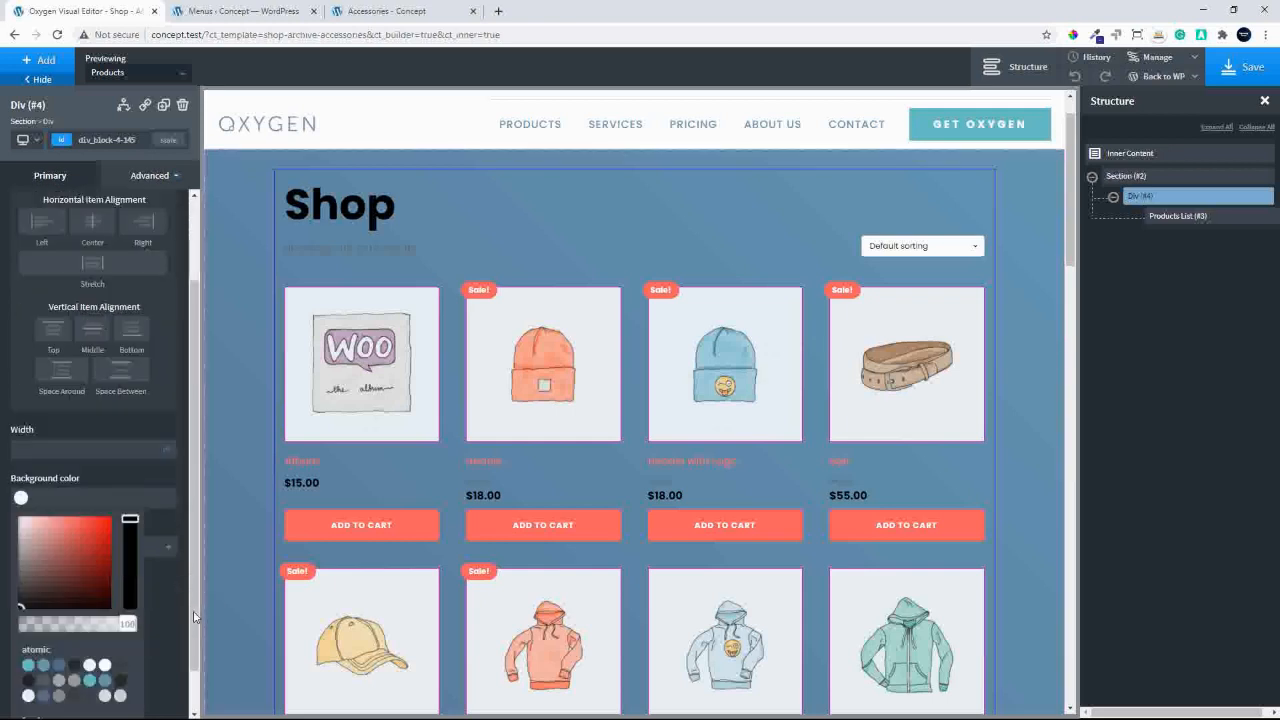
pyautogui.scroll(-1, 195, 617)
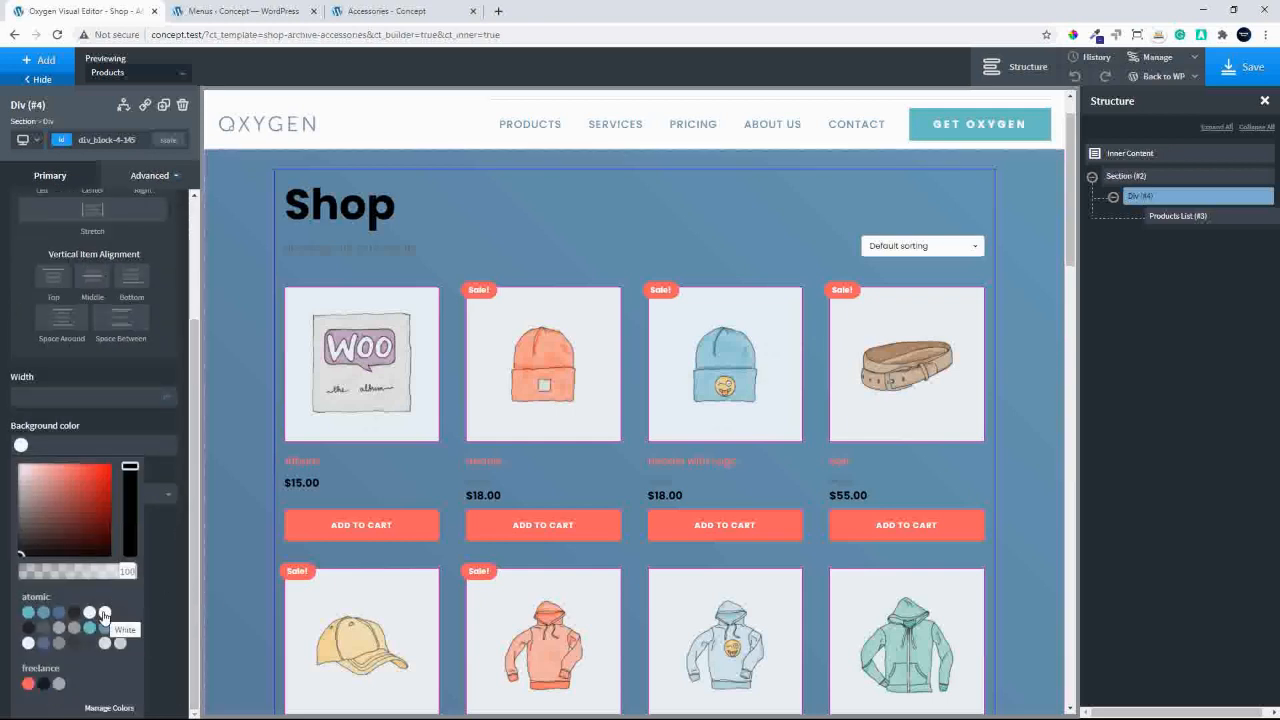
pyautogui.click(104, 614)
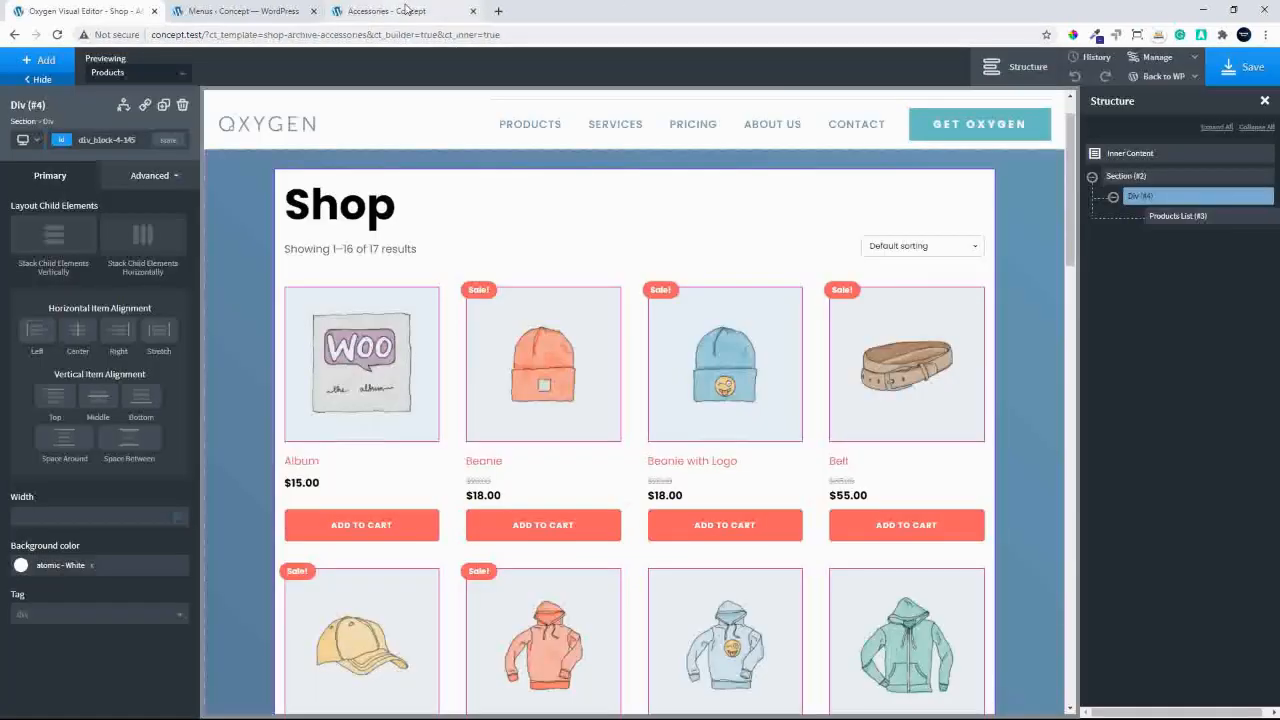
# Reload the live Accessories category page to check its design, and return to the template editor.
pyautogui.click(420, 9)
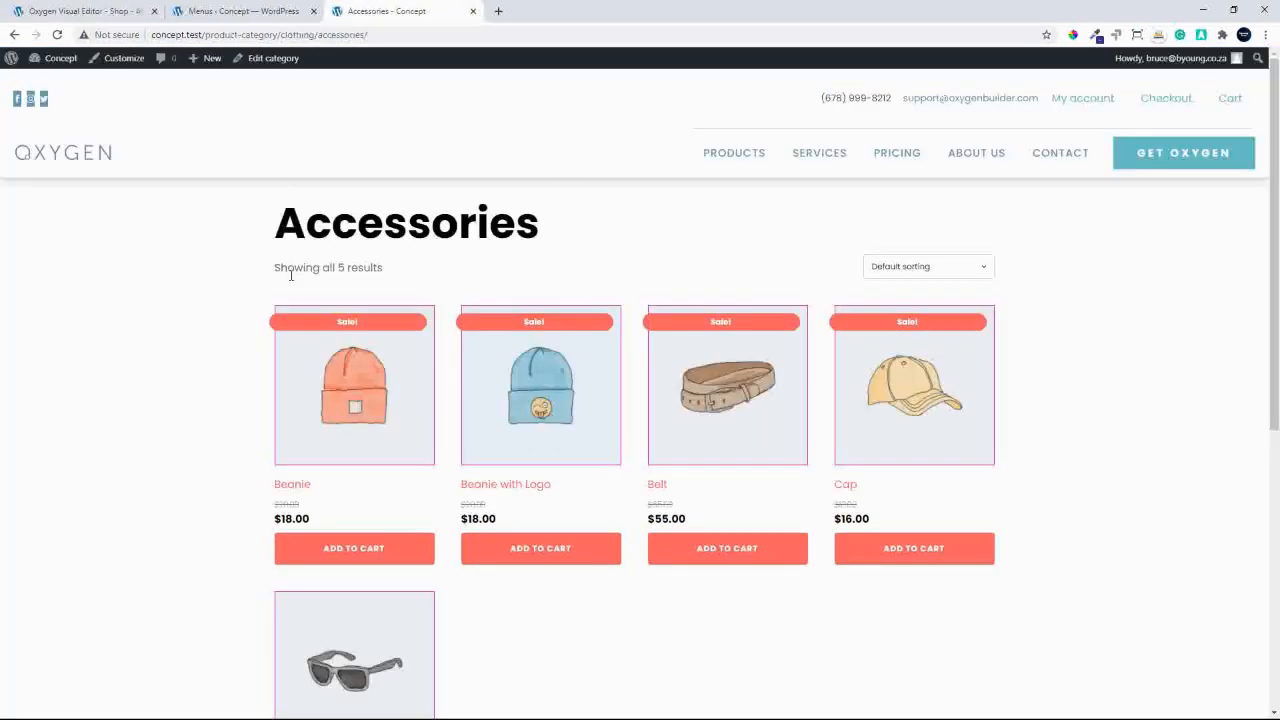
pyautogui.click(57, 34)
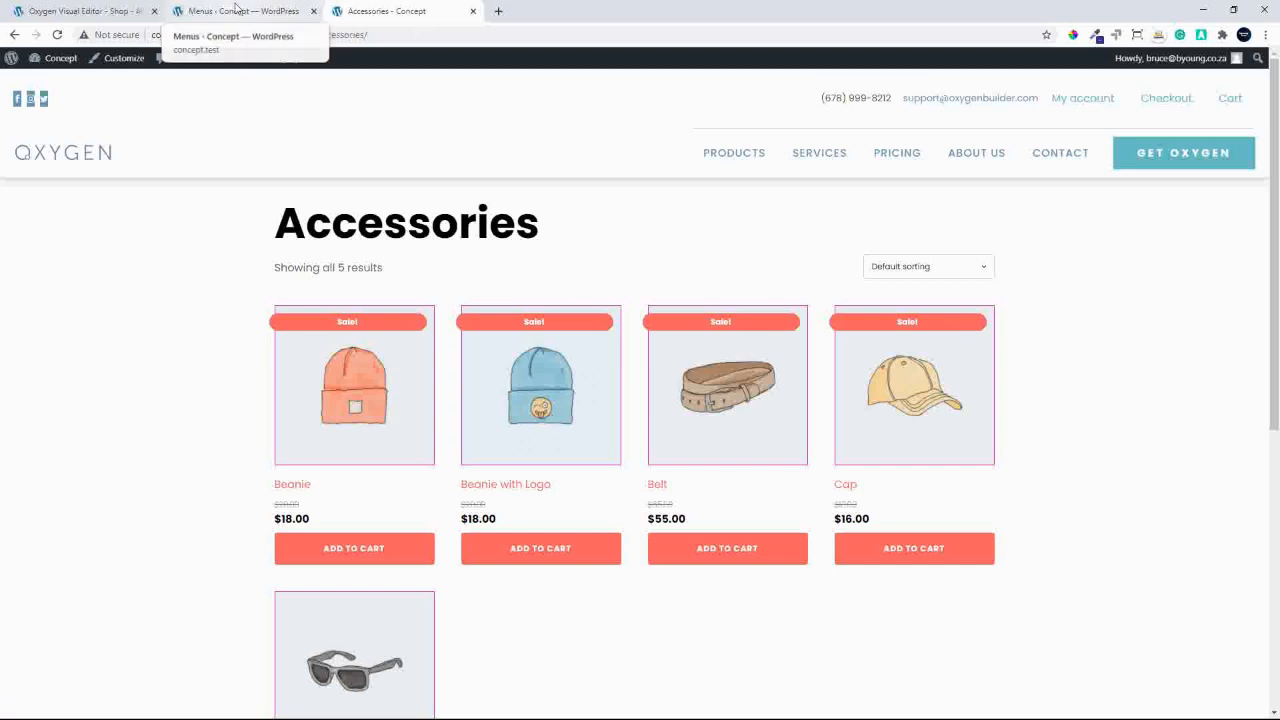
pyautogui.click(80, 10)
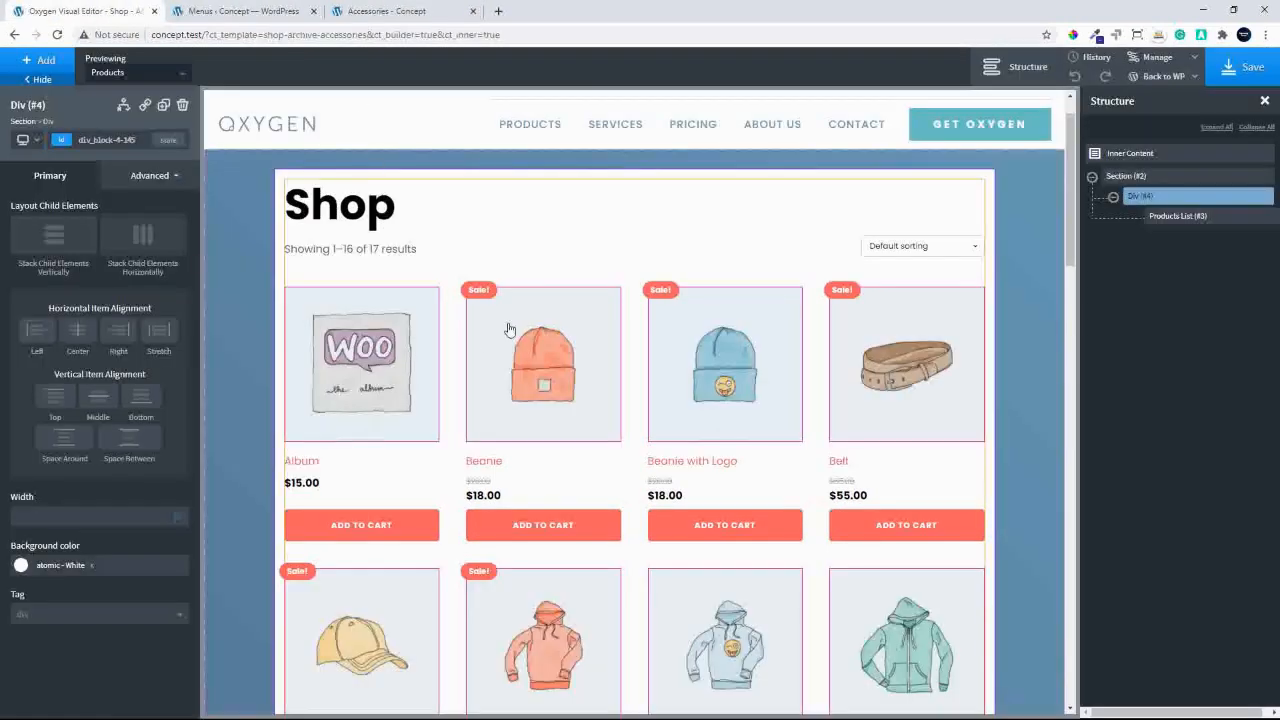
# Save the template design and go back to its settings in the WordPress admin.
pyautogui.click(1230, 74)
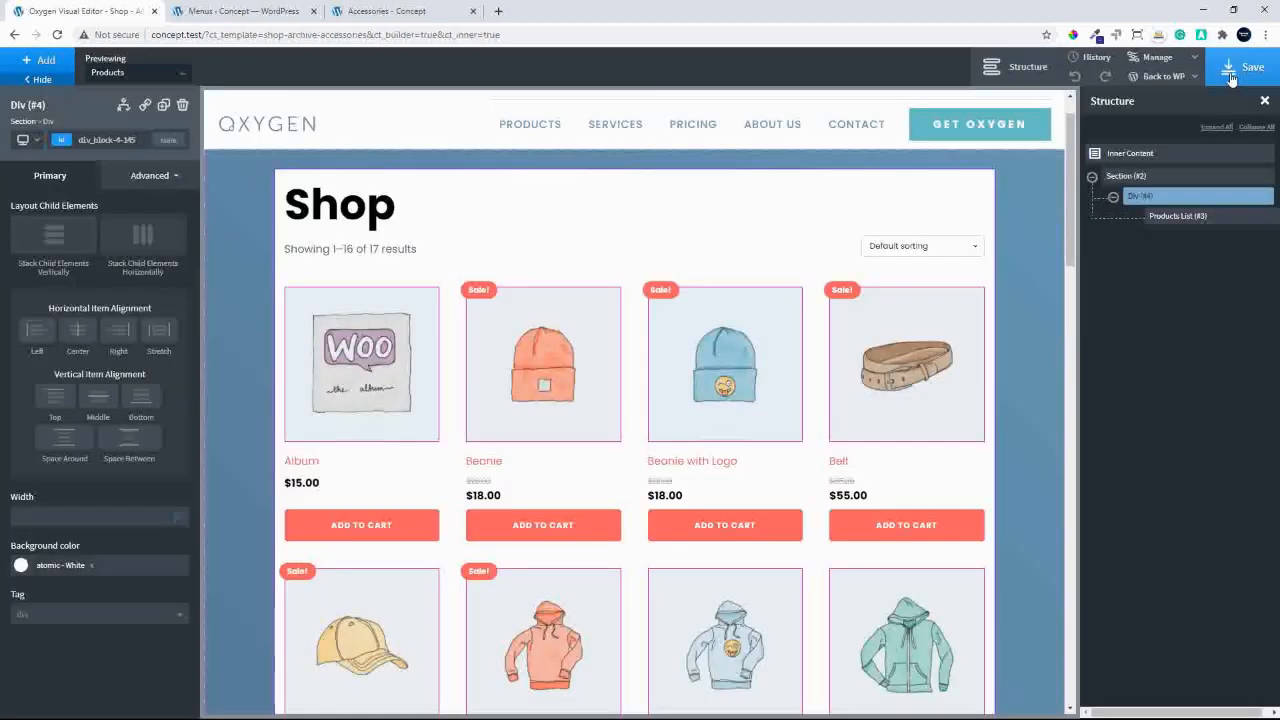
pyautogui.moveTo(1178, 78)
pyautogui.click(1150, 94)
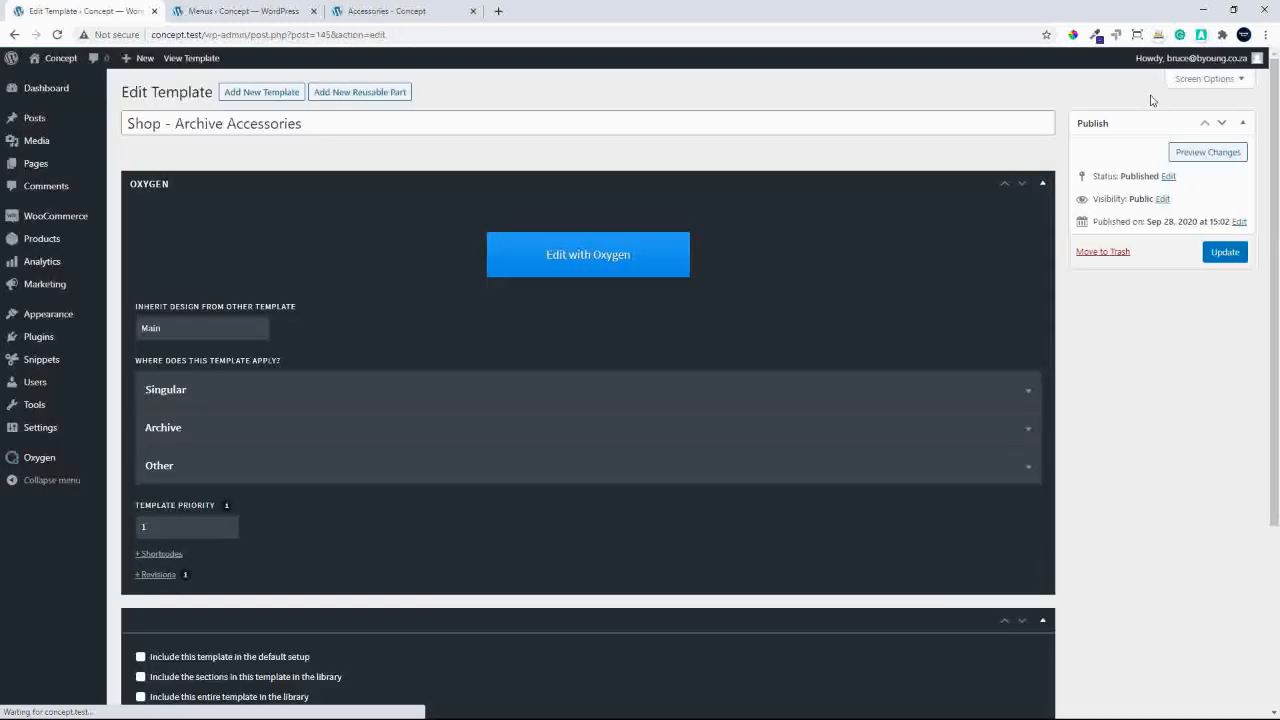
# Set the priority of the Shop - Archive Accessories template to 2 and update the template.
pyautogui.click(159, 529)
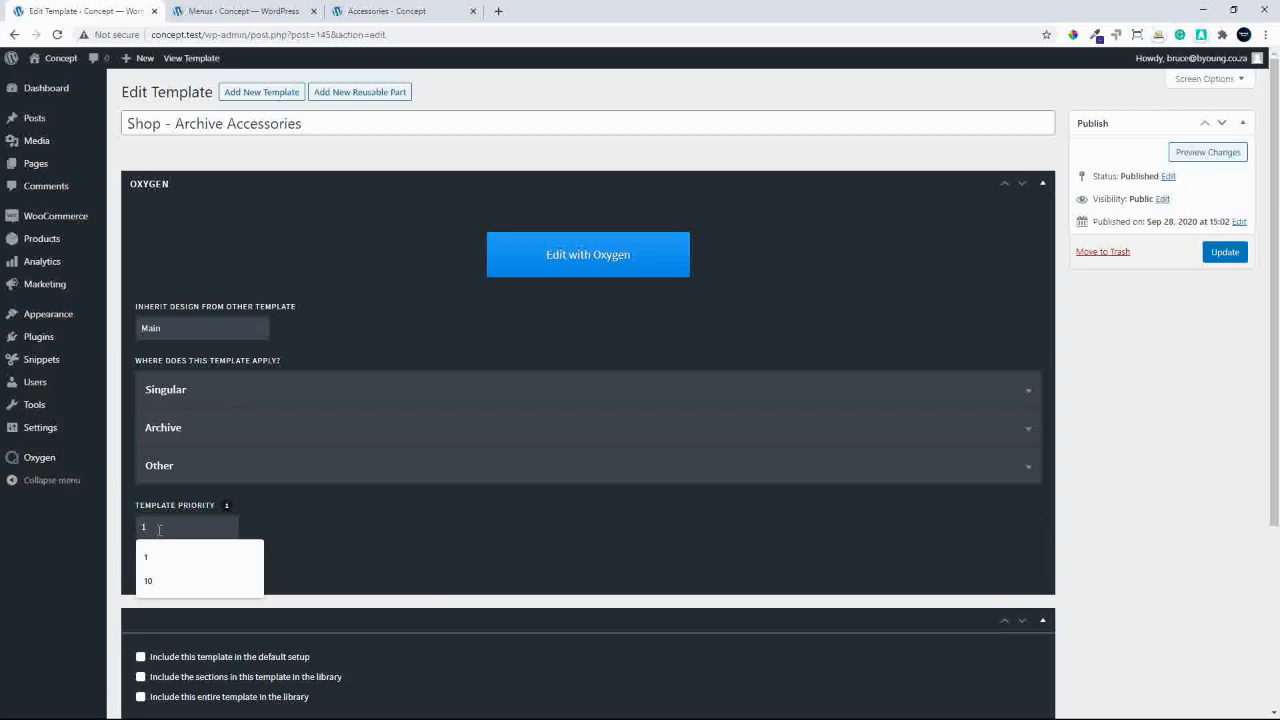
pyautogui.press('BackSpace')
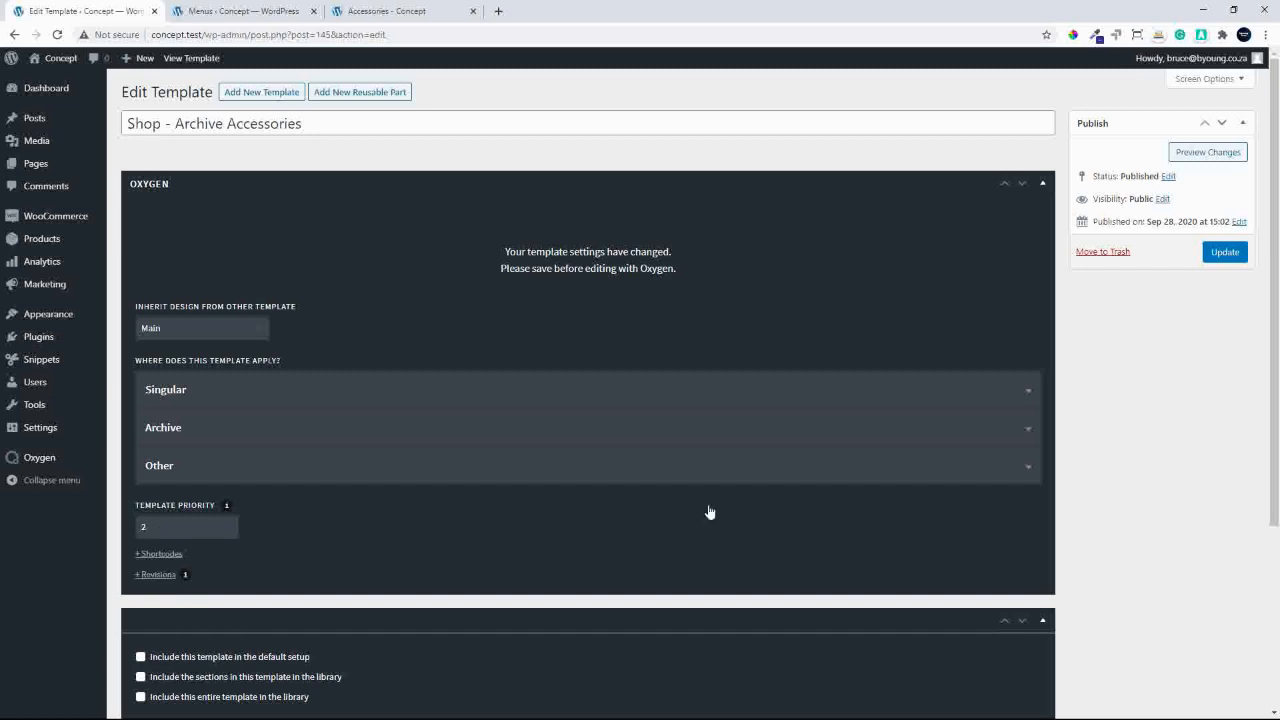
pyautogui.click(1228, 258)
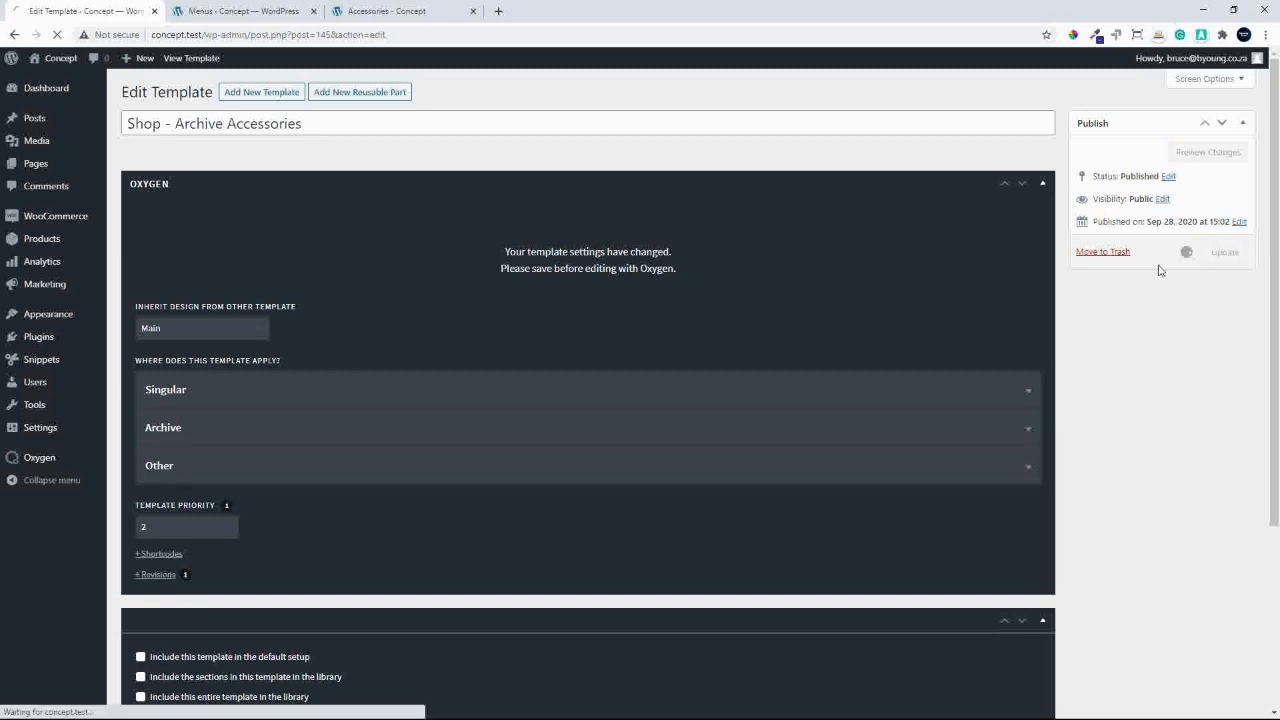
# Reload the live Accessories category page and look over the gradient background and white product container.
pyautogui.click(410, 12)
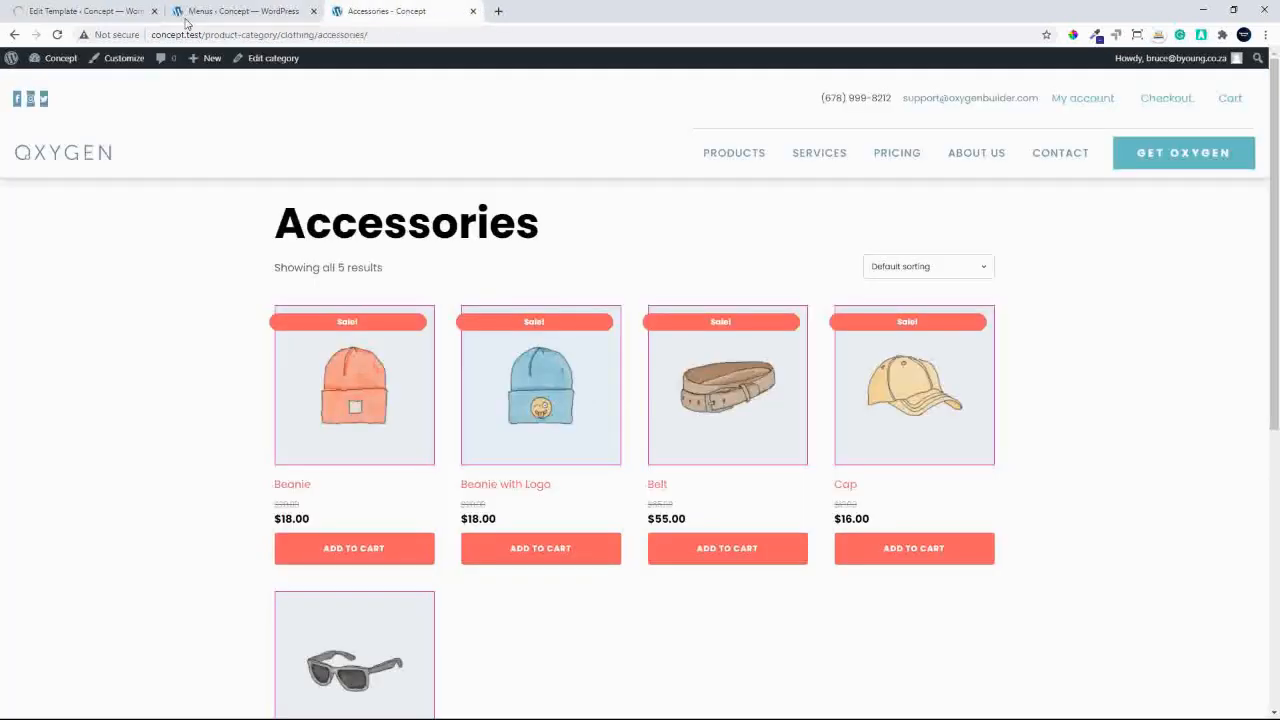
pyautogui.click(57, 35)
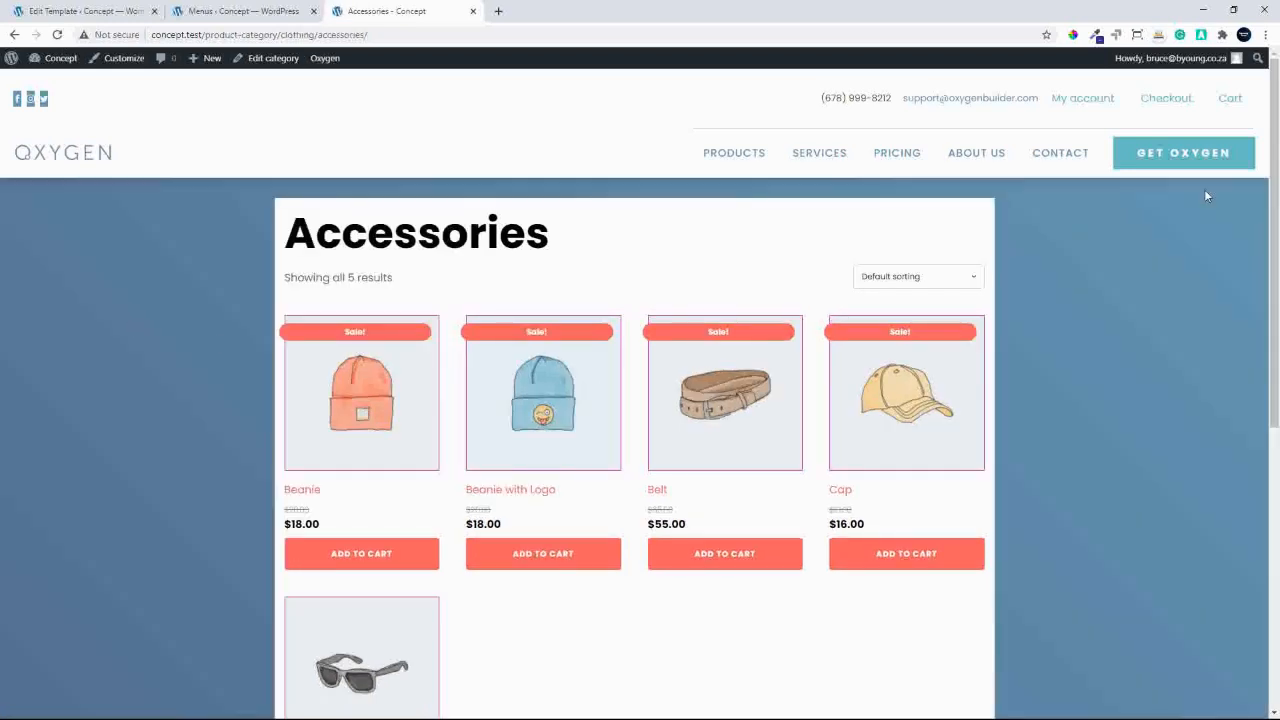
pyautogui.moveTo(1274, 205)
pyautogui.mouseDown()
pyautogui.moveTo(1260, 545)
pyautogui.moveTo(1277, 192)
pyautogui.mouseUp()
pyautogui.moveTo(1279, 237)
pyautogui.mouseDown()
pyautogui.moveTo(1273, 426)
pyautogui.moveTo(1277, 246)
pyautogui.mouseUp()
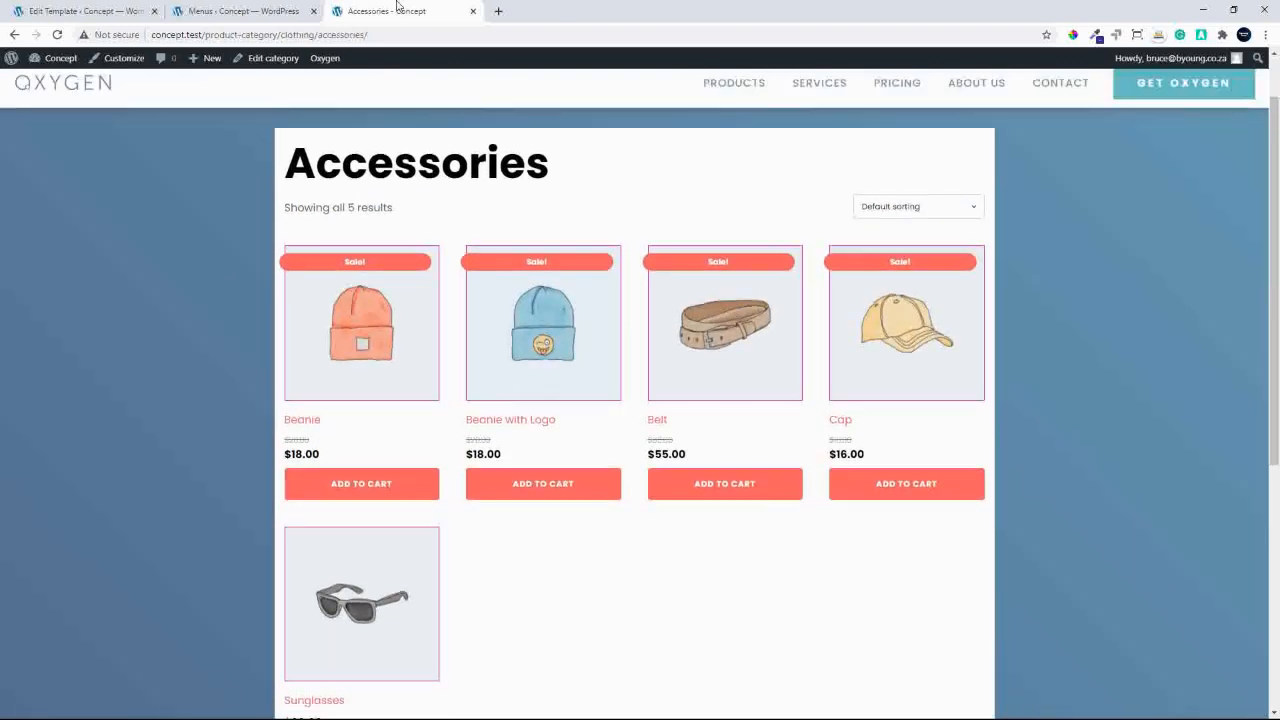
# Reopen the Accessories archive template in the Oxygen editor and reduce the div's white background opacity to 61.
pyautogui.click(90, 12)
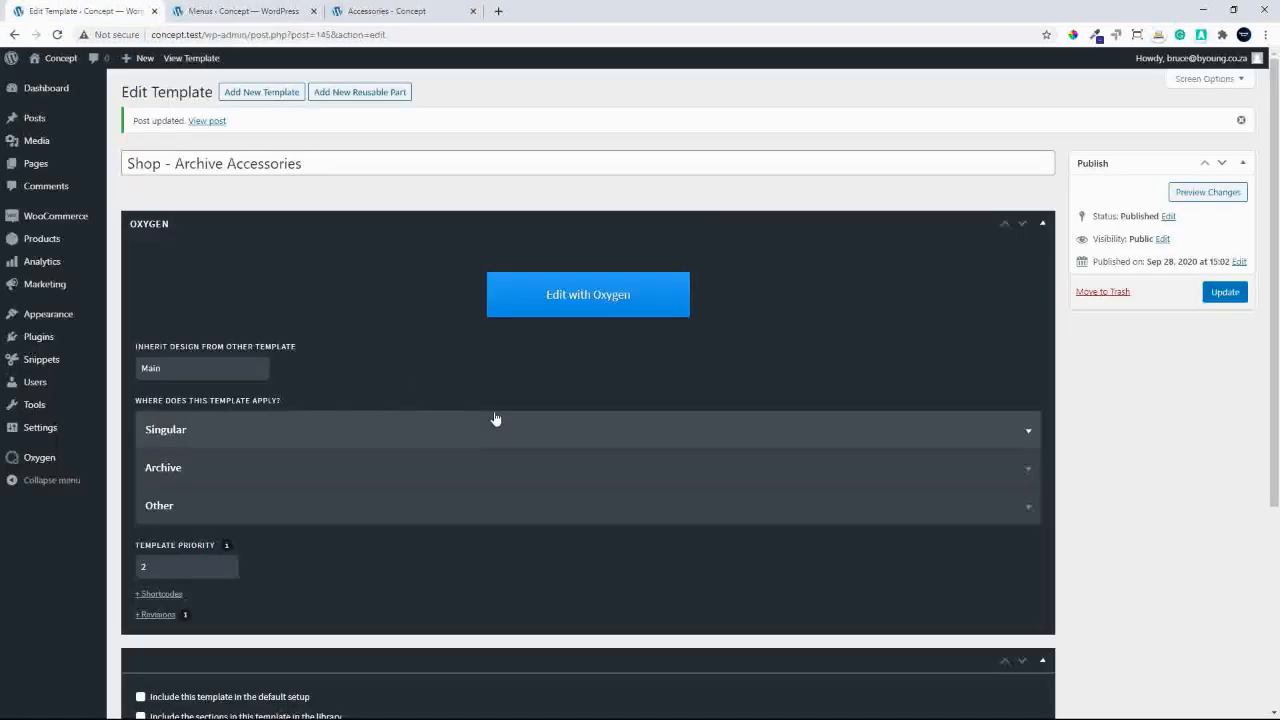
pyautogui.click(597, 292)
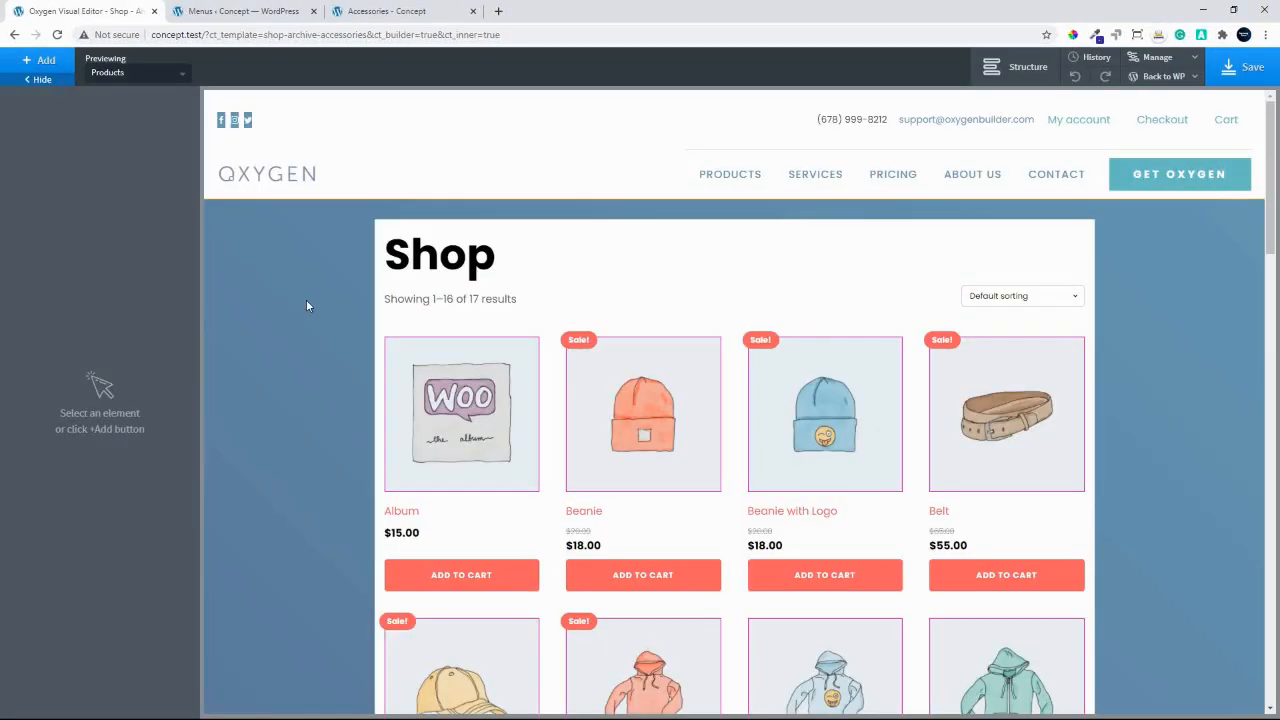
pyautogui.click(508, 229)
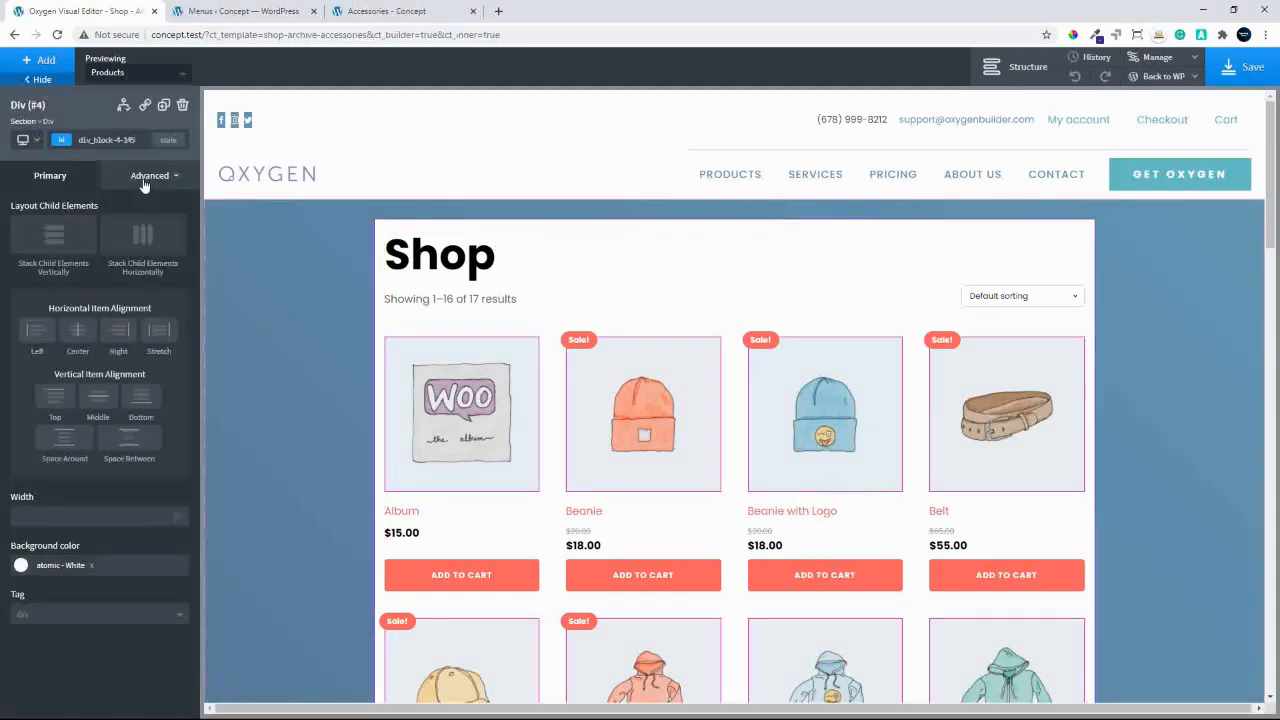
pyautogui.click(20, 566)
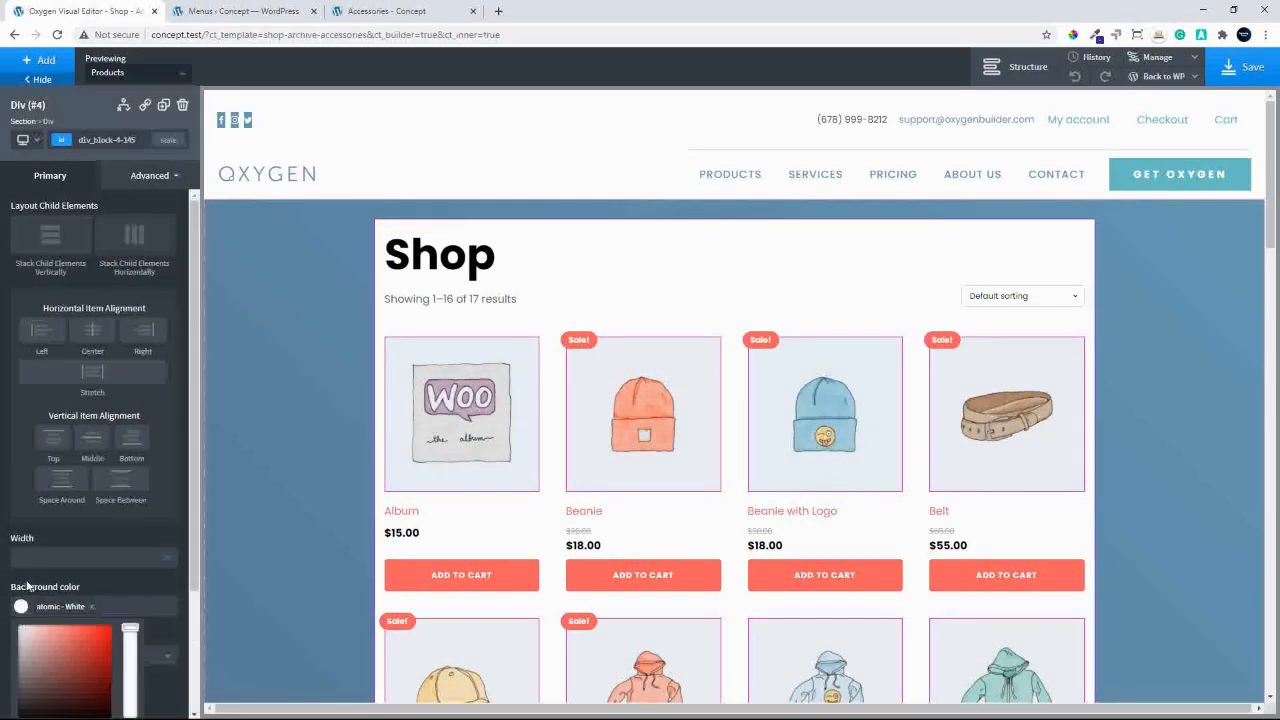
pyautogui.scroll(-2, 136, 653)
pyautogui.moveTo(128, 625); pyautogui.dragTo(86, 630)
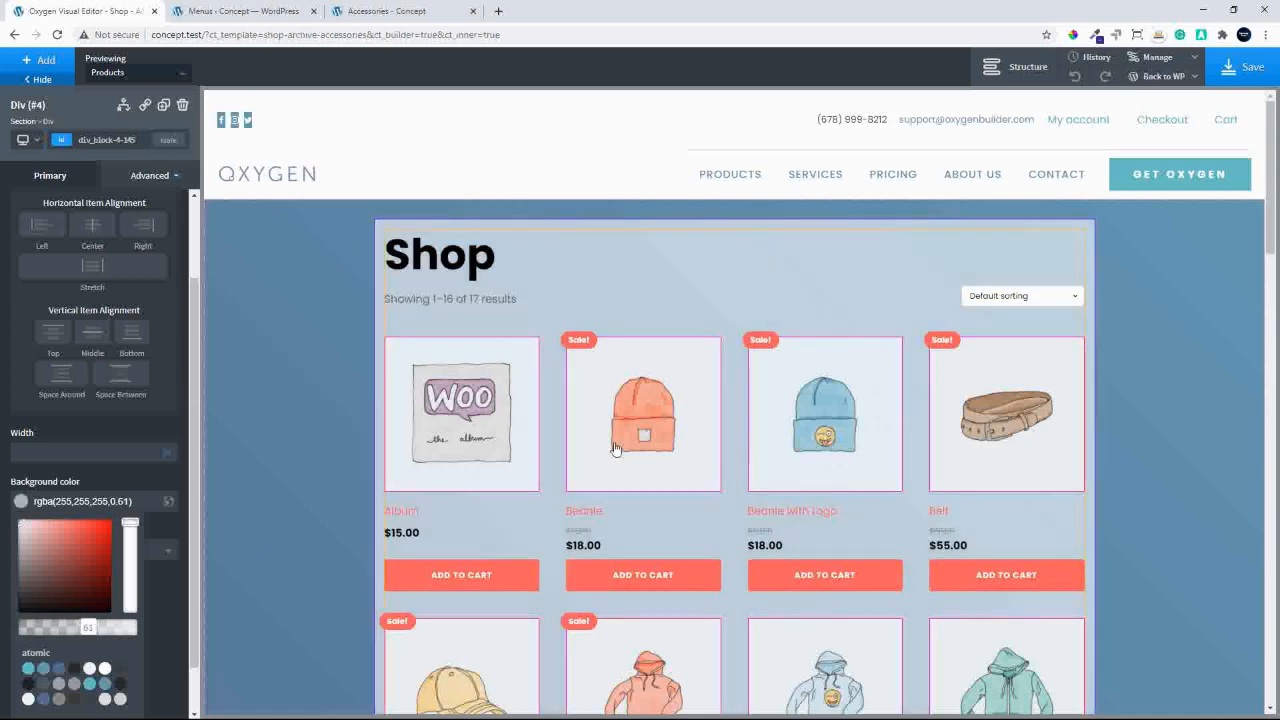
# Align the items in the Products List layout to the center.
pyautogui.click(483, 524)
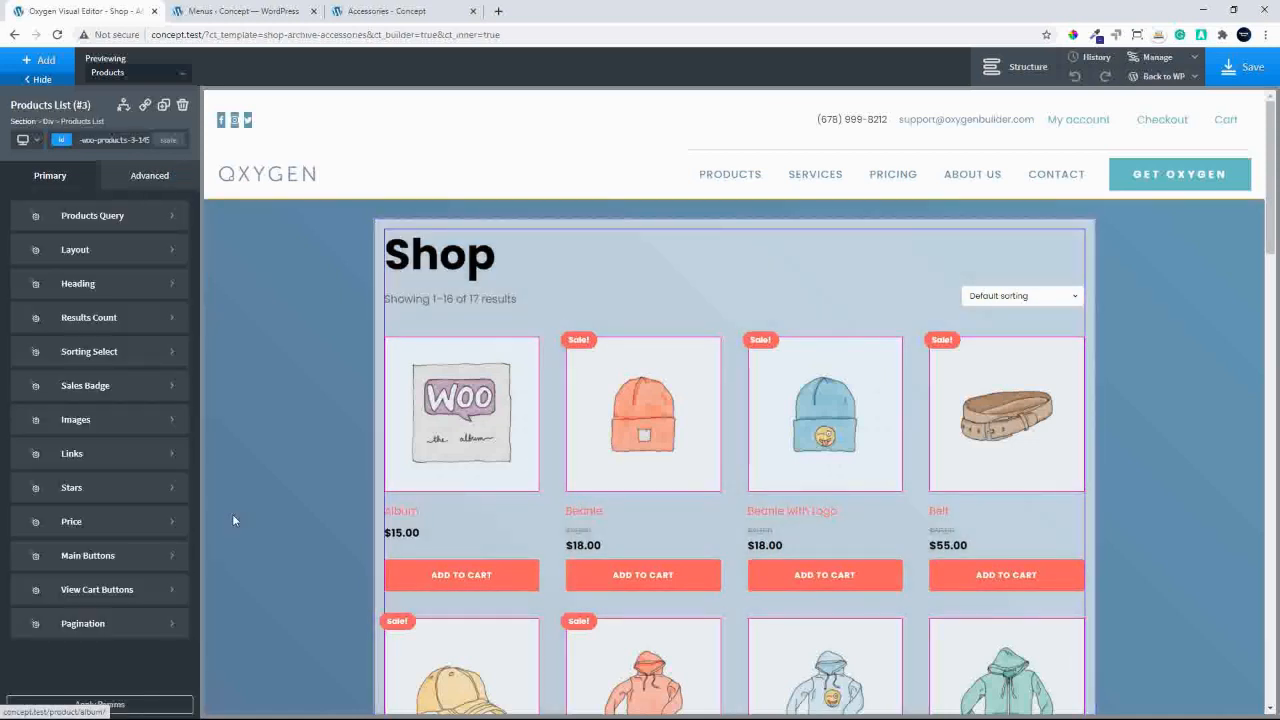
pyautogui.click(95, 252)
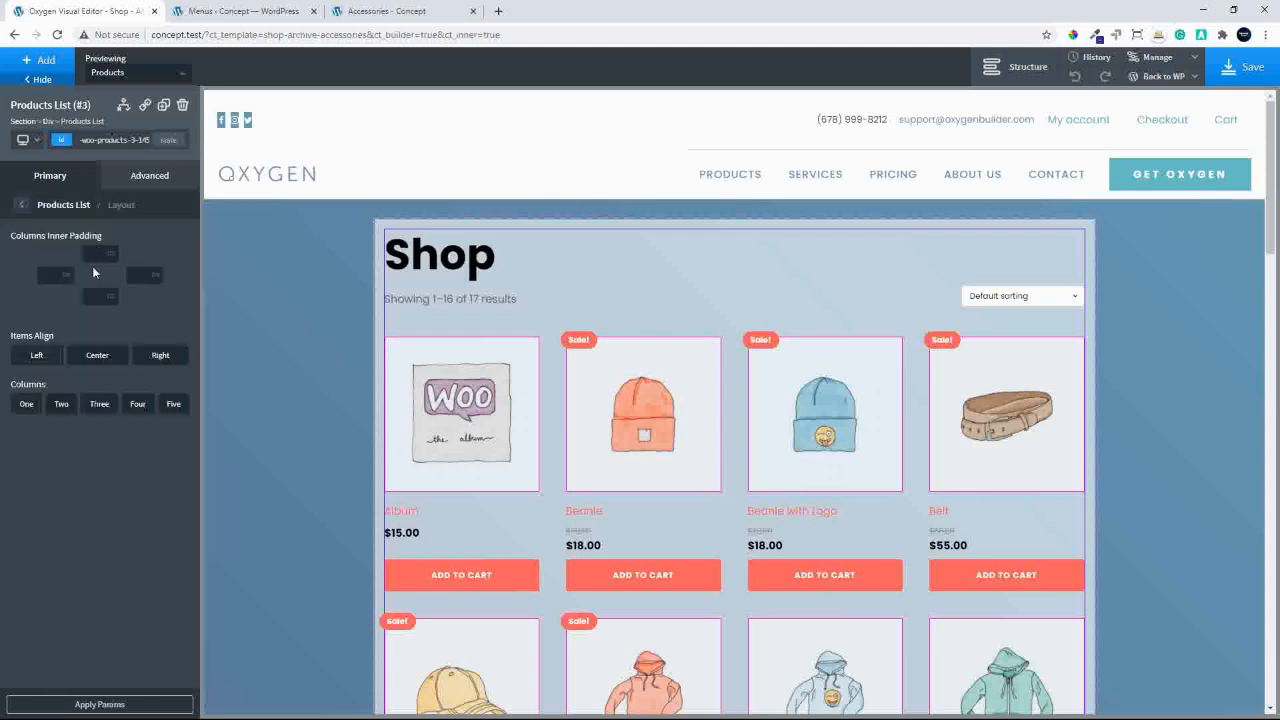
pyautogui.click(108, 359)
pyautogui.click(19, 206)
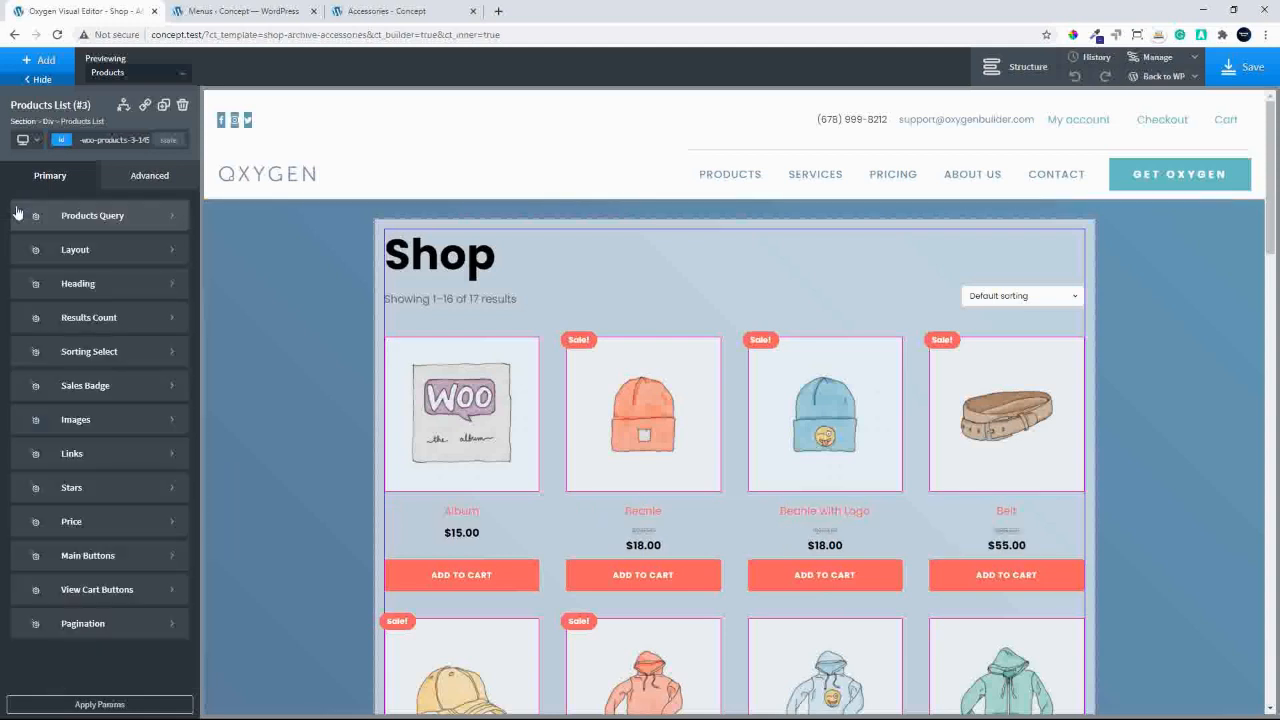
# Style the Products List links with color #000000, font weight 600 and font size 20 px.
pyautogui.click(101, 456)
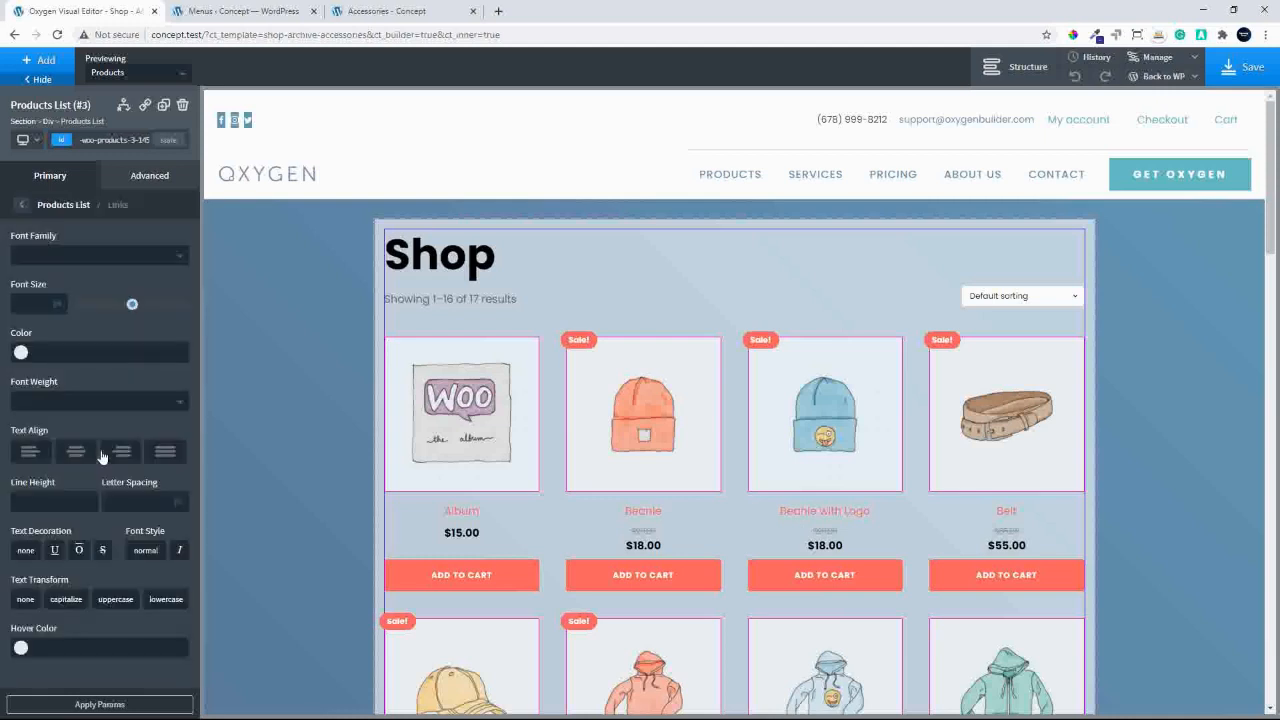
pyautogui.click(22, 352)
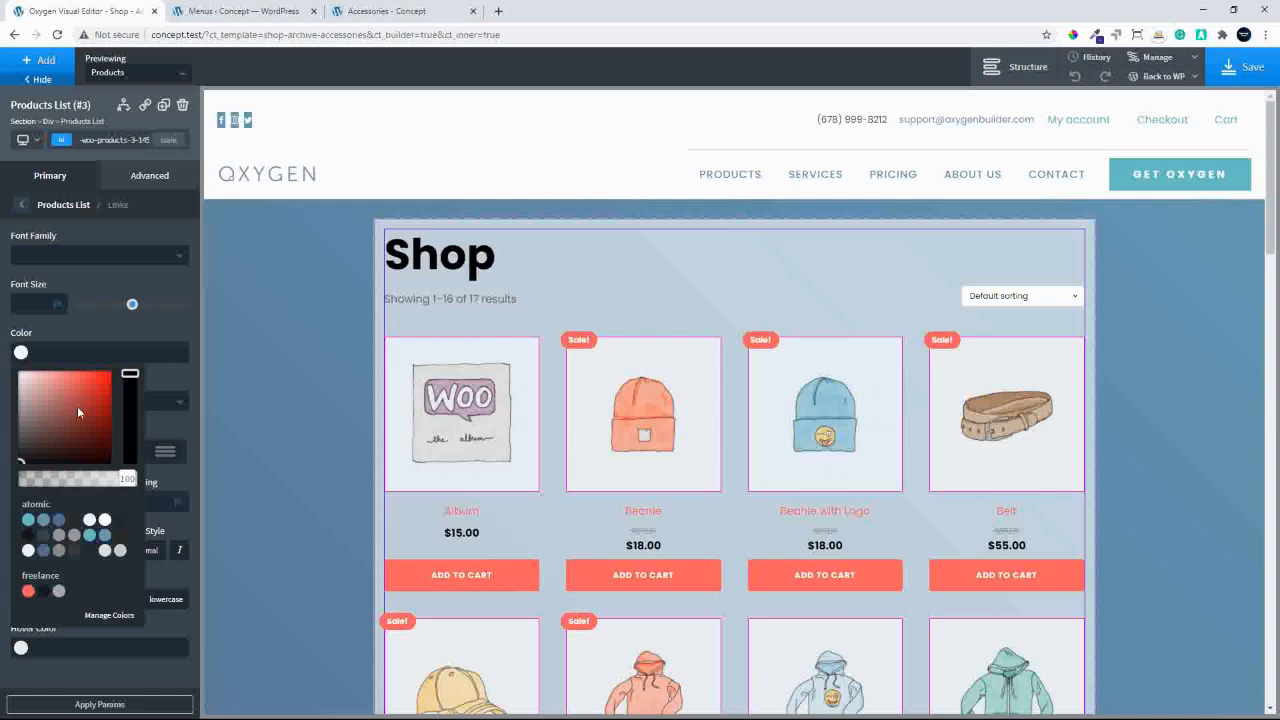
pyautogui.moveTo(78, 410); pyautogui.dragTo(109, 495)
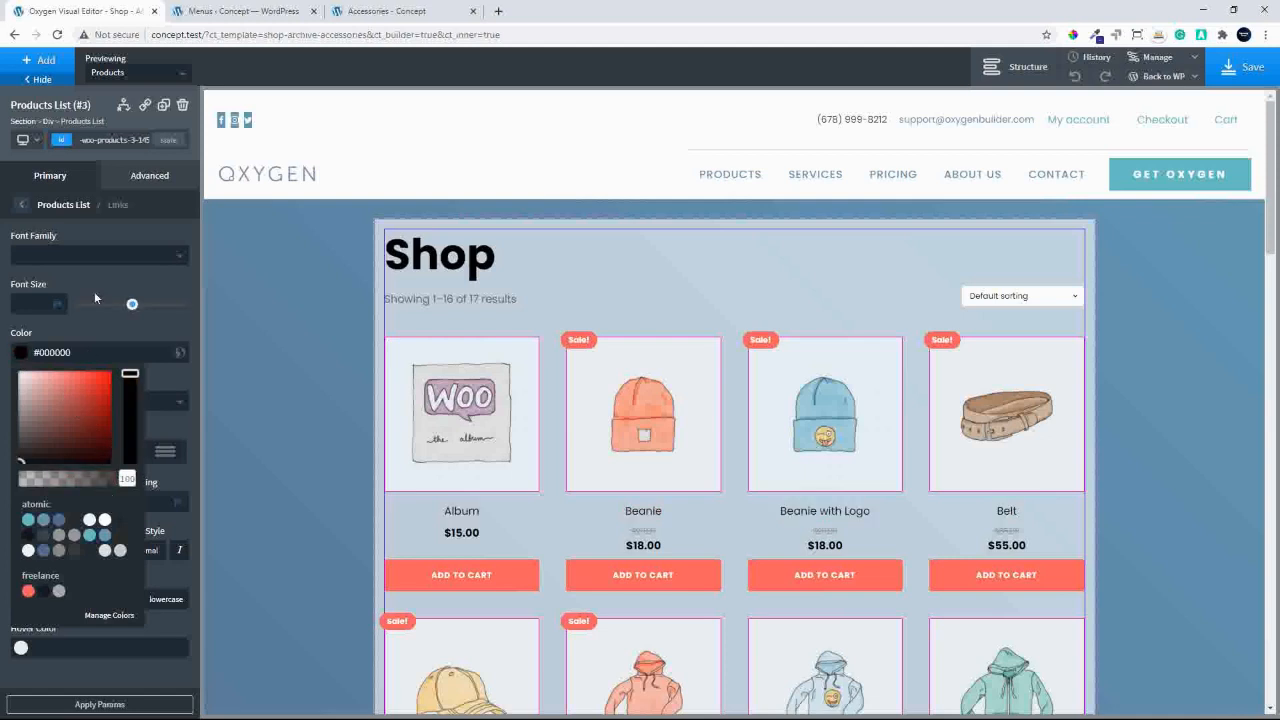
pyautogui.click(94, 289)
pyautogui.click(60, 403)
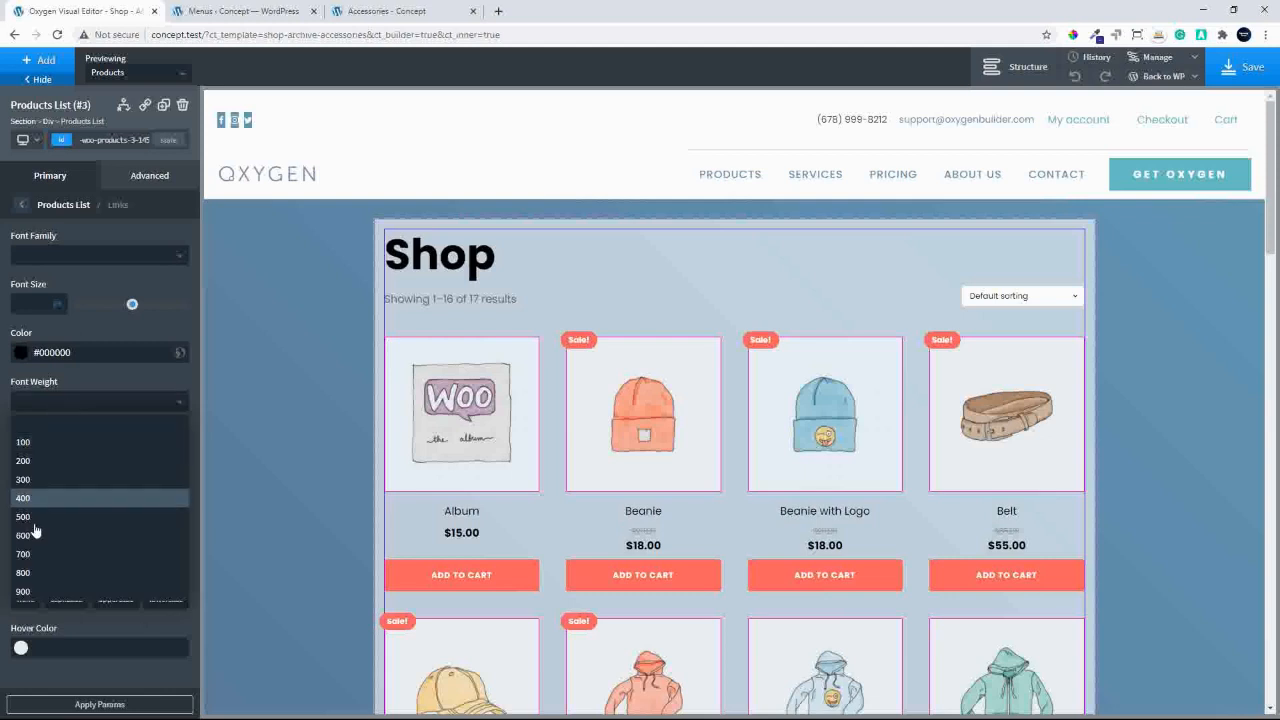
pyautogui.click(44, 535)
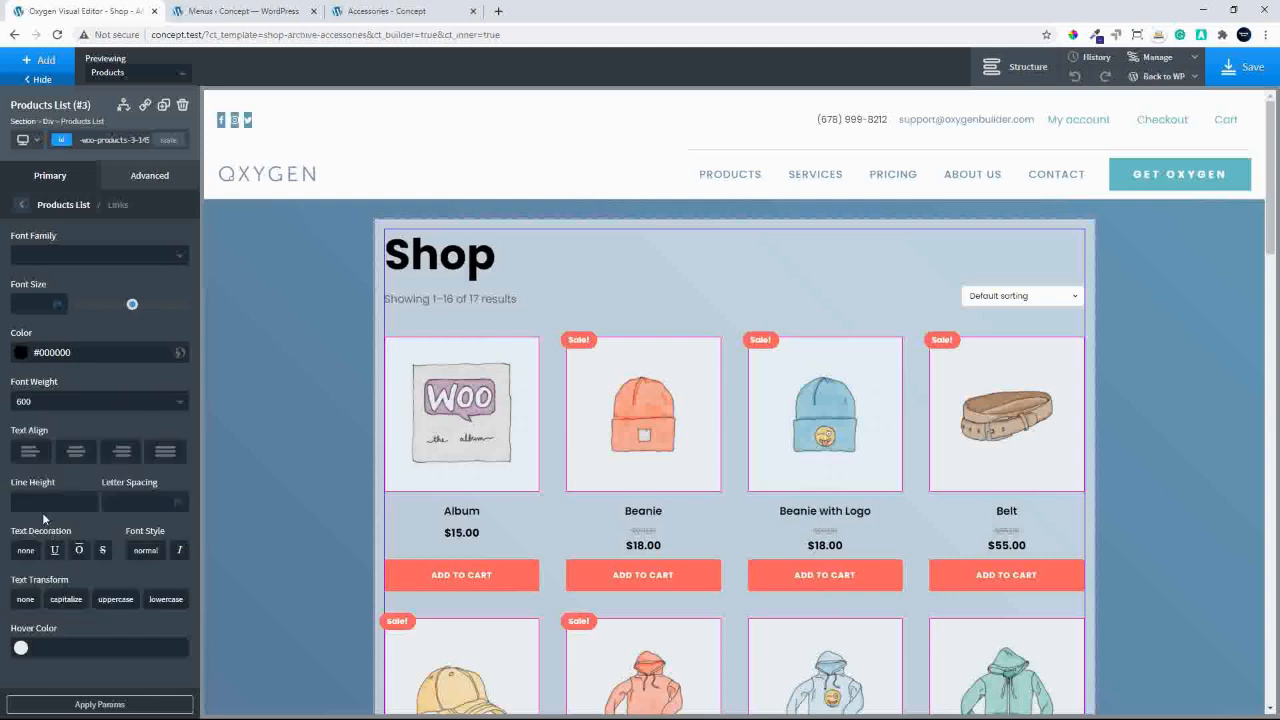
pyautogui.click(28, 305)
pyautogui.write('20')
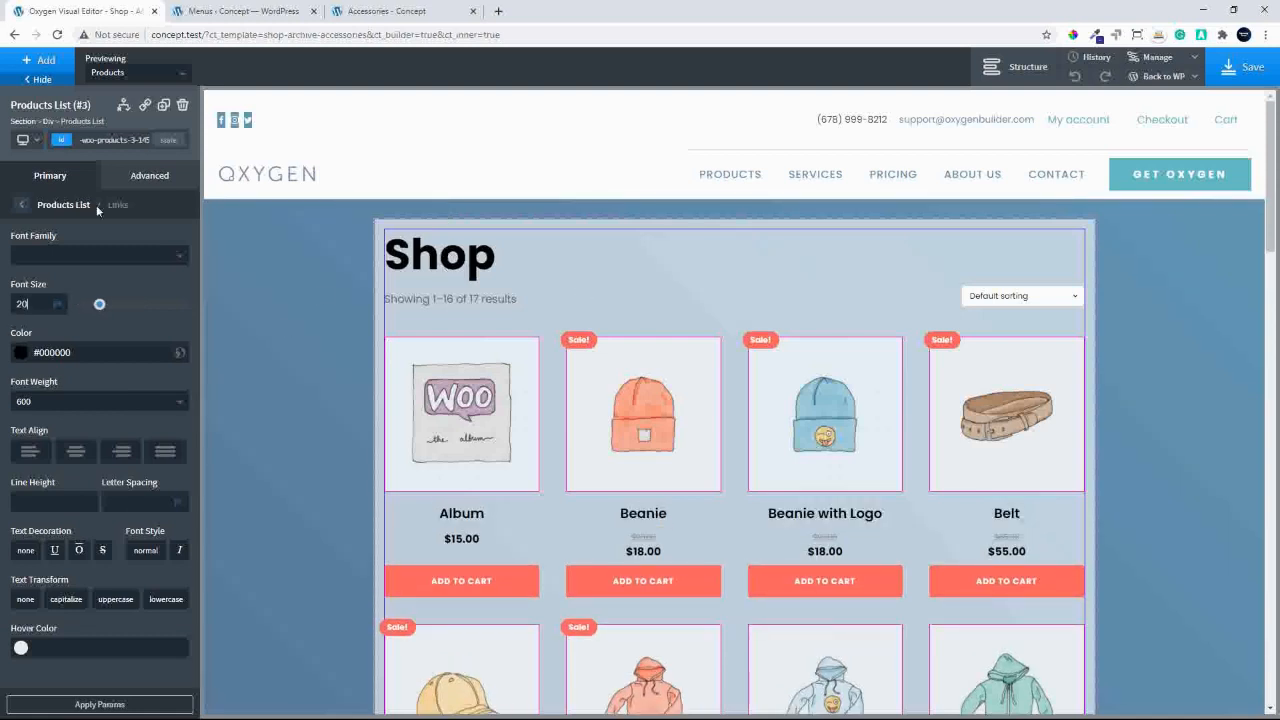
pyautogui.click(23, 205)
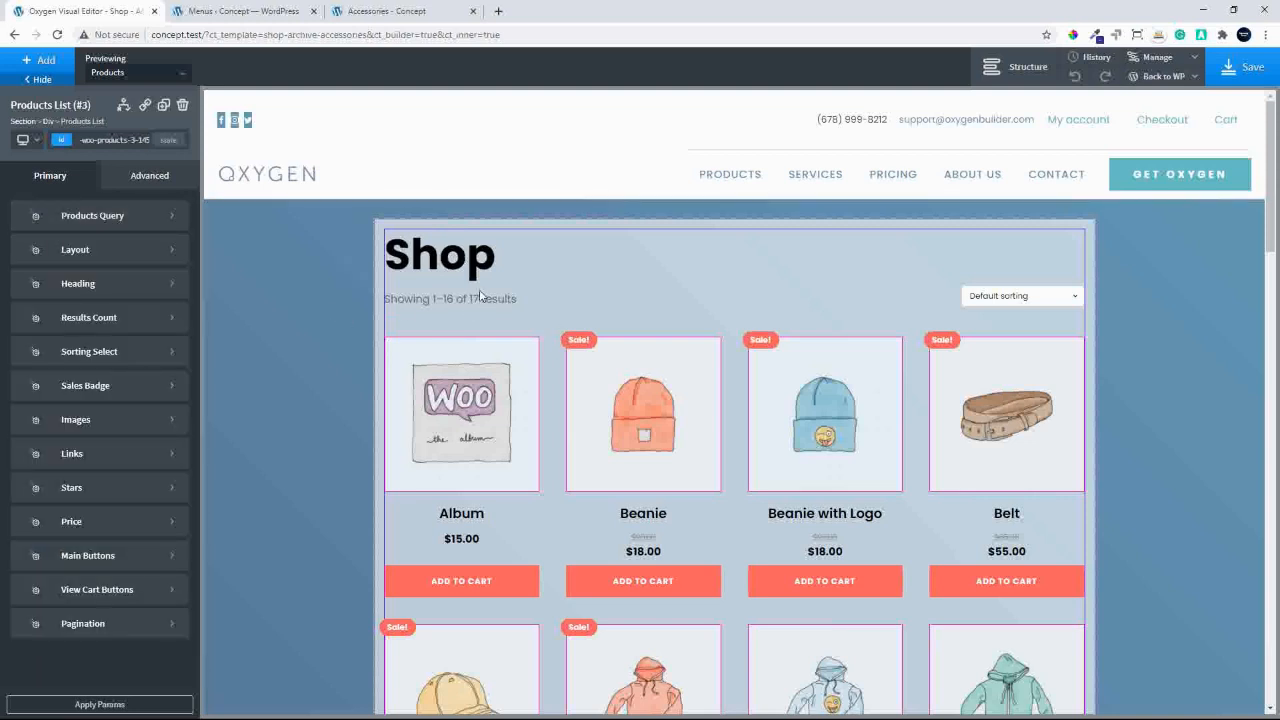
# Set the Products List heading to 50 px, centered text and font weight 500, and save the template.
pyautogui.click(107, 288)
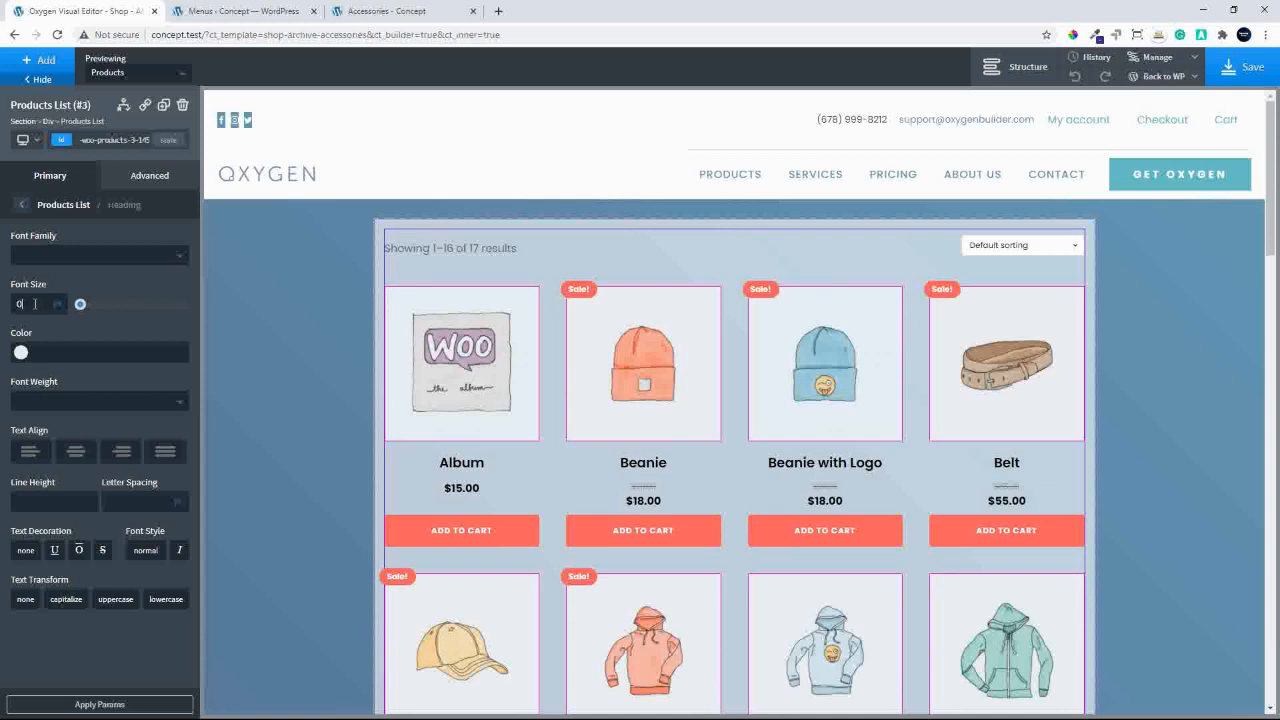
pyautogui.press('BackSpace')
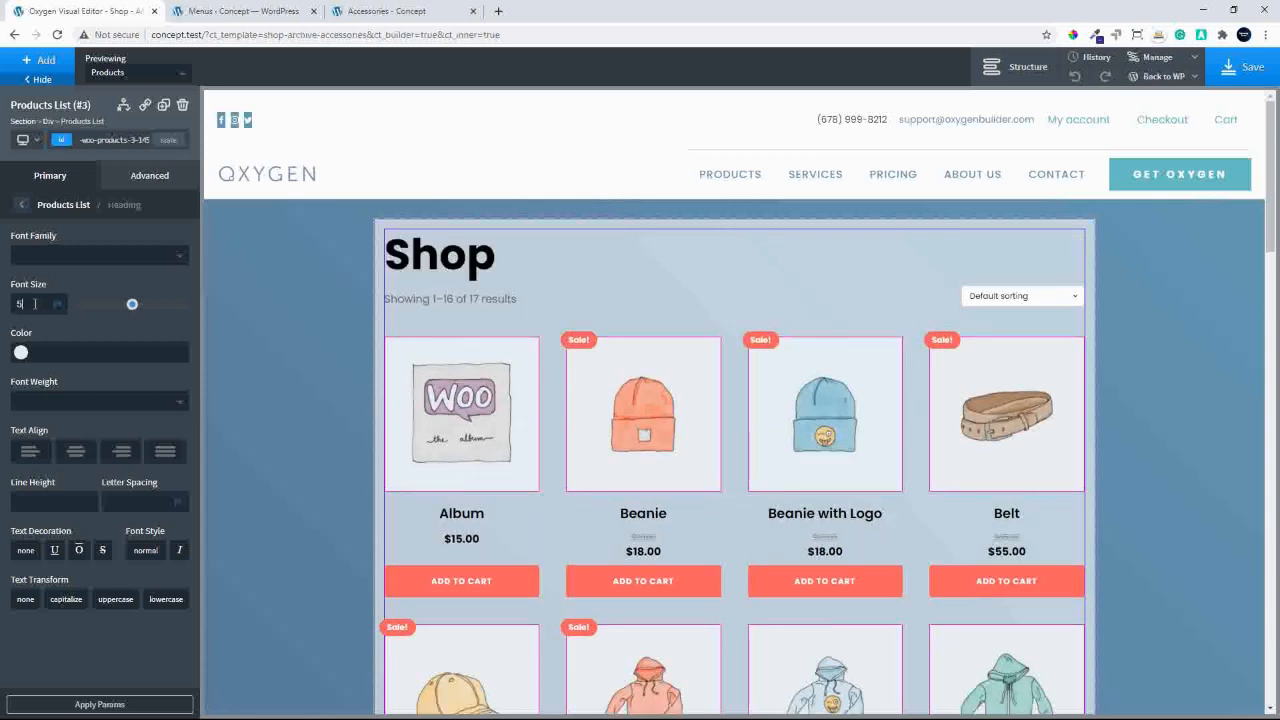
pyautogui.write('0')
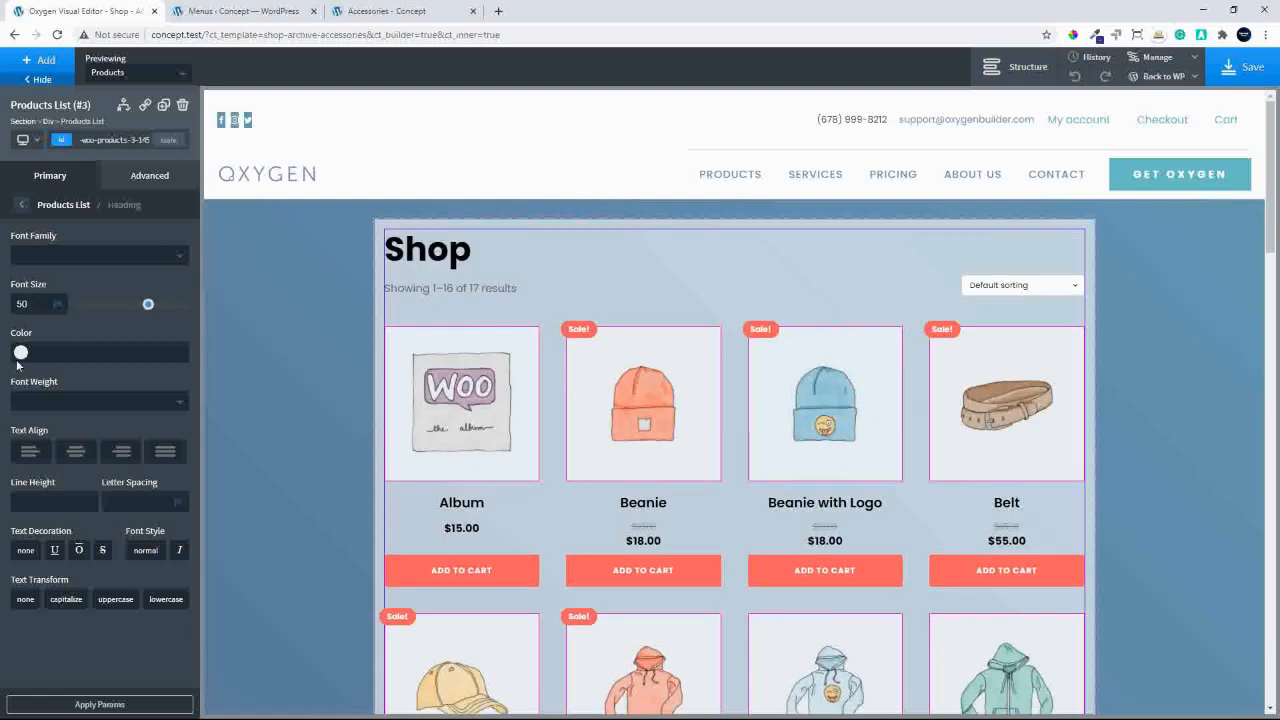
pyautogui.click(75, 451)
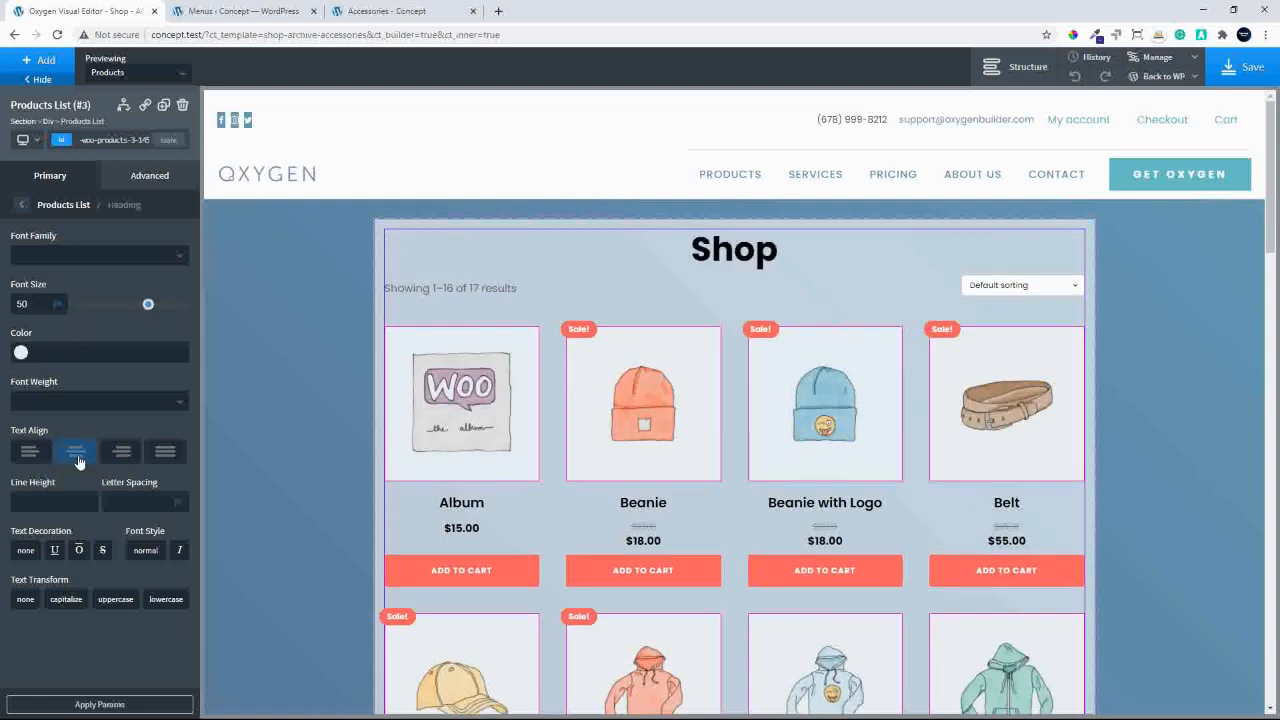
pyautogui.click(43, 406)
pyautogui.click(40, 519)
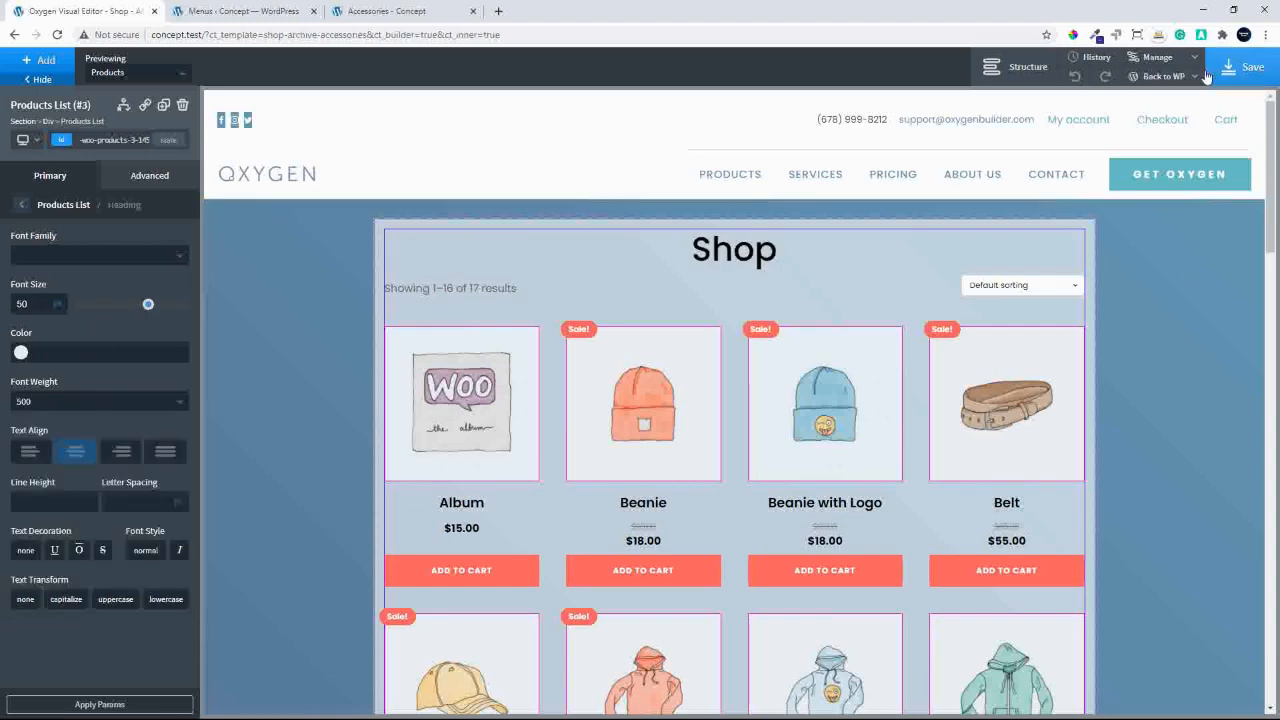
pyautogui.click(1241, 67)
# Reload the live Accessories category page and open the Beanie with Logo product page to review its layout.
pyautogui.click(378, 10)
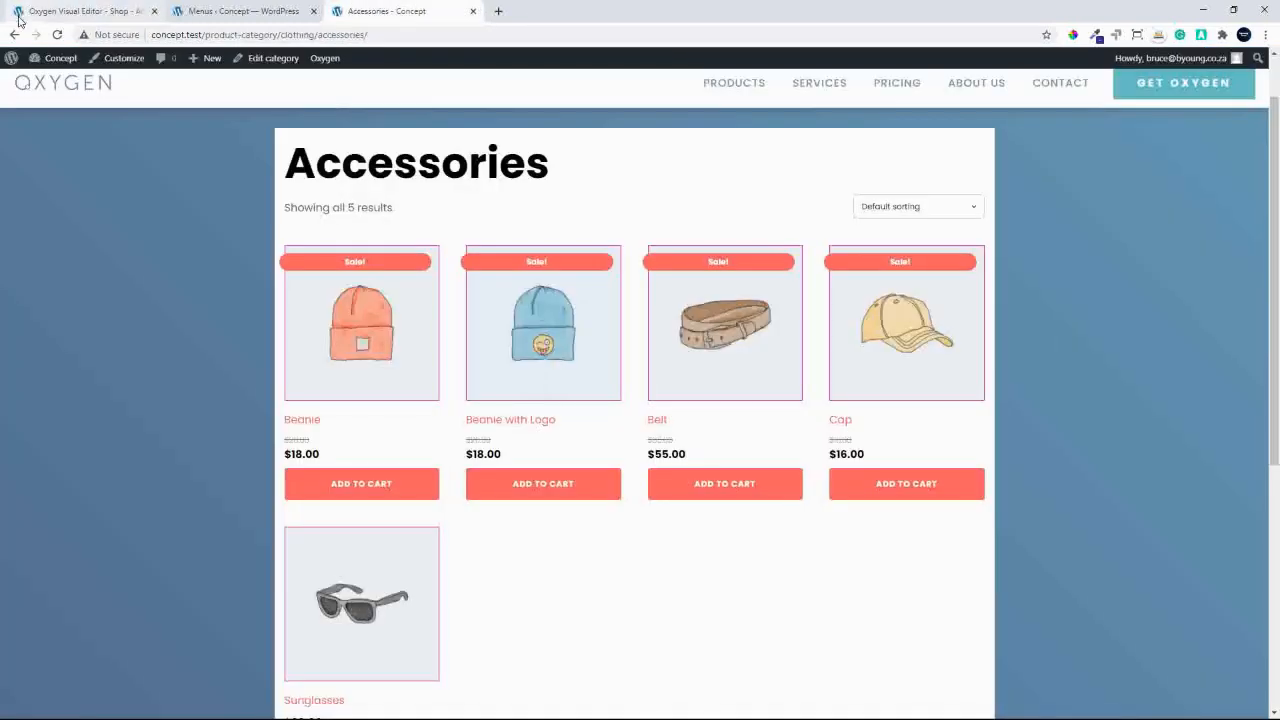
pyautogui.click(58, 36)
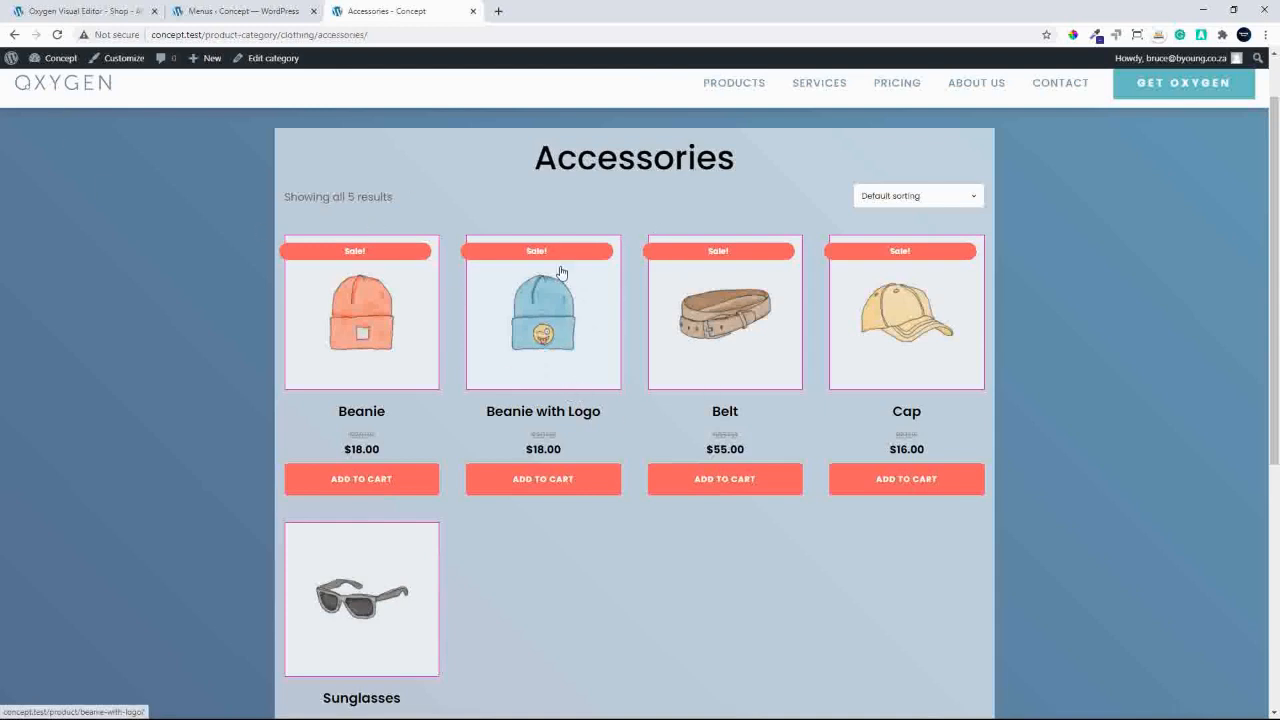
pyautogui.click(537, 316)
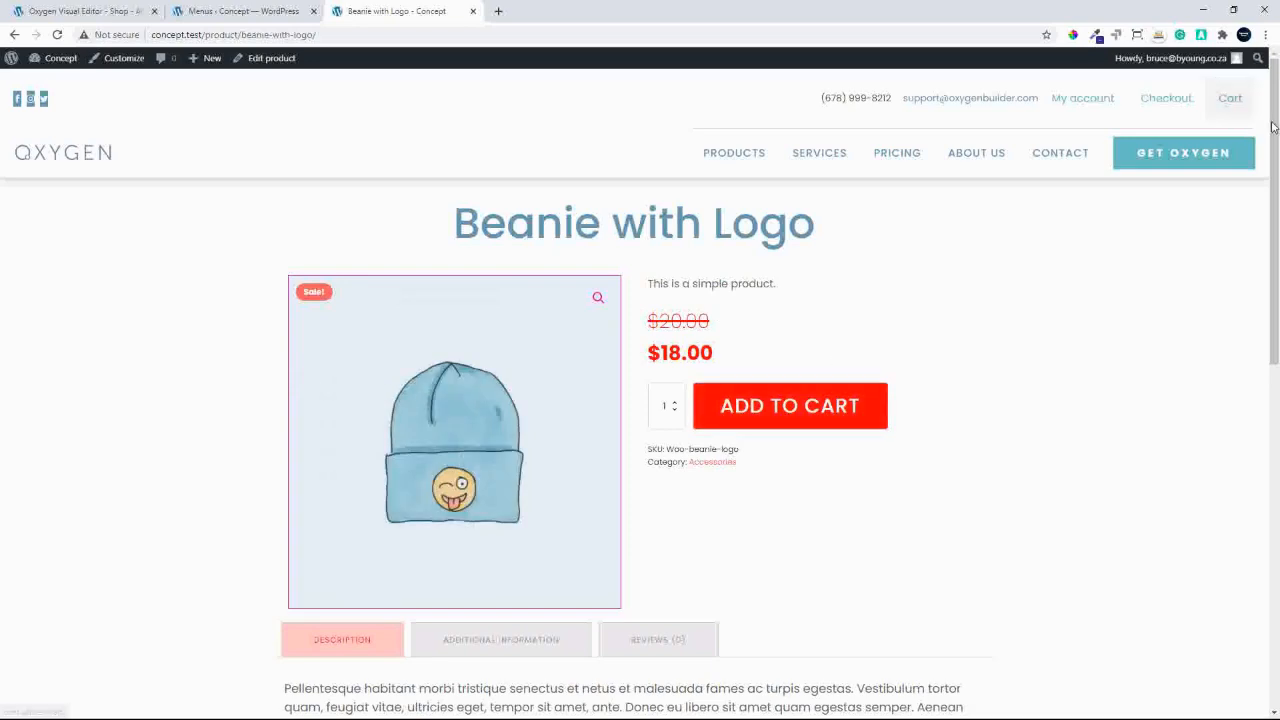
pyautogui.moveTo(1276, 130); pyautogui.dragTo(1277, 97)
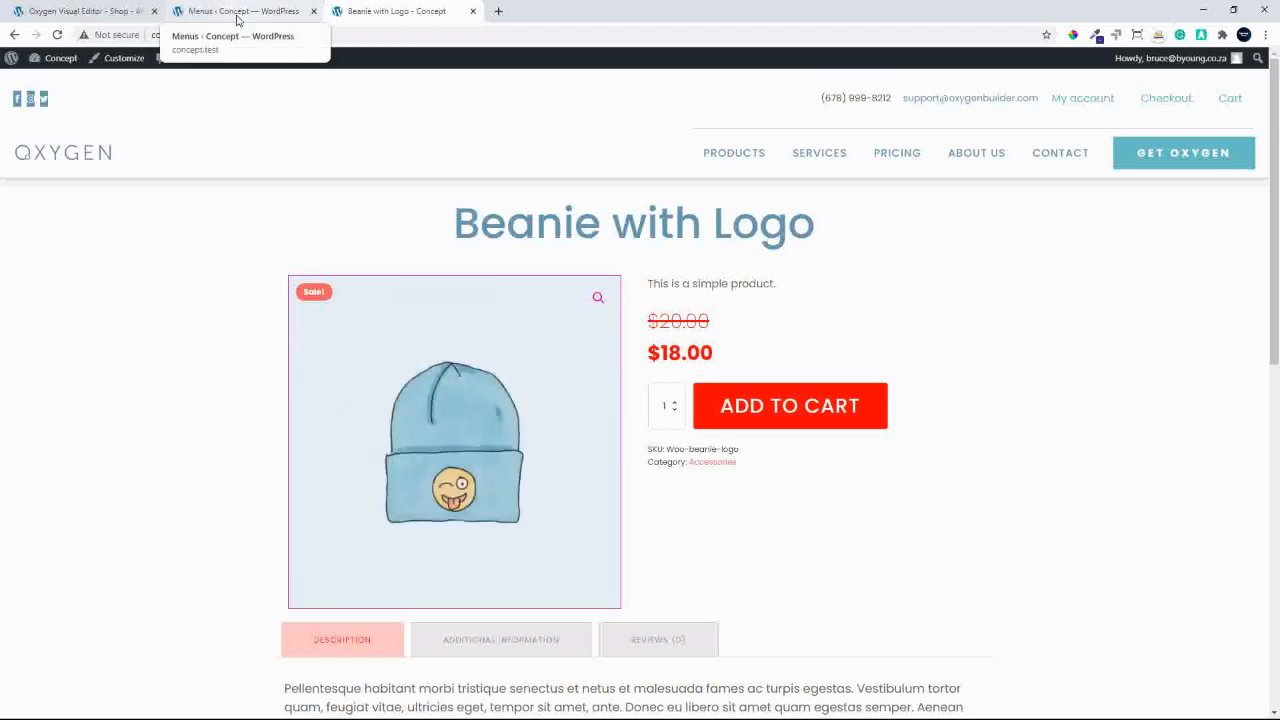
# Return to the Oxygen templates list in the WordPress admin and add a new template titled Shop - Accessories Single.
pyautogui.click(247, 14)
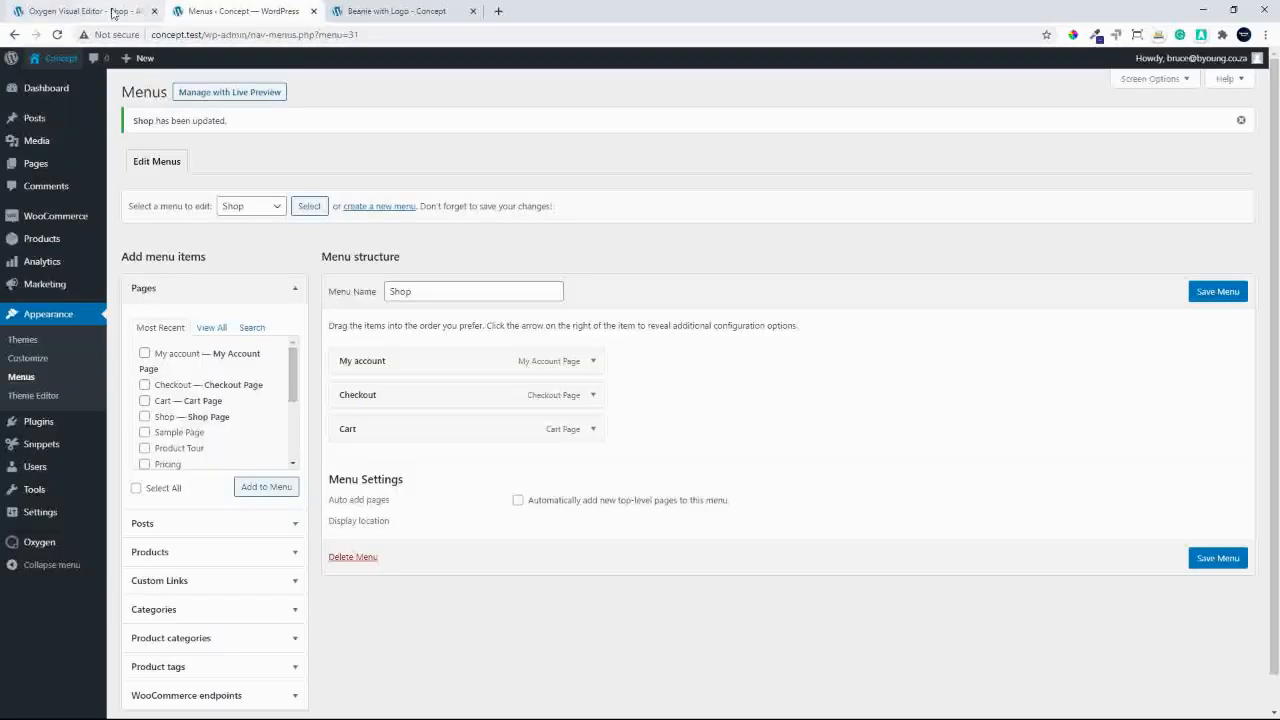
pyautogui.click(113, 12)
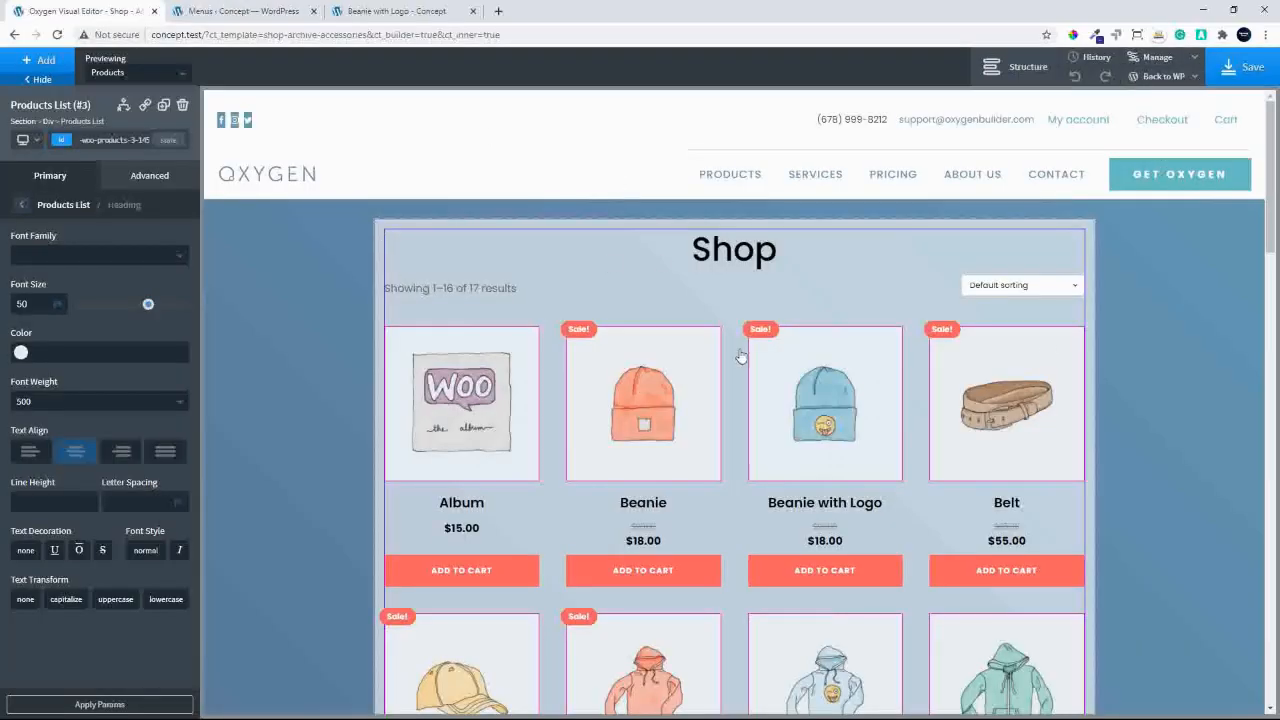
pyautogui.click(1179, 81)
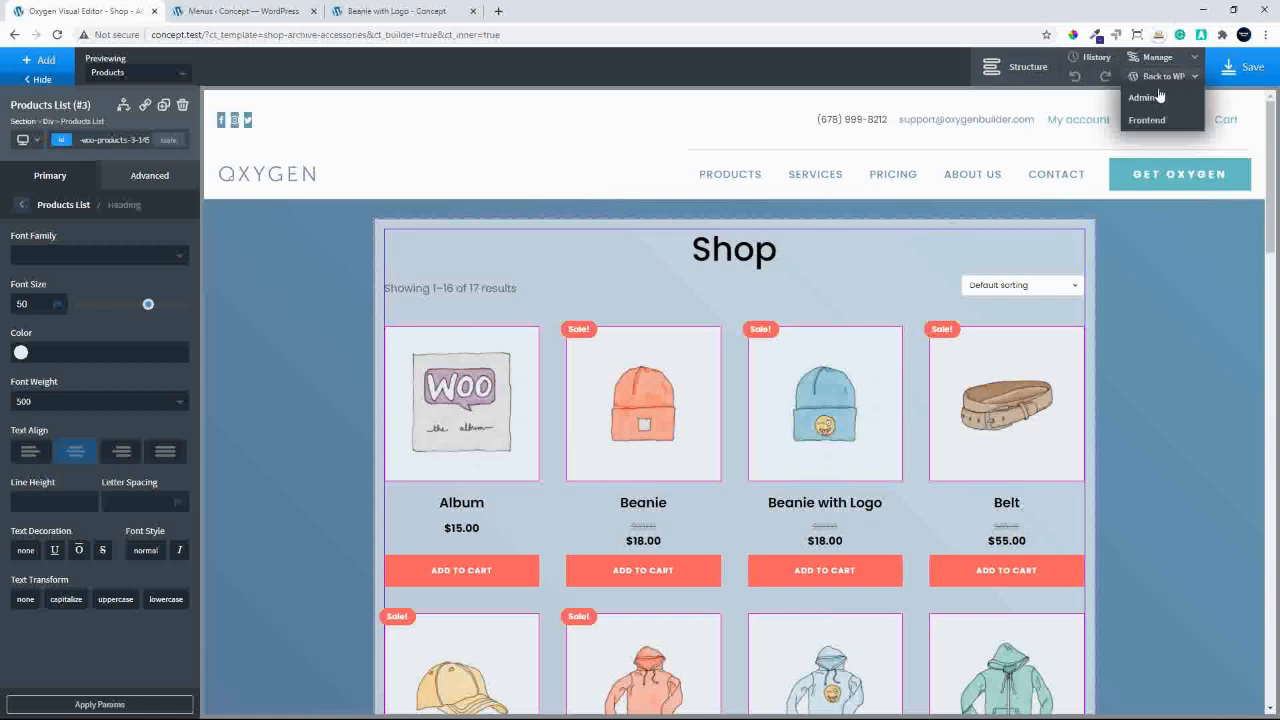
pyautogui.click(1151, 99)
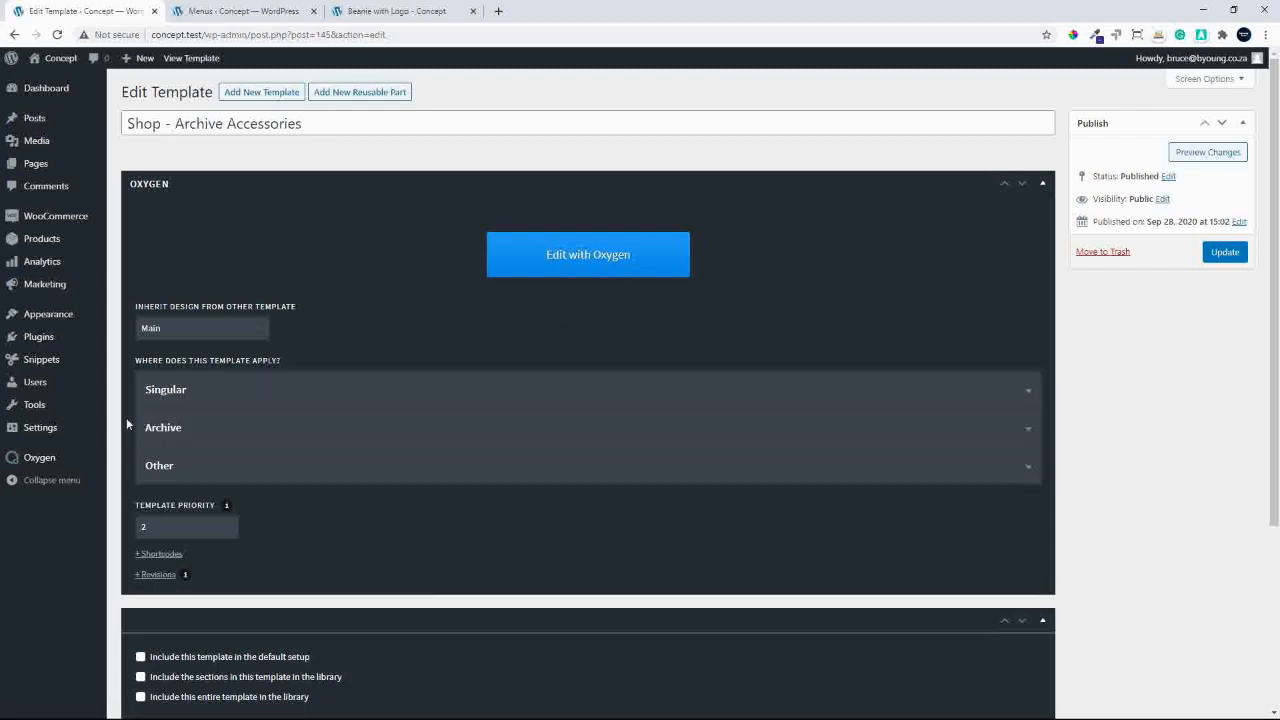
pyautogui.moveTo(56, 460)
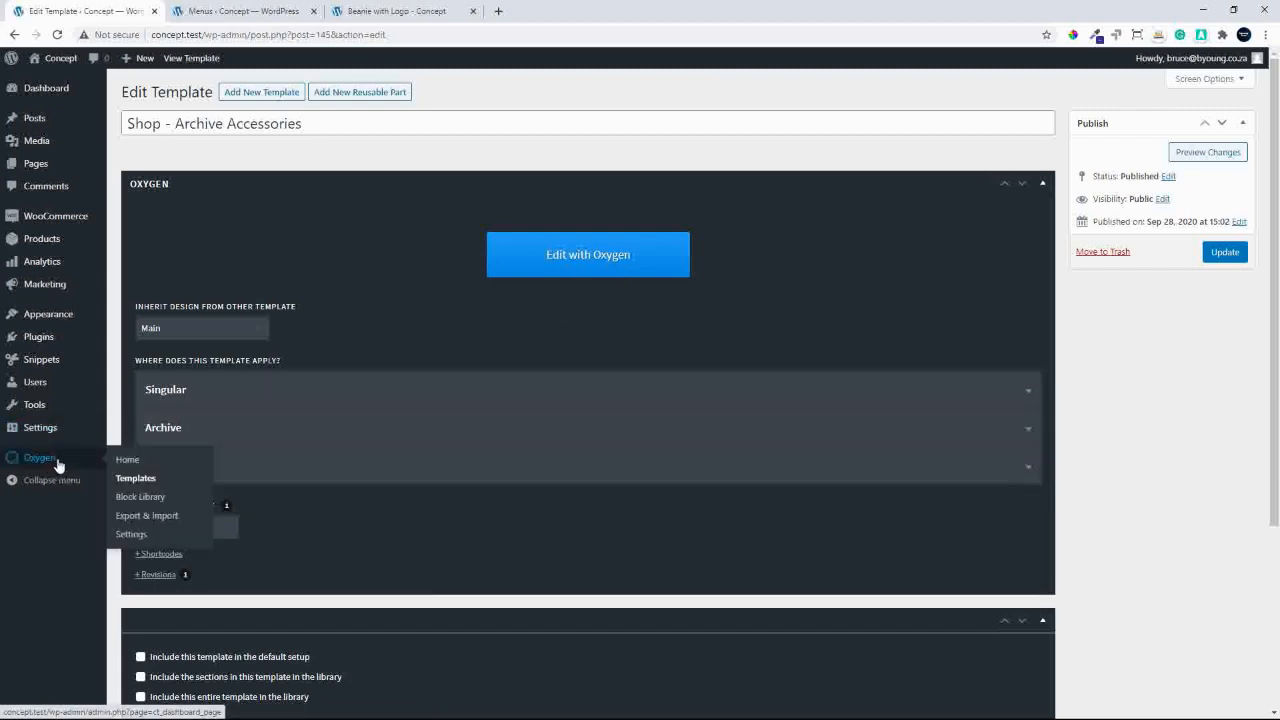
pyautogui.click(127, 481)
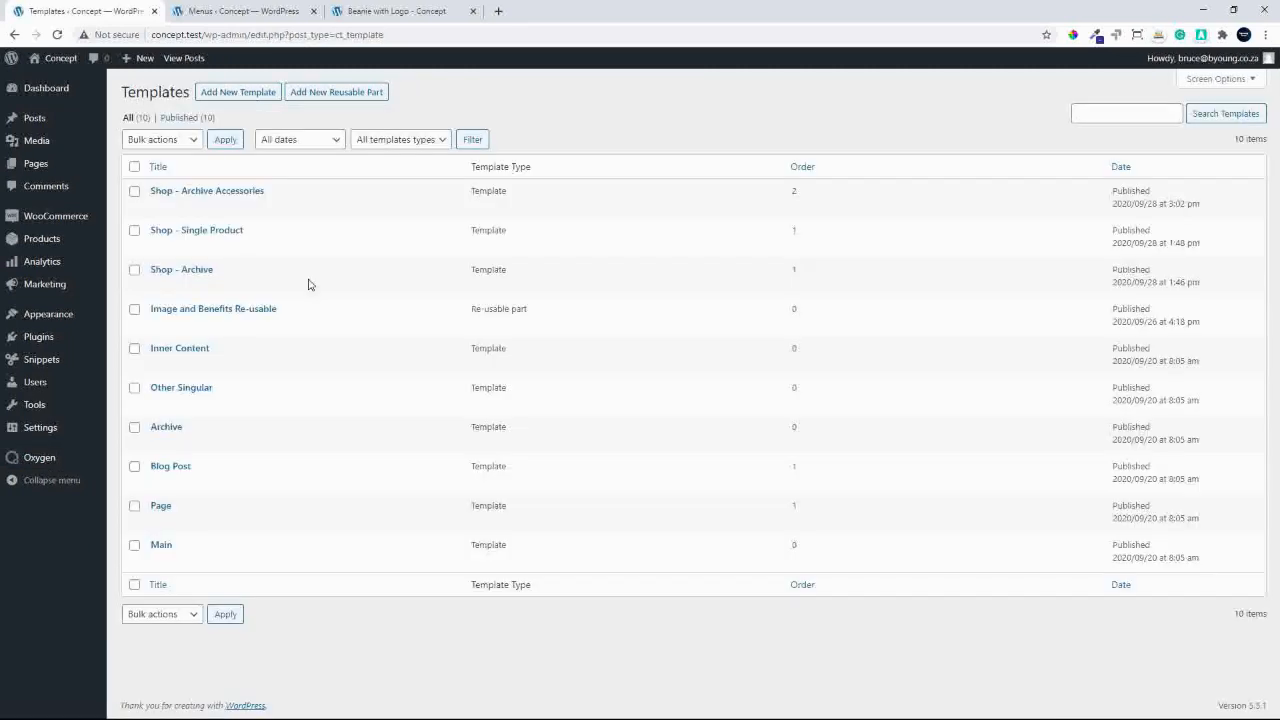
pyautogui.click(228, 98)
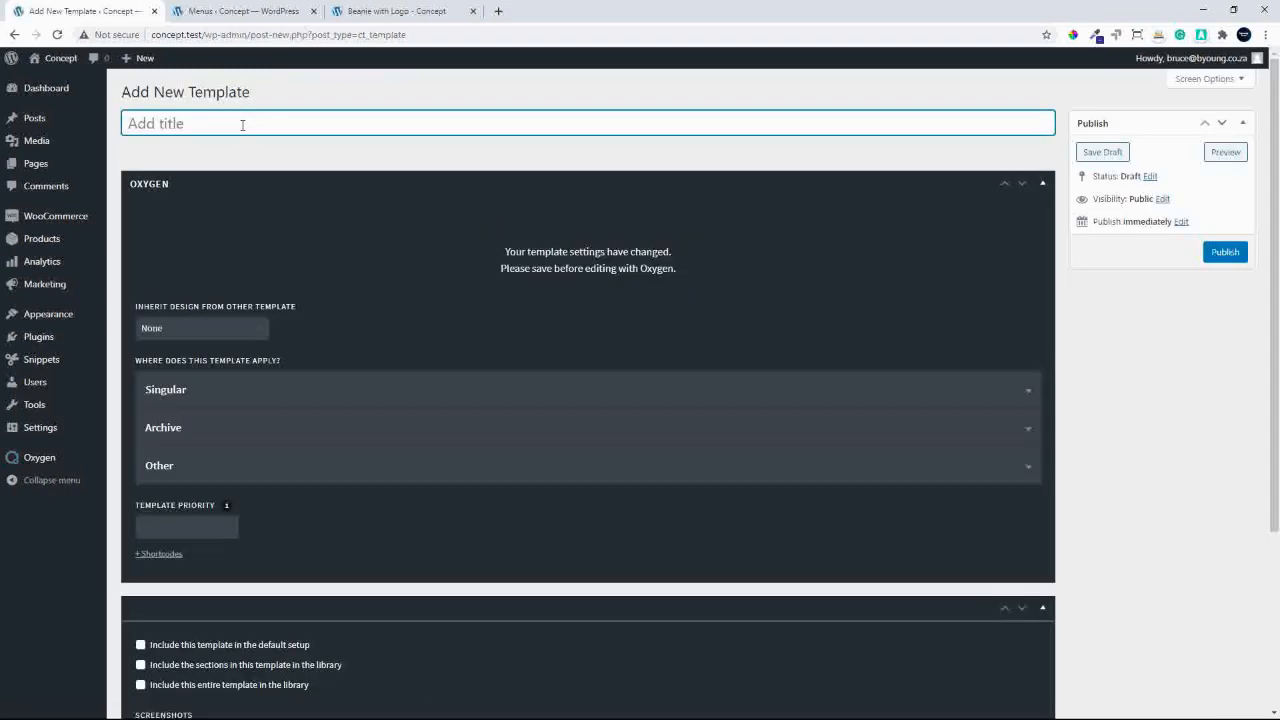
pyautogui.write('Shop - Accessories Single')
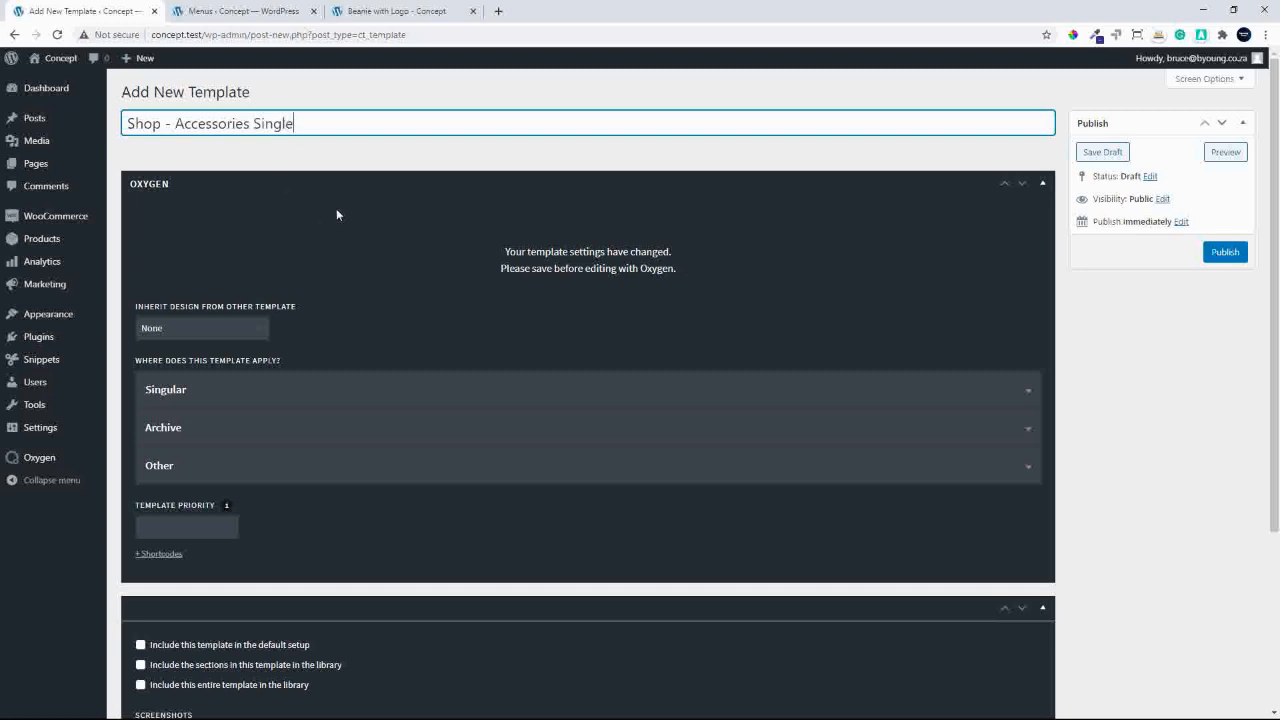
# Apply the template to singular Products and add the Accessories product category to its taxonomy condition.
pyautogui.click(209, 401)
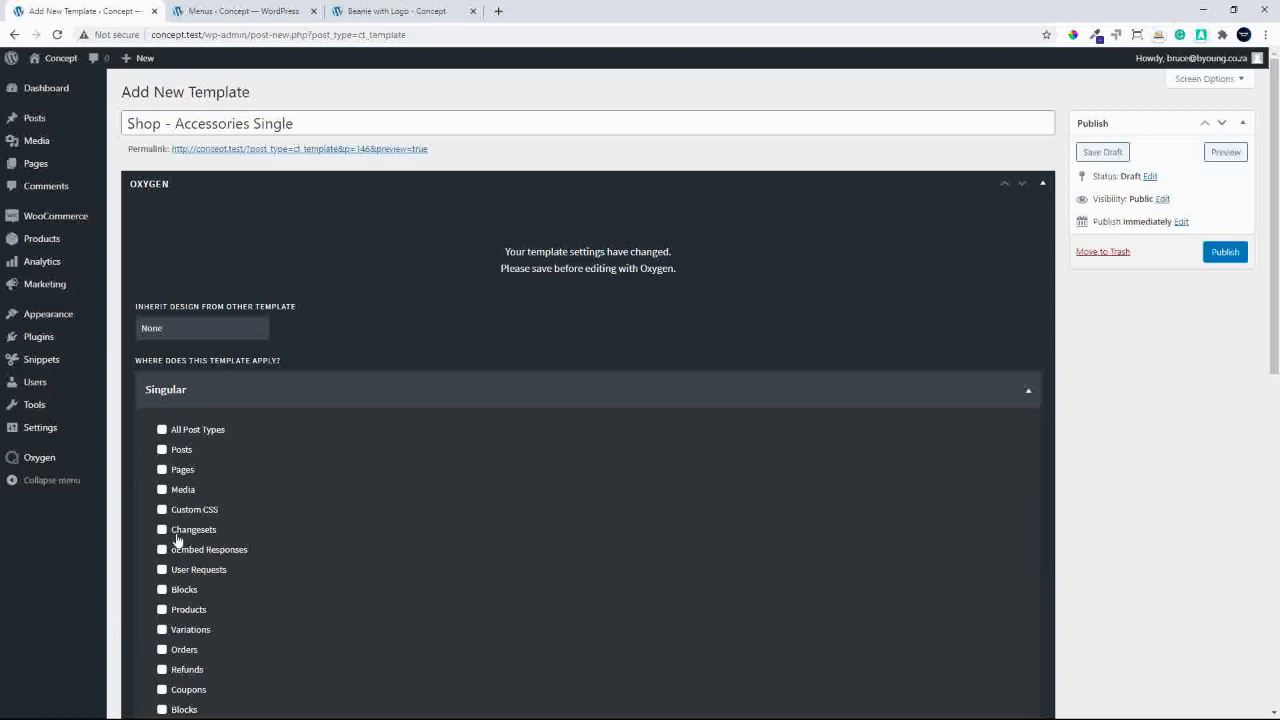
pyautogui.click(177, 592)
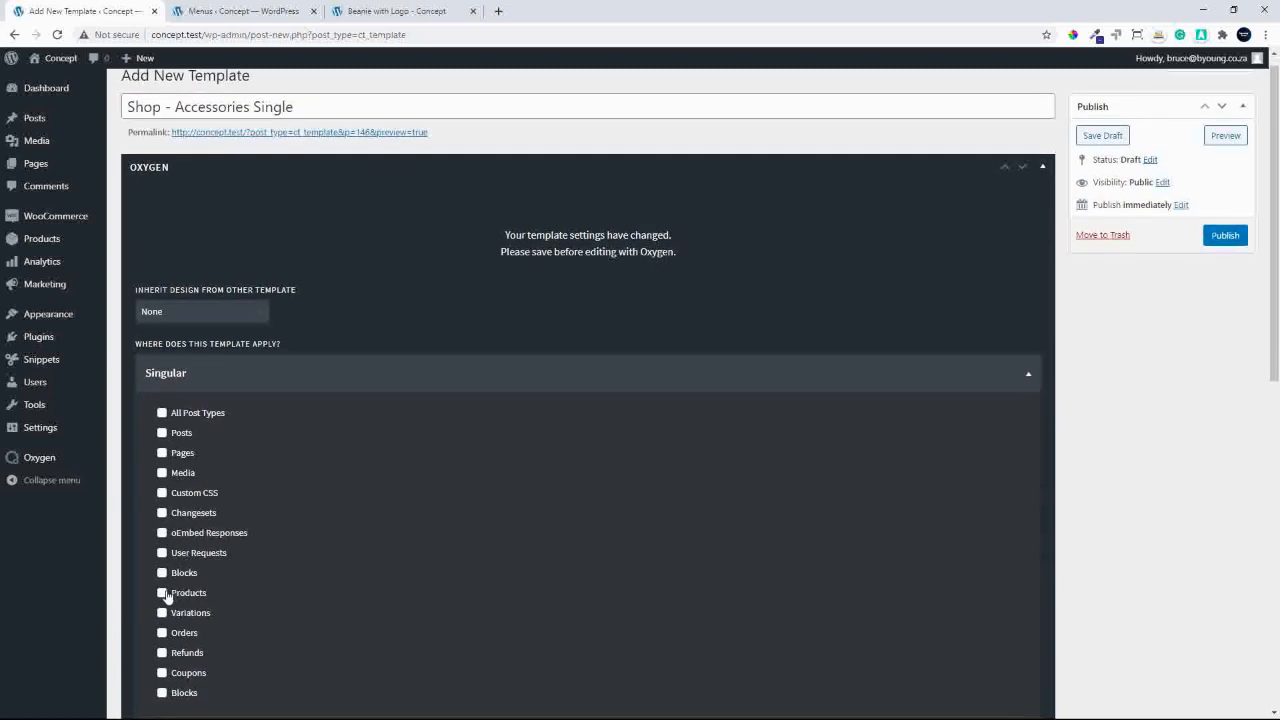
pyautogui.scroll(-1, 781, 534)
pyautogui.scroll(-4, 779, 527)
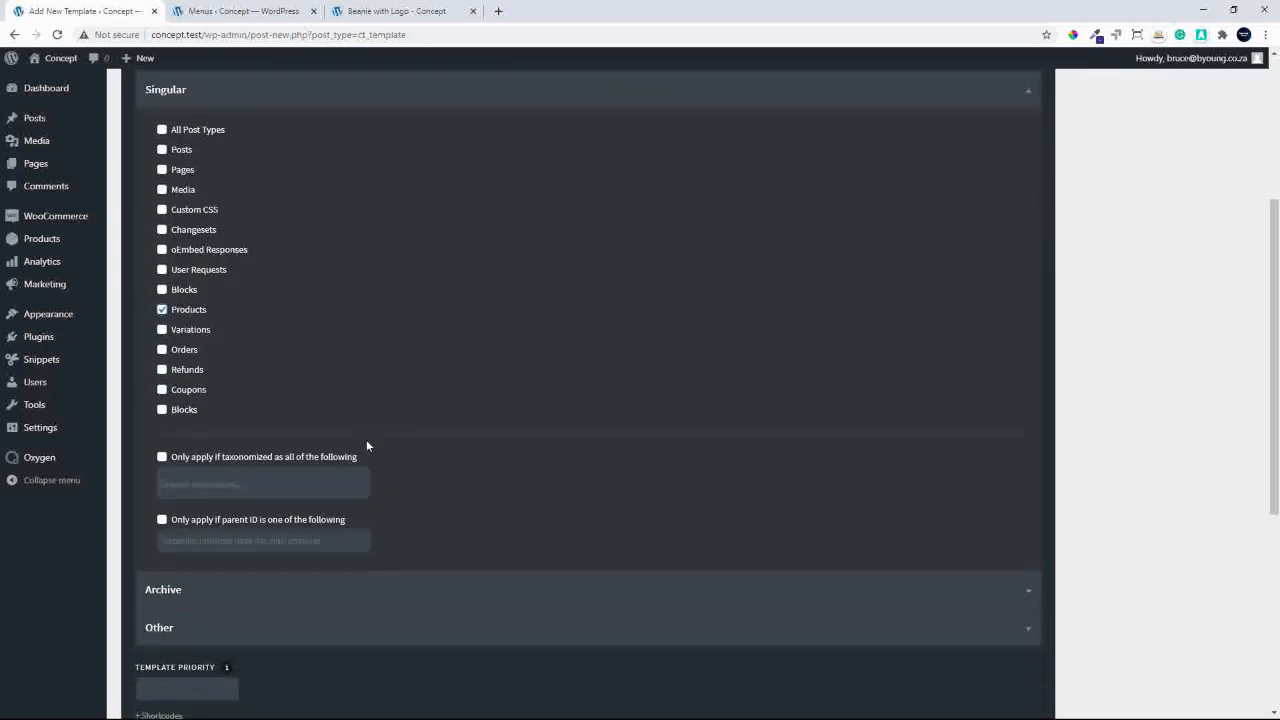
pyautogui.click(176, 483)
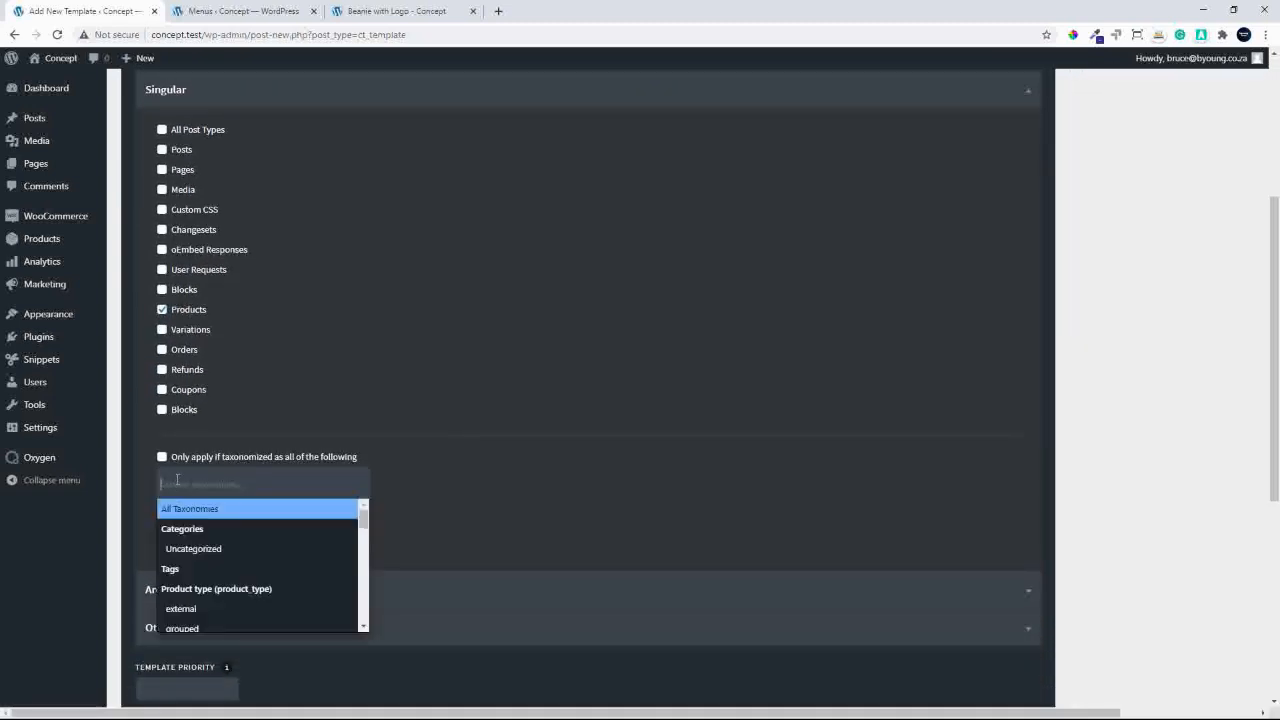
pyautogui.write('acc')
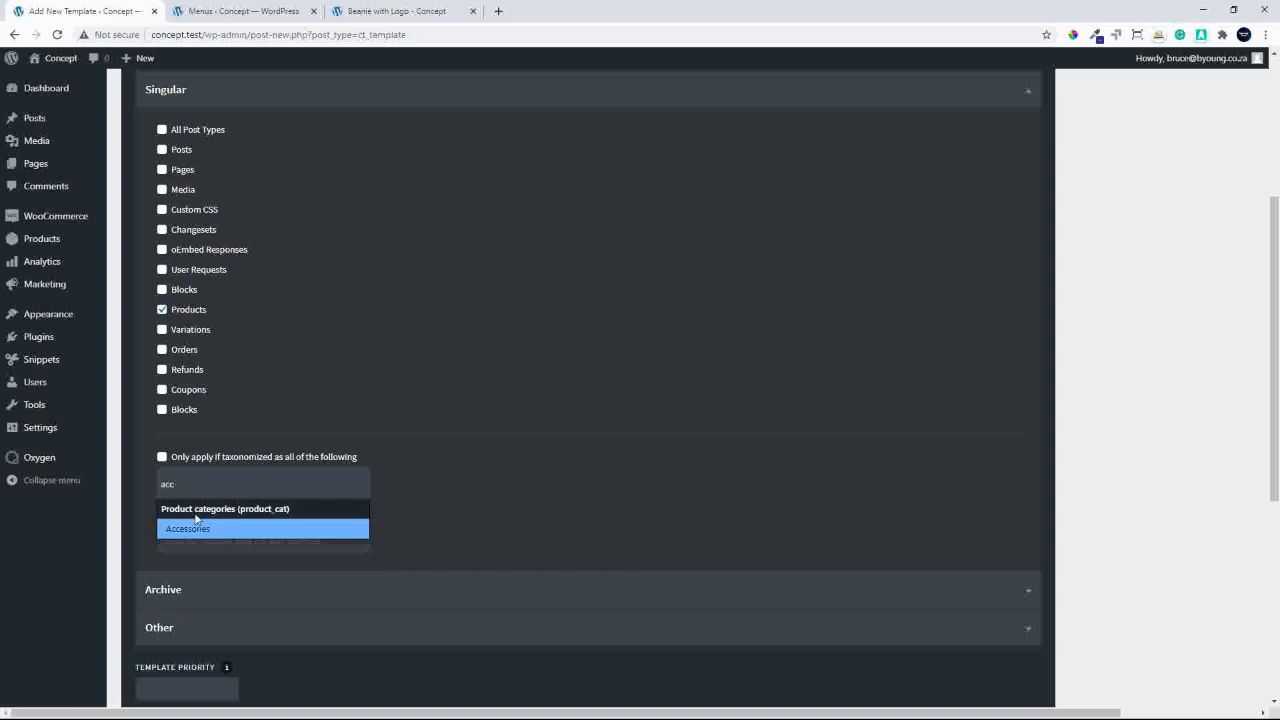
pyautogui.click(267, 526)
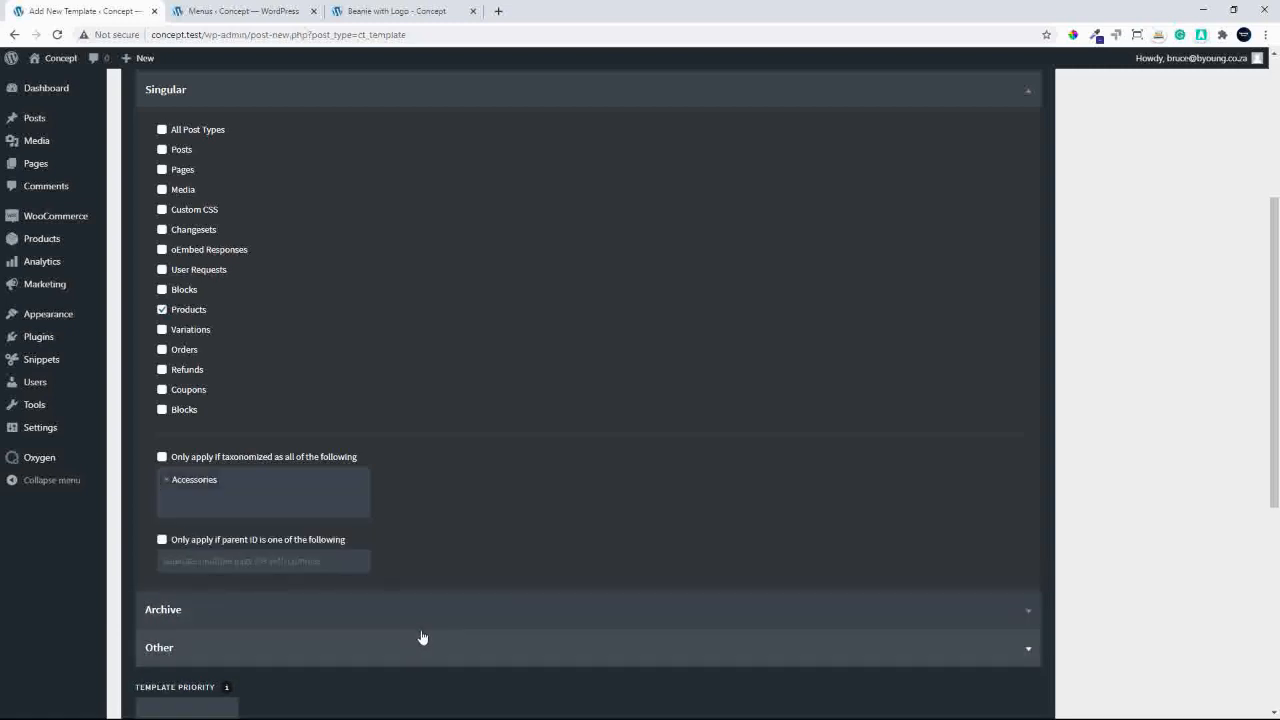
# Publish the template with a priority of 2 and open it in the Oxygen editor.
pyautogui.scroll(-1, 410, 630)
pyautogui.scroll(-1, 399, 628)
pyautogui.click(160, 655)
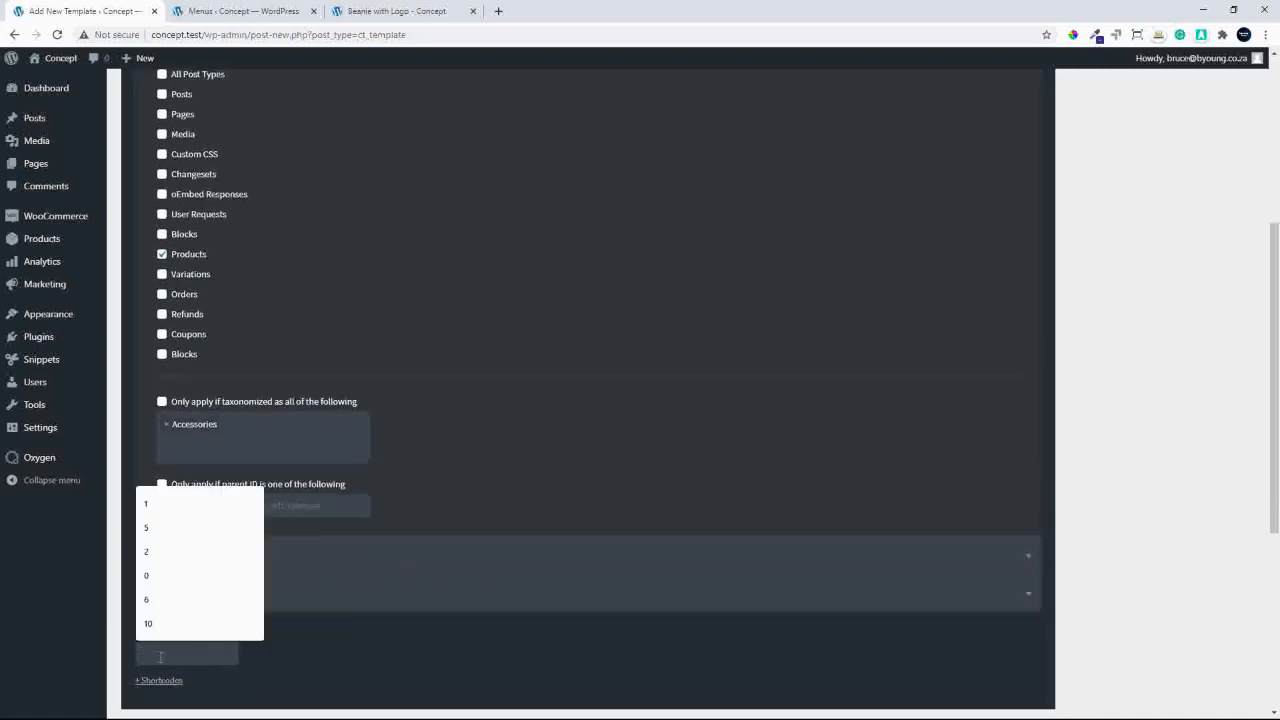
pyautogui.write('2')
pyautogui.scroll(-1, 1240, 403)
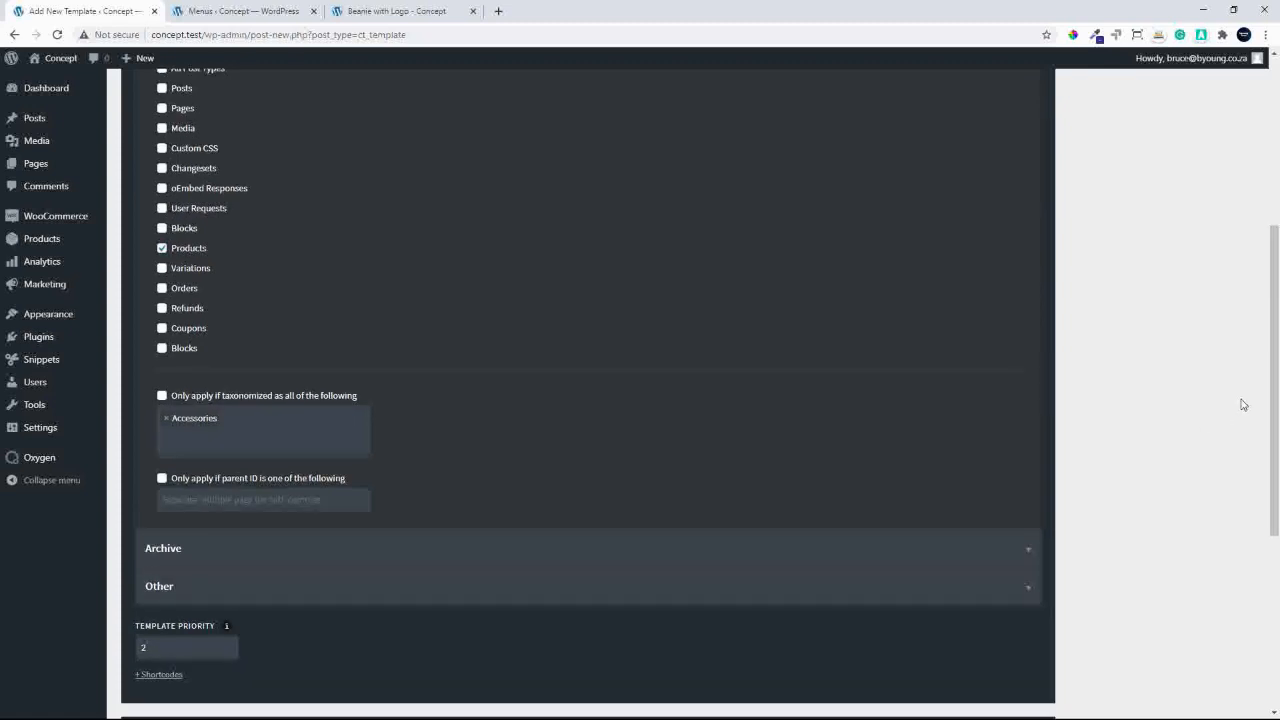
pyautogui.scroll(5, 1242, 320)
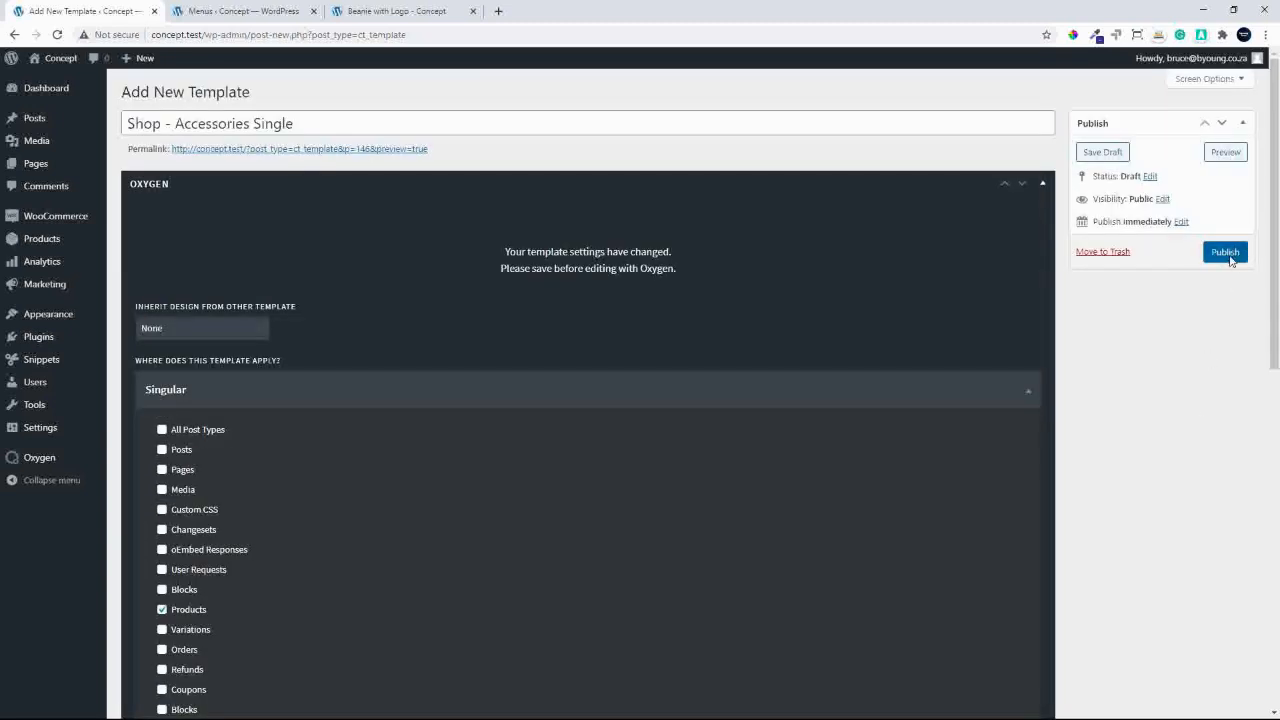
pyautogui.click(1225, 251)
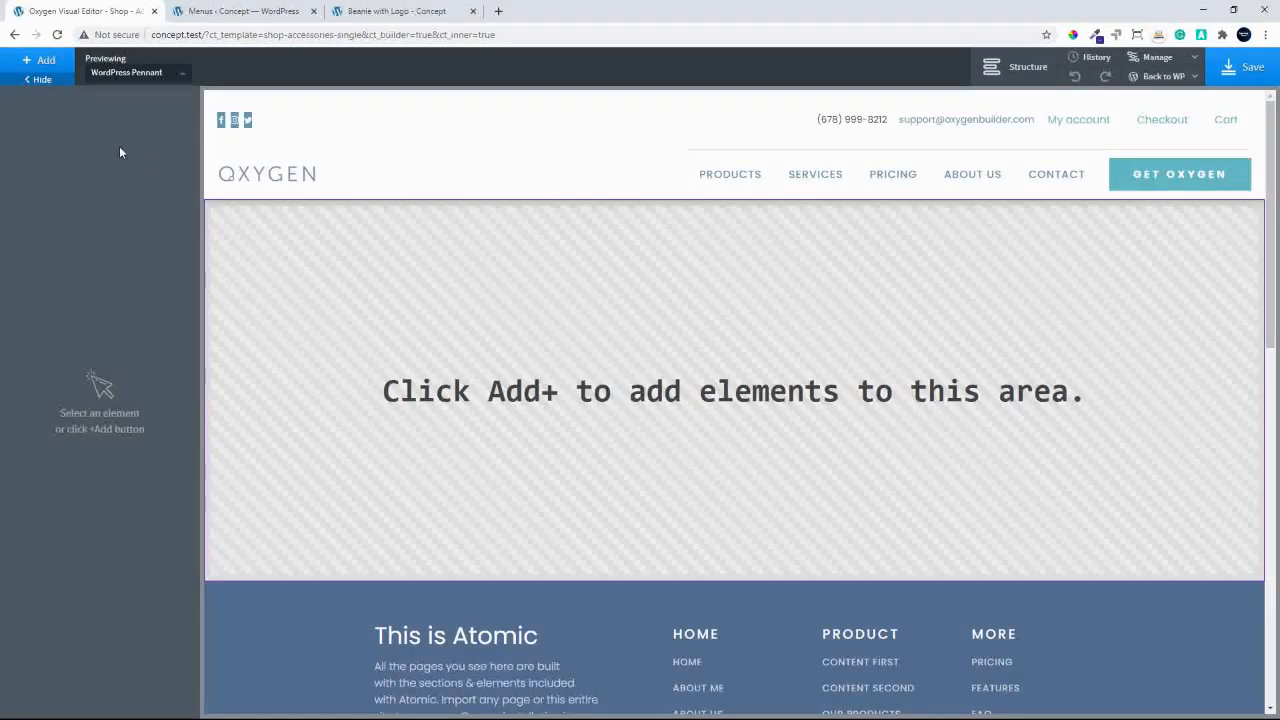
# Add a Section to the empty template and place a WooCommerce Product Builder inside it.
pyautogui.click(26, 64)
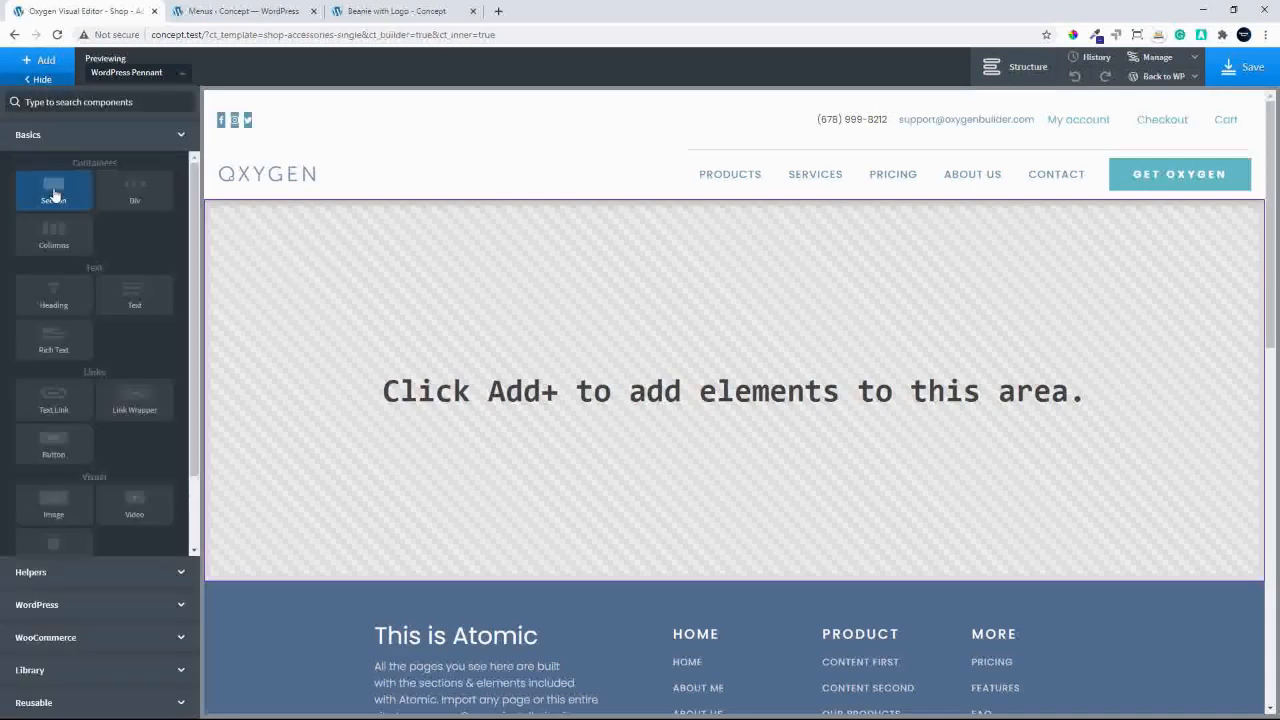
pyautogui.click(48, 192)
pyautogui.click(20, 62)
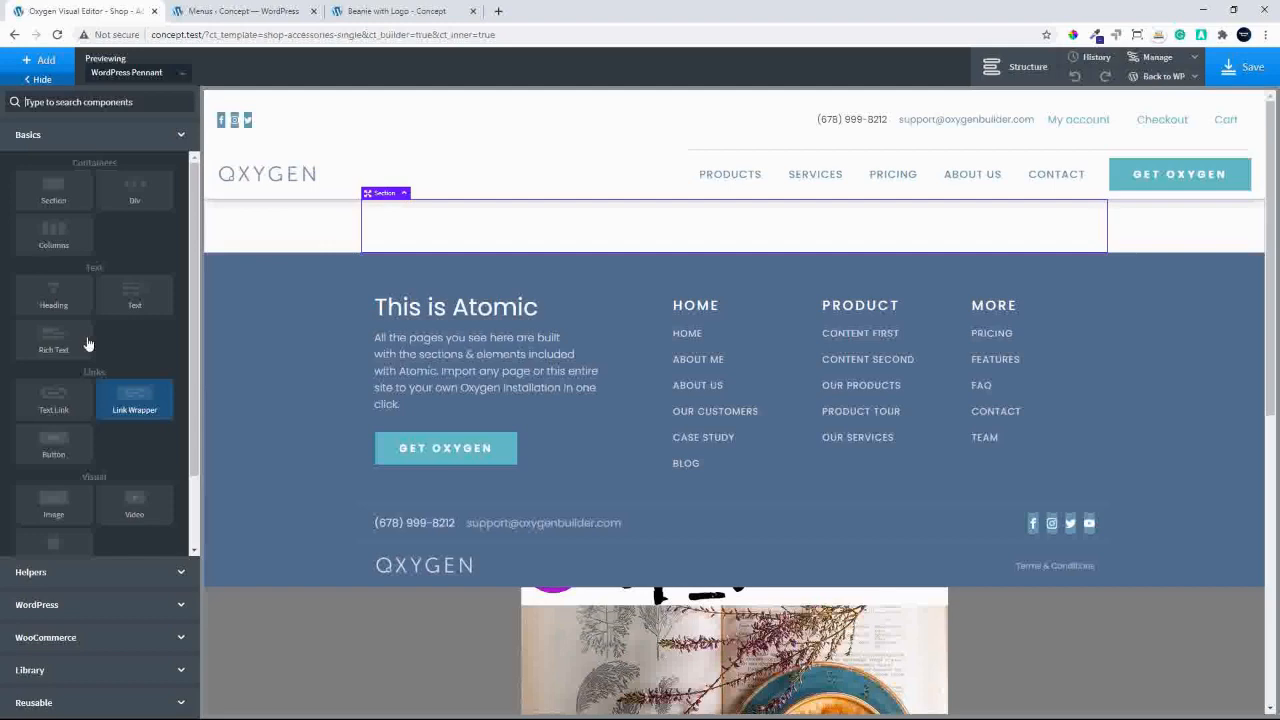
pyautogui.click(64, 640)
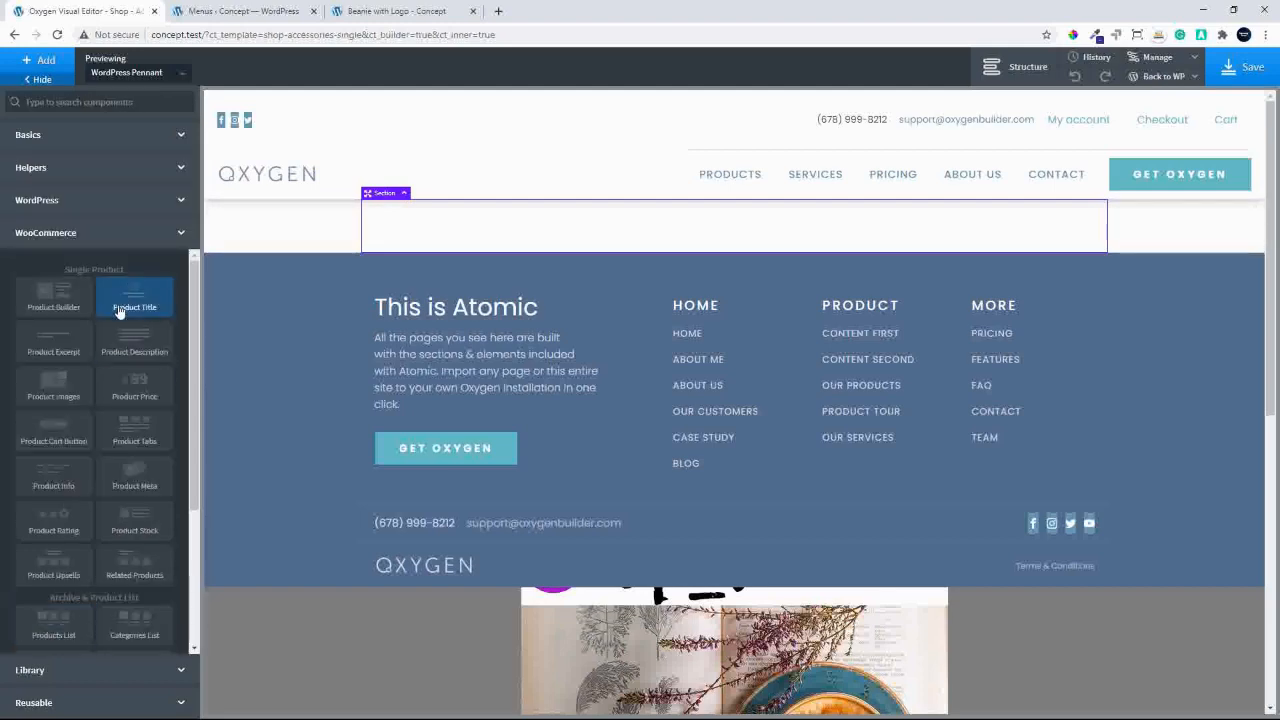
pyautogui.click(56, 298)
pyautogui.click(60, 302)
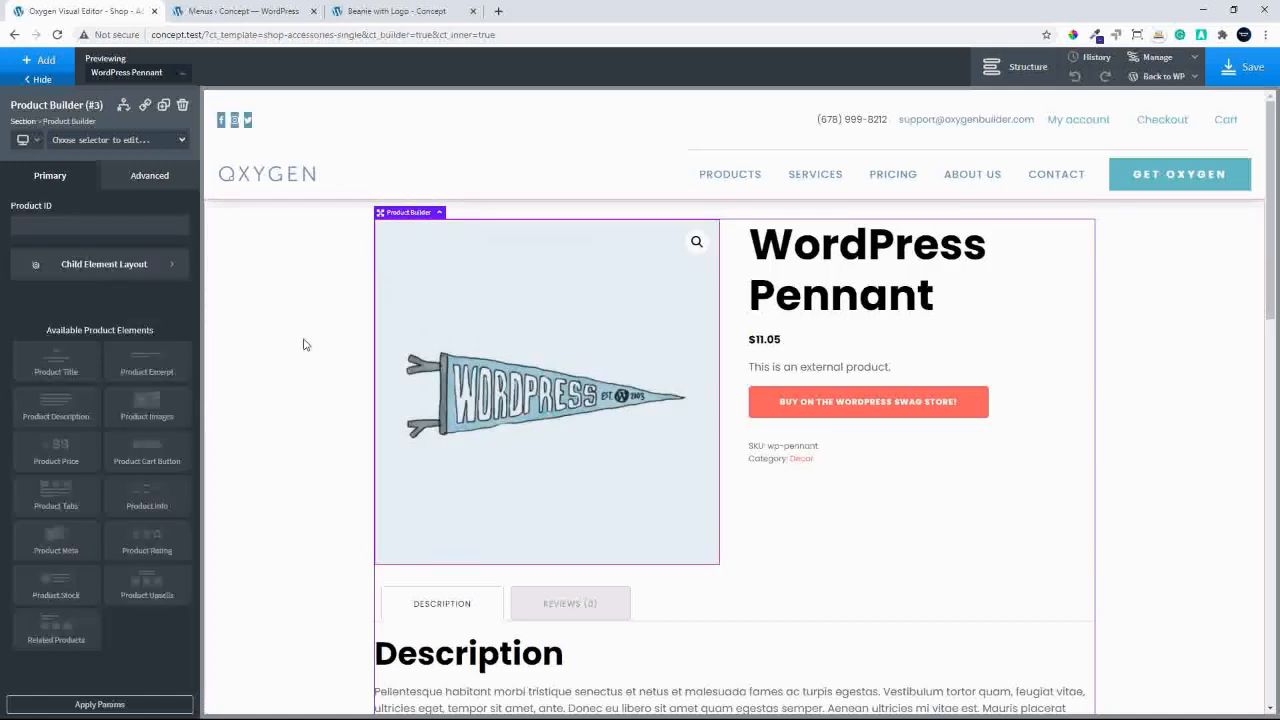
# Set the section's background color to the atomic slate blue at reduced opacity, rgba(86,109,143,0.79).
pyautogui.click(305, 345)
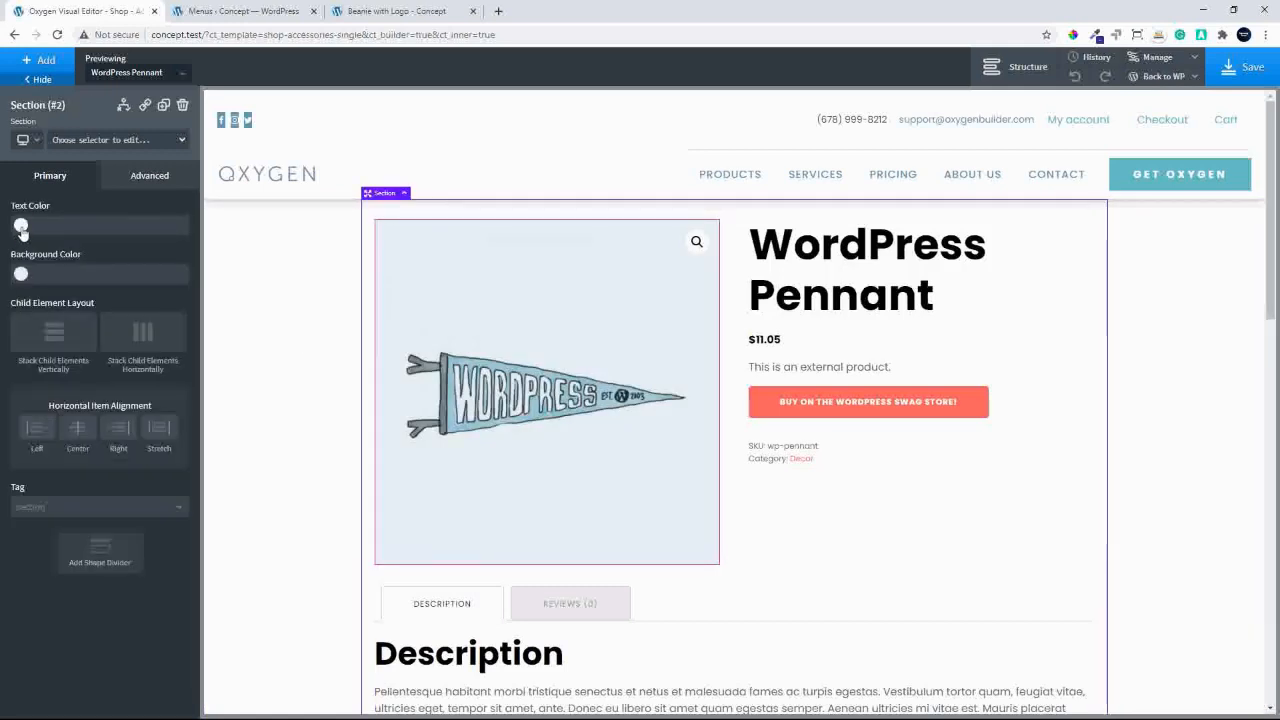
pyautogui.click(149, 175)
pyautogui.click(91, 222)
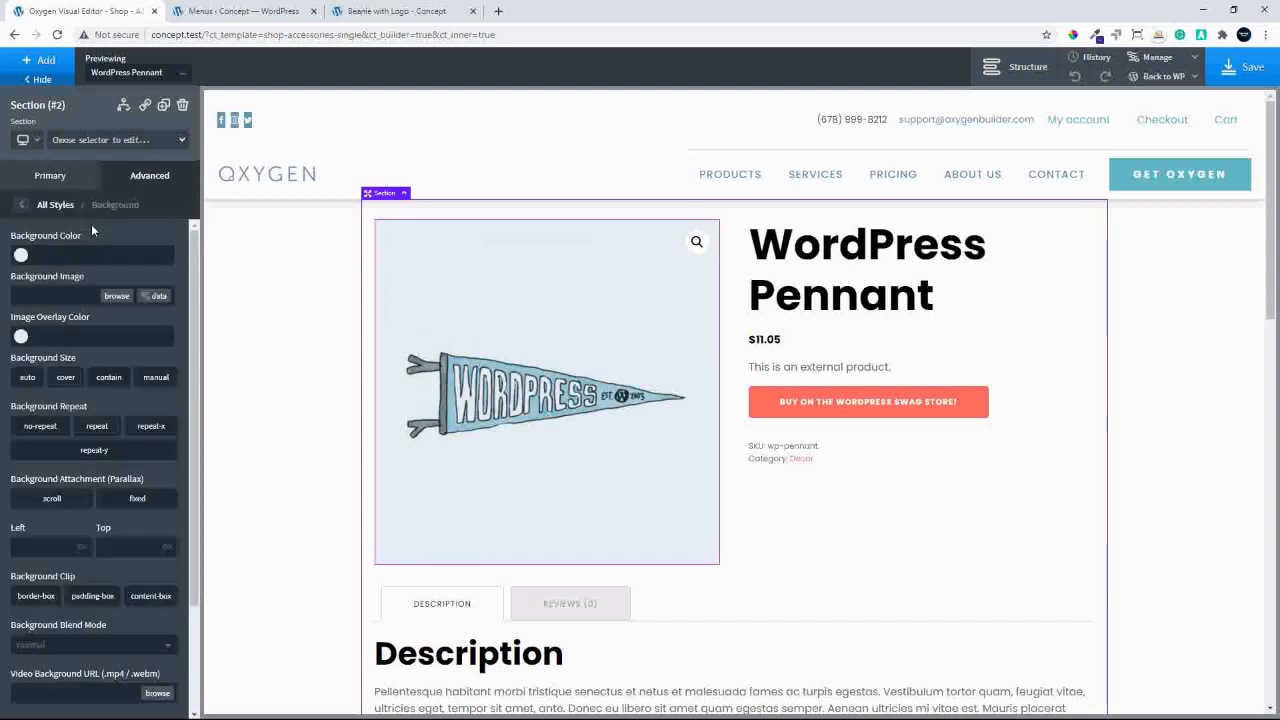
pyautogui.click(21, 255)
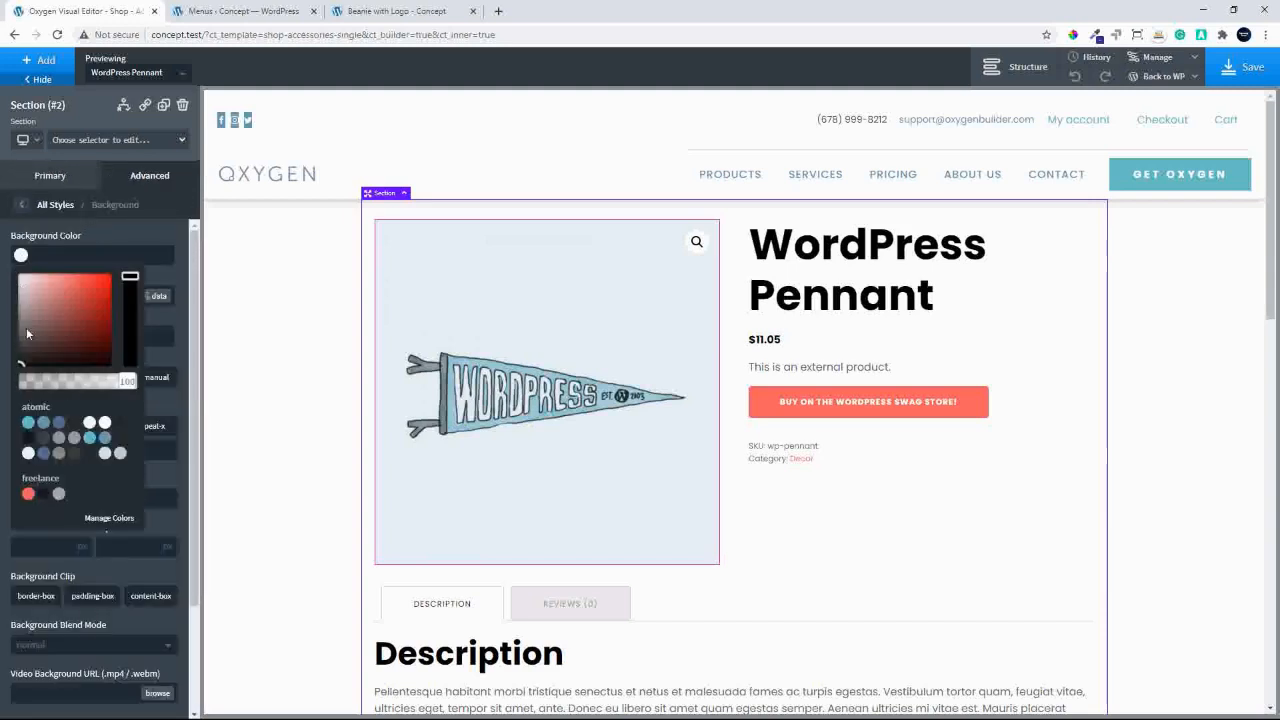
pyautogui.click(59, 422)
pyautogui.moveTo(127, 382)
pyautogui.mouseDown()
pyautogui.moveTo(44, 390)
pyautogui.moveTo(106, 382)
pyautogui.mouseUp()
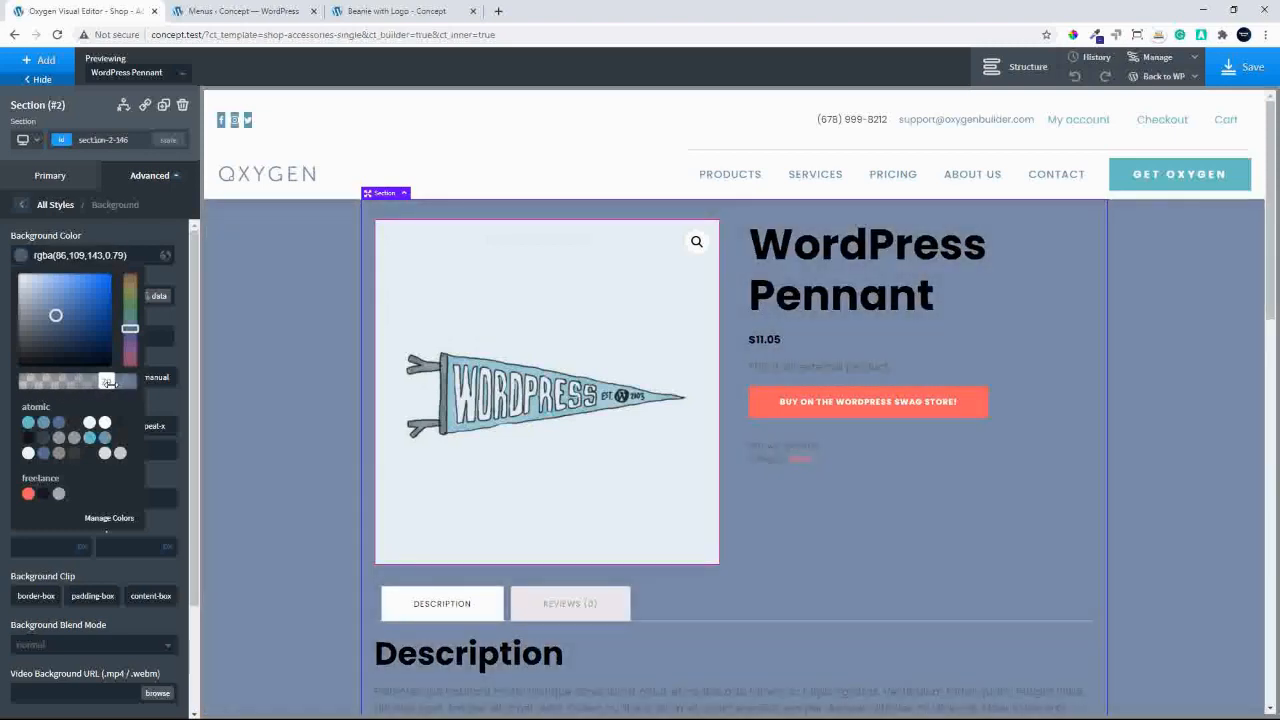
pyautogui.click(1098, 229)
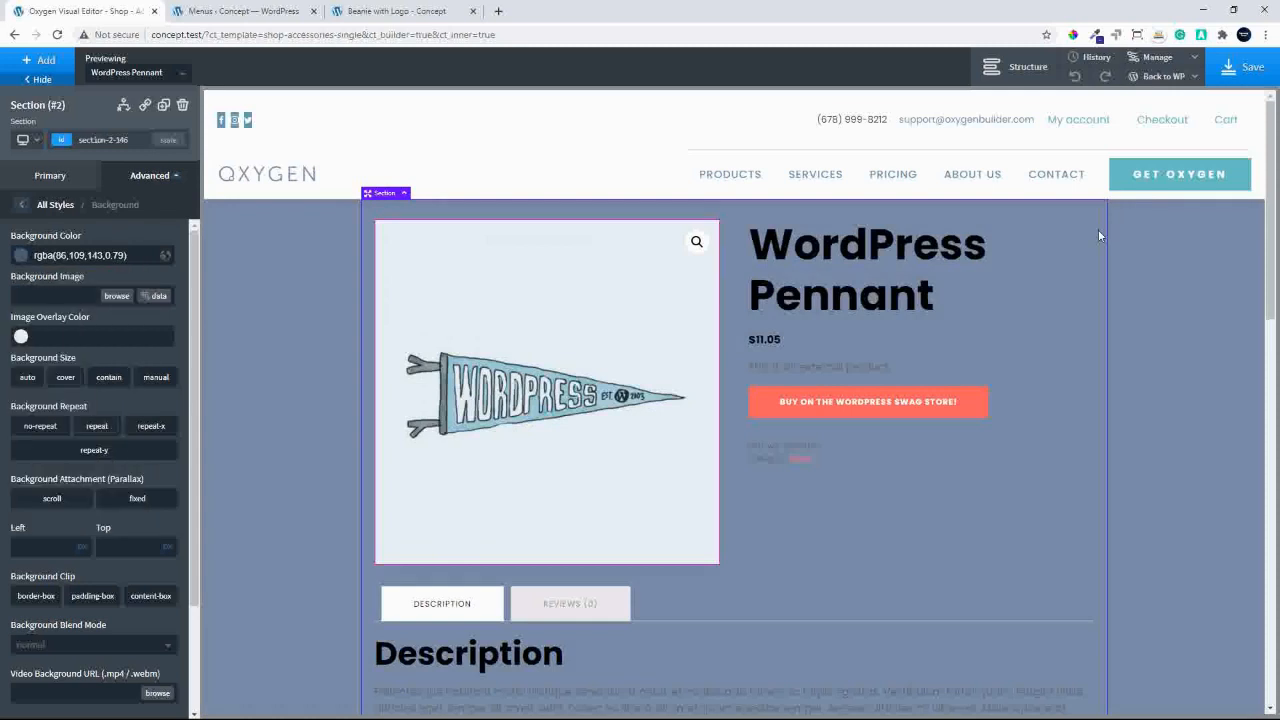
# Wrap the Product Builder inside the section with a div.
pyautogui.click(1019, 66)
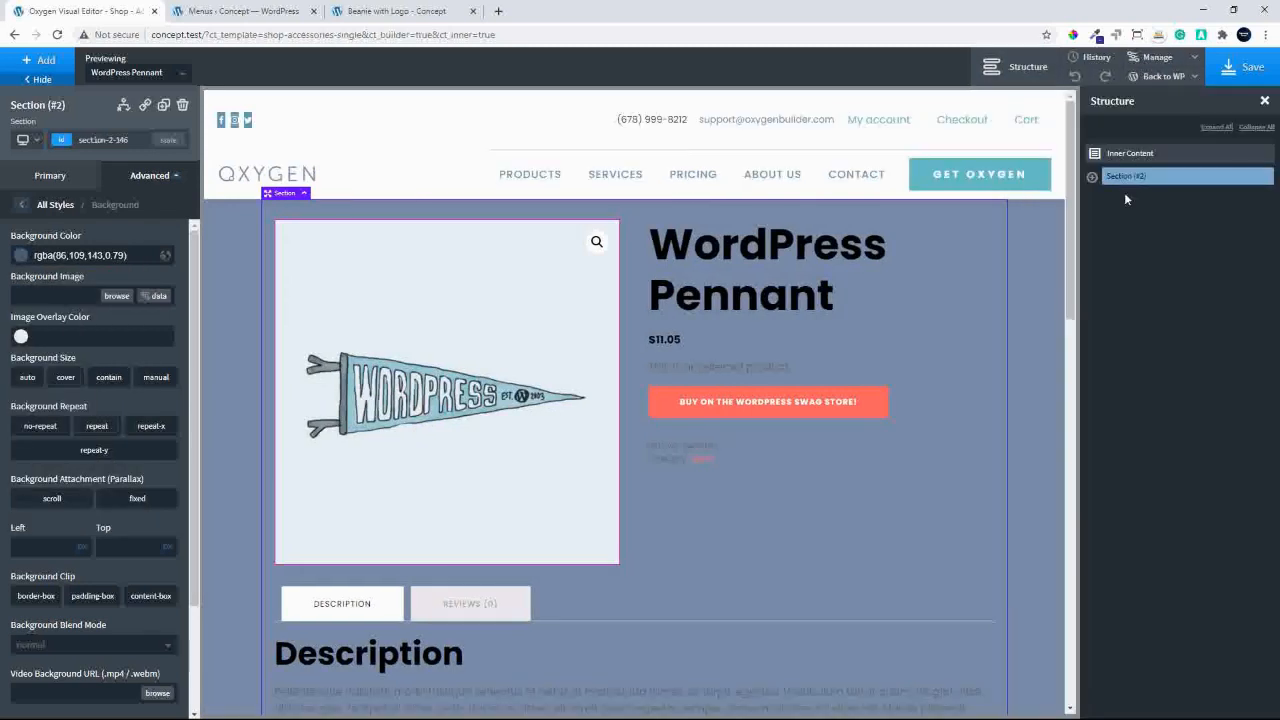
pyautogui.click(1092, 176)
pyautogui.click(1222, 200)
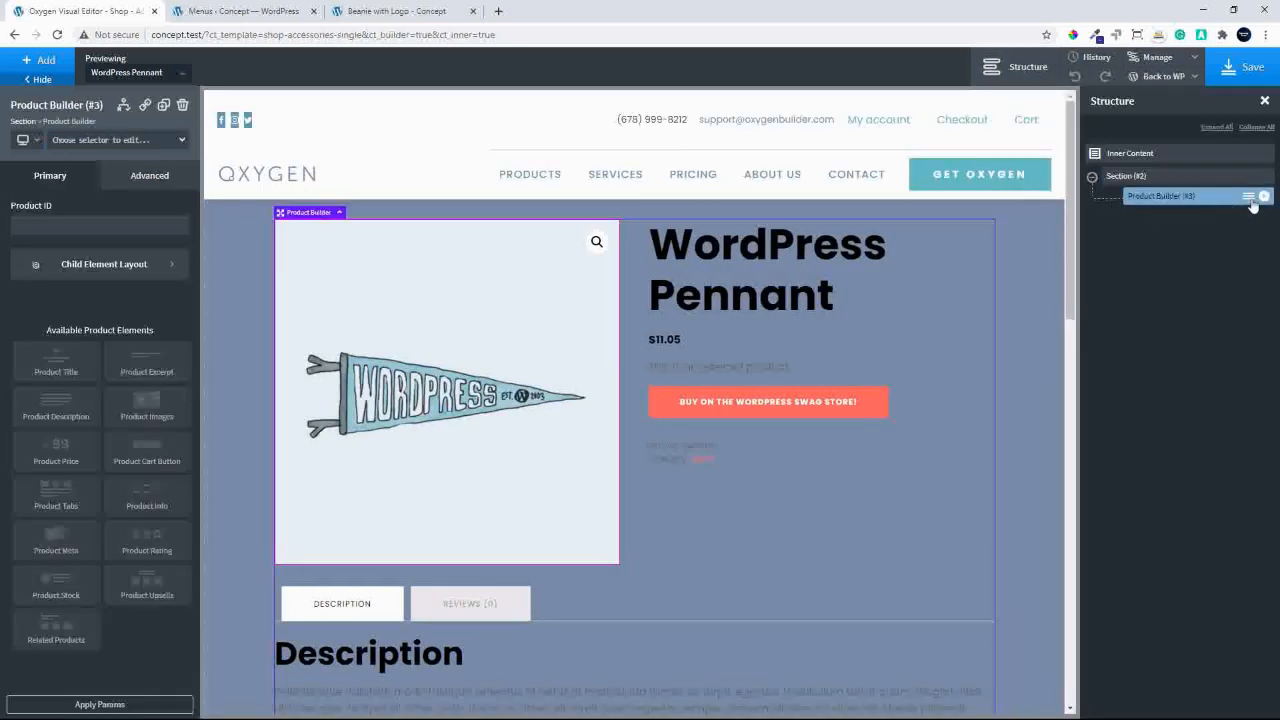
pyautogui.click(1248, 196)
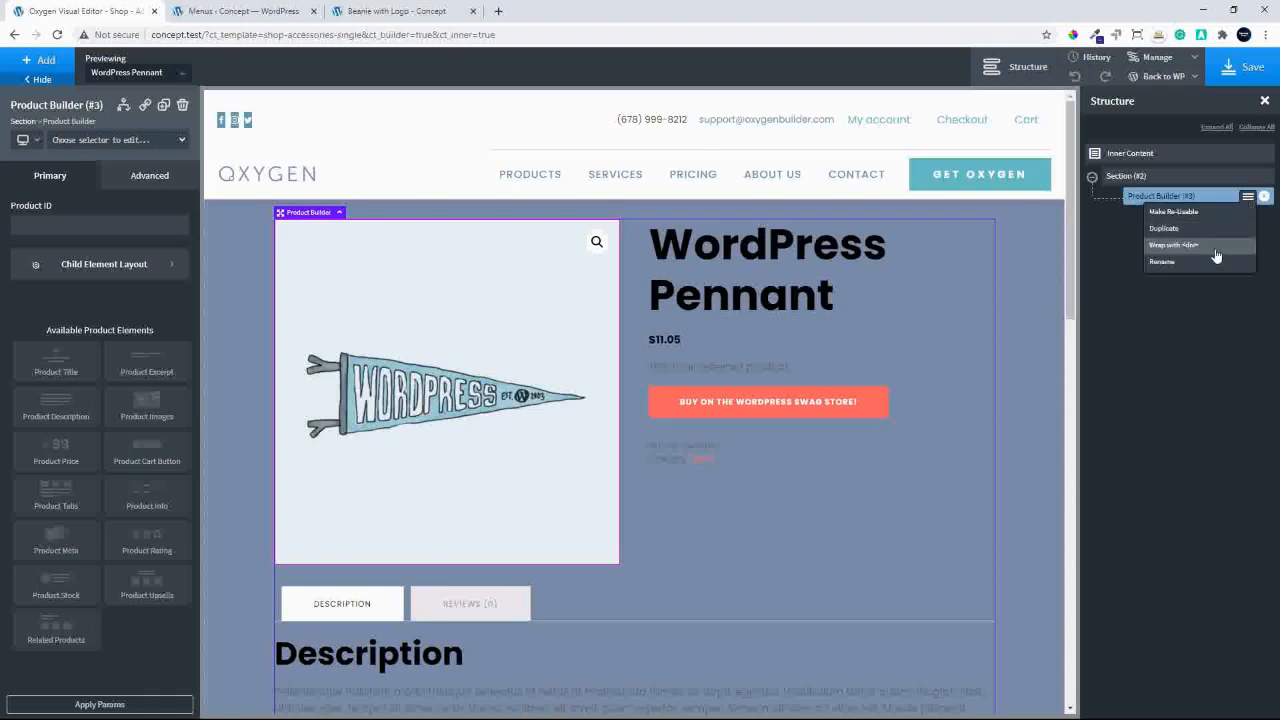
pyautogui.click(1214, 250)
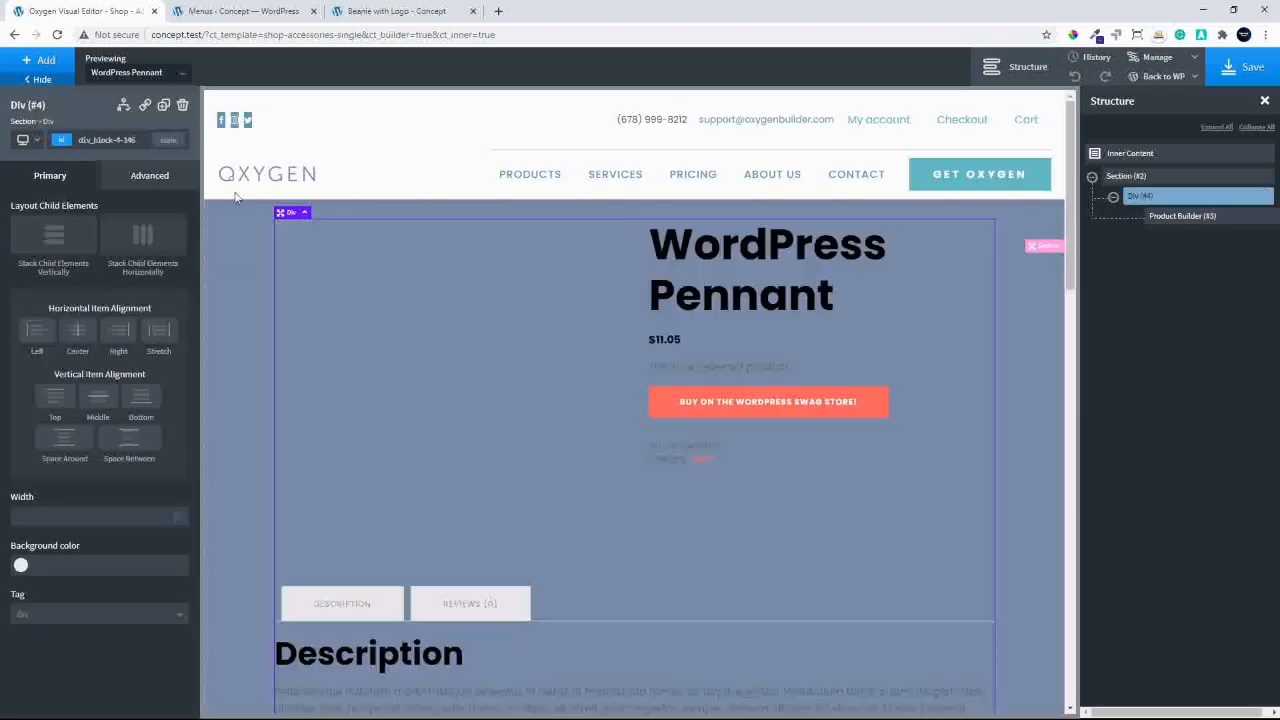
# Set the wrapping div's padding to 15 px on all four sides.
pyautogui.click(152, 177)
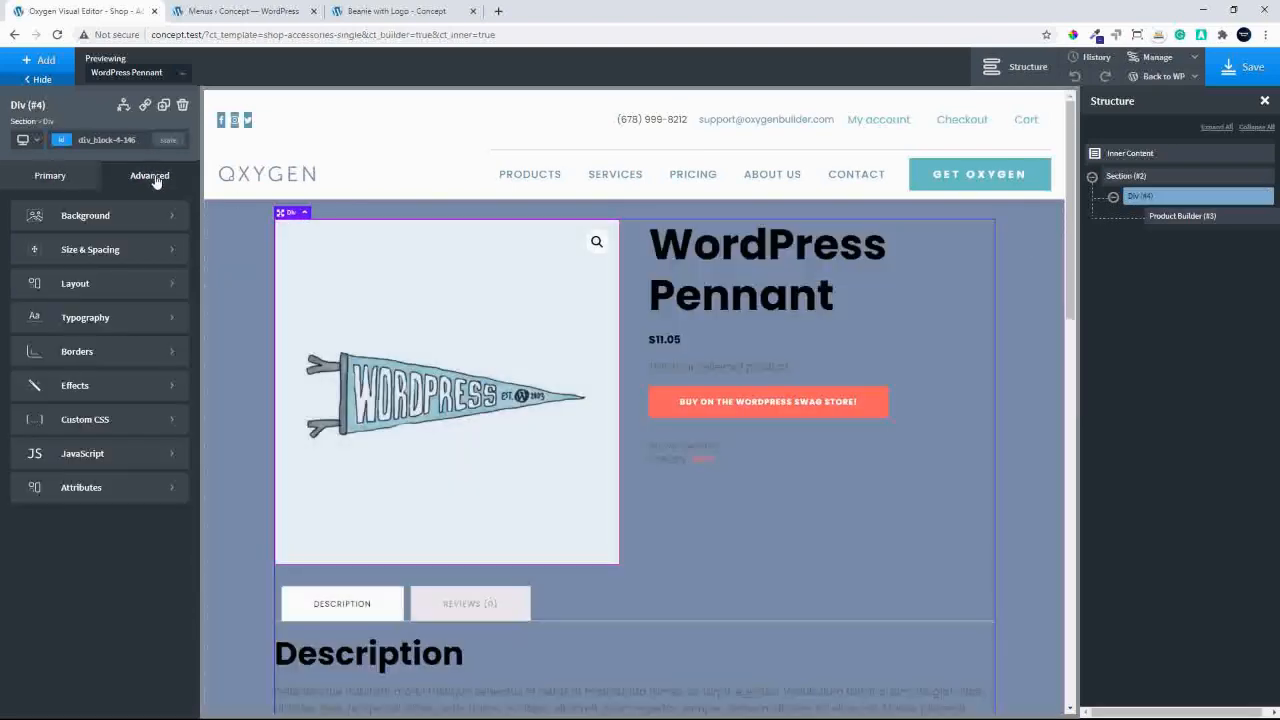
pyautogui.click(98, 288)
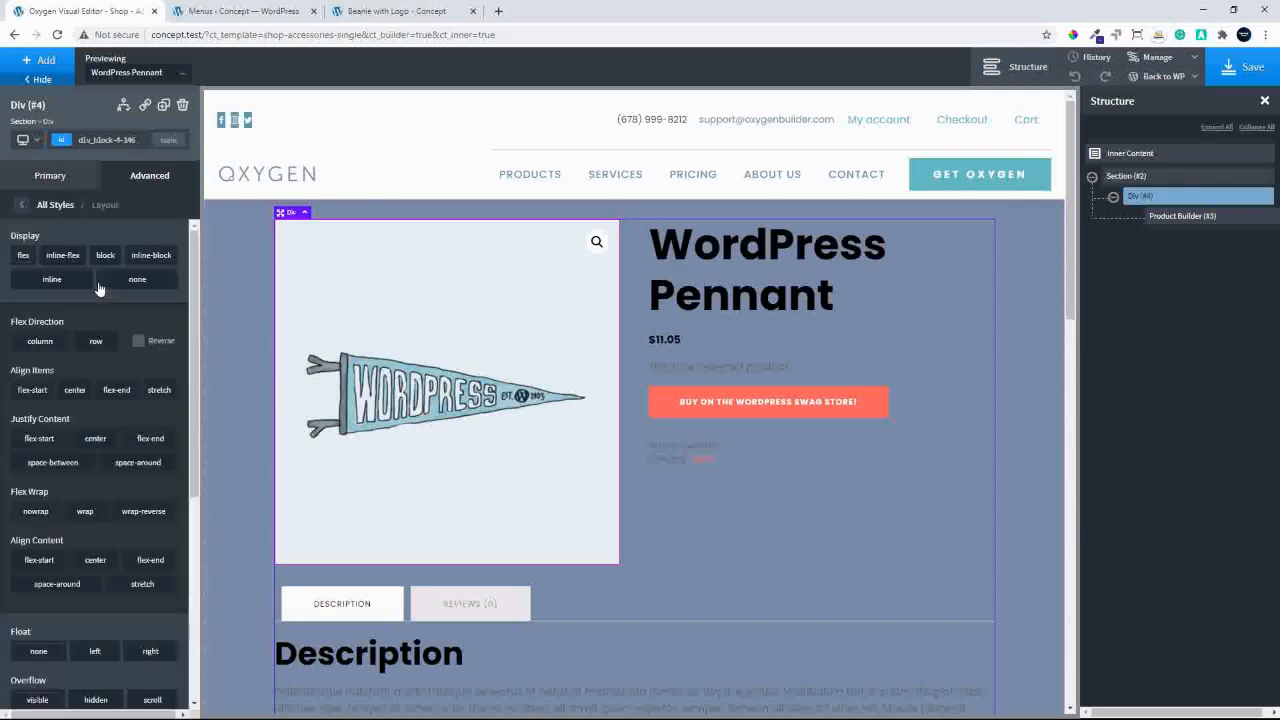
pyautogui.click(22, 206)
pyautogui.click(94, 241)
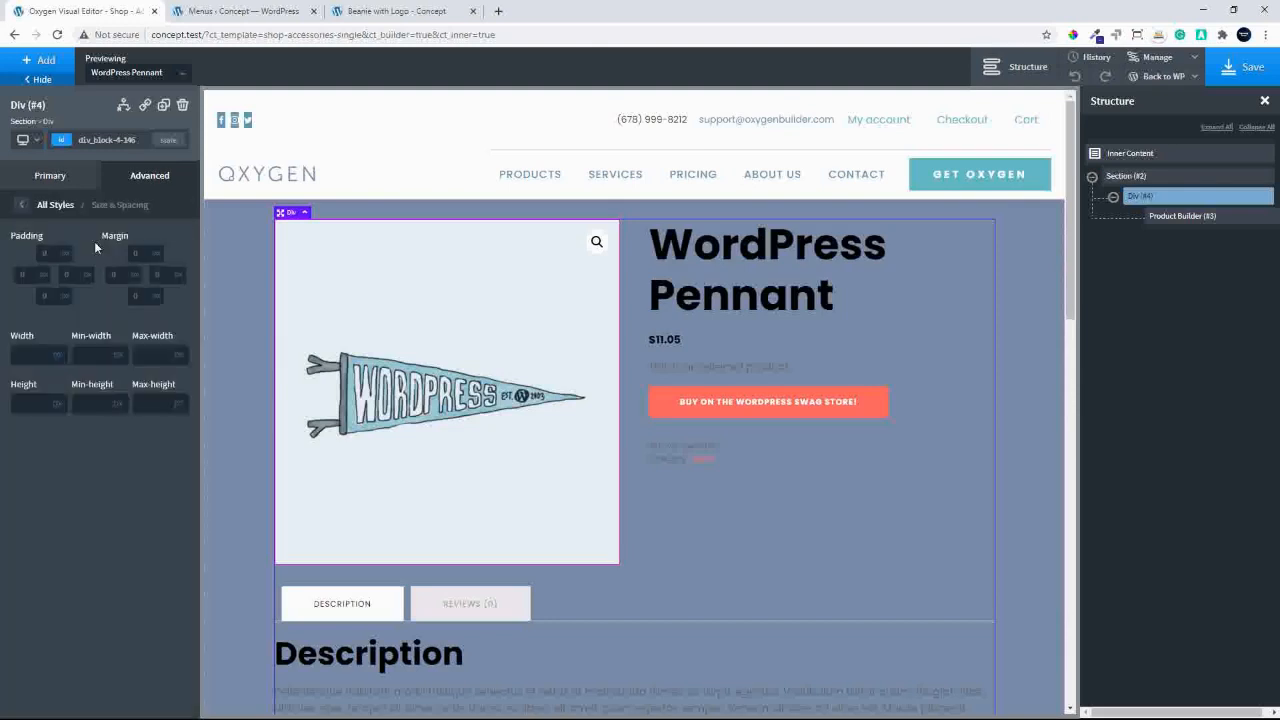
pyautogui.moveTo(45, 252)
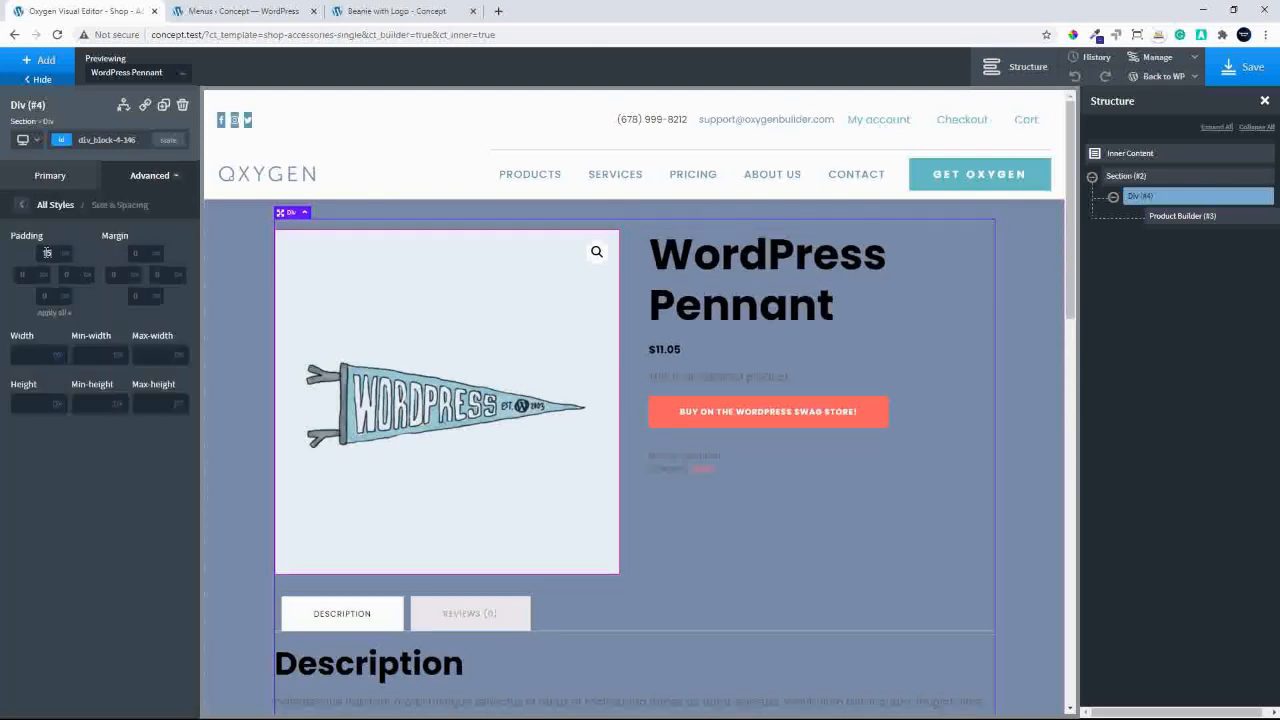
pyautogui.click(51, 314)
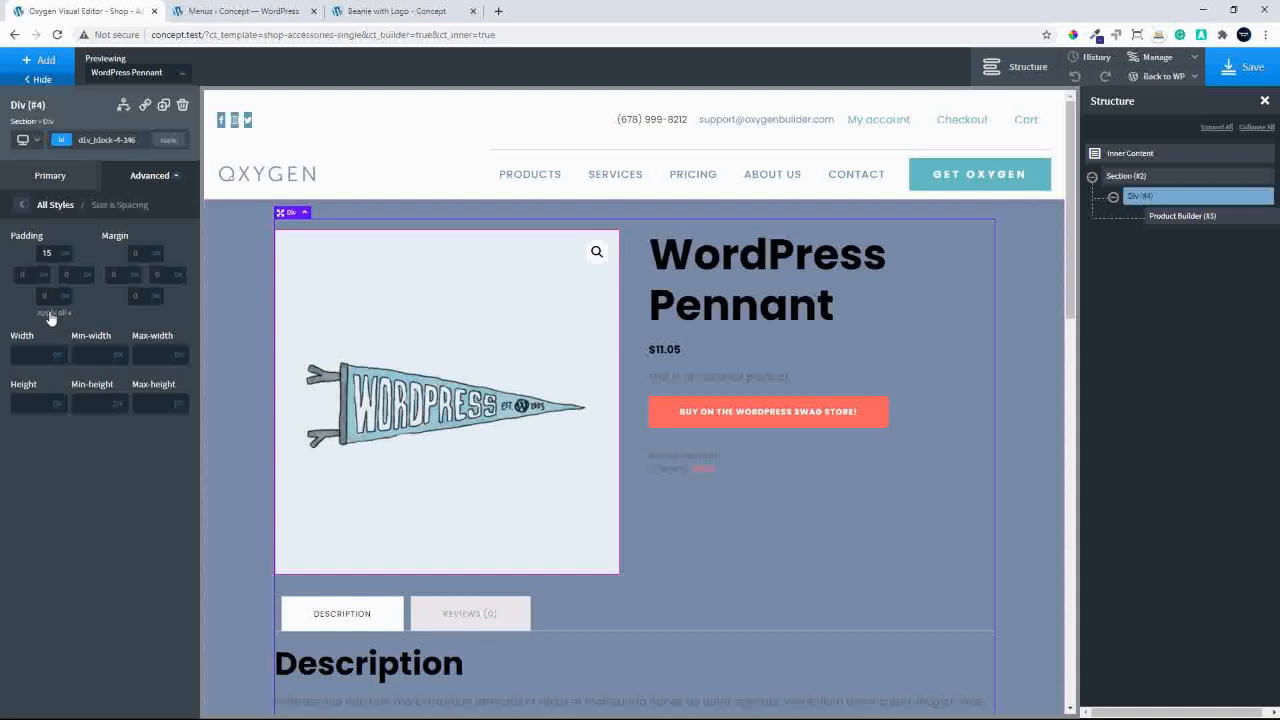
# Set the wrapping div's background color to atomic - White and save the template.
pyautogui.click(22, 204)
pyautogui.click(105, 218)
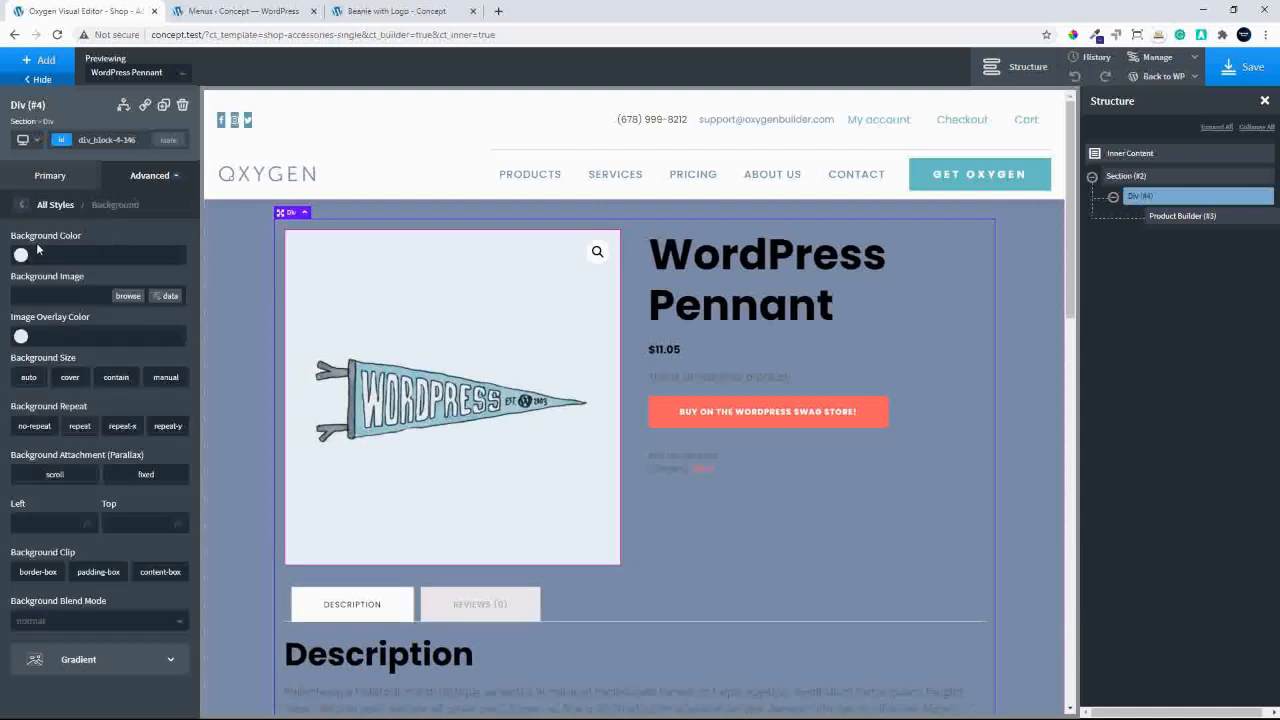
pyautogui.click(21, 255)
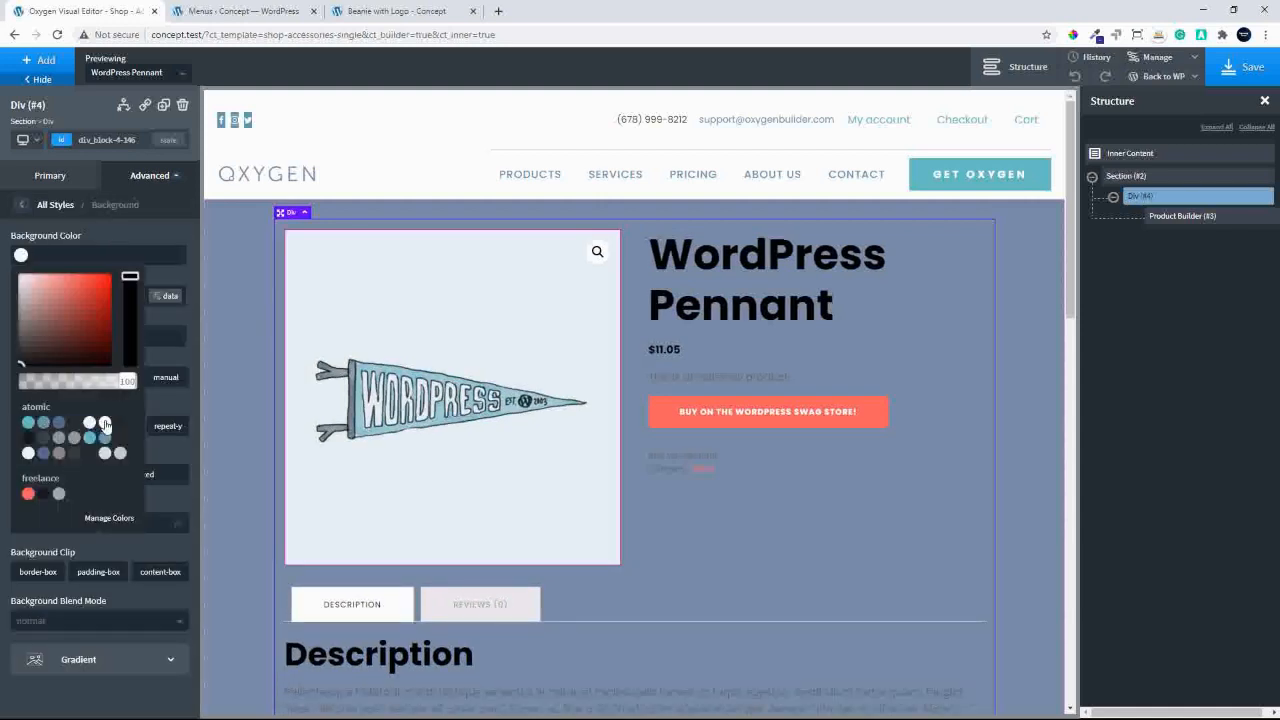
pyautogui.click(105, 422)
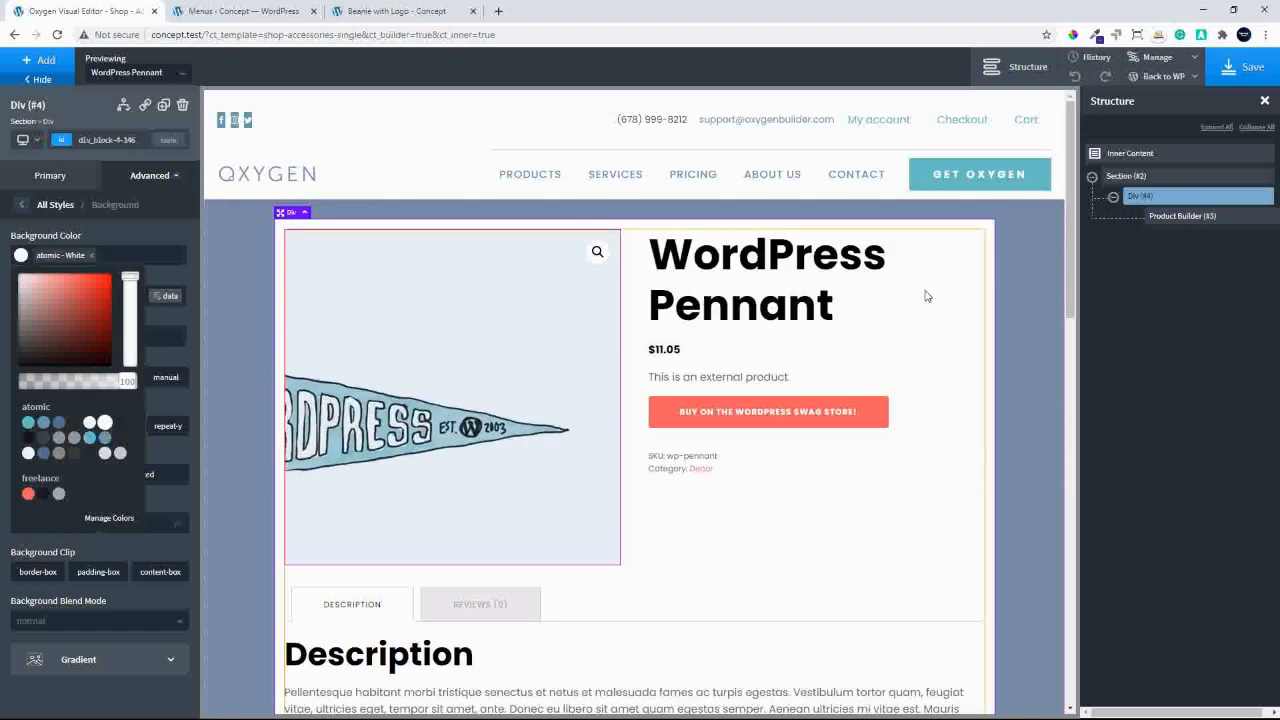
pyautogui.moveTo(1070, 238)
pyautogui.mouseDown()
pyautogui.moveTo(1070, 369)
pyautogui.moveTo(1070, 224)
pyautogui.mouseUp()
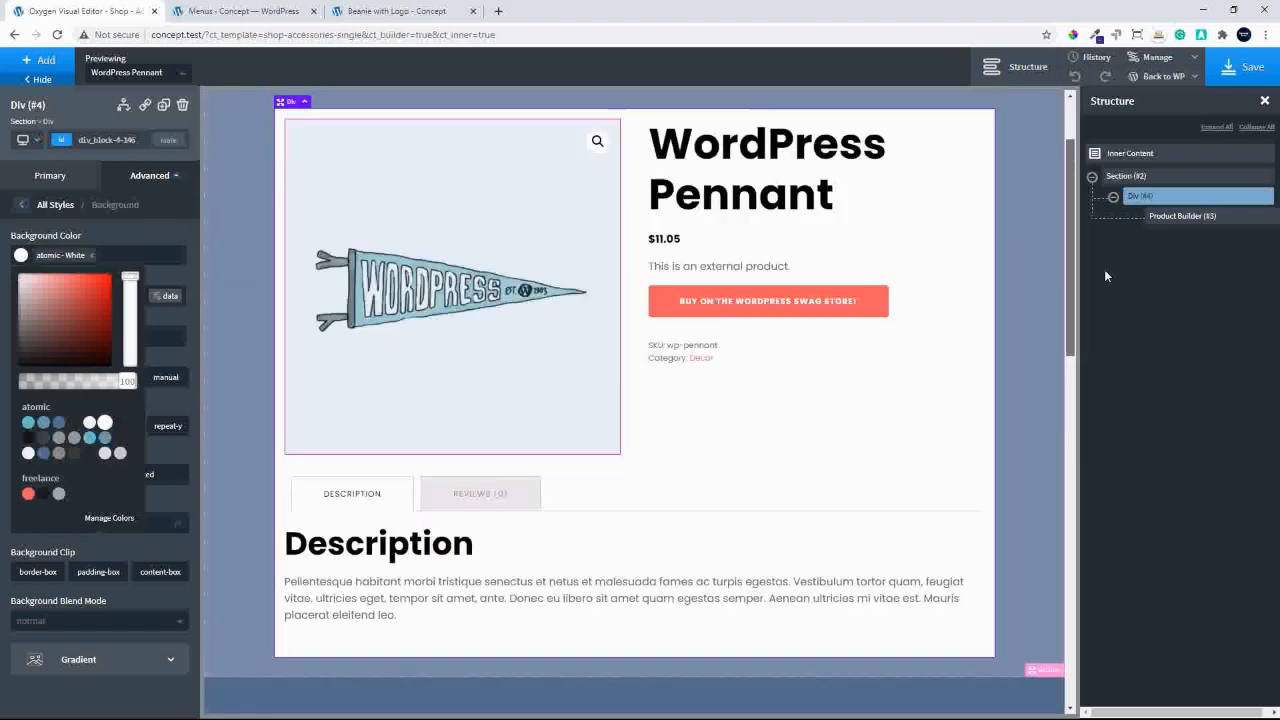
pyautogui.click(1262, 72)
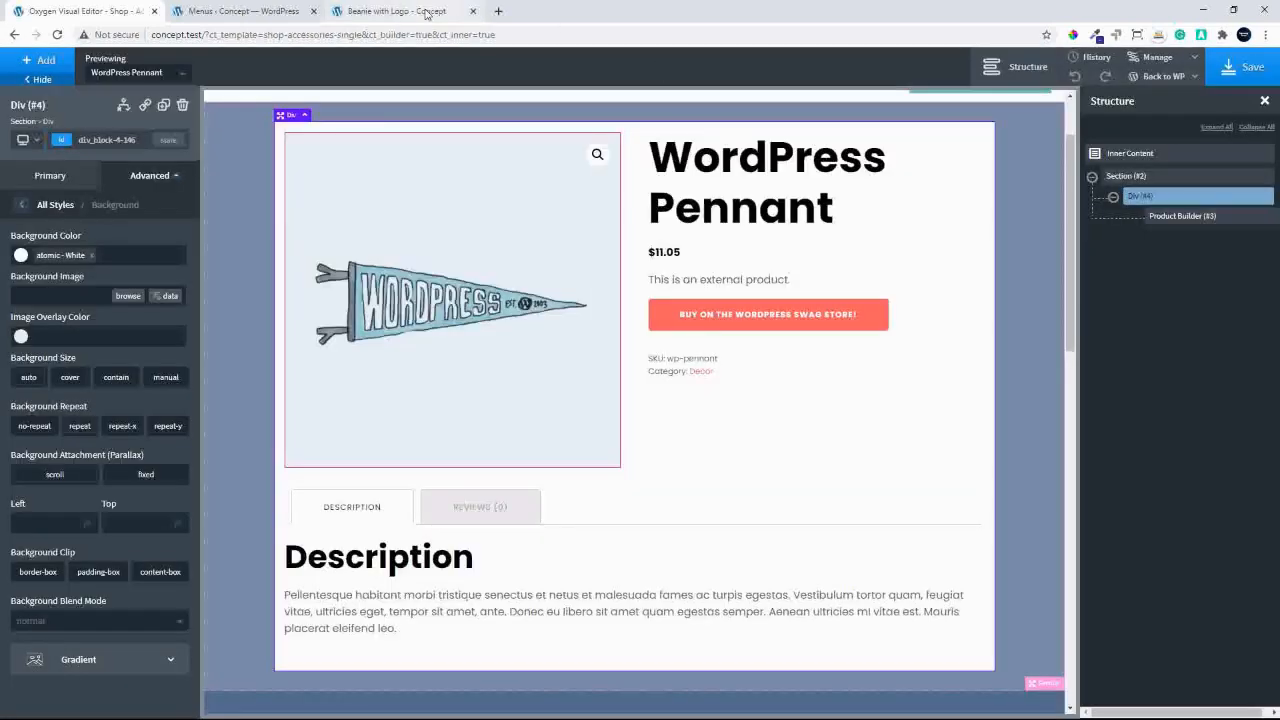
# Review the live Beanie with Logo product page from its header down to the related products.
pyautogui.click(425, 13)
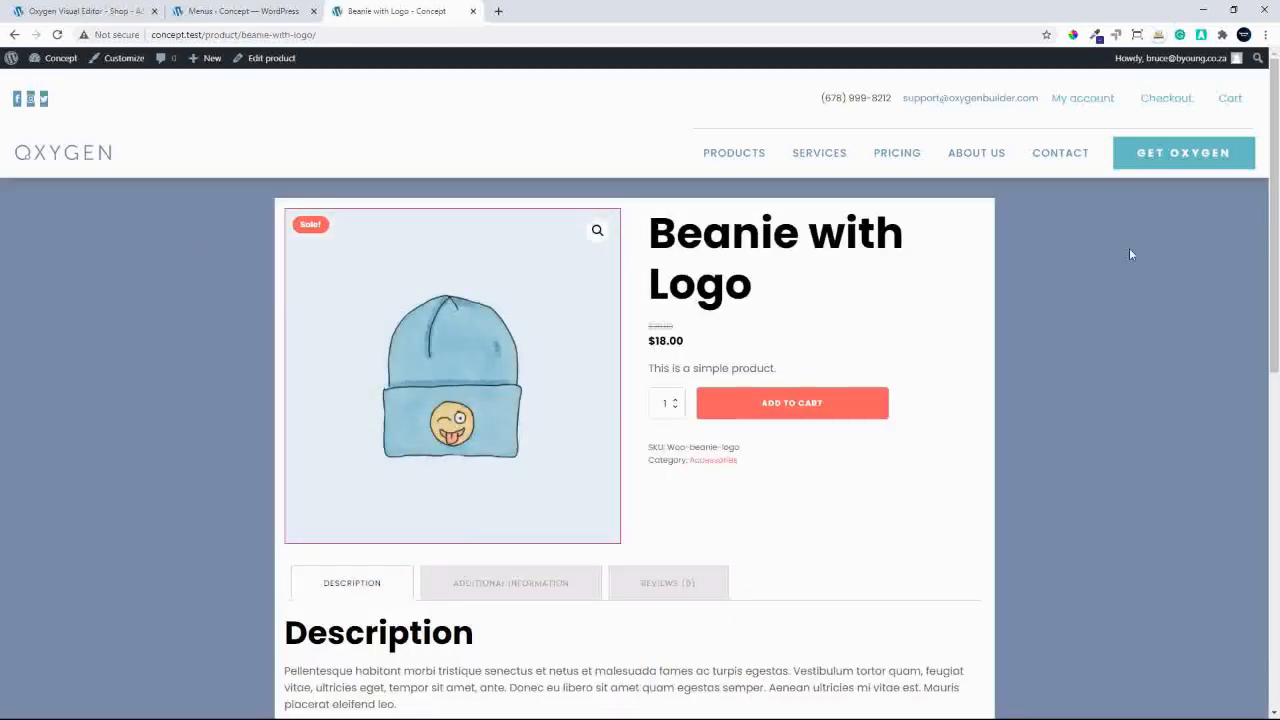
pyautogui.moveTo(1270, 244); pyautogui.dragTo(1270, 483)
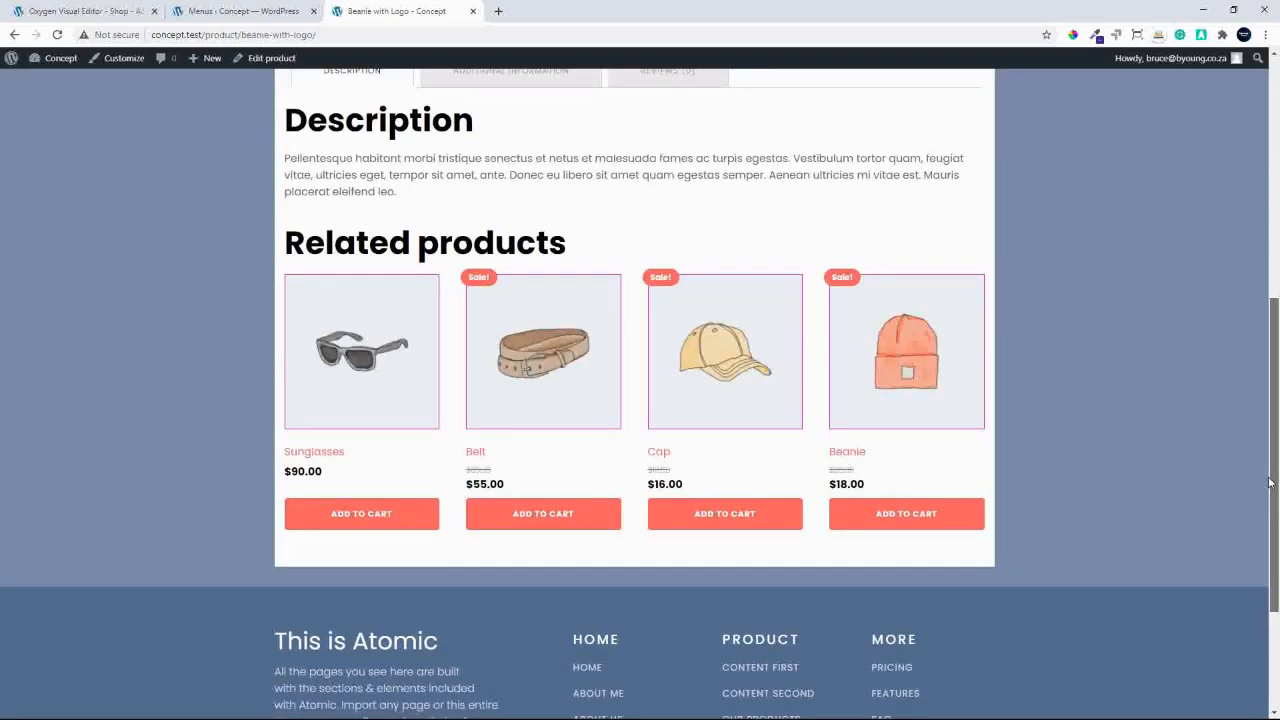
pyautogui.moveTo(1270, 483); pyautogui.dragTo(1277, 292)
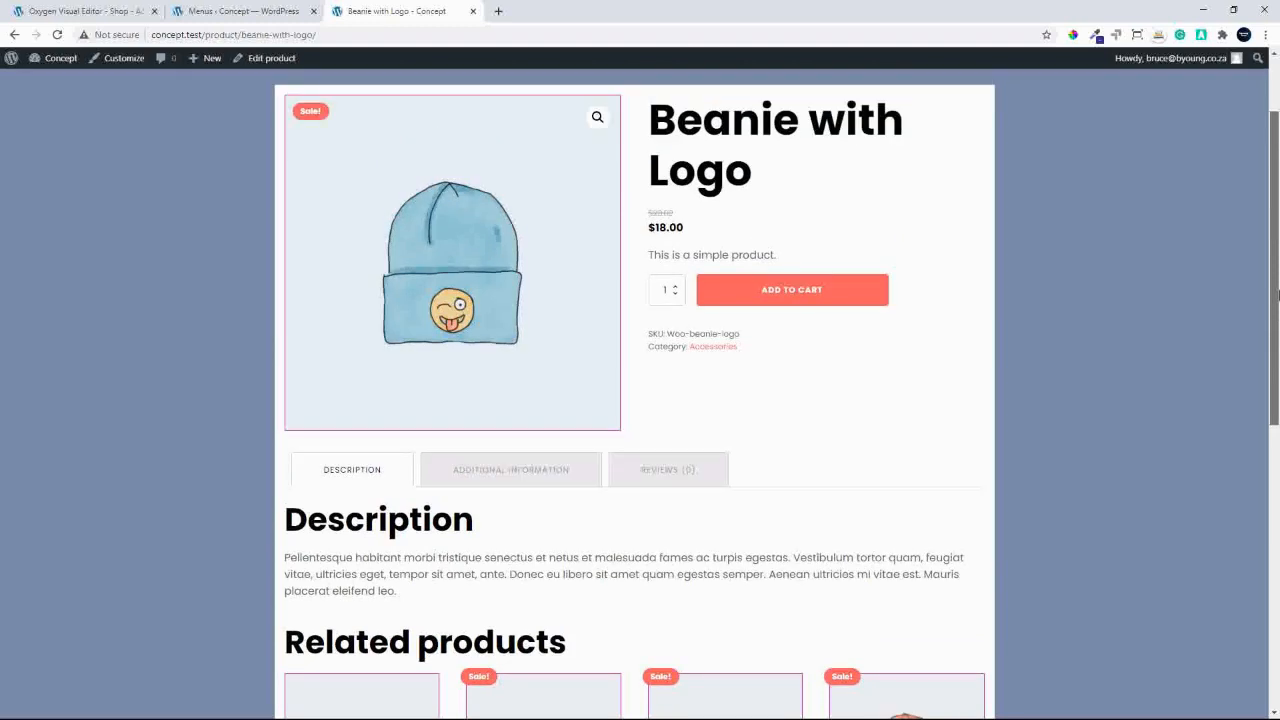
pyautogui.moveTo(1277, 292); pyautogui.dragTo(1277, 222)
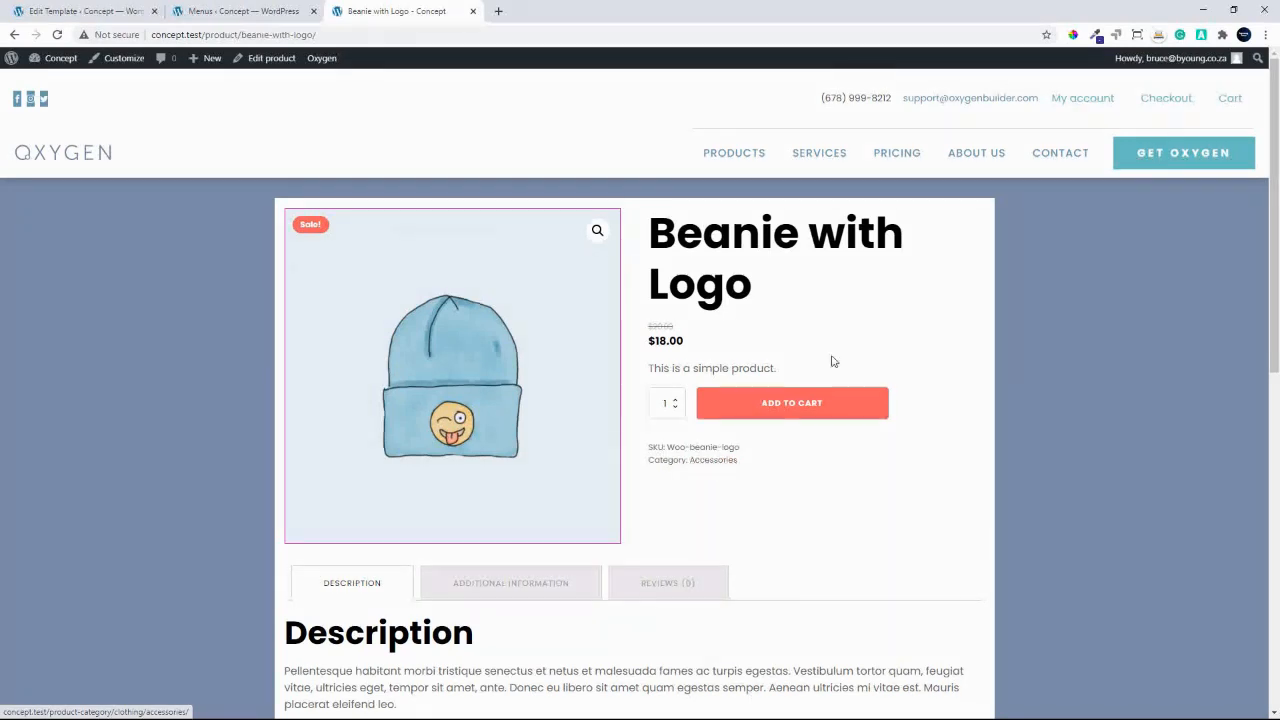
# Review where the Shop - Archive Accessories template applies and its priority, and return to the Oxygen templates list.
pyautogui.click(113, 12)
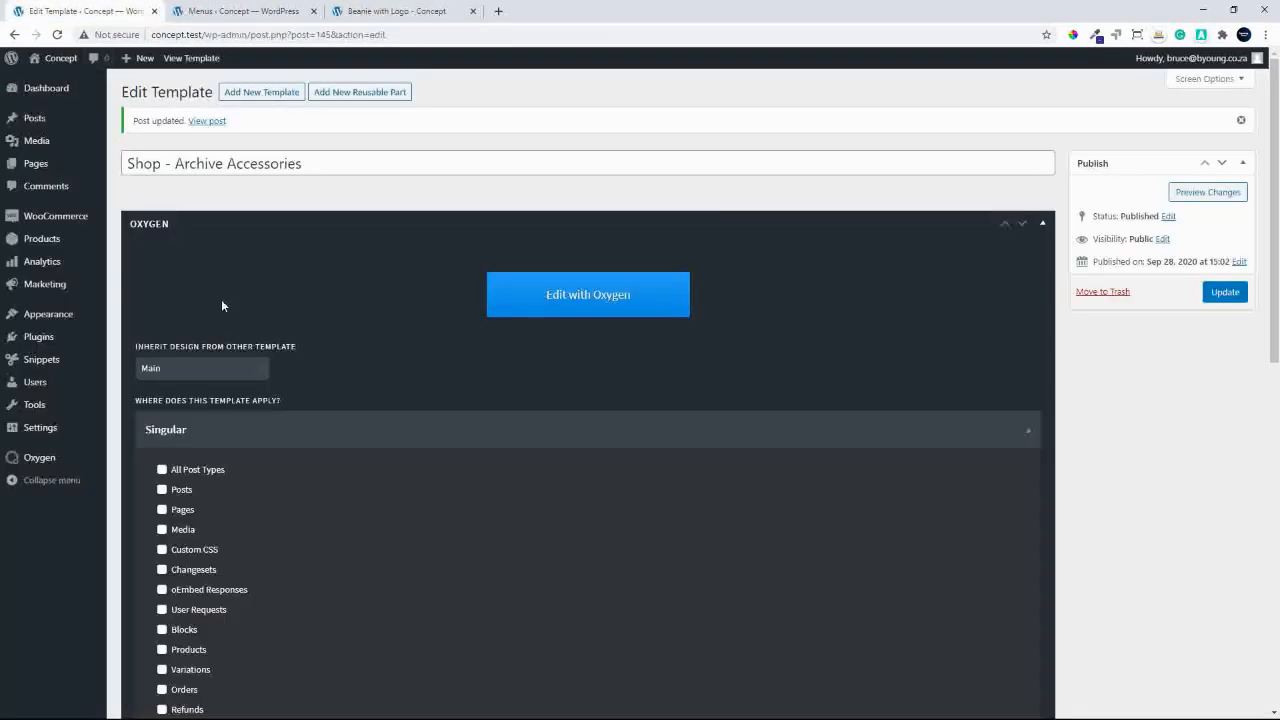
pyautogui.scroll(-2, 253, 446)
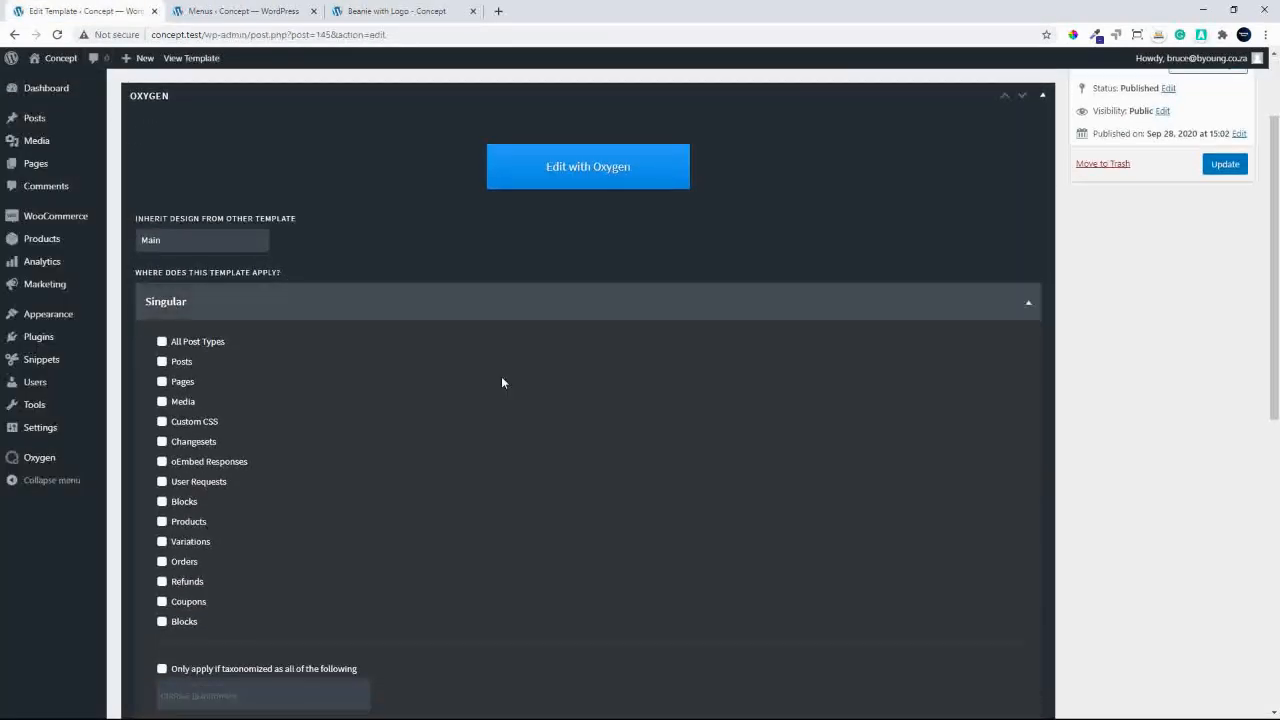
pyautogui.scroll(-1, 368, 389)
pyautogui.scroll(-2, 368, 396)
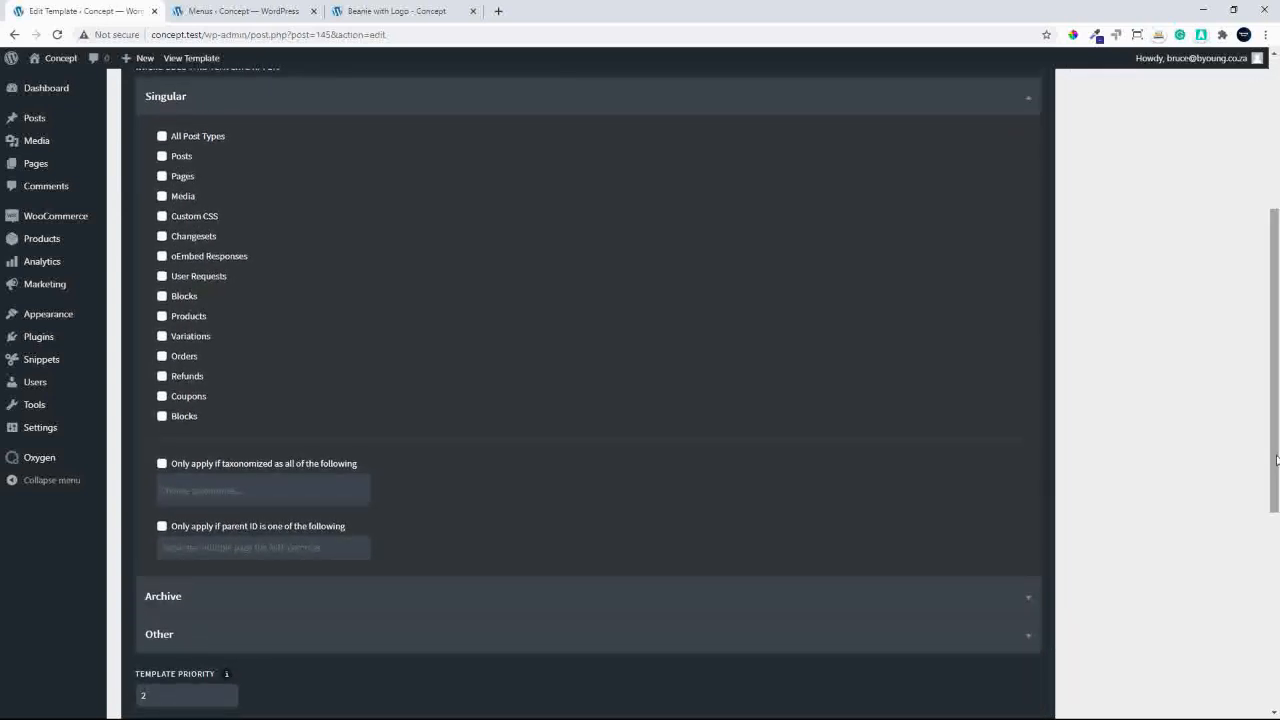
pyautogui.moveTo(1274, 468); pyautogui.dragTo(1263, 244)
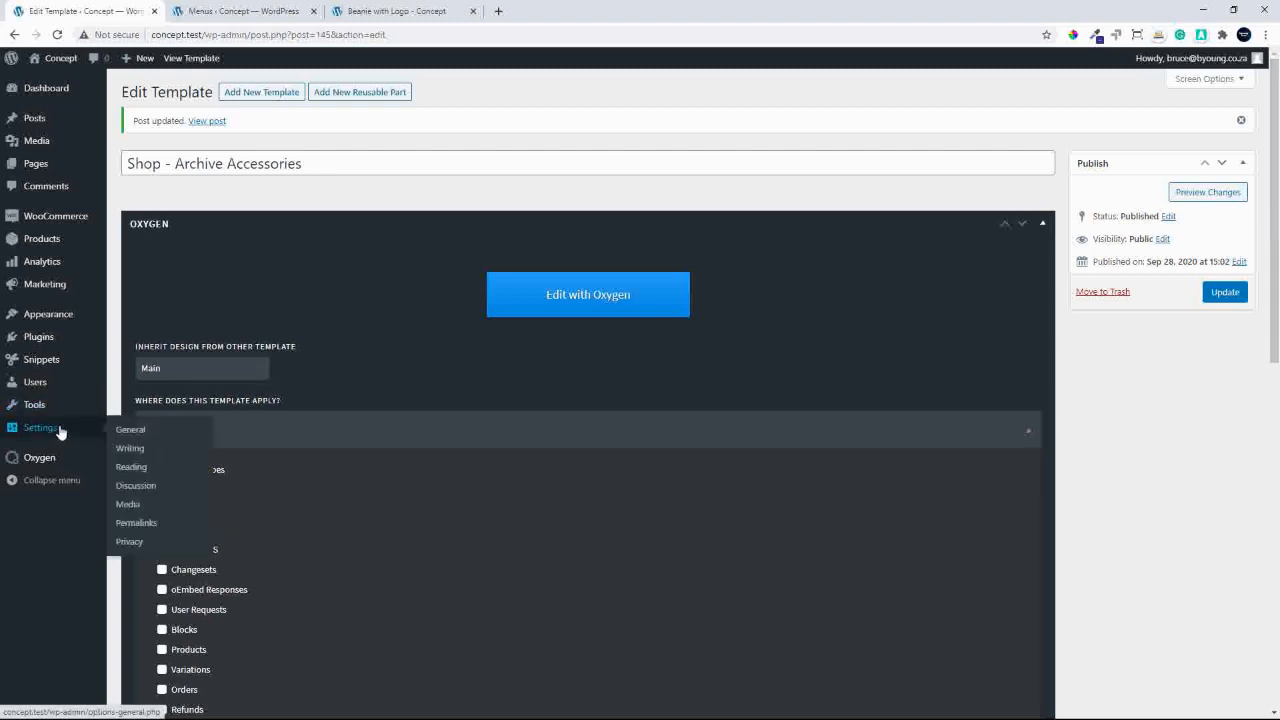
pyautogui.moveTo(45, 463)
pyautogui.click(139, 481)
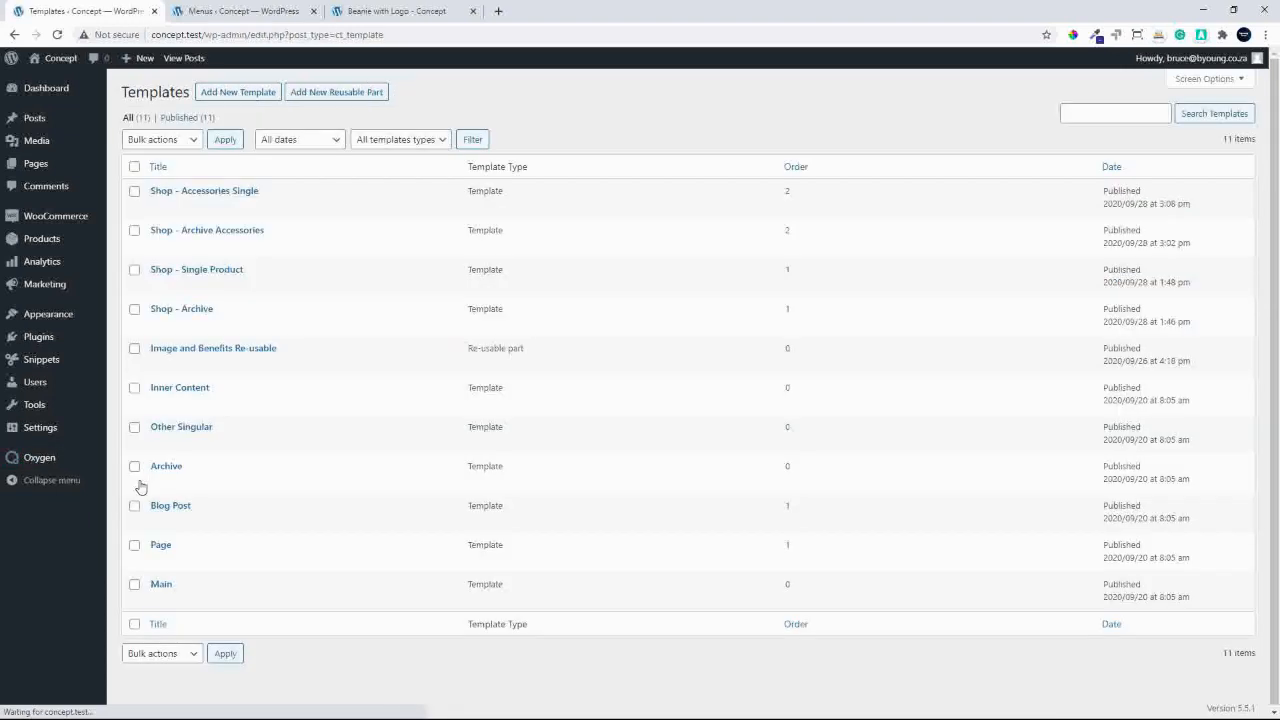
# Open the Shop - Accessories Single template and expand the Singular conditions for where it applies.
pyautogui.click(212, 195)
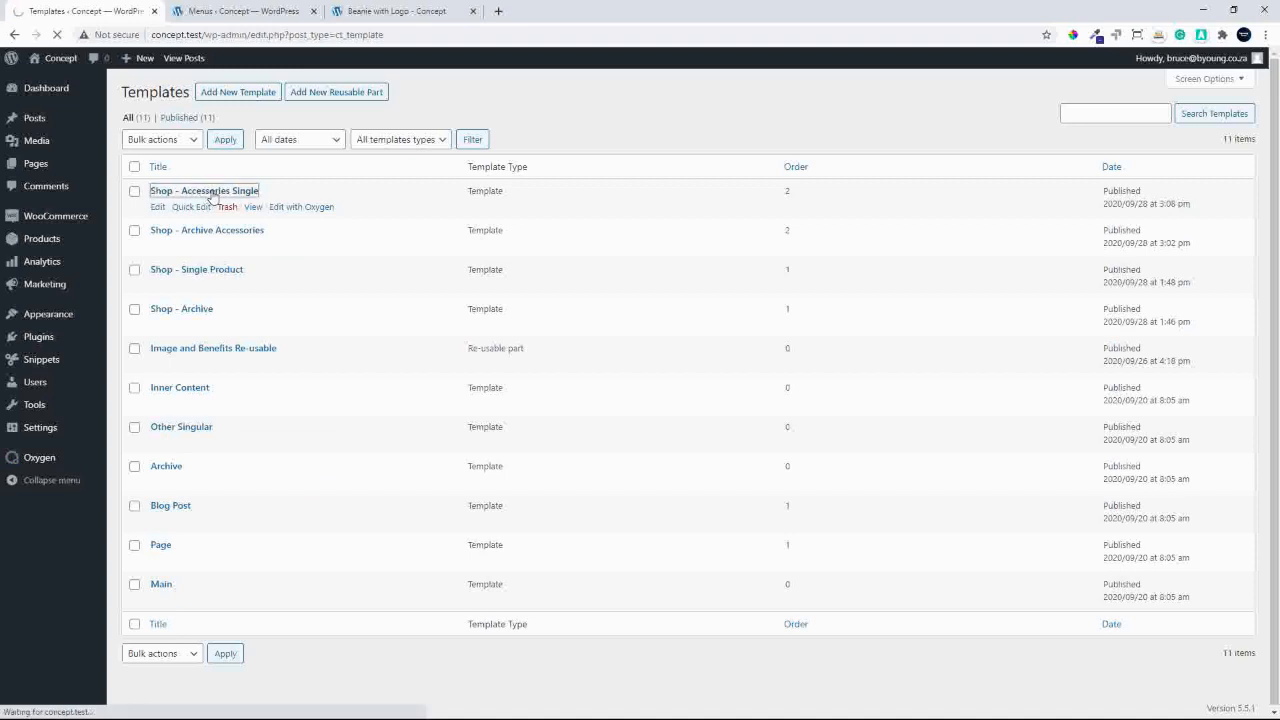
pyautogui.scroll(-3, 373, 532)
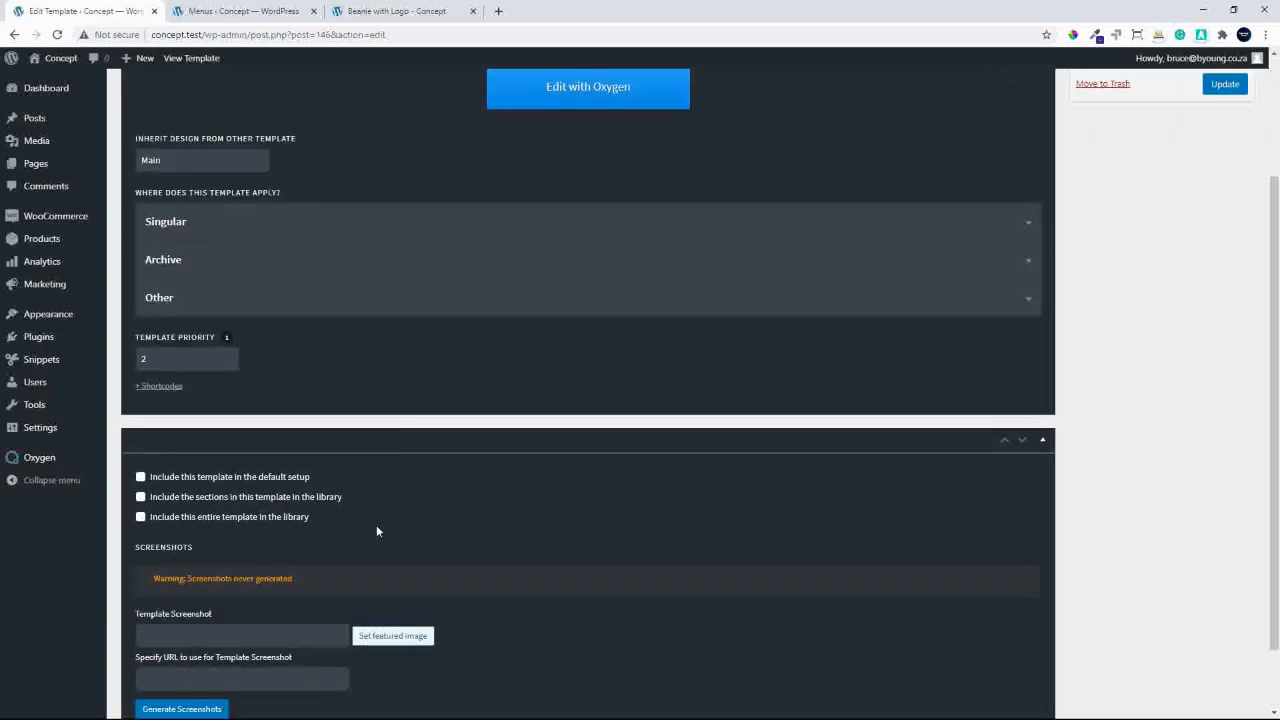
pyautogui.scroll(-1, 376, 531)
pyautogui.click(191, 155)
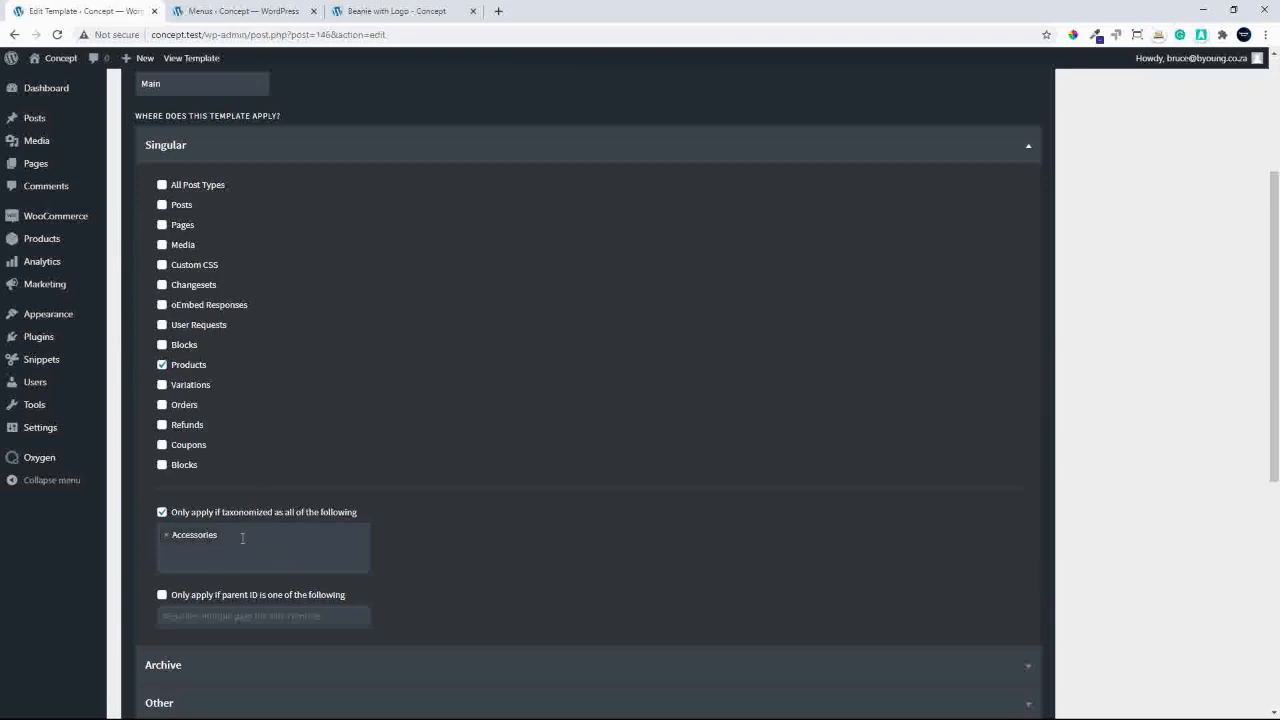
# Add the simple product type to the template's taxonomy condition and reload the Beanie with Logo product page to check the design.
pyautogui.click(242, 538)
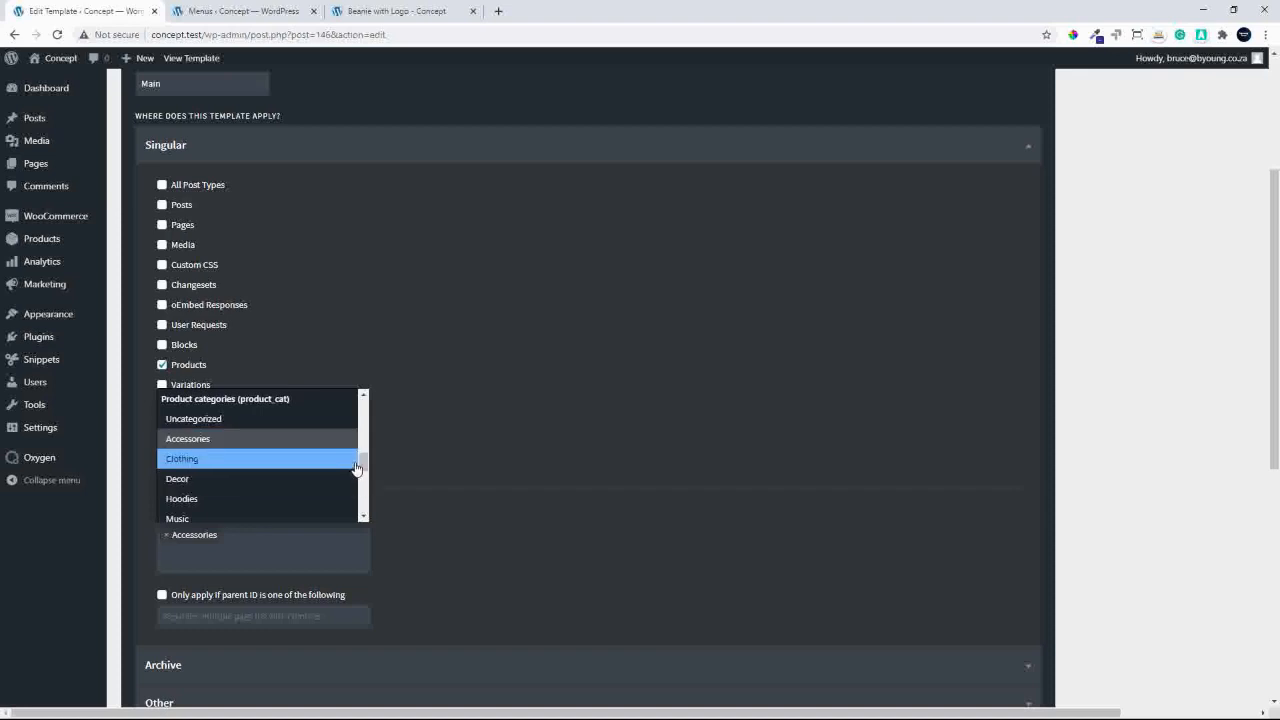
pyautogui.moveTo(356, 468); pyautogui.dragTo(363, 417)
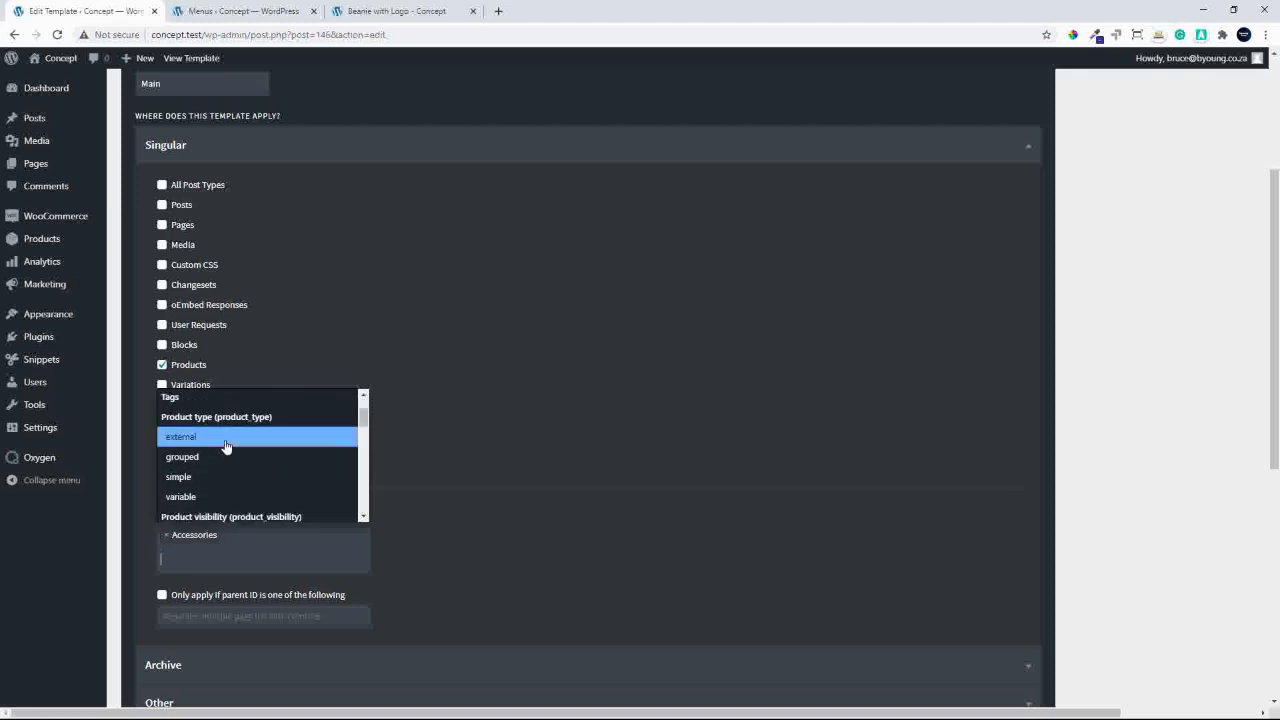
pyautogui.scroll(-2, 226, 450)
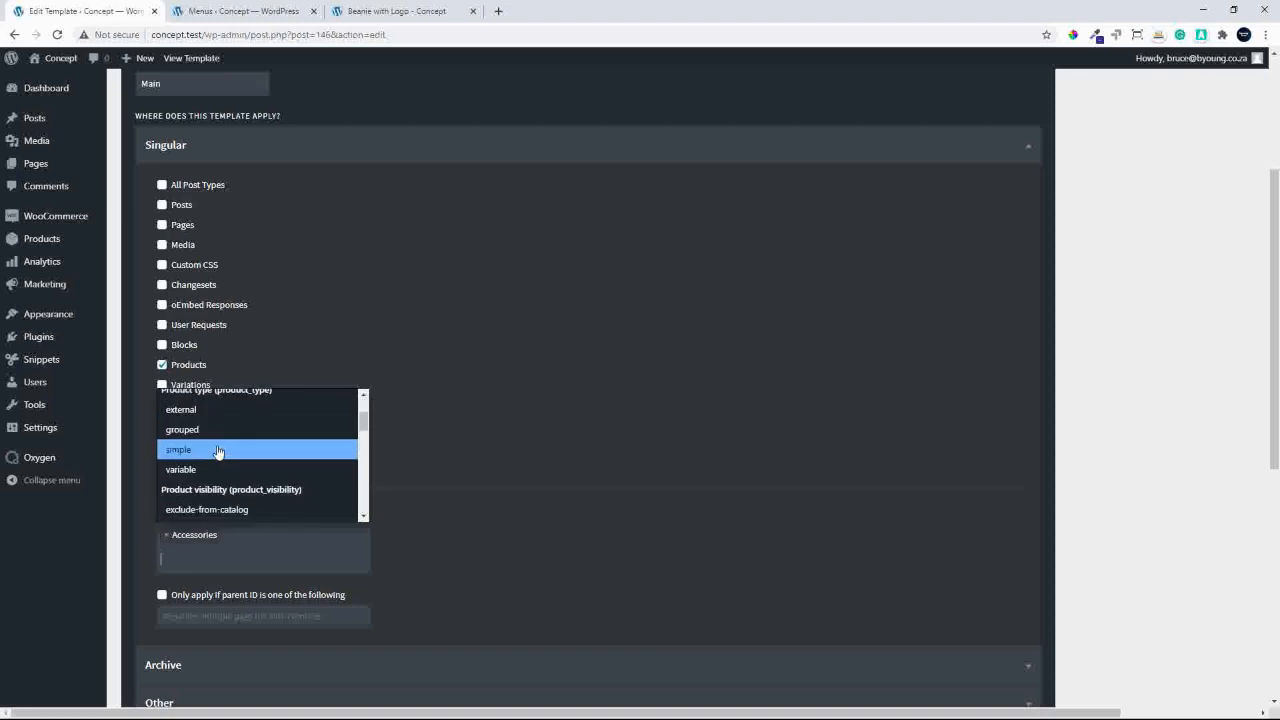
pyautogui.click(218, 450)
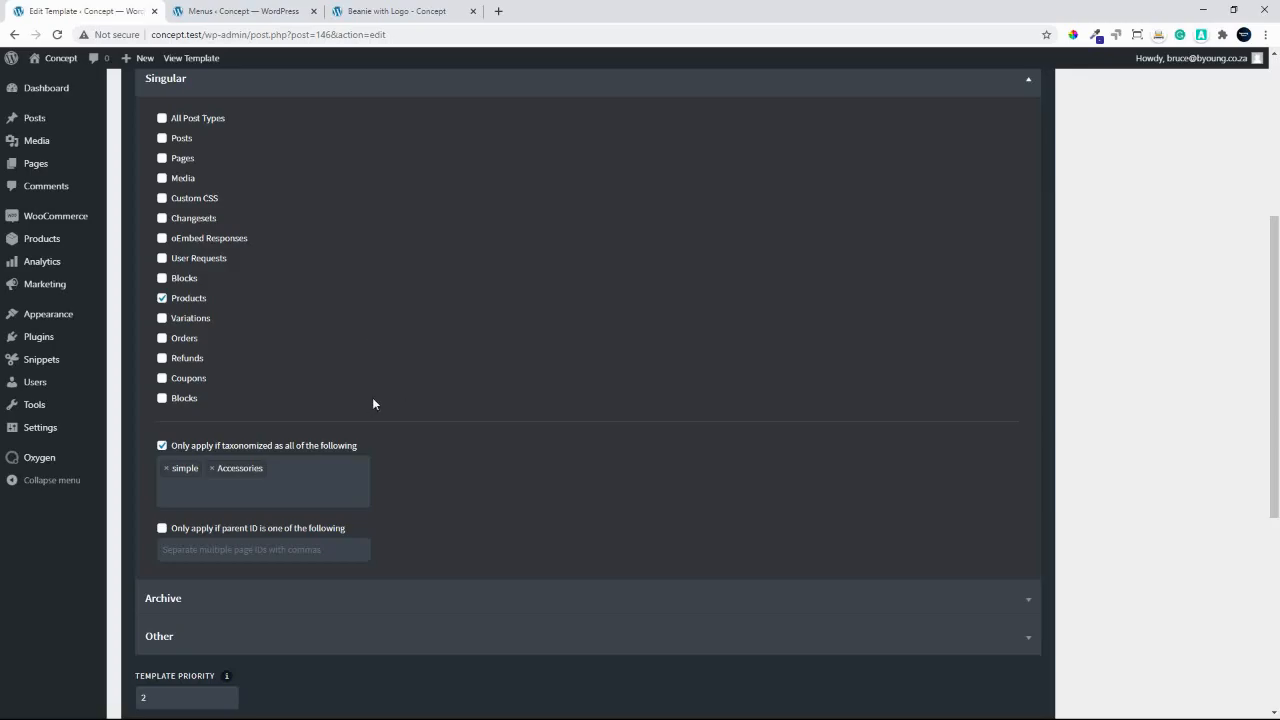
pyautogui.click(420, 11)
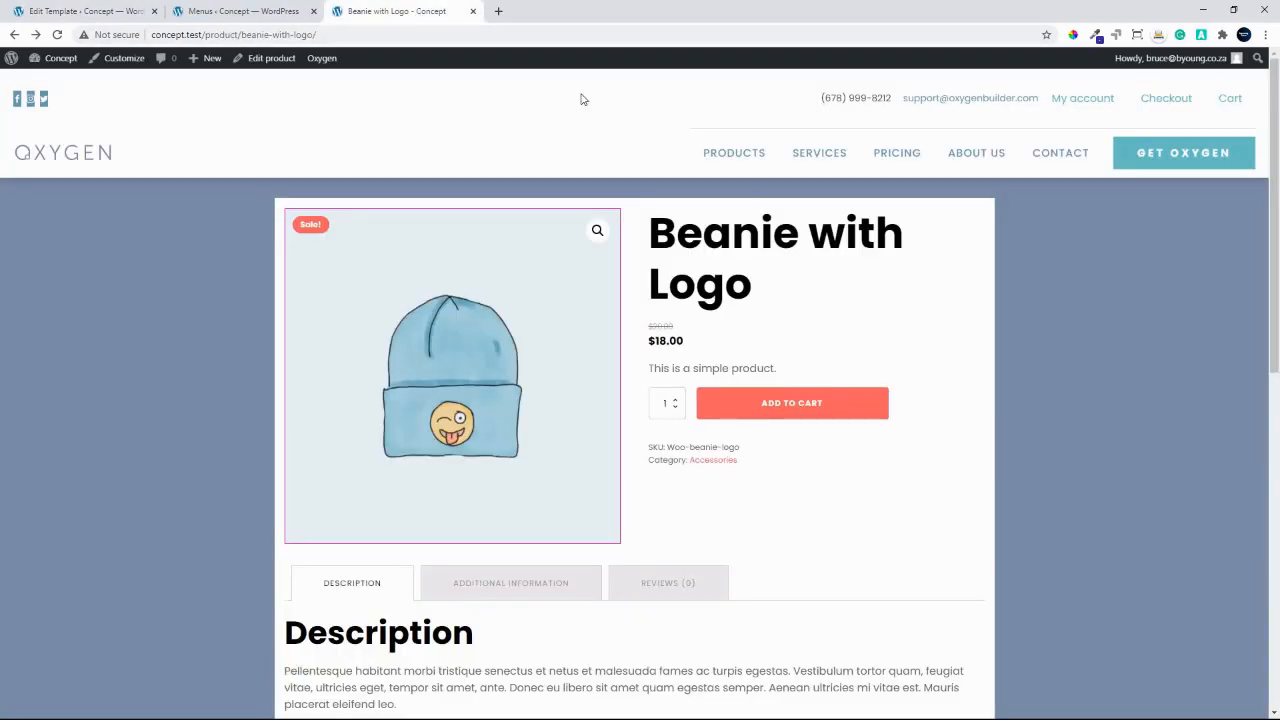
pyautogui.click(57, 34)
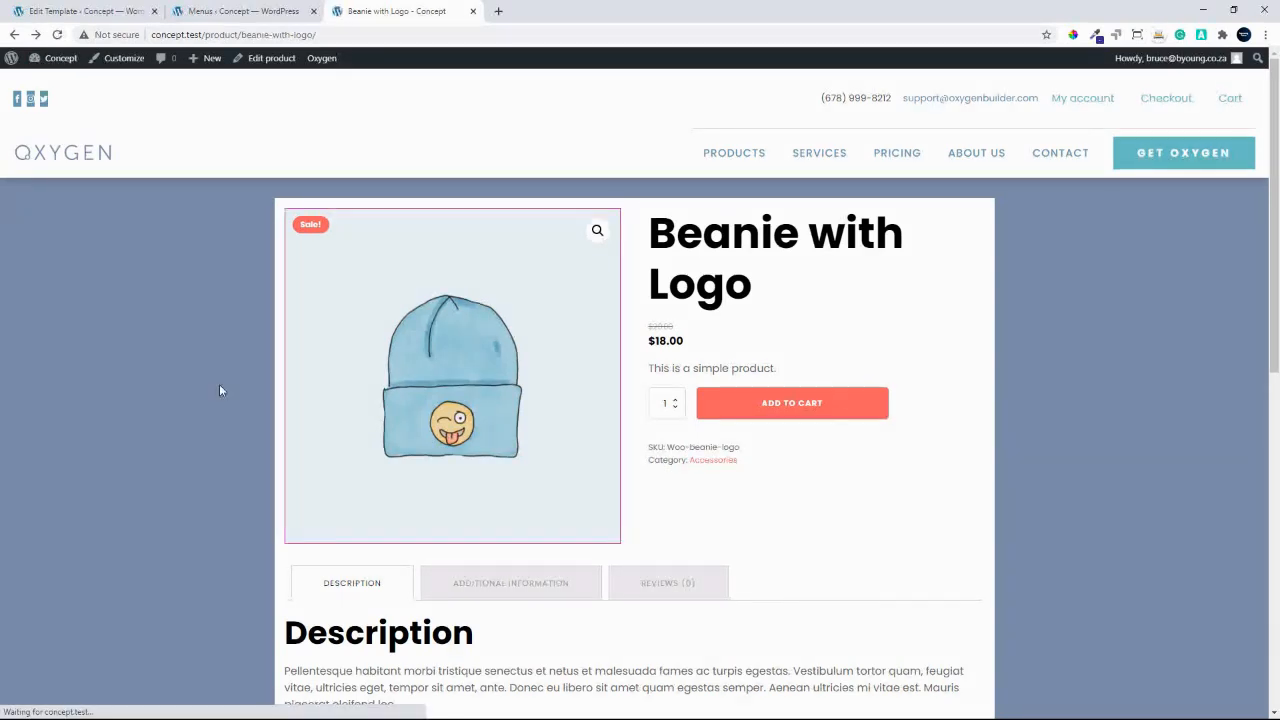
# Replace the simple product type with variable in the Shop - Accessories Single template's taxonomy condition.
pyautogui.click(80, 11)
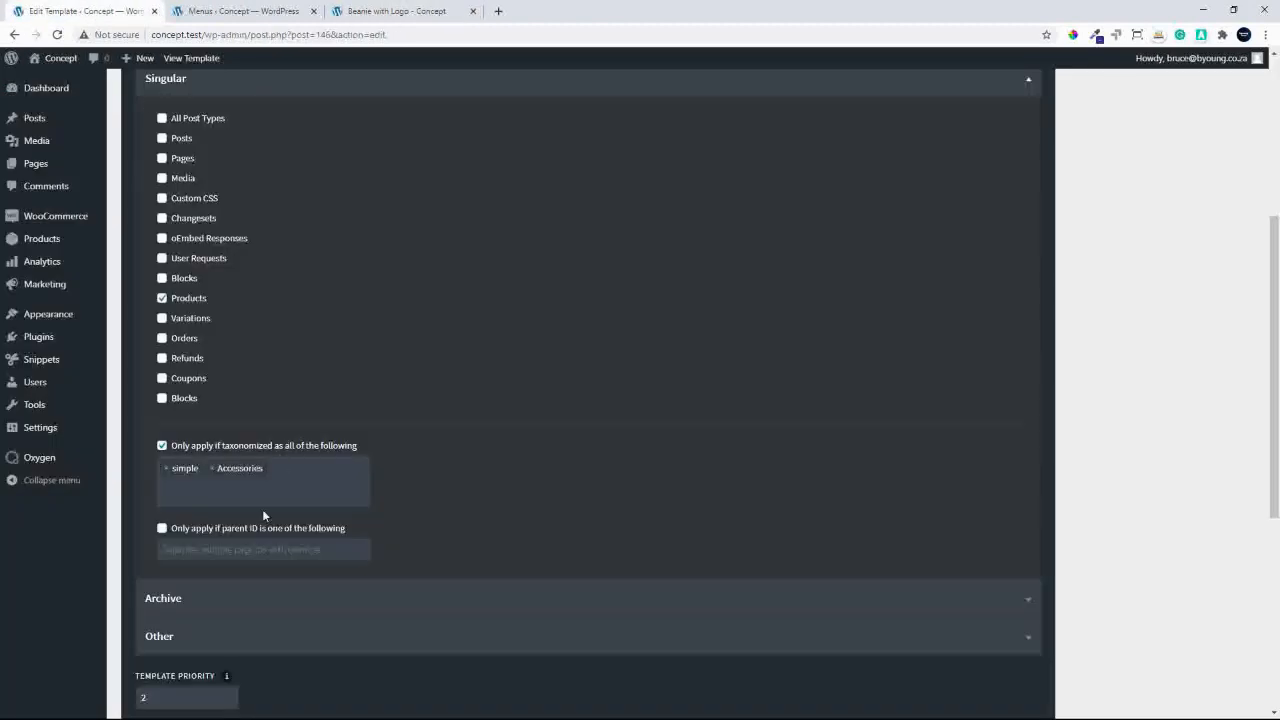
pyautogui.click(166, 468)
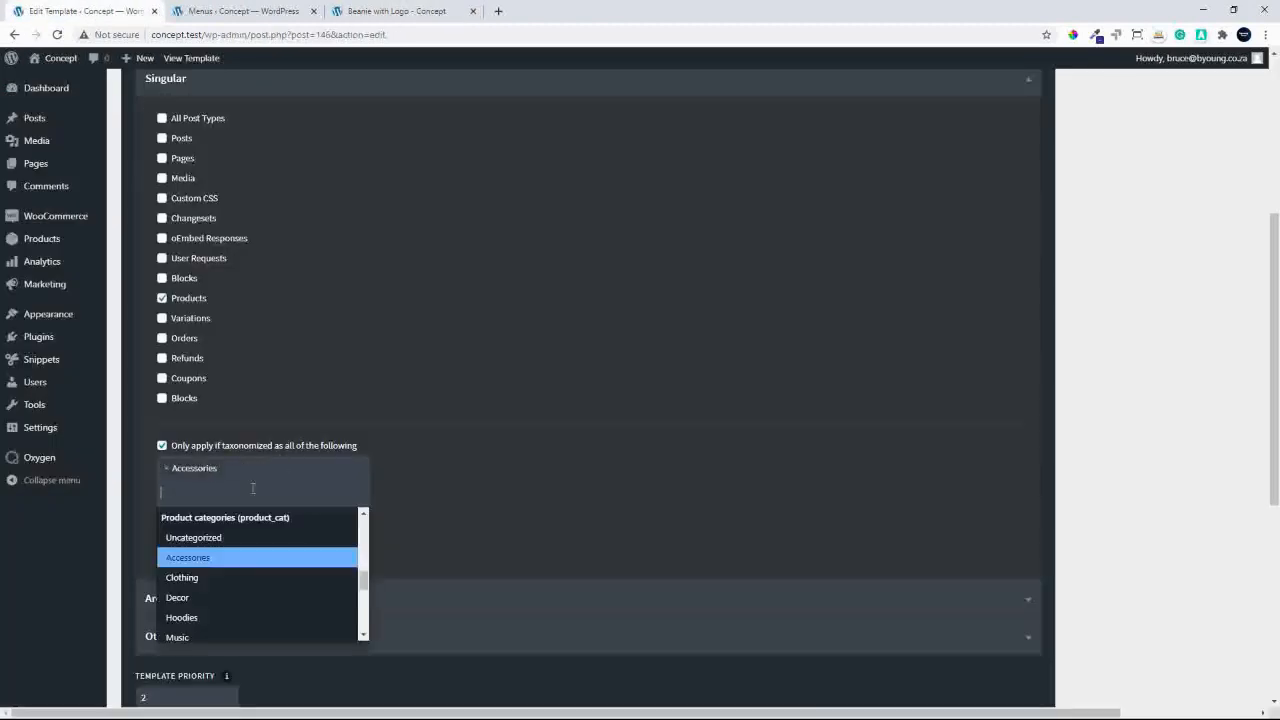
pyautogui.scroll(2, 254, 615)
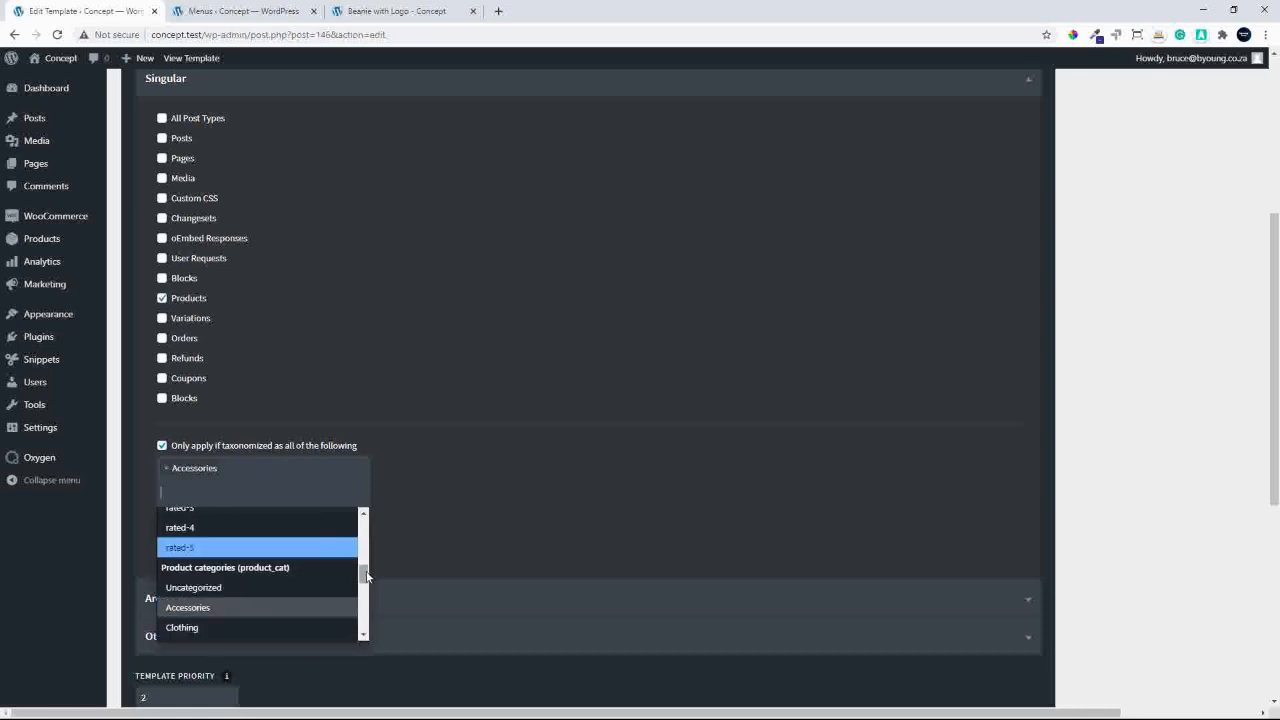
pyautogui.moveTo(368, 572); pyautogui.dragTo(372, 546)
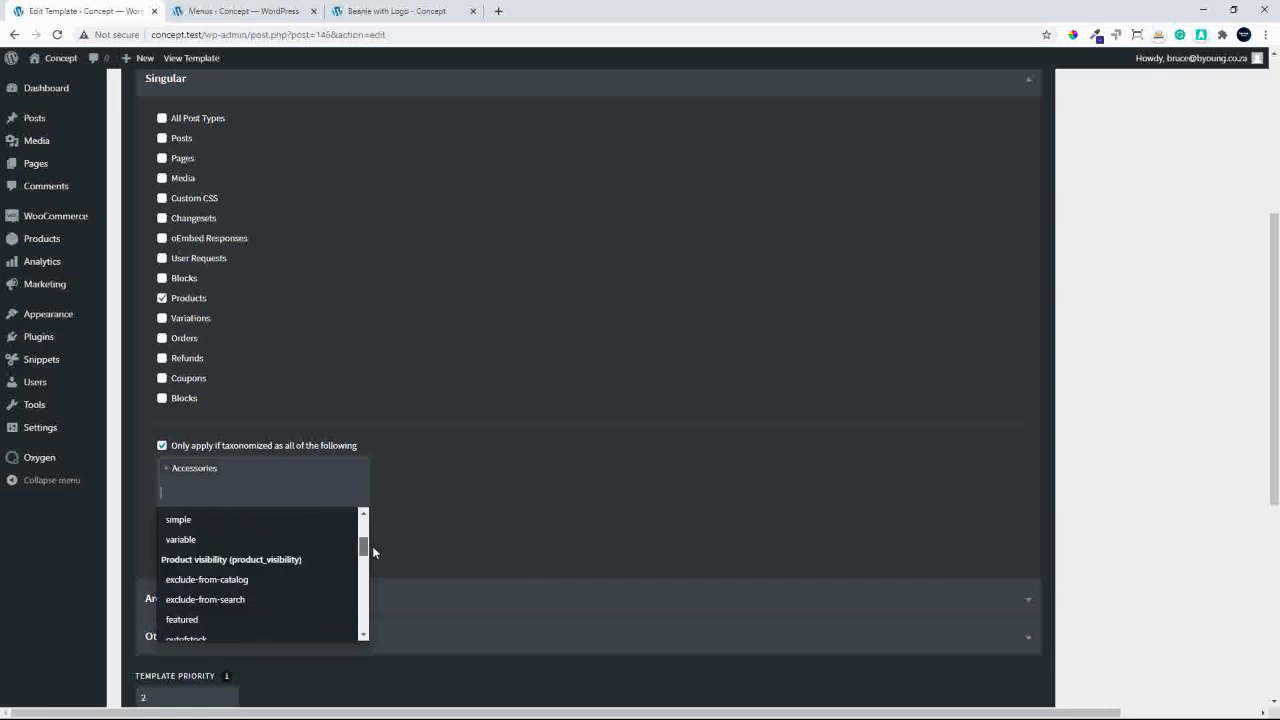
pyautogui.click(218, 540)
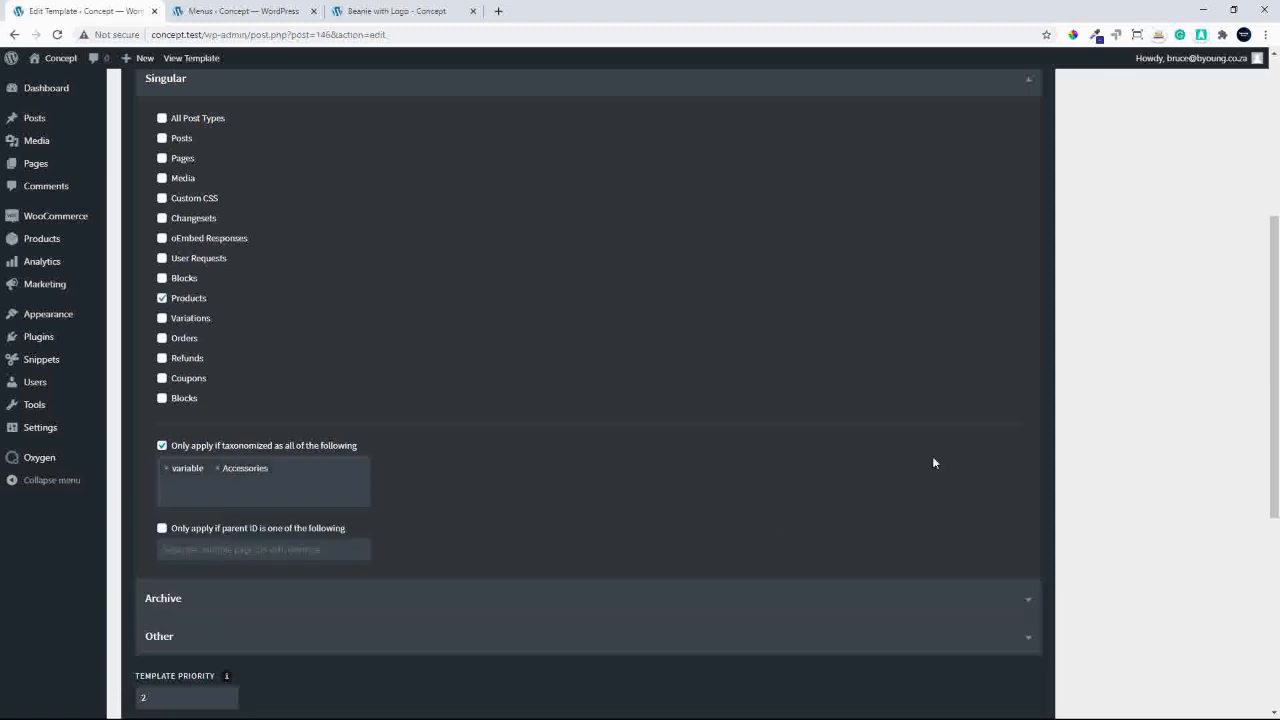
# Update the template with the variable condition and reload the Beanie with Logo product page.
pyautogui.scroll(4, 1278, 118)
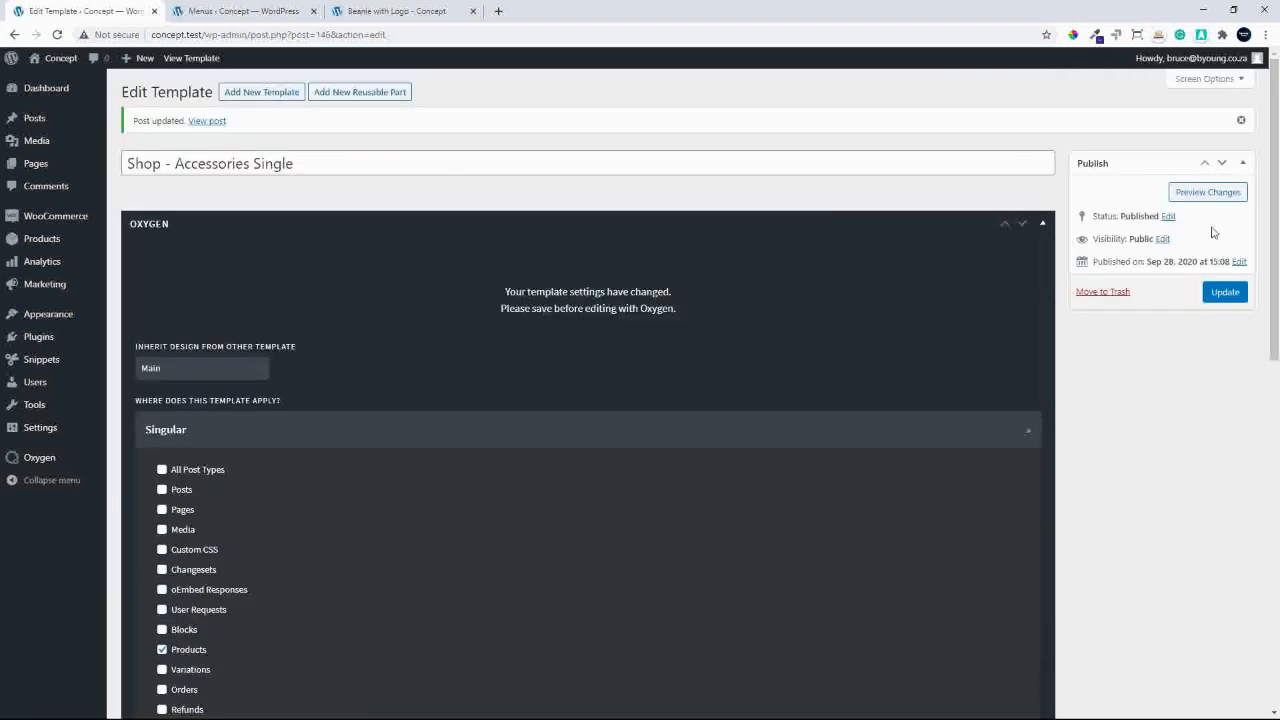
pyautogui.click(1226, 291)
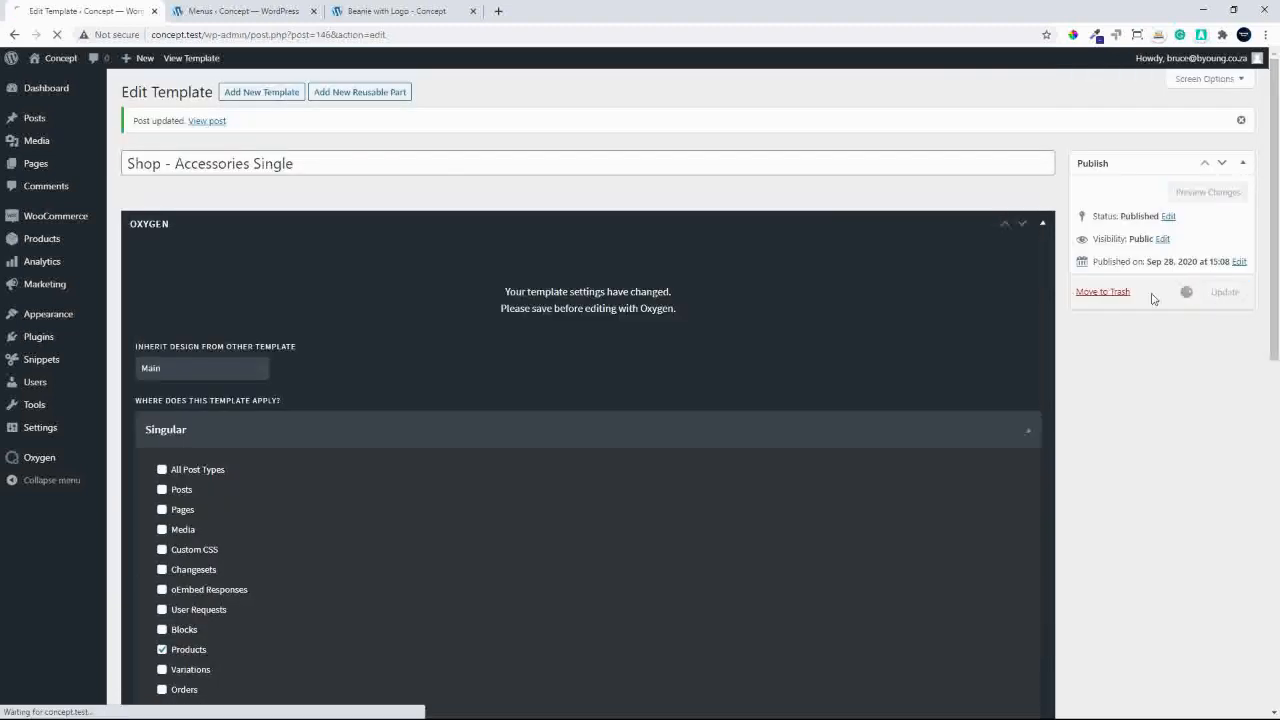
pyautogui.click(397, 14)
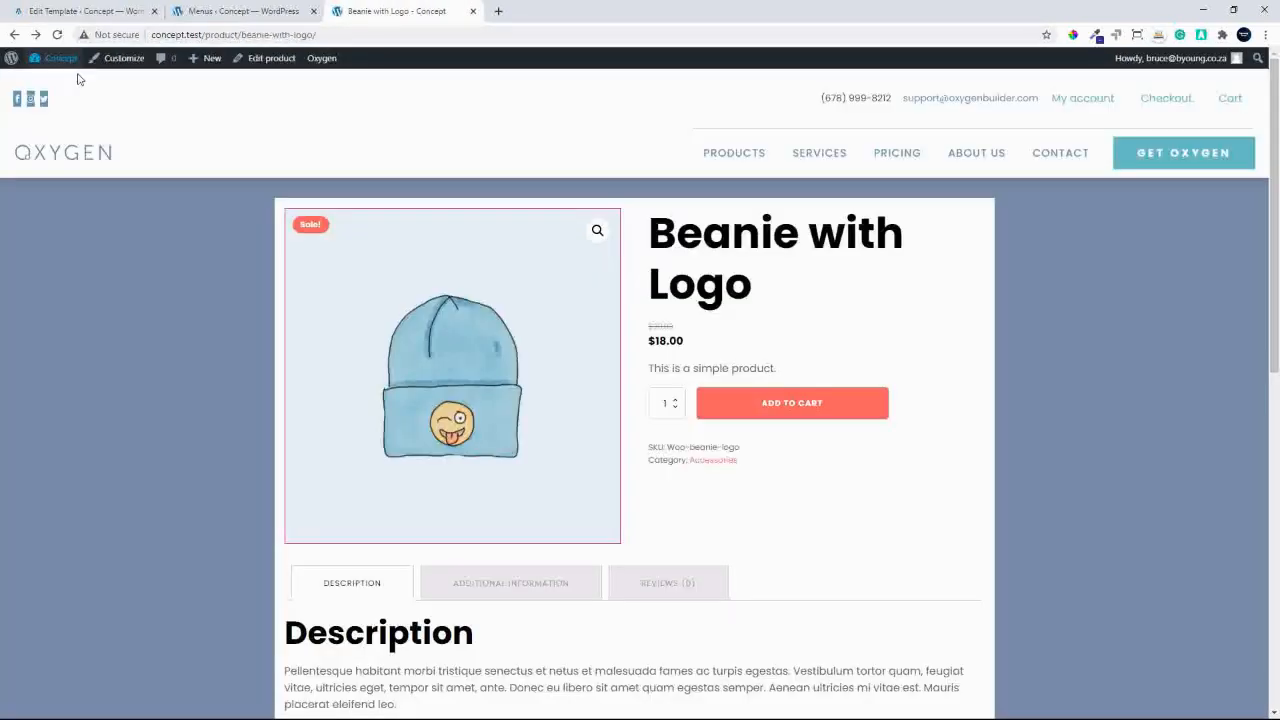
pyautogui.click(57, 34)
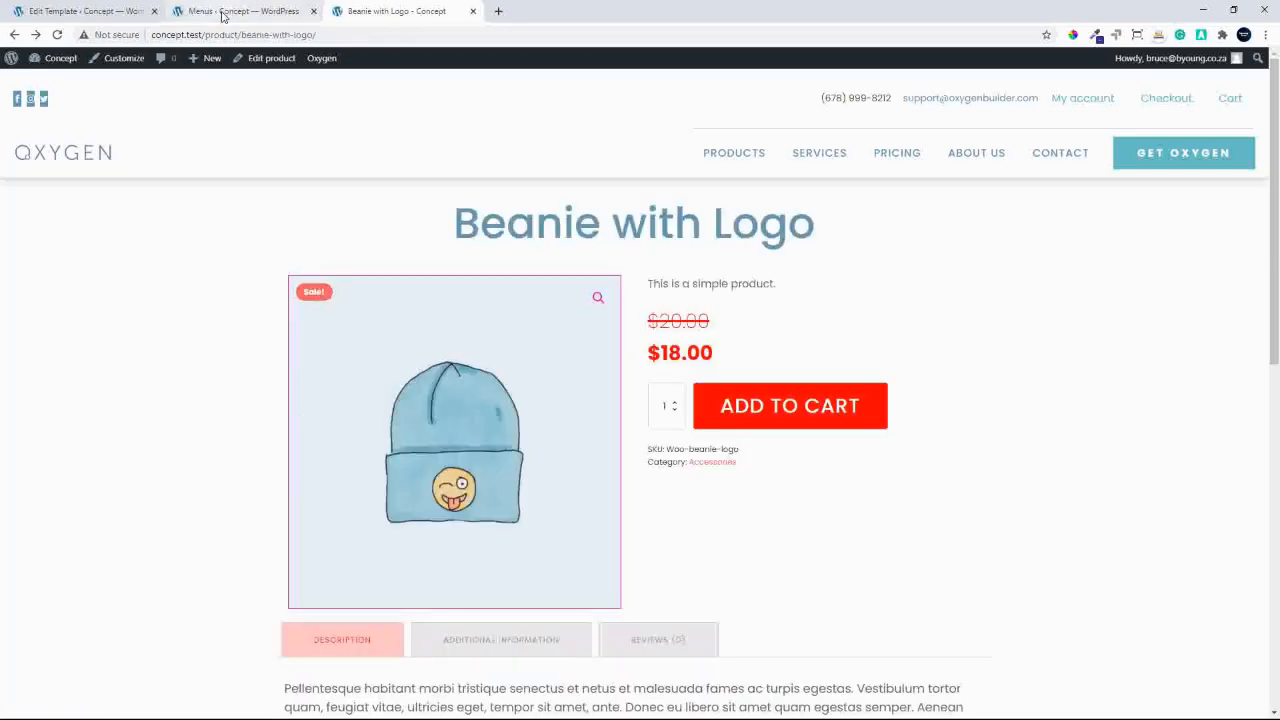
# Remove the variable product type from the Singular taxonomy condition of the Shop - Accessories Single template, leaving only Accessories.
pyautogui.click(84, 11)
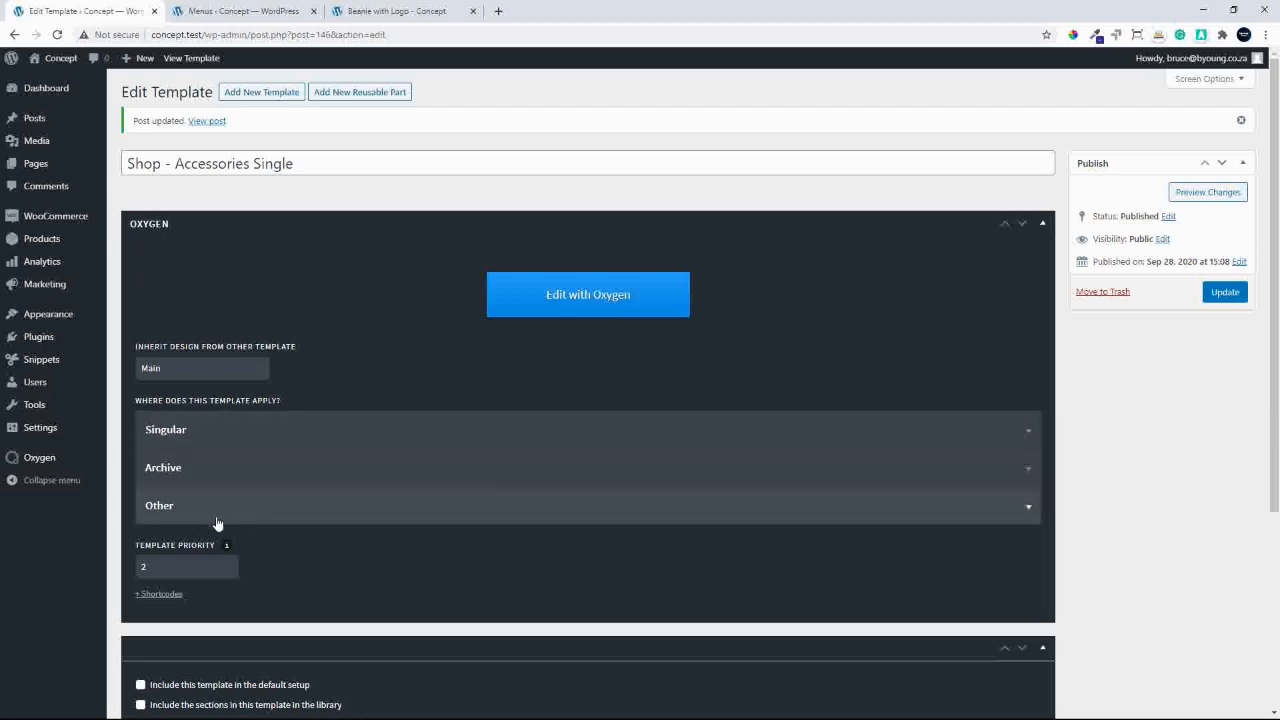
pyautogui.click(228, 432)
pyautogui.scroll(-1, 394, 505)
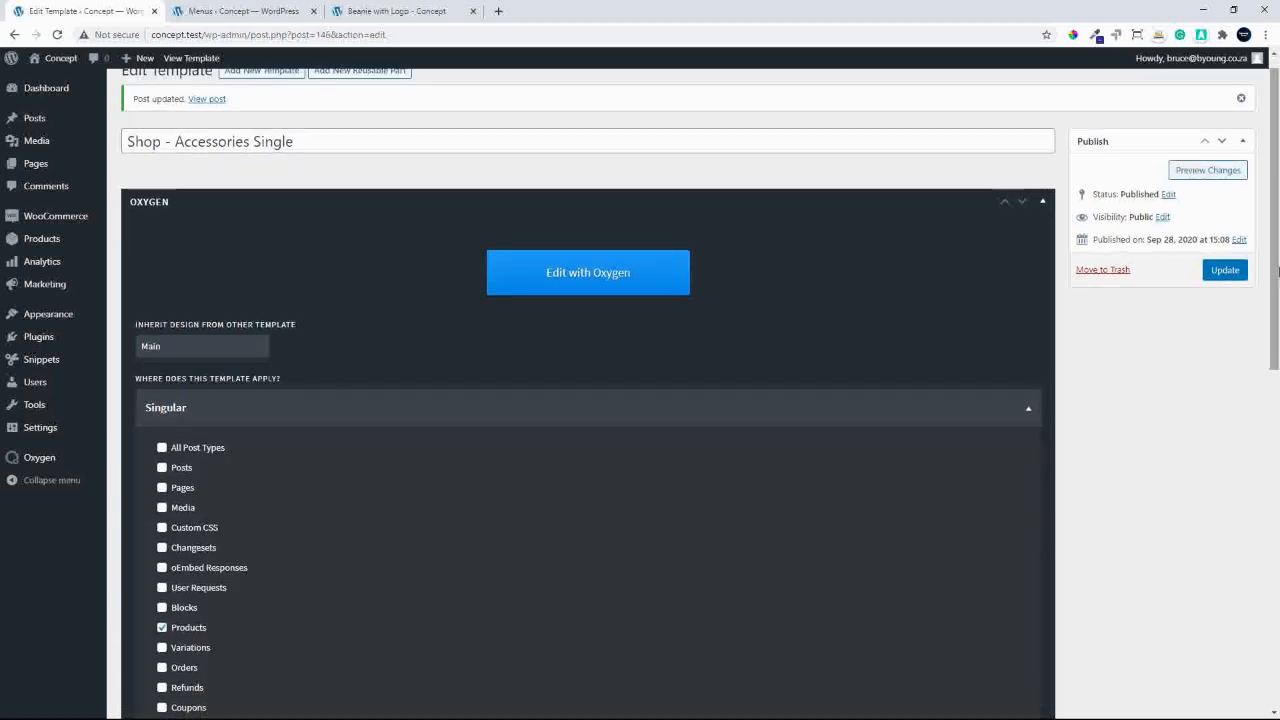
pyautogui.moveTo(1277, 277); pyautogui.dragTo(1243, 483)
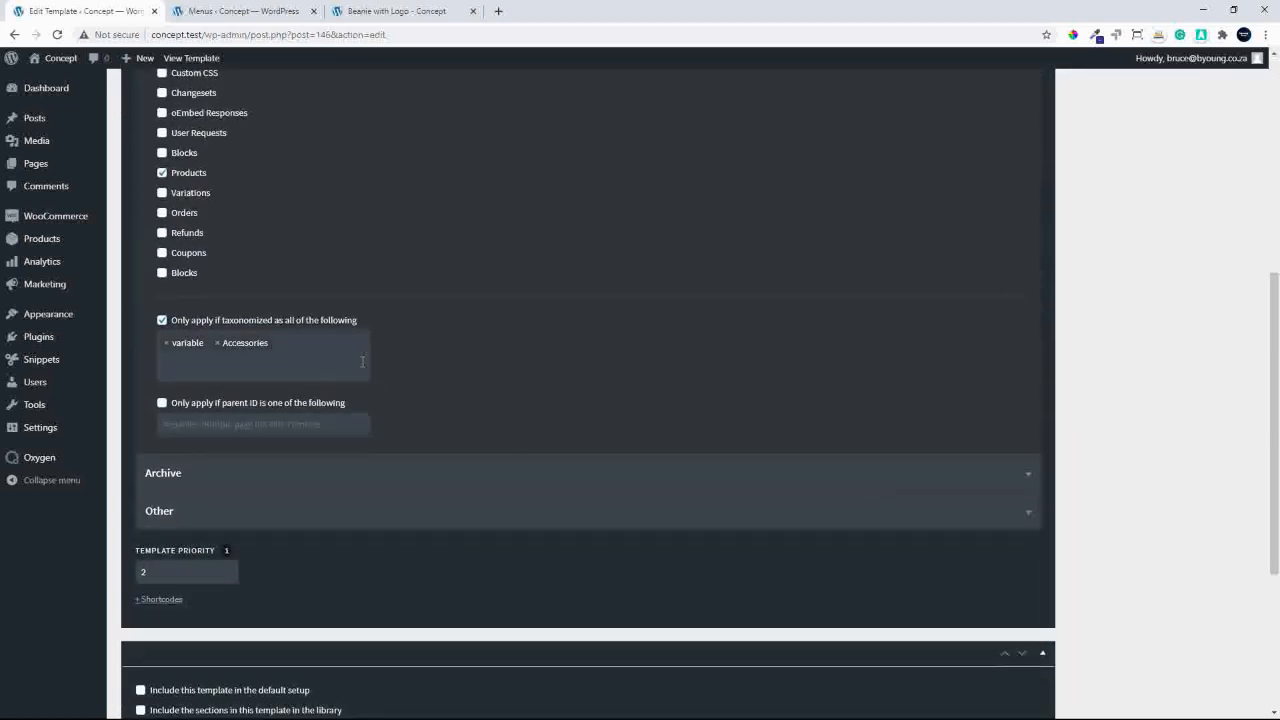
pyautogui.click(166, 343)
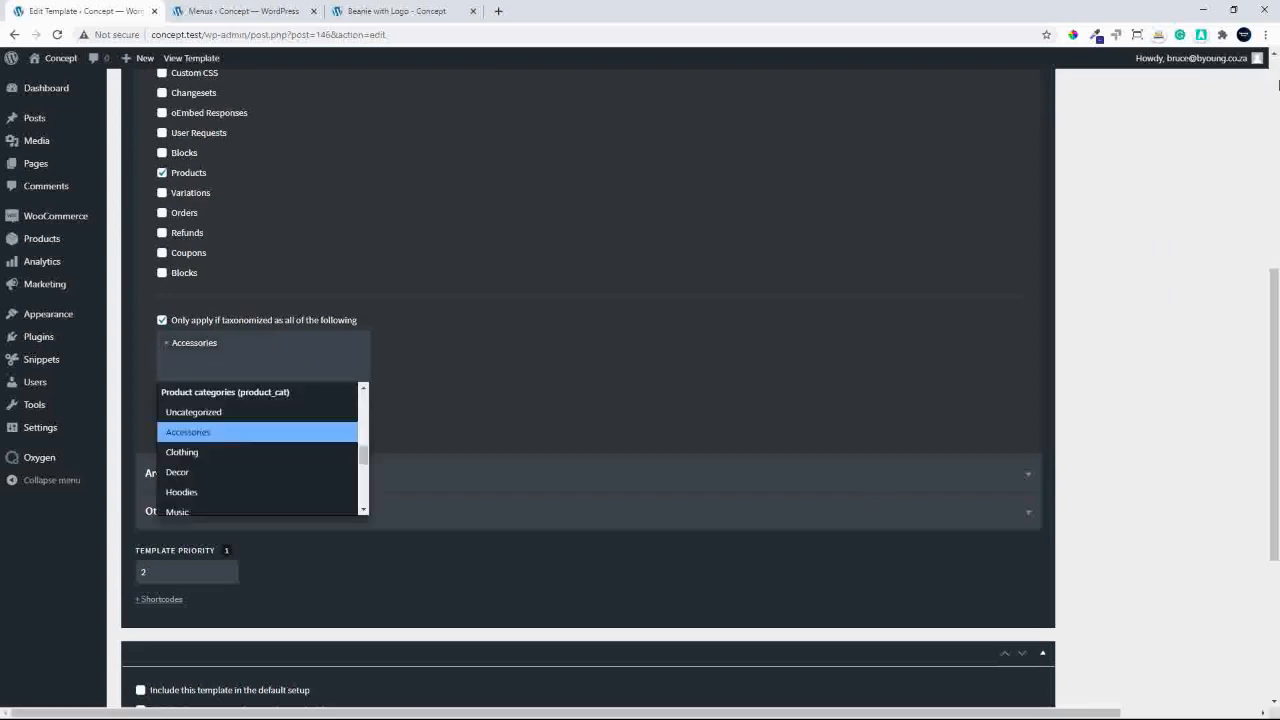
# Update the template with the Accessories-only condition and reload the Beanie with Logo product page to check its design.
pyautogui.click(1274, 84)
pyautogui.click(1231, 297)
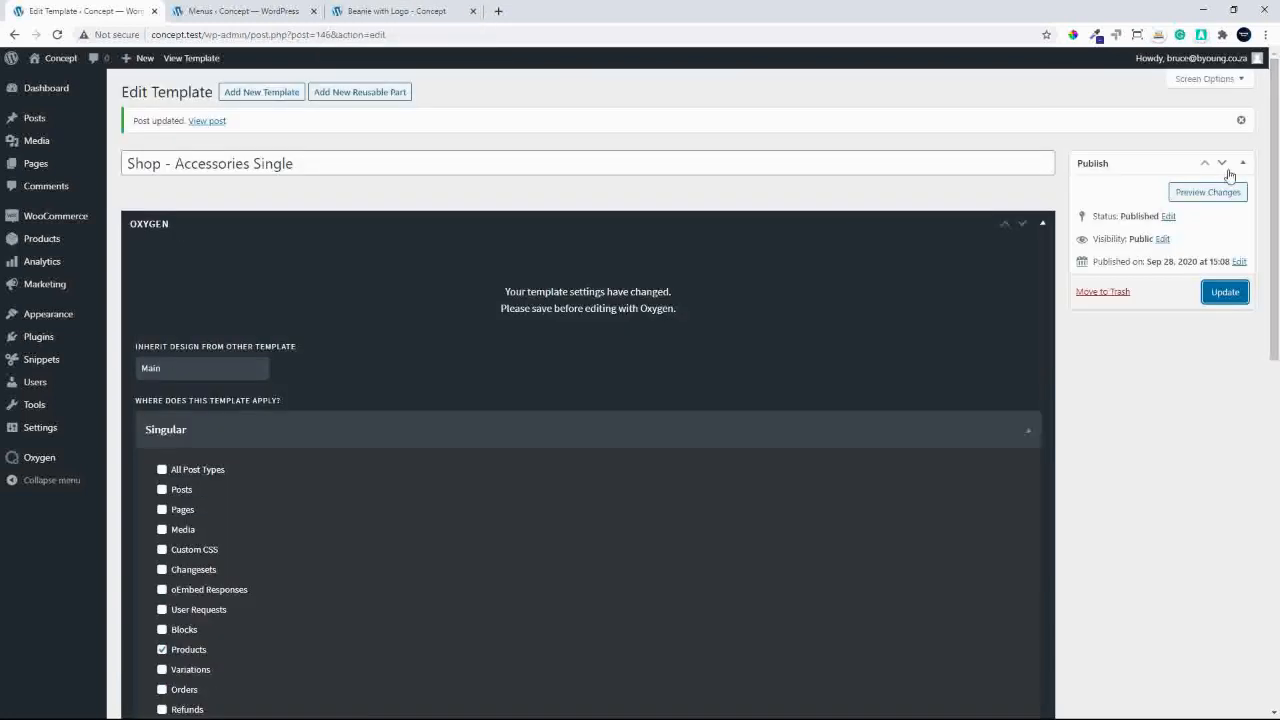
pyautogui.click(1226, 295)
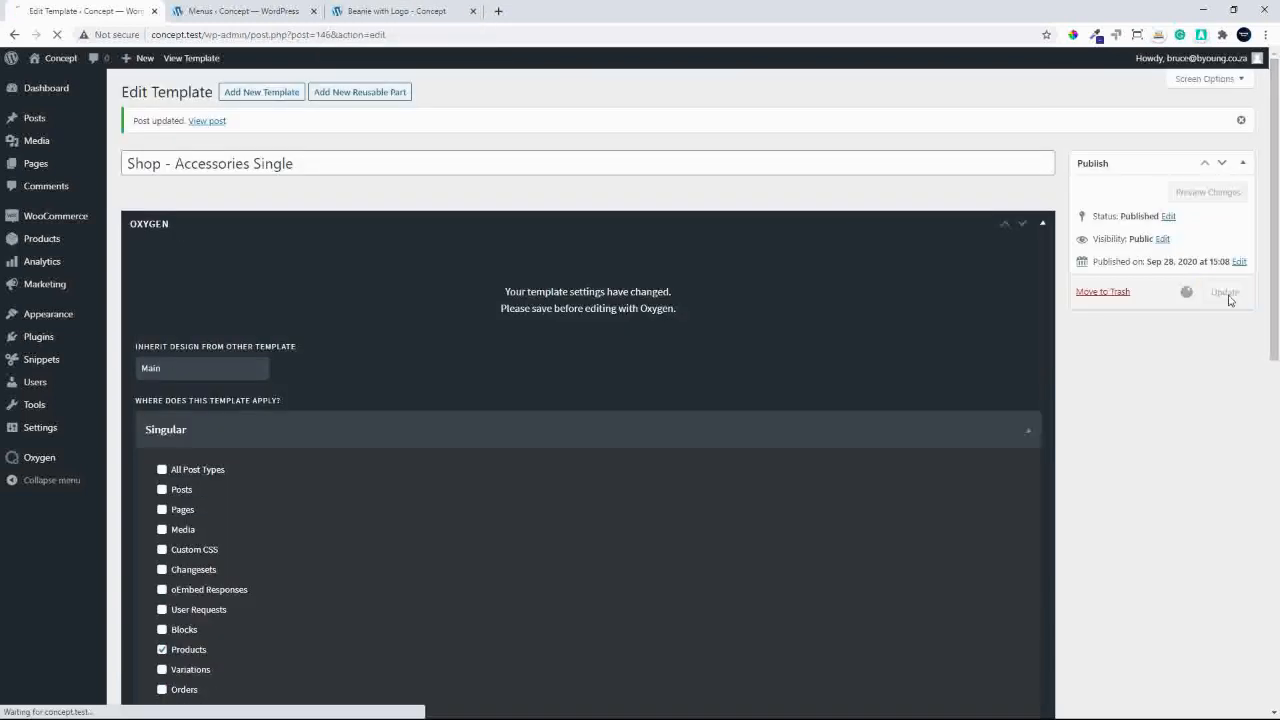
pyautogui.click(385, 11)
pyautogui.click(58, 36)
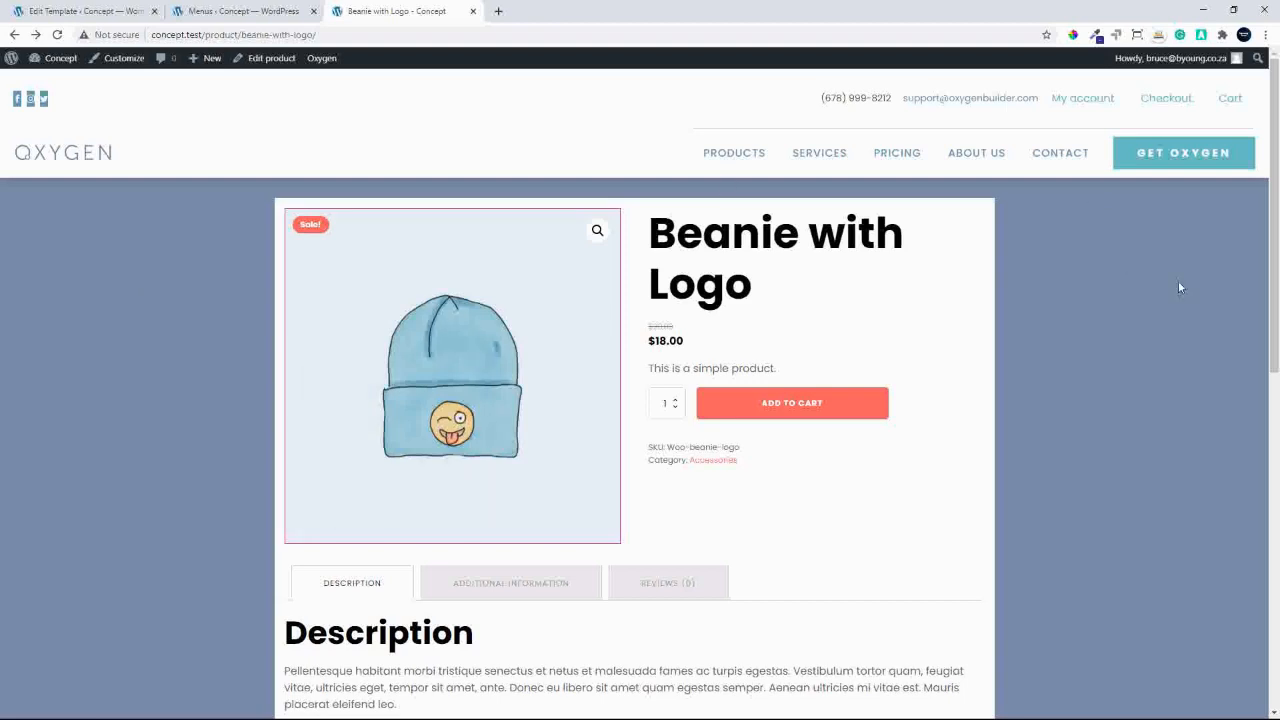
pyautogui.moveTo(1273, 243); pyautogui.dragTo(1250, 183)
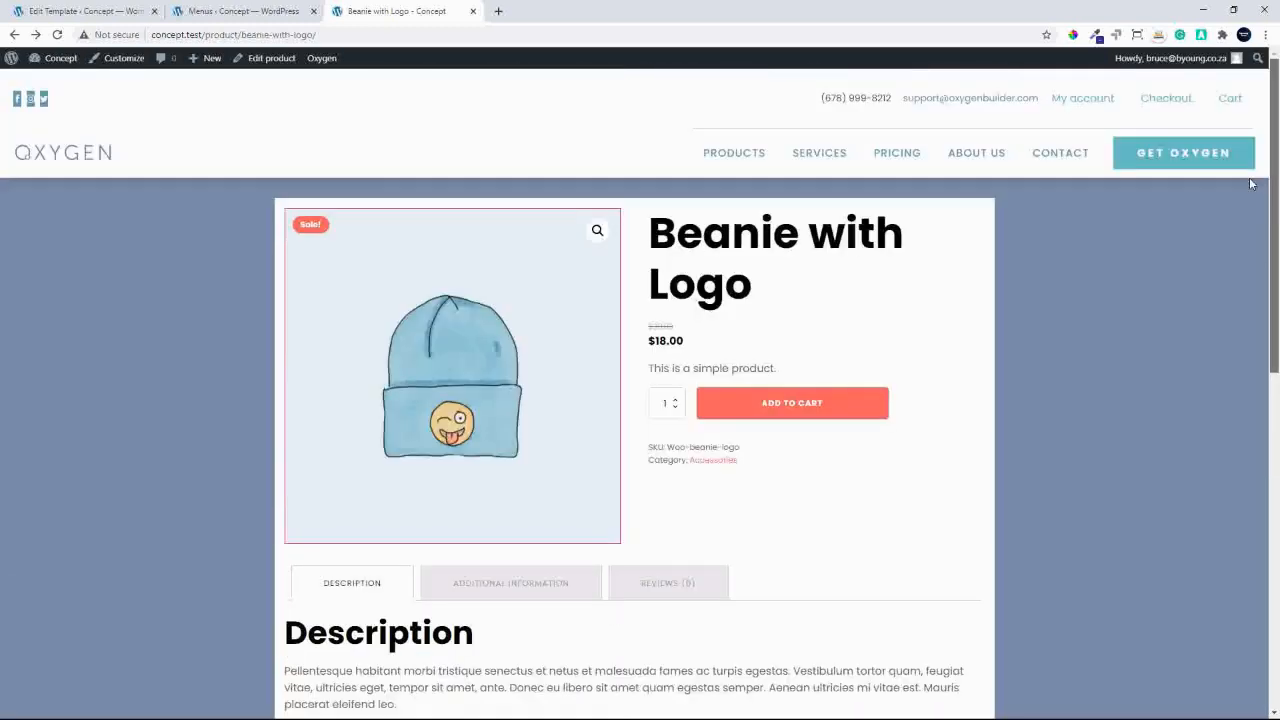
# Open the Shop - Accessories Single template in the Oxygen visual editor and display its structure tree.
pyautogui.click(99, 10)
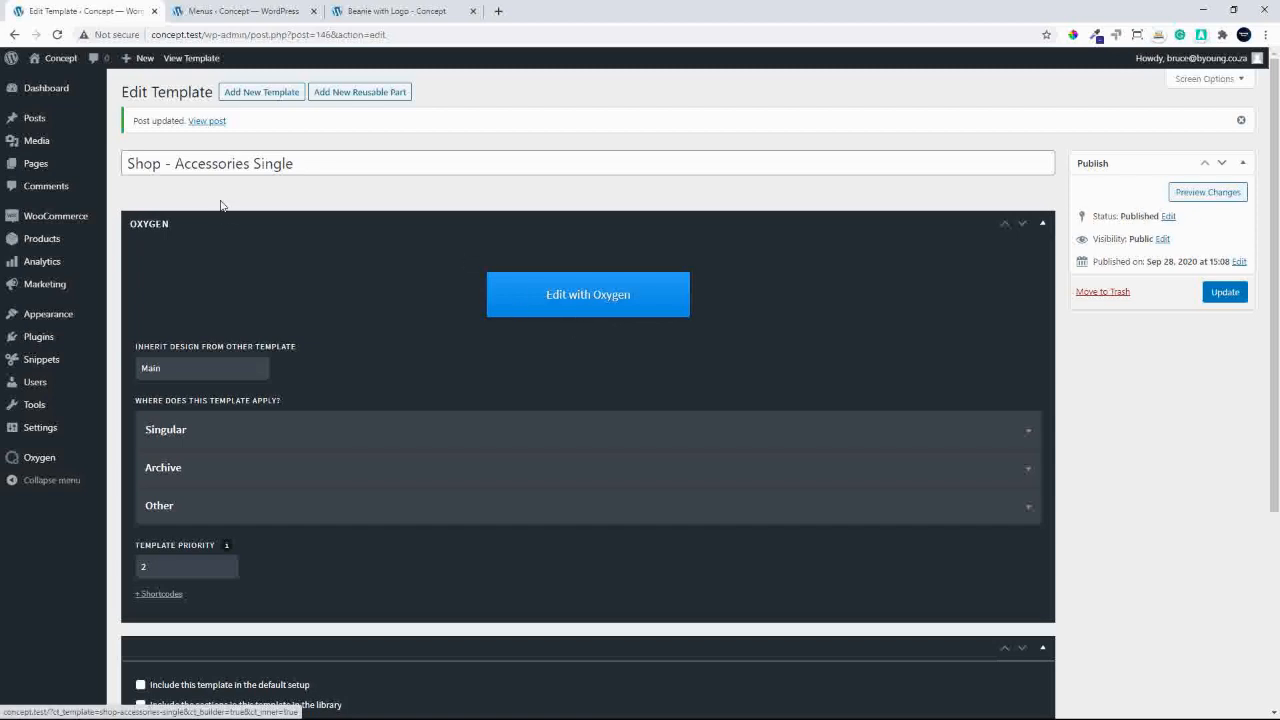
pyautogui.click(585, 300)
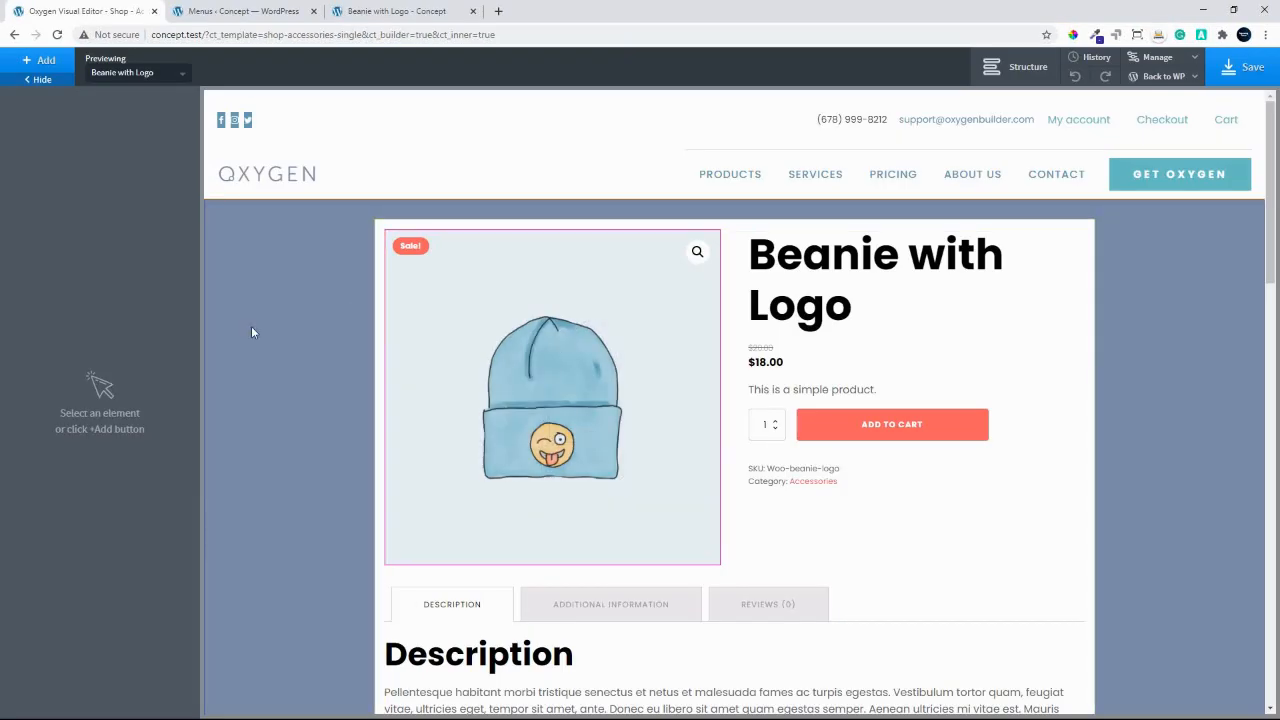
pyautogui.click(243, 285)
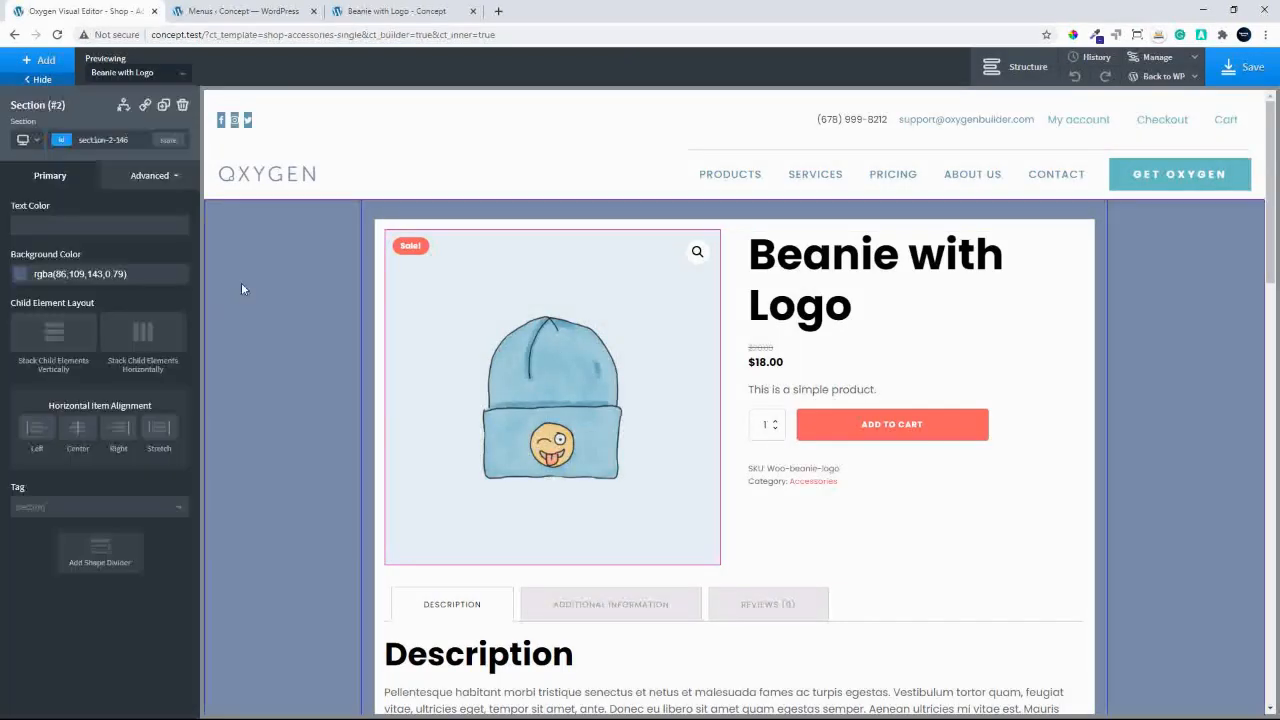
pyautogui.click(1018, 66)
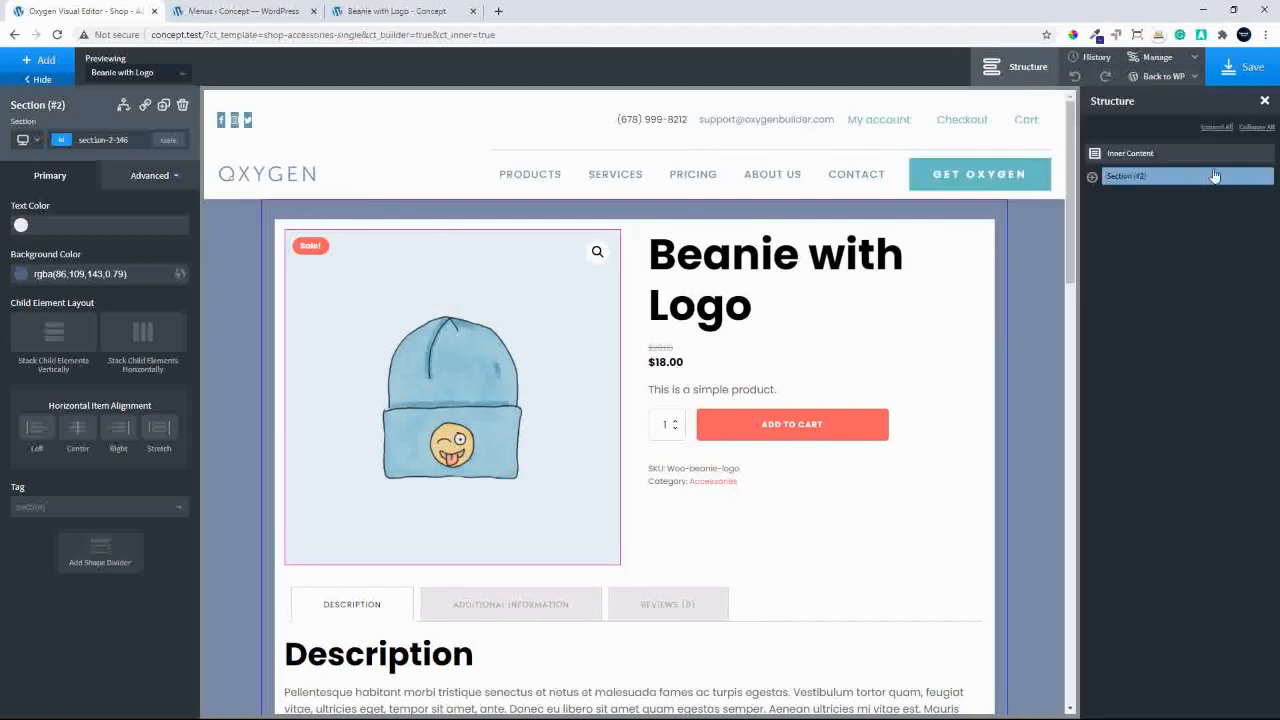
# Add a new section to the Inner Content and move it above the existing product section.
pyautogui.click(1147, 155)
pyautogui.click(20, 62)
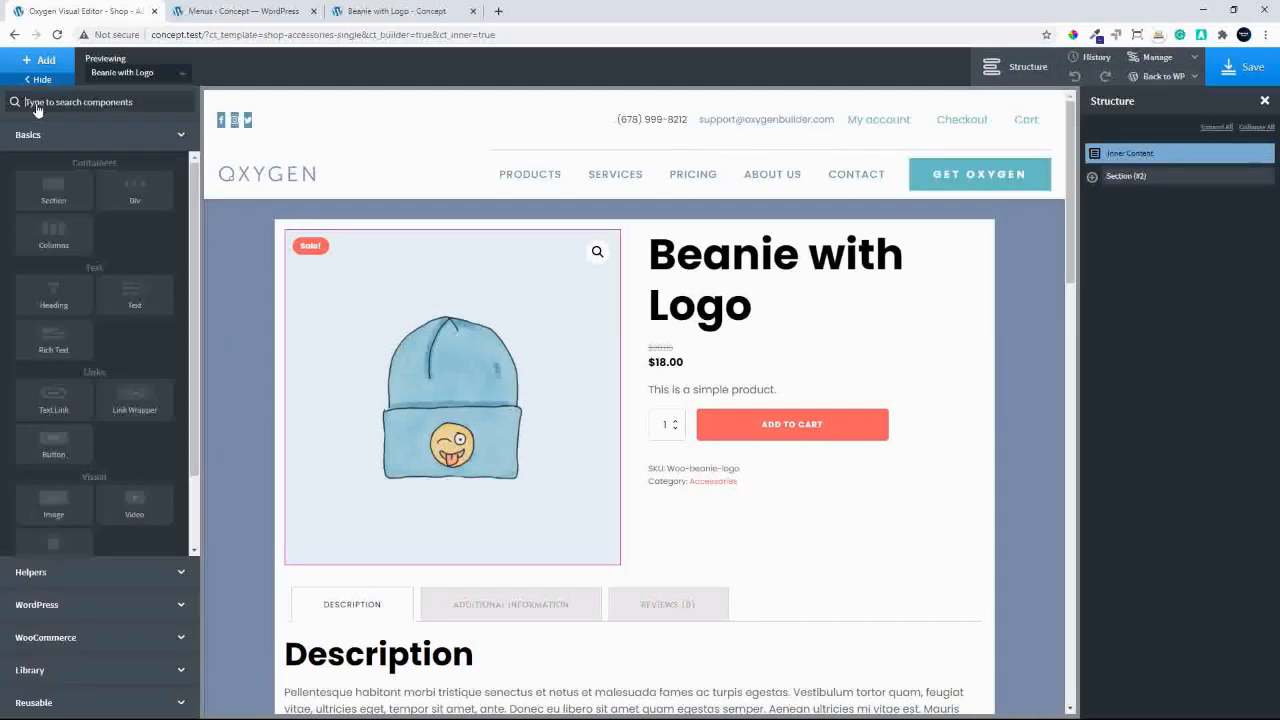
pyautogui.click(52, 215)
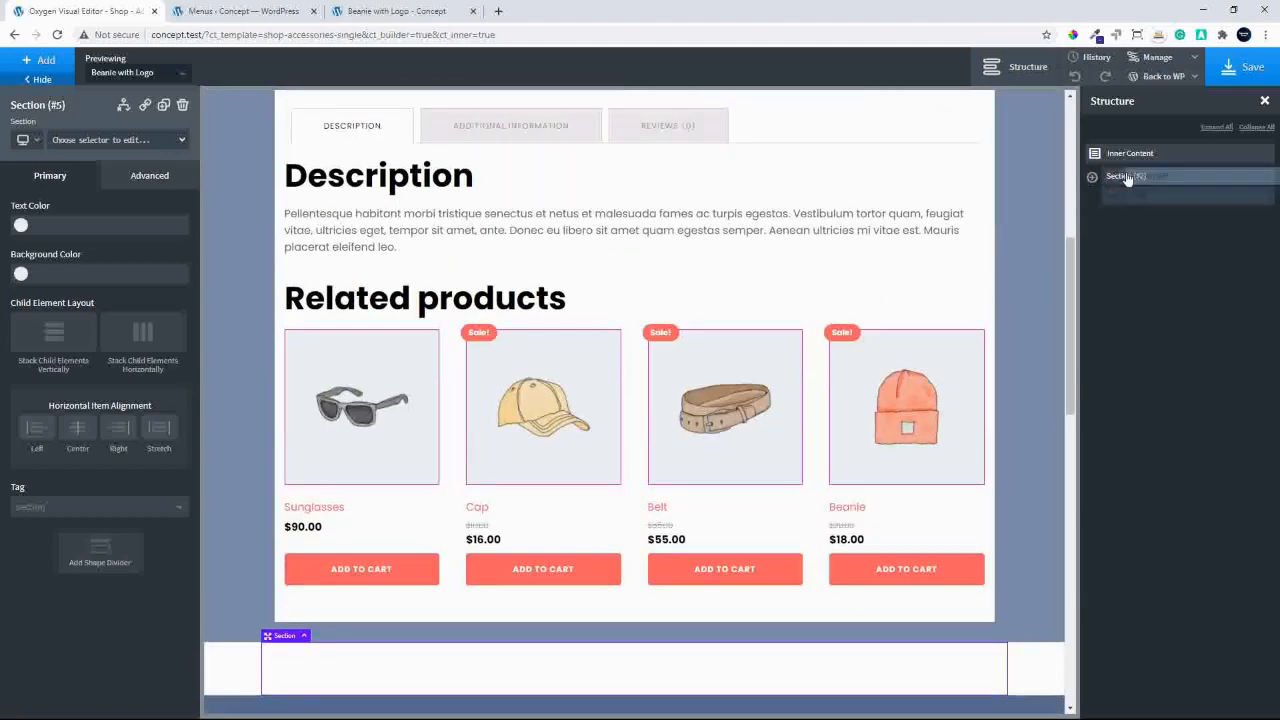
pyautogui.moveTo(1127, 178); pyautogui.dragTo(1112, 187)
# Set coffee-2151200_640.jpg from the media library as the new section's background image.
pyautogui.click(148, 189)
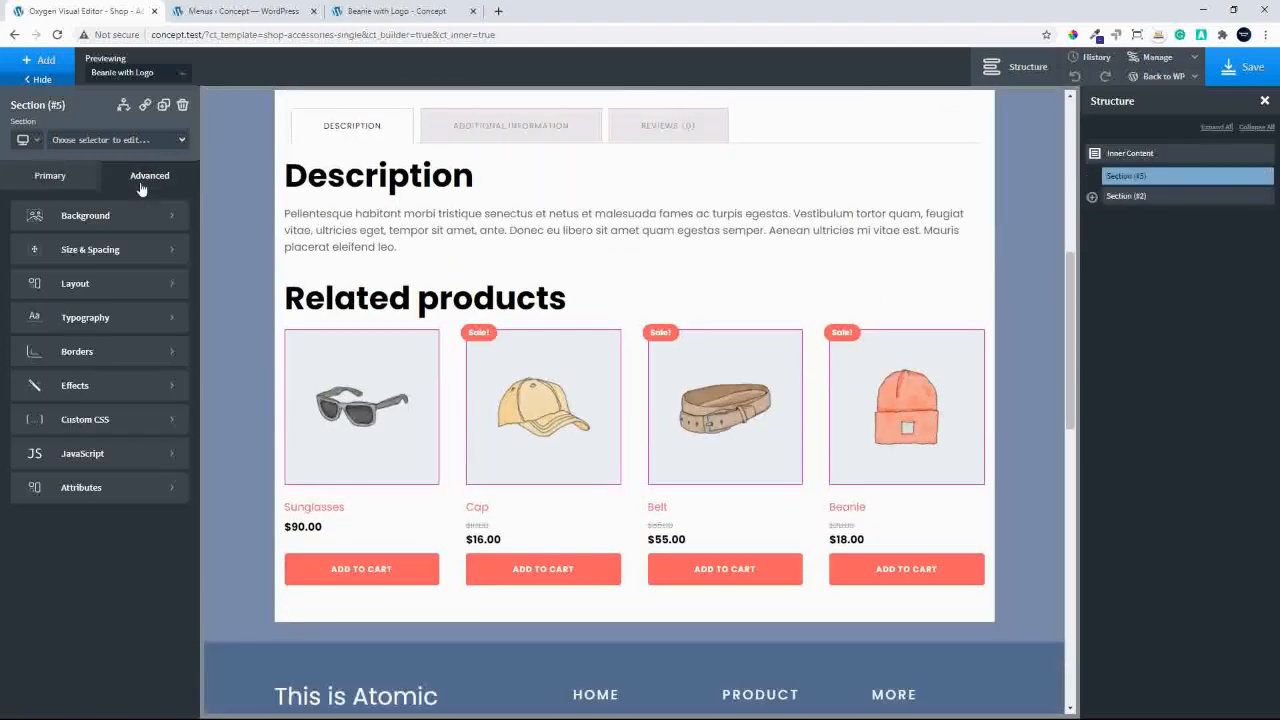
pyautogui.click(112, 215)
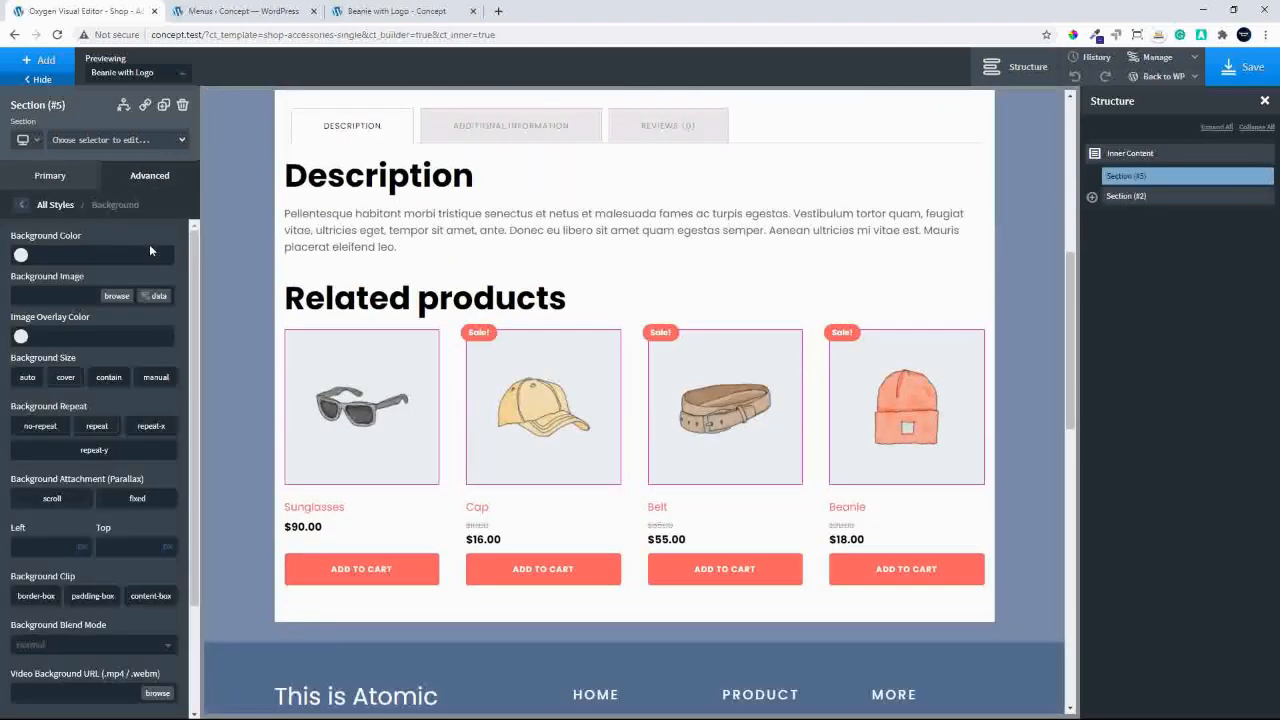
pyautogui.click(114, 295)
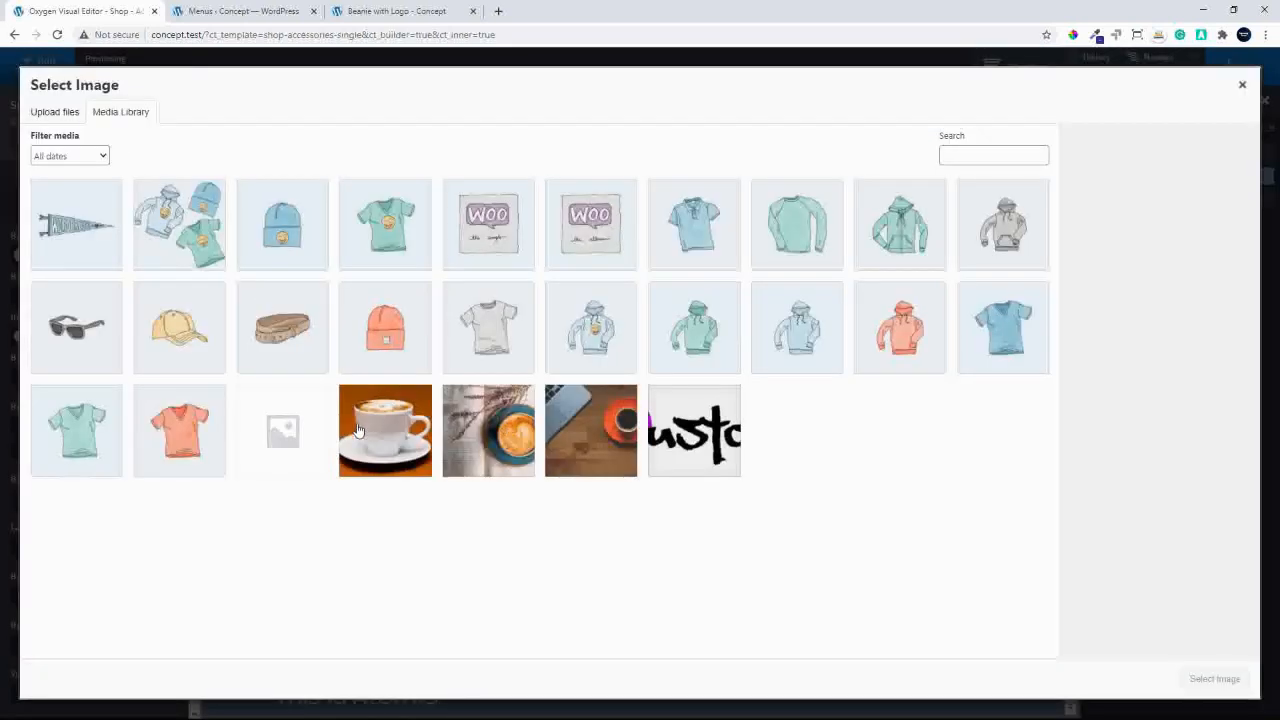
pyautogui.click(484, 427)
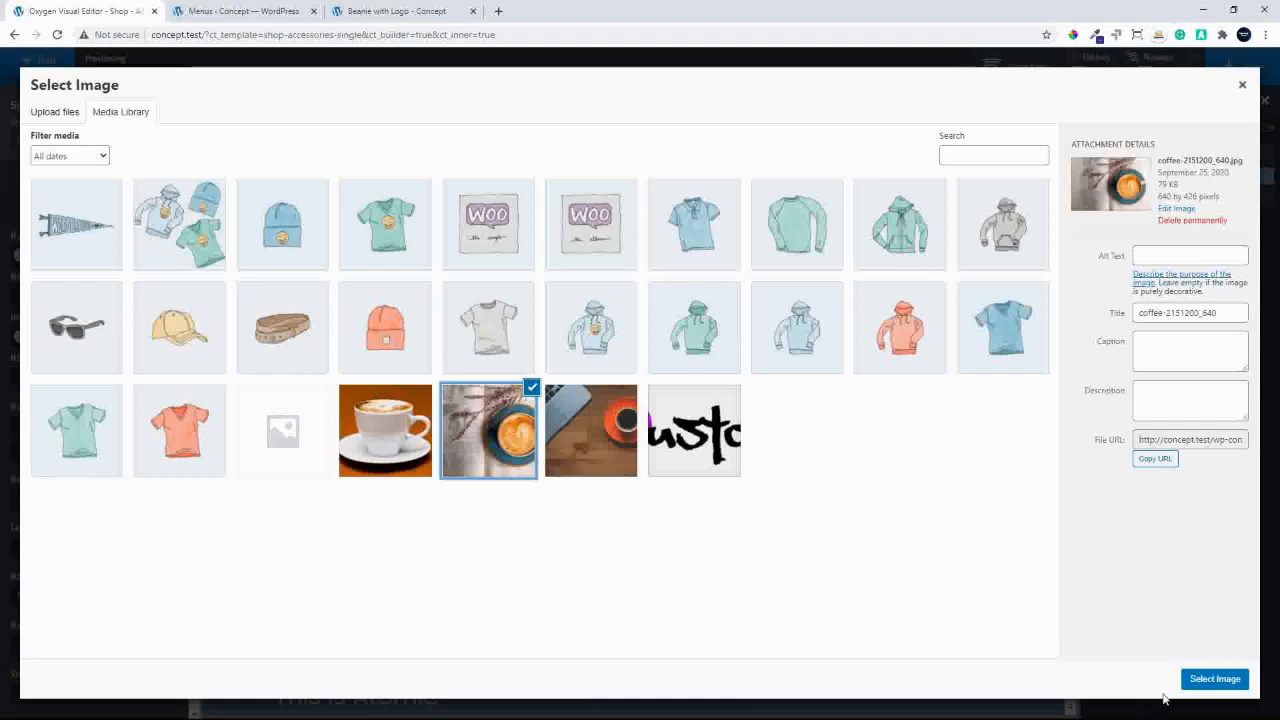
pyautogui.click(1207, 679)
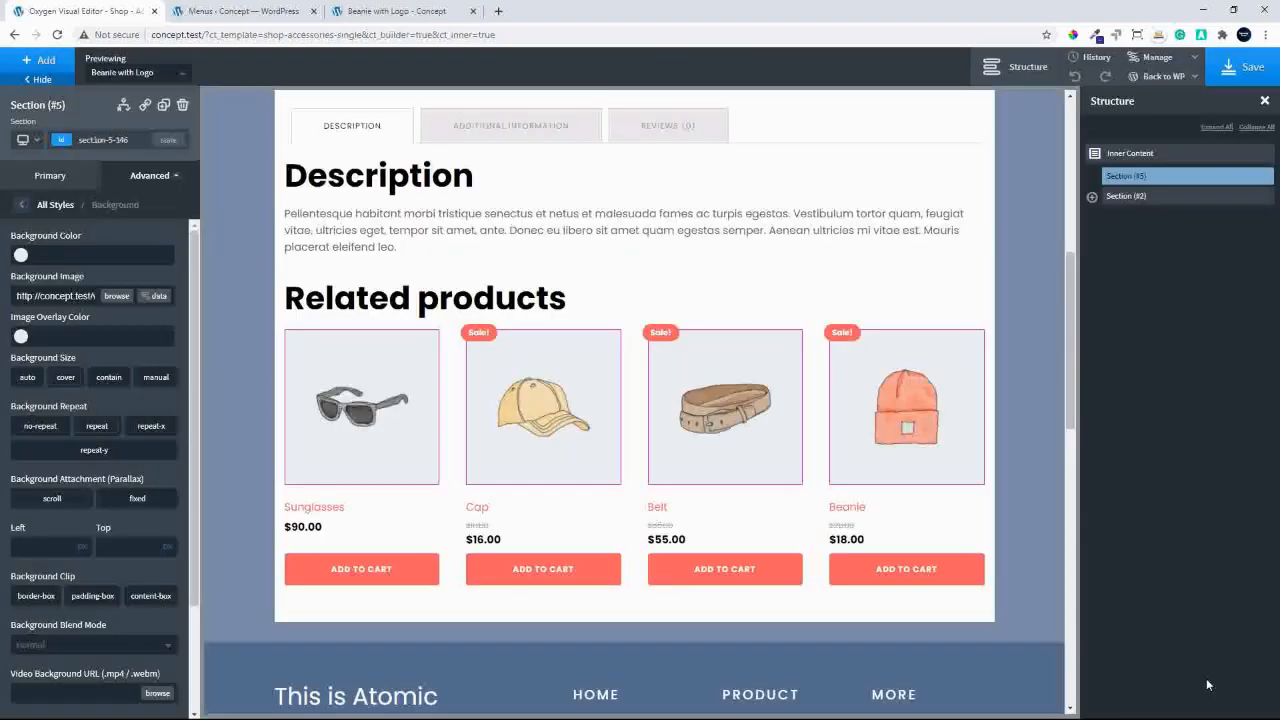
# Set the section's background size to cover and its background repeat to no-repeat.
pyautogui.click(63, 378)
pyautogui.click(46, 429)
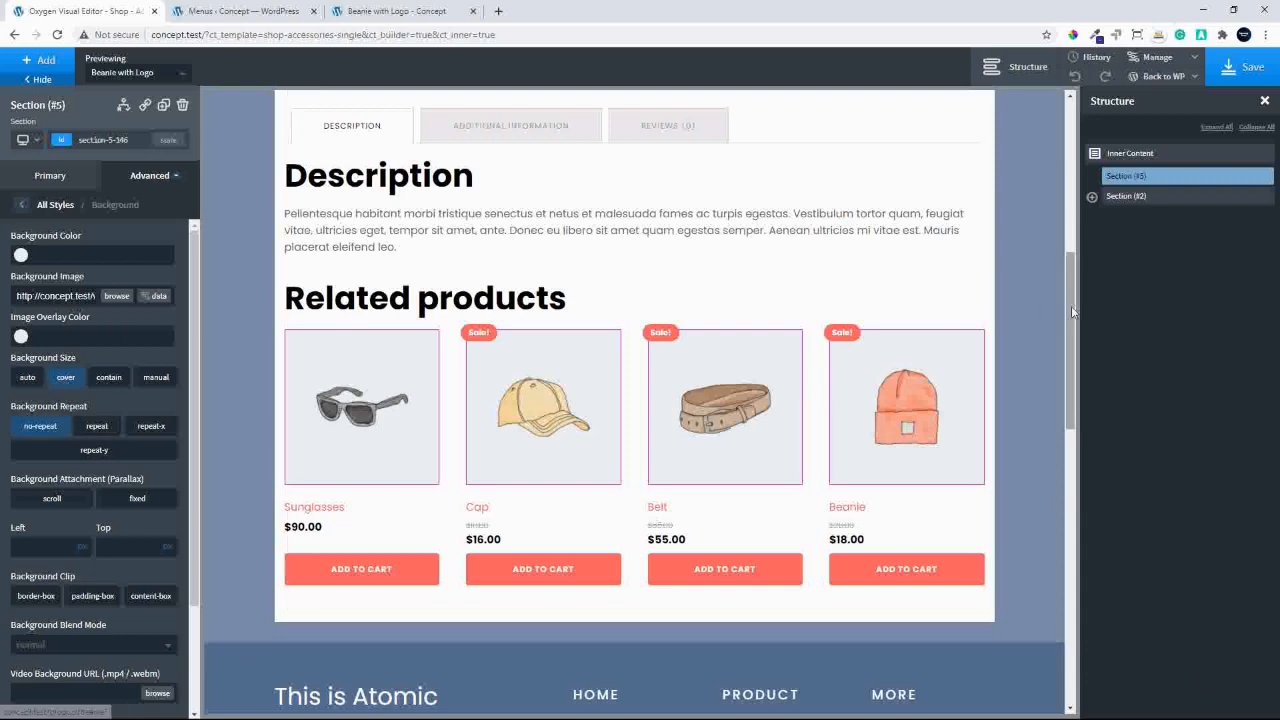
pyautogui.moveTo(1071, 312); pyautogui.dragTo(1076, 145)
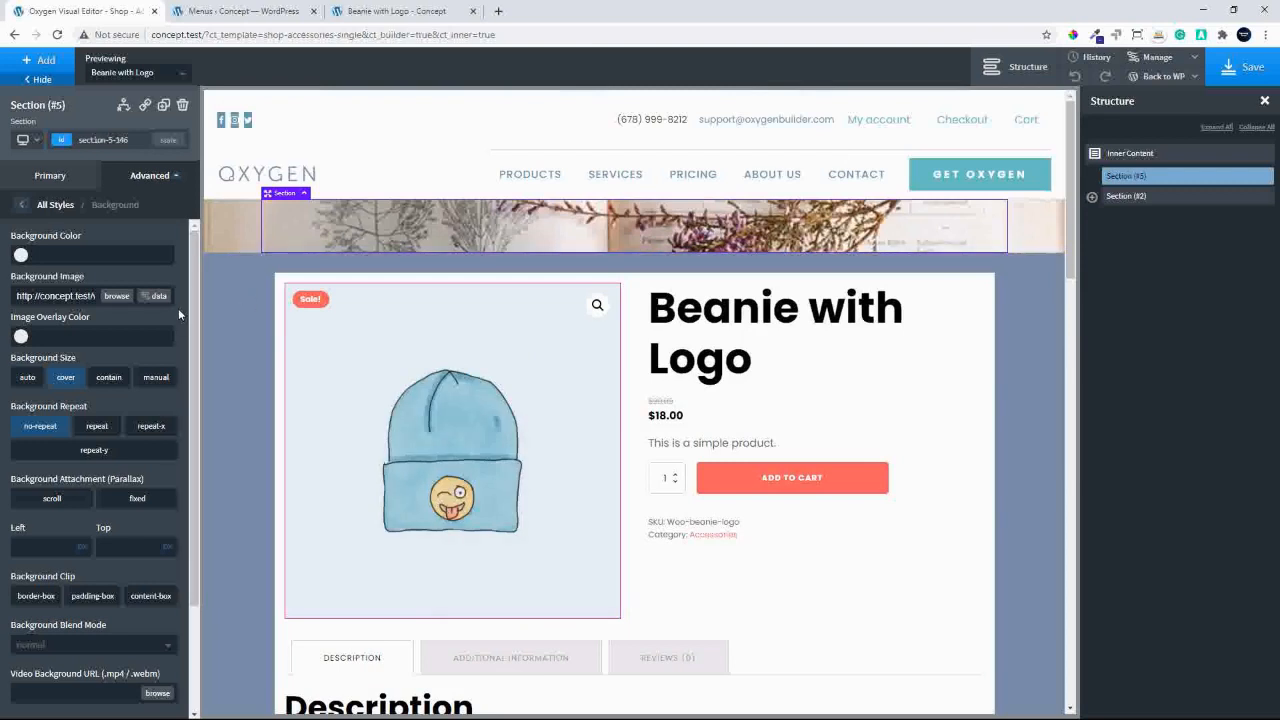
# Set the section's top and bottom container padding to 300 px each.
pyautogui.click(22, 206)
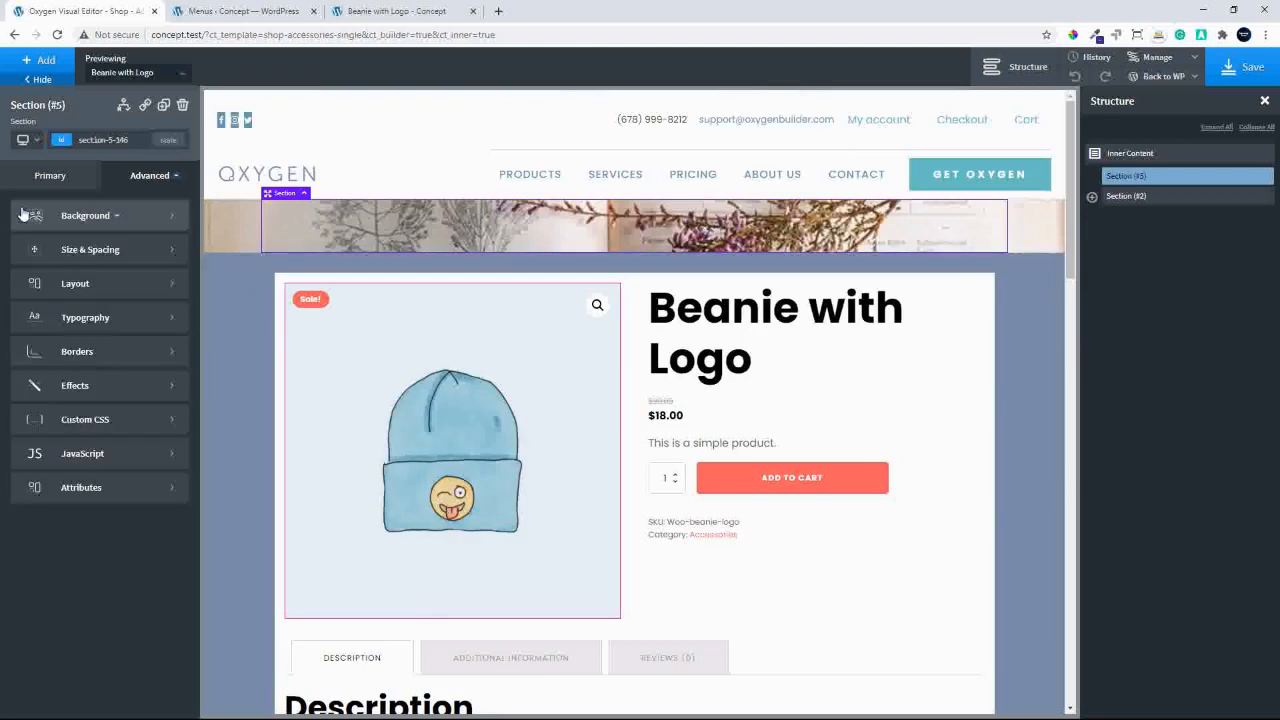
pyautogui.click(84, 250)
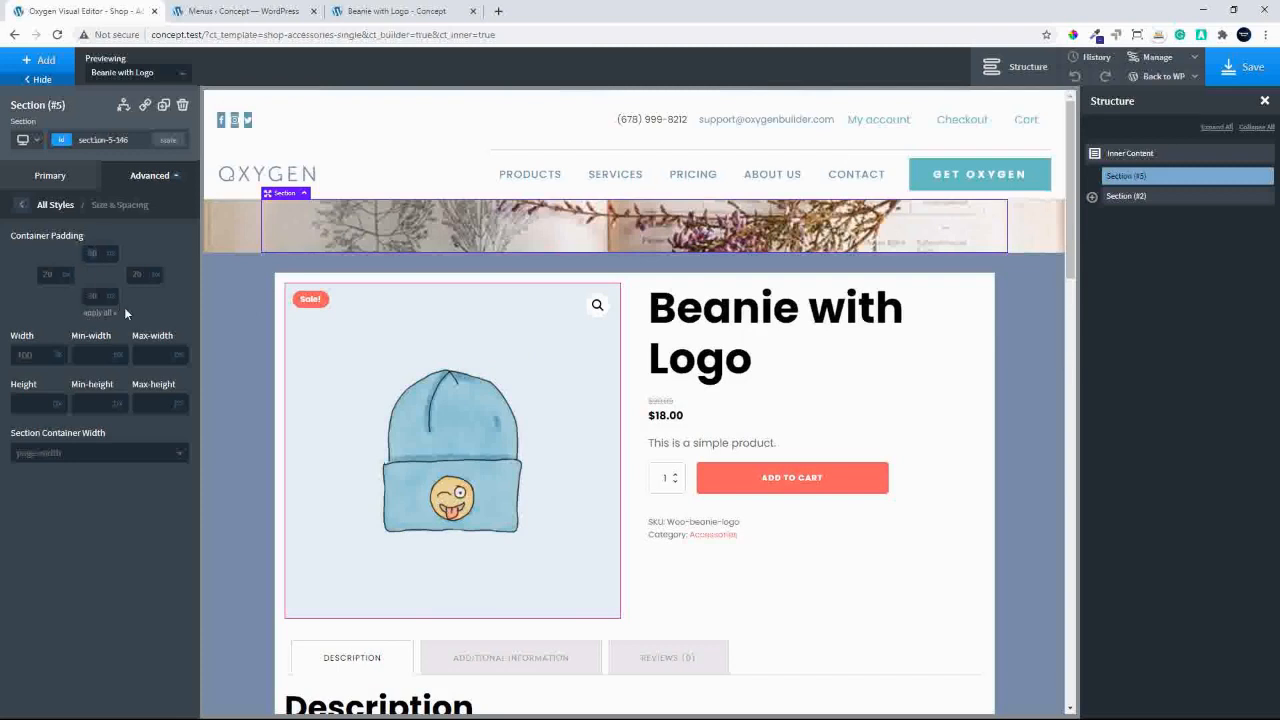
pyautogui.write('300')
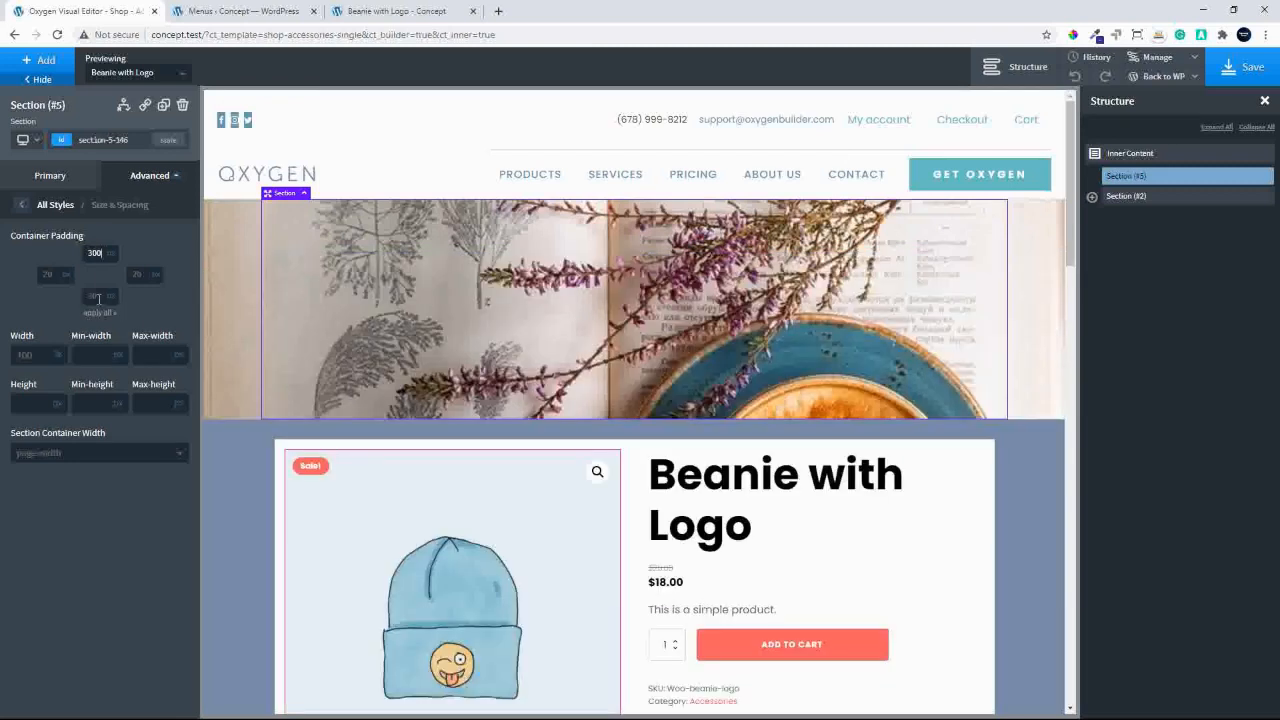
pyautogui.click(98, 298)
pyautogui.write('300')
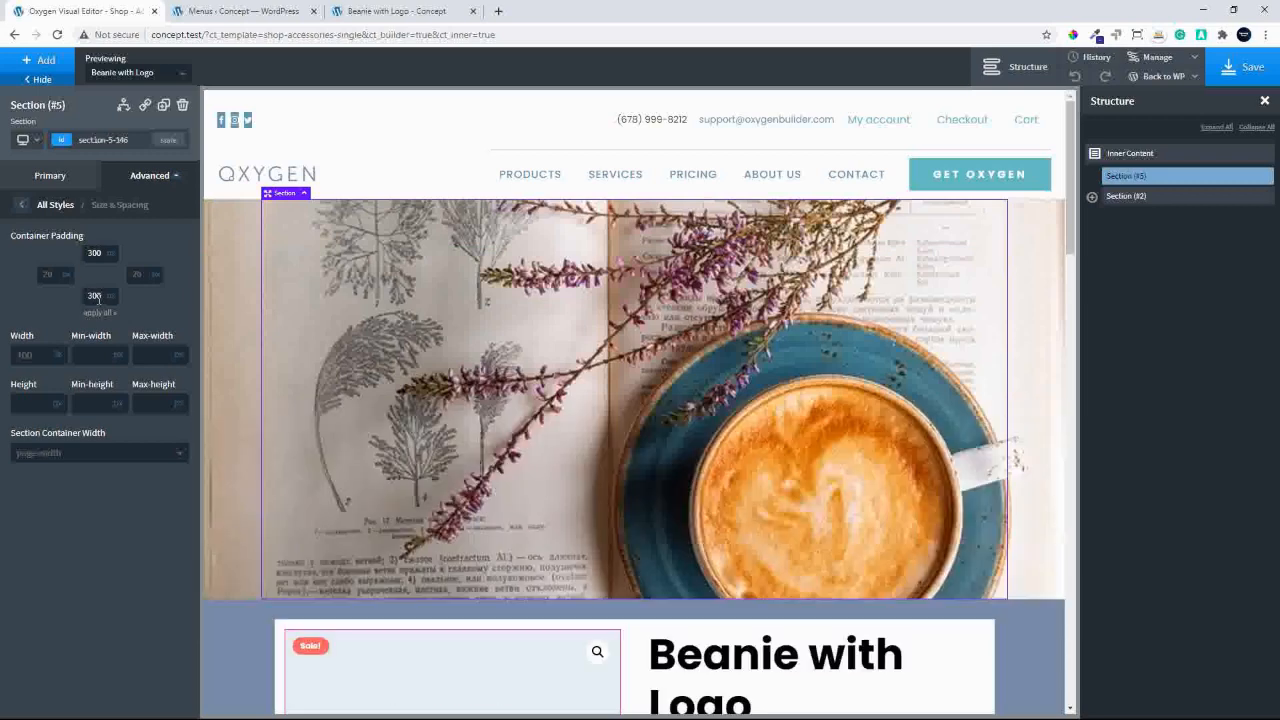
# Set the section's background attachment to fixed for a parallax effect and check it in the preview.
pyautogui.click(22, 204)
pyautogui.click(86, 218)
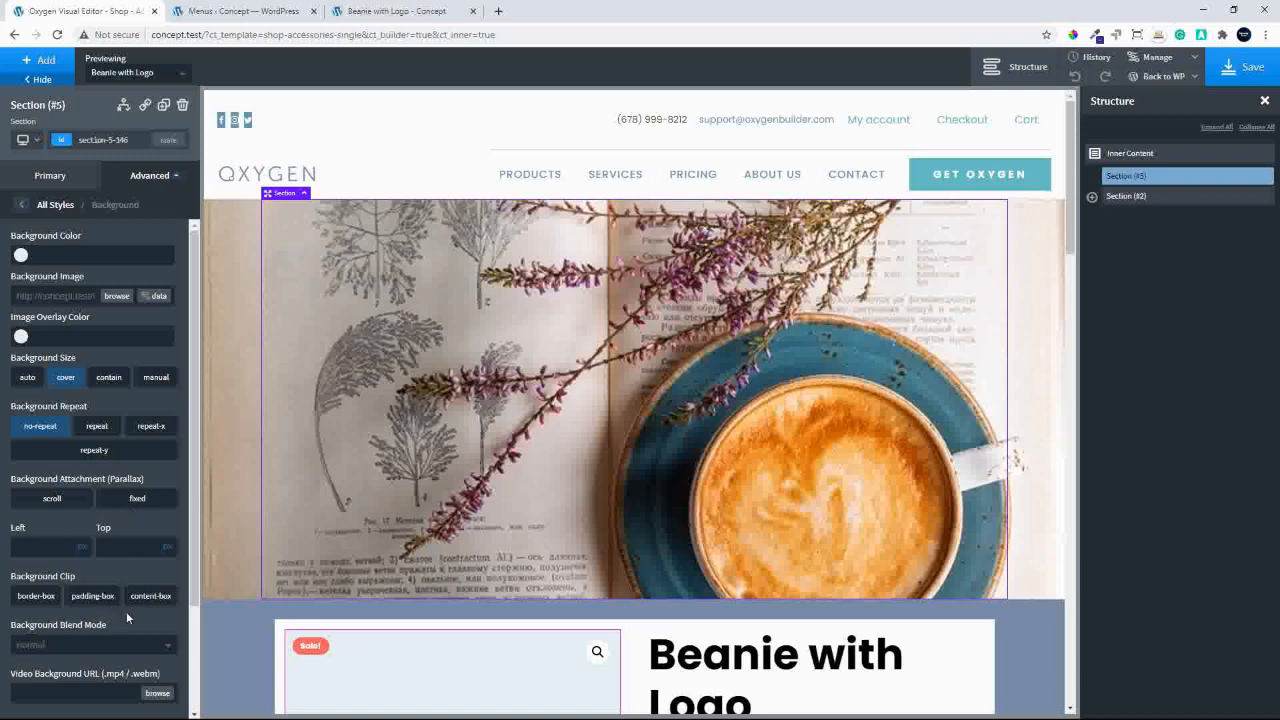
pyautogui.click(127, 504)
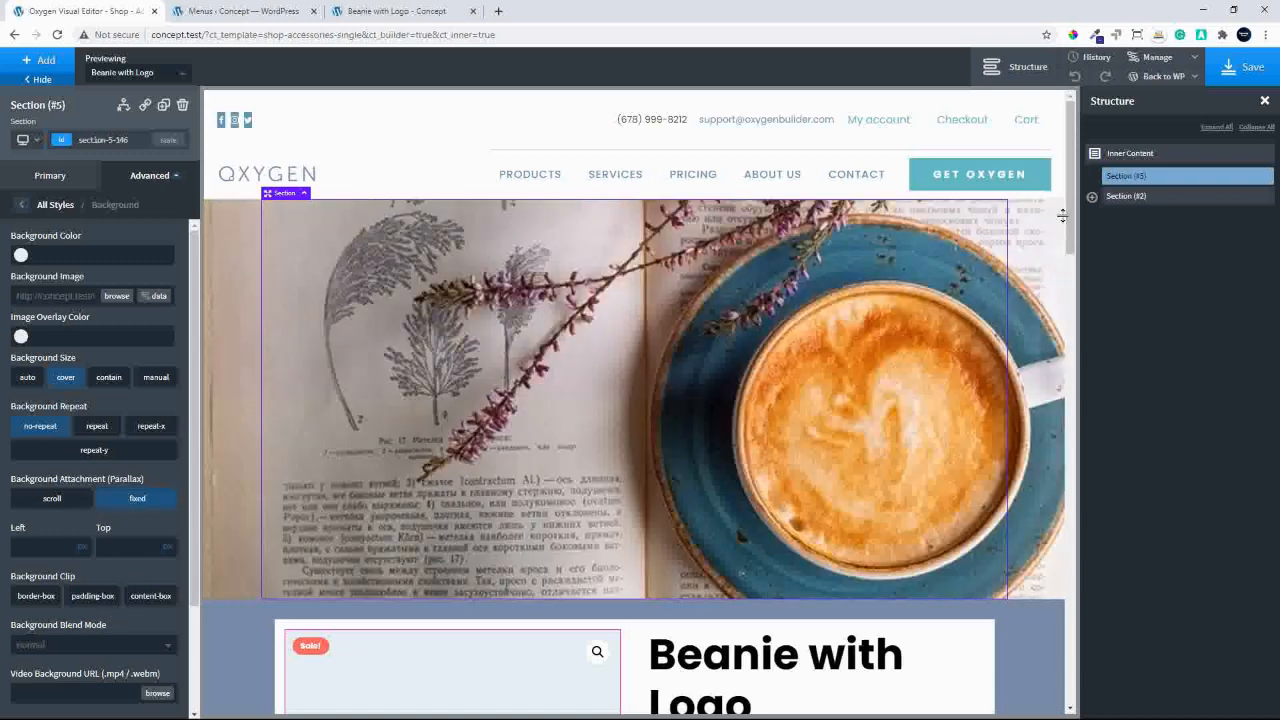
pyautogui.moveTo(1068, 214); pyautogui.dragTo(1077, 177)
# Give the div around the Product Builder a top margin of -300 px so it overlaps the image section.
pyautogui.click(980, 640)
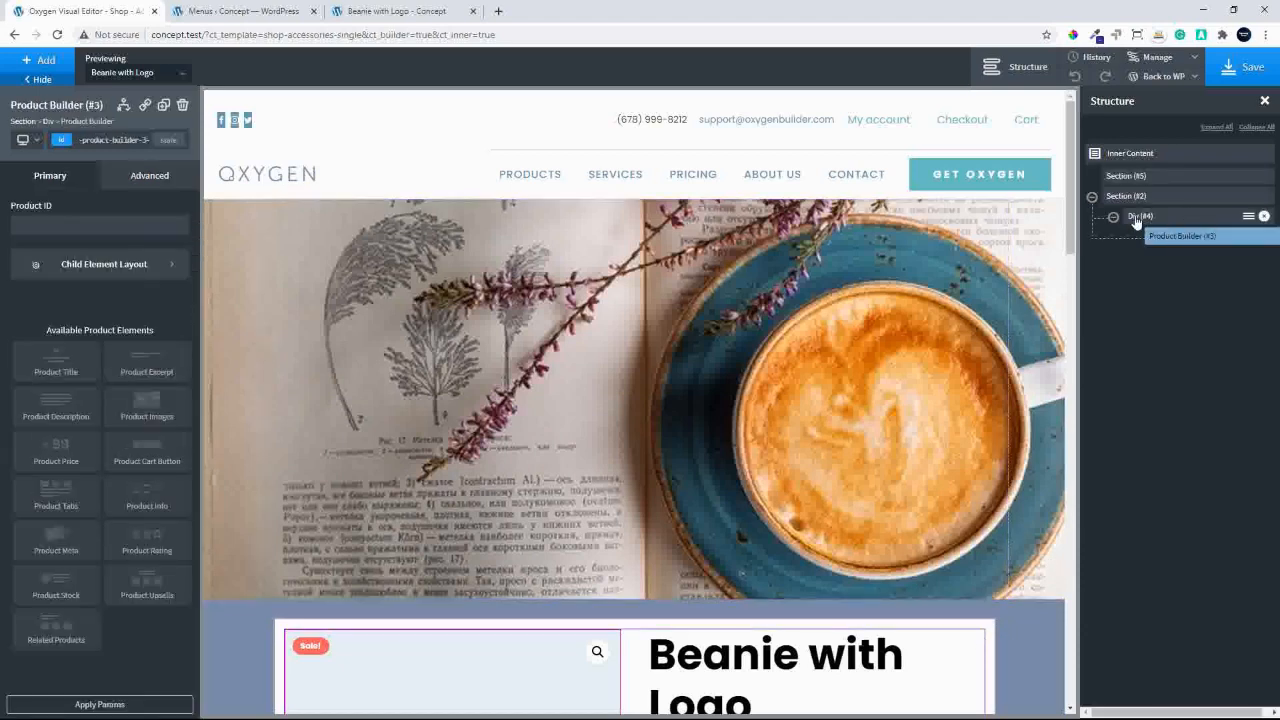
pyautogui.click(1166, 220)
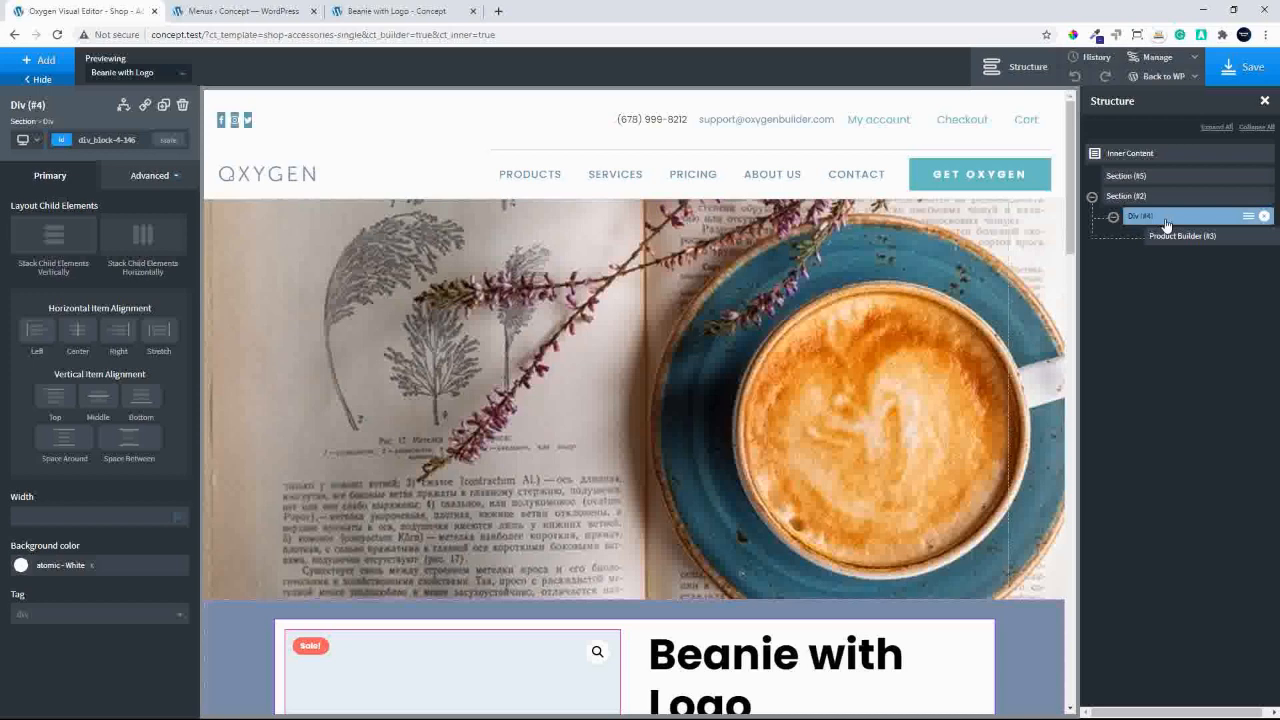
pyautogui.click(157, 186)
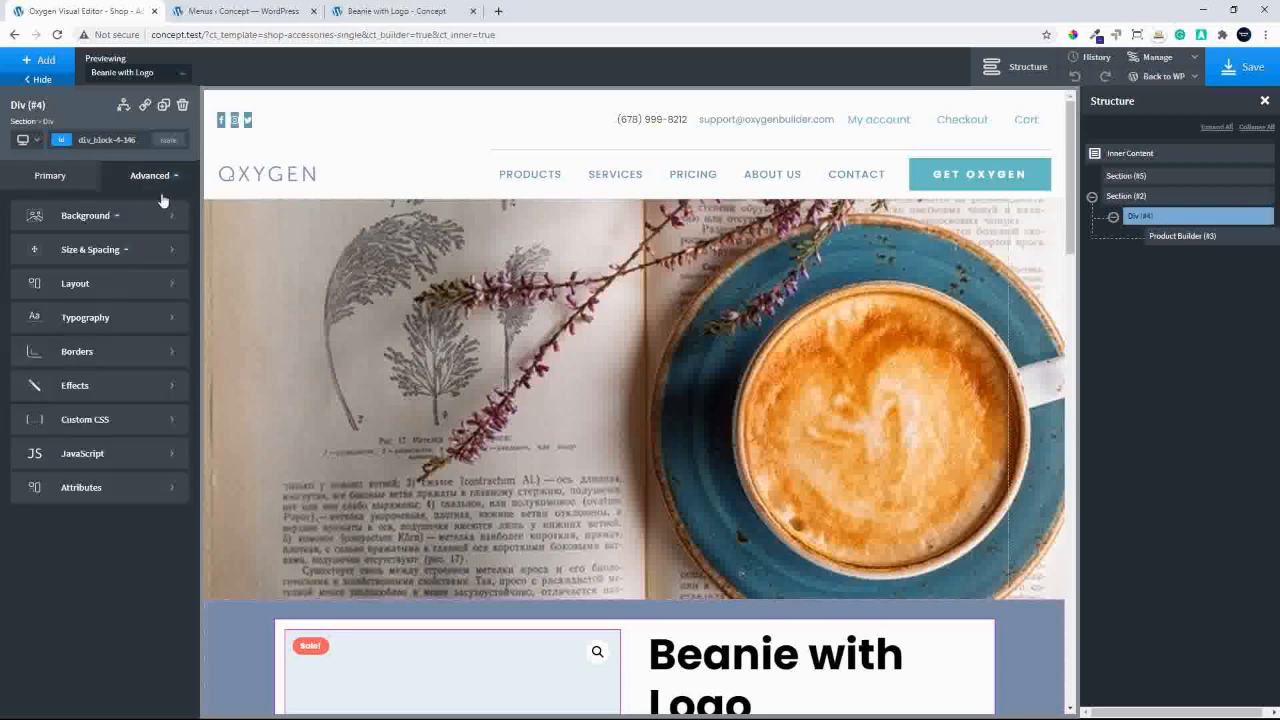
pyautogui.click(117, 249)
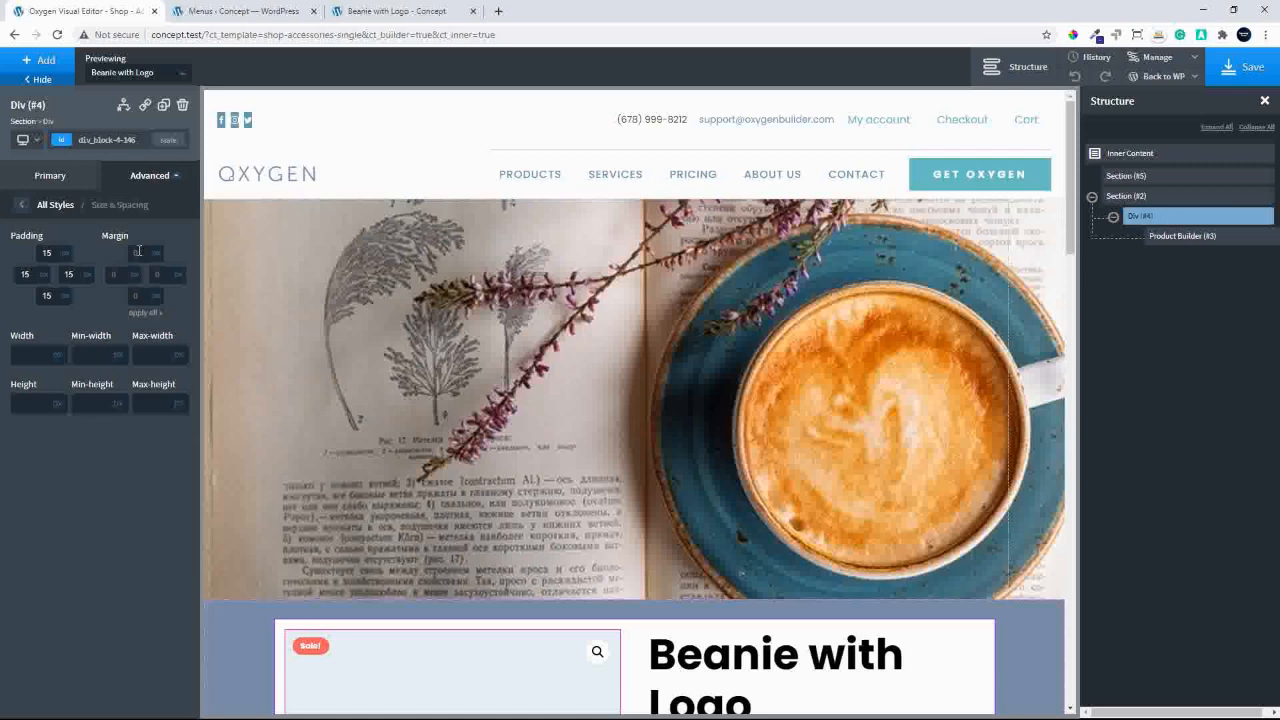
pyautogui.click(138, 250)
pyautogui.write('-300')
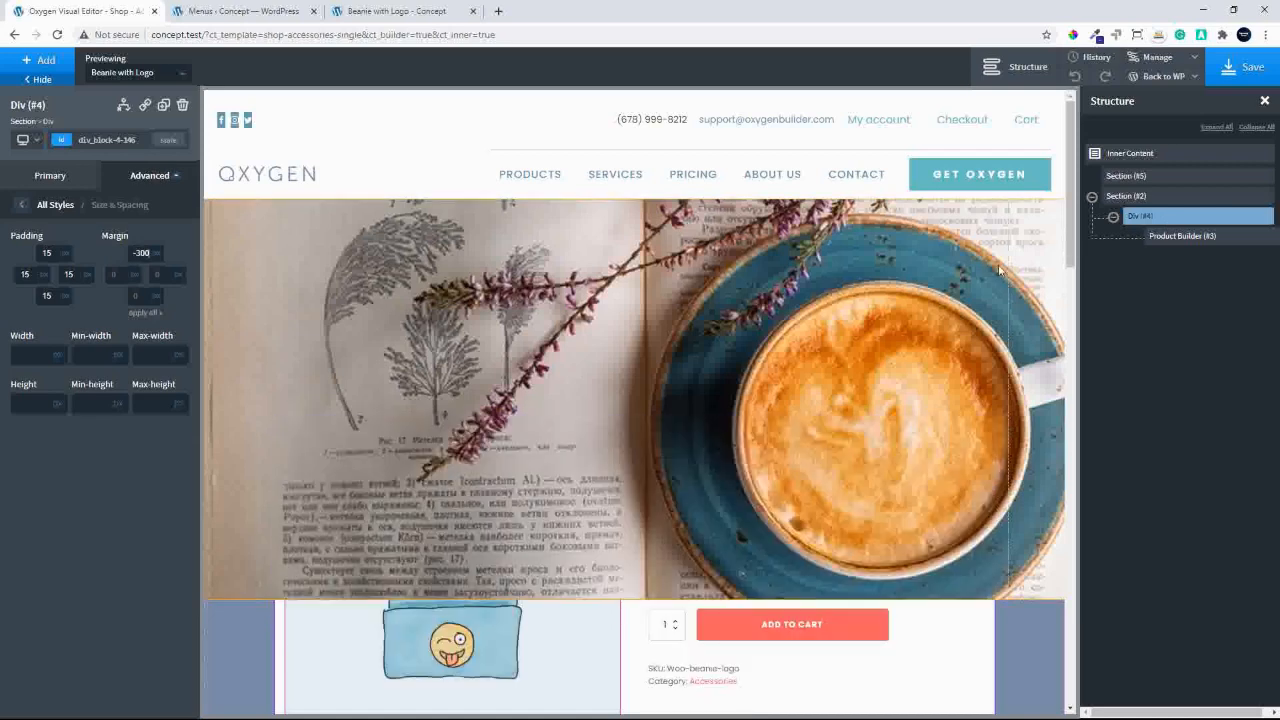
pyautogui.moveTo(1071, 217); pyautogui.dragTo(1077, 265)
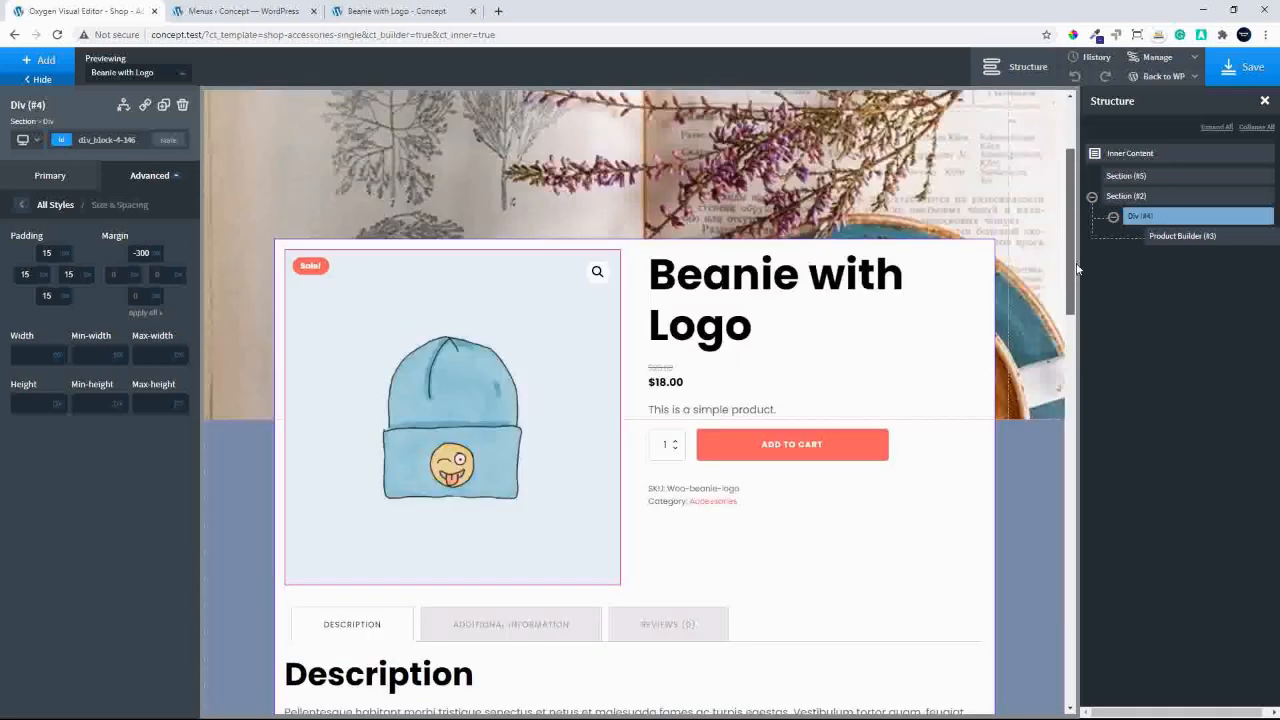
# Give the div's box shadow a black colour at 27% opacity, rgba(0,0,0,0.27).
pyautogui.click(56, 206)
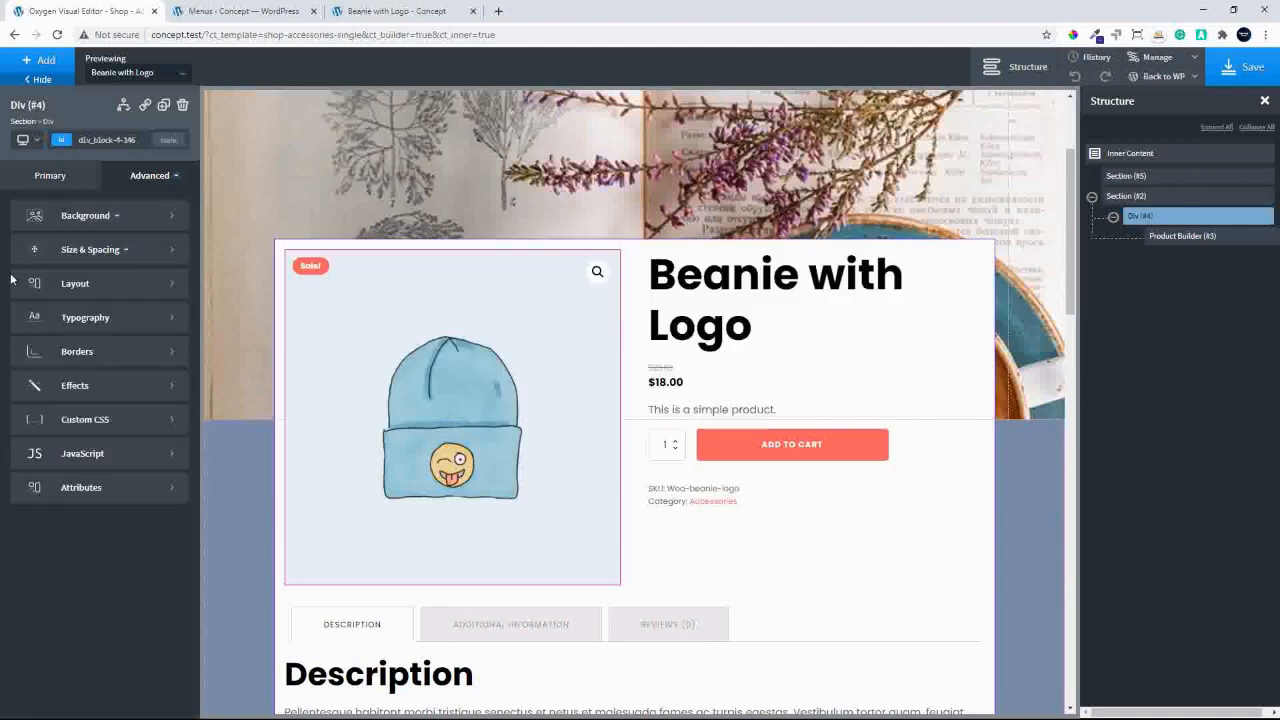
pyautogui.click(77, 386)
pyautogui.click(94, 360)
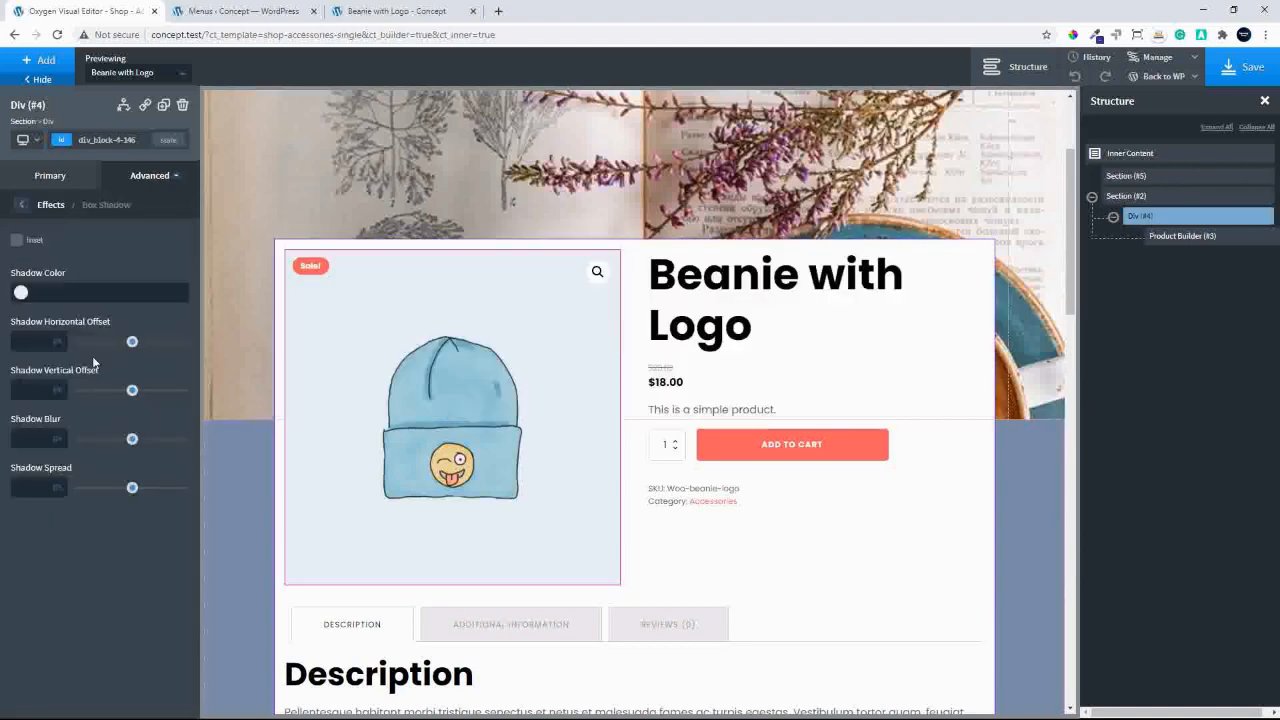
pyautogui.click(21, 292)
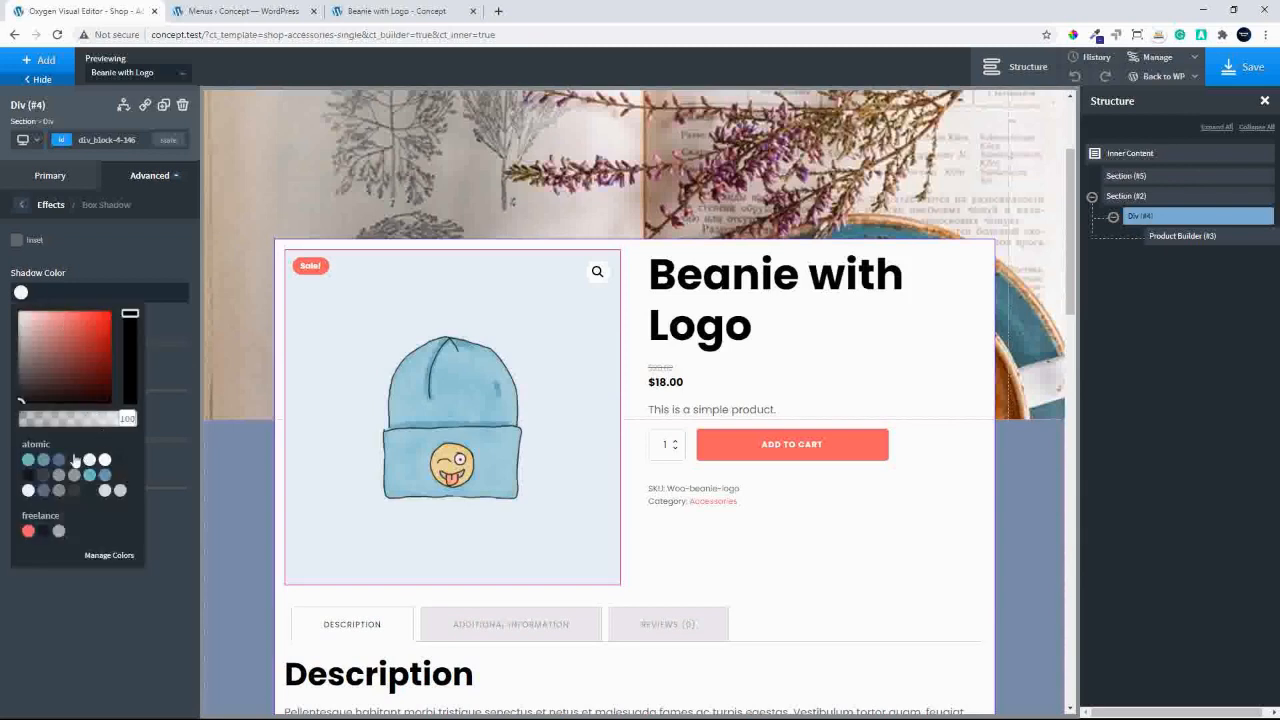
pyautogui.moveTo(126, 419); pyautogui.dragTo(56, 429)
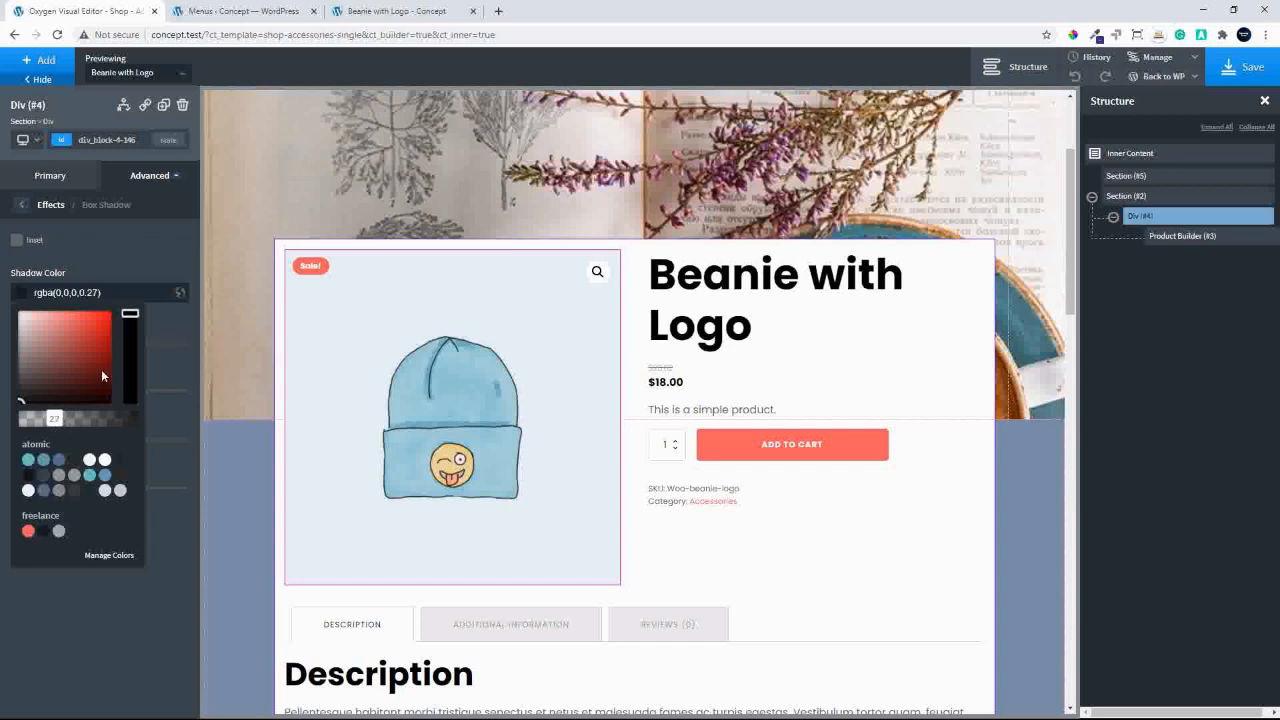
pyautogui.click(145, 250)
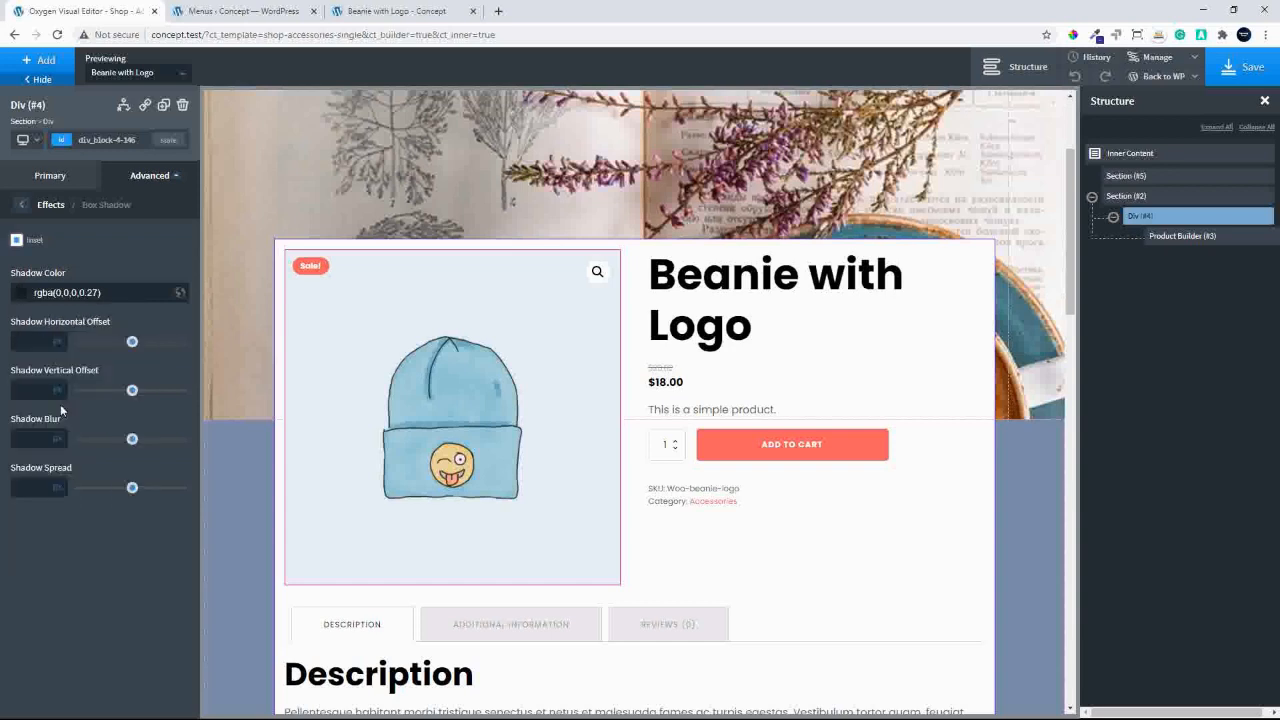
# Set the box shadow's horizontal and vertical offsets to 0 and its blur to 15 px, with inset turned off.
pyautogui.click(32, 342)
pyautogui.write('0')
pyautogui.click(24, 388)
pyautogui.write('0')
pyautogui.click(30, 437)
pyautogui.write('15')
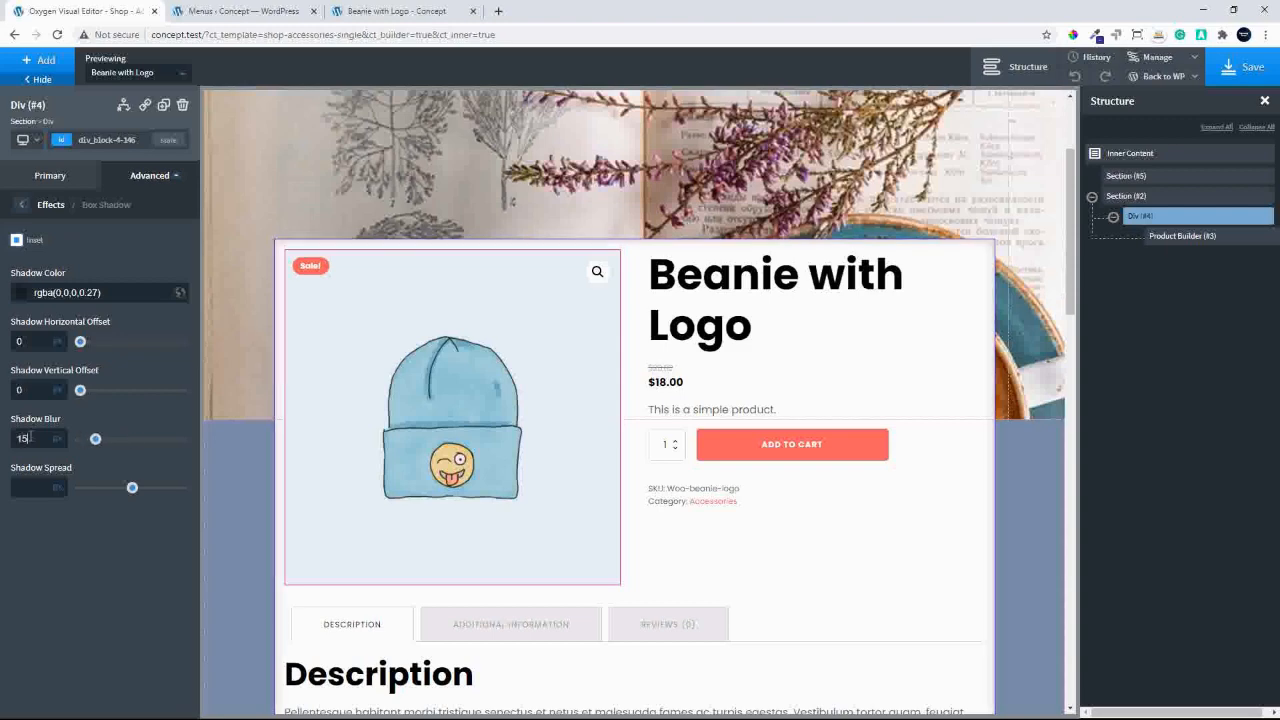
pyautogui.click(17, 241)
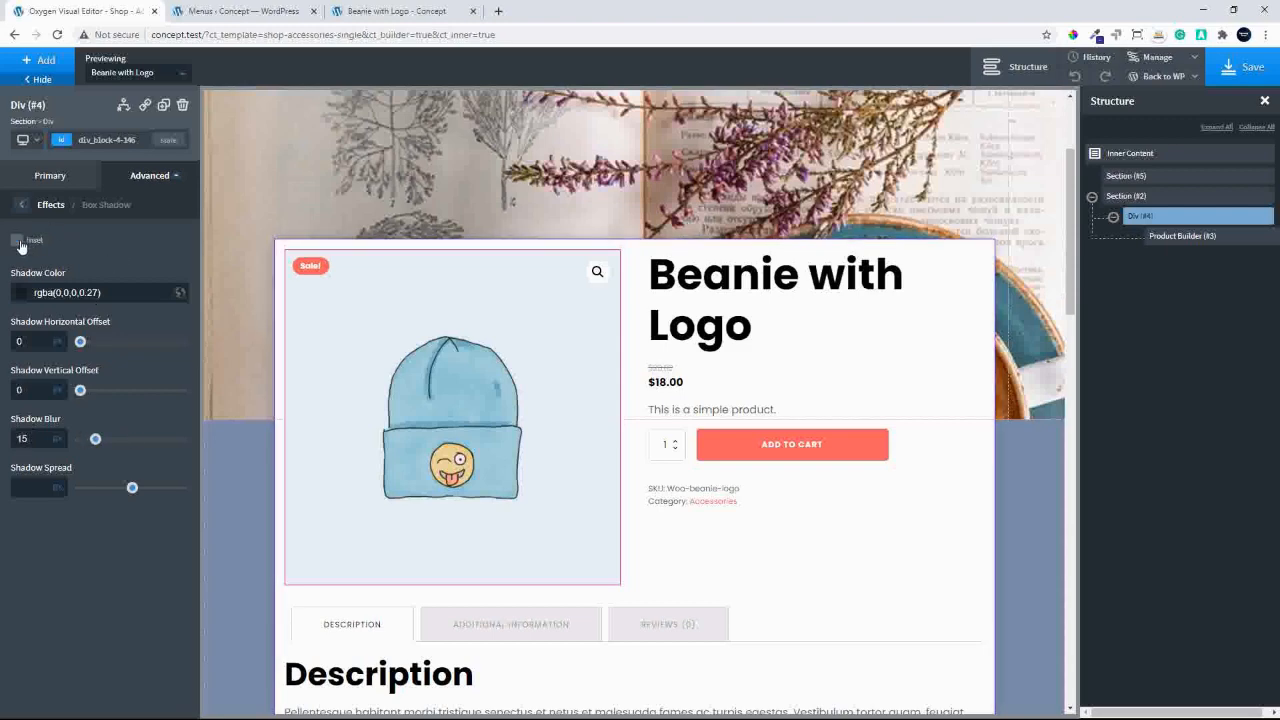
# Save the template and reload the Beanie with Logo product page to check the new design.
pyautogui.click(1243, 67)
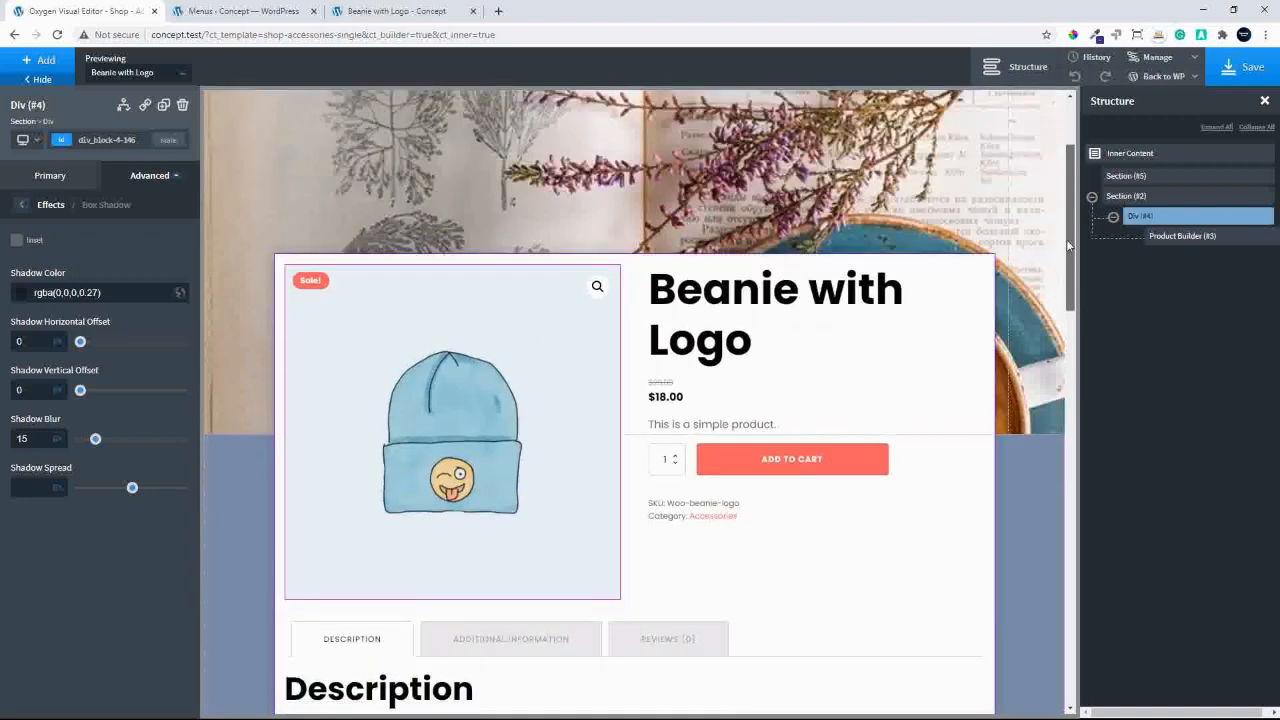
pyautogui.moveTo(1068, 246); pyautogui.dragTo(1070, 161)
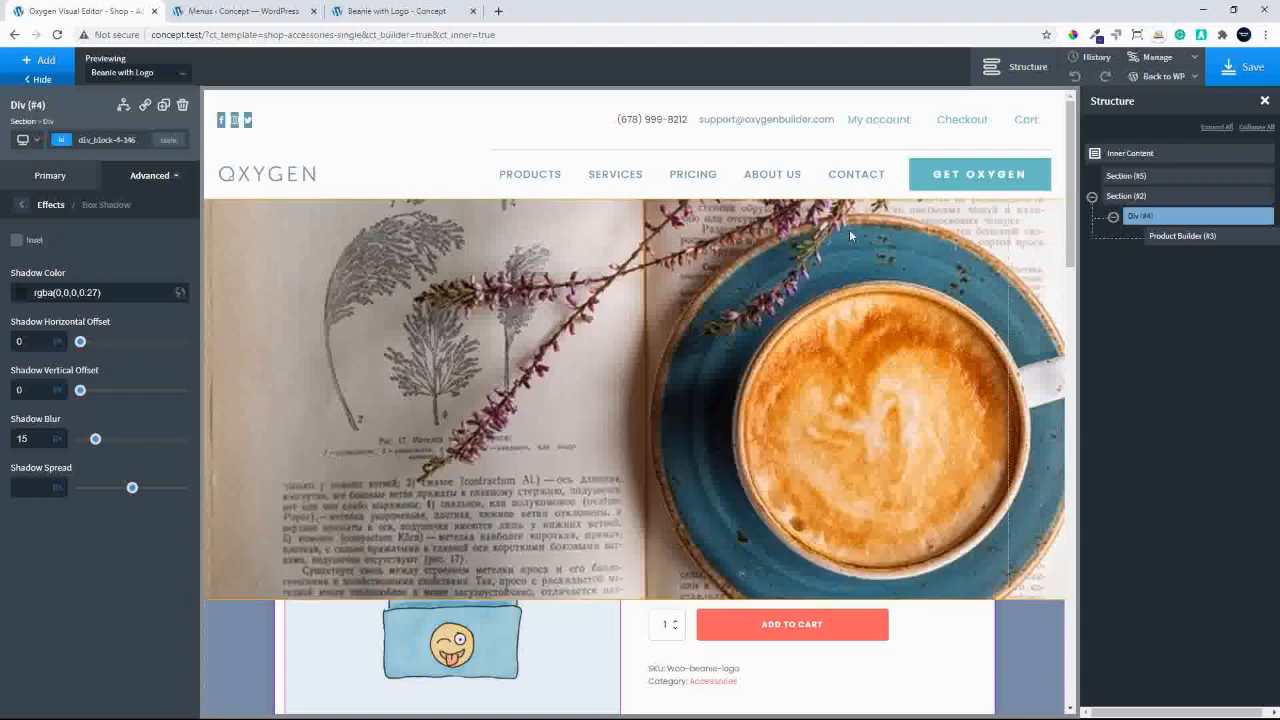
pyautogui.click(1258, 63)
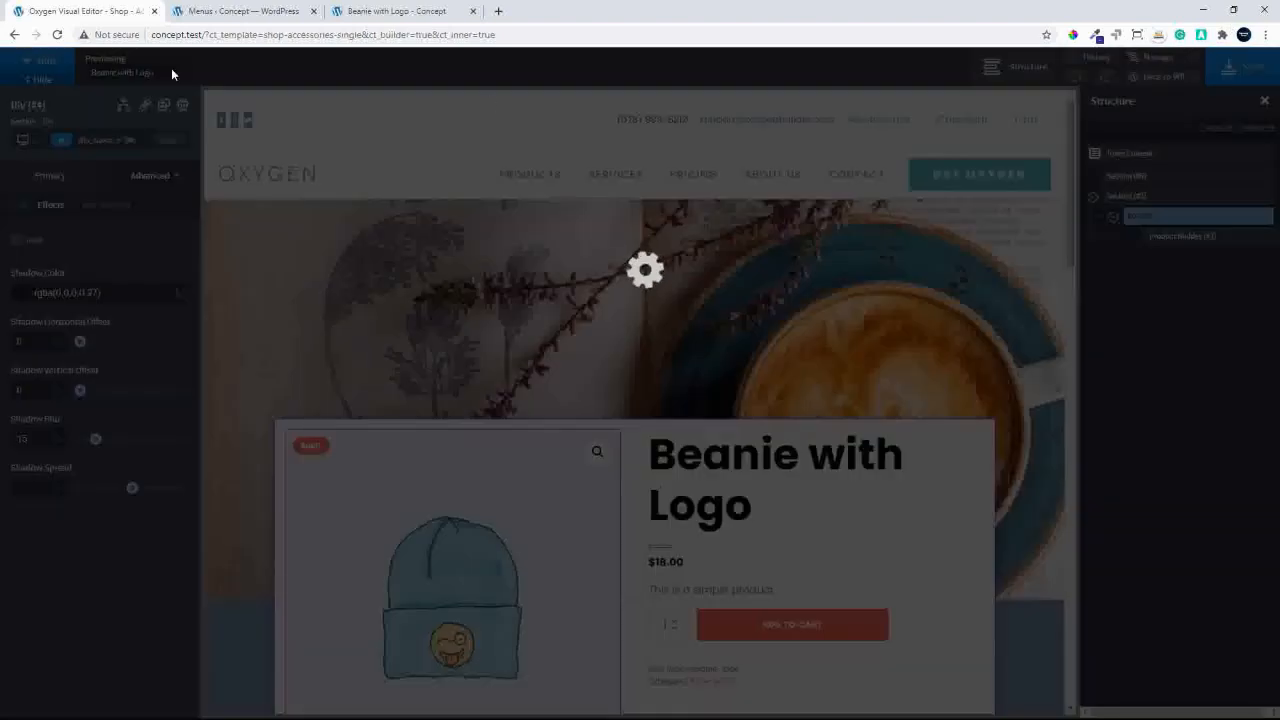
pyautogui.click(369, 12)
pyautogui.click(57, 34)
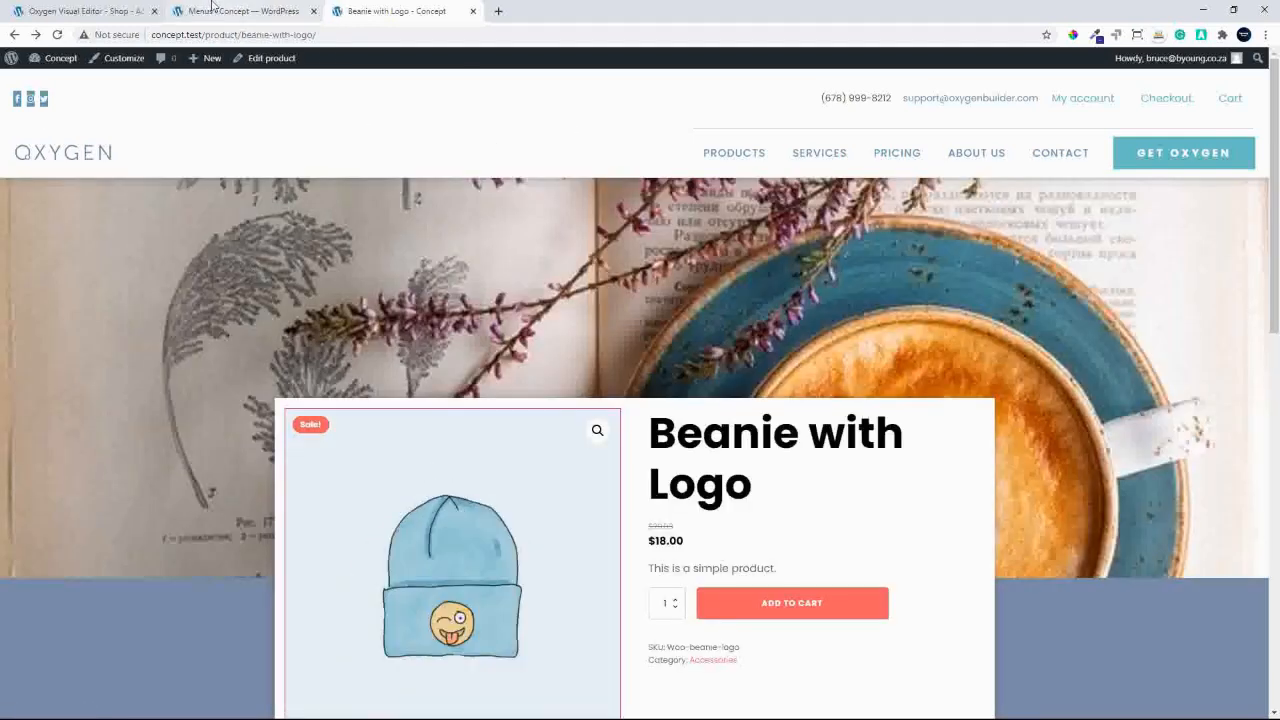
# Back in the Oxygen editor, try the large featured image as the div's dynamic background image, and clear it again.
pyautogui.click(122, 14)
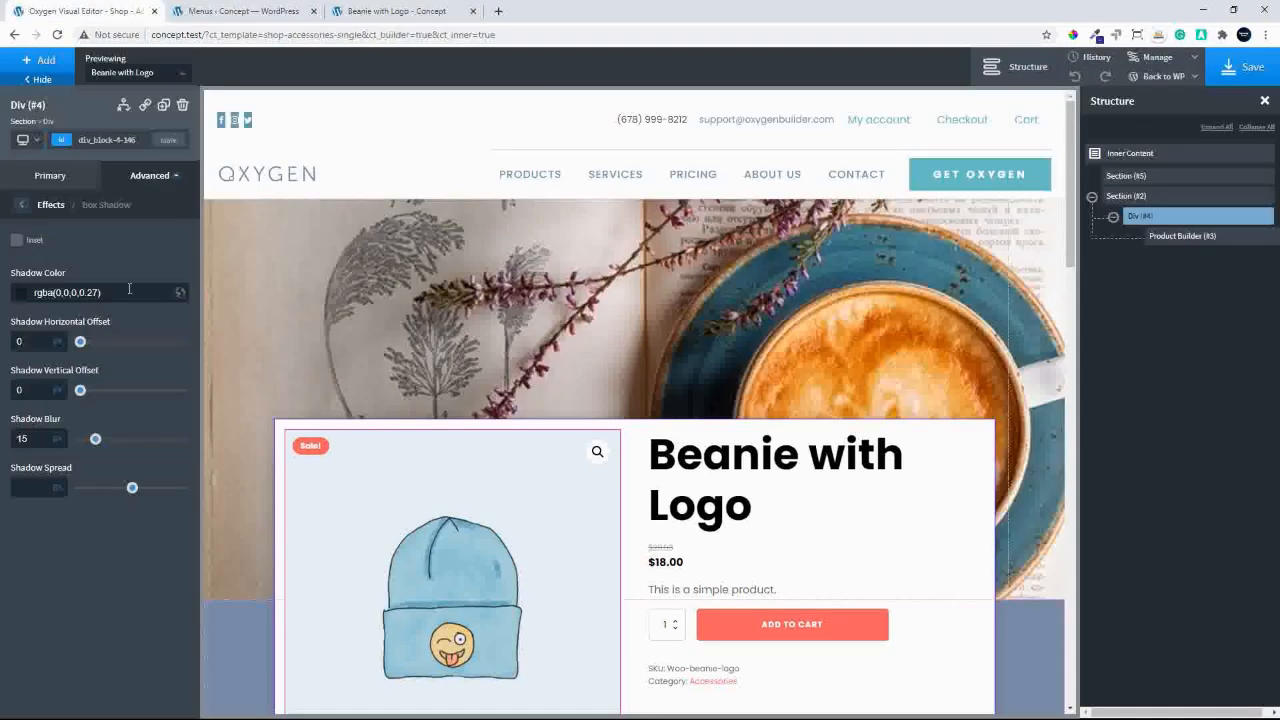
pyautogui.click(52, 173)
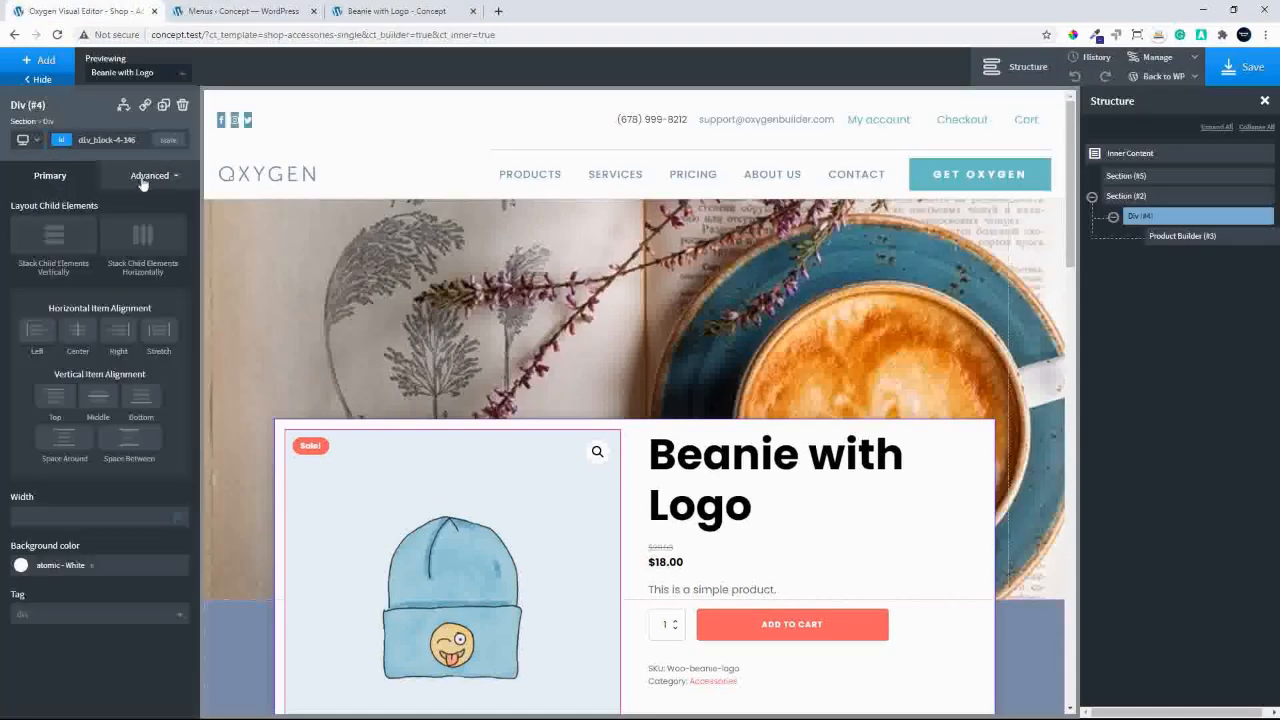
pyautogui.click(145, 177)
pyautogui.click(93, 216)
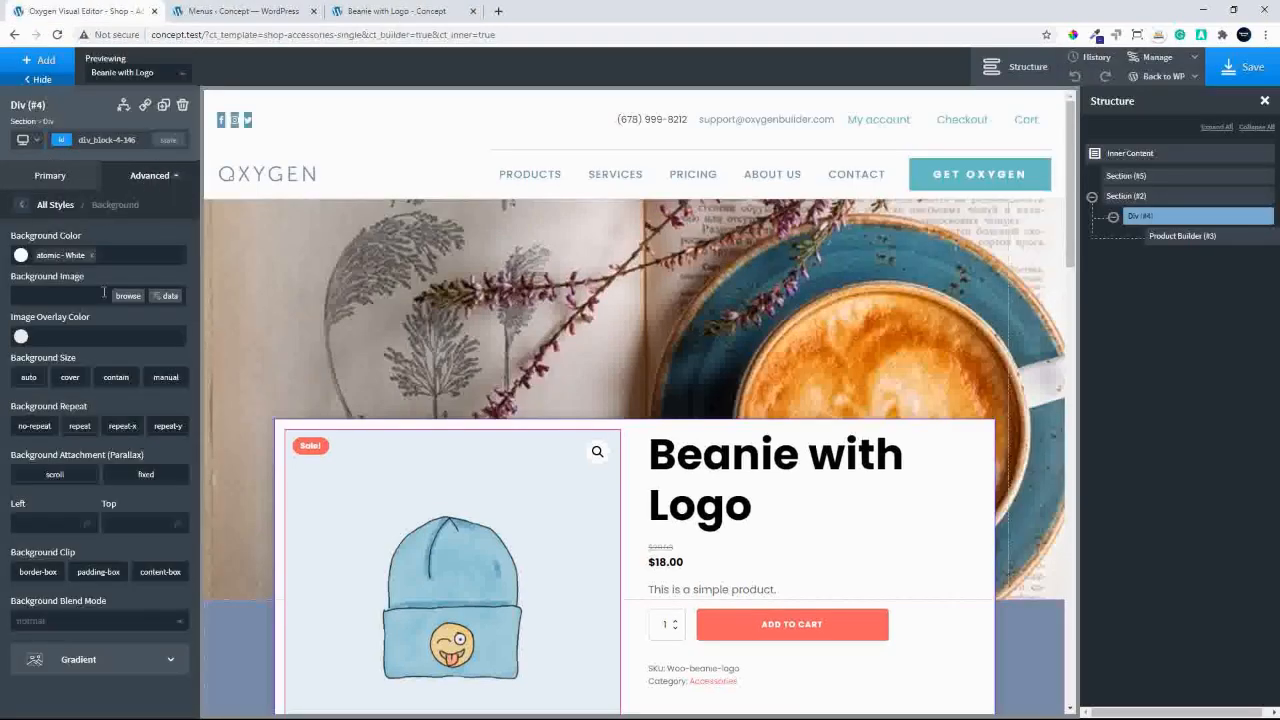
pyautogui.click(165, 296)
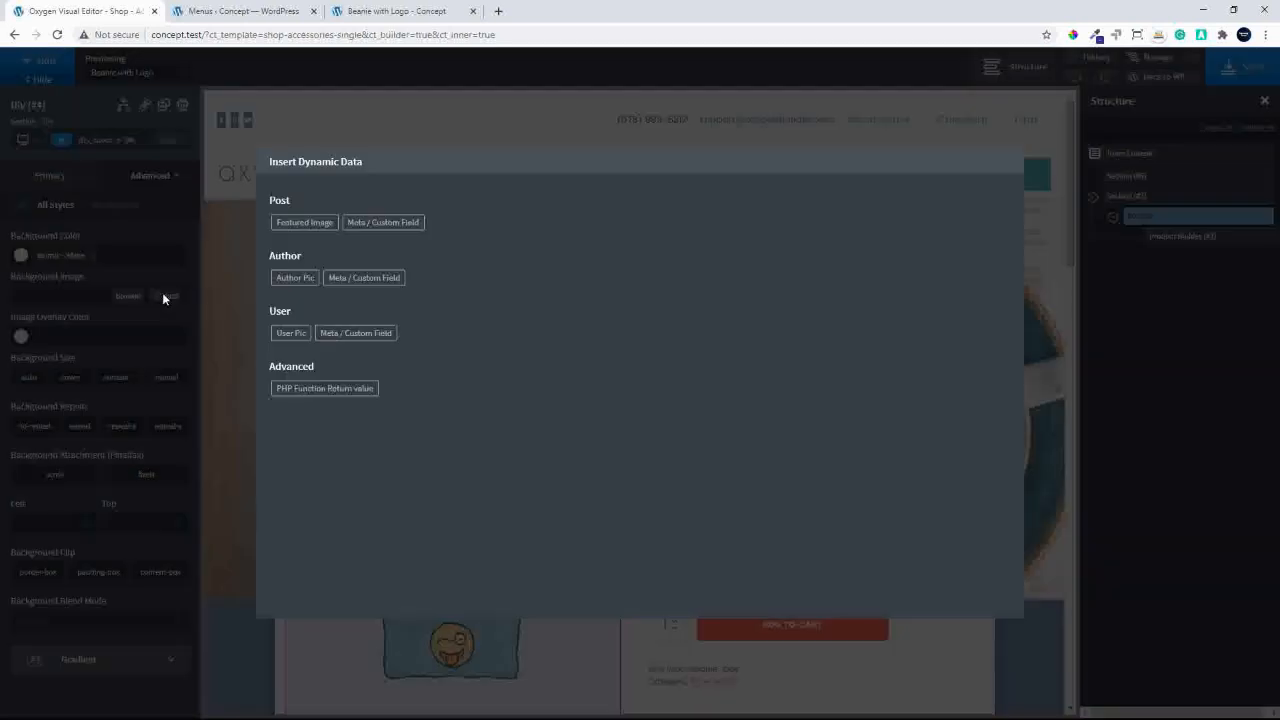
pyautogui.click(313, 226)
pyautogui.click(337, 233)
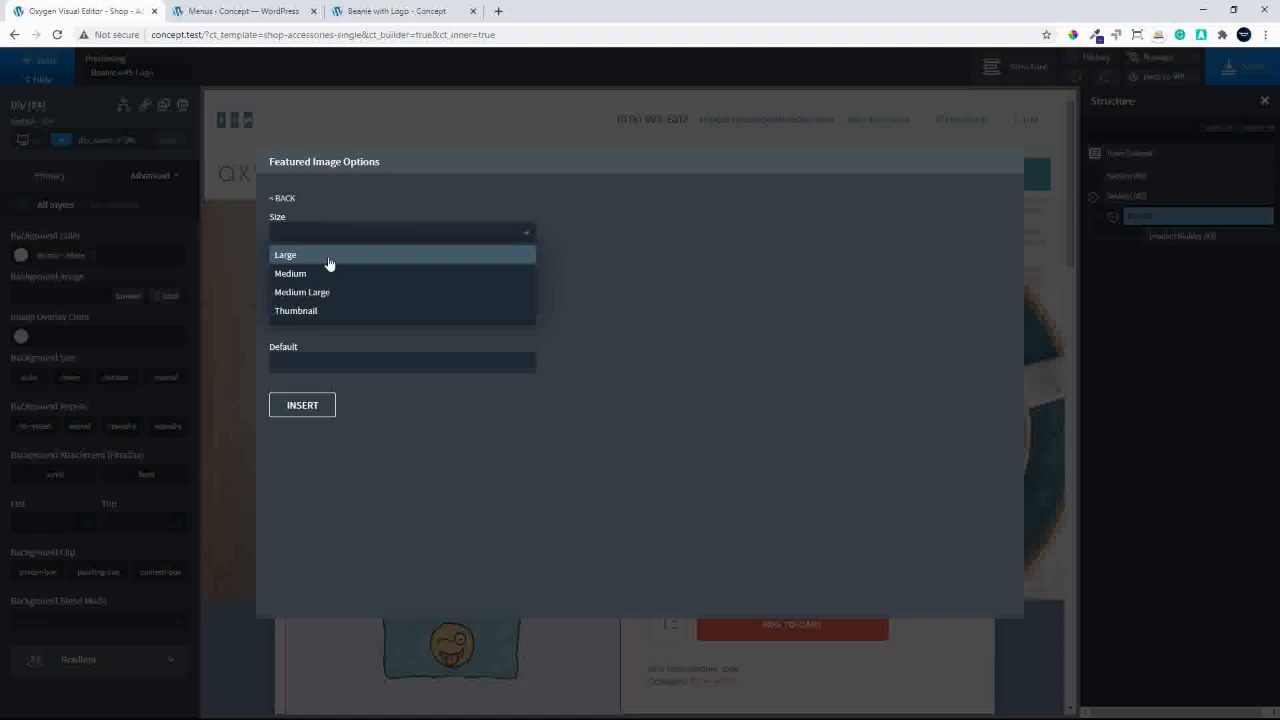
pyautogui.click(328, 256)
pyautogui.click(300, 408)
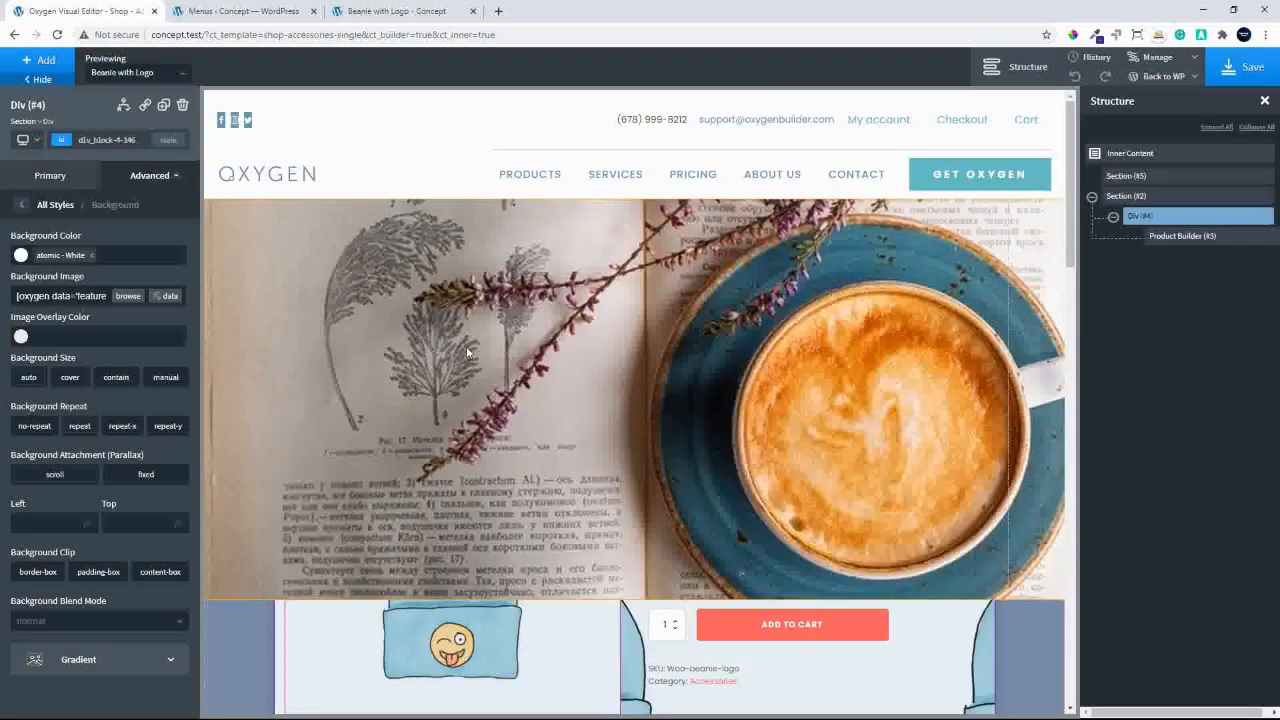
pyautogui.tripleClick(99, 296)
pyautogui.press('BackSpace')
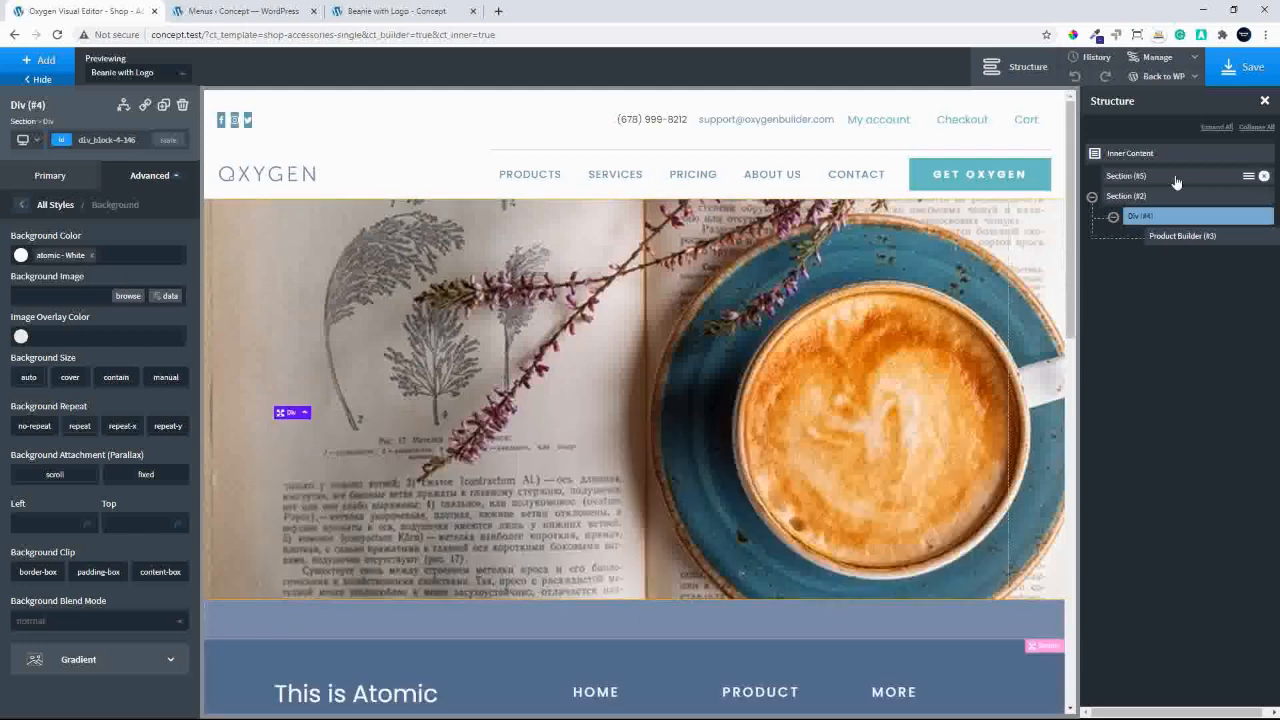
# Set the parallax image section's background image to the product's featured image in the Large size using dynamic data.
pyautogui.click(1176, 180)
pyautogui.click(160, 184)
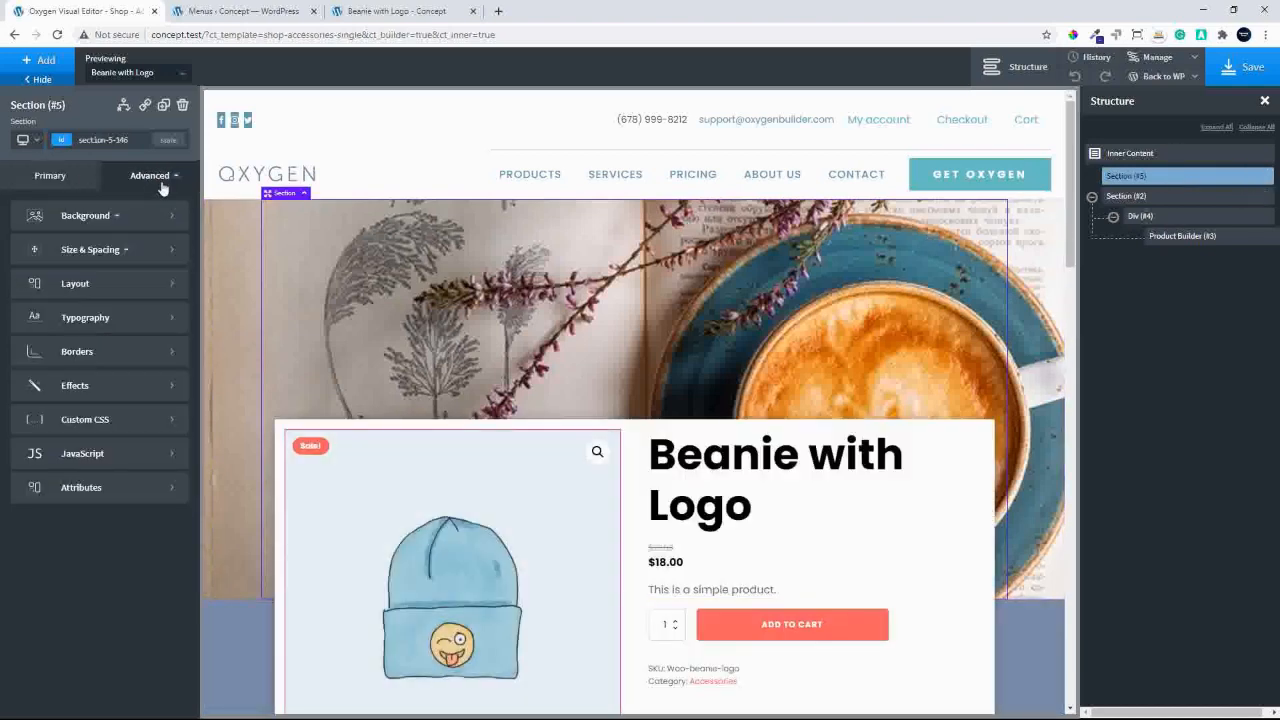
pyautogui.click(82, 218)
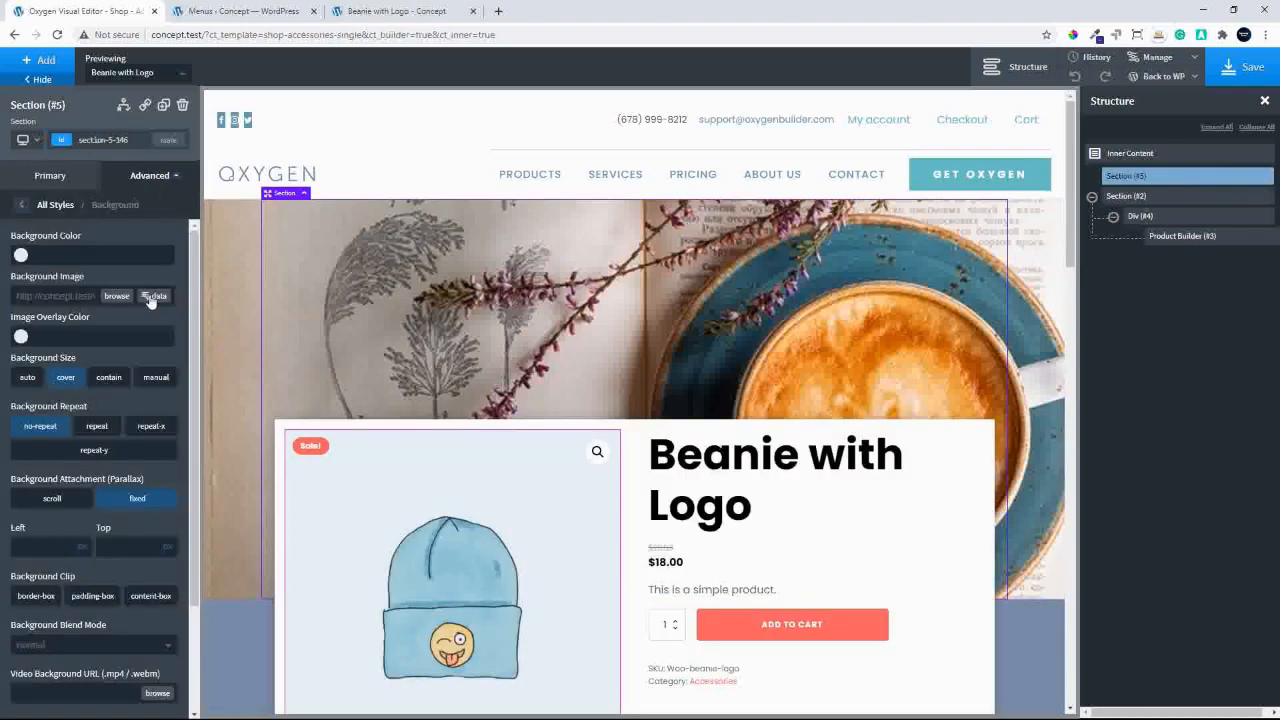
pyautogui.click(153, 298)
pyautogui.click(308, 224)
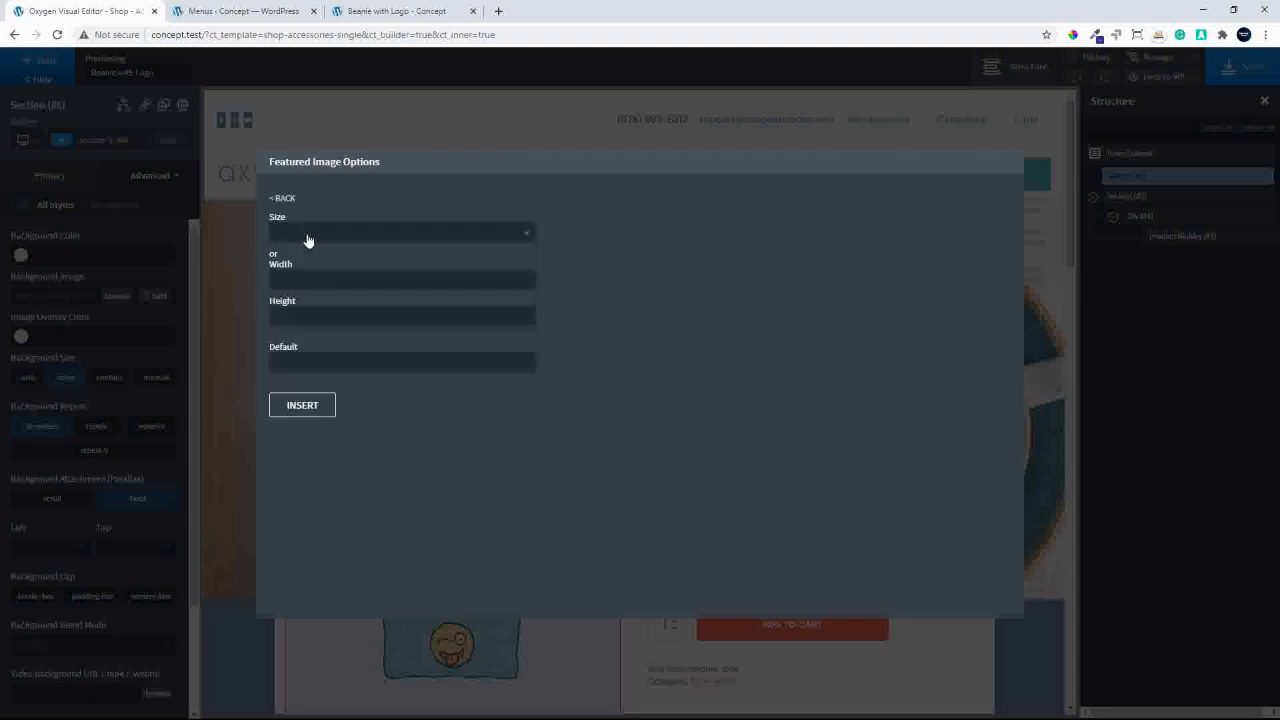
pyautogui.click(402, 232)
pyautogui.click(300, 254)
pyautogui.click(288, 410)
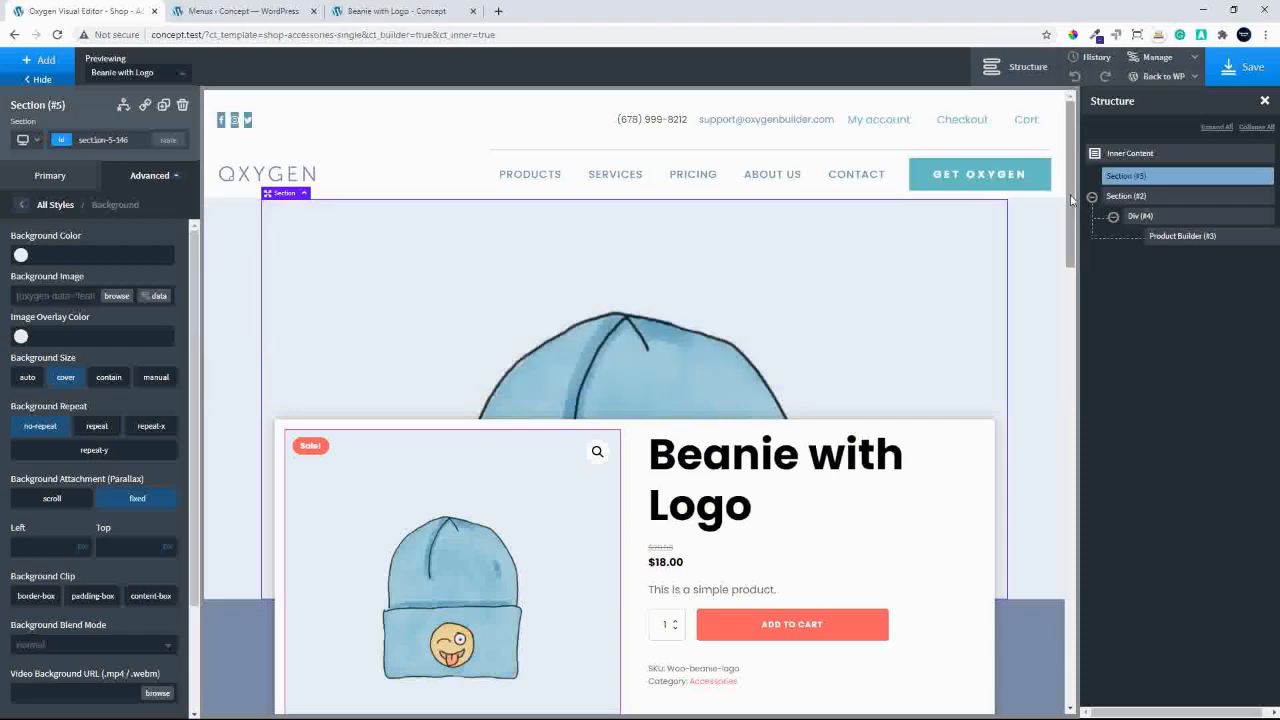
pyautogui.moveTo(1071, 197); pyautogui.dragTo(1078, 118)
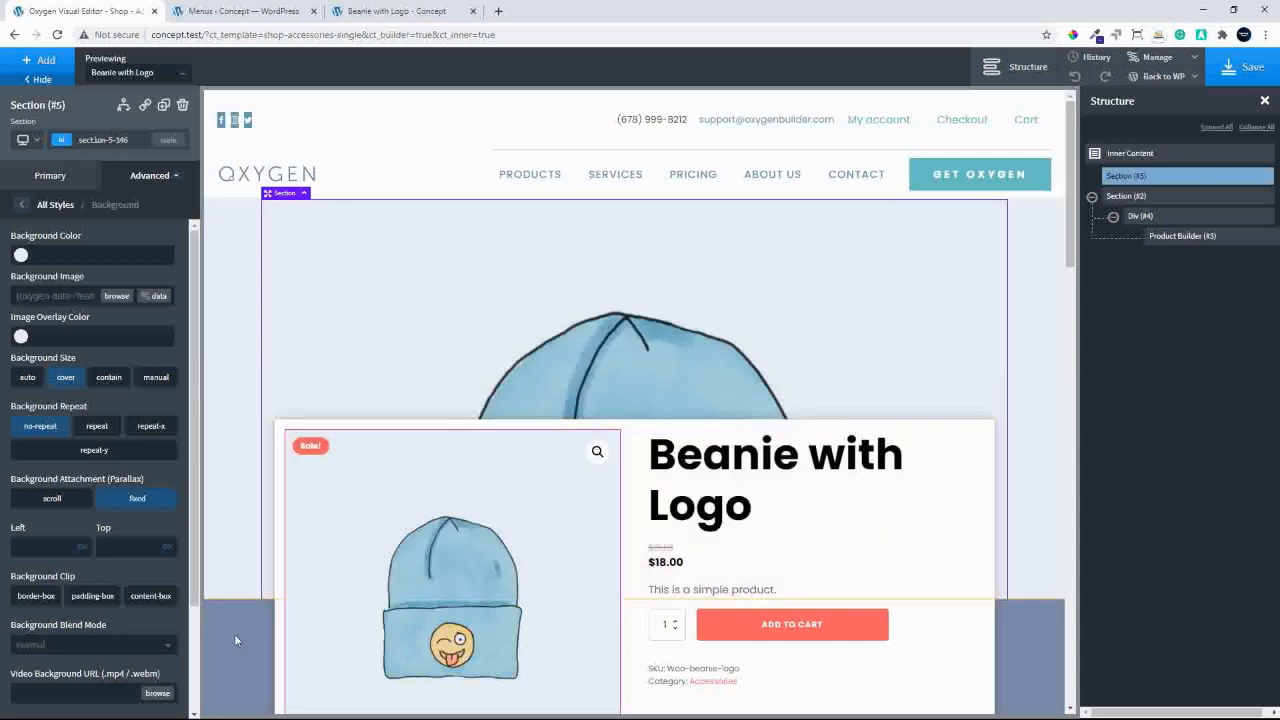
# Set the background image of the section holding the product div to the dynamic featured image at Large size, and check the scrolling effect.
pyautogui.click(236, 629)
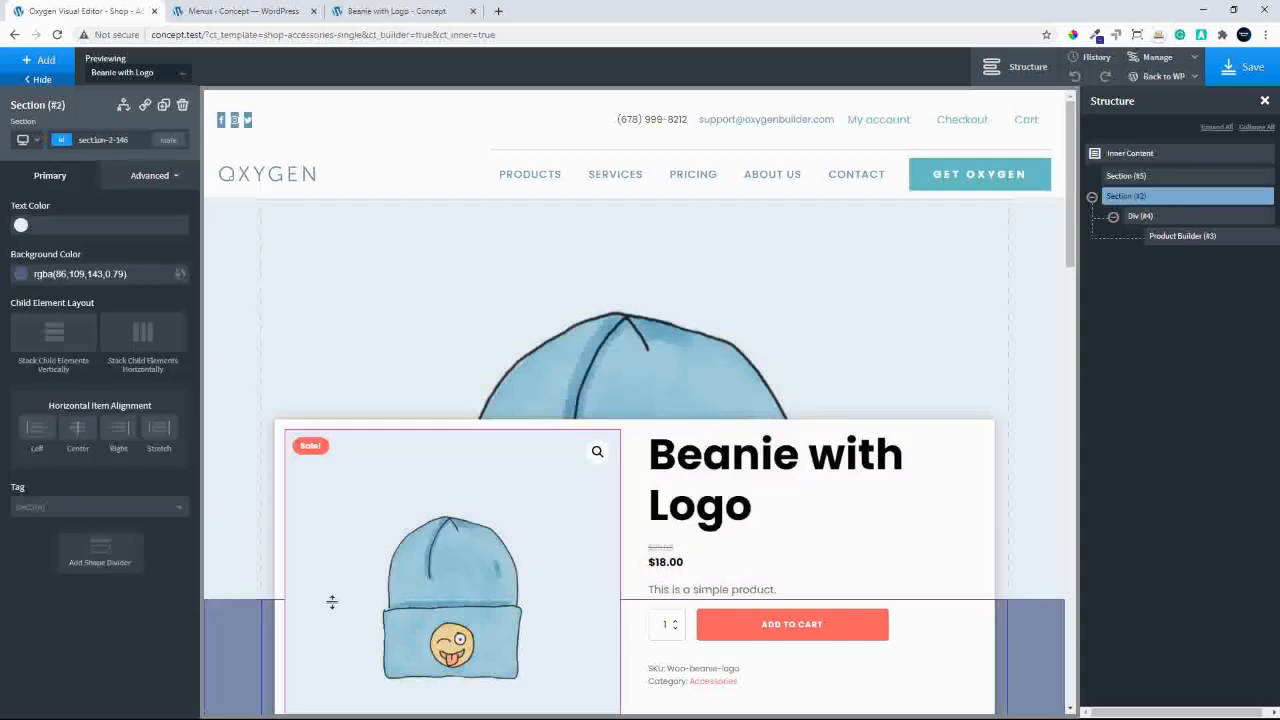
pyautogui.click(1132, 177)
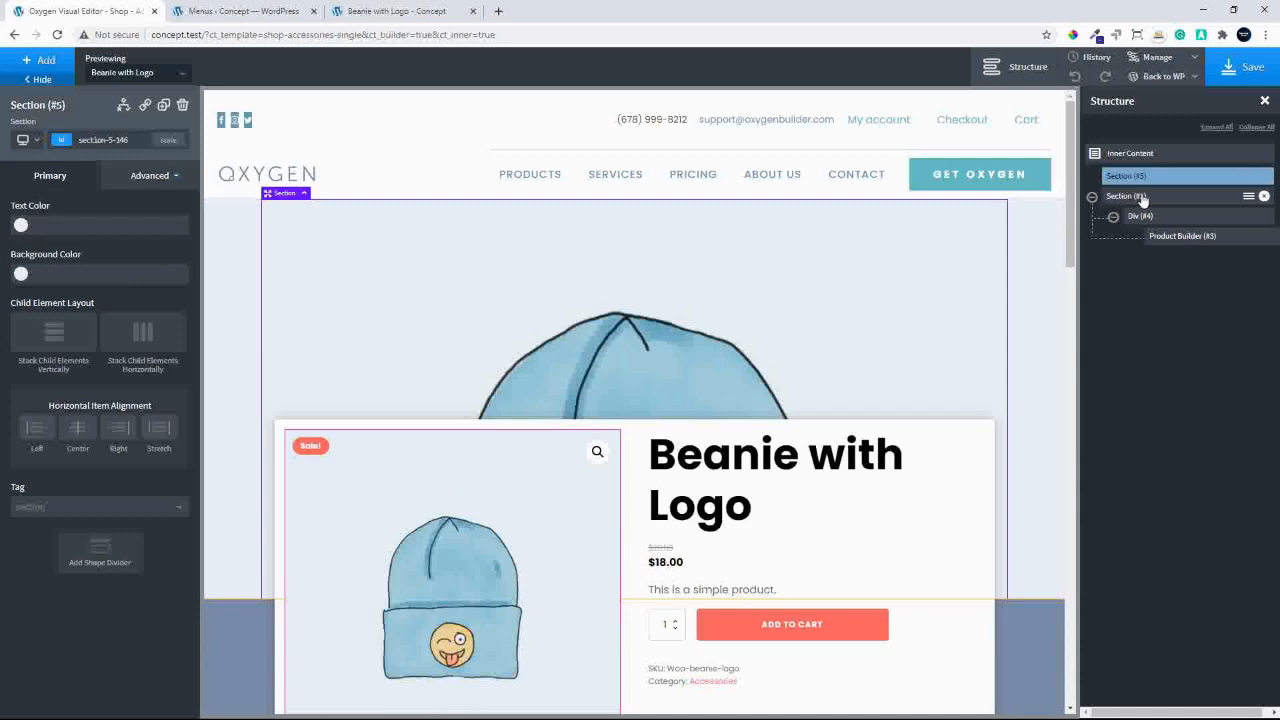
pyautogui.click(1143, 199)
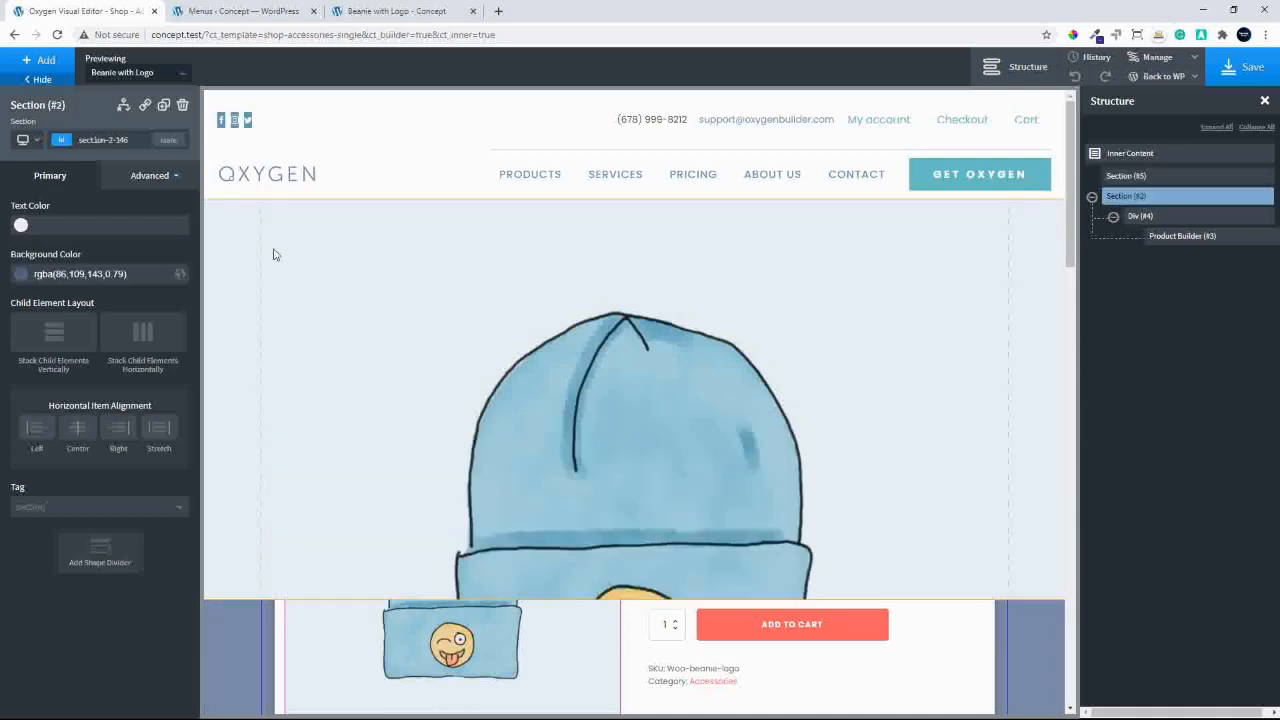
pyautogui.click(149, 176)
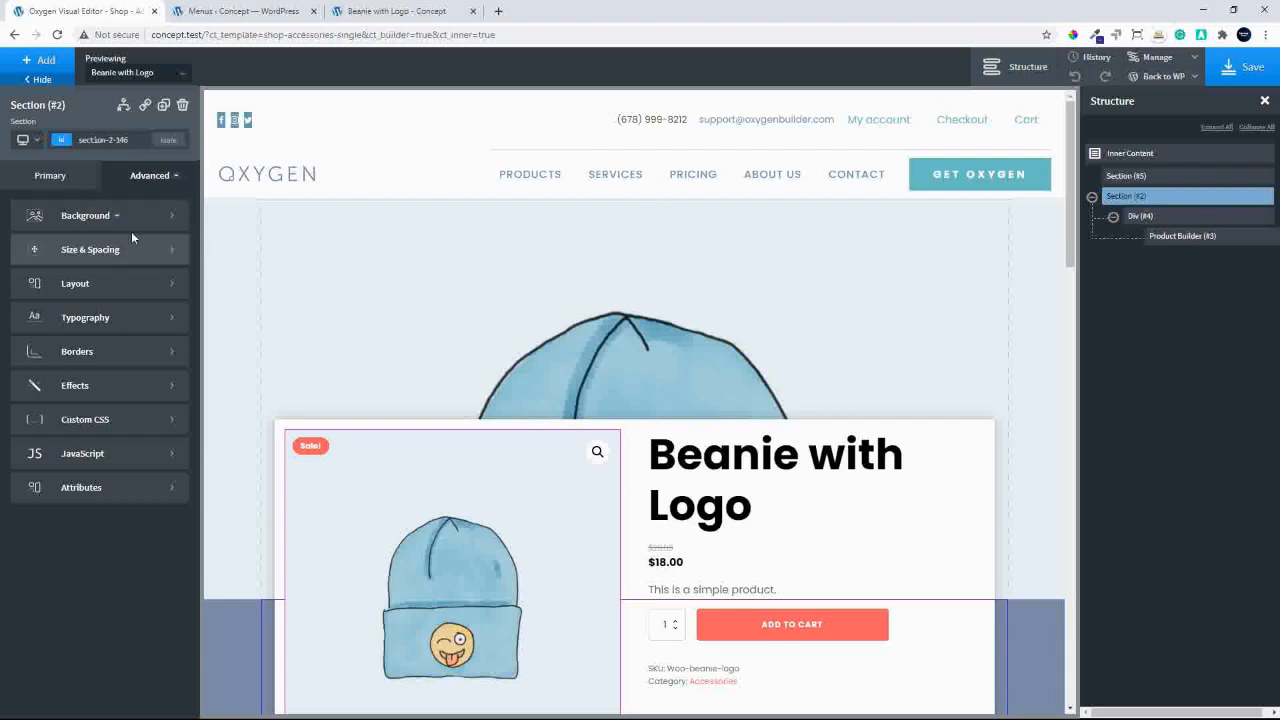
pyautogui.click(104, 218)
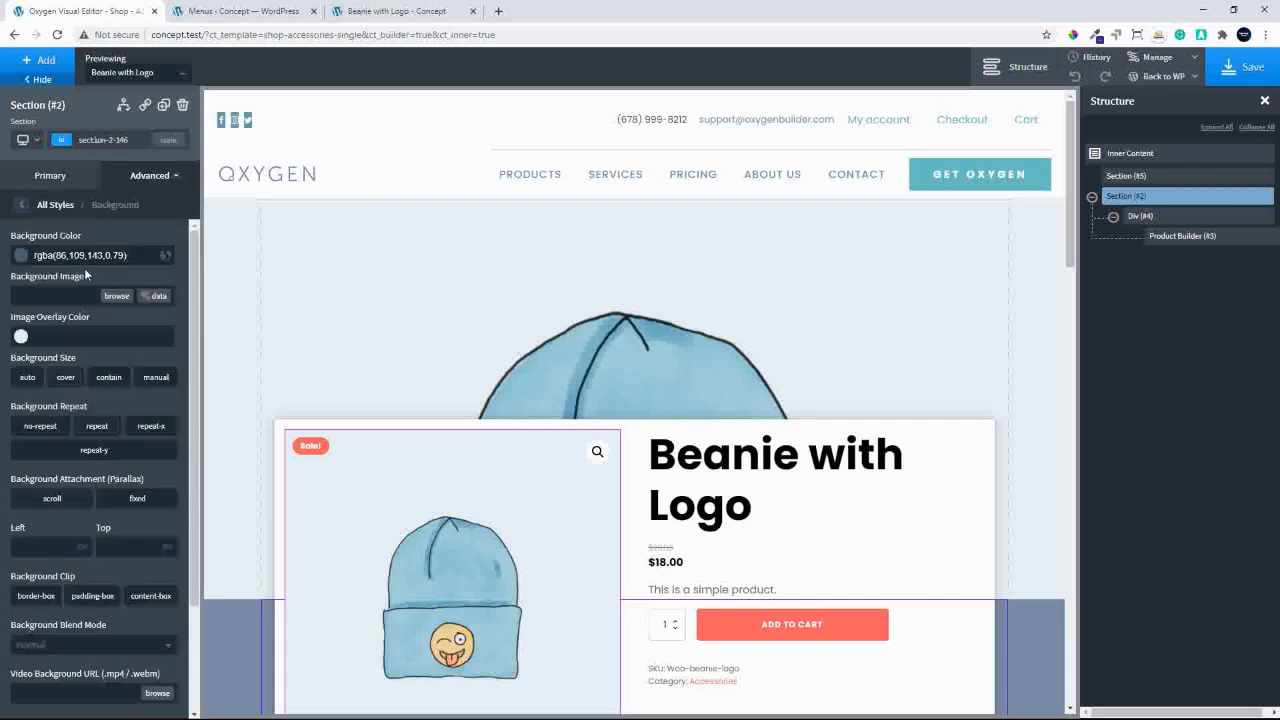
pyautogui.click(153, 296)
pyautogui.click(290, 222)
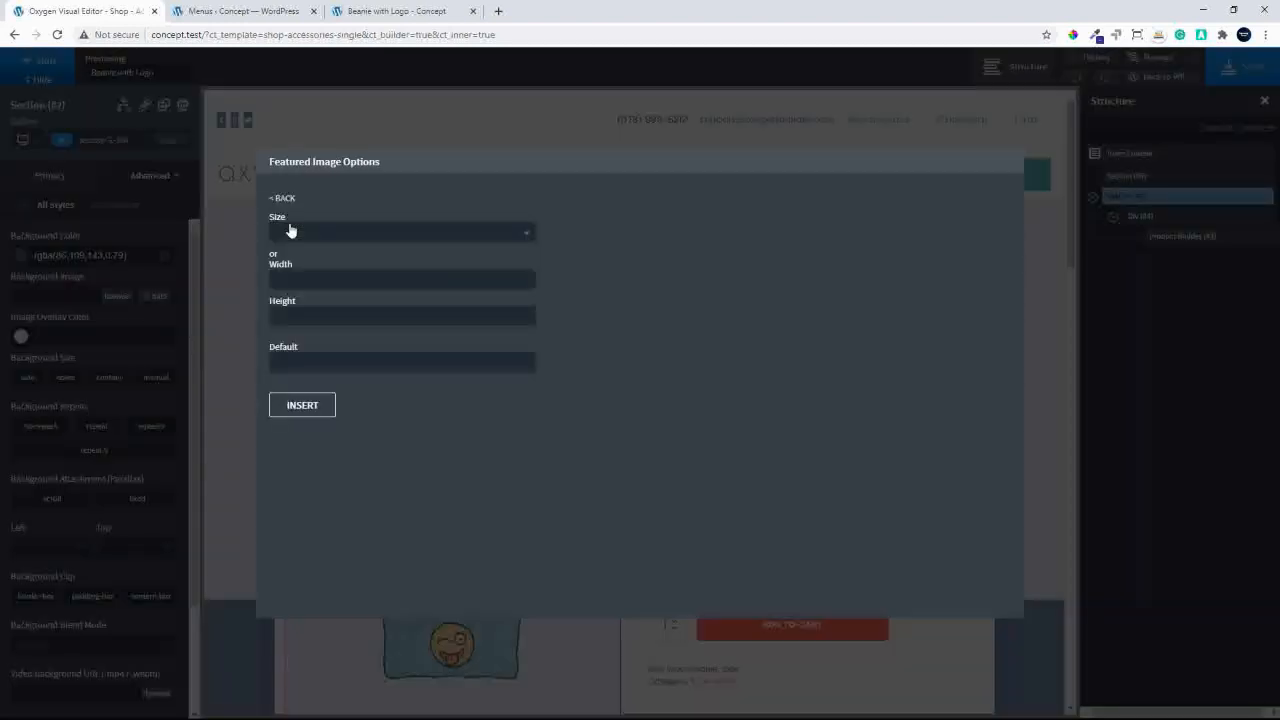
pyautogui.click(420, 232)
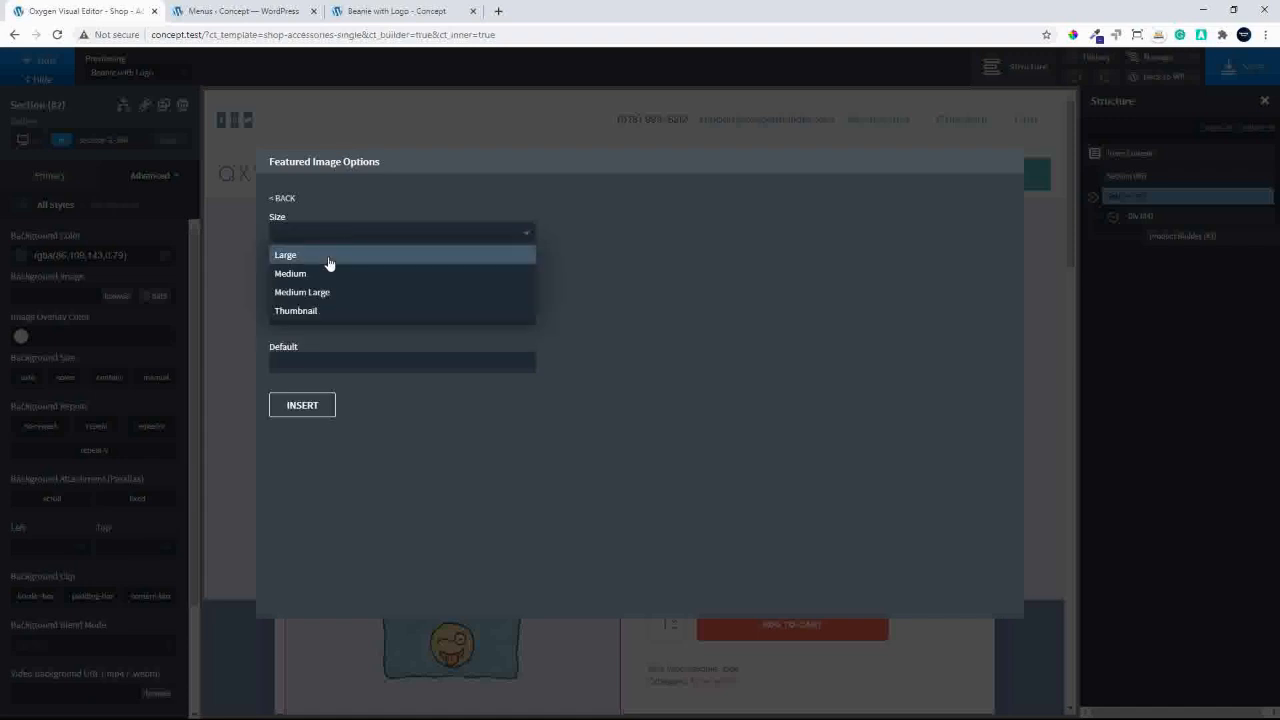
pyautogui.click(328, 257)
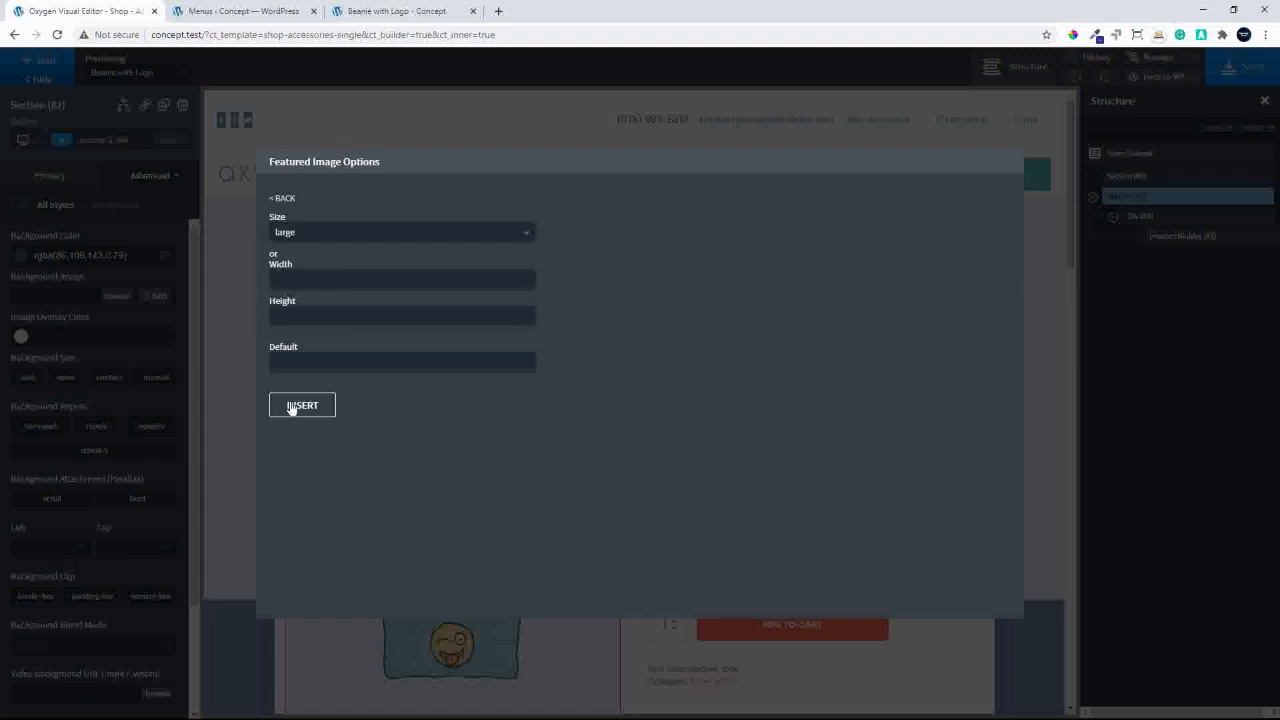
pyautogui.click(292, 405)
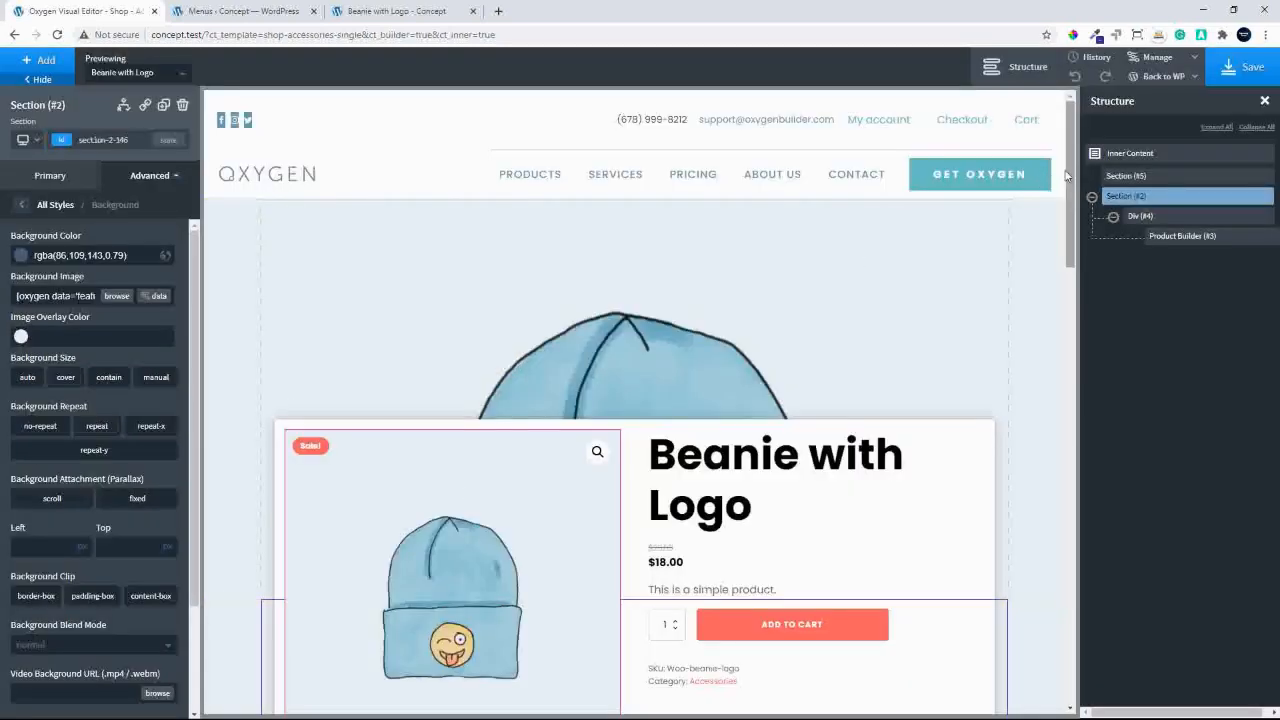
pyautogui.moveTo(1072, 175); pyautogui.dragTo(1029, 139)
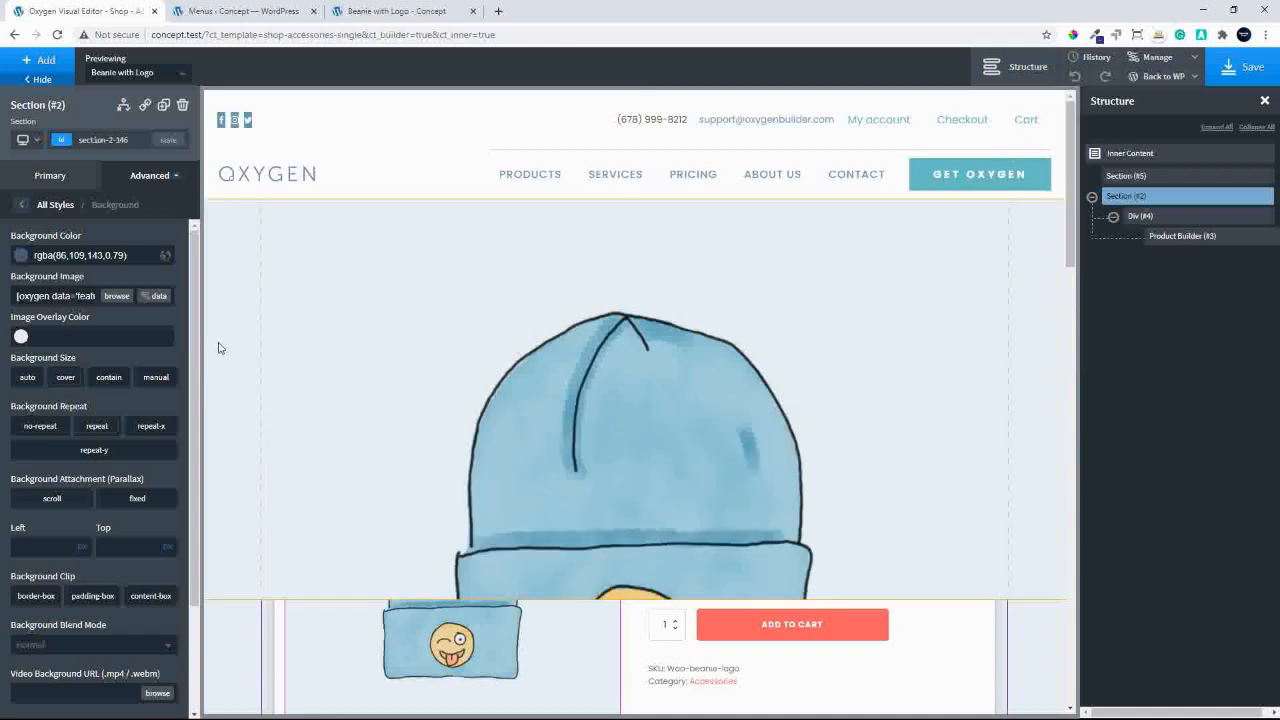
pyautogui.scroll(-2, 876, 423)
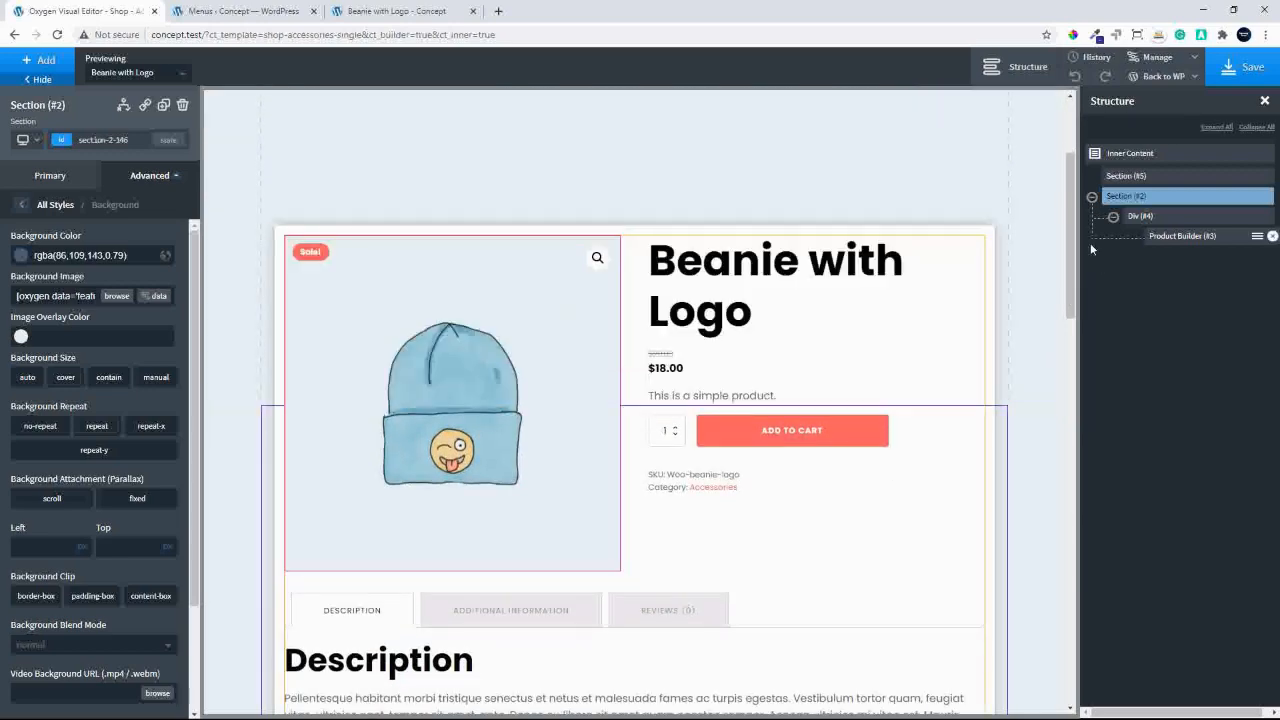
pyautogui.moveTo(1069, 245); pyautogui.dragTo(1044, 190)
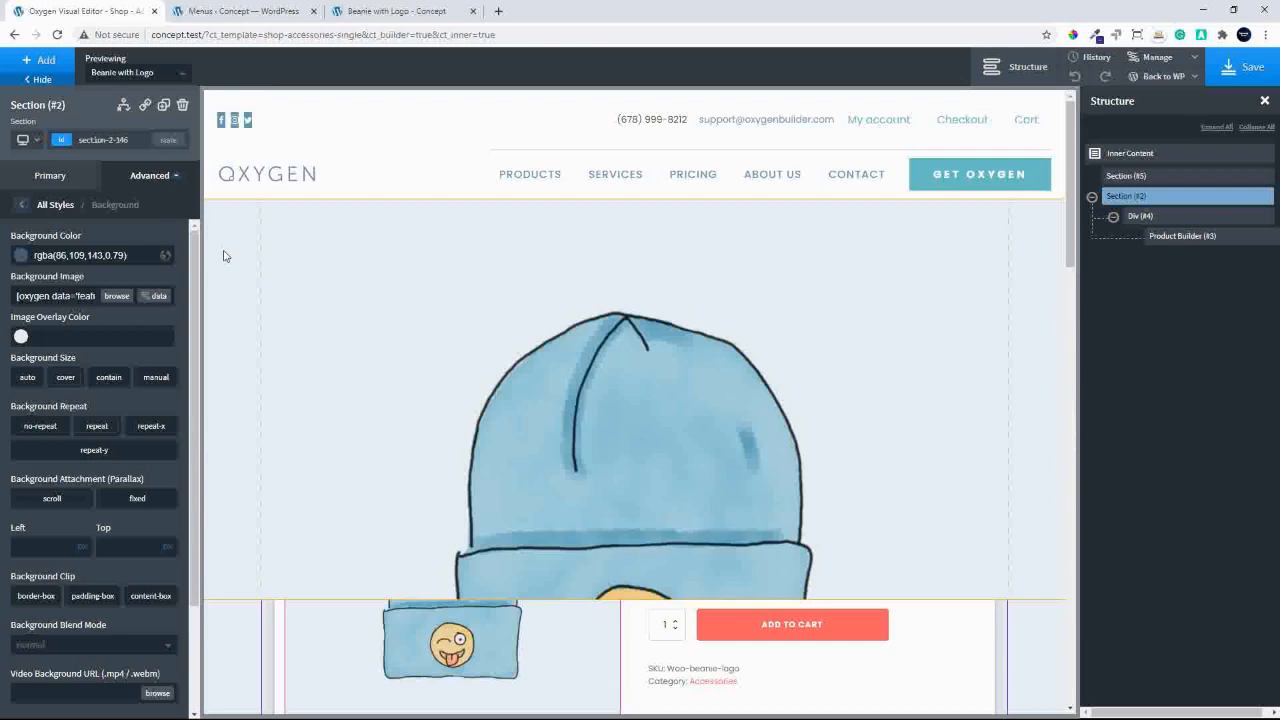
# Add a new section directly below the parallax image section.
pyautogui.click(226, 257)
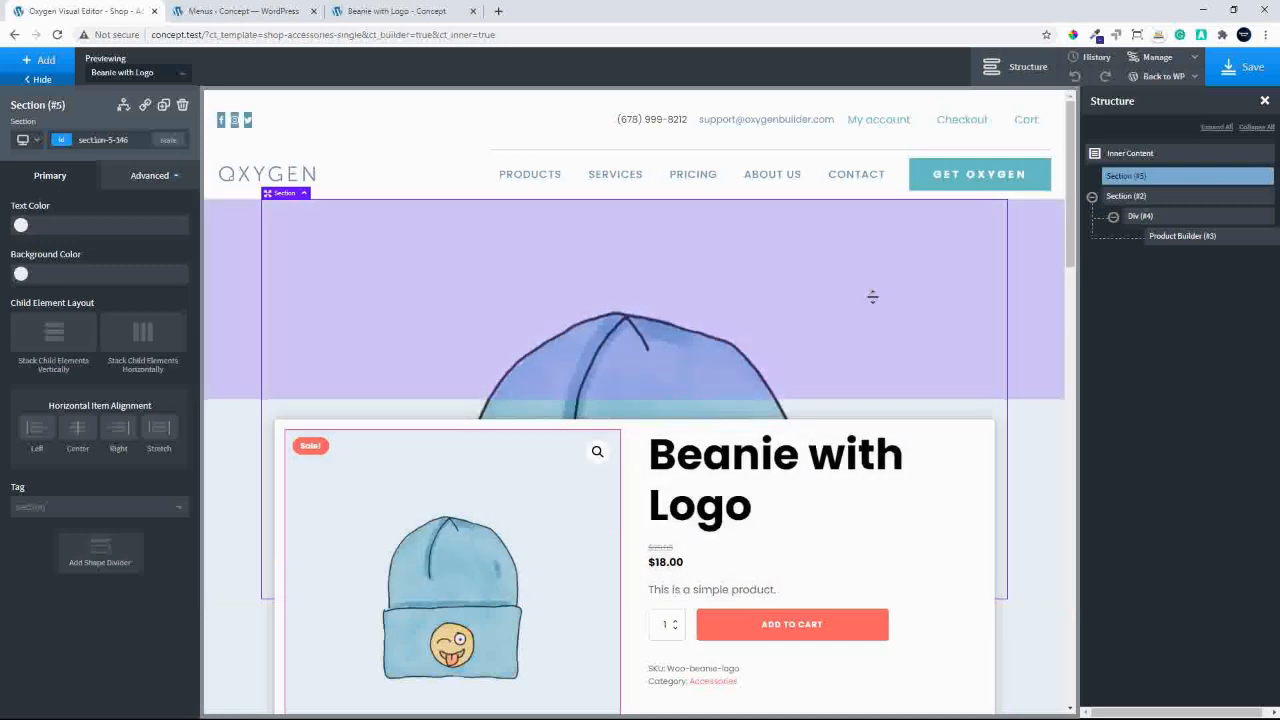
pyautogui.click(40, 66)
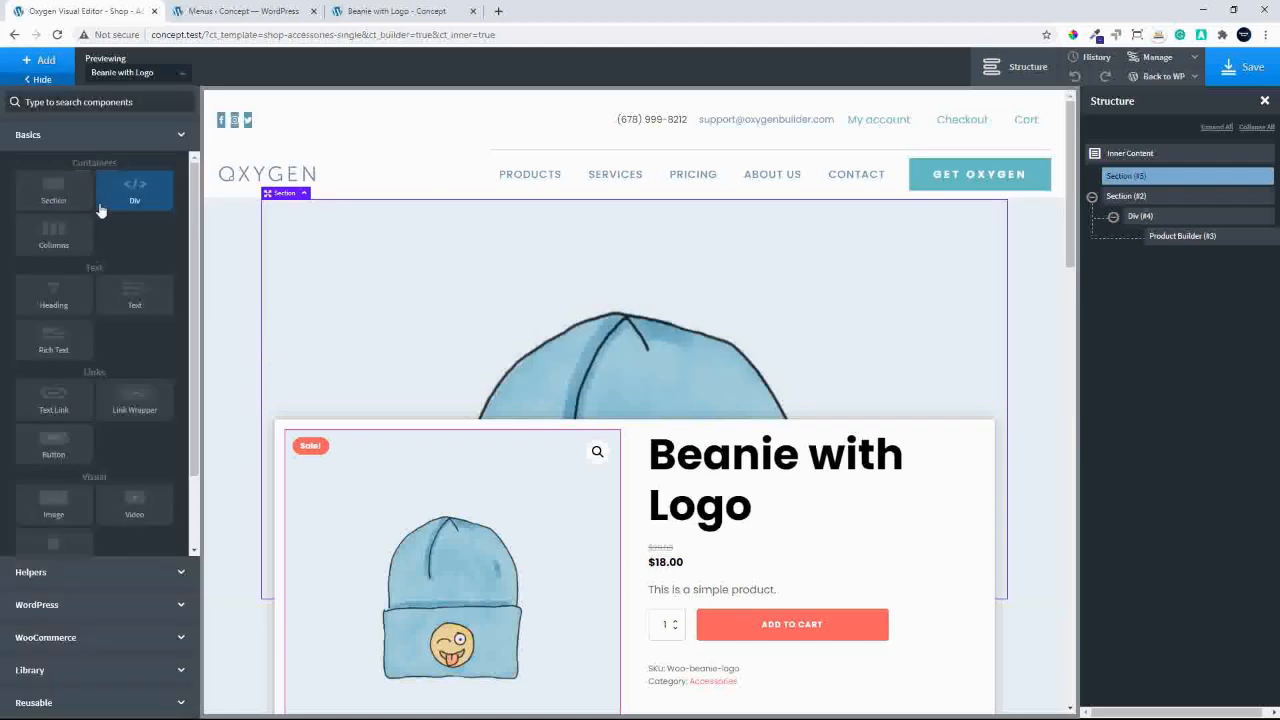
pyautogui.click(66, 196)
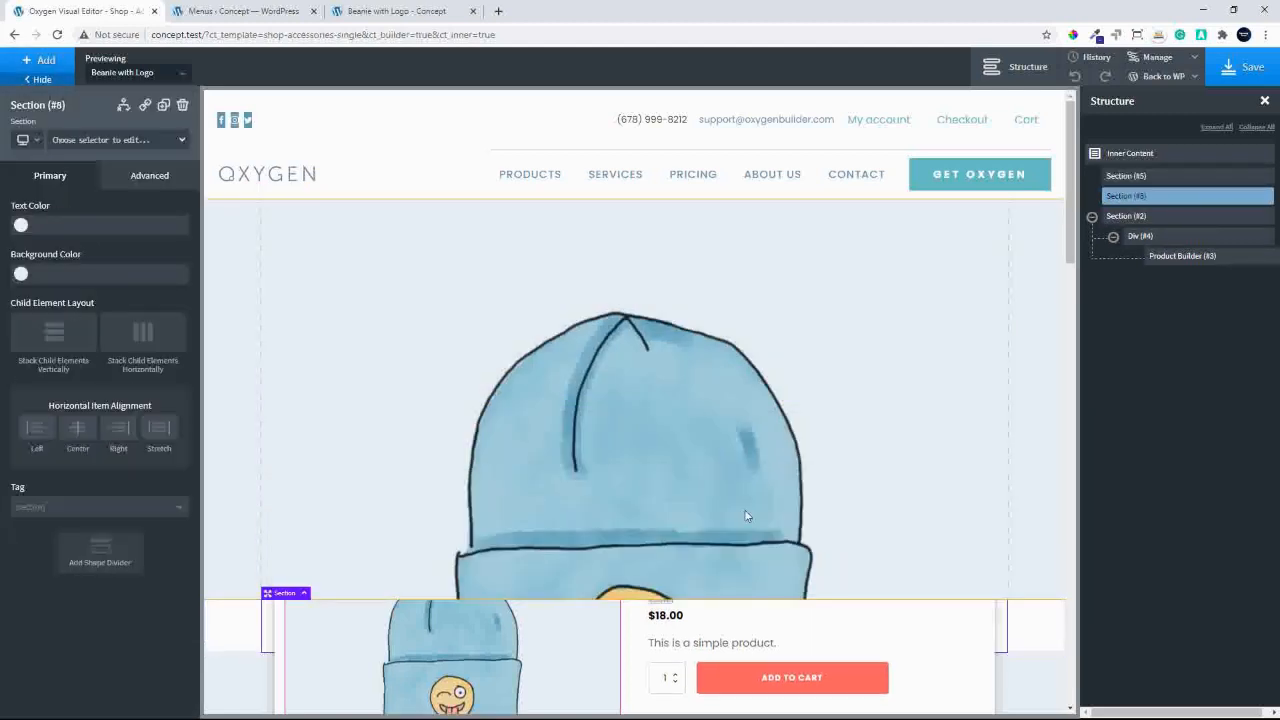
# Set the bottom container padding of the parallax image section to 0.
pyautogui.click(1163, 178)
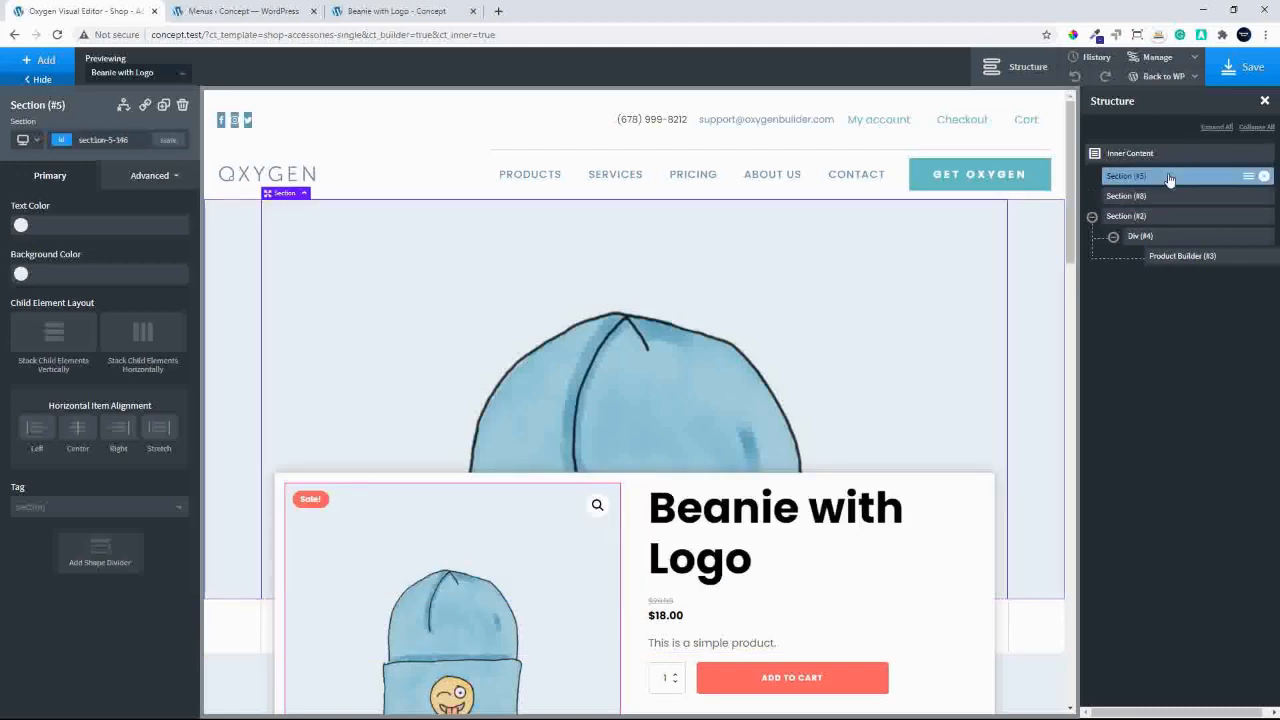
pyautogui.click(124, 186)
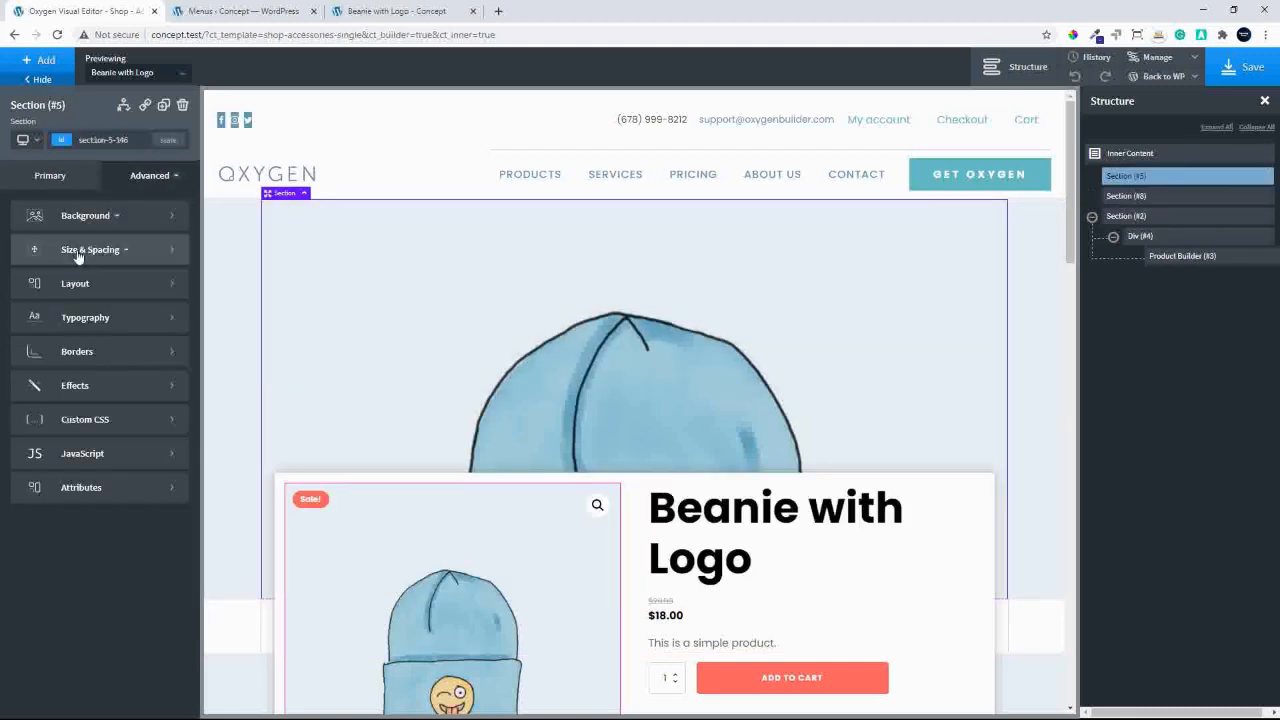
pyautogui.click(66, 252)
pyautogui.click(95, 295)
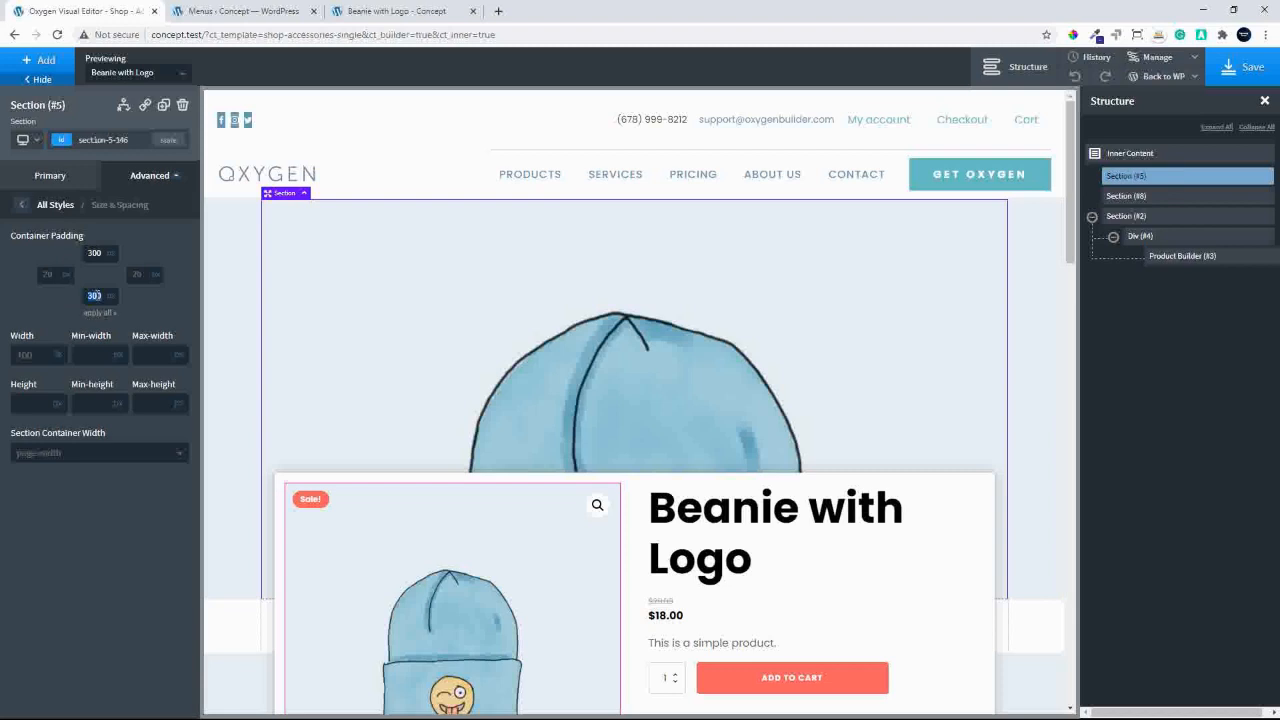
pyautogui.write('0')
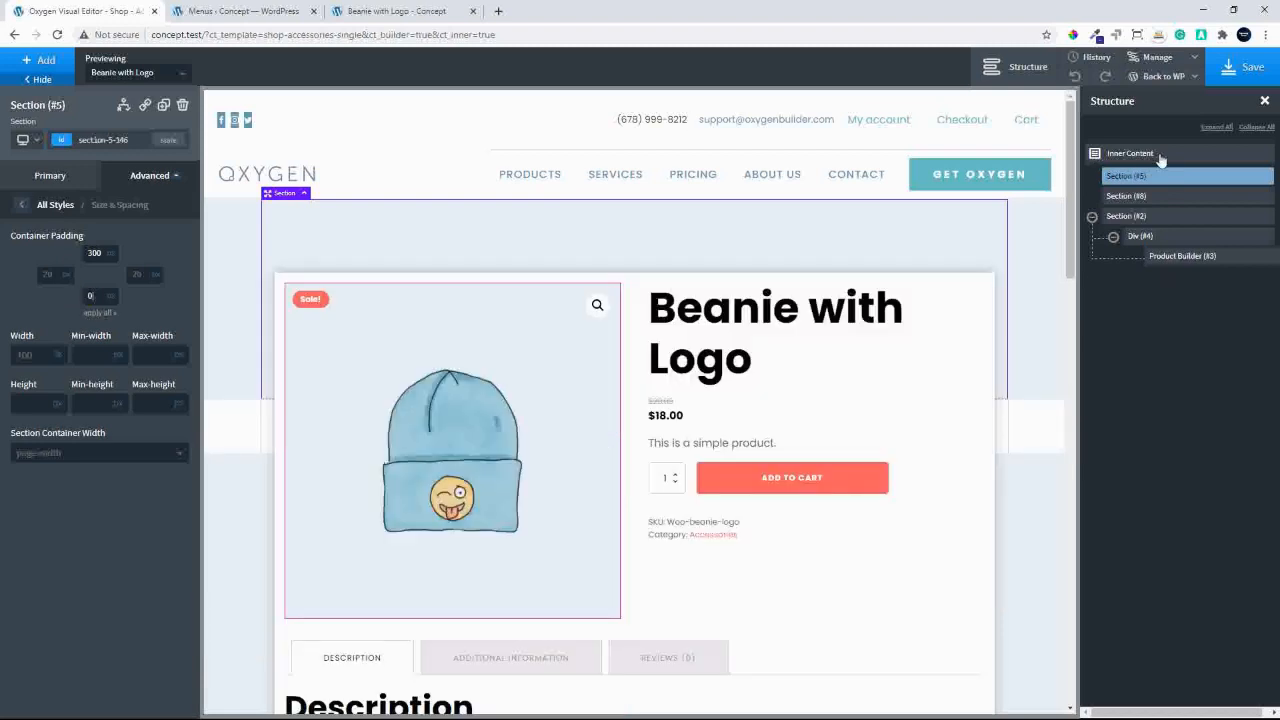
# Set the new middle section's top container padding to 500 px.
pyautogui.click(1125, 196)
pyautogui.click(149, 176)
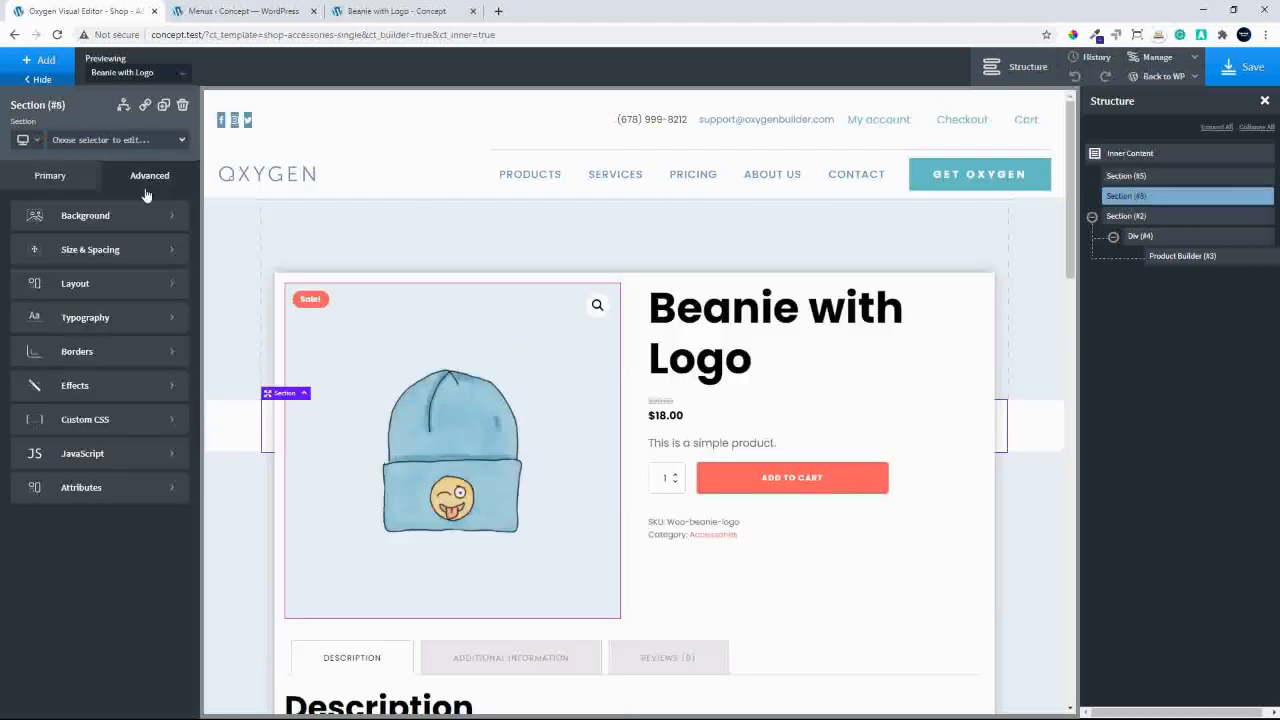
pyautogui.click(81, 253)
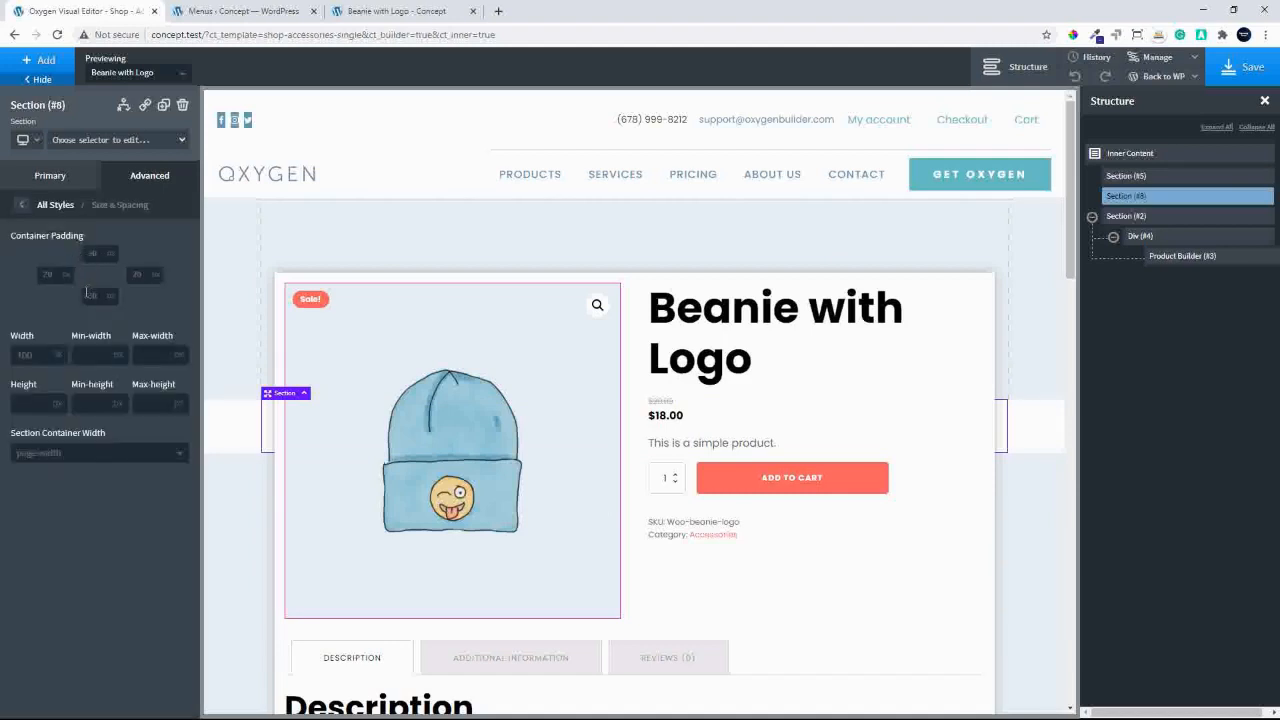
pyautogui.click(88, 295)
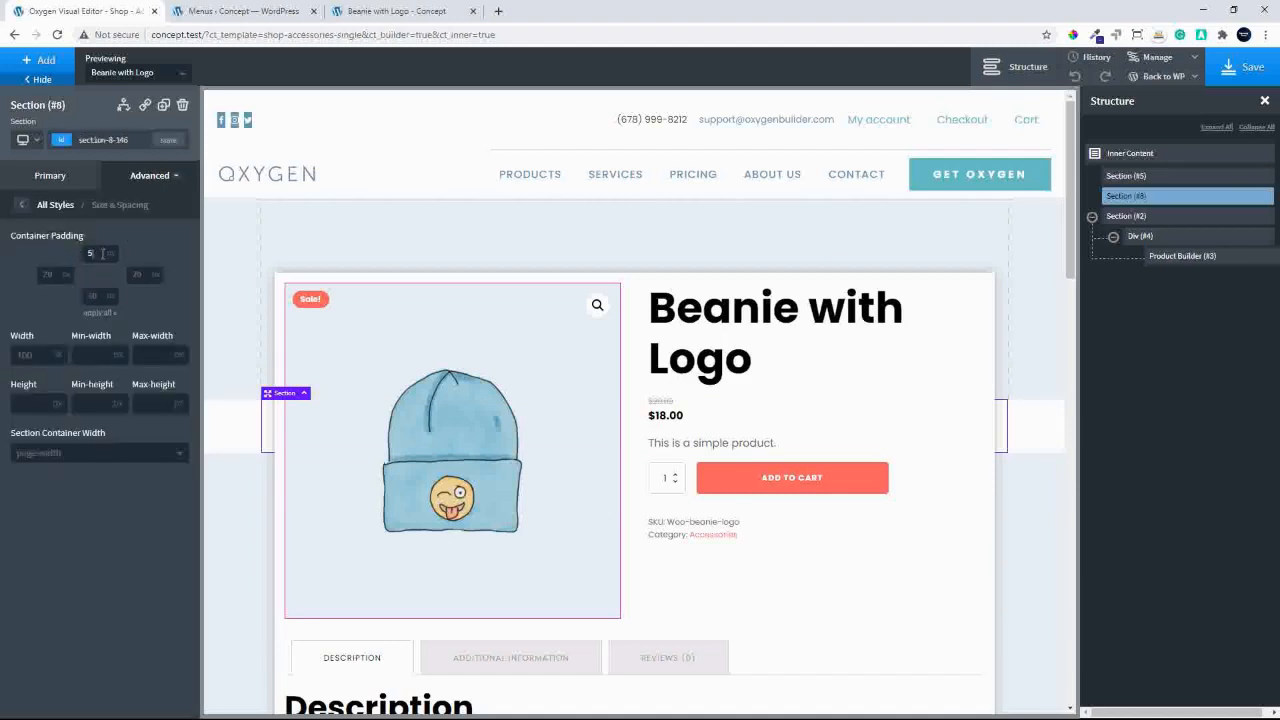
pyautogui.click(102, 254)
pyautogui.write('500')
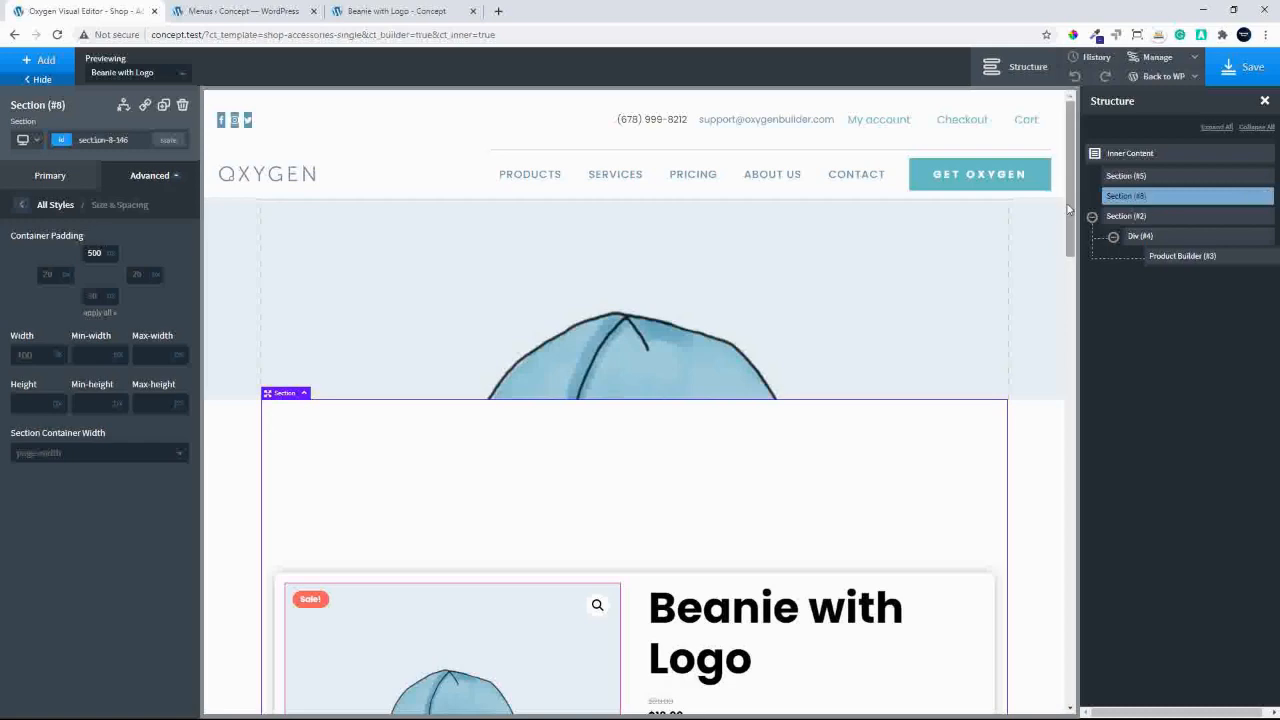
# Set the middle section's background image to the dynamic featured image at Large size, and check the page while scrolling.
pyautogui.scroll(-8, 1034, 389)
pyautogui.scroll(8, 1031, 200)
pyautogui.click(22, 204)
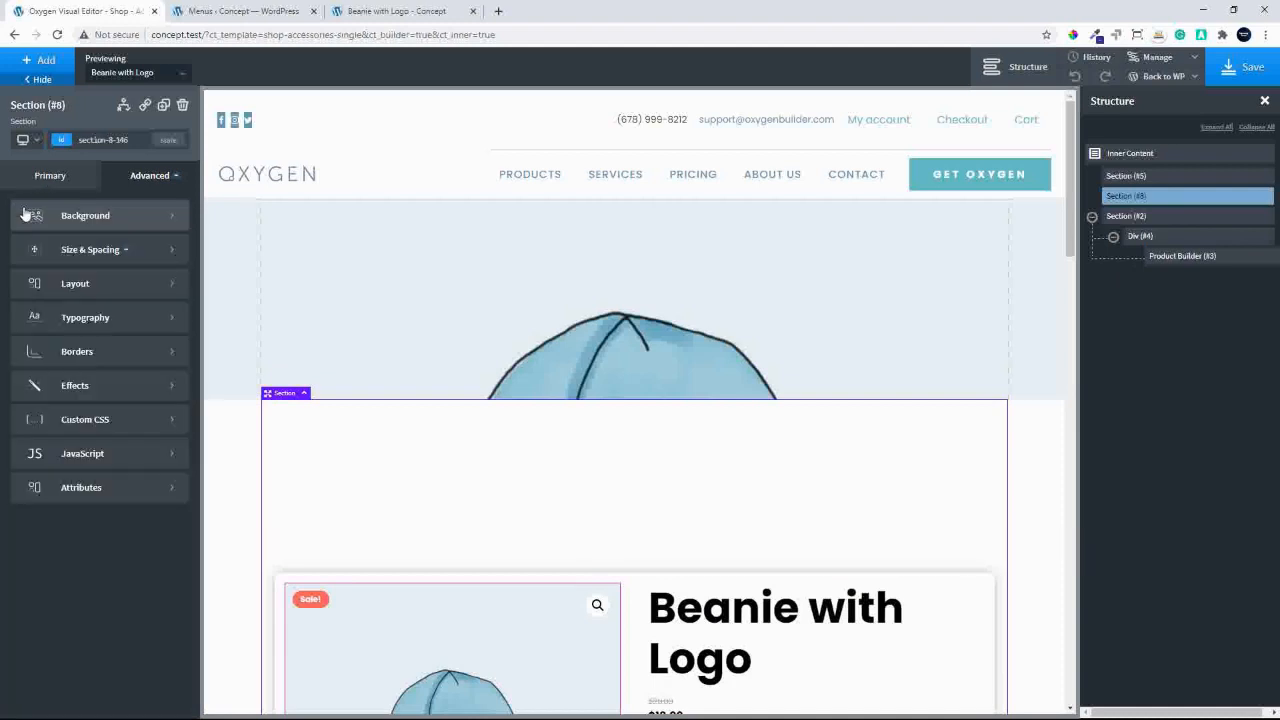
pyautogui.click(82, 217)
pyautogui.click(158, 295)
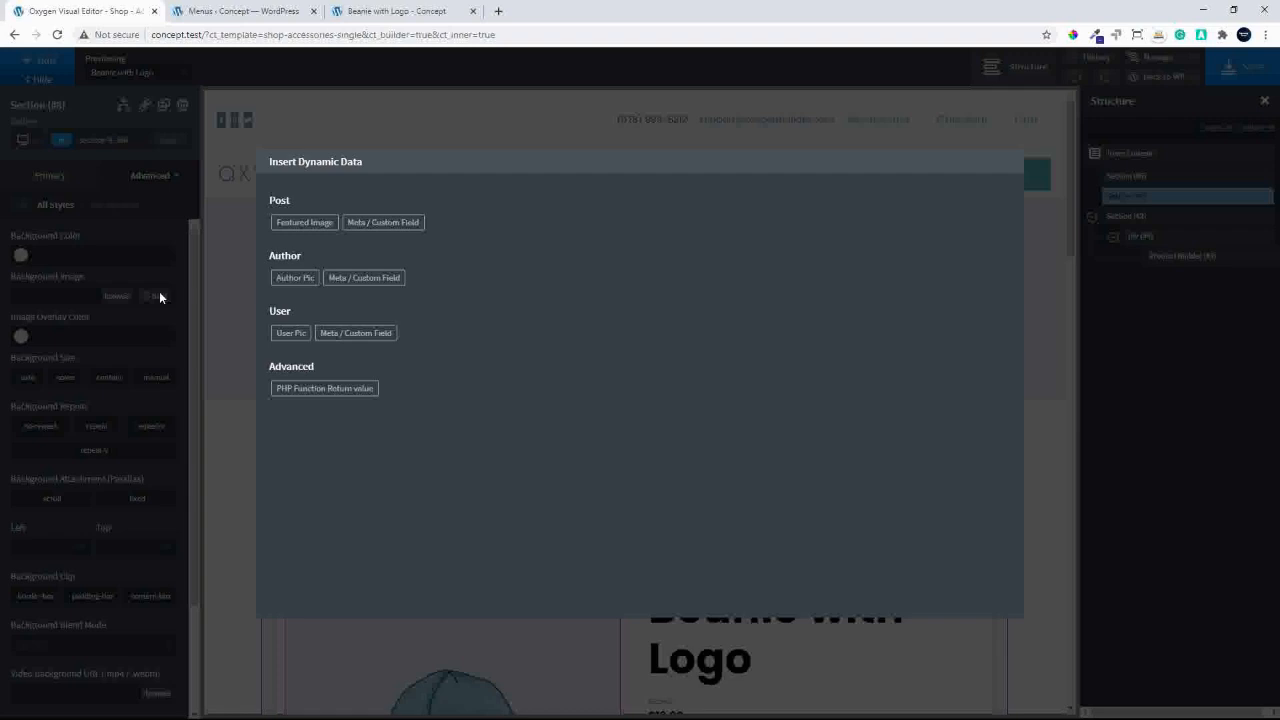
pyautogui.click(305, 223)
pyautogui.click(370, 233)
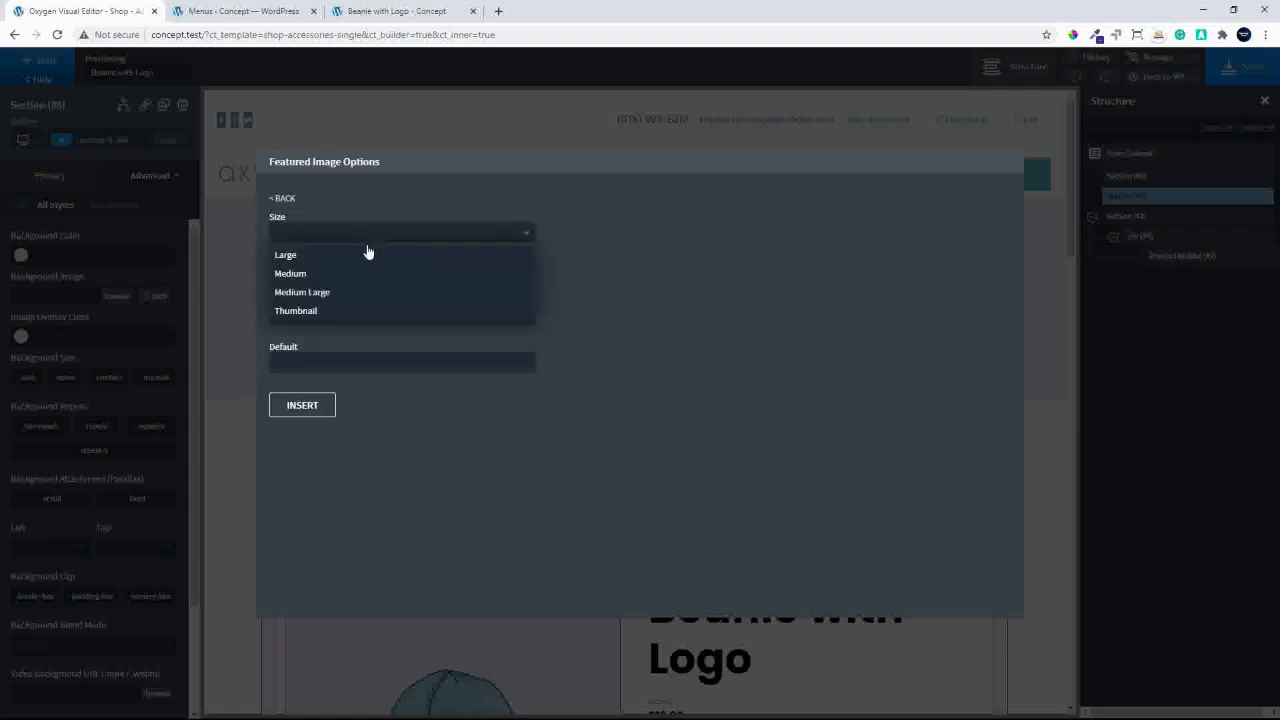
pyautogui.click(349, 256)
pyautogui.click(301, 405)
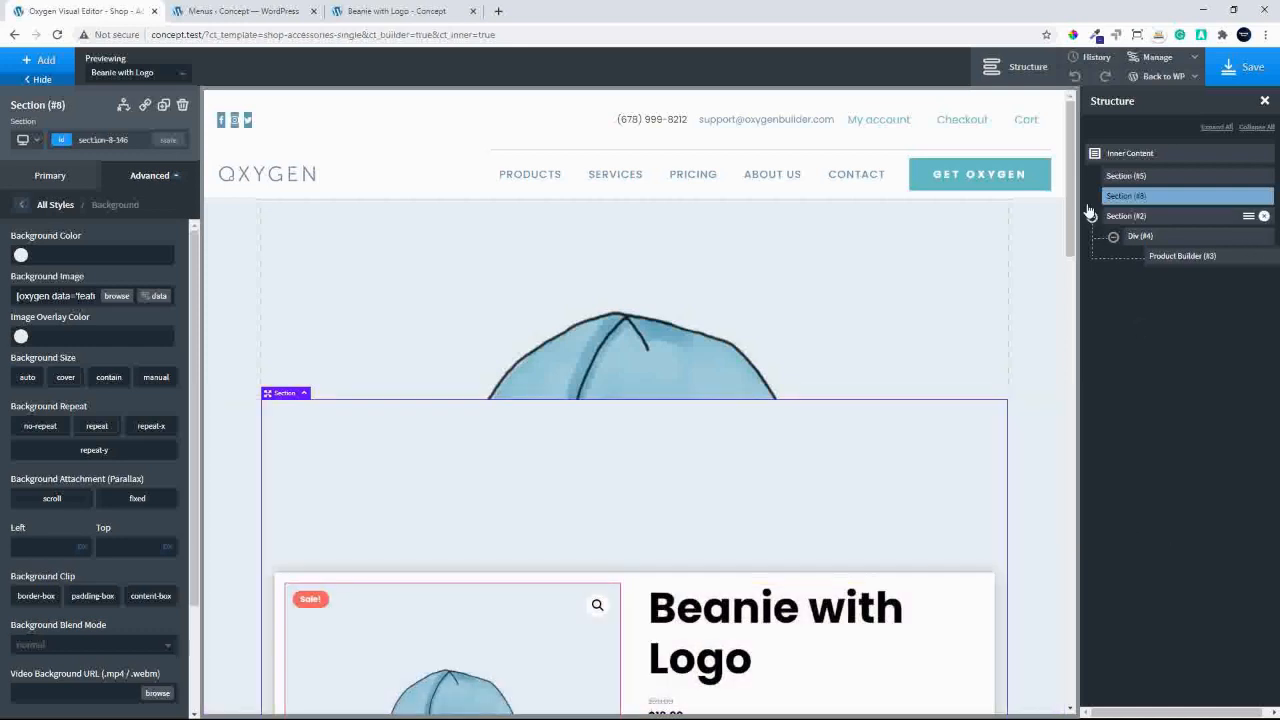
pyautogui.moveTo(1070, 220); pyautogui.dragTo(1050, 196)
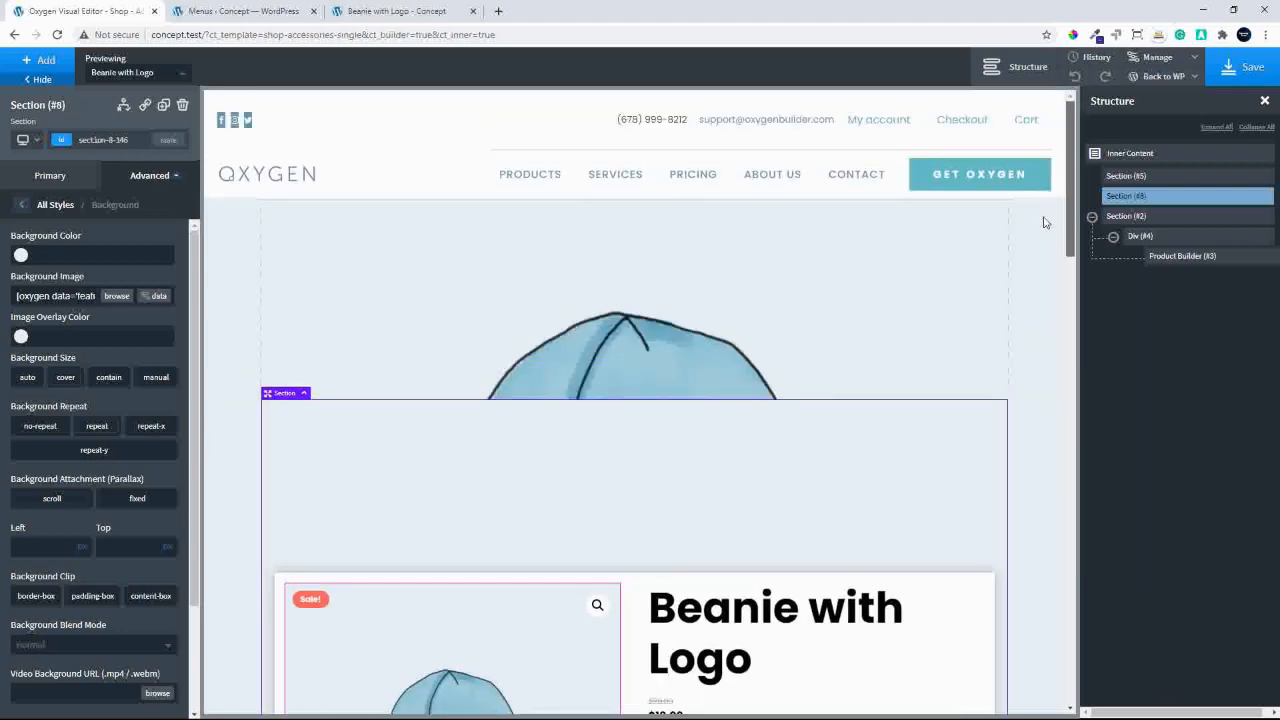
# Set the top margin of the div around the product builder to 0, and check its new placement.
pyautogui.click(1173, 240)
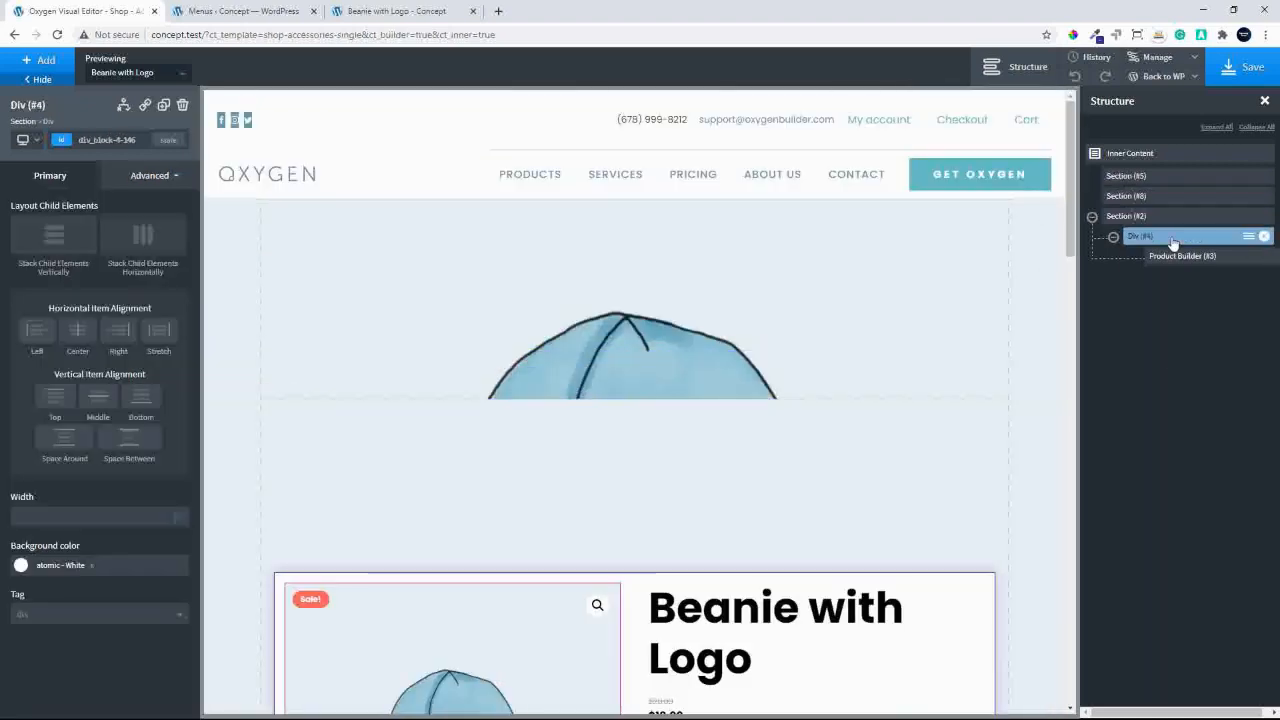
pyautogui.click(150, 176)
pyautogui.click(100, 250)
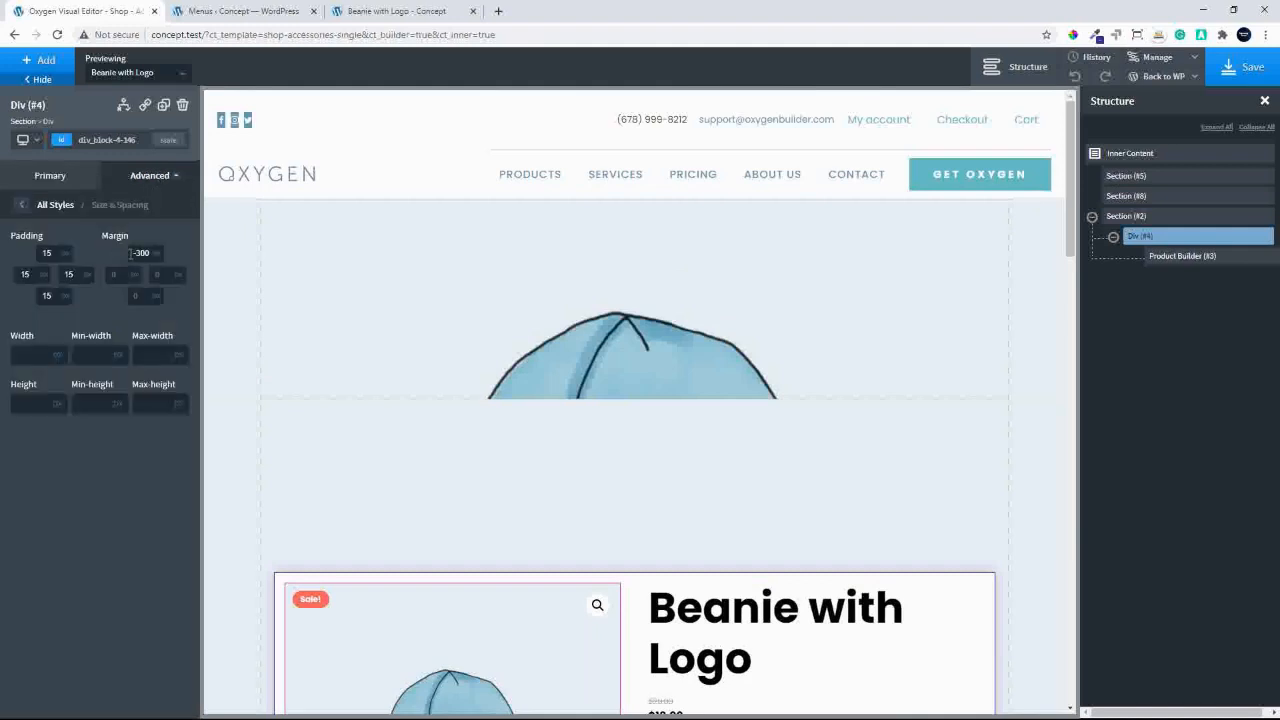
pyautogui.click(130, 253)
pyautogui.write('0')
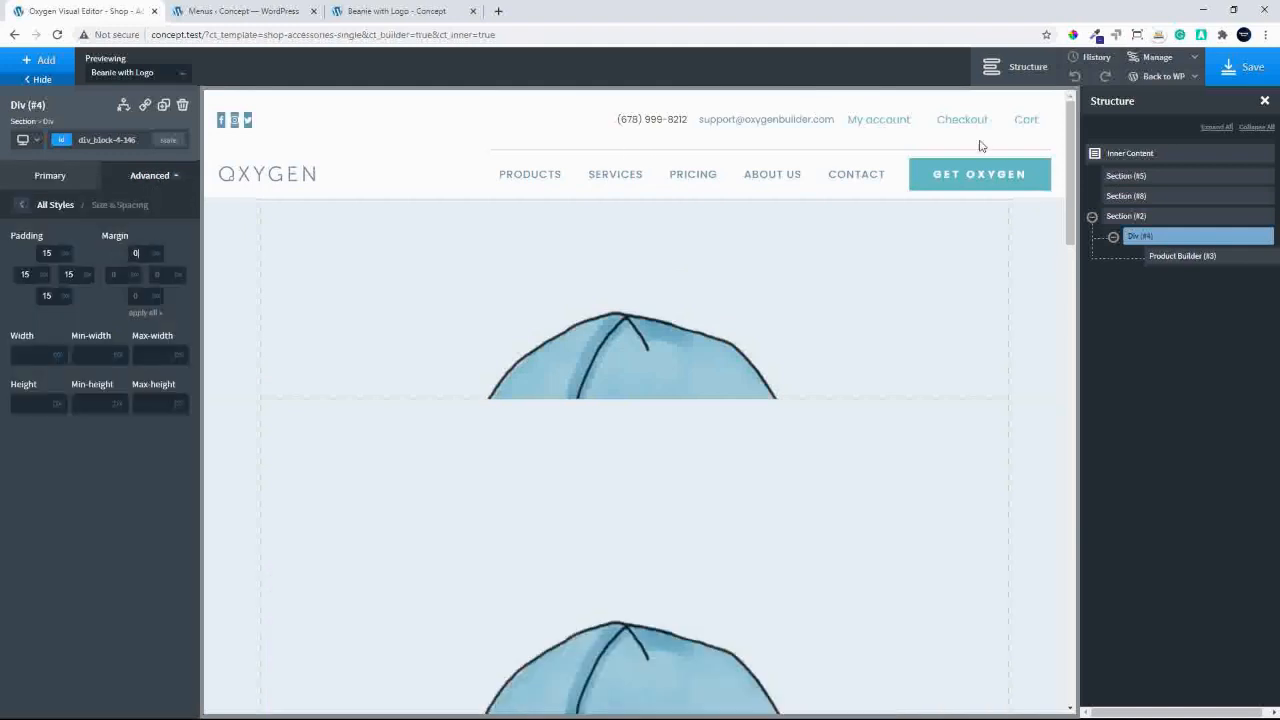
pyautogui.moveTo(1071, 154); pyautogui.dragTo(1106, 64)
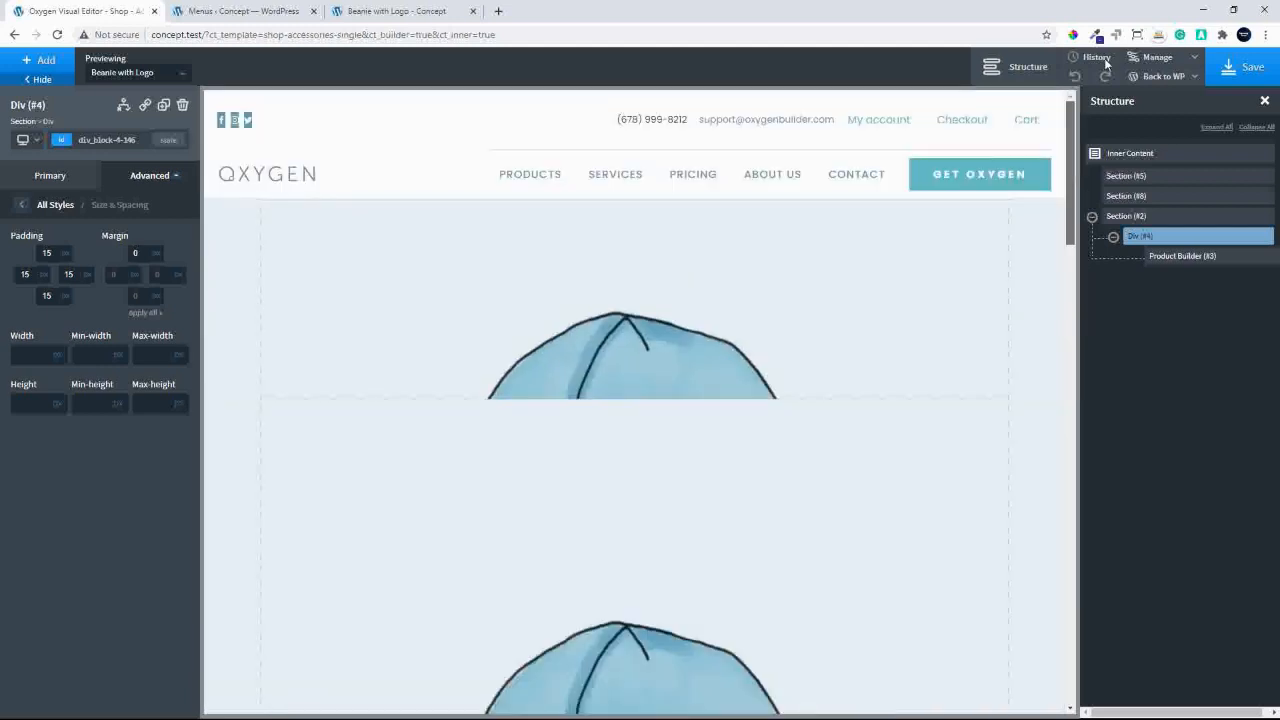
# Set the middle section's background attachment to fixed, and check the parallax effect while scrolling the page.
pyautogui.scroll(-1, 583, 560)
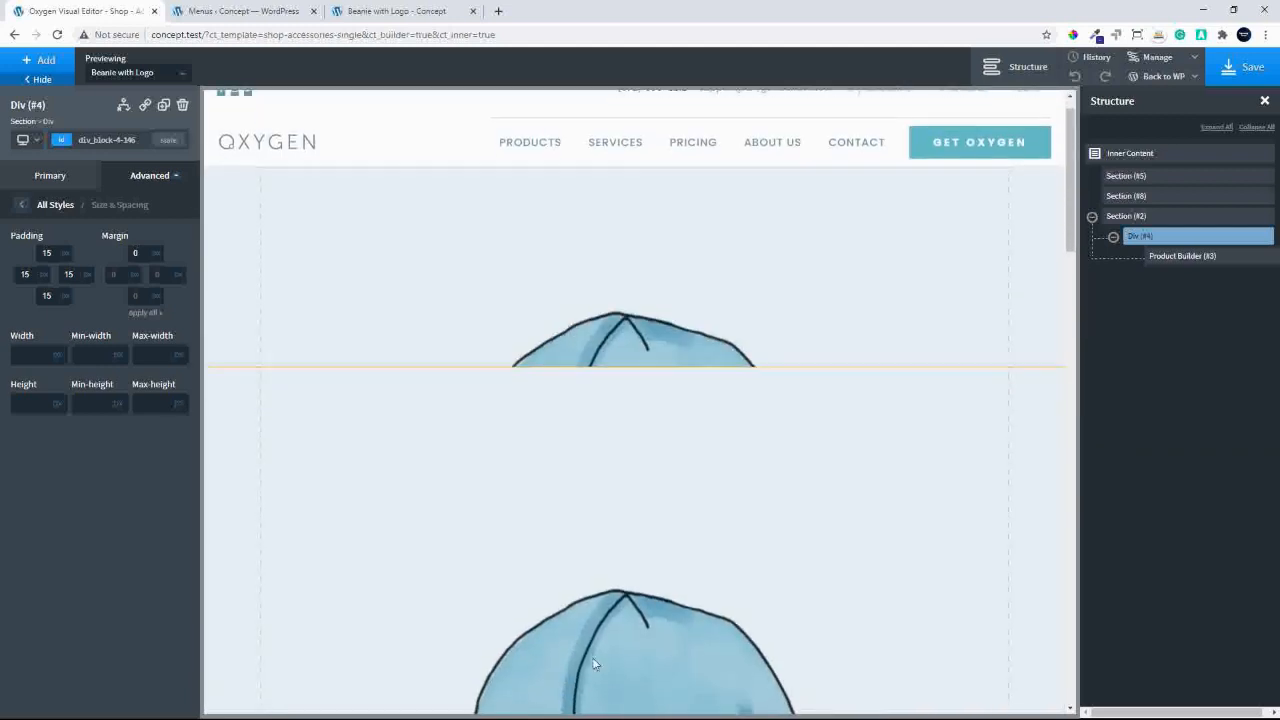
pyautogui.click(237, 409)
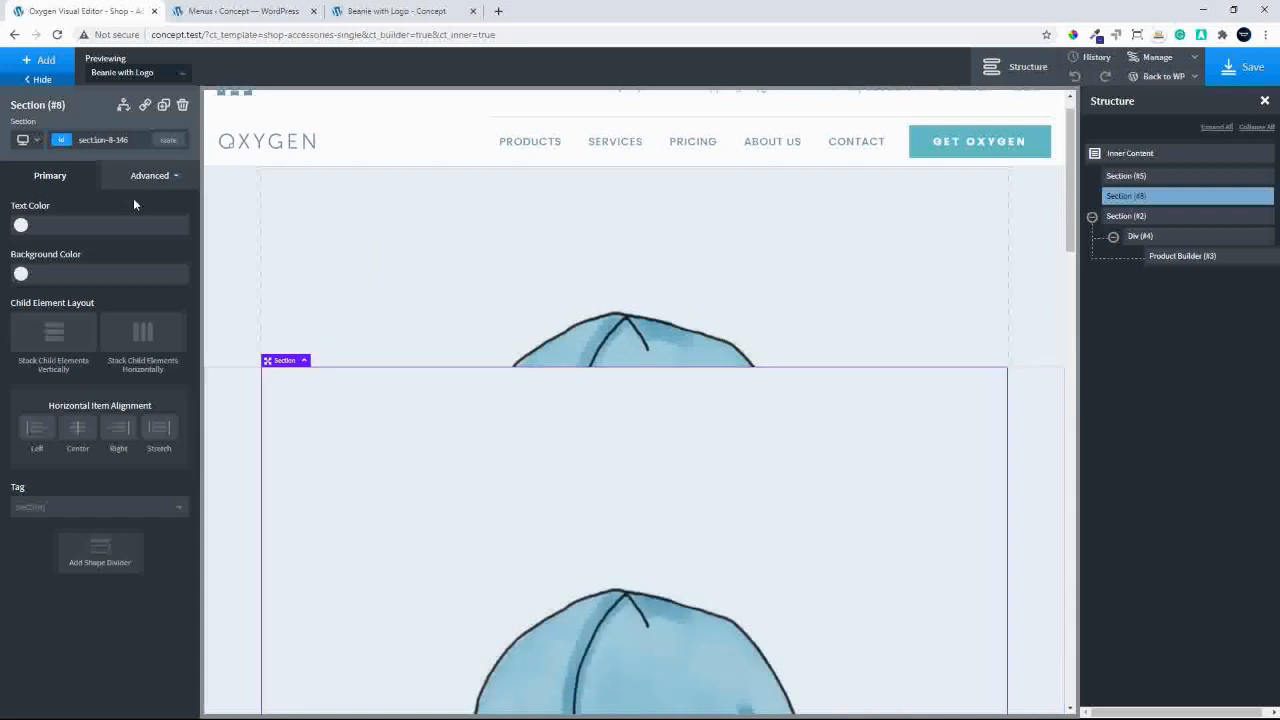
pyautogui.click(148, 177)
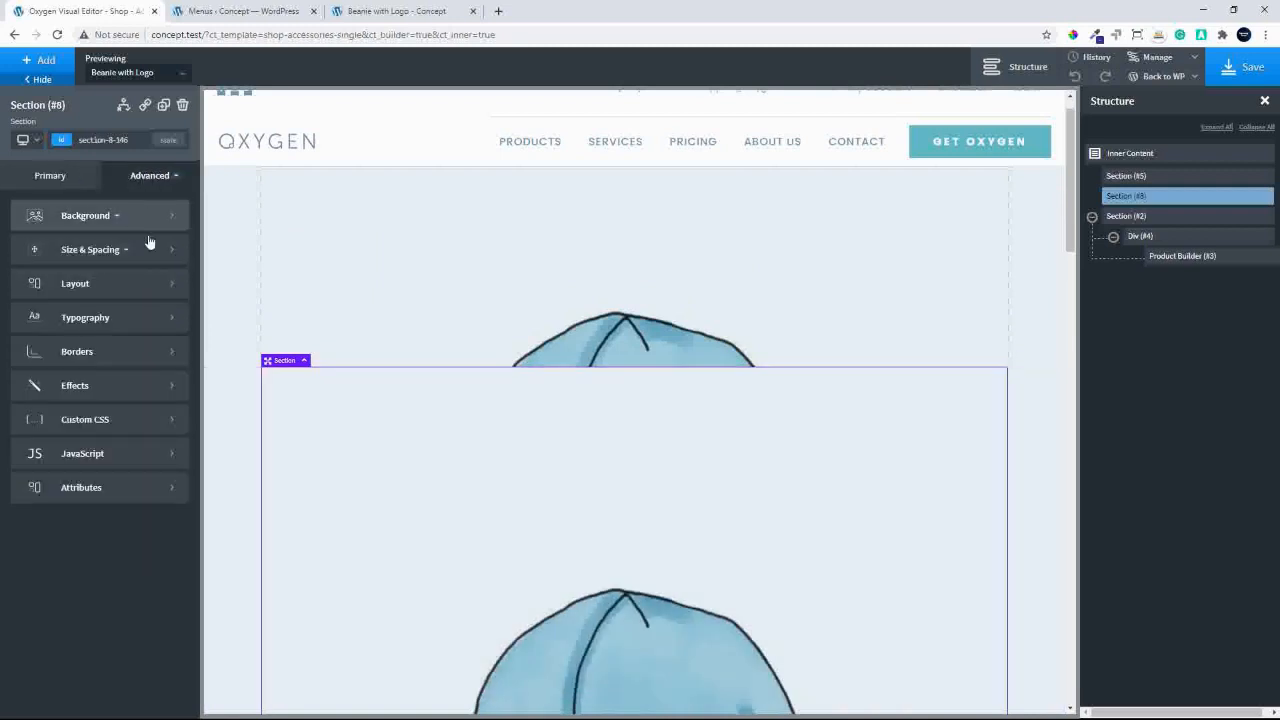
pyautogui.click(105, 217)
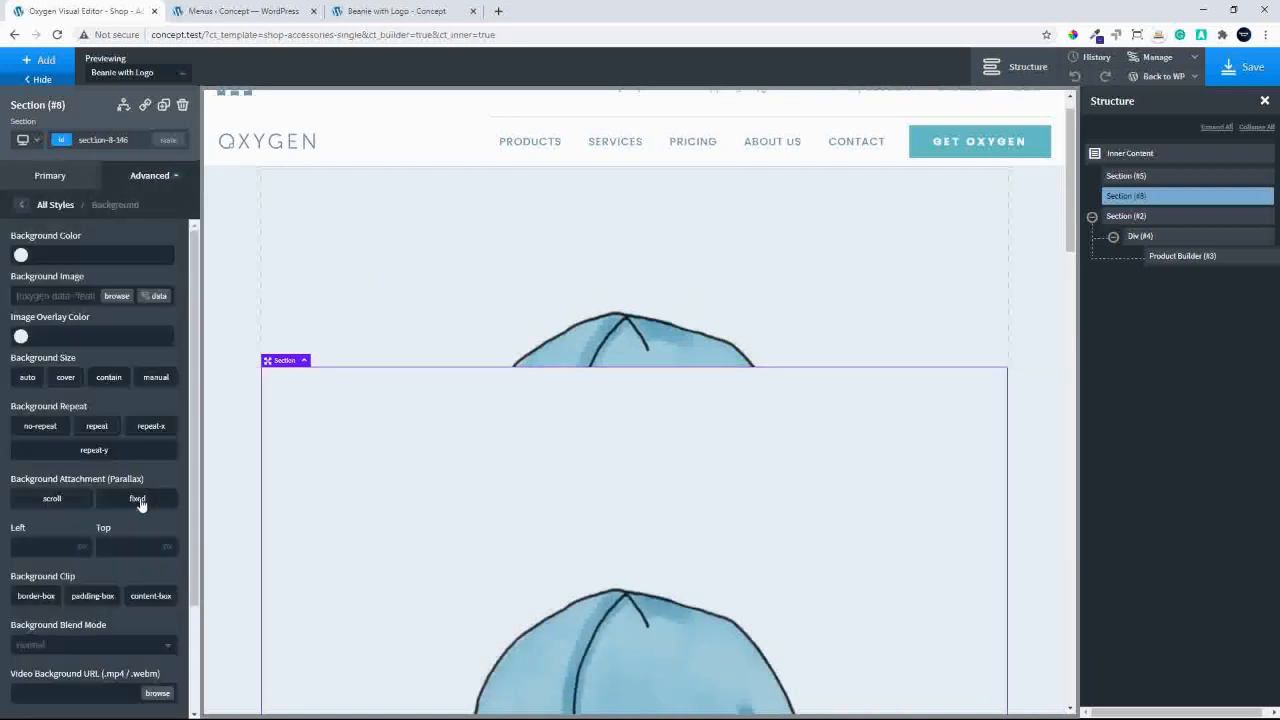
pyautogui.click(137, 499)
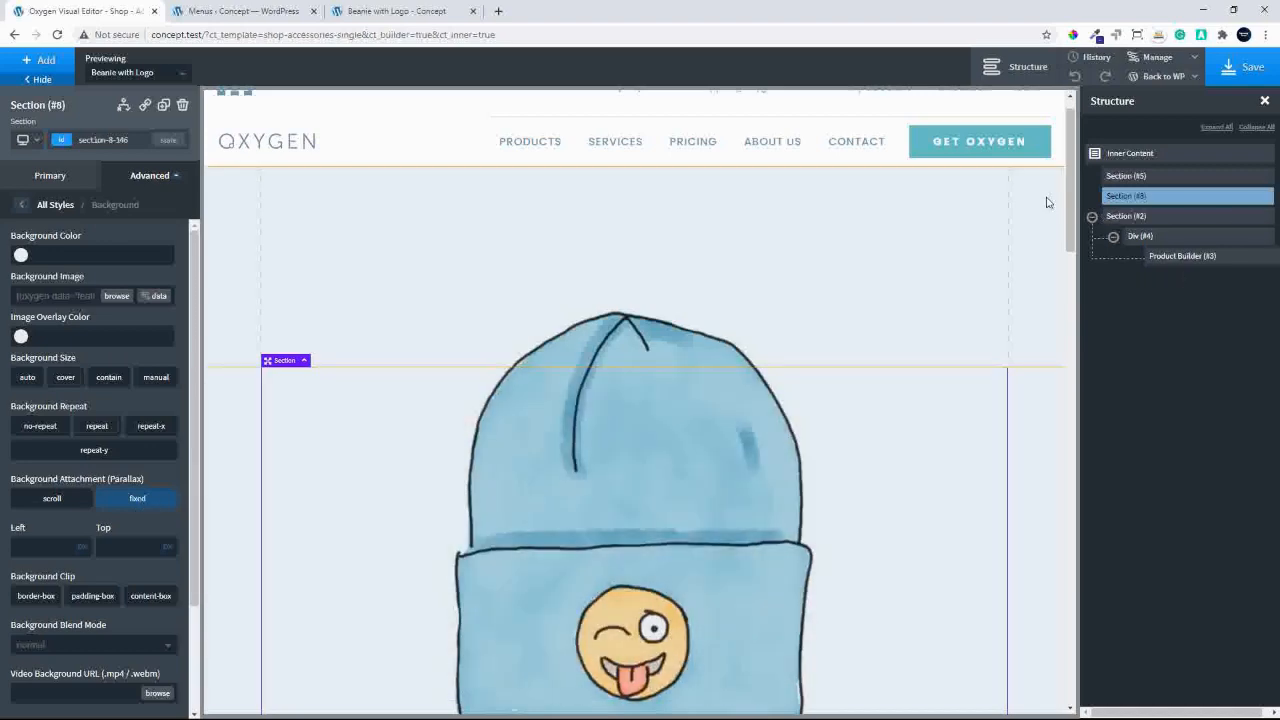
pyautogui.scroll(-5, 1064, 212)
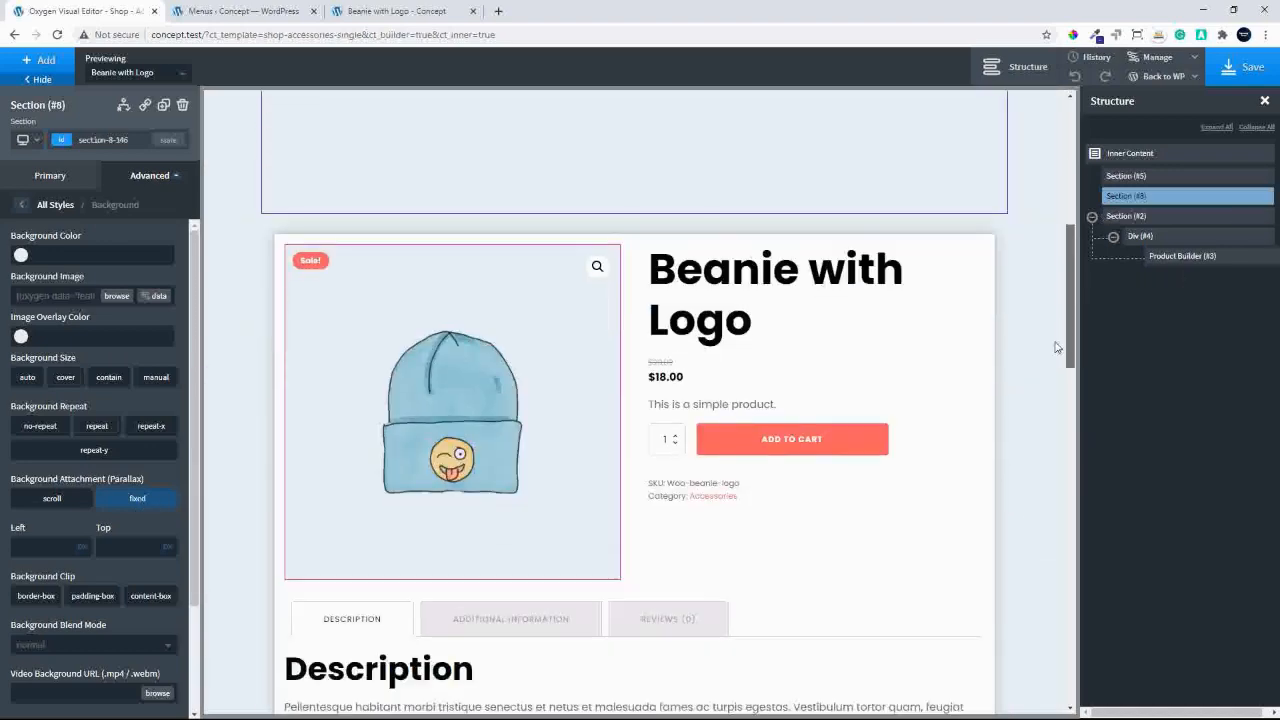
pyautogui.scroll(6, 1060, 220)
pyautogui.scroll(-2, 1045, 158)
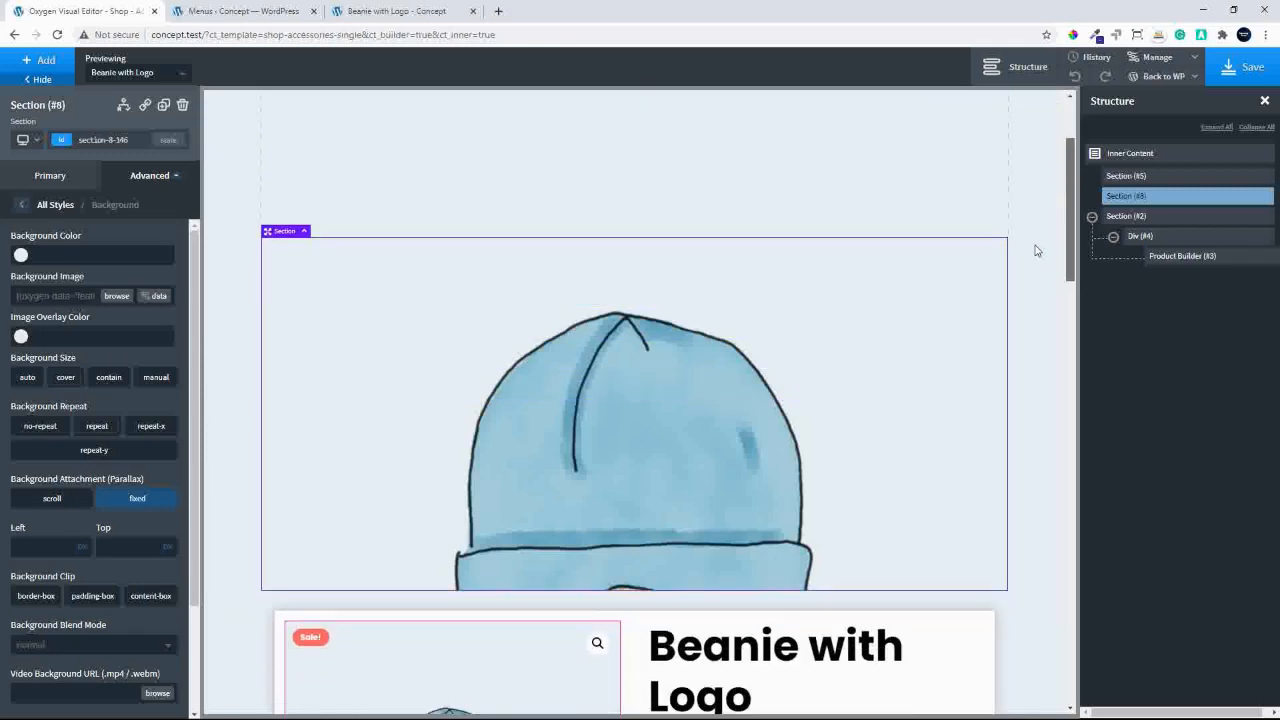
pyautogui.scroll(2, 1043, 157)
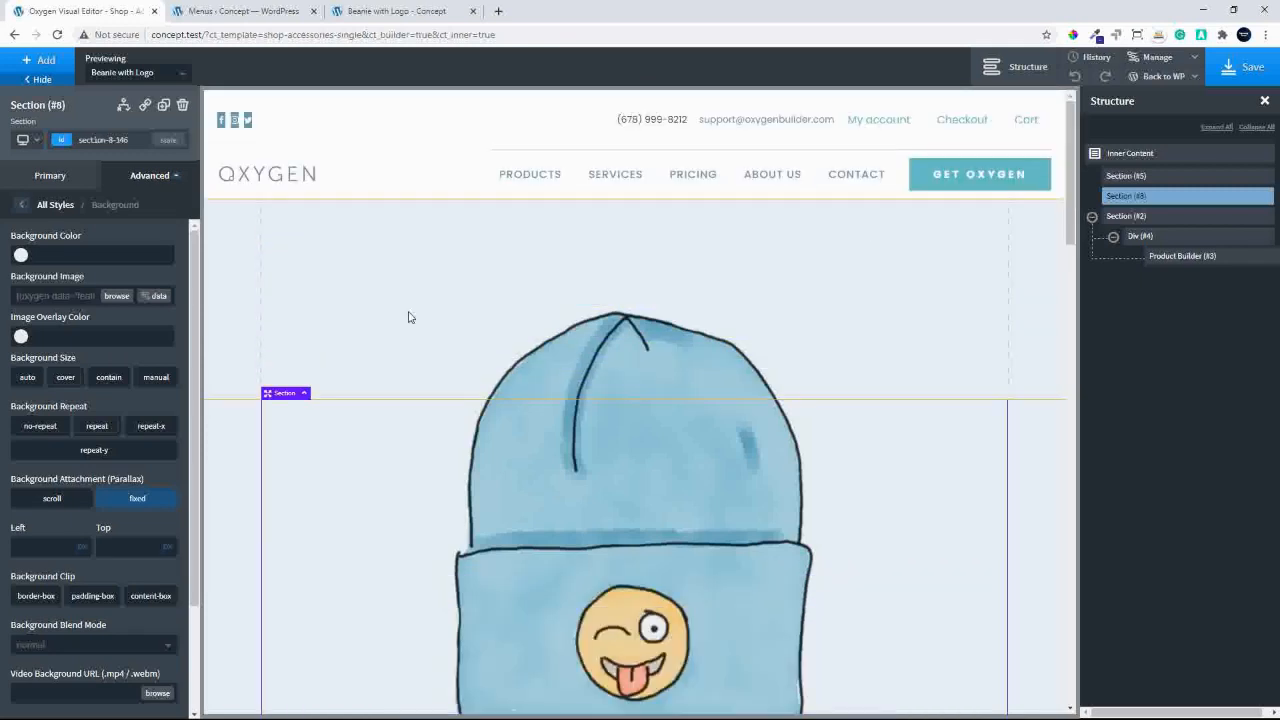
# Add two colour stops to the background gradient of the middle section.
pyautogui.click(348, 285)
pyautogui.click(234, 507)
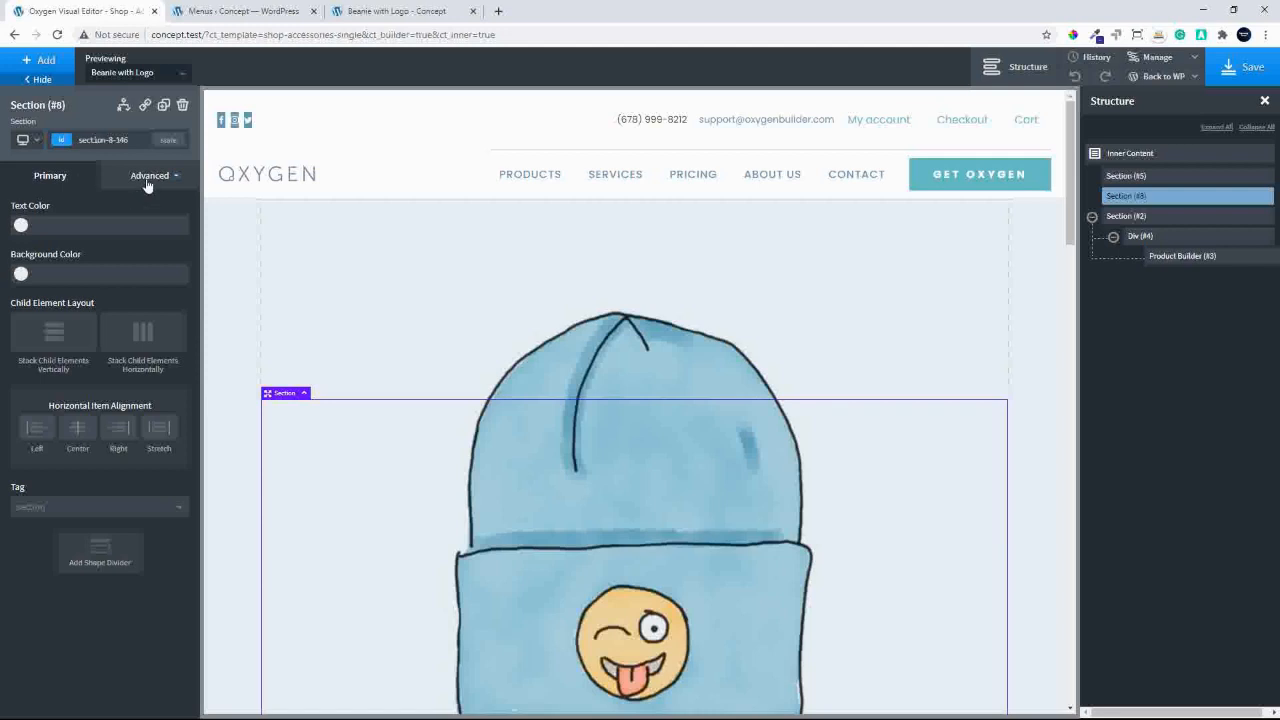
pyautogui.click(148, 178)
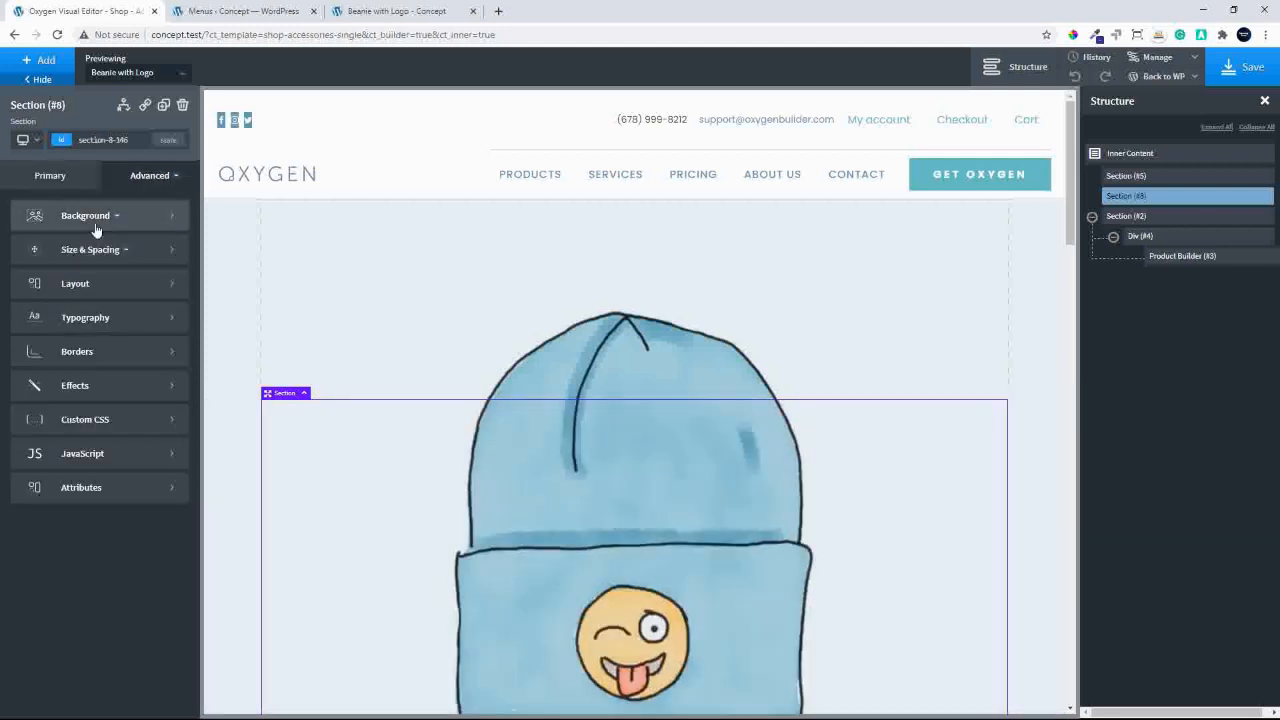
pyautogui.click(92, 215)
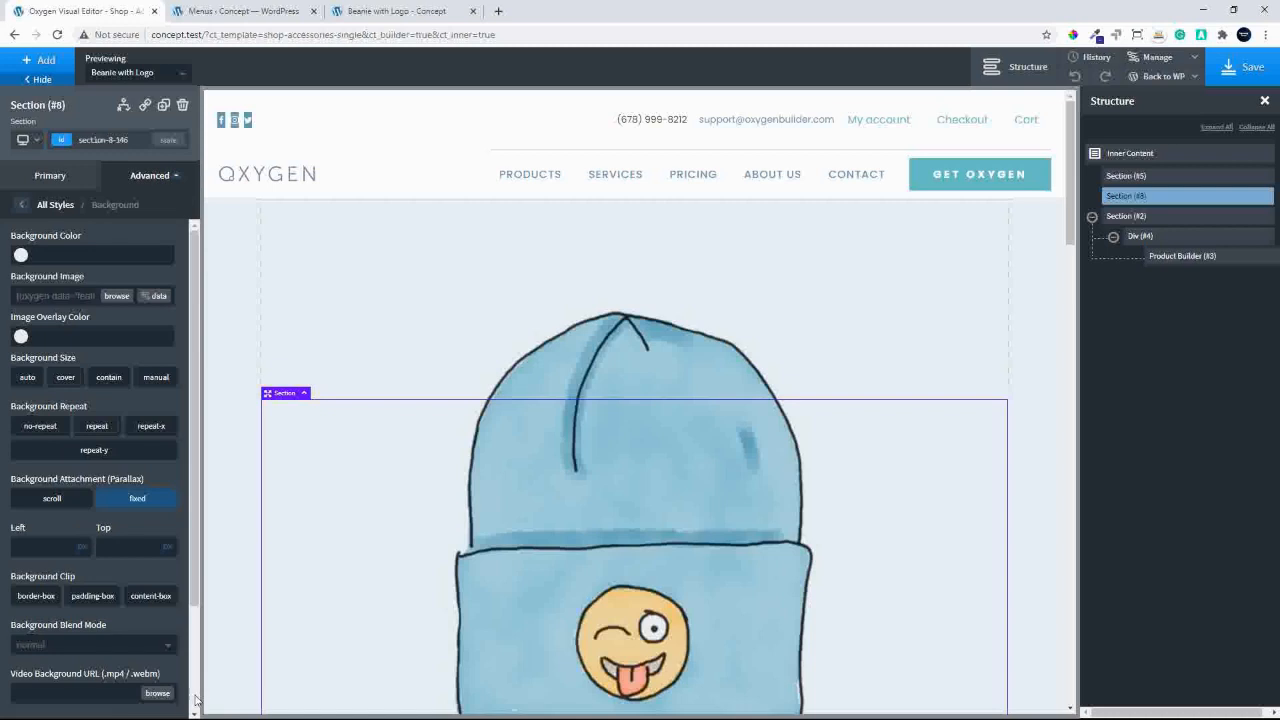
pyautogui.scroll(-3, 196, 699)
pyautogui.click(117, 704)
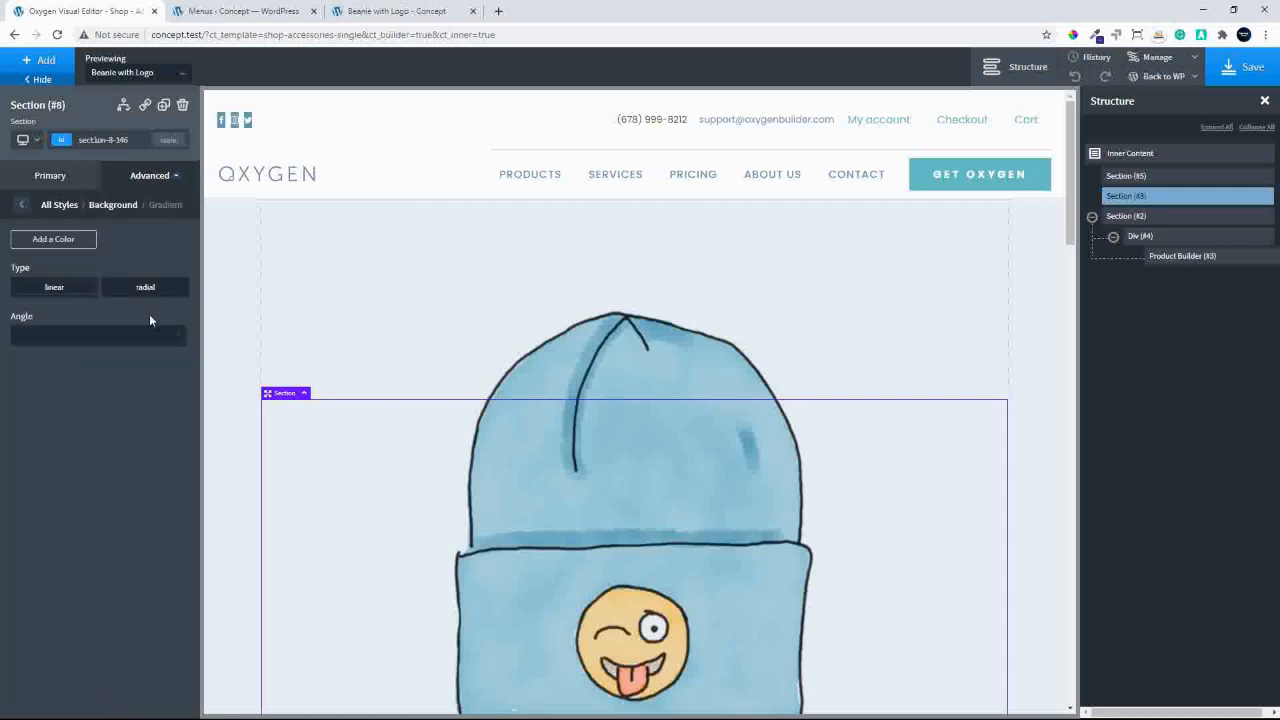
pyautogui.click(50, 243)
pyautogui.click(50, 243)
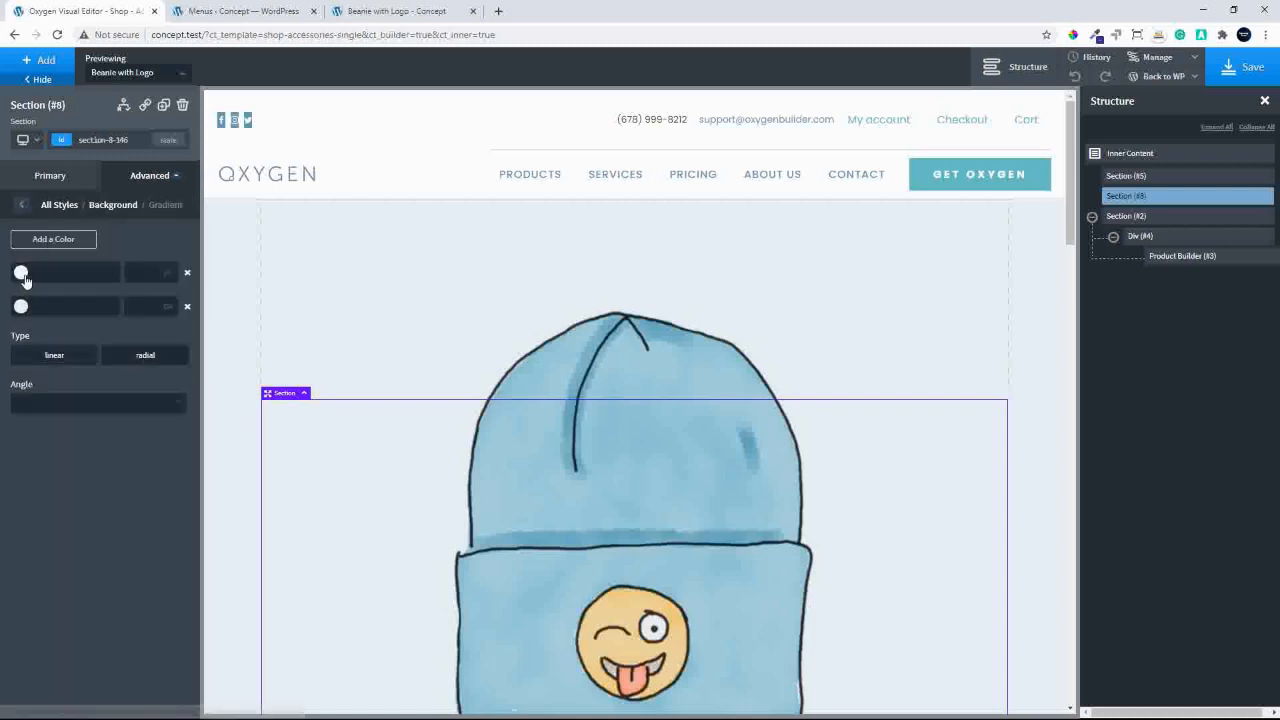
# Make the middle section's gradient linear, with atomic - White as the first colour and #ffffff as the second.
pyautogui.click(21, 274)
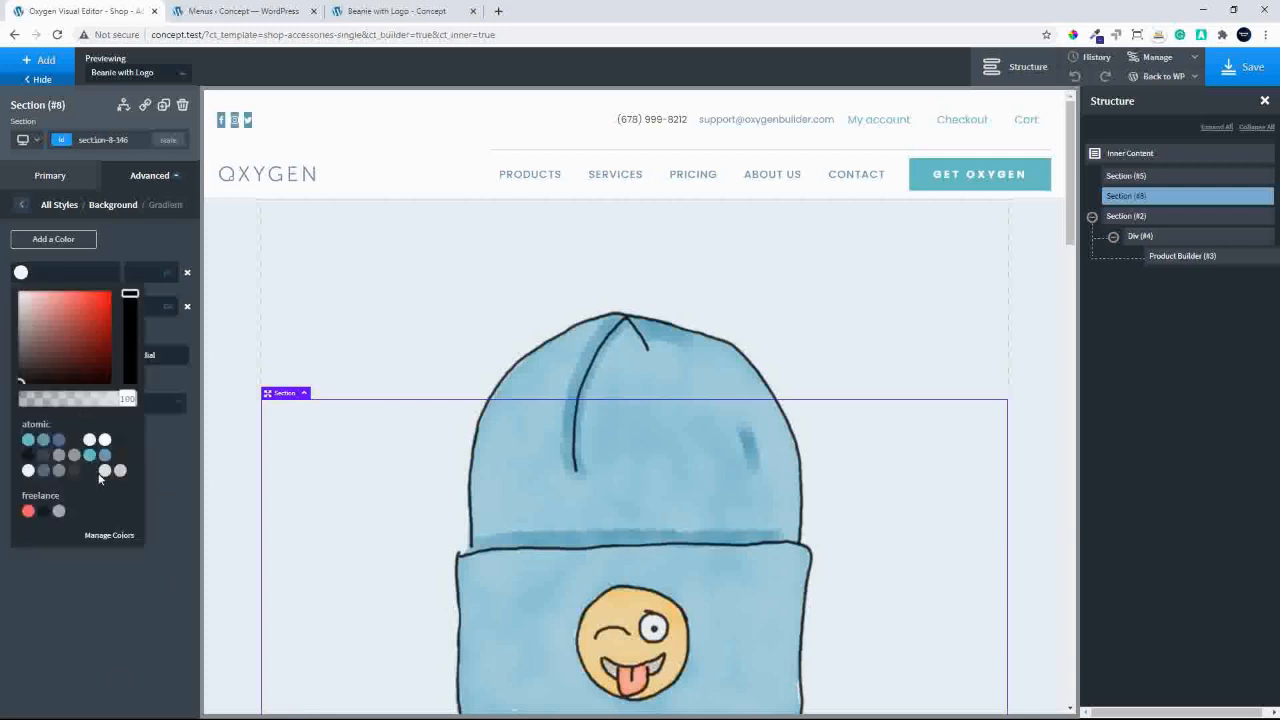
pyautogui.click(105, 441)
pyautogui.click(166, 432)
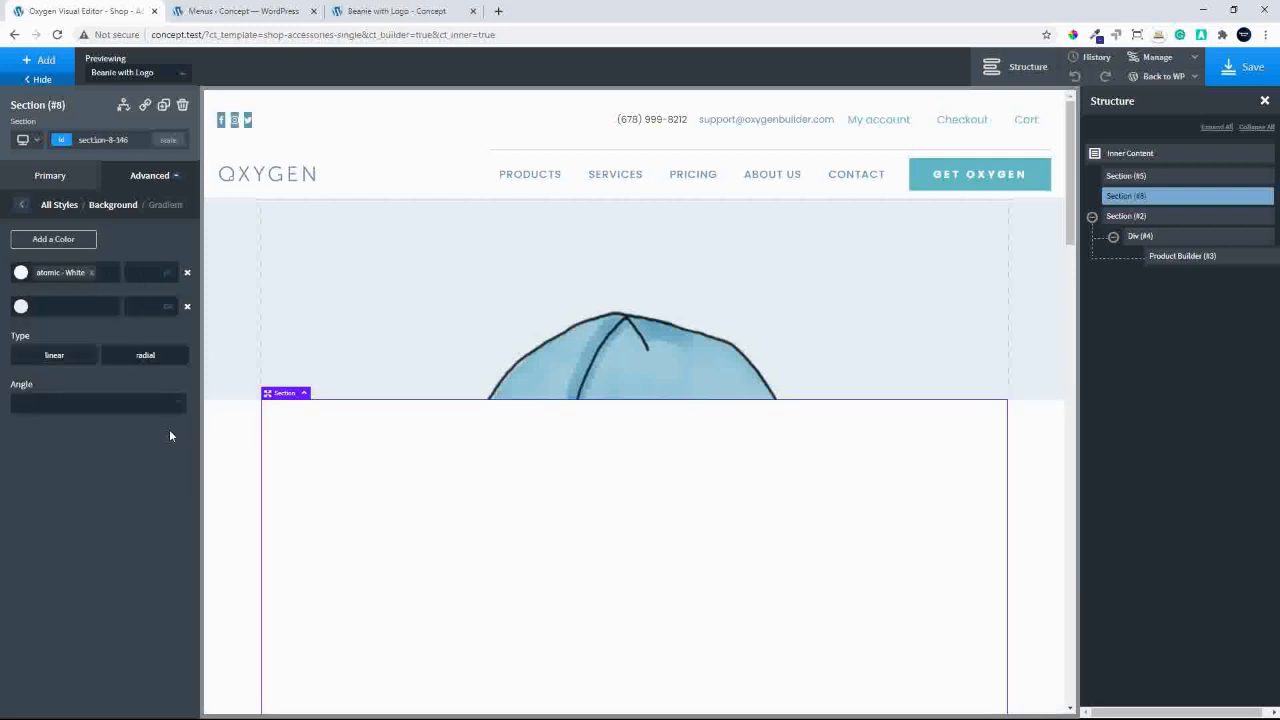
pyautogui.click(21, 306)
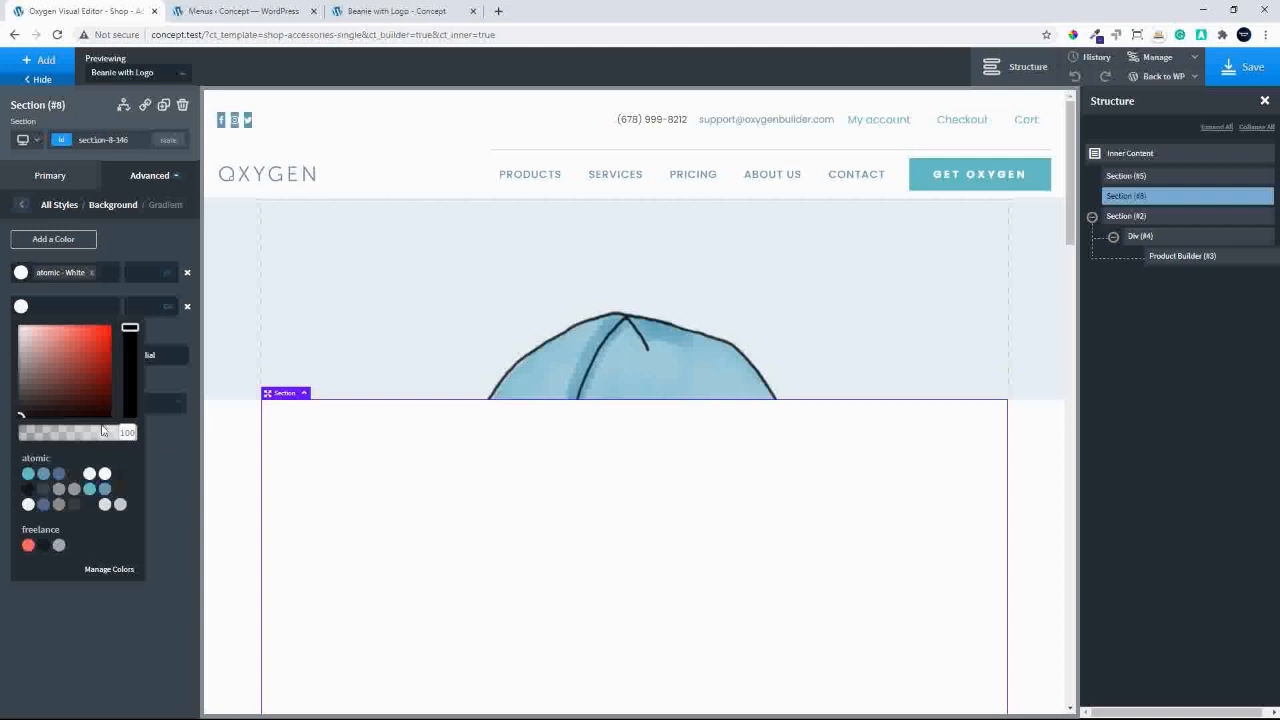
pyautogui.moveTo(34, 340); pyautogui.dragTo(2, 320)
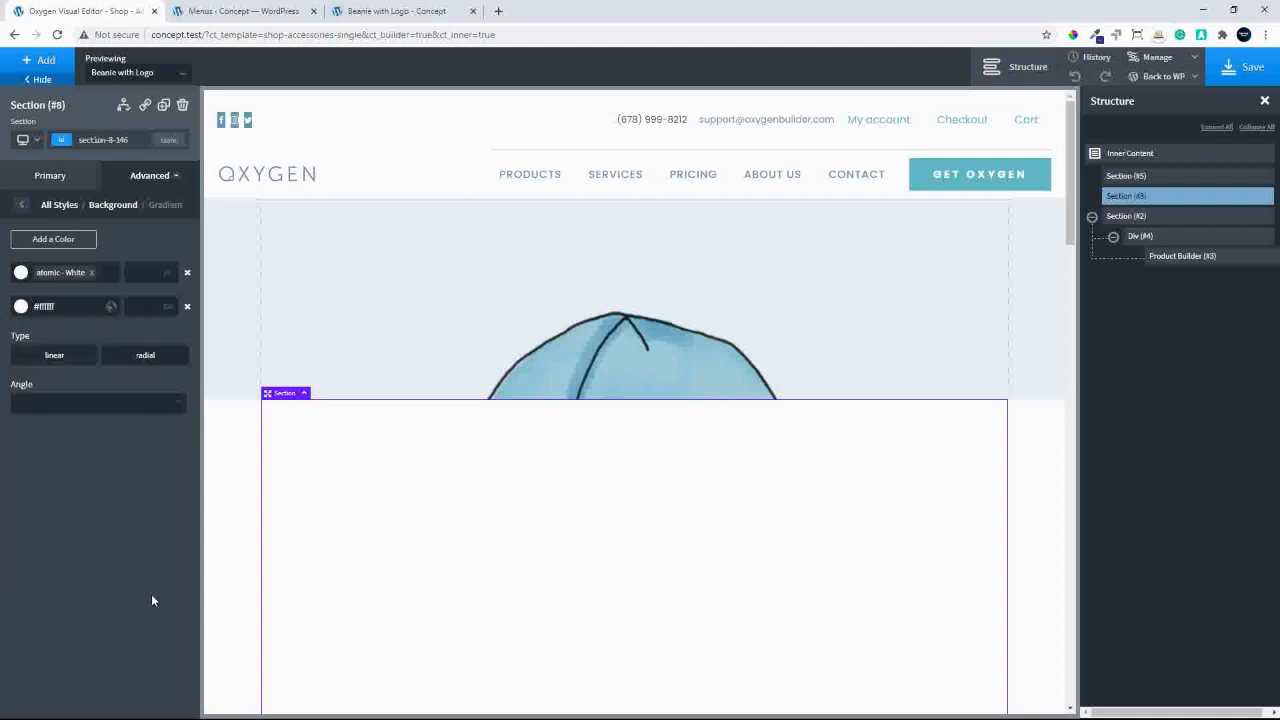
pyautogui.click(62, 359)
# Reduce the opacity of the first gradient colour to 0, and check the fade over the image while scrolling.
pyautogui.click(21, 273)
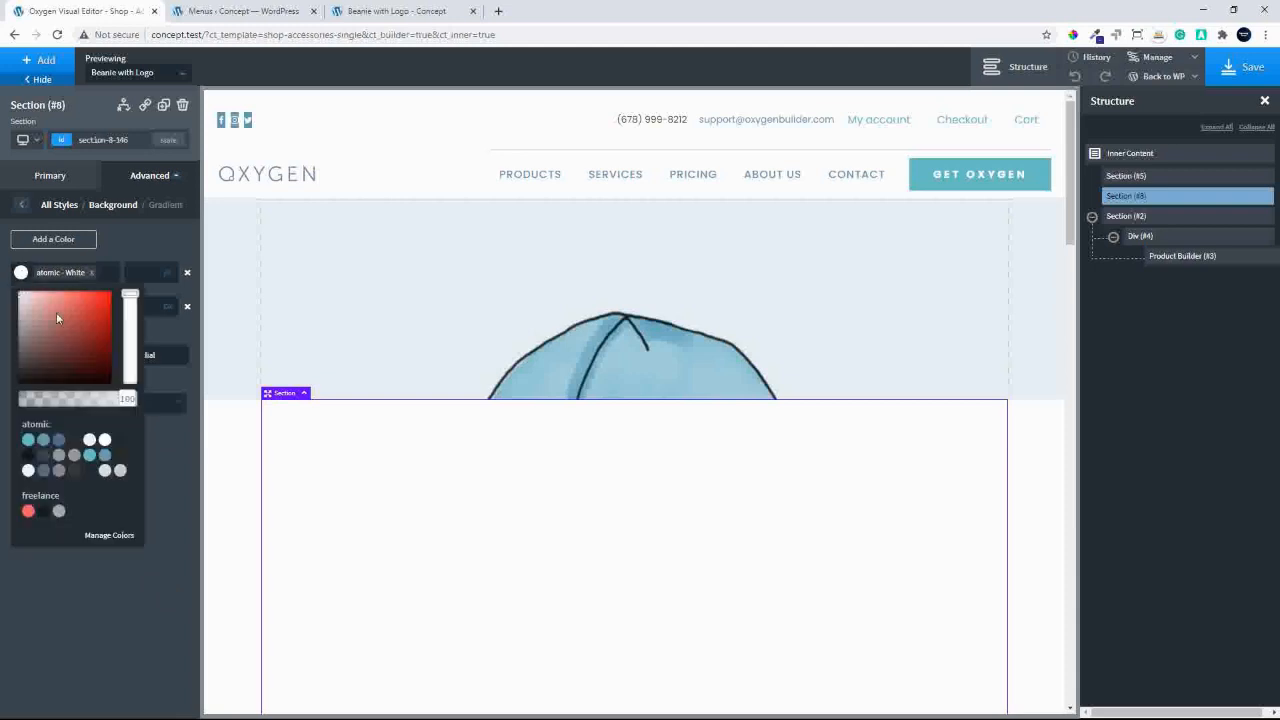
pyautogui.moveTo(120, 398); pyautogui.dragTo(17, 408)
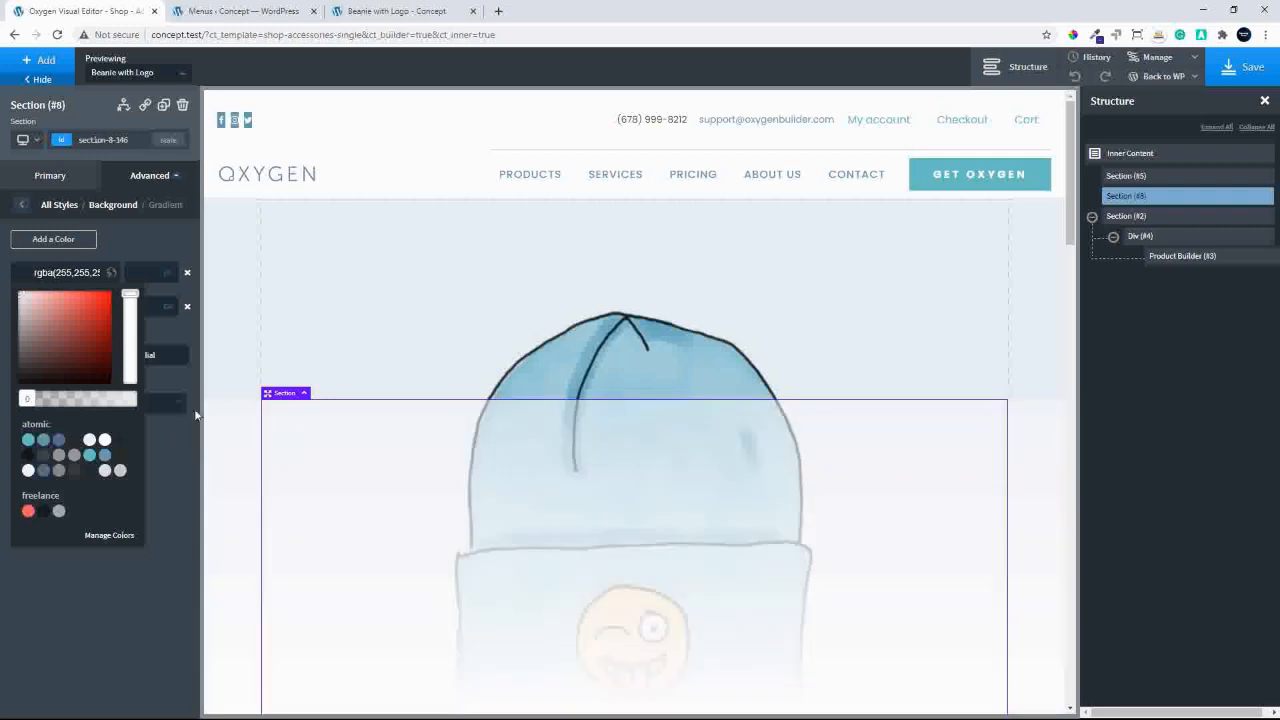
pyautogui.click(139, 244)
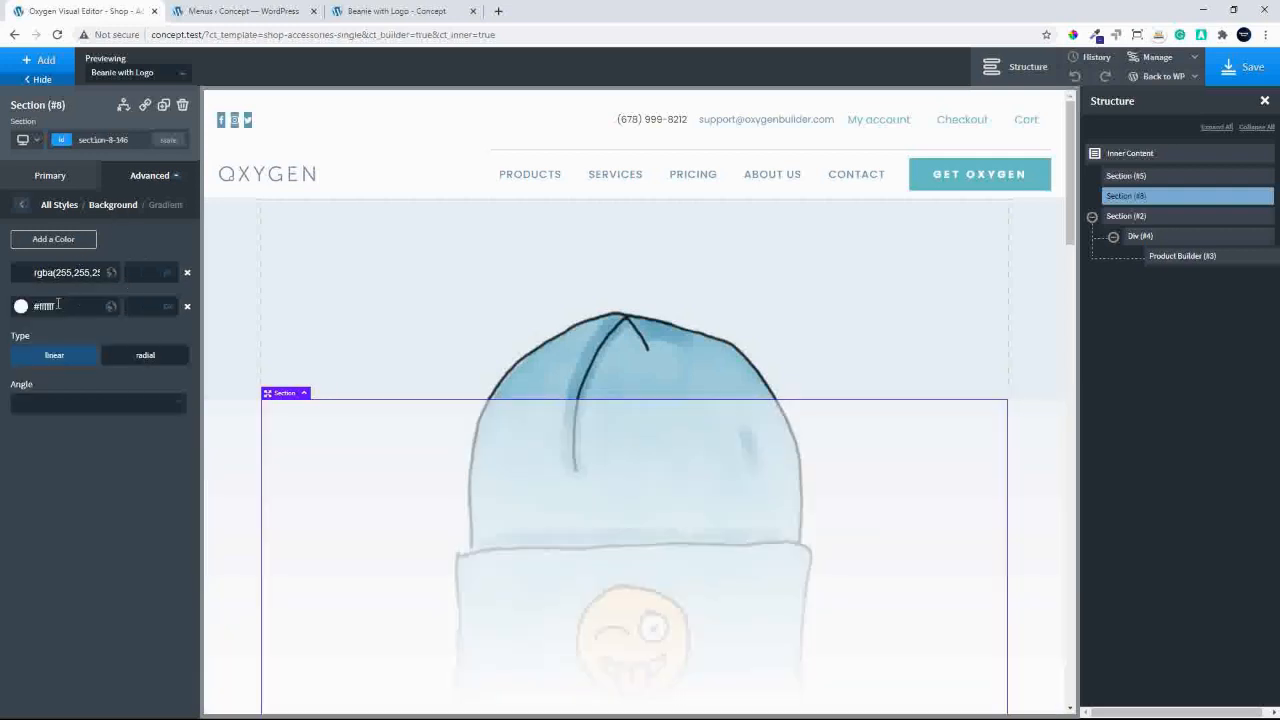
pyautogui.moveTo(1069, 216); pyautogui.dragTo(1098, 193)
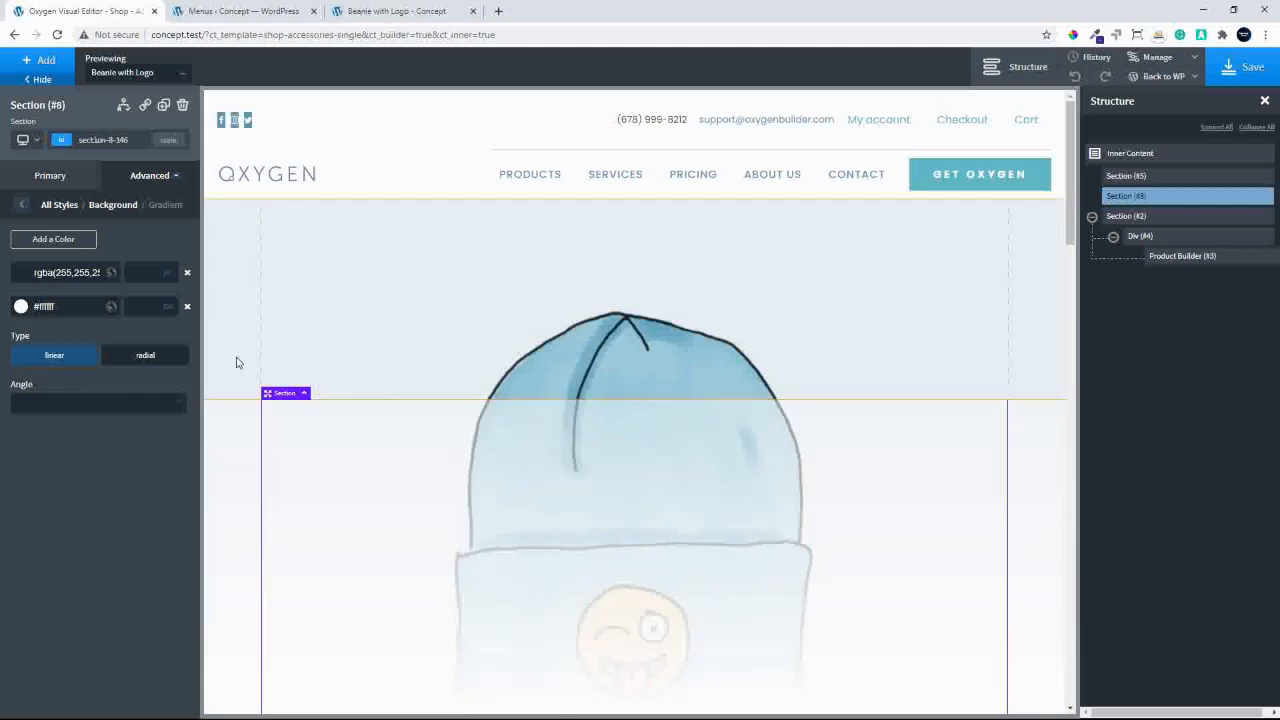
# Add two colour stops to the background gradient of the first section below the page header.
pyautogui.click(236, 362)
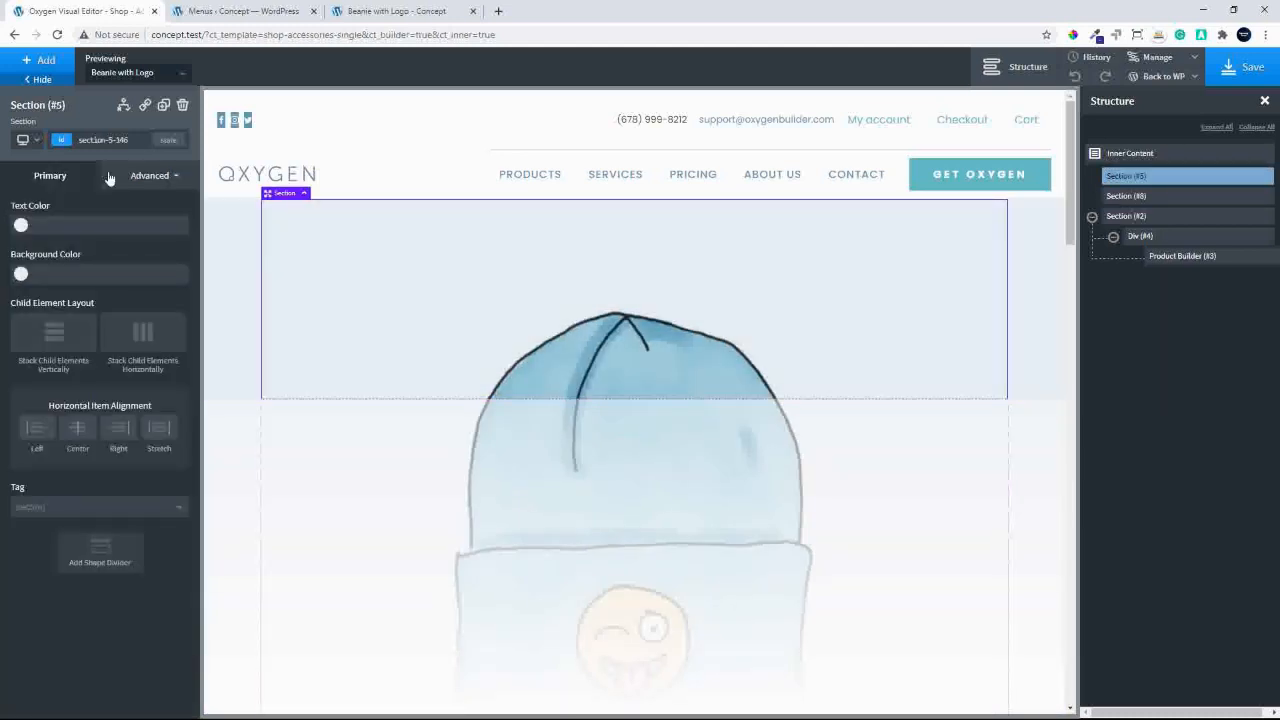
pyautogui.click(151, 183)
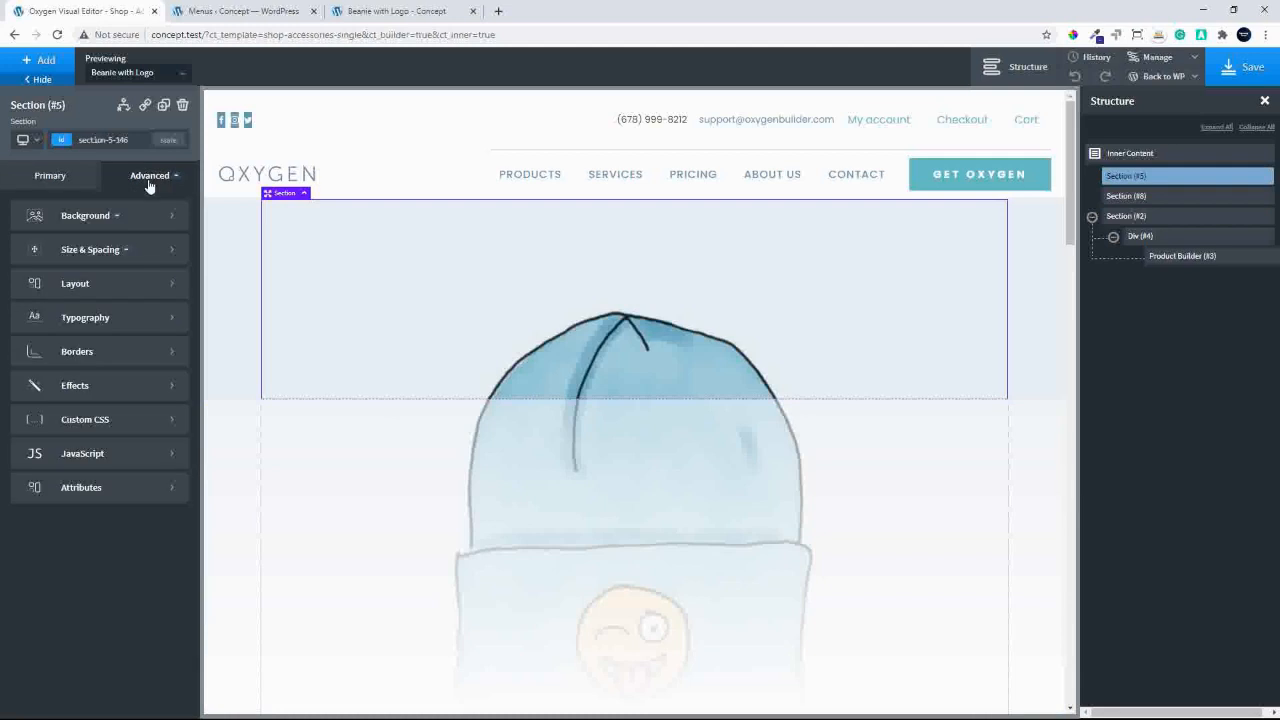
pyautogui.click(99, 218)
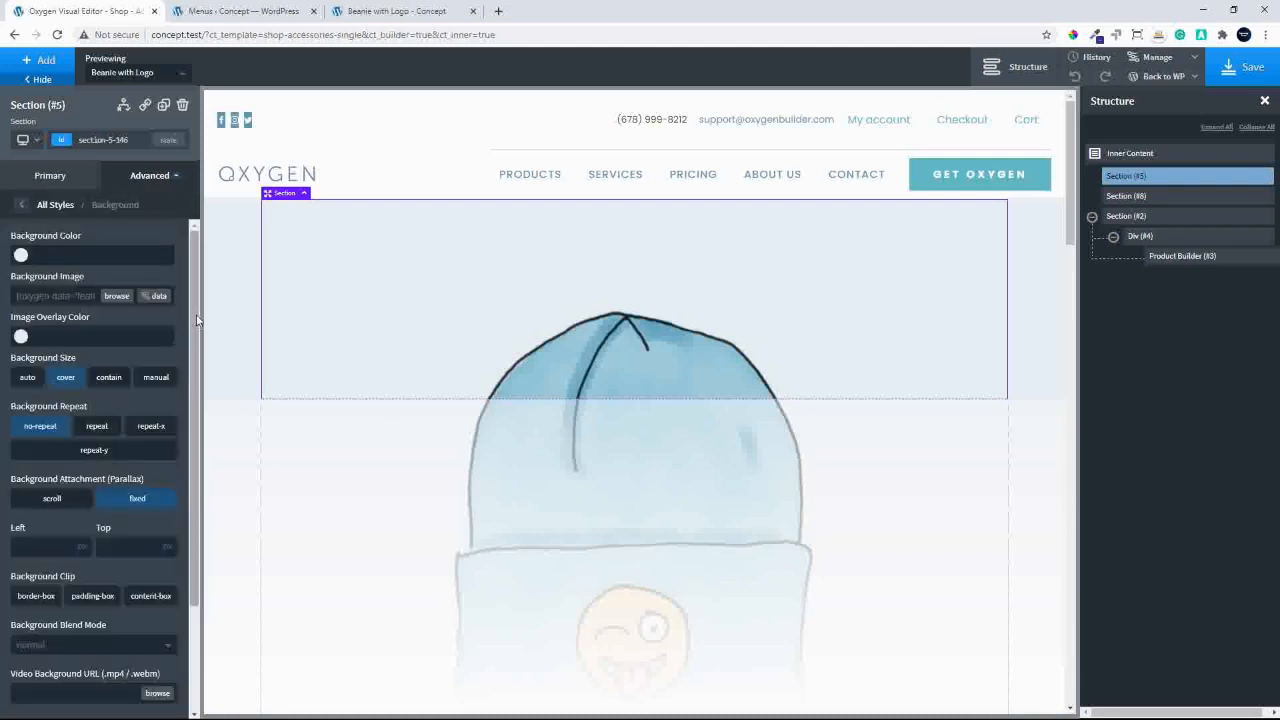
pyautogui.scroll(-1, 185, 407)
pyautogui.scroll(-2, 160, 520)
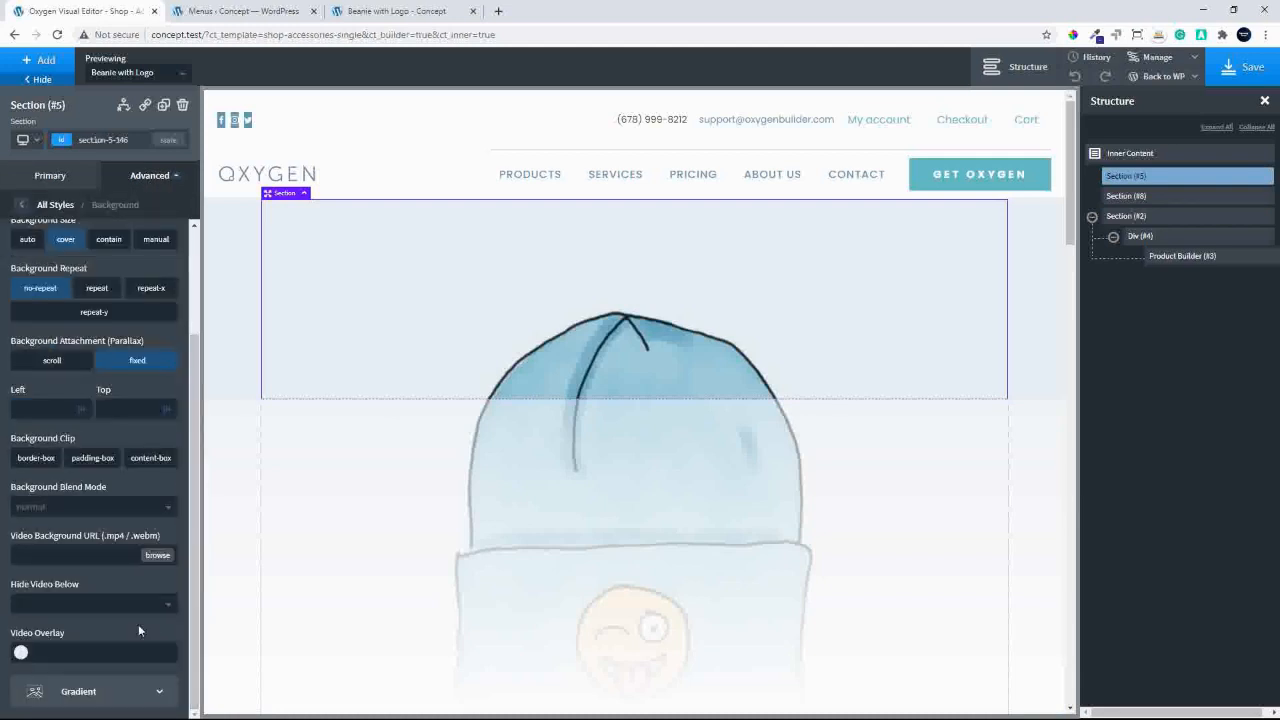
pyautogui.click(96, 700)
pyautogui.click(45, 240)
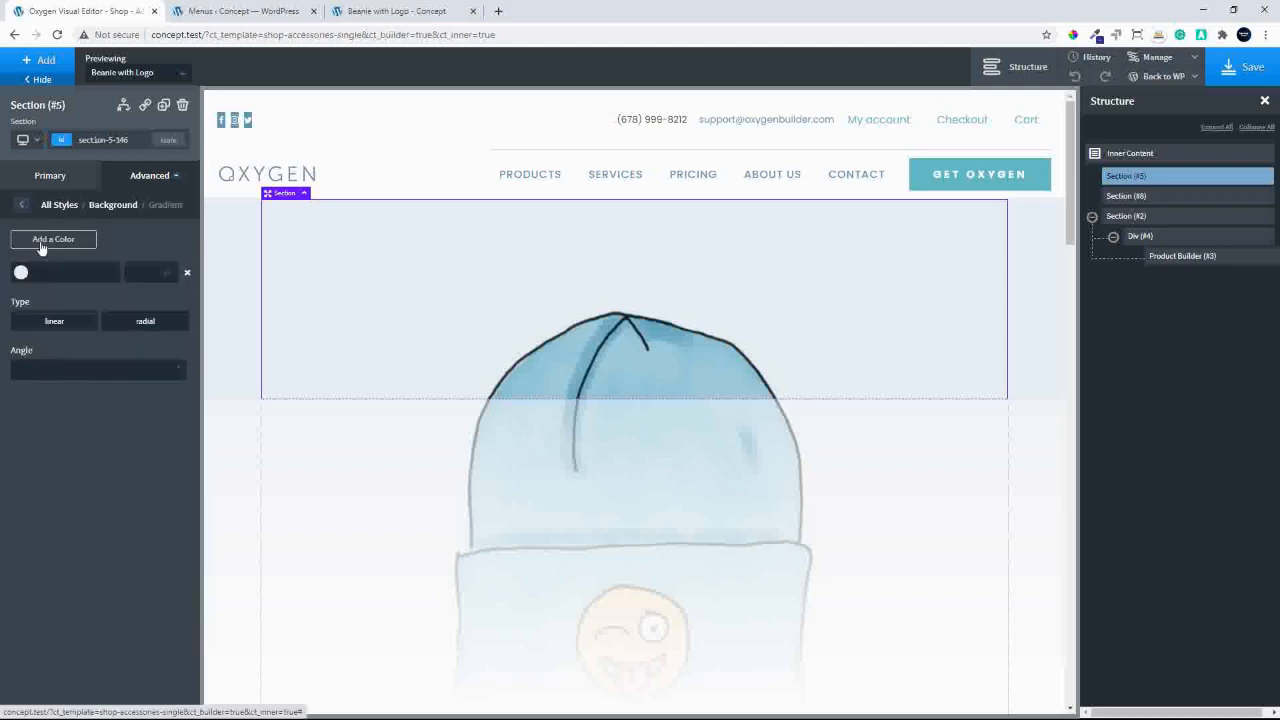
pyautogui.click(45, 240)
# Set both gradient colours of the first section to #ffffff.
pyautogui.click(24, 277)
pyautogui.moveTo(52, 301); pyautogui.dragTo(17, 287)
pyautogui.click(90, 246)
pyautogui.click(21, 306)
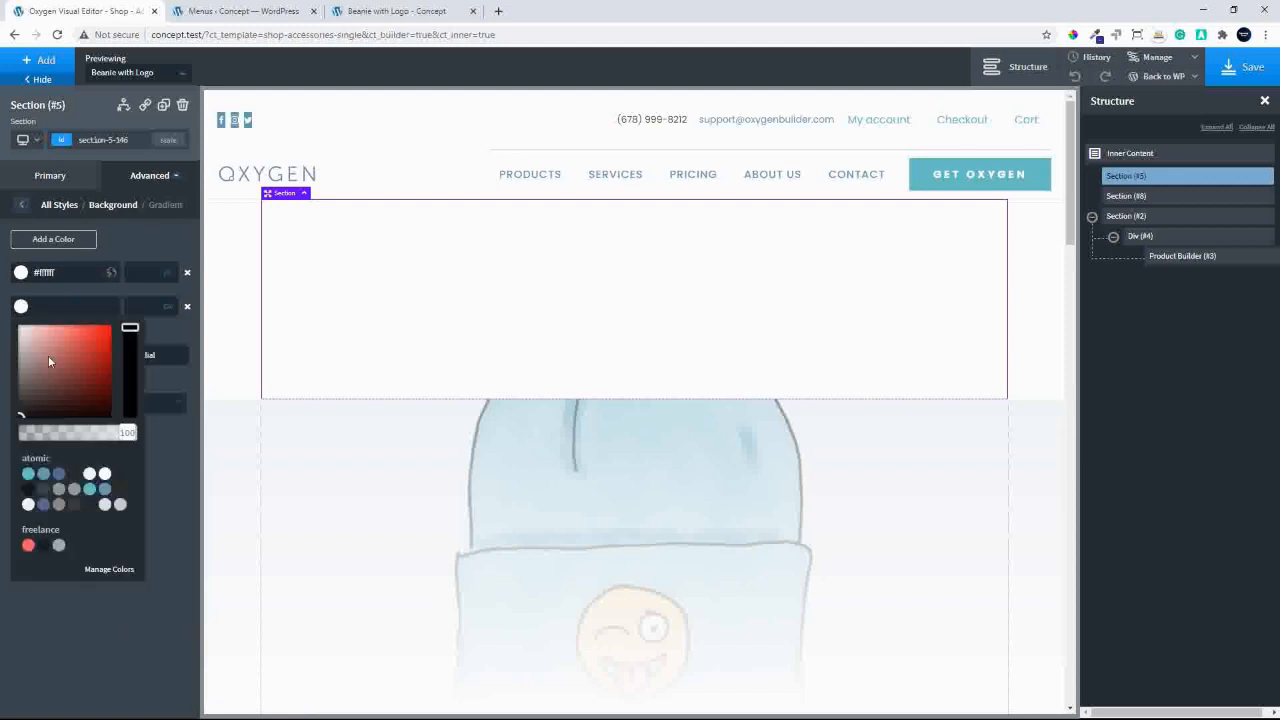
pyautogui.moveTo(49, 358); pyautogui.dragTo(17, 322)
pyautogui.click(156, 247)
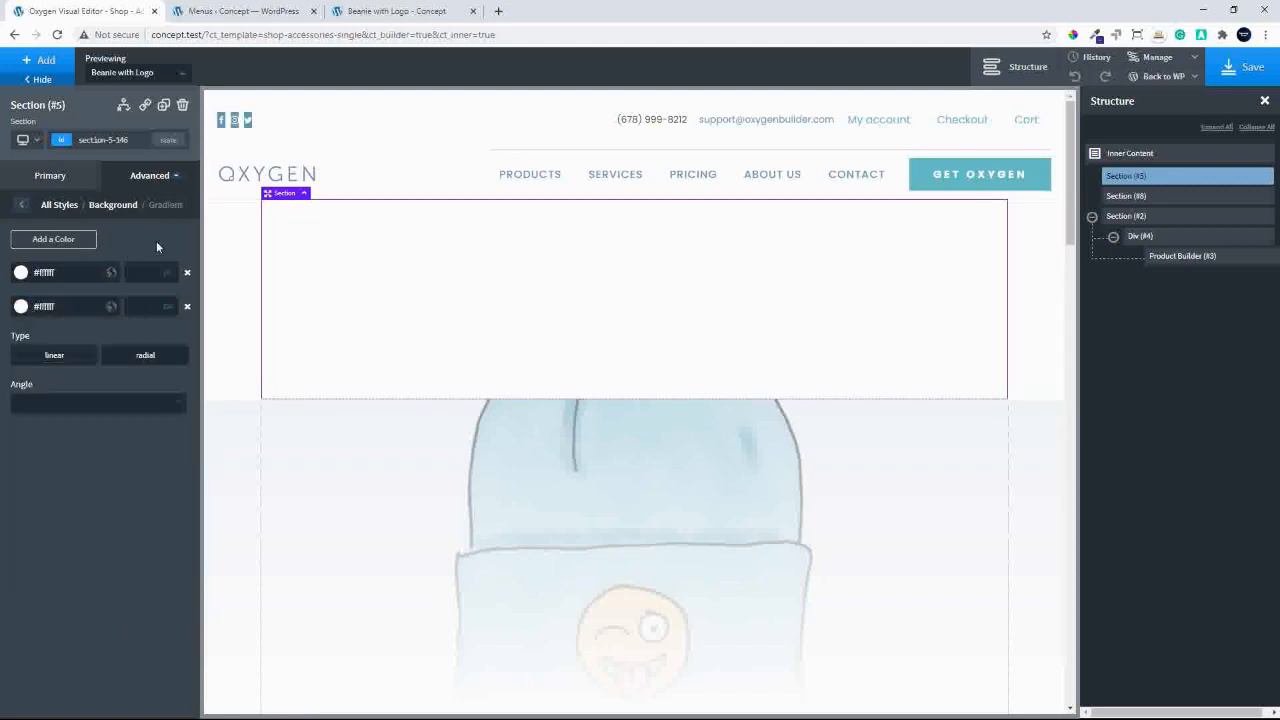
# Reduce the opacity of the first section's first gradient colour to 0, and check the fade over the image.
pyautogui.click(21, 273)
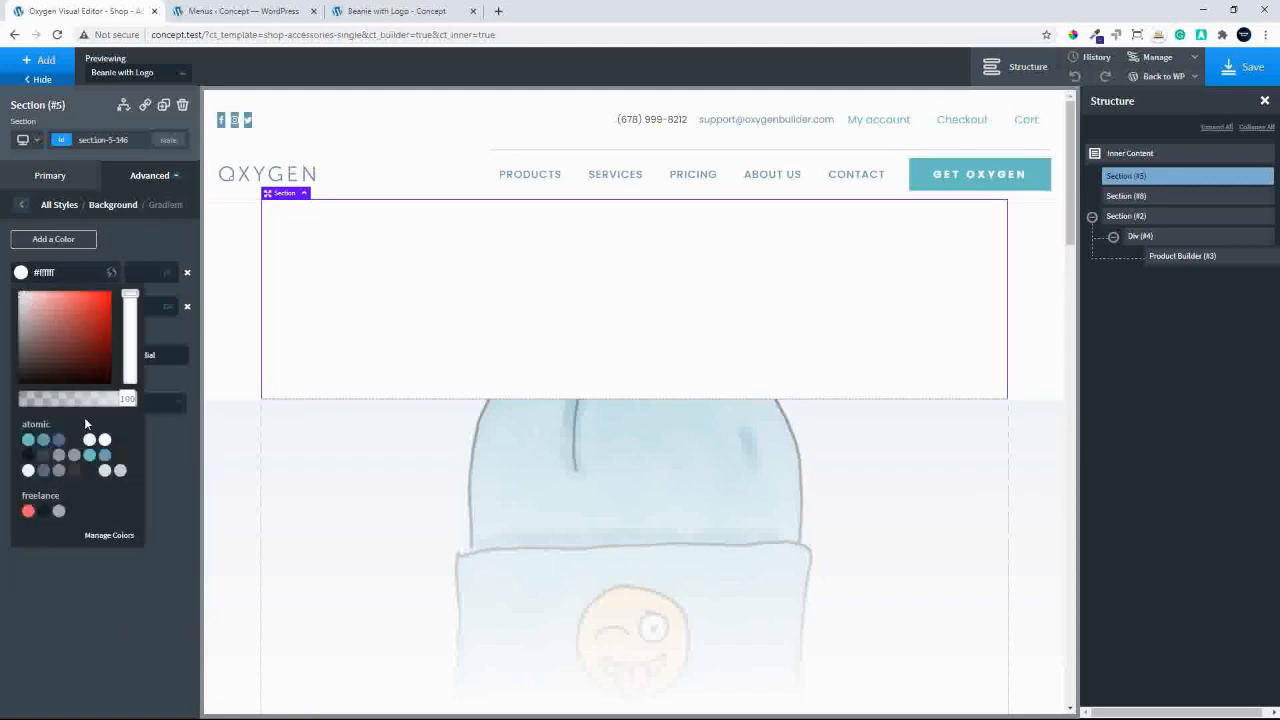
pyautogui.moveTo(128, 400); pyautogui.dragTo(27, 398)
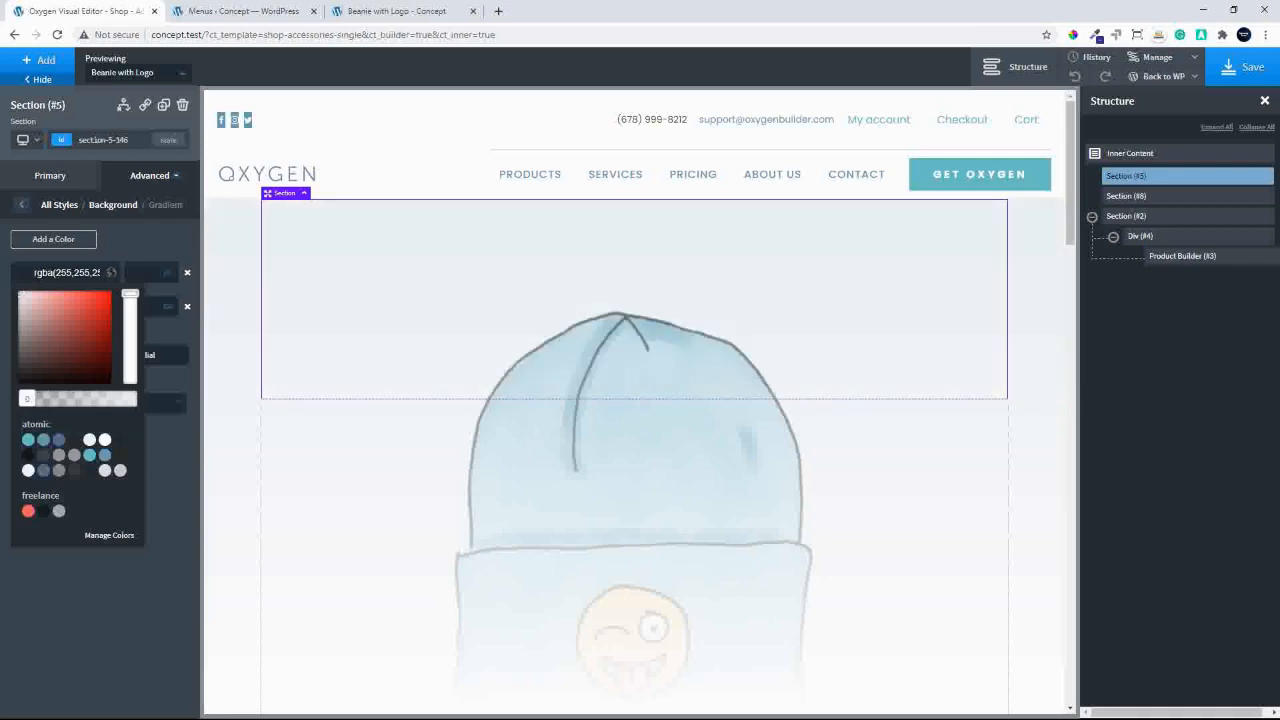
pyautogui.click(104, 220)
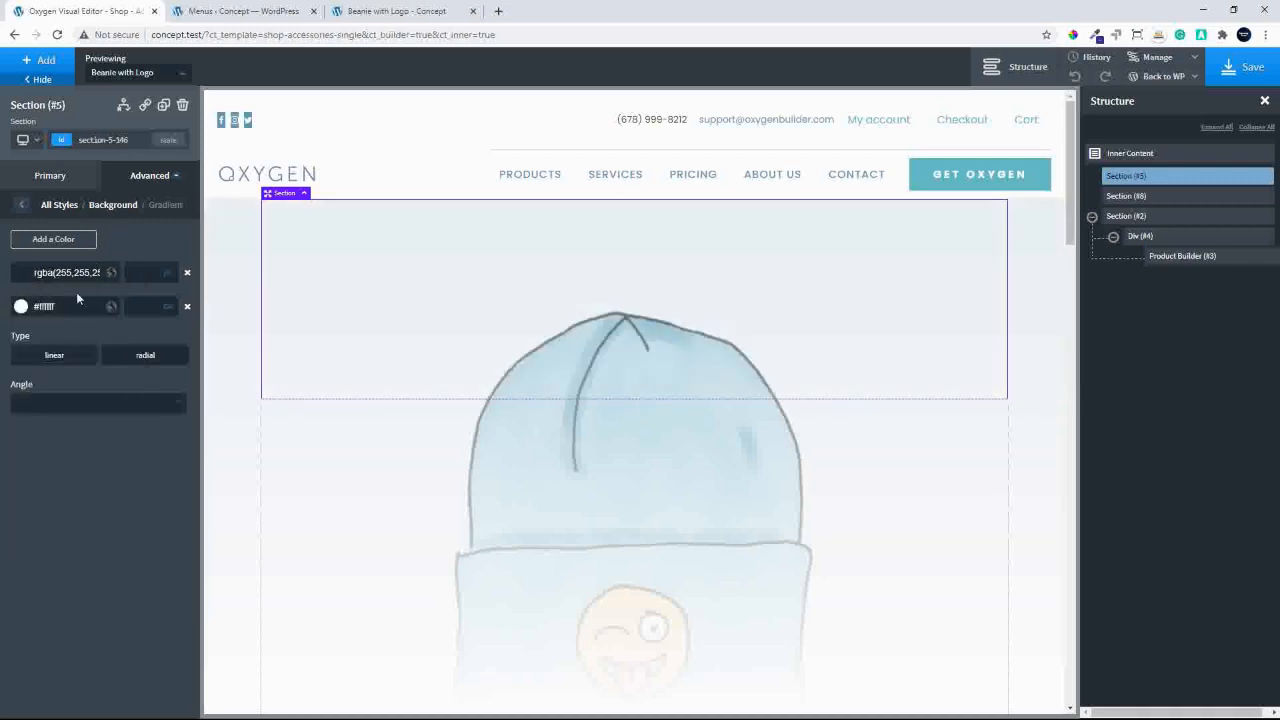
pyautogui.click(21, 307)
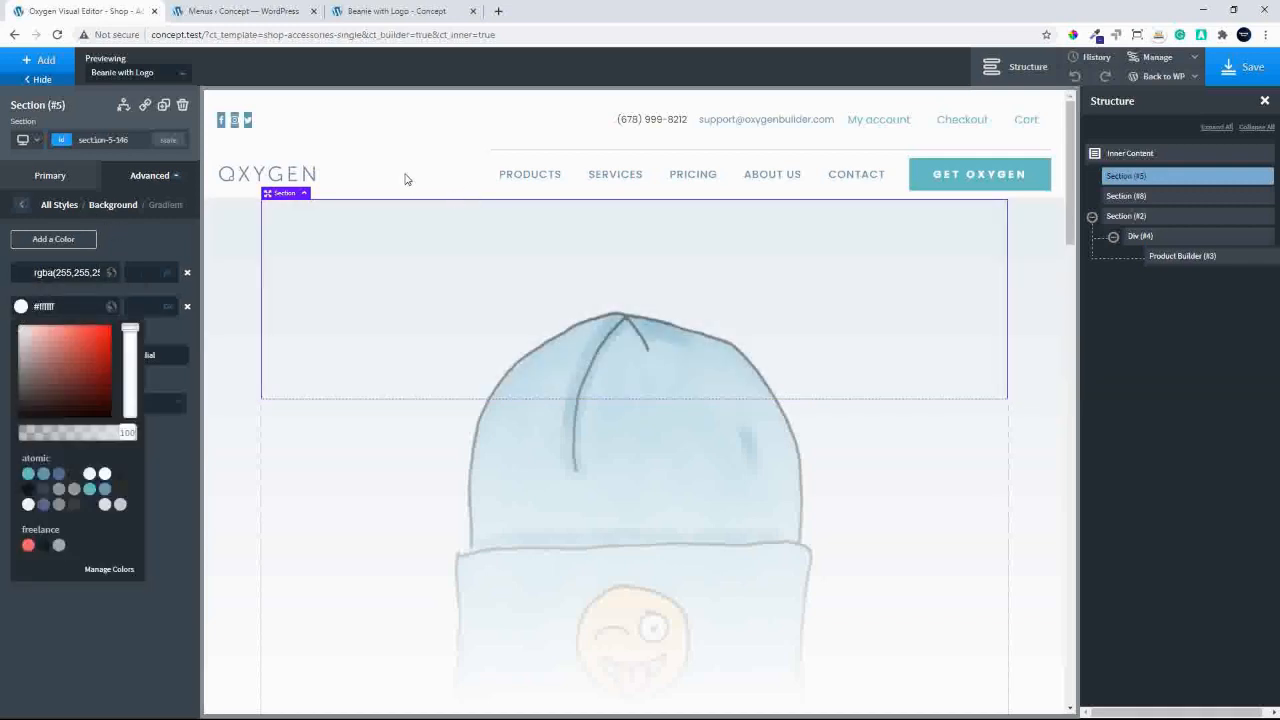
pyautogui.click(405, 178)
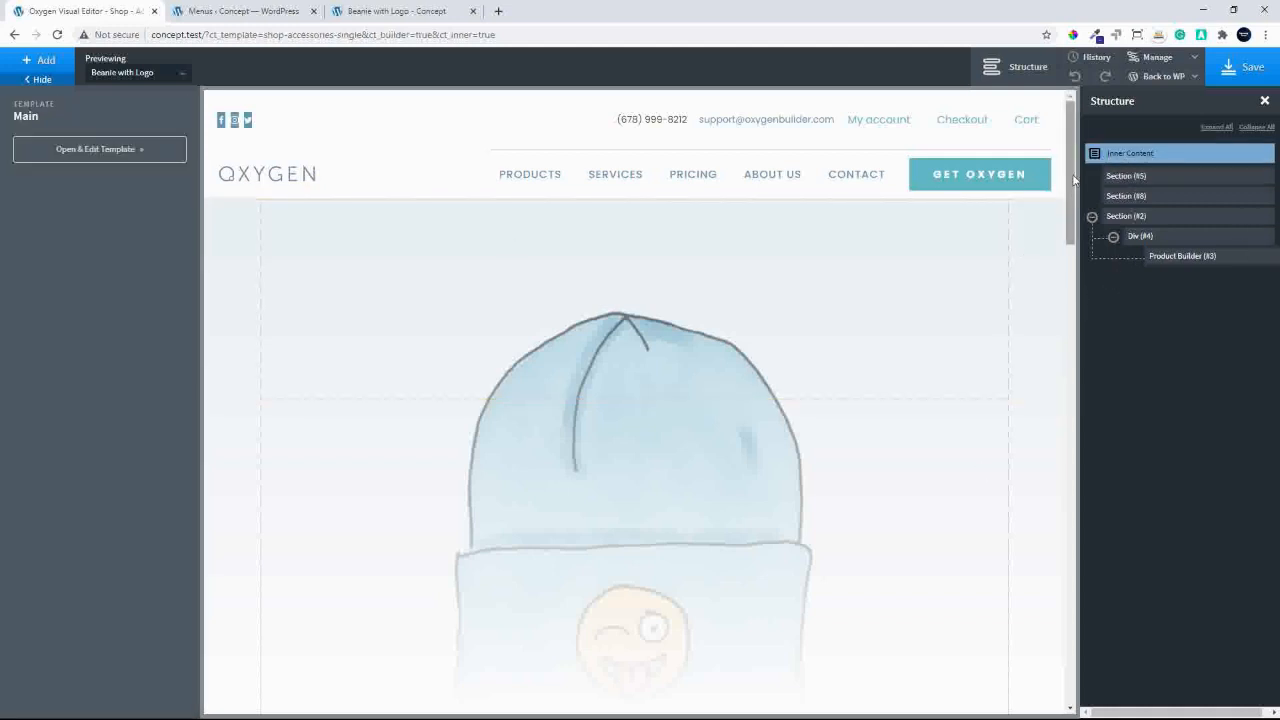
pyautogui.moveTo(1073, 179)
pyautogui.mouseDown()
pyautogui.moveTo(1071, 289)
pyautogui.moveTo(1066, 93)
pyautogui.moveTo(1062, 552)
pyautogui.moveTo(1045, 130)
pyautogui.moveTo(1043, 249)
pyautogui.moveTo(1053, 130)
pyautogui.moveTo(1068, 250)
pyautogui.moveTo(1081, 184)
pyautogui.mouseUp()
# Set the top margin of the white div around the Product Builder to -400 so it overlaps the image sections.
pyautogui.click(1180, 240)
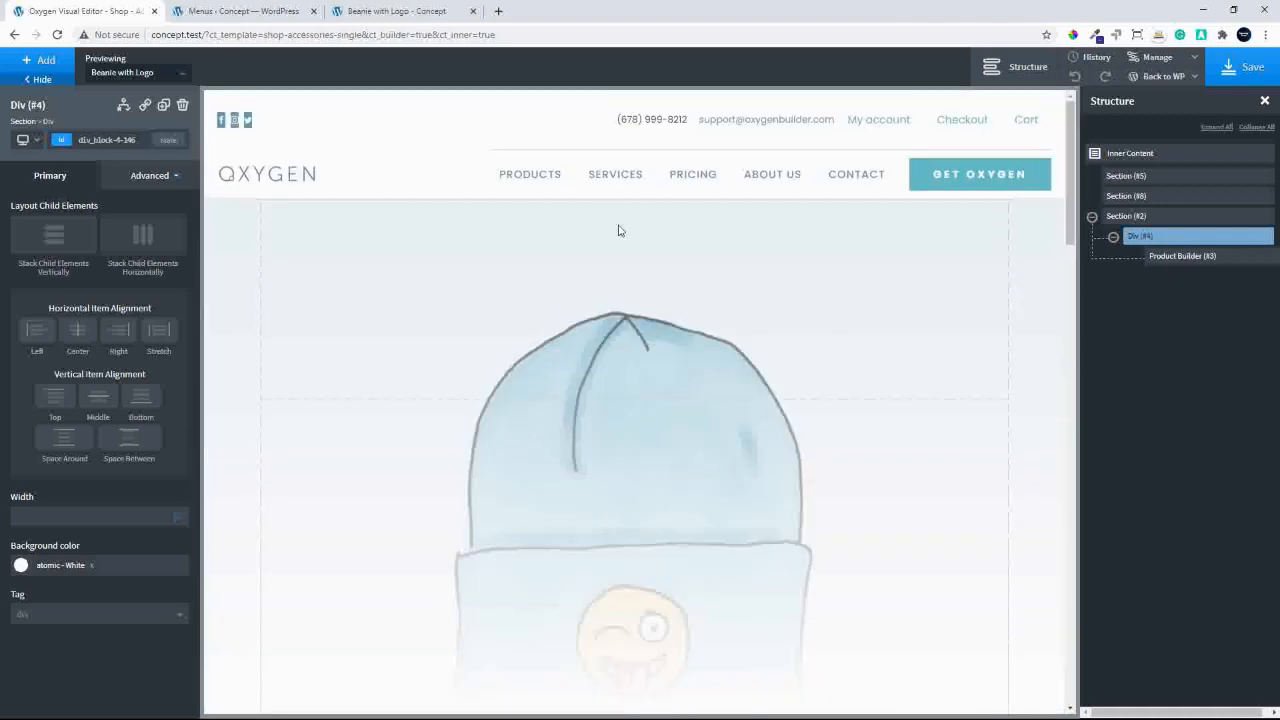
pyautogui.click(389, 457)
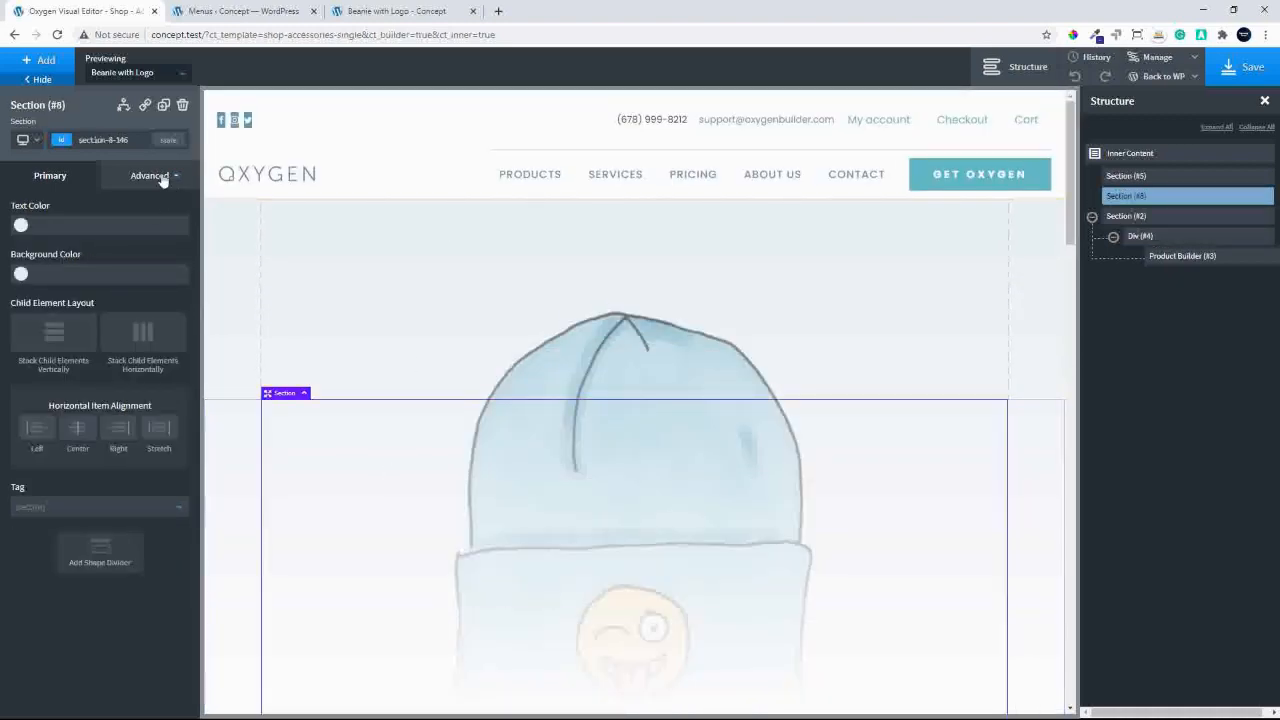
pyautogui.click(160, 177)
pyautogui.click(126, 252)
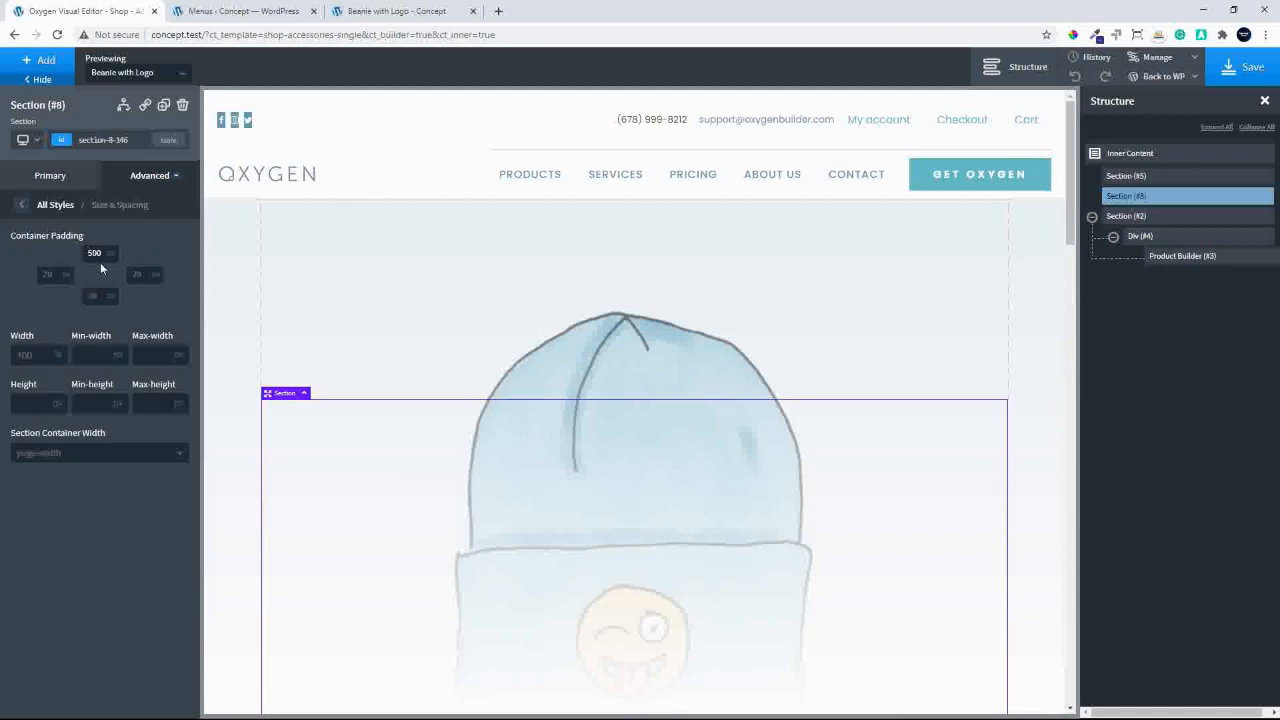
pyautogui.click(1166, 236)
pyautogui.scroll(-5, 745, 365)
pyautogui.click(150, 176)
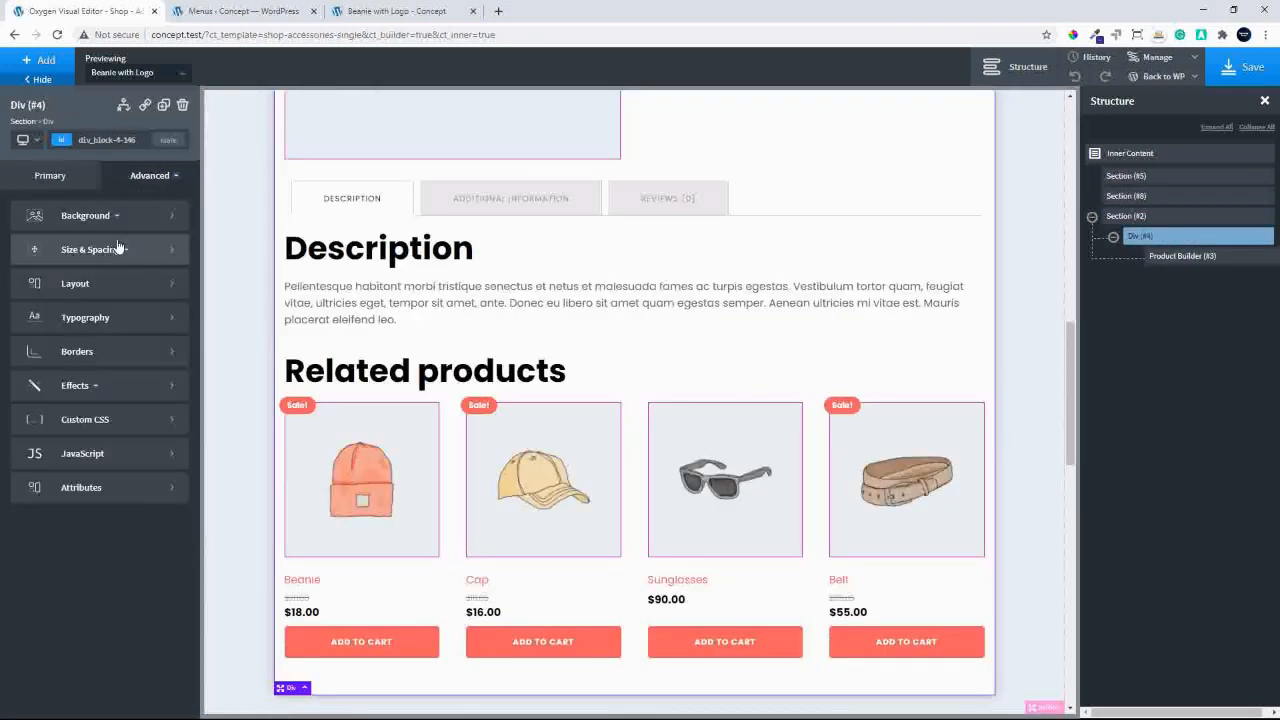
pyautogui.click(103, 252)
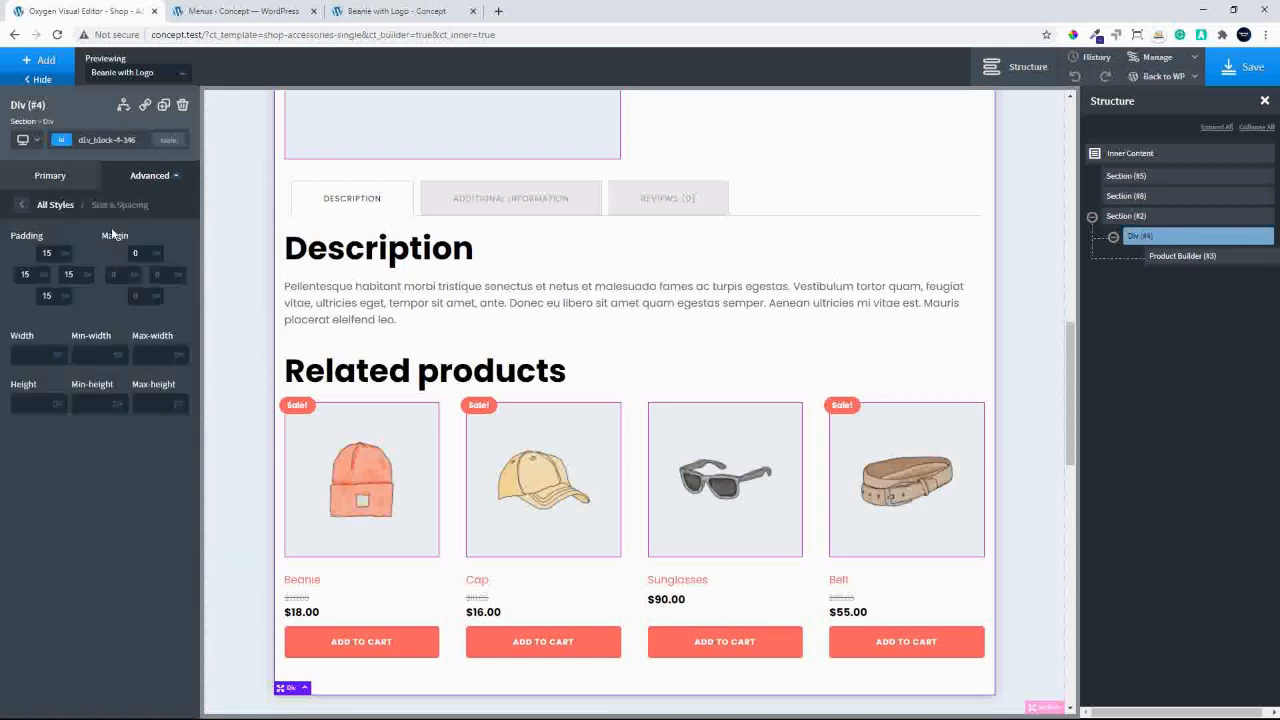
pyautogui.click(140, 254)
pyautogui.write('-400')
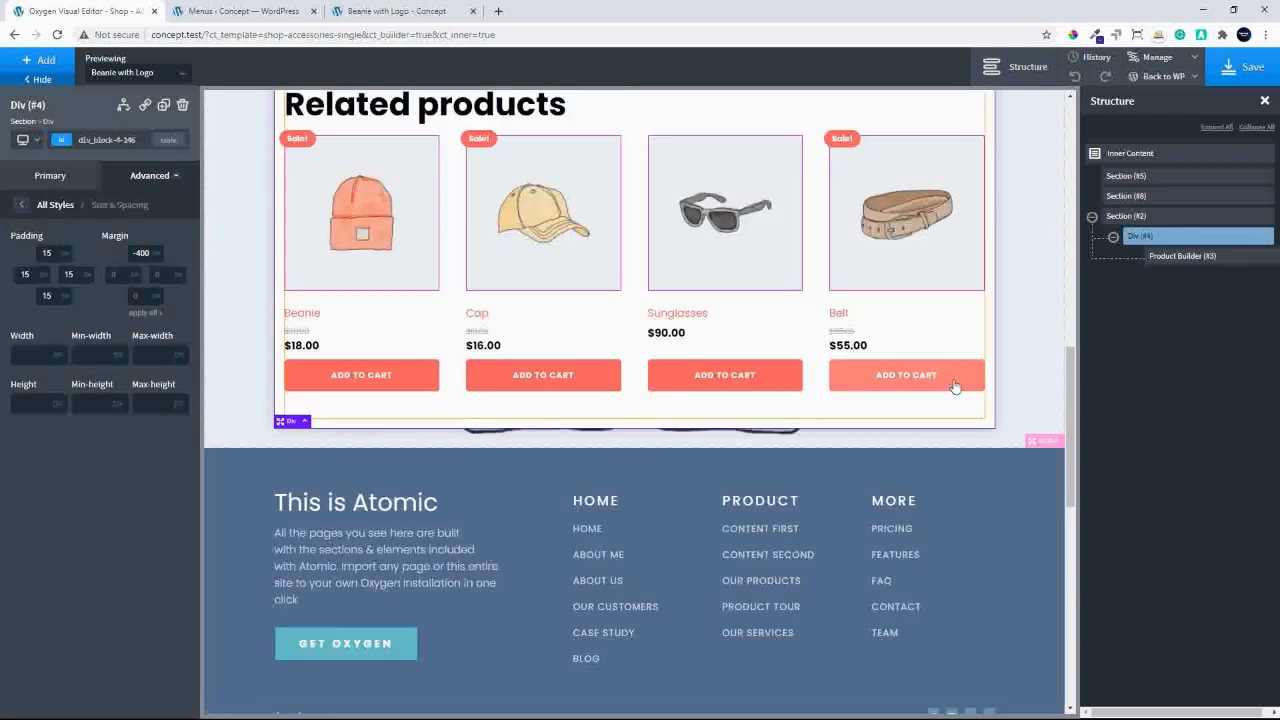
pyautogui.moveTo(1069, 476); pyautogui.dragTo(1048, 205)
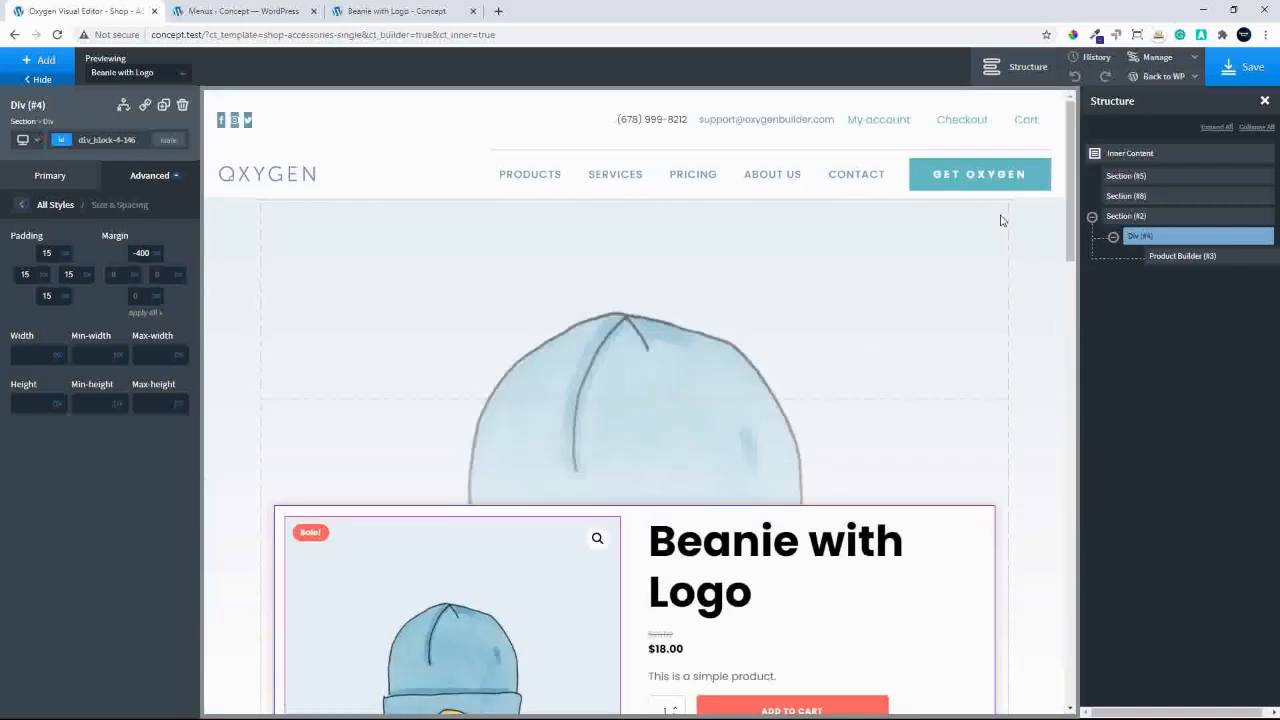
# Save the template, then reload the live Beanie with Logo page and check its parallax background while scrolling.
pyautogui.click(1250, 67)
pyautogui.click(360, 11)
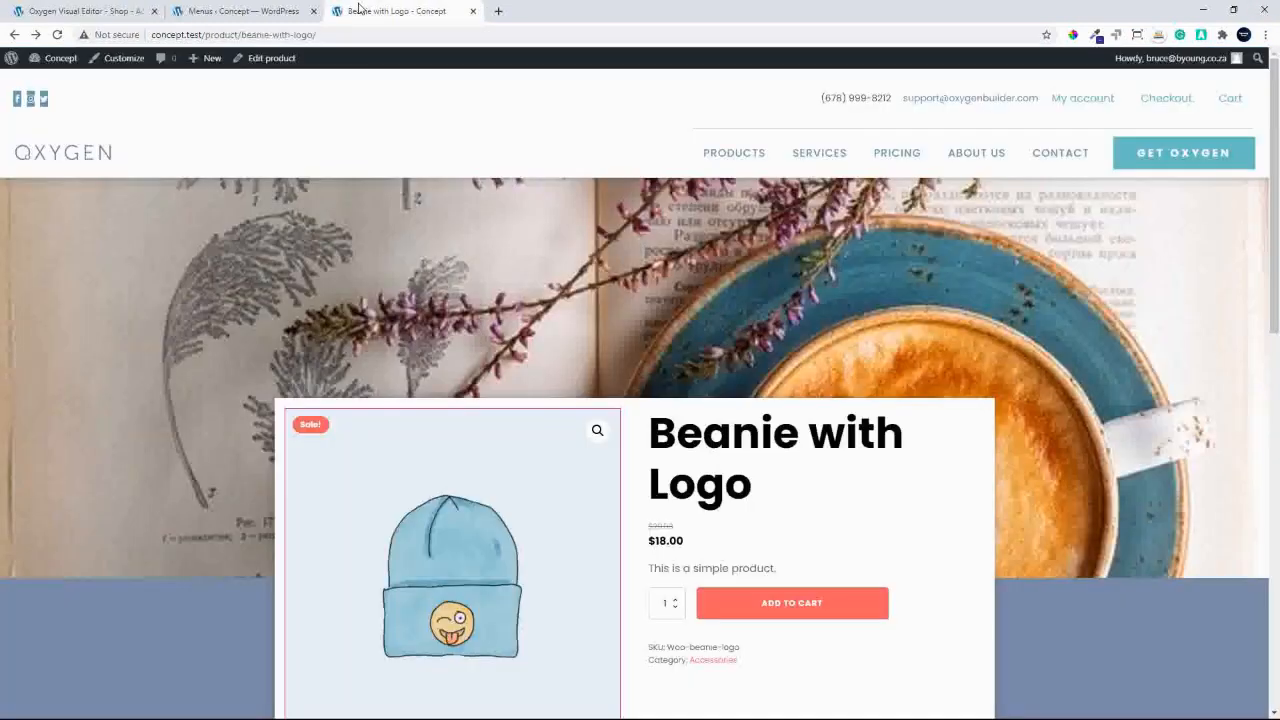
pyautogui.click(57, 34)
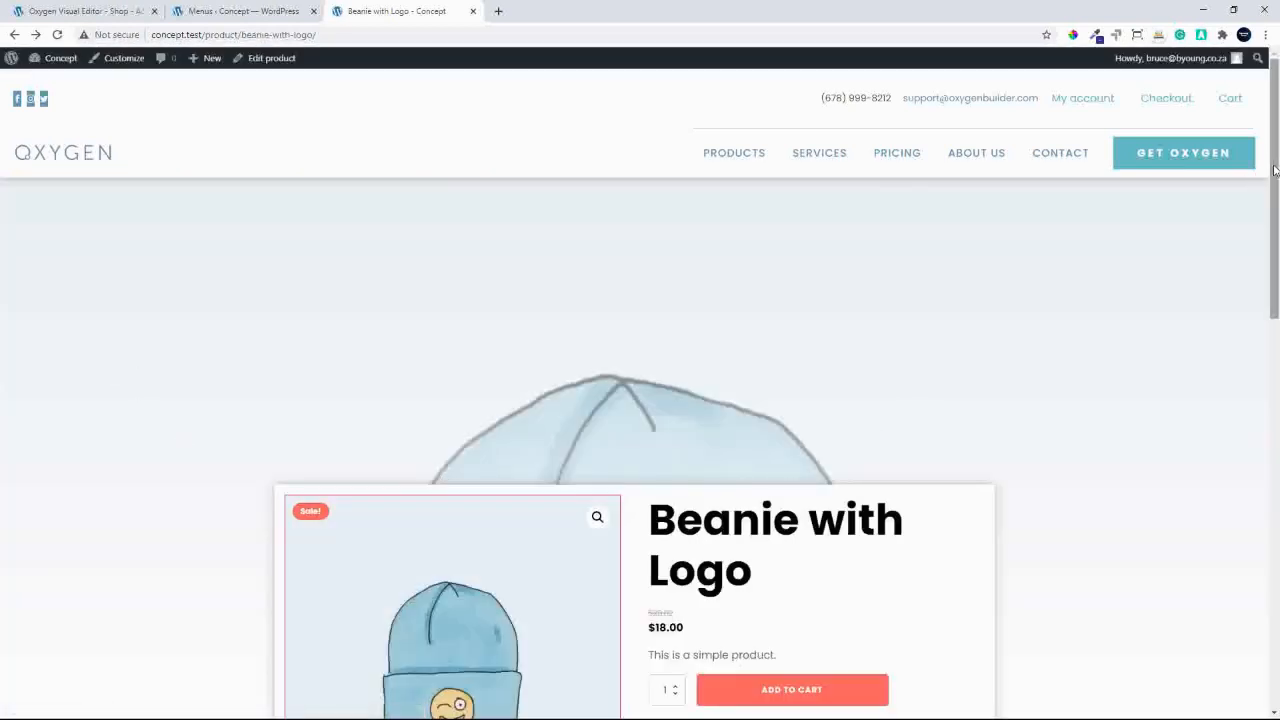
pyautogui.scroll(-5, 1275, 170)
pyautogui.scroll(5, 1276, 137)
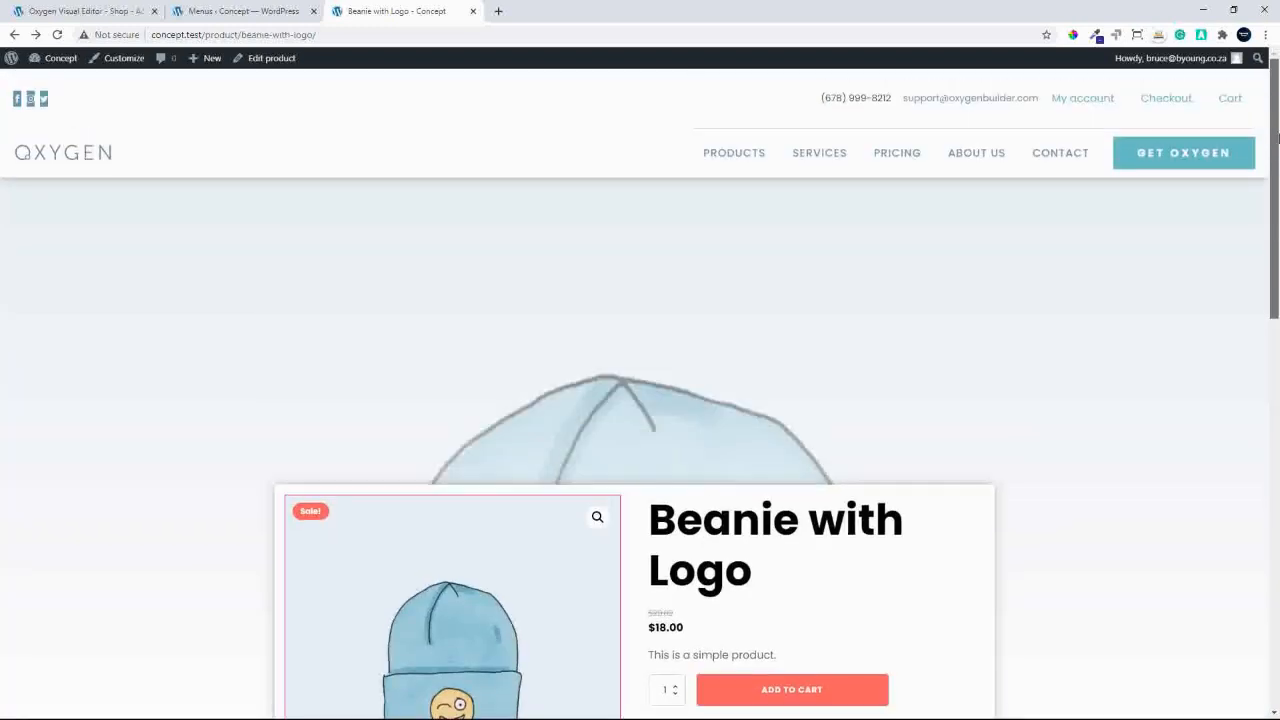
pyautogui.scroll(-4, 1276, 130)
pyautogui.scroll(4, 1240, 160)
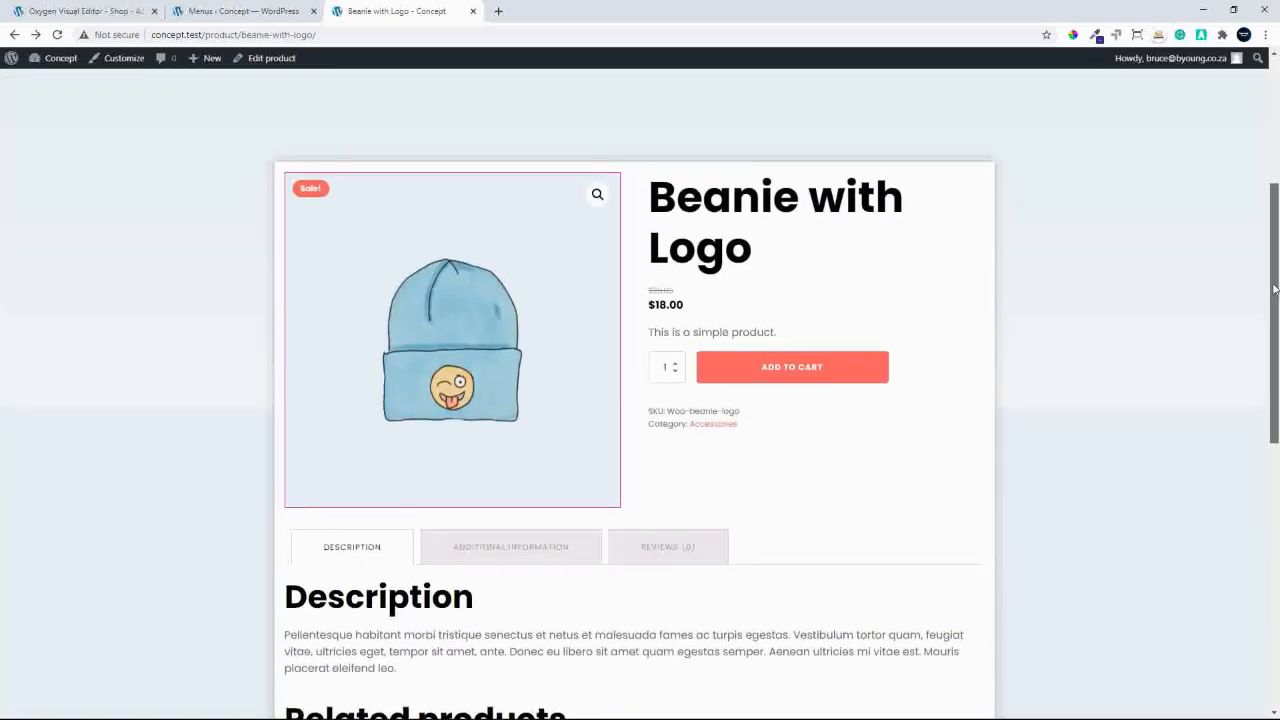
# Return to the Oxygen editor and examine how the two image sections and their gradients behave while scrolling.
pyautogui.click(93, 11)
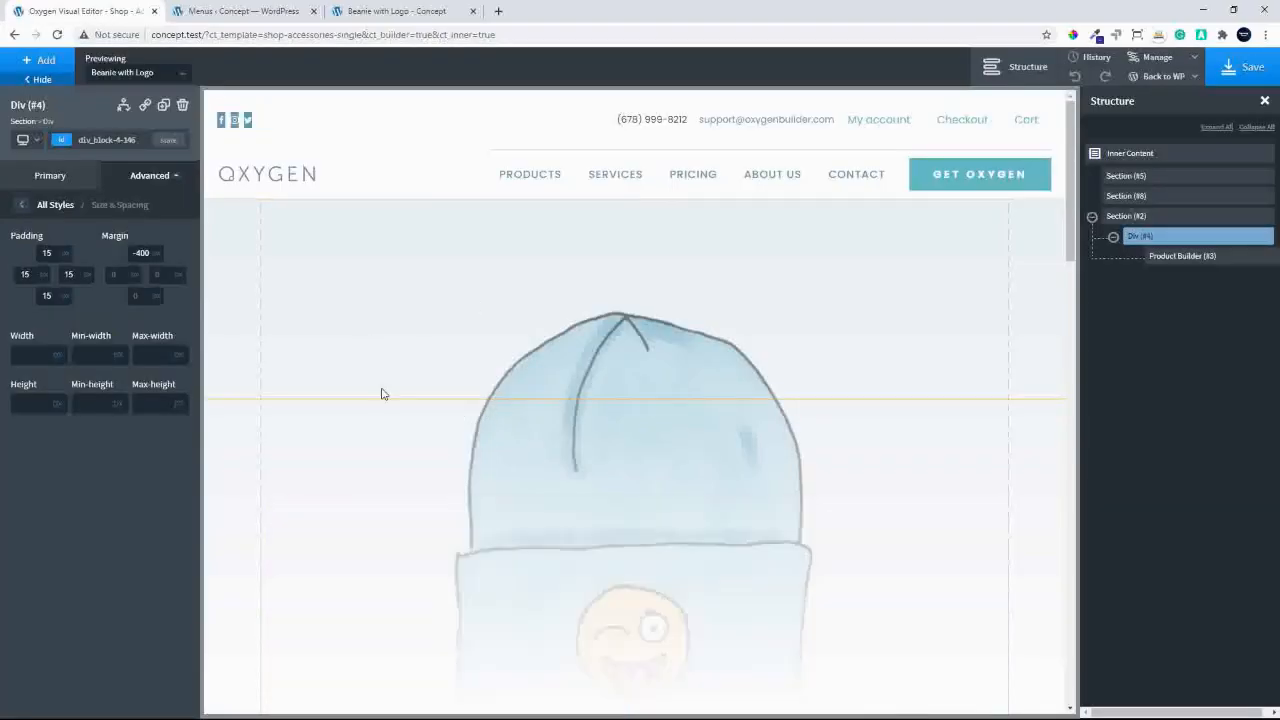
pyautogui.click(237, 357)
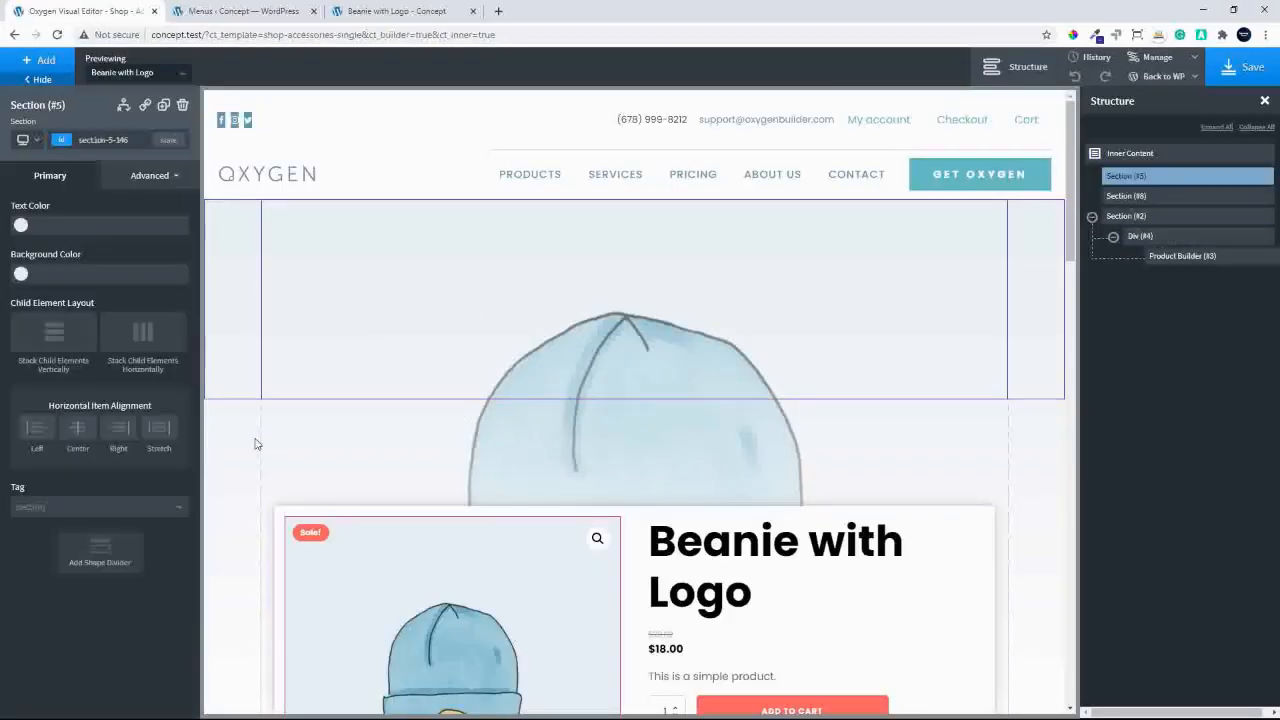
pyautogui.click(248, 443)
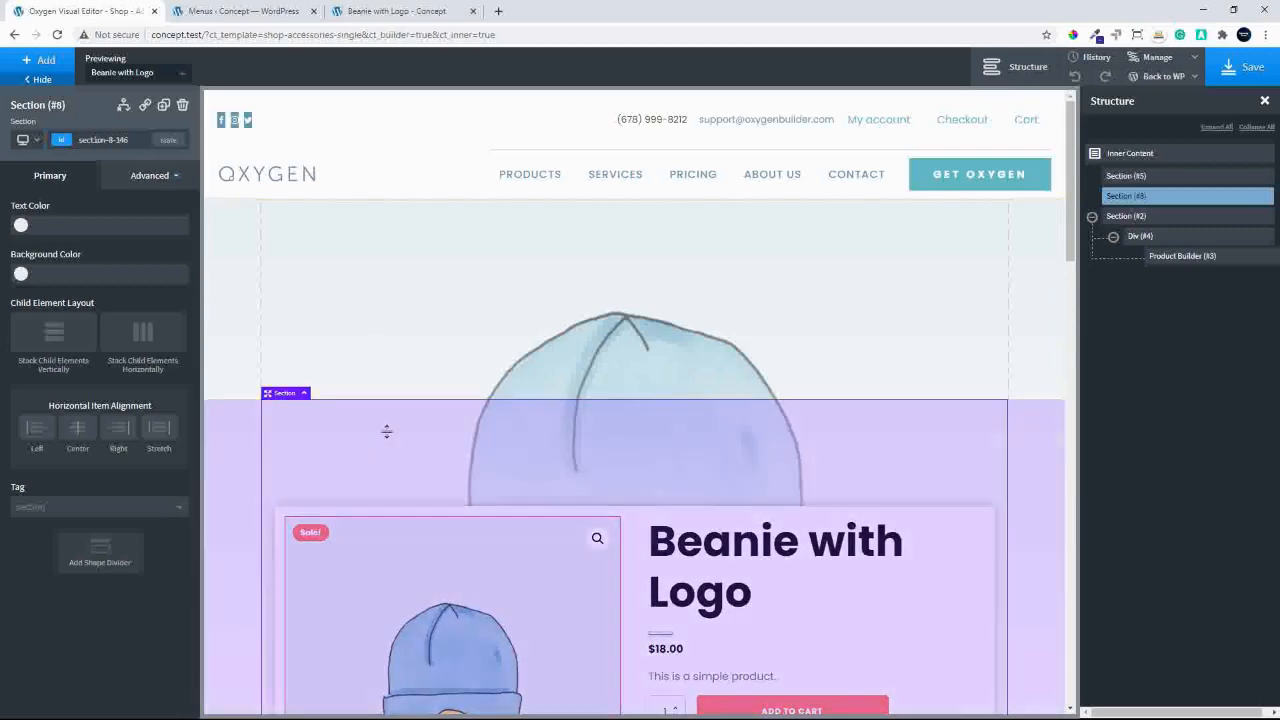
pyautogui.click(398, 322)
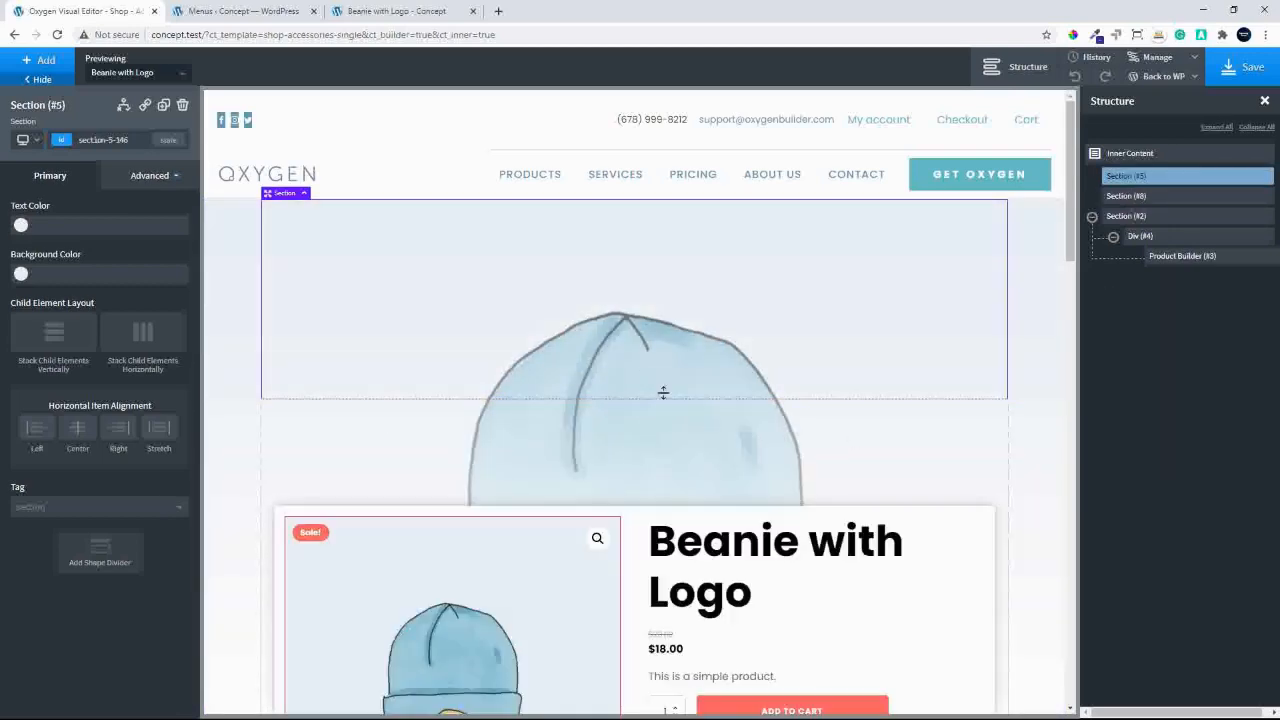
pyautogui.moveTo(1071, 185); pyautogui.dragTo(1095, 155)
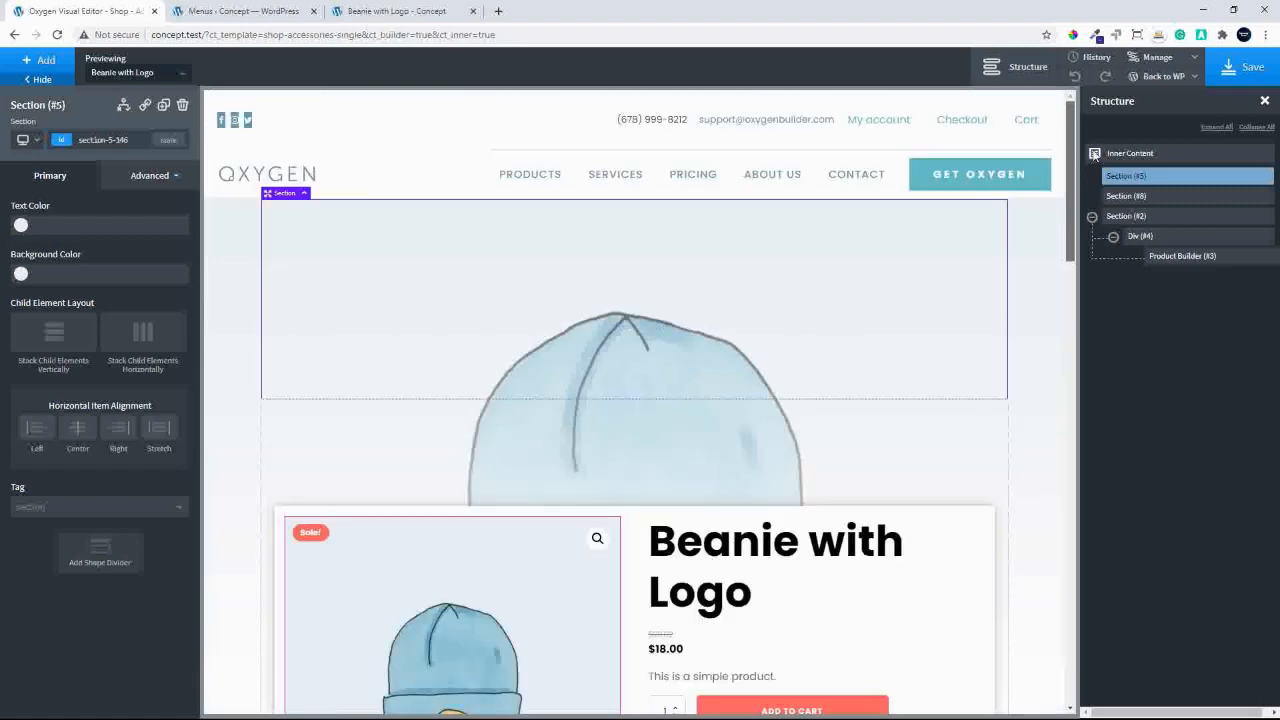
pyautogui.moveTo(1086, 286); pyautogui.dragTo(1083, 101)
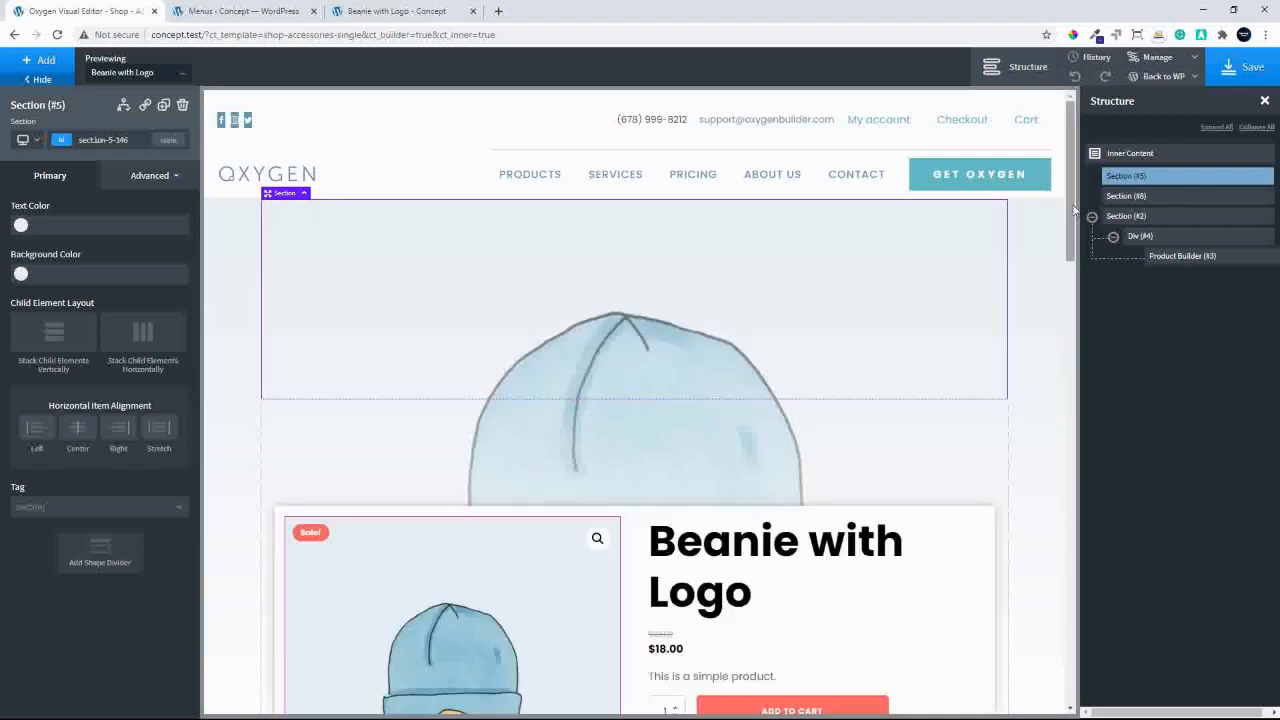
pyautogui.moveTo(1074, 212)
pyautogui.mouseDown()
pyautogui.moveTo(1067, 304)
pyautogui.moveTo(1088, 196)
pyautogui.mouseUp()
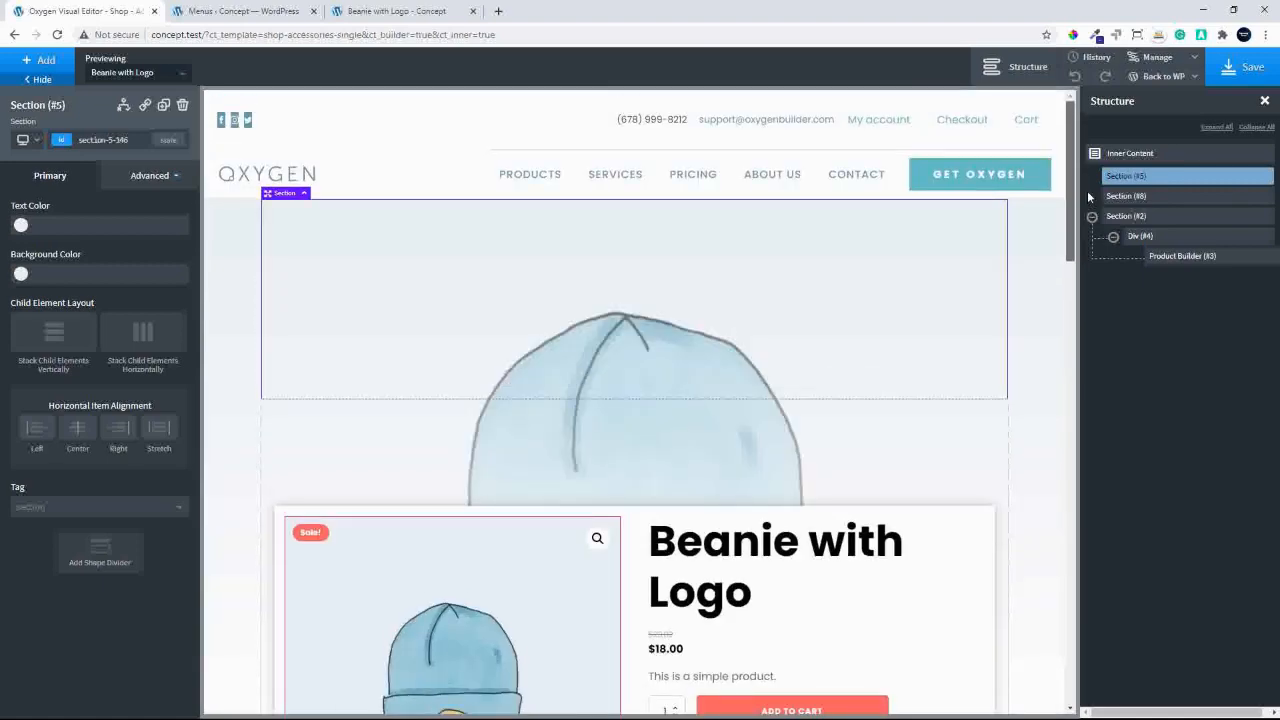
# Save the Shop - Accessories Single template and open the Main template's edit page in the WordPress admin.
pyautogui.click(1230, 71)
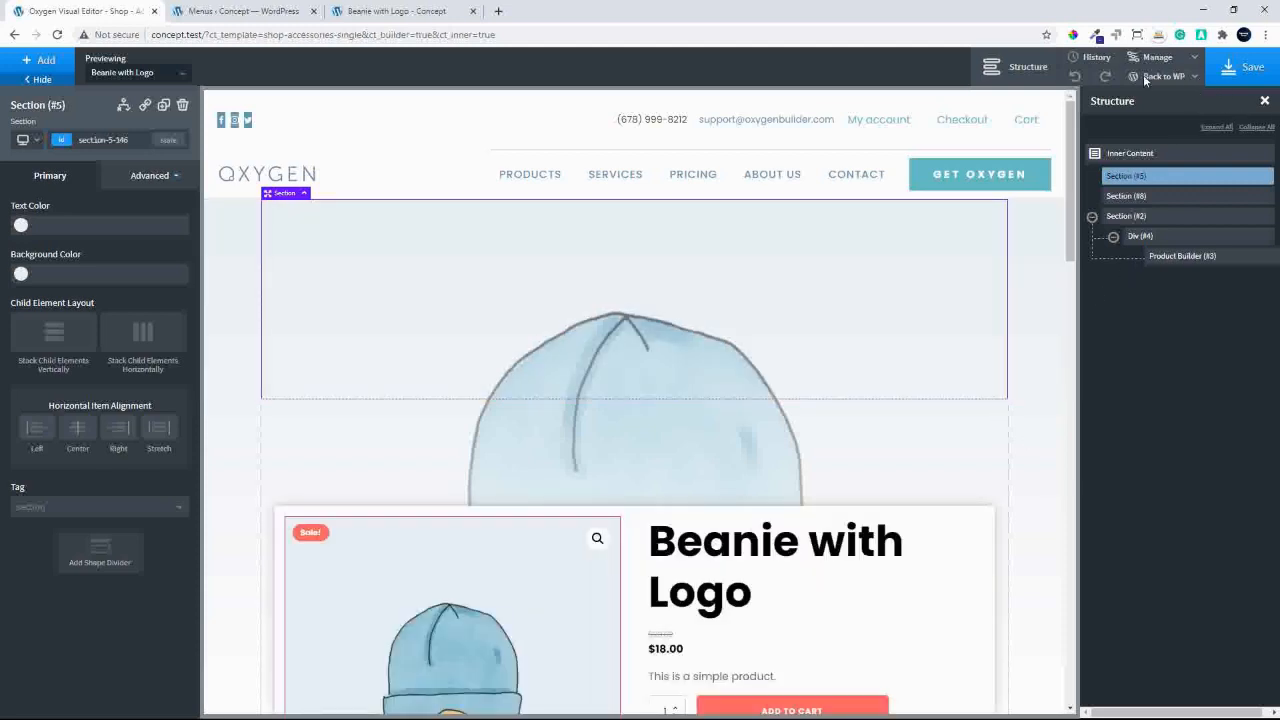
pyautogui.click(1183, 80)
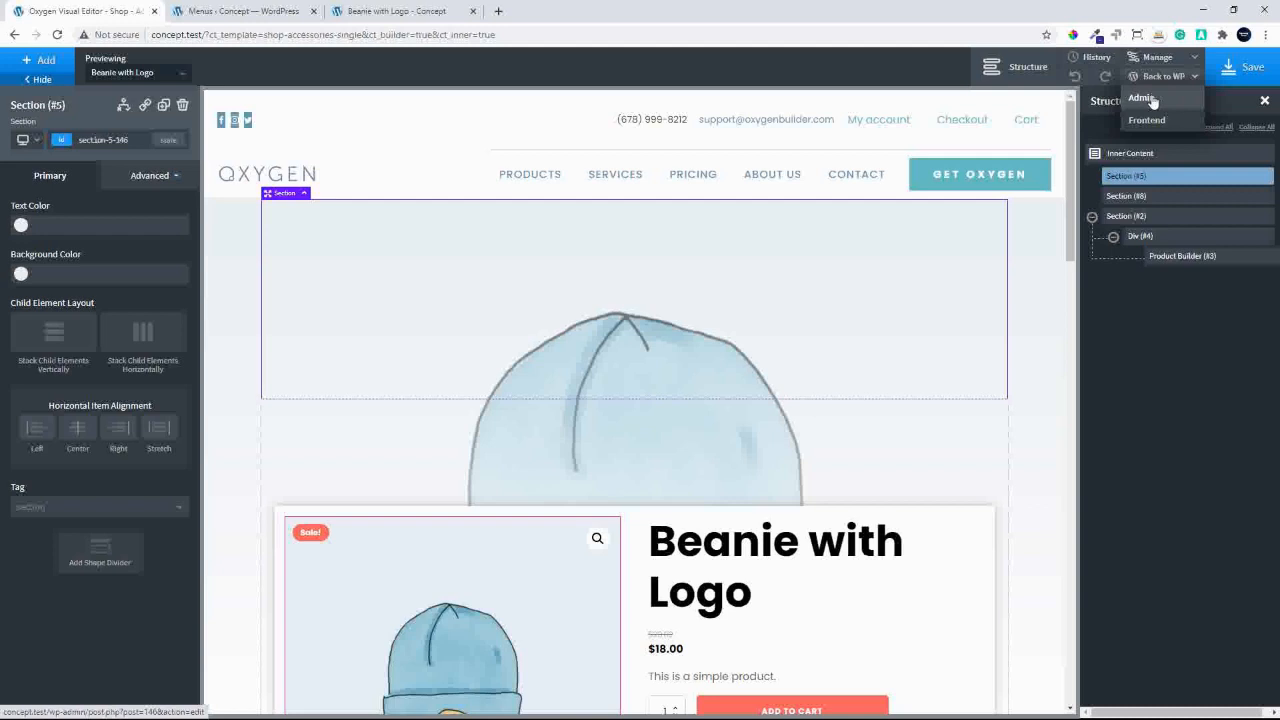
pyautogui.click(1142, 98)
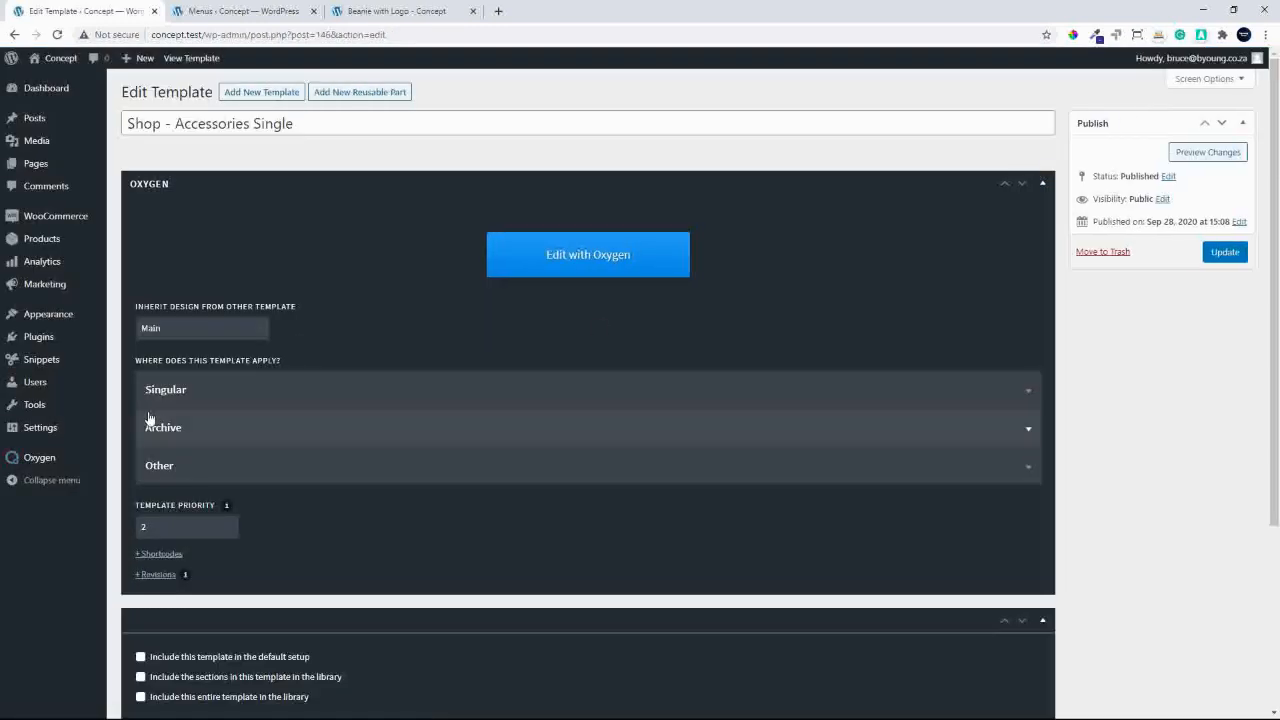
pyautogui.moveTo(34, 458)
pyautogui.click(118, 480)
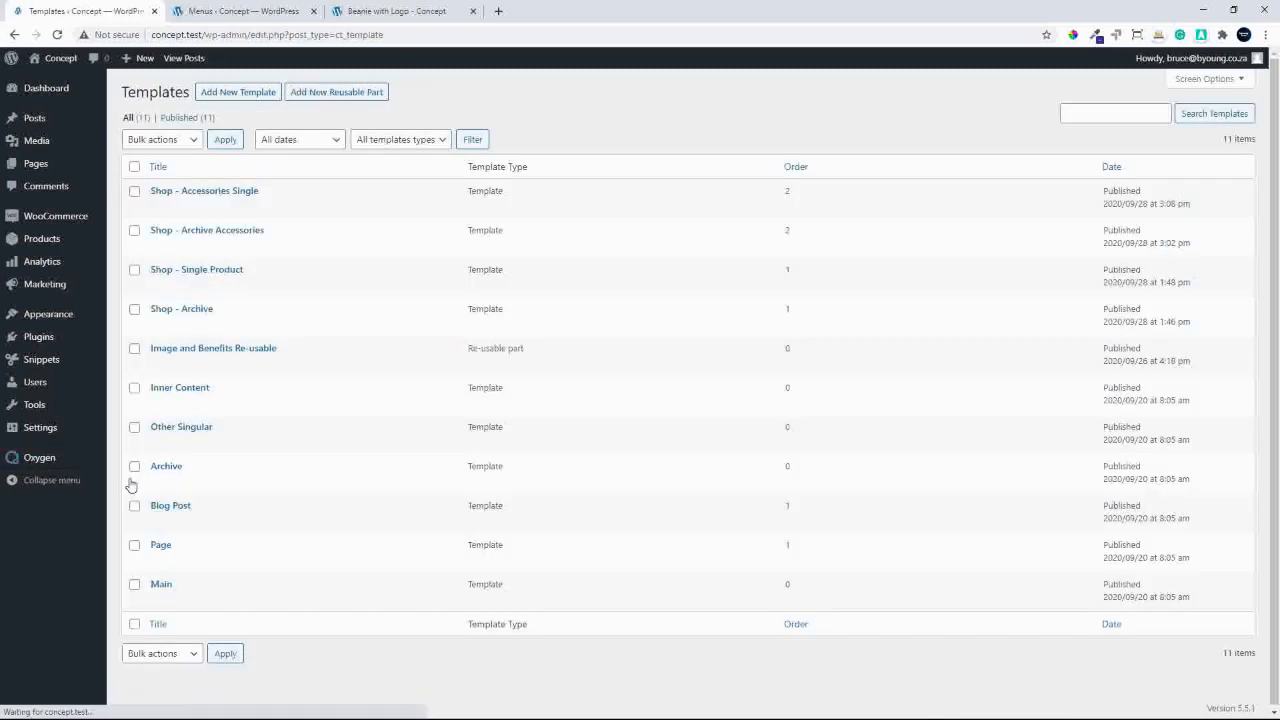
pyautogui.click(158, 586)
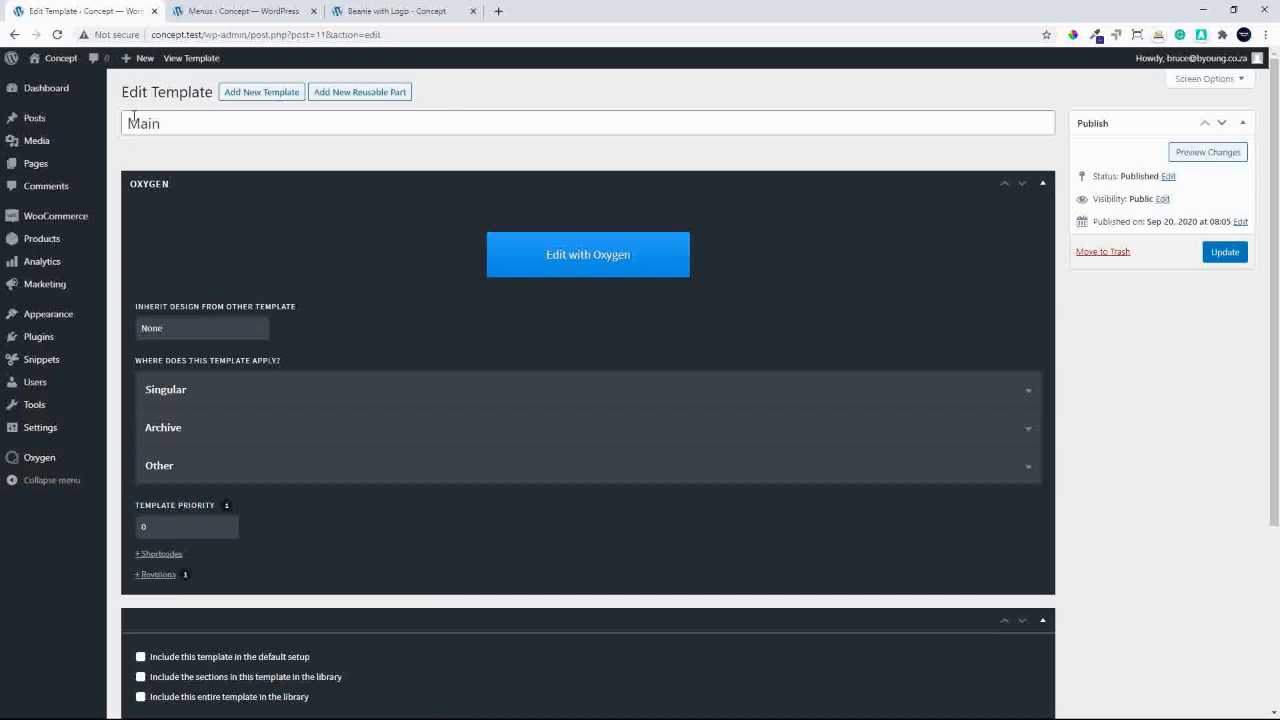
# Open the Main template in the Oxygen editor and switch the preview to the less than 768px breakpoint.
pyautogui.click(197, 123)
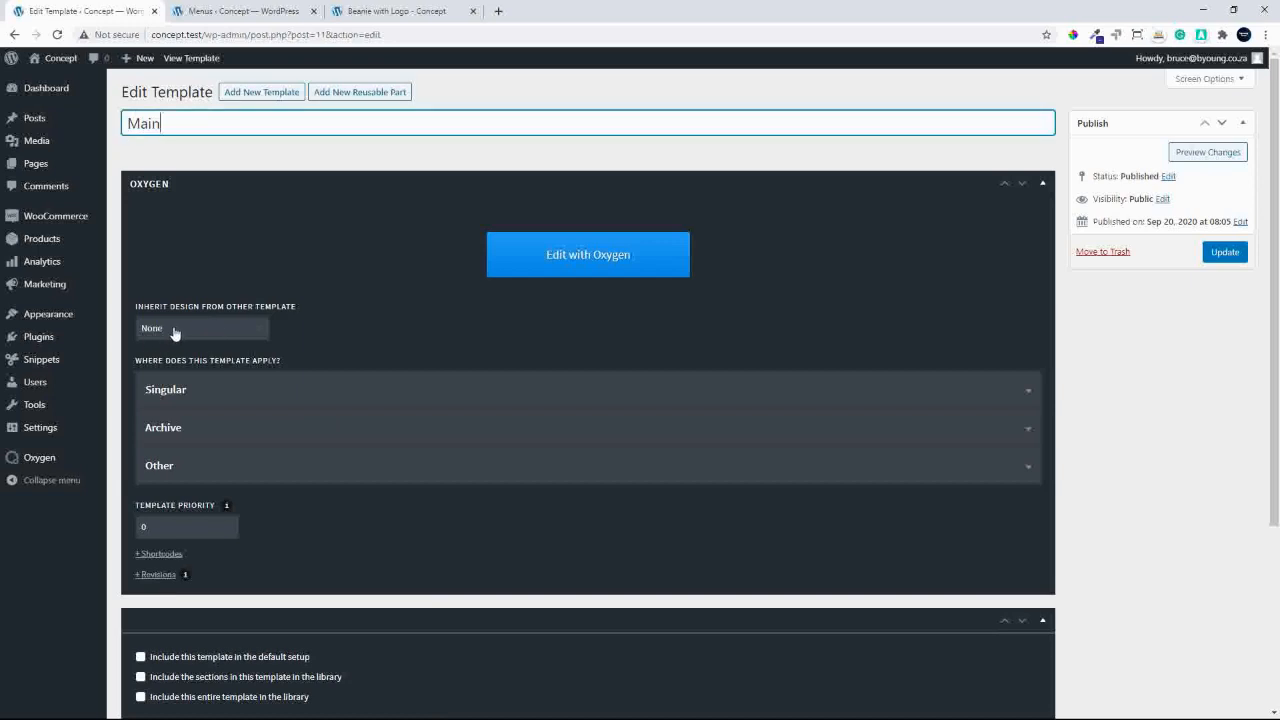
pyautogui.click(575, 254)
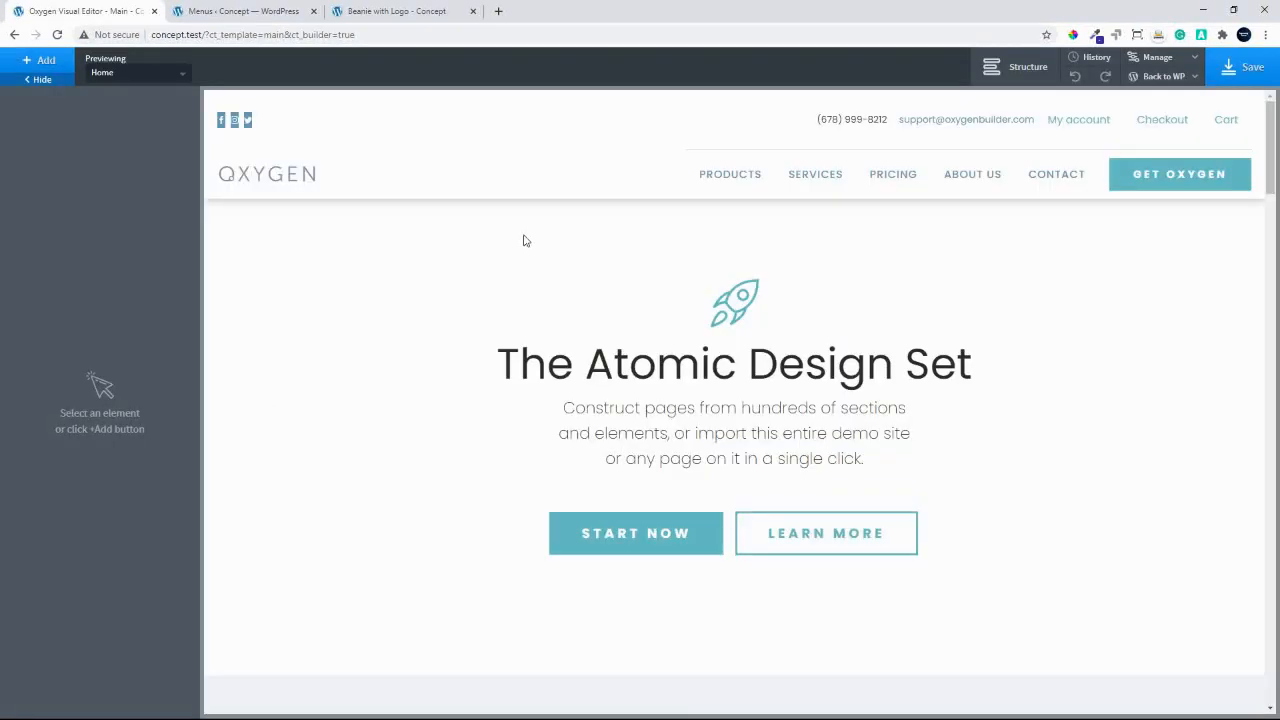
pyautogui.click(431, 190)
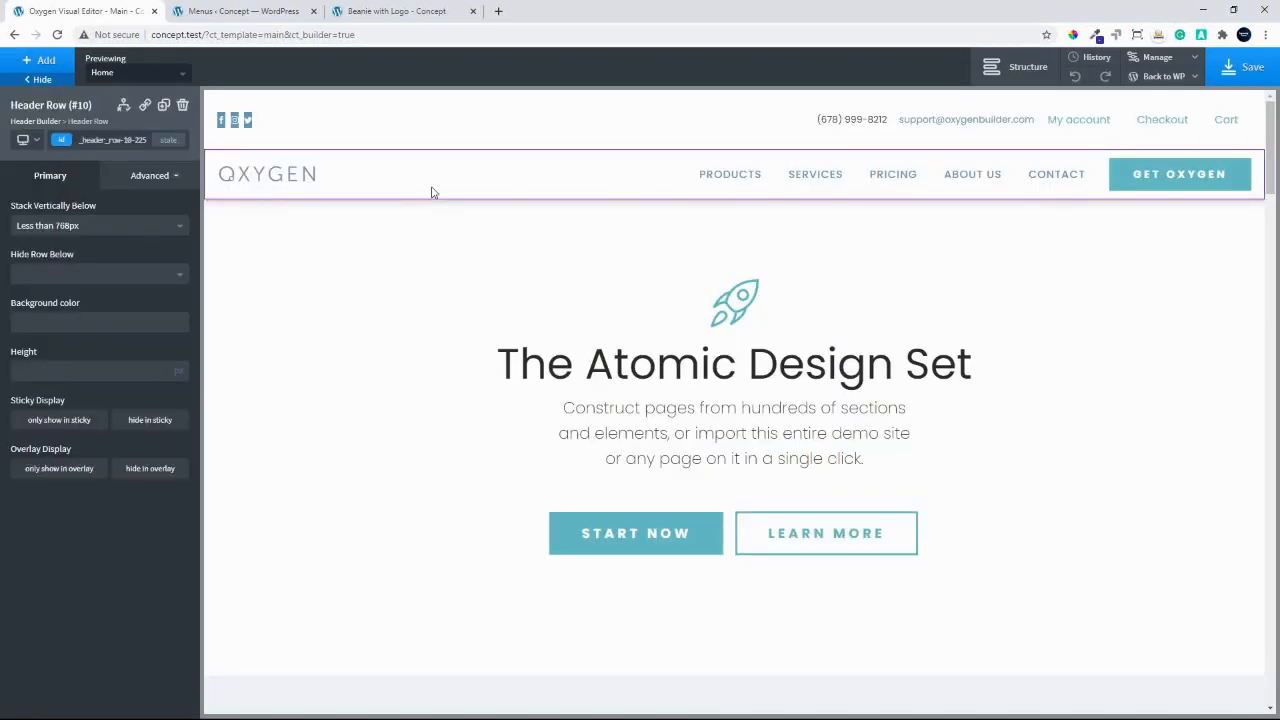
pyautogui.click(36, 140)
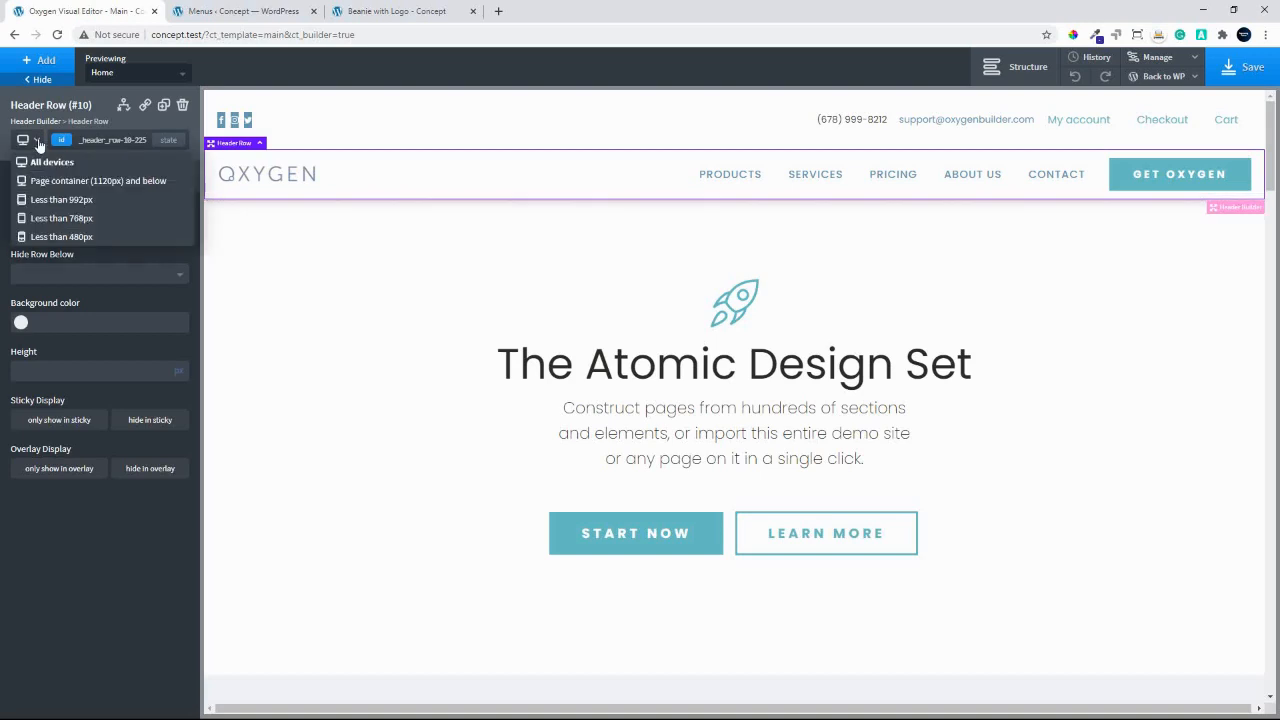
pyautogui.click(88, 220)
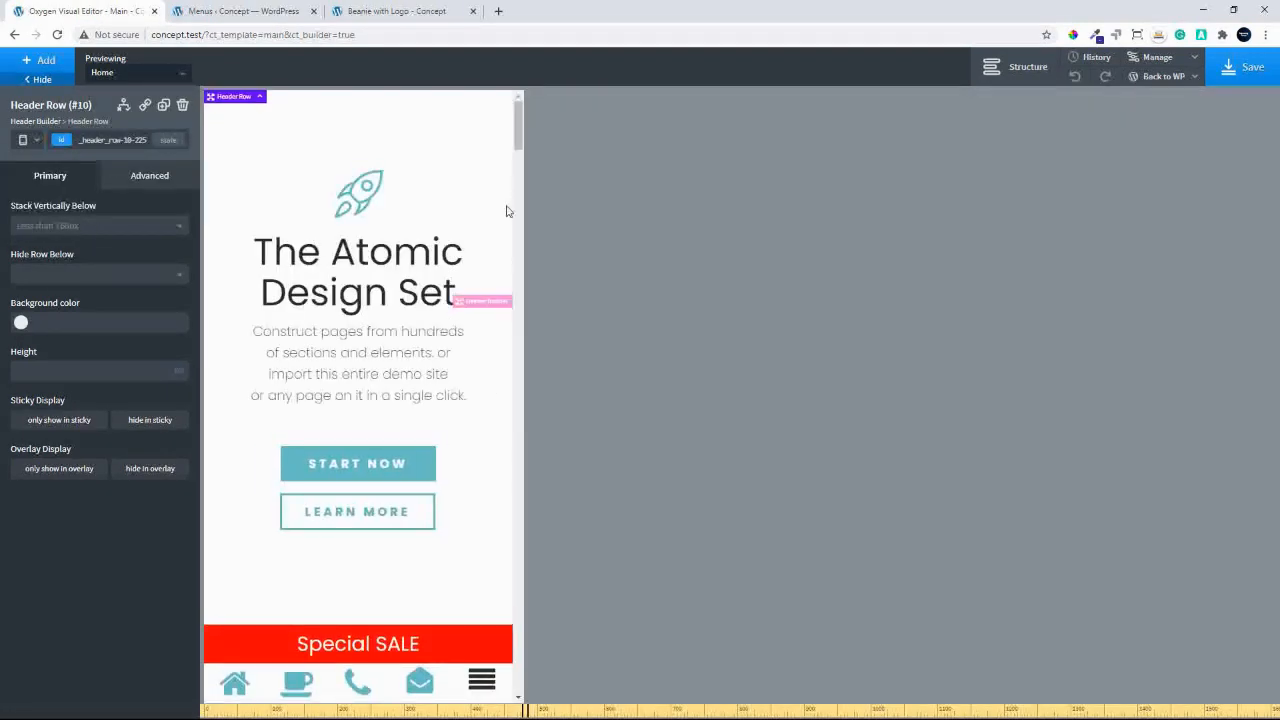
# Duplicate the modal's div that holds the laptop-and-coffee image with the SALE banner.
pyautogui.moveTo(518, 125); pyautogui.dragTo(487, 659)
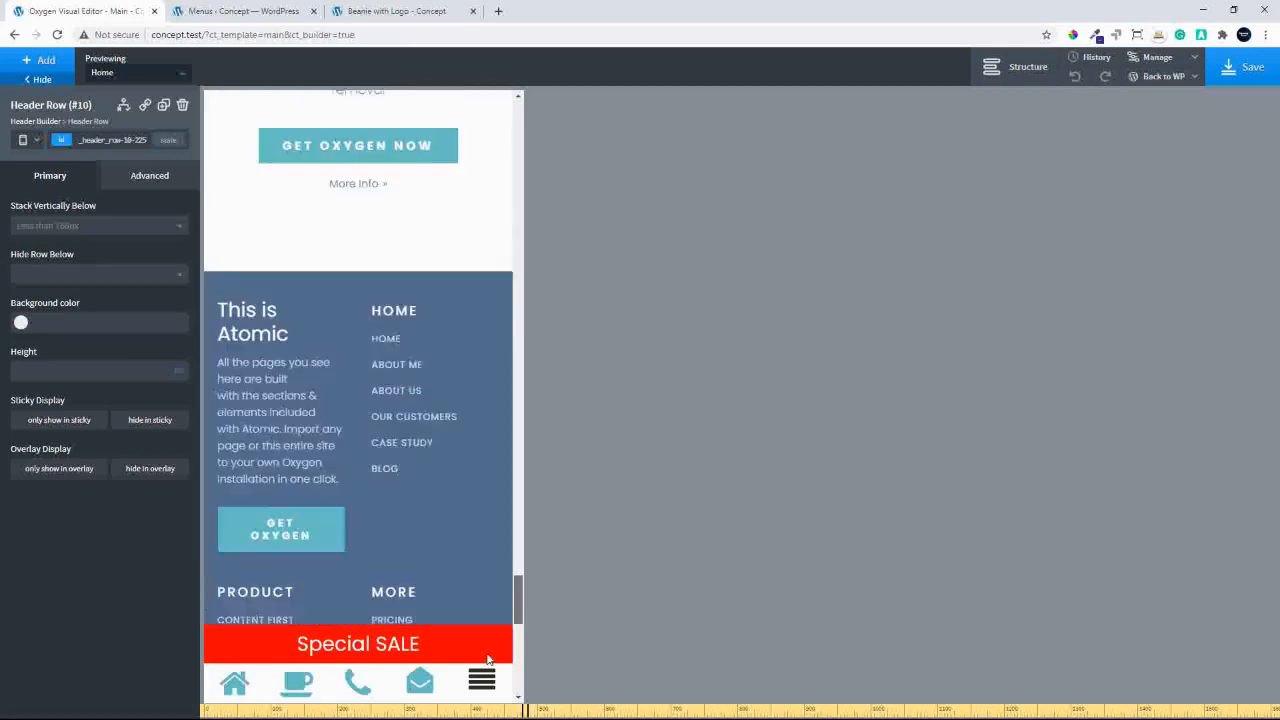
pyautogui.click(482, 680)
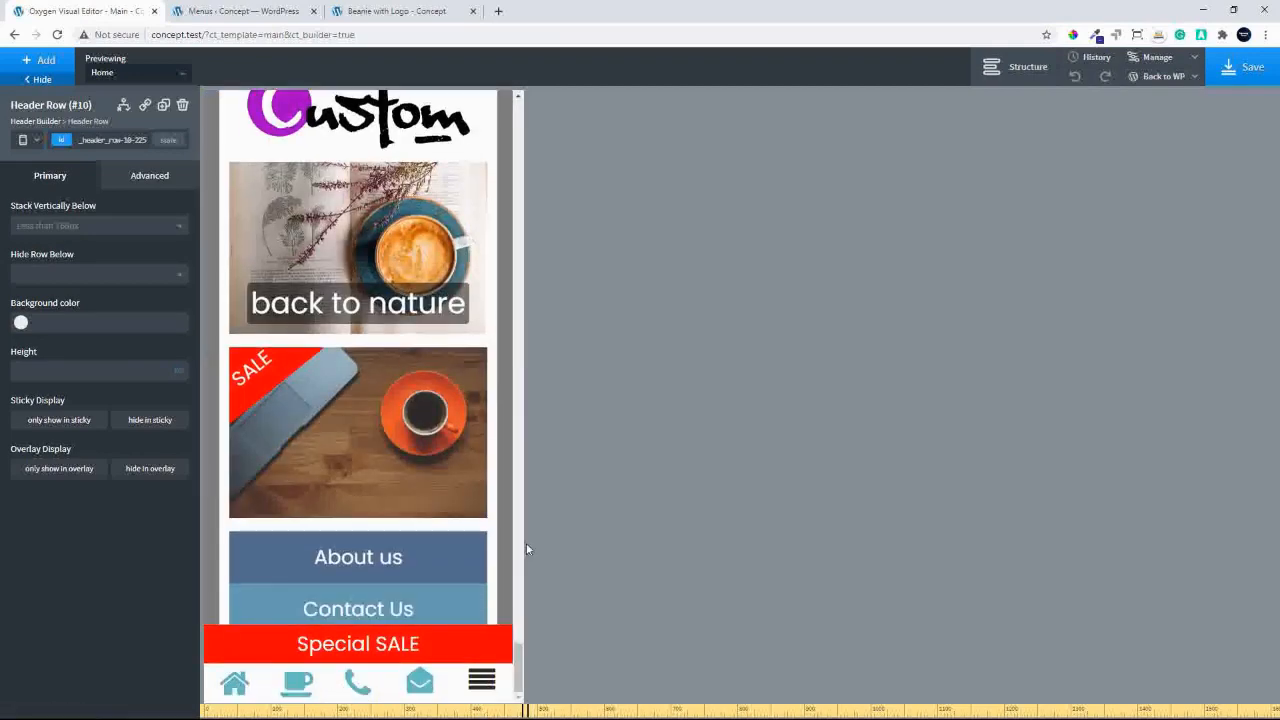
pyautogui.moveTo(520, 659)
pyautogui.mouseDown()
pyautogui.moveTo(523, 628)
pyautogui.moveTo(520, 650)
pyautogui.mouseUp()
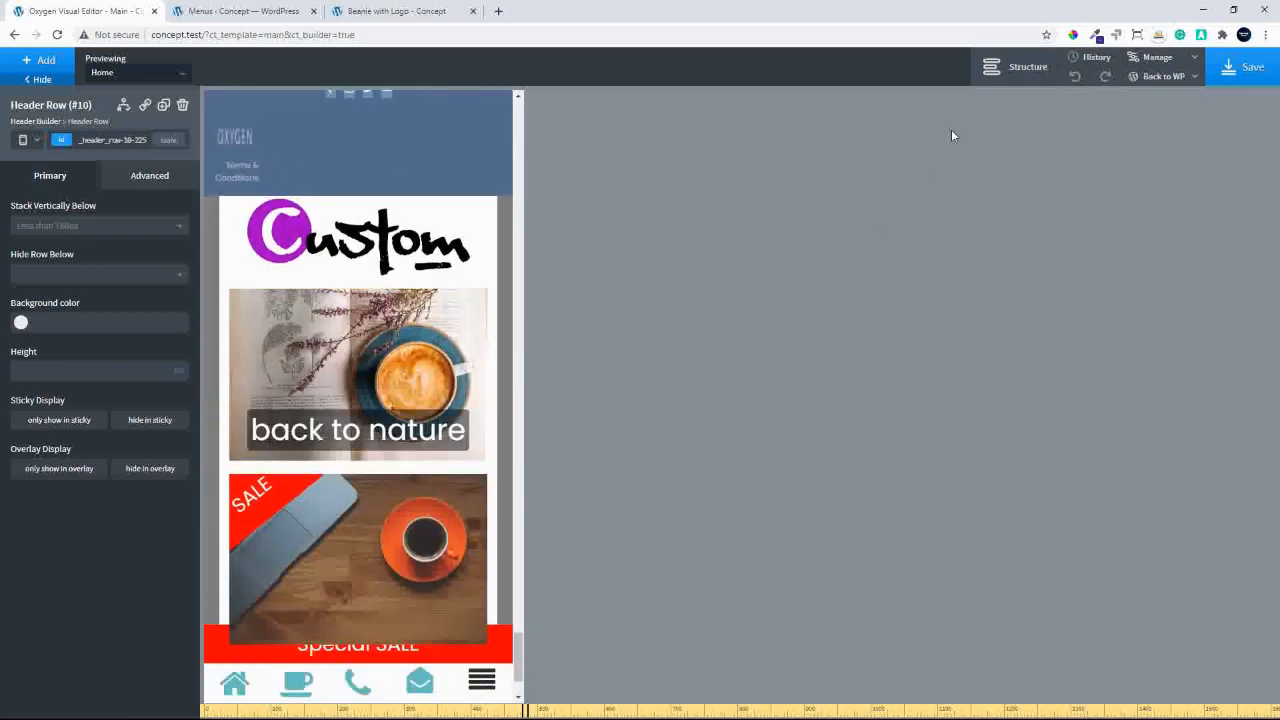
pyautogui.click(1015, 66)
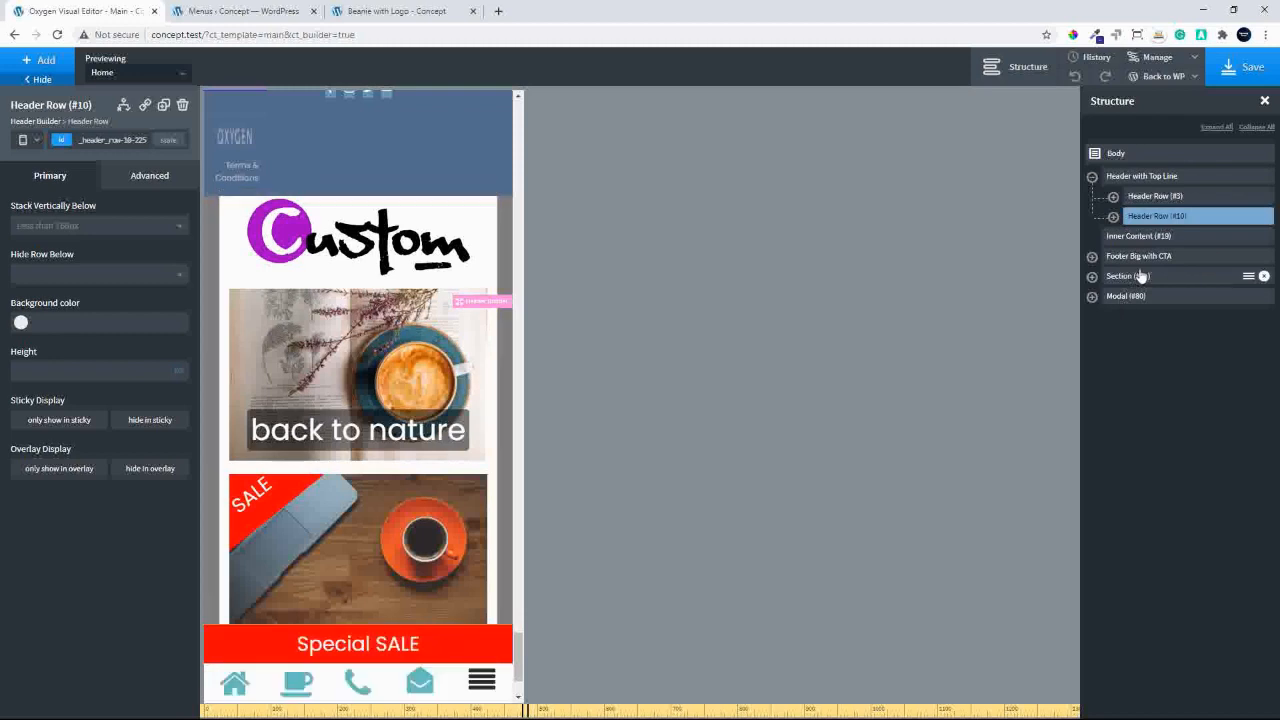
pyautogui.scroll(-1, 518, 655)
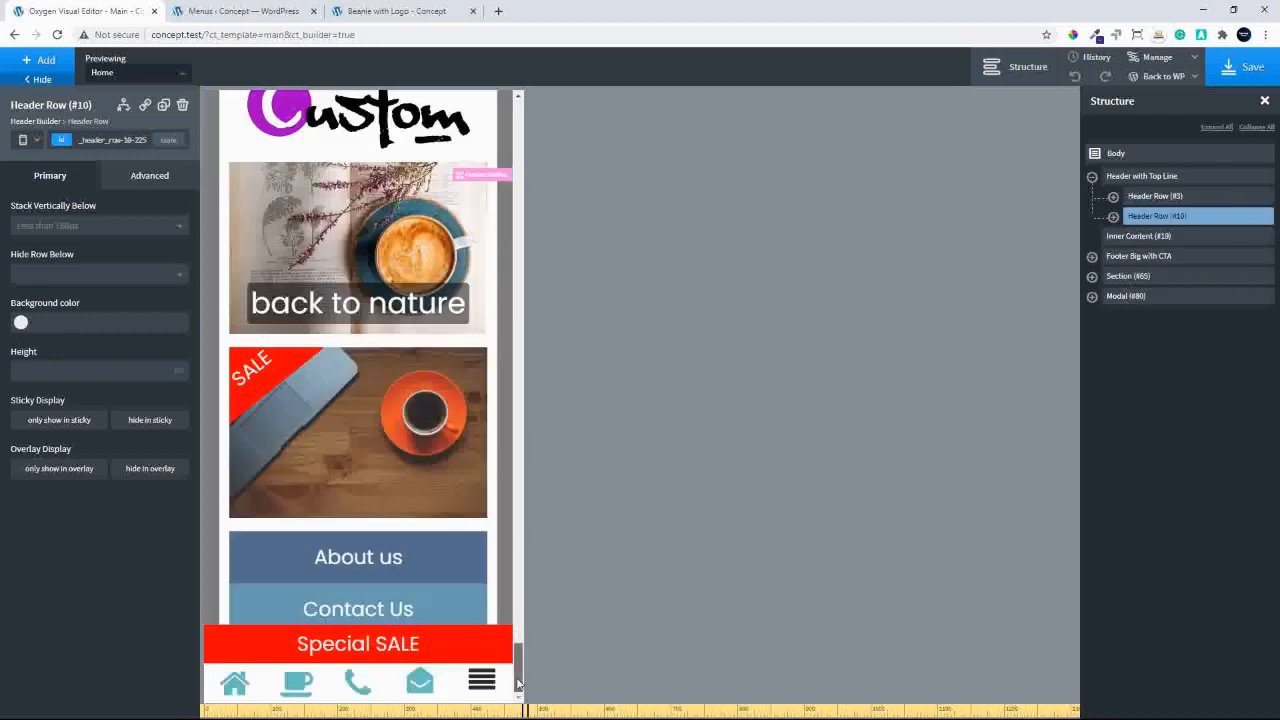
pyautogui.click(376, 436)
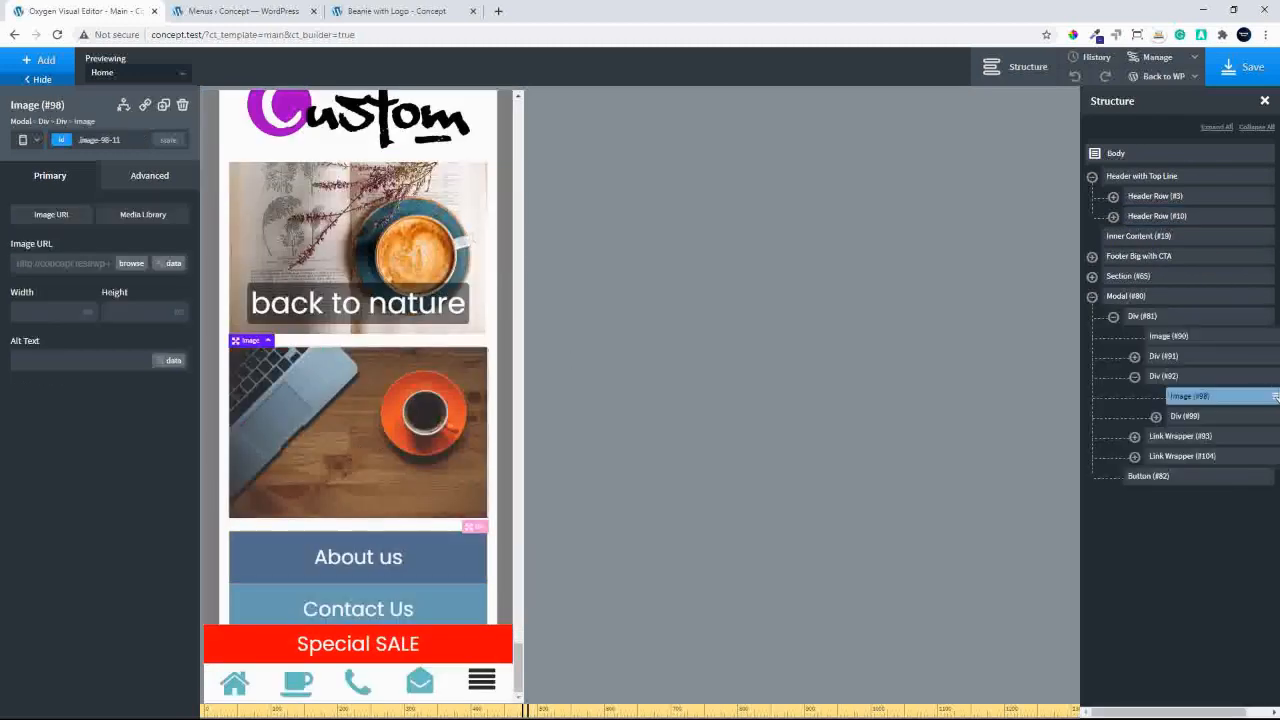
pyautogui.click(1150, 377)
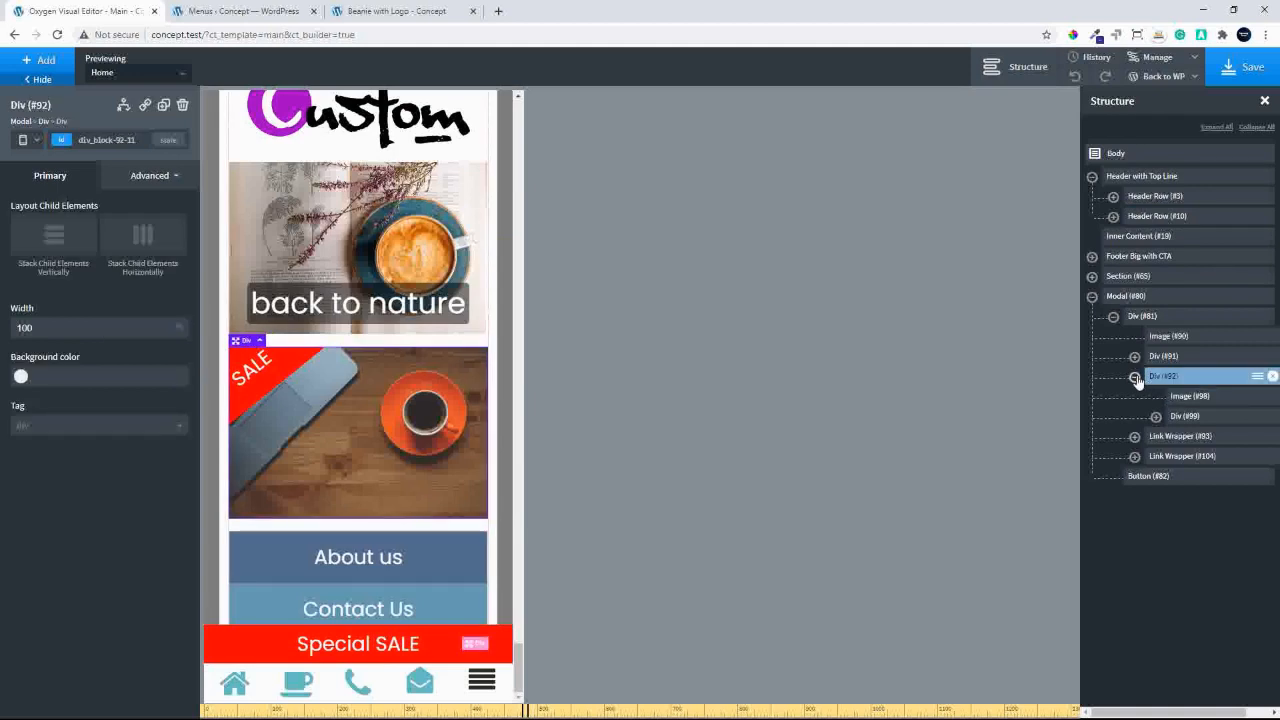
pyautogui.click(1134, 377)
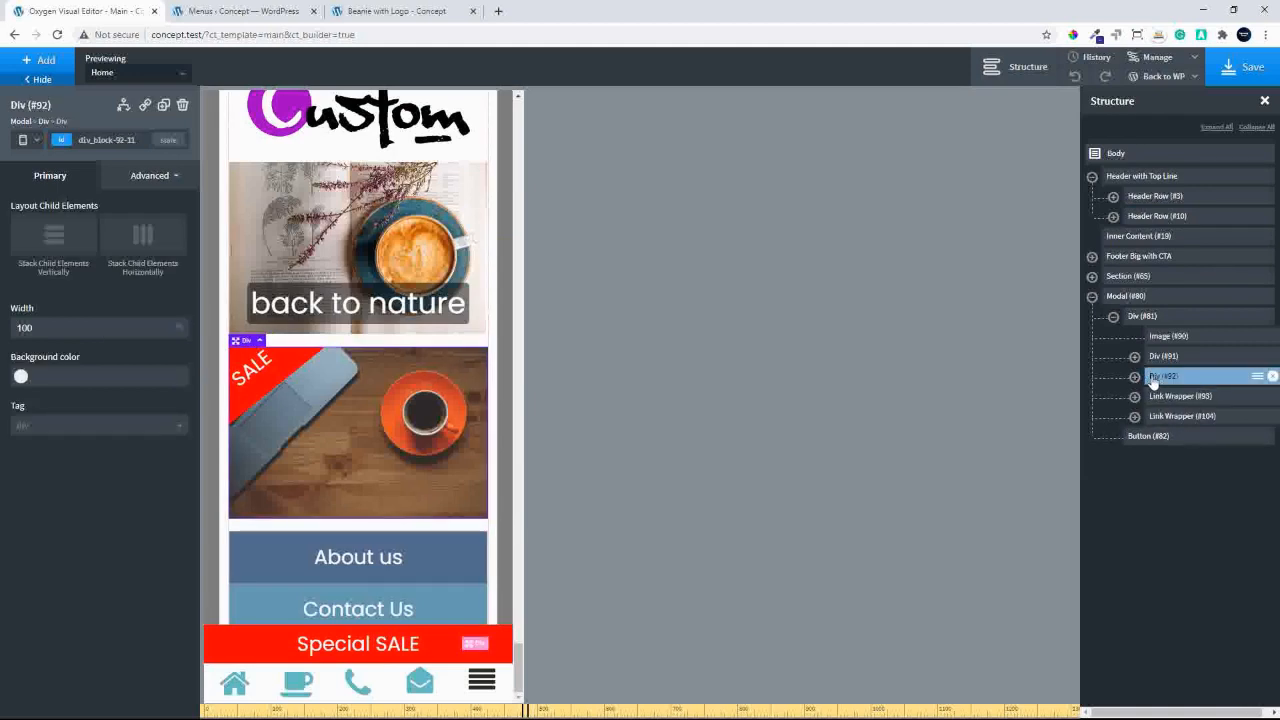
pyautogui.click(163, 104)
# Delete the SALE banner div from the original laptop-and-coffee image div, keeping its image.
pyautogui.click(1136, 383)
pyautogui.click(1134, 377)
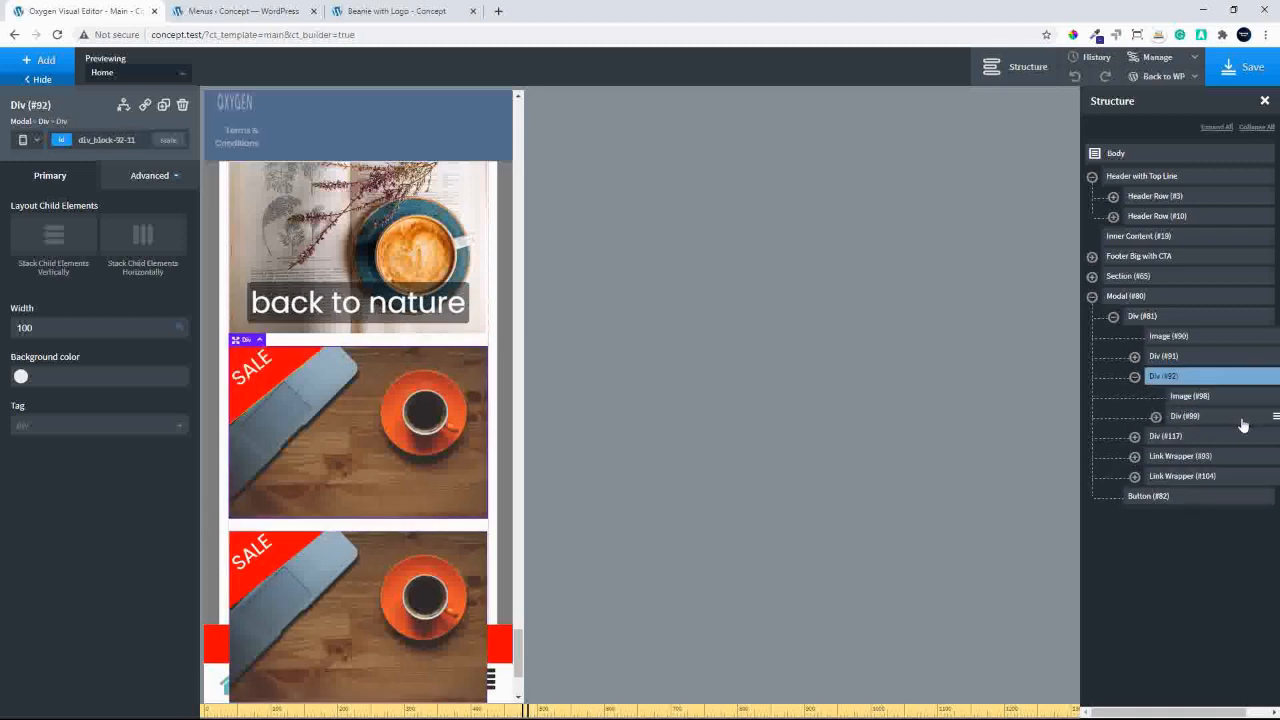
pyautogui.hscroll(1, 1256, 424)
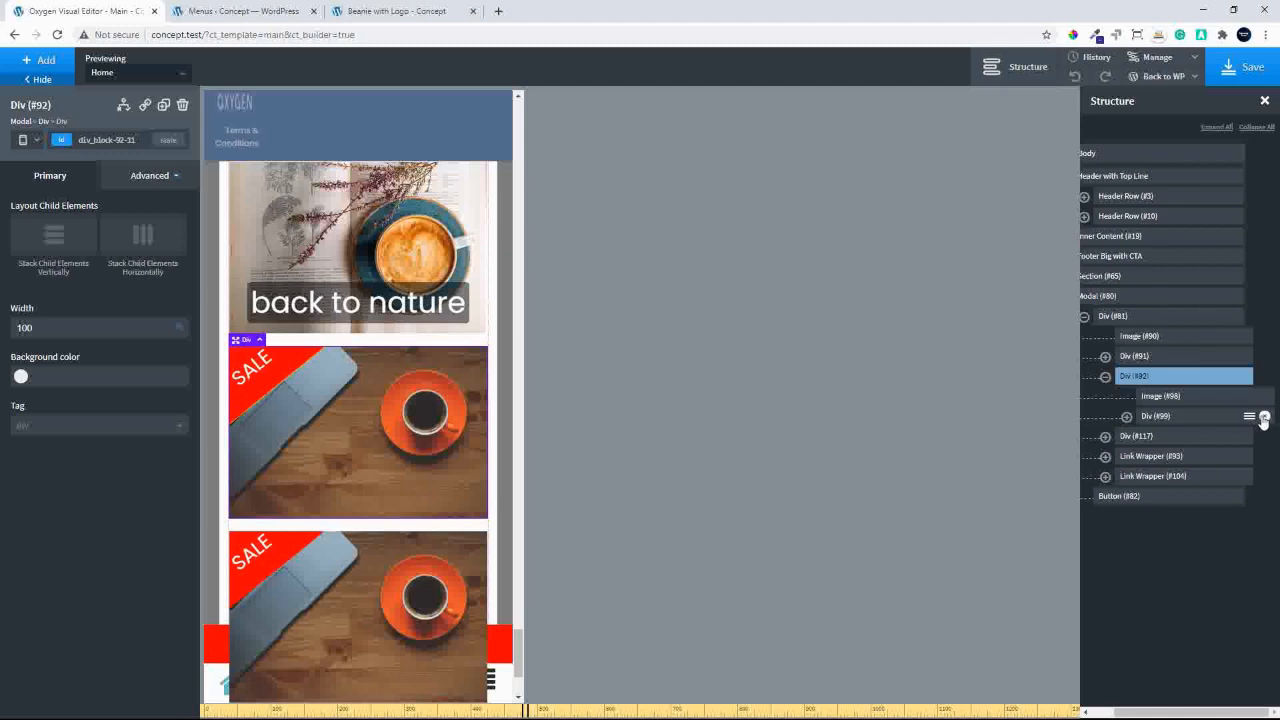
pyautogui.click(1264, 417)
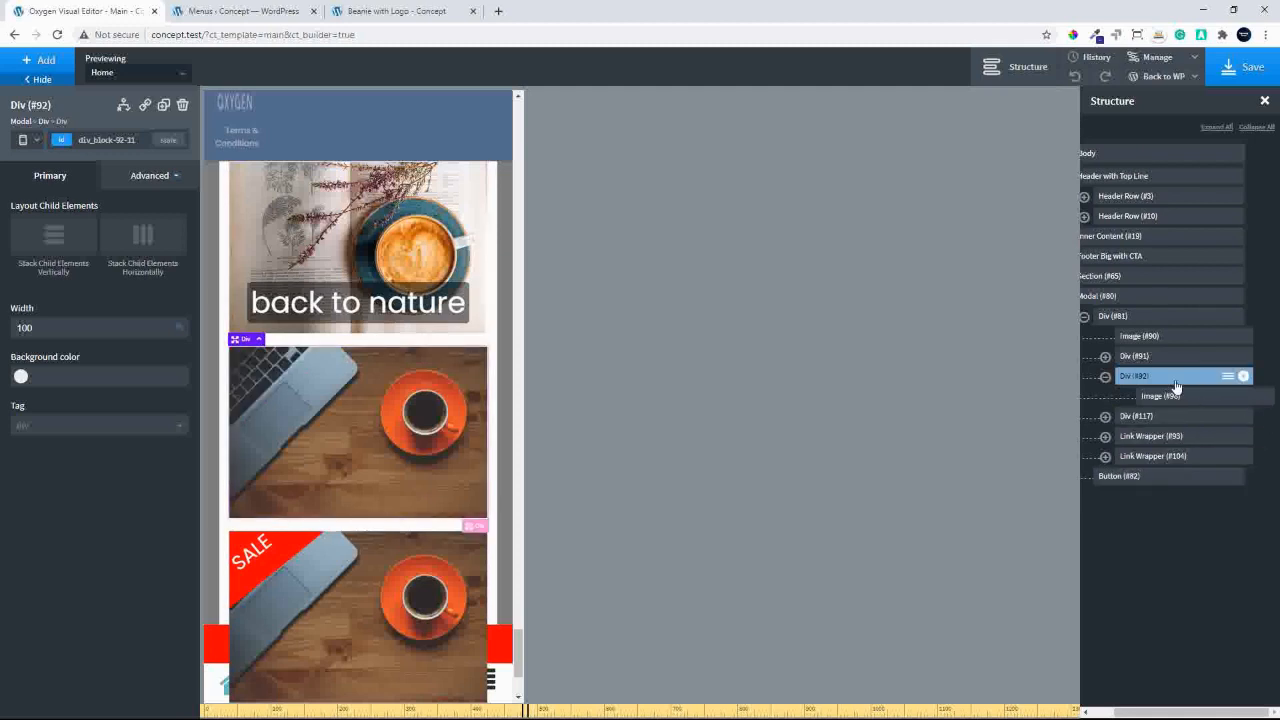
# Try a WooCommerce Product Meta element inside the original image div and remove it again.
pyautogui.click(31, 63)
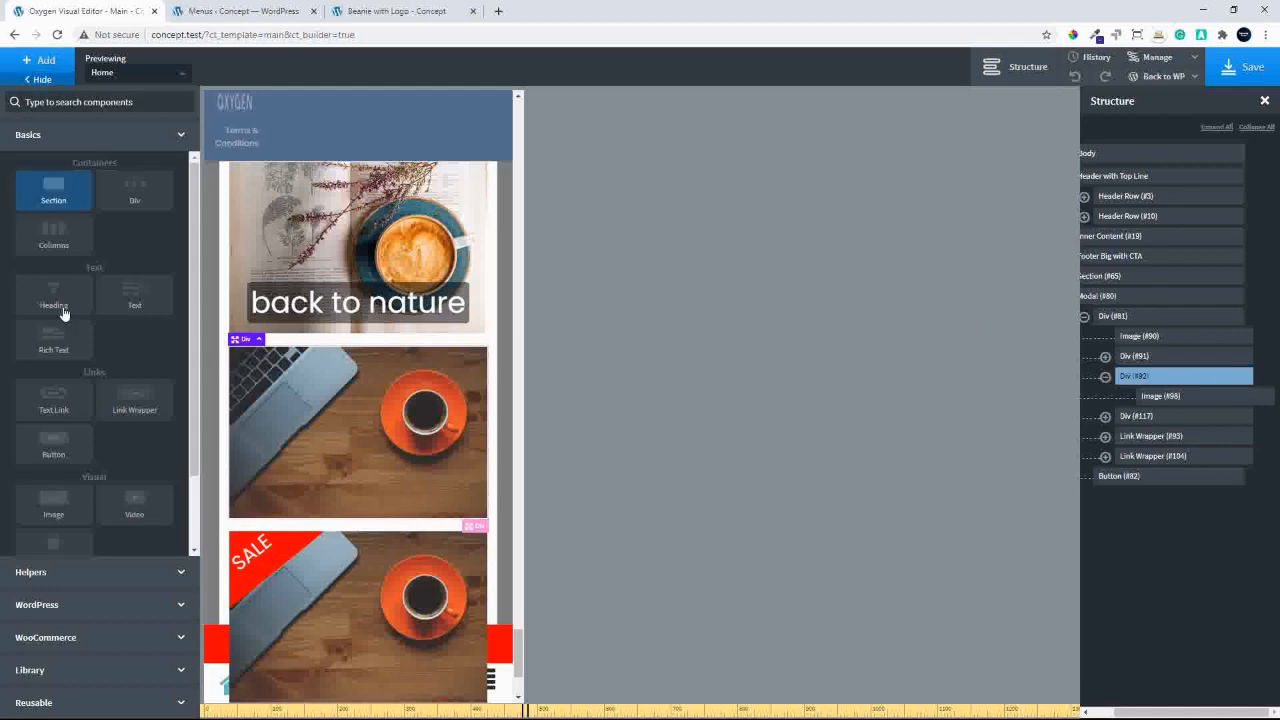
pyautogui.click(57, 638)
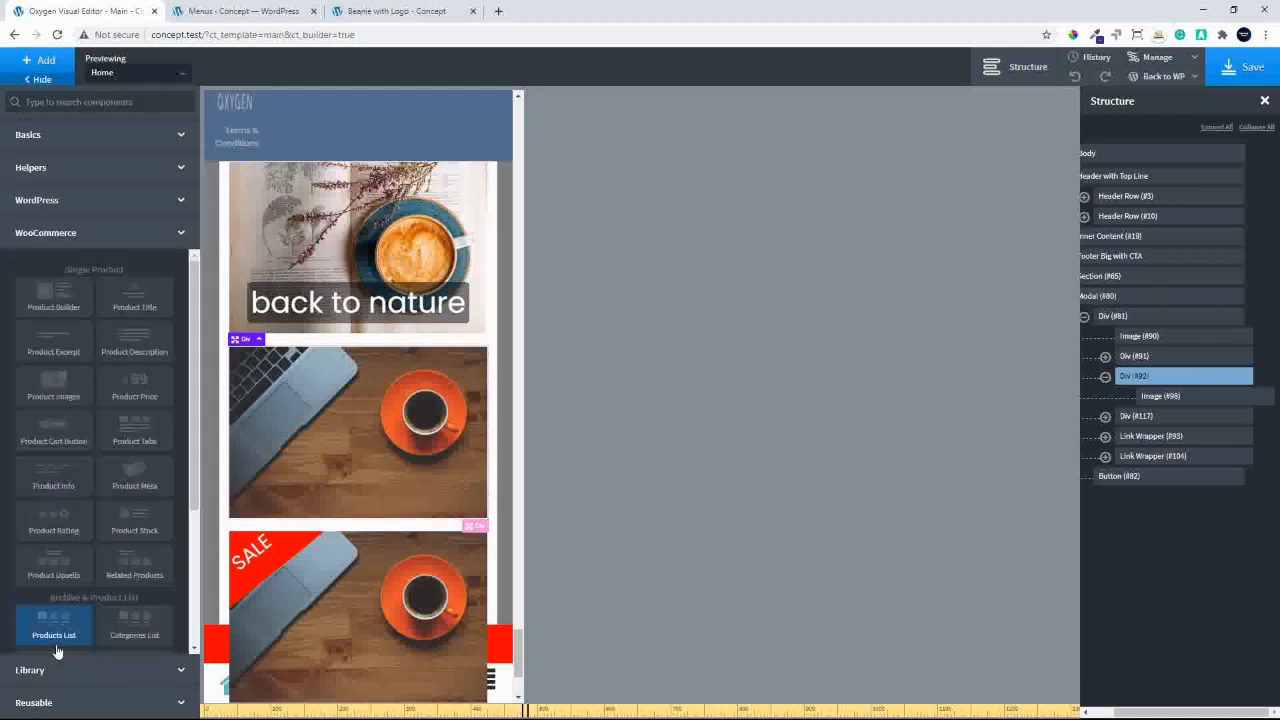
pyautogui.click(144, 484)
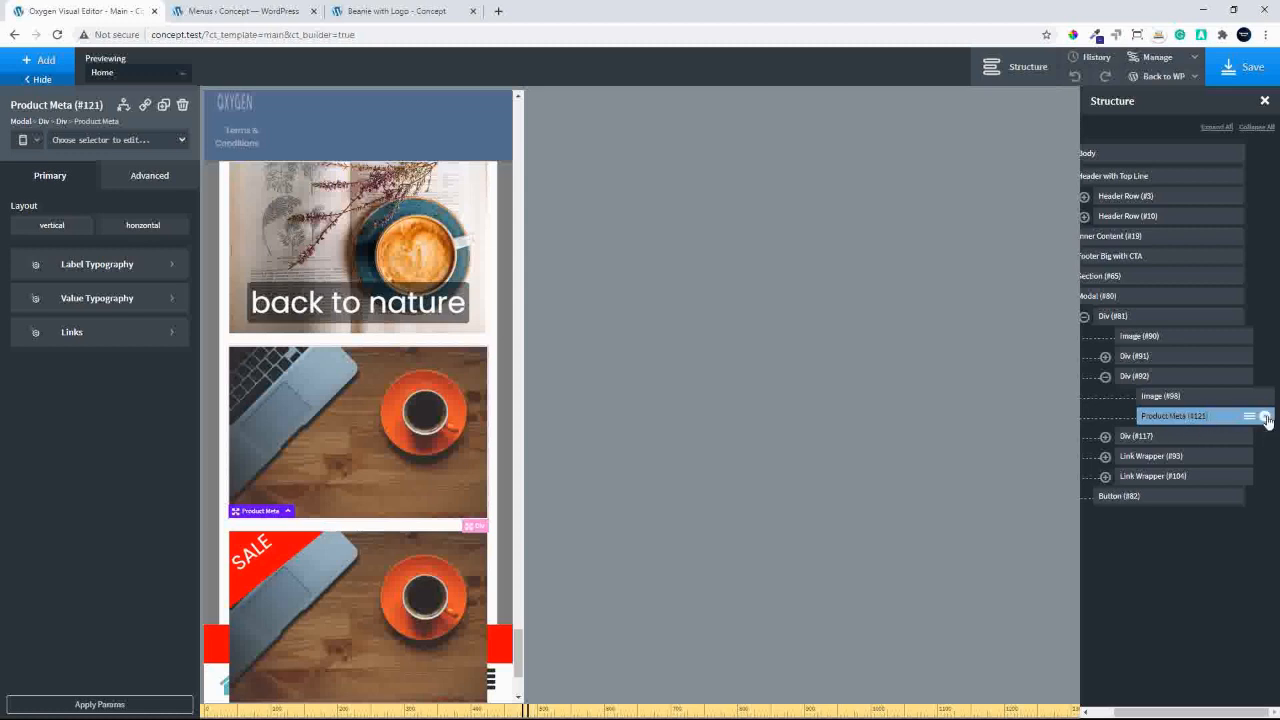
pyautogui.click(1267, 420)
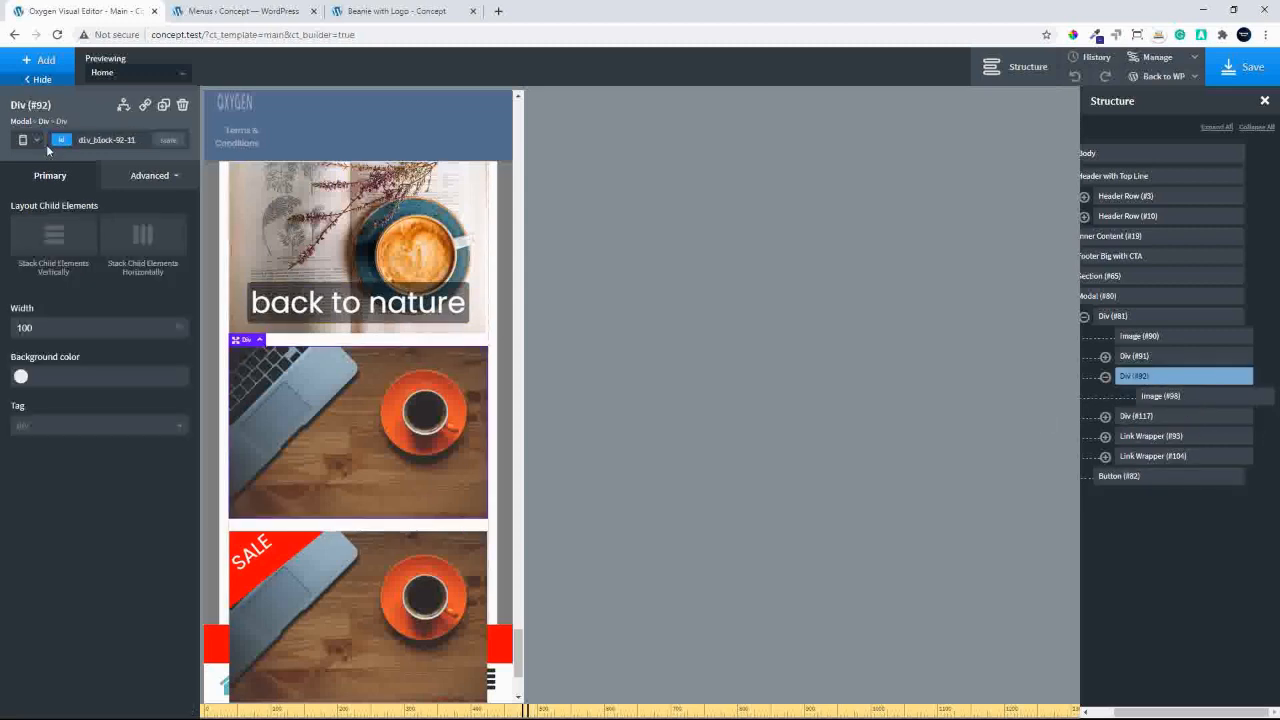
# Add a WooCommerce Products List inside the original image div, below the laptop-and-coffee image.
pyautogui.click(40, 62)
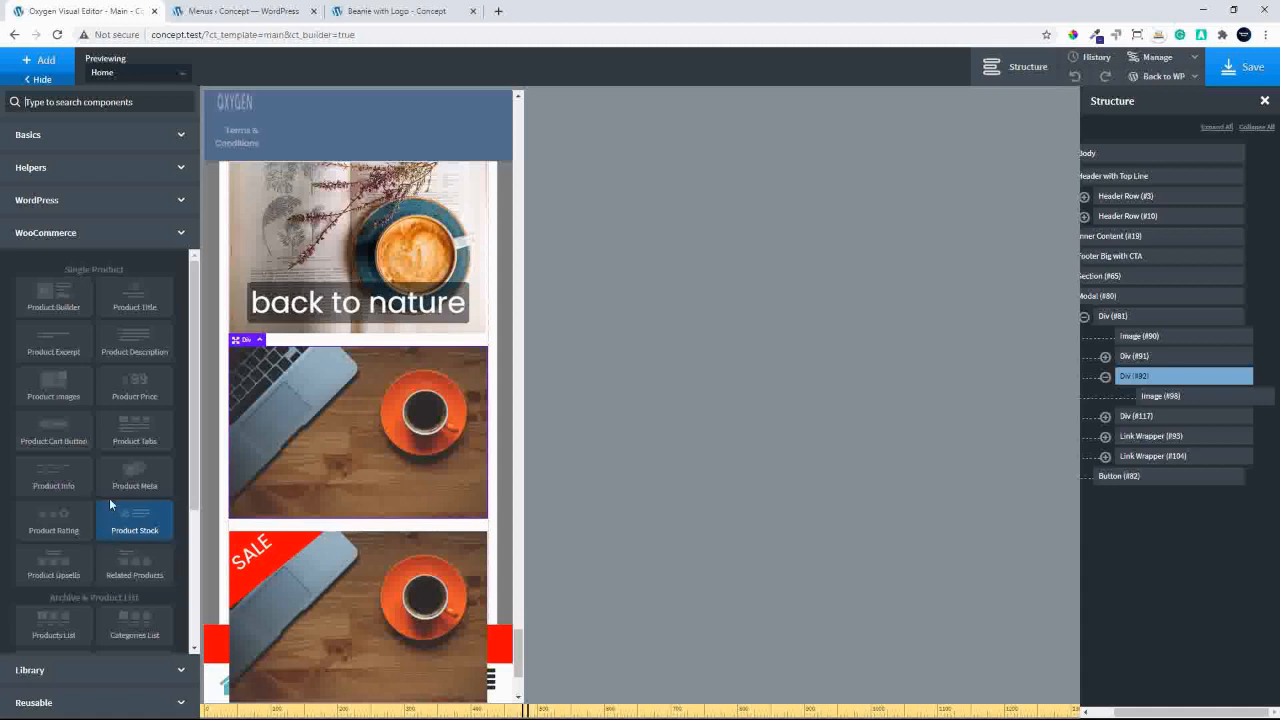
pyautogui.scroll(-1, 134, 610)
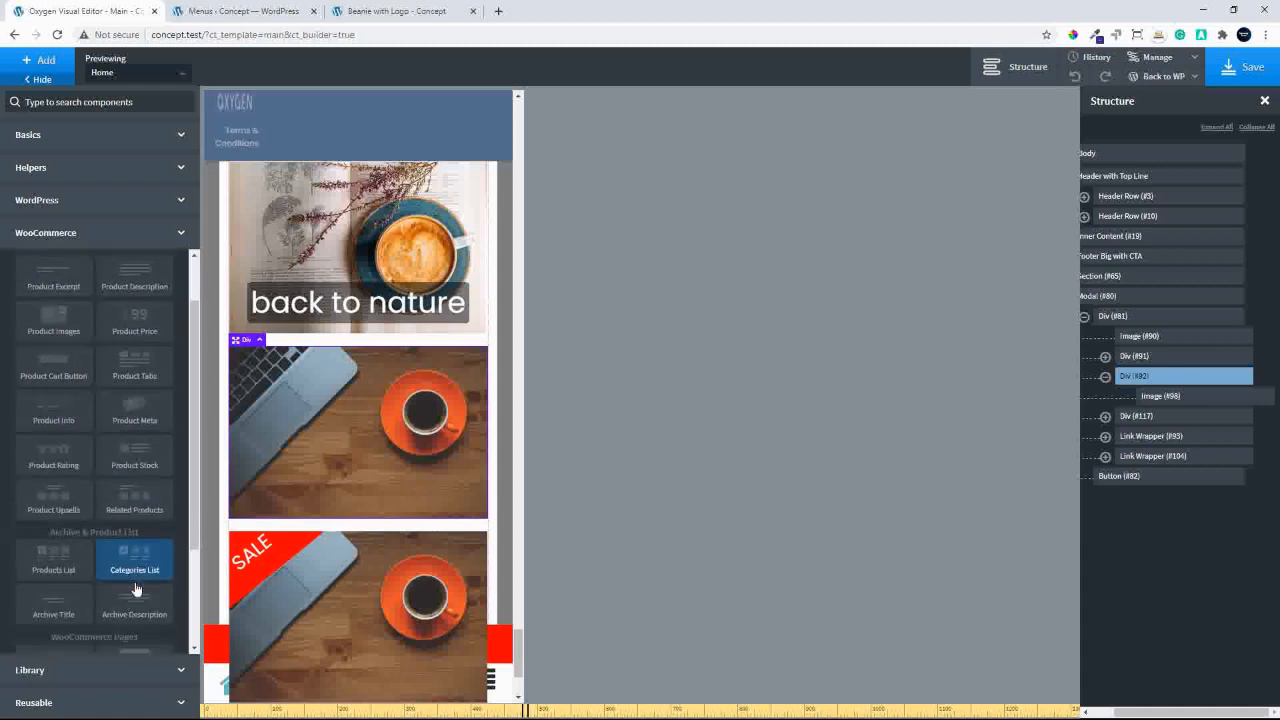
pyautogui.scroll(-1, 136, 590)
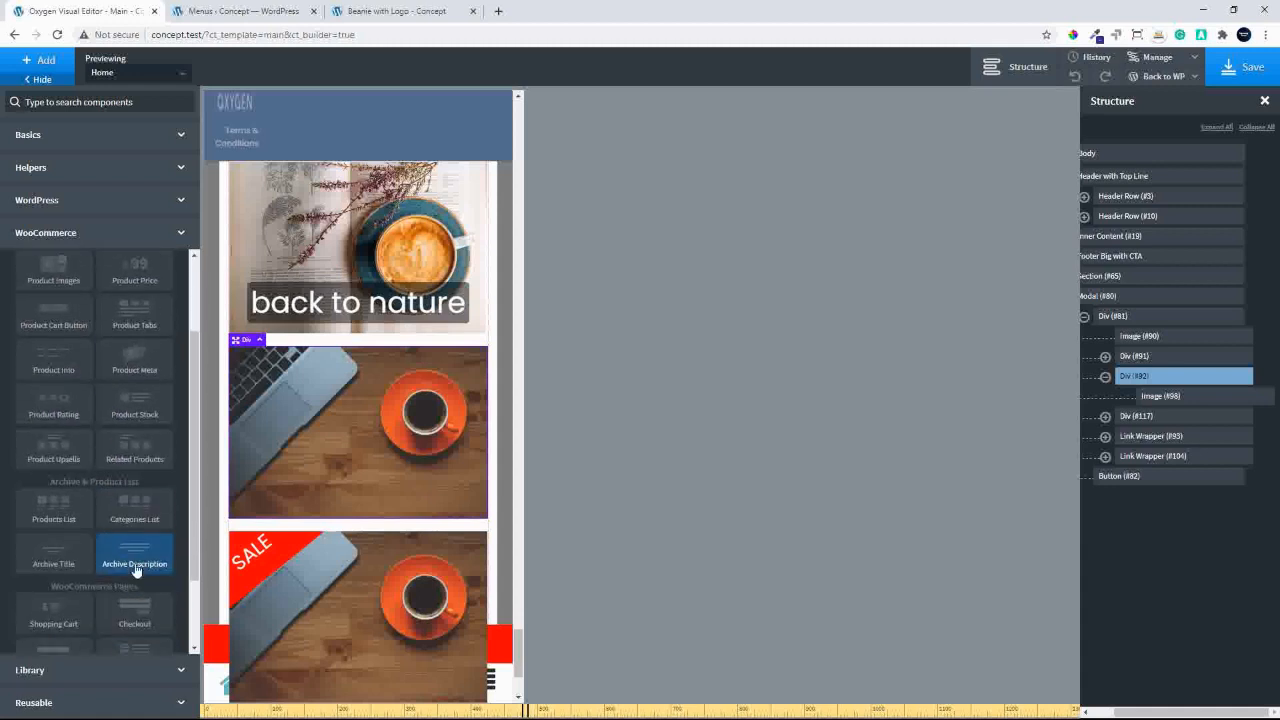
pyautogui.click(72, 505)
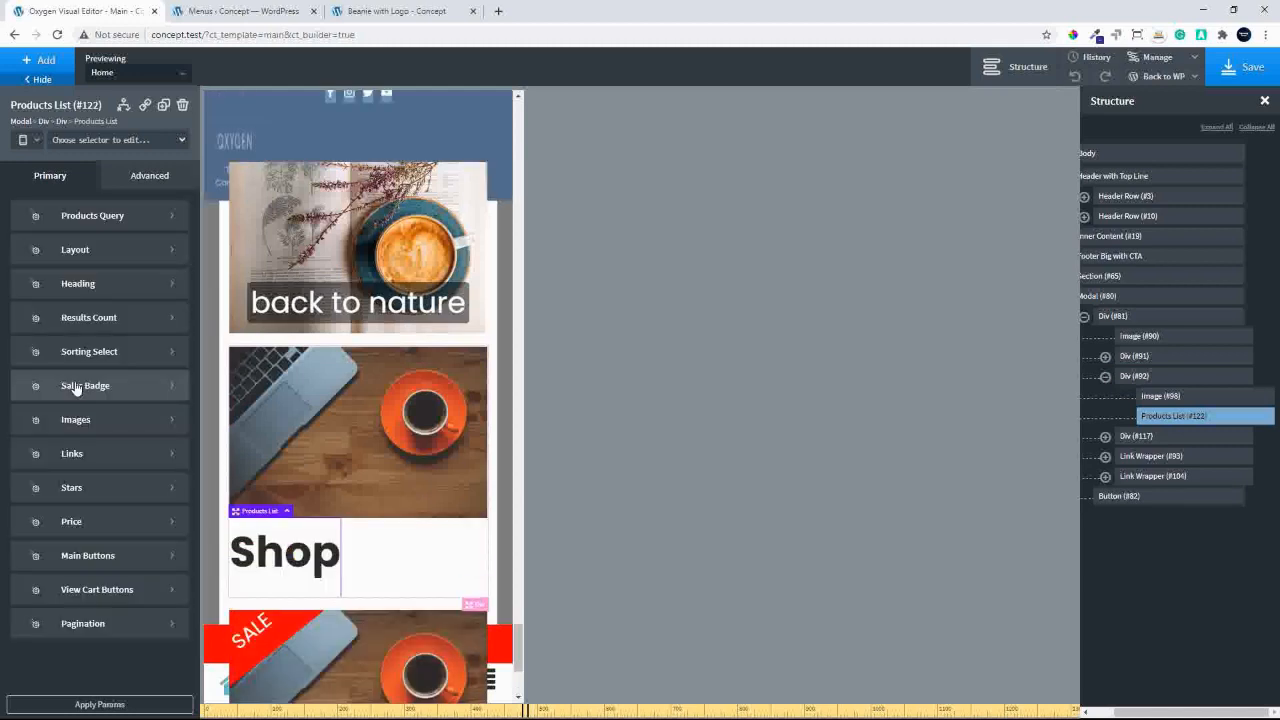
# Set the Products List layout to one column.
pyautogui.click(116, 221)
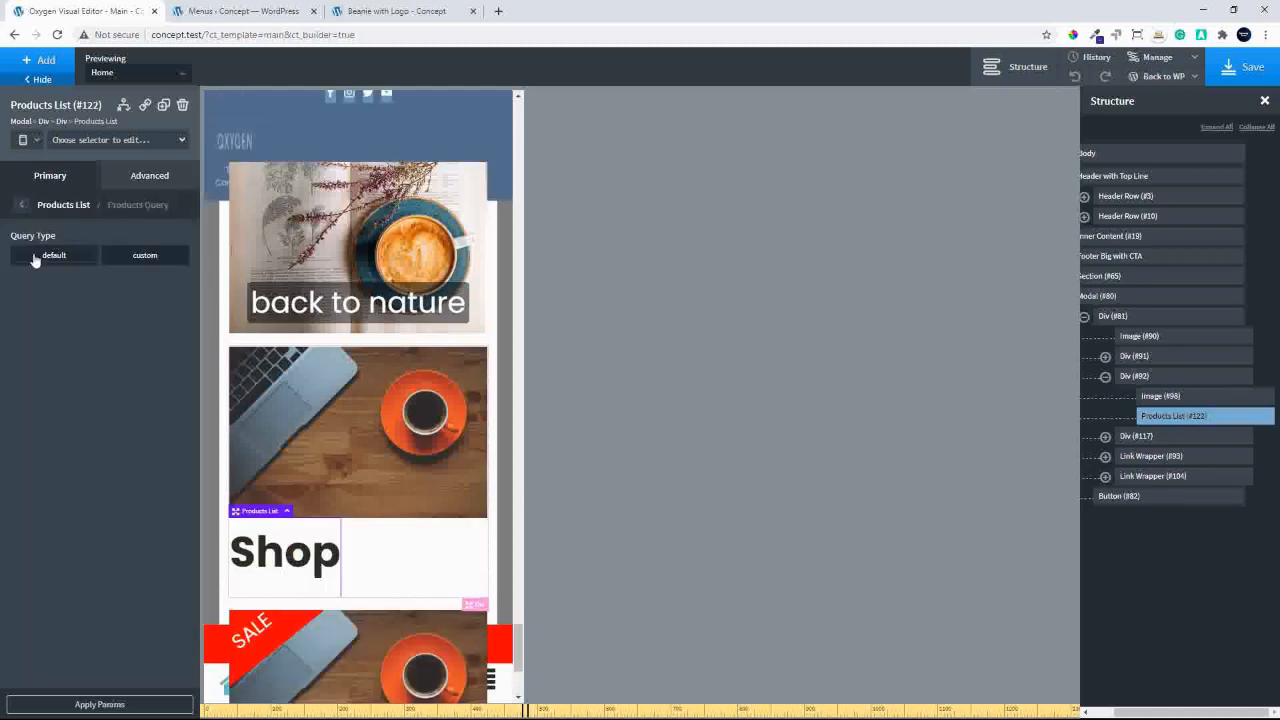
pyautogui.click(24, 205)
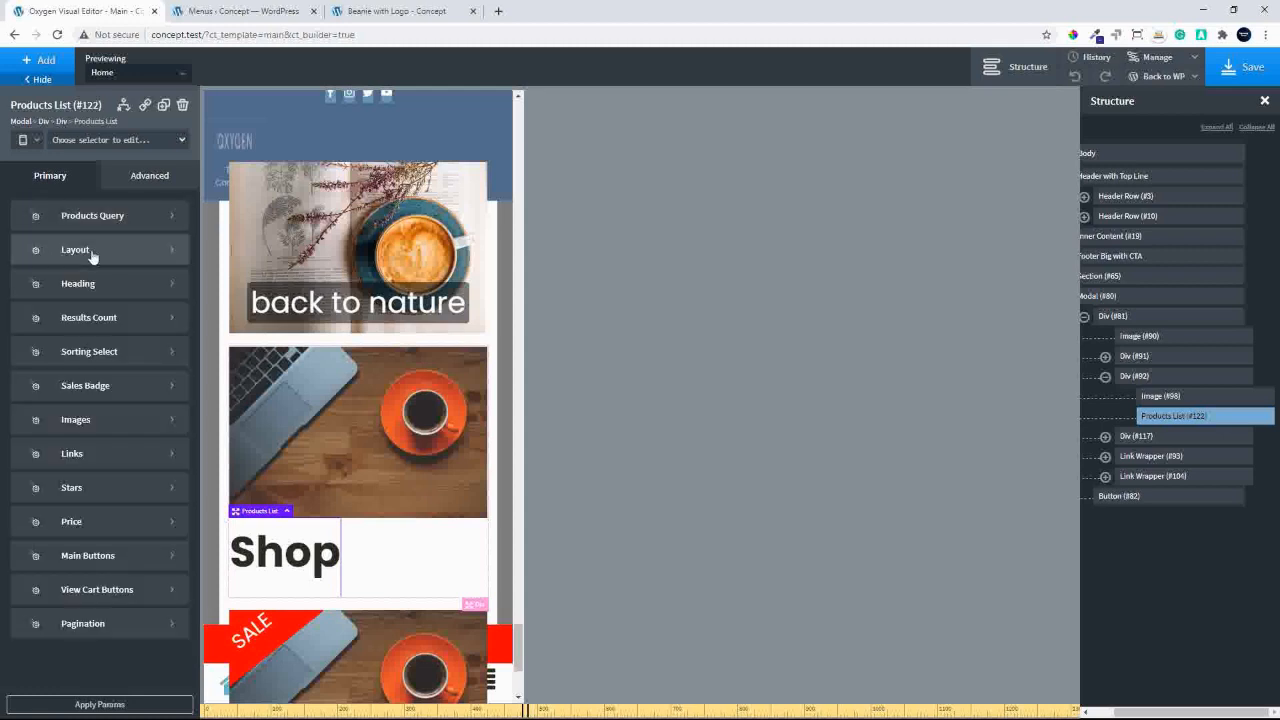
pyautogui.click(92, 254)
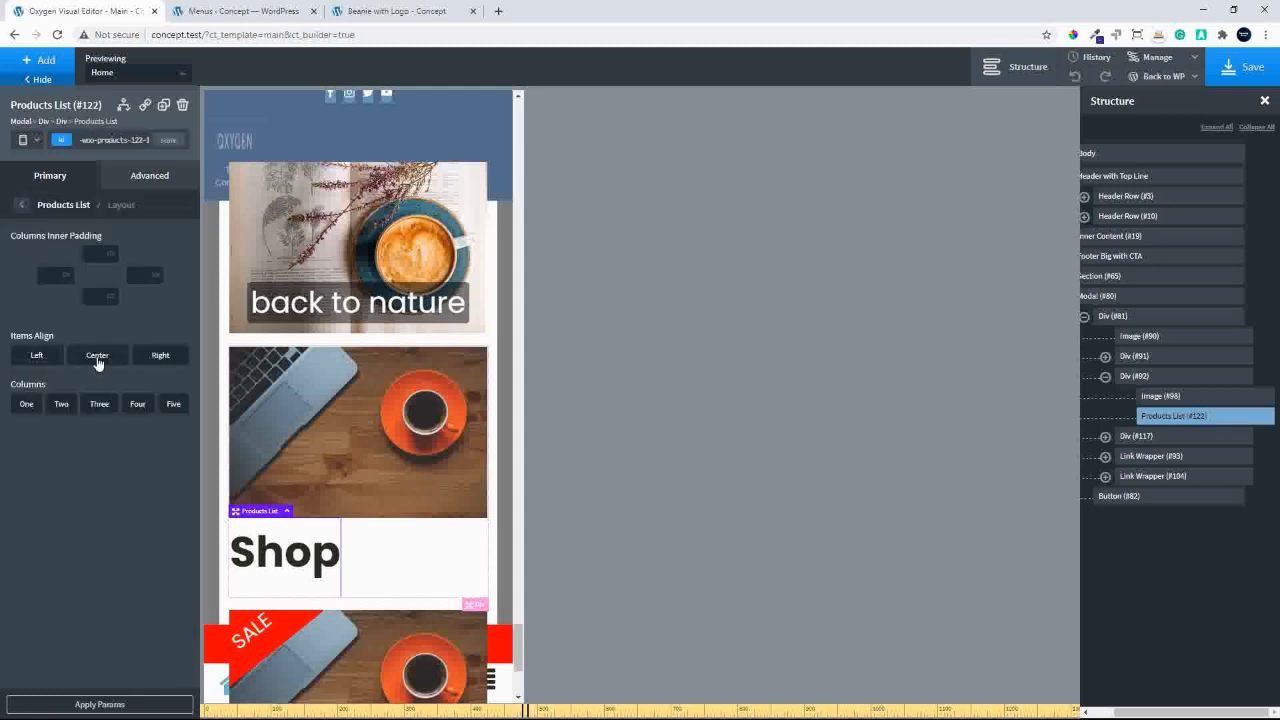
pyautogui.click(26, 409)
pyautogui.click(23, 207)
# Give the Products List a custom query with limit 1 and category Accessories, apply it, and check the rendered product.
pyautogui.click(95, 216)
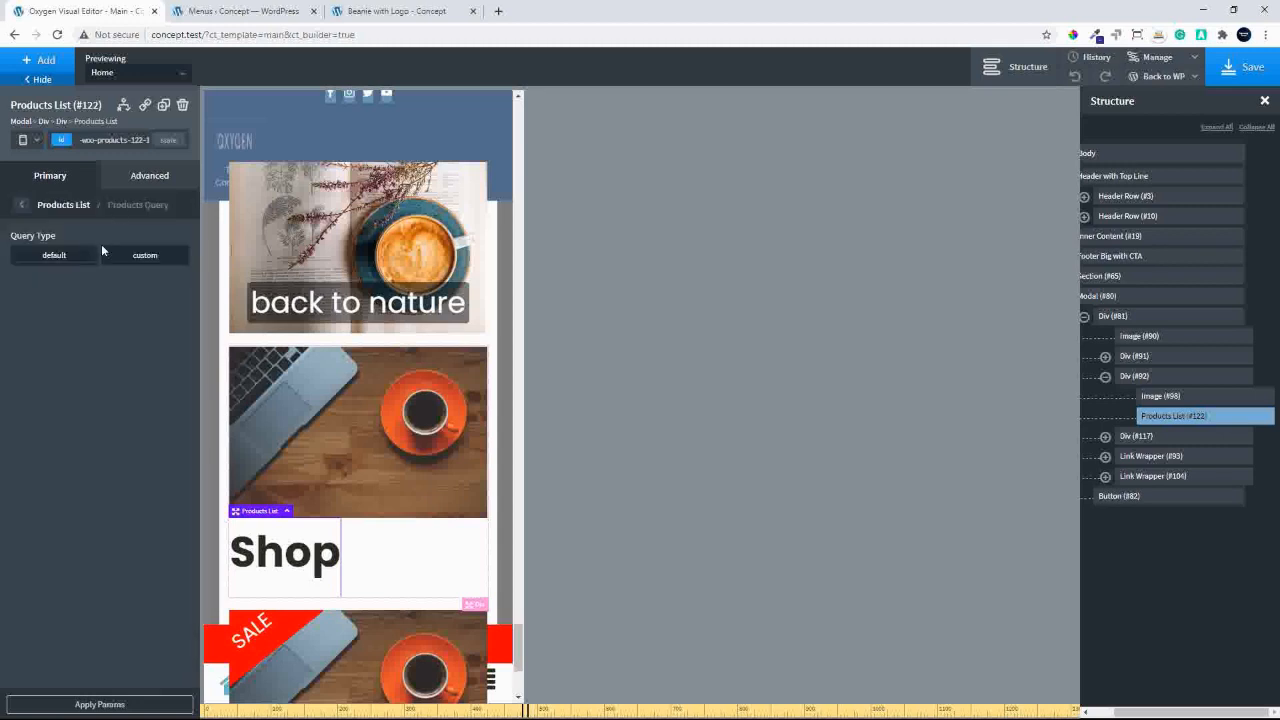
pyautogui.click(140, 257)
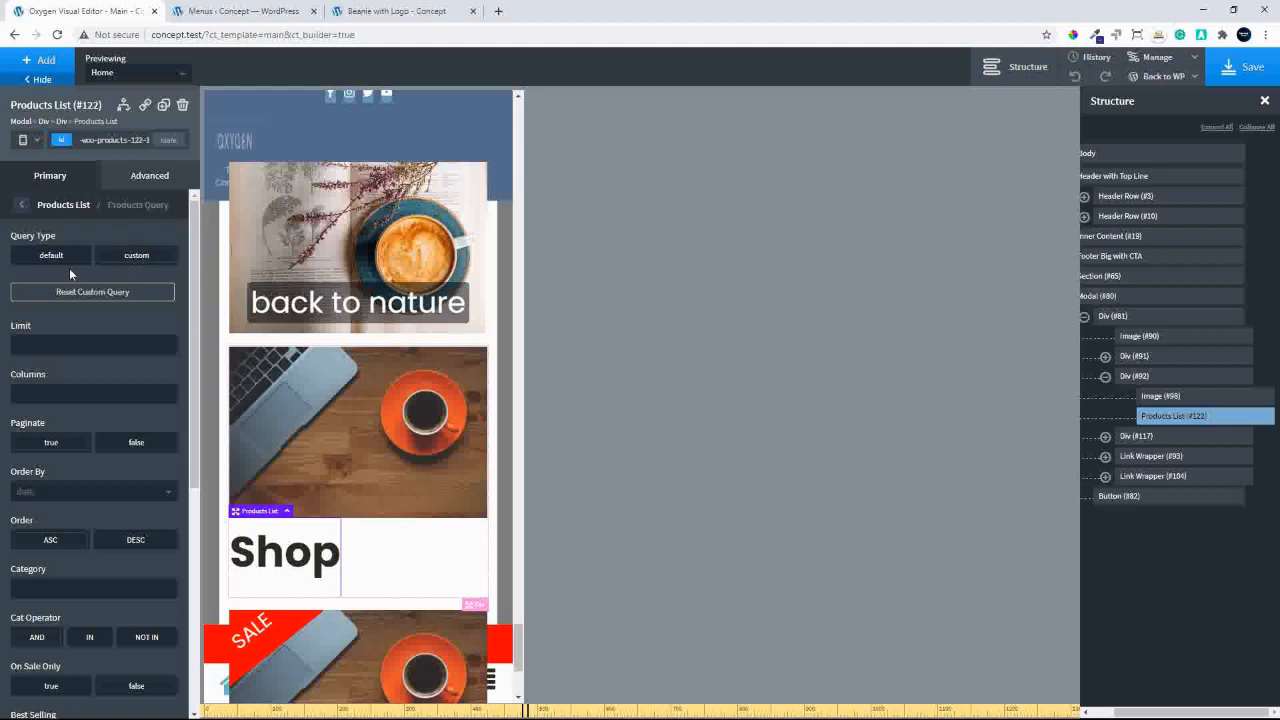
pyautogui.click(39, 347)
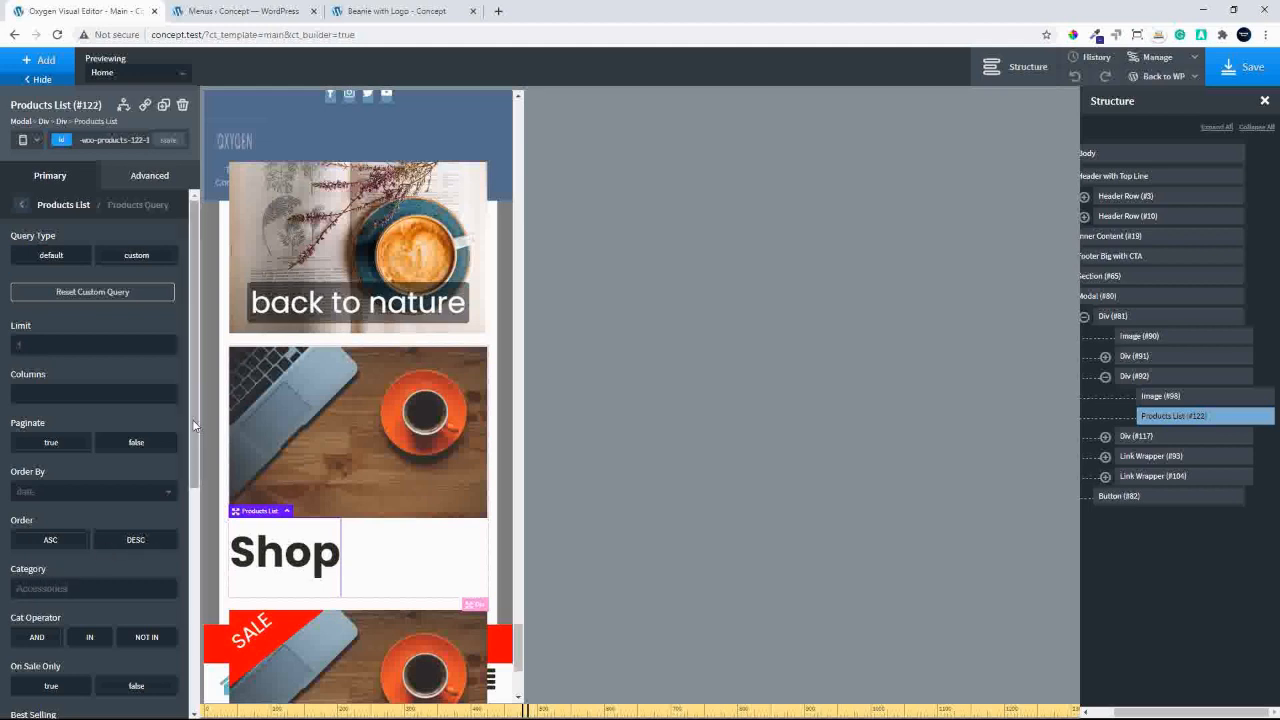
pyautogui.scroll(-4, 187, 469)
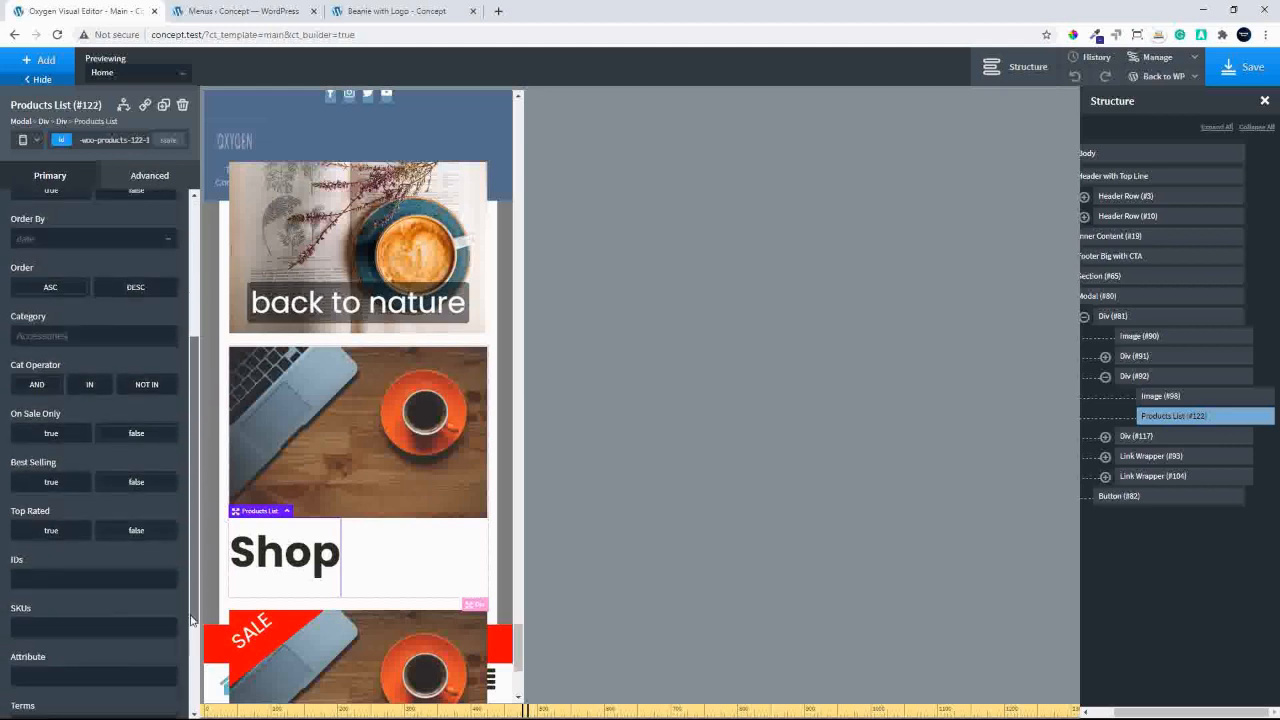
pyautogui.click(113, 702)
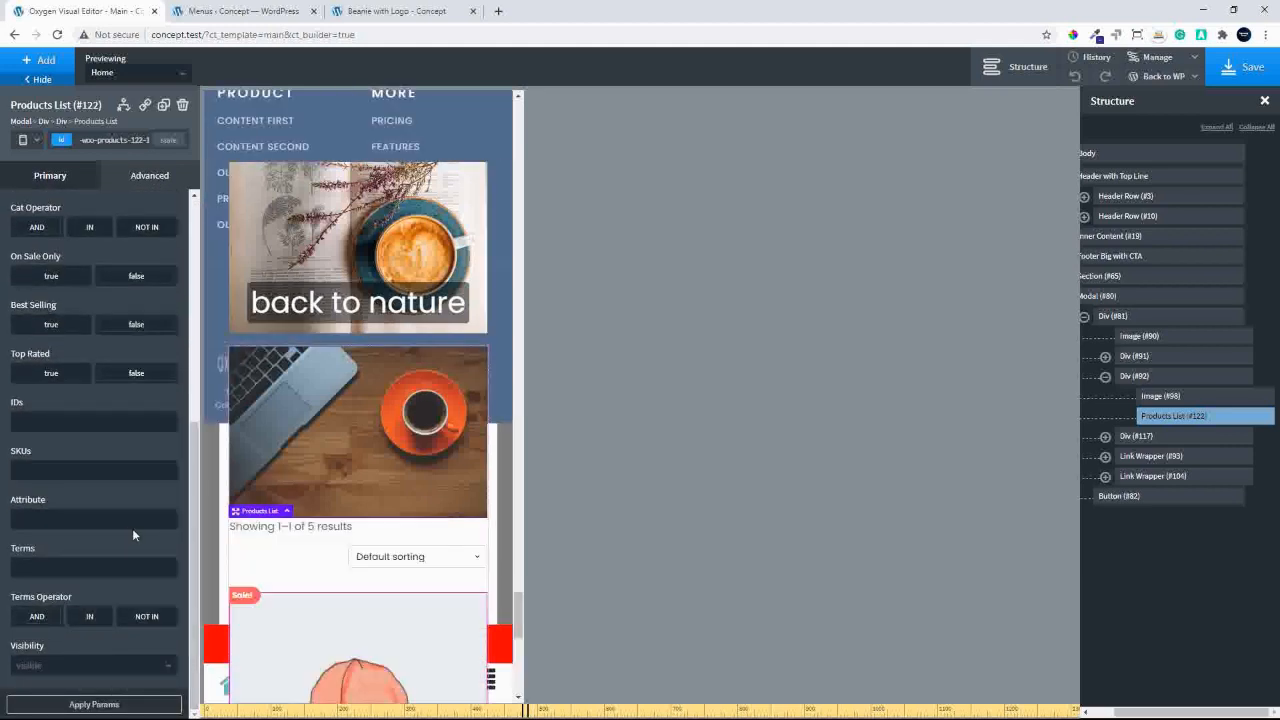
pyautogui.moveTo(519, 600); pyautogui.dragTo(521, 635)
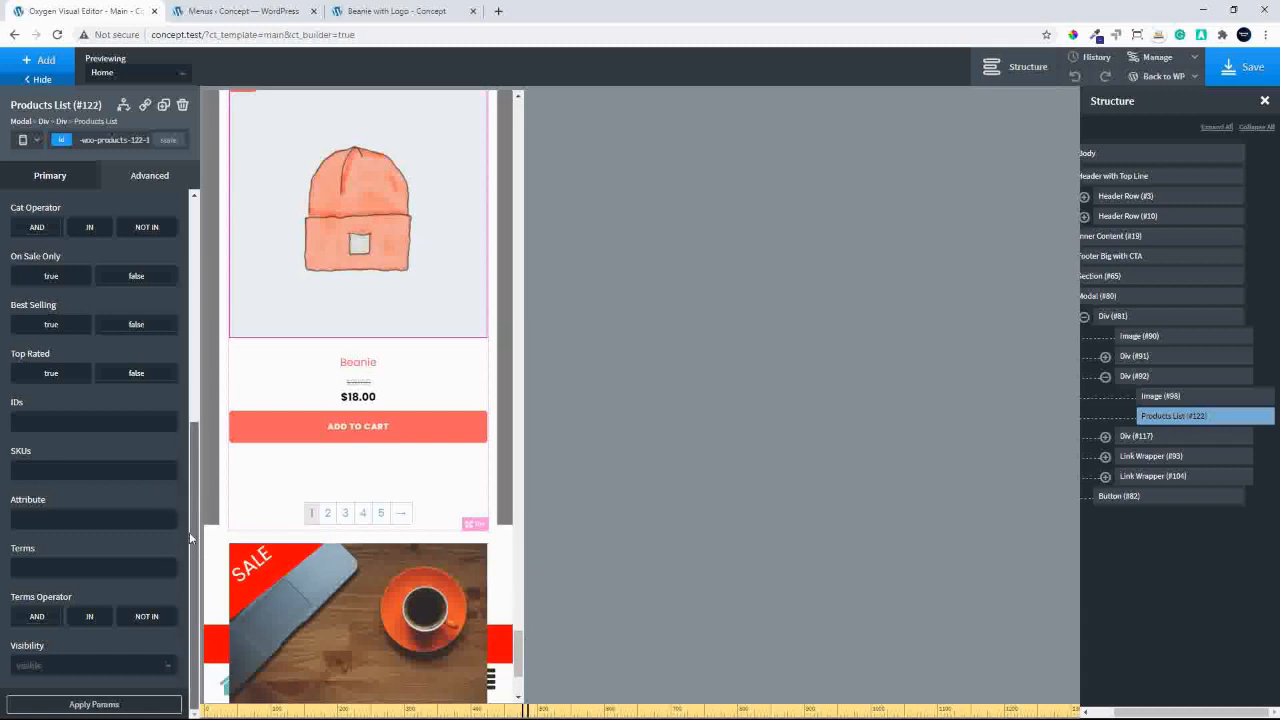
pyautogui.moveTo(193, 495); pyautogui.dragTo(208, 391)
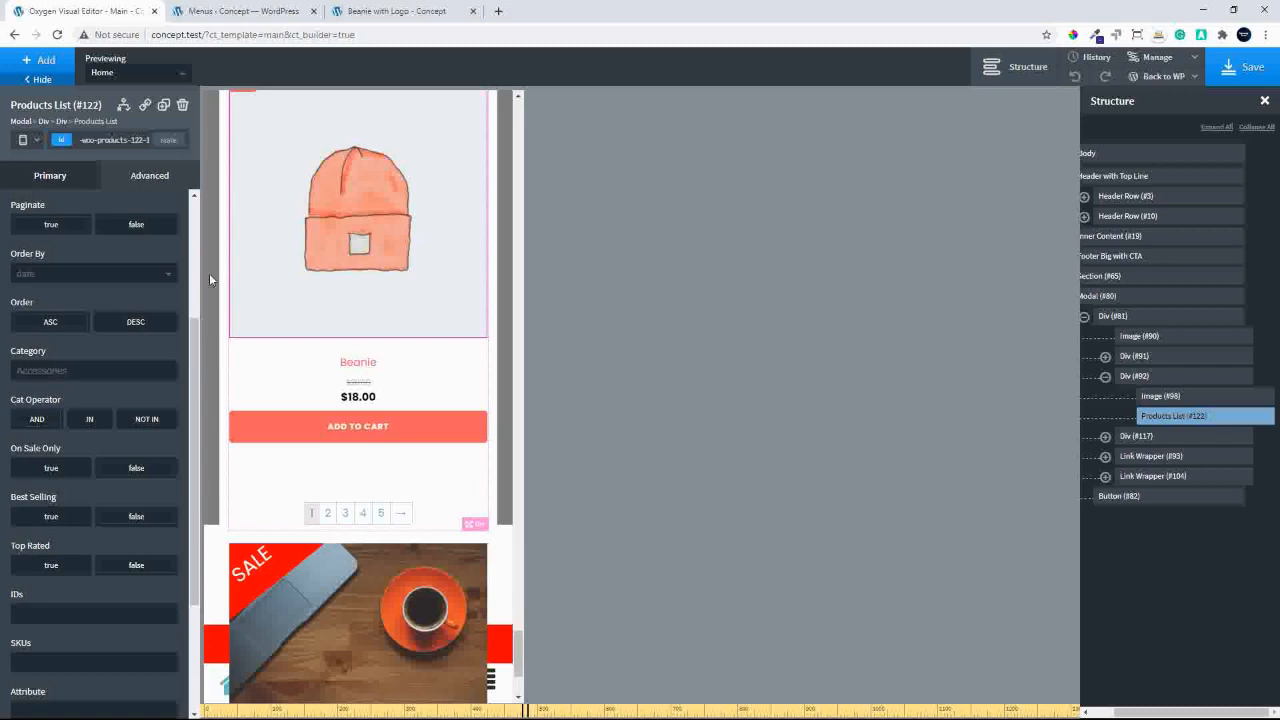
pyautogui.scroll(3, 190, 214)
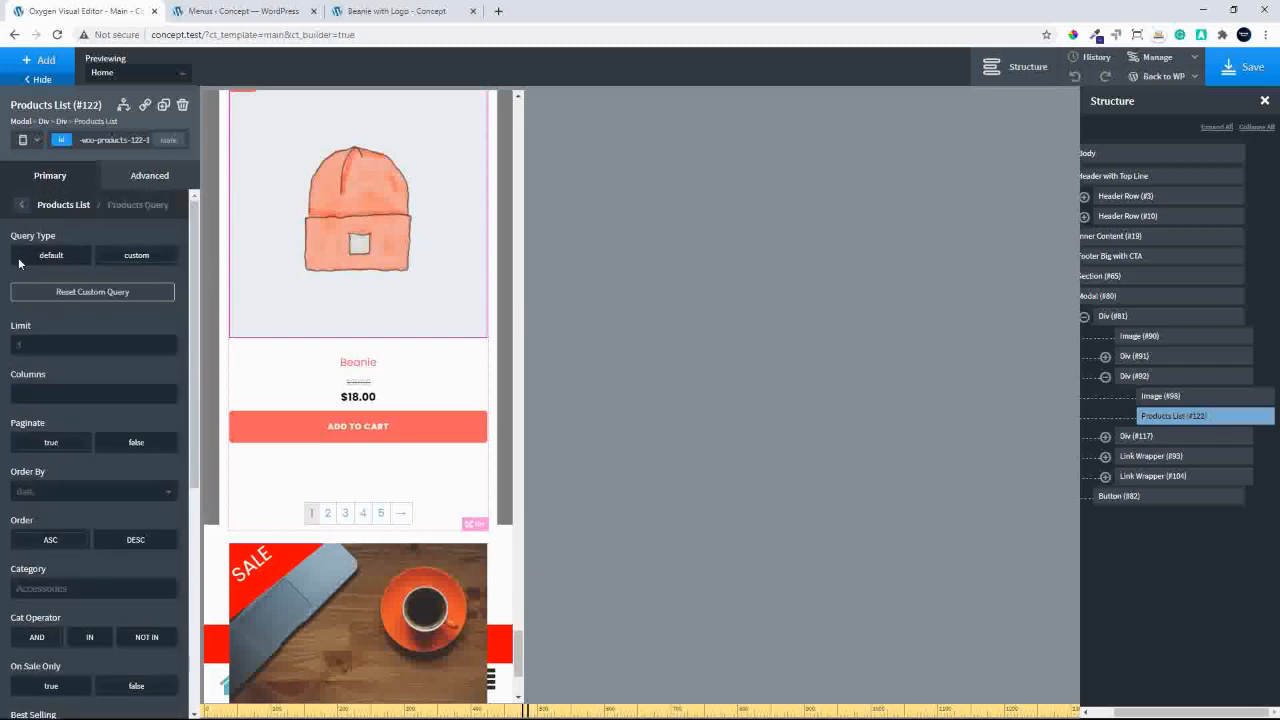
# Set the Products List layout to align its items to the center.
pyautogui.click(21, 205)
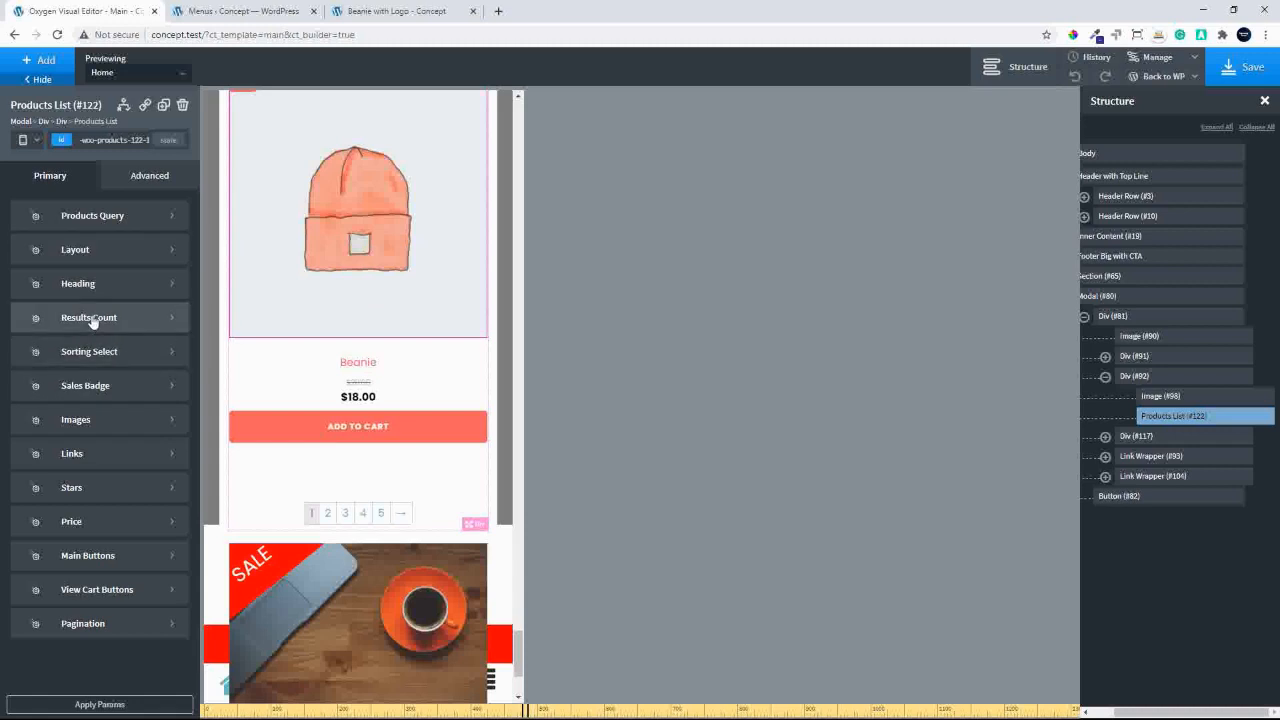
pyautogui.click(113, 258)
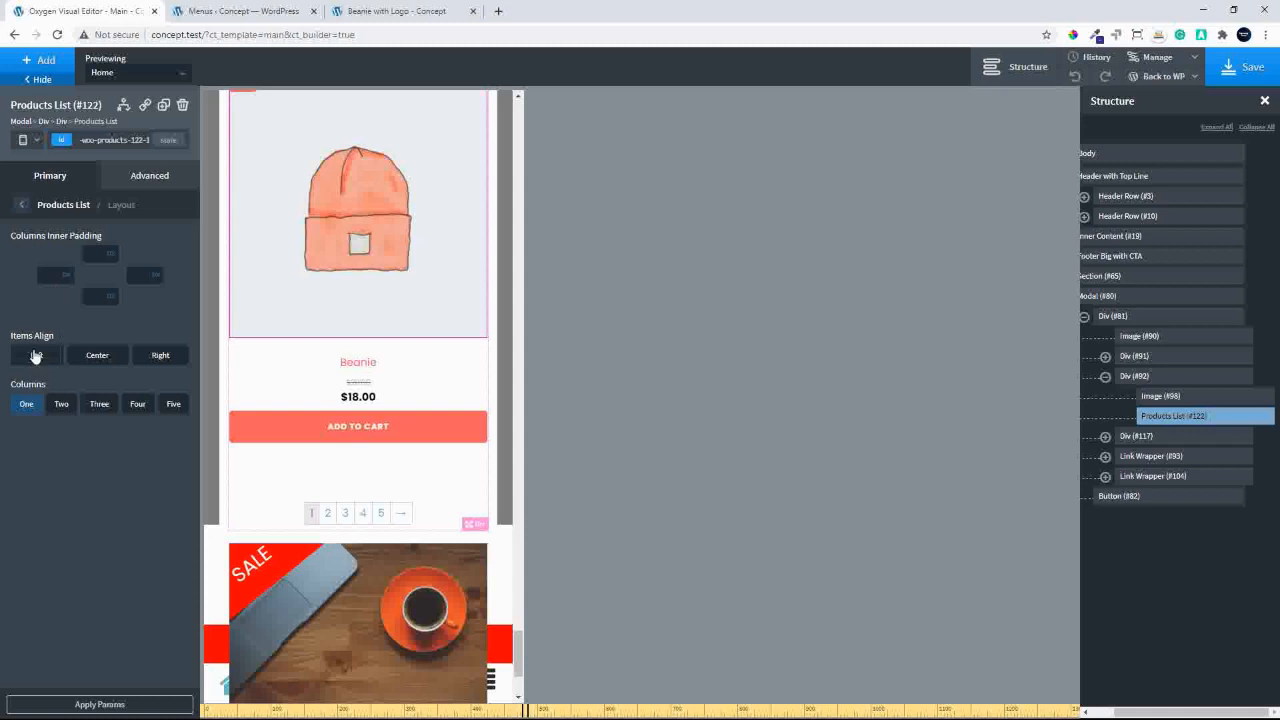
pyautogui.click(98, 356)
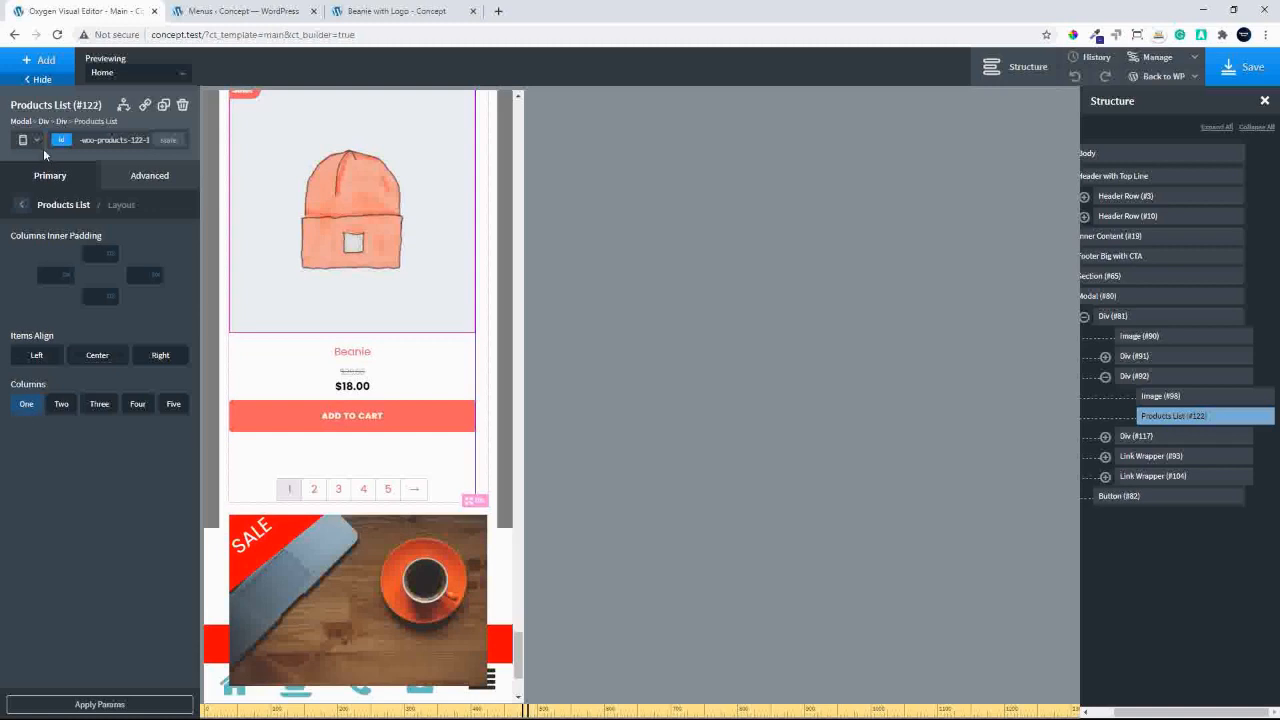
# Set the font size of the Products List heading to 0.
pyautogui.click(24, 206)
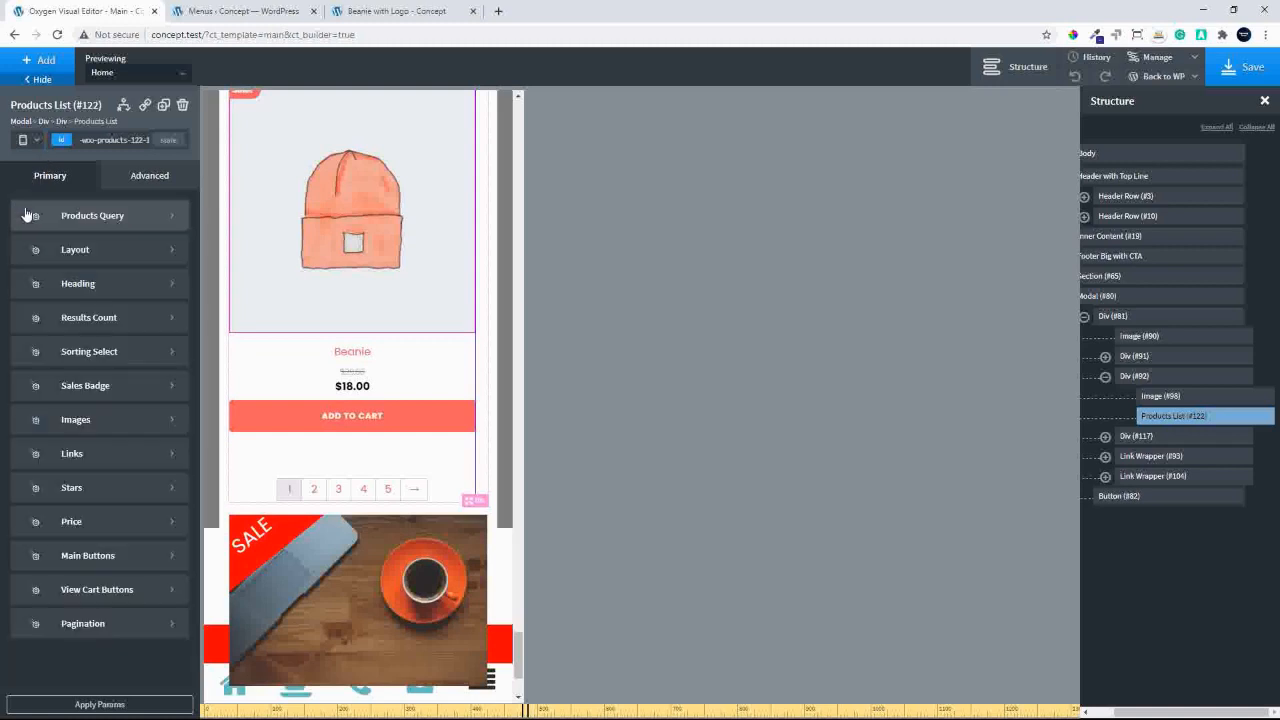
pyautogui.click(106, 285)
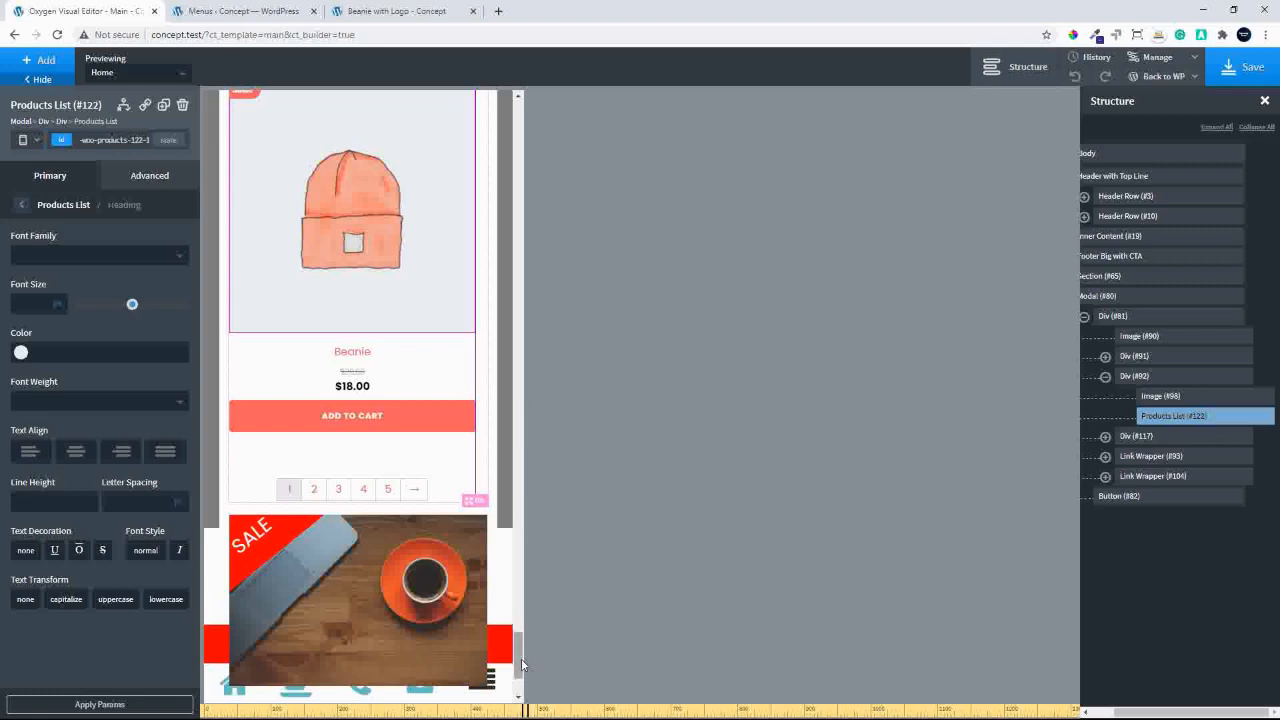
pyautogui.moveTo(521, 658); pyautogui.dragTo(494, 640)
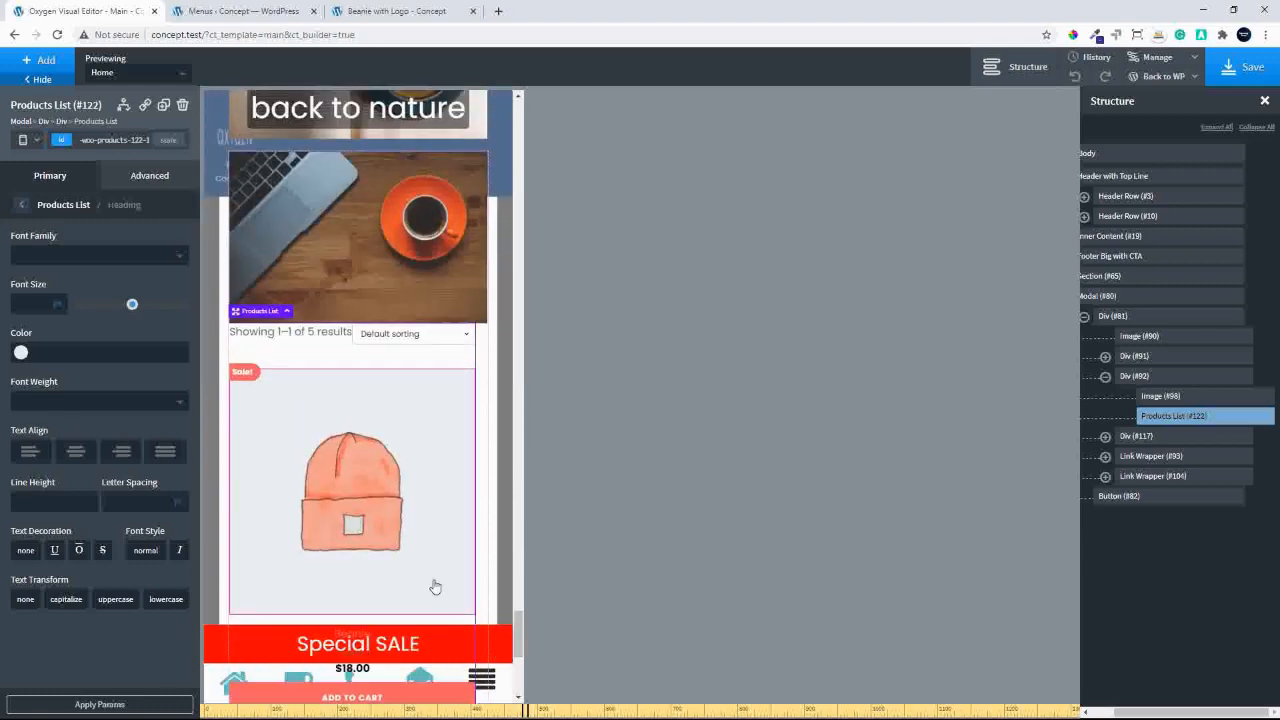
pyautogui.click(22, 305)
pyautogui.write('0')
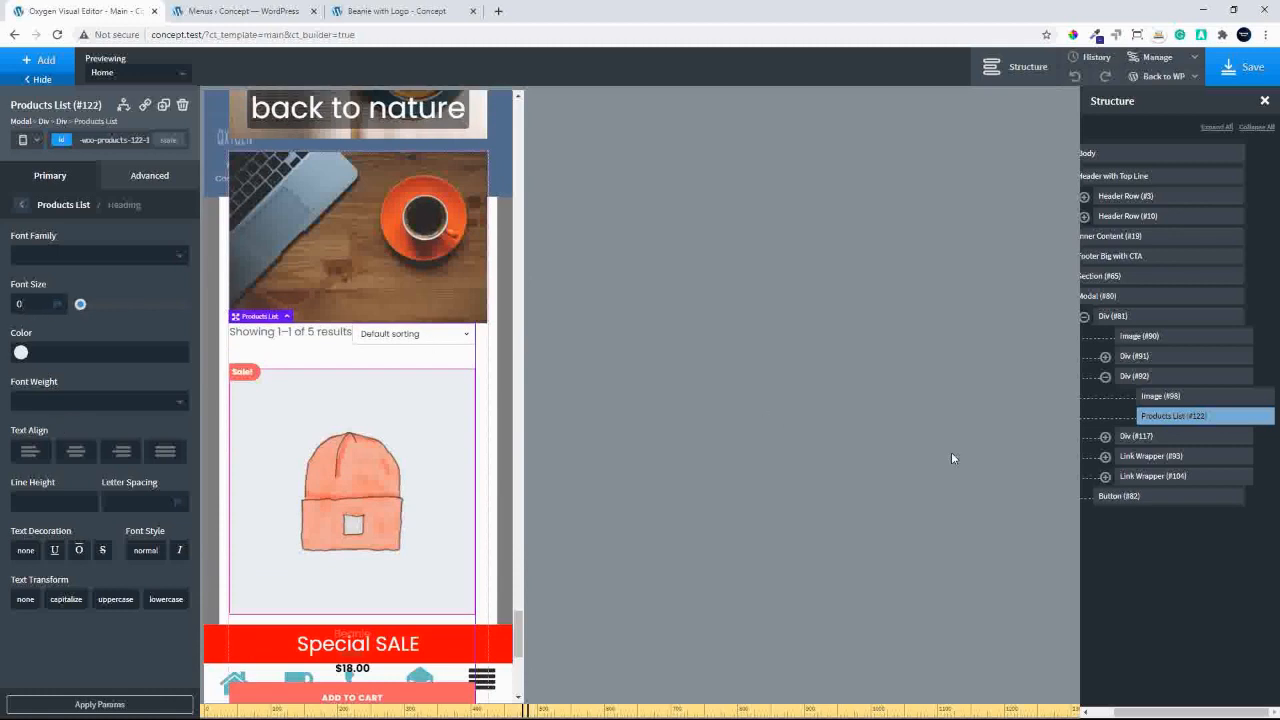
# Delete the laptop-and-coffee image above the Products List and set the parent div's padding to 15 on all sides.
pyautogui.click(1186, 398)
pyautogui.click(1265, 397)
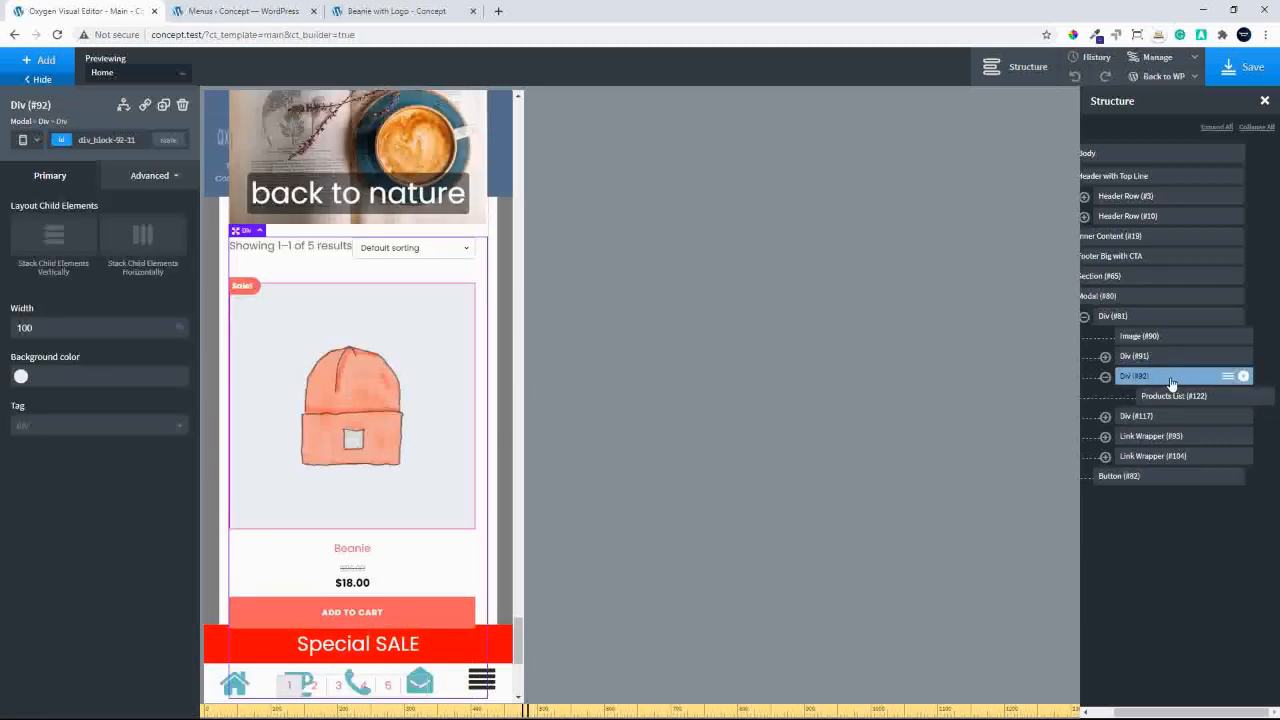
pyautogui.click(140, 180)
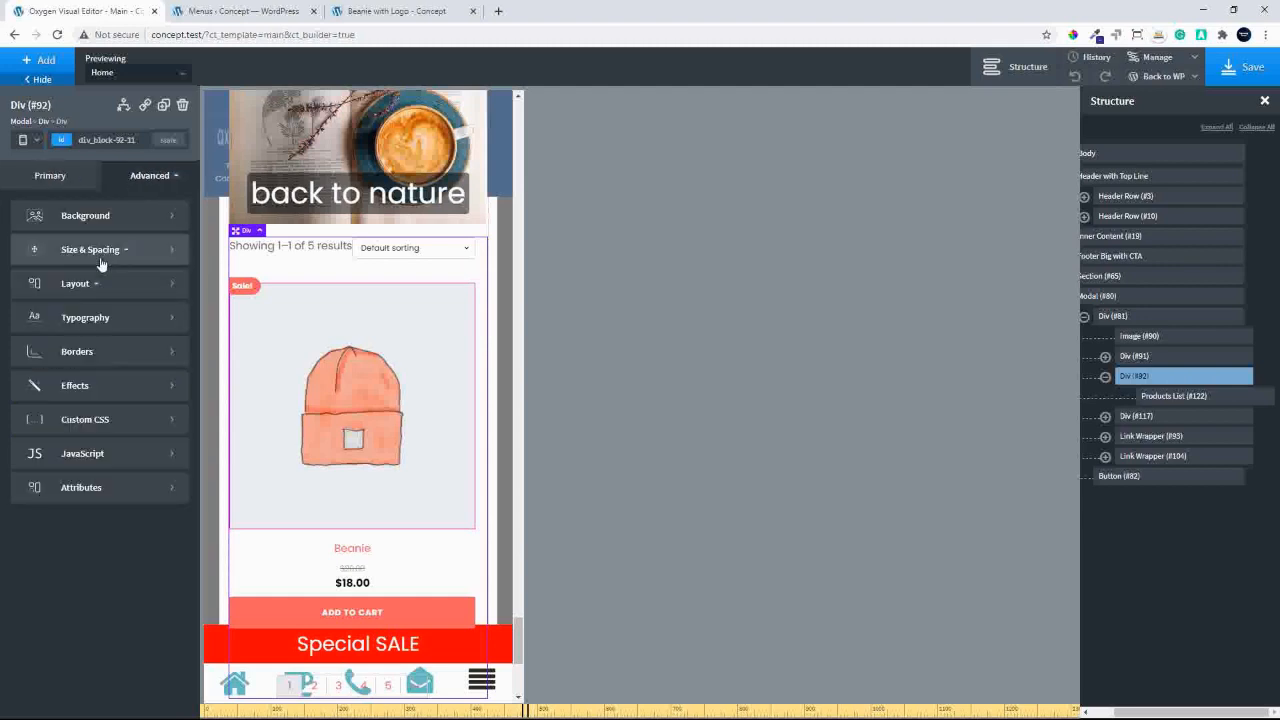
pyautogui.click(57, 252)
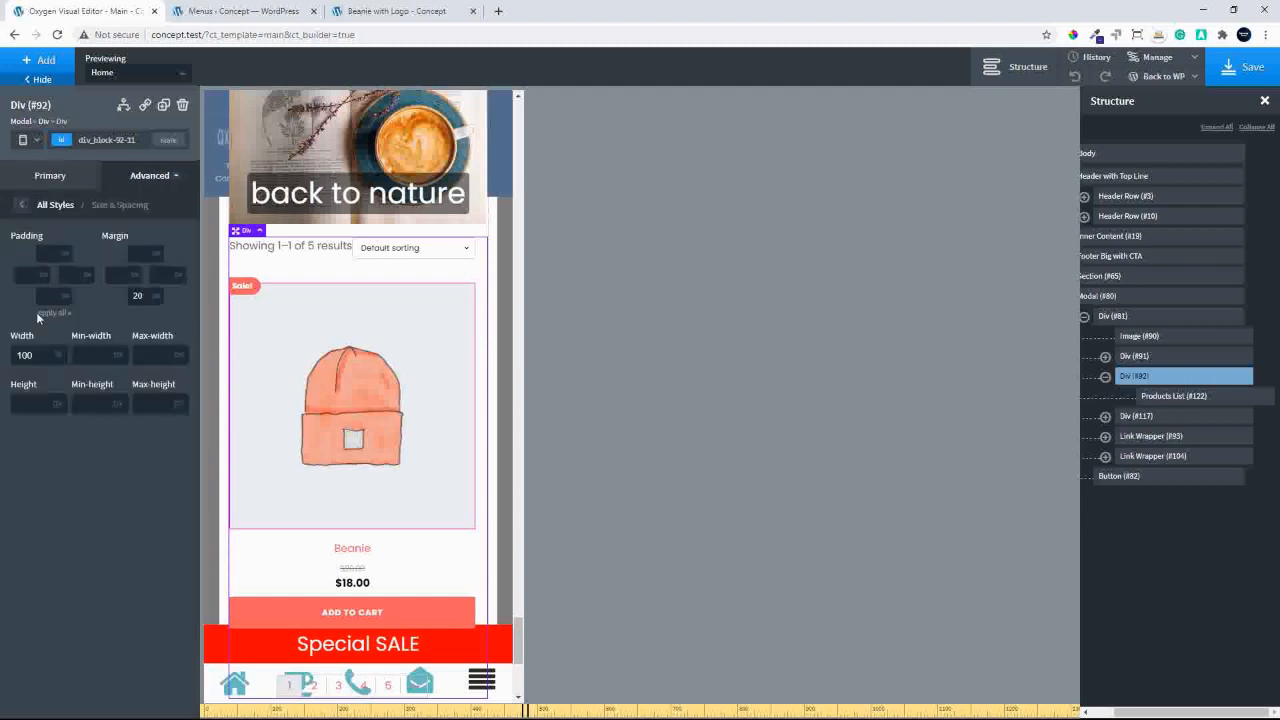
pyautogui.write('15')
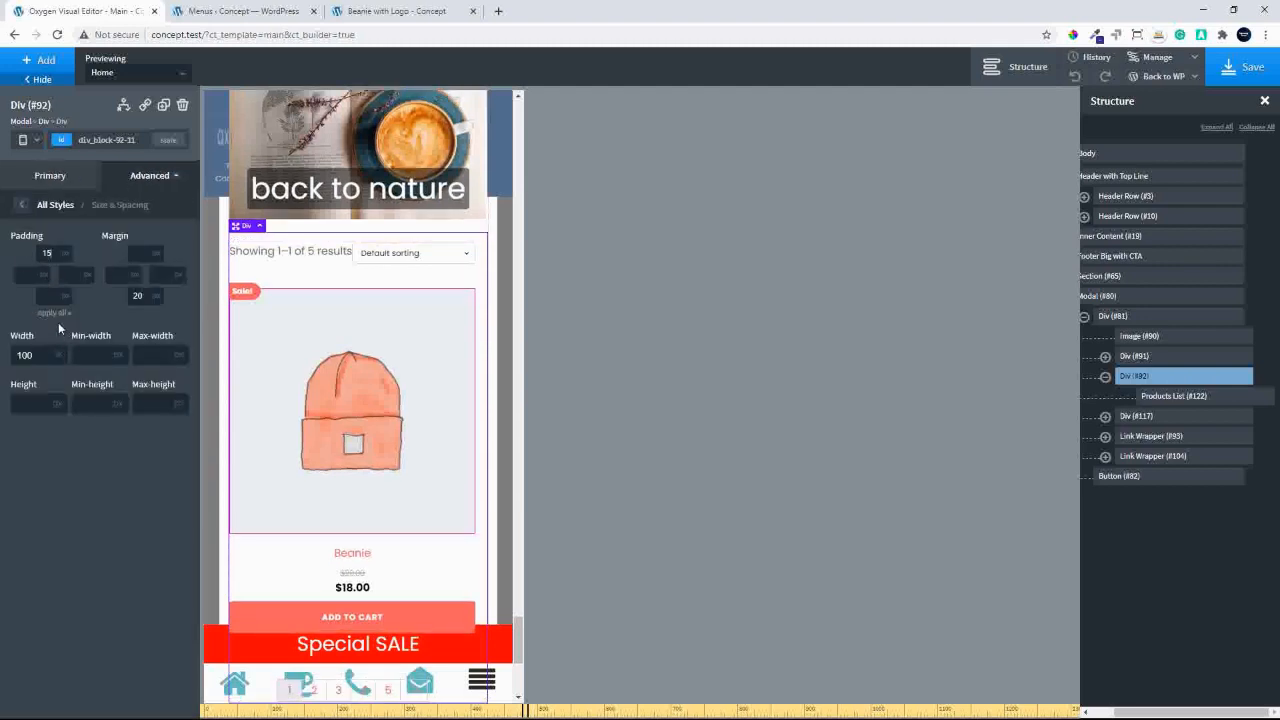
pyautogui.click(55, 313)
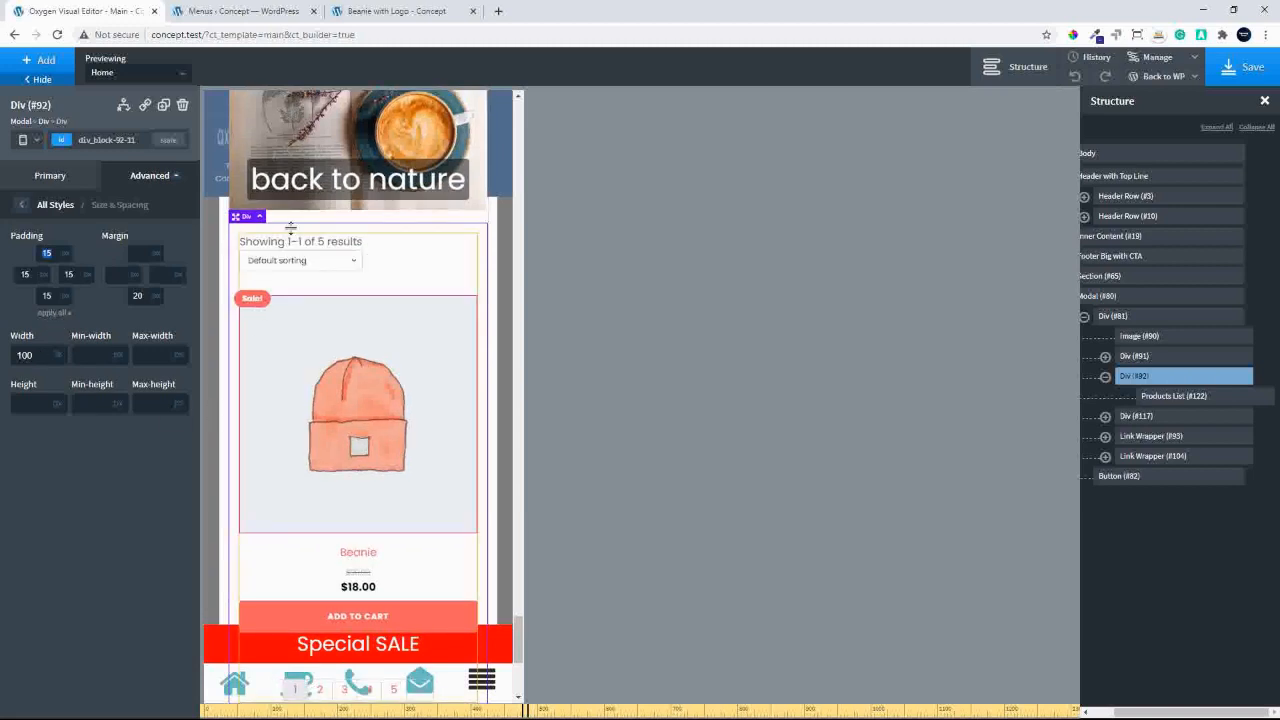
pyautogui.scroll(-1, 320, 518)
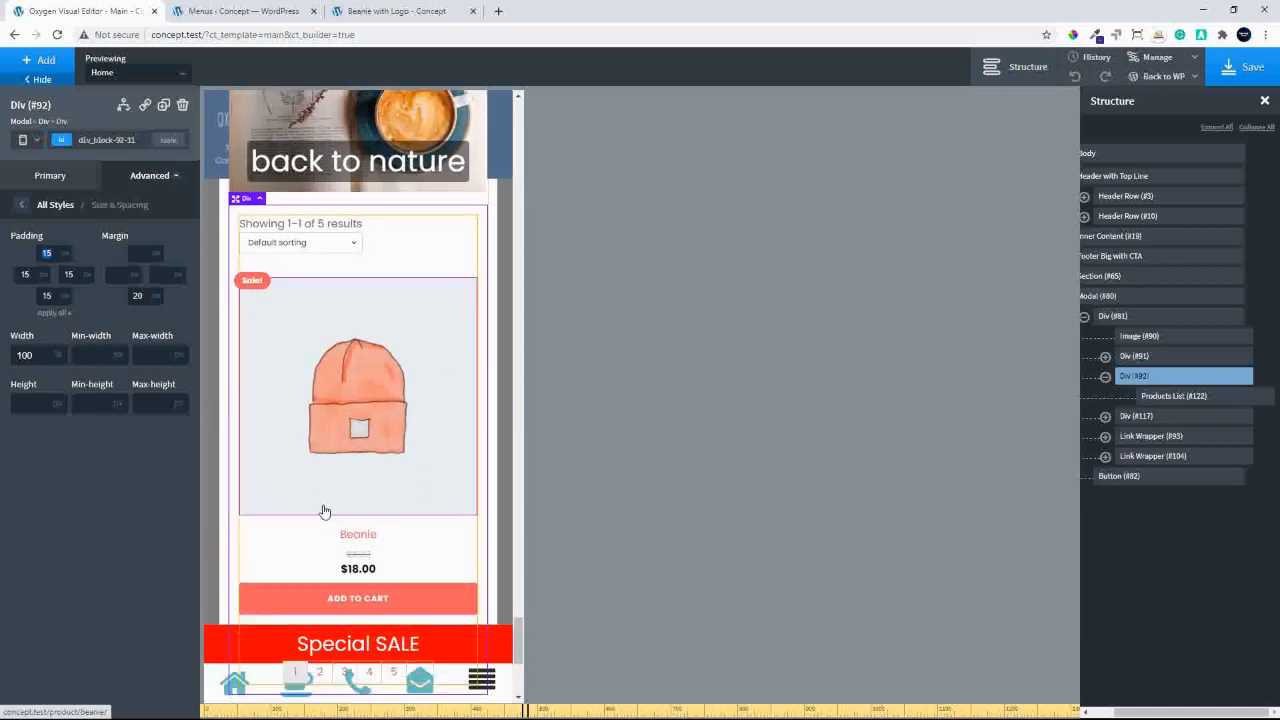
pyautogui.scroll(-2, 323, 512)
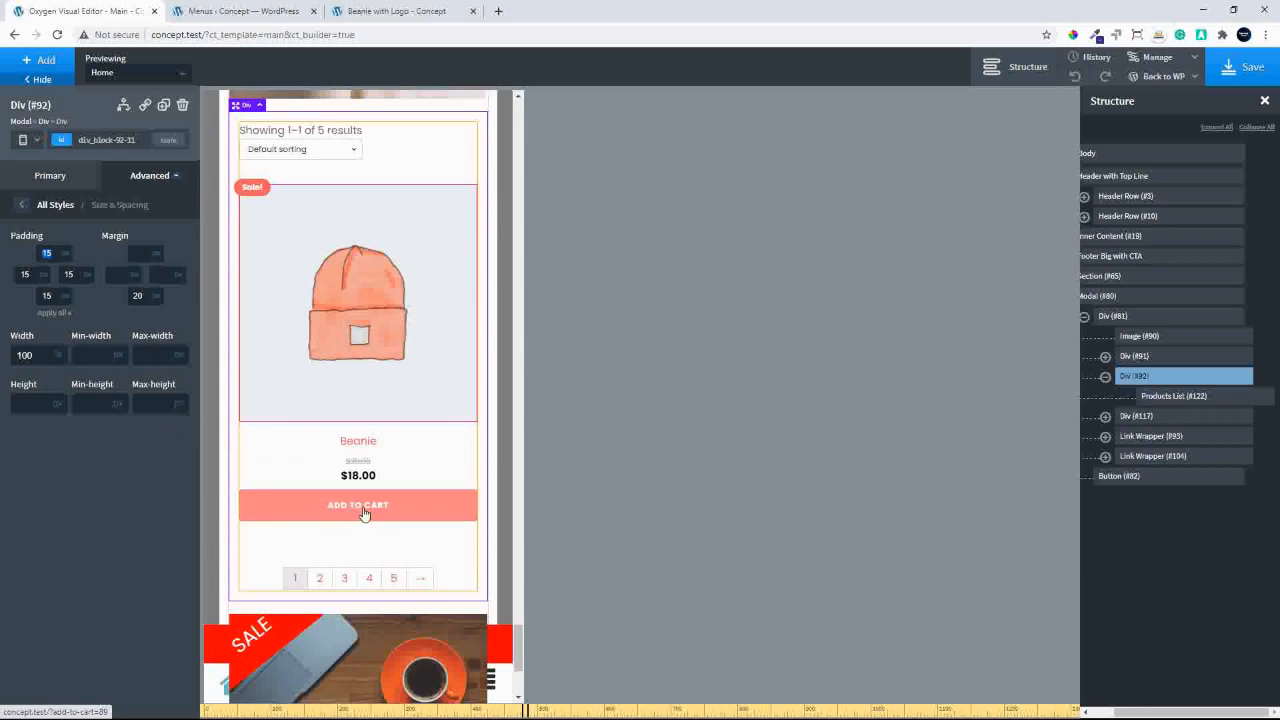
pyautogui.click(18, 207)
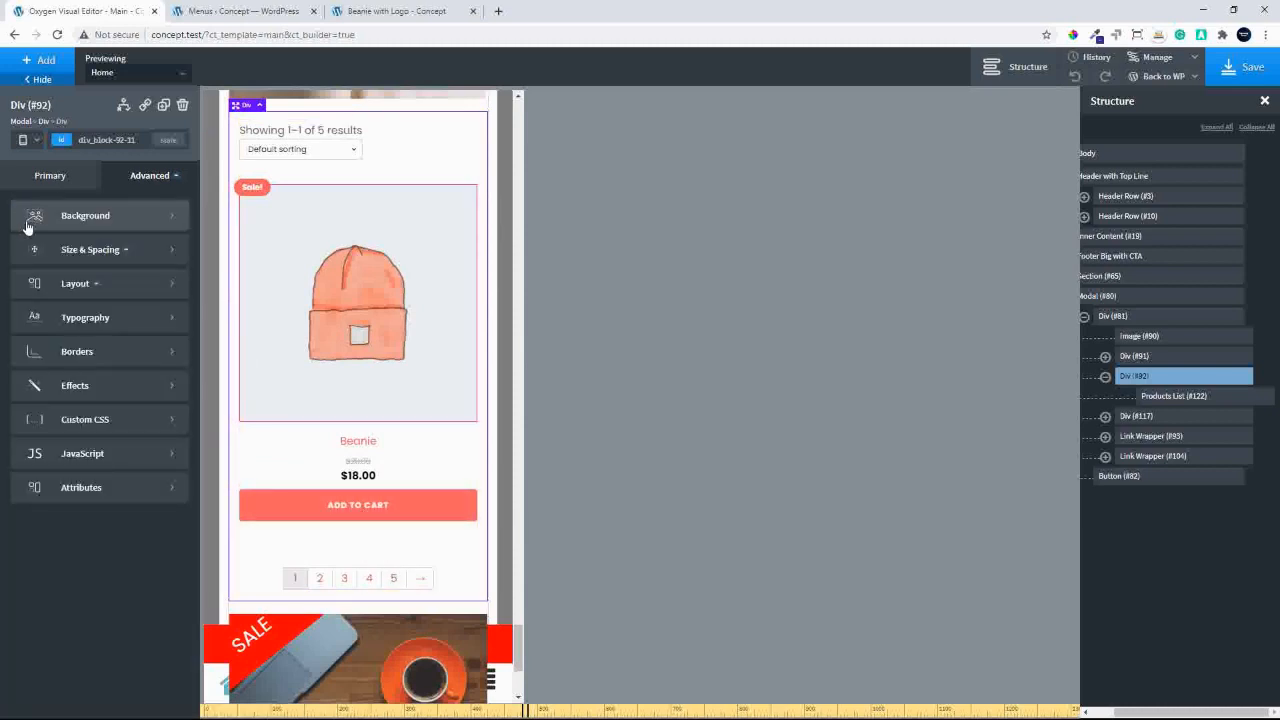
pyautogui.click(78, 180)
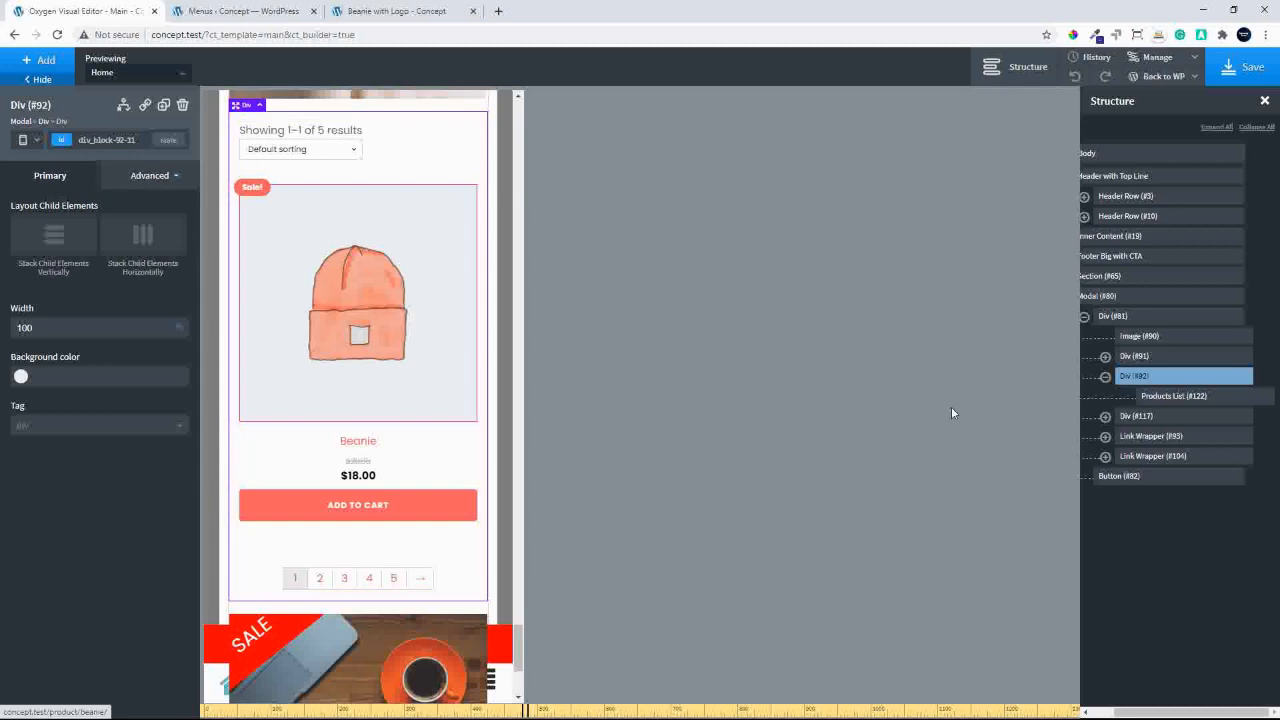
# Set both the font size and the border radius of the Products List pagination to 0.
pyautogui.click(1157, 397)
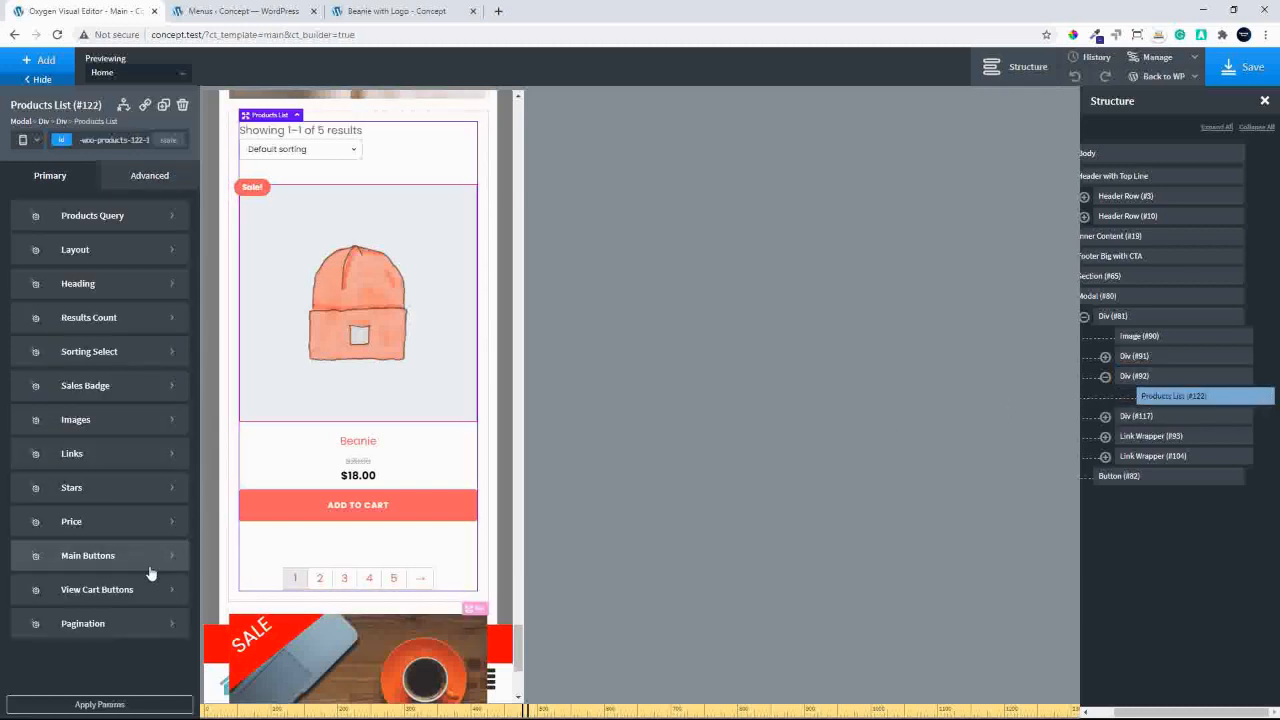
pyautogui.click(98, 624)
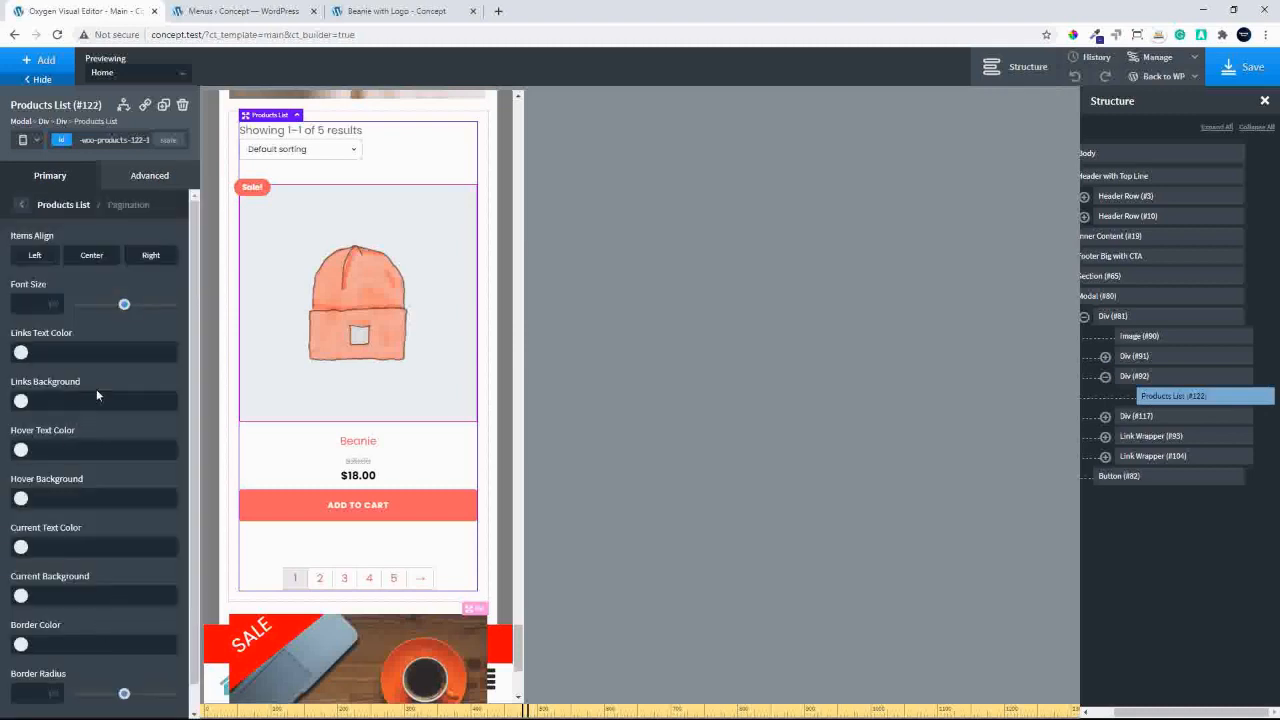
pyautogui.scroll(-1, 145, 338)
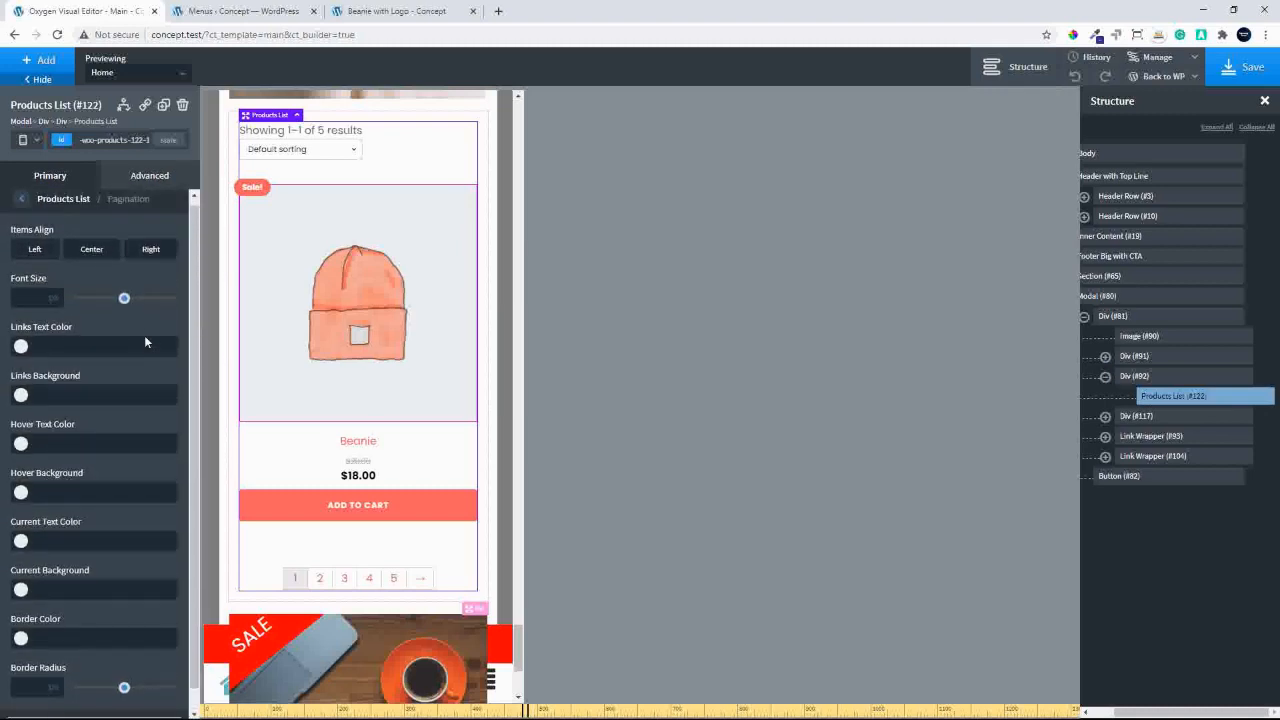
pyautogui.click(26, 299)
pyautogui.write('0')
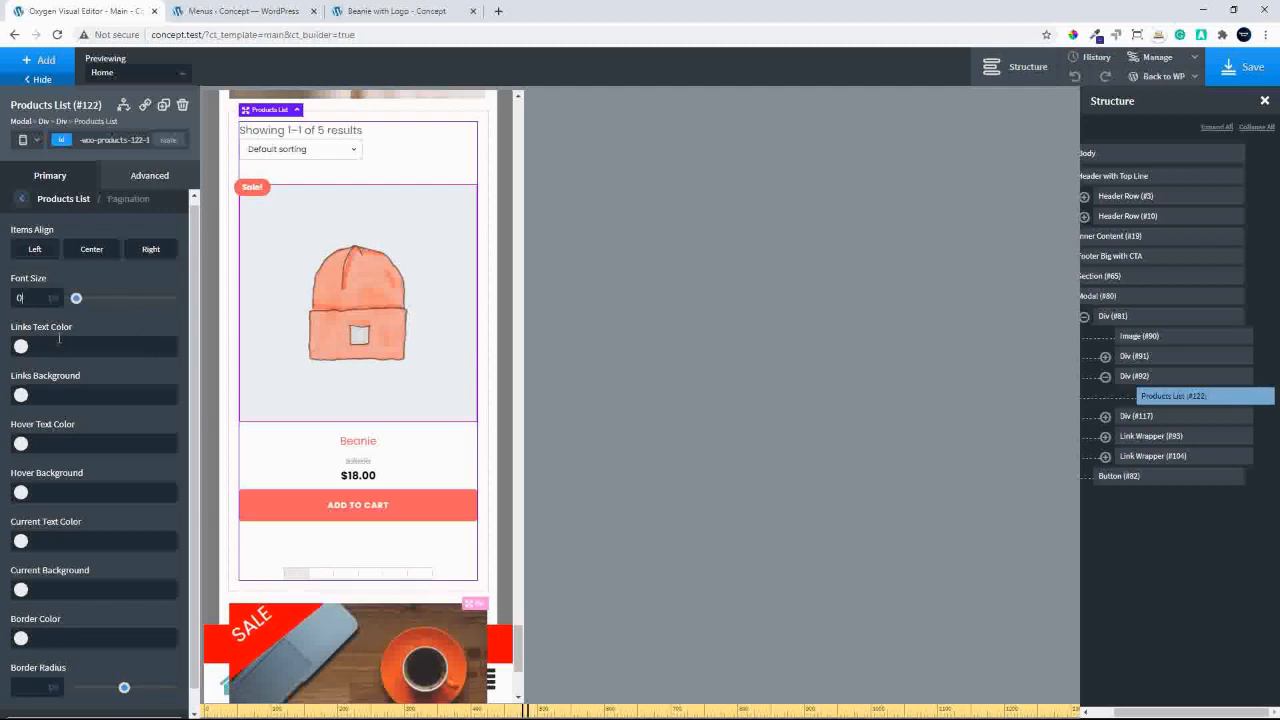
pyautogui.scroll(-1, 59, 339)
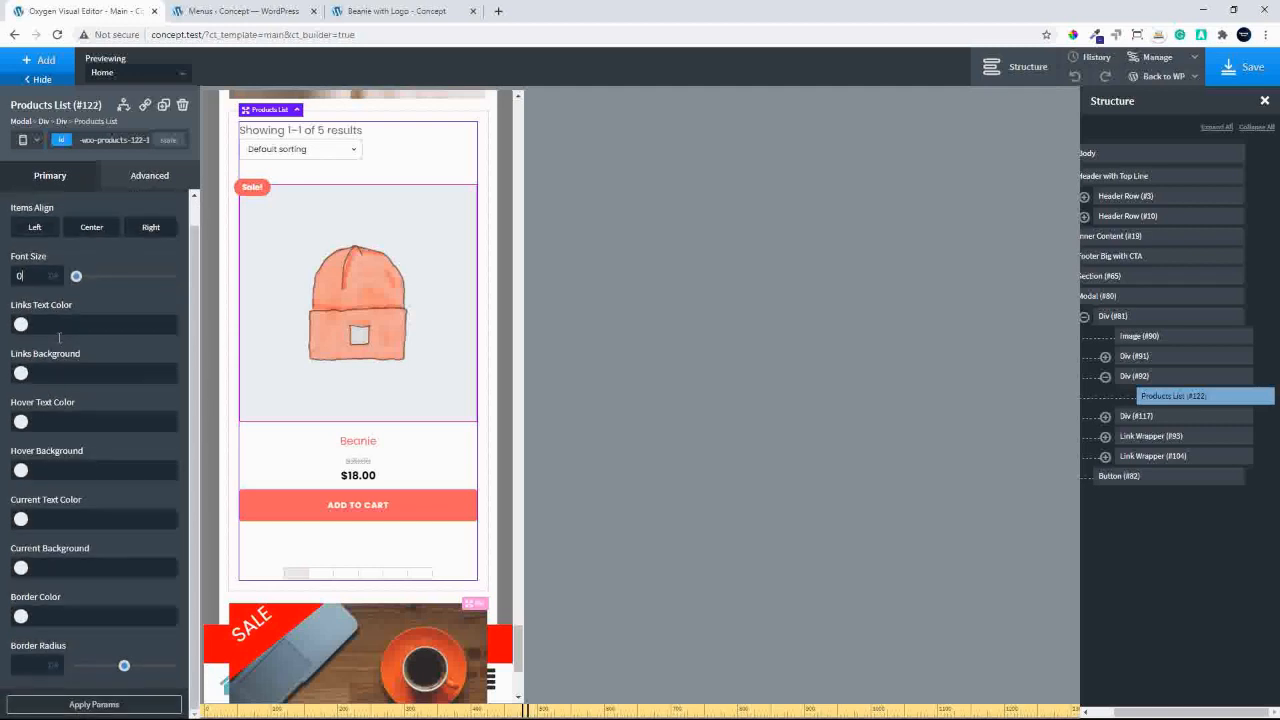
pyautogui.scroll(1, 59, 339)
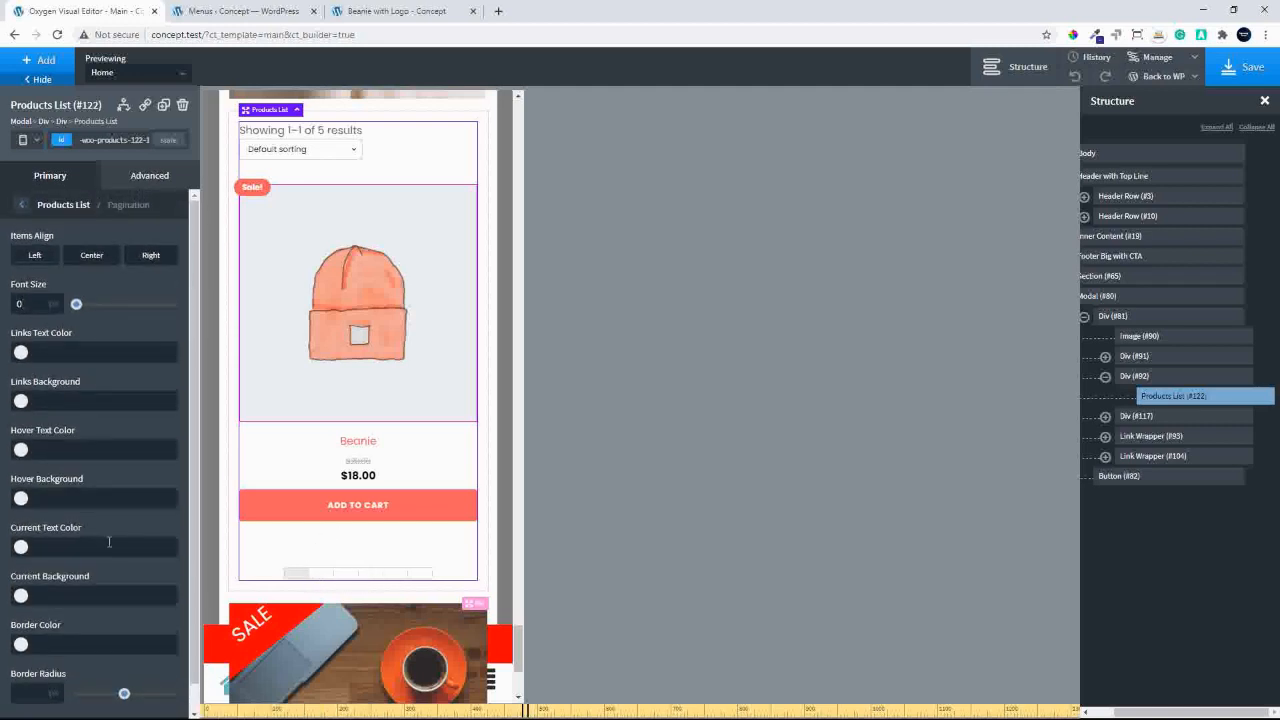
pyautogui.click(22, 205)
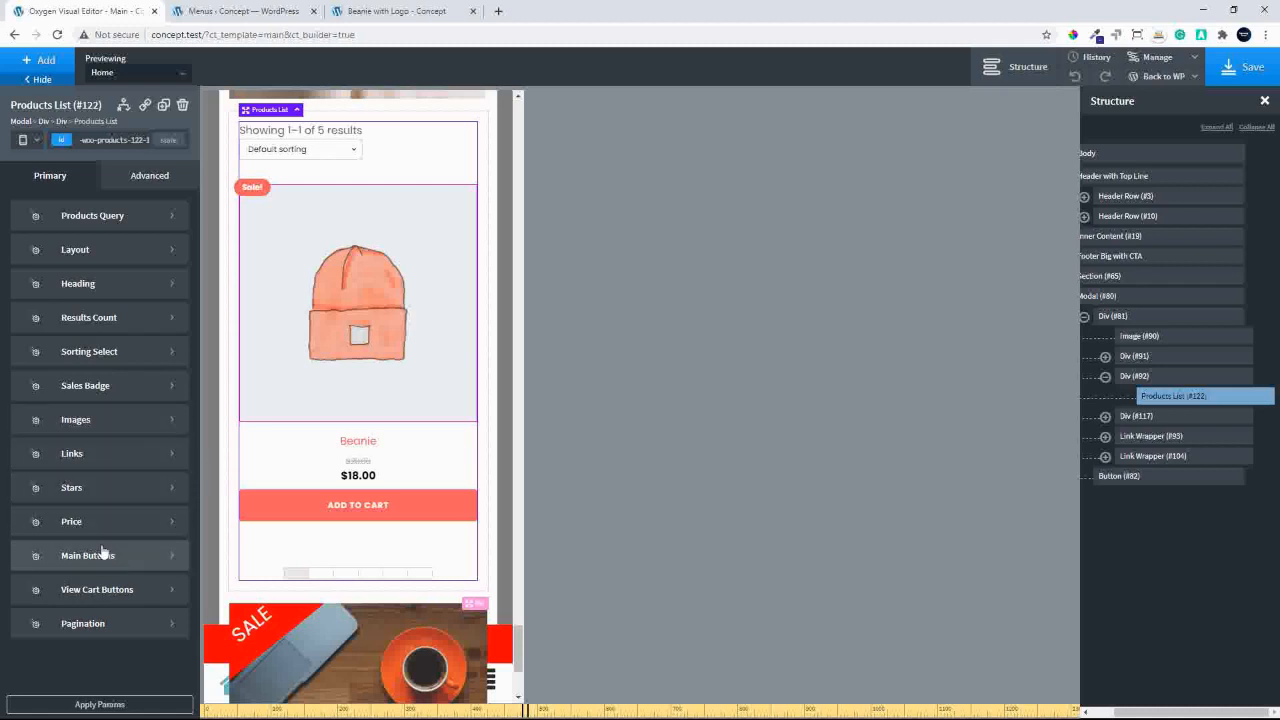
pyautogui.click(94, 623)
pyautogui.scroll(-1, 92, 676)
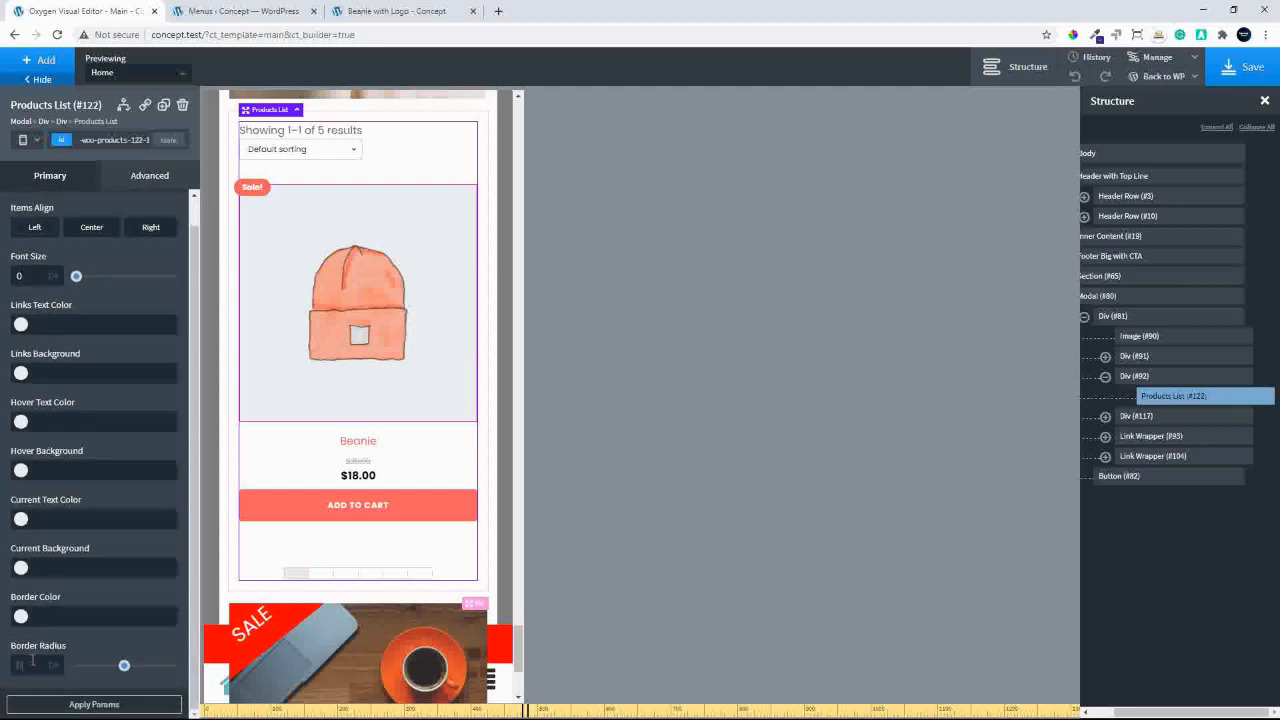
pyautogui.write('0')
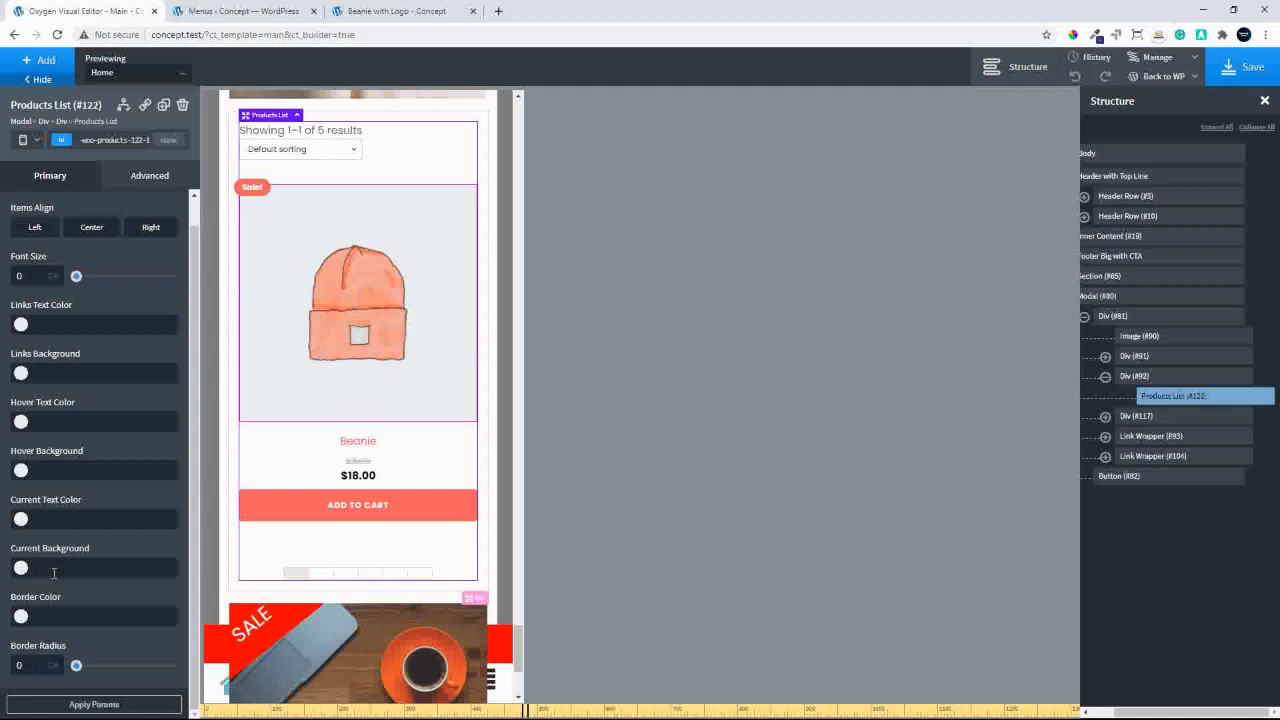
# Set the pagination's border color and current background of the Products List to #ffffff.
pyautogui.click(21, 616)
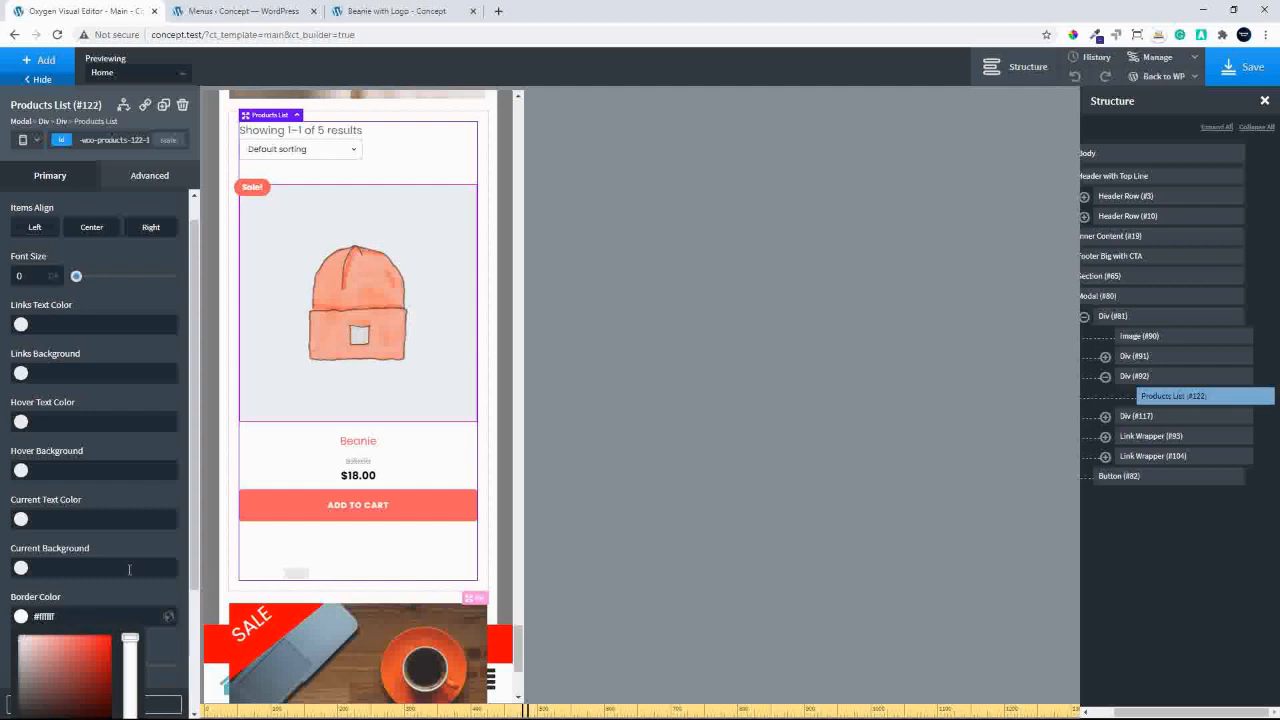
pyautogui.click(20, 612)
pyautogui.moveTo(63, 616); pyautogui.dragTo(34, 617)
pyautogui.hotkey('ctrl', 'c')
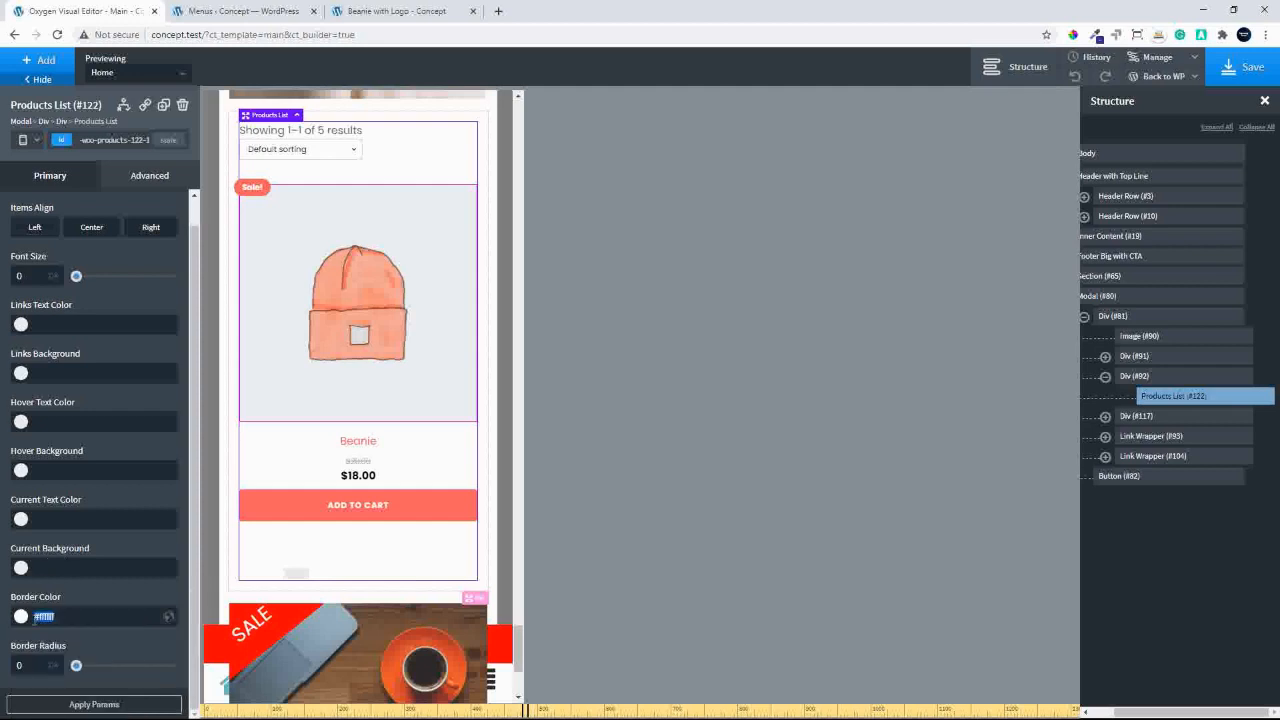
pyautogui.click(52, 569)
pyautogui.hotkey('ctrl', 'v')
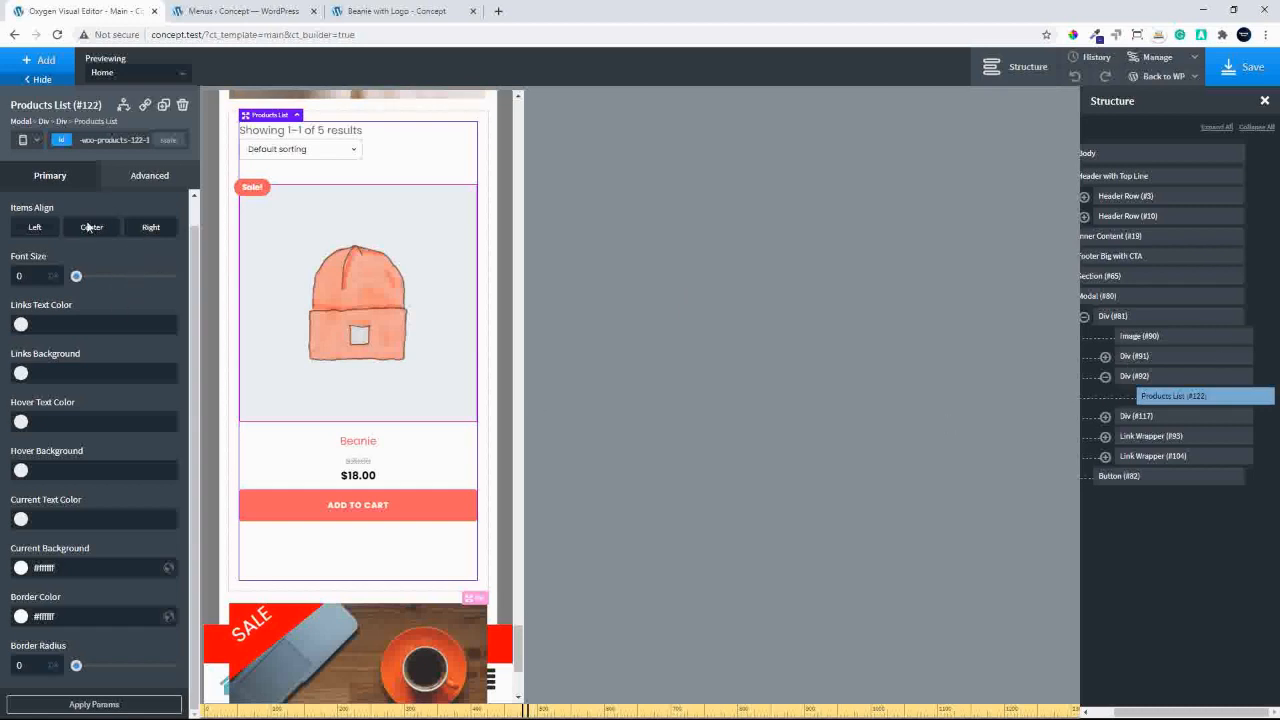
# Set the font size of the Products List results count to 0.
pyautogui.click(52, 176)
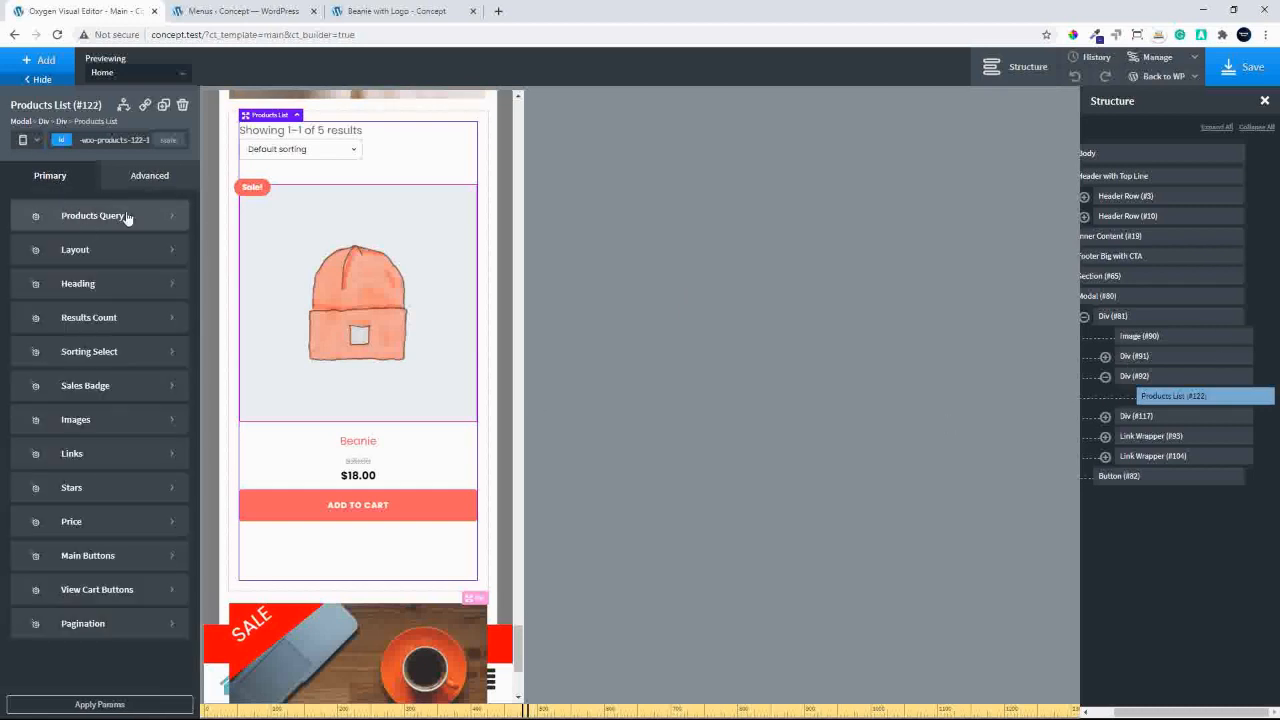
pyautogui.click(116, 318)
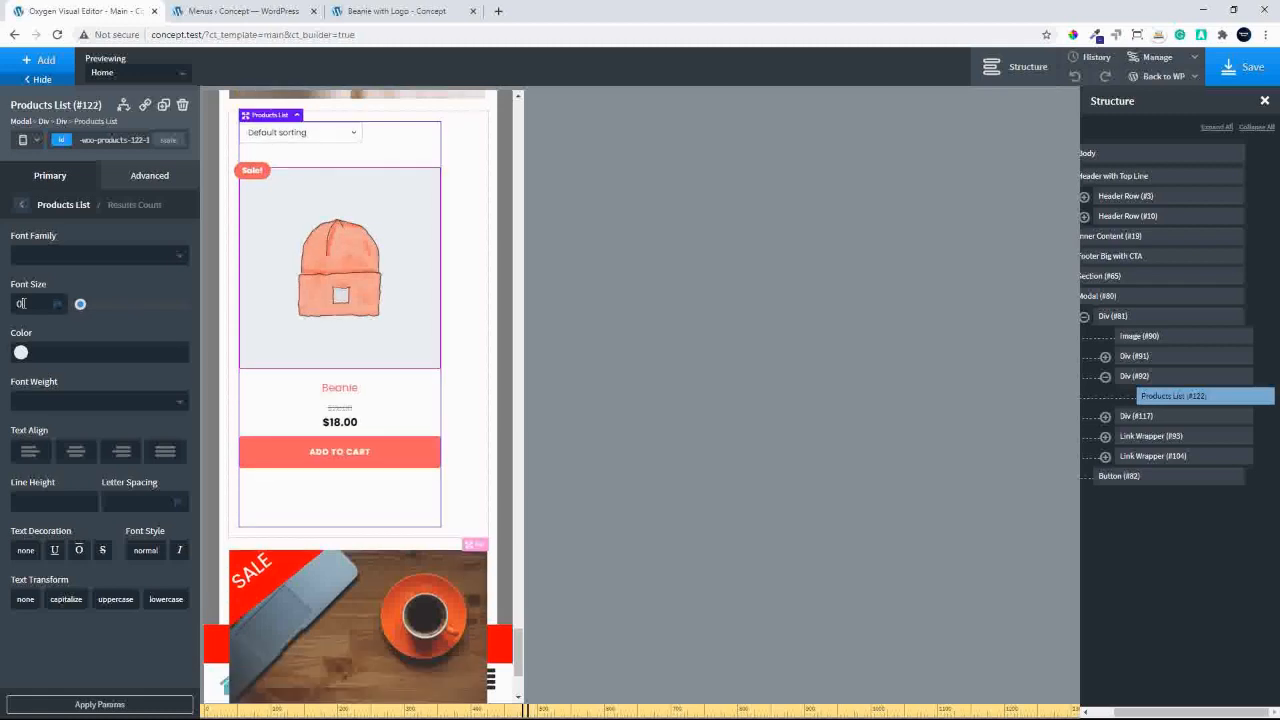
pyautogui.click(21, 205)
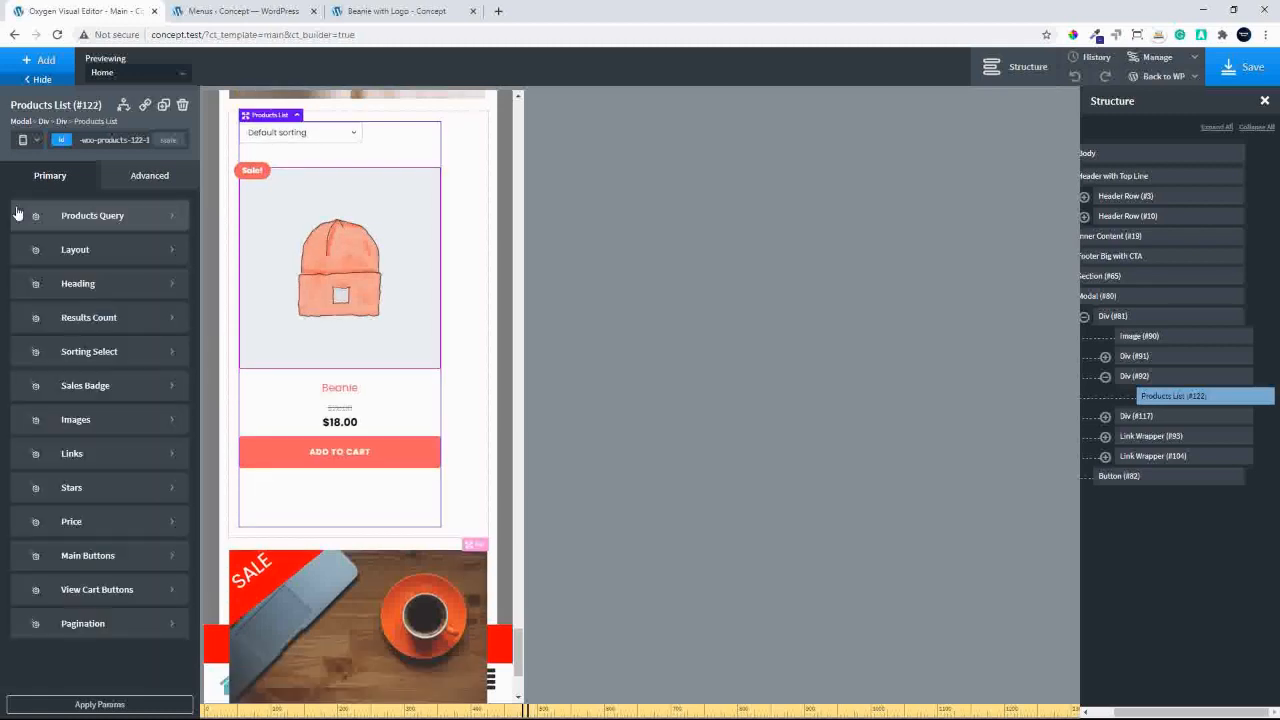
# Set the typography font size of the Products List sorting select to 0.
pyautogui.click(99, 363)
pyautogui.click(68, 345)
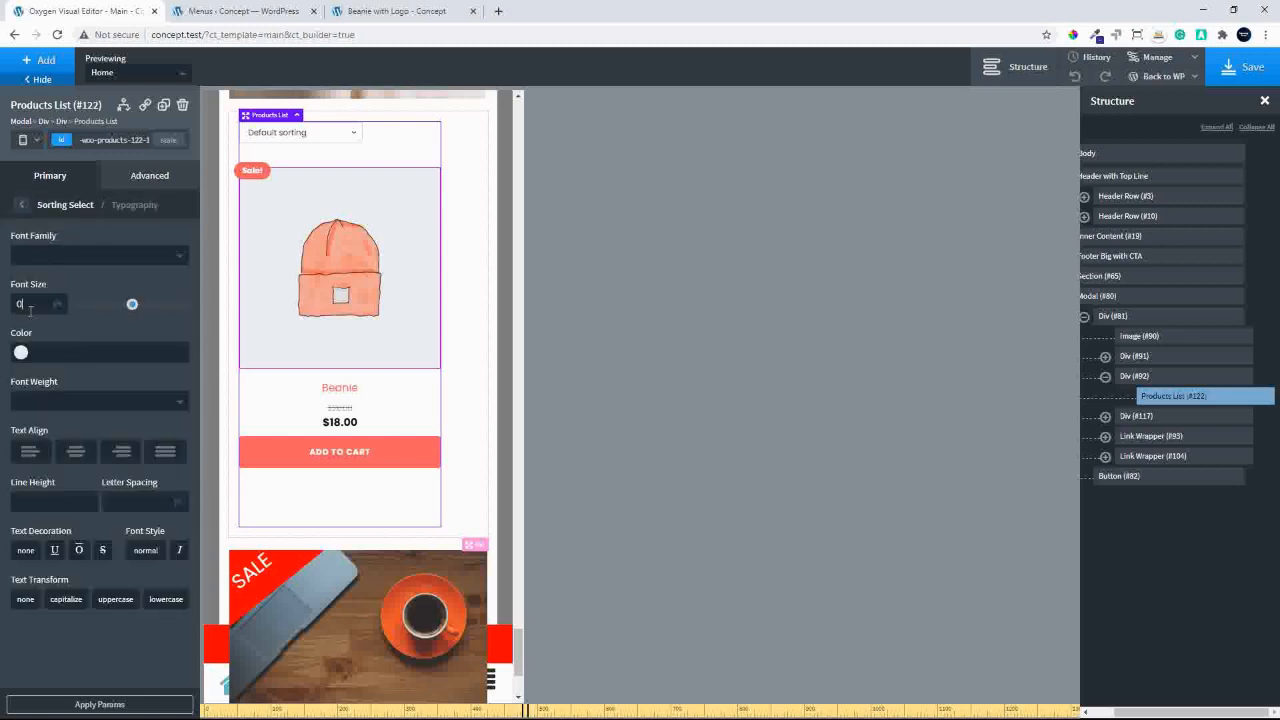
pyautogui.click(21, 206)
# Remove the border and the focus border from the Products List sorting select.
pyautogui.click(84, 379)
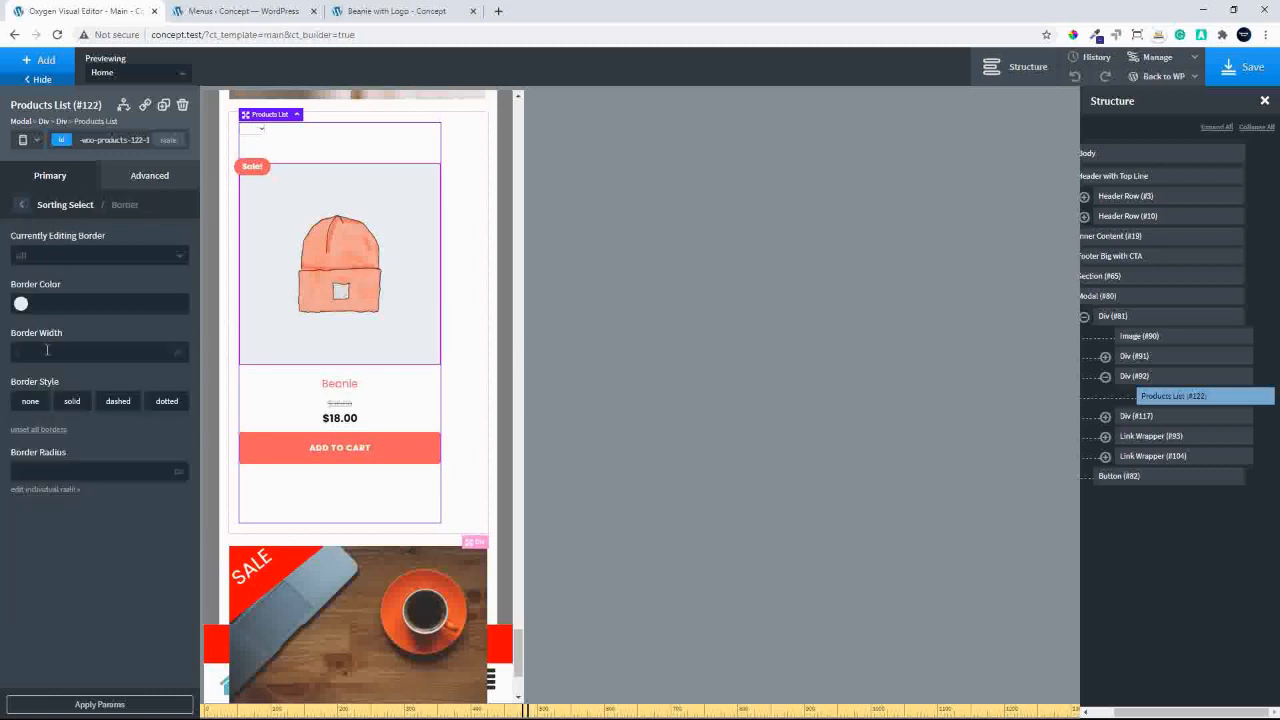
pyautogui.click(21, 208)
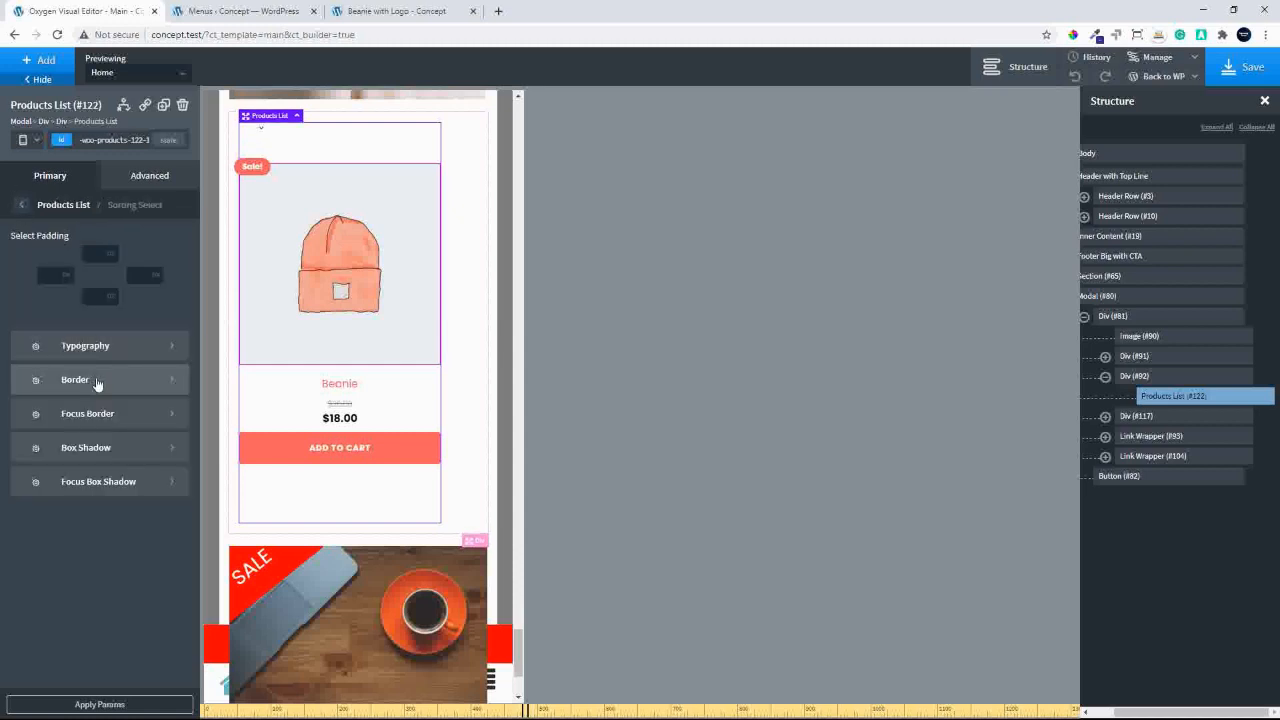
pyautogui.click(90, 414)
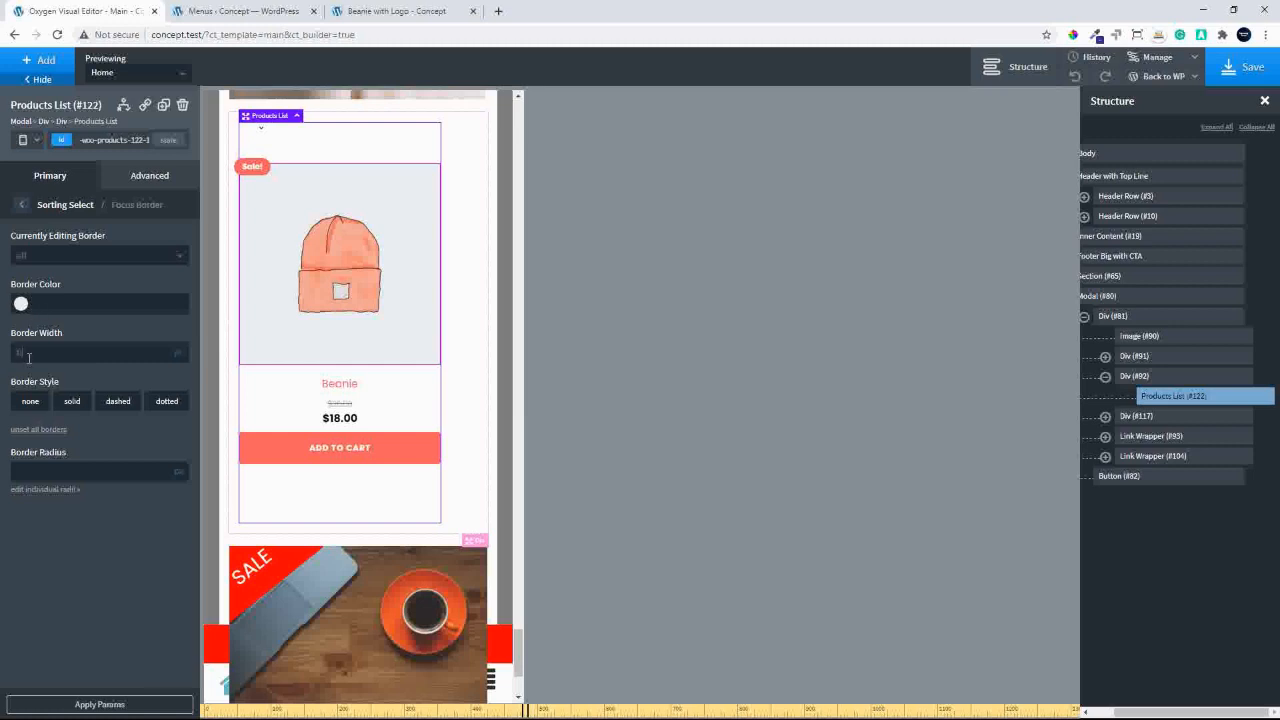
pyautogui.click(21, 207)
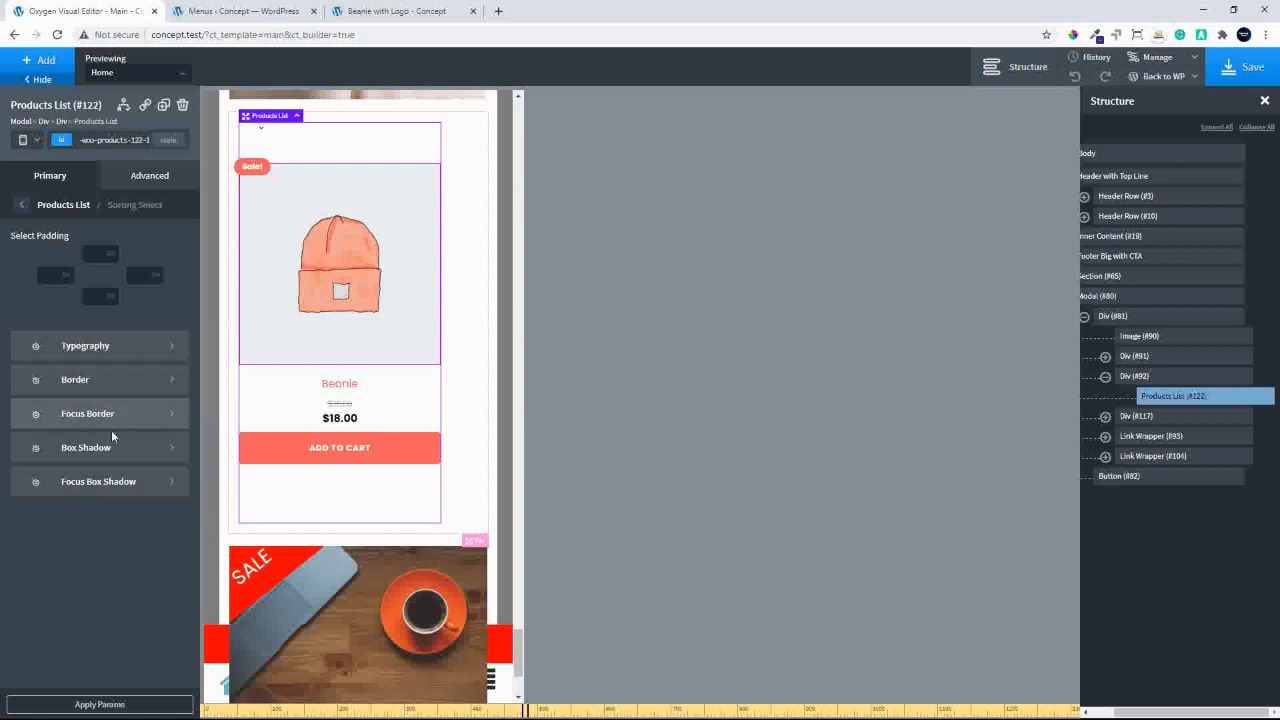
# Set the typography color of the Products List sorting select to #ffffff.
pyautogui.click(70, 345)
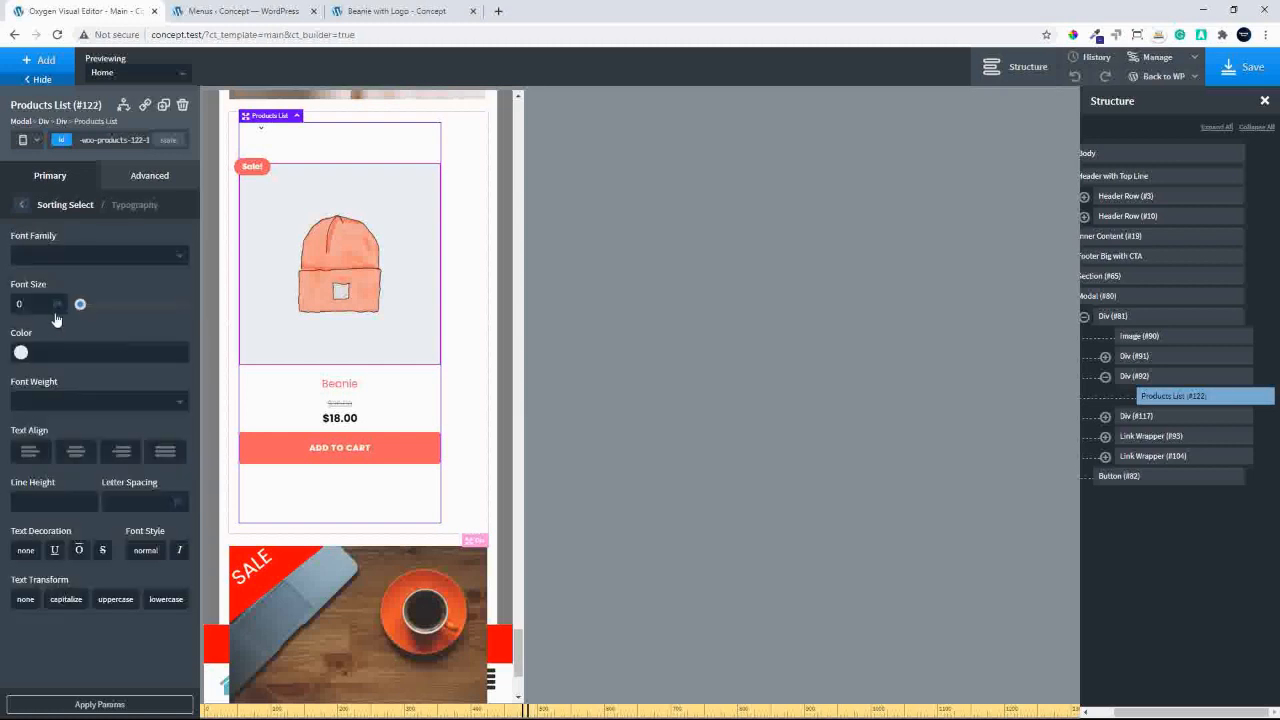
pyautogui.click(21, 352)
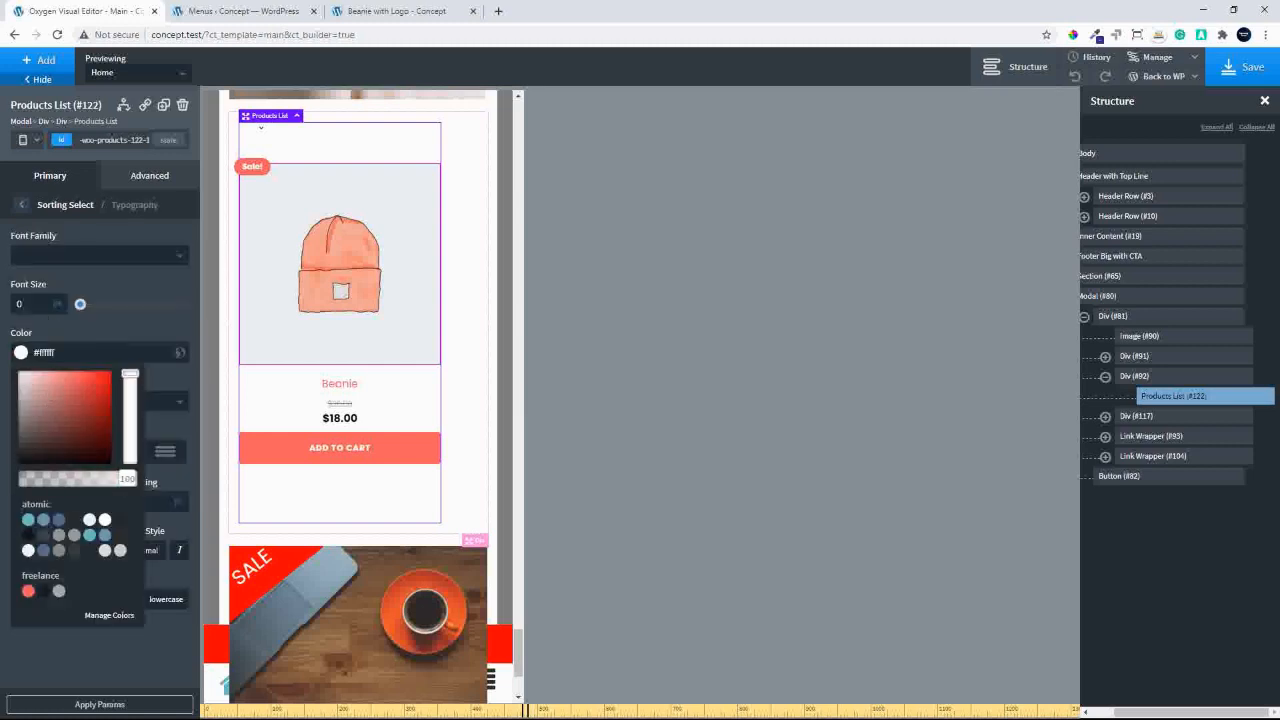
pyautogui.click(134, 317)
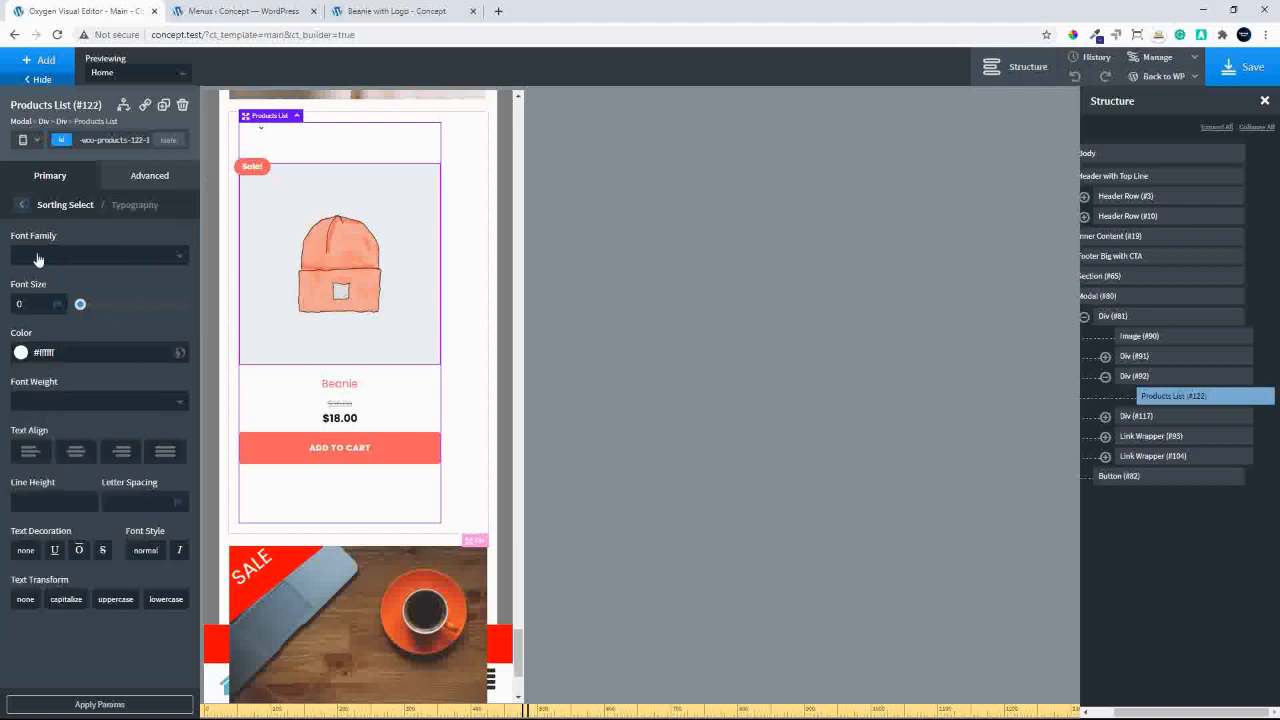
pyautogui.click(23, 205)
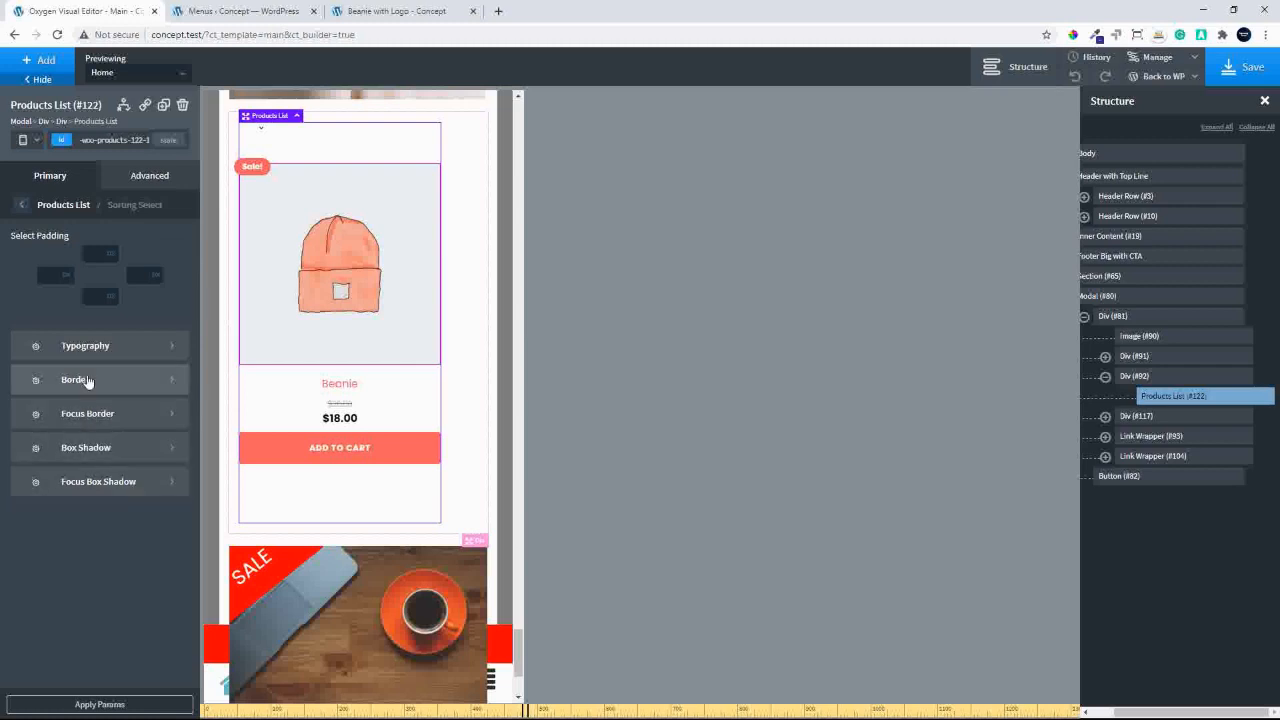
# Set the sorting select's padding to 0 on all sides and save the template.
pyautogui.click(49, 276)
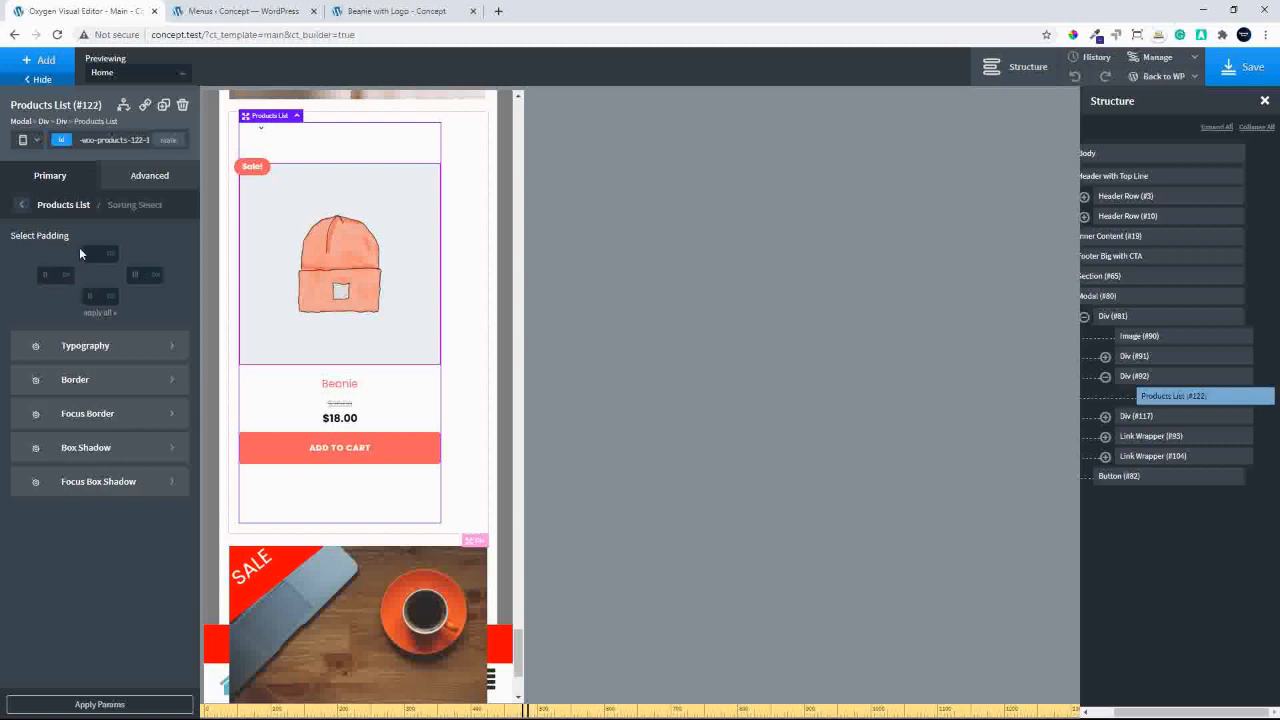
pyautogui.click(1253, 78)
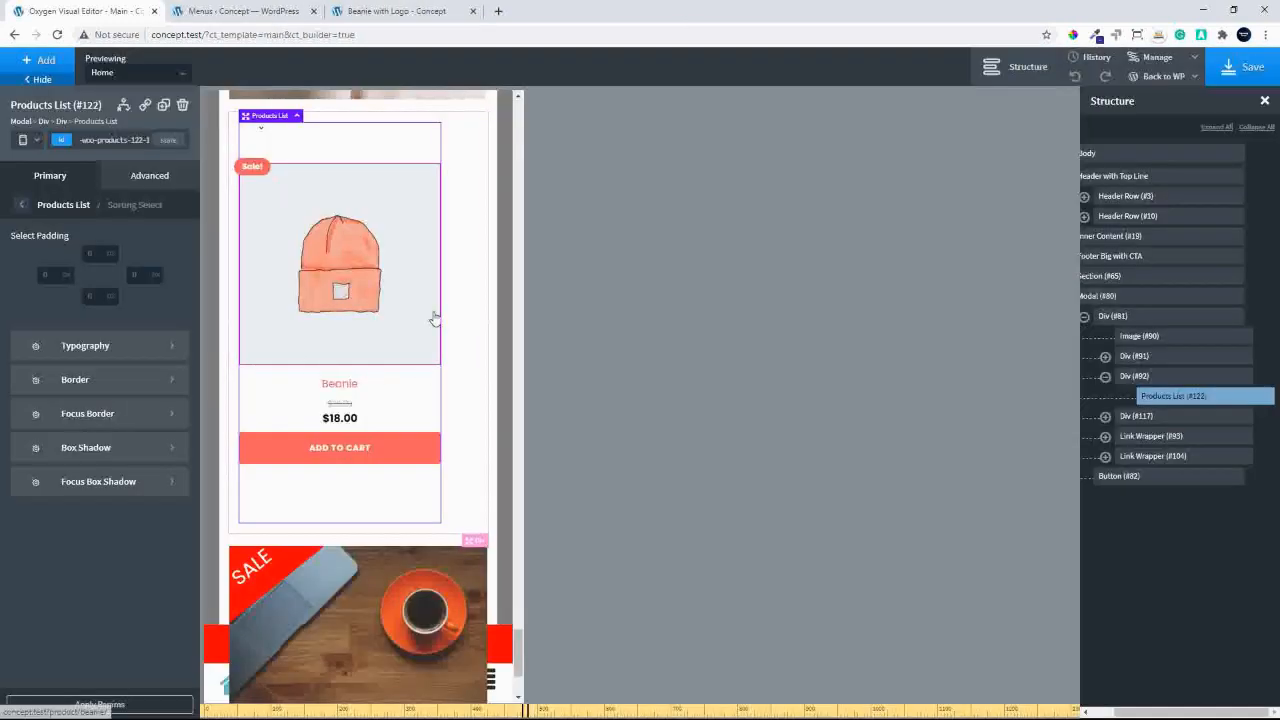
pyautogui.click(22, 205)
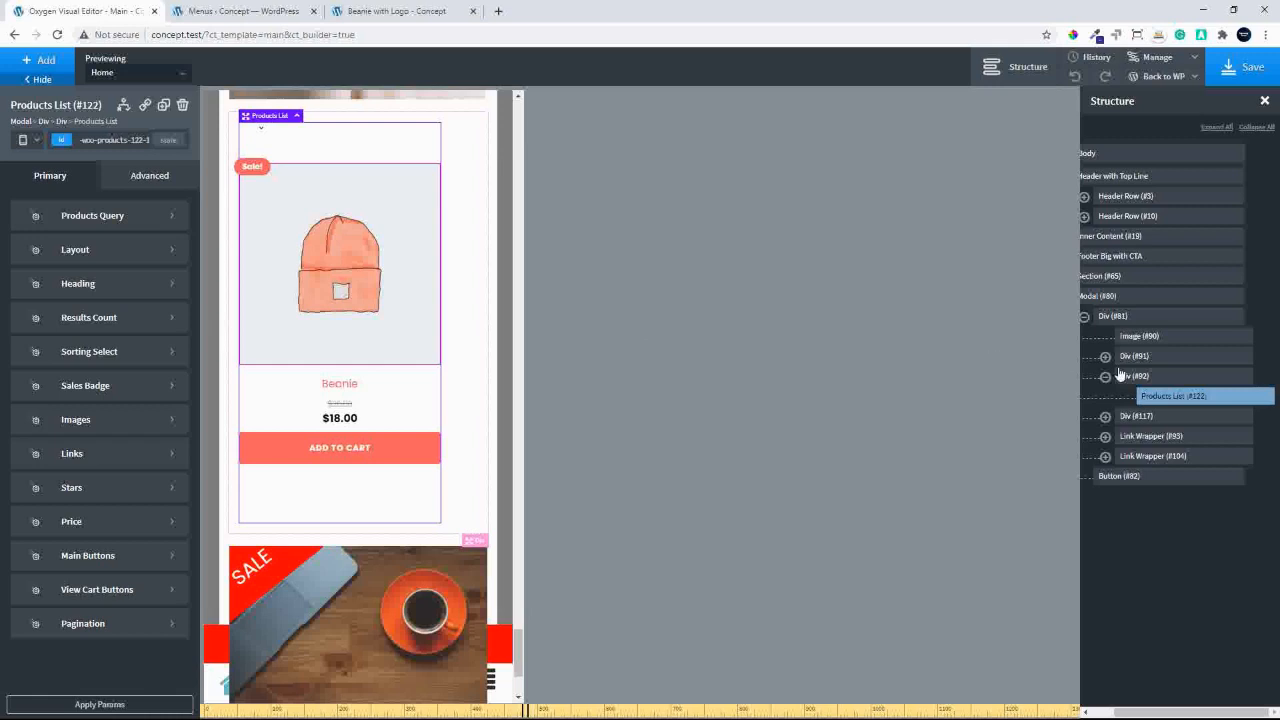
# Stack the child elements of the div holding the Products List vertically, center them horizontally, and save the template.
pyautogui.click(1229, 374)
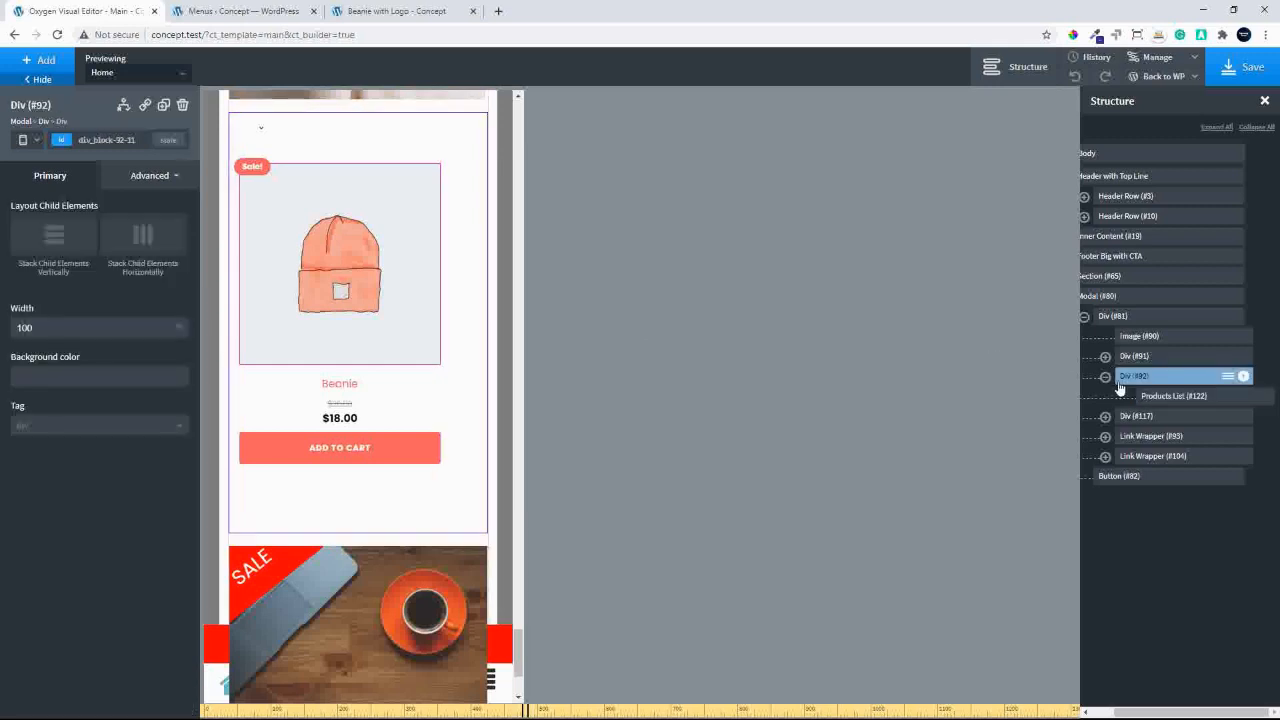
pyautogui.click(58, 244)
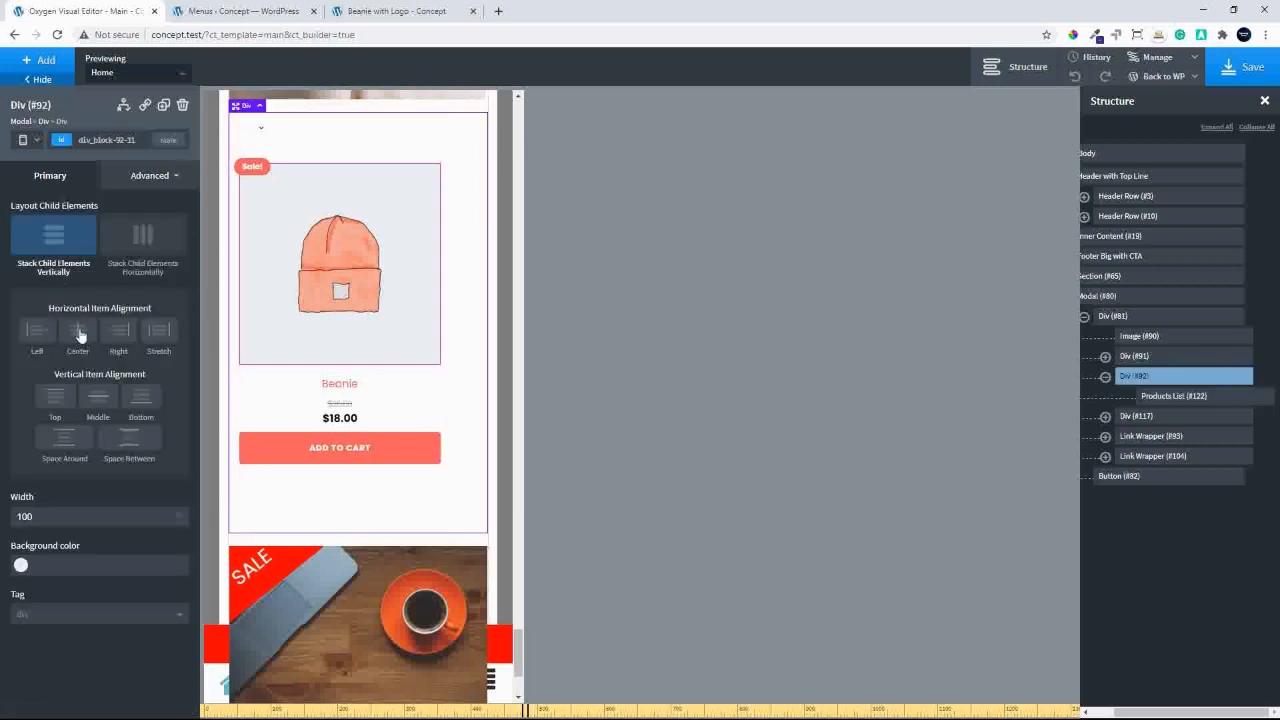
pyautogui.click(79, 334)
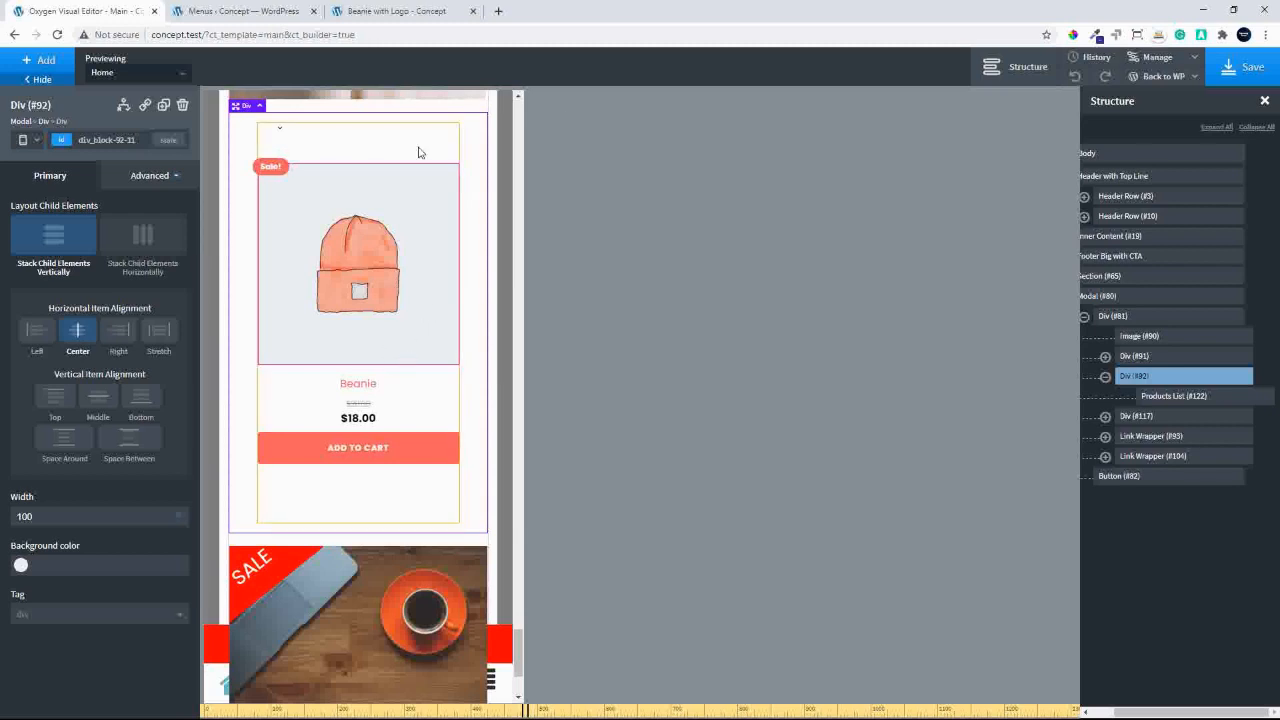
pyautogui.click(1247, 76)
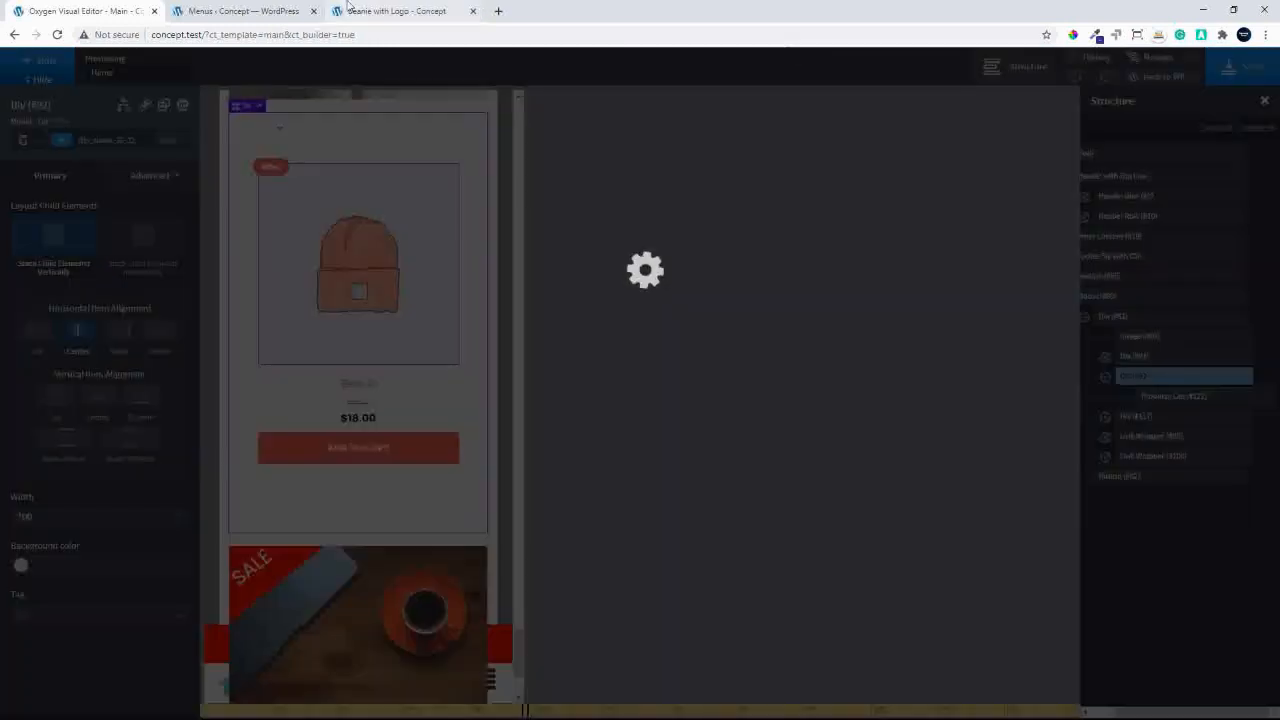
# Switch to the Beanie with Logo product page, reload it, and inspect it in the iPhone X device view.
pyautogui.click(350, 11)
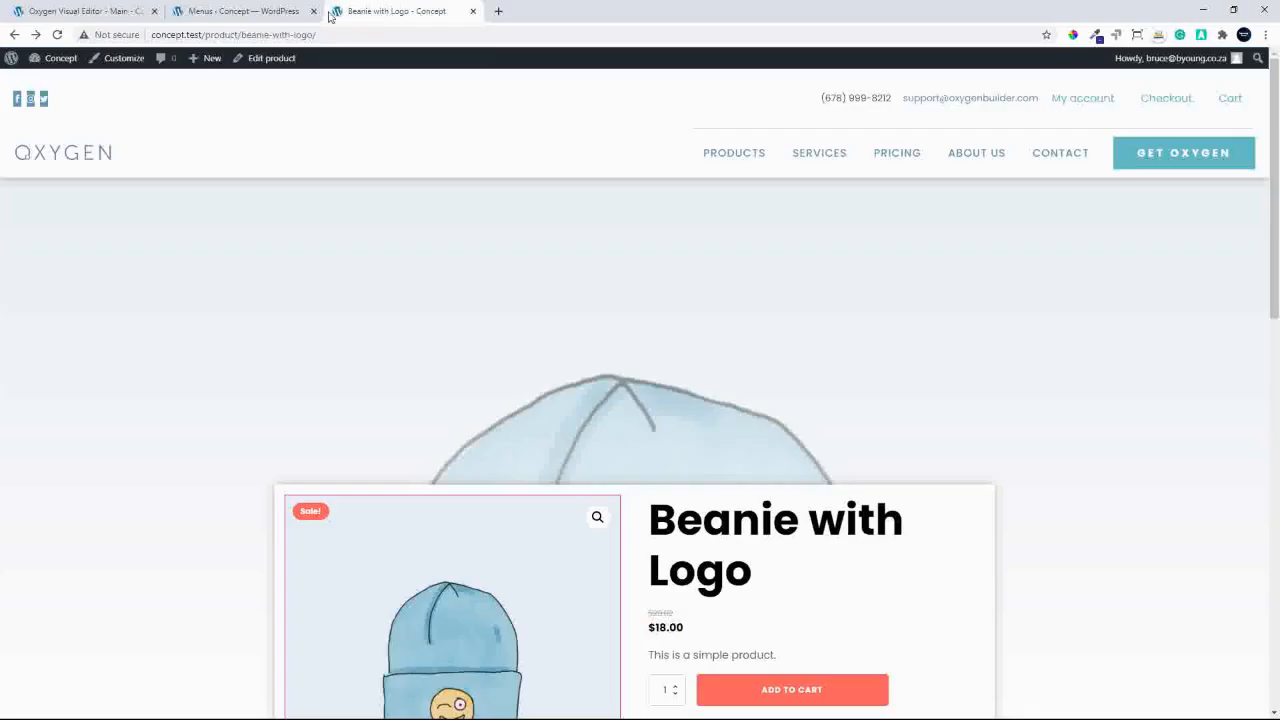
pyautogui.click(58, 35)
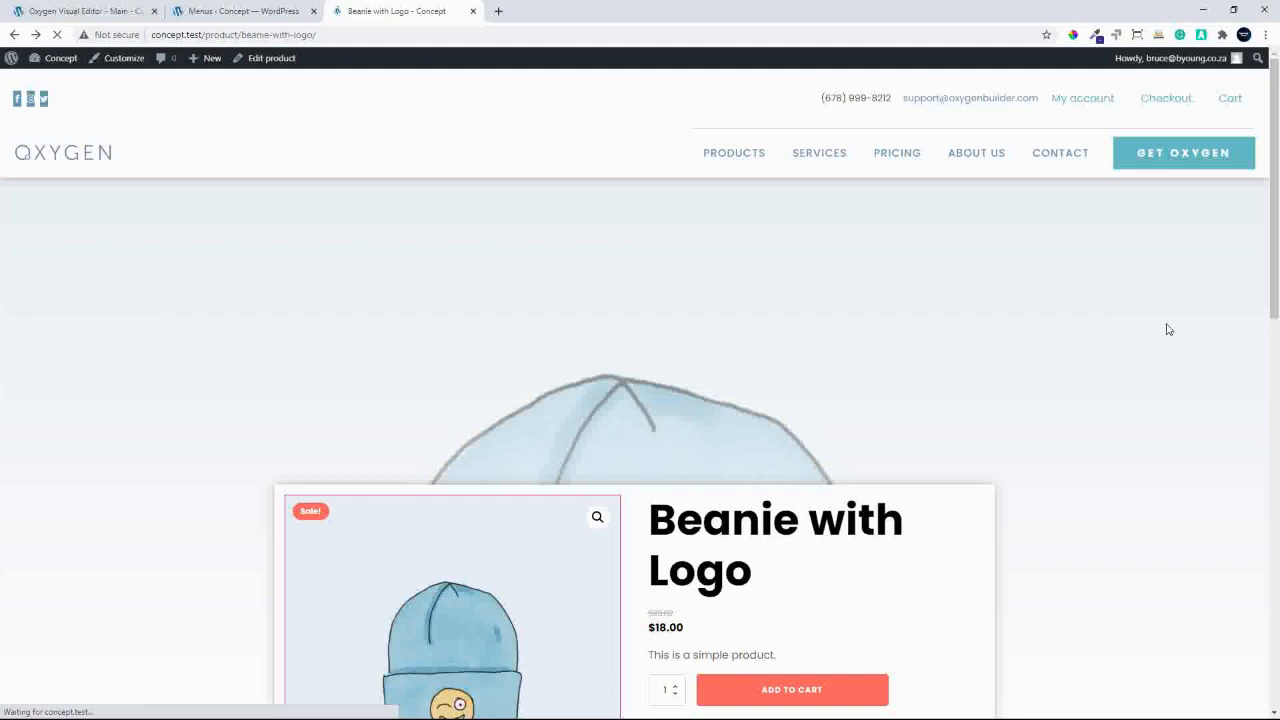
pyautogui.rightClick(1167, 329)
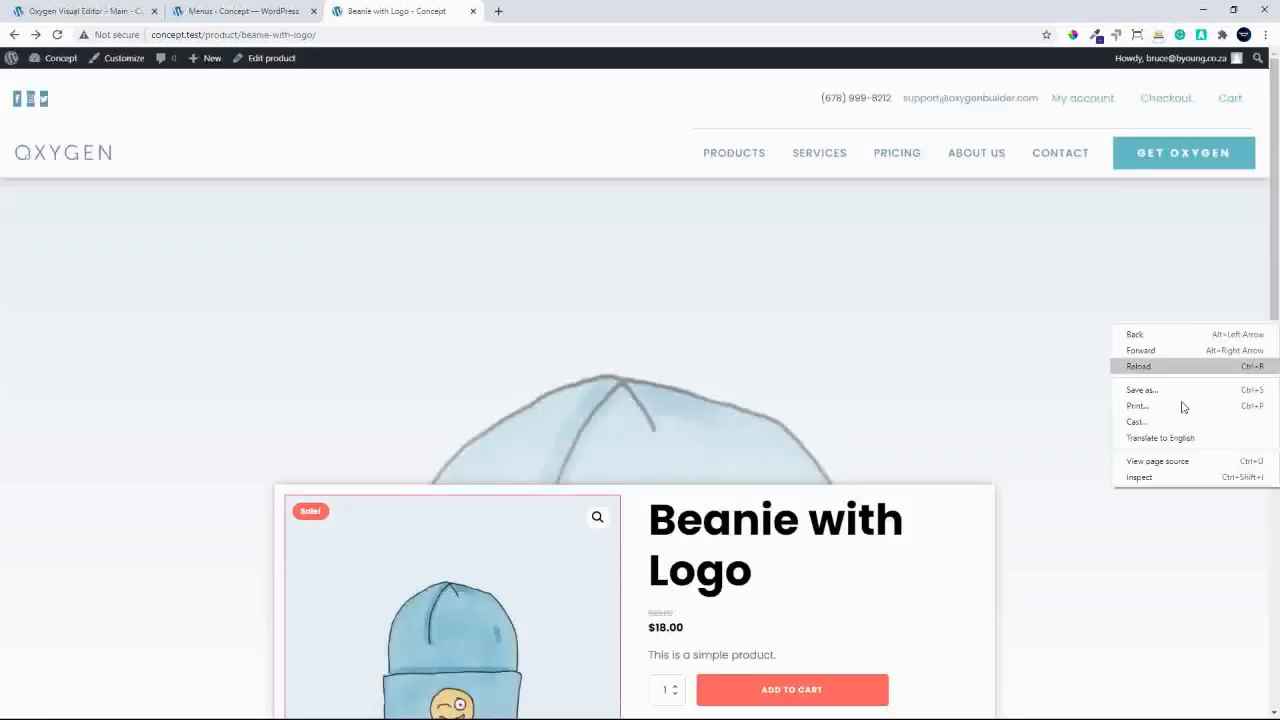
pyautogui.click(1159, 480)
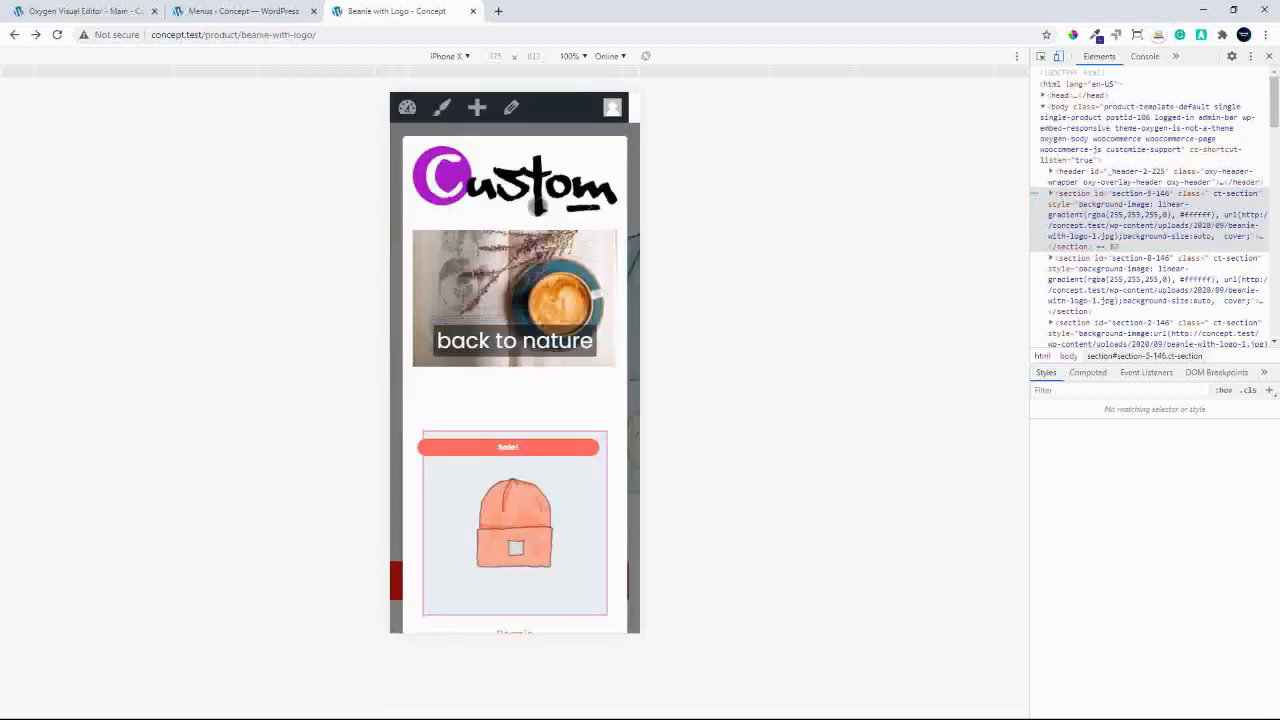
# Examine the mobile menu modal's product list and surrounding items, then close the inspector and reload the product page.
pyautogui.moveTo(561, 410); pyautogui.dragTo(566, 198)
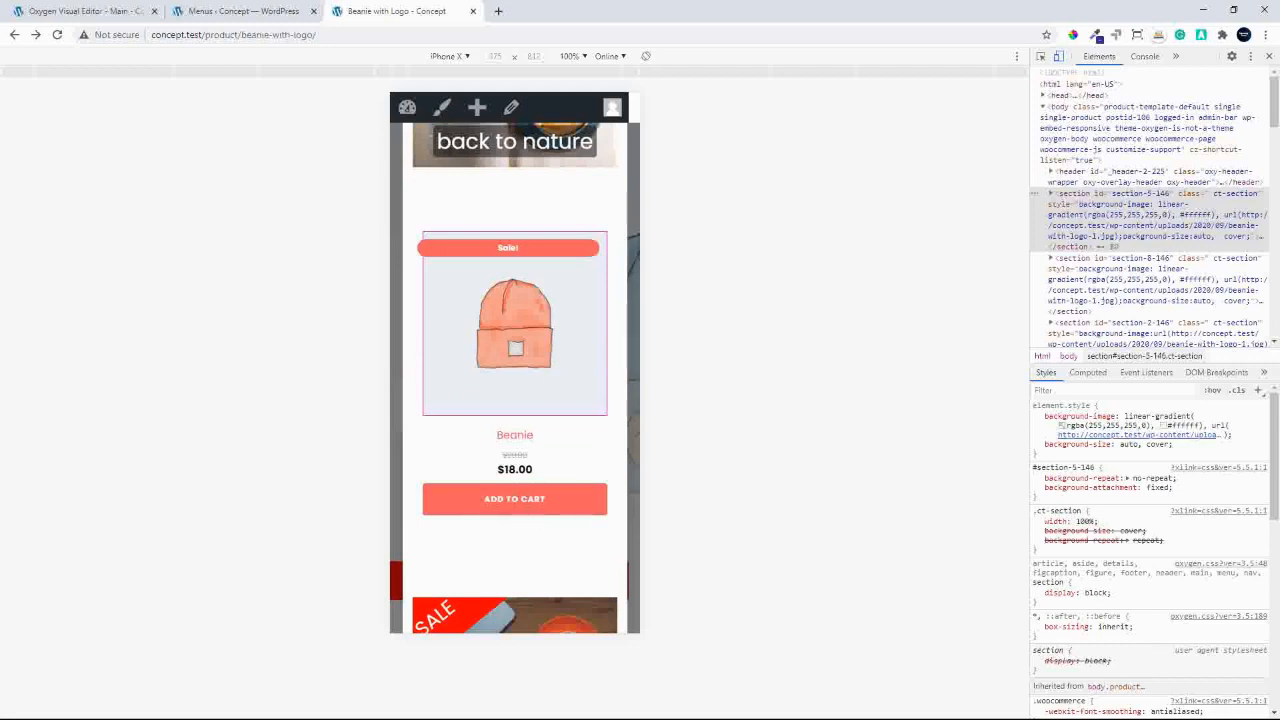
pyautogui.moveTo(581, 573); pyautogui.dragTo(586, 283)
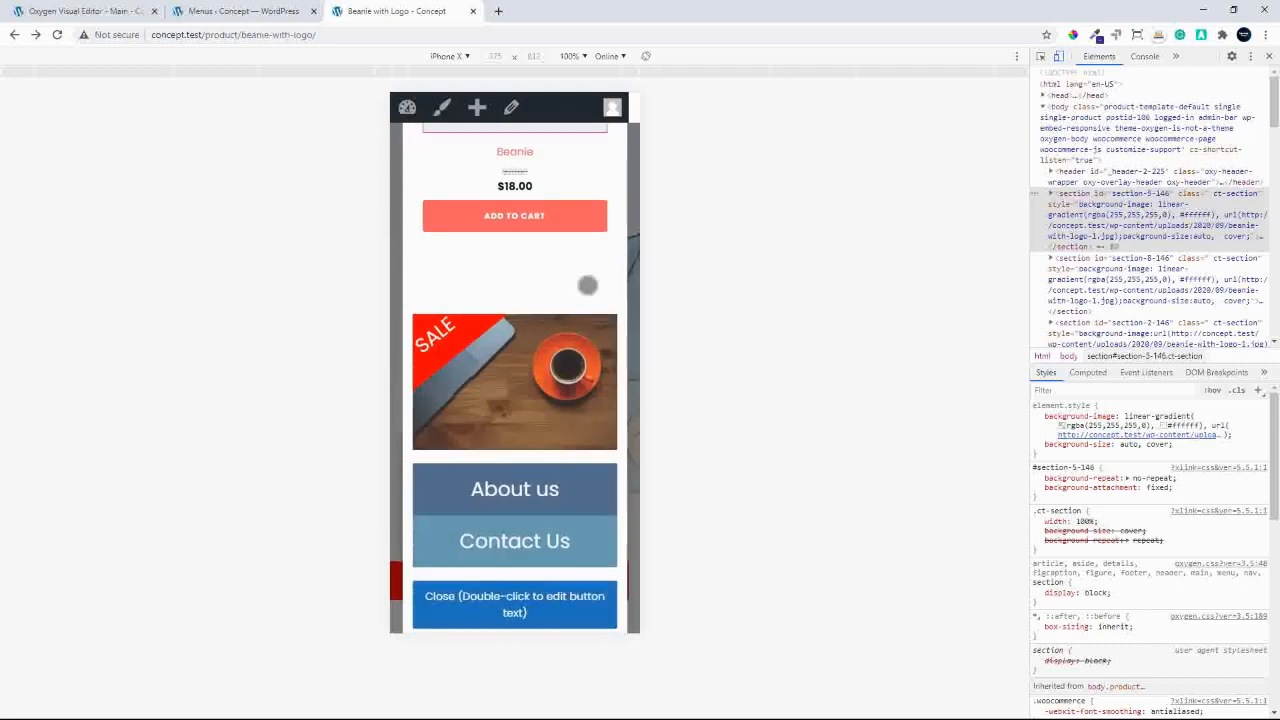
pyautogui.moveTo(531, 541); pyautogui.dragTo(530, 600)
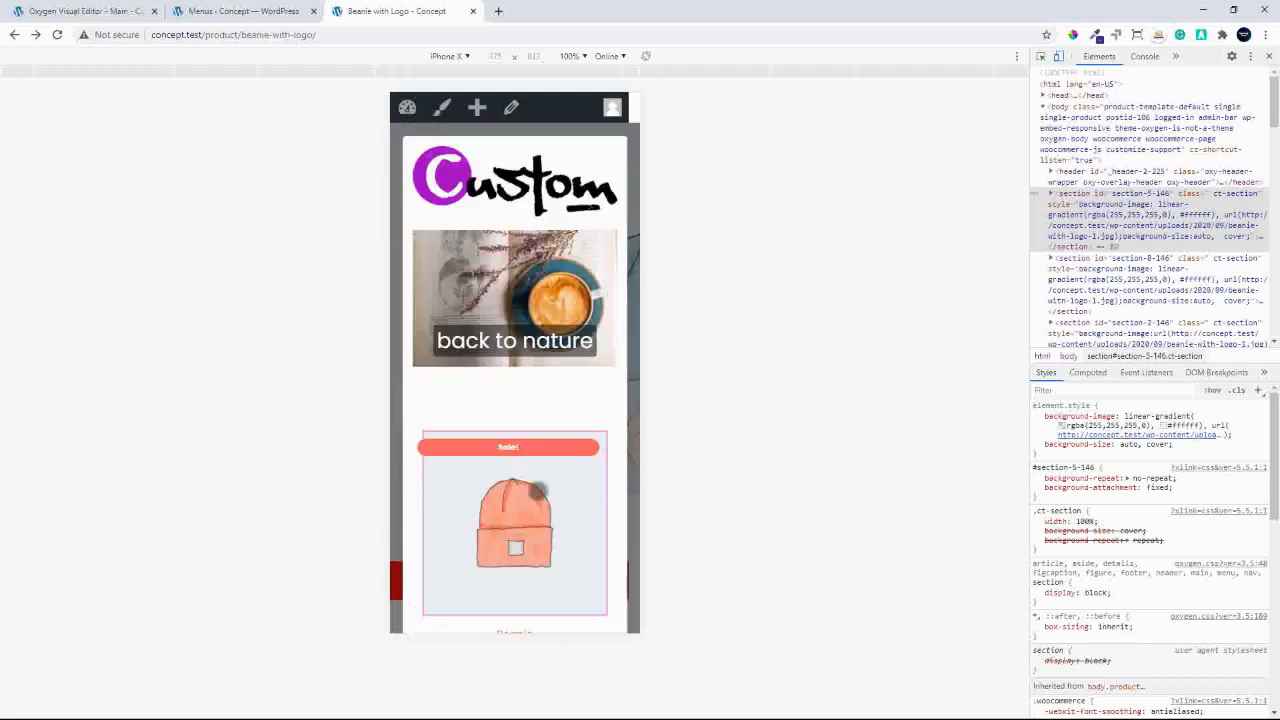
pyautogui.moveTo(539, 493); pyautogui.dragTo(572, 292)
pyautogui.moveTo(550, 485); pyautogui.dragTo(556, 352)
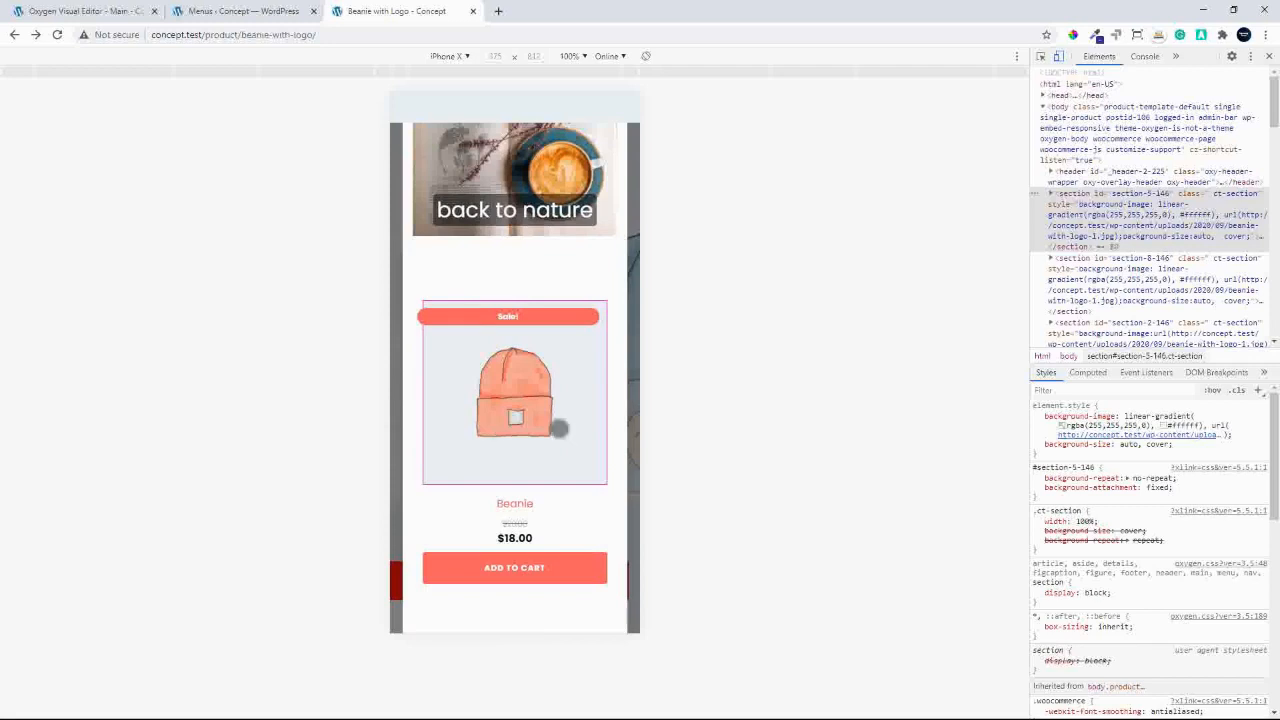
pyautogui.moveTo(559, 430); pyautogui.dragTo(605, 359)
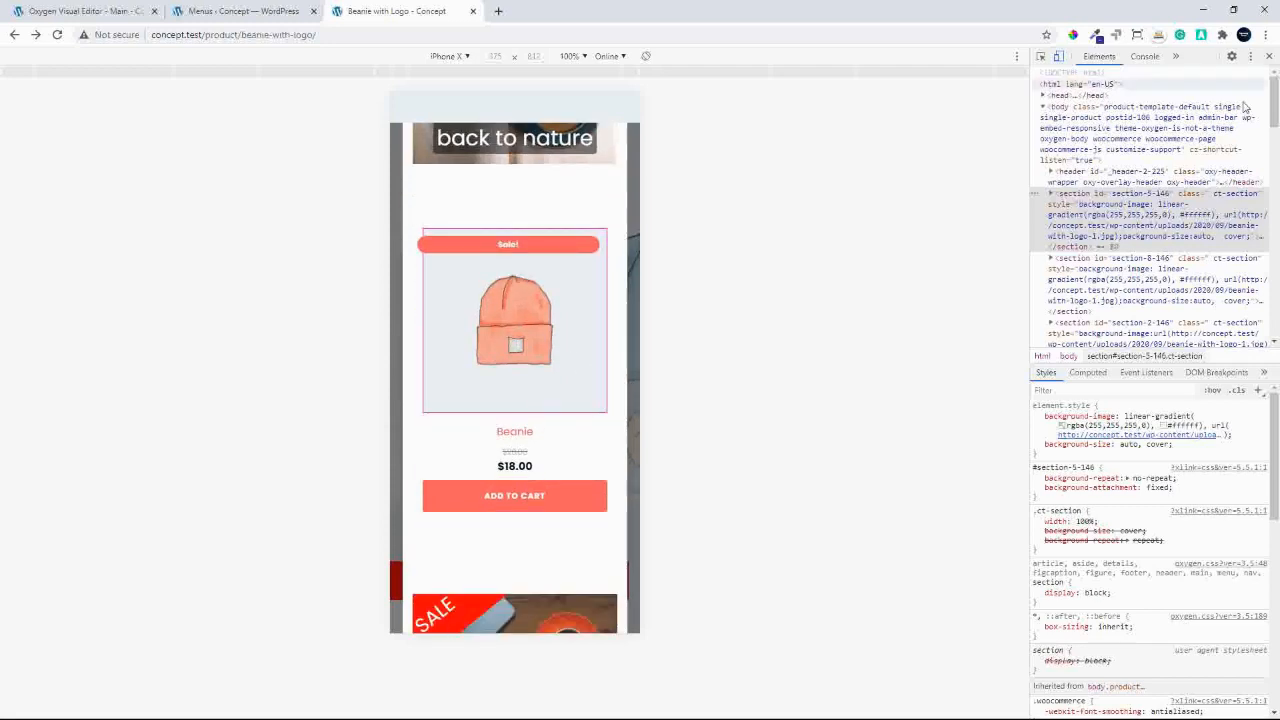
pyautogui.click(1270, 58)
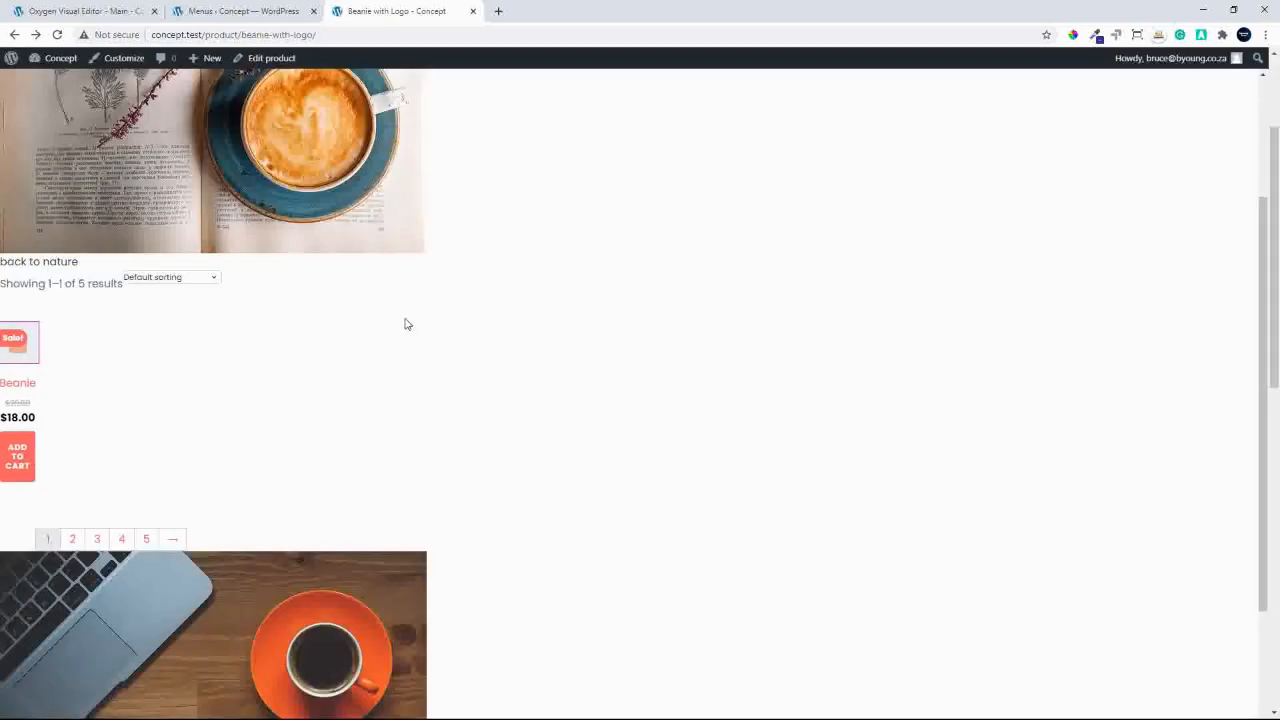
pyautogui.click(58, 36)
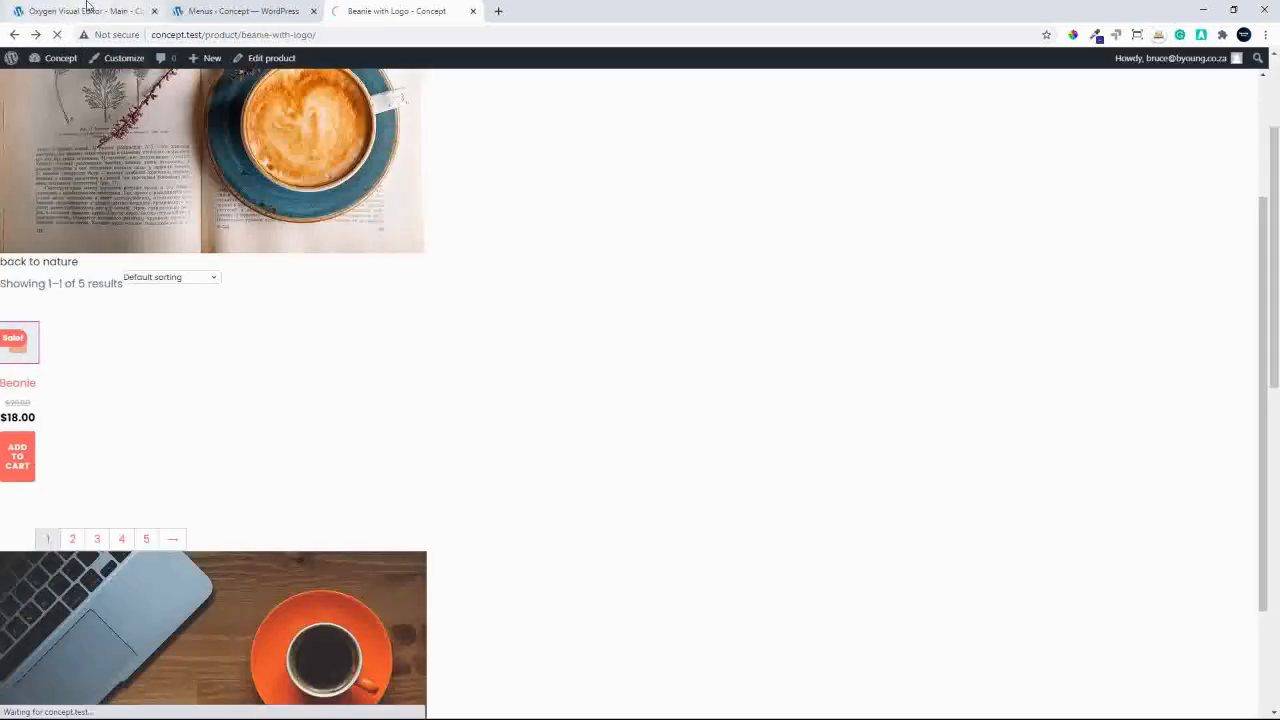
# Back in the Oxygen editor, duplicate the div holding the Products List and delete the Products List inside the copy.
pyautogui.click(78, 12)
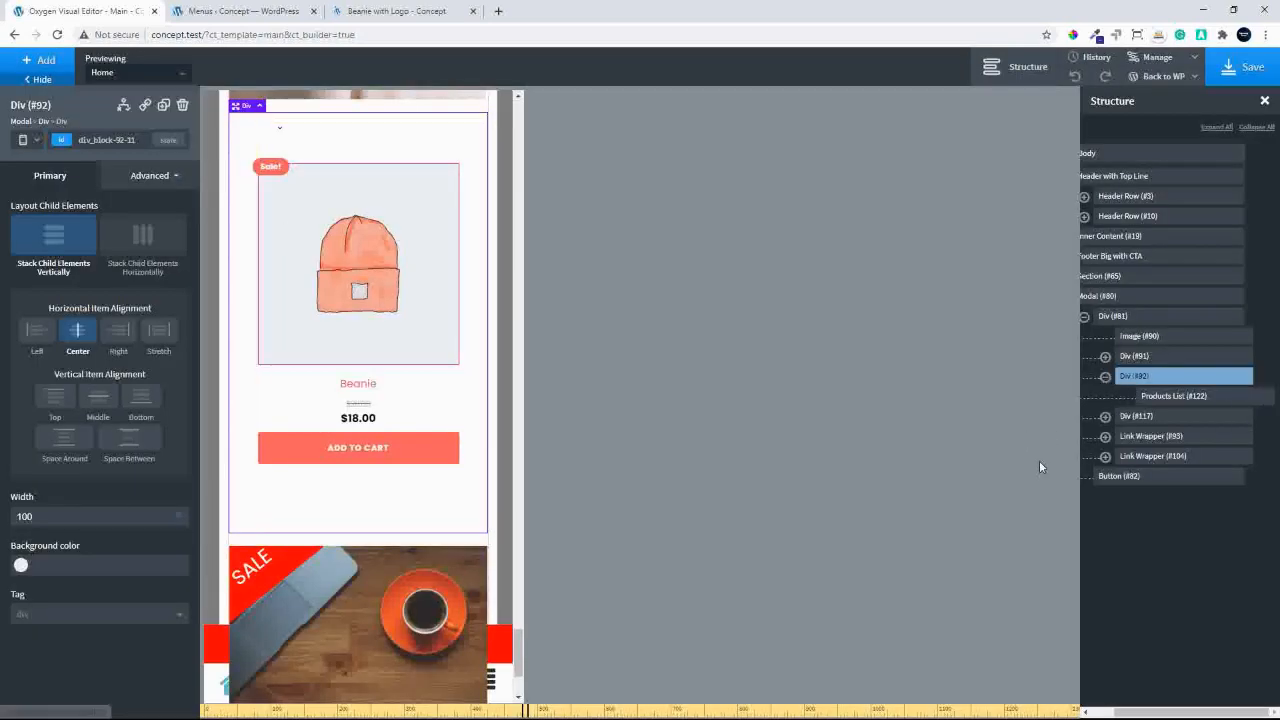
pyautogui.click(163, 108)
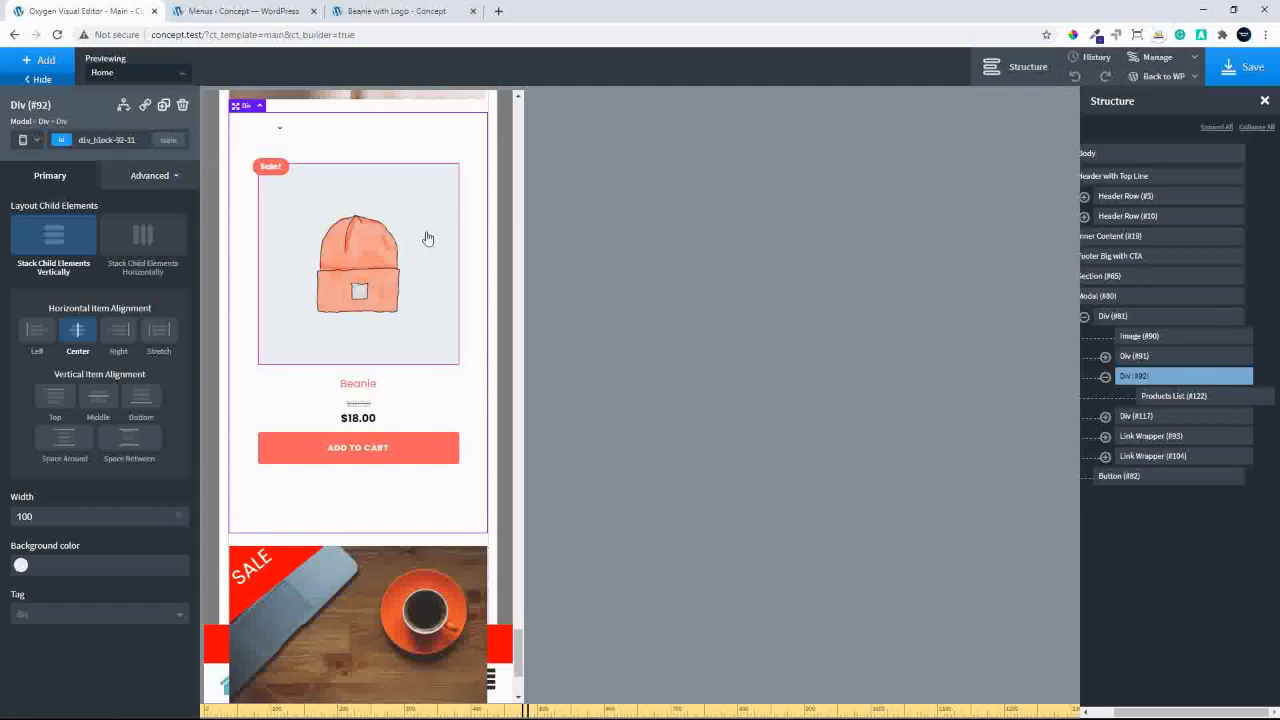
pyautogui.click(1105, 417)
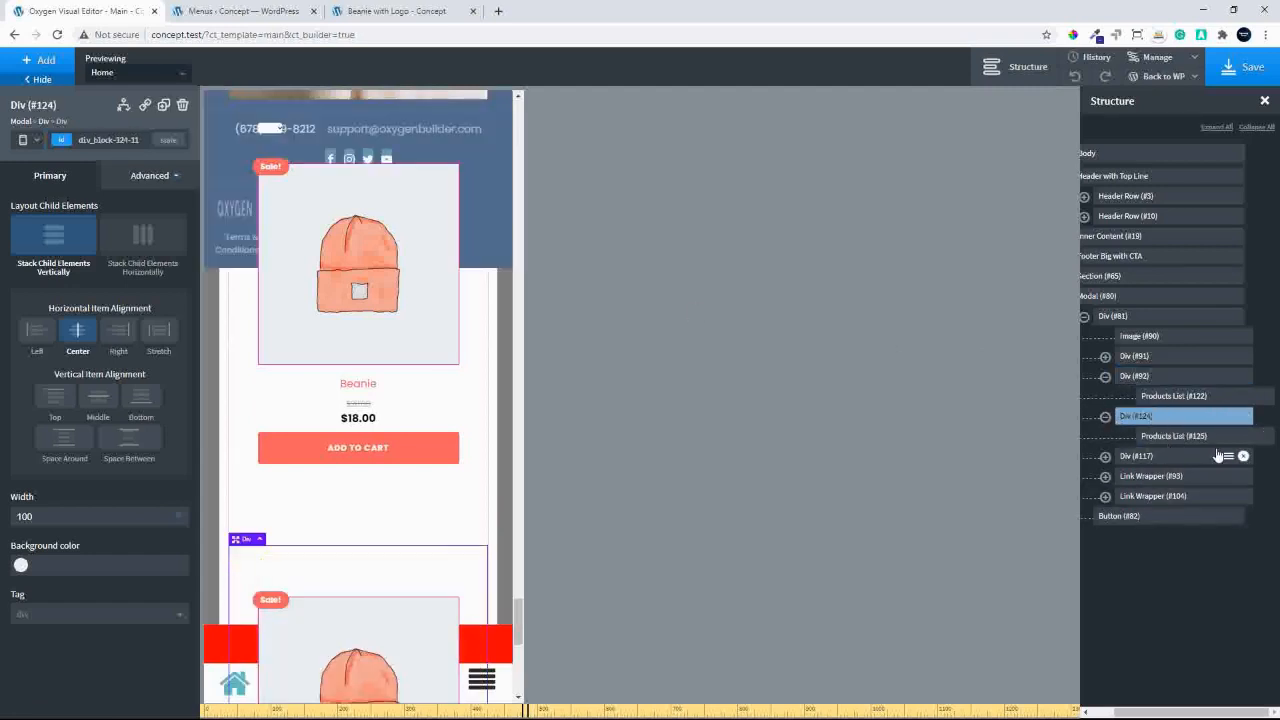
pyautogui.click(1265, 438)
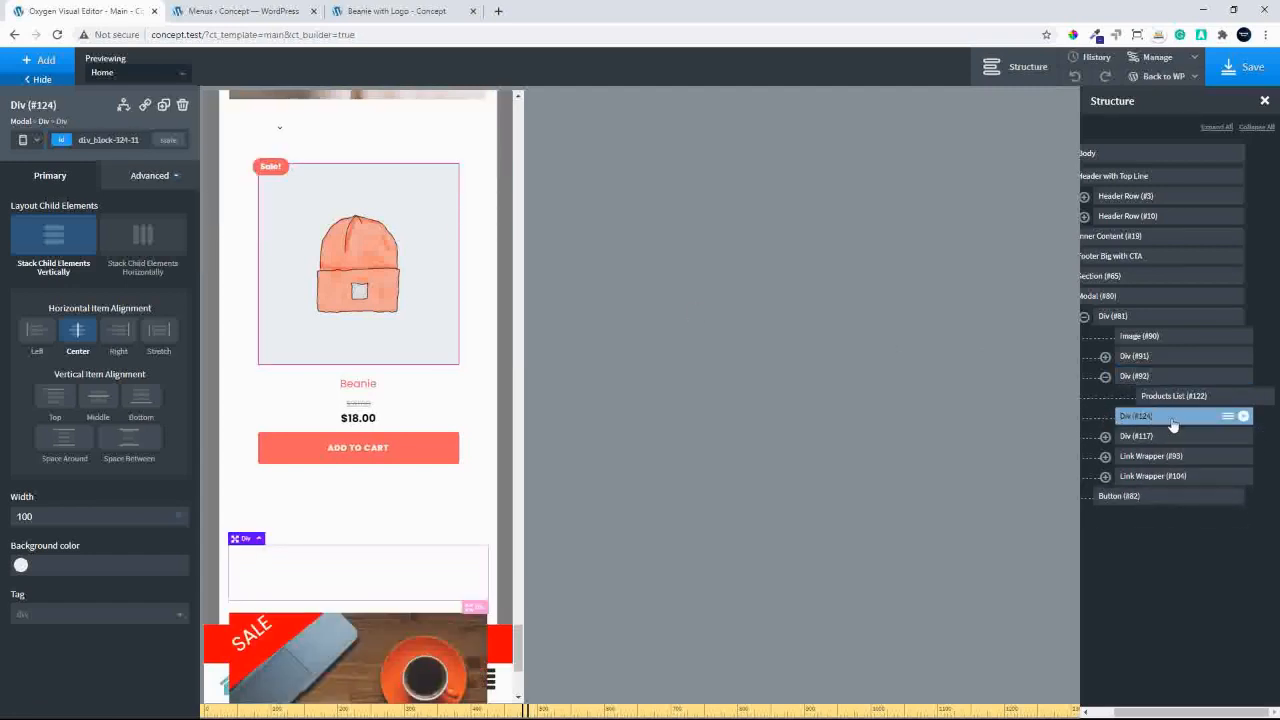
# Add a WooCommerce Categories List to the empty duplicated div in the modal.
pyautogui.click(22, 63)
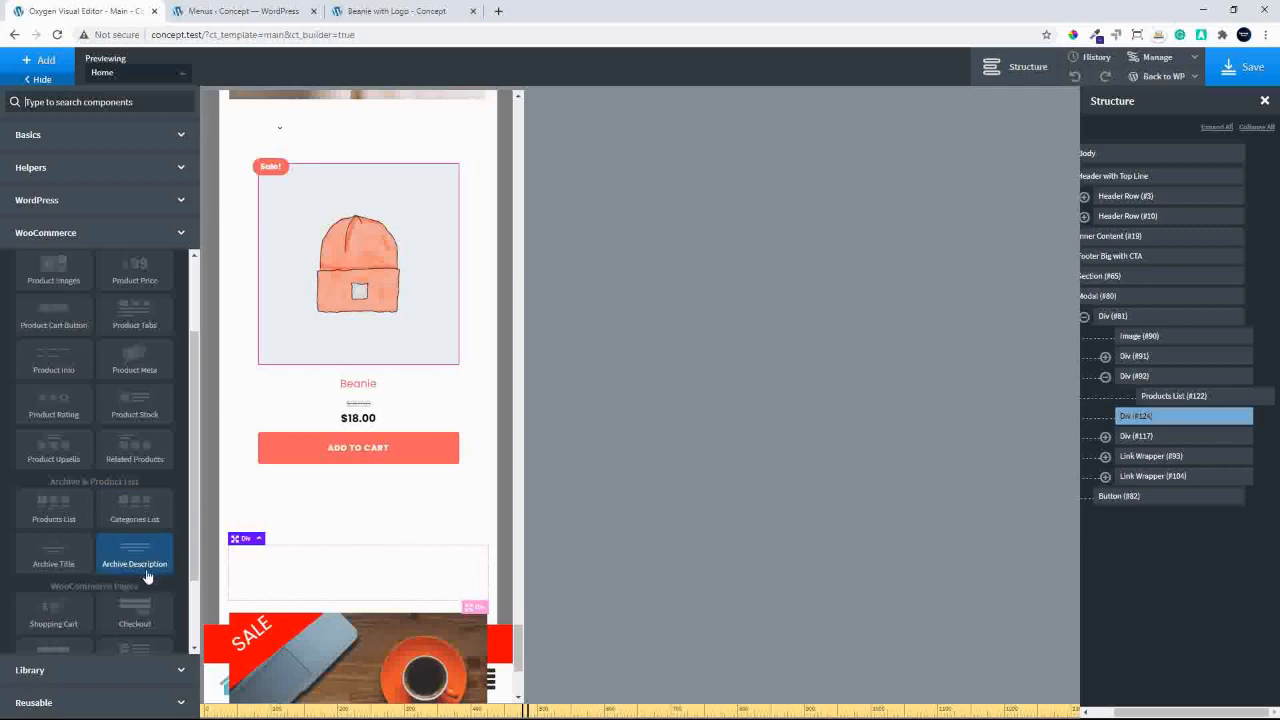
pyautogui.scroll(-1, 130, 575)
pyautogui.scroll(-1, 145, 577)
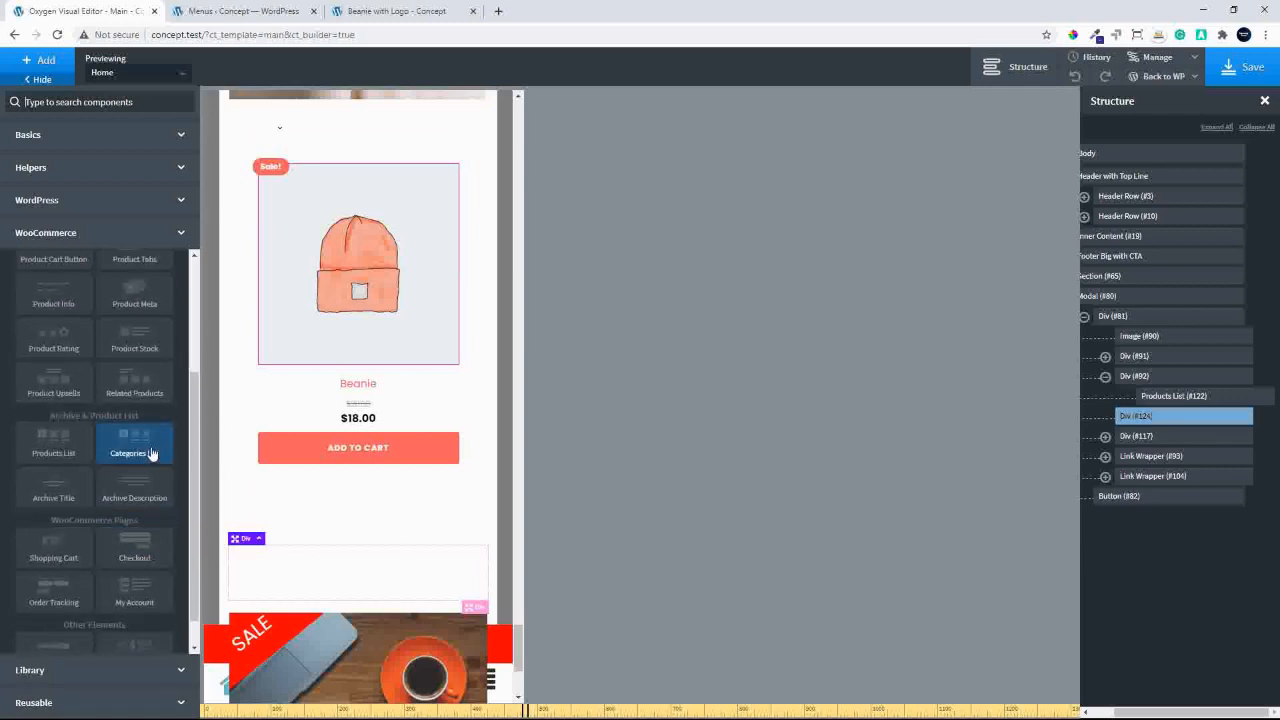
pyautogui.click(155, 448)
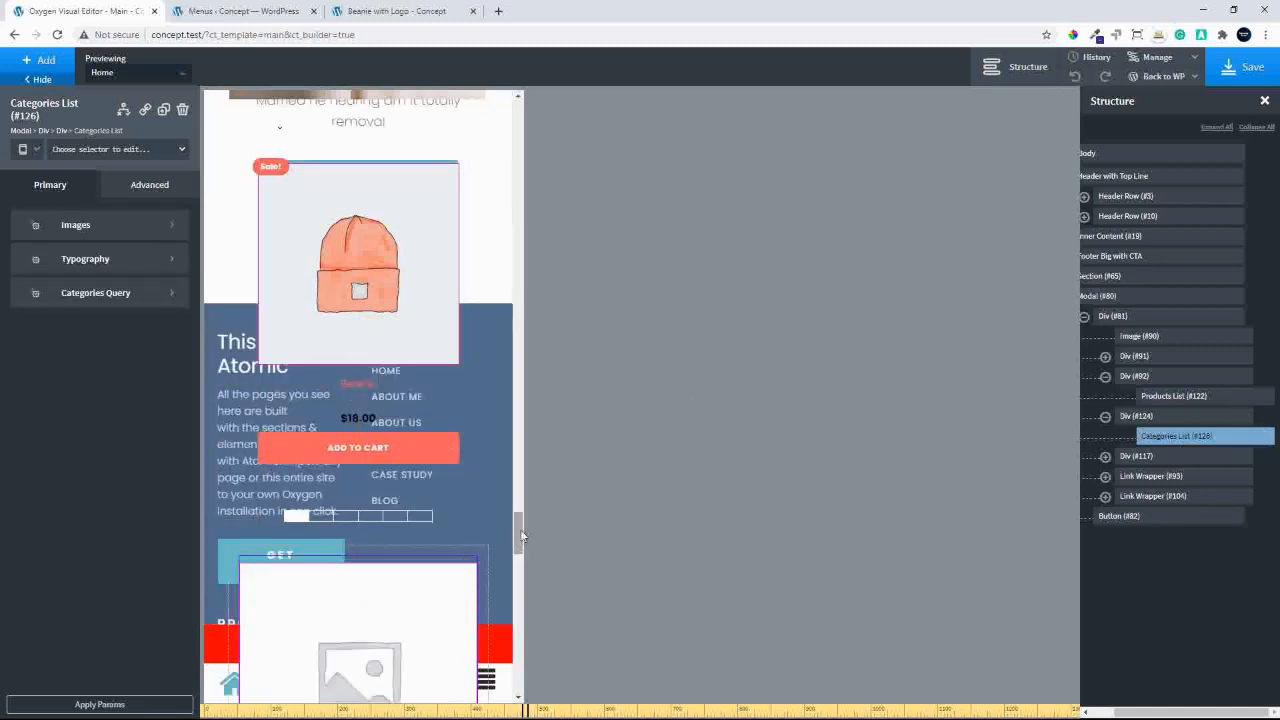
# Examine the Categories List's image border, box shadow and advanced styling options alongside its preview in the modal.
pyautogui.moveTo(521, 537)
pyautogui.mouseDown()
pyautogui.moveTo(518, 563)
pyautogui.moveTo(519, 552)
pyautogui.mouseUp()
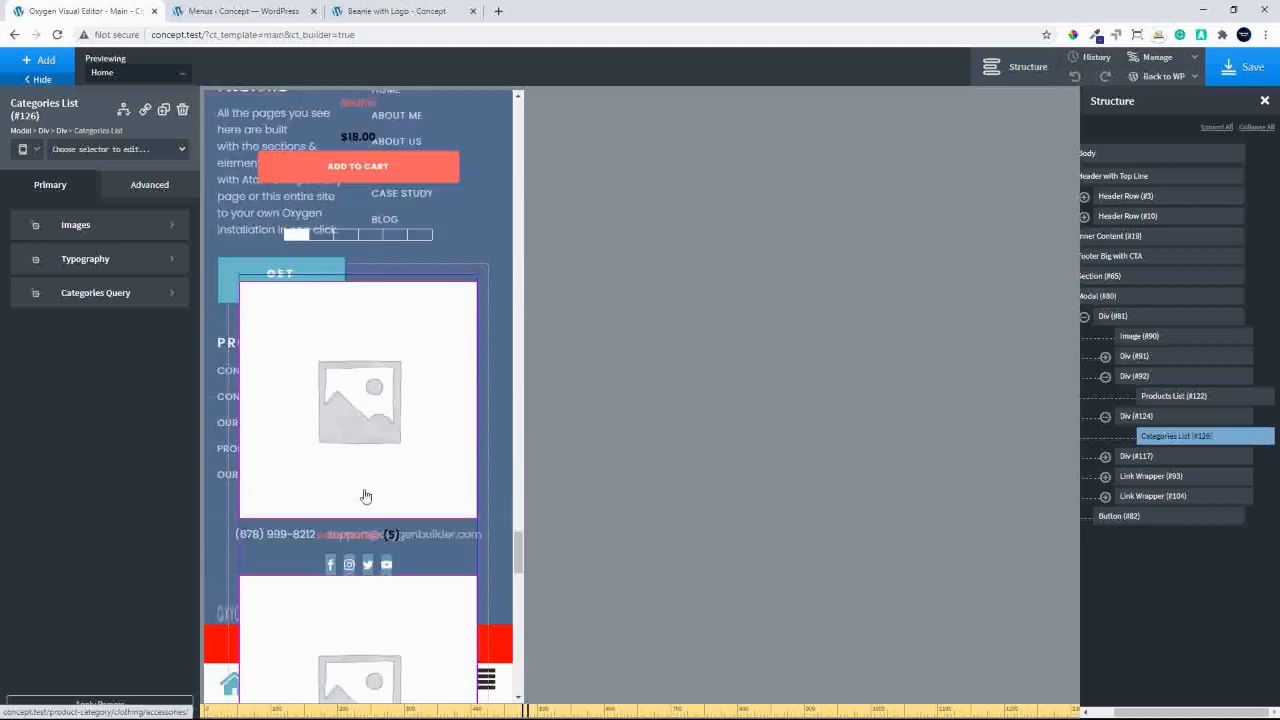
pyautogui.click(150, 227)
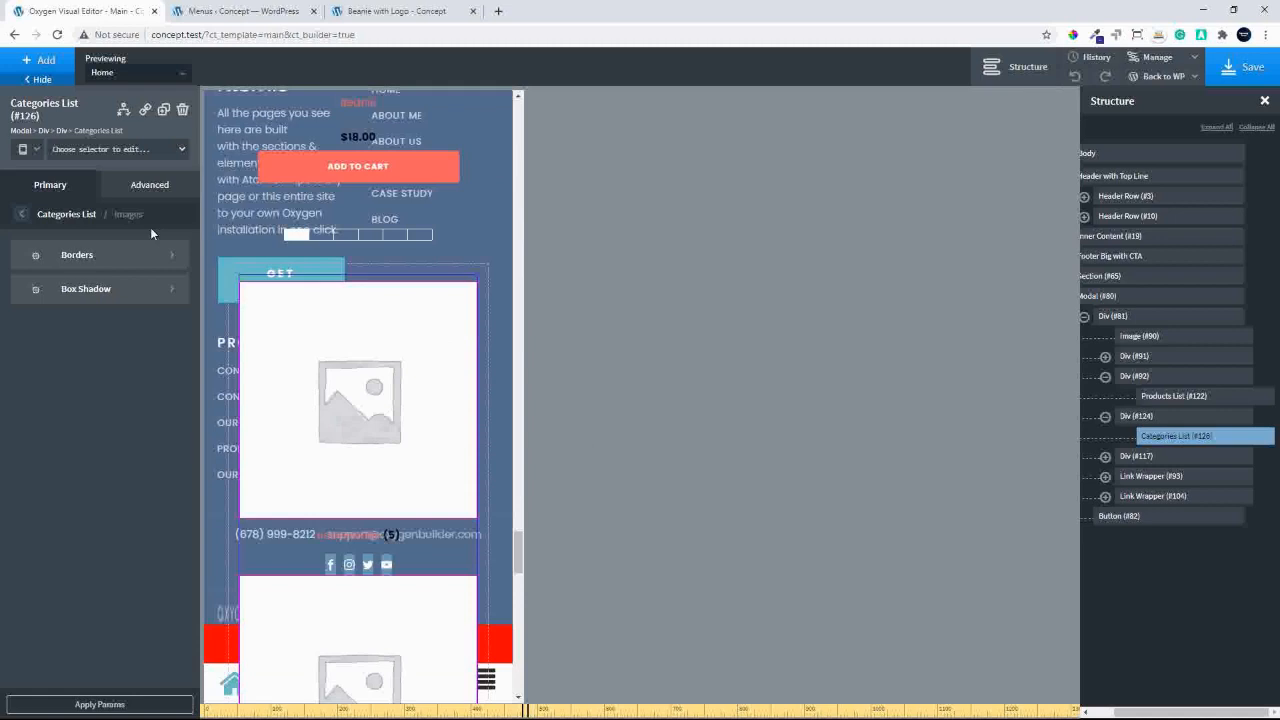
pyautogui.click(1140, 416)
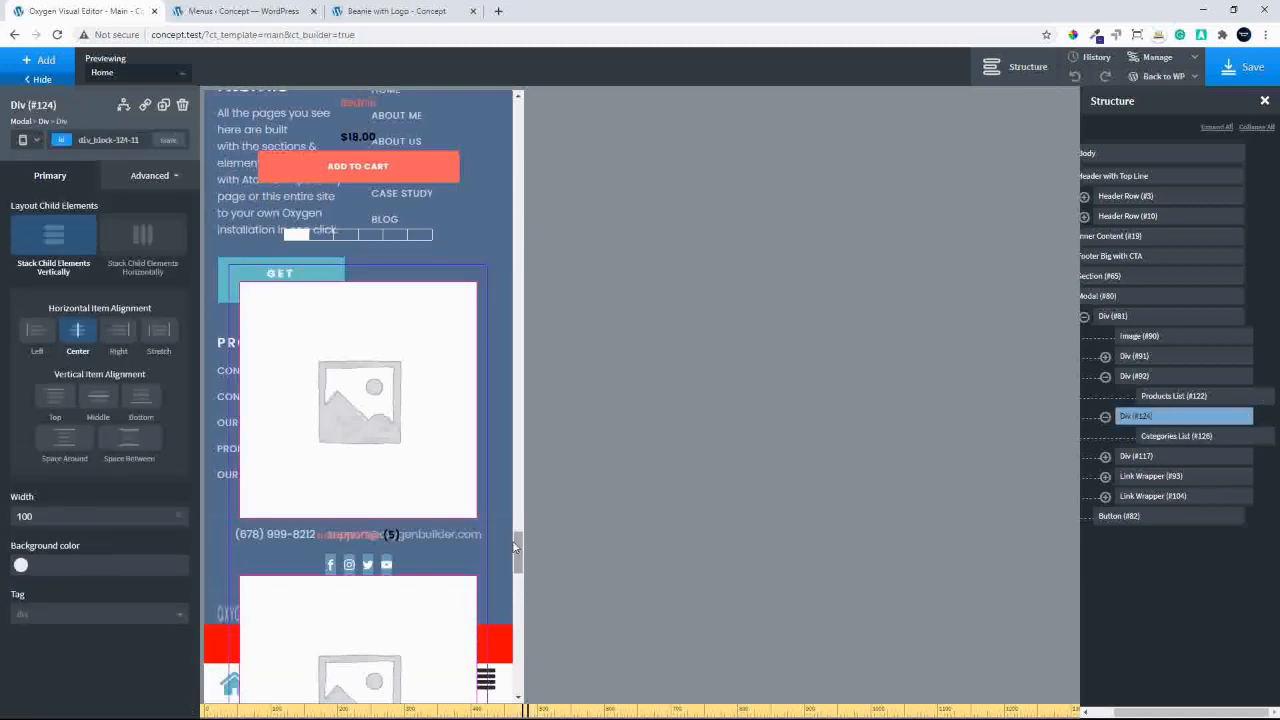
pyautogui.moveTo(518, 550)
pyautogui.mouseDown()
pyautogui.moveTo(515, 650)
pyautogui.moveTo(521, 519)
pyautogui.moveTo(525, 543)
pyautogui.mouseUp()
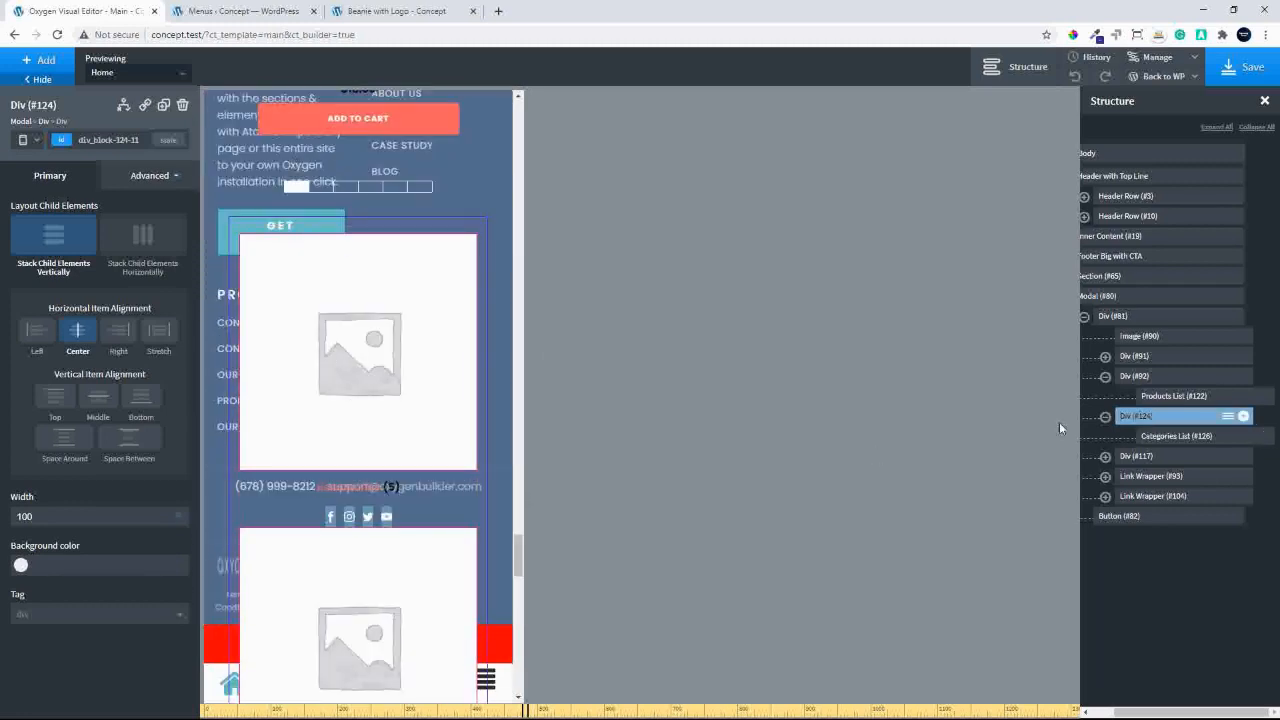
pyautogui.click(1165, 438)
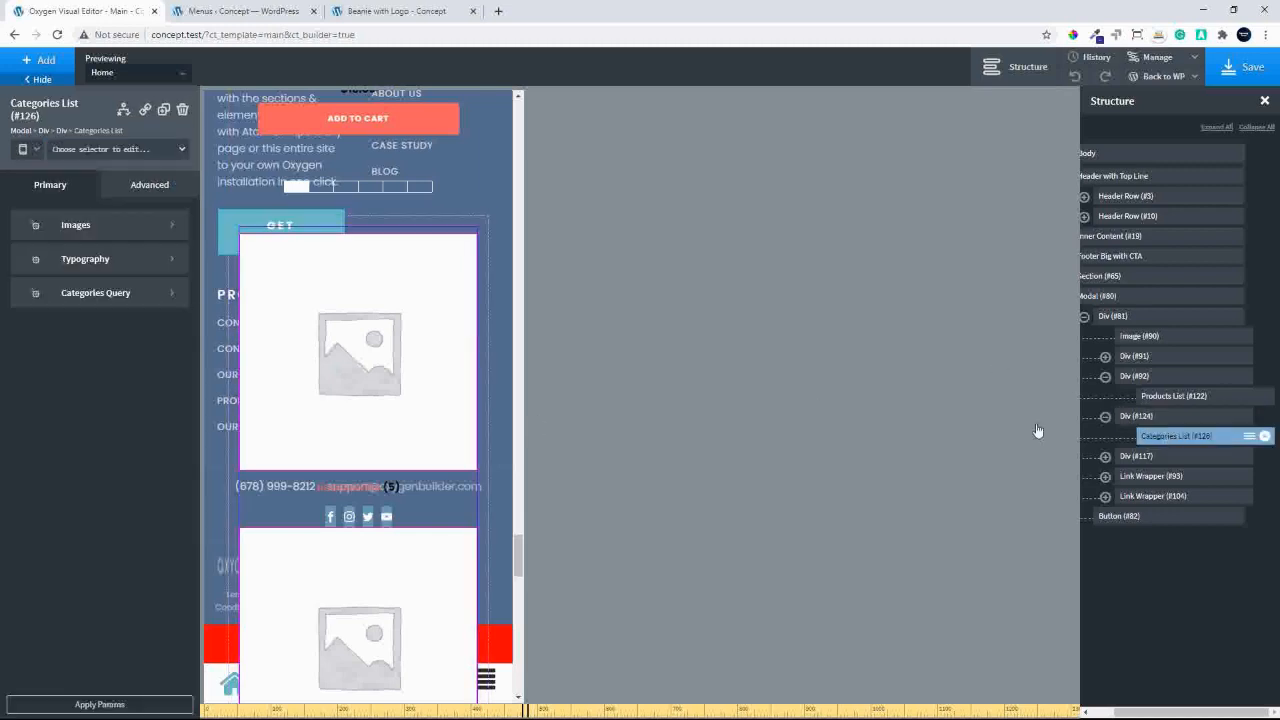
pyautogui.click(118, 228)
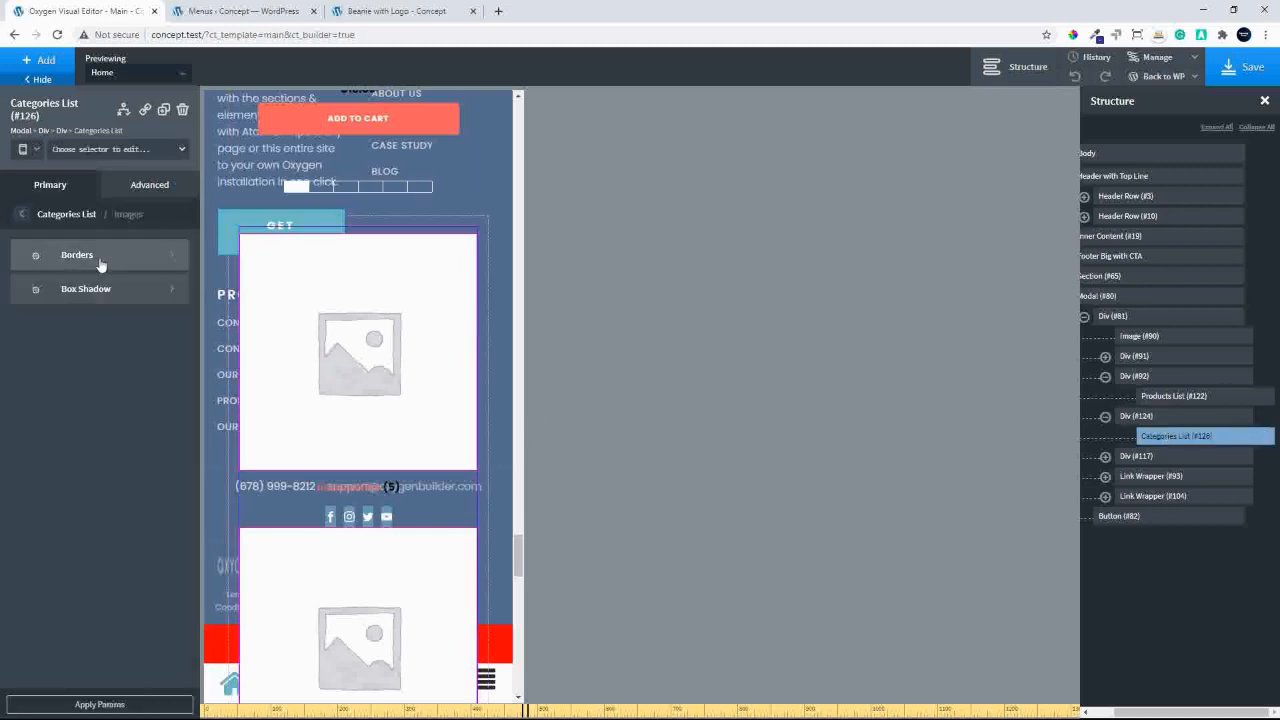
pyautogui.click(104, 258)
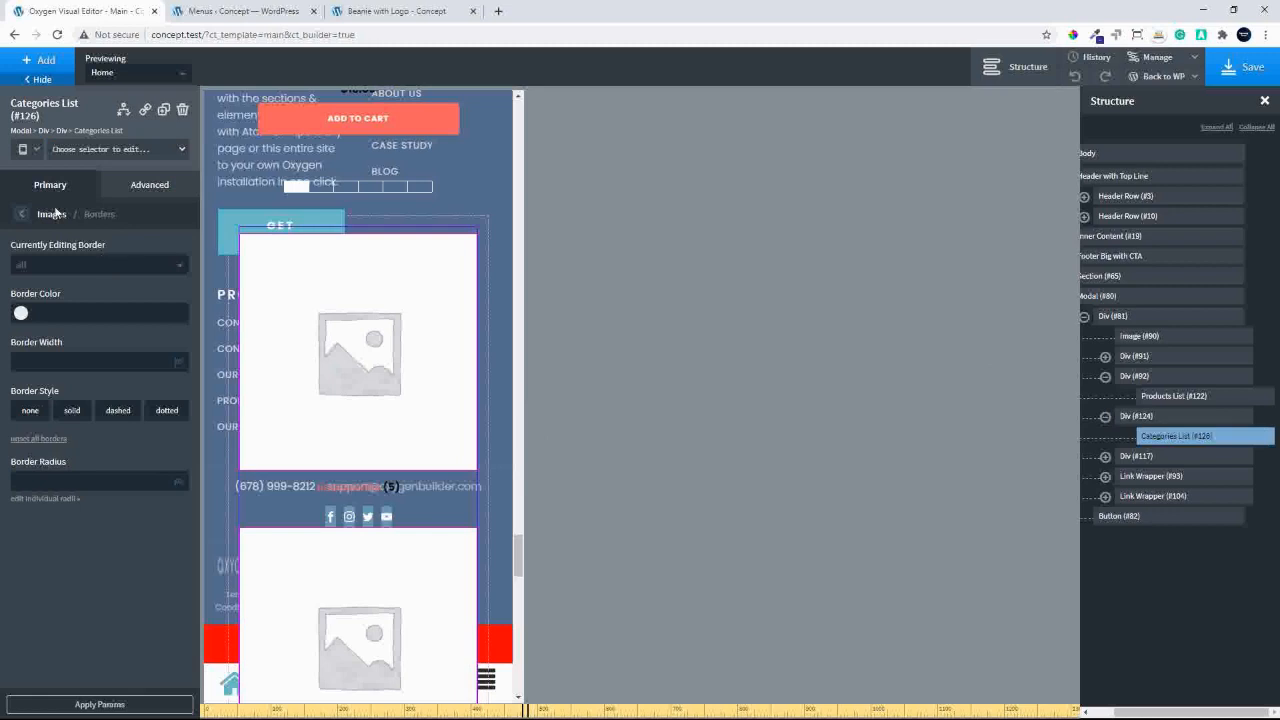
pyautogui.click(23, 214)
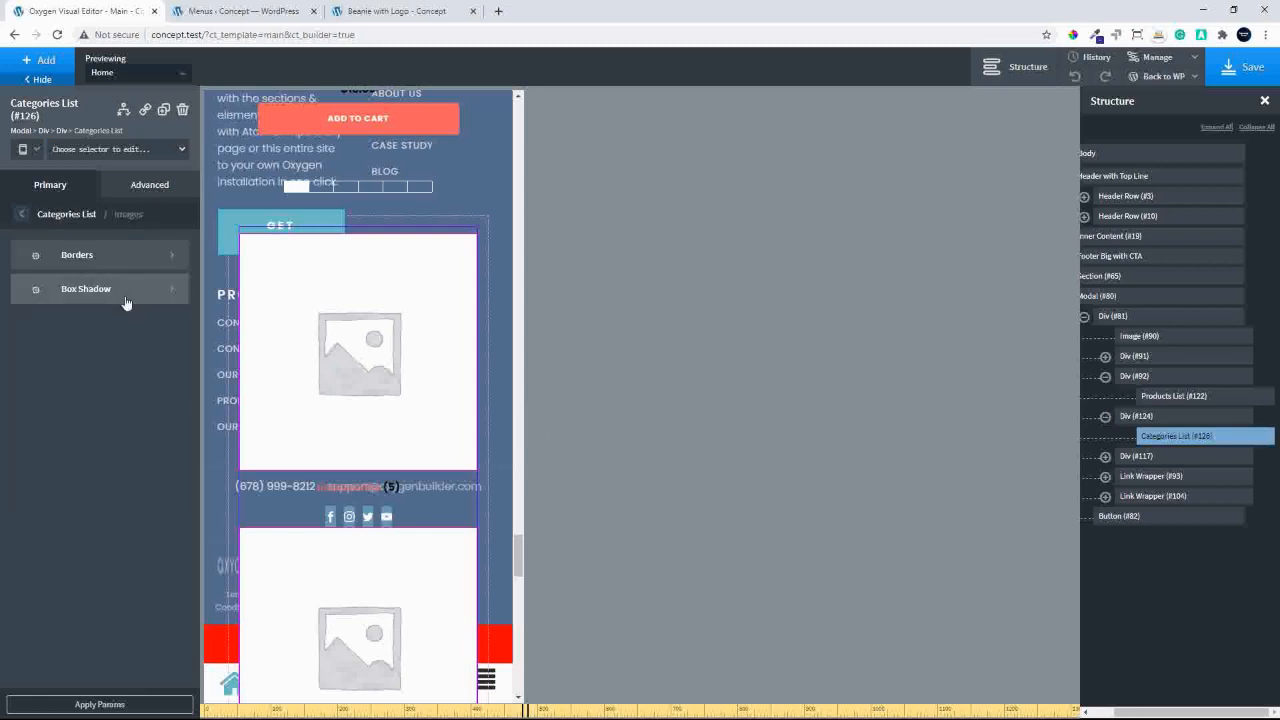
pyautogui.click(150, 188)
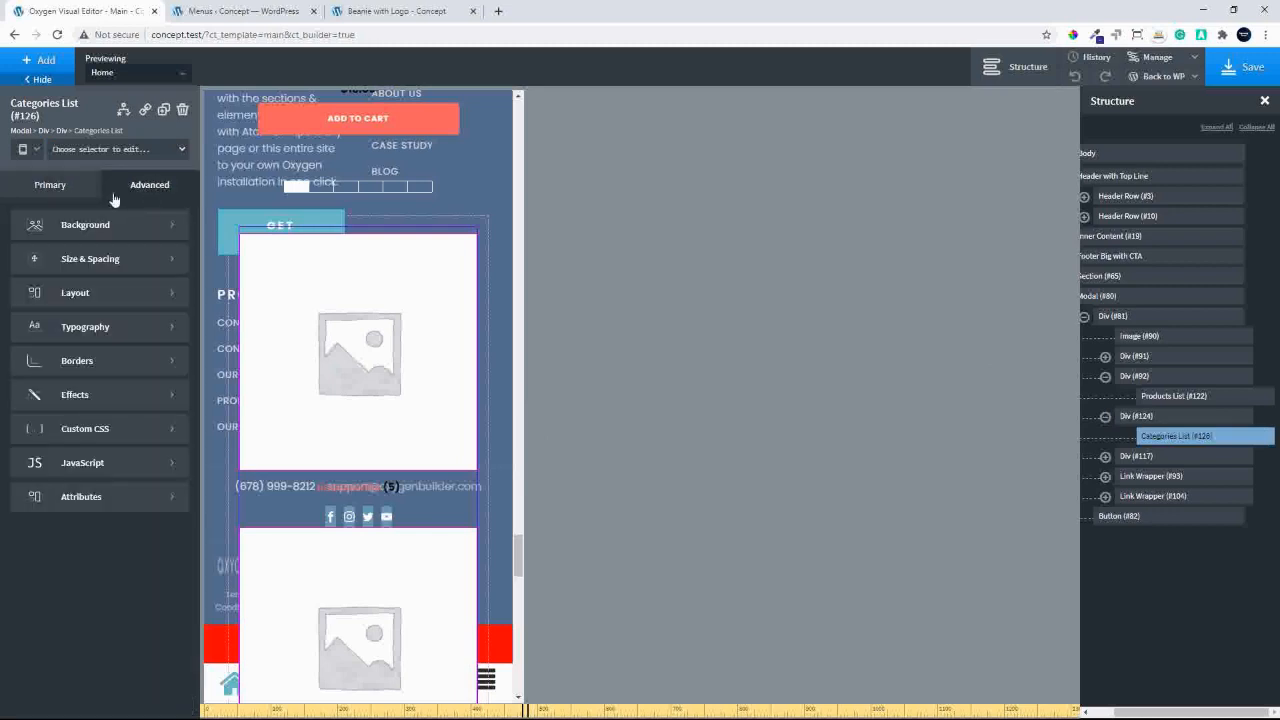
pyautogui.click(66, 190)
pyautogui.click(94, 227)
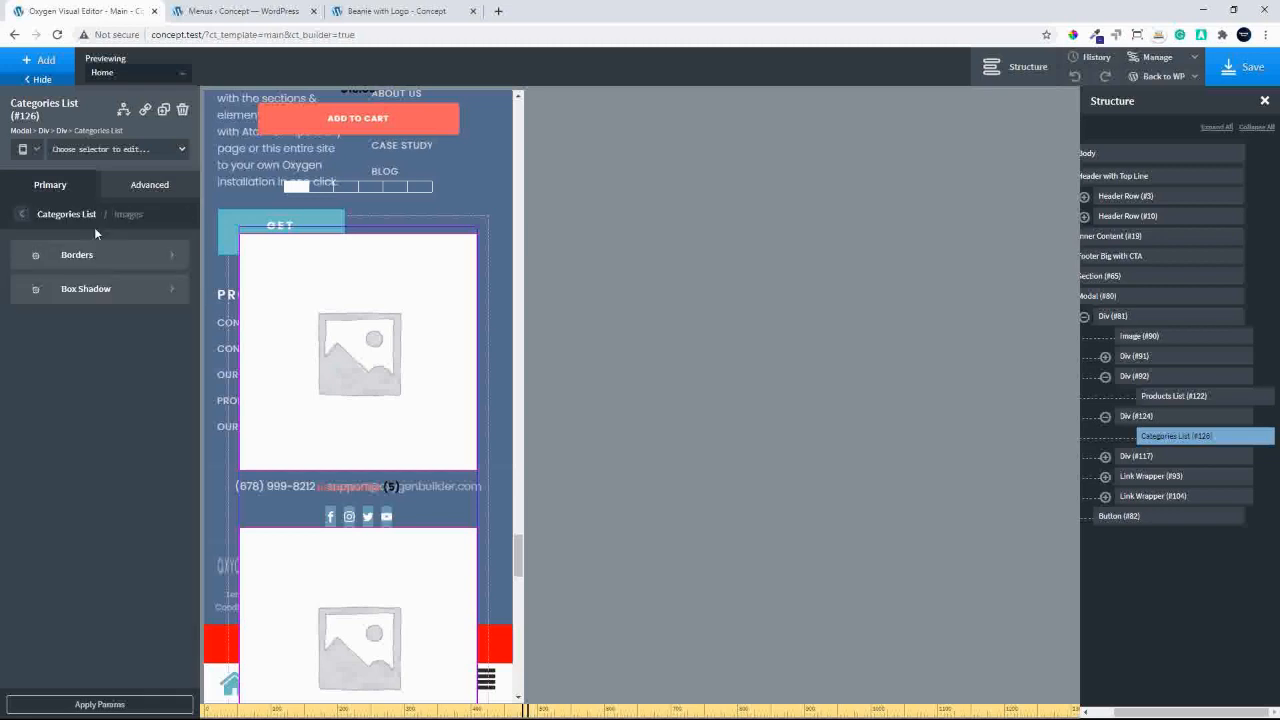
pyautogui.click(19, 219)
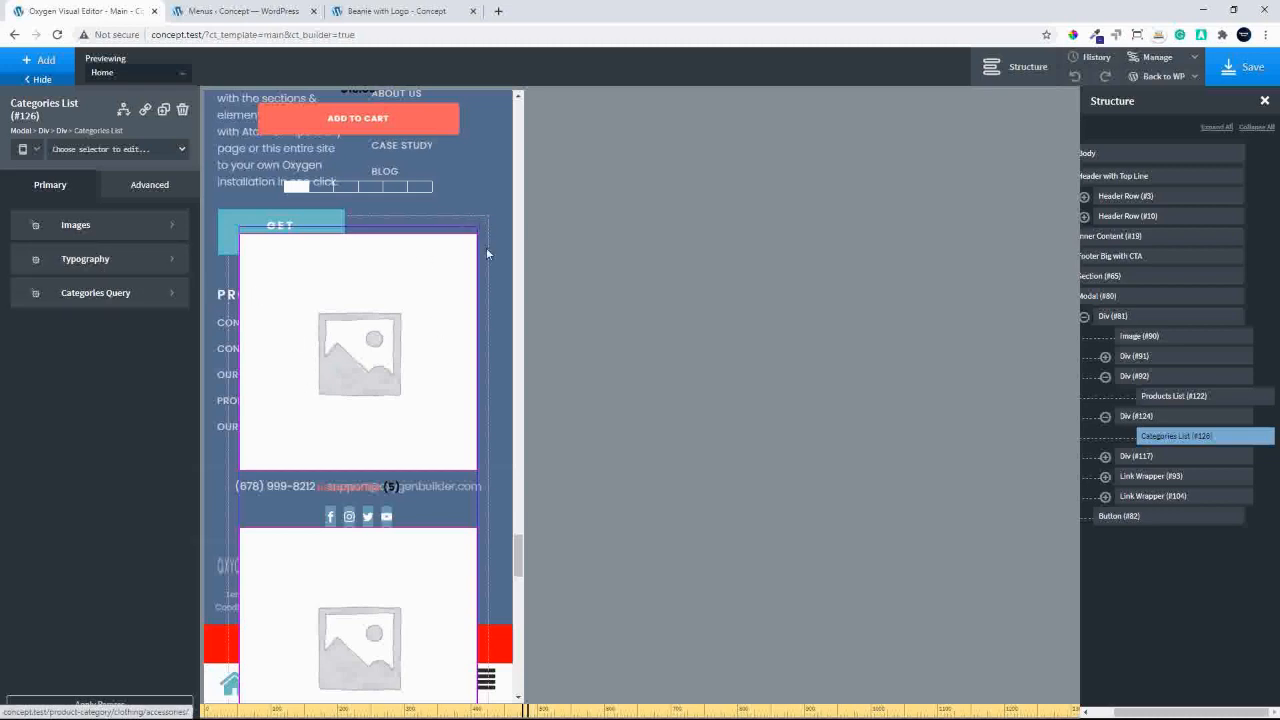
pyautogui.scroll(1, 499, 314)
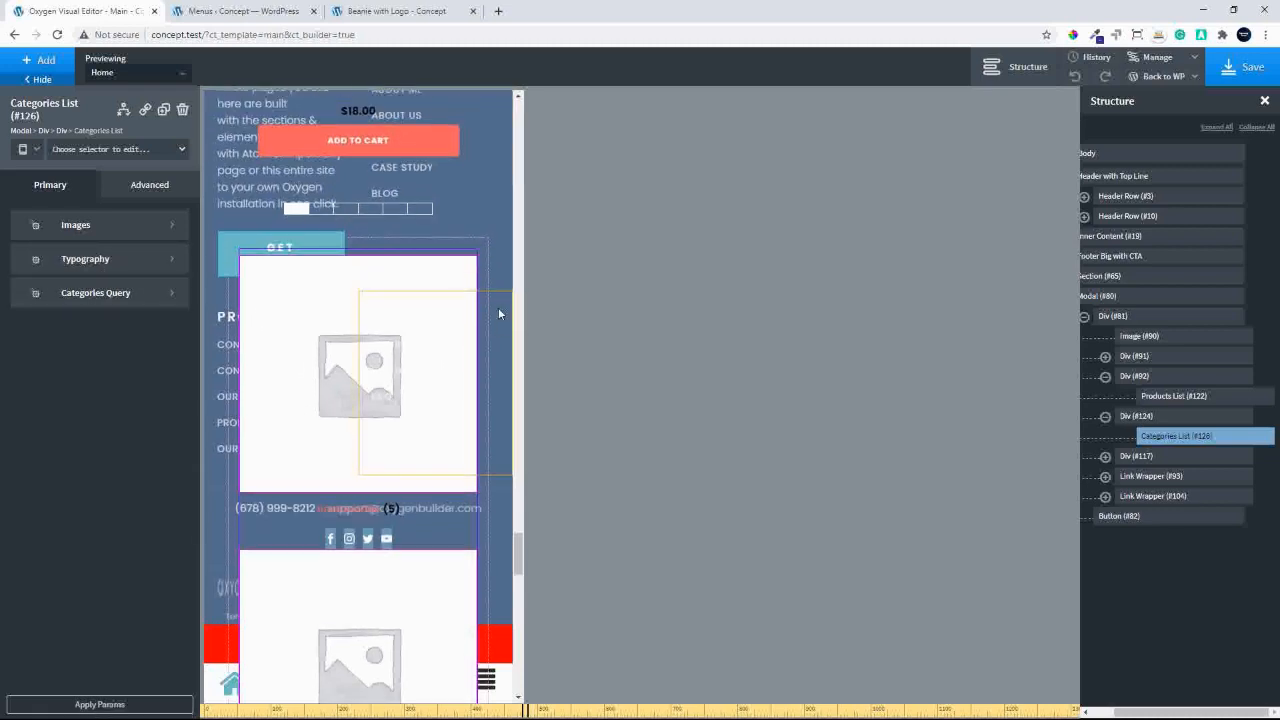
pyautogui.scroll(-1, 444, 299)
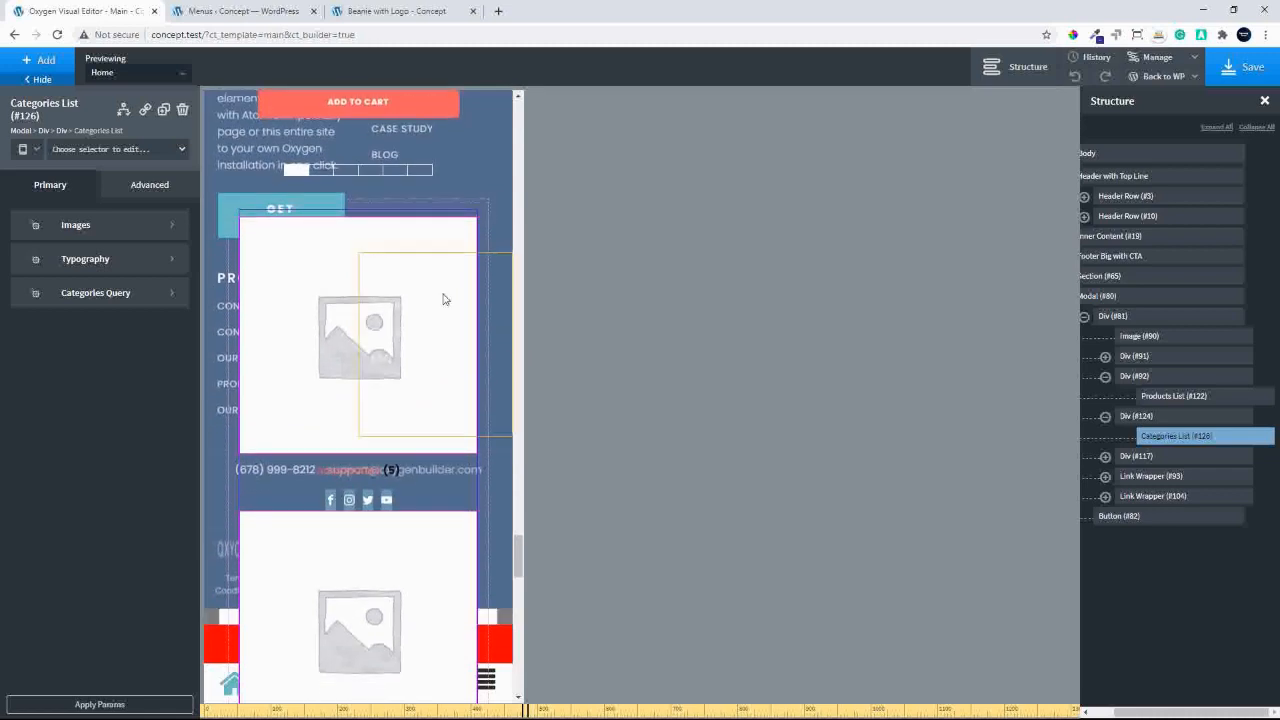
# Set the background color of the div holding the Categories List to white (#ffffff) and save the template.
pyautogui.click(1180, 416)
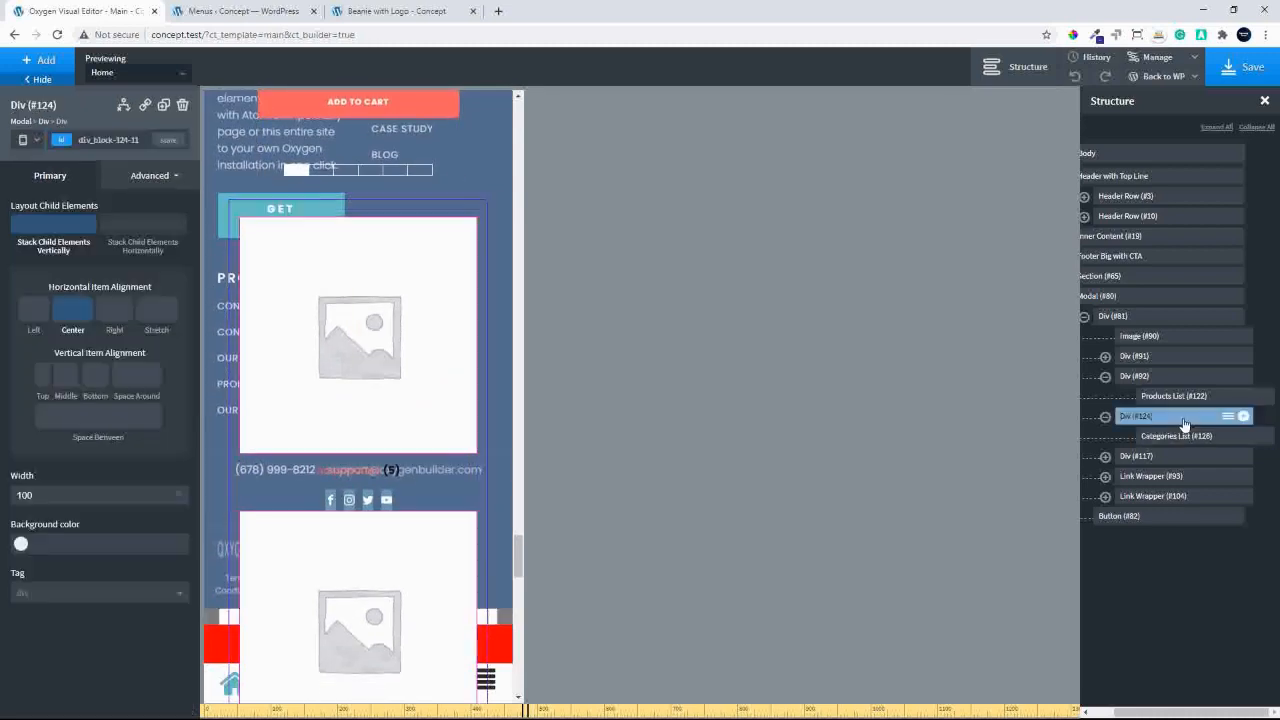
pyautogui.click(160, 177)
pyautogui.click(95, 216)
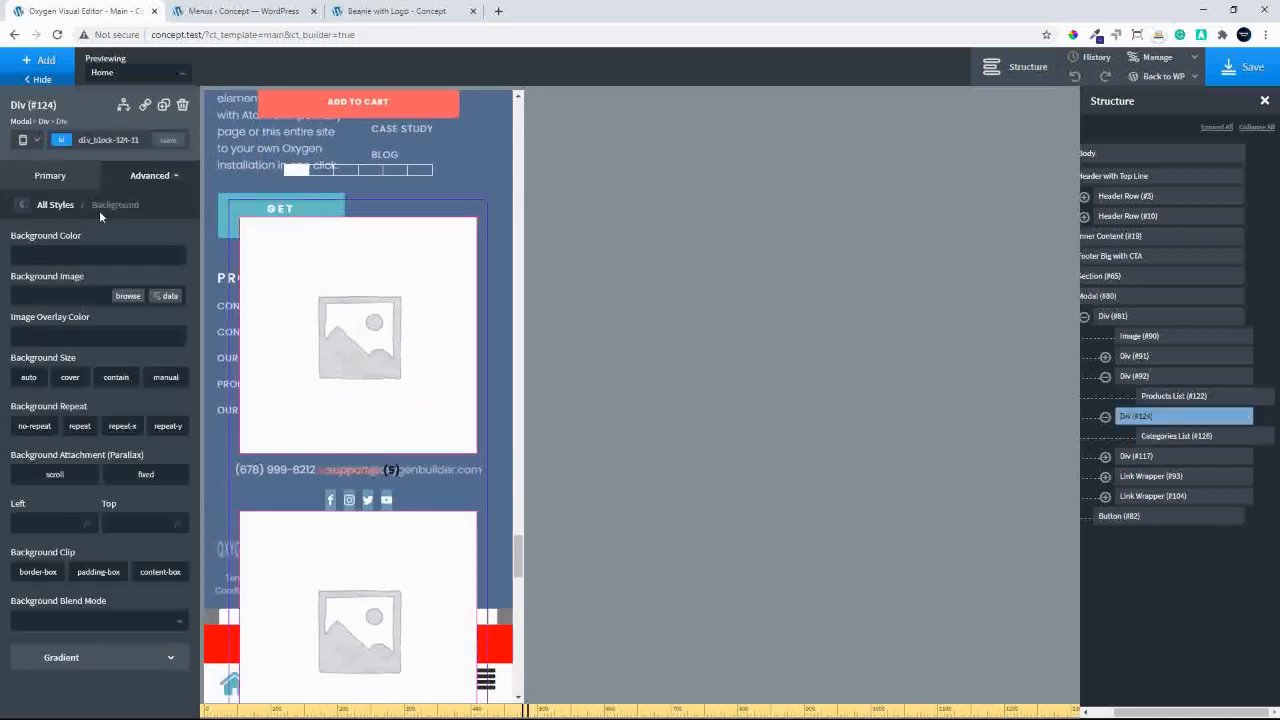
pyautogui.click(21, 255)
pyautogui.moveTo(44, 313); pyautogui.dragTo(14, 264)
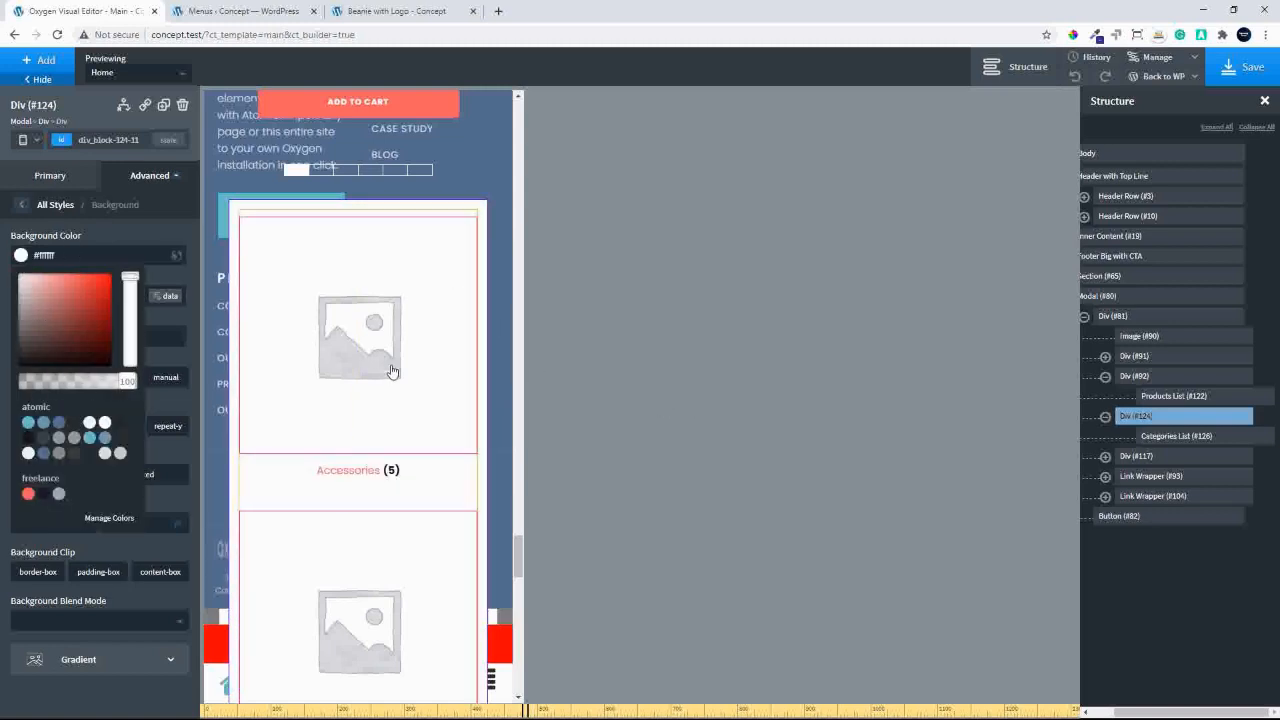
pyautogui.moveTo(517, 551); pyautogui.dragTo(530, 664)
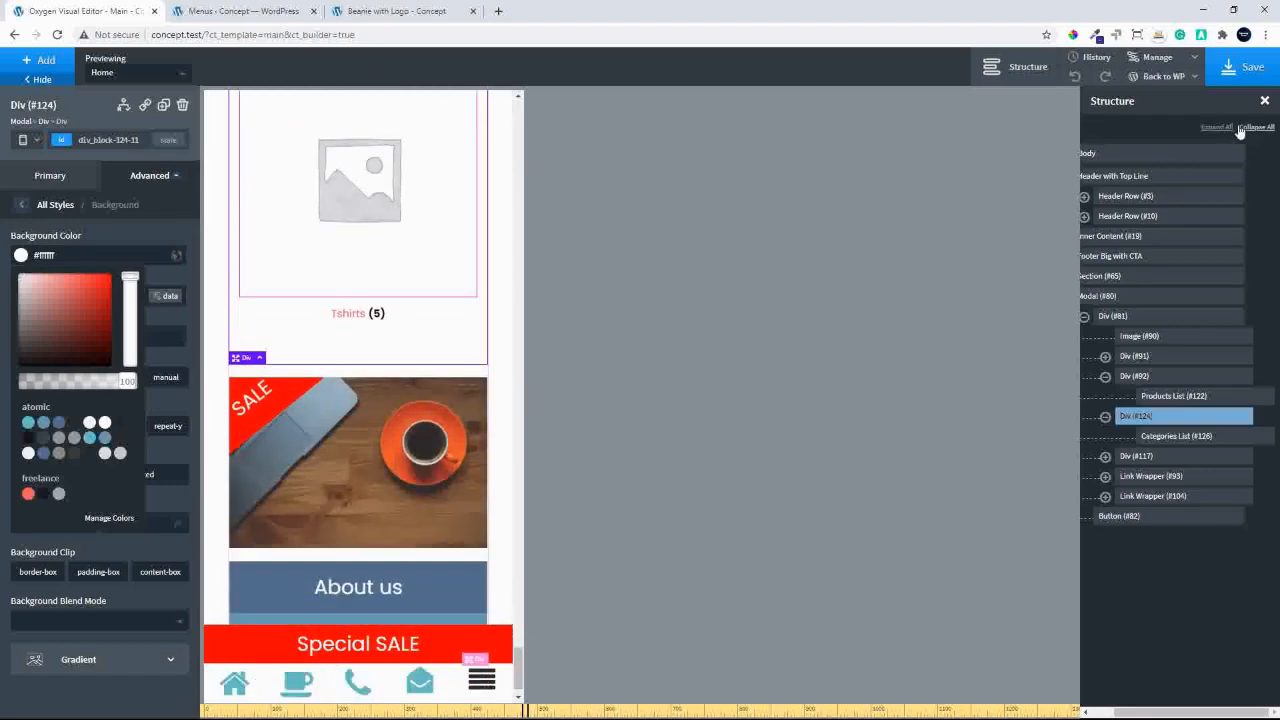
pyautogui.click(1243, 66)
# Switch to the Beanie with Logo product page, reload it, and open the mobile menu modal in the iPhone X device view.
pyautogui.click(408, 10)
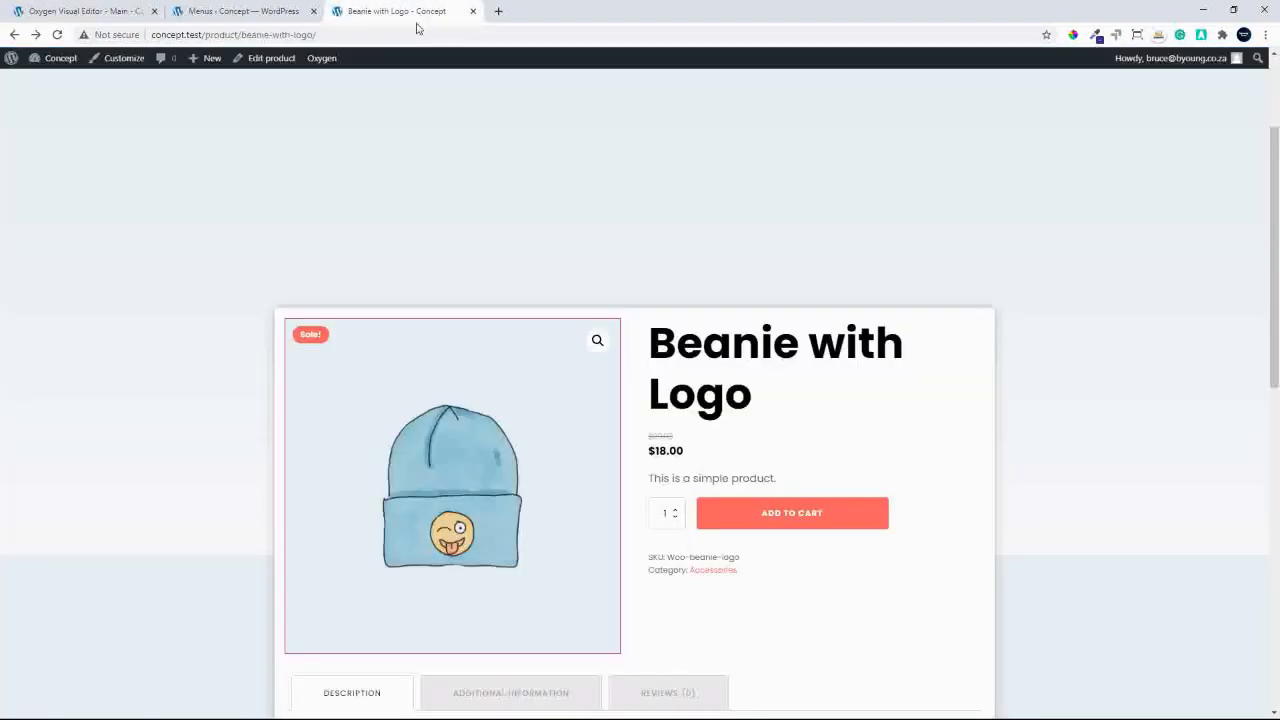
pyautogui.click(57, 34)
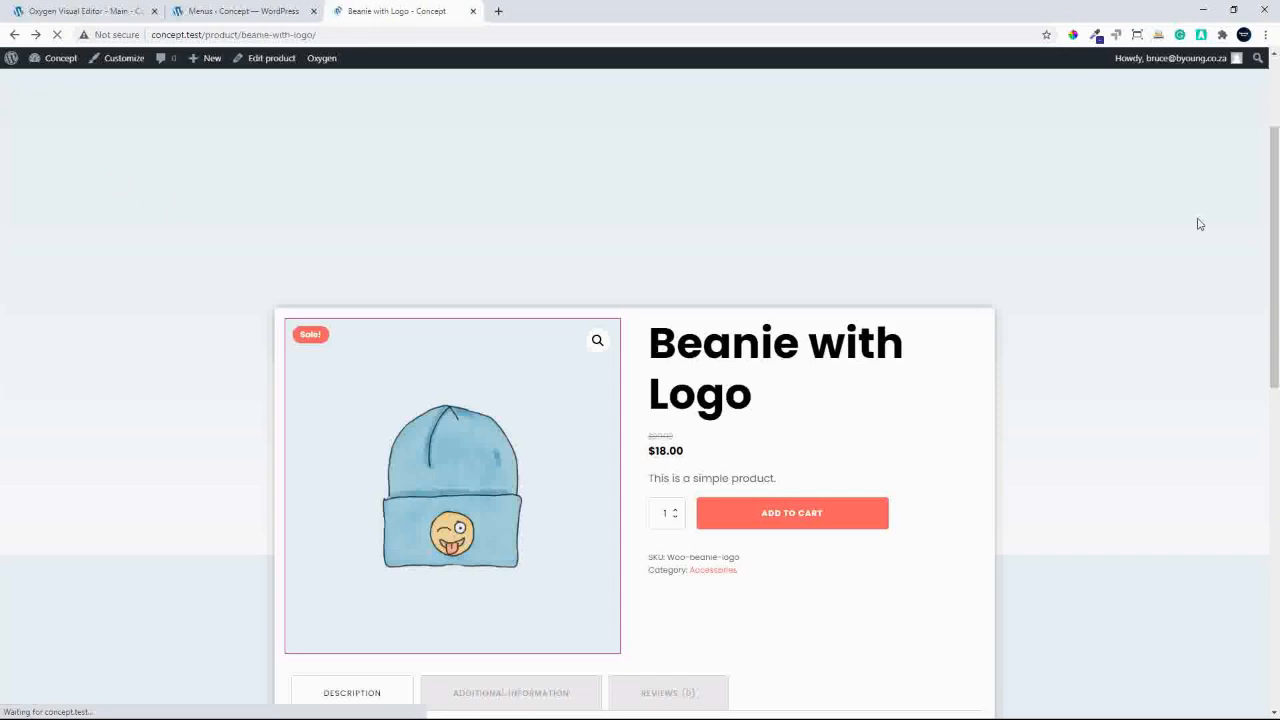
pyautogui.rightClick(1199, 224)
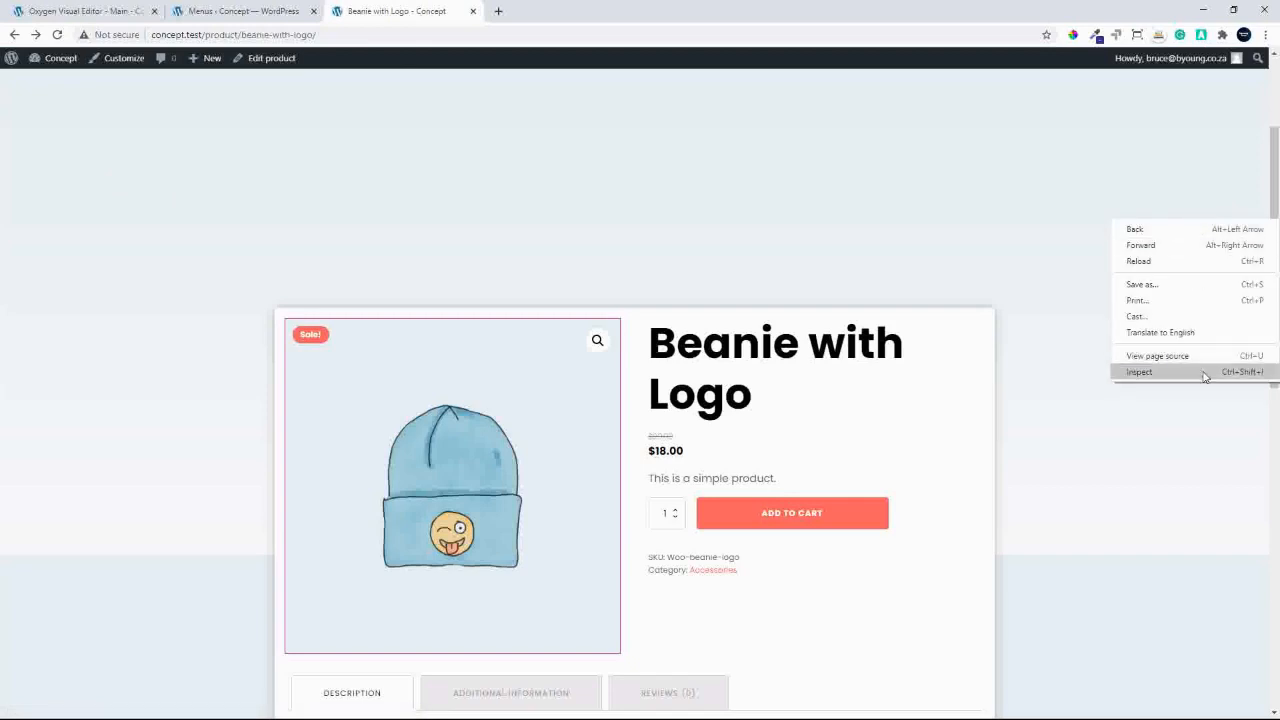
pyautogui.click(1140, 371)
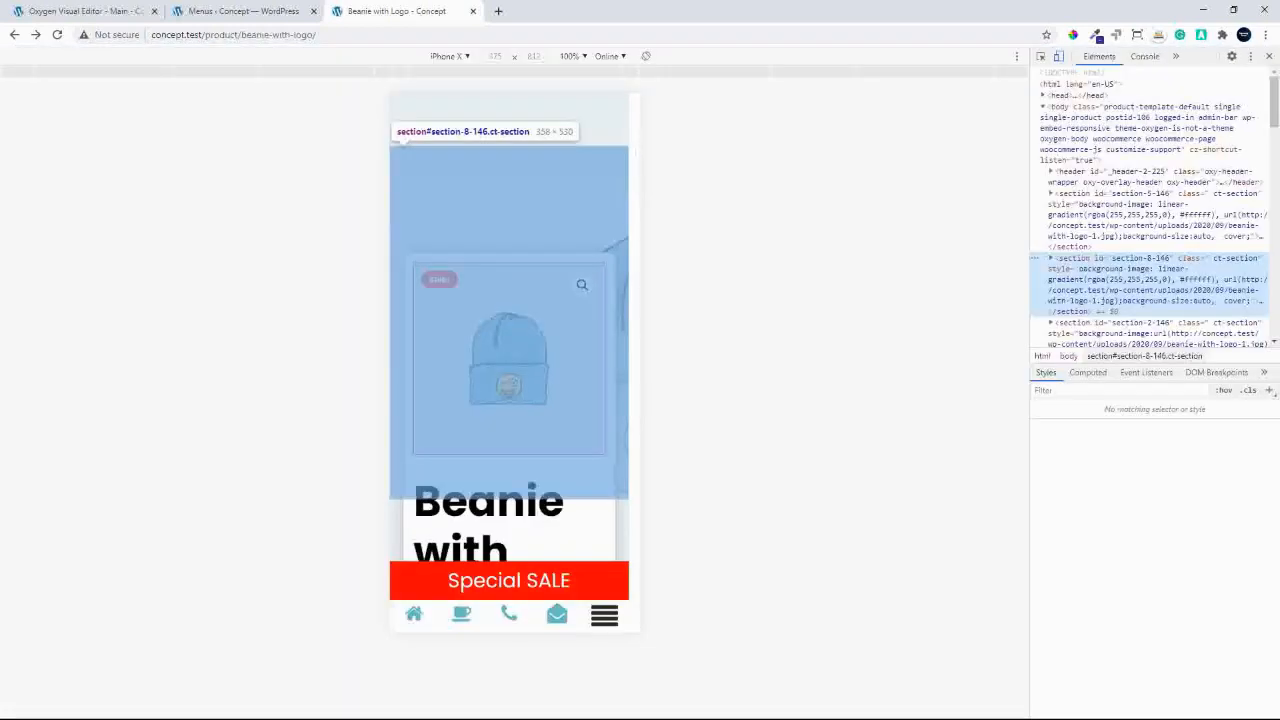
pyautogui.click(615, 618)
# Review the whole mobile menu modal, checking the category images and names between the product and the SALE banner.
pyautogui.scroll(-1, 615, 405)
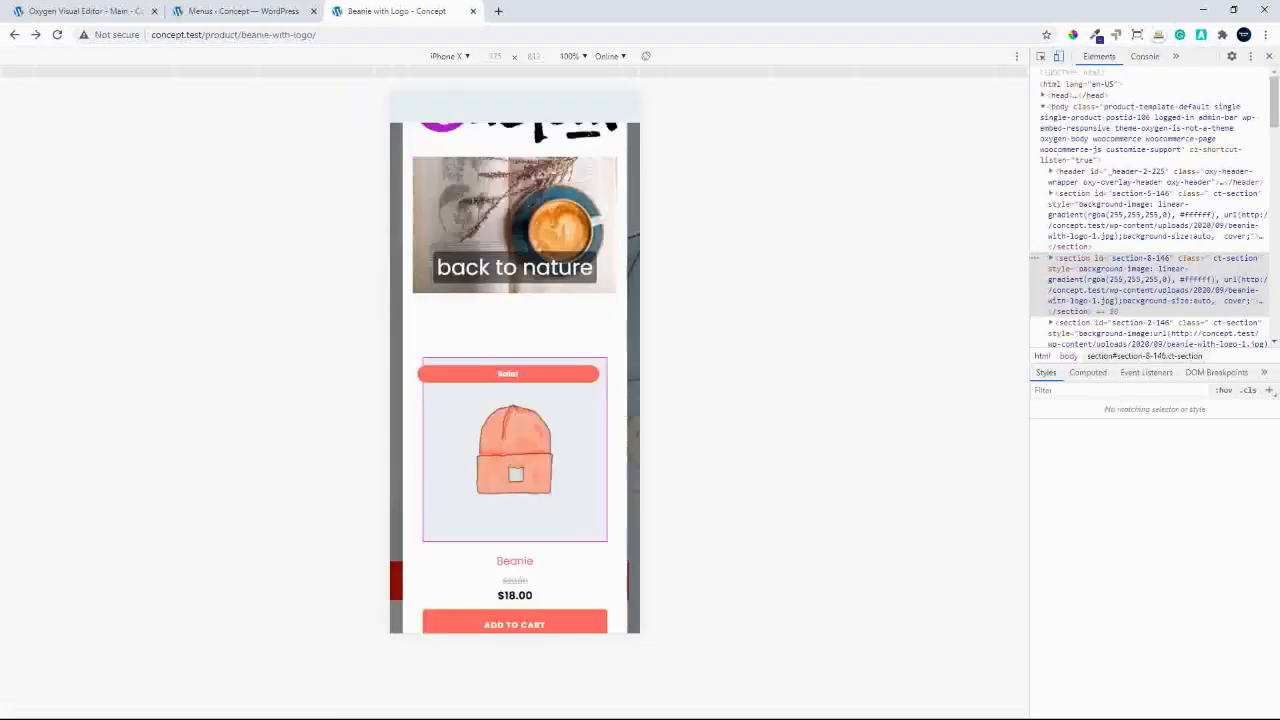
pyautogui.scroll(-8, 515, 380)
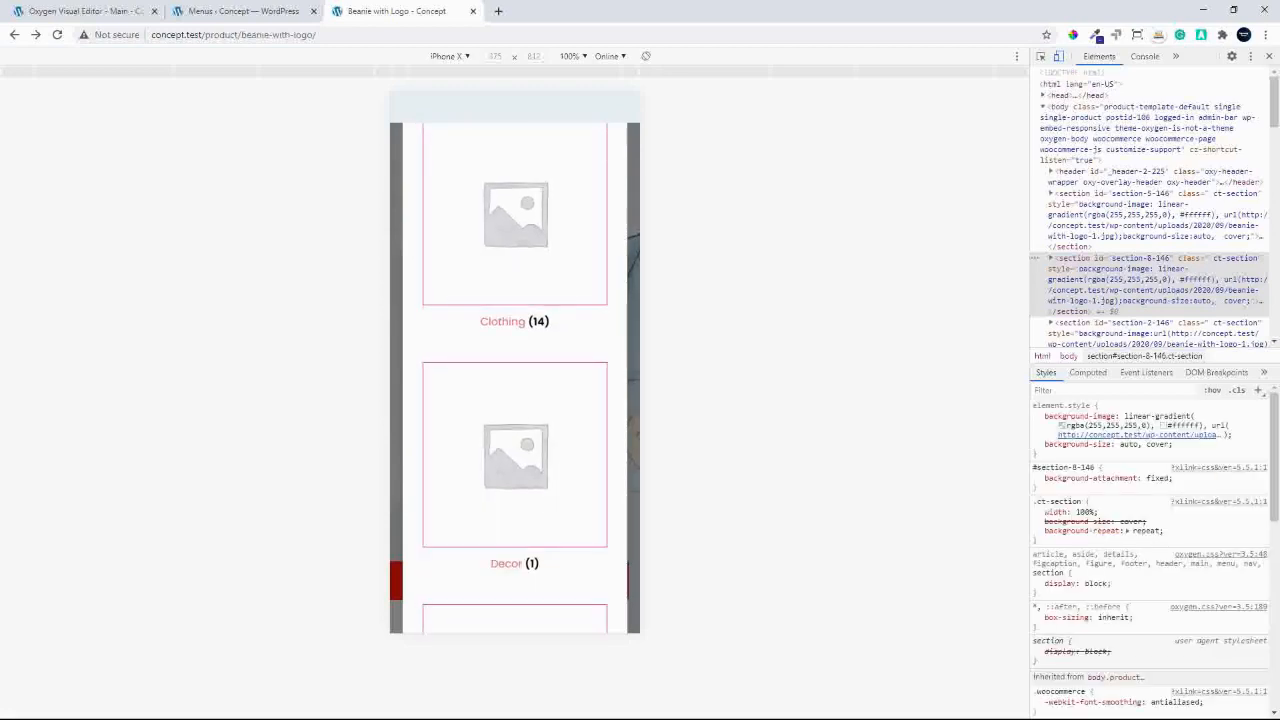
pyautogui.scroll(-10, 569, 294)
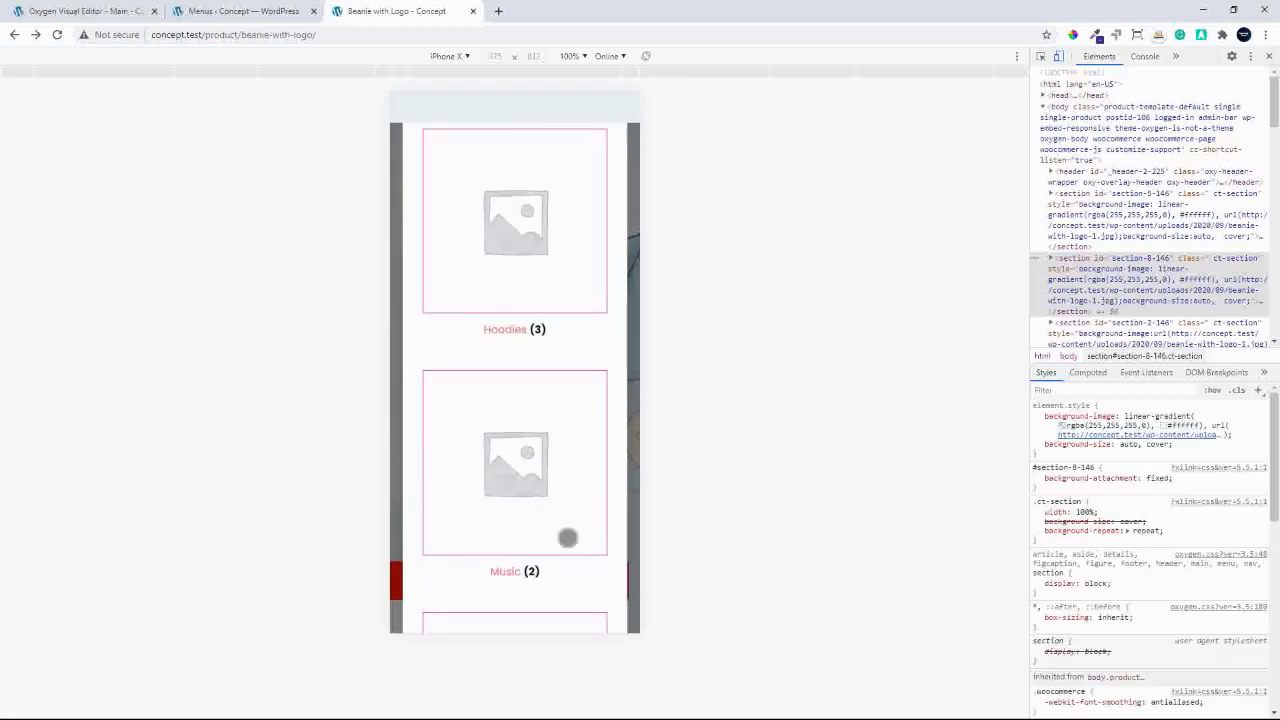
pyautogui.scroll(-3, 573, 320)
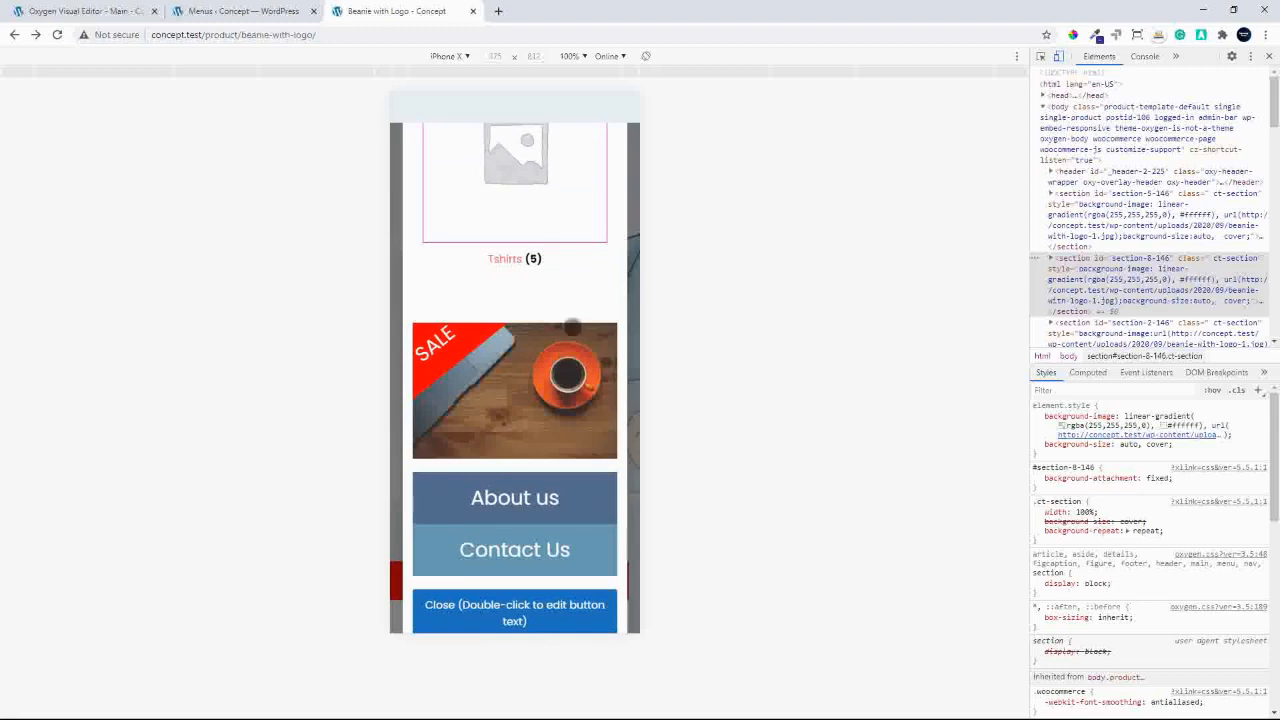
pyautogui.scroll(2, 606, 258)
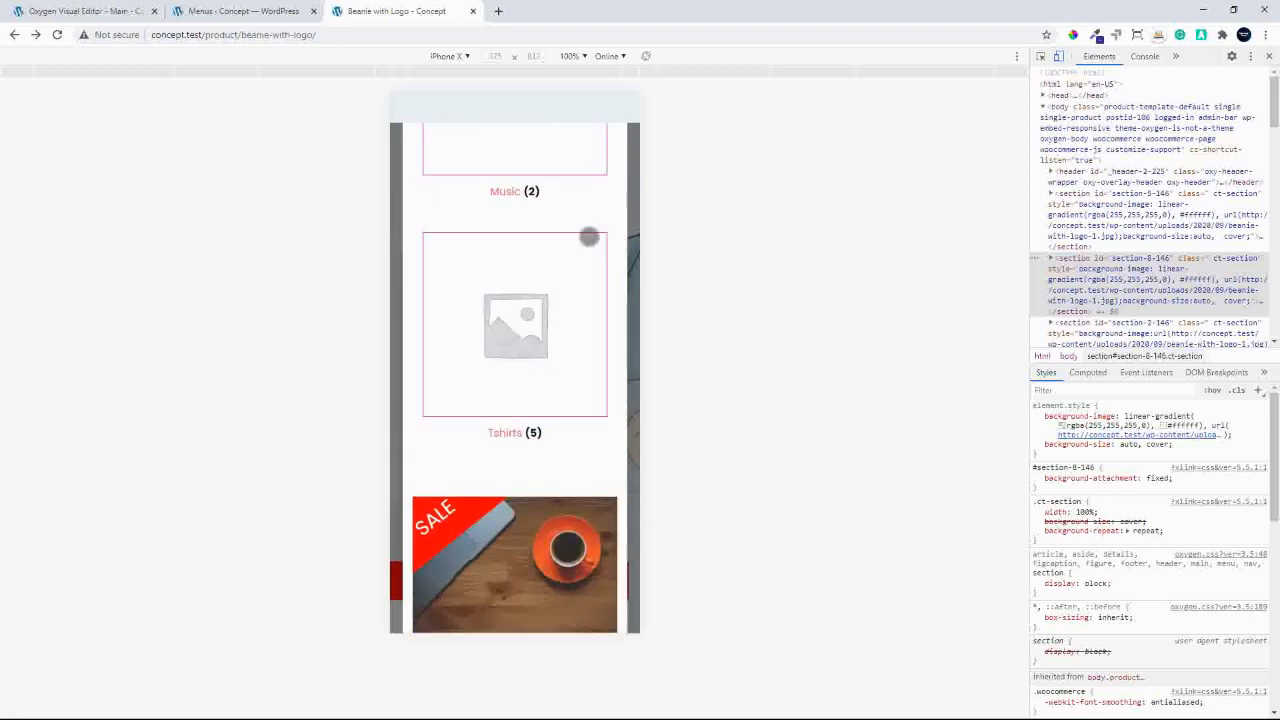
pyautogui.scroll(5, 580, 240)
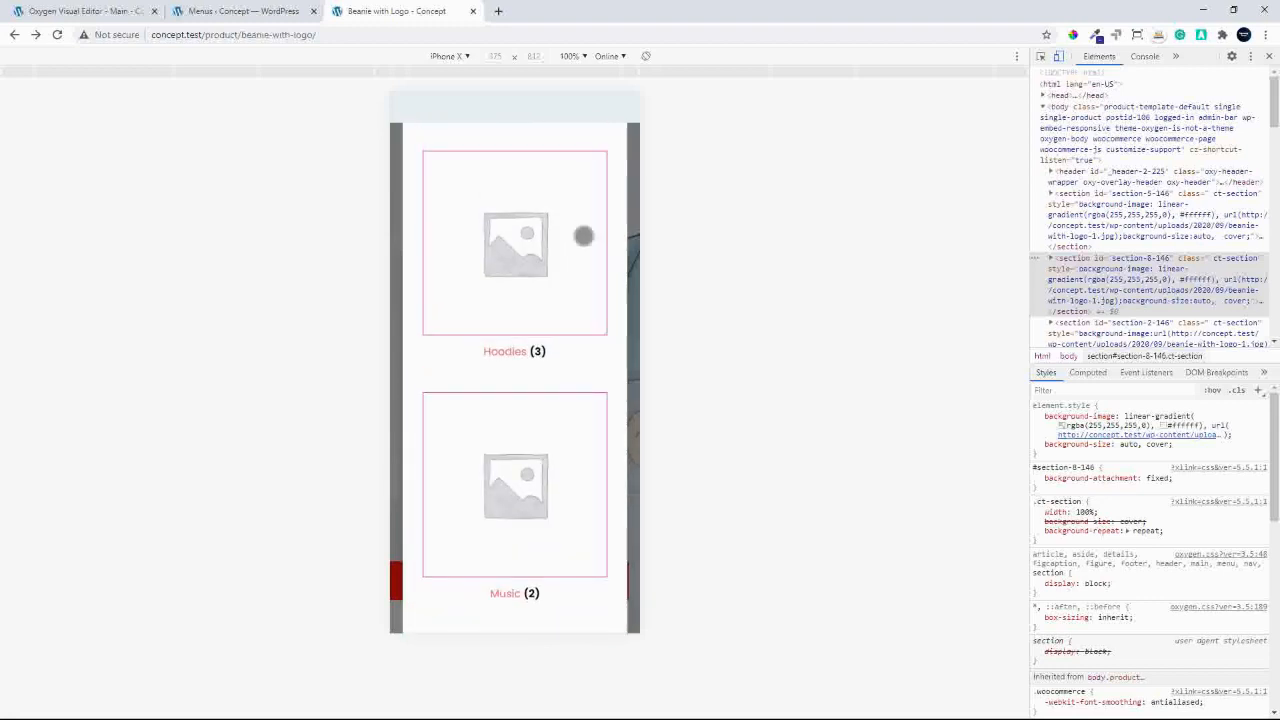
pyautogui.scroll(5, 575, 224)
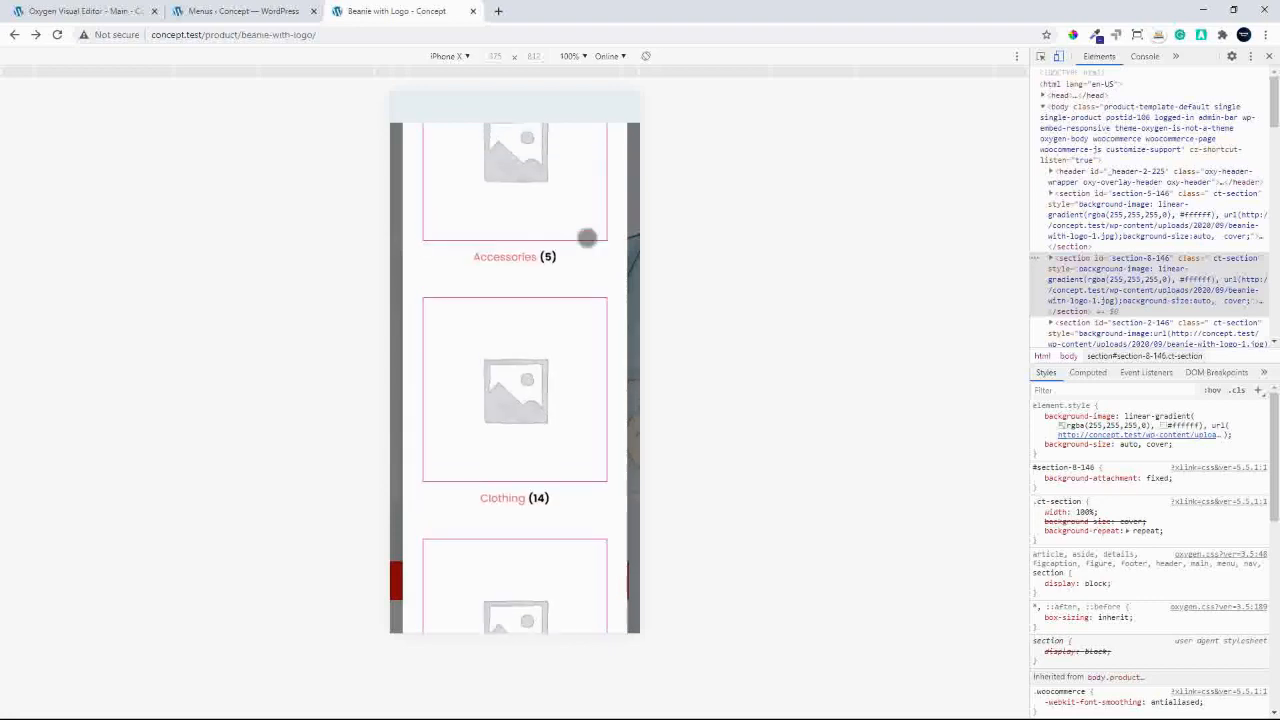
pyautogui.scroll(3, 575, 224)
pyautogui.scroll(-3, 566, 334)
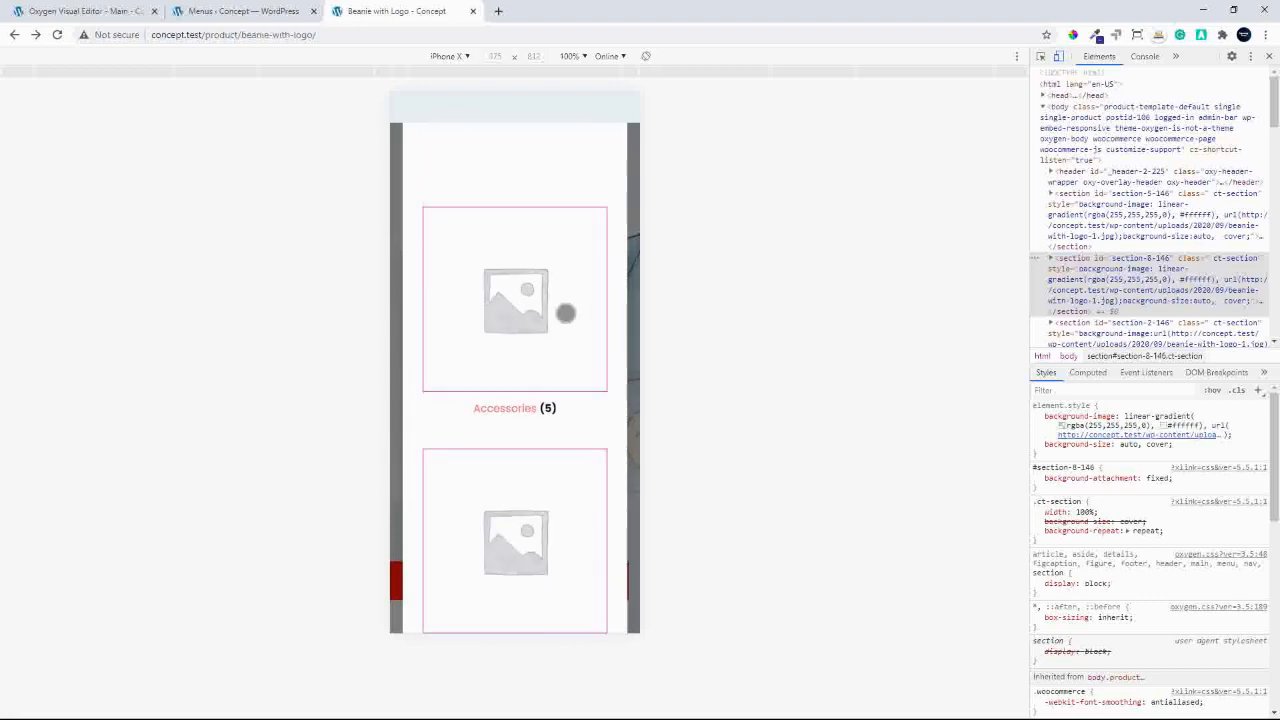
# Inspect the Accessories category image and try hiding all category images by adding display: none to the li.product-category a img rule.
pyautogui.rightClick(587, 378)
pyautogui.click(640, 533)
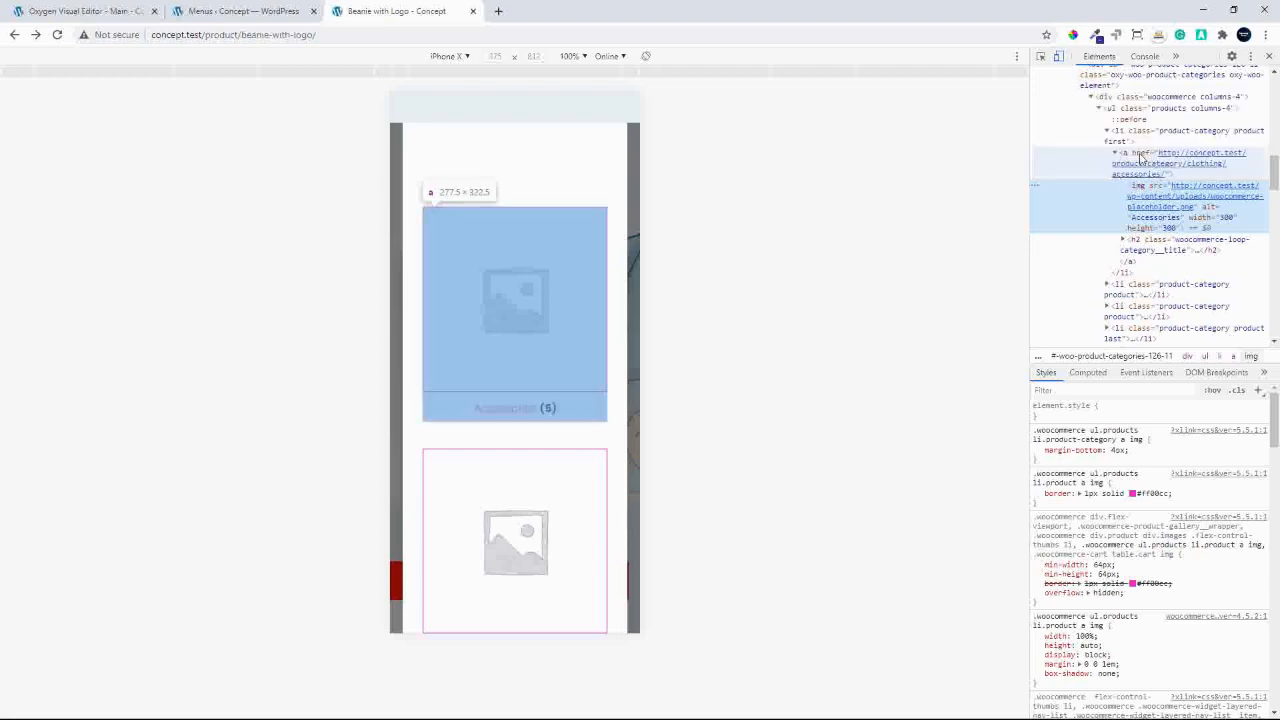
pyautogui.click(1259, 391)
pyautogui.click(1078, 444)
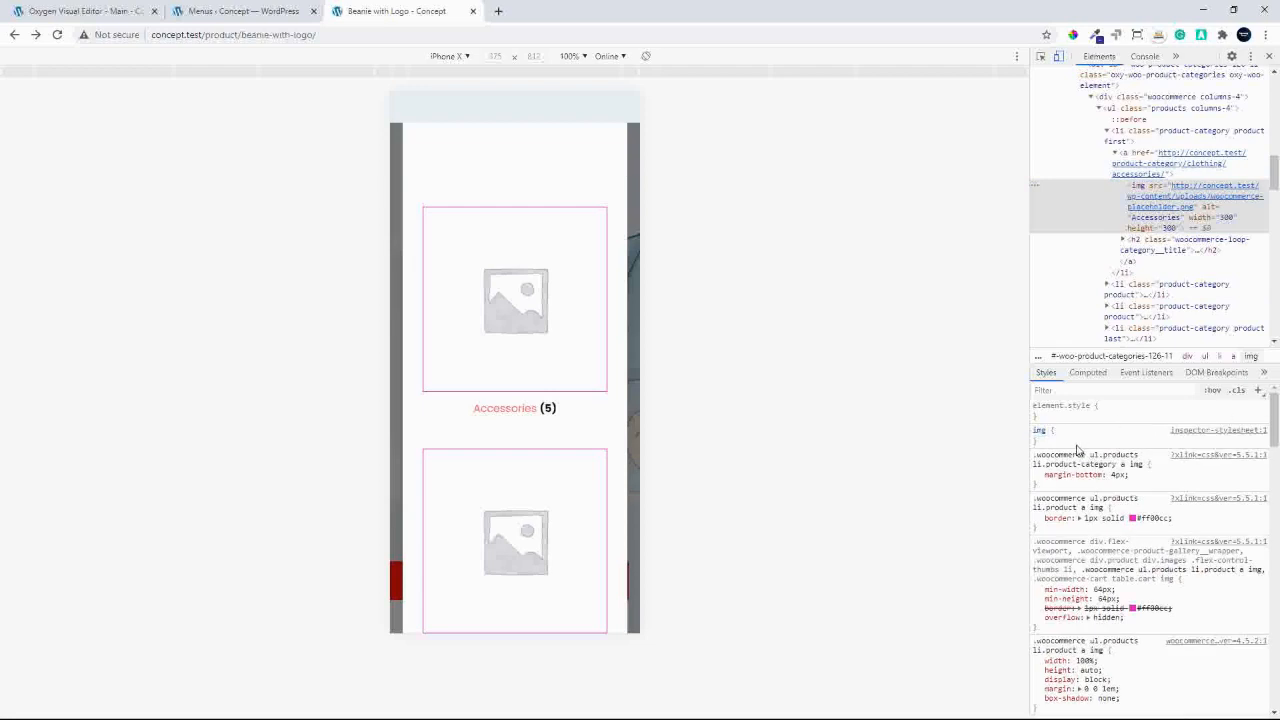
pyautogui.click(1118, 475)
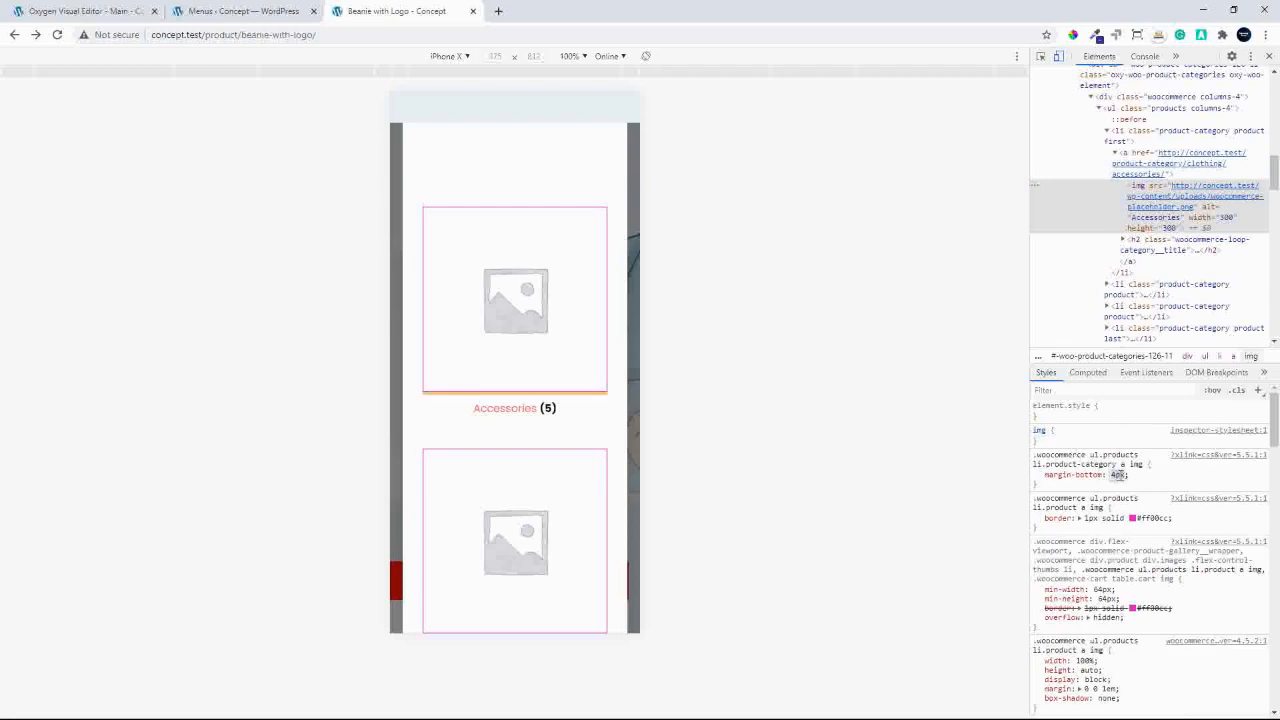
pyautogui.press('Tab')
pyautogui.write('disp')
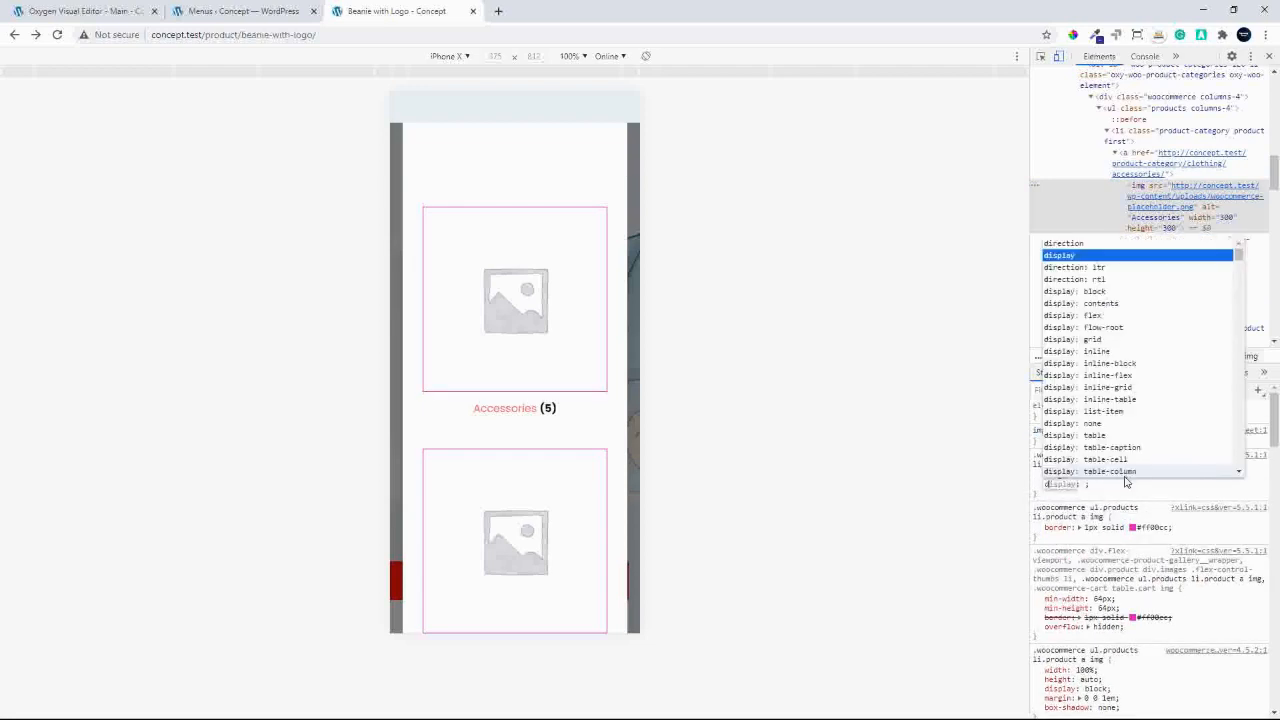
pyautogui.write('lay')
pyautogui.press('Tab')
pyautogui.write('none')
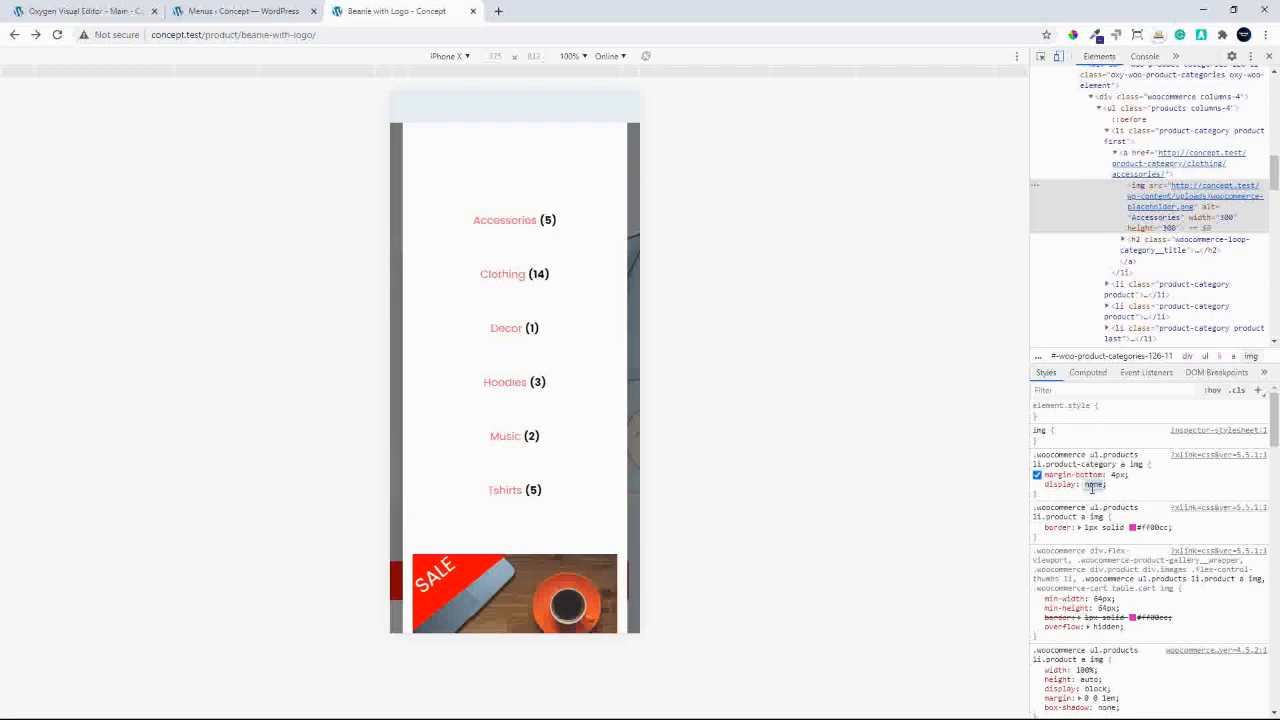
# Remove the display: none declaration from the category image rule and check the category list again.
pyautogui.click(1093, 485)
pyautogui.press('BackSpace')
pyautogui.moveTo(580, 557); pyautogui.dragTo(549, 263)
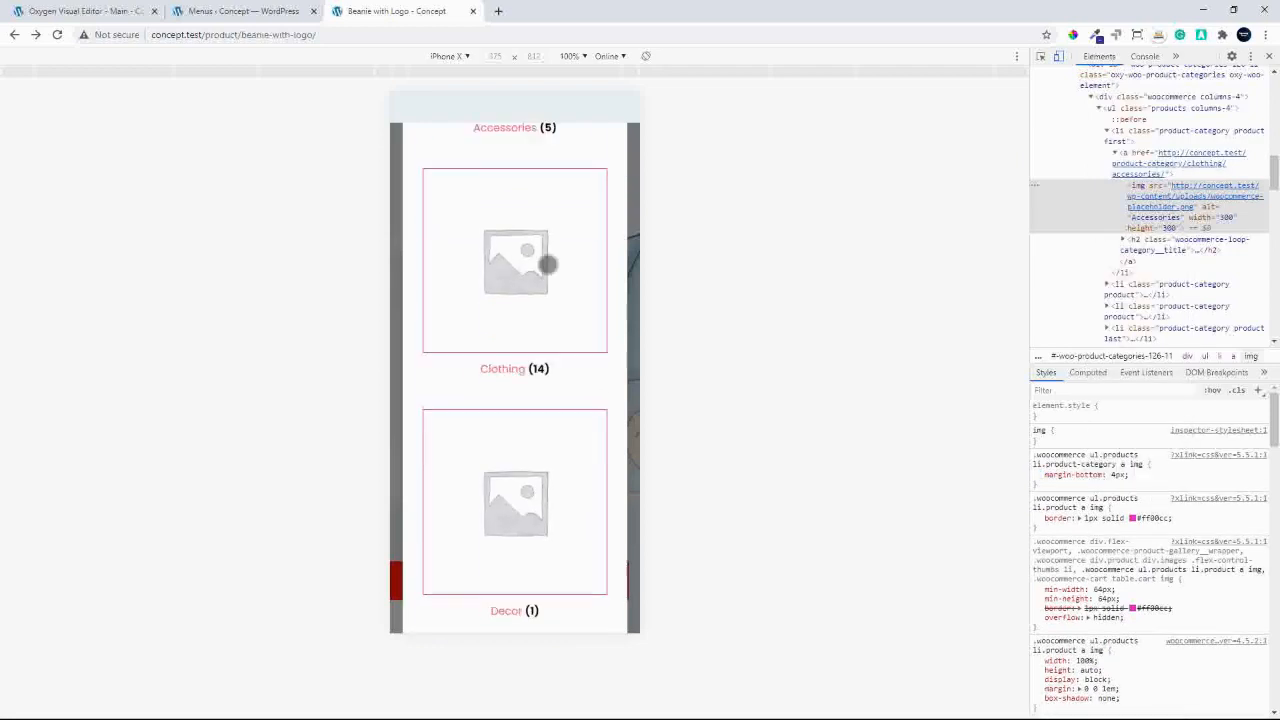
# Look over the modal's category list and Beanie product once more, close the developer tools and reload the product page.
pyautogui.moveTo(527, 425); pyautogui.dragTo(545, 520)
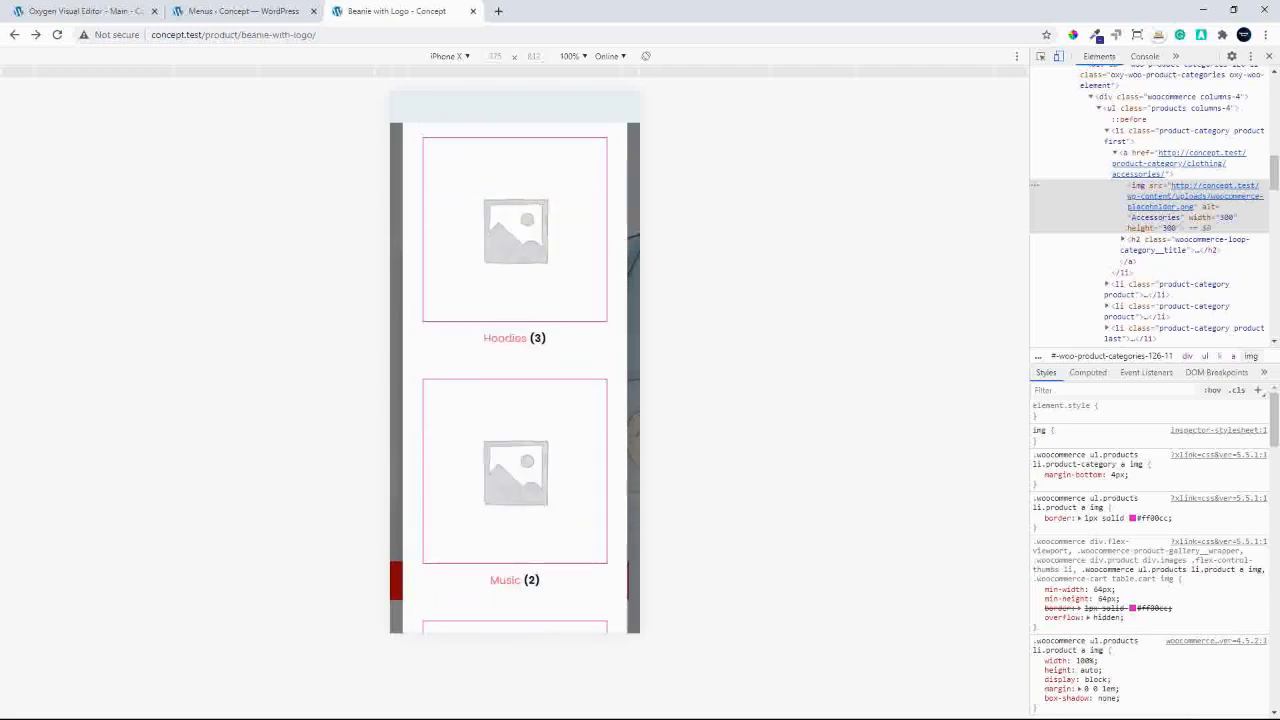
pyautogui.moveTo(548, 250); pyautogui.dragTo(557, 529)
pyautogui.moveTo(588, 238); pyautogui.dragTo(606, 445)
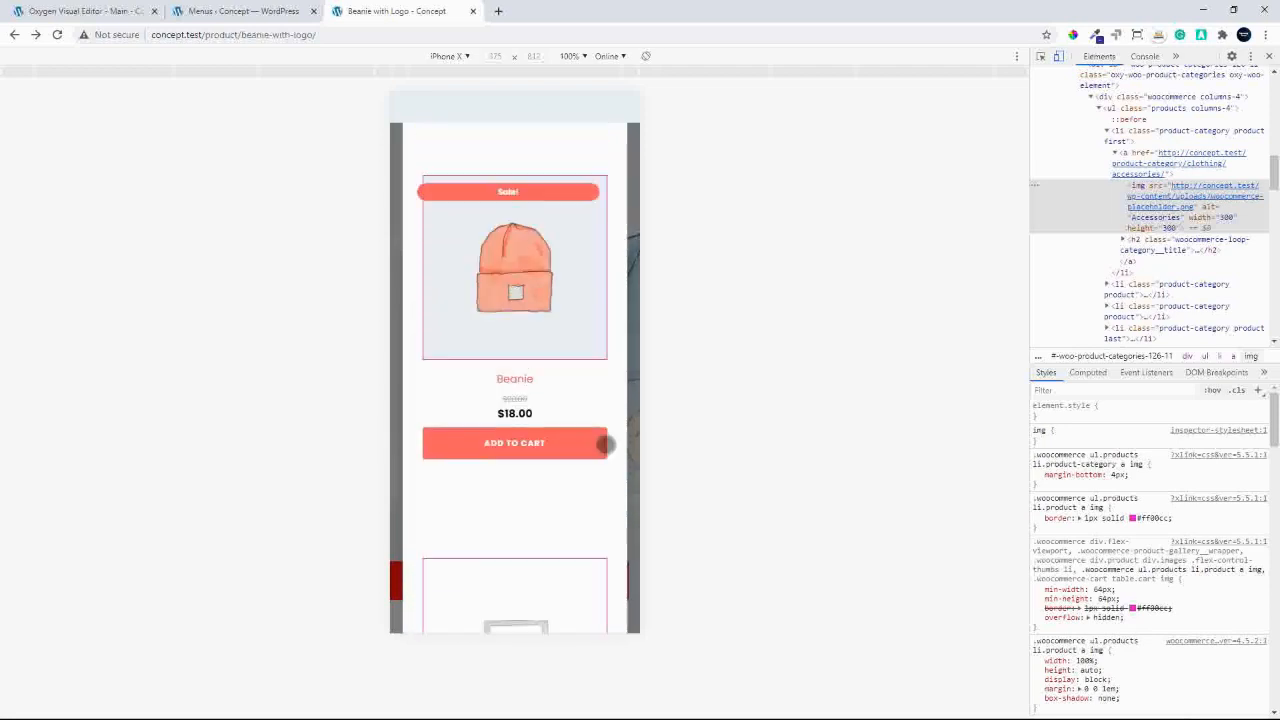
pyautogui.click(1269, 57)
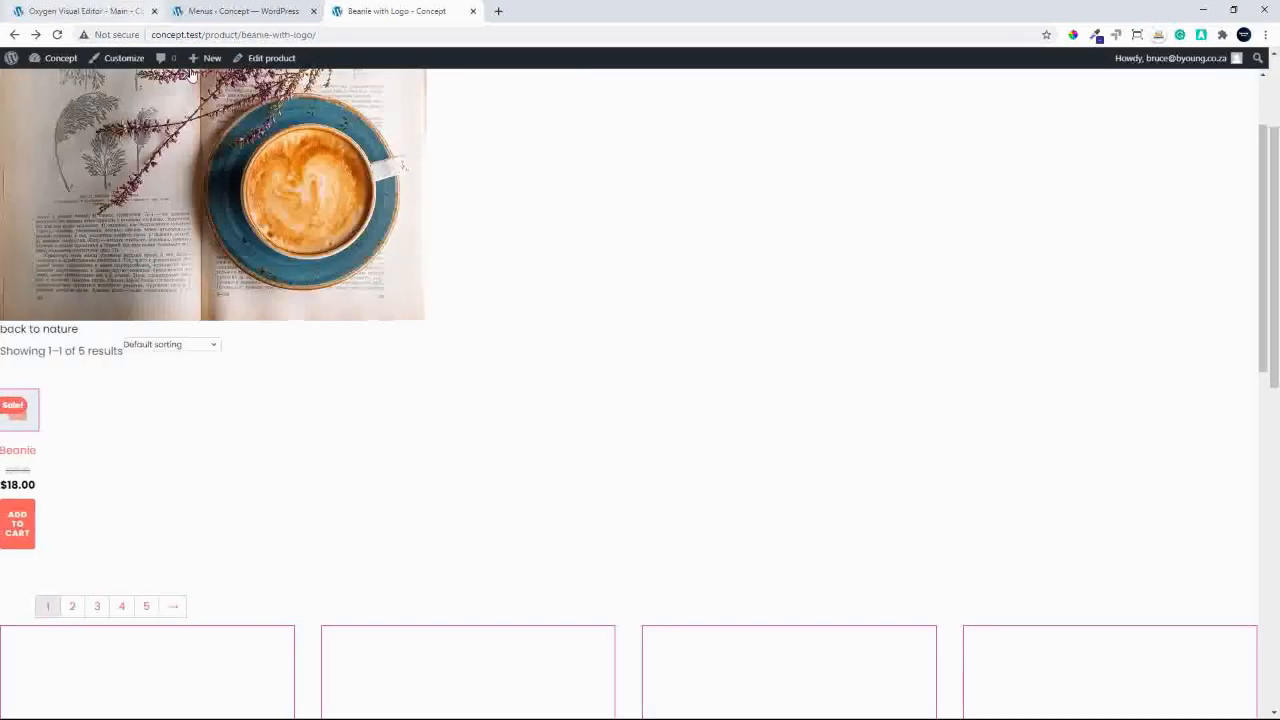
pyautogui.click(57, 34)
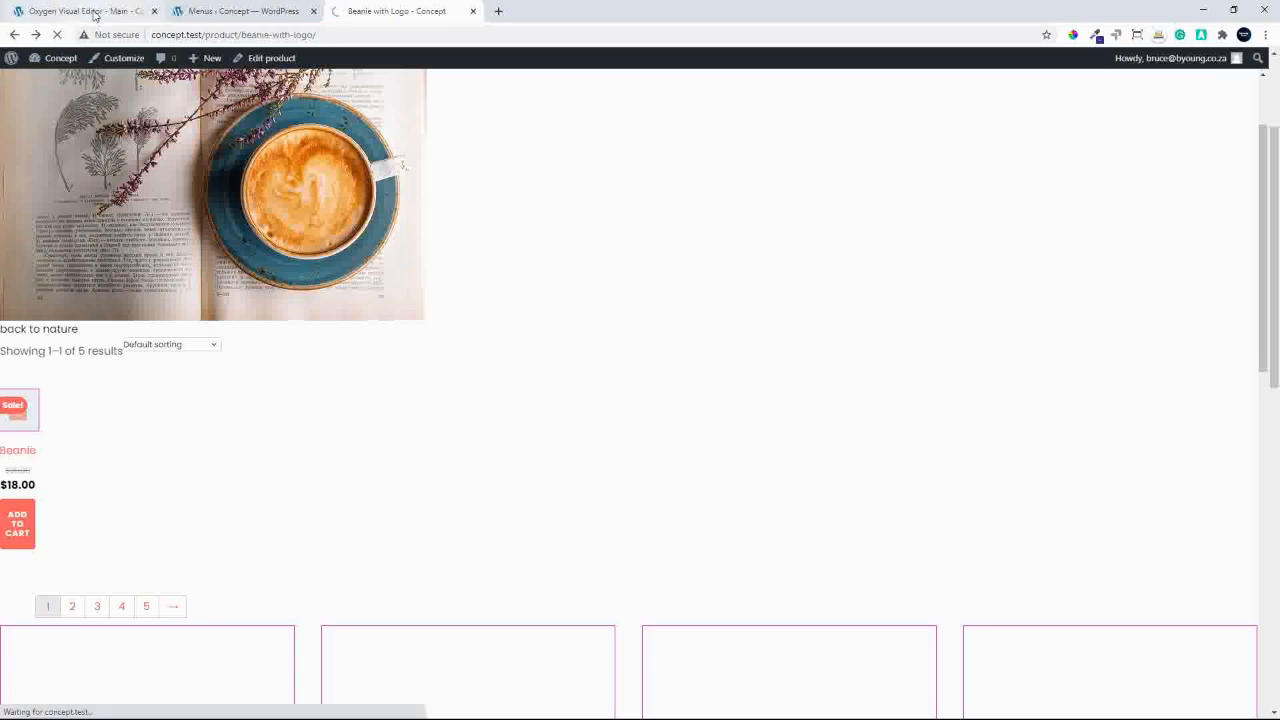
# Switch to the Oxygen editor of the Main template and change the editing view from less than 768px to All devices.
pyautogui.click(95, 14)
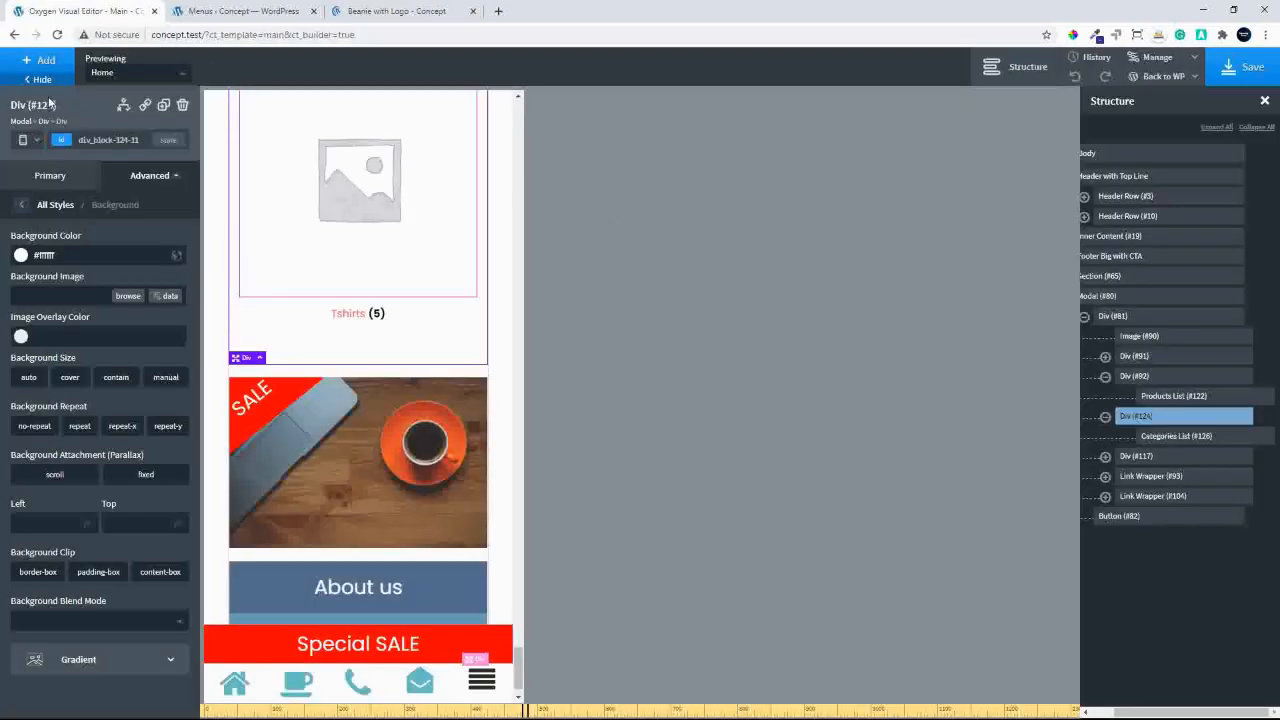
pyautogui.click(37, 140)
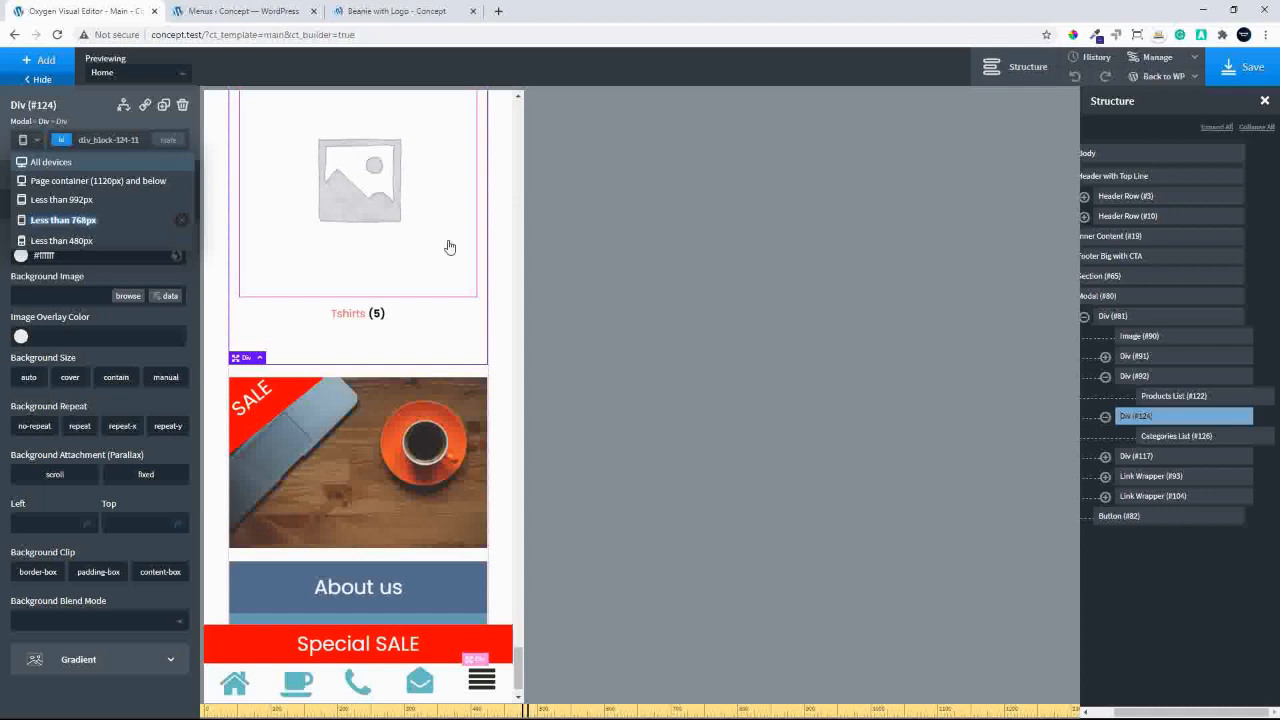
pyautogui.click(51, 162)
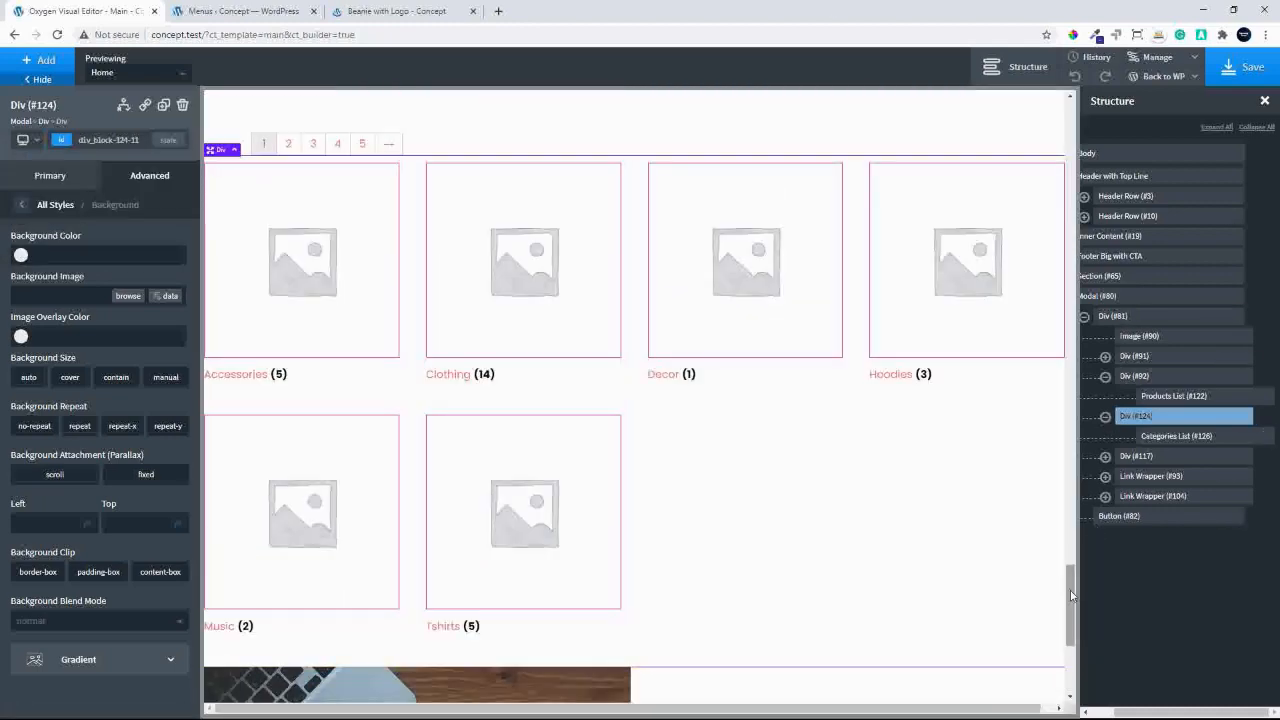
# Add a new Modal component to the page from the header area.
pyautogui.moveTo(1071, 596); pyautogui.dragTo(1033, 31)
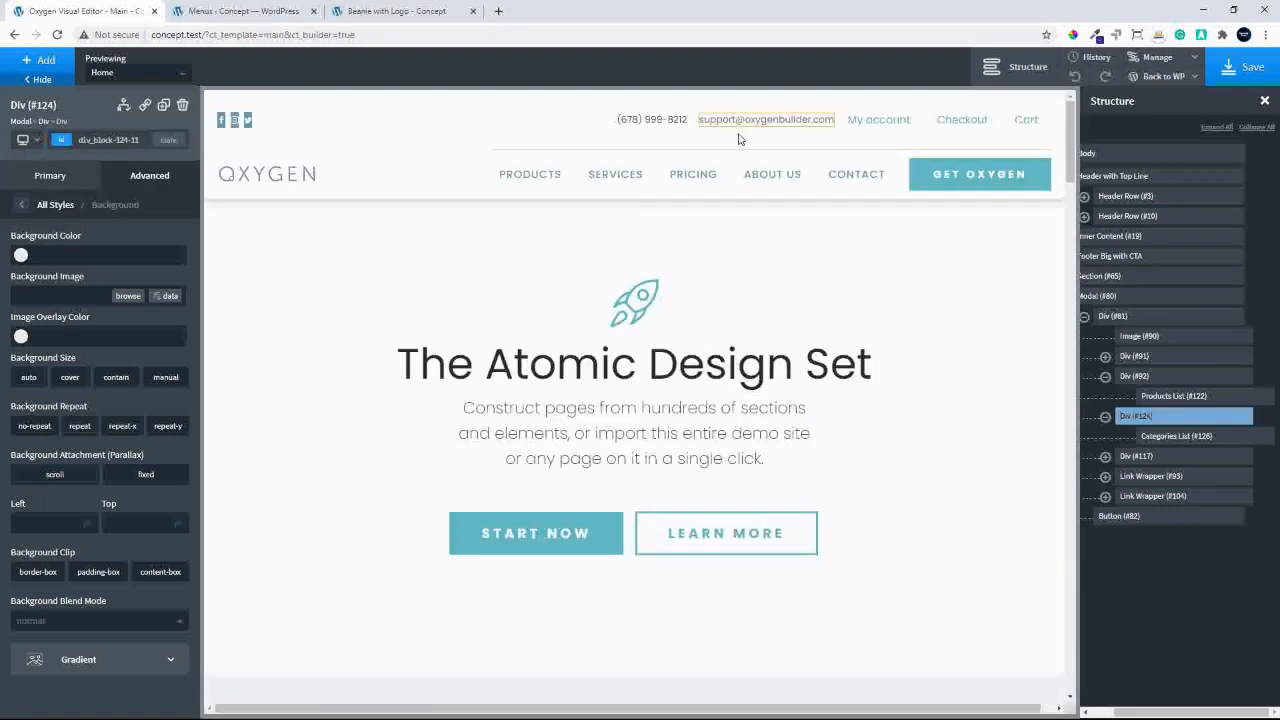
pyautogui.click(457, 165)
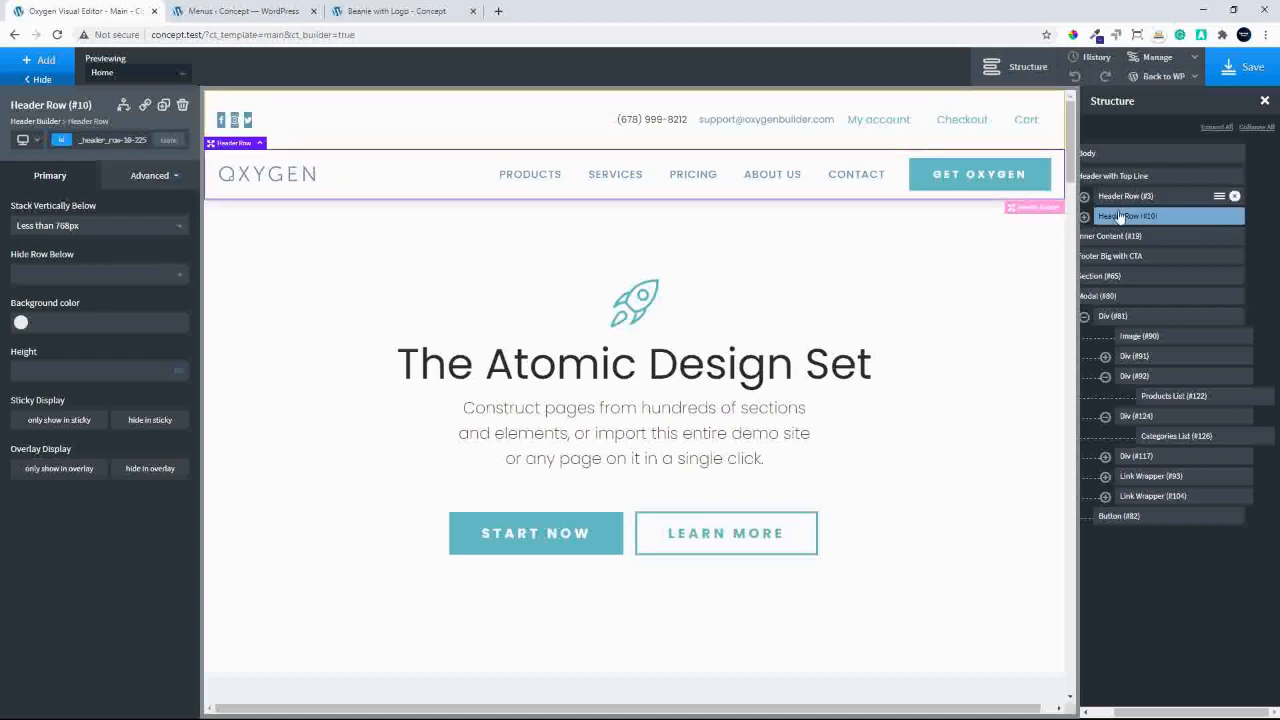
pyautogui.click(958, 178)
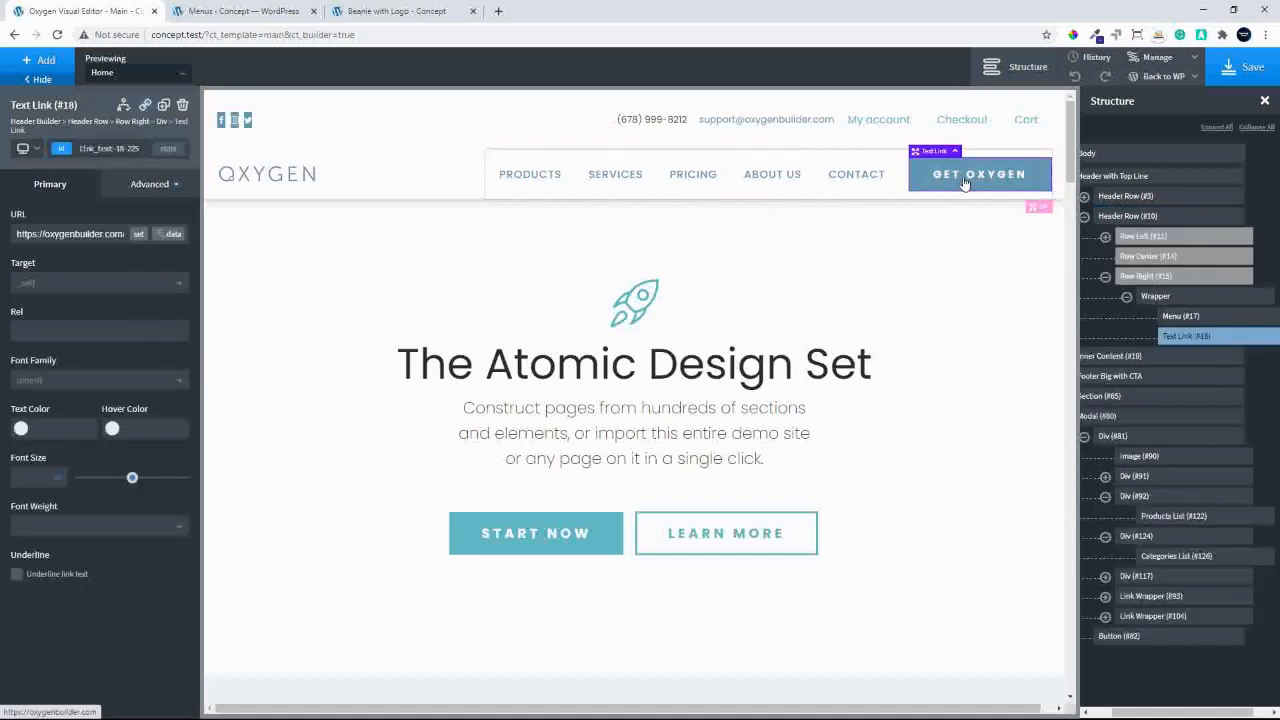
pyautogui.click(40, 60)
pyautogui.click(57, 168)
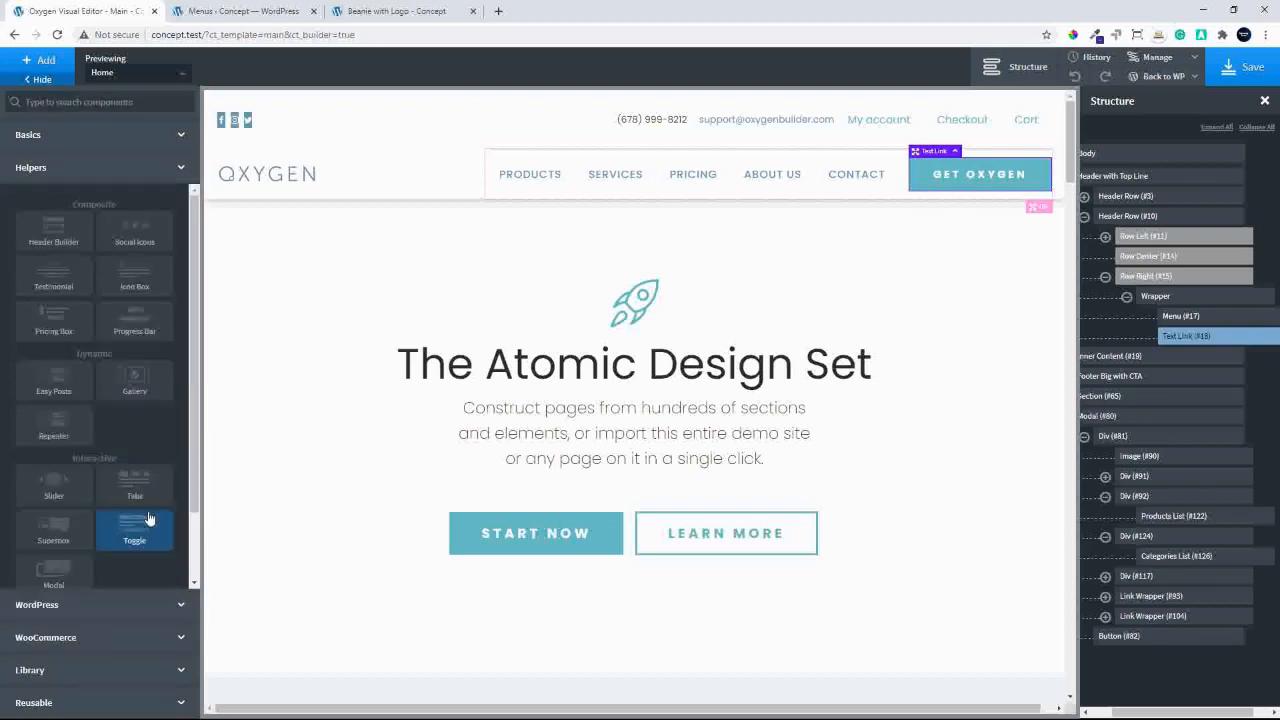
pyautogui.click(54, 575)
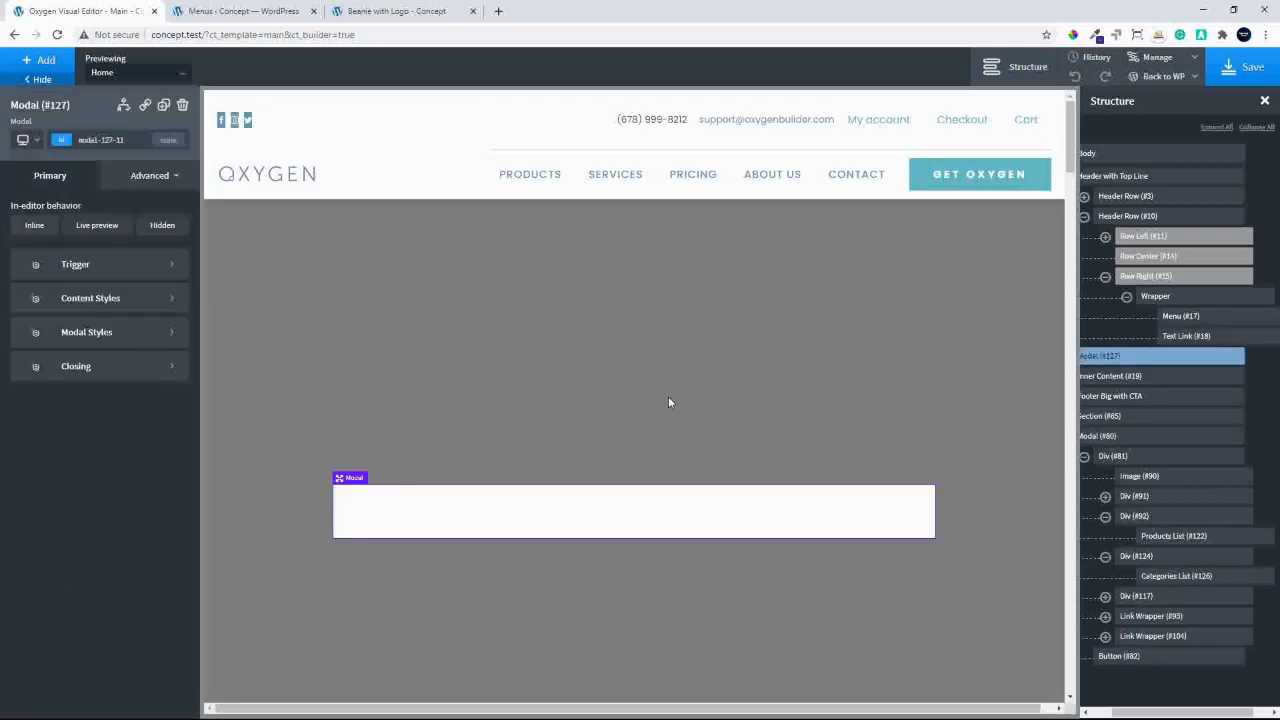
# Insert a Div container inside the new, empty modal.
pyautogui.click(38, 62)
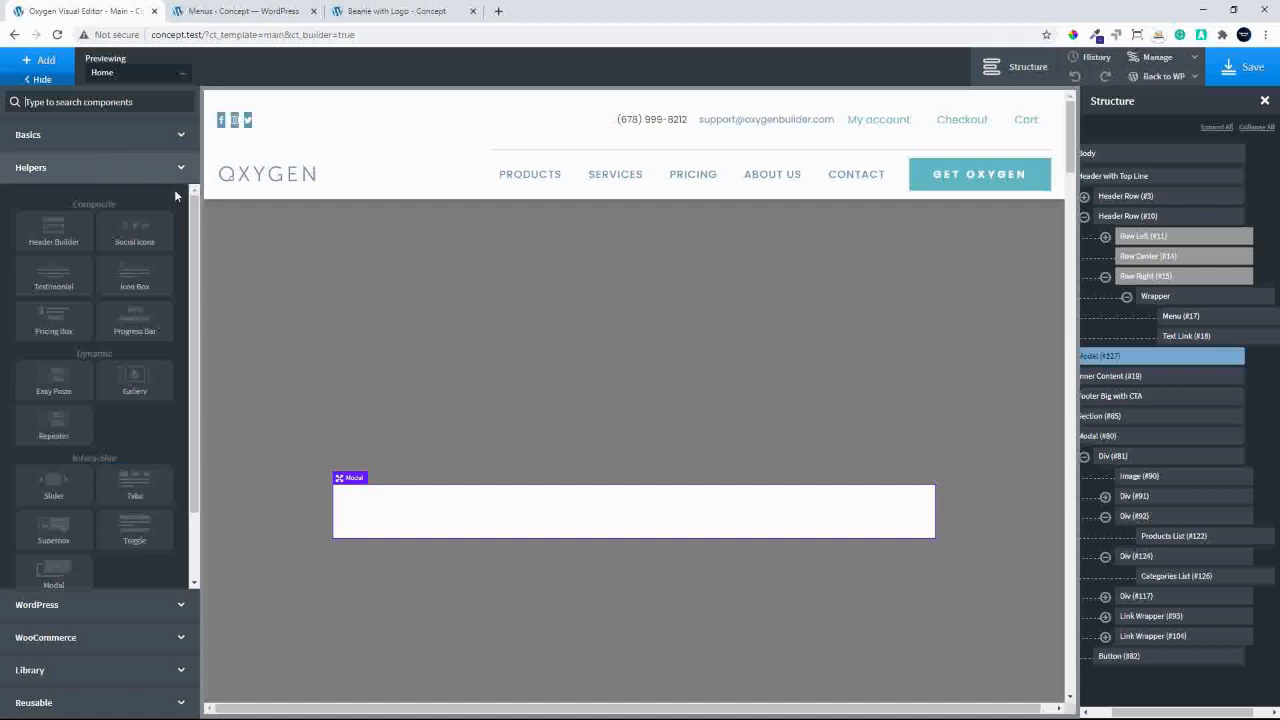
pyautogui.click(28, 134)
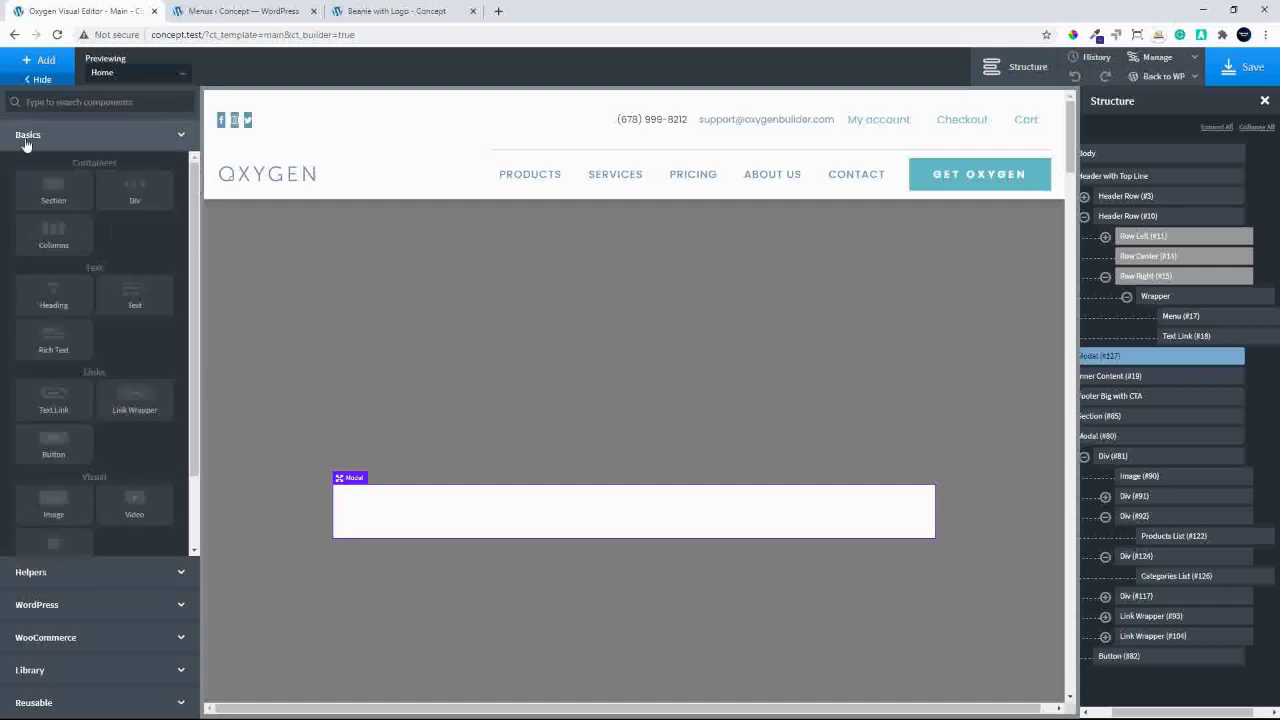
pyautogui.click(123, 205)
# Set the padding of the modal's new Div to 10 on all four sides.
pyautogui.click(137, 178)
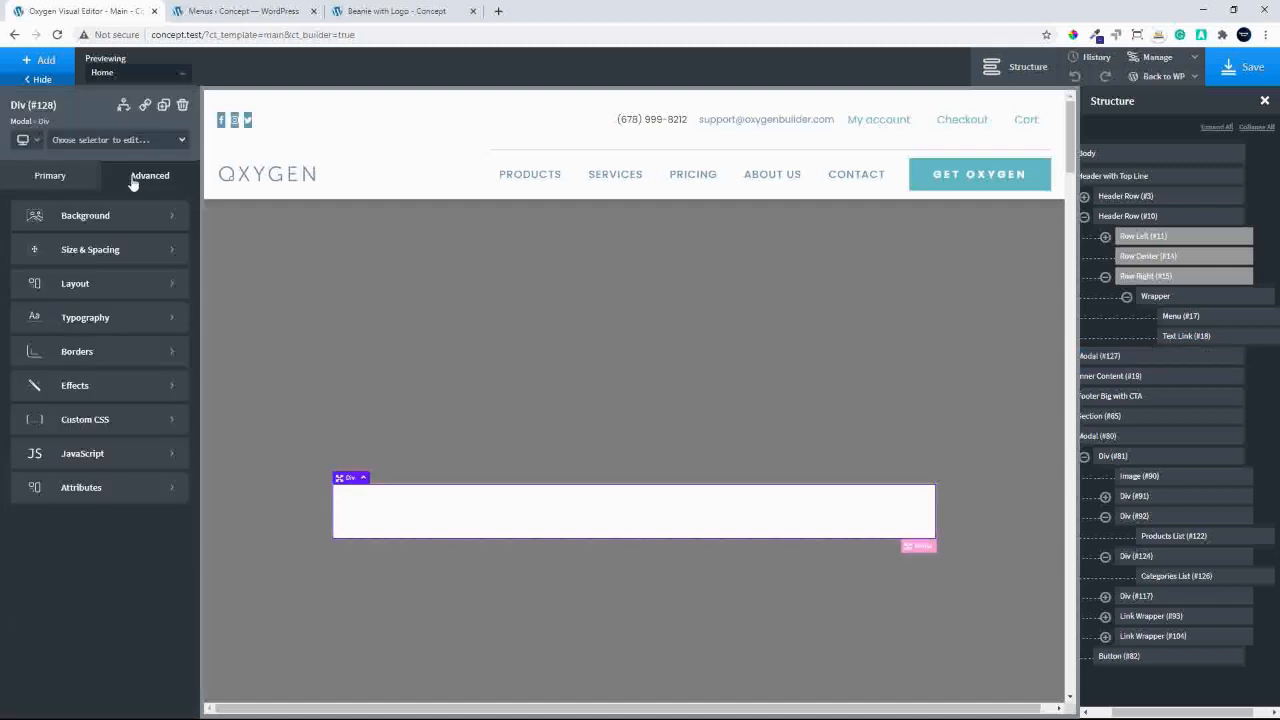
pyautogui.click(71, 256)
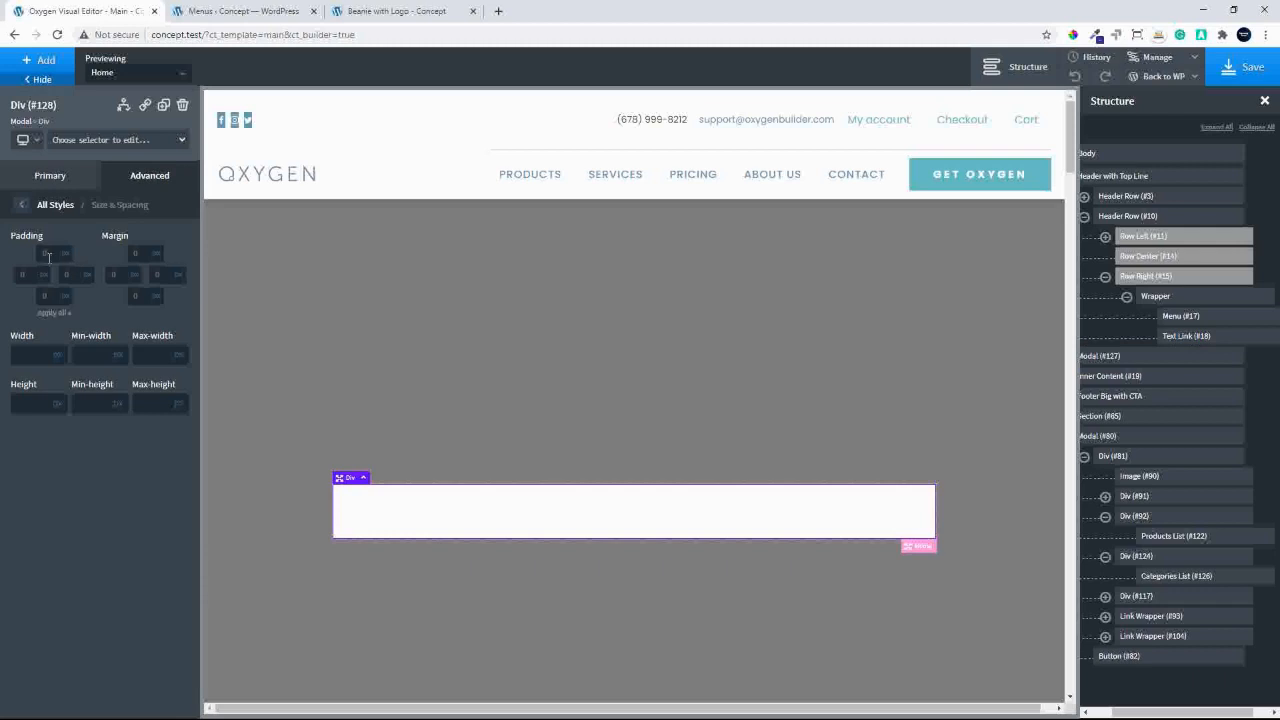
pyautogui.click(49, 254)
pyautogui.write('10')
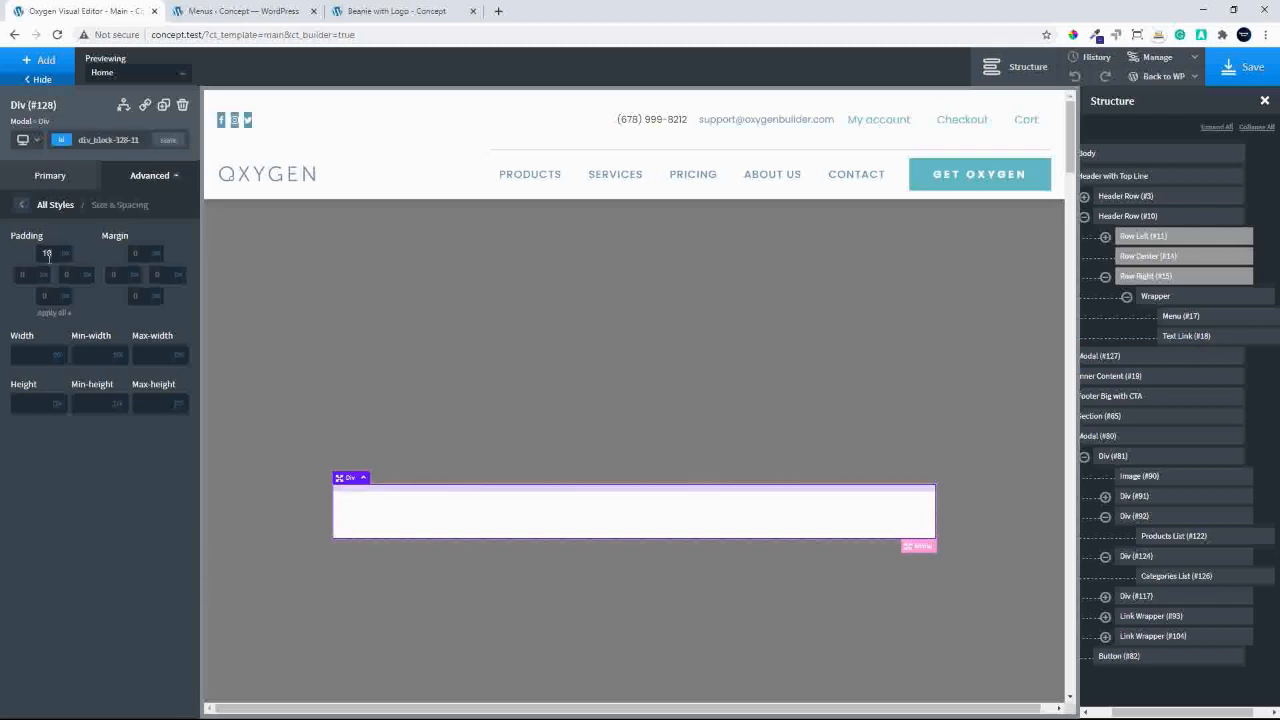
pyautogui.click(41, 314)
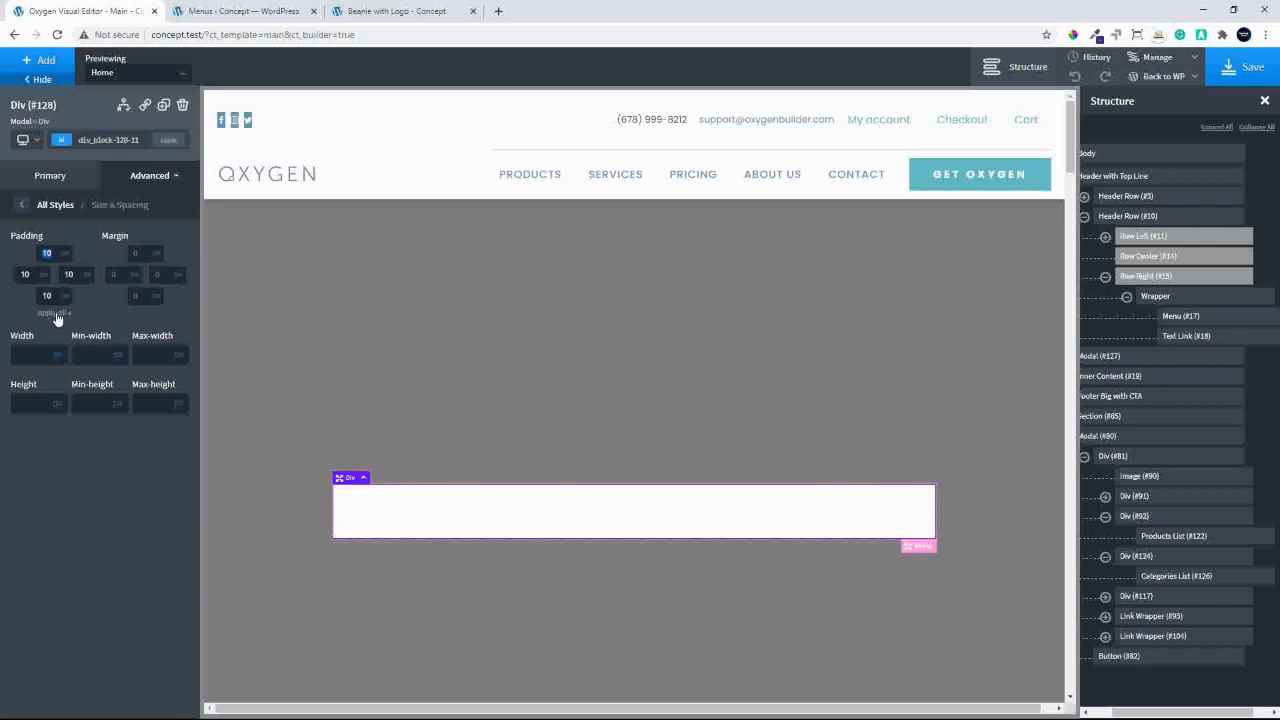
pyautogui.click(22, 205)
# Insert the WooCommerce Categories List into the modal's padded Div.
pyautogui.click(40, 60)
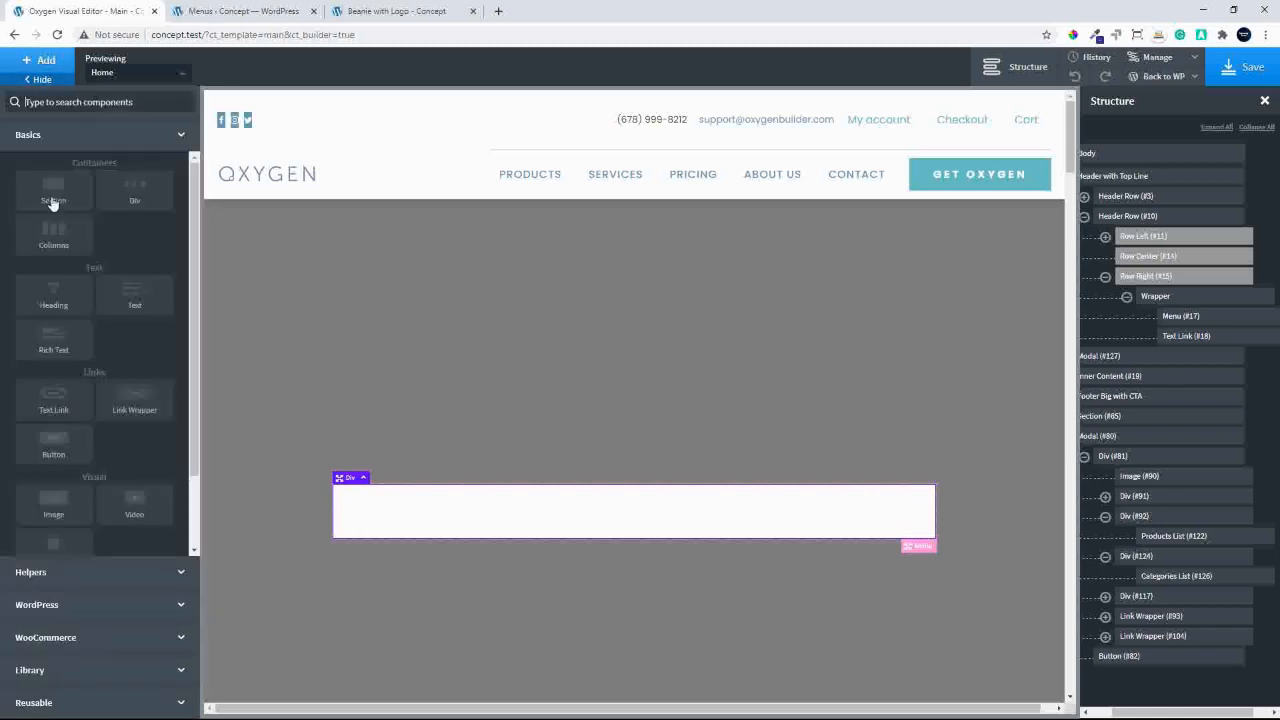
pyautogui.click(68, 638)
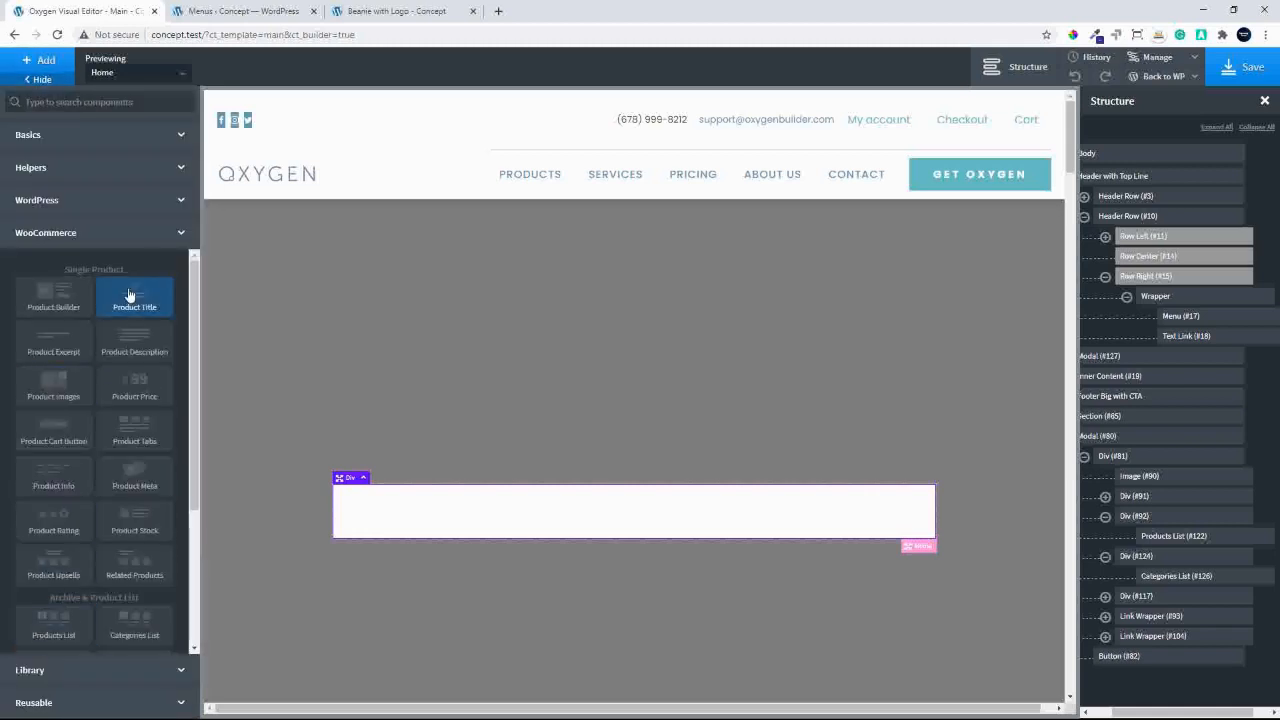
pyautogui.moveTo(194, 494); pyautogui.dragTo(193, 626)
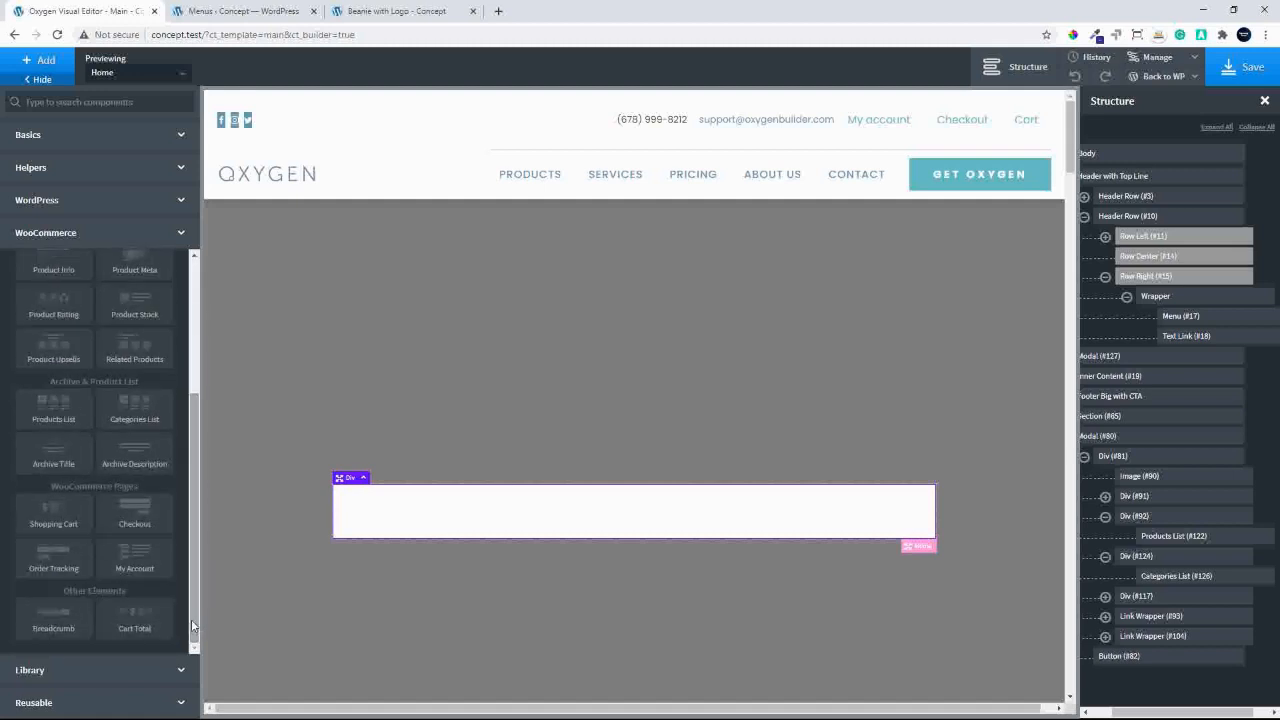
pyautogui.click(126, 413)
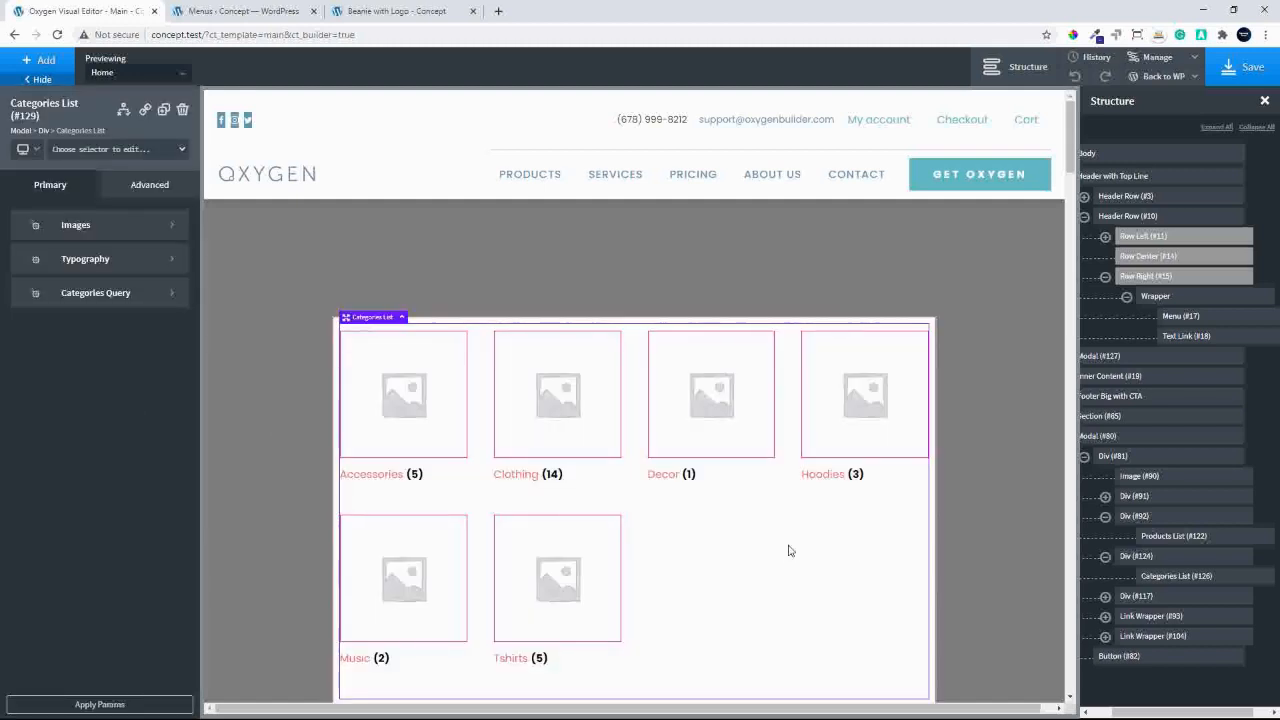
pyautogui.scroll(-1, 788, 550)
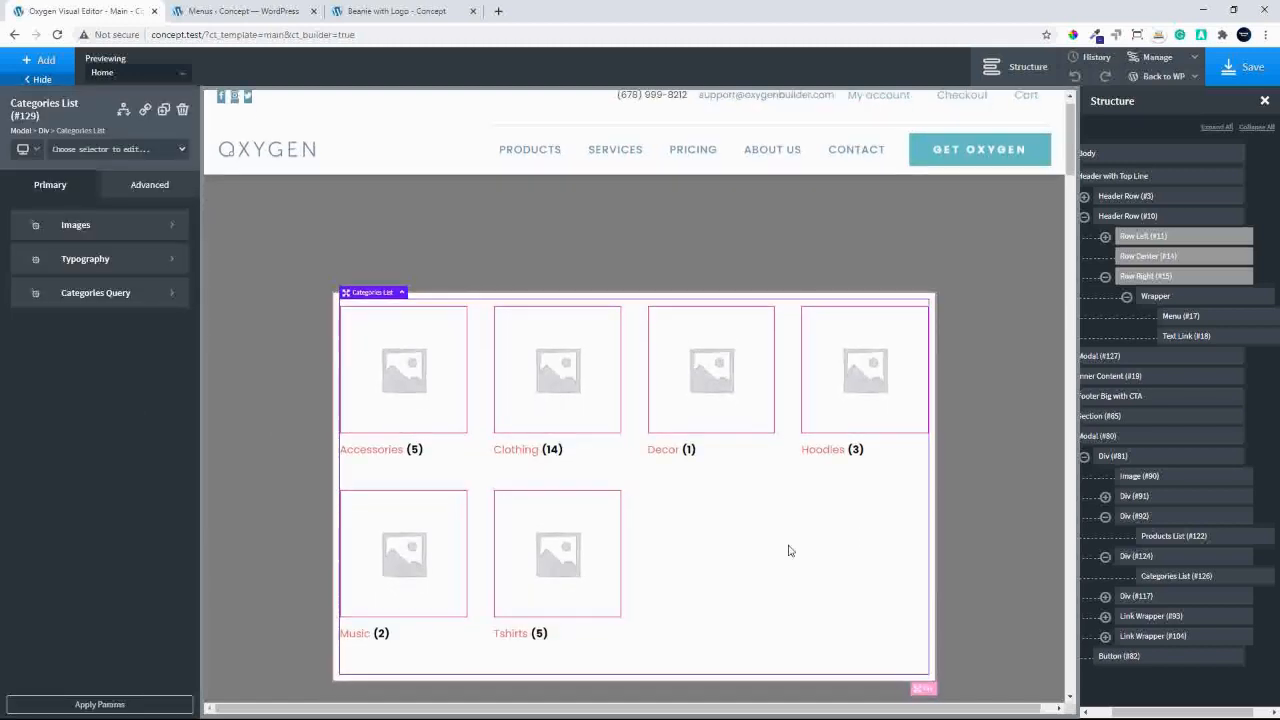
pyautogui.scroll(1, 788, 550)
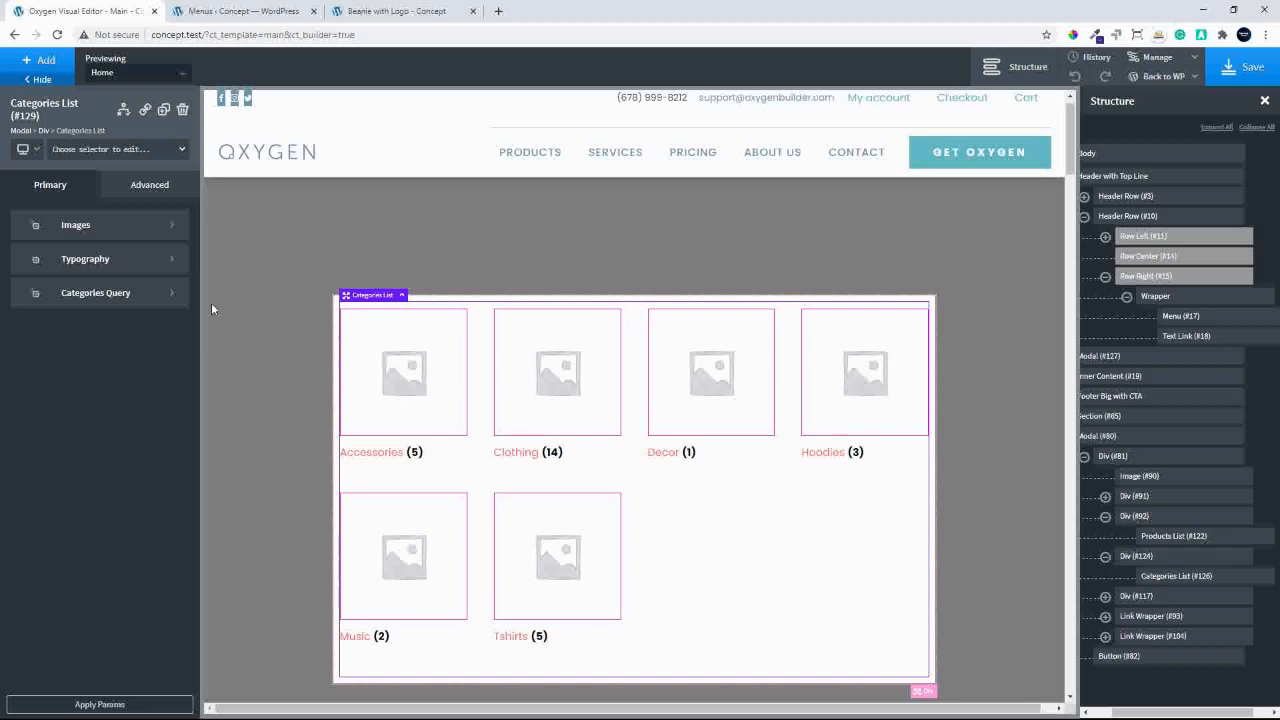
pyautogui.click(106, 262)
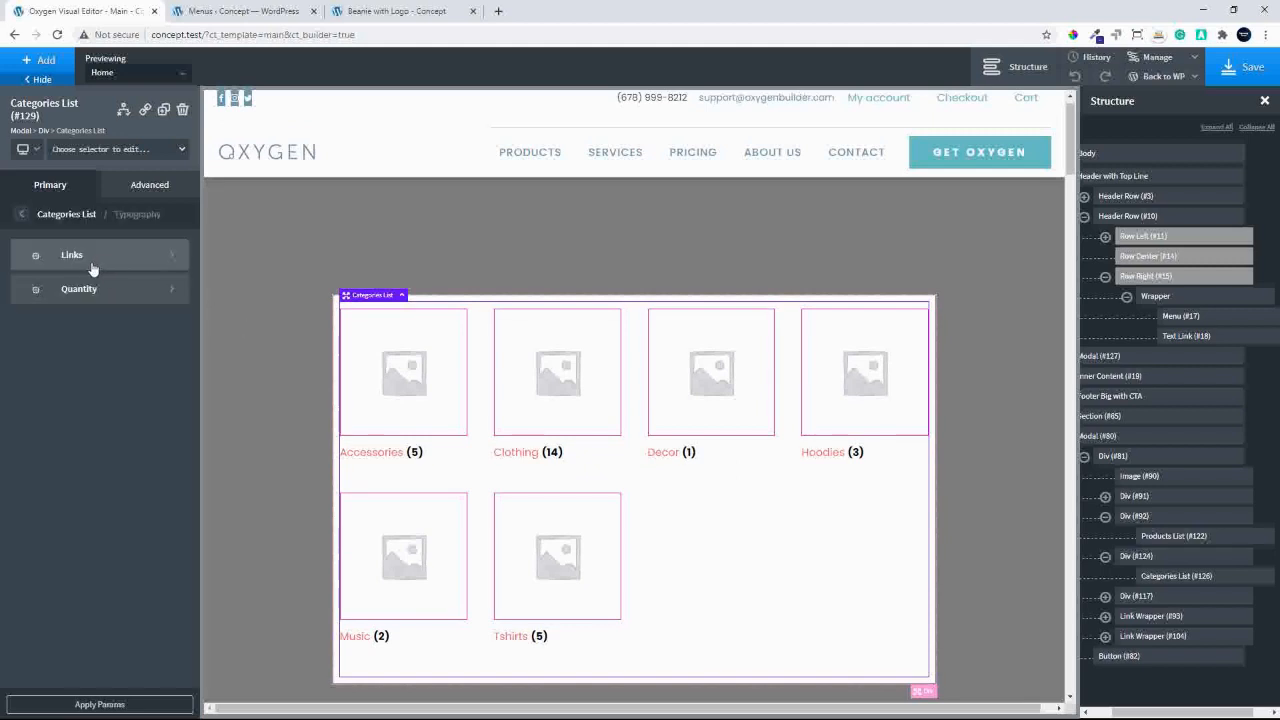
pyautogui.click(79, 290)
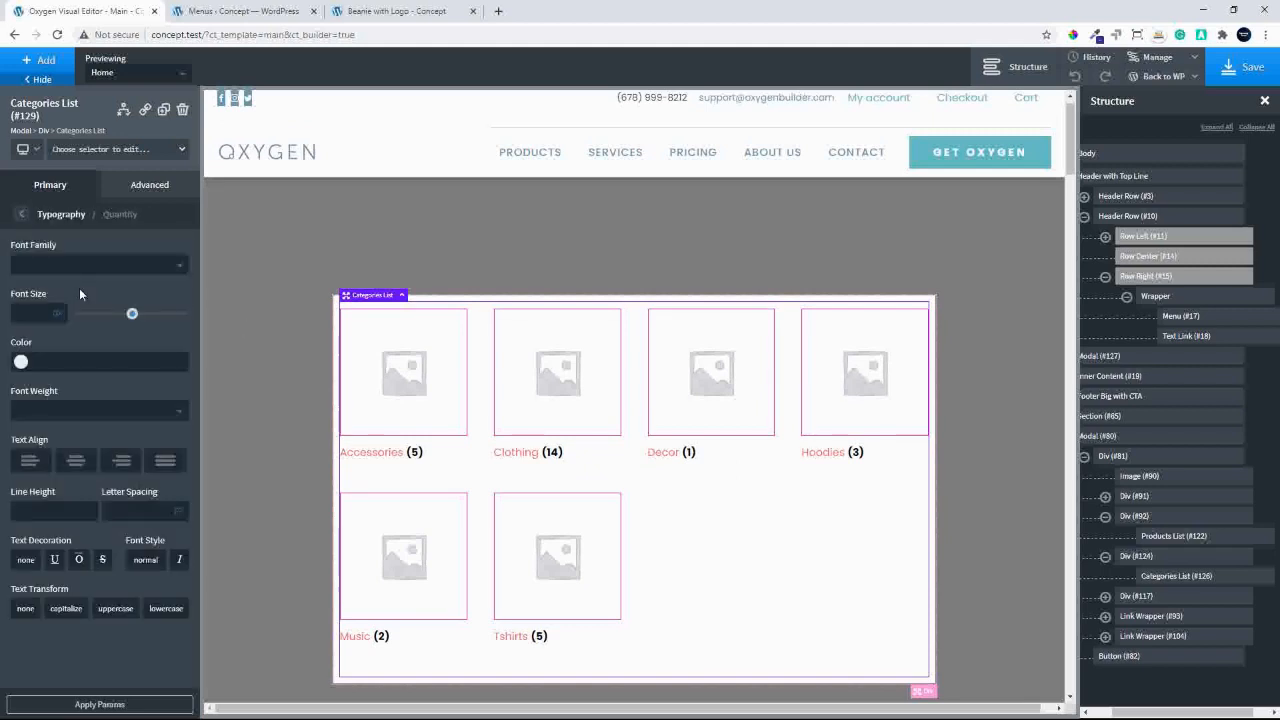
pyautogui.click(25, 216)
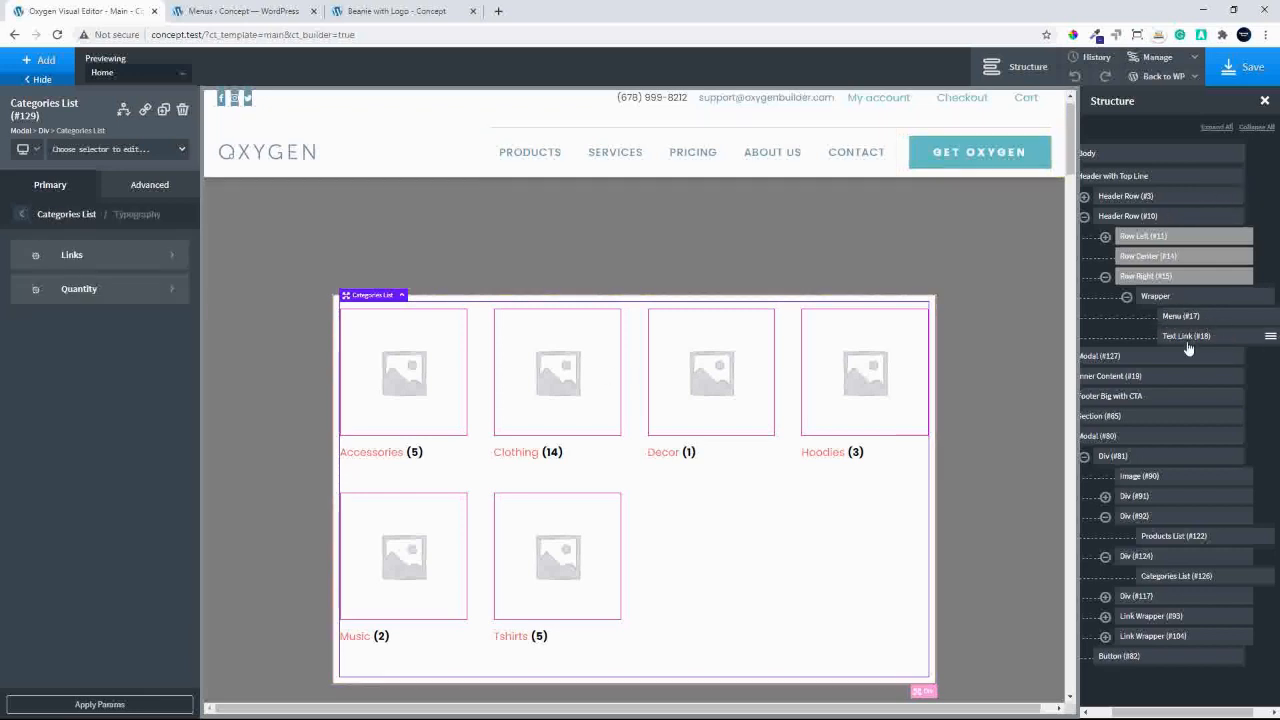
# Set the width of the modal holding the categories list to 90 and its position to the middle centre.
pyautogui.hscroll(-1, 1128, 400)
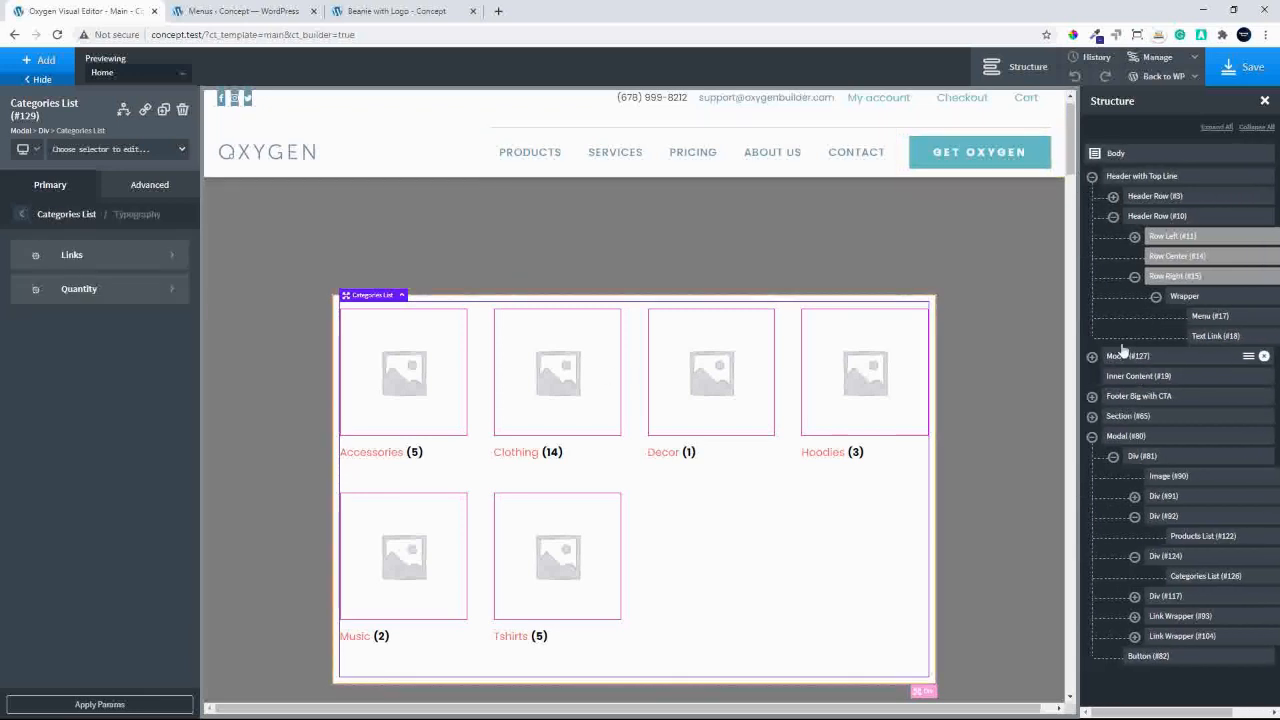
pyautogui.click(1215, 356)
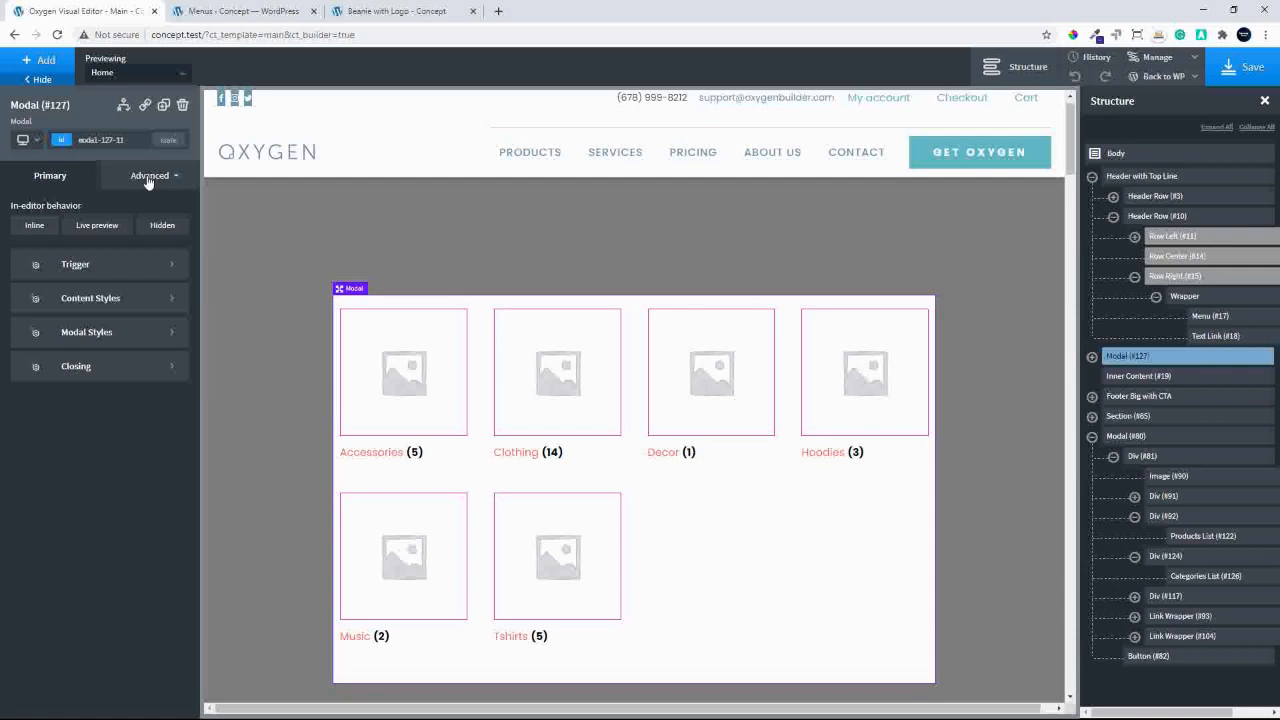
pyautogui.click(100, 332)
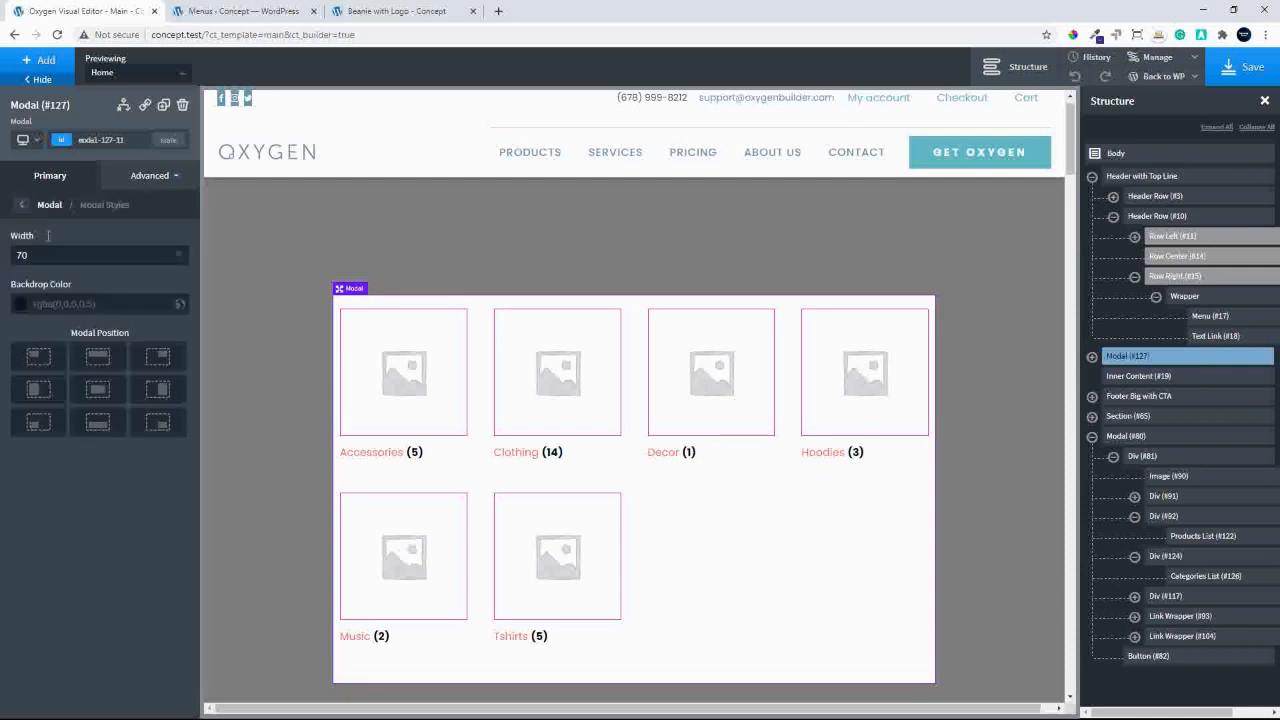
pyautogui.write('90')
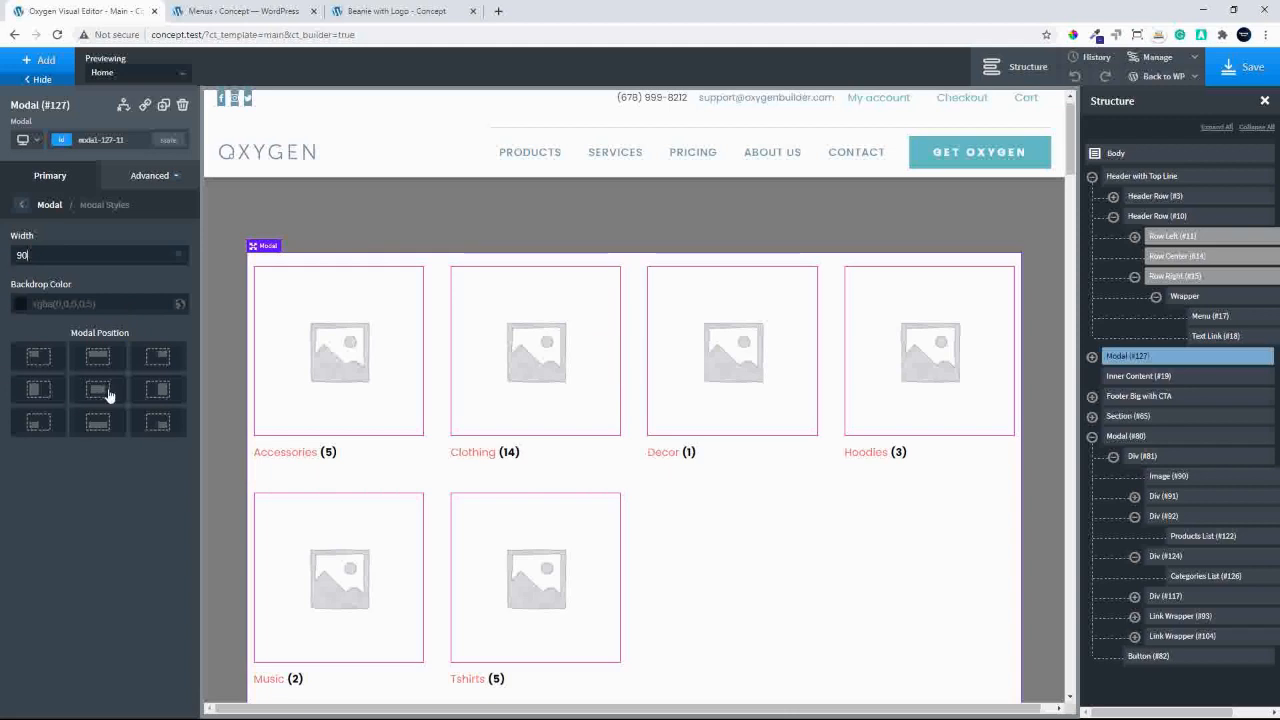
pyautogui.click(100, 392)
pyautogui.click(22, 205)
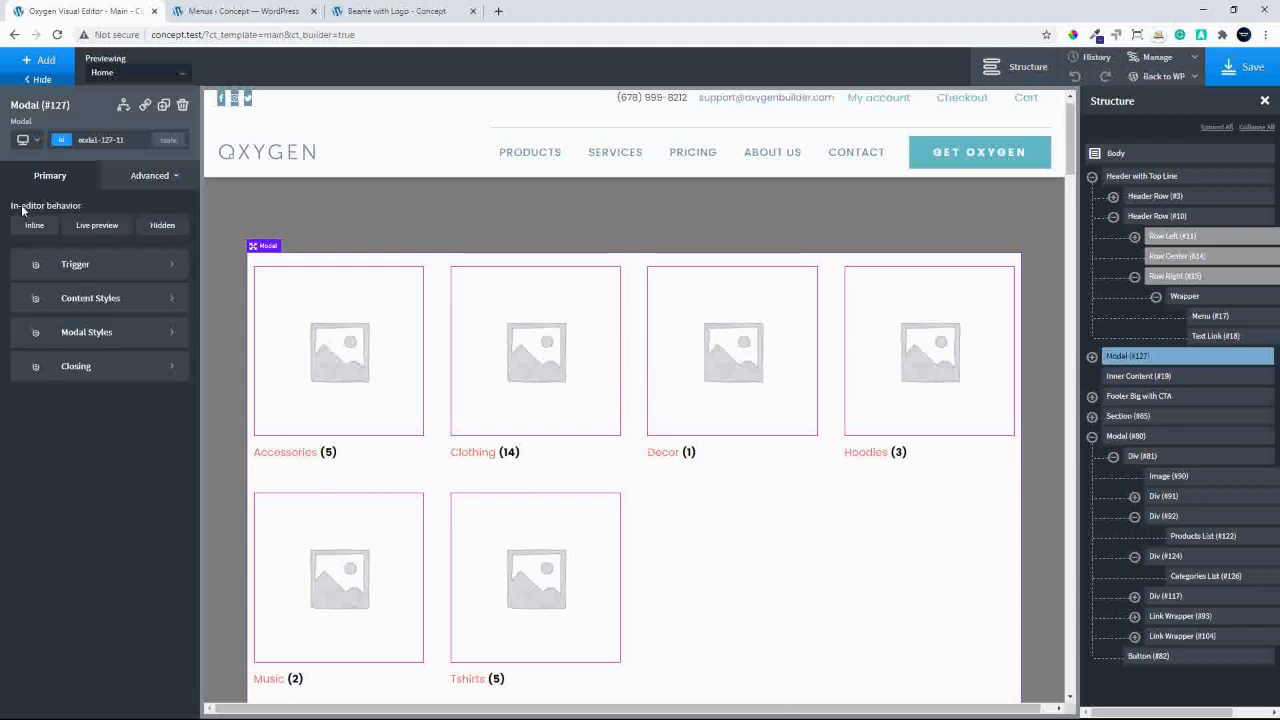
# Set the horizontal item alignment of the modal's content to Center.
pyautogui.click(107, 303)
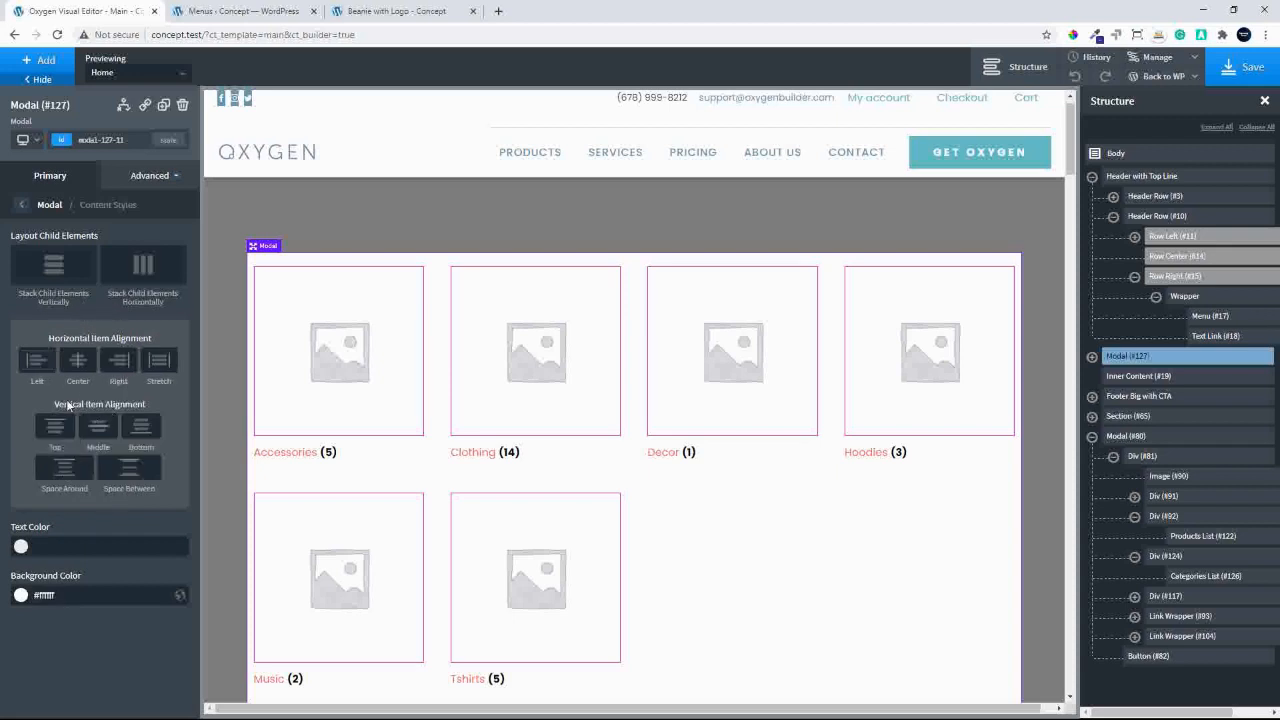
pyautogui.click(80, 361)
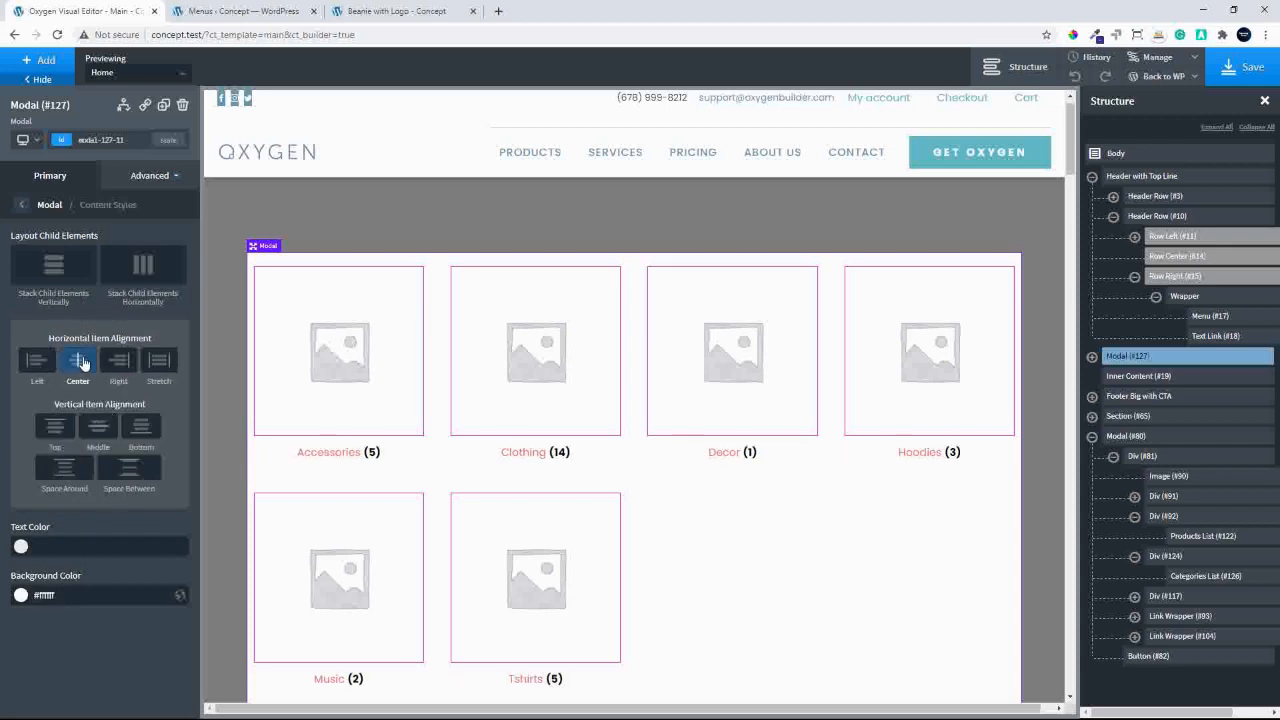
pyautogui.click(22, 205)
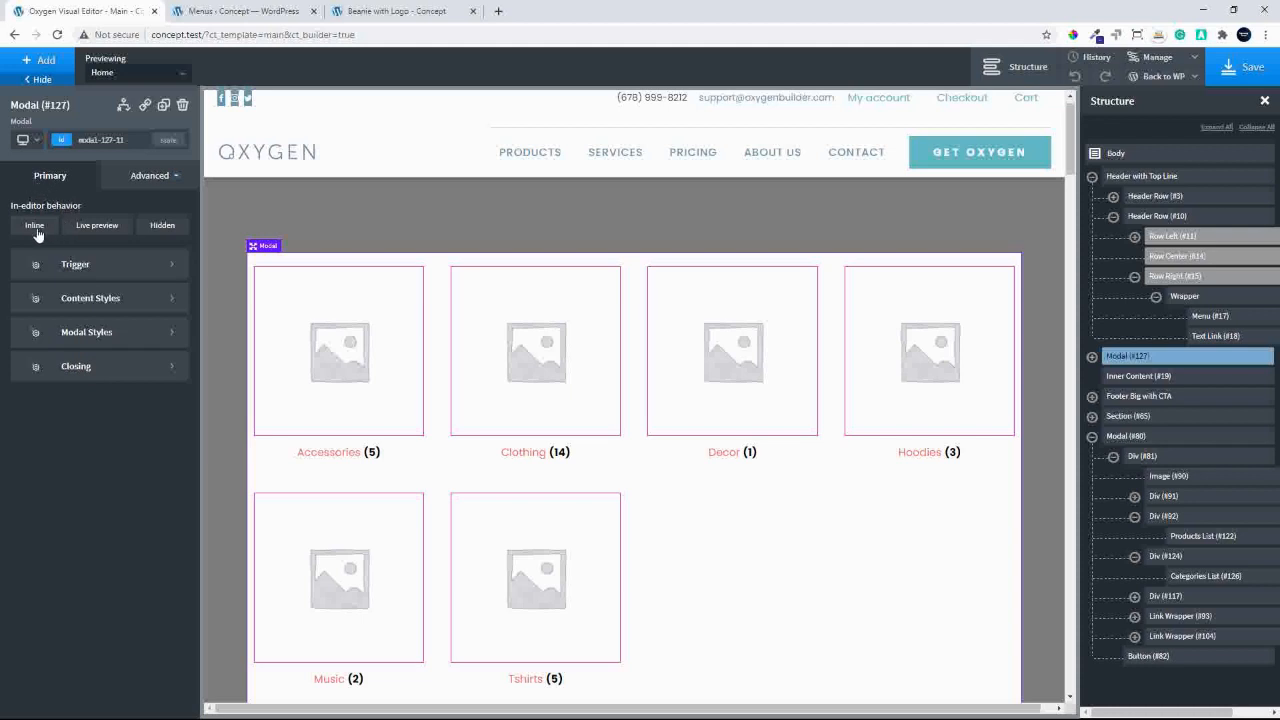
# Set the modal's trigger to show when "User clicks element".
pyautogui.click(71, 264)
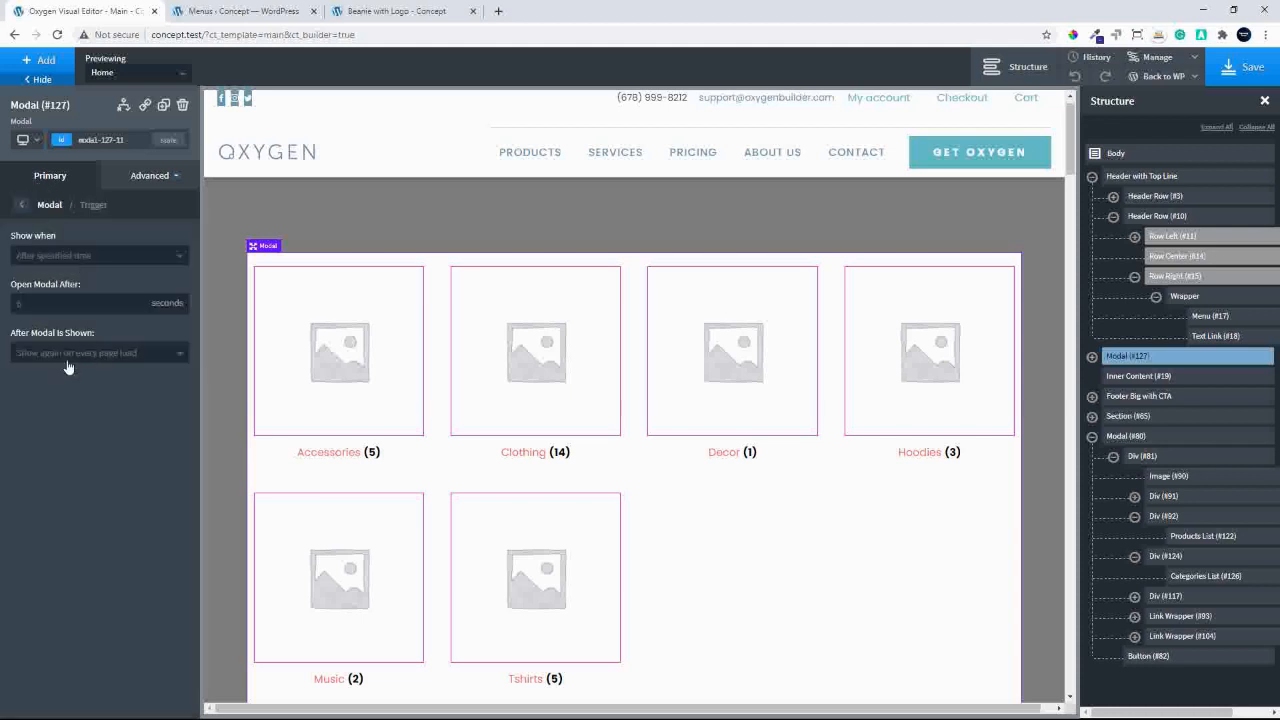
pyautogui.click(70, 358)
pyautogui.click(55, 260)
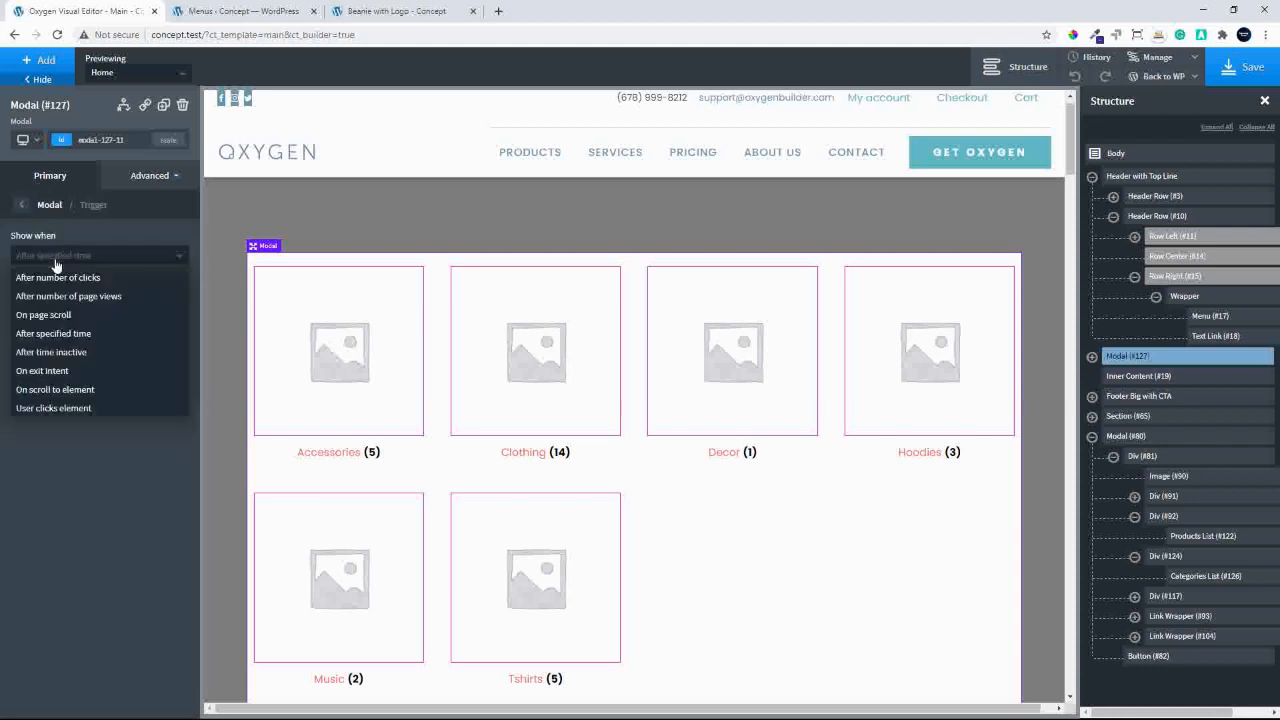
pyautogui.click(44, 409)
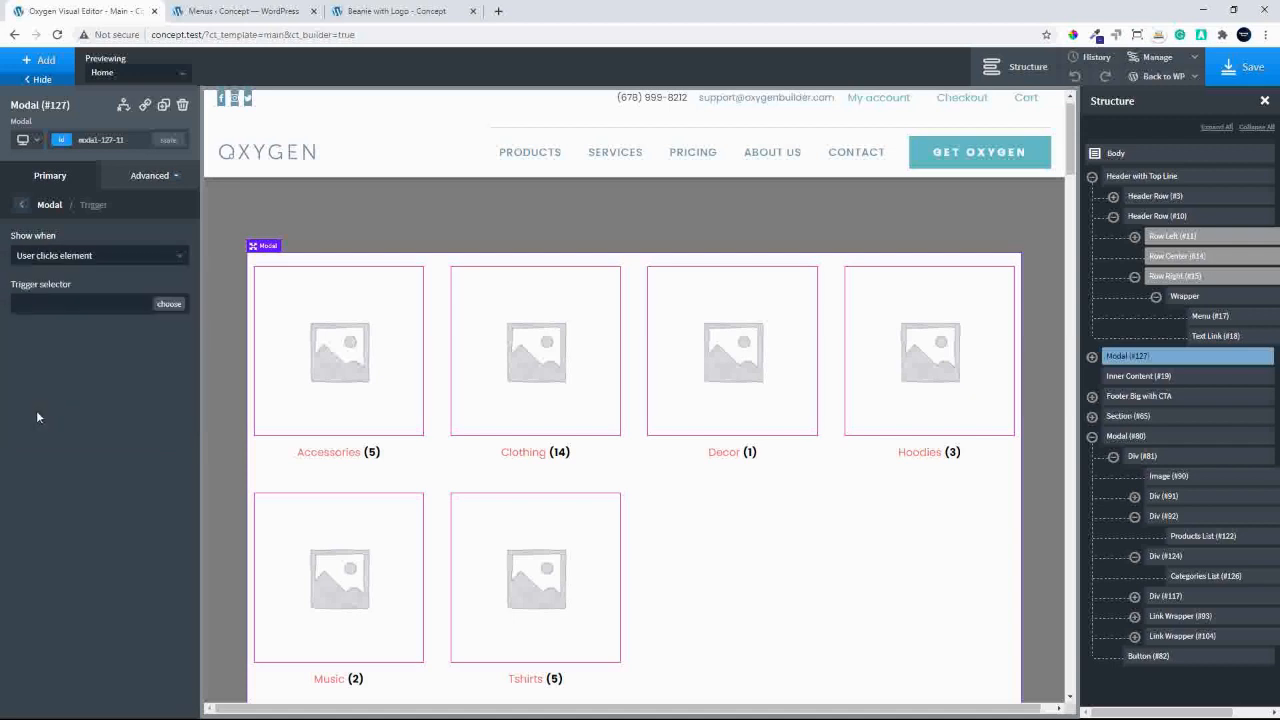
# Set the border radius of the categories modal to 5 and save the template.
pyautogui.click(918, 153)
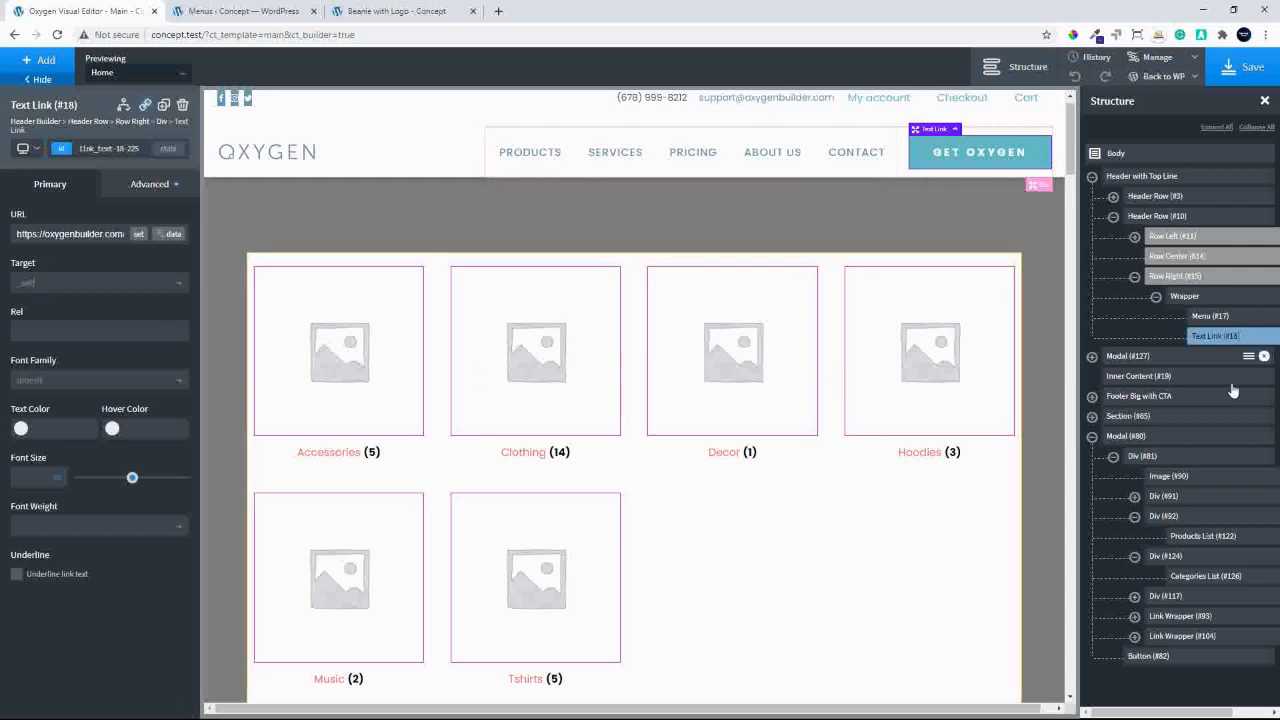
pyautogui.click(1139, 362)
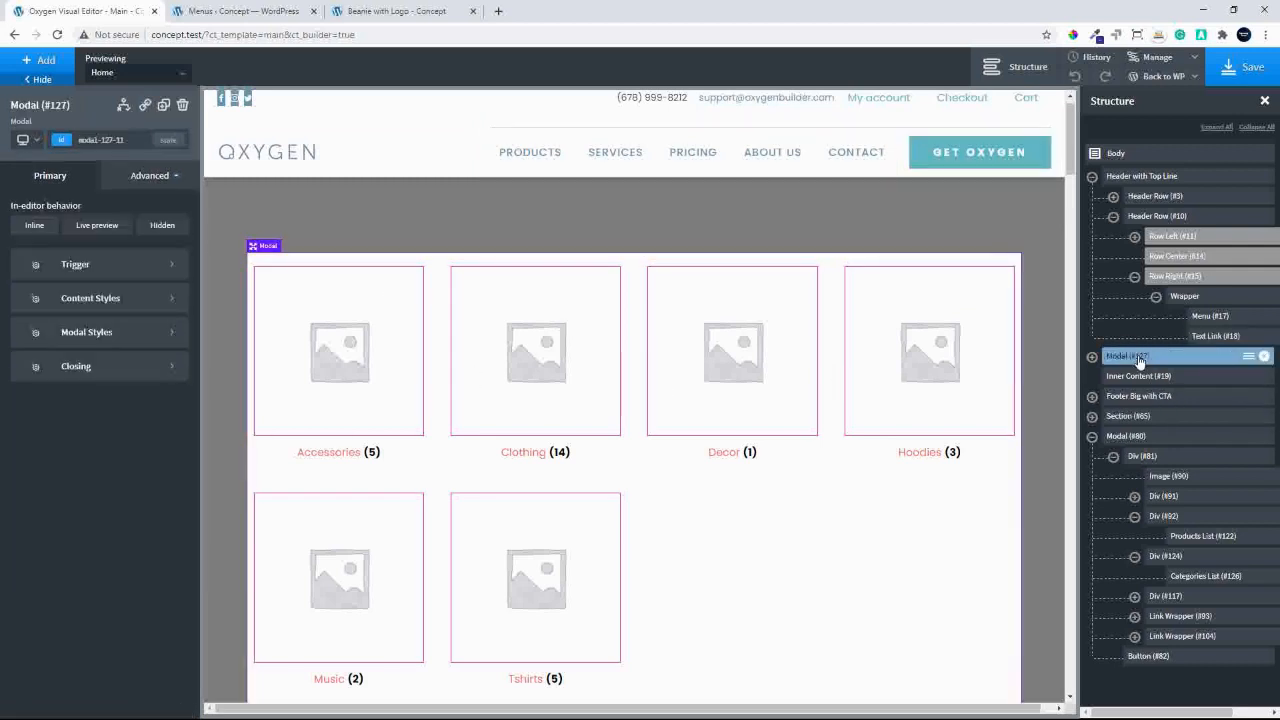
pyautogui.click(155, 178)
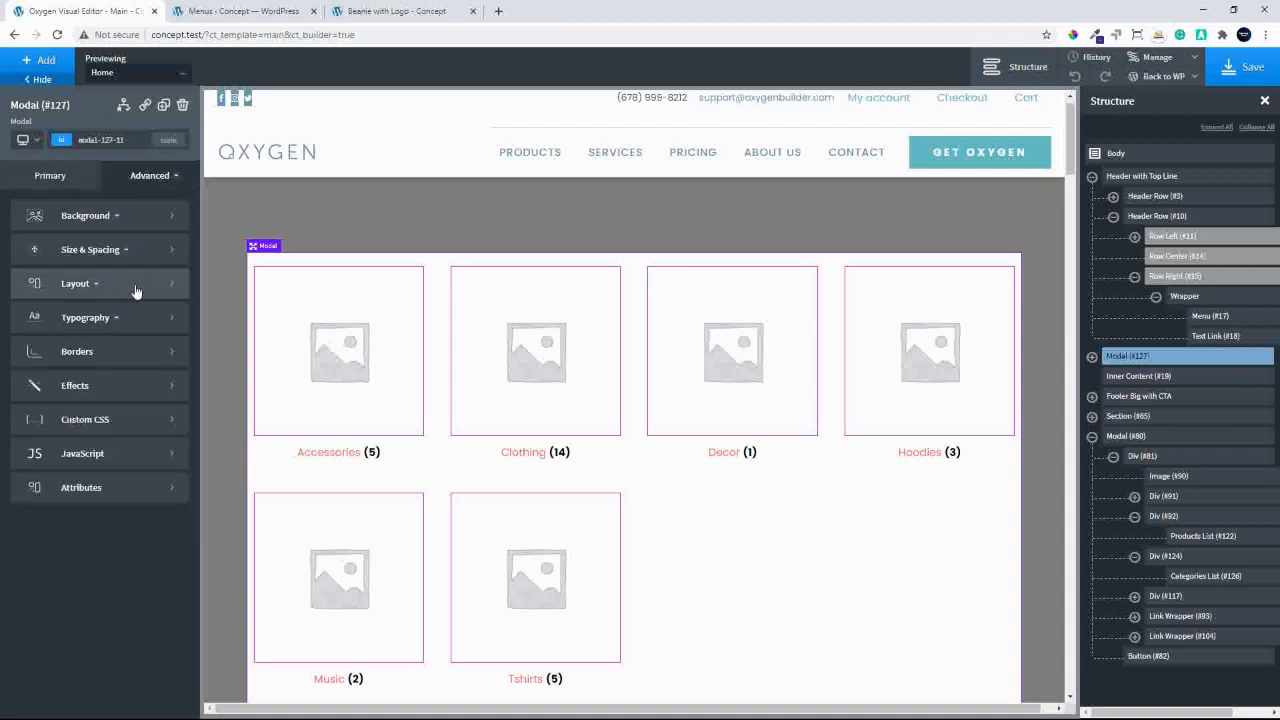
pyautogui.click(88, 355)
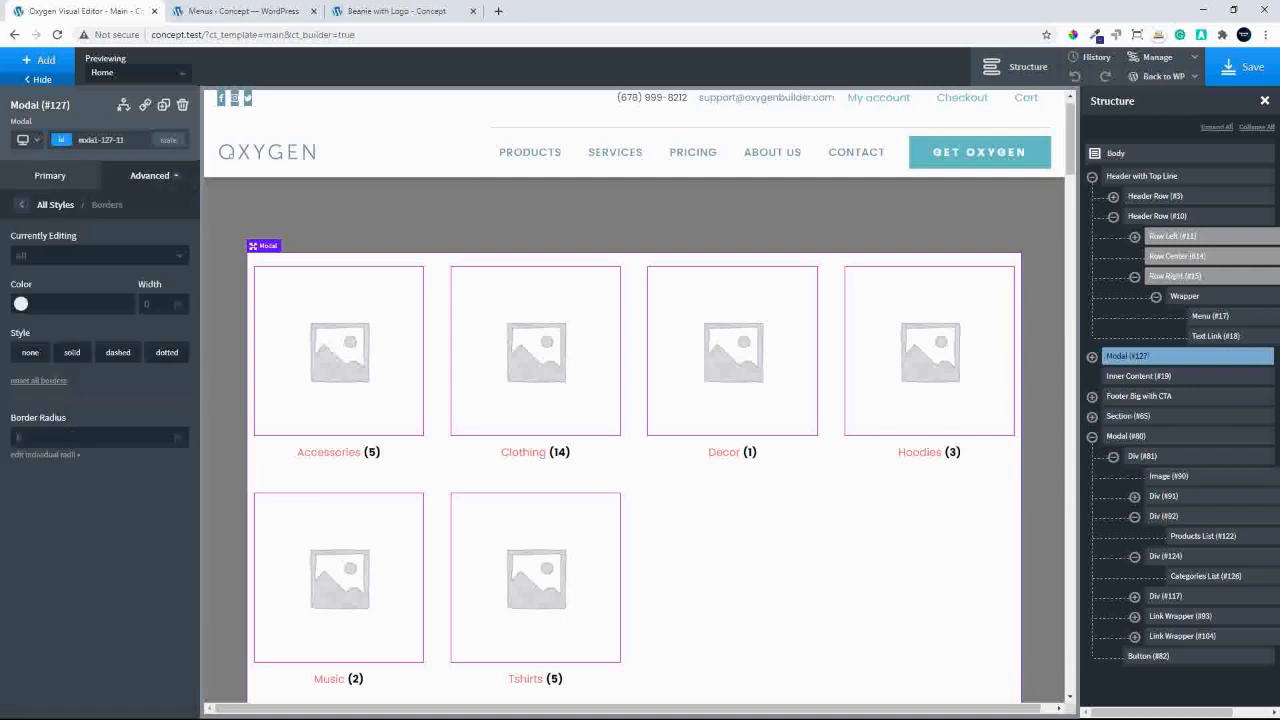
pyautogui.write('5')
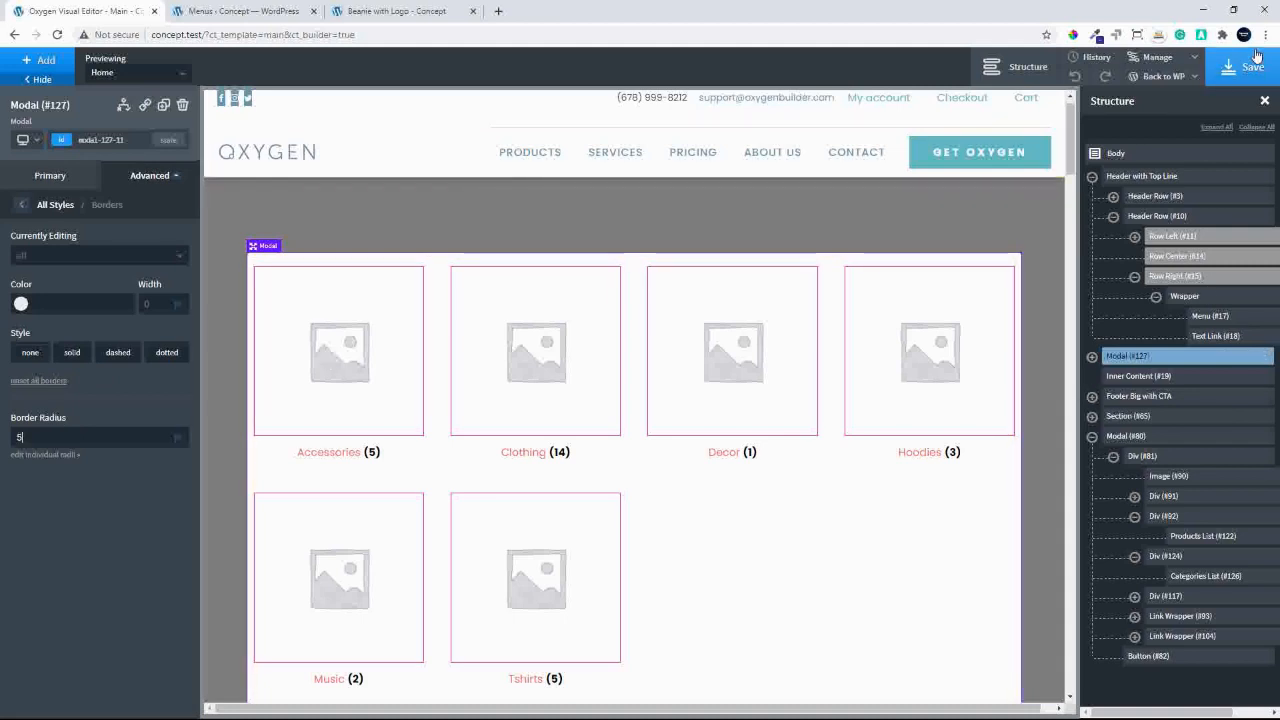
pyautogui.click(1163, 77)
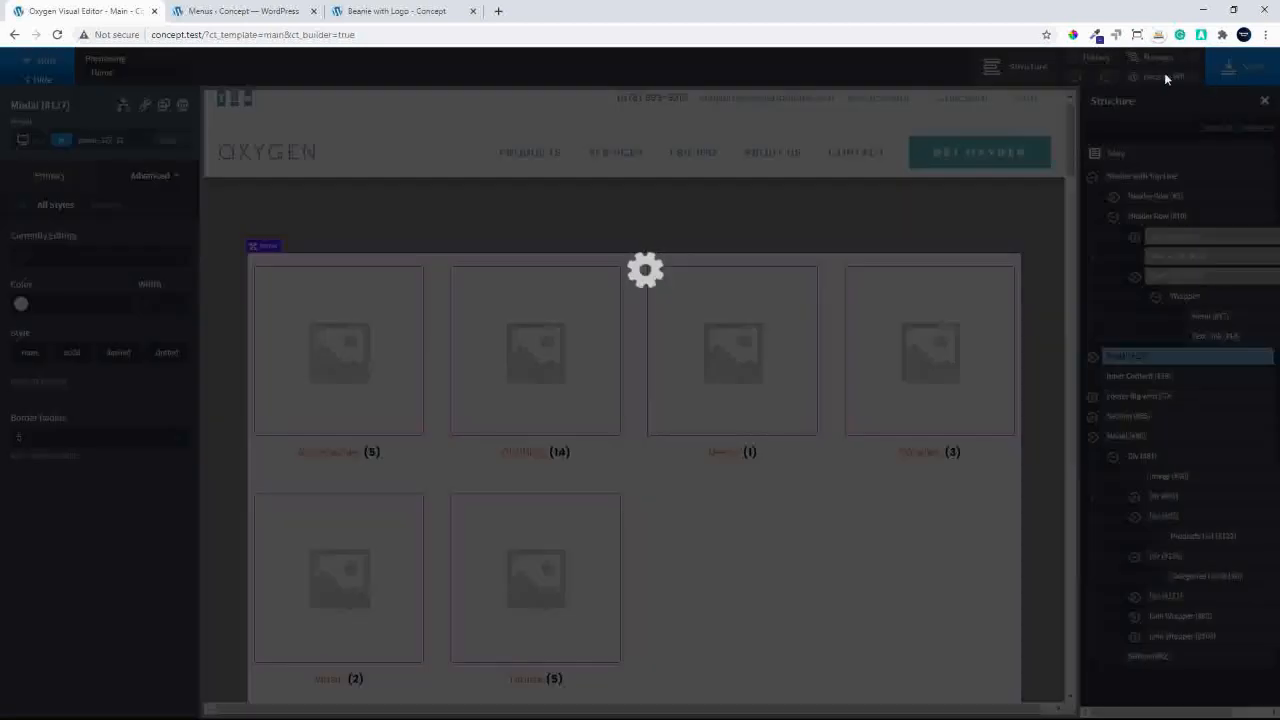
# Reload the Beanie with Logo product page, test the header's Get Oxygen link, and return to the product page.
pyautogui.click(376, 14)
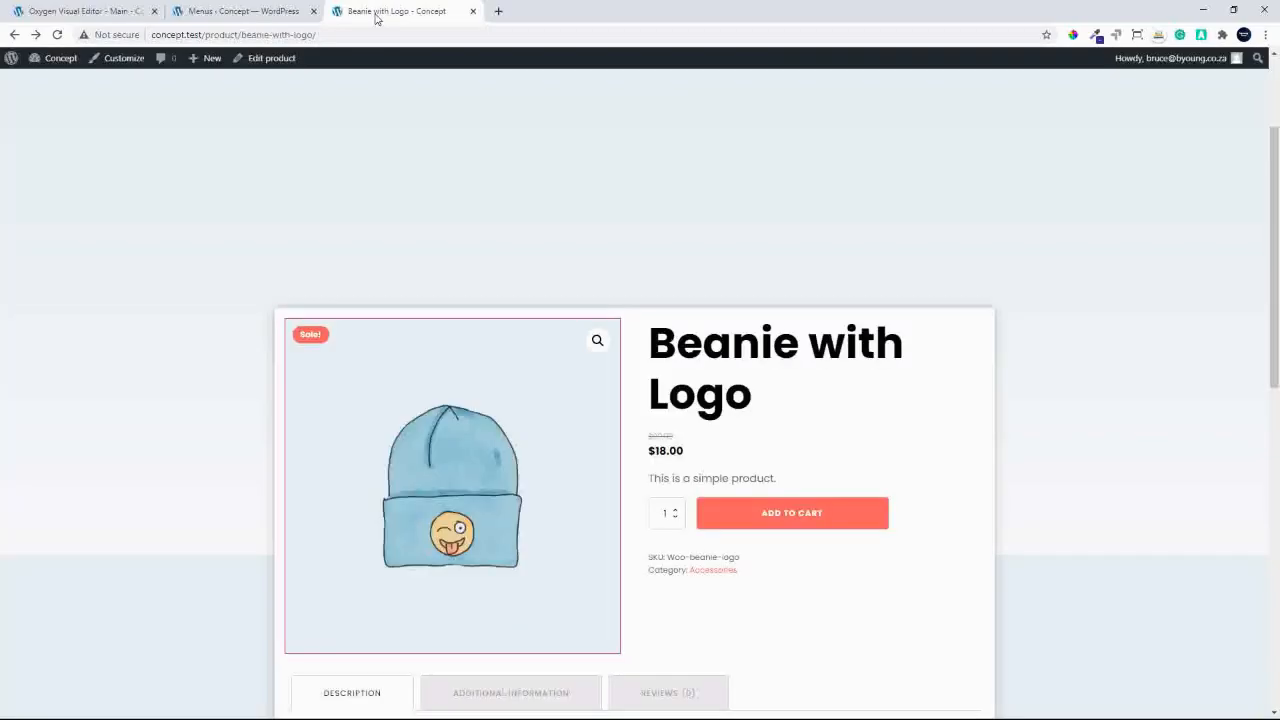
pyautogui.click(57, 34)
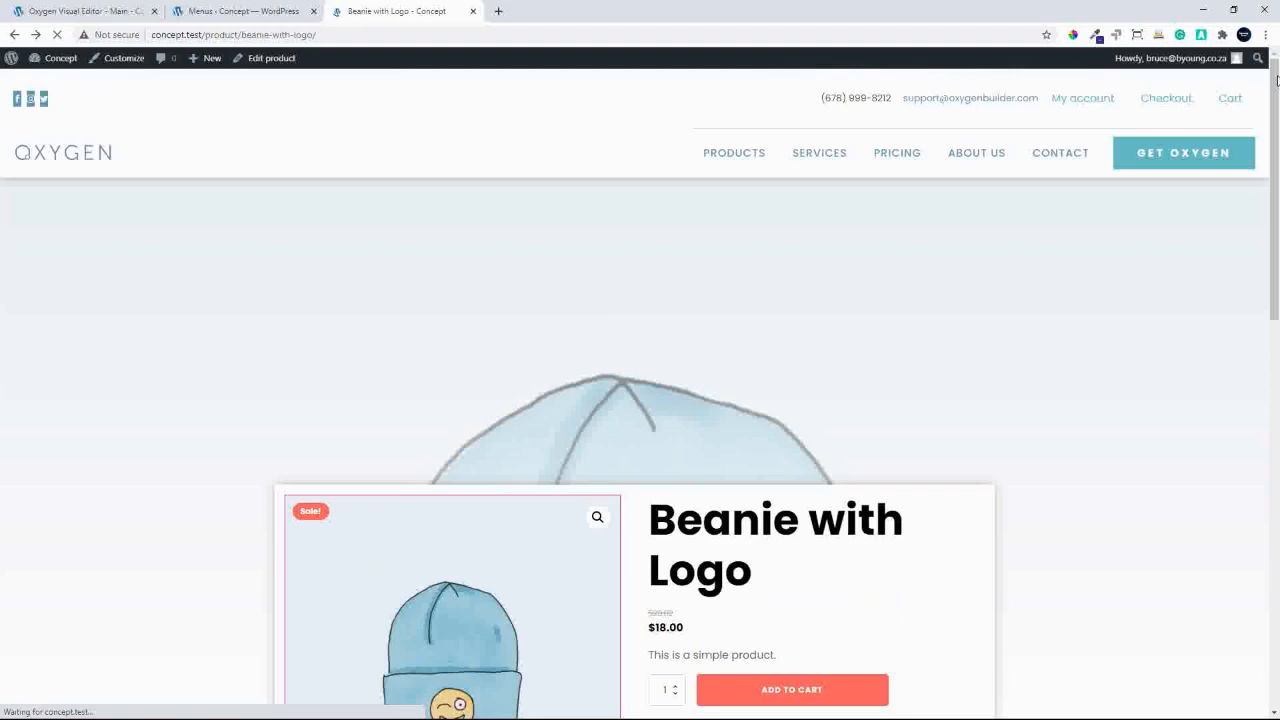
pyautogui.click(1207, 158)
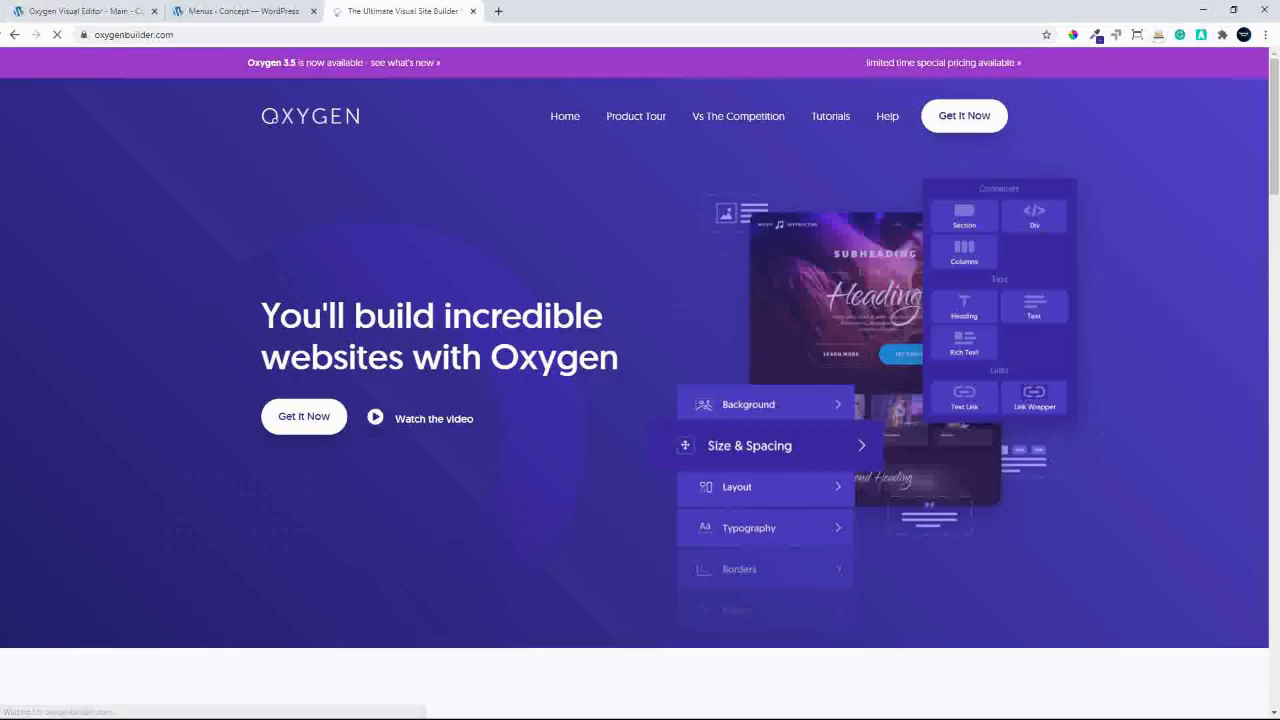
pyautogui.click(14, 35)
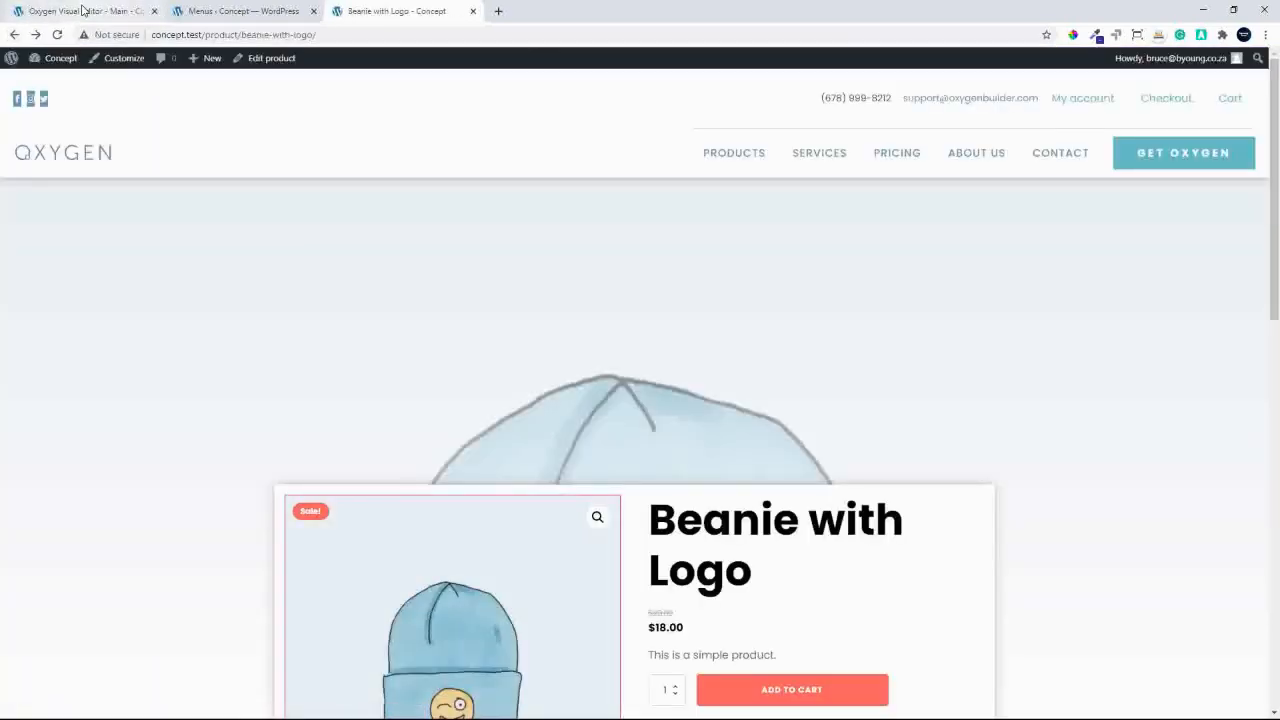
# In the Oxygen editor, clear the URL of the header's Get Oxygen text link and save the template.
pyautogui.click(83, 10)
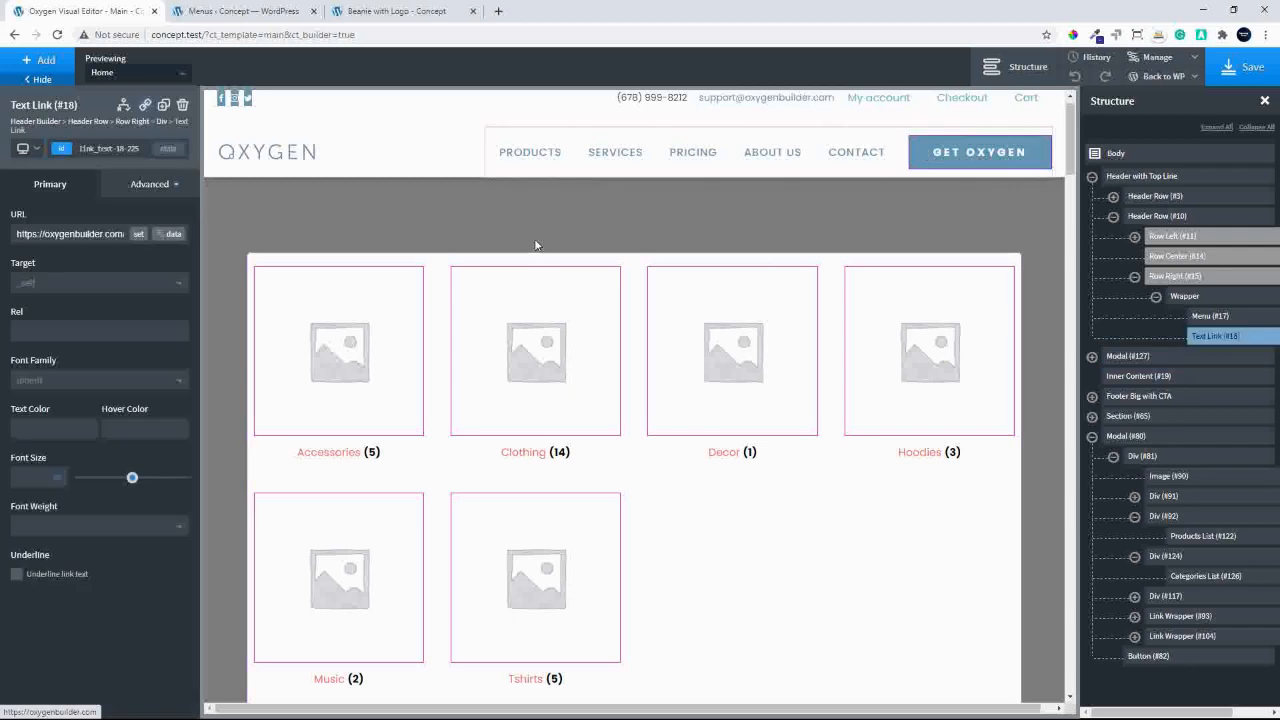
pyautogui.tripleClick(70, 233)
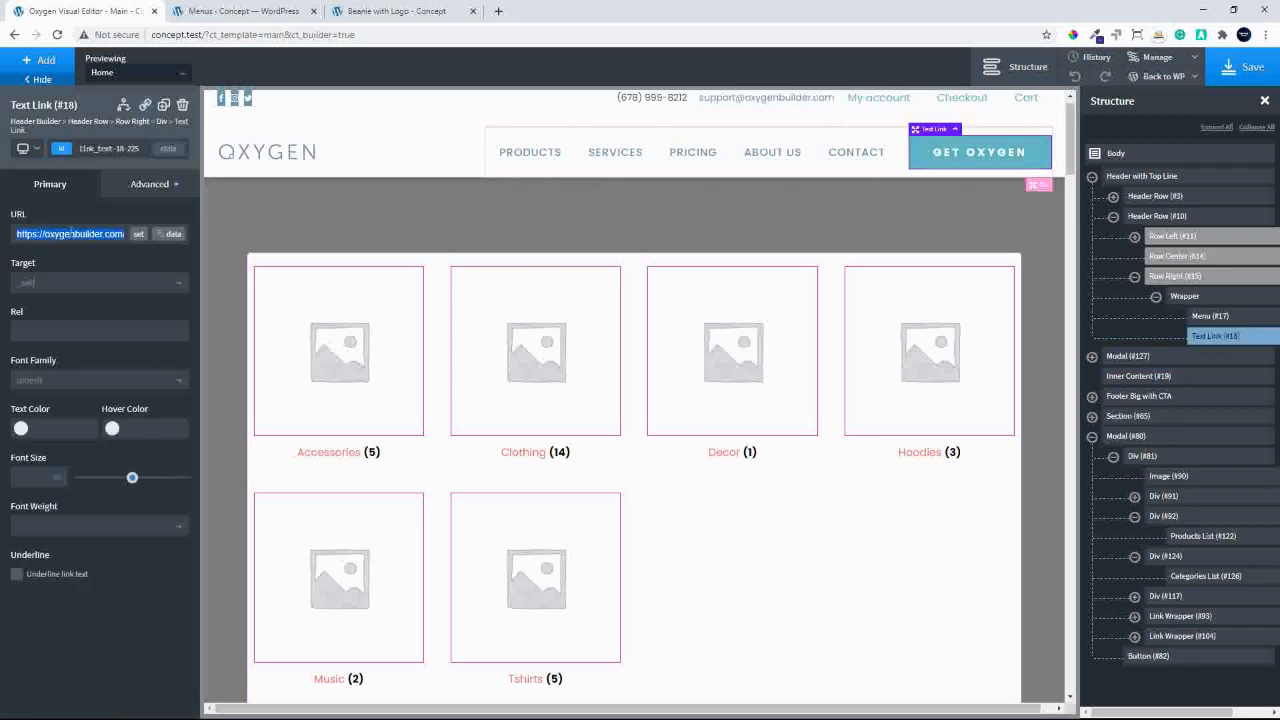
pyautogui.press('BackSpace')
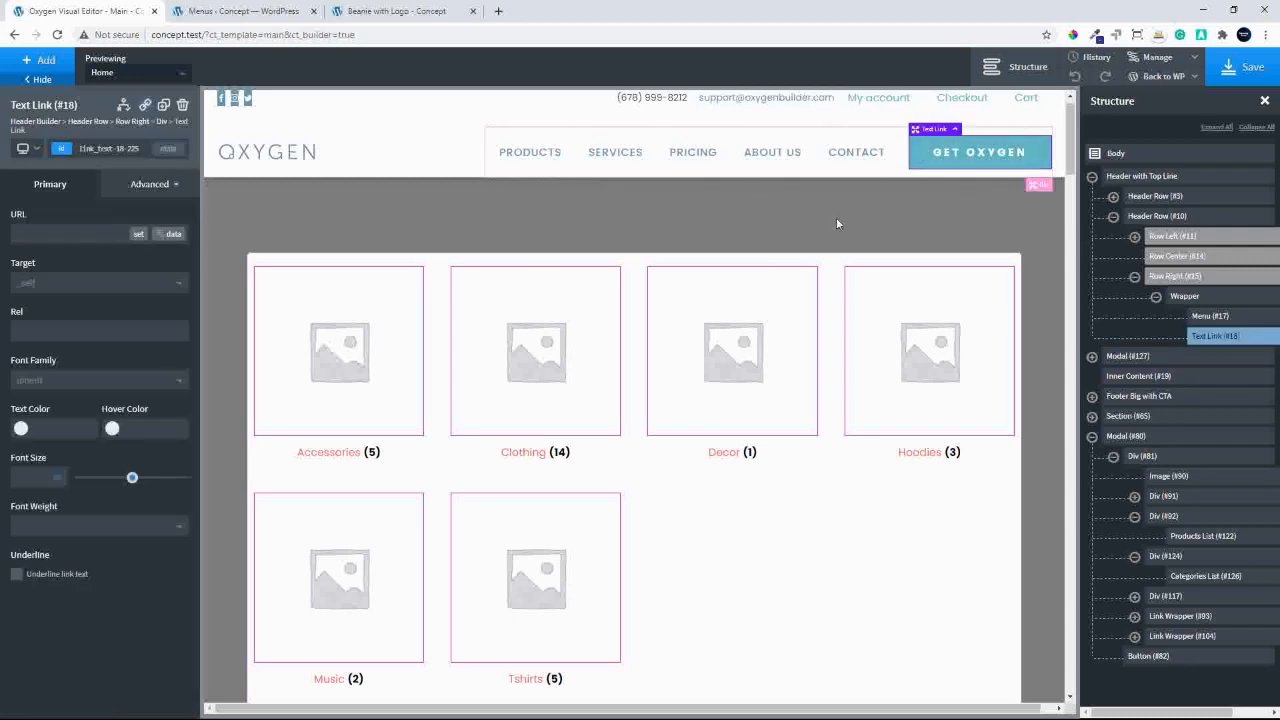
pyautogui.click(1248, 68)
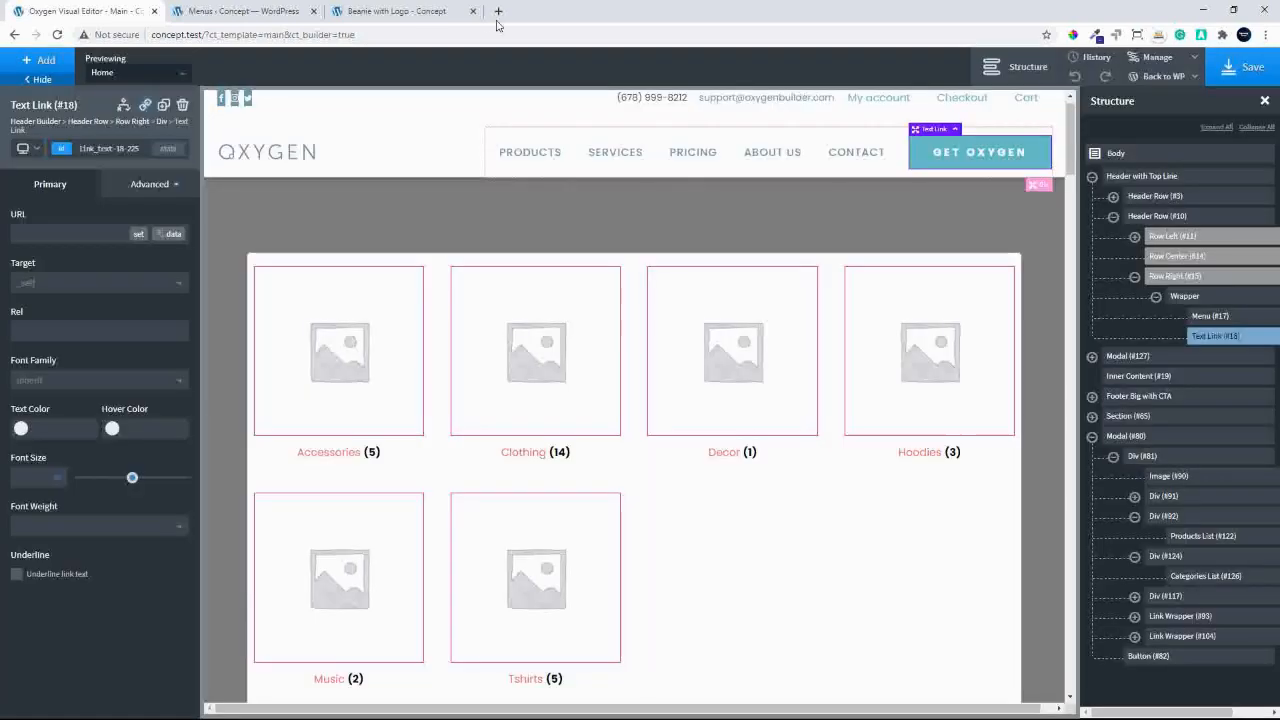
# Reload the product page and test the header's Get Oxygen link with its URL removed.
pyautogui.click(405, 11)
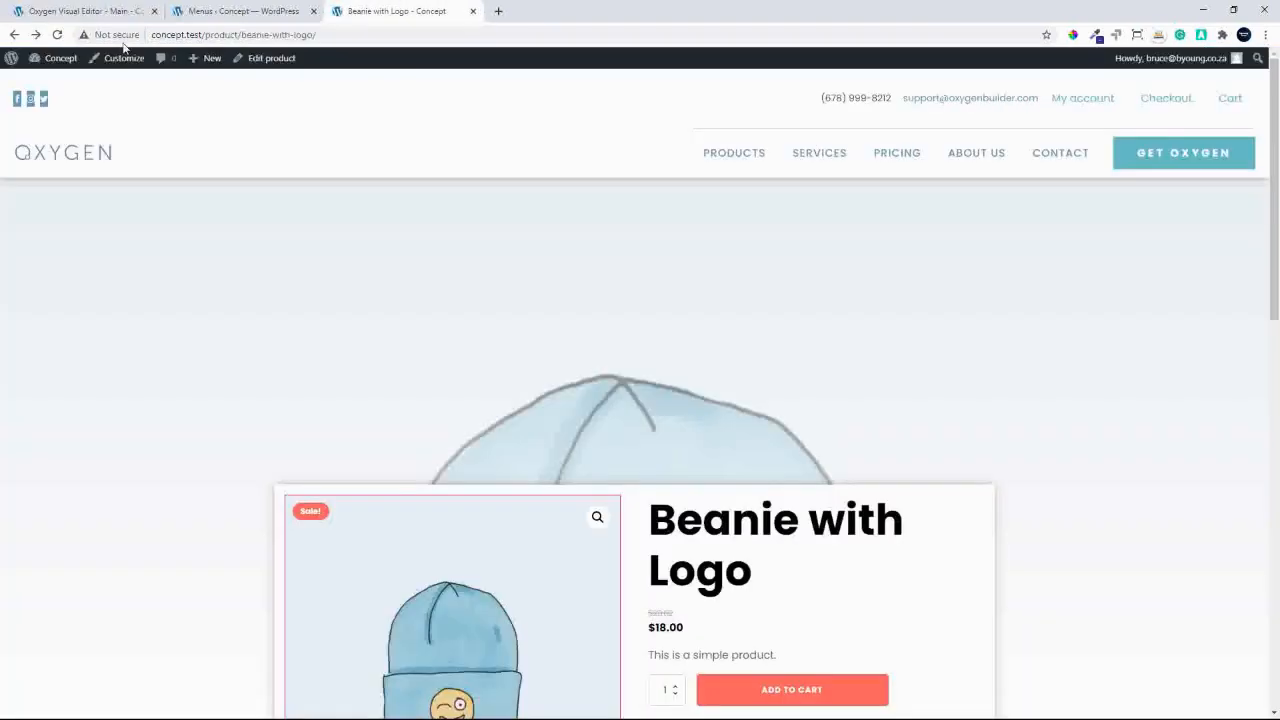
pyautogui.click(57, 34)
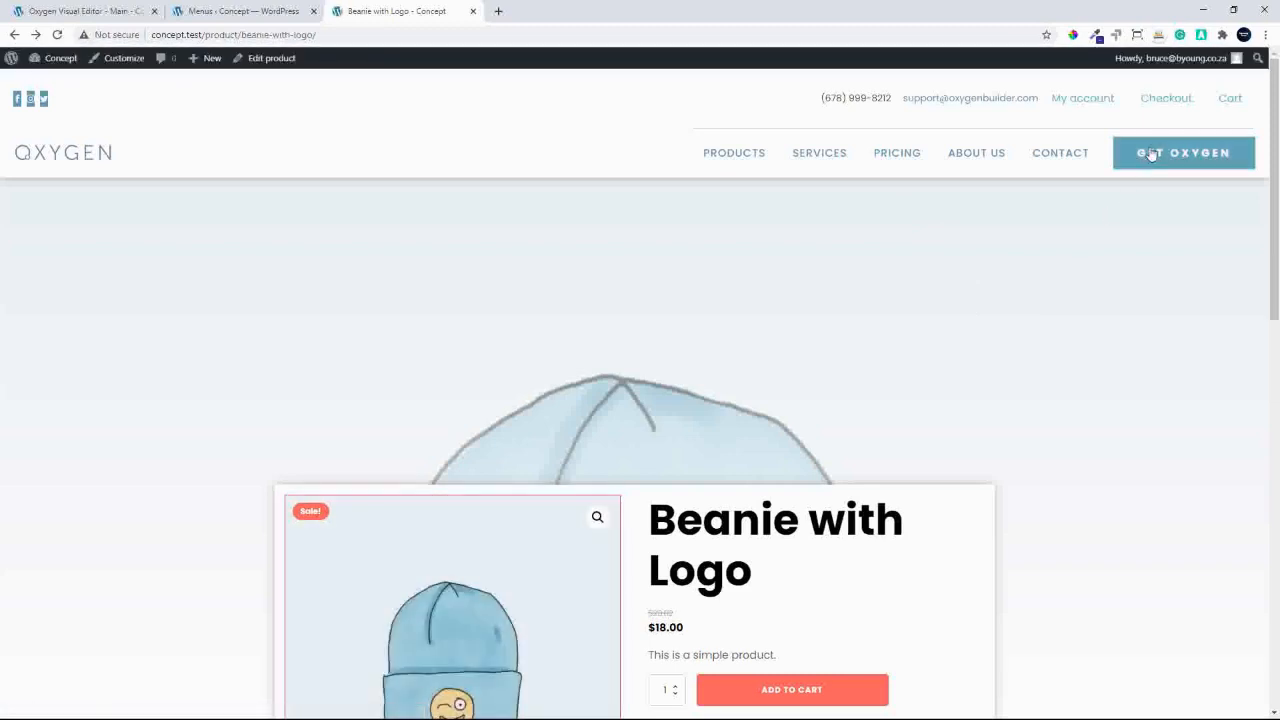
pyautogui.click(1137, 154)
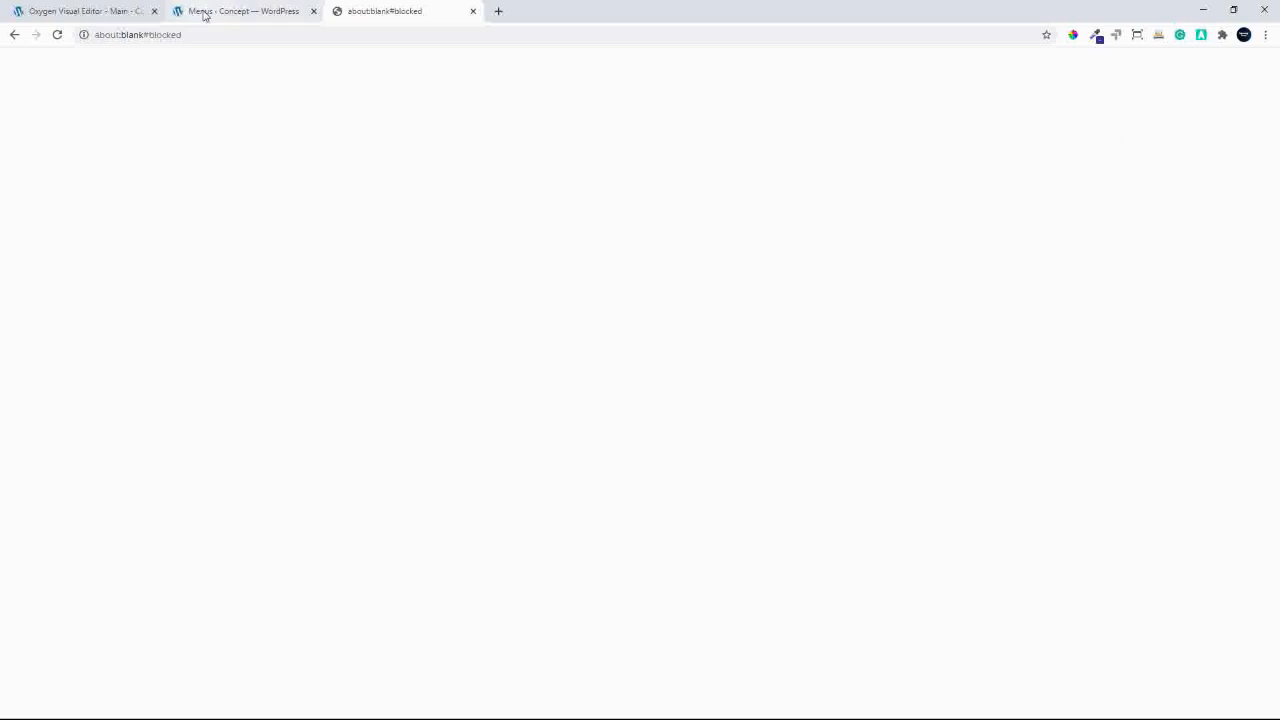
# Return to the Oxygen editor and delete the Get Oxygen text link from the header.
pyautogui.click(99, 18)
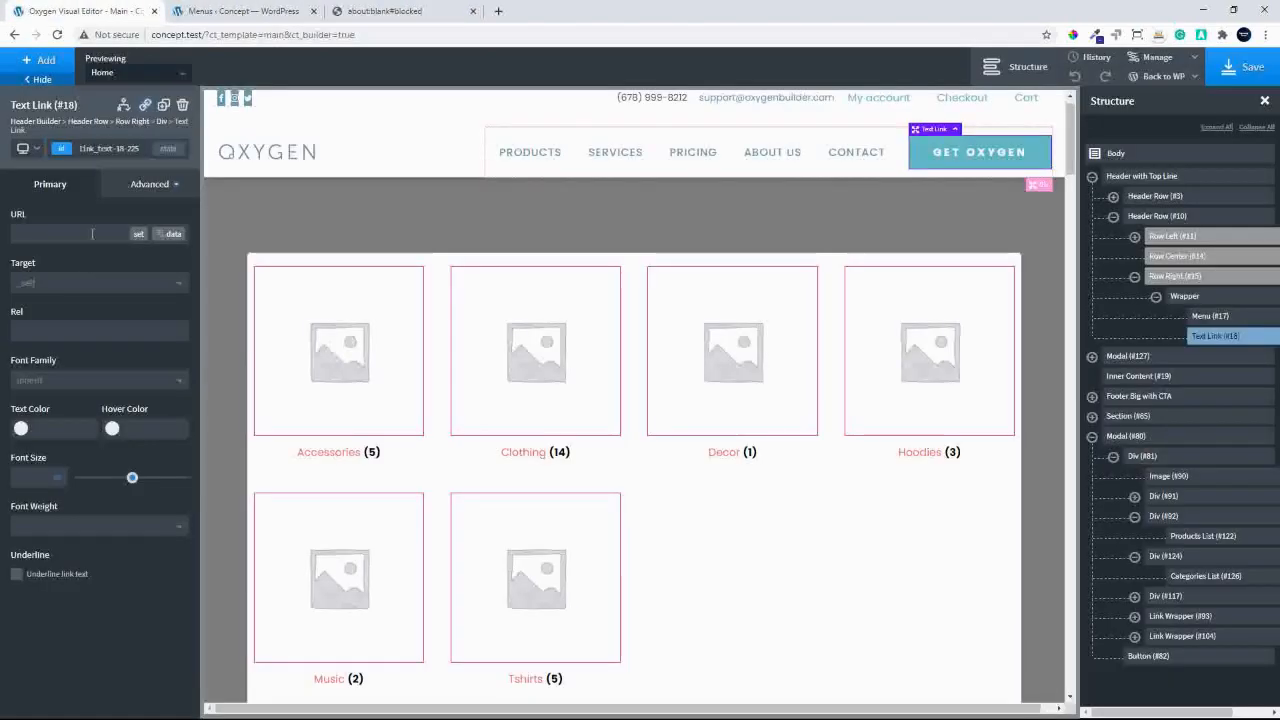
pyautogui.click(145, 105)
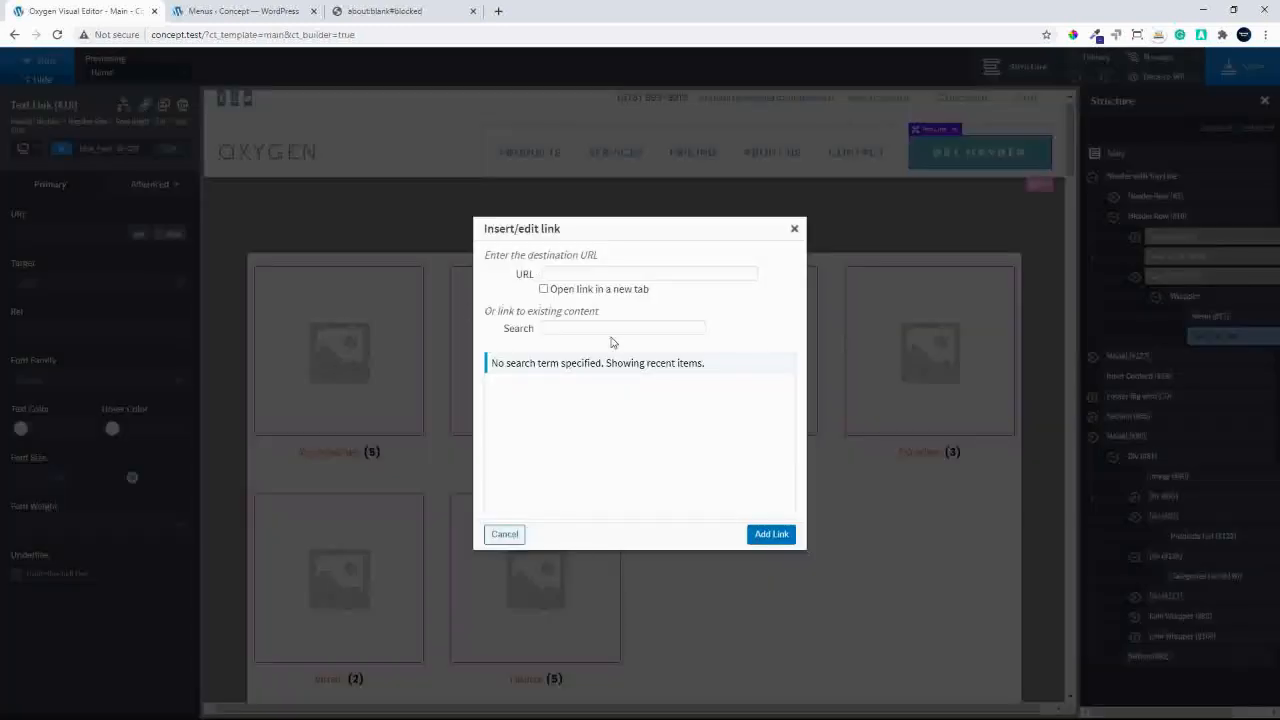
pyautogui.click(794, 229)
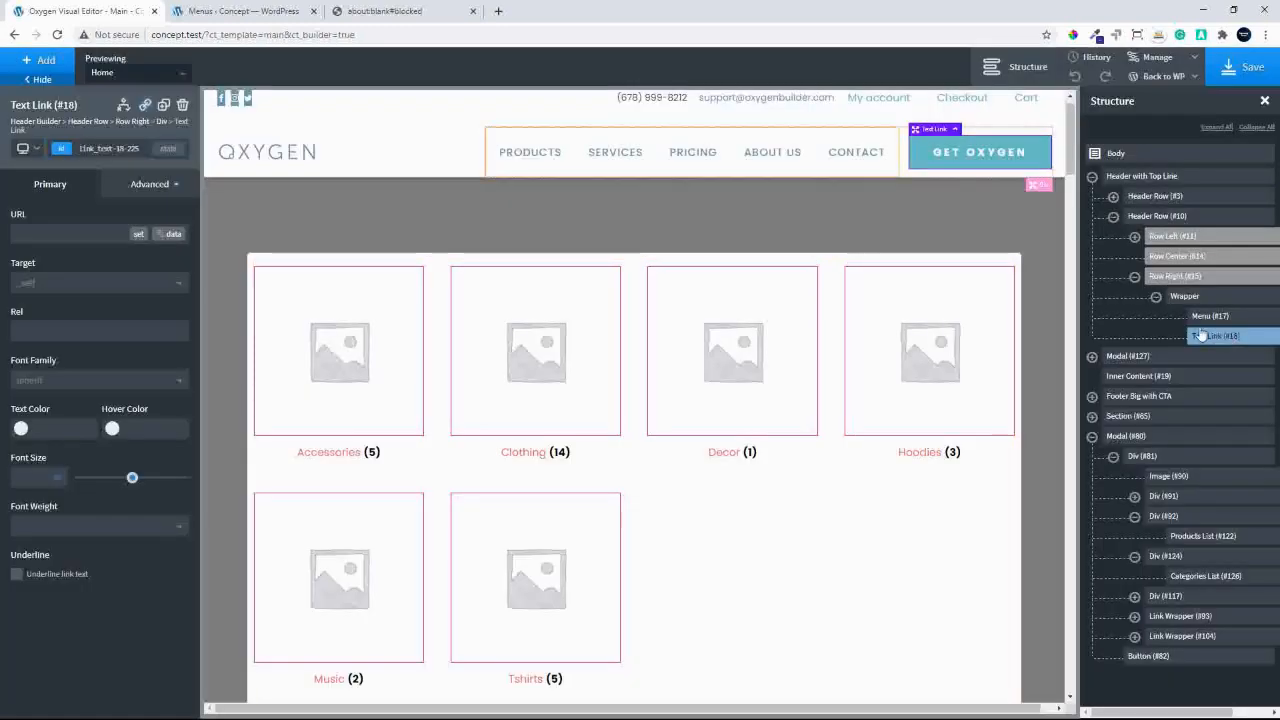
pyautogui.hscroll(1, 1204, 339)
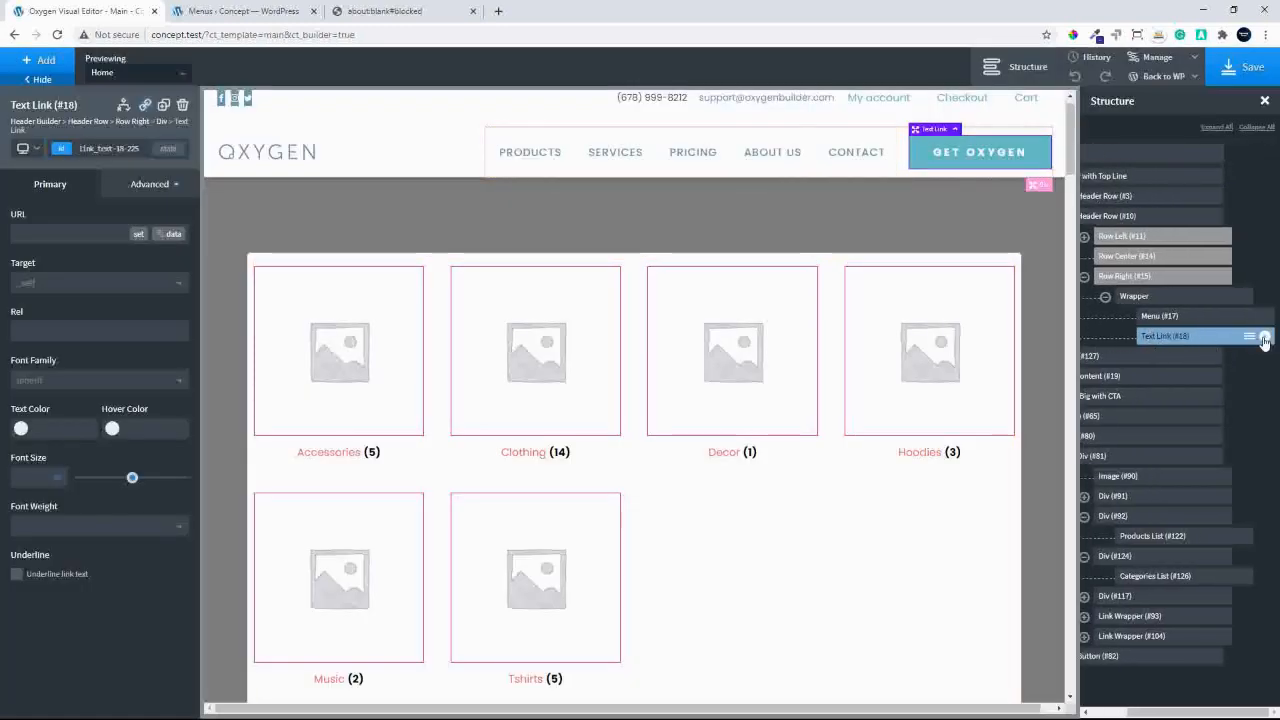
pyautogui.click(1264, 341)
# Insert a basic Button after the menu in the header row's right-hand wrapper.
pyautogui.click(1181, 318)
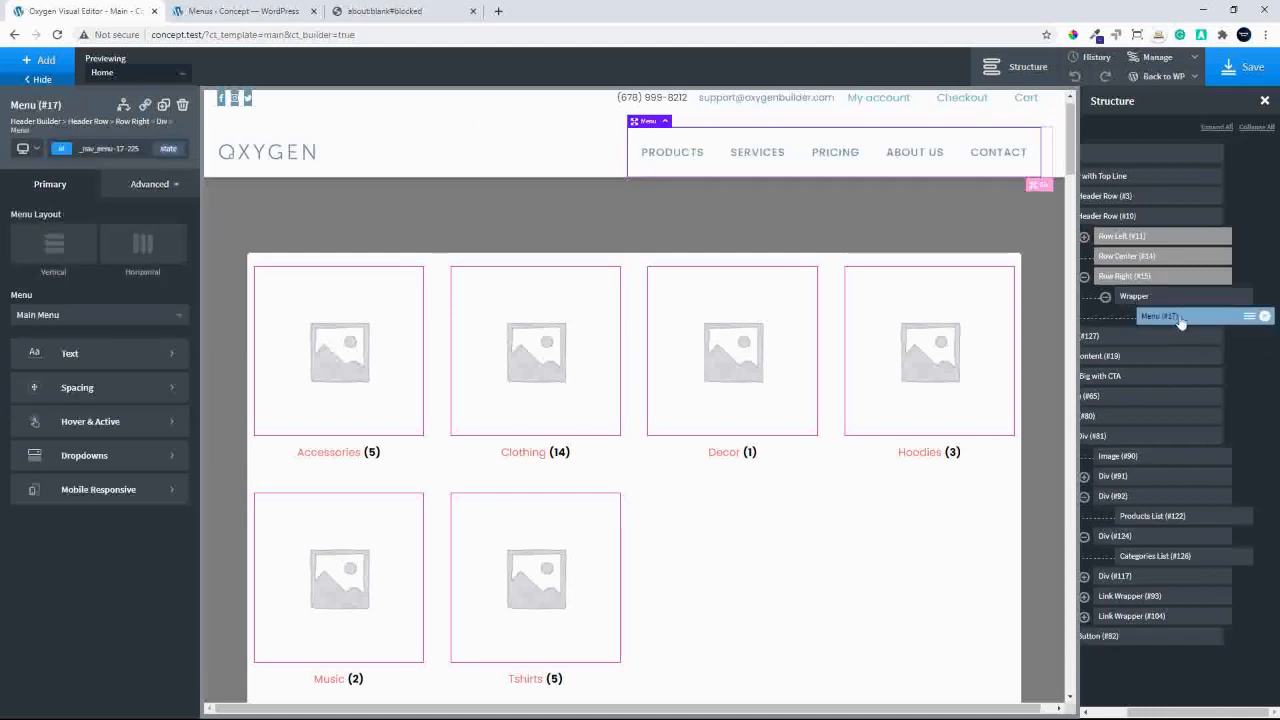
pyautogui.click(38, 60)
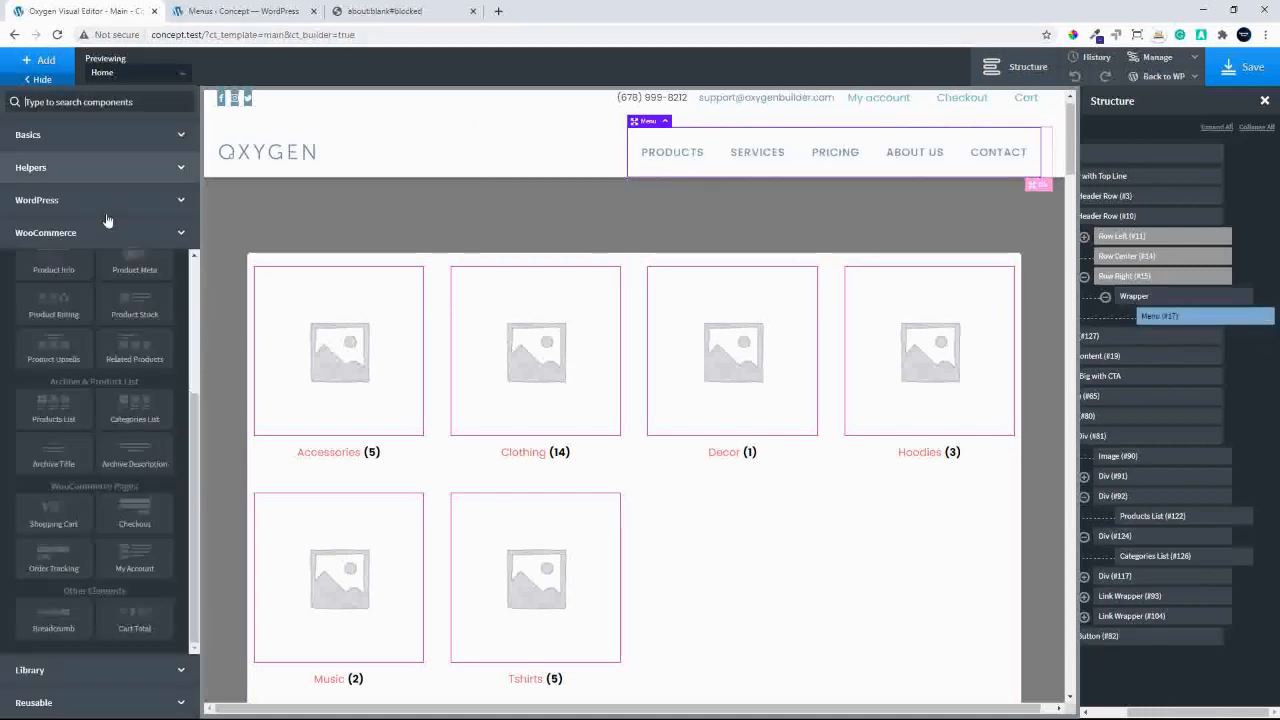
pyautogui.click(100, 134)
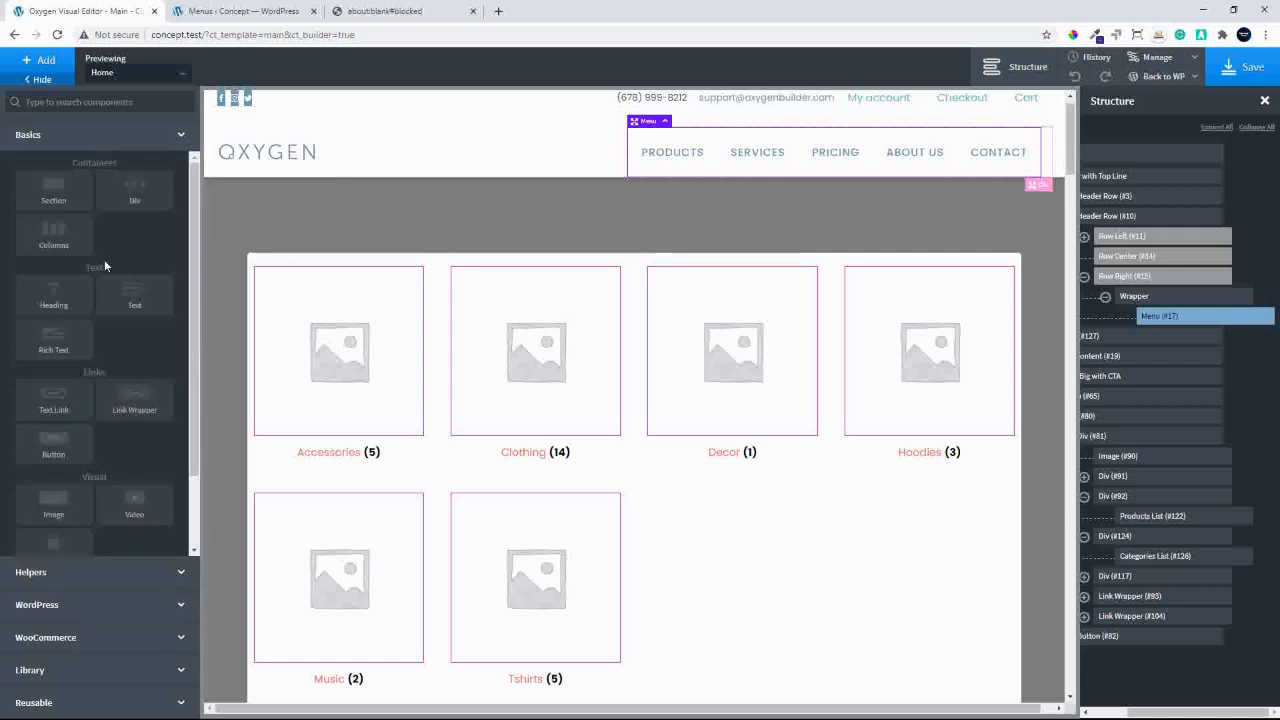
pyautogui.scroll(-2, 72, 385)
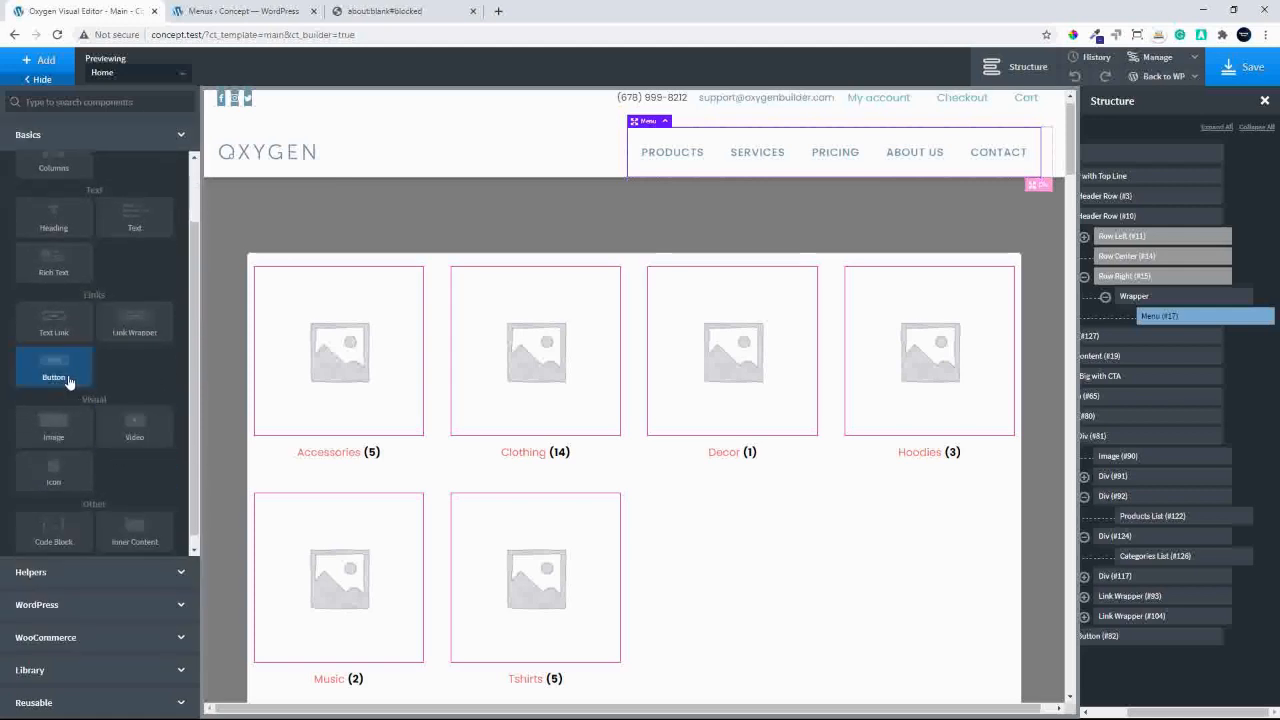
pyautogui.click(68, 381)
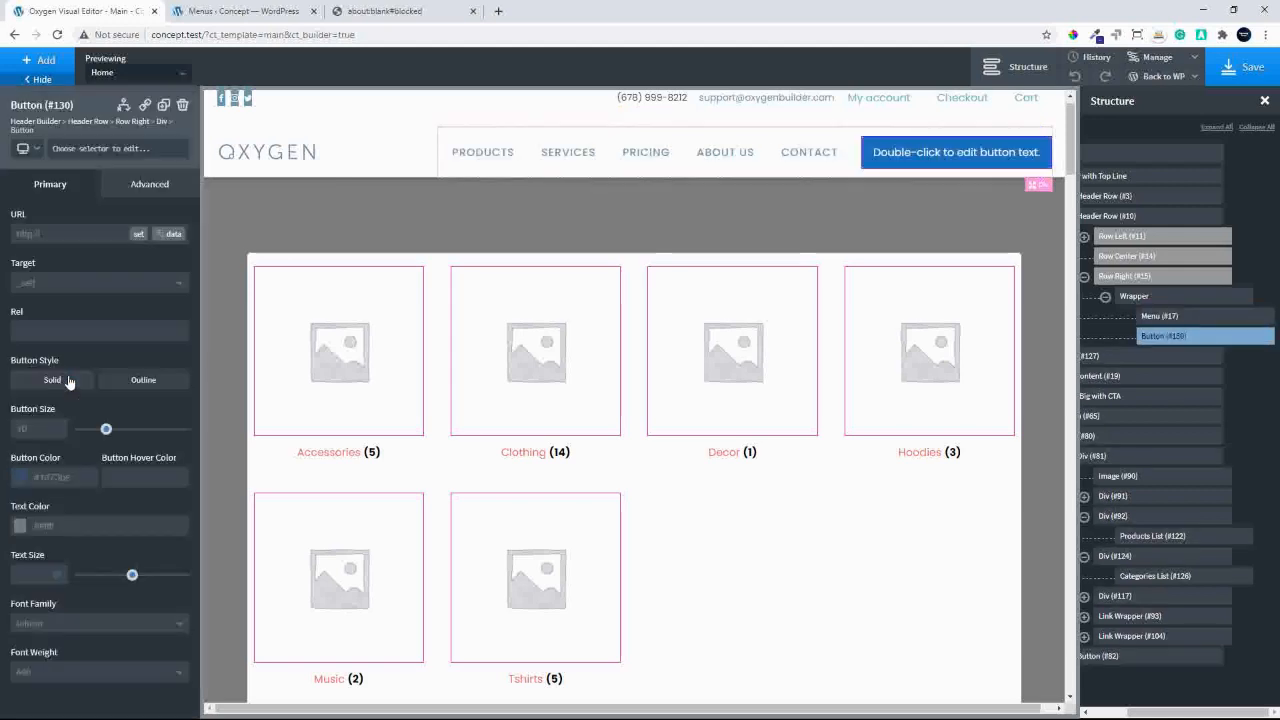
# Change the new header button's text to "Products".
pyautogui.doubleClick(930, 160)
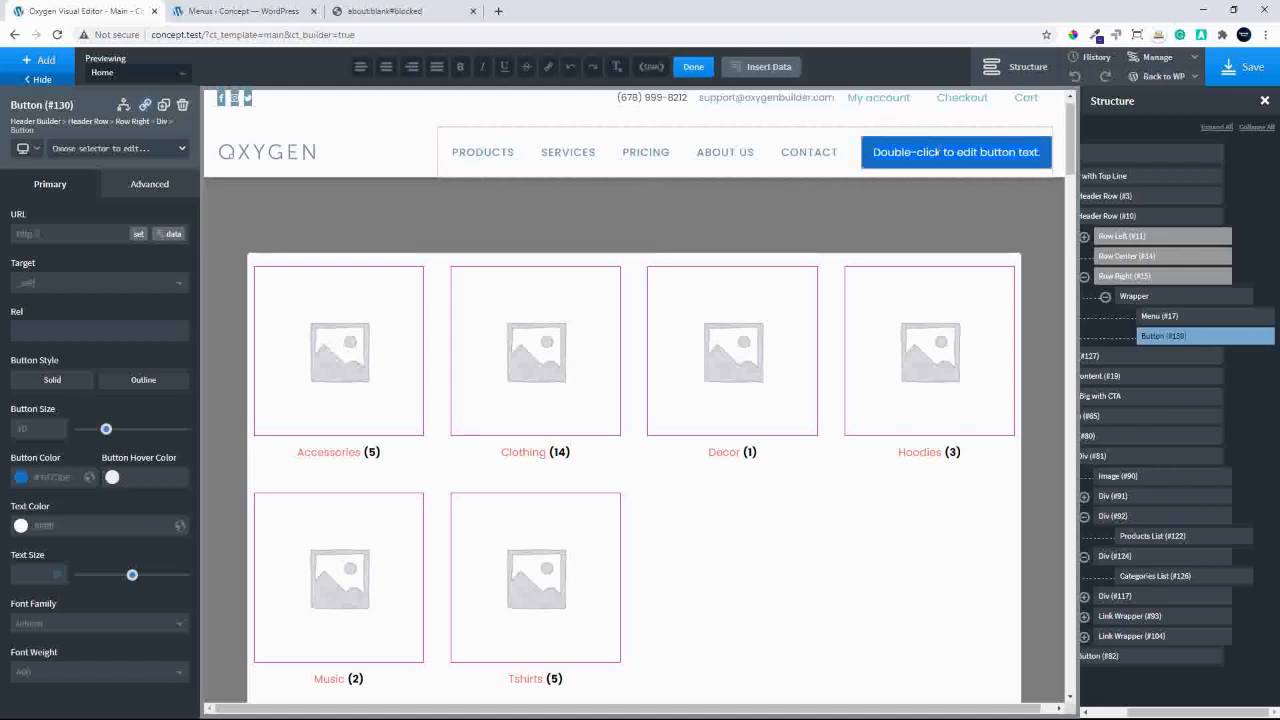
pyautogui.write('C')
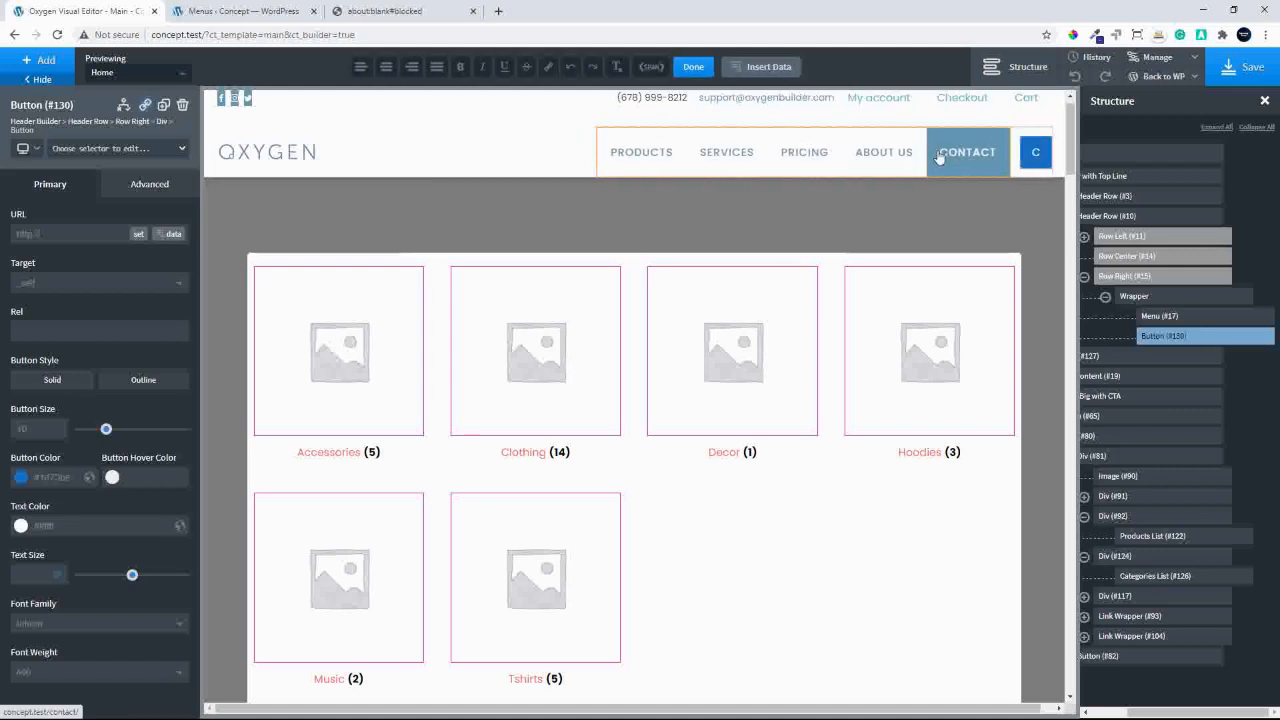
pyautogui.press('BackSpace')
pyautogui.write('Product')
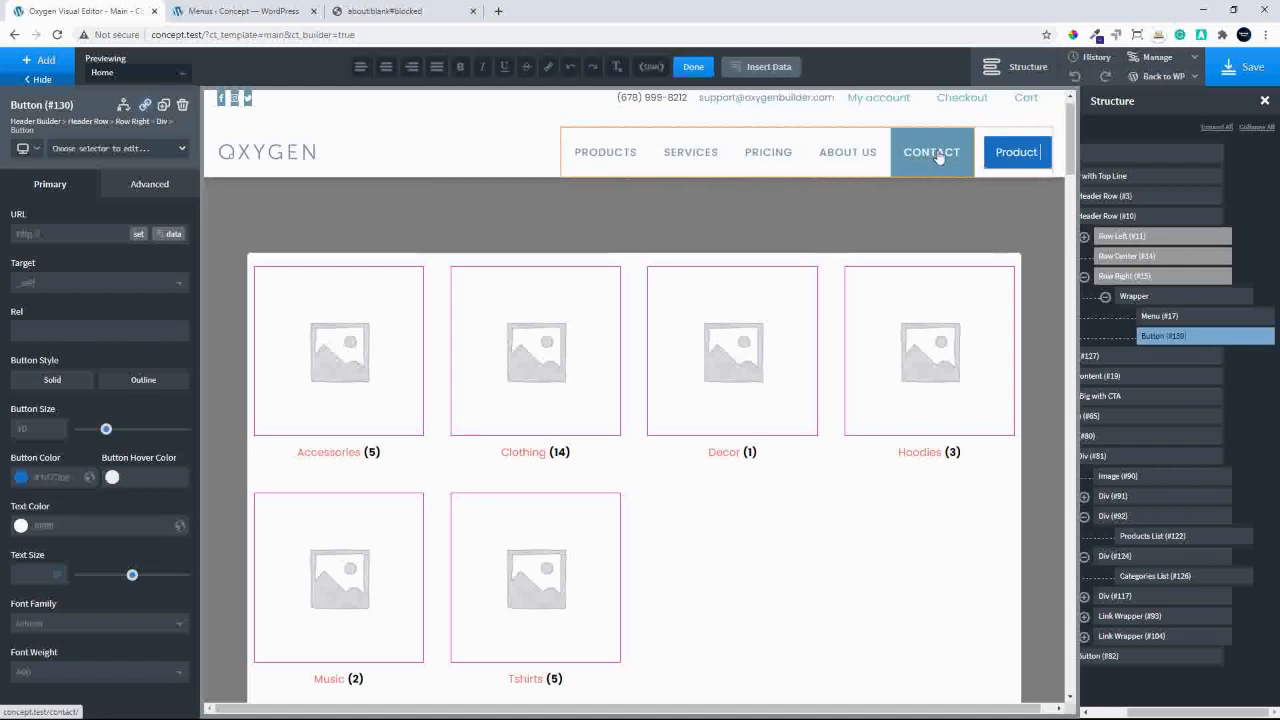
pyautogui.press('BackSpace')
pyautogui.write('s')
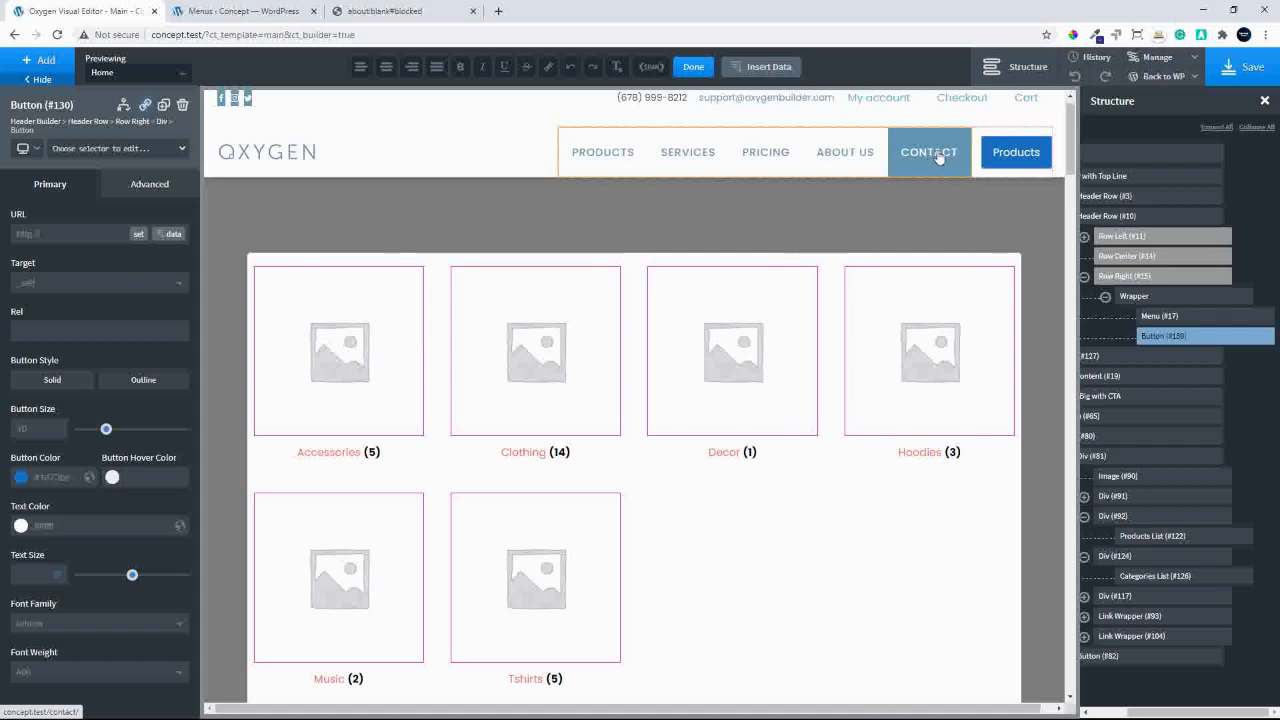
pyautogui.doubleClick(1015, 152)
pyautogui.click(836, 227)
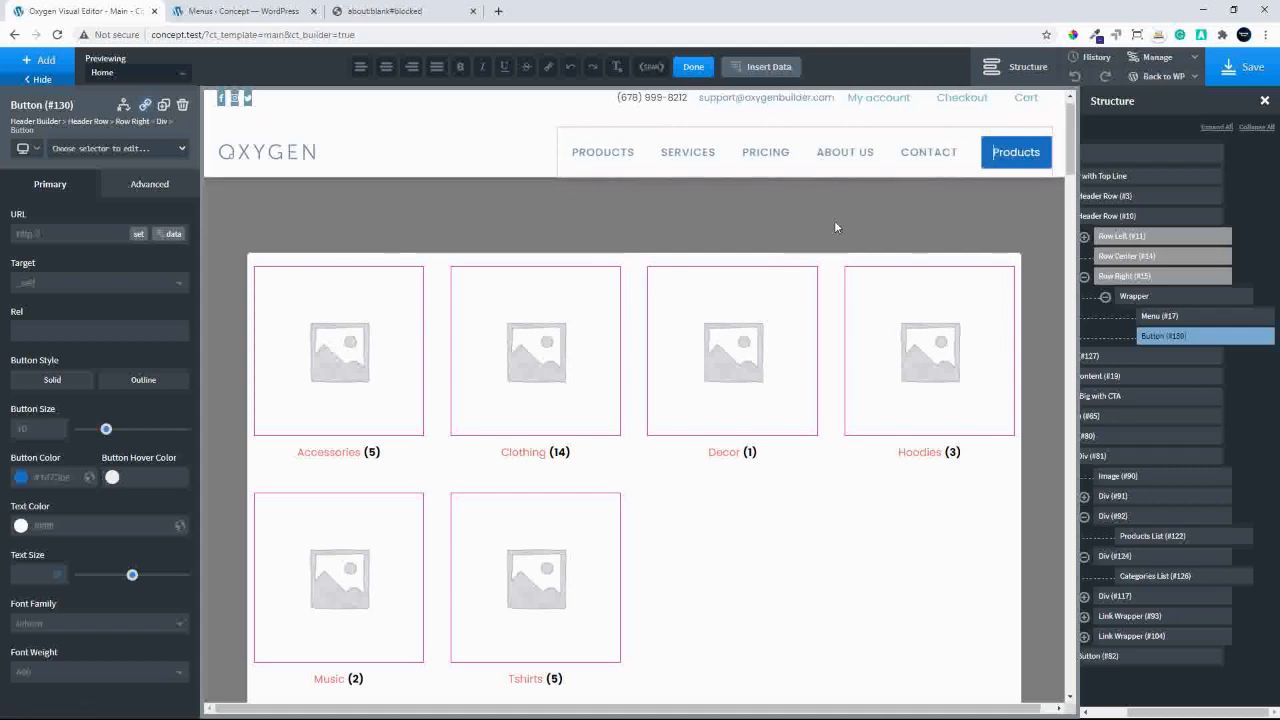
# Set the category modal's trigger to the header's Products button on user click, and save the template.
pyautogui.hscroll(-3, 1129, 385)
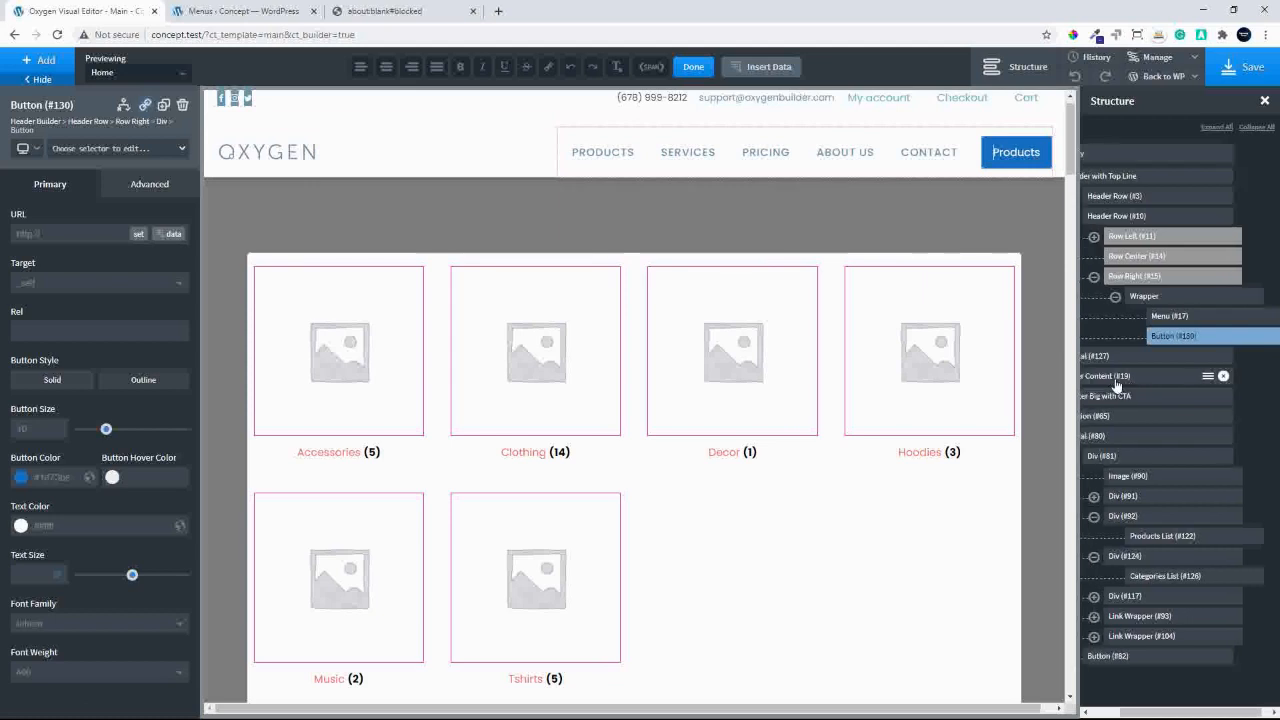
pyautogui.click(1165, 358)
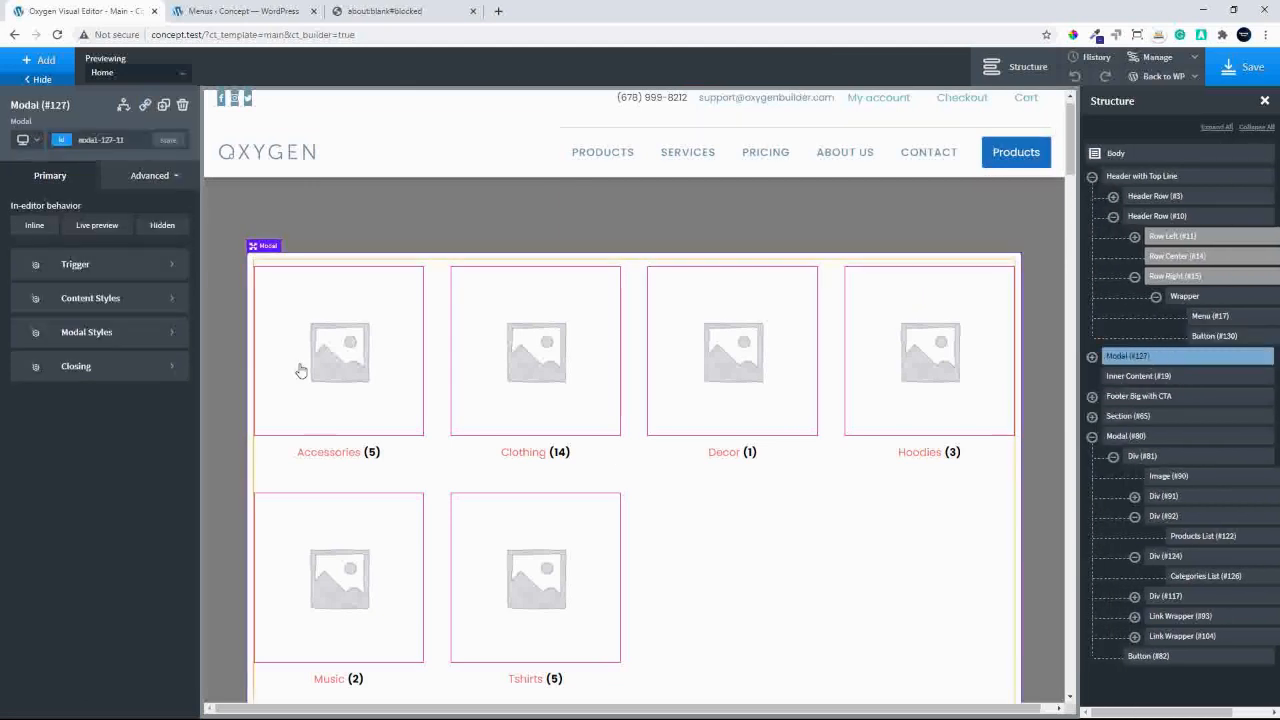
pyautogui.click(80, 266)
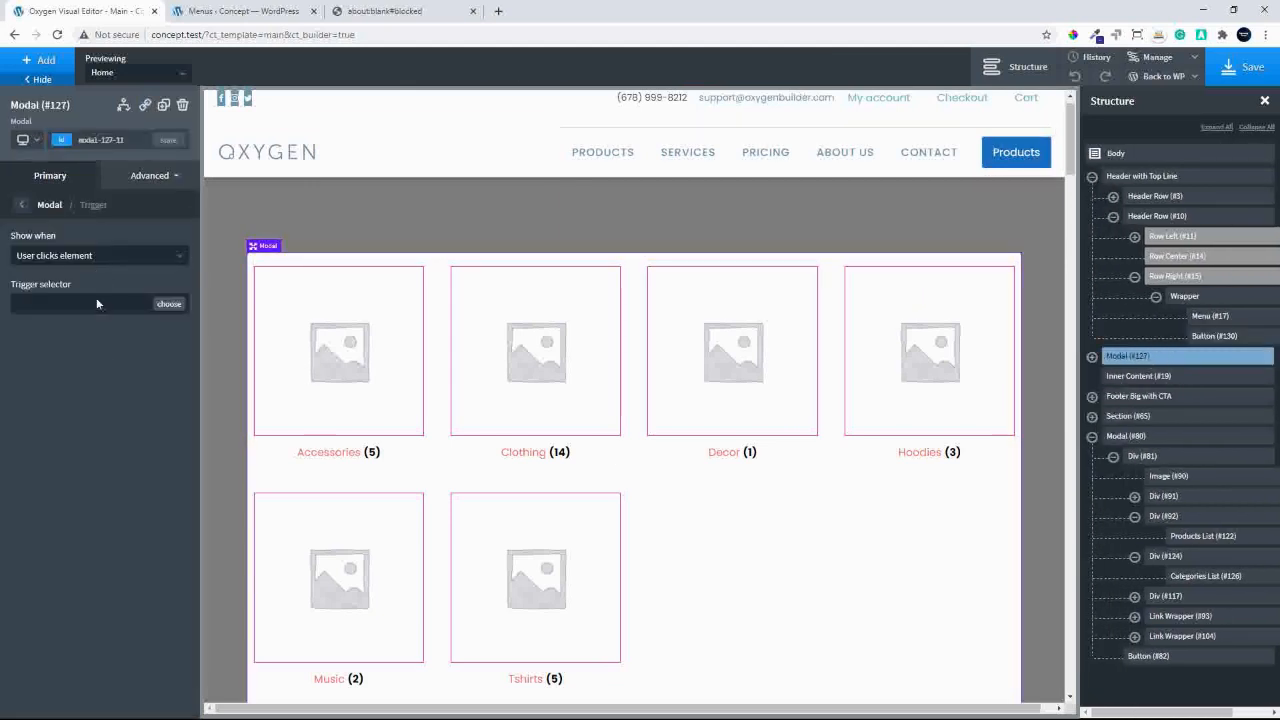
pyautogui.click(170, 306)
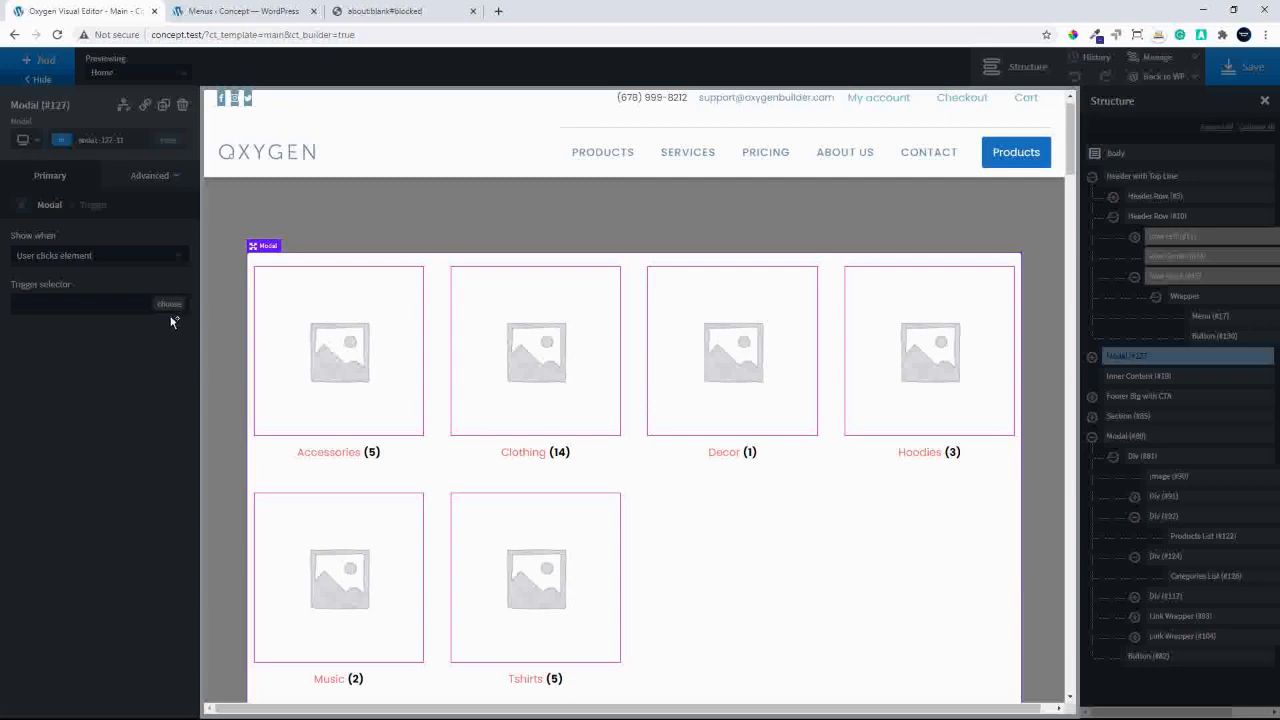
pyautogui.click(992, 150)
pyautogui.click(1245, 67)
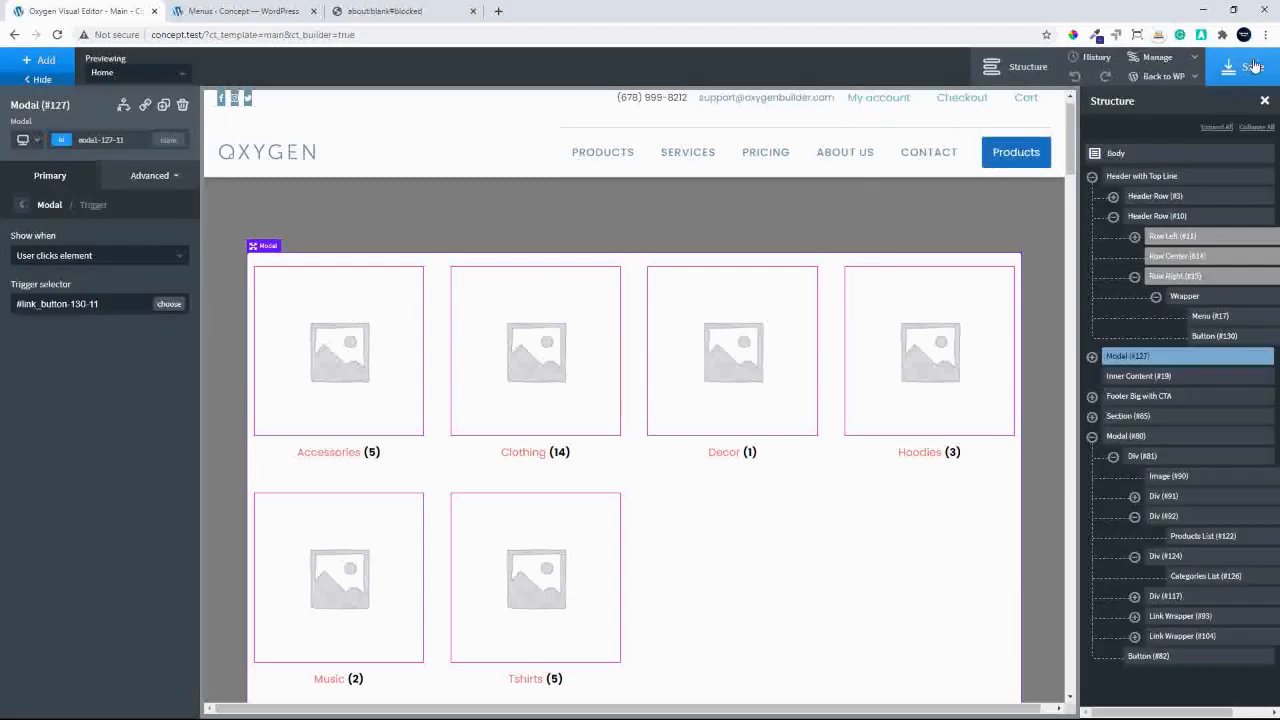
# Return to the Beanie with Logo product page and test opening and closing the modal with the header's Products button.
pyautogui.click(365, 11)
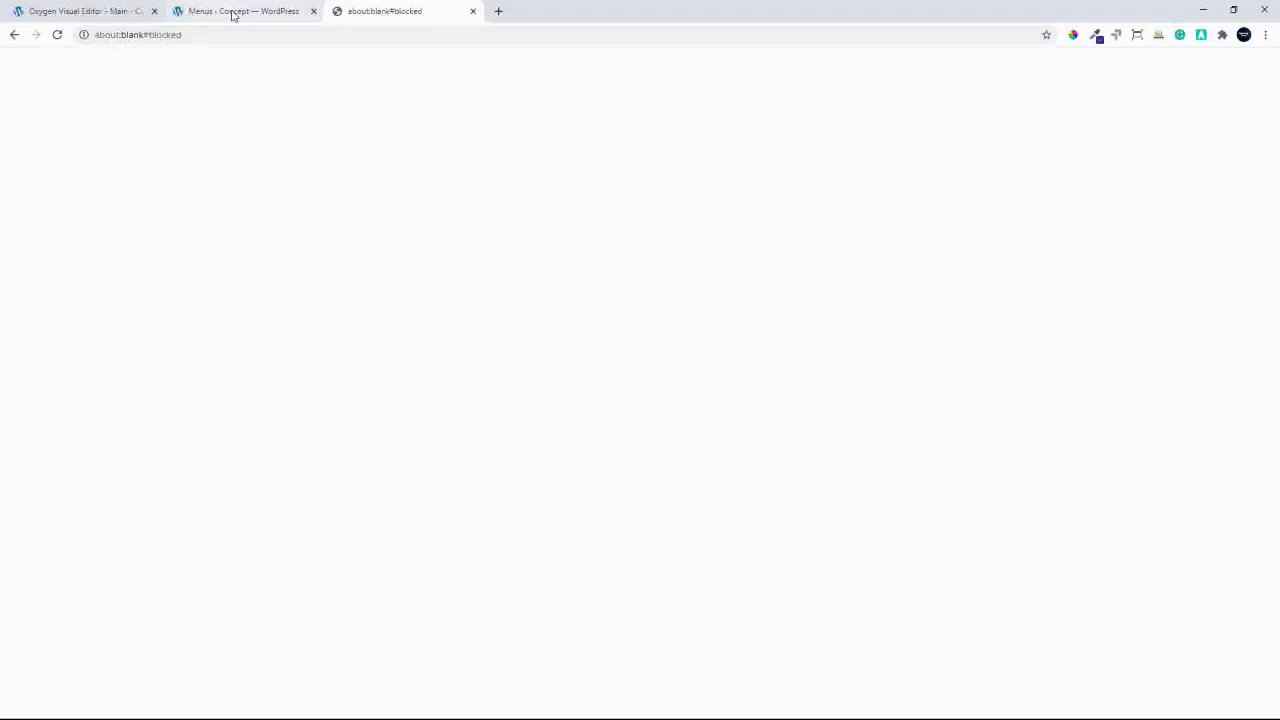
pyautogui.click(11, 34)
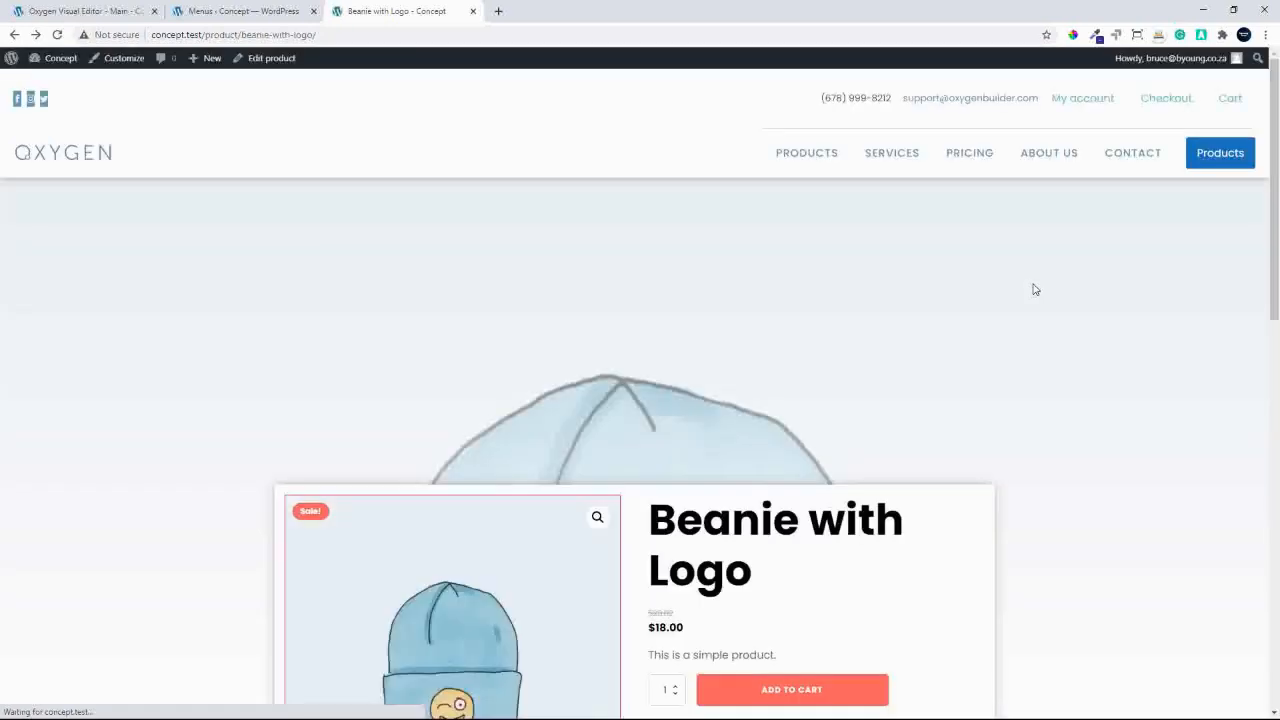
pyautogui.click(1212, 150)
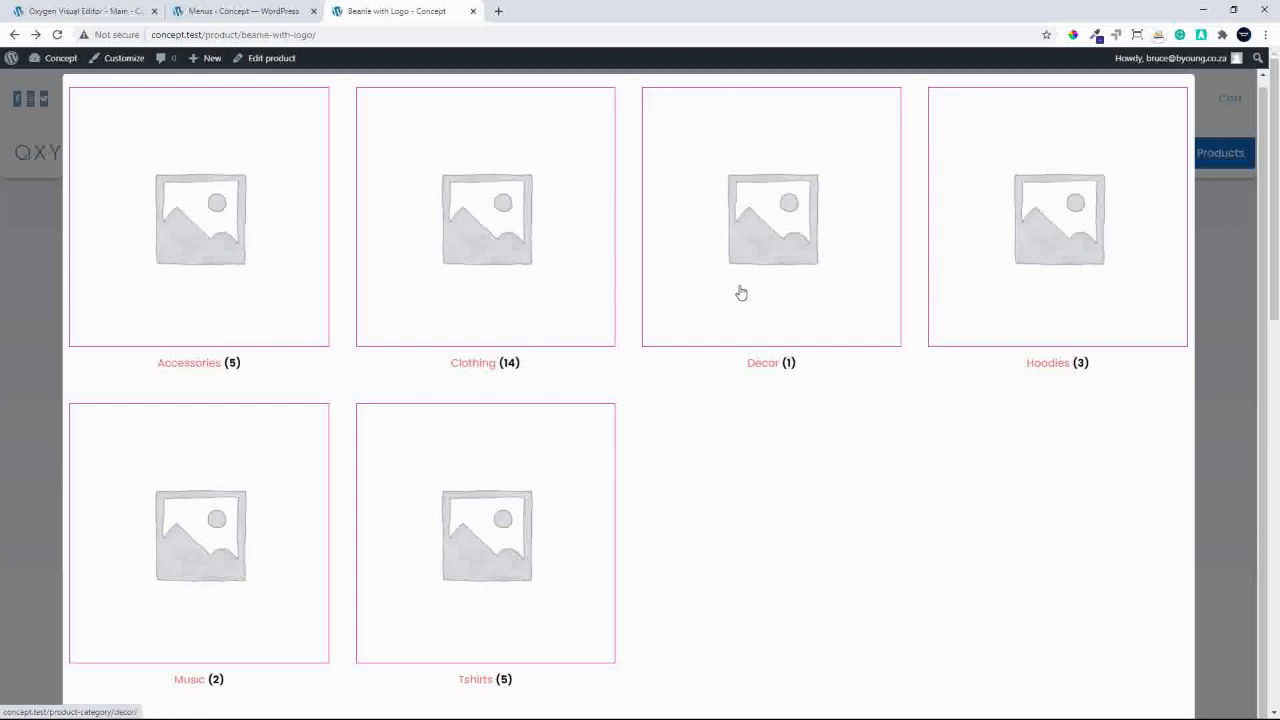
pyautogui.click(1202, 304)
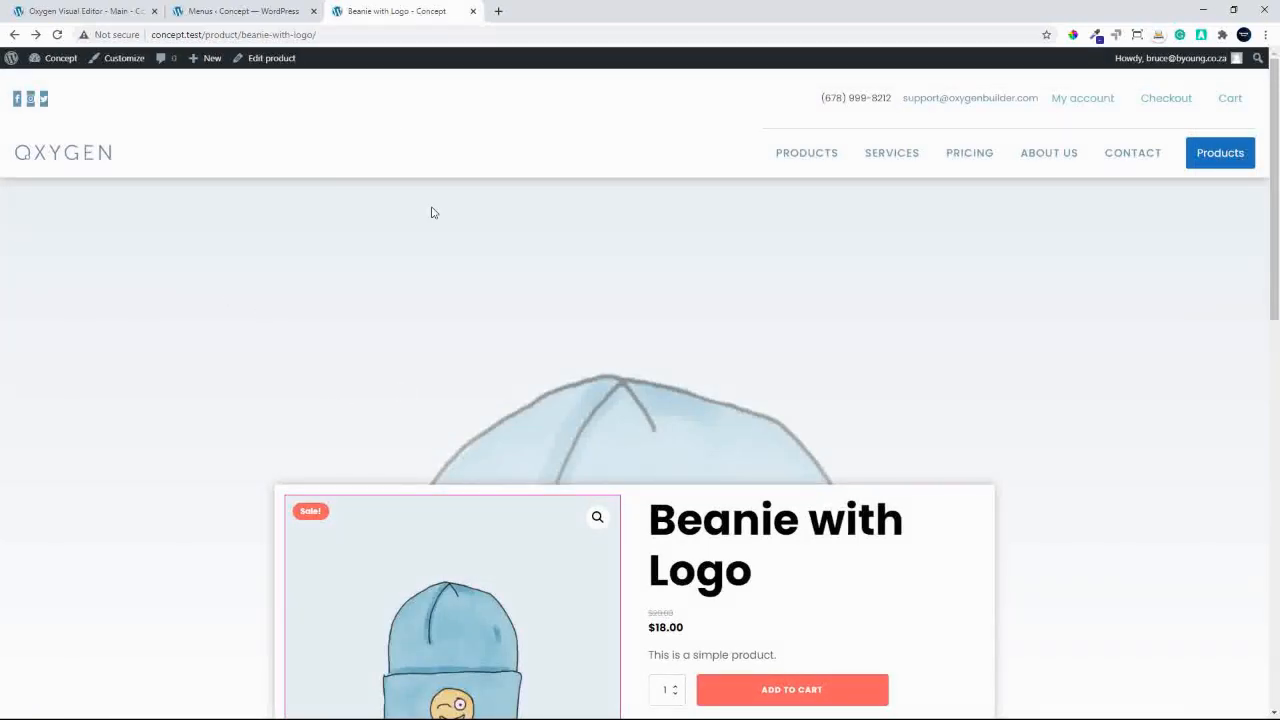
# Return to the Oxygen editor and insert a 50/50 Columns element into the div inside the category modal.
pyautogui.click(95, 13)
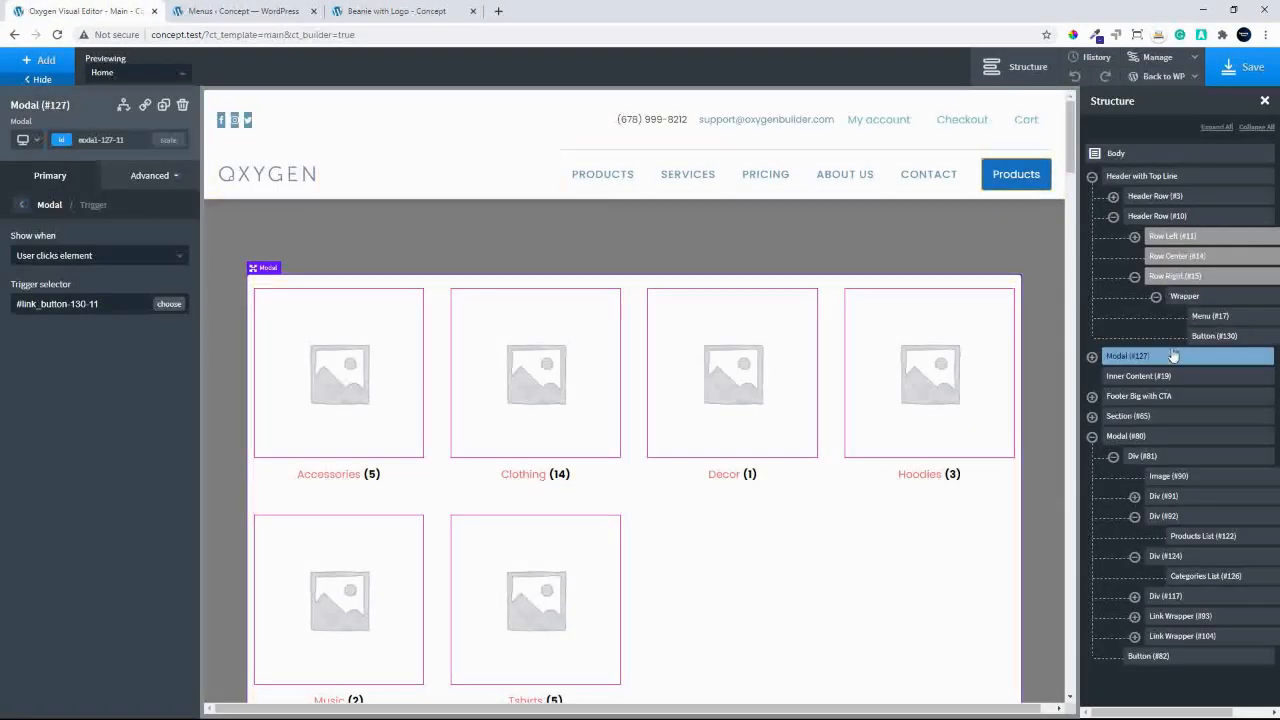
pyautogui.click(1092, 356)
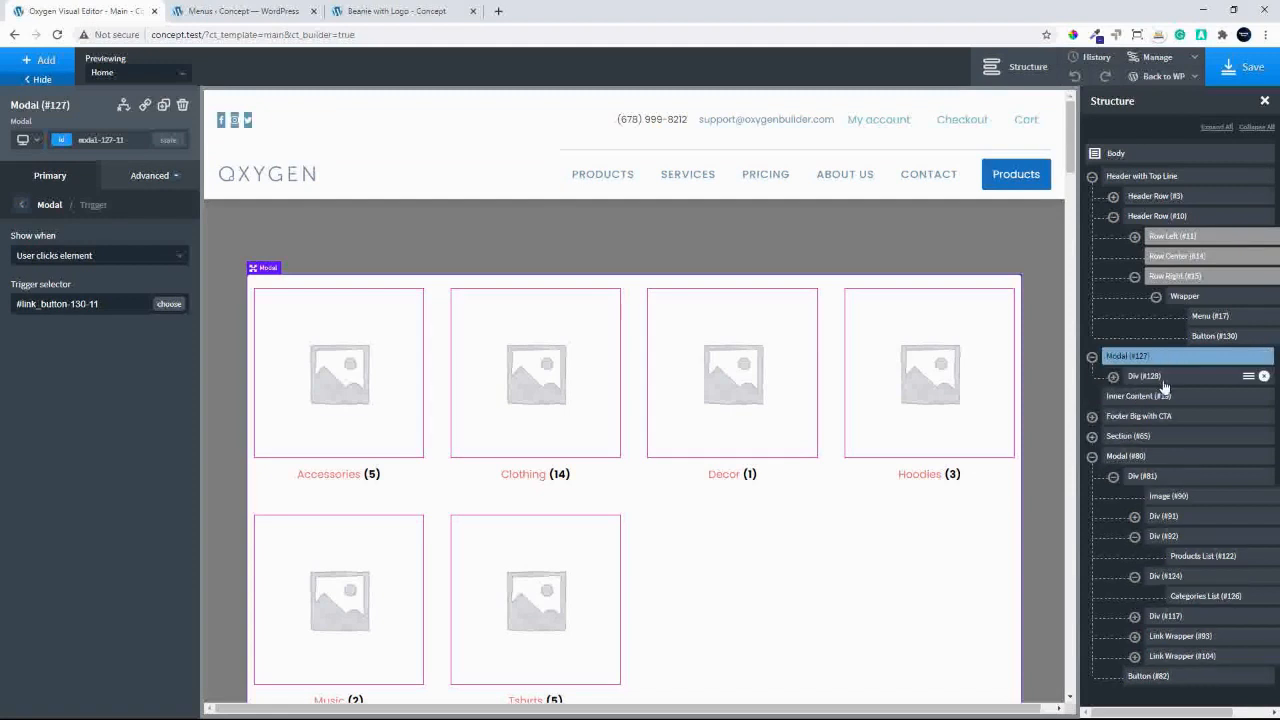
pyautogui.click(1140, 376)
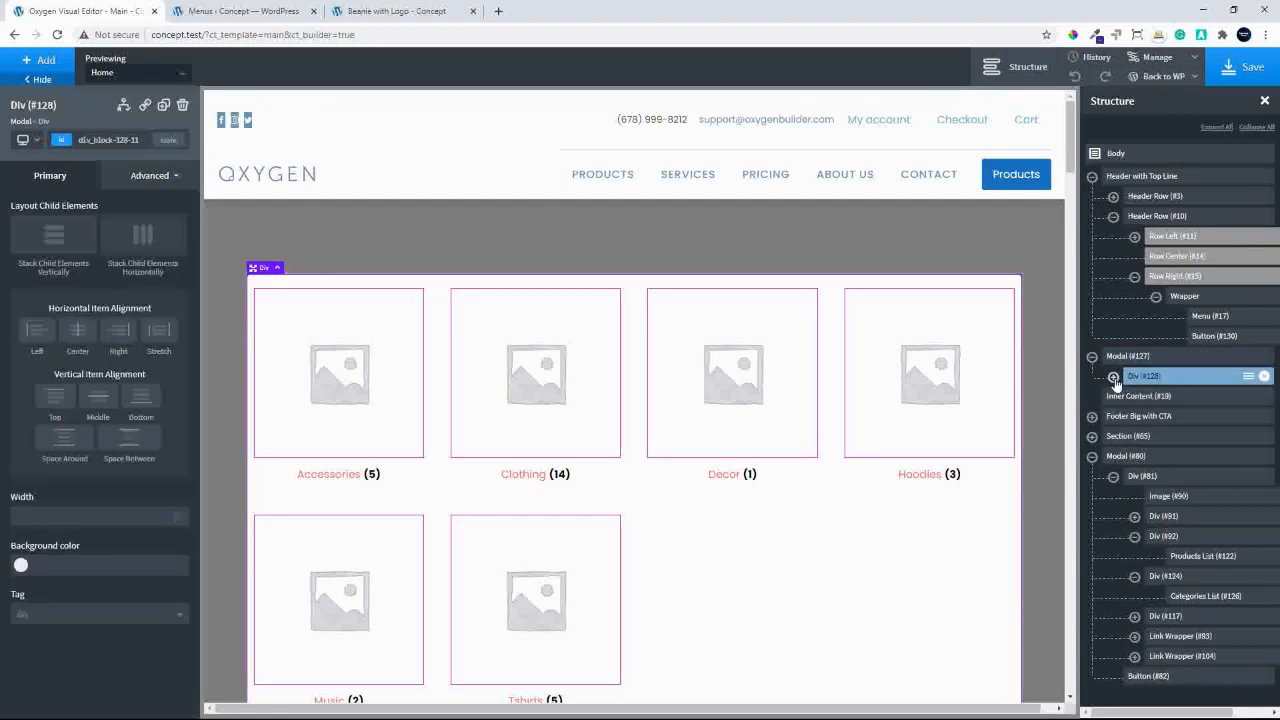
pyautogui.click(1118, 378)
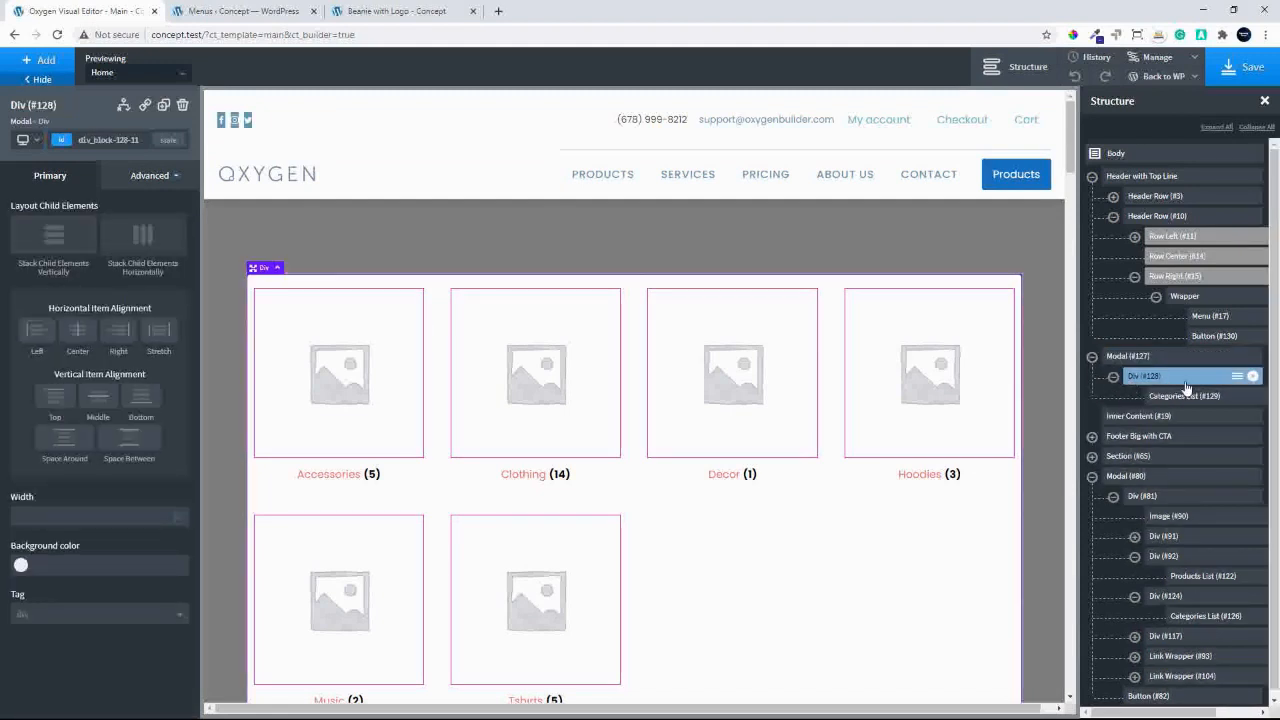
pyautogui.click(45, 62)
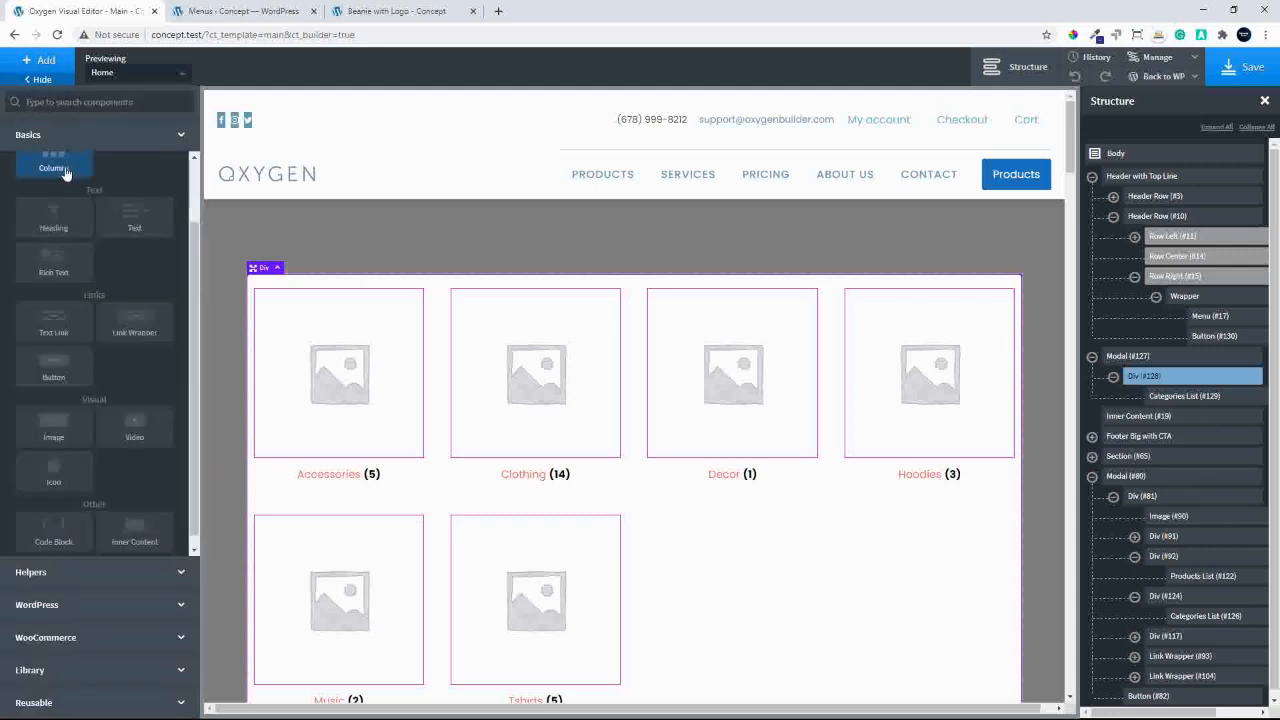
pyautogui.click(64, 170)
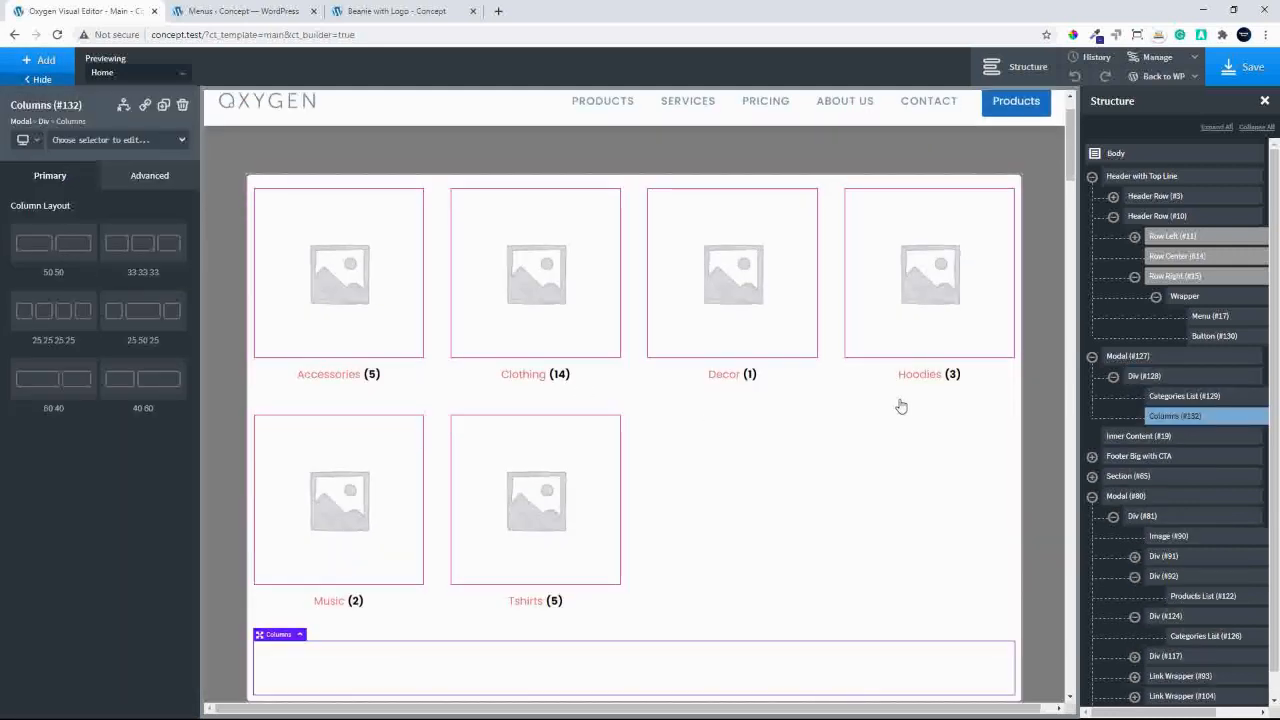
# Move the modal's Categories List into the first column of the new Columns element.
pyautogui.click(1134, 416)
pyautogui.click(1180, 397)
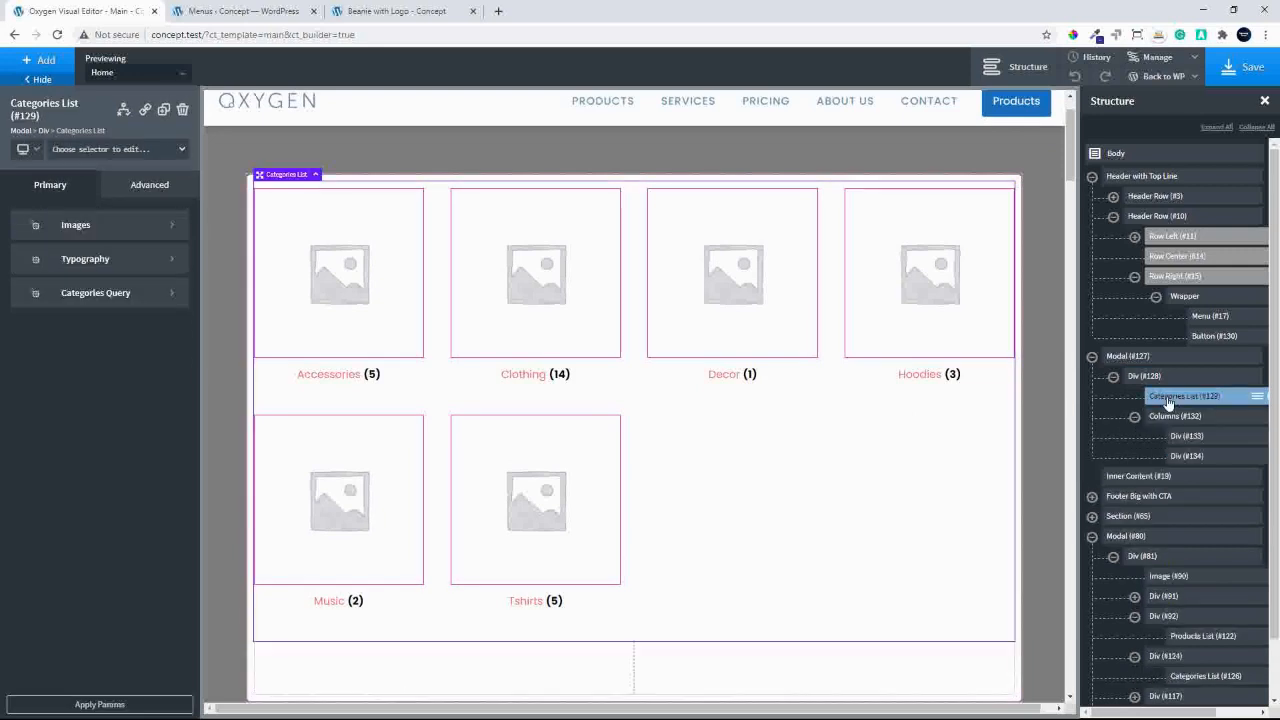
pyautogui.moveTo(1180, 397); pyautogui.dragTo(1225, 437)
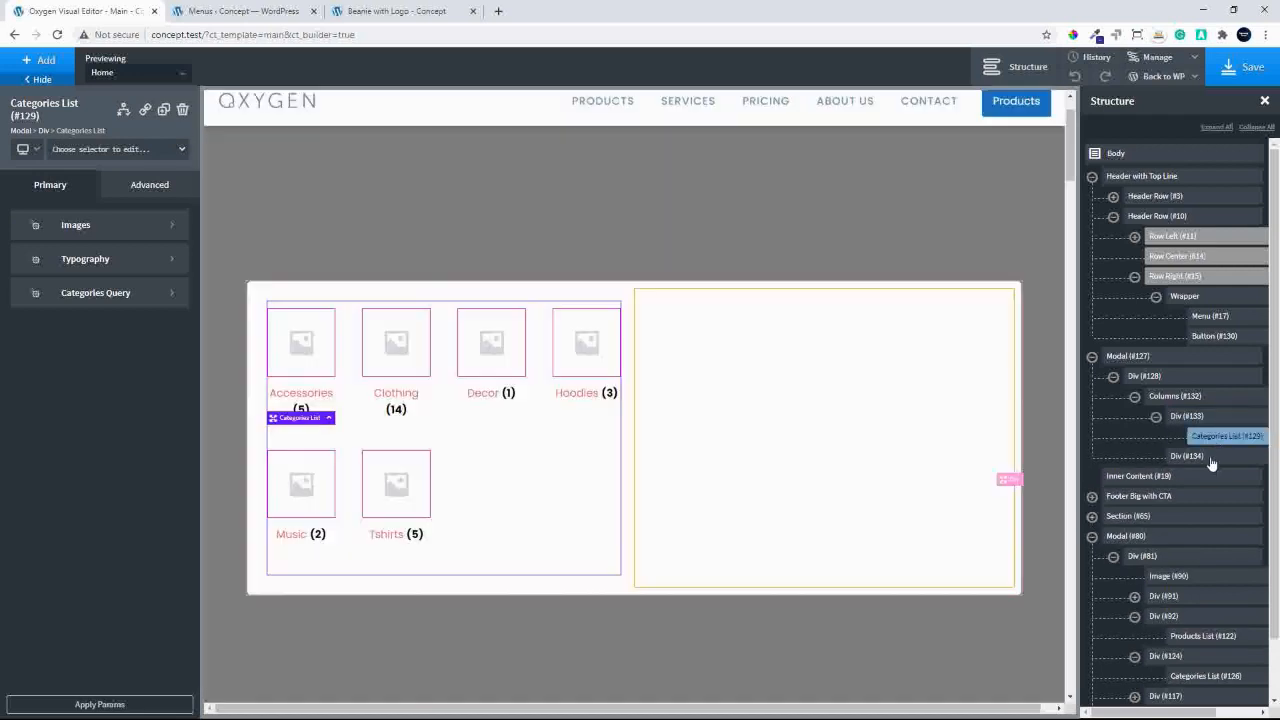
# Insert a WooCommerce Products List into the empty second column of the modal.
pyautogui.click(1210, 459)
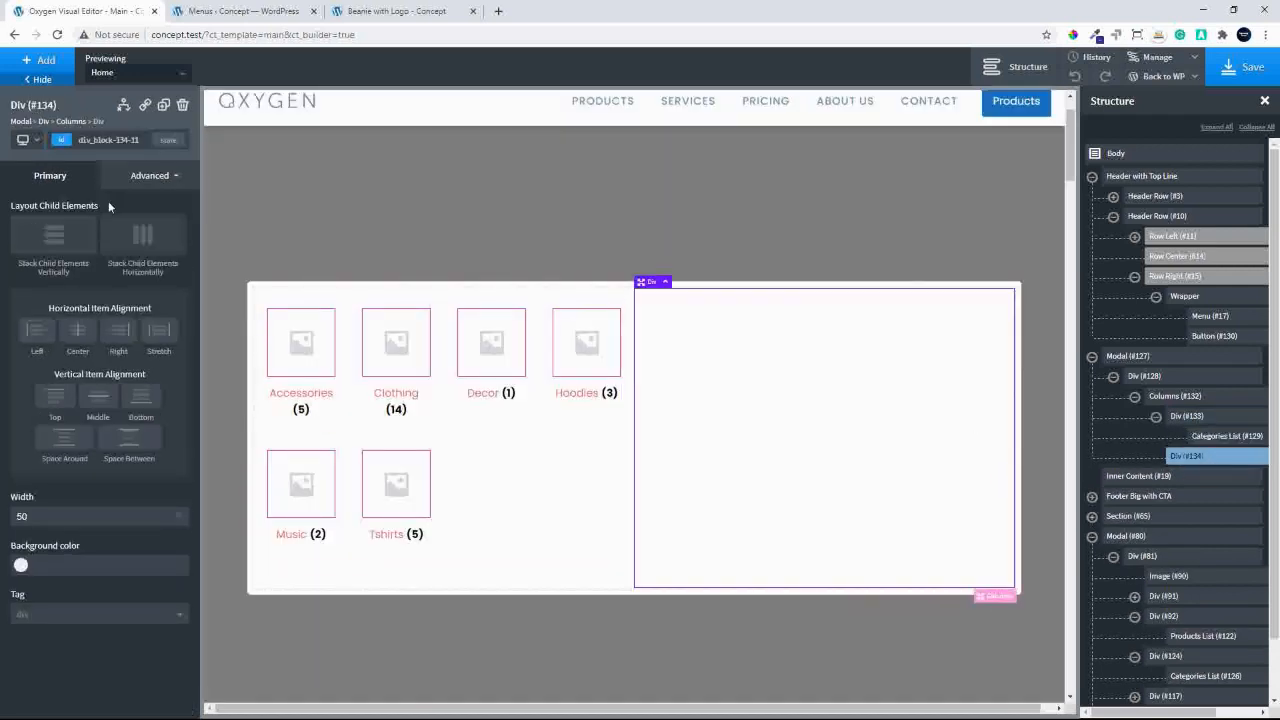
pyautogui.click(38, 64)
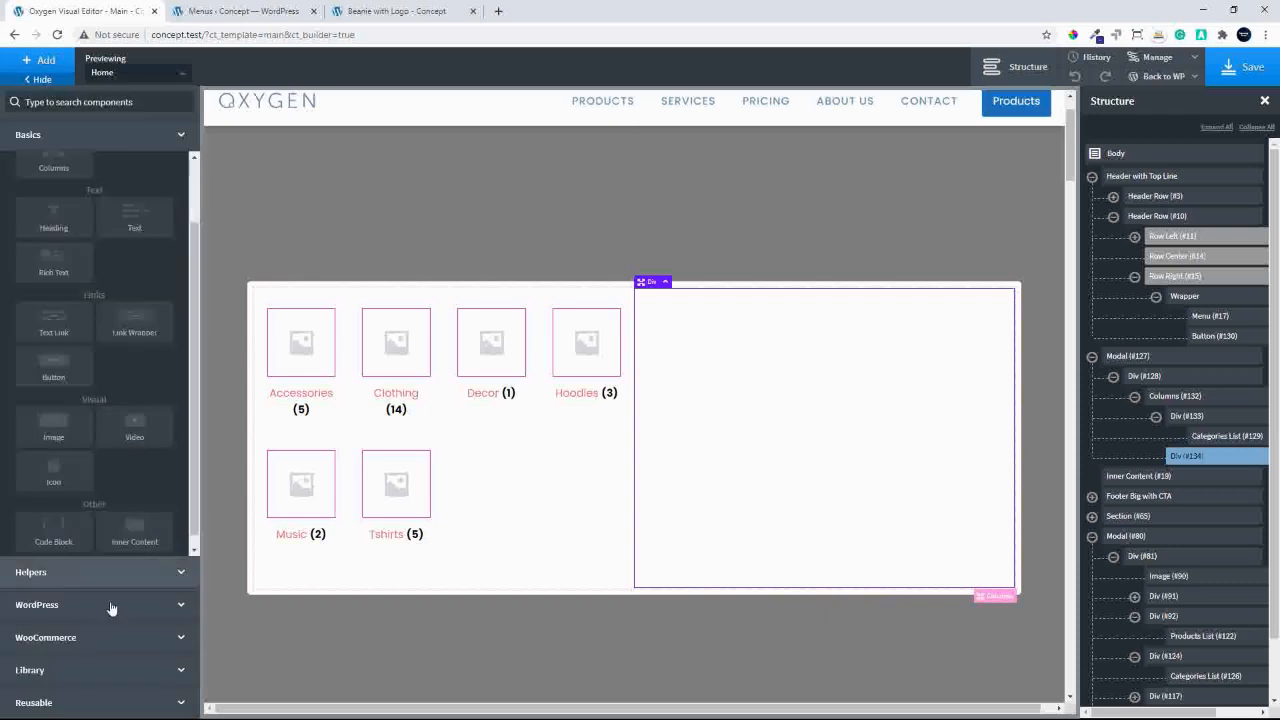
pyautogui.click(92, 644)
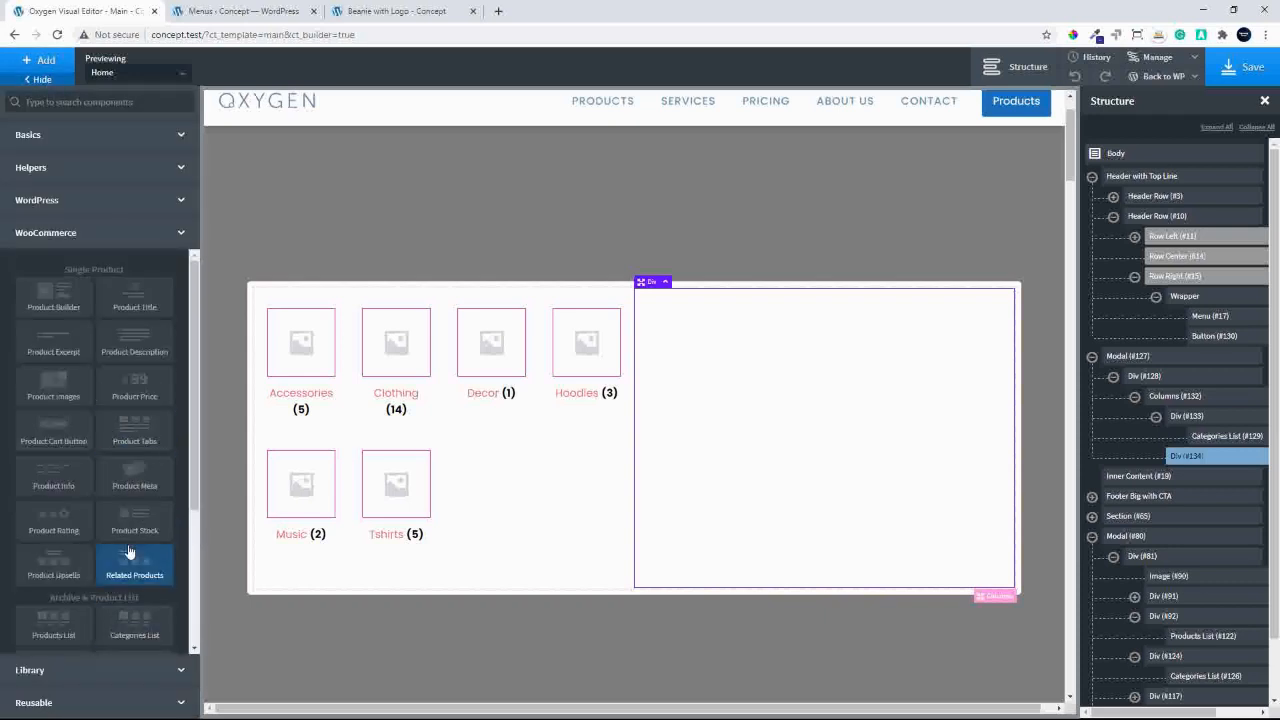
pyautogui.scroll(-2, 191, 519)
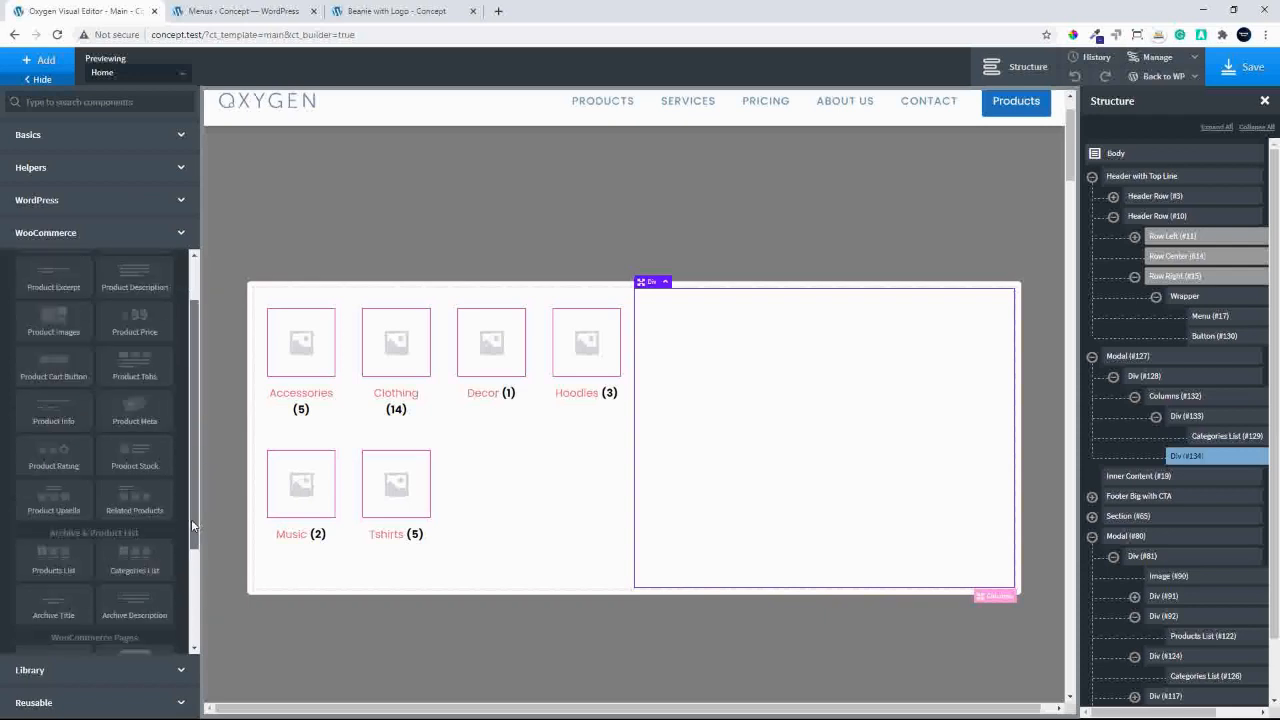
pyautogui.click(50, 505)
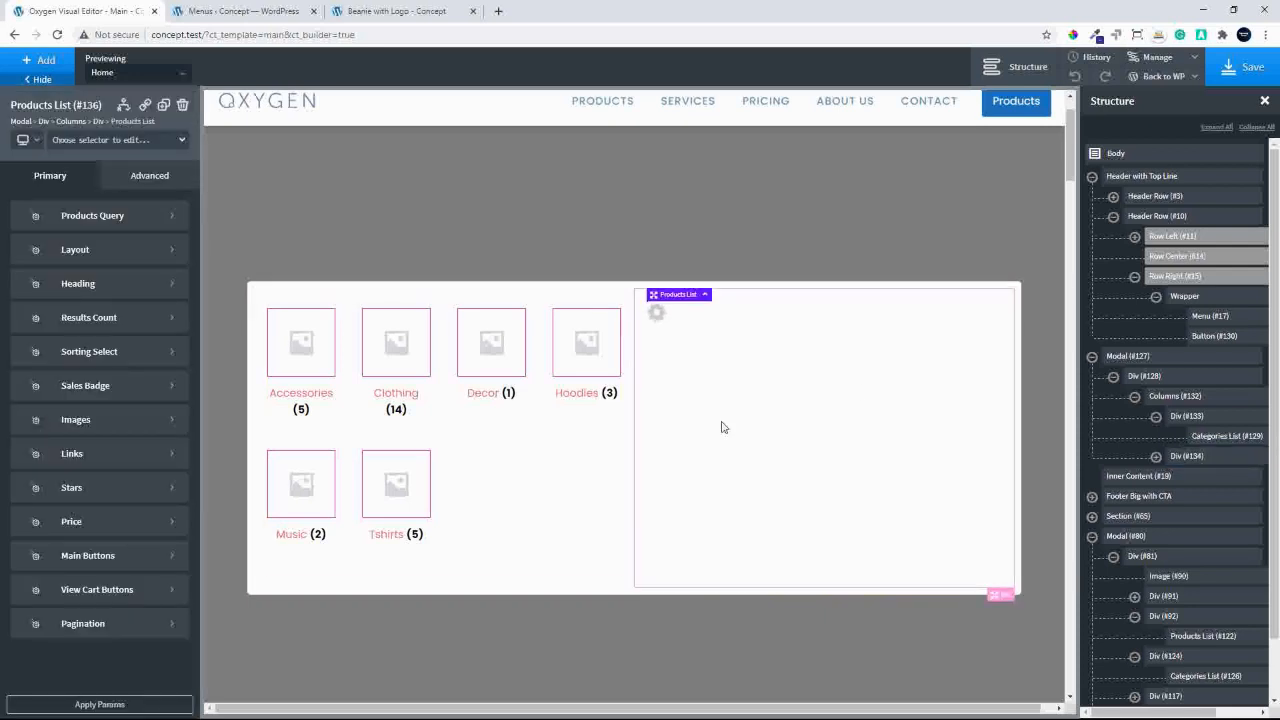
# Set the Products List layout to centred items in two columns.
pyautogui.click(92, 218)
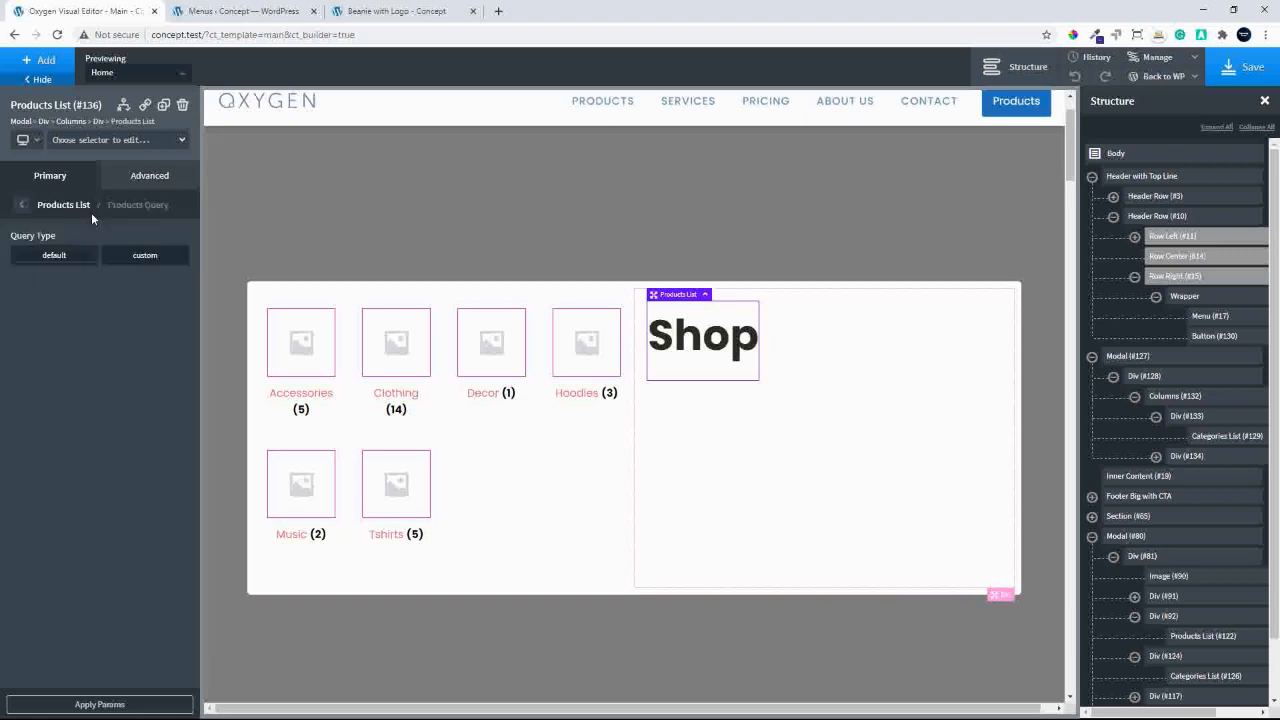
pyautogui.click(23, 210)
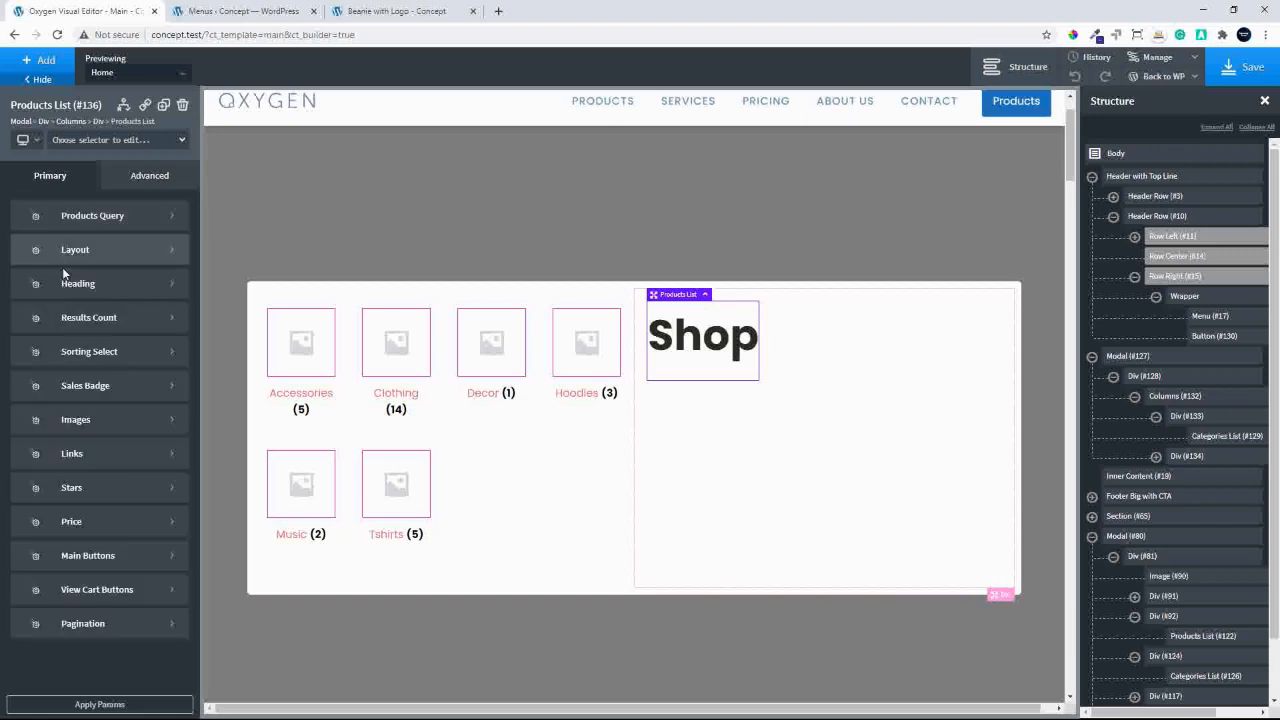
pyautogui.click(115, 258)
pyautogui.click(99, 364)
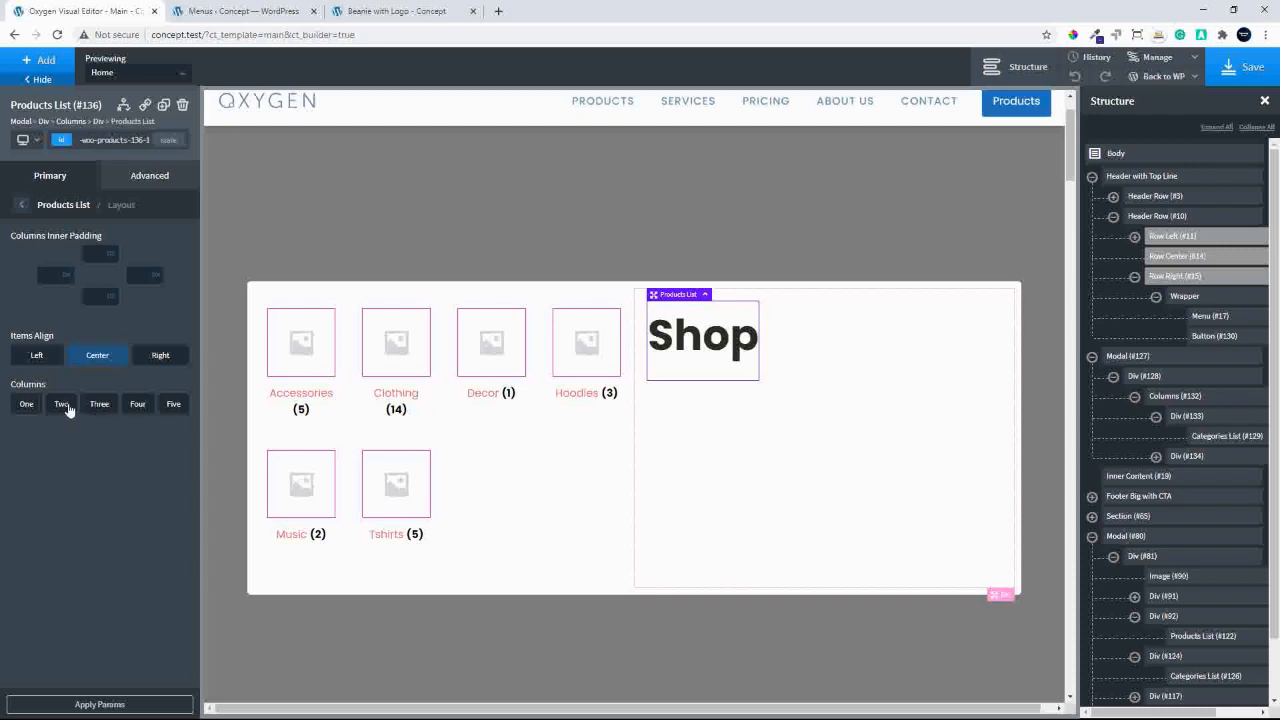
pyautogui.click(68, 410)
pyautogui.click(22, 205)
# Give the Products List a custom query limited to the Accessories category and apply the parameters.
pyautogui.click(141, 184)
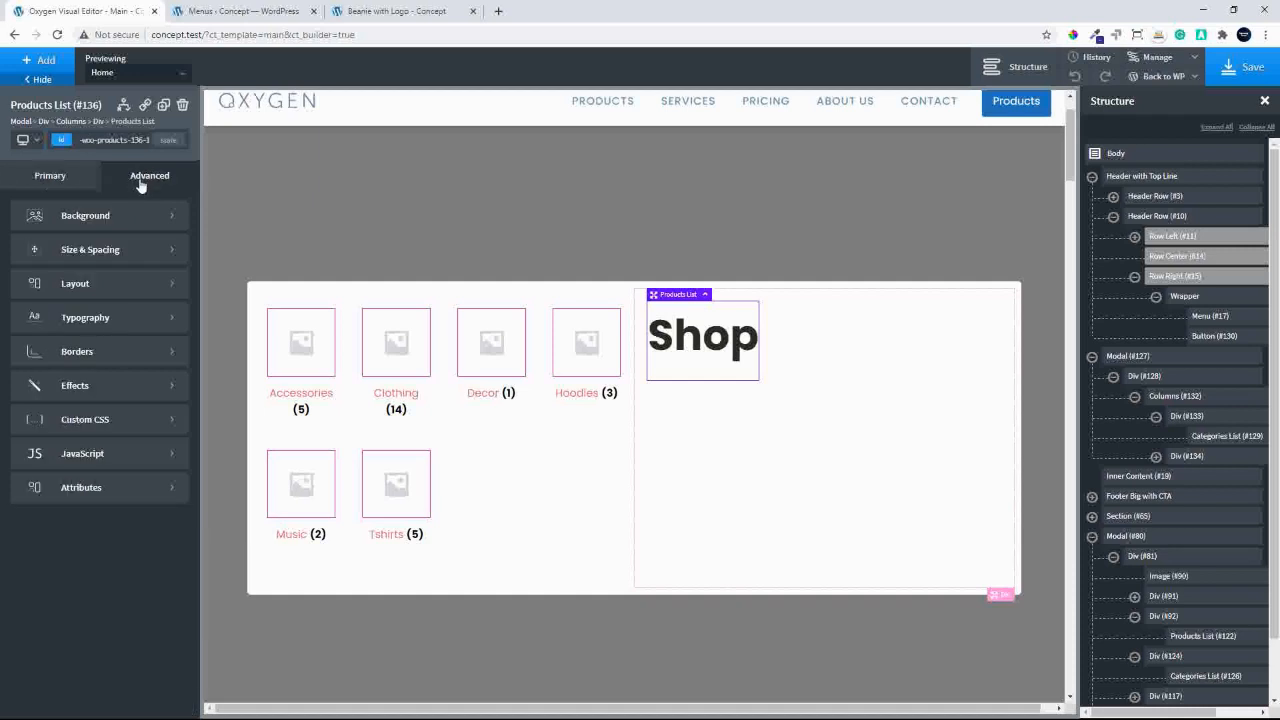
pyautogui.click(77, 177)
pyautogui.click(68, 214)
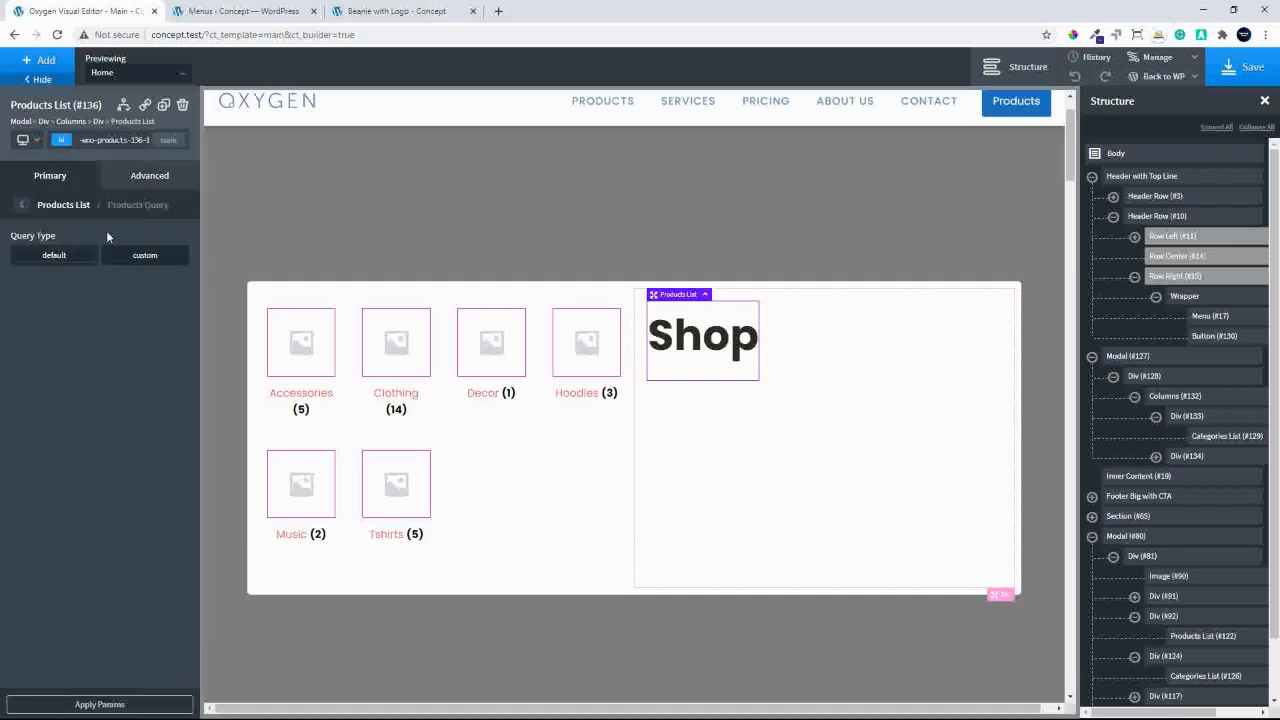
pyautogui.click(145, 256)
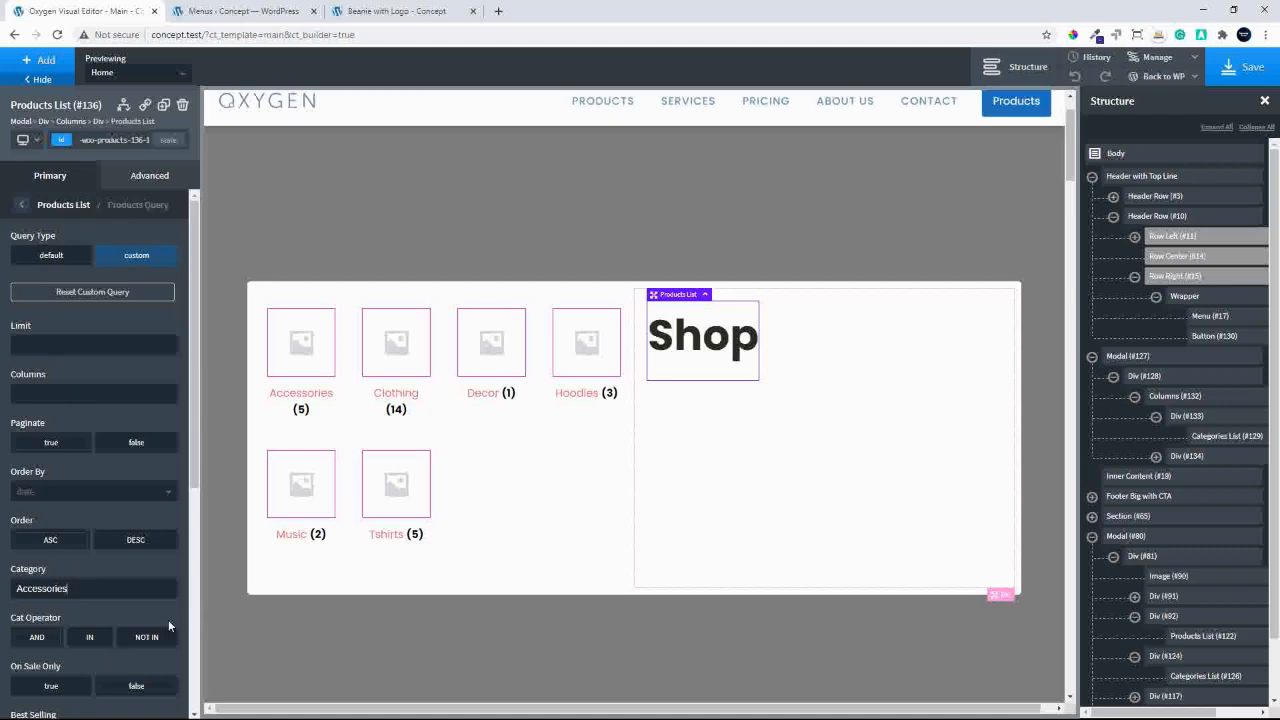
pyautogui.scroll(-5, 157, 700)
pyautogui.click(97, 706)
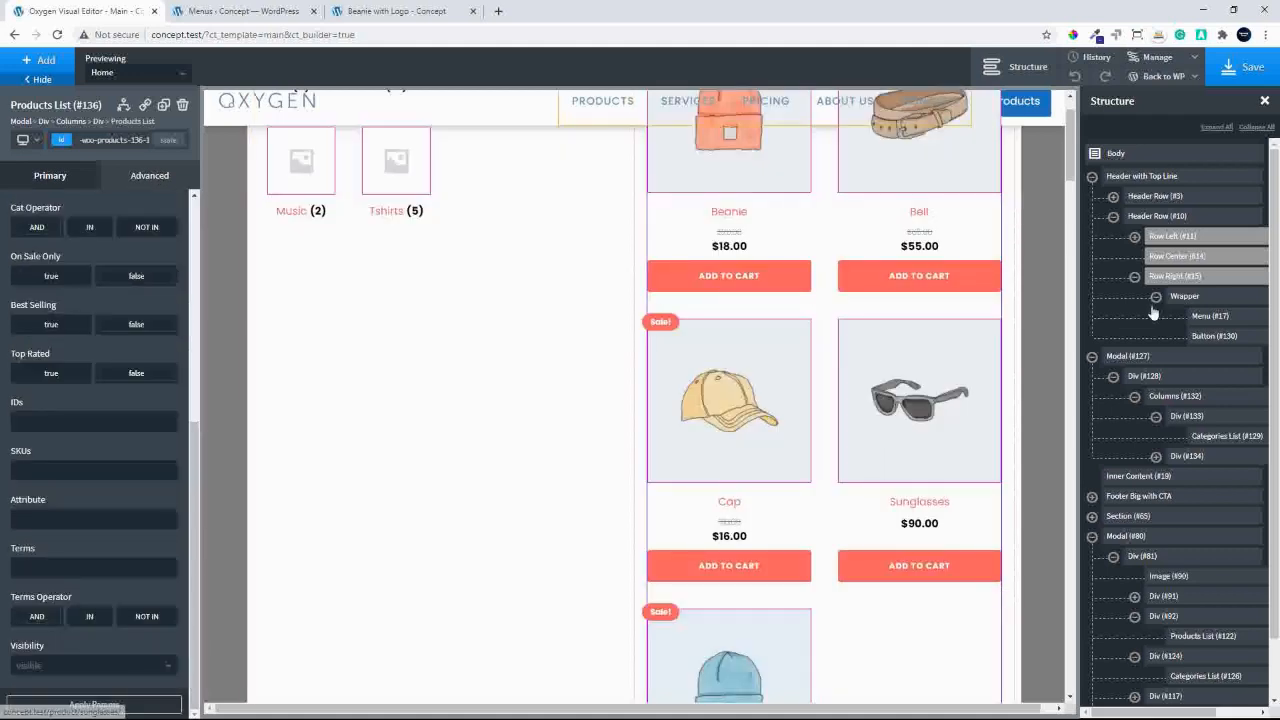
# Set the Products List heading's font size to 0 px.
pyautogui.moveTo(1070, 168); pyautogui.dragTo(1079, 89)
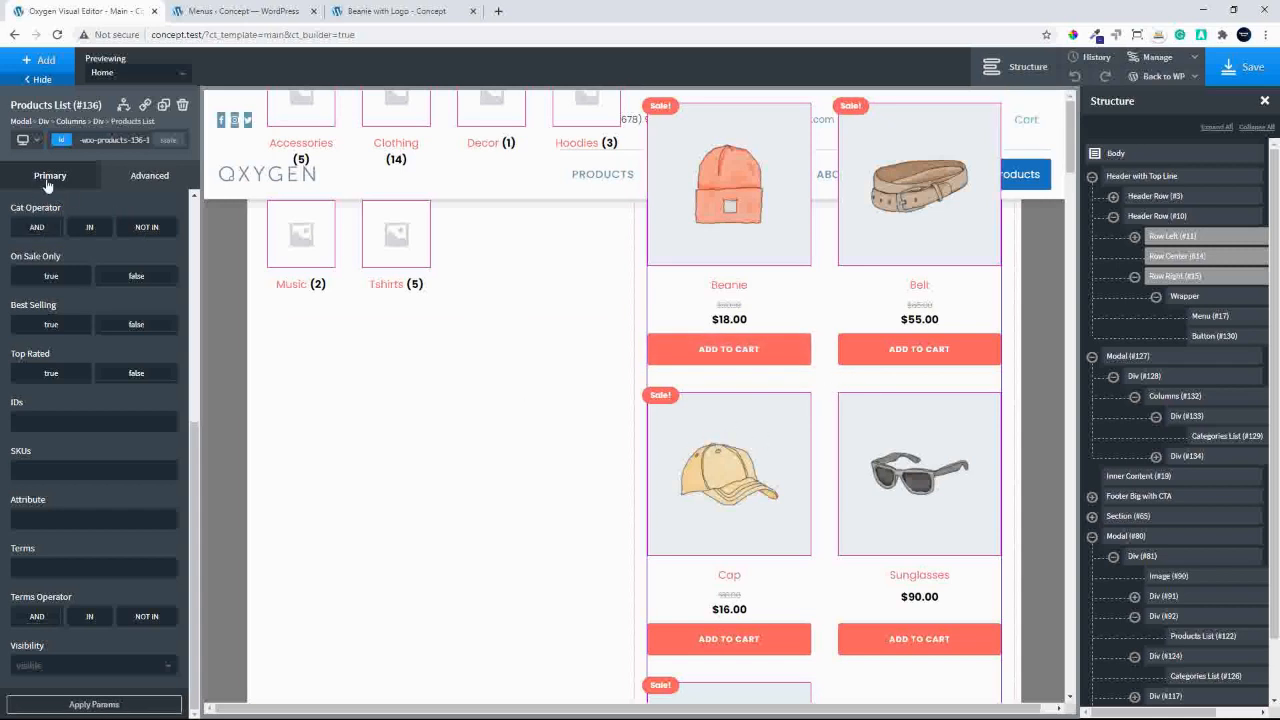
pyautogui.moveTo(191, 419); pyautogui.dragTo(205, 141)
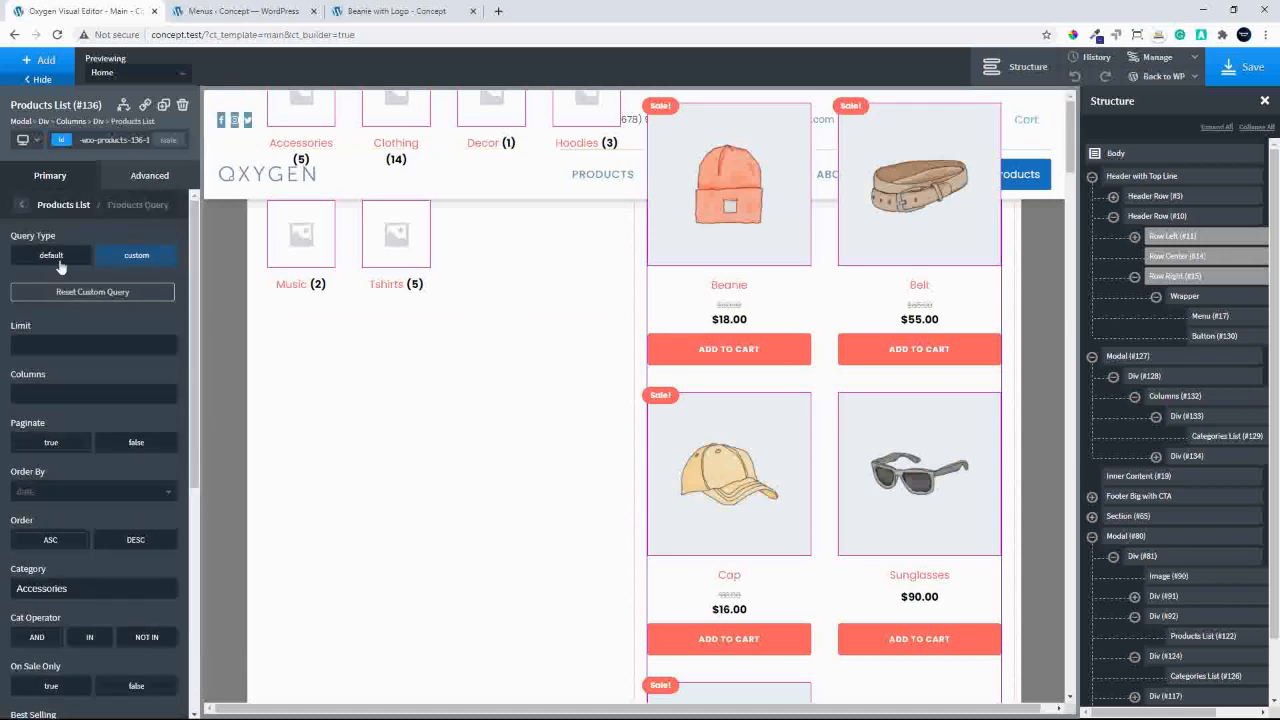
pyautogui.click(24, 206)
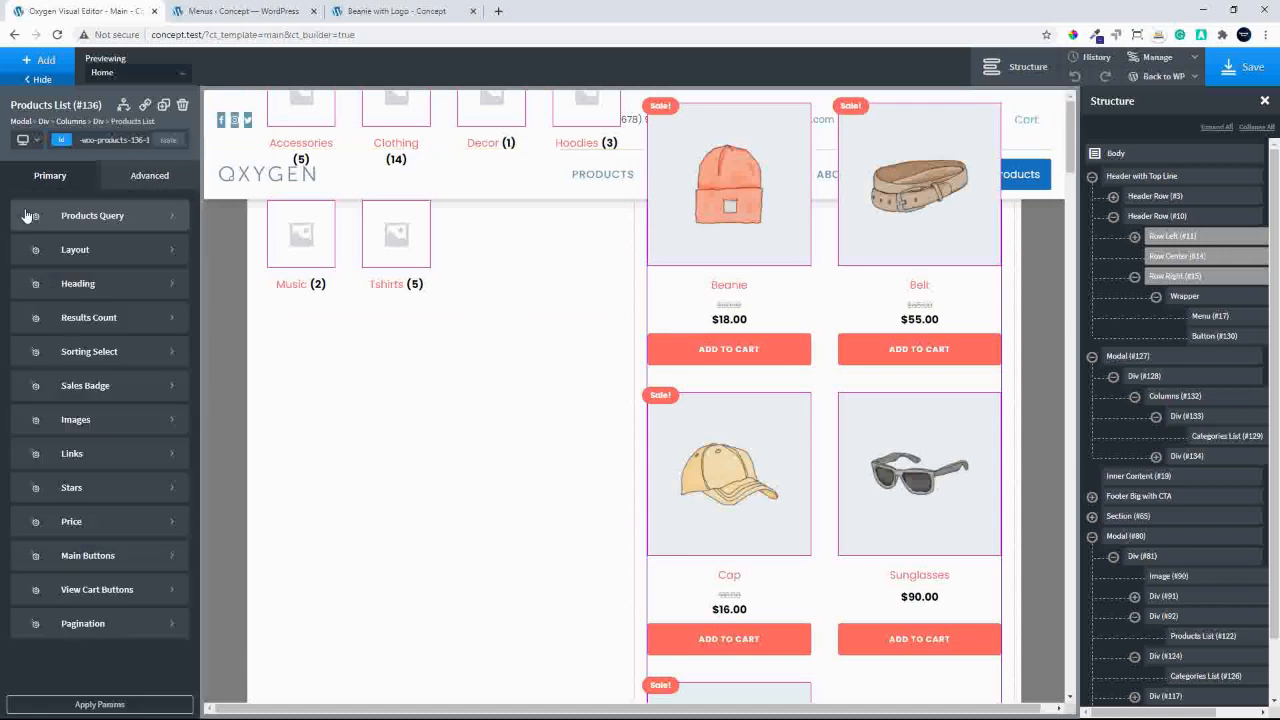
pyautogui.click(93, 287)
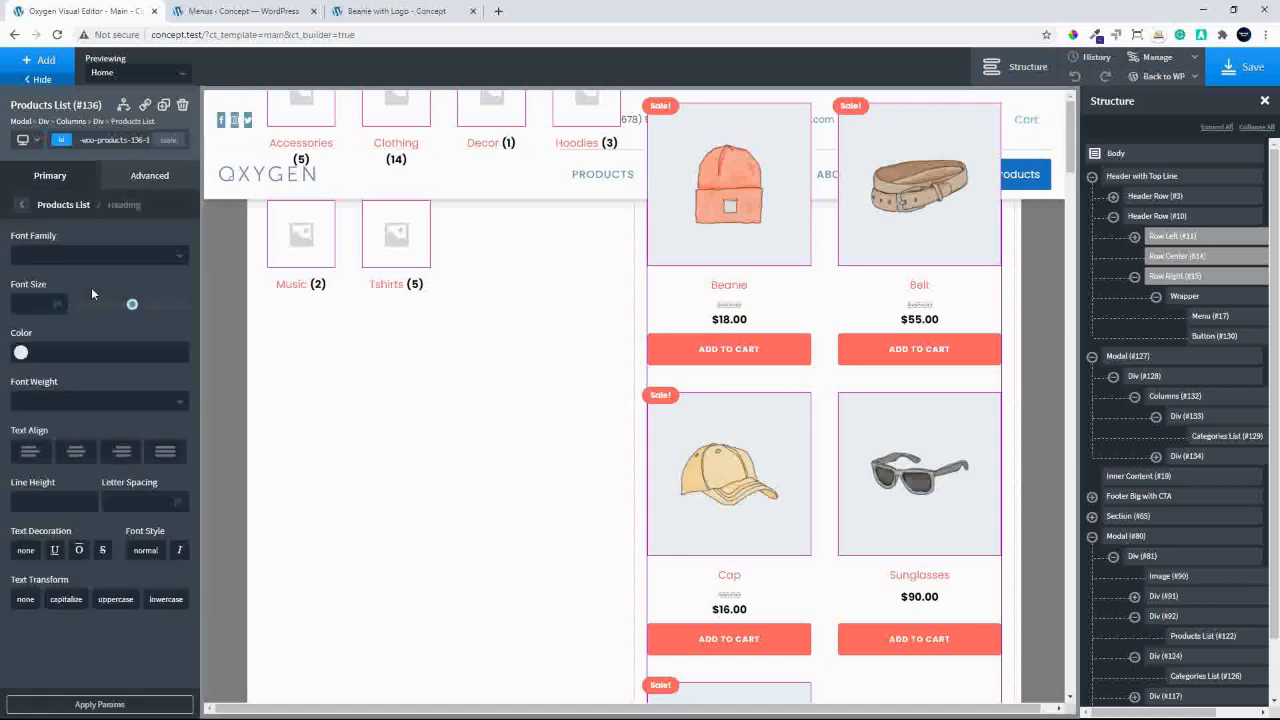
pyautogui.click(24, 303)
pyautogui.write('0')
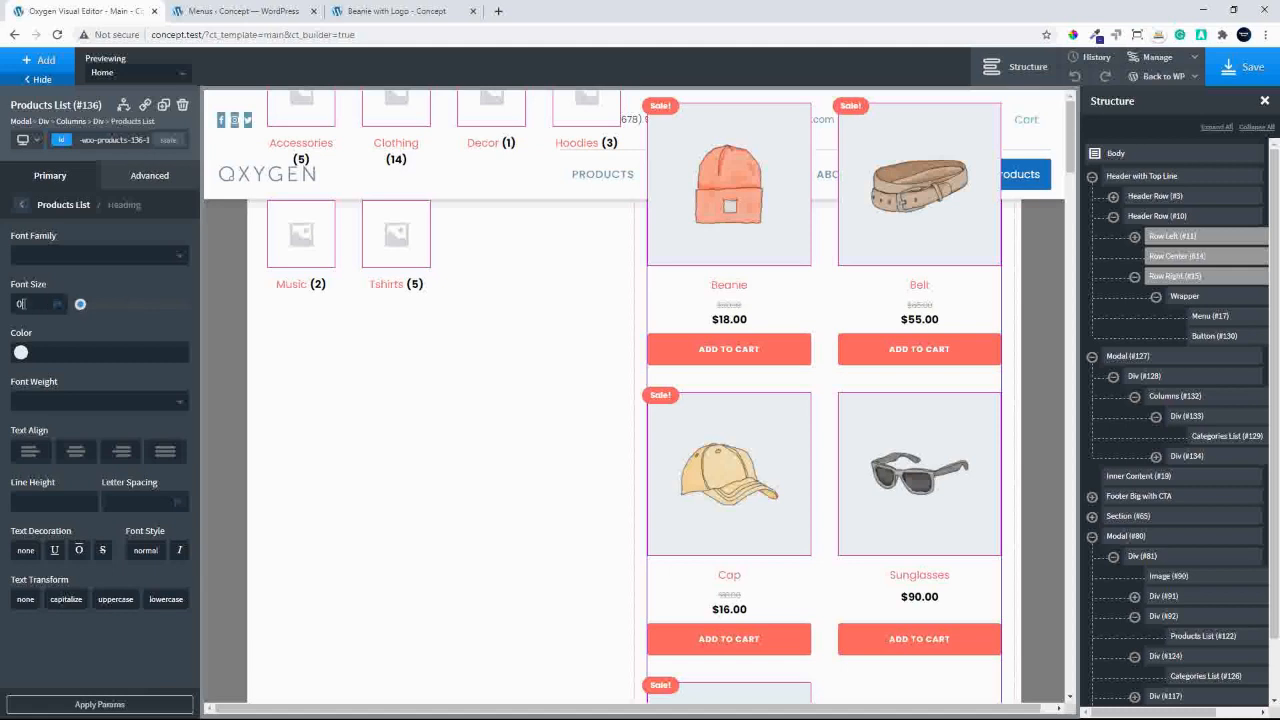
pyautogui.click(451, 272)
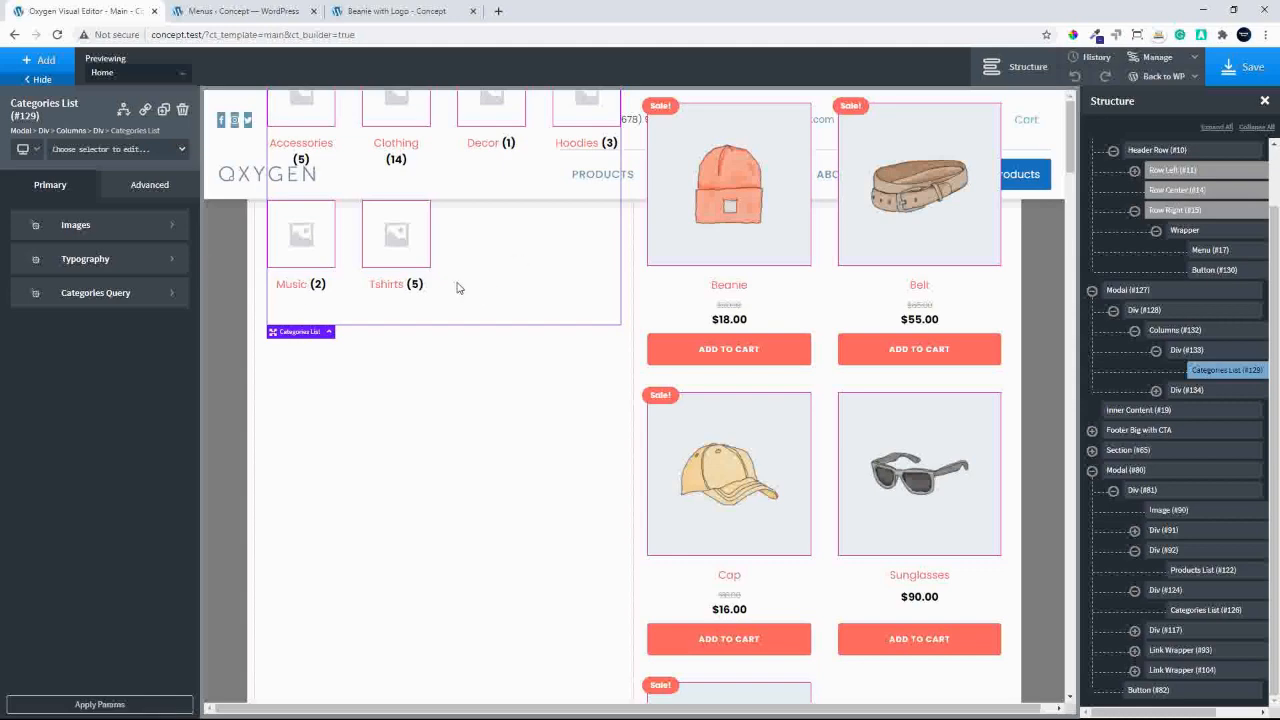
# Save the template, reload the Beanie with Logo product page and check the Products modal from its header button, closing it again.
pyautogui.click(811, 306)
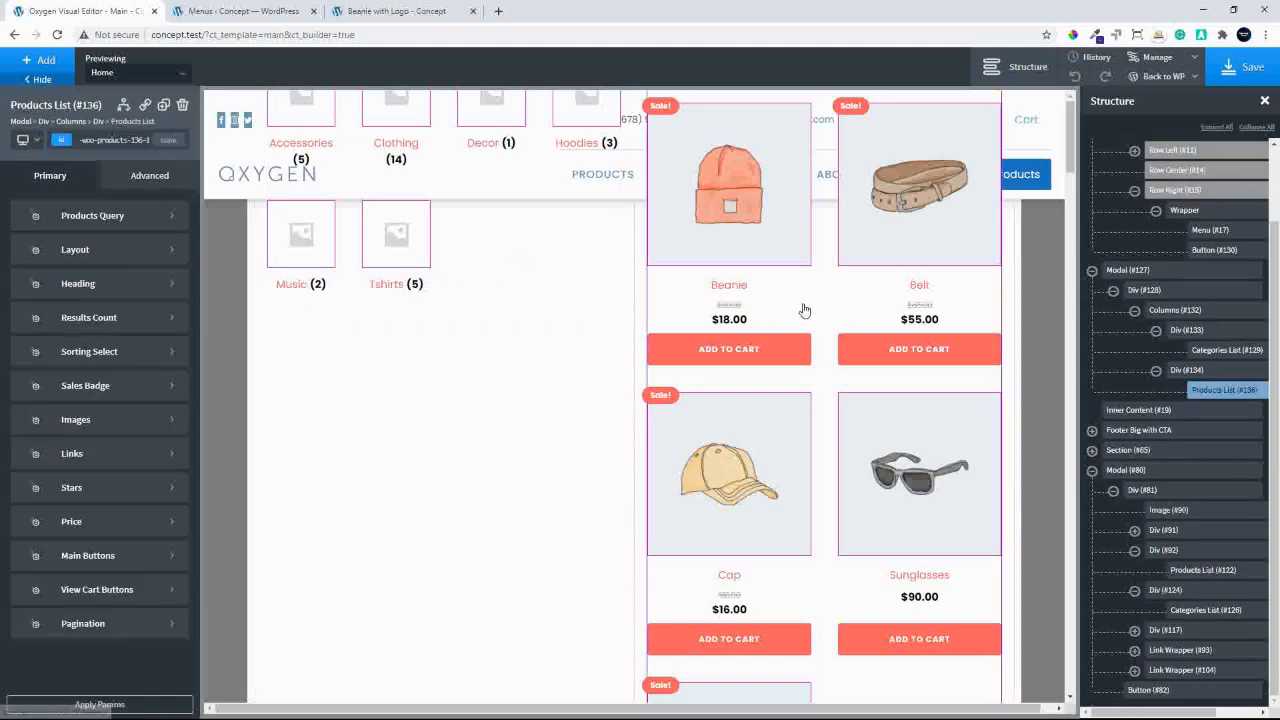
pyautogui.click(1232, 60)
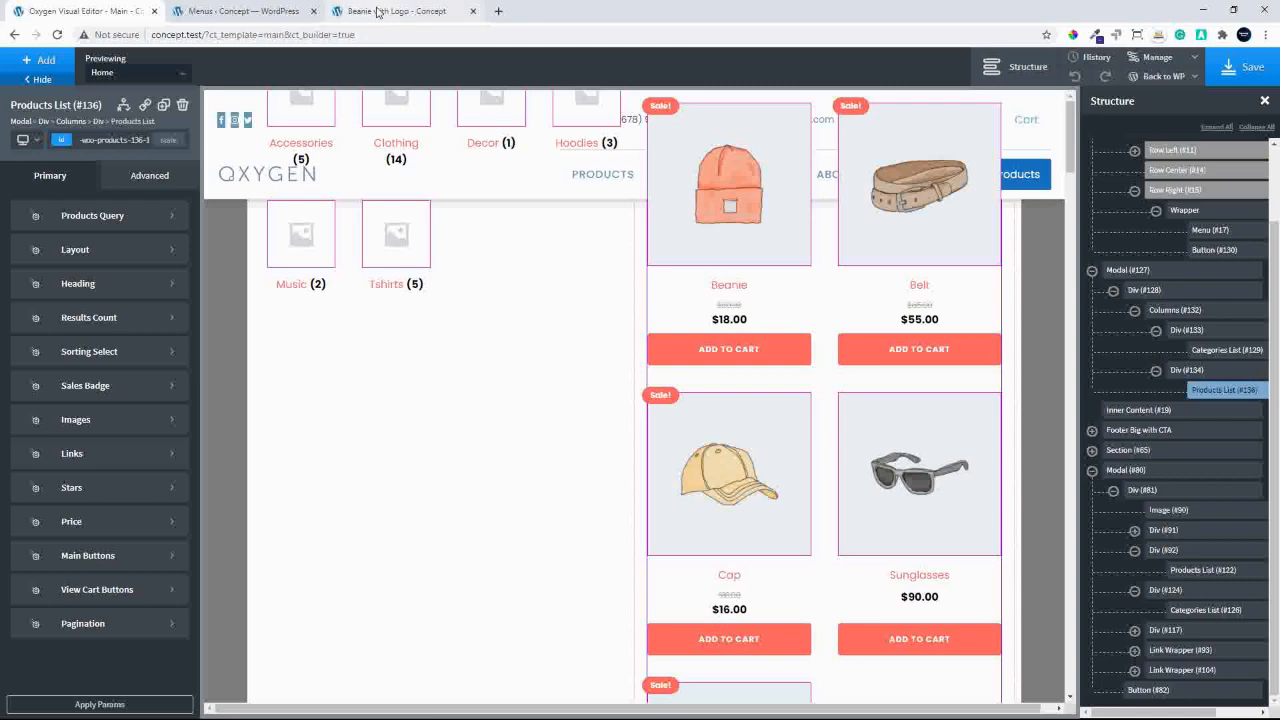
pyautogui.click(377, 11)
pyautogui.click(57, 34)
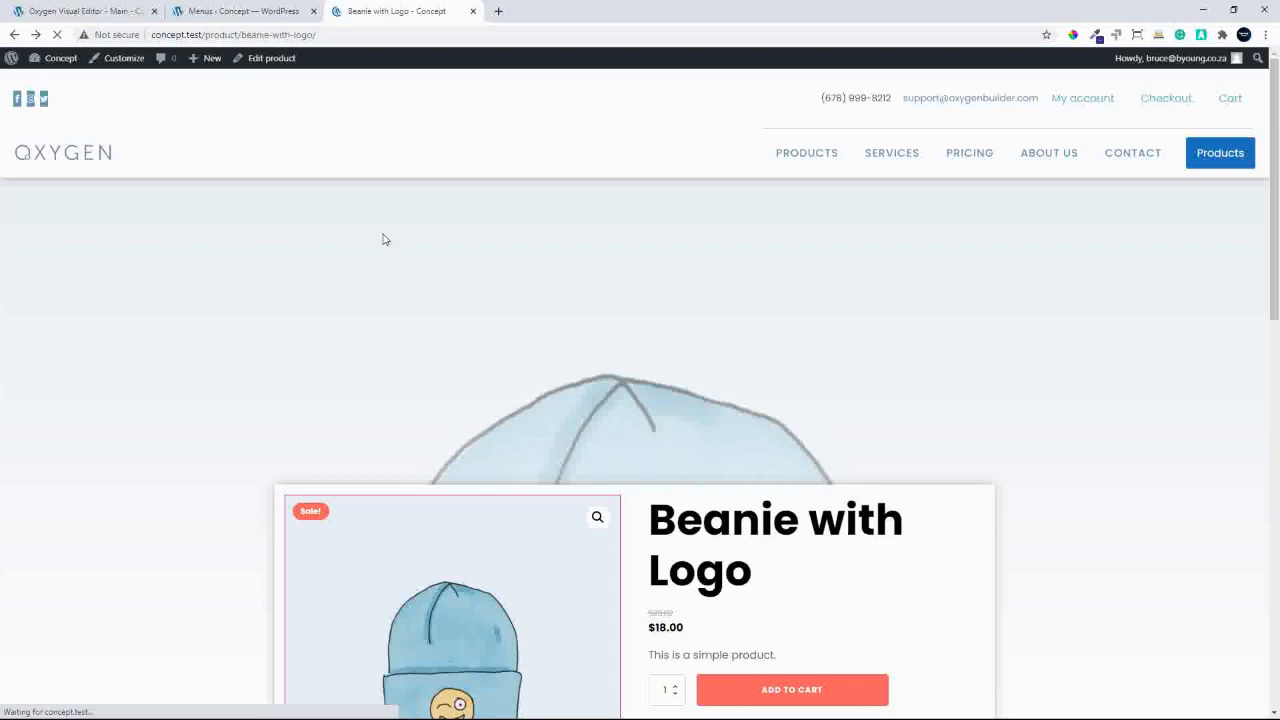
pyautogui.click(1234, 152)
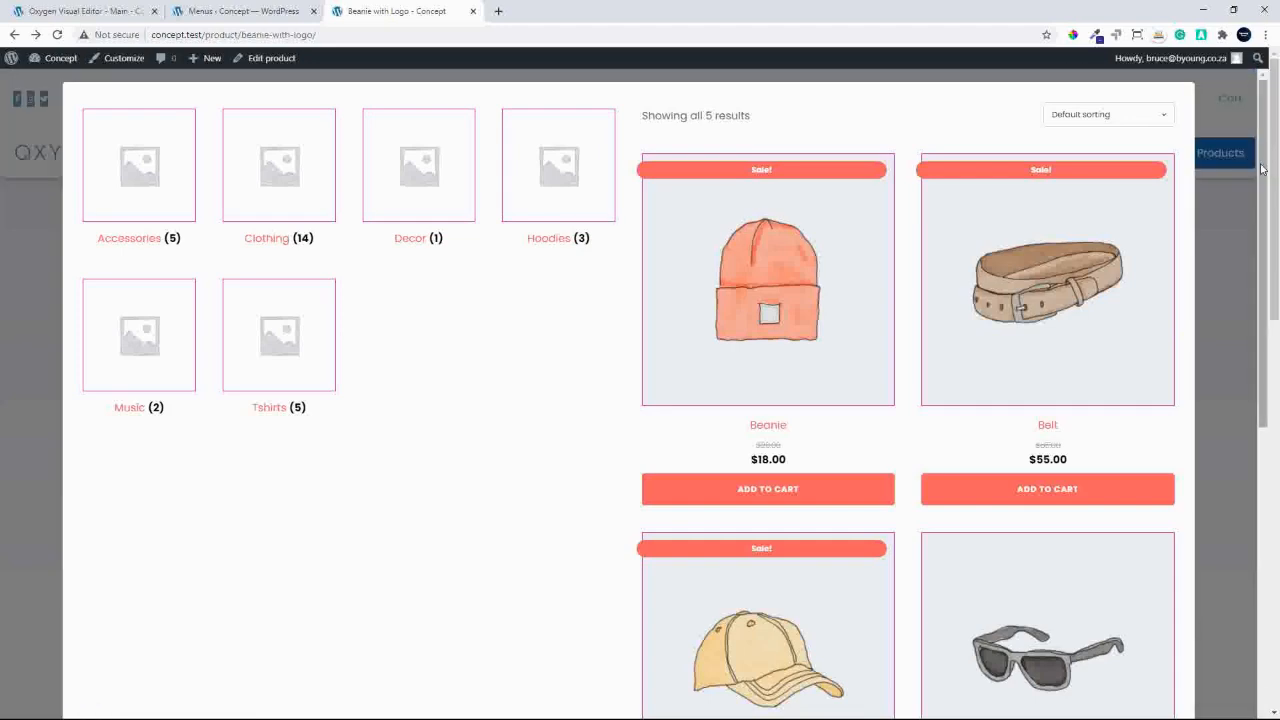
pyautogui.moveTo(1262, 168); pyautogui.dragTo(1277, 113)
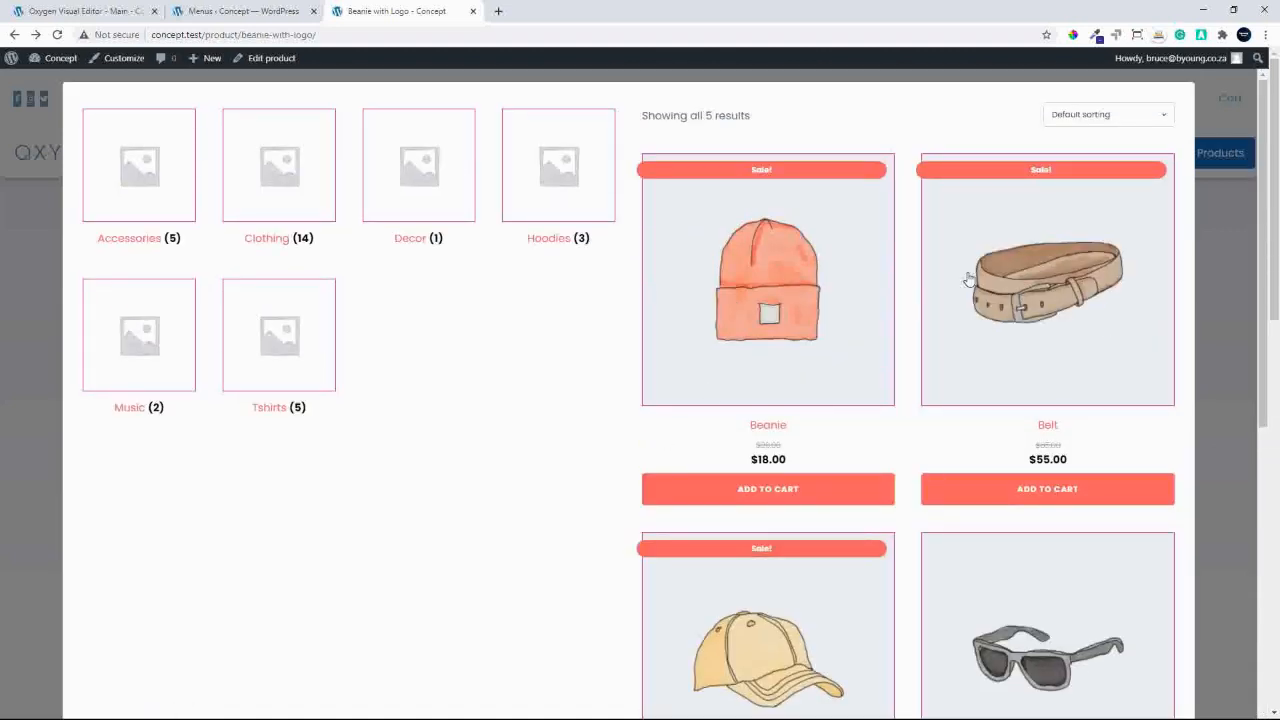
pyautogui.click(1231, 257)
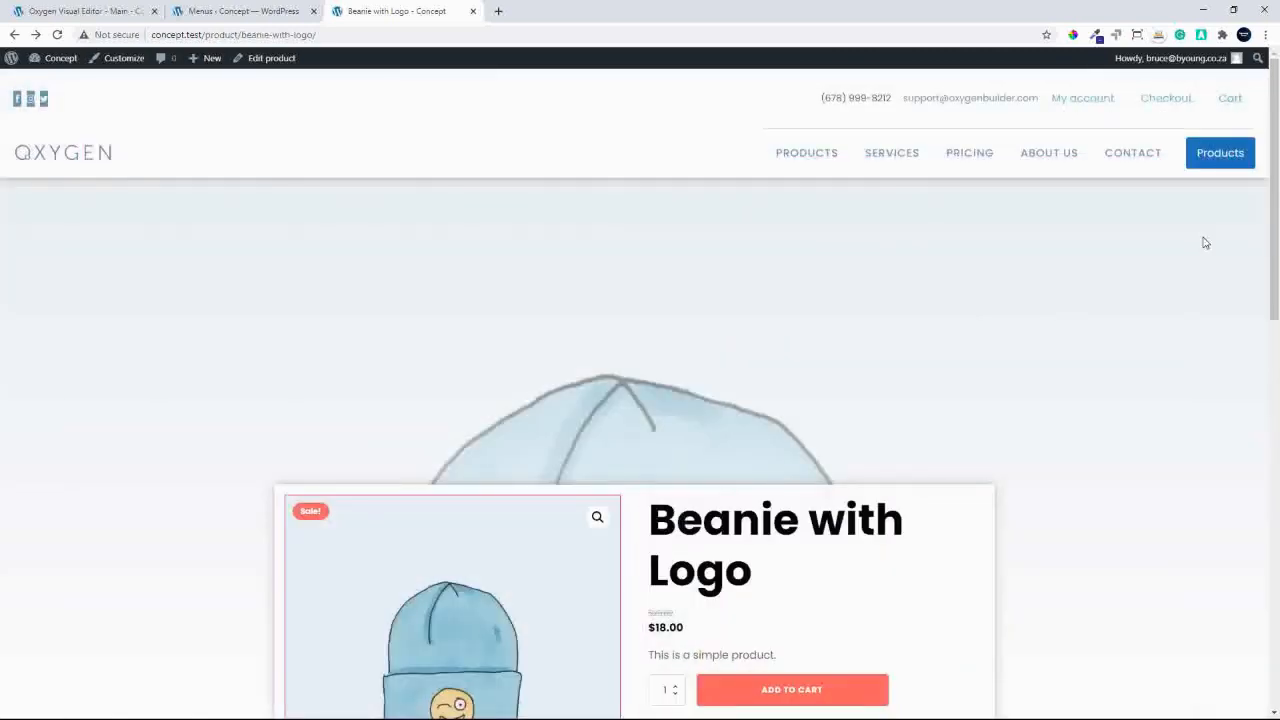
# Back in the Oxygen editor, insert a close button for the Products modal and move it above the columns inside the modal's Div.
pyautogui.click(92, 11)
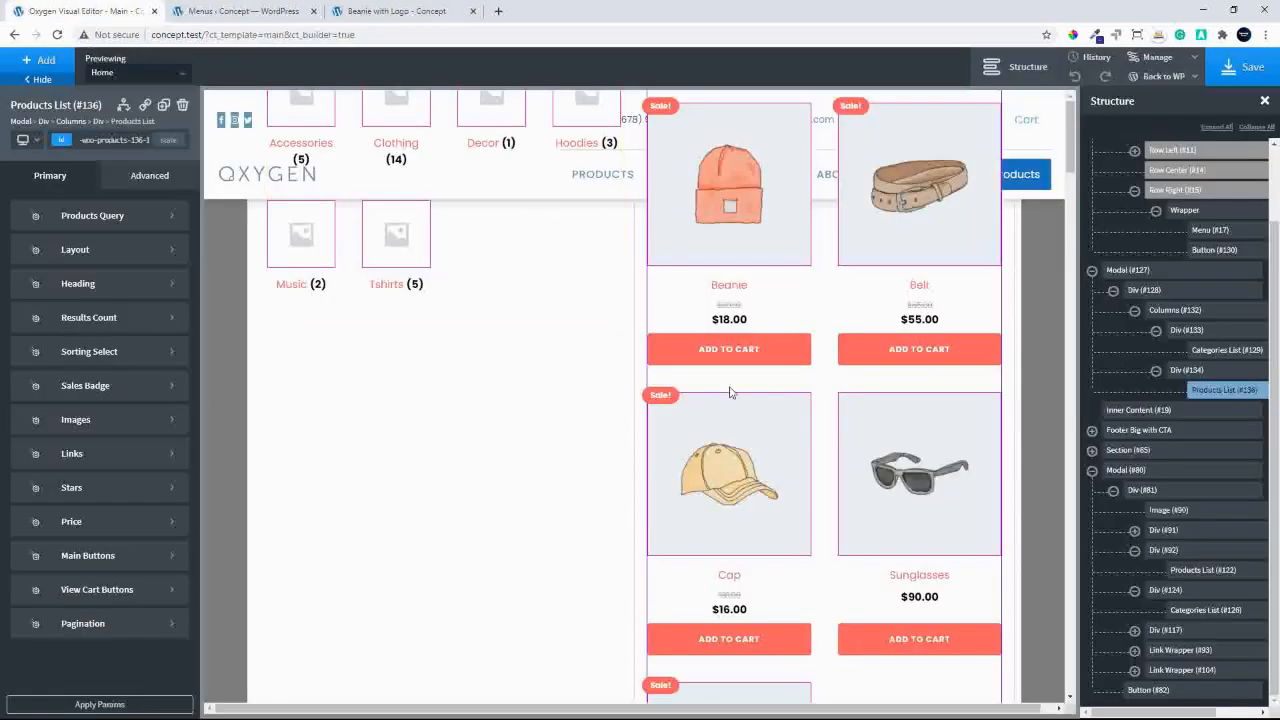
pyautogui.click(1143, 272)
pyautogui.click(109, 372)
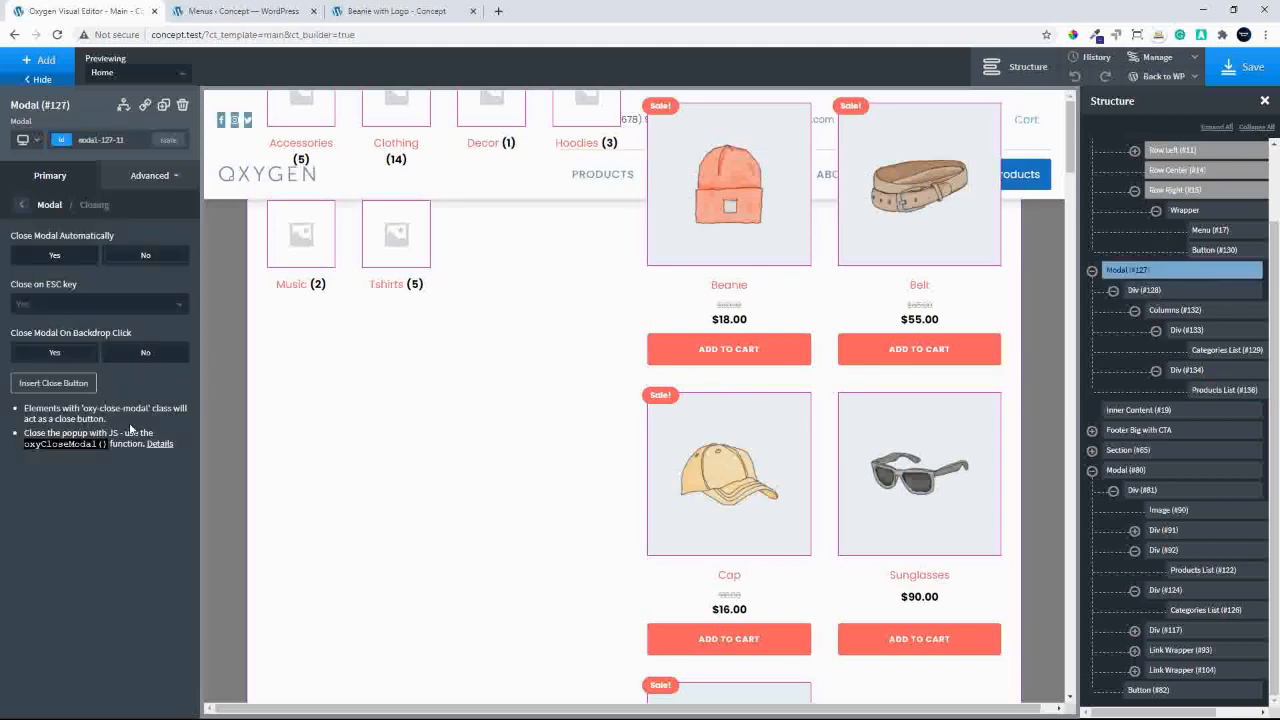
pyautogui.click(53, 384)
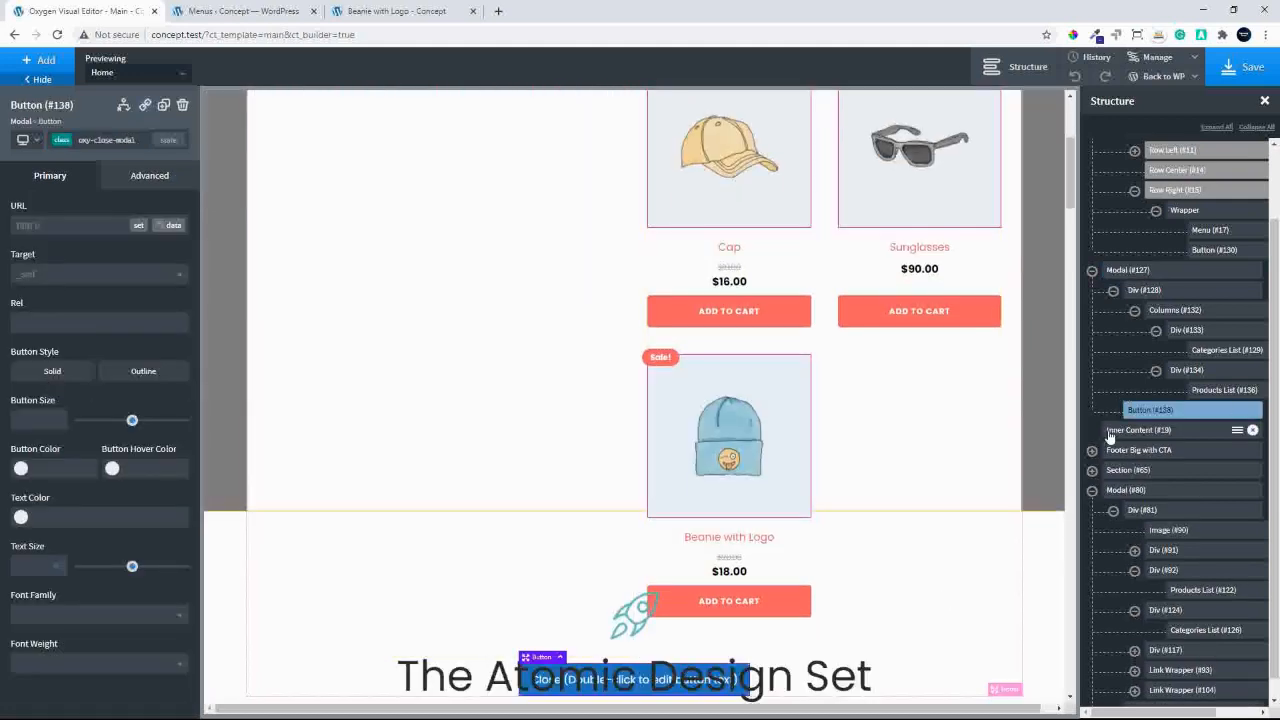
pyautogui.moveTo(1150, 412); pyautogui.dragTo(1189, 310)
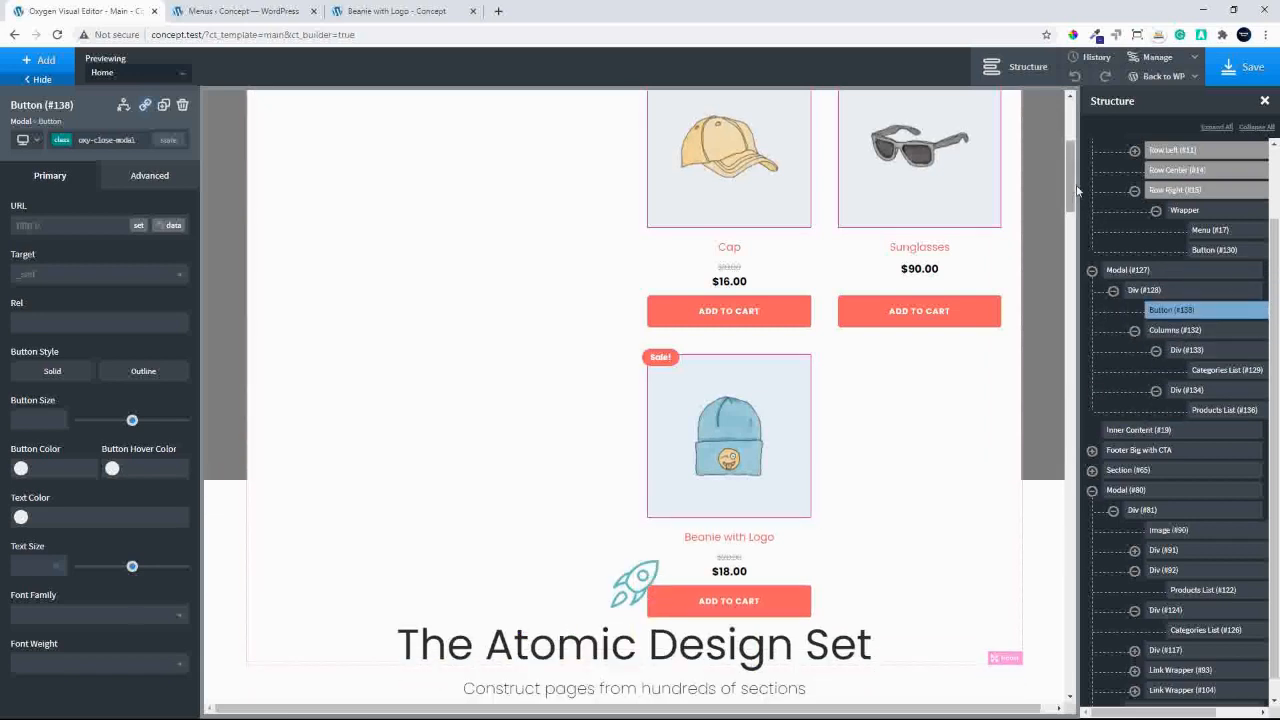
# Save the template and review the modal's close button, categories and full product list on the reloaded product page.
pyautogui.click(1240, 66)
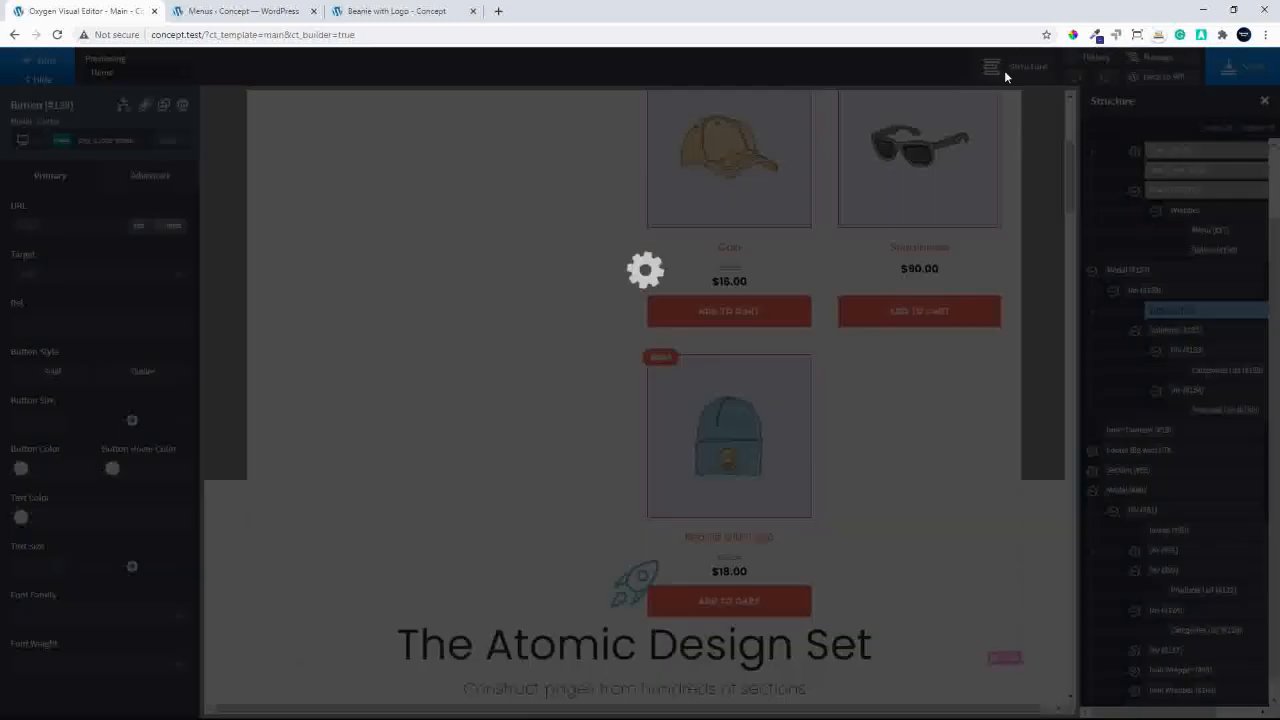
pyautogui.click(419, 18)
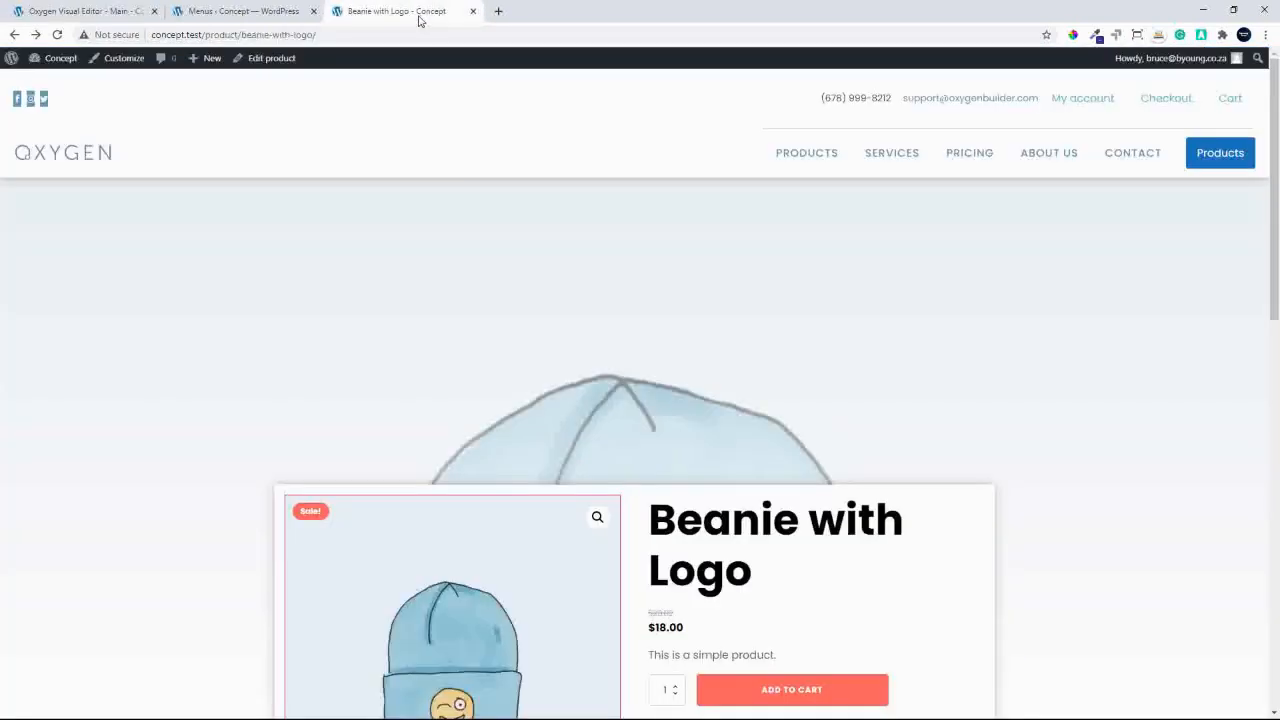
pyautogui.click(57, 35)
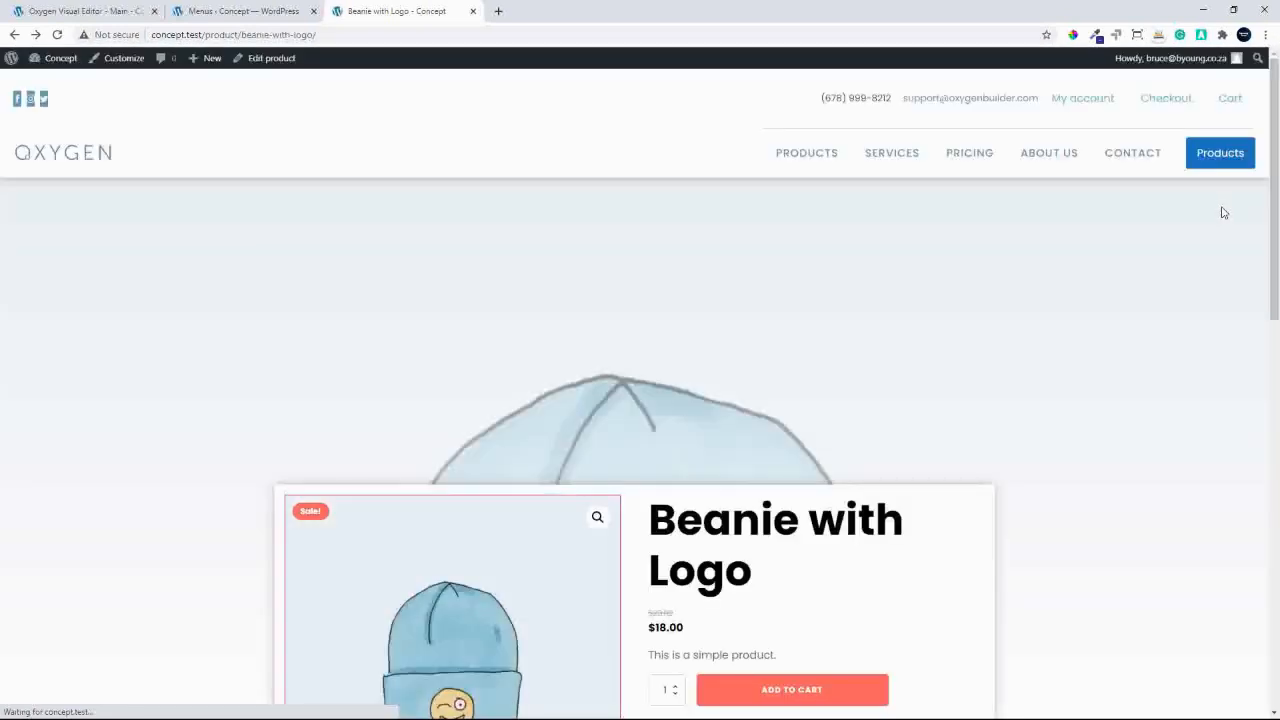
pyautogui.click(1228, 150)
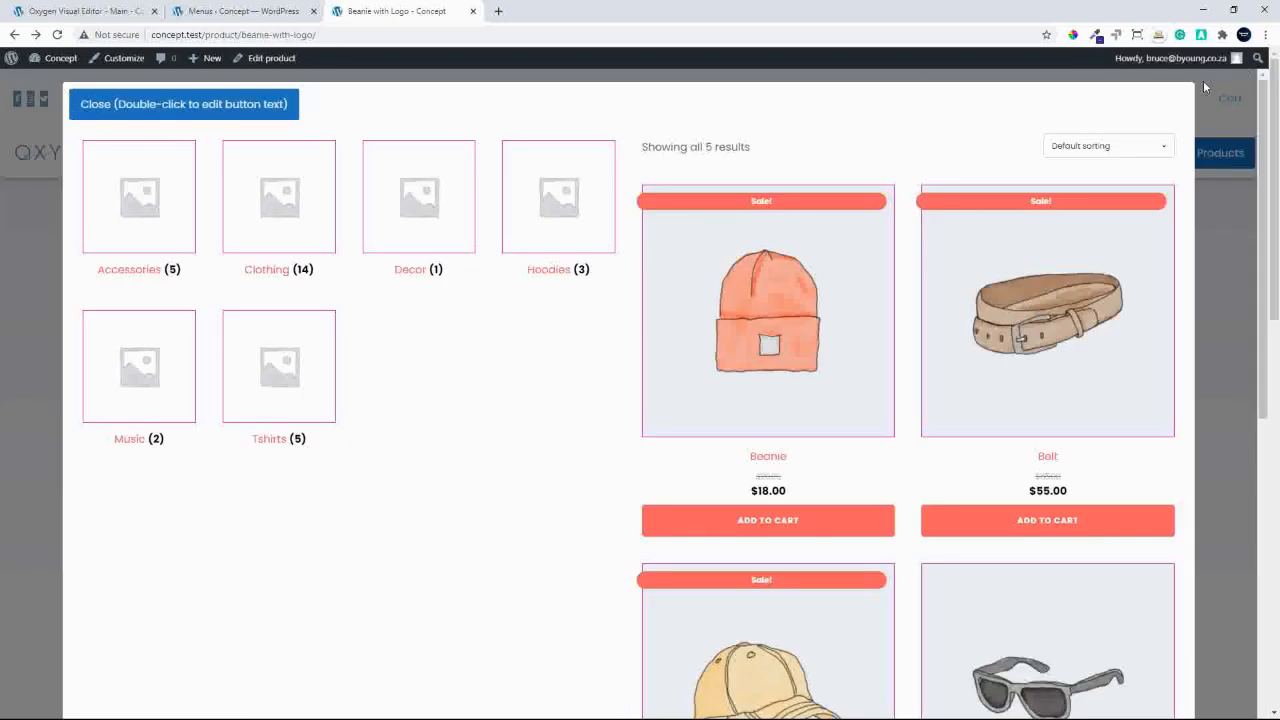
pyautogui.scroll(-1, 1258, 245)
pyautogui.scroll(-5, 1257, 245)
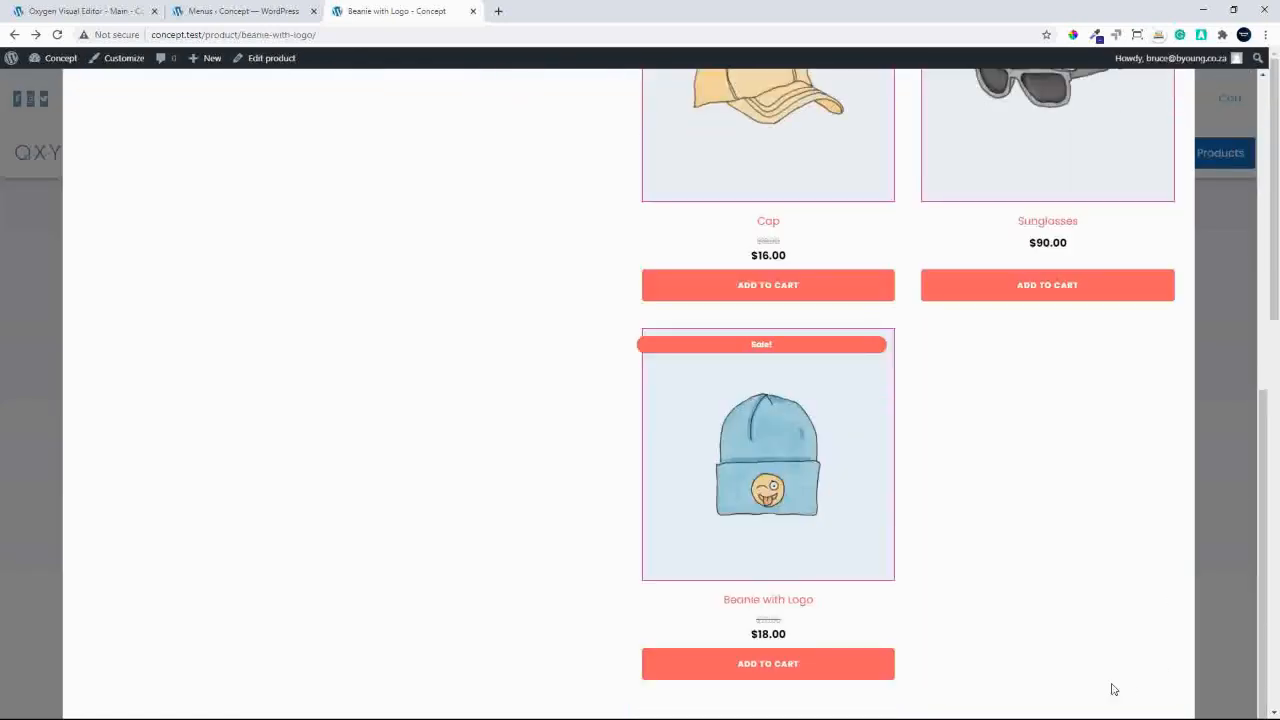
pyautogui.scroll(6, 1270, 560)
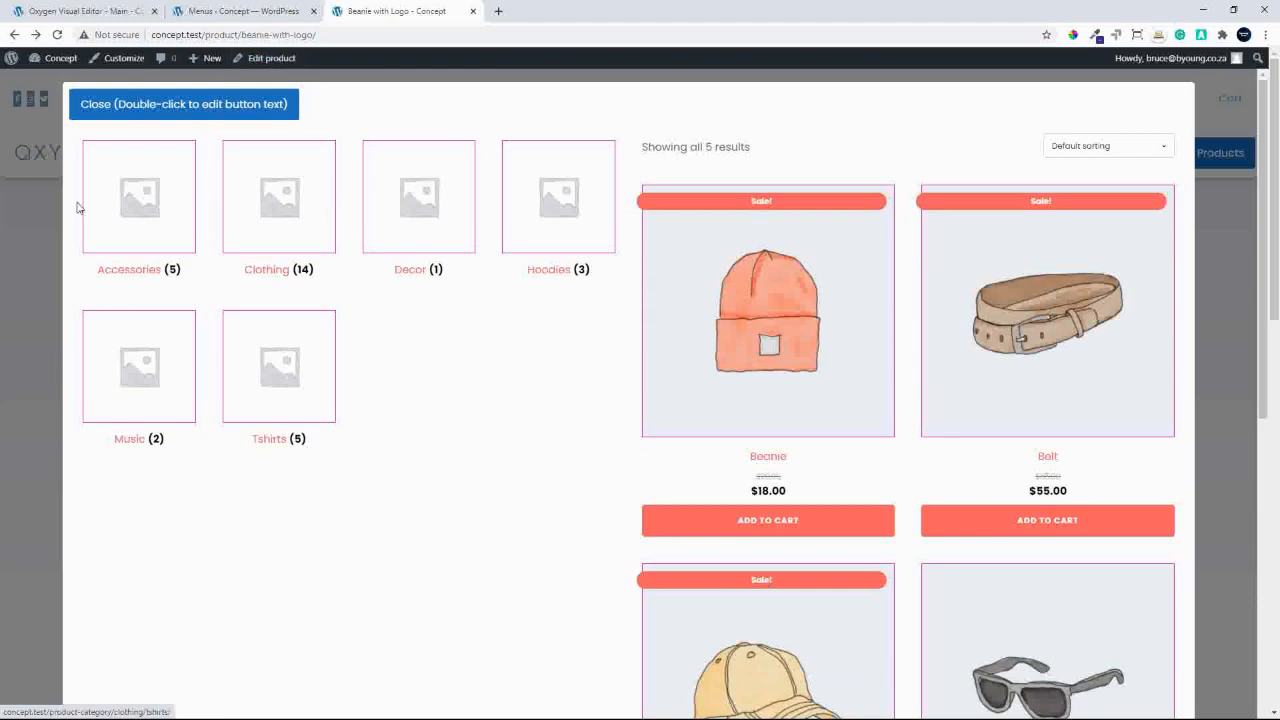
pyautogui.scroll(-2, 789, 312)
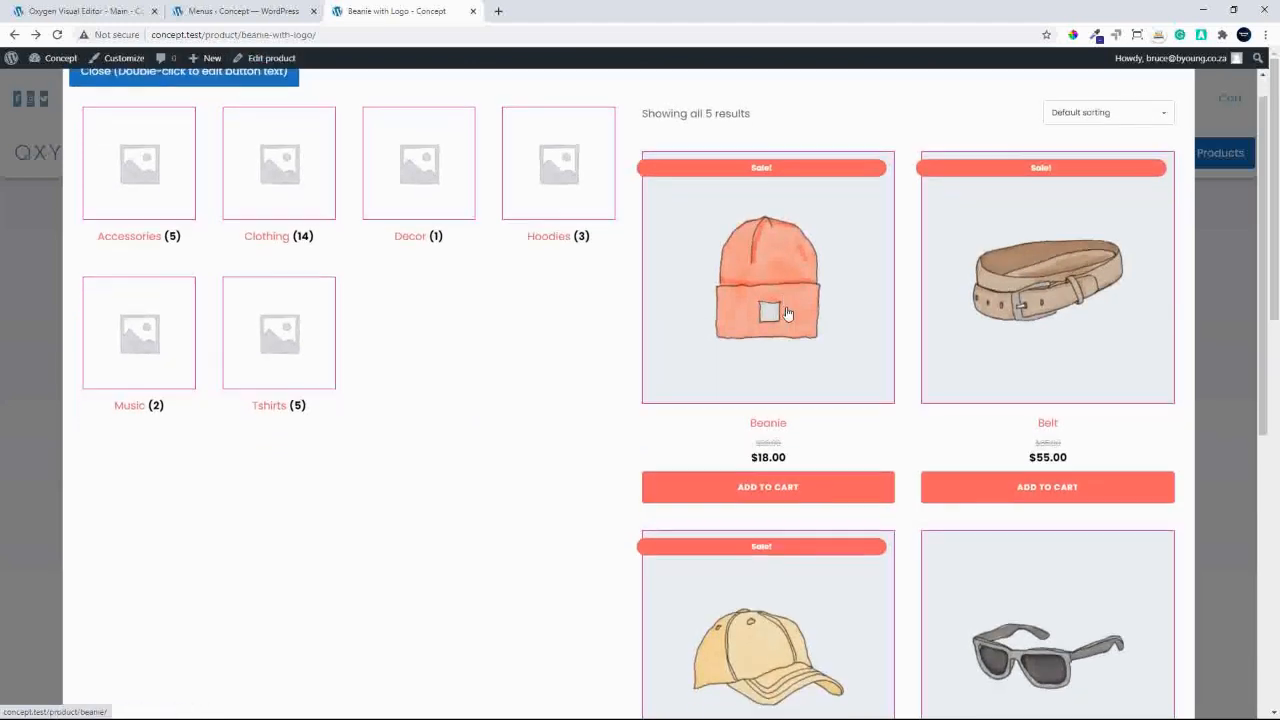
pyautogui.scroll(-2, 793, 309)
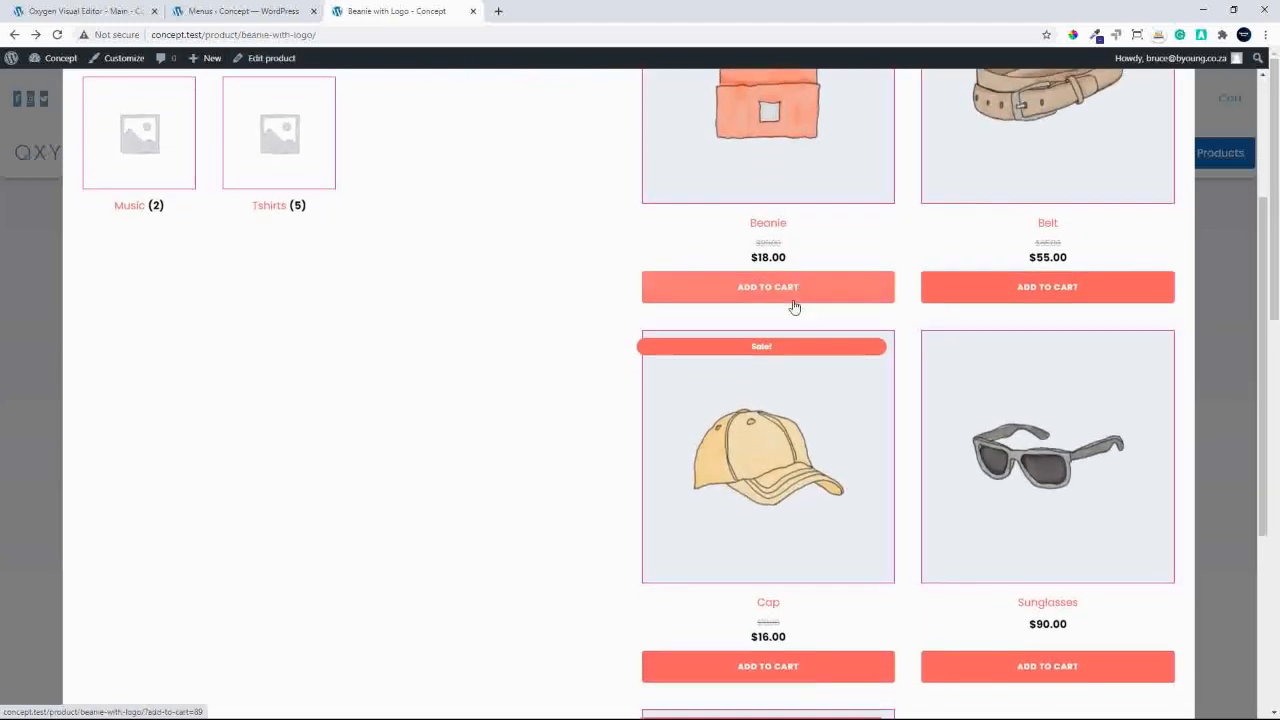
pyautogui.scroll(2, 1263, 397)
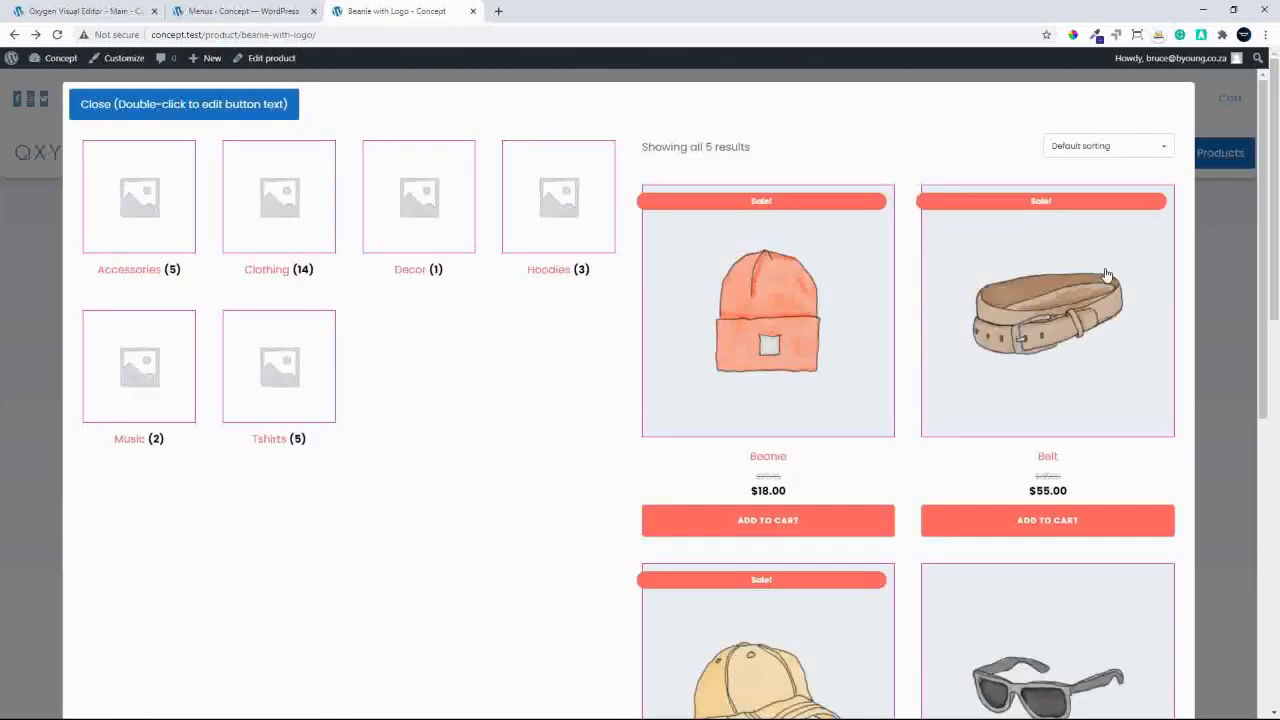
pyautogui.click(51, 217)
# In the Oxygen editor, change the modal's Products List layout to three columns.
pyautogui.click(87, 11)
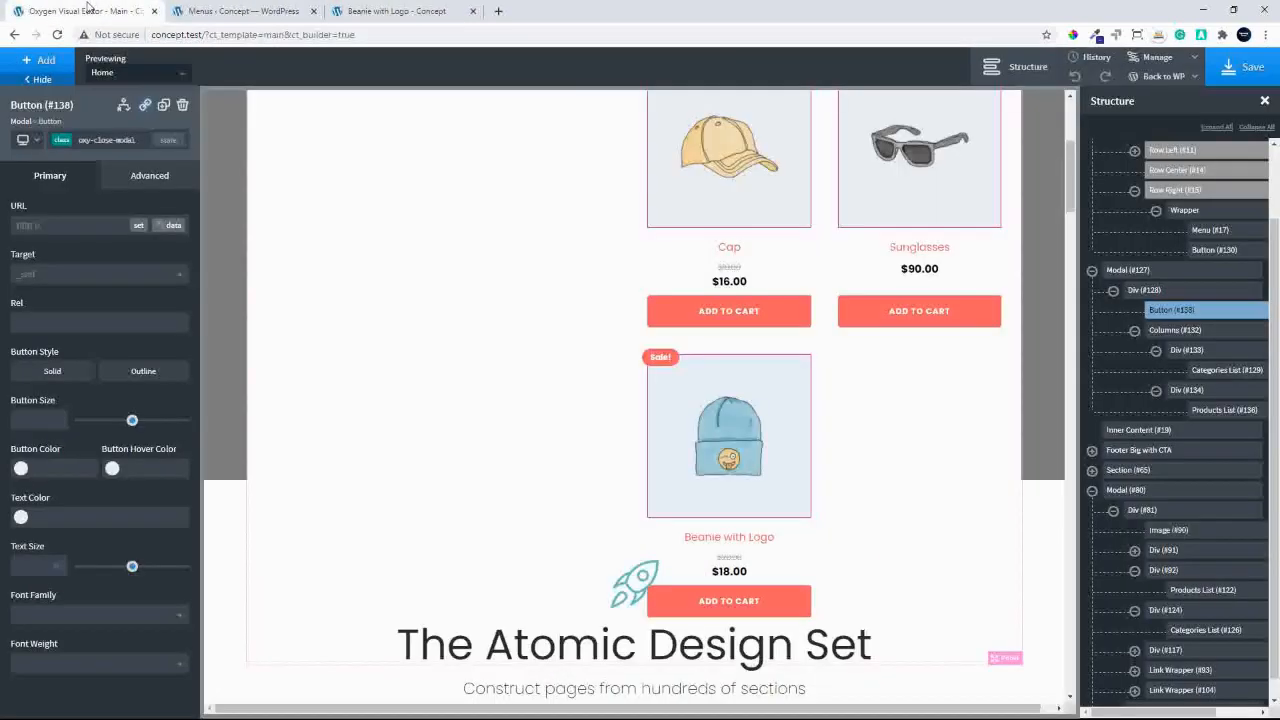
pyautogui.click(829, 249)
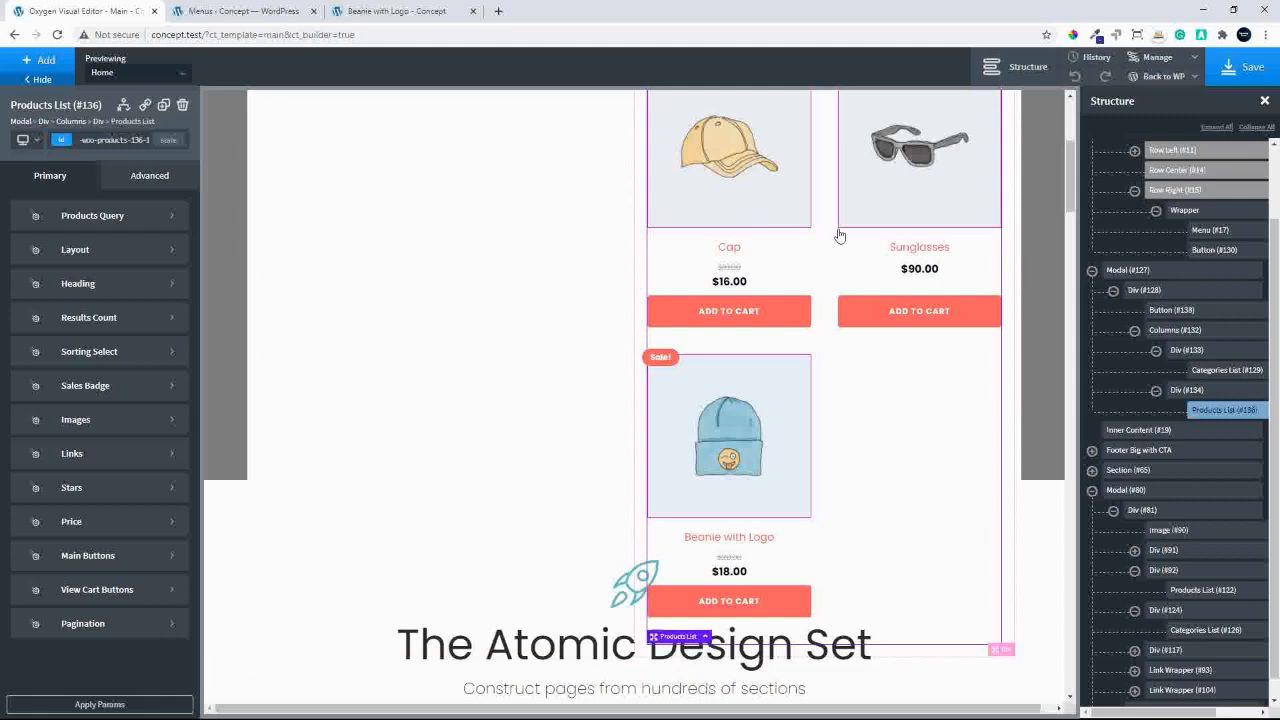
pyautogui.click(103, 252)
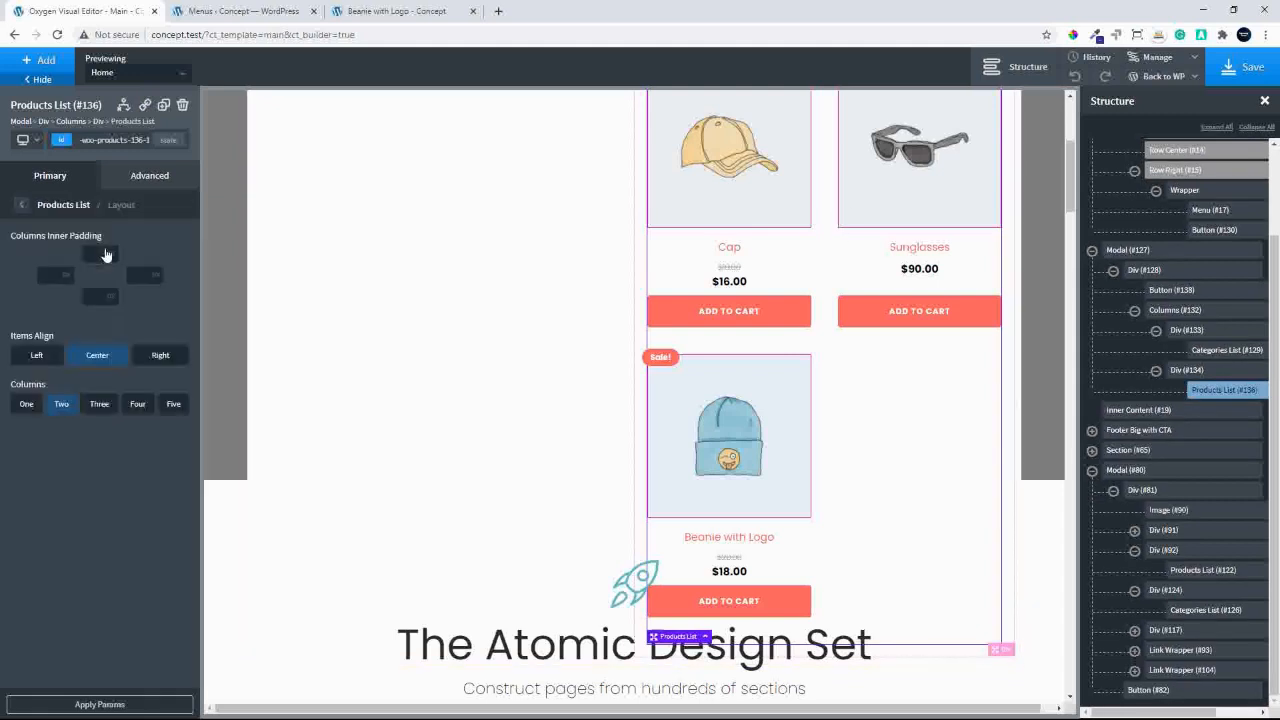
pyautogui.click(99, 405)
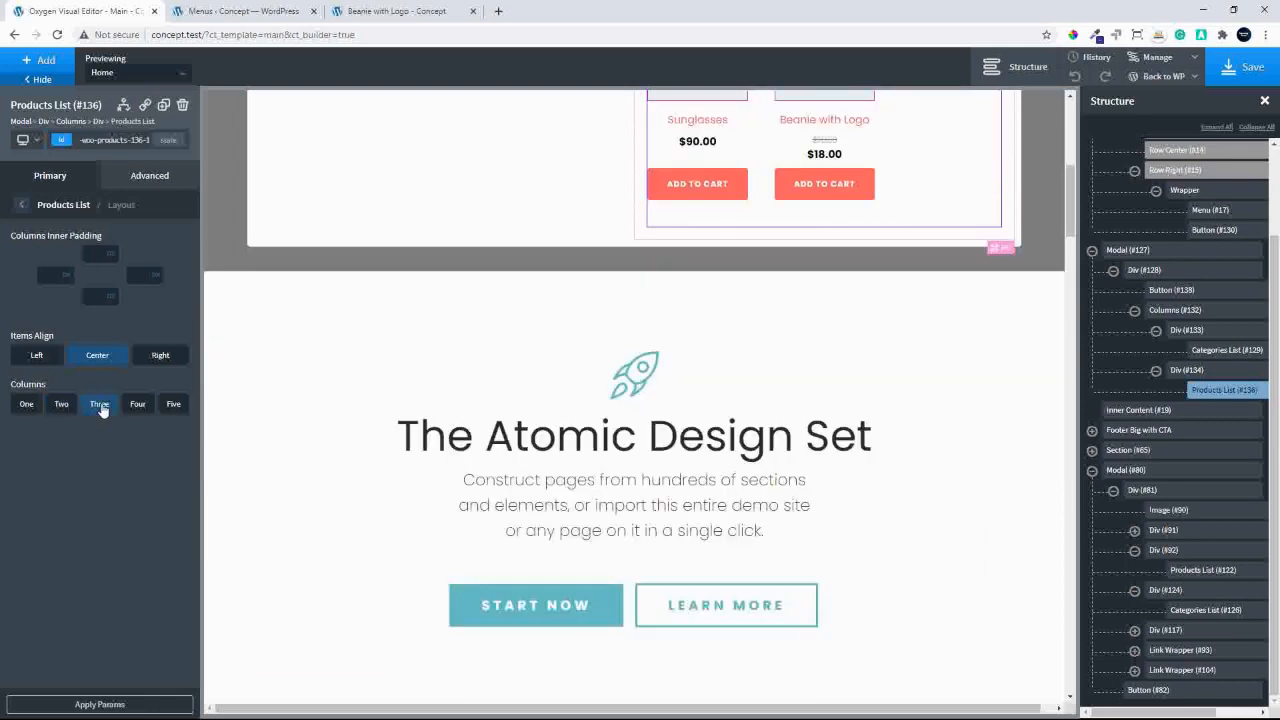
pyautogui.moveTo(1070, 190); pyautogui.dragTo(1081, 118)
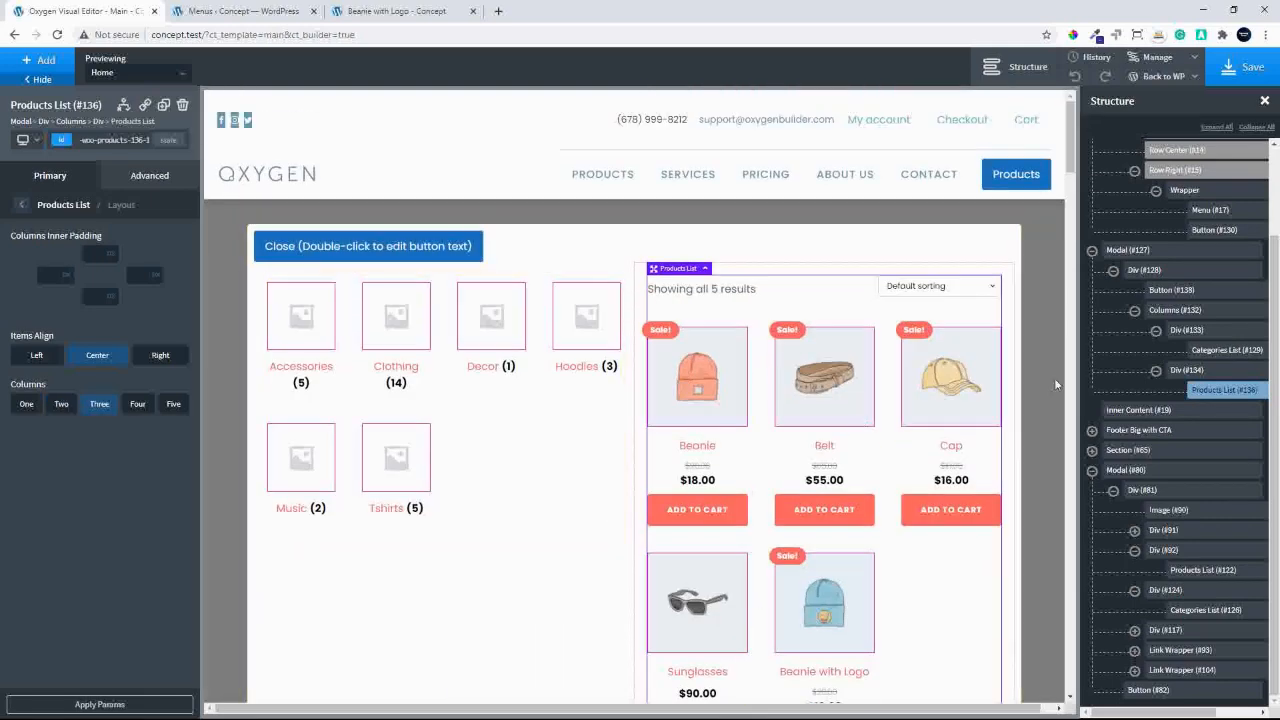
# Set the width of the modal column holding the Categories List to 40.
pyautogui.click(1200, 330)
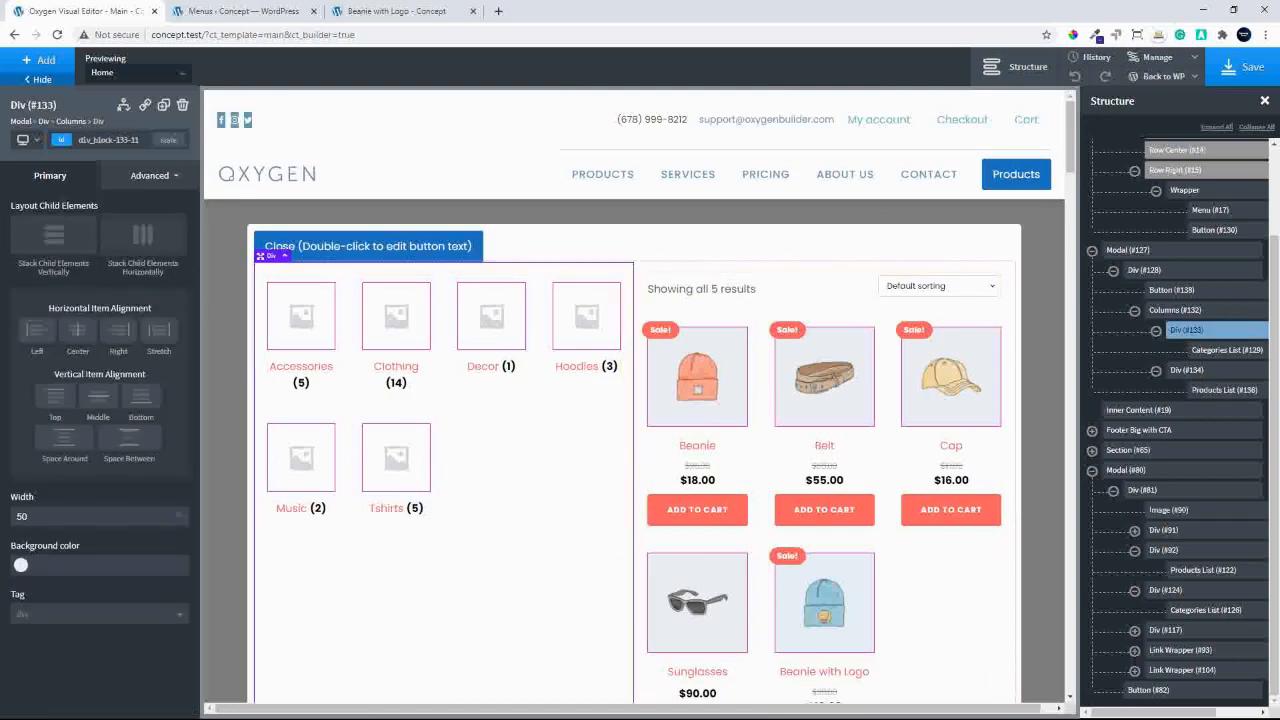
pyautogui.click(47, 517)
pyautogui.write('40')
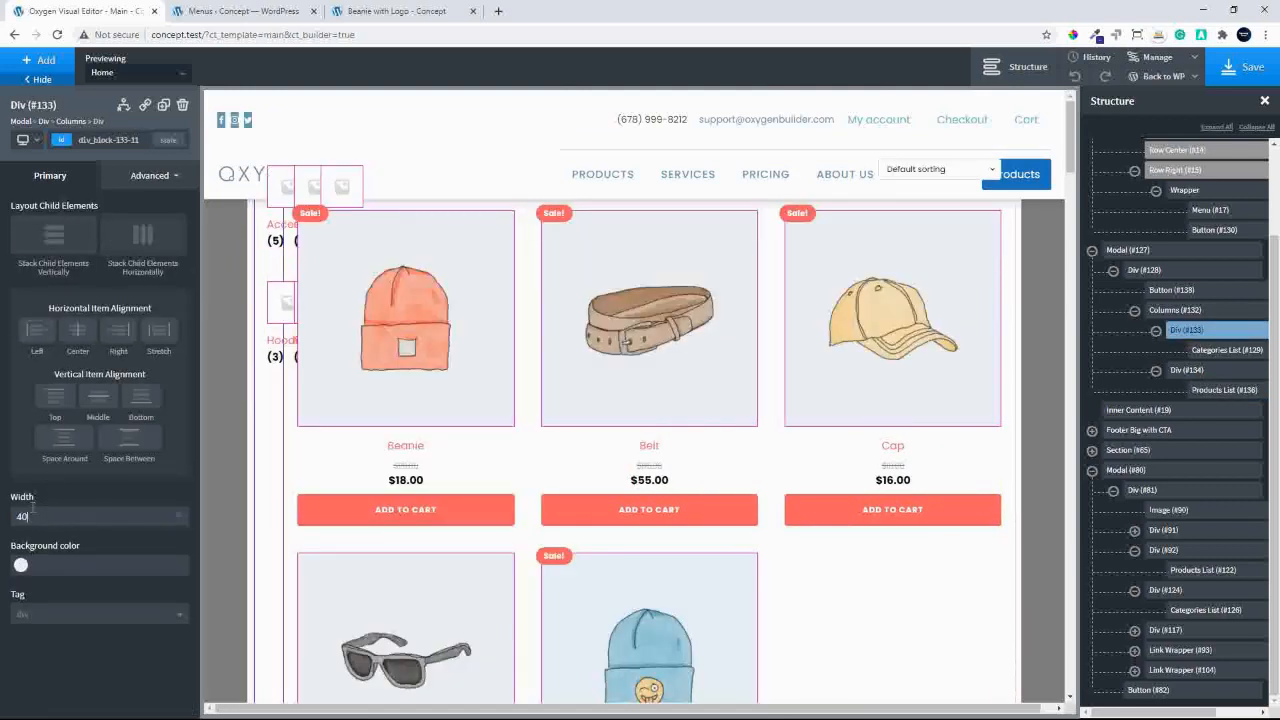
# Save the template and check the modal's new column proportions on the reloaded product page, dismissing the modal at the end.
pyautogui.click(1237, 66)
pyautogui.click(396, 12)
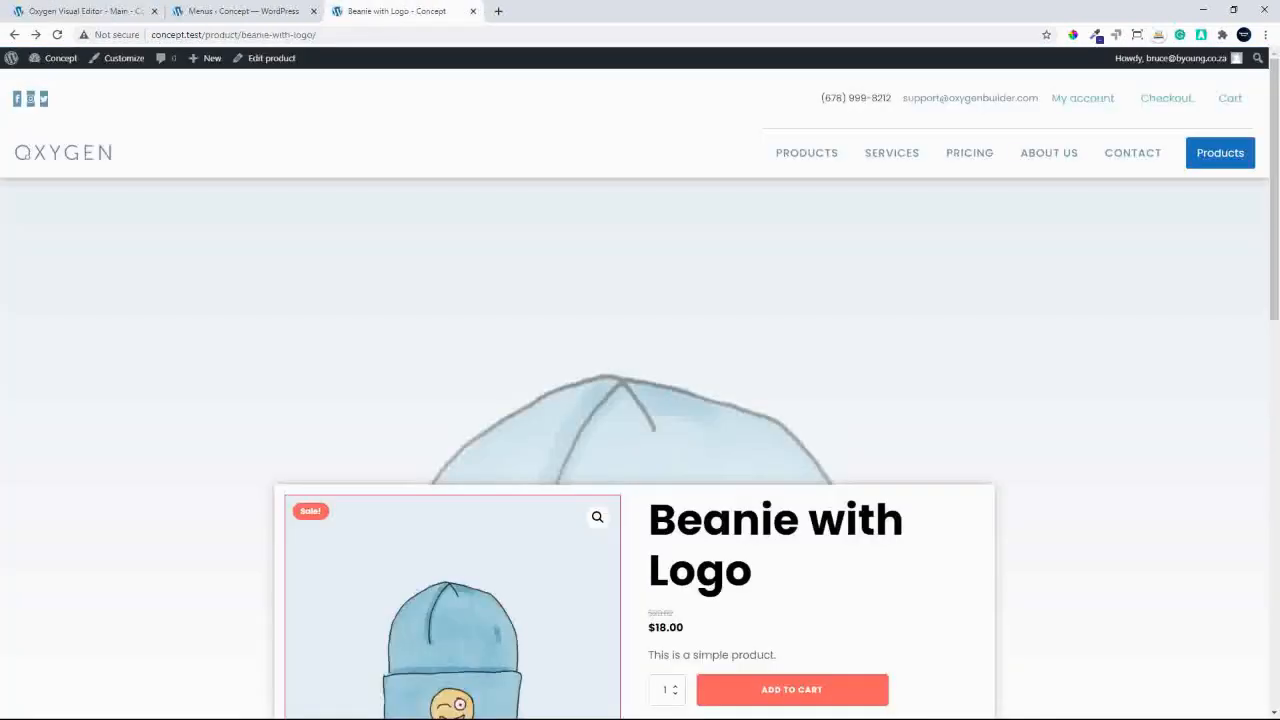
pyautogui.click(57, 36)
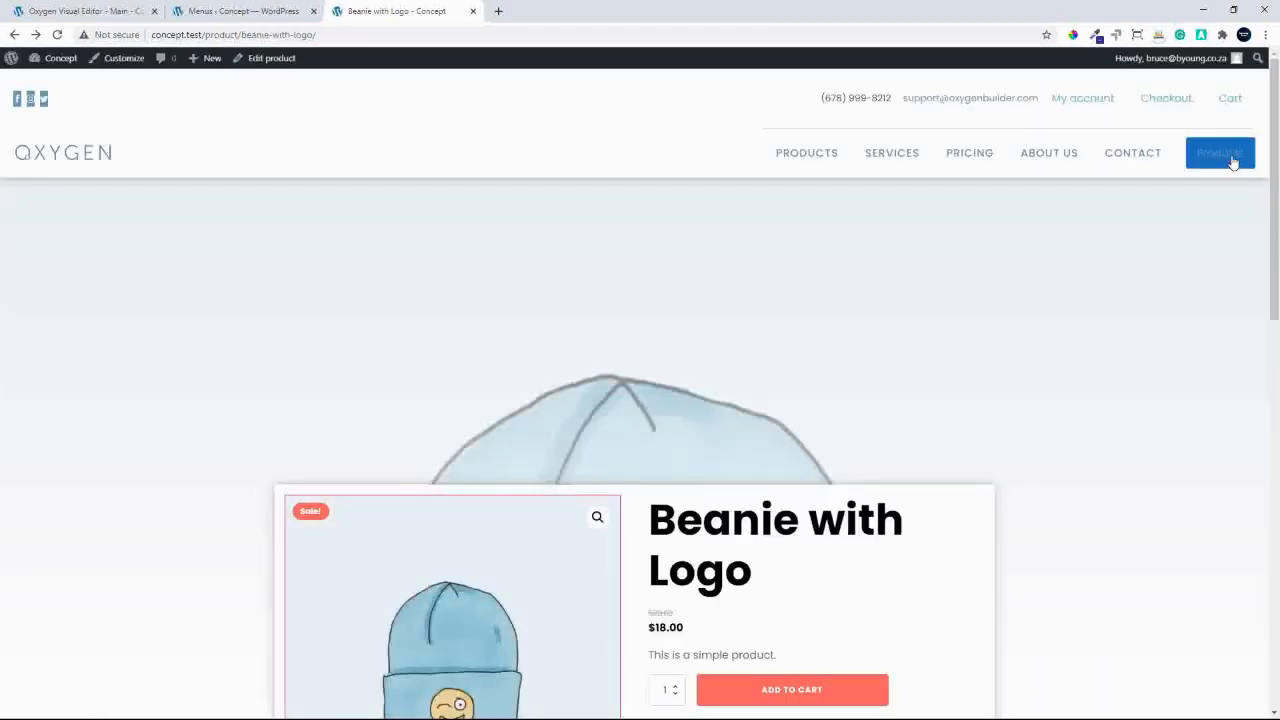
pyautogui.click(1230, 155)
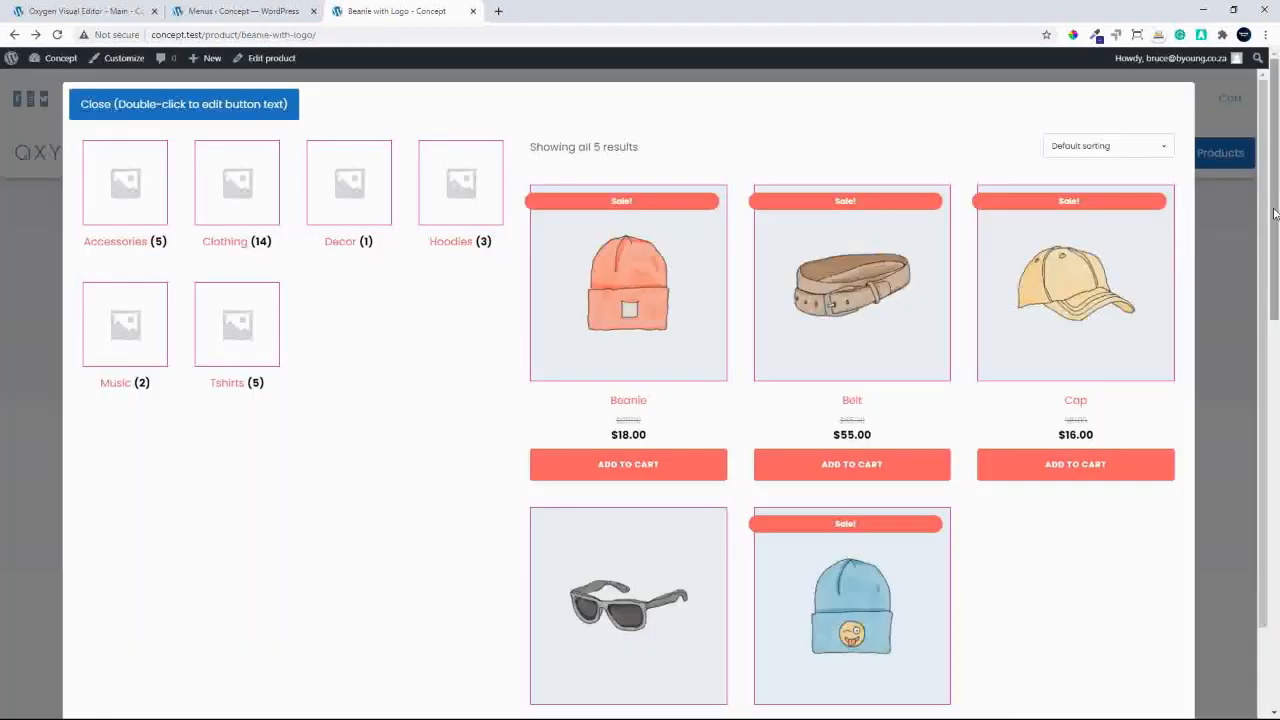
pyautogui.moveTo(1261, 220); pyautogui.dragTo(1267, 86)
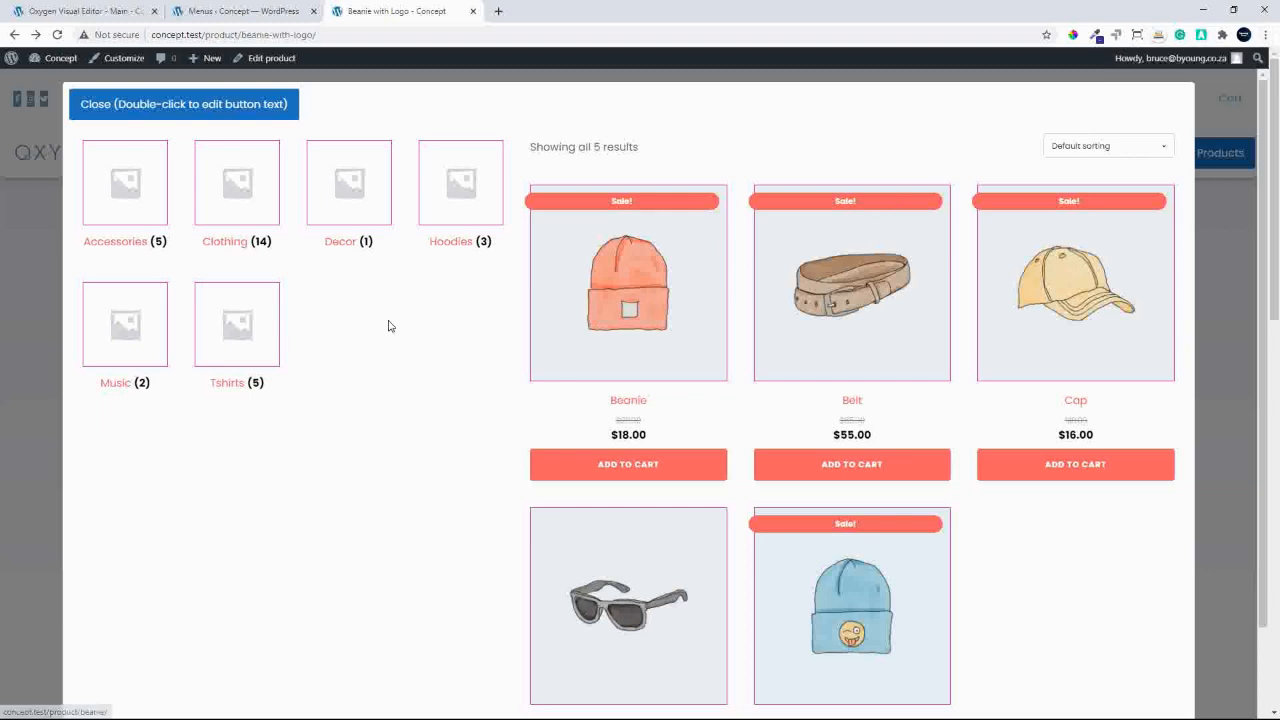
pyautogui.click(1224, 227)
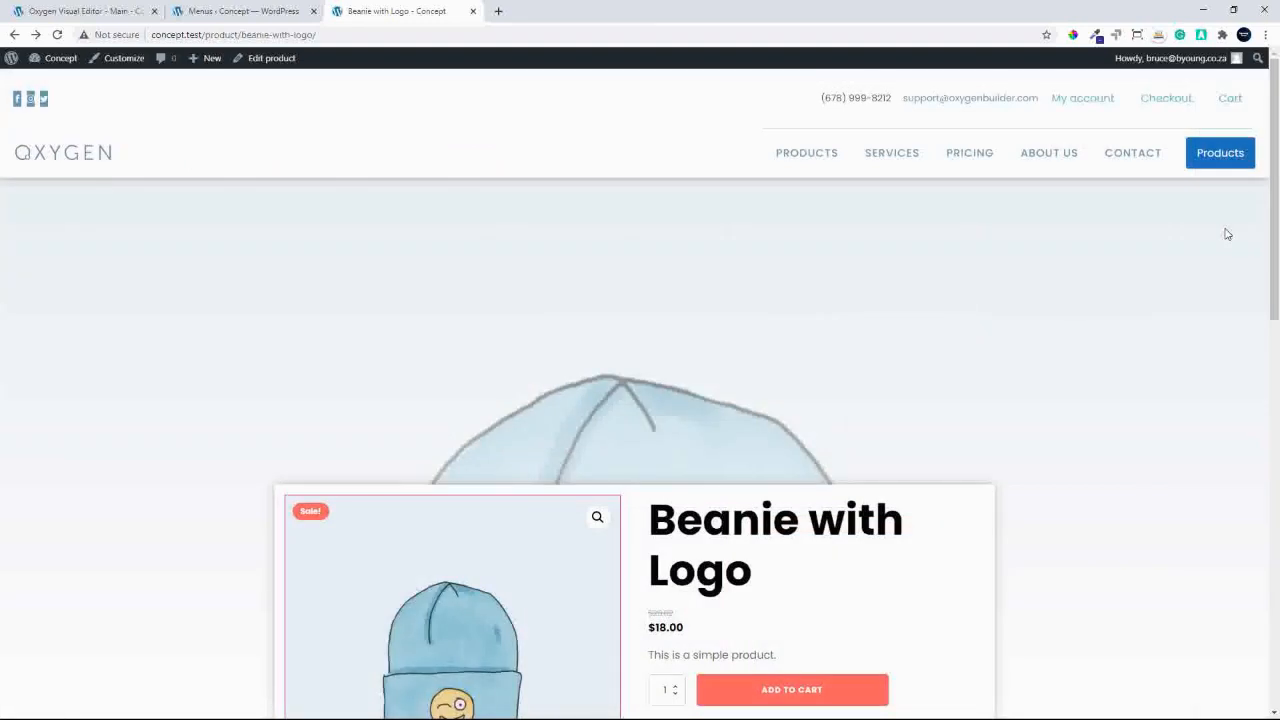
# Return to the Oxygen editor, look over the whole template and collapse the Products modal in the structure tree.
pyautogui.click(55, 12)
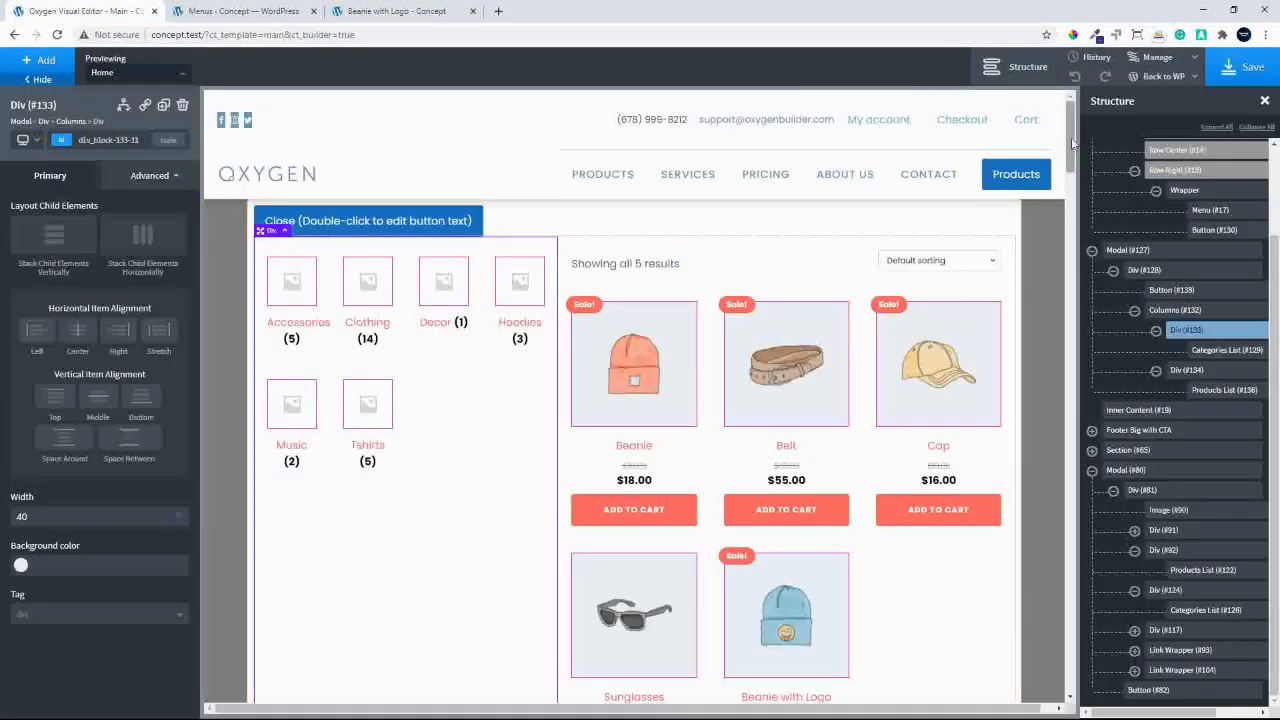
pyautogui.moveTo(1075, 144); pyautogui.dragTo(1046, 714)
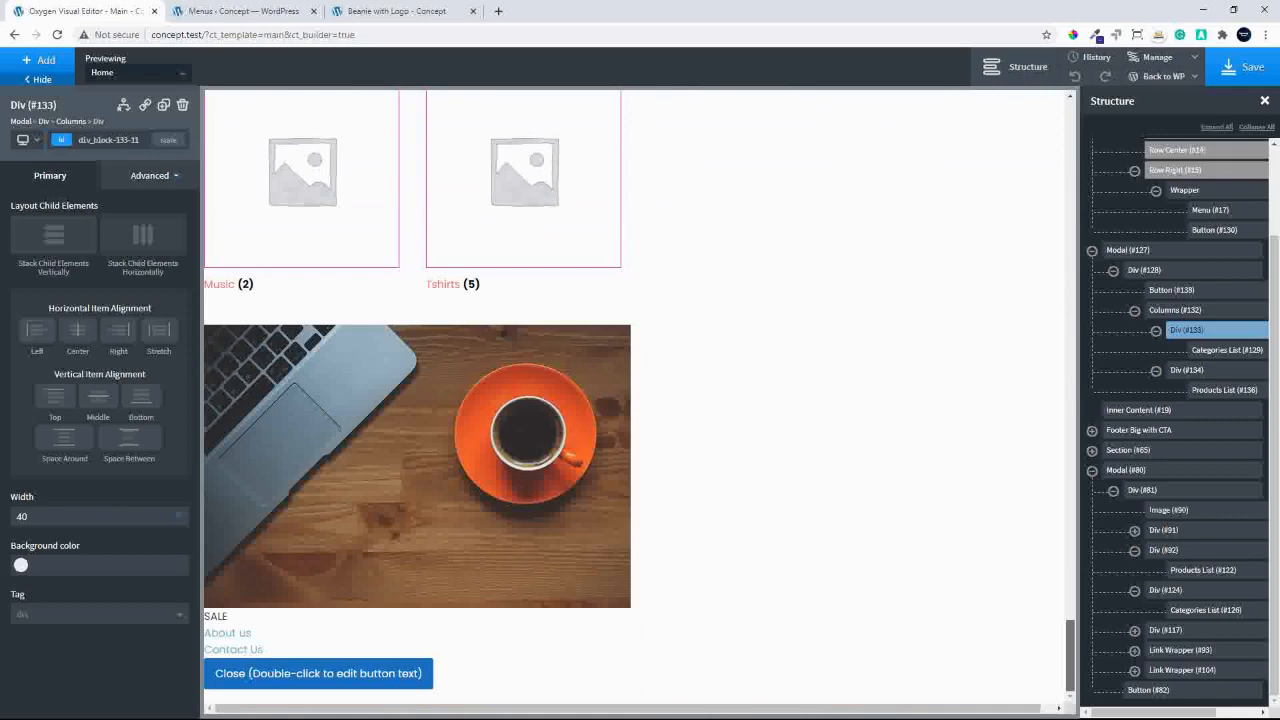
pyautogui.moveTo(1066, 651); pyautogui.dragTo(1163, 21)
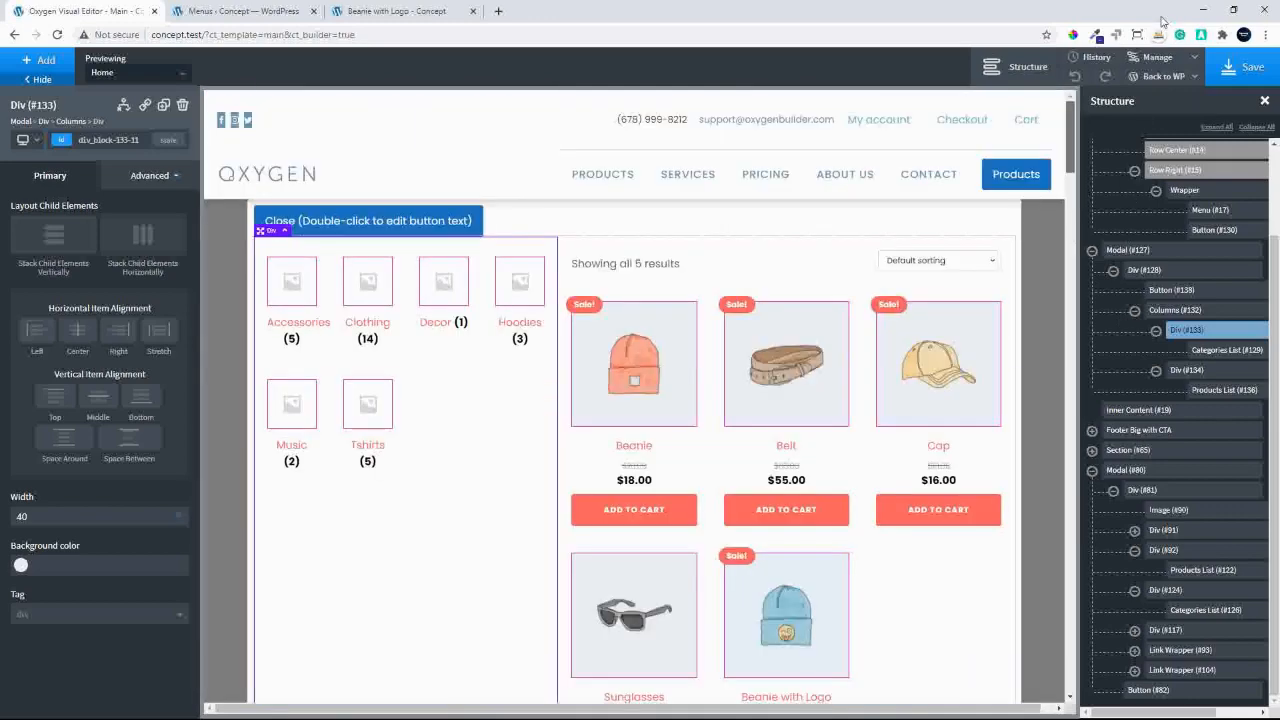
pyautogui.click(1090, 249)
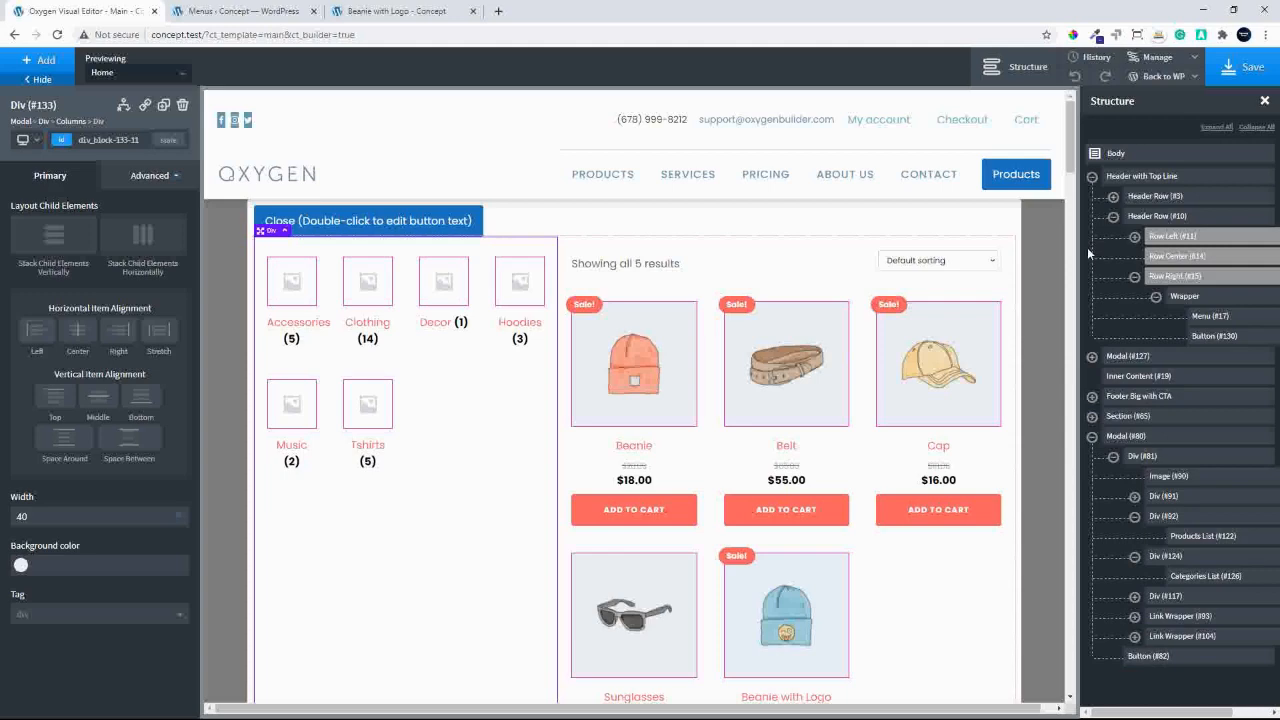
# Collapse the last modal in the structure tree and expand the Footer Big with CTA section and its logo row div.
pyautogui.click(1092, 436)
pyautogui.click(1120, 397)
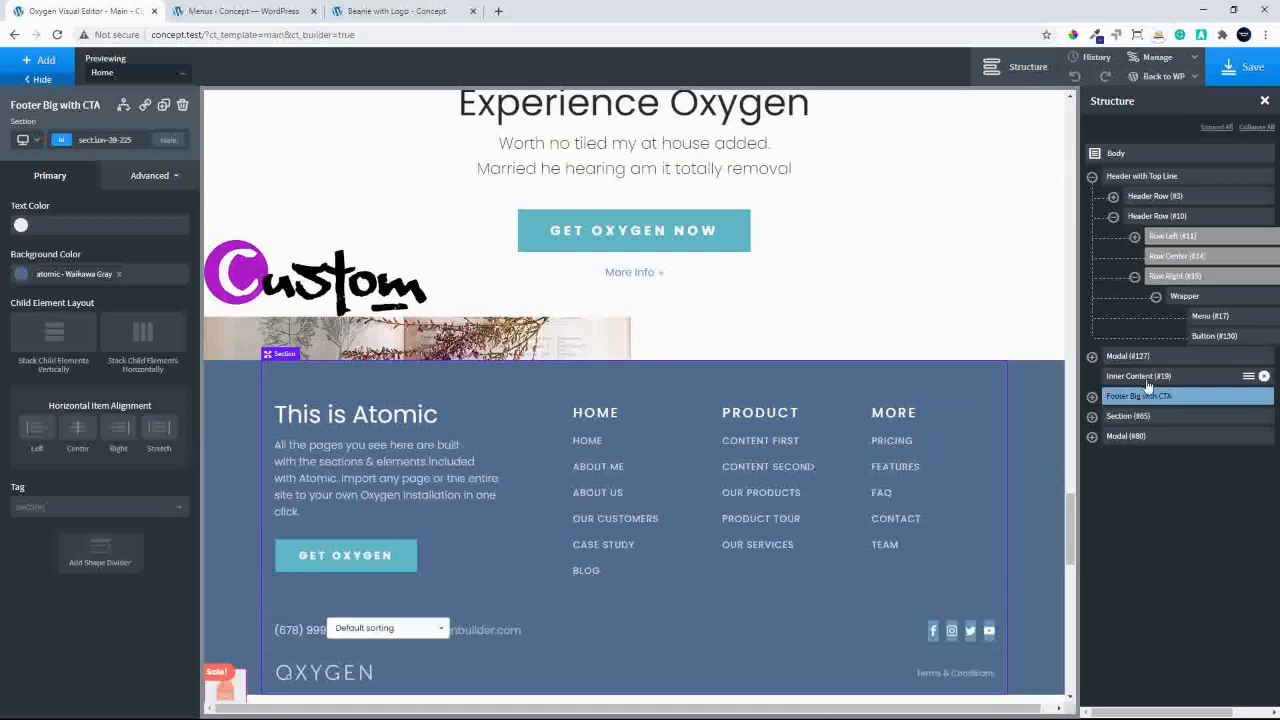
pyautogui.click(1092, 396)
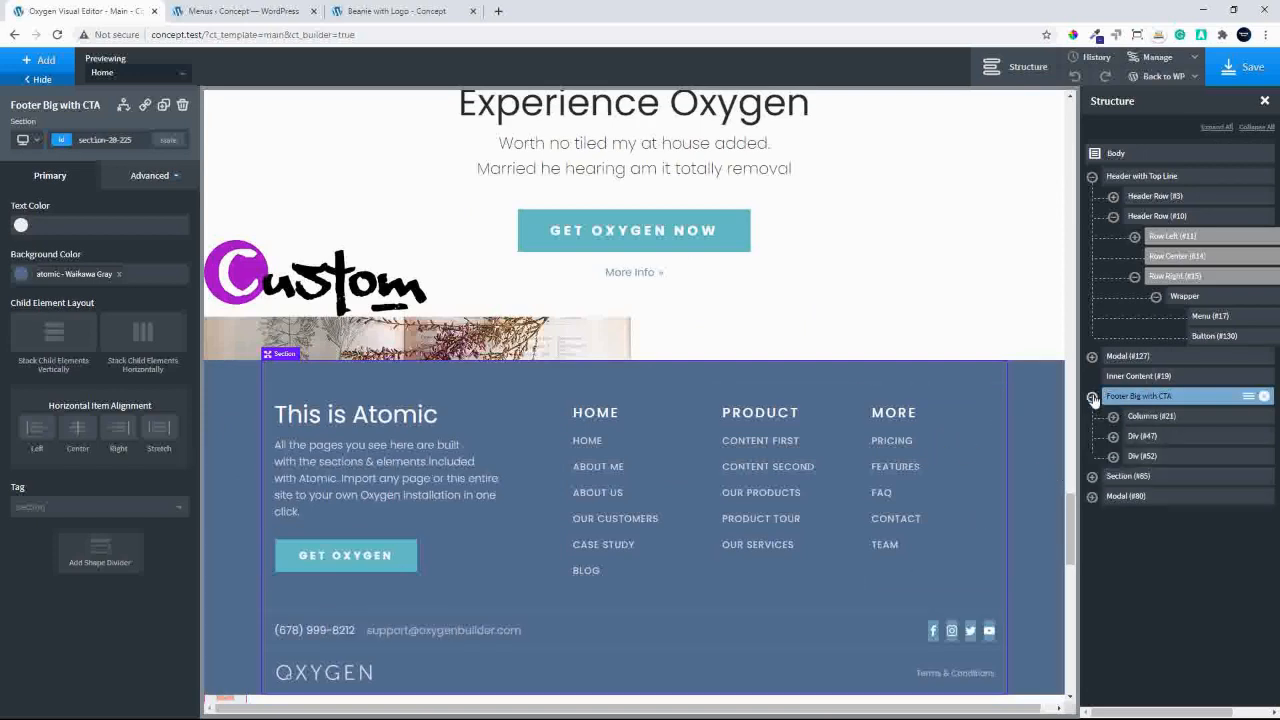
pyautogui.click(1113, 458)
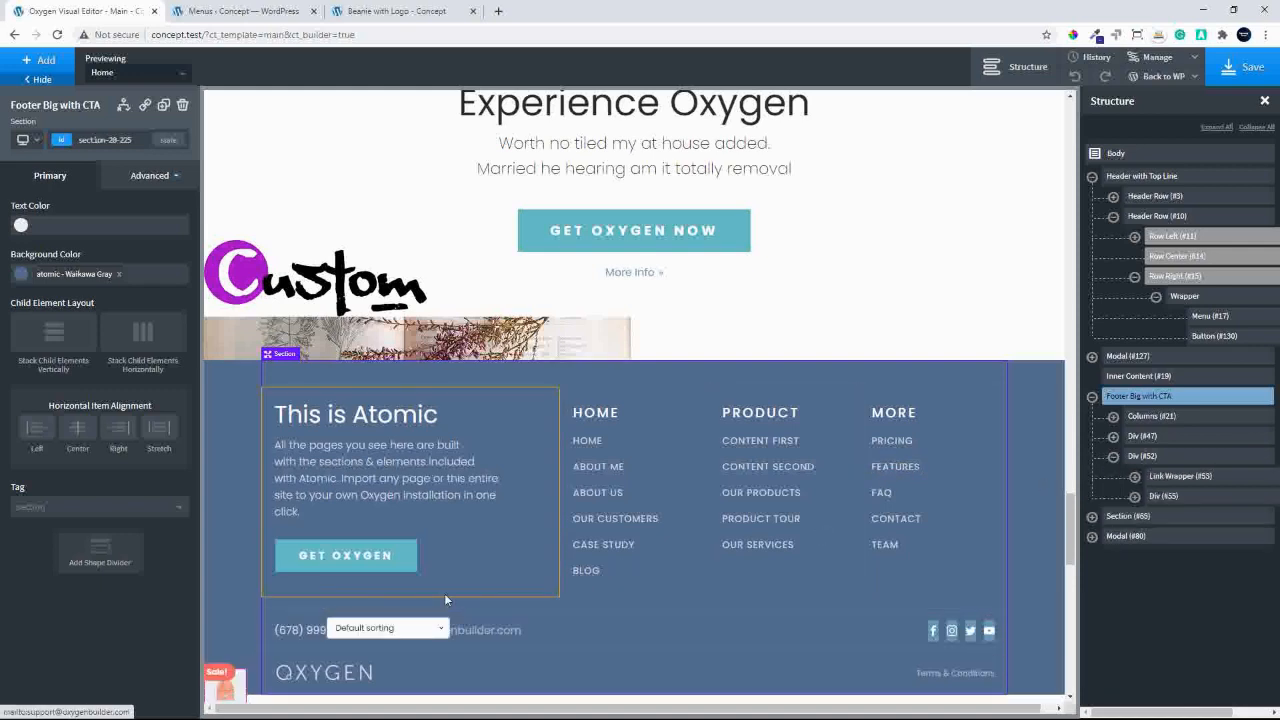
pyautogui.click(1143, 457)
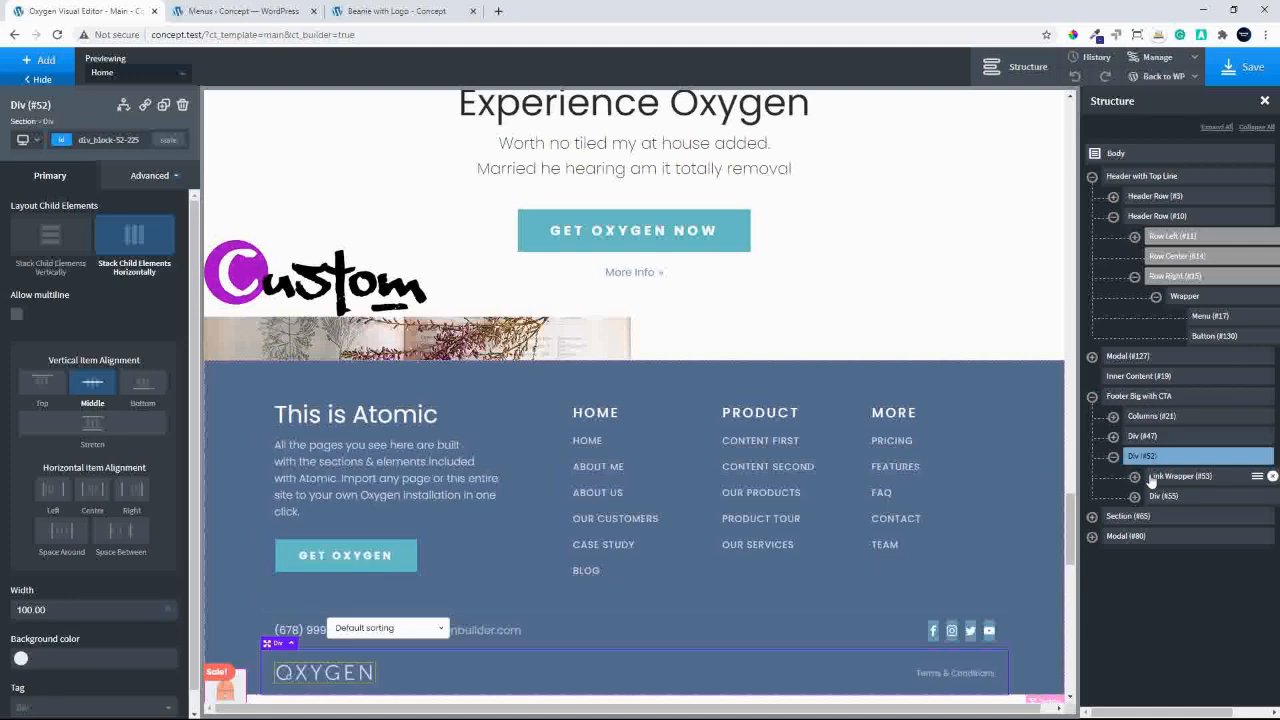
pyautogui.click(1135, 399)
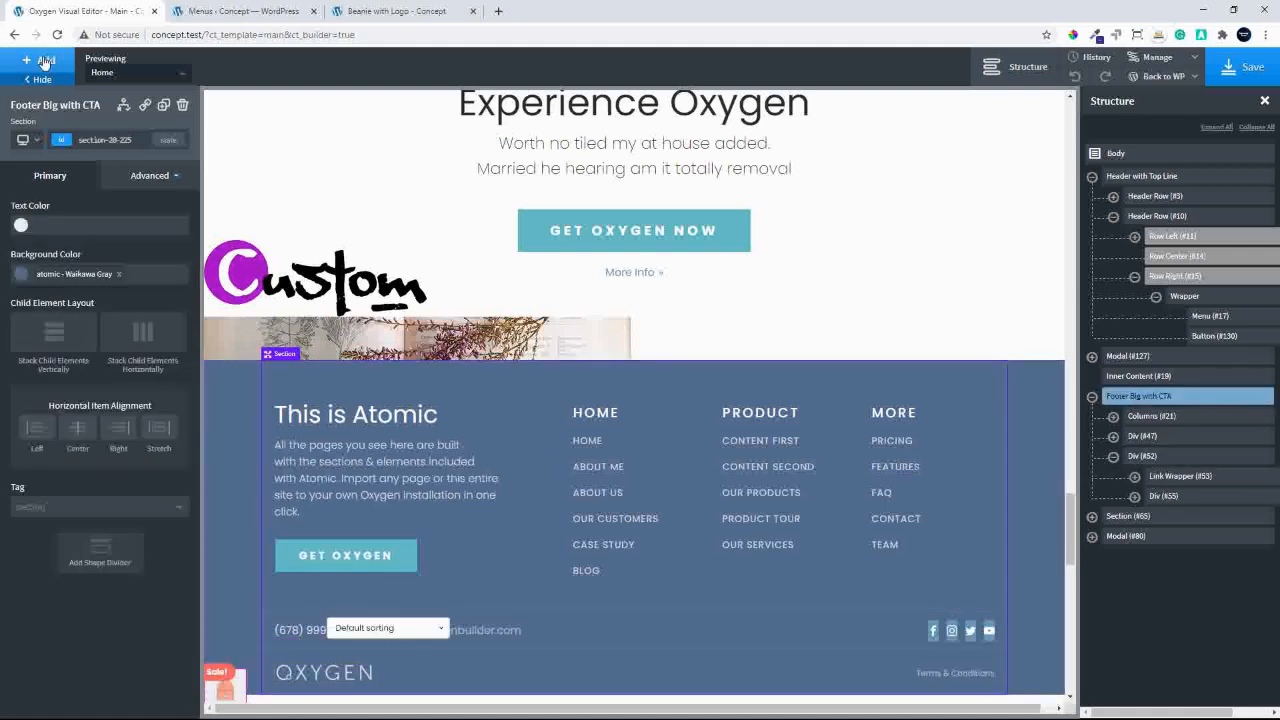
pyautogui.click(45, 62)
pyautogui.click(78, 134)
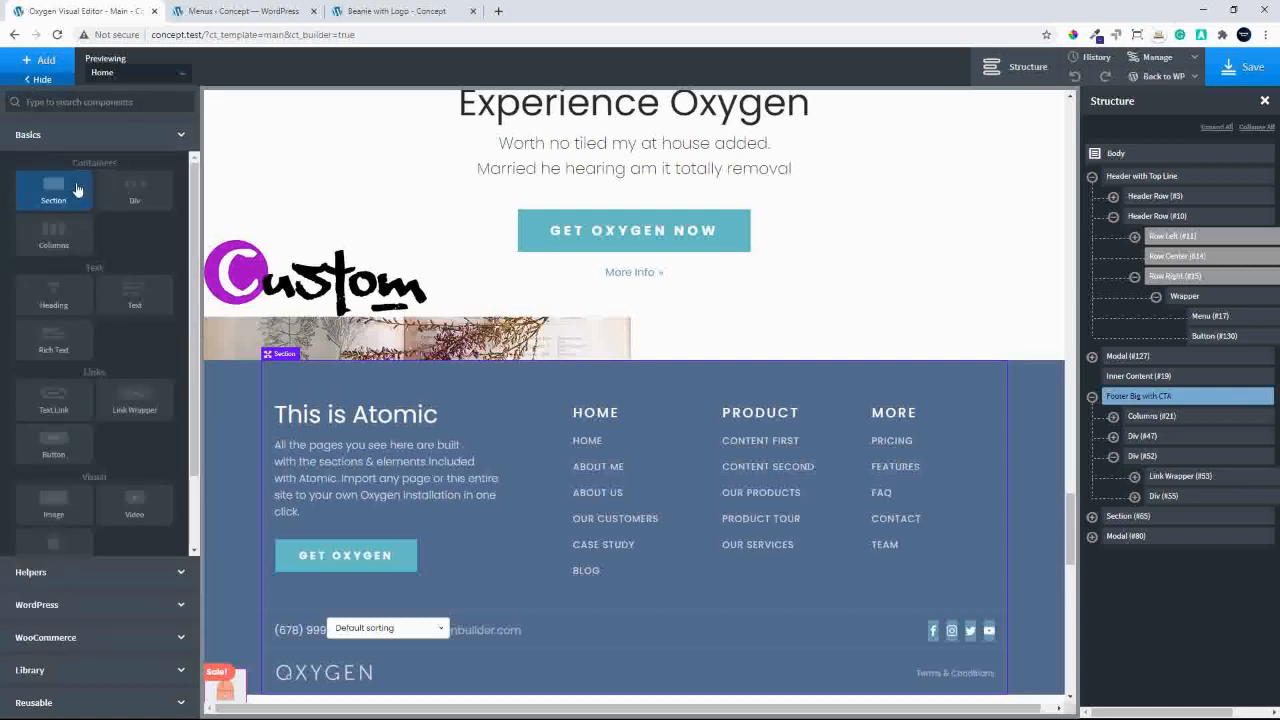
pyautogui.click(77, 190)
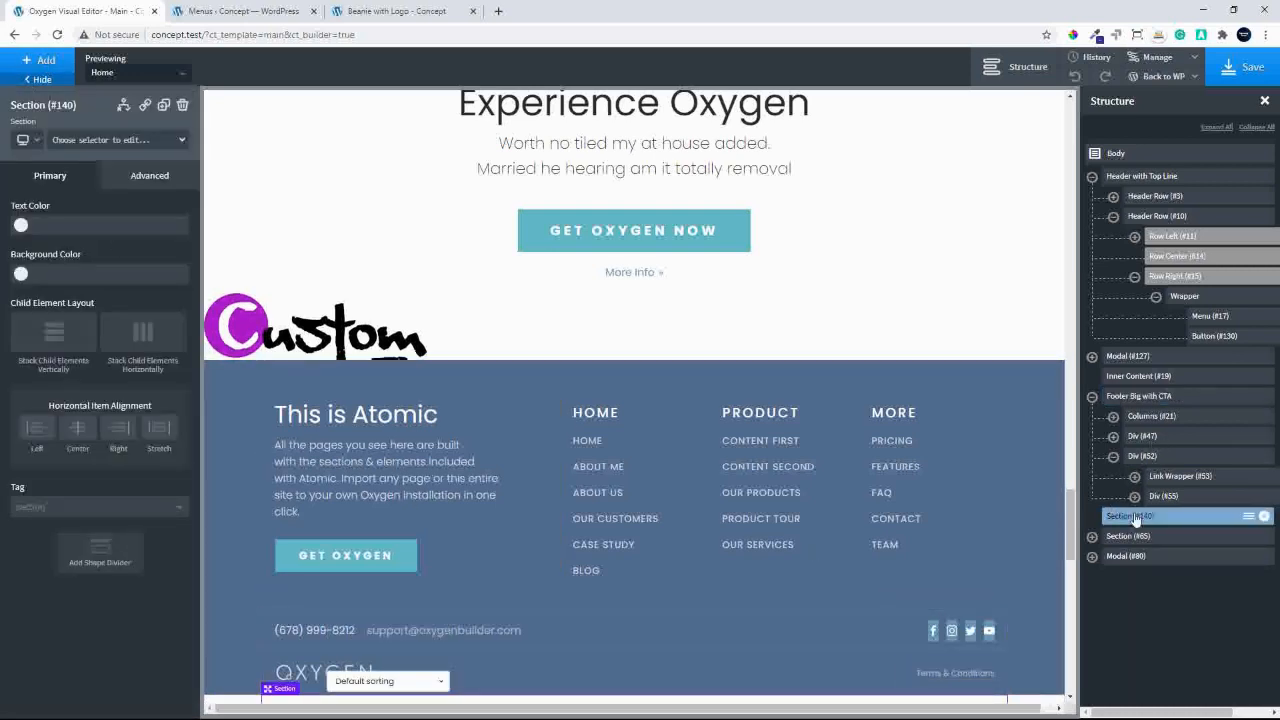
pyautogui.moveTo(1136, 525); pyautogui.dragTo(1218, 523)
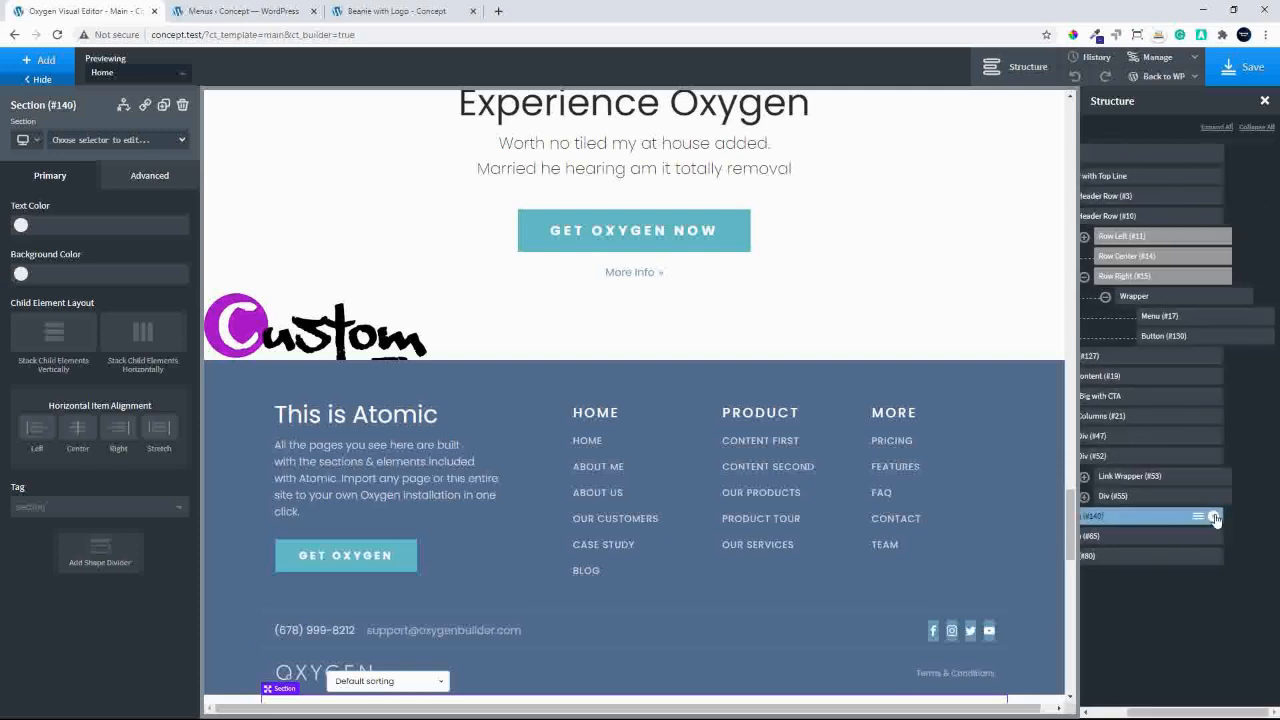
# Add a div inside the Footer Big with CTA section and place it above the footer columns.
pyautogui.click(1133, 400)
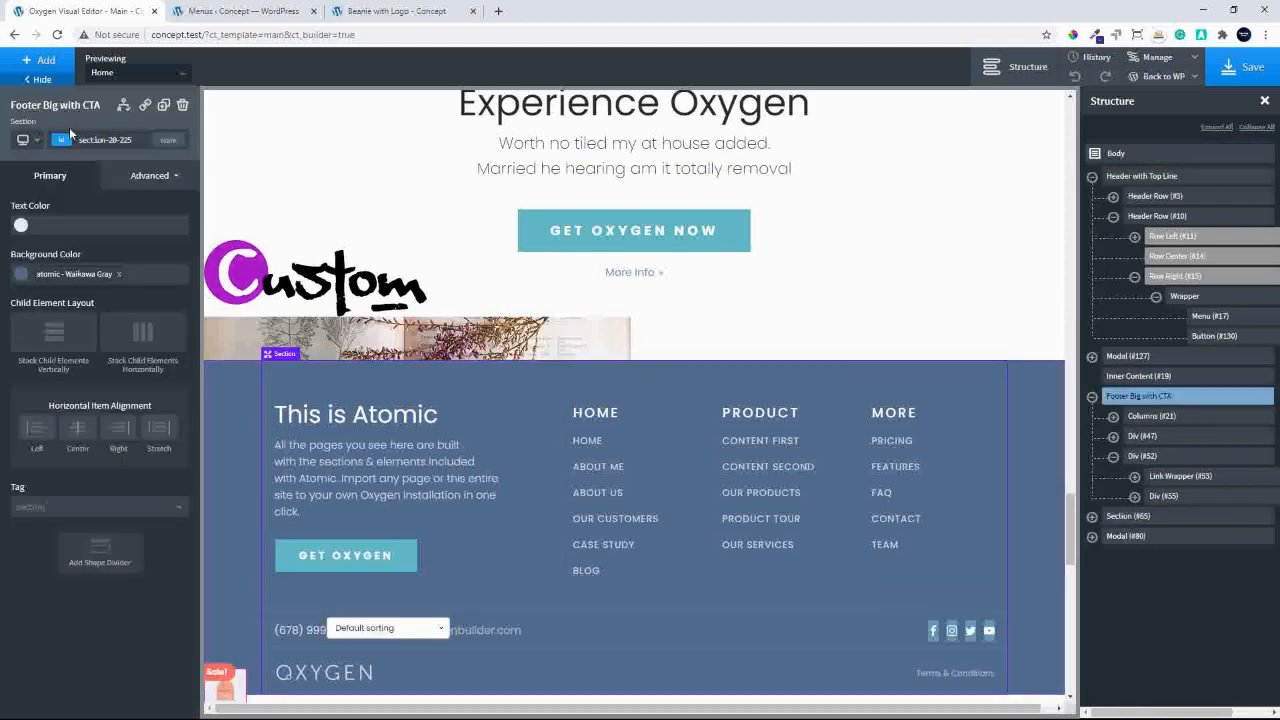
pyautogui.click(44, 61)
pyautogui.click(134, 188)
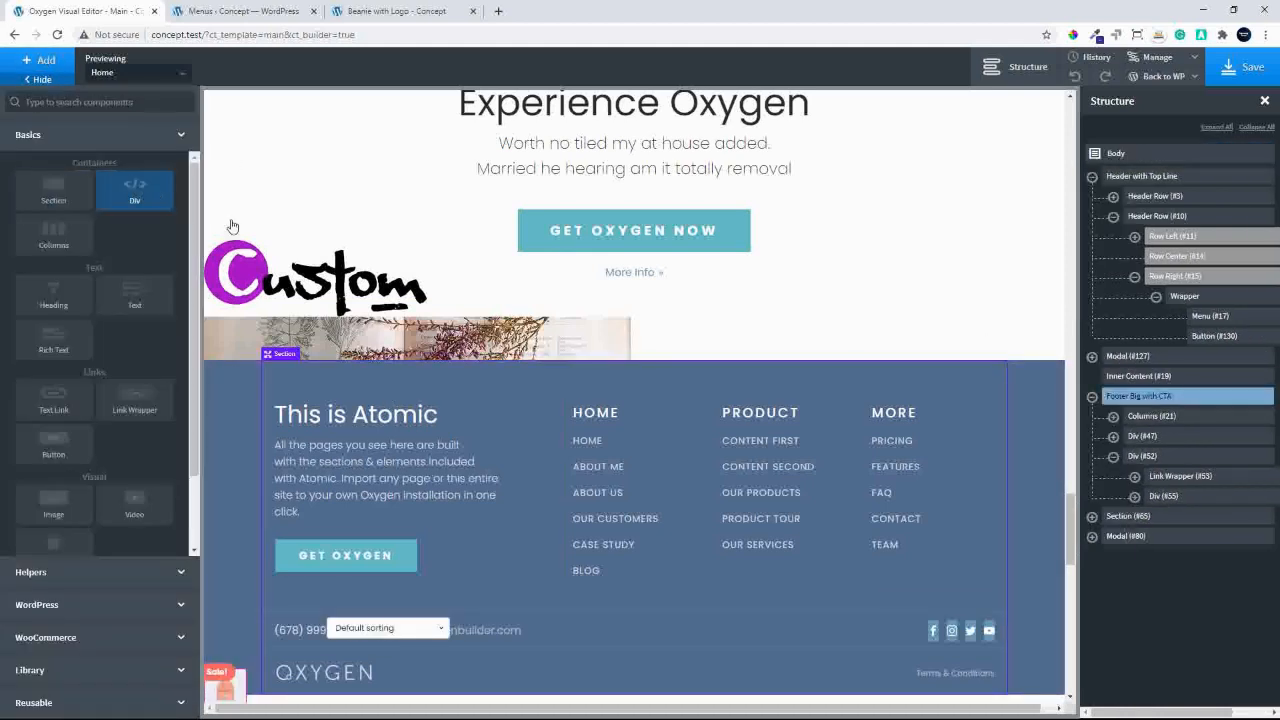
pyautogui.moveTo(1158, 518); pyautogui.dragTo(1163, 416)
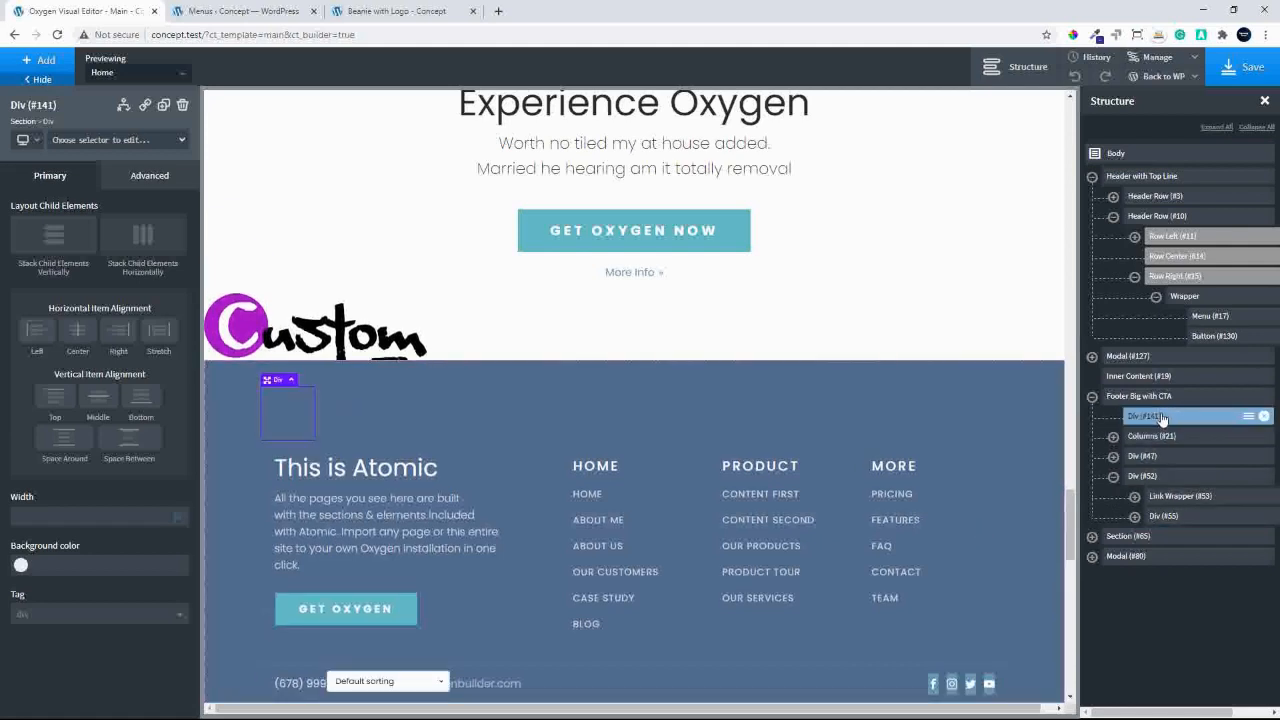
# Set the new footer div's width to 100 and its background color to white (#ffffff).
pyautogui.click(186, 516)
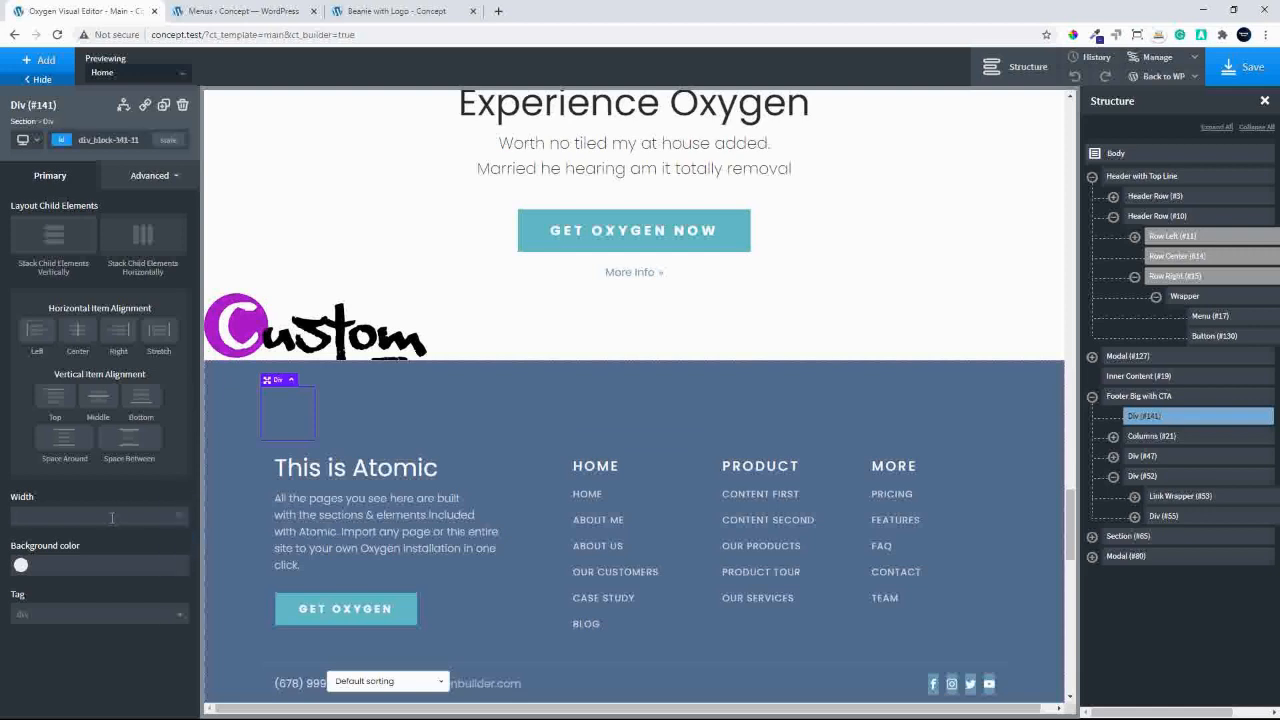
pyautogui.click(112, 517)
pyautogui.write('100')
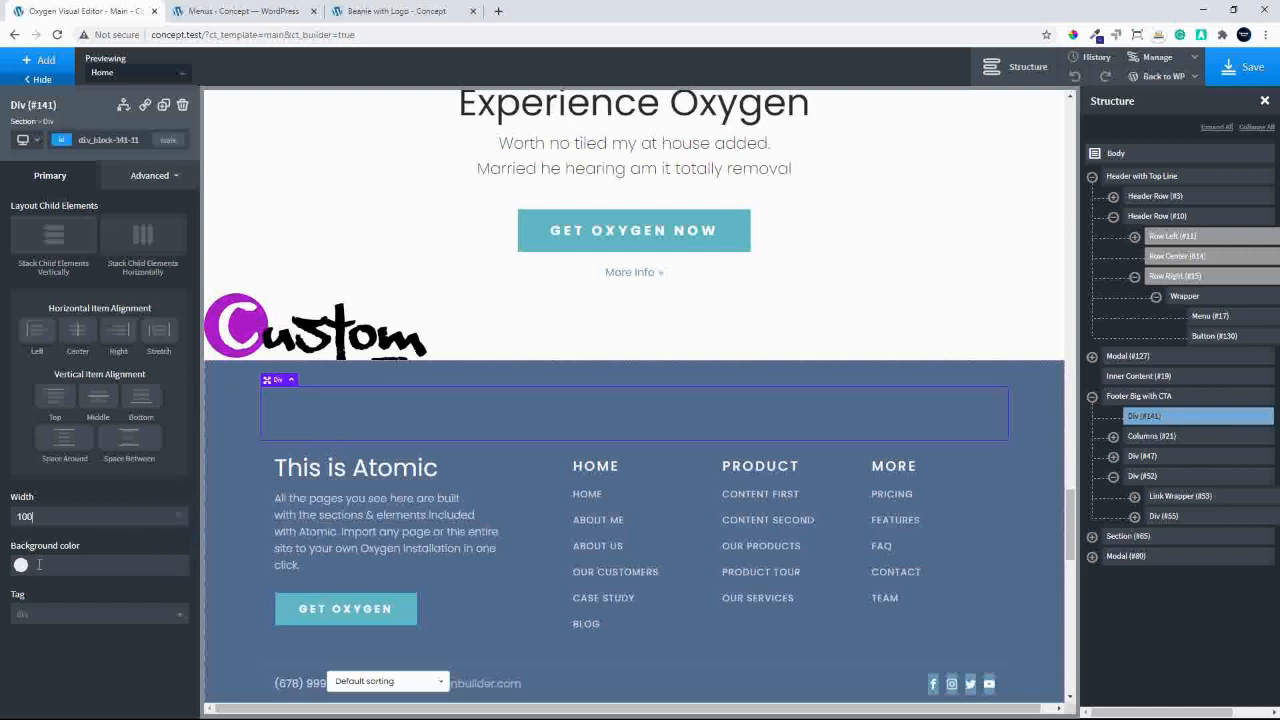
pyautogui.click(21, 566)
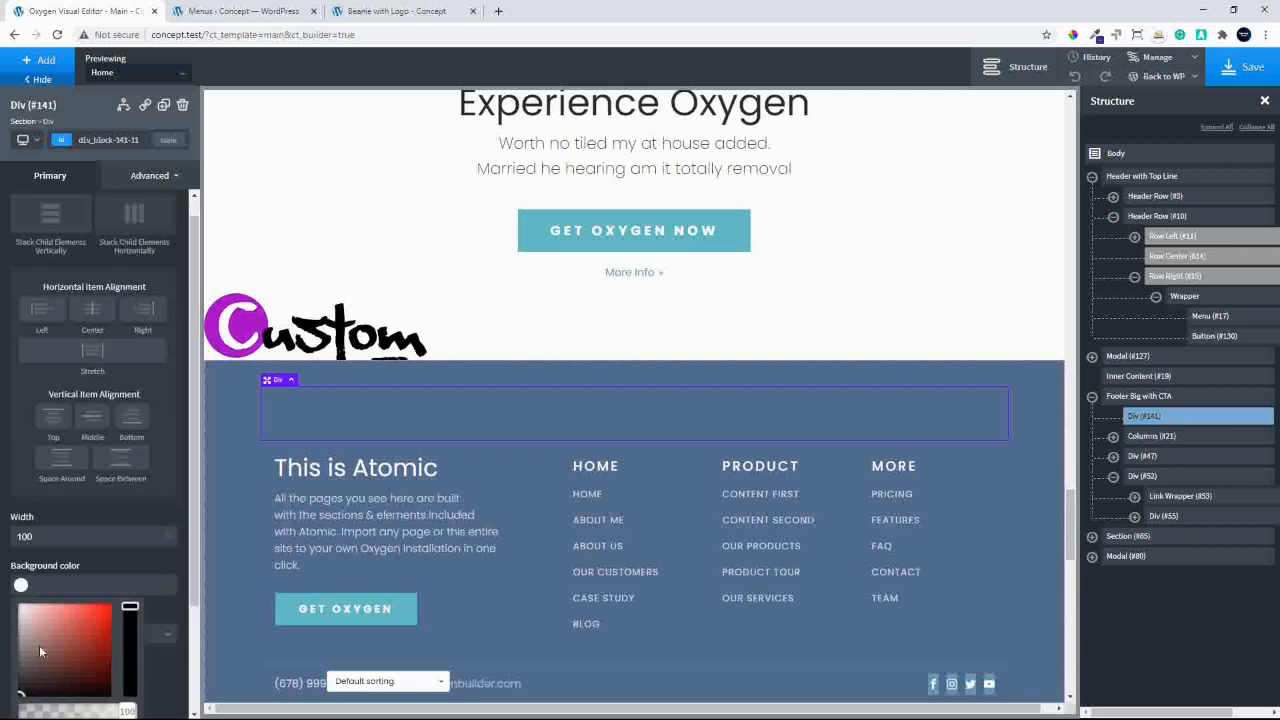
pyautogui.moveTo(42, 628); pyautogui.dragTo(17, 602)
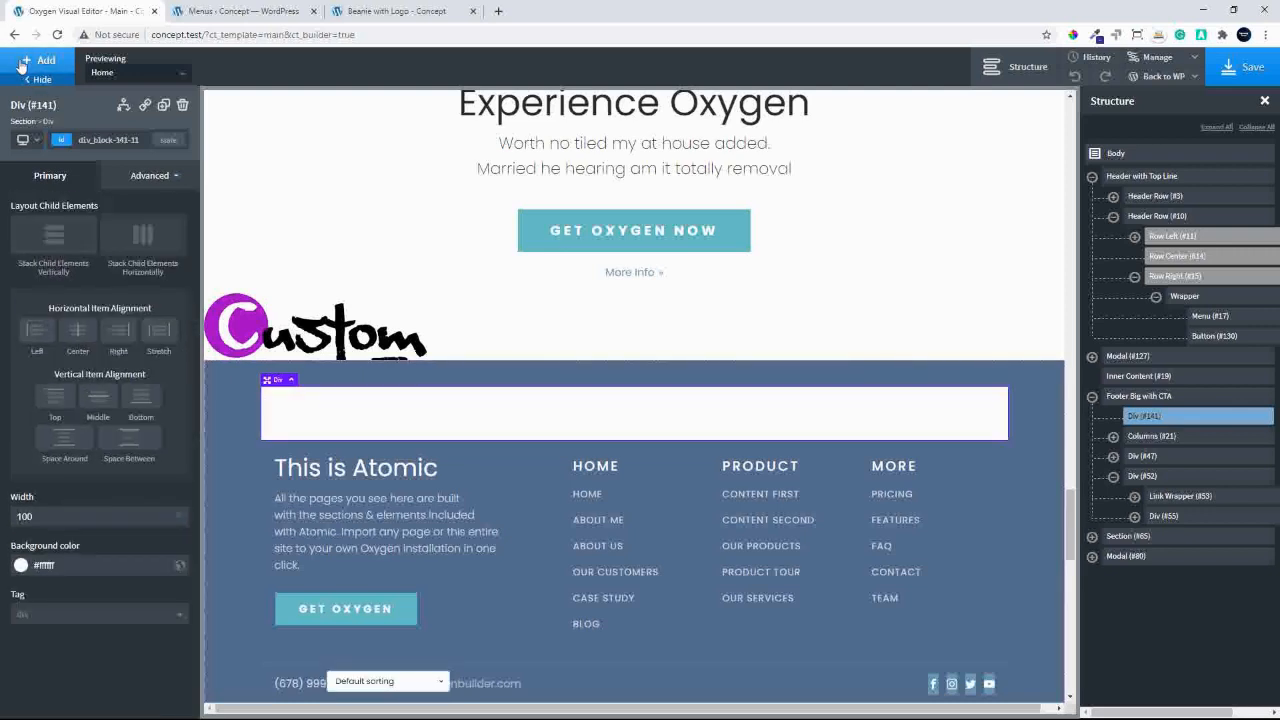
# Insert a WooCommerce Products List inside the white footer div.
pyautogui.click(21, 63)
pyautogui.click(90, 637)
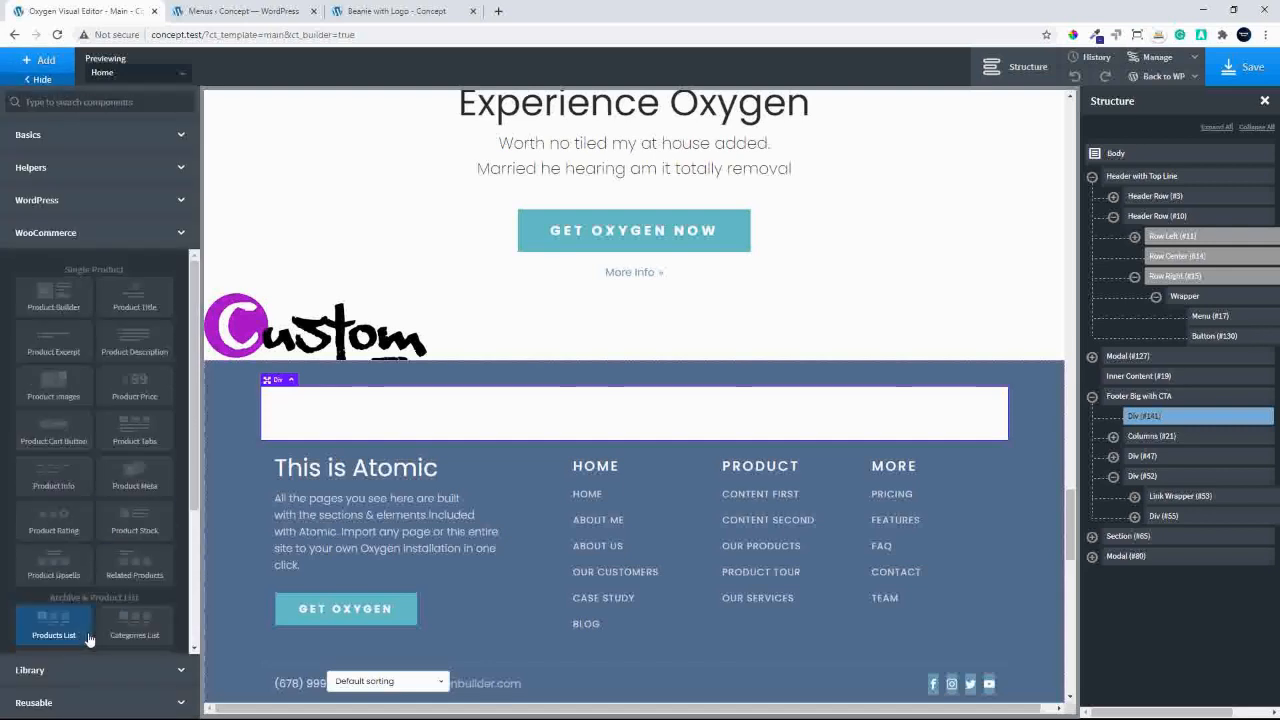
pyautogui.click(193, 628)
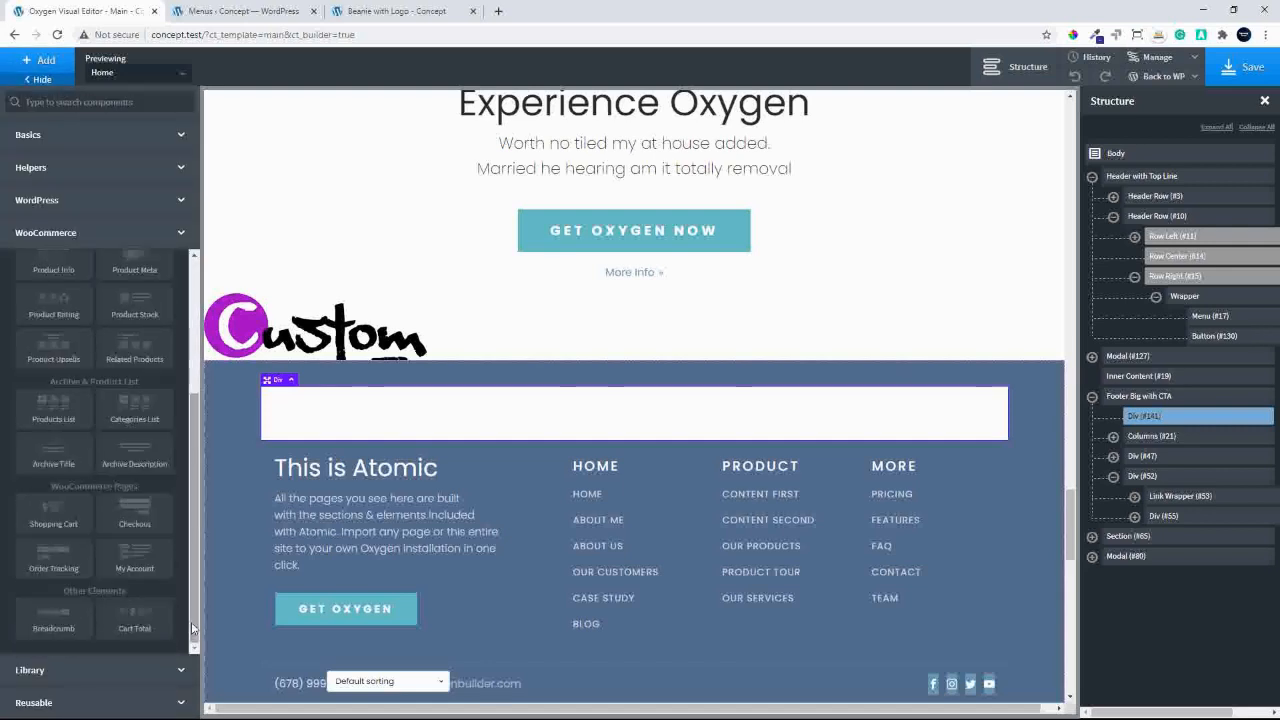
pyautogui.moveTo(193, 628); pyautogui.dragTo(215, 600)
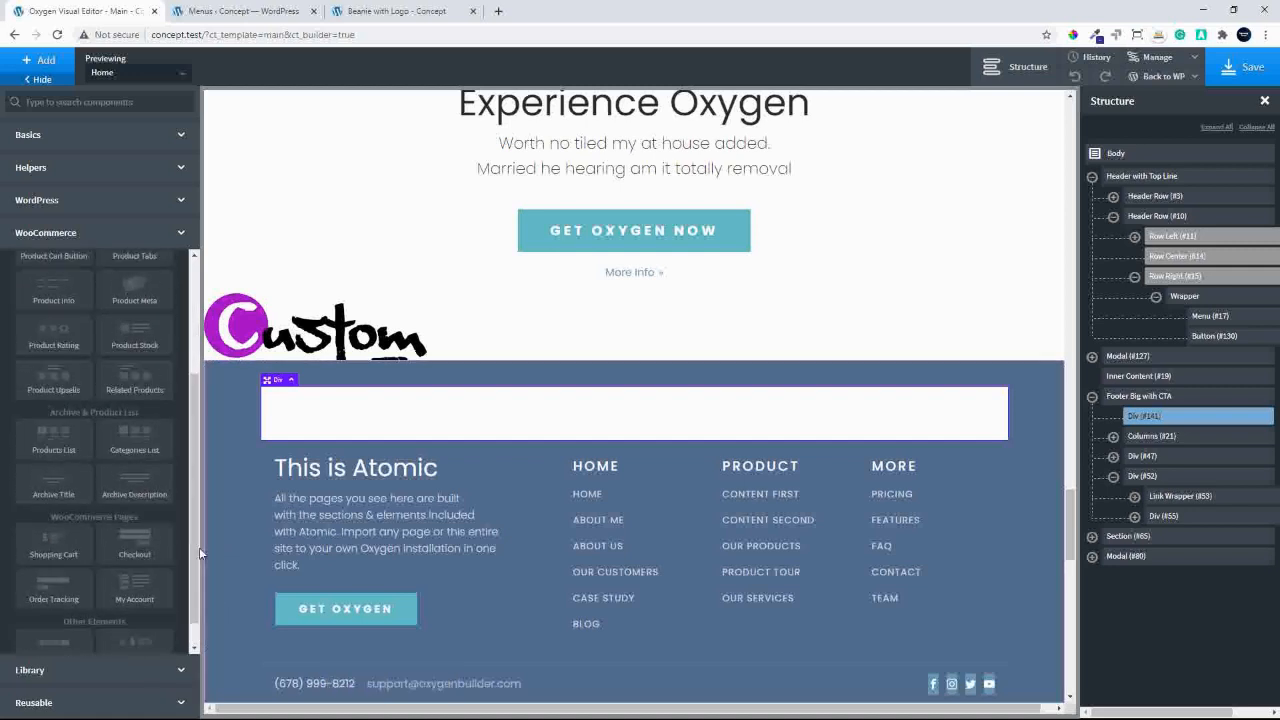
pyautogui.click(53, 438)
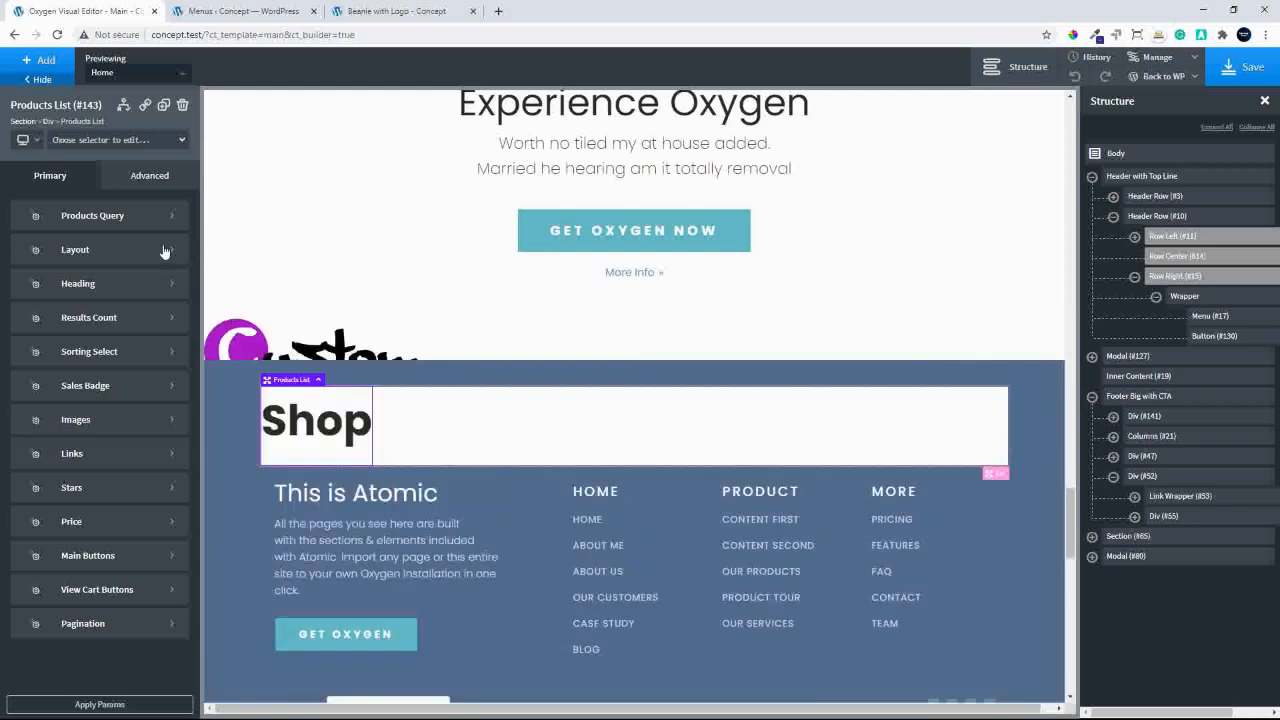
# Give the footer Products List a four-column layout and set its heading font size to 0.
pyautogui.click(116, 255)
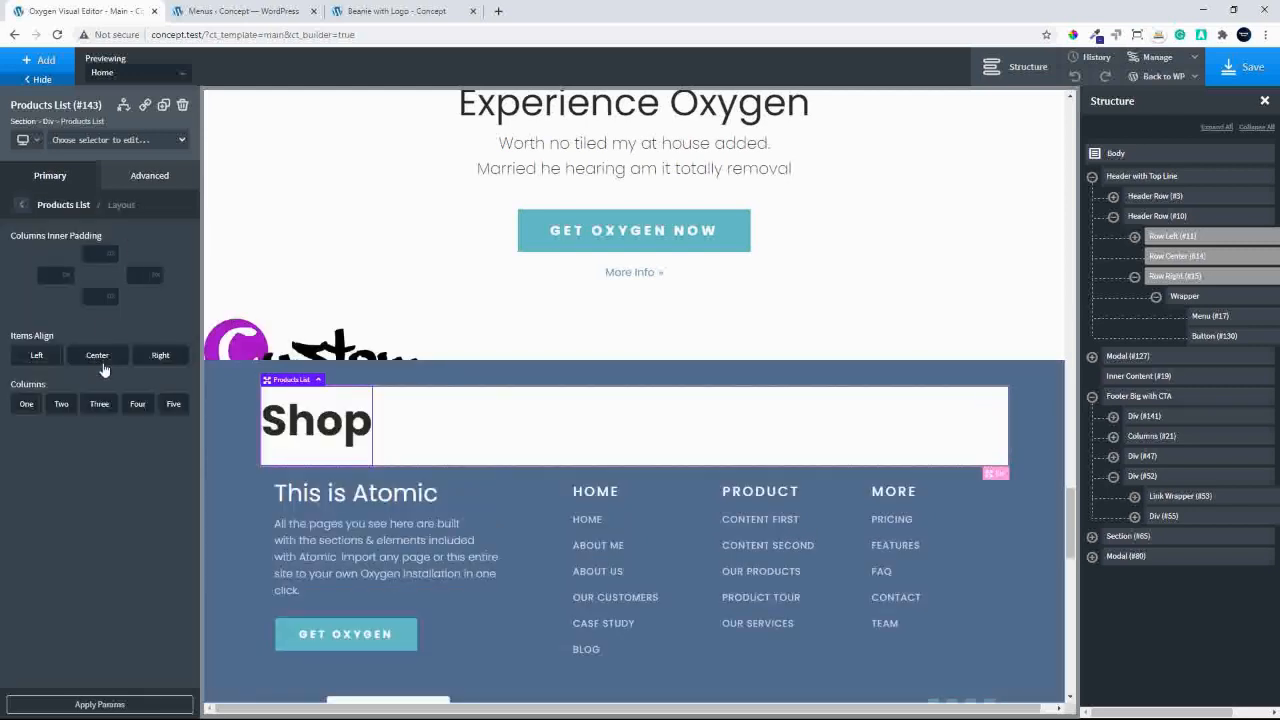
pyautogui.click(137, 405)
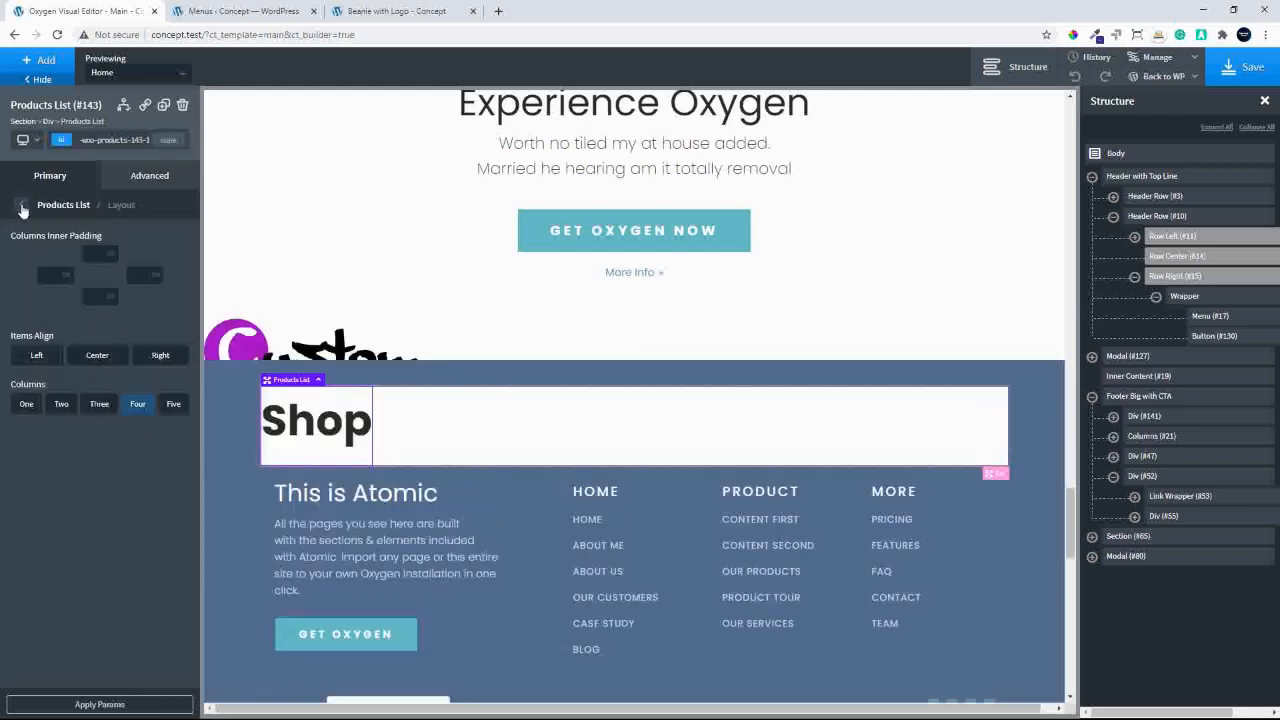
pyautogui.click(22, 205)
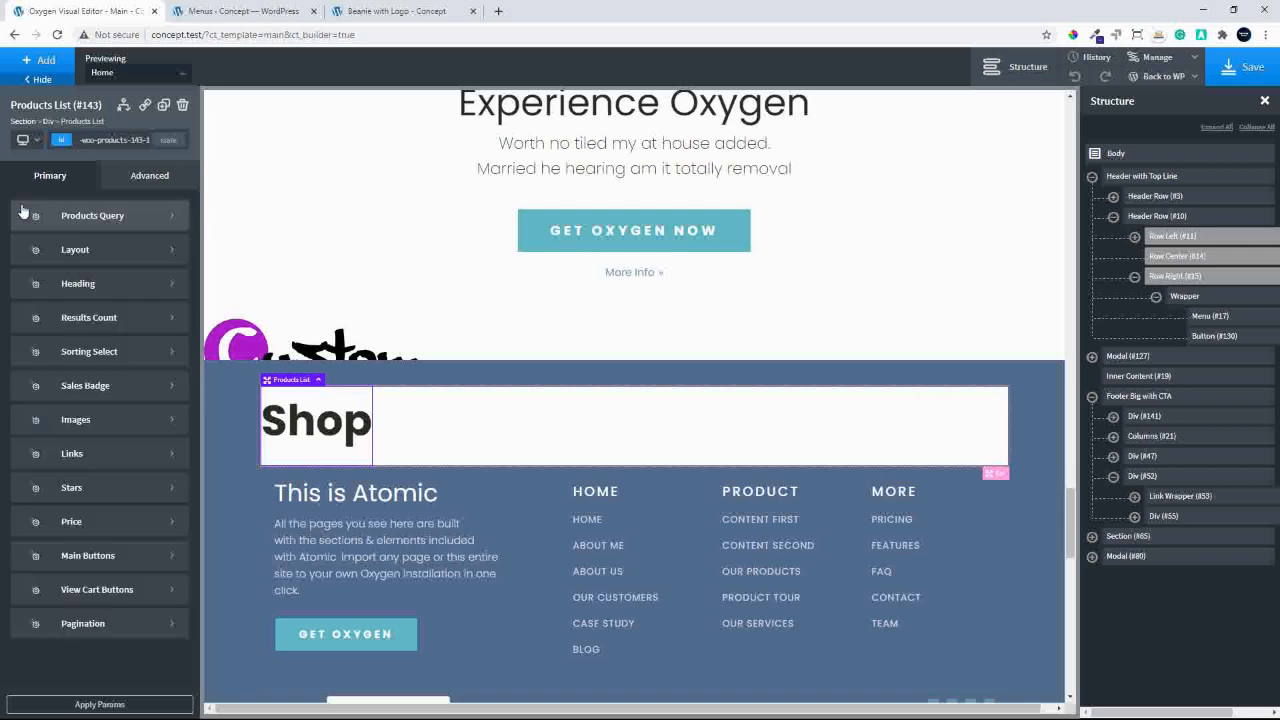
pyautogui.click(80, 282)
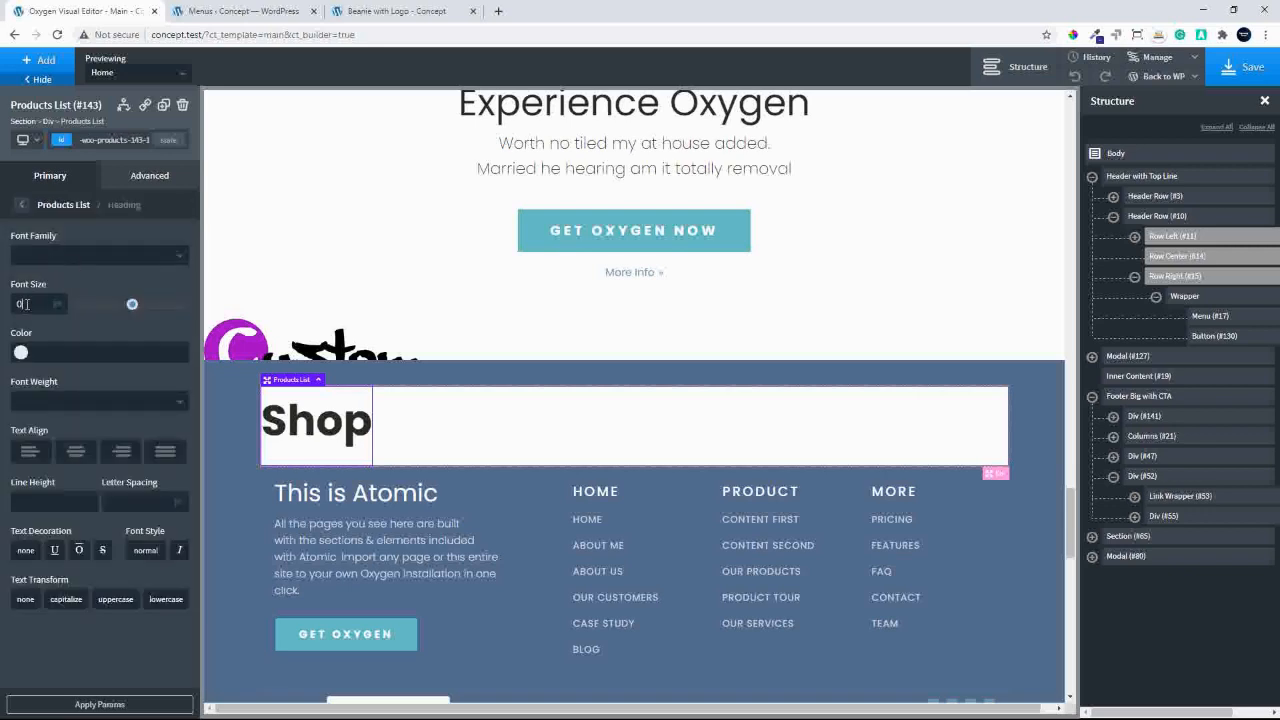
pyautogui.click(22, 204)
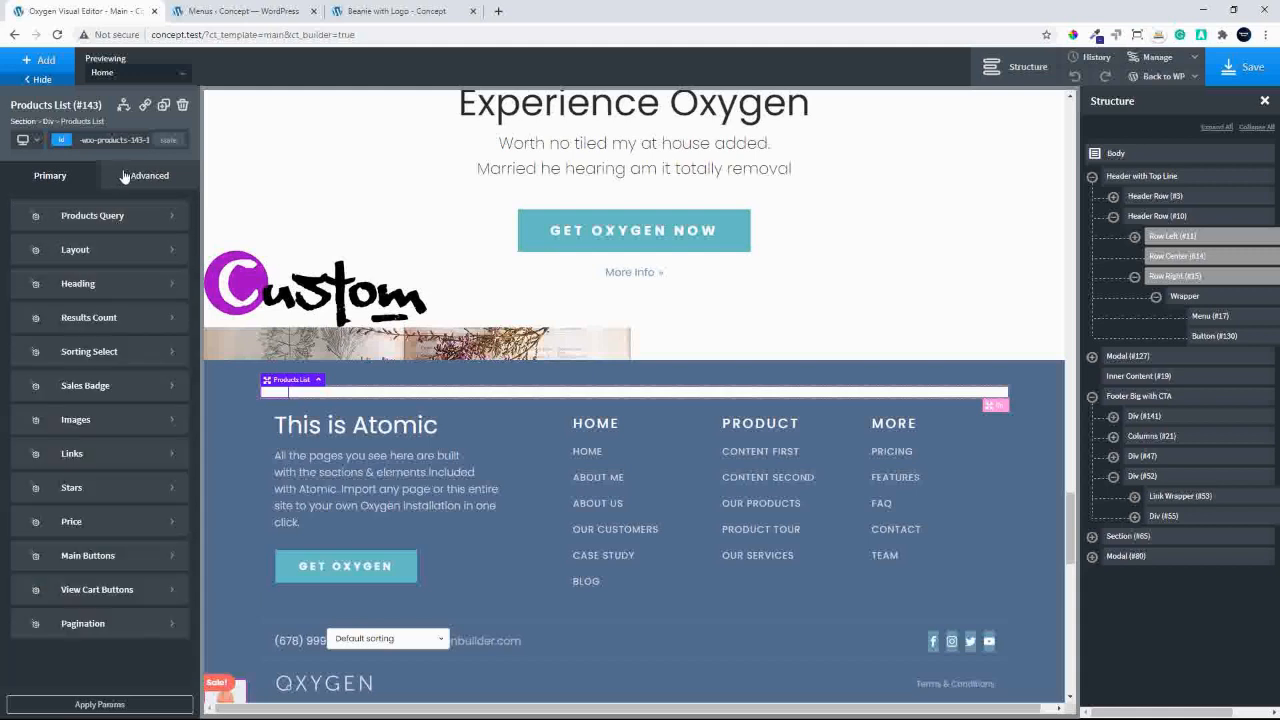
# Switch the footer Products List to a custom query for the category Accessories and apply the parameters.
pyautogui.click(106, 216)
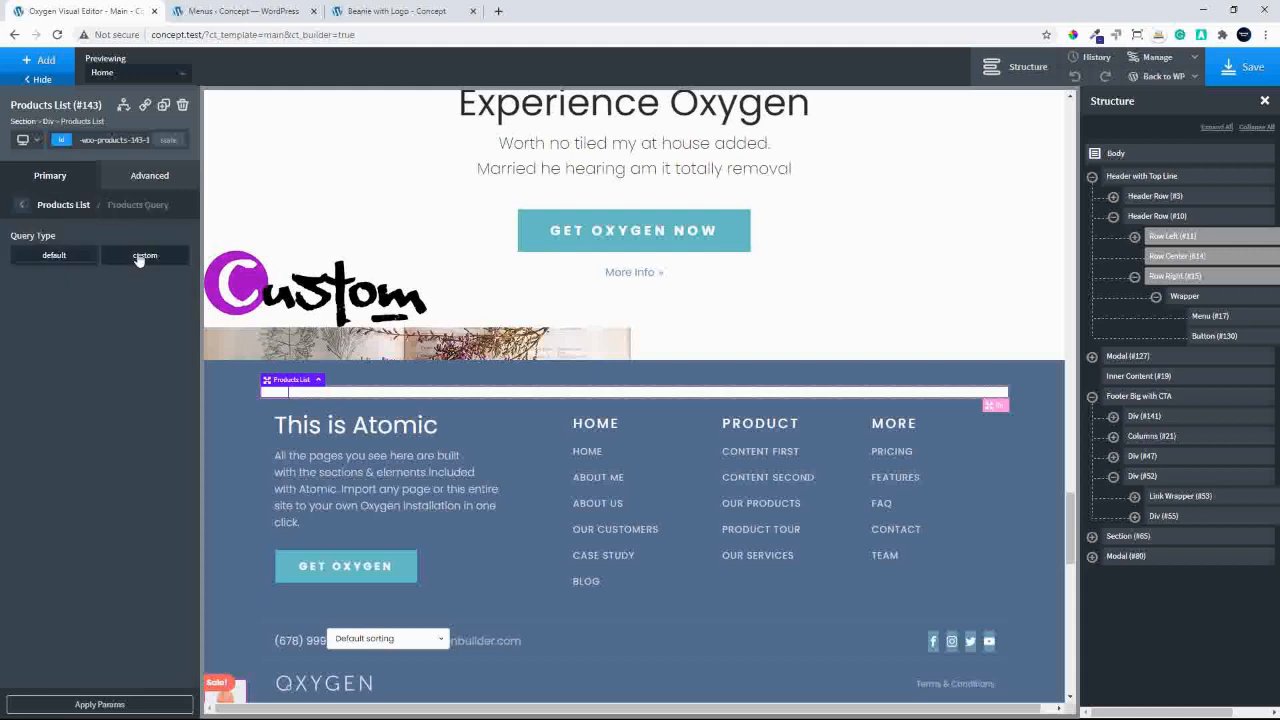
pyautogui.click(138, 257)
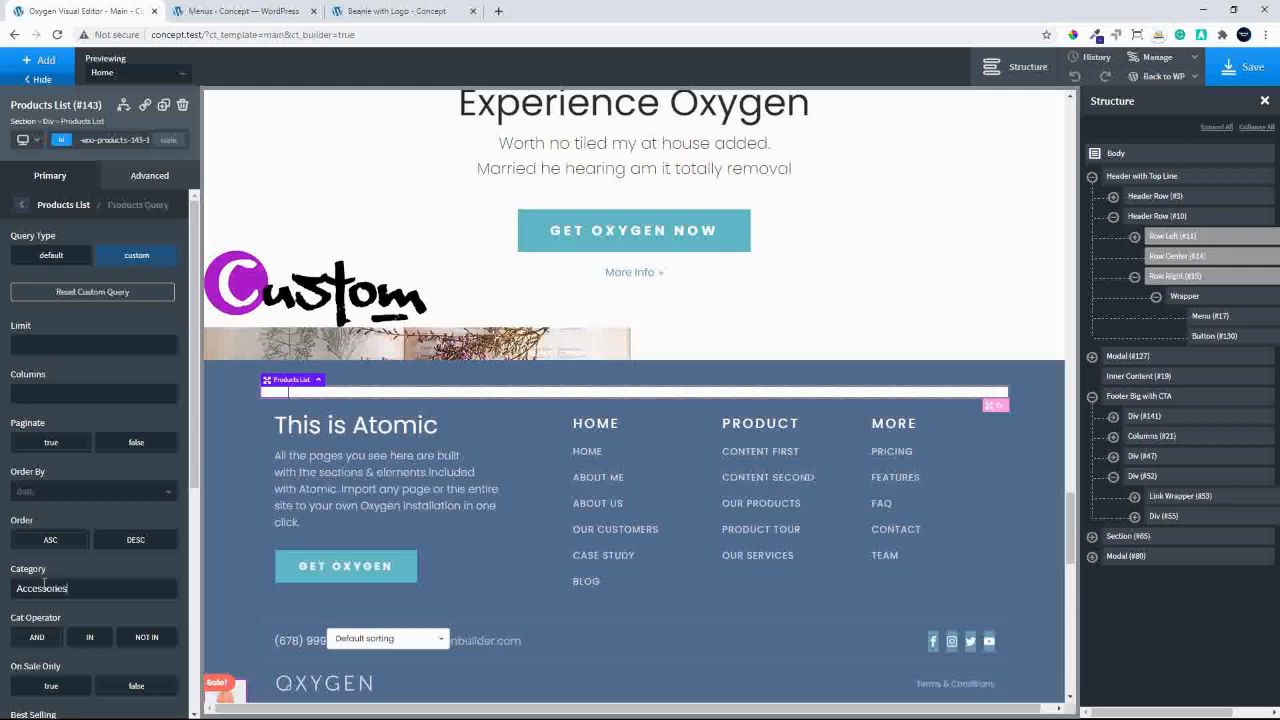
pyautogui.scroll(-5, 120, 600)
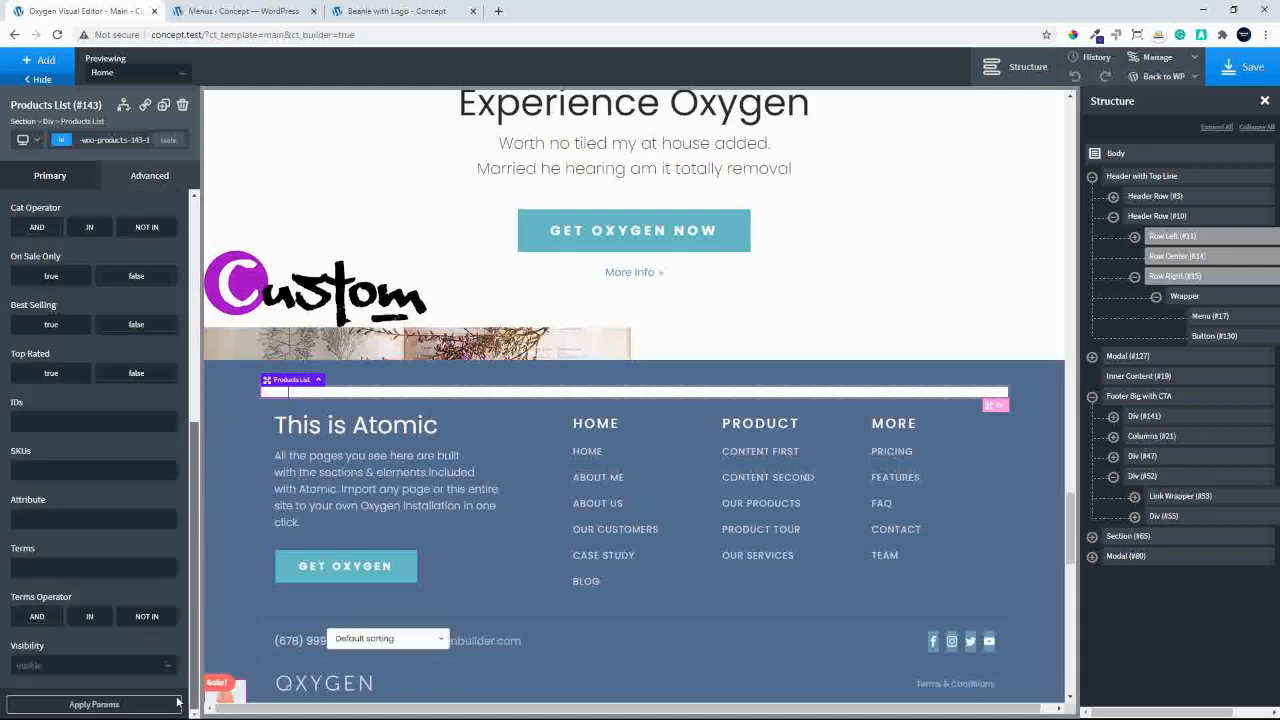
pyautogui.click(94, 704)
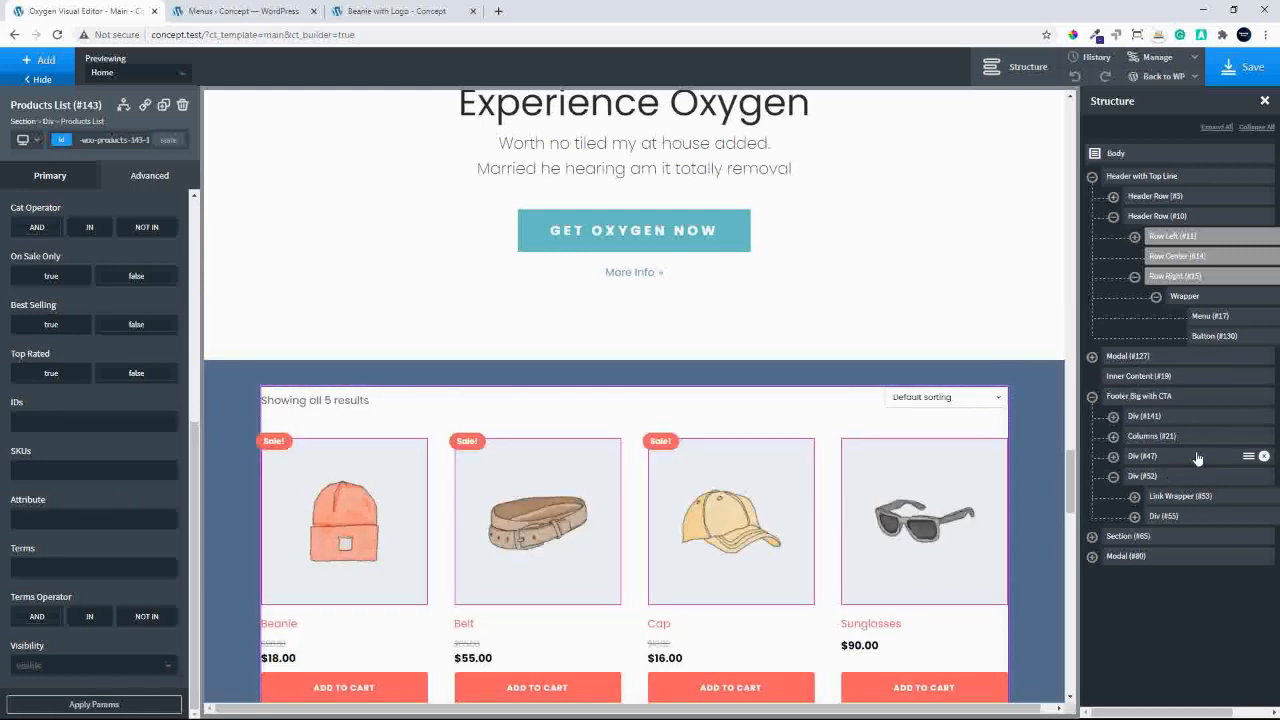
# Try a left and right columns inner padding of 10 in the footer Products List layout.
pyautogui.click(44, 180)
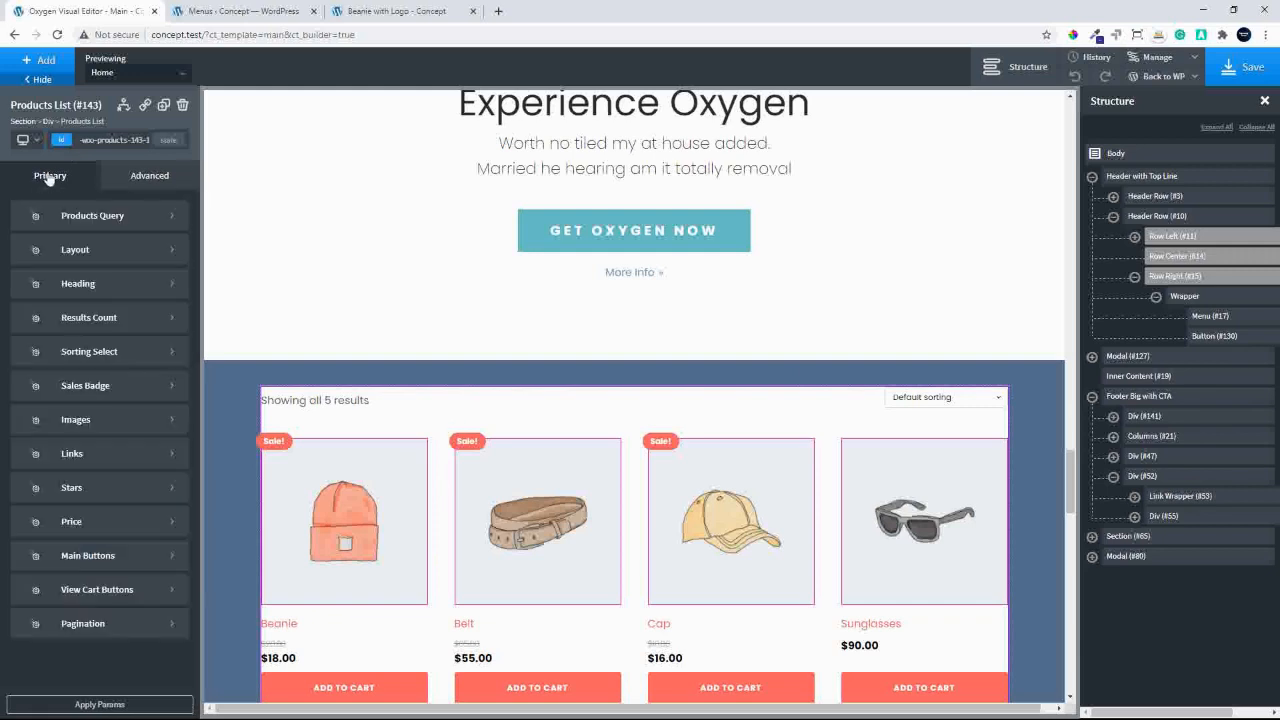
pyautogui.click(97, 255)
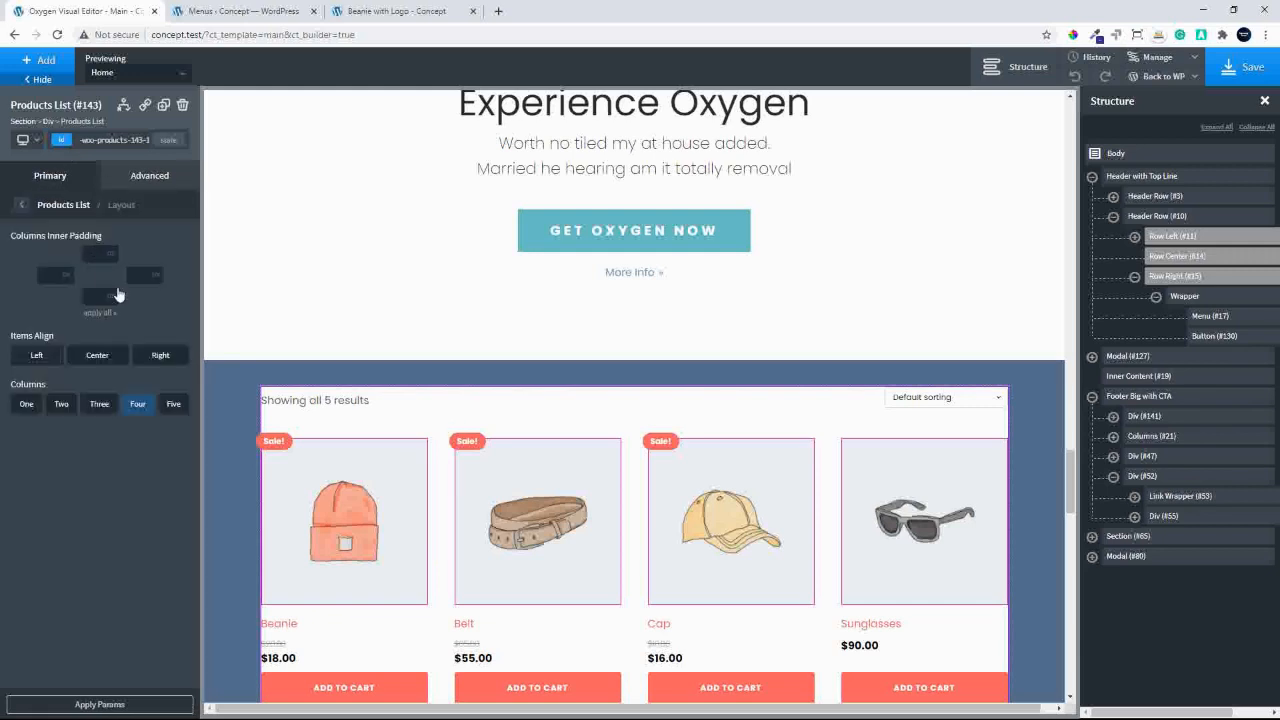
pyautogui.click(51, 279)
pyautogui.write('10')
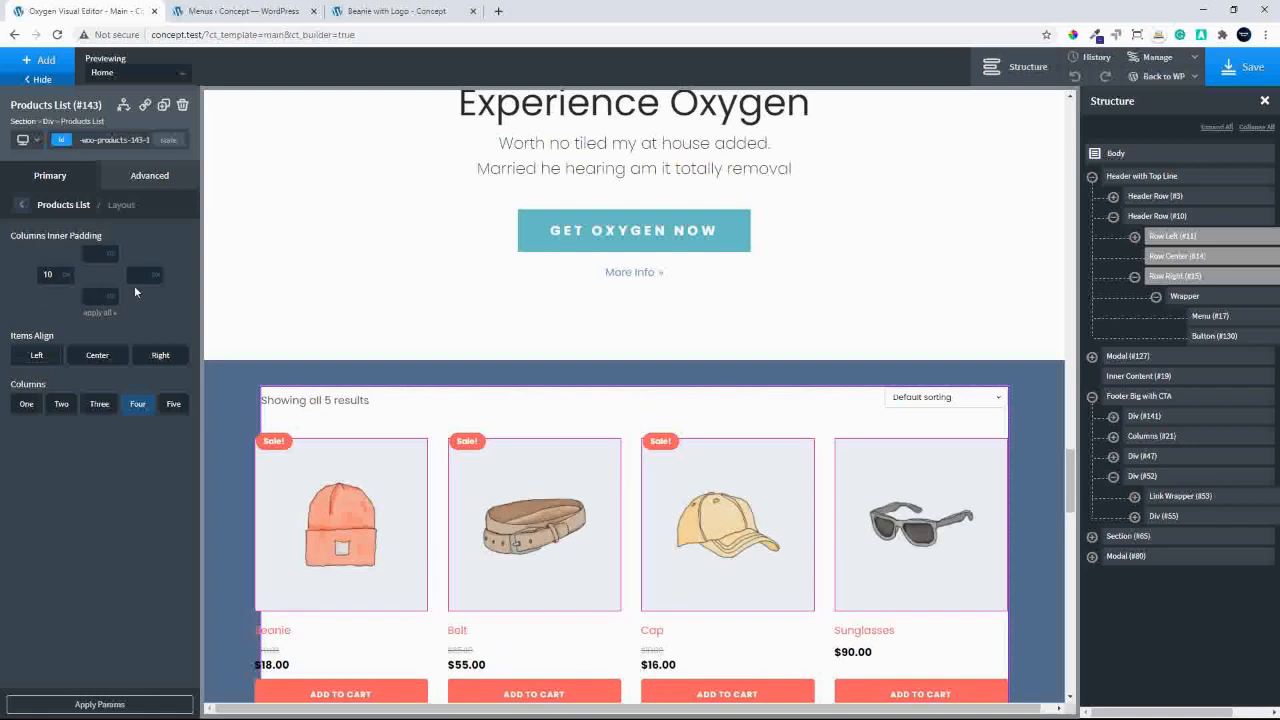
pyautogui.click(141, 276)
pyautogui.write('10')
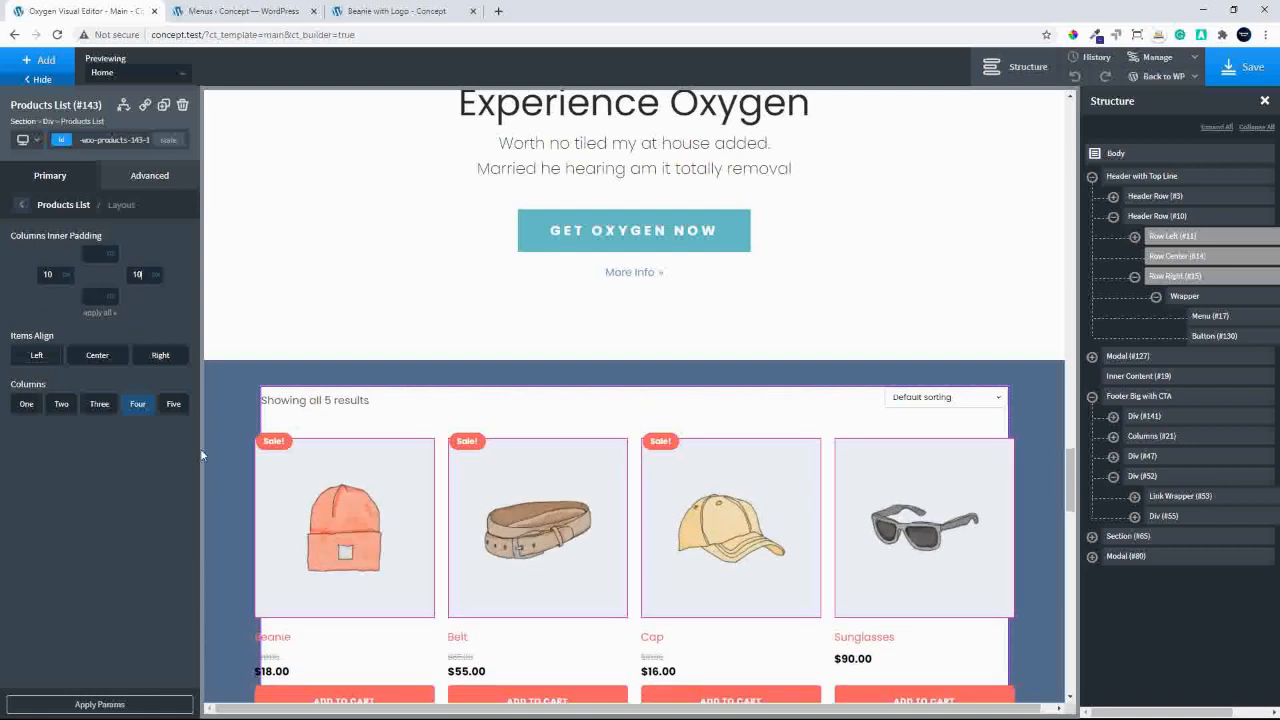
# Try 0 for the left and right columns inner padding, and clear both values again.
pyautogui.click(139, 403)
pyautogui.write('2020')
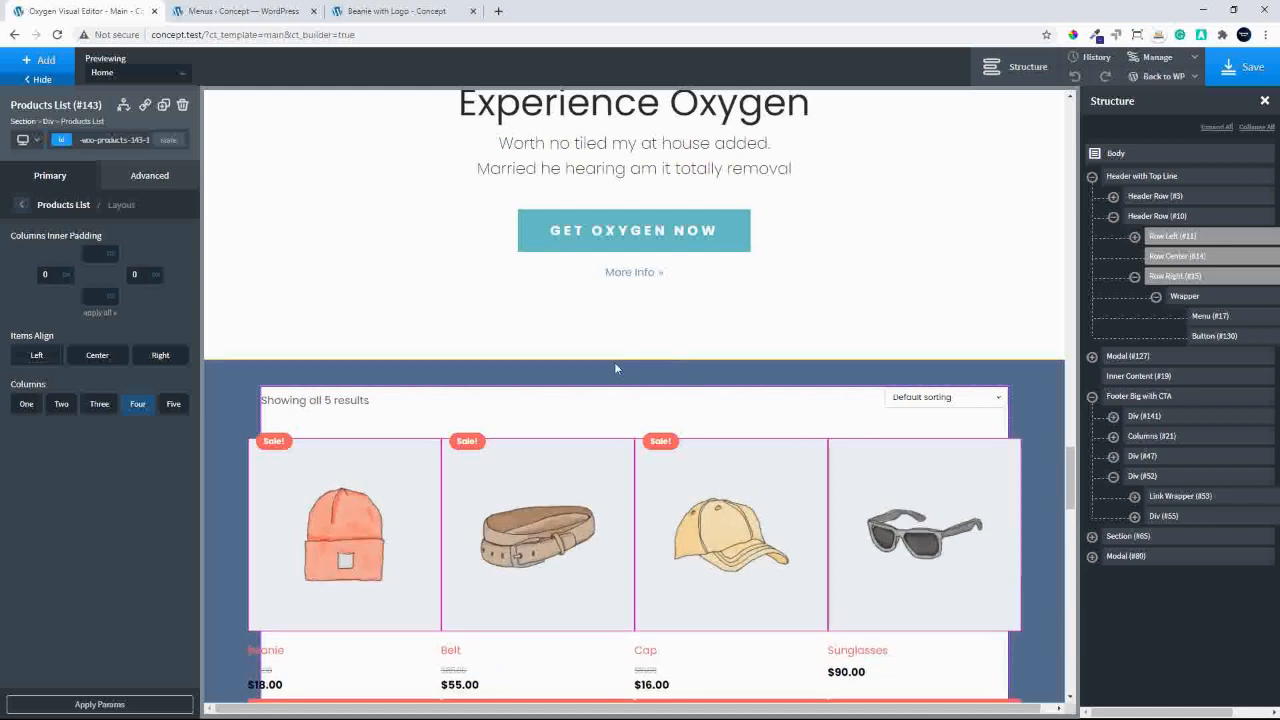
pyautogui.click(136, 275)
pyautogui.press('BackSpace')
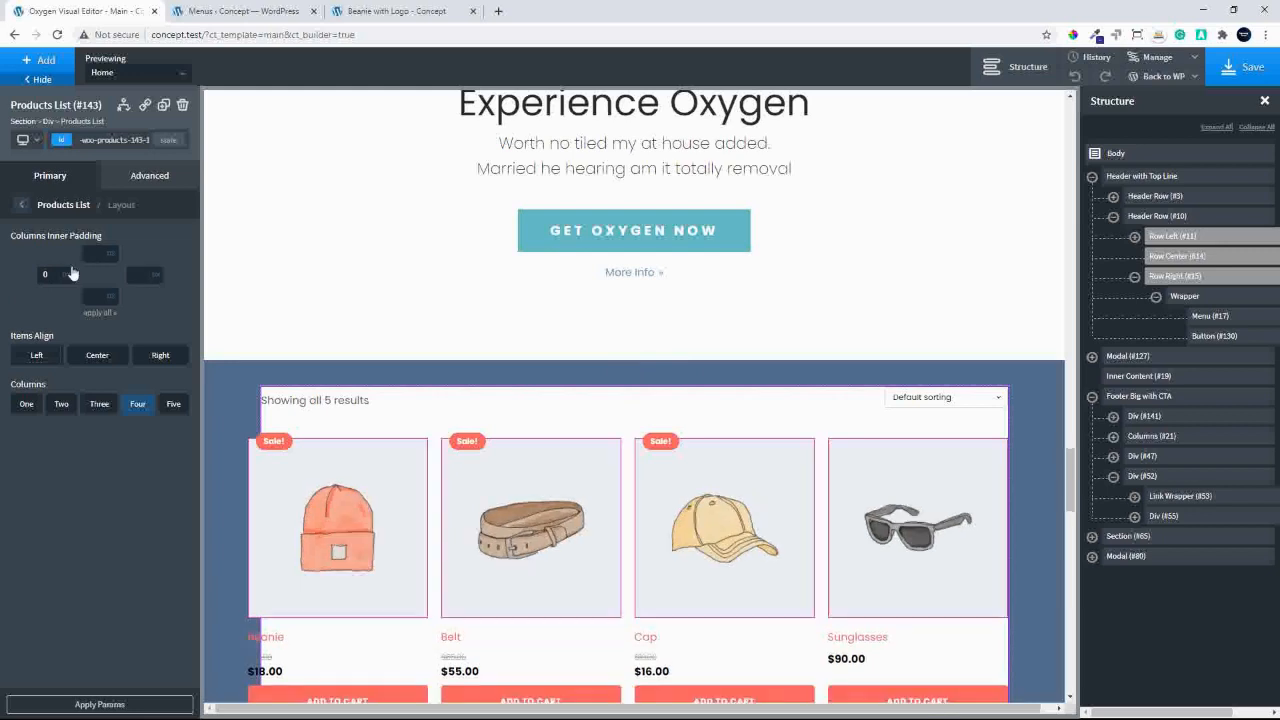
pyautogui.click(58, 275)
pyautogui.press('BackSpace')
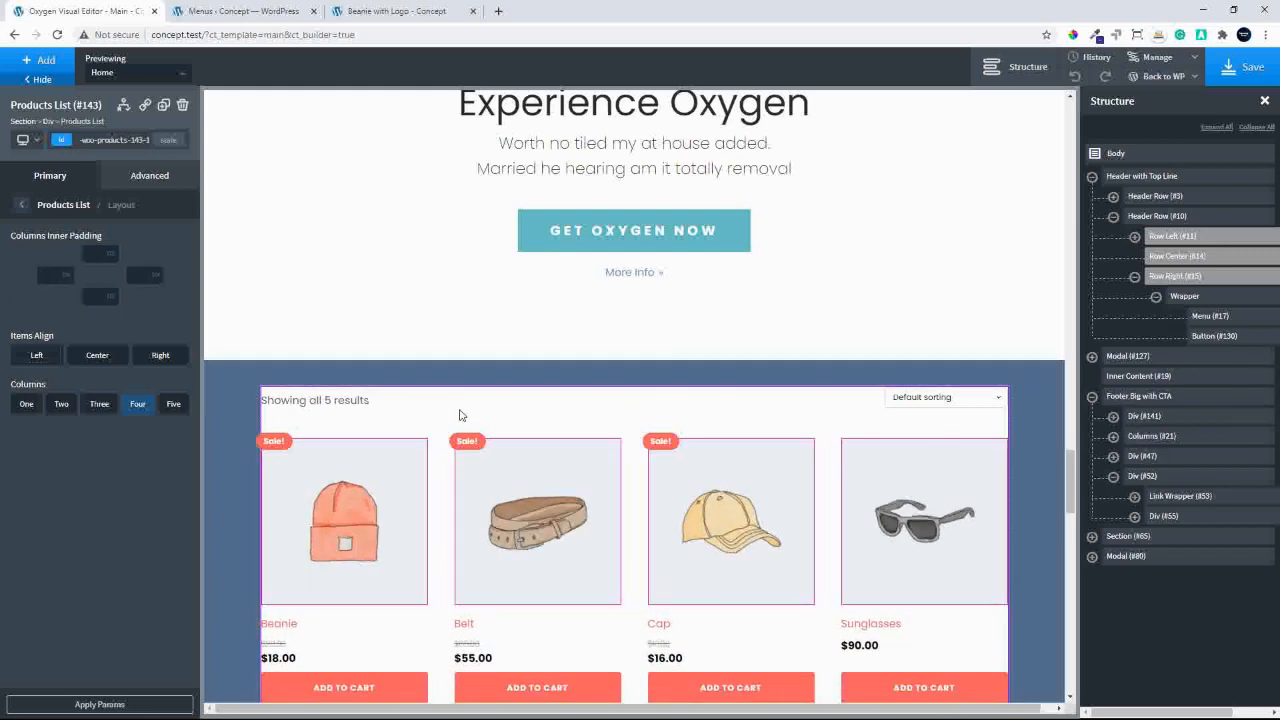
# Set the padding of the footer div that holds the Products List to 15 on all four sides.
pyautogui.click(1113, 416)
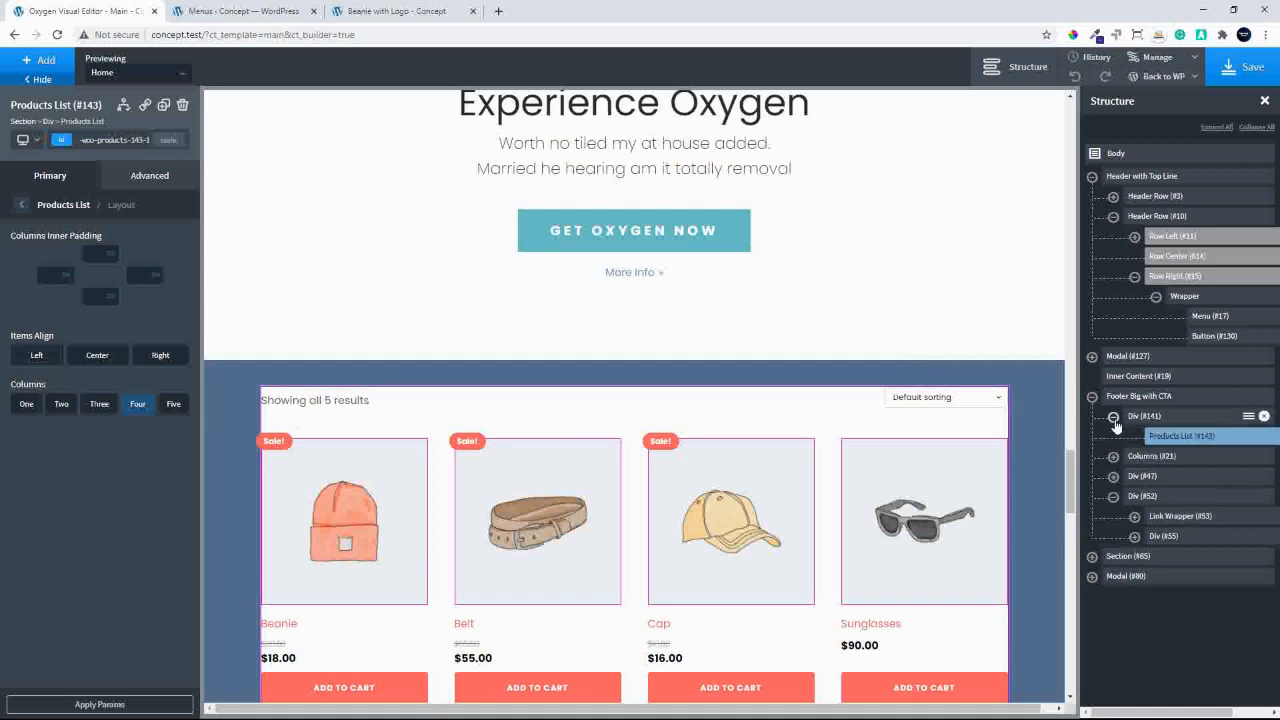
pyautogui.click(1200, 417)
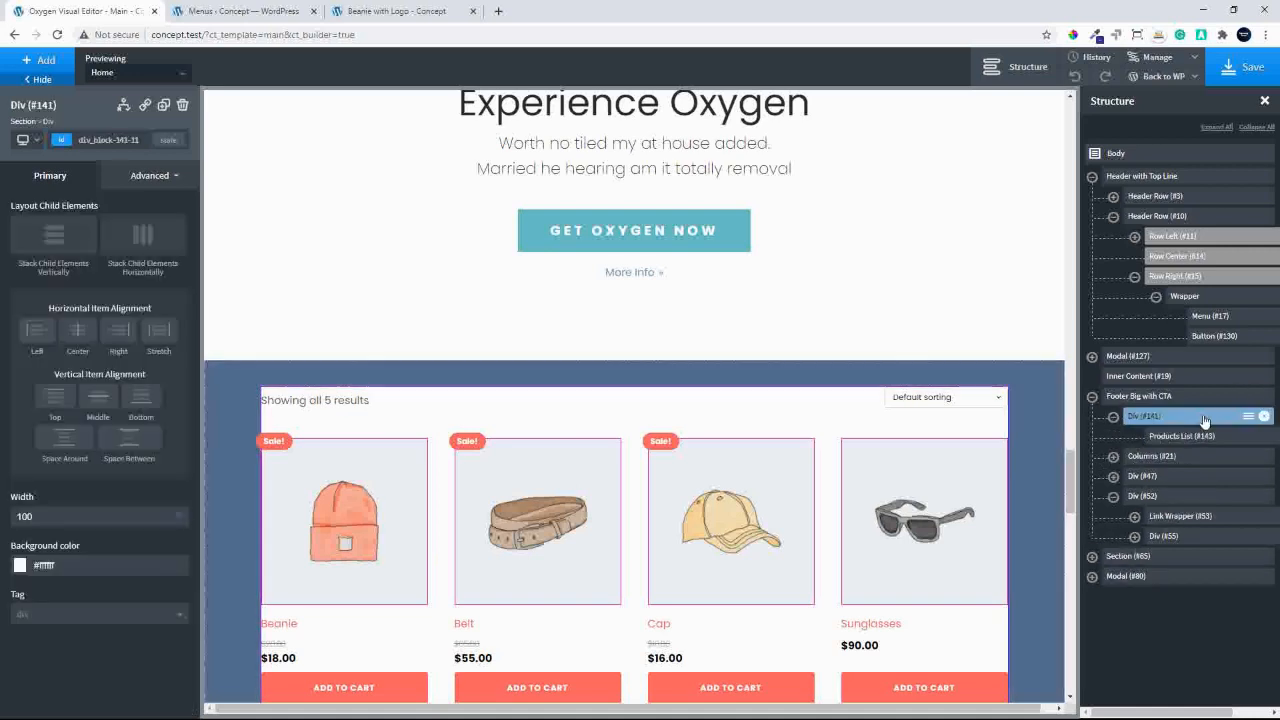
pyautogui.click(155, 175)
pyautogui.click(104, 249)
pyautogui.click(50, 256)
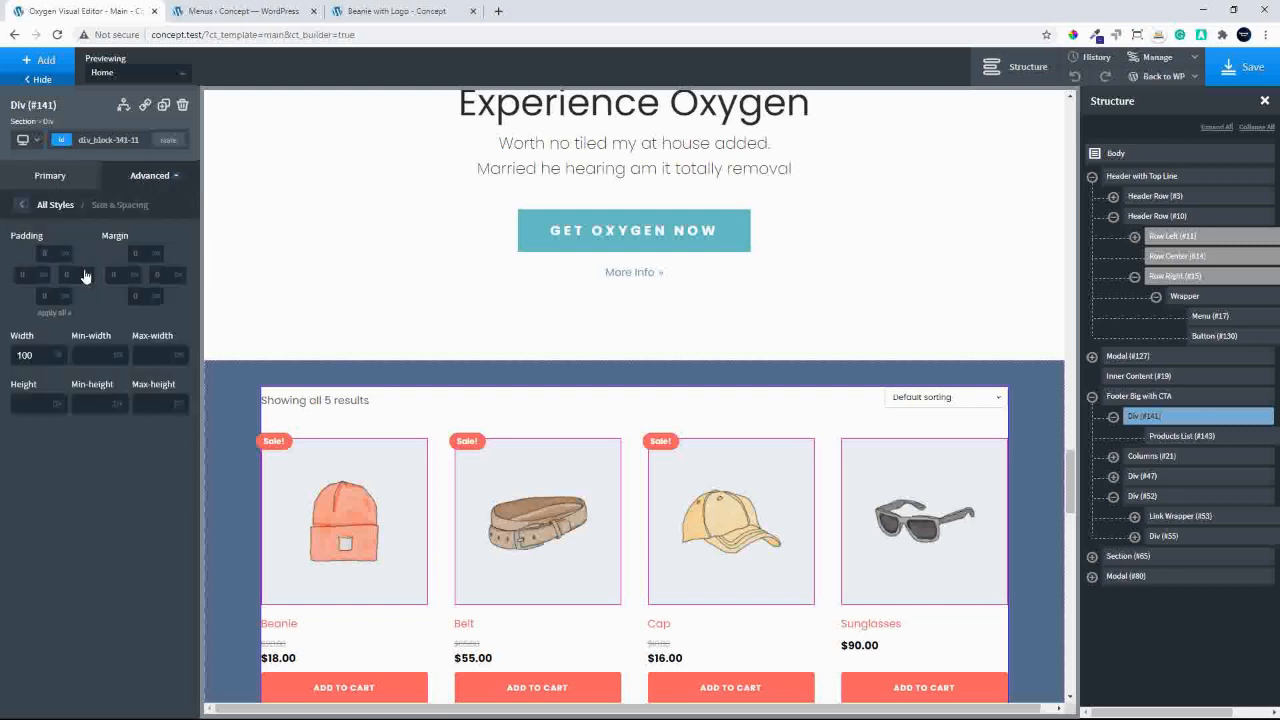
pyautogui.write('15')
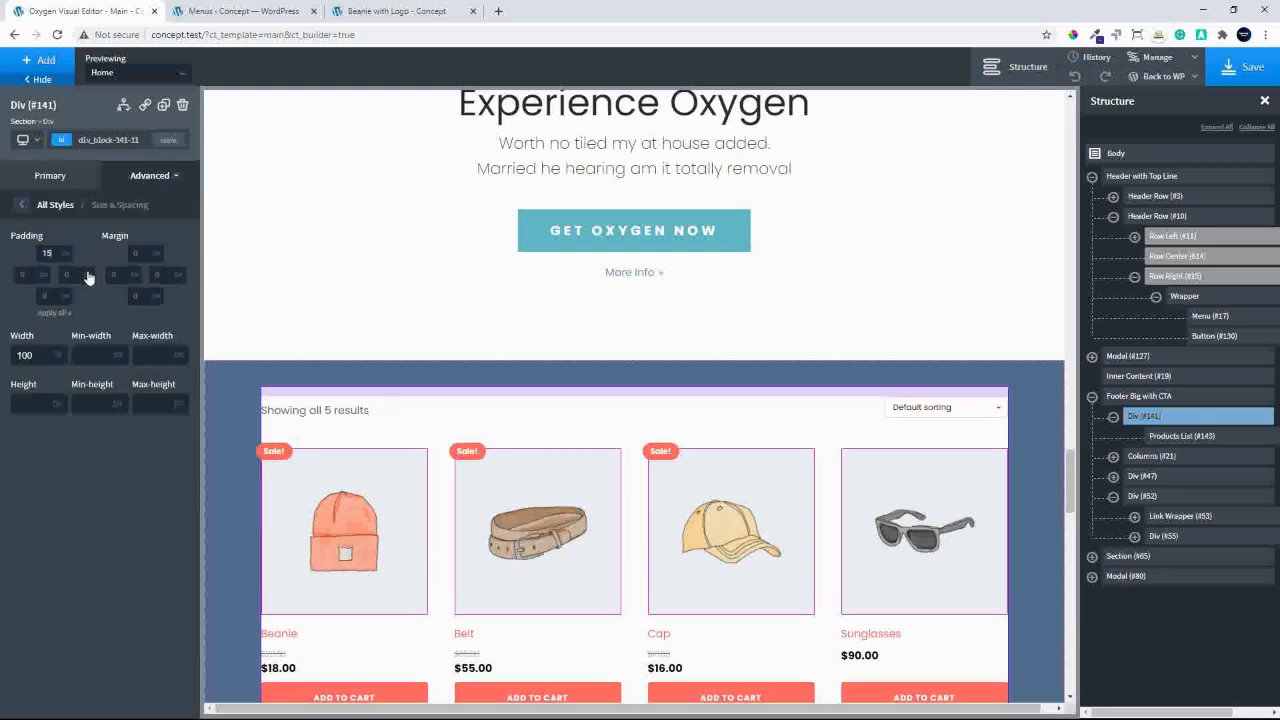
pyautogui.click(46, 314)
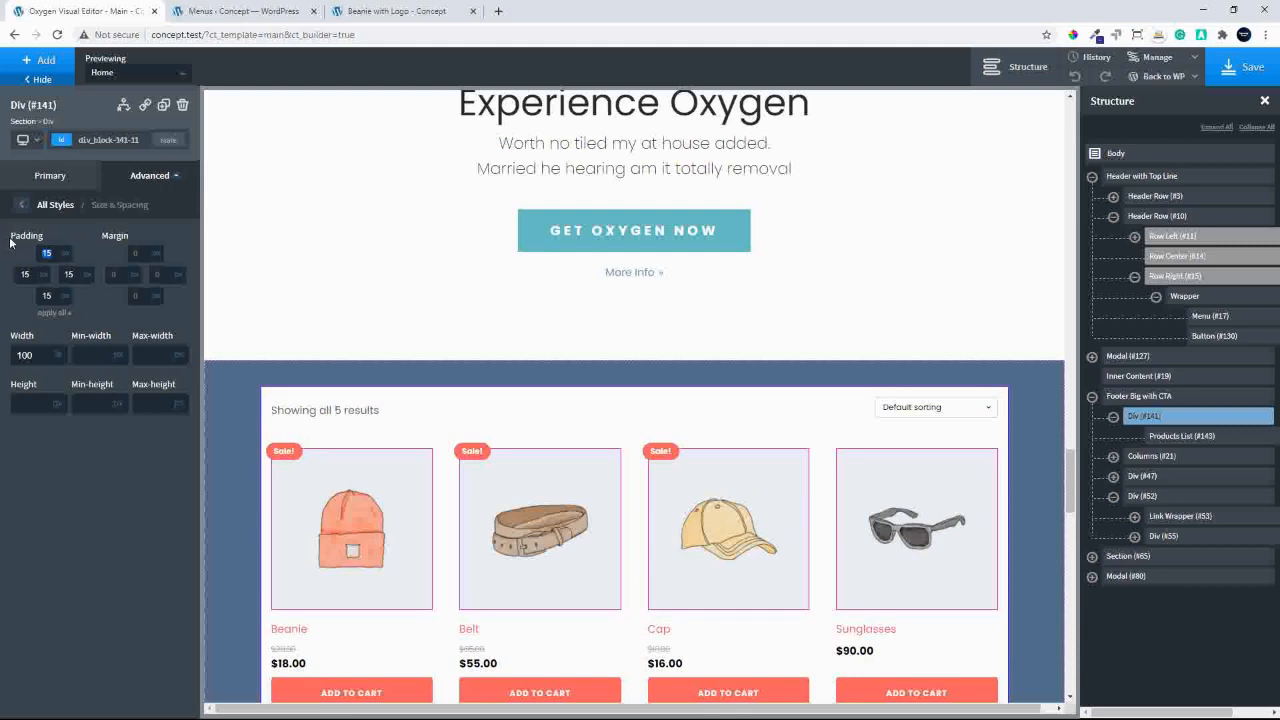
# Give the div around the footer Products List a border radius of 5.
pyautogui.click(30, 203)
pyautogui.click(70, 345)
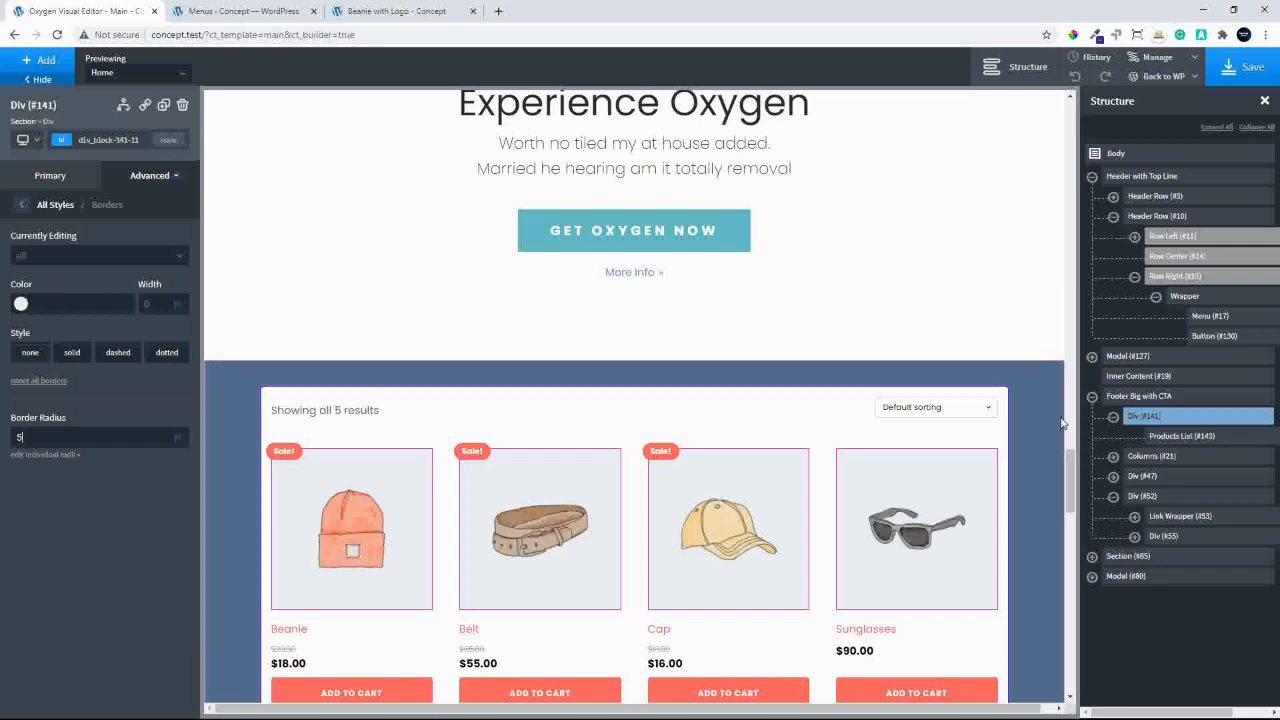
pyautogui.moveTo(1073, 472); pyautogui.dragTo(1077, 520)
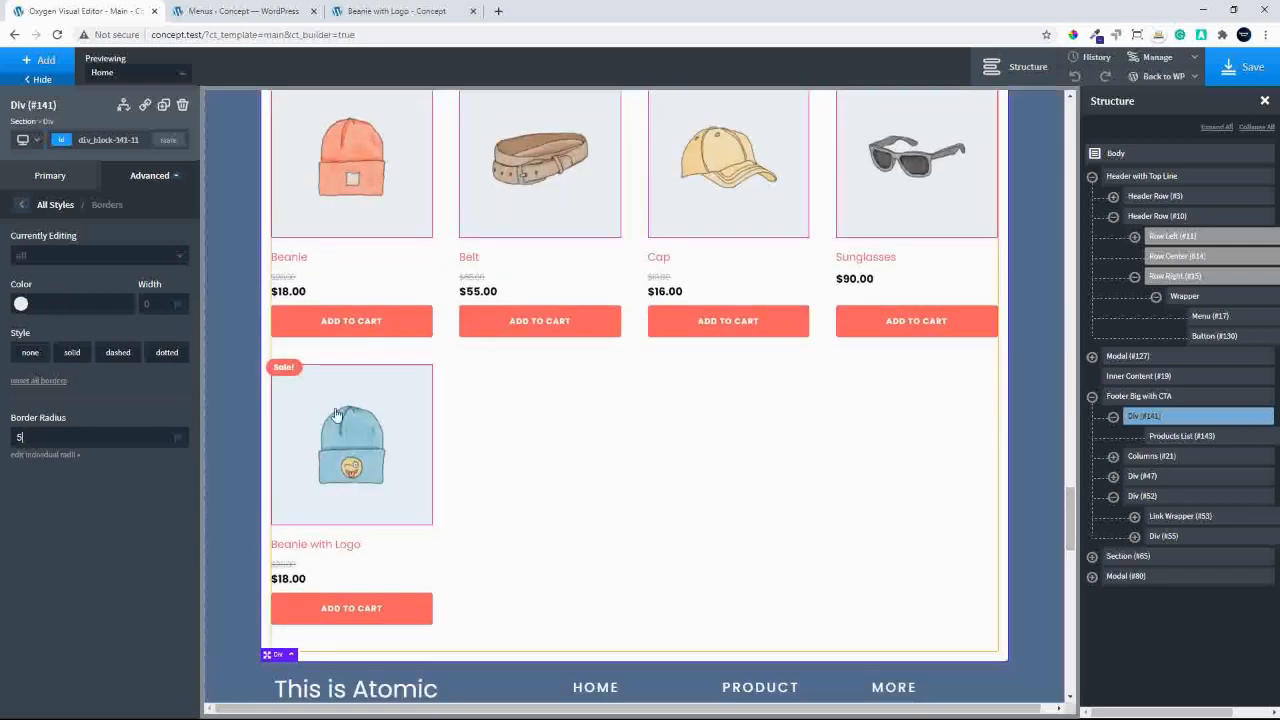
# Limit the footer Products List's custom query to 4 products and apply the parameters.
pyautogui.click(628, 496)
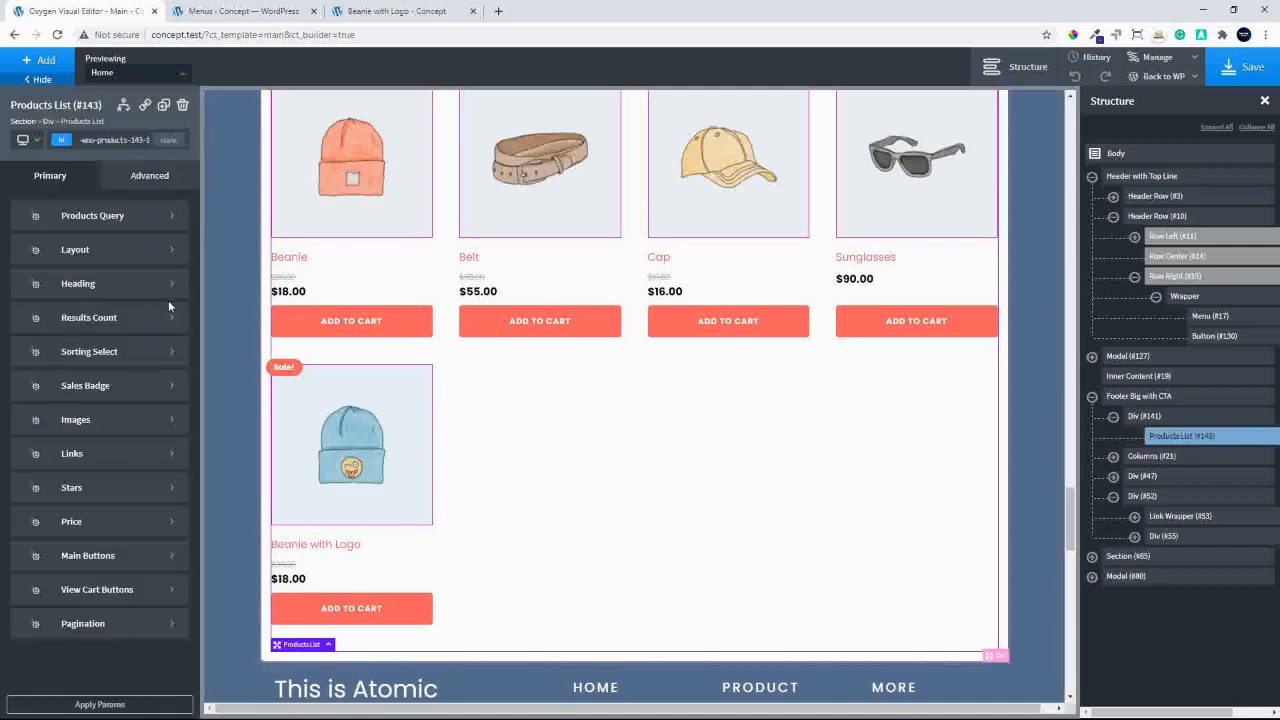
pyautogui.click(106, 256)
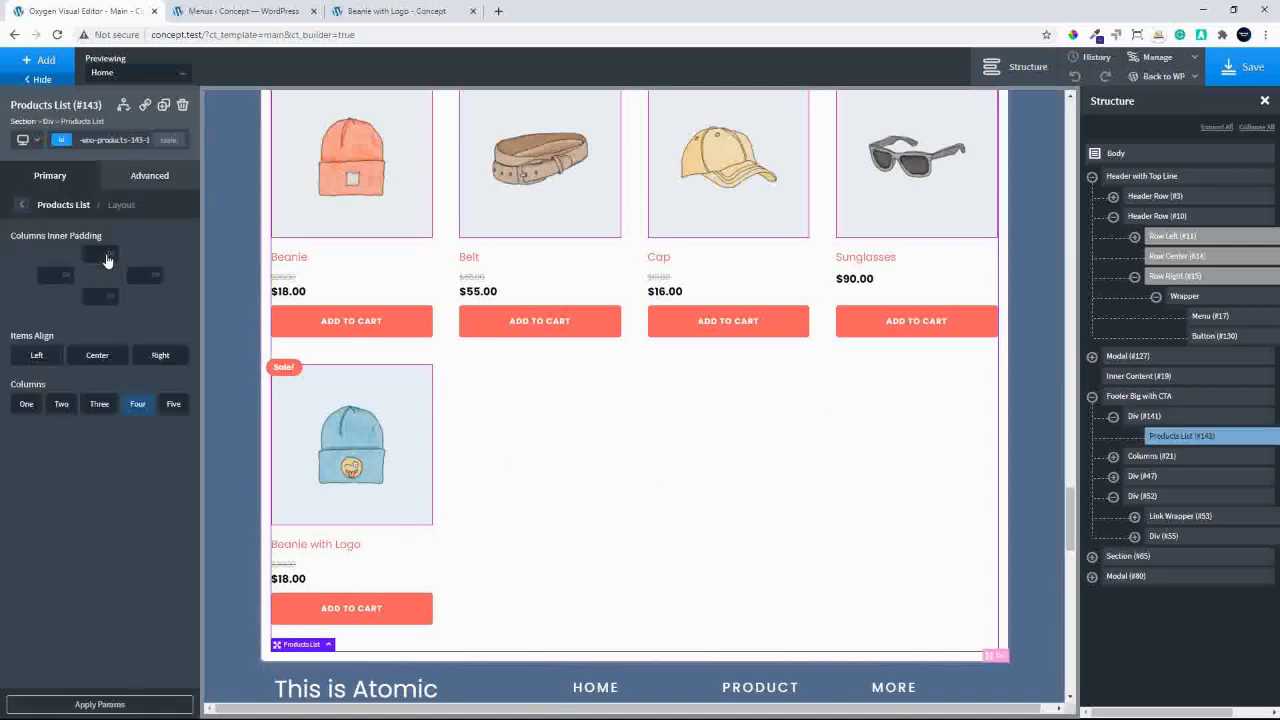
pyautogui.click(21, 205)
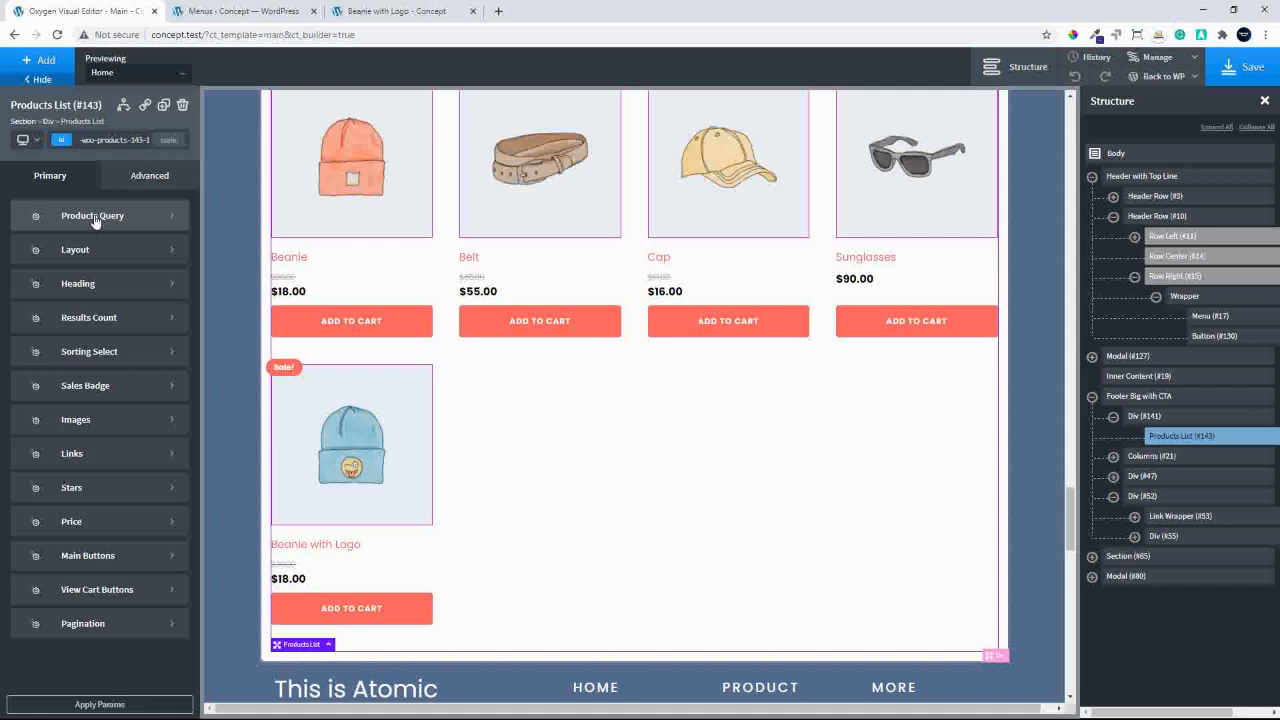
pyautogui.click(94, 219)
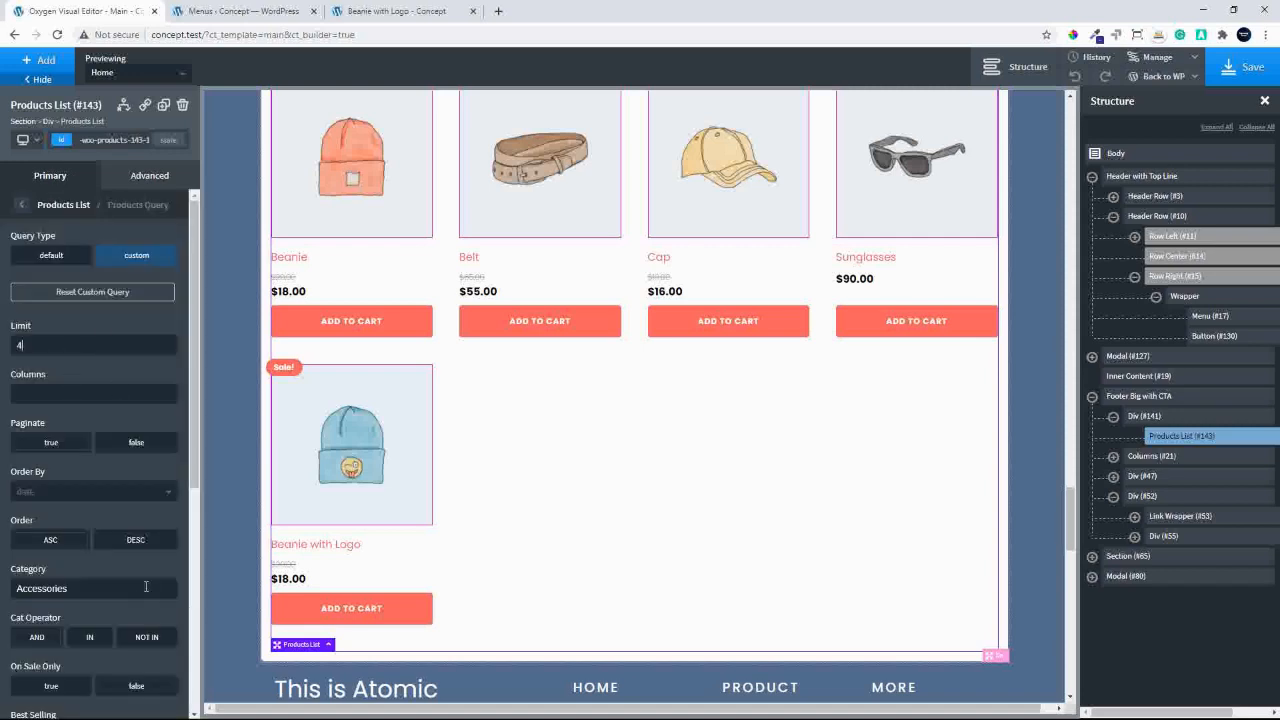
pyautogui.scroll(-1, 152, 590)
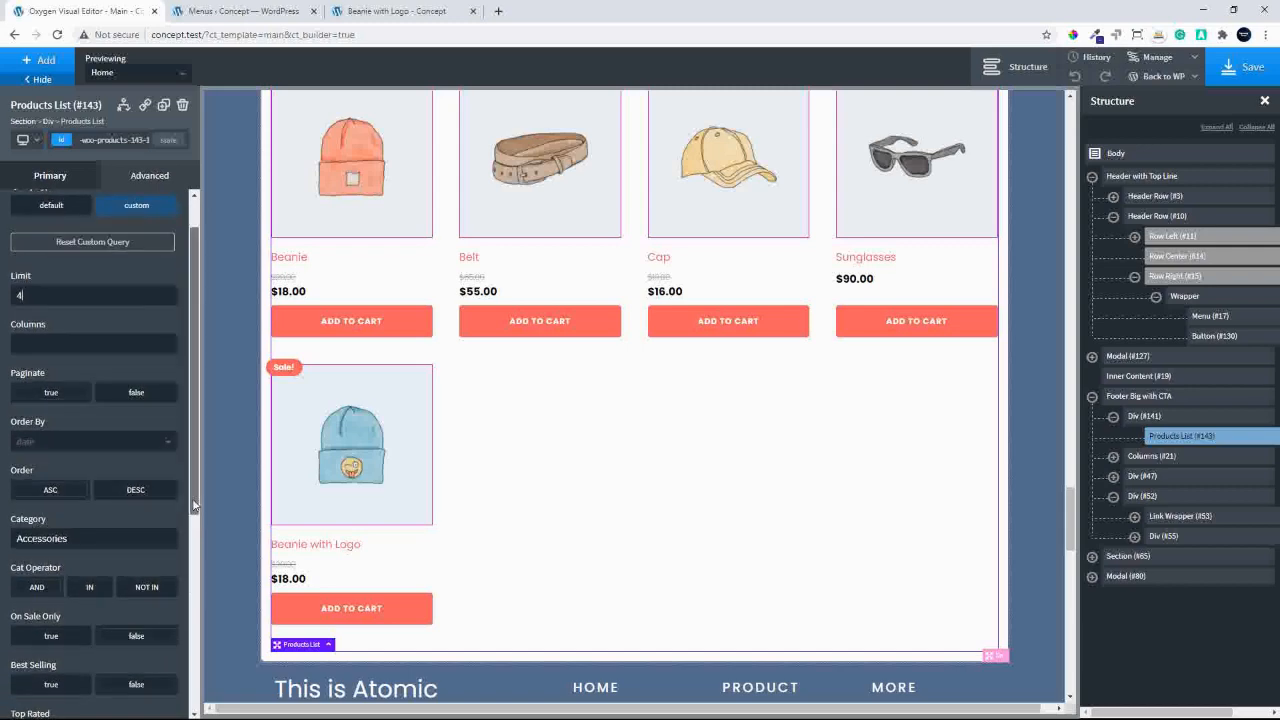
pyautogui.scroll(-5, 187, 510)
pyautogui.click(94, 705)
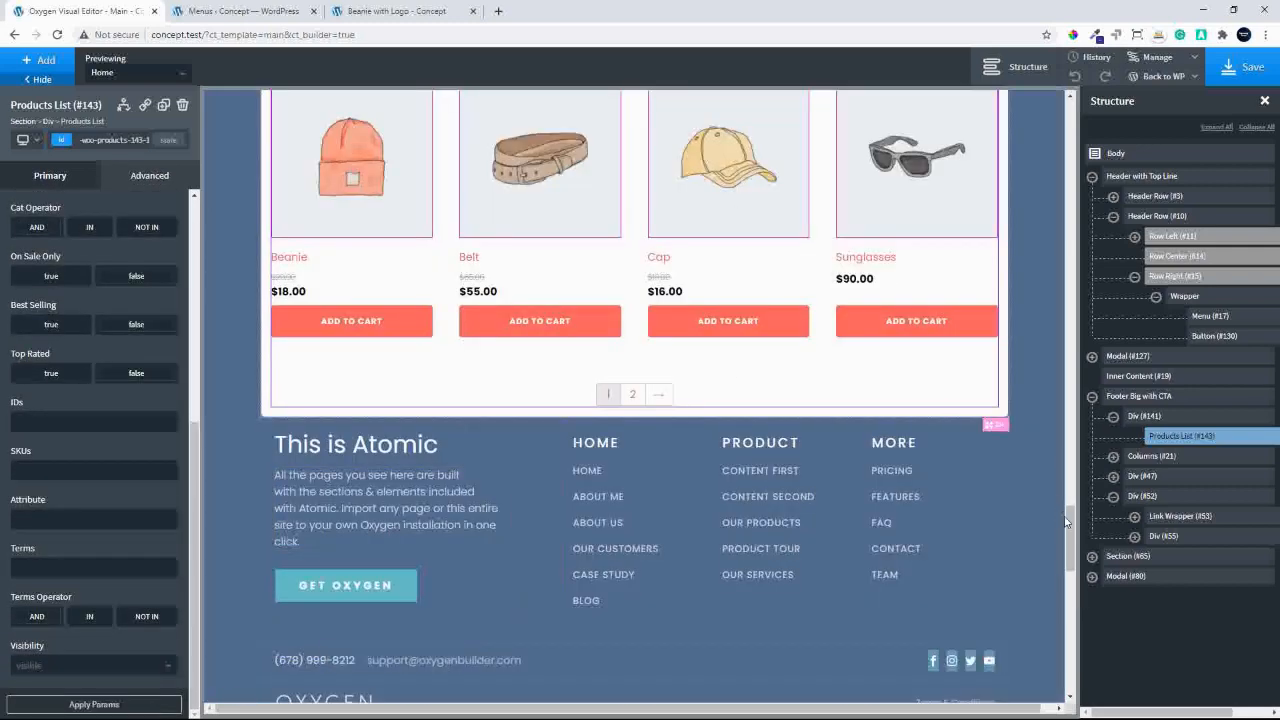
pyautogui.moveTo(1067, 529)
pyautogui.mouseDown()
pyautogui.moveTo(1067, 465)
pyautogui.moveTo(1066, 520)
pyautogui.mouseUp()
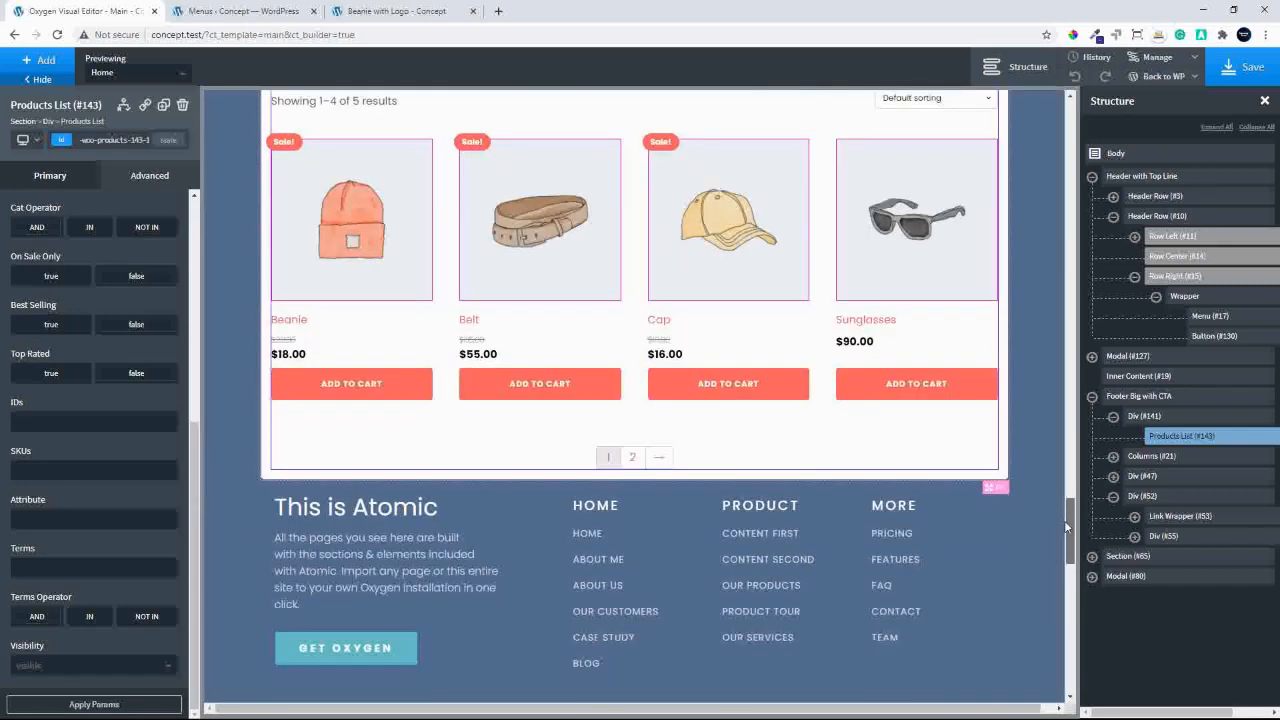
# Hide the footer Products List's pagination with font size 0 and #ffffff for both the border color and the current background.
pyautogui.click(42, 180)
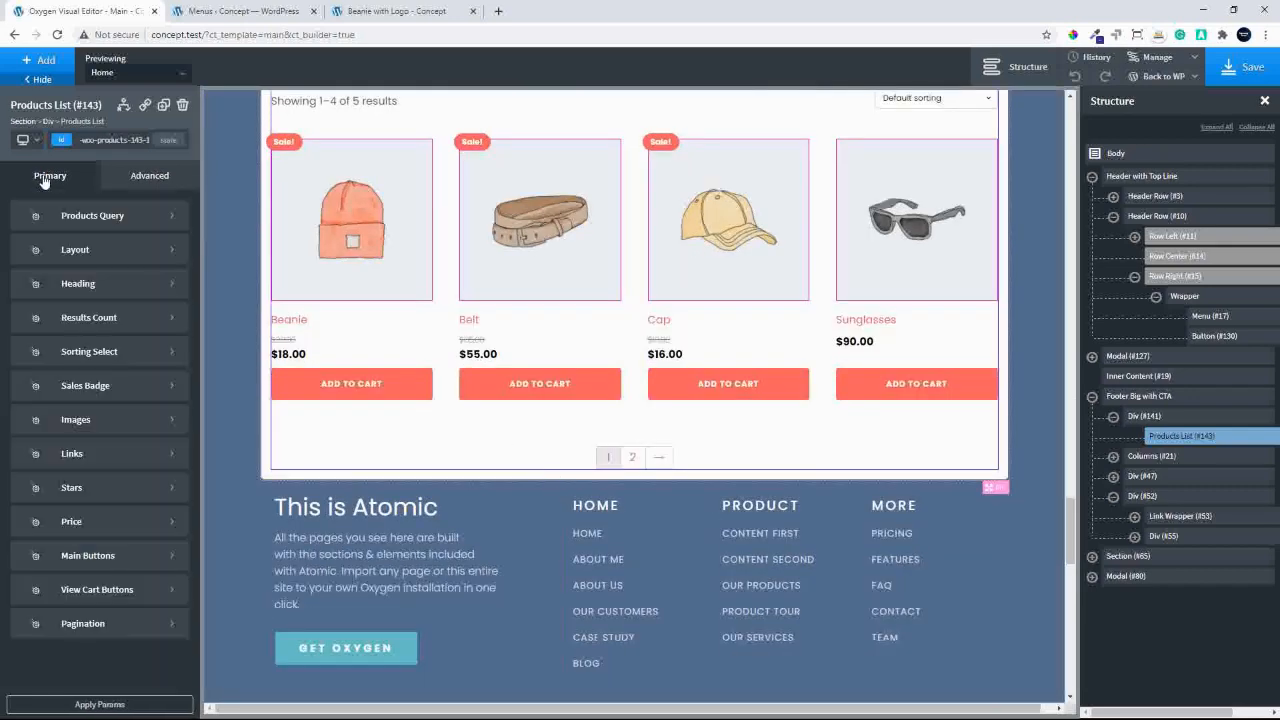
pyautogui.click(112, 623)
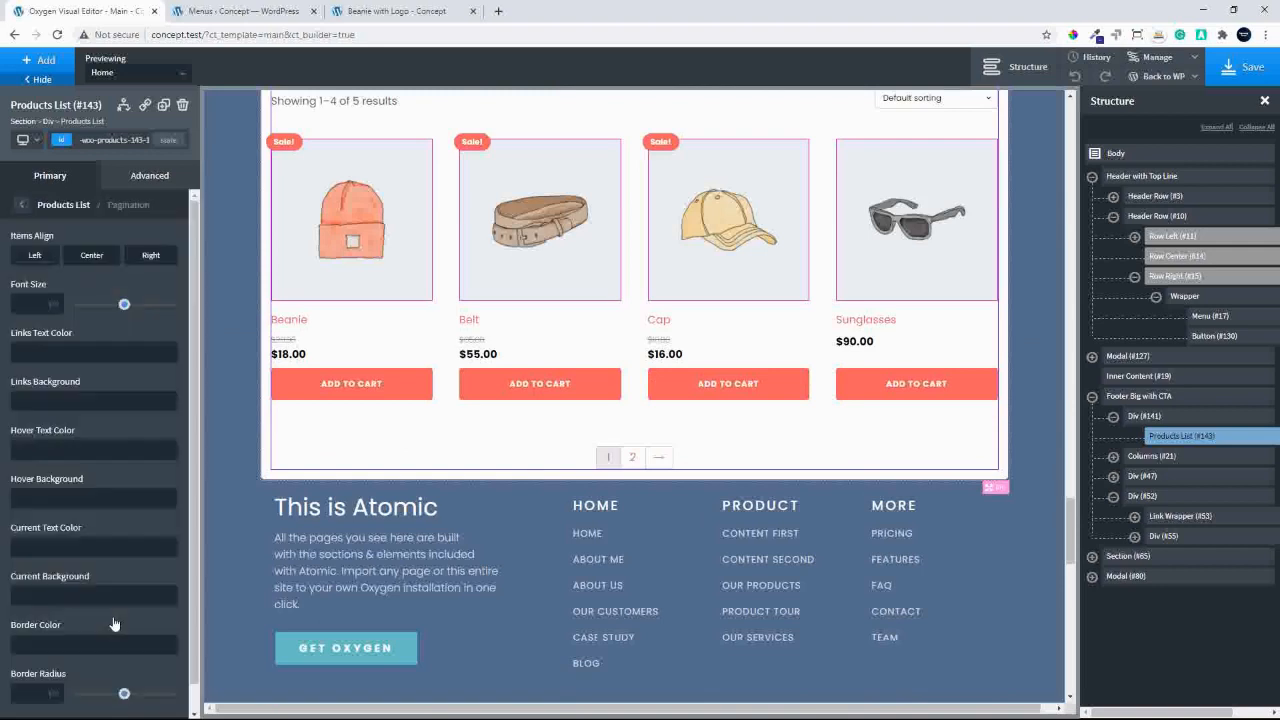
pyautogui.click(28, 302)
pyautogui.write('0')
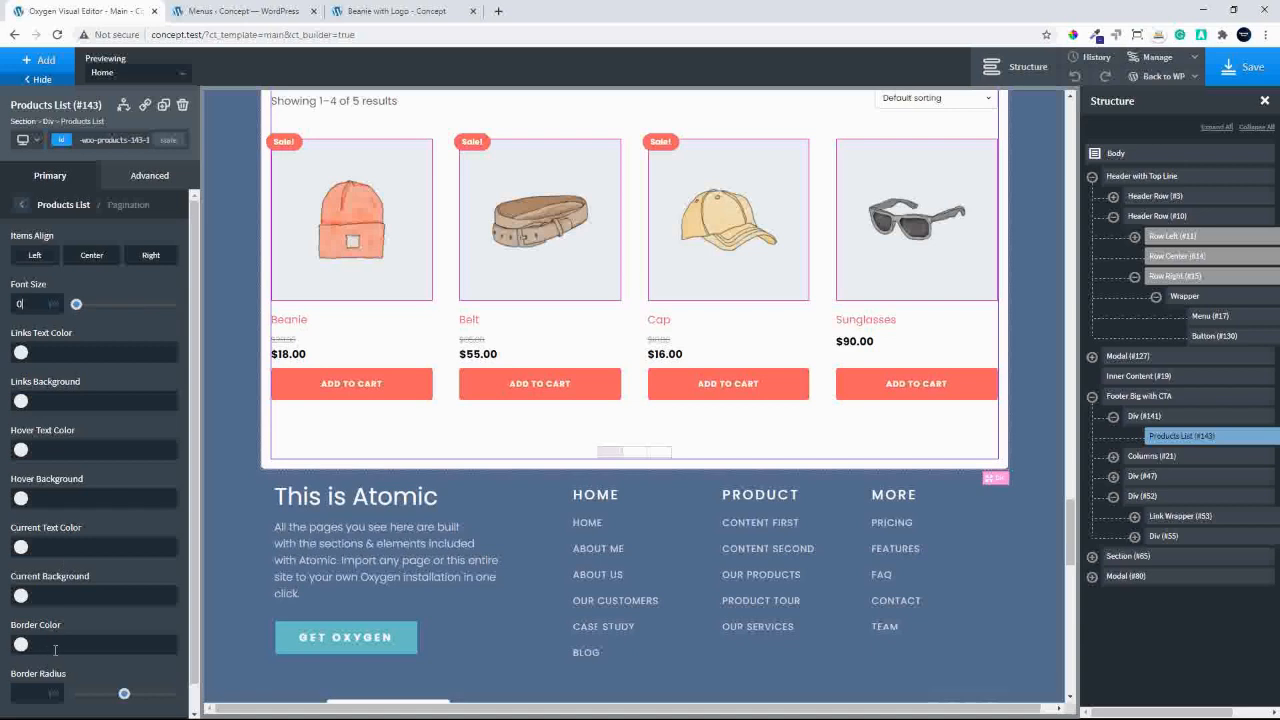
pyautogui.click(21, 644)
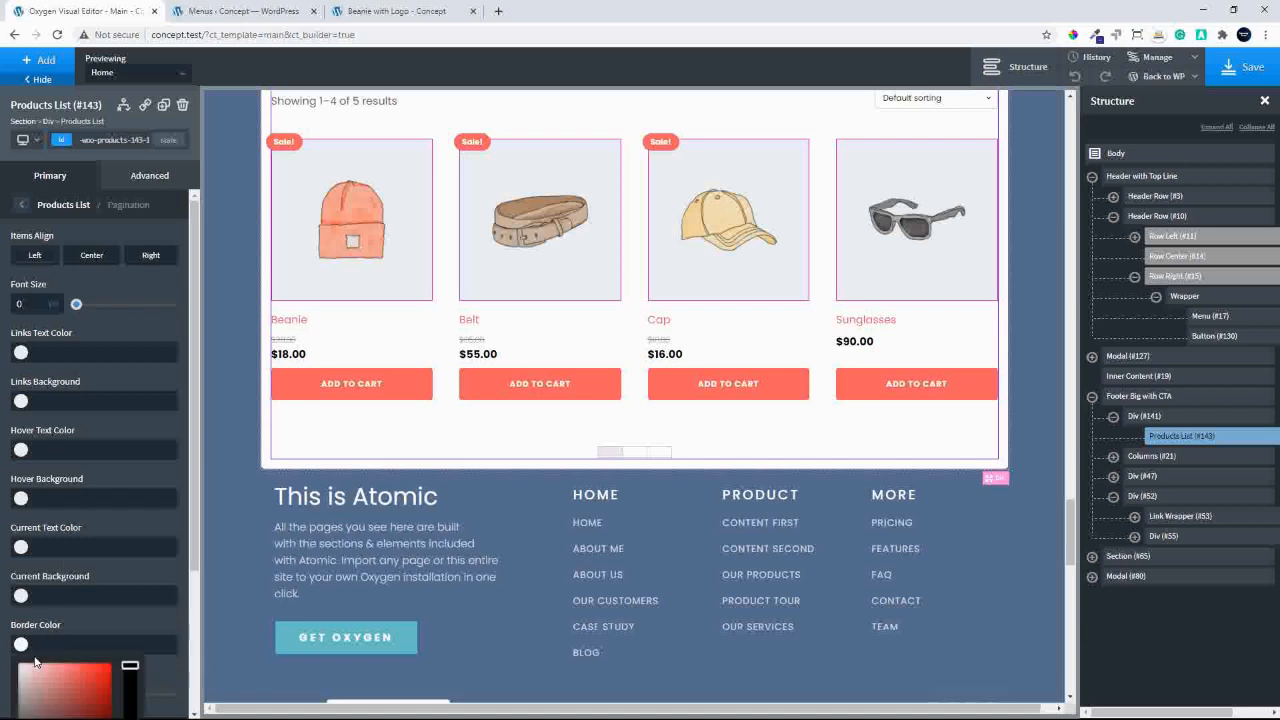
pyautogui.click(21, 595)
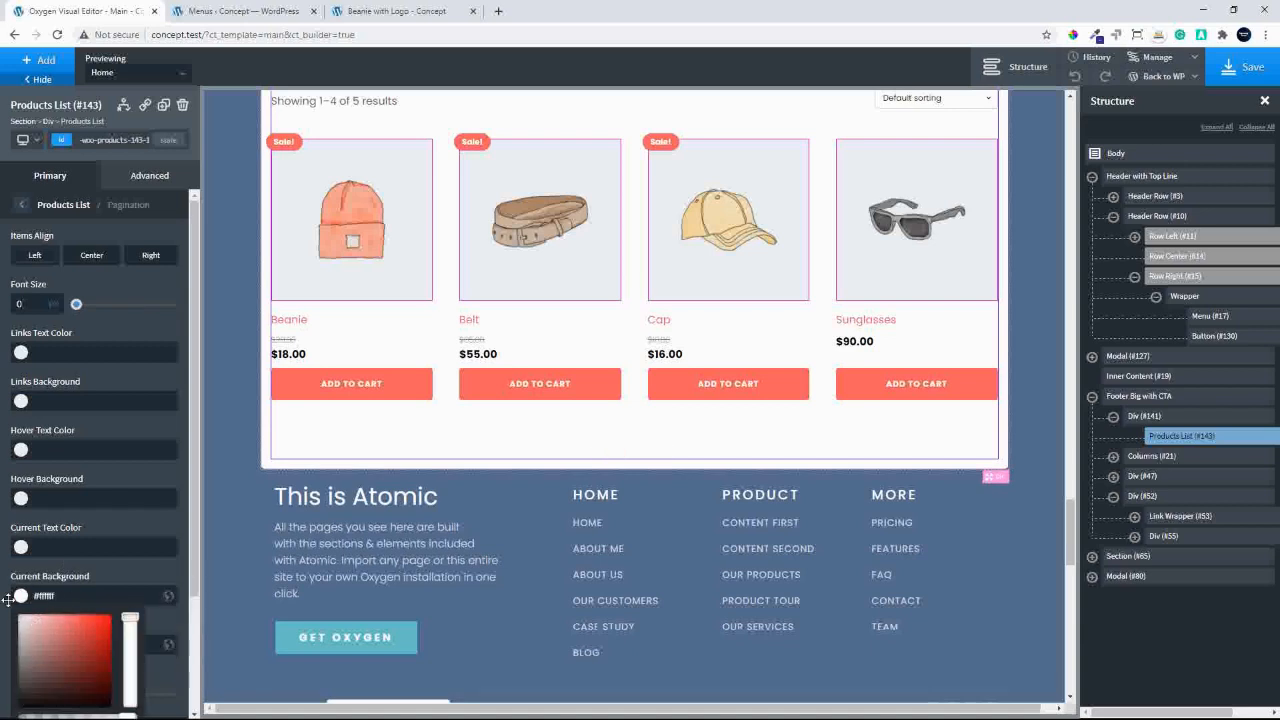
pyautogui.scroll(1, 647, 329)
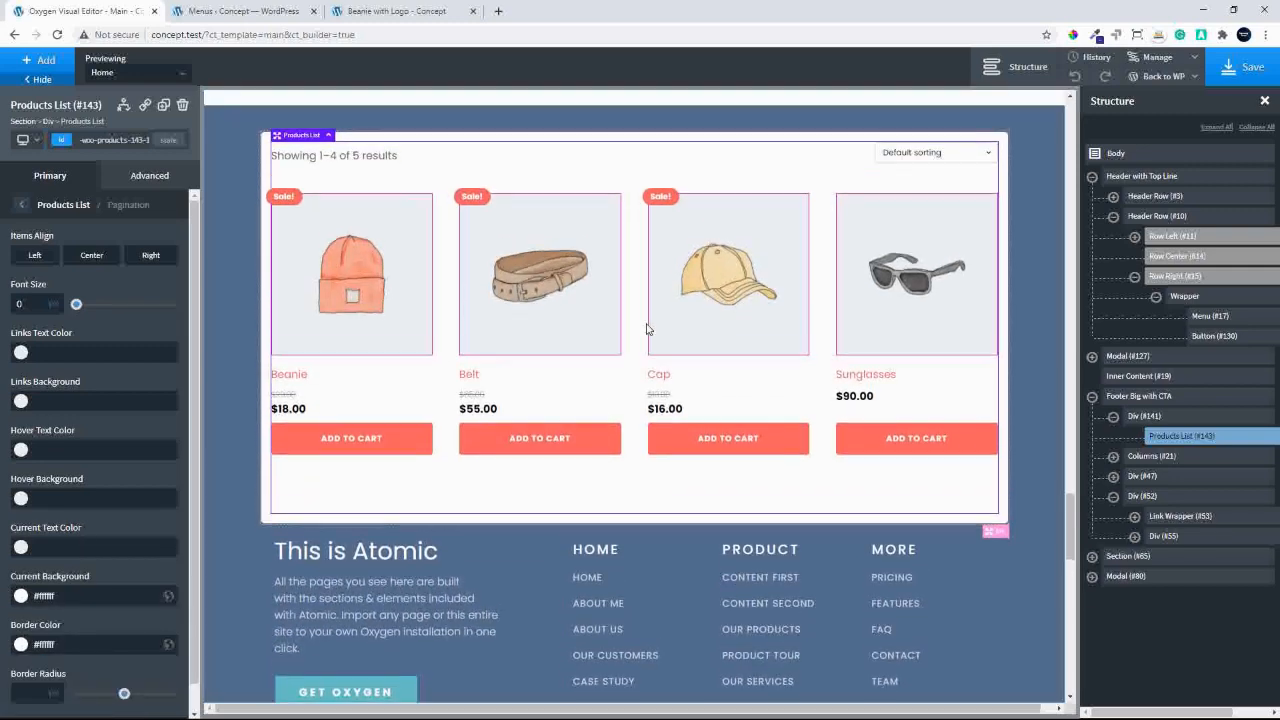
# Set the results count font size of the footer Products List to 0.
pyautogui.click(28, 214)
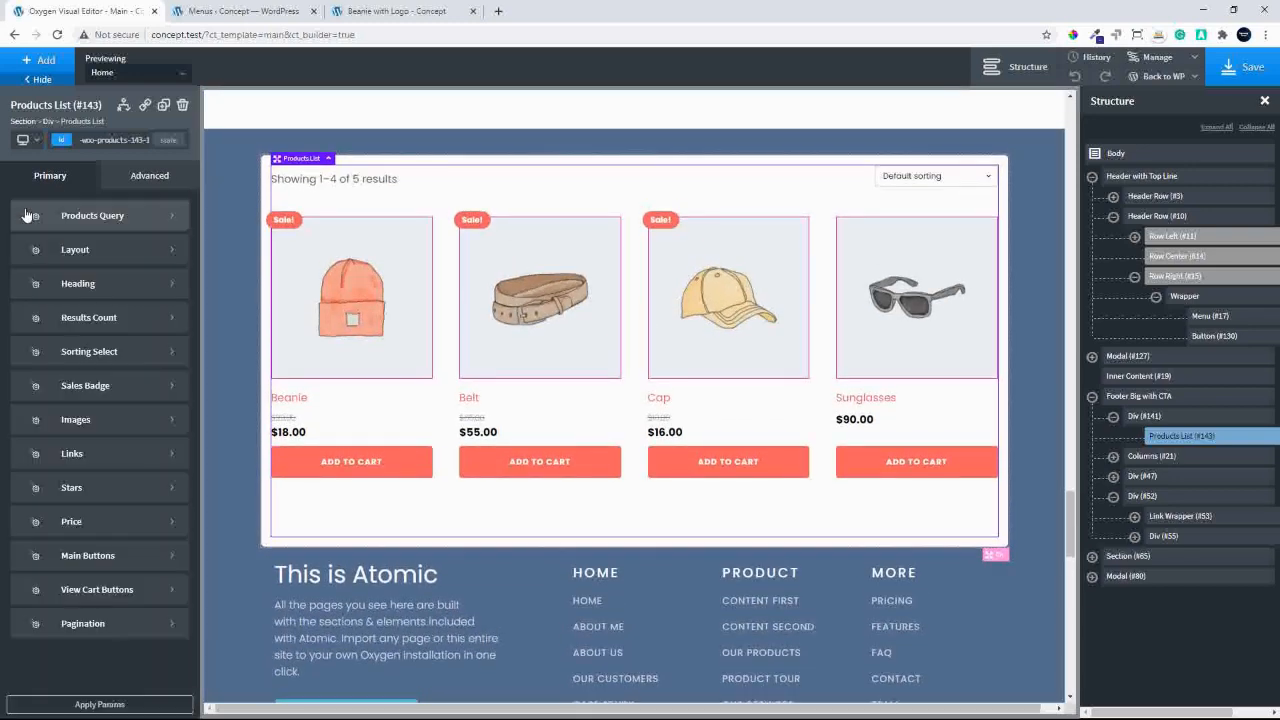
pyautogui.click(99, 317)
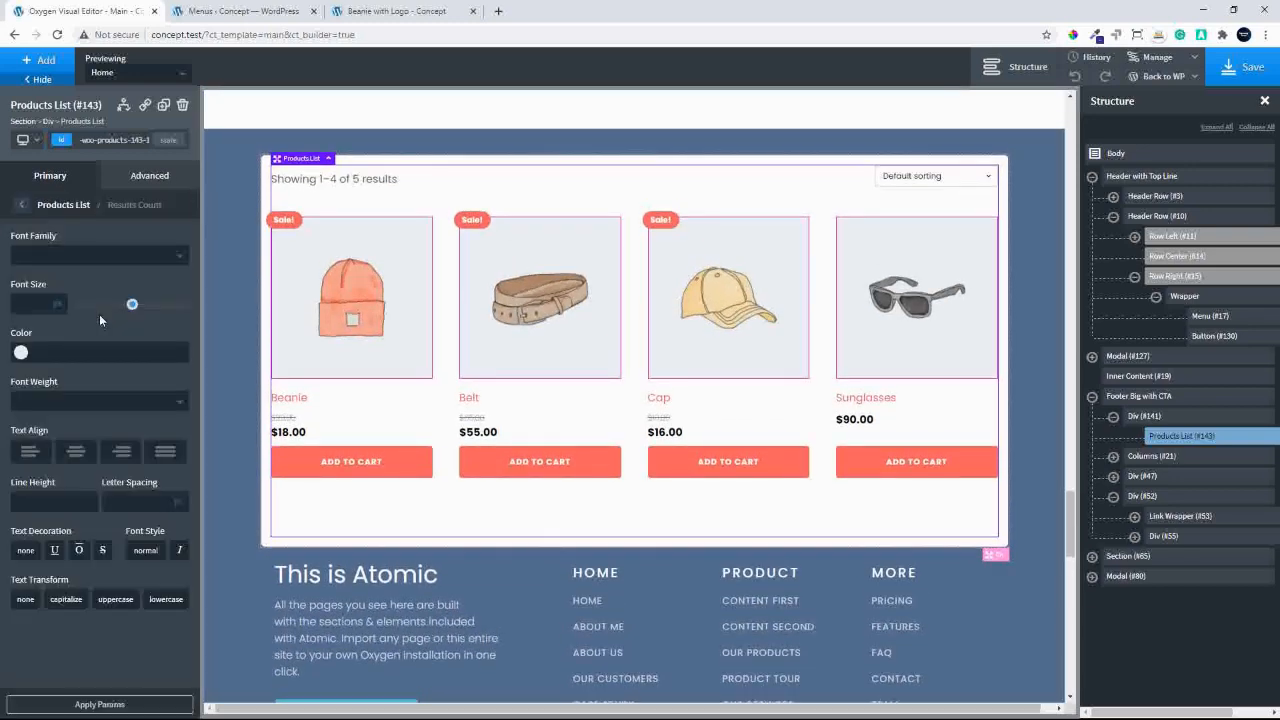
pyautogui.click(34, 305)
pyautogui.write('0')
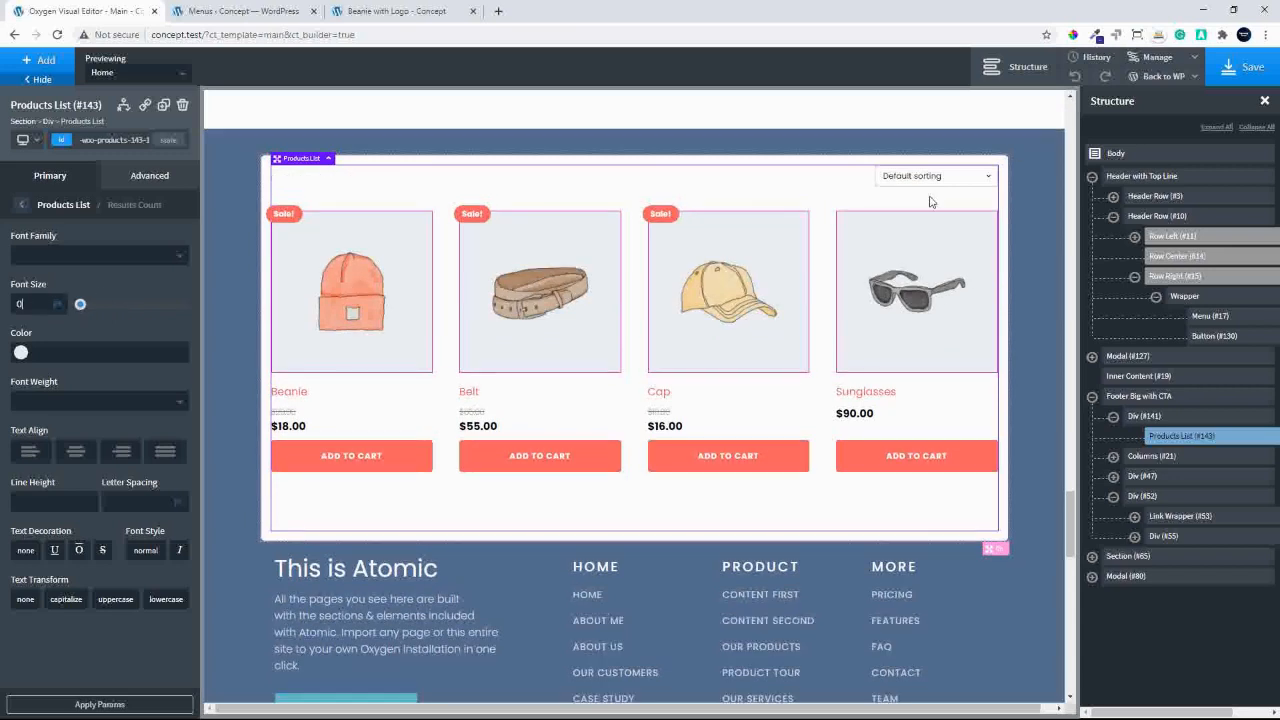
# Set the font size of the sorting select in the footer Products List to 0.
pyautogui.click(24, 206)
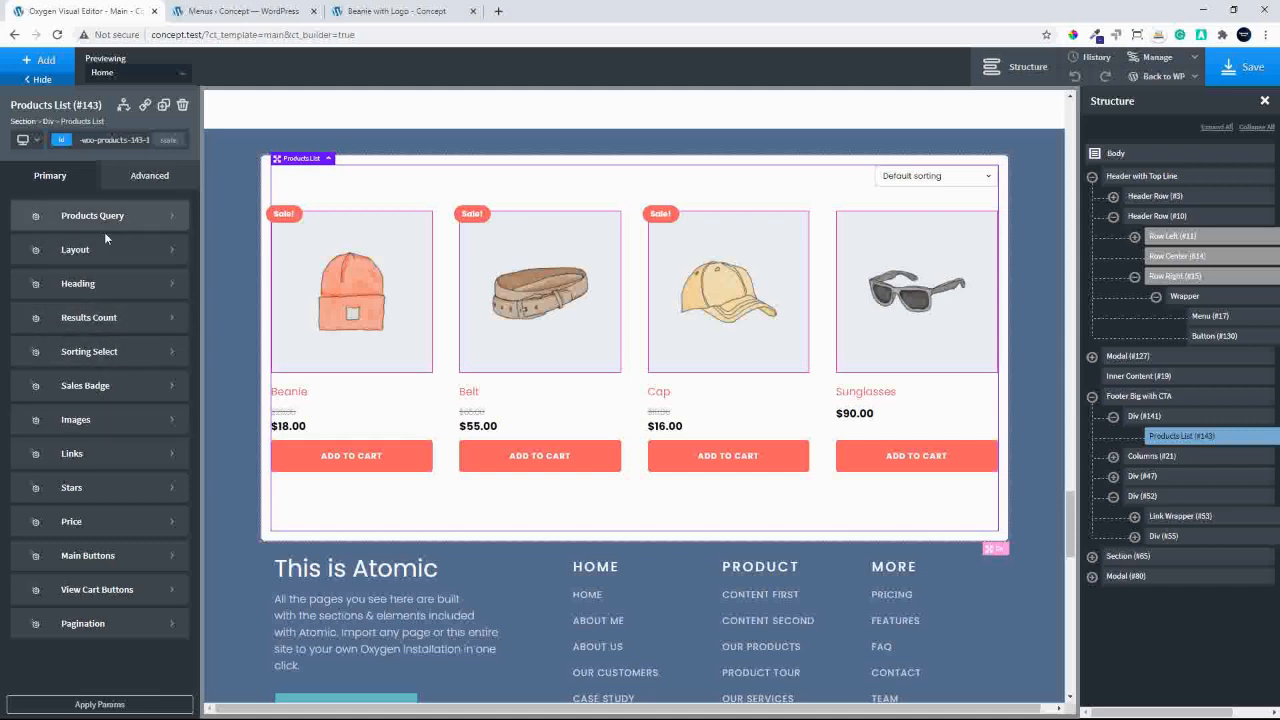
pyautogui.click(128, 353)
pyautogui.click(84, 348)
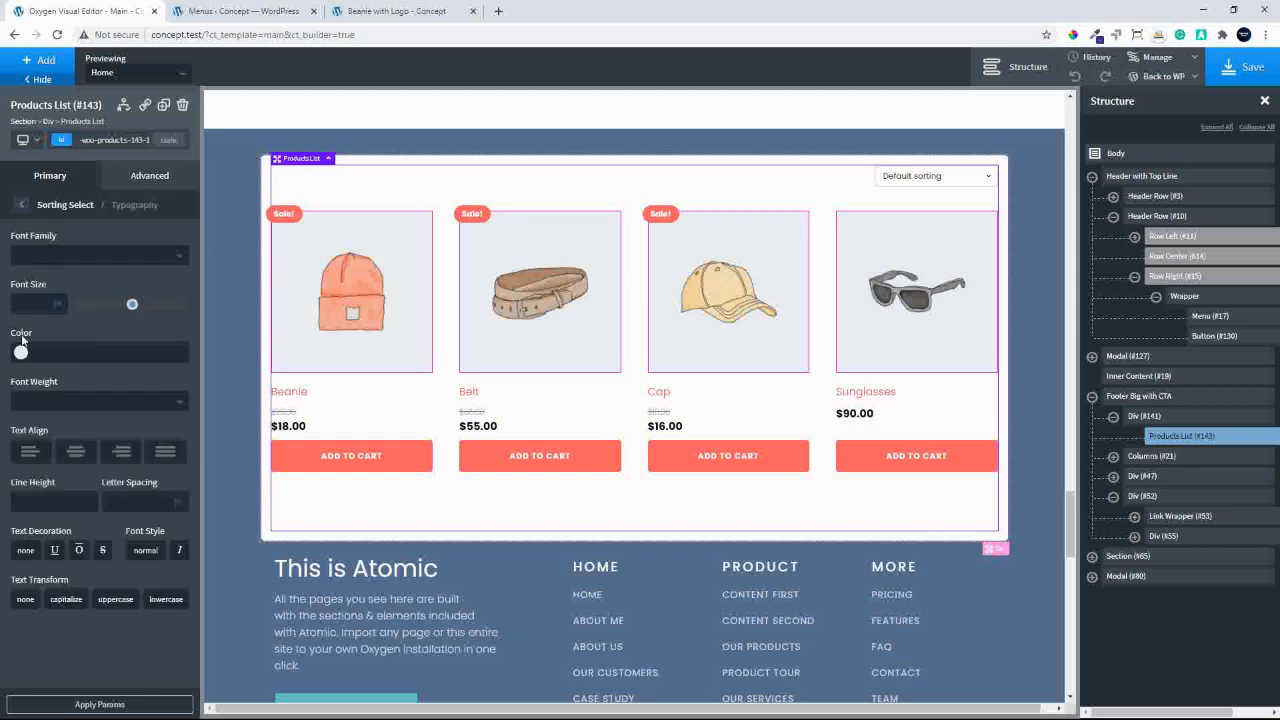
pyautogui.click(34, 302)
pyautogui.write('0')
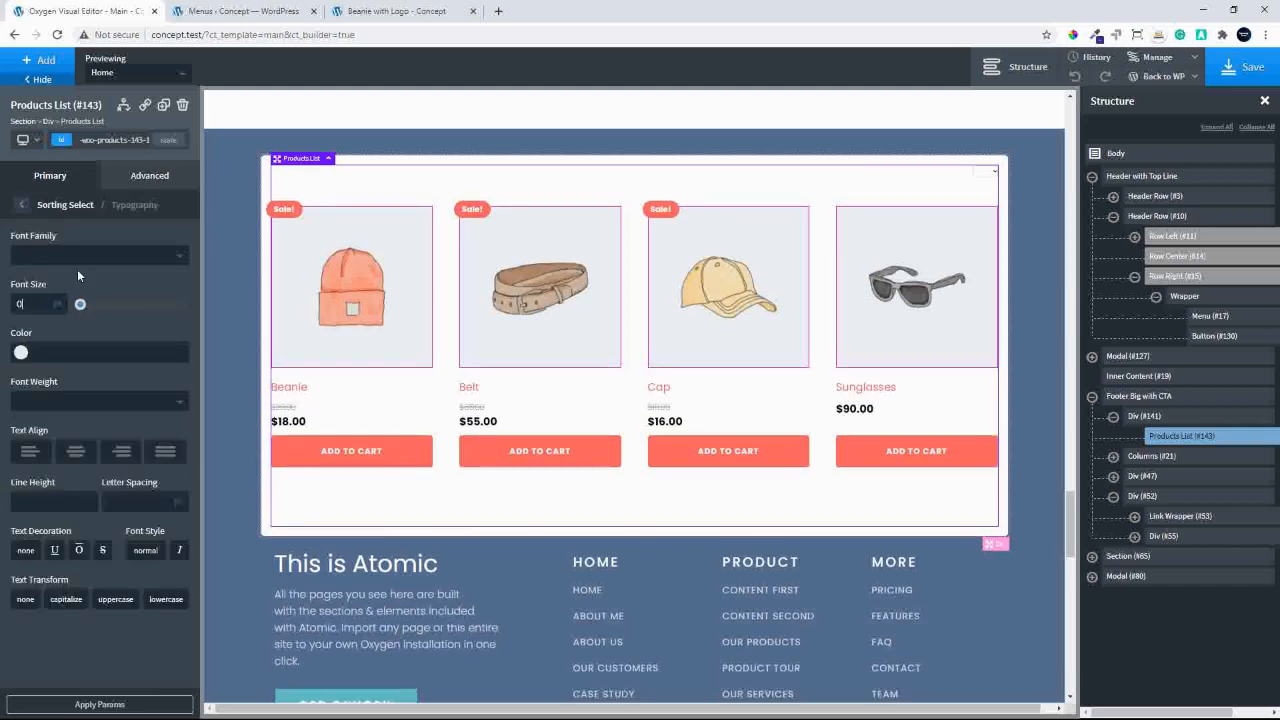
# Hide the border of the footer Products List's sorting select and apply the parameters.
pyautogui.click(21, 208)
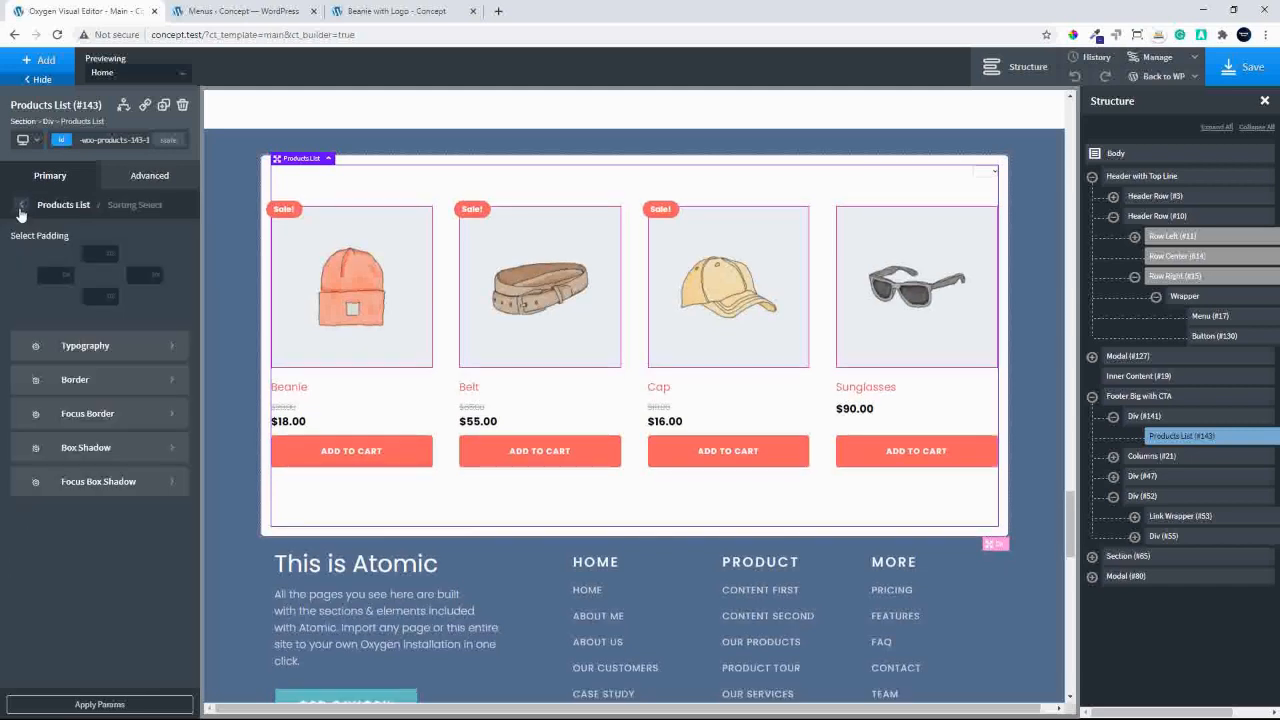
pyautogui.click(101, 379)
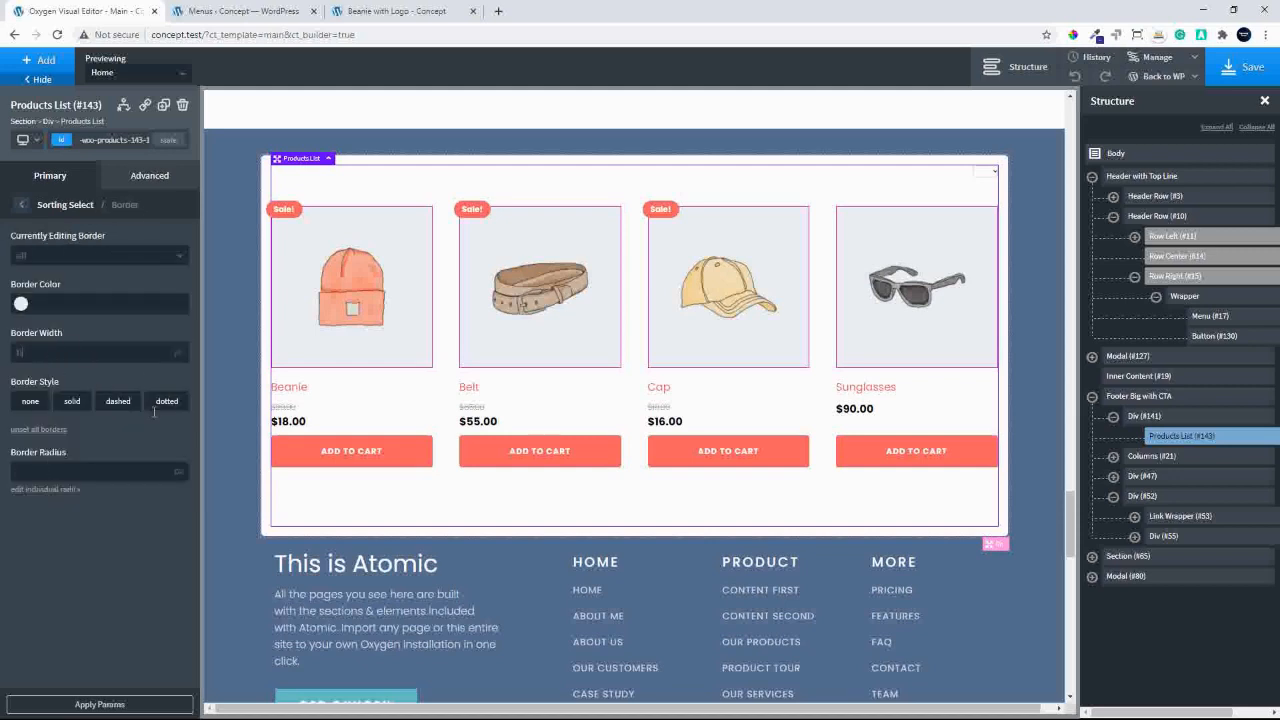
pyautogui.click(100, 704)
pyautogui.click(21, 205)
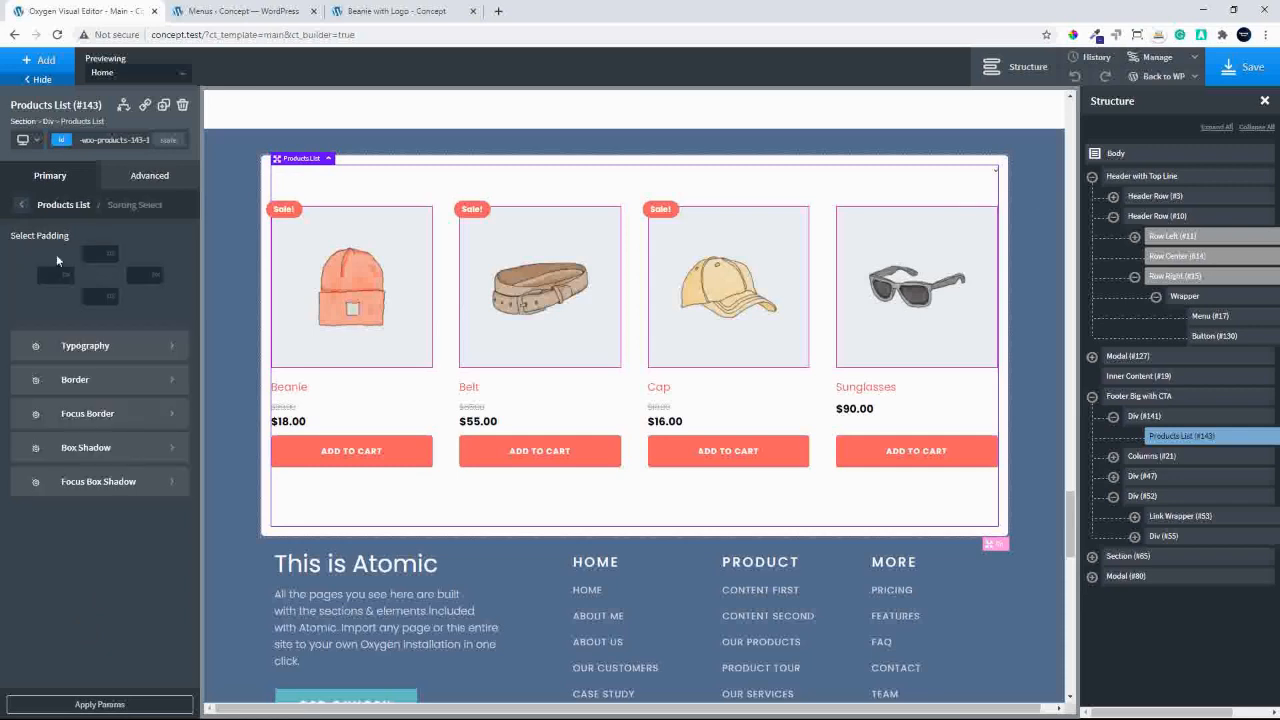
# Set the sorting select's text color to #ffffff.
pyautogui.click(112, 347)
pyautogui.click(21, 352)
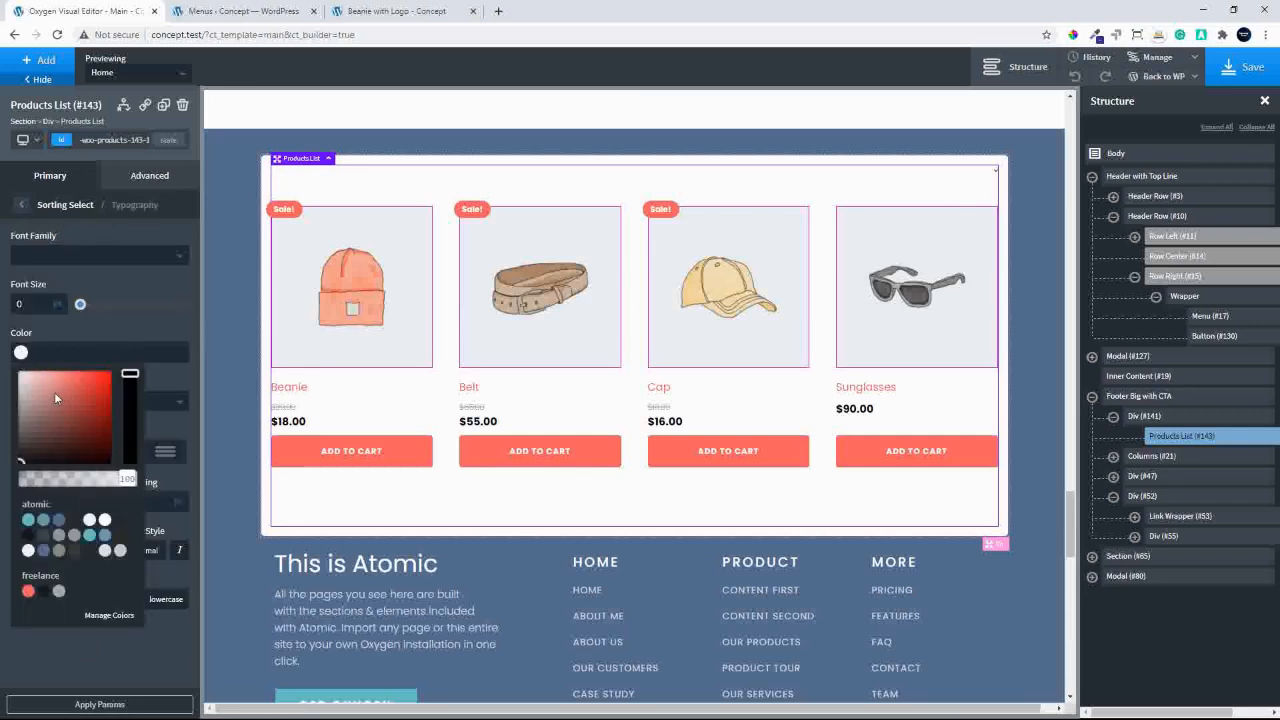
pyautogui.moveTo(36, 388); pyautogui.dragTo(16, 369)
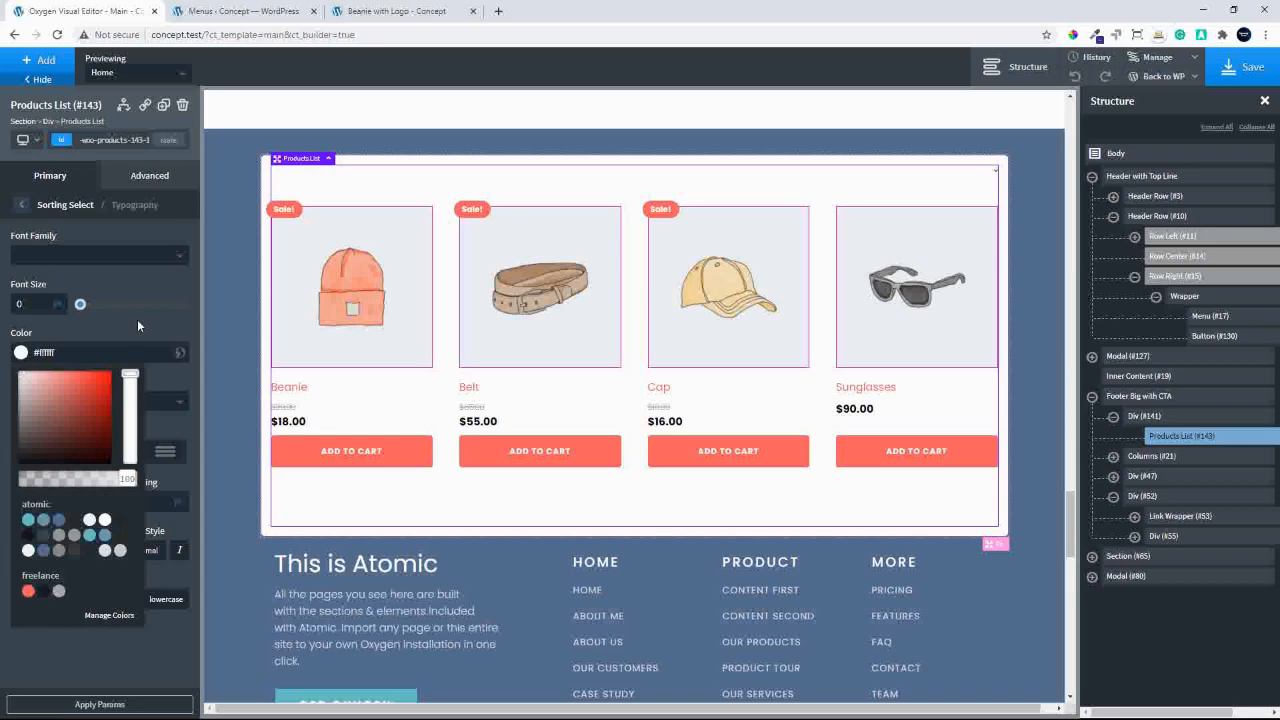
pyautogui.click(138, 321)
# Save the template, reload the Beanie with Logo product page and check the product list in its footer.
pyautogui.click(1245, 66)
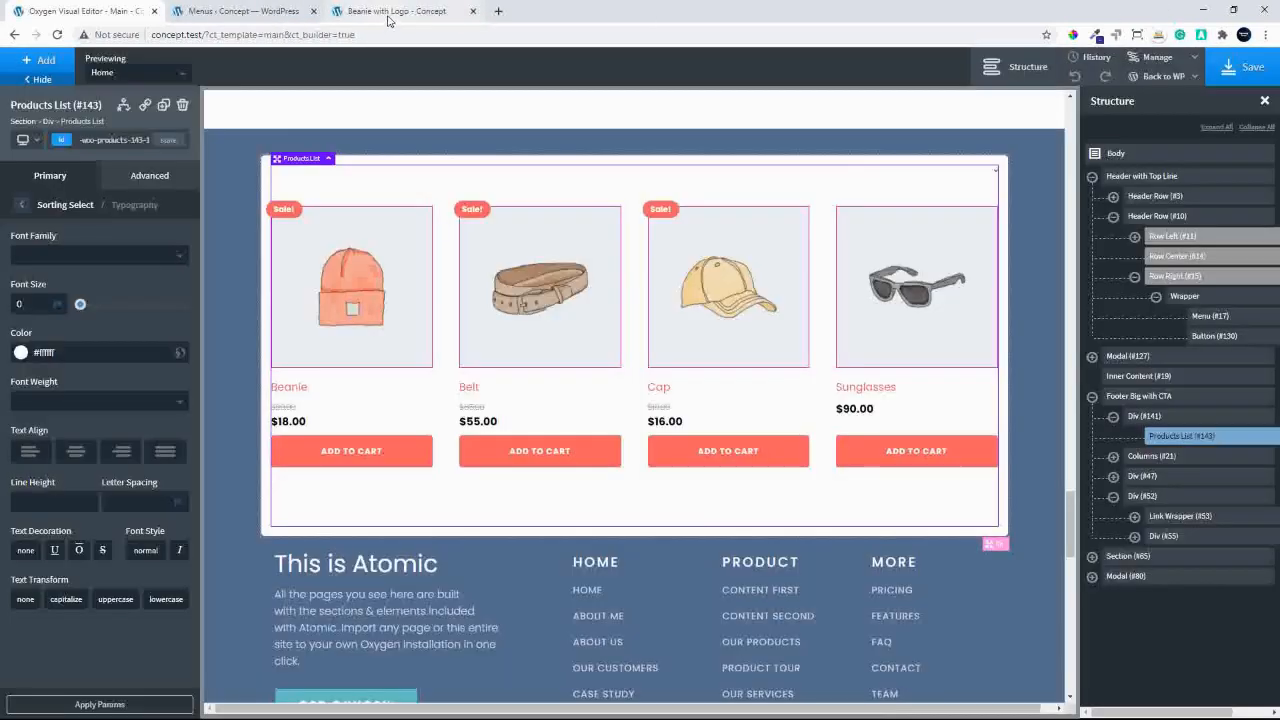
pyautogui.click(390, 20)
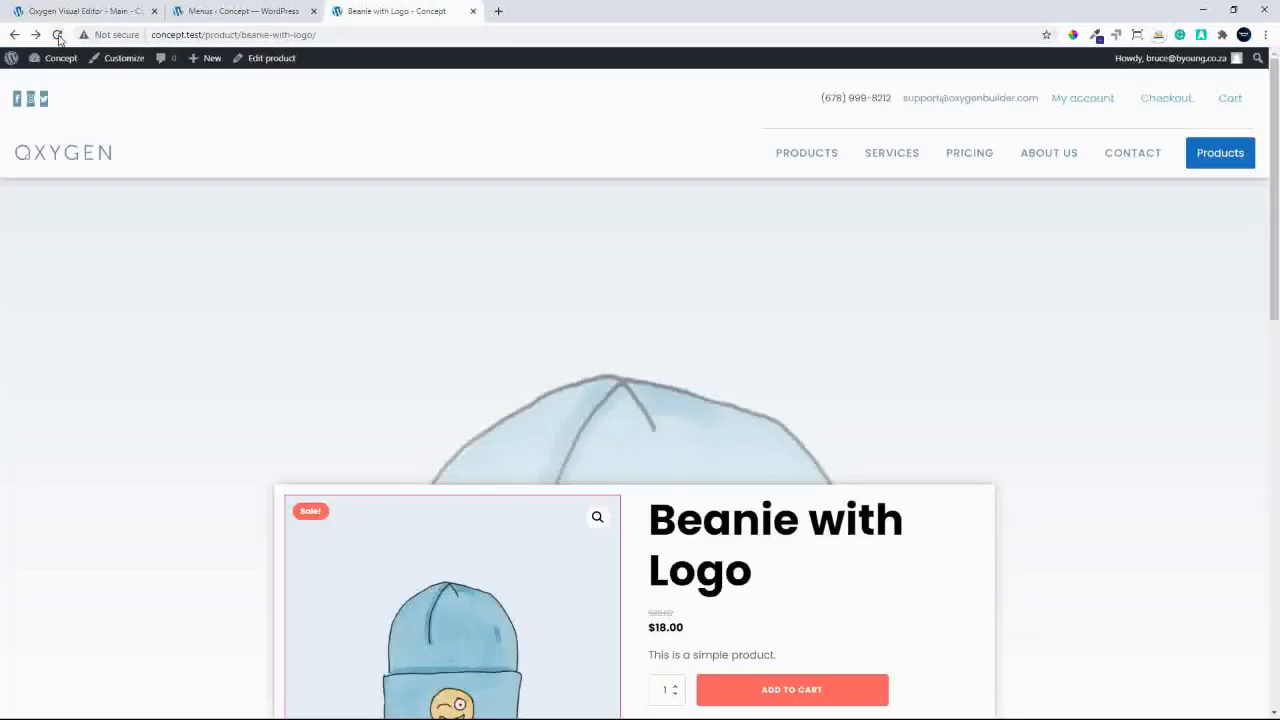
pyautogui.click(57, 34)
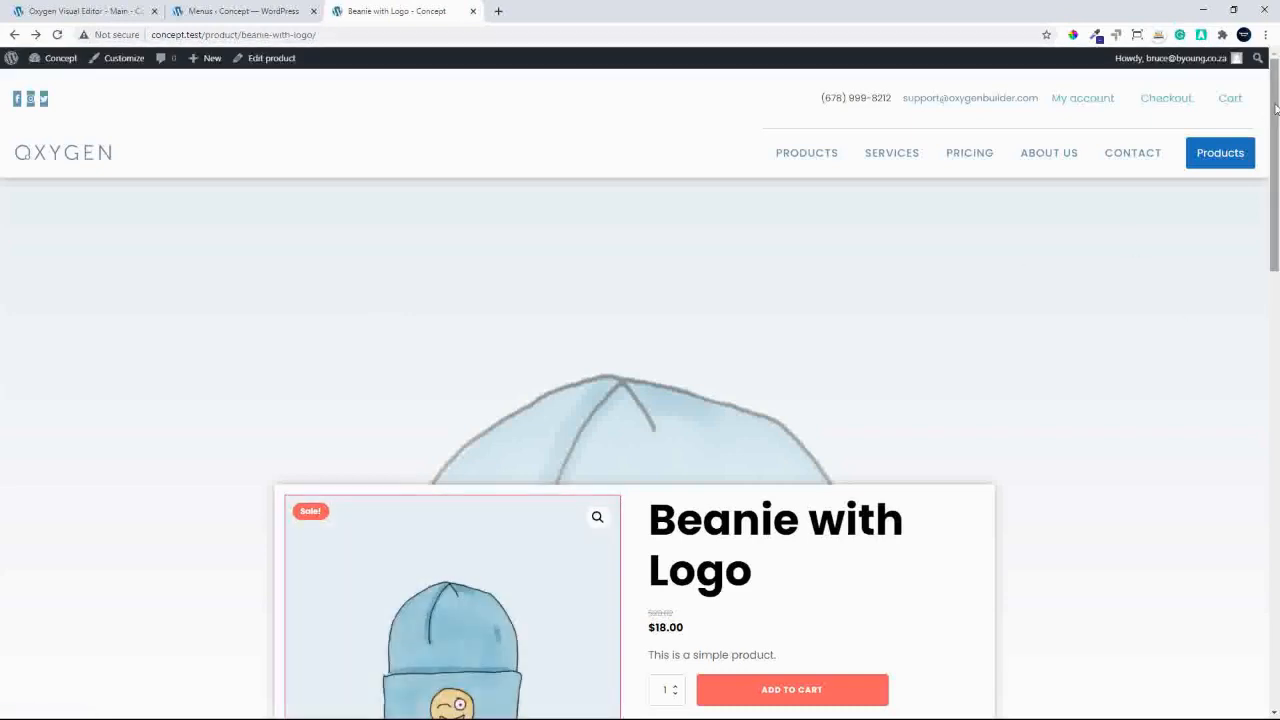
pyautogui.moveTo(1272, 272); pyautogui.dragTo(1273, 580)
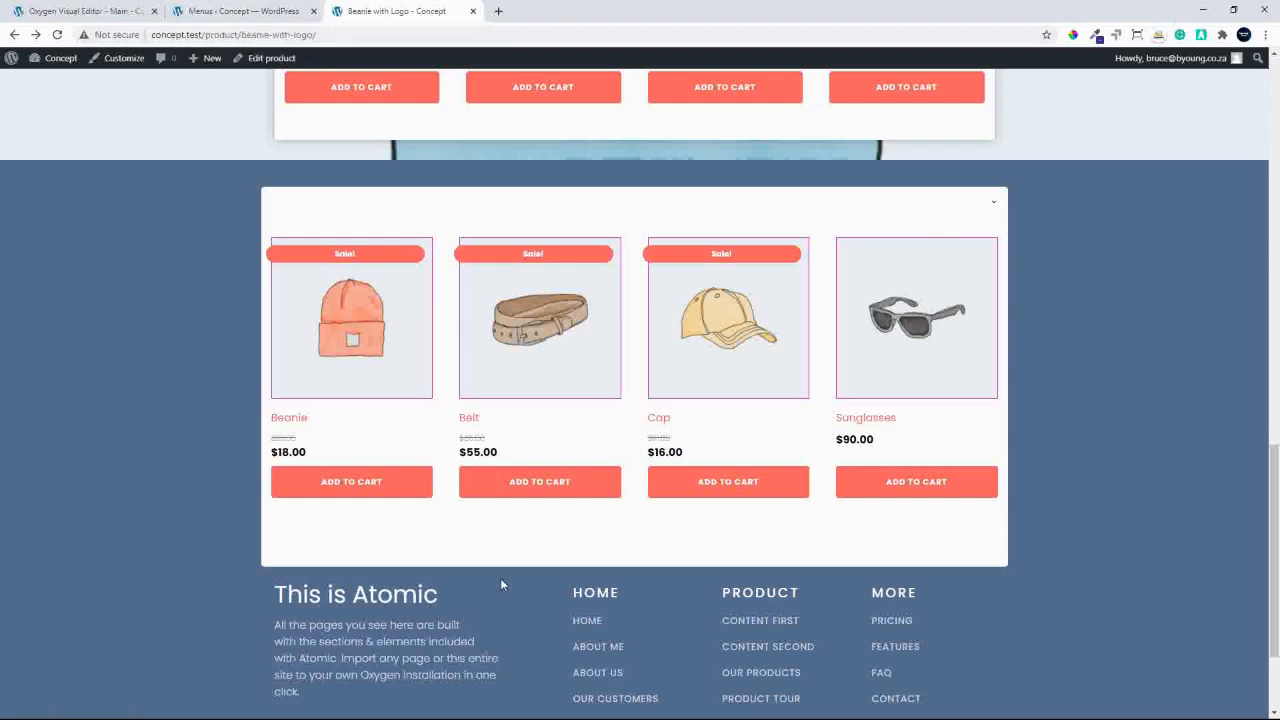
# Inspect the footer product list's pagination area in the browser developer tools and select the nav.woocommerce-pagination element.
pyautogui.rightClick(602, 550)
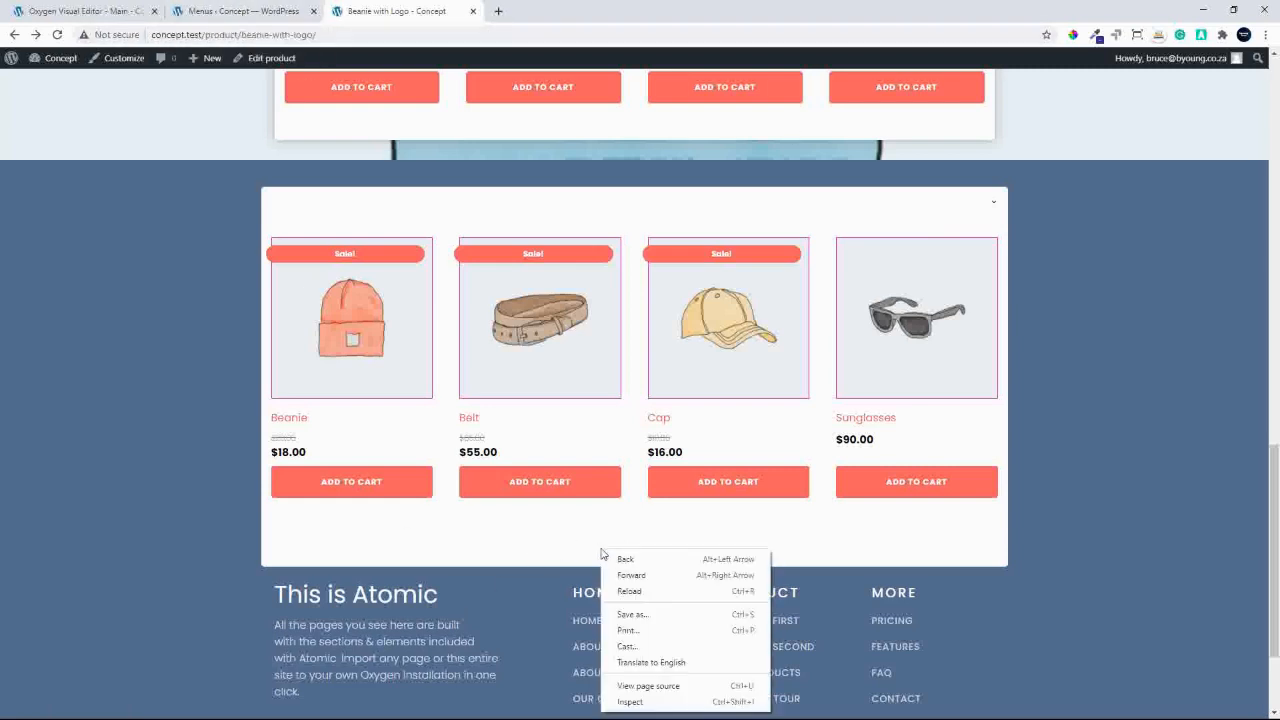
pyautogui.click(654, 703)
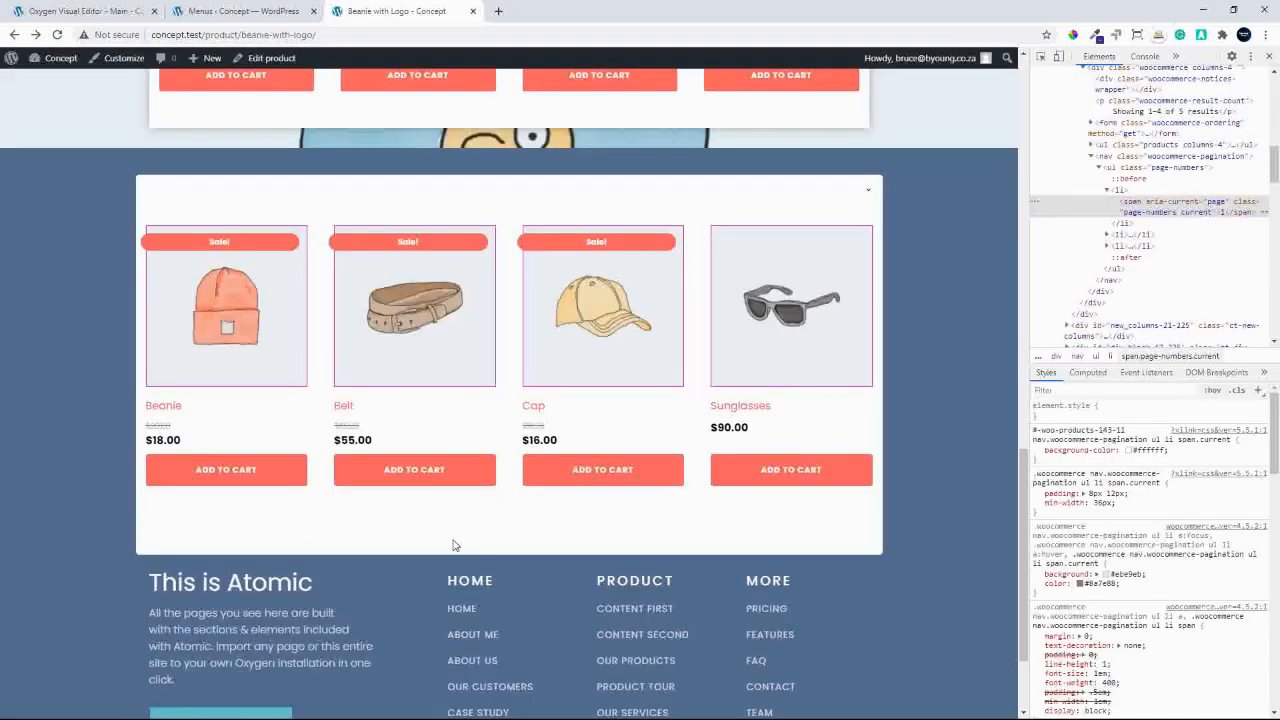
pyautogui.rightClick(527, 543)
pyautogui.click(546, 642)
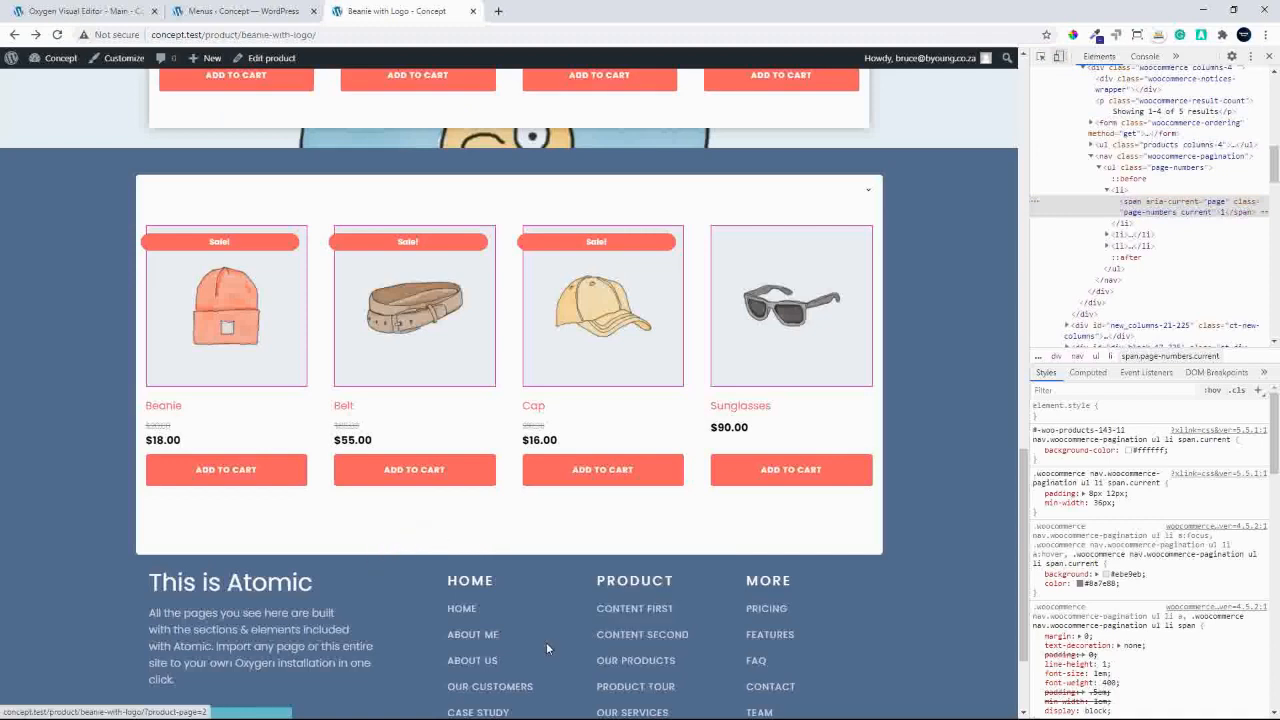
pyautogui.click(1133, 157)
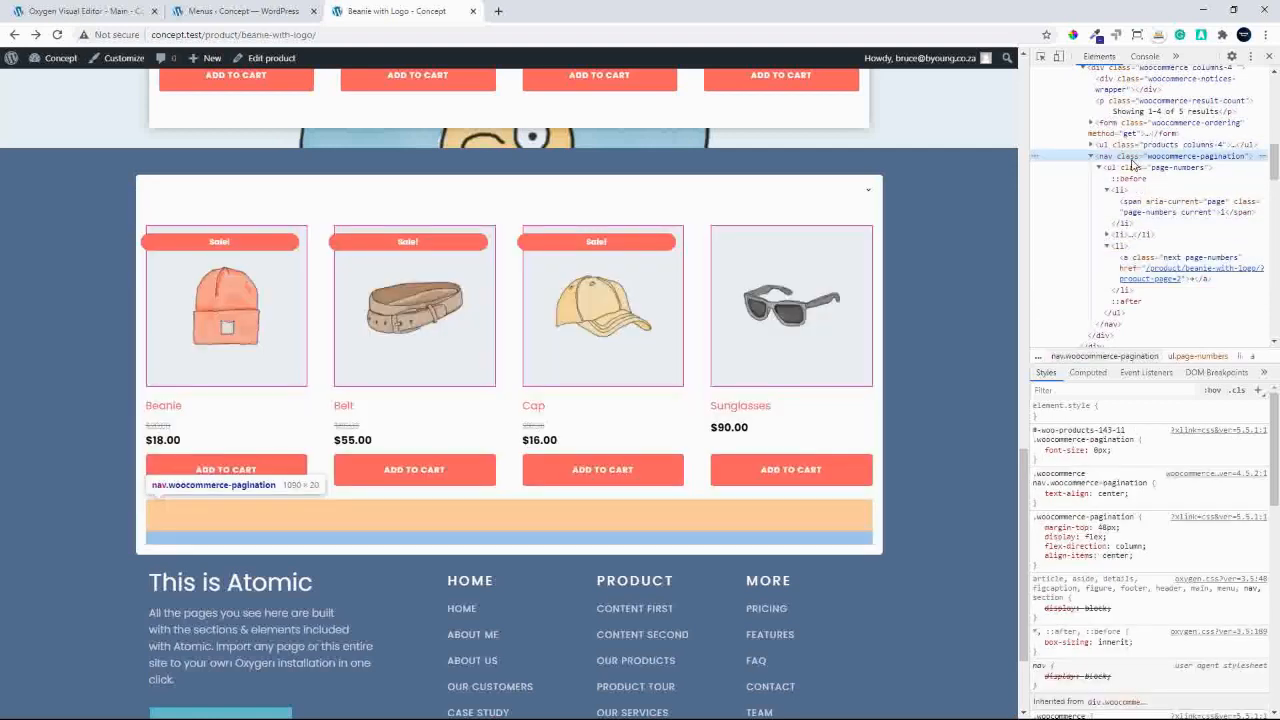
# Test a nav.woocommerce-pagination style rule with display: none in the inspector, and close the developer tools.
pyautogui.click(1258, 390)
pyautogui.click(1153, 442)
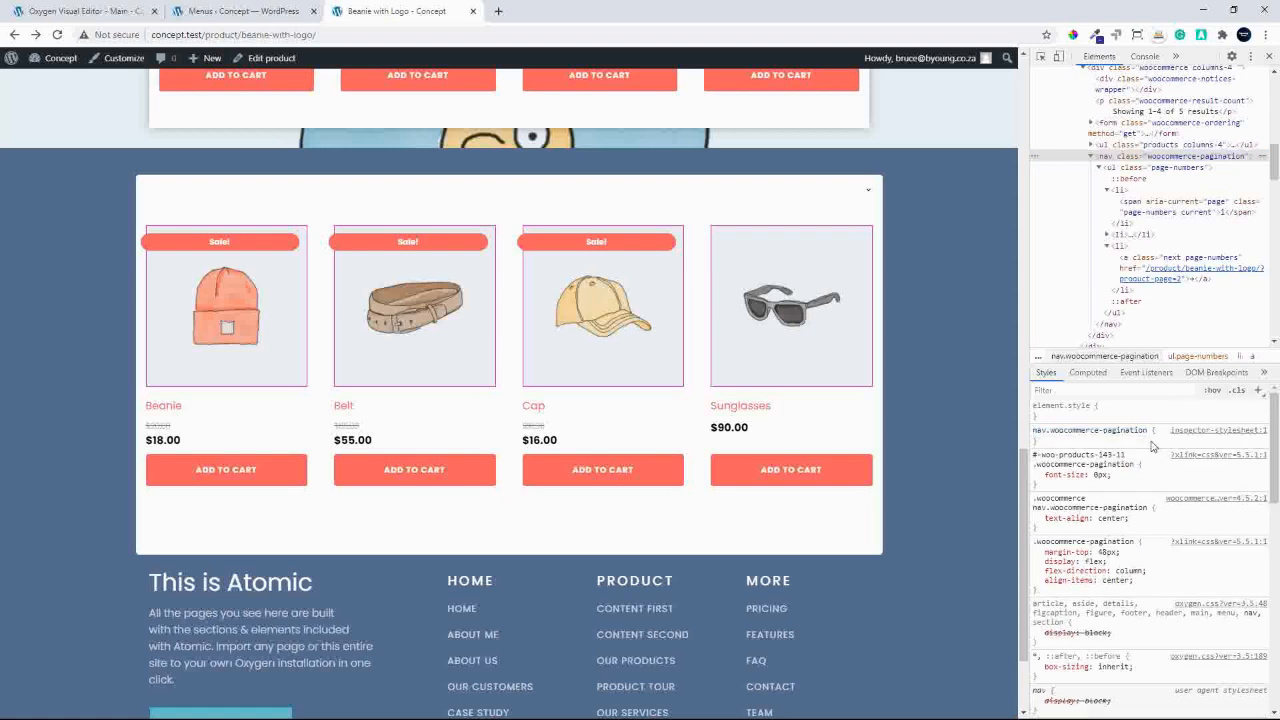
pyautogui.click(1153, 442)
pyautogui.write('display: ')
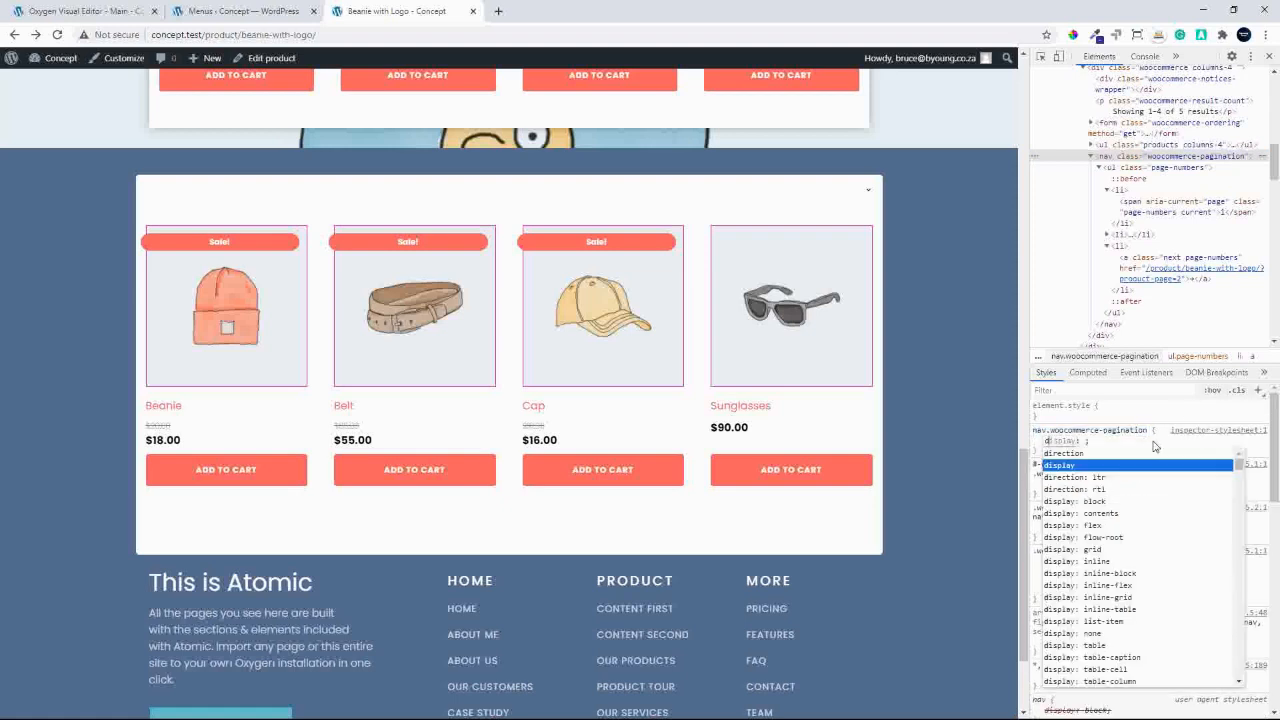
pyautogui.write('none')
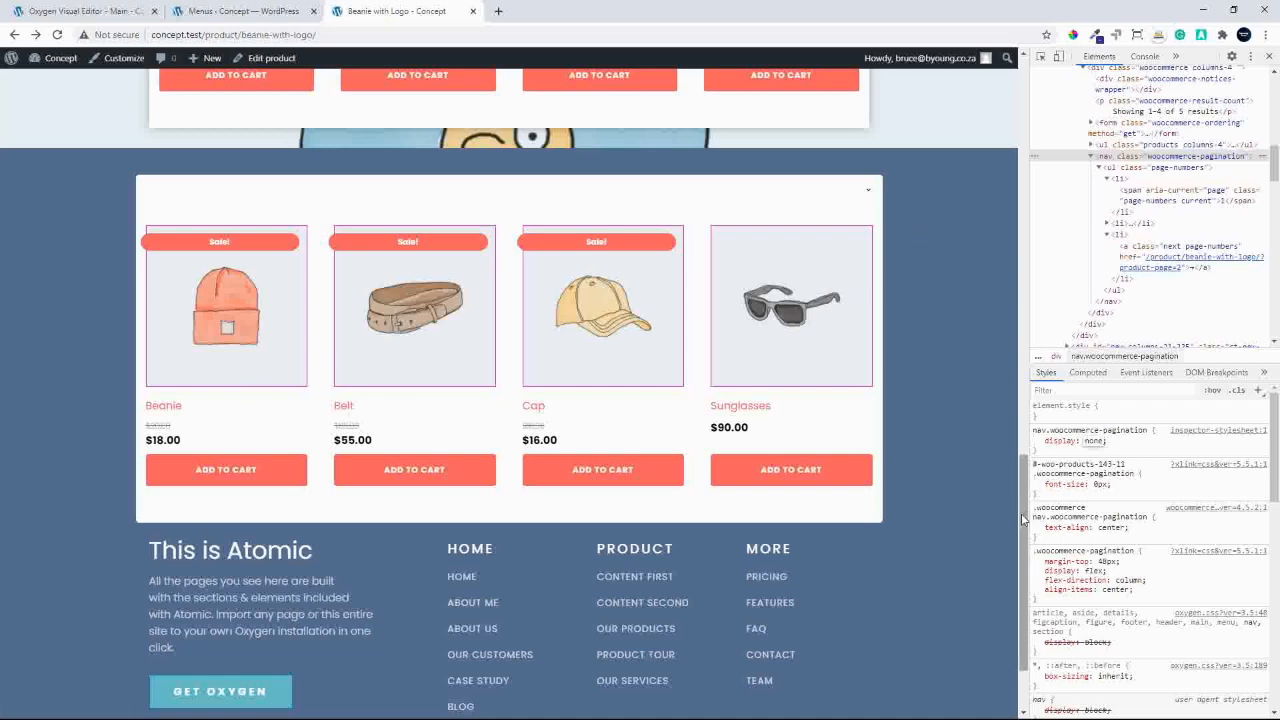
pyautogui.moveTo(1023, 549); pyautogui.dragTo(1165, 107)
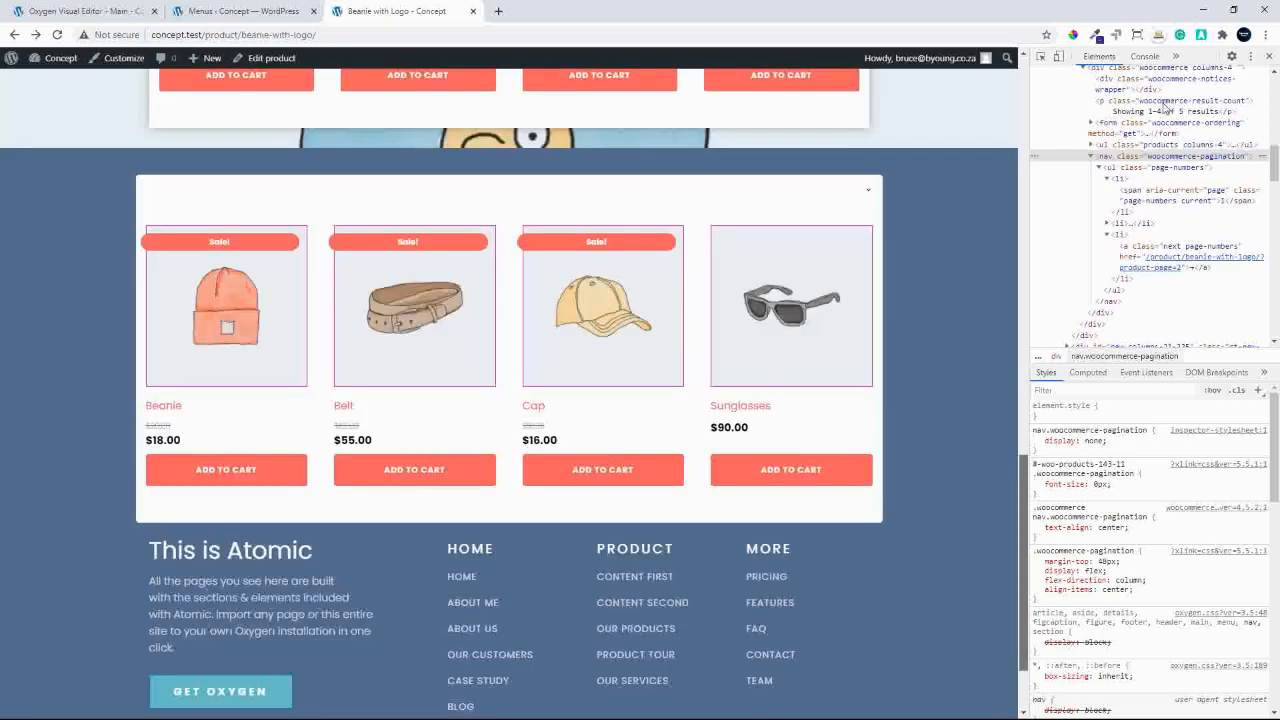
pyautogui.click(1269, 56)
# Open and close the Products modal from the page header, and go to the site's home page.
pyautogui.moveTo(1267, 479); pyautogui.dragTo(1268, 84)
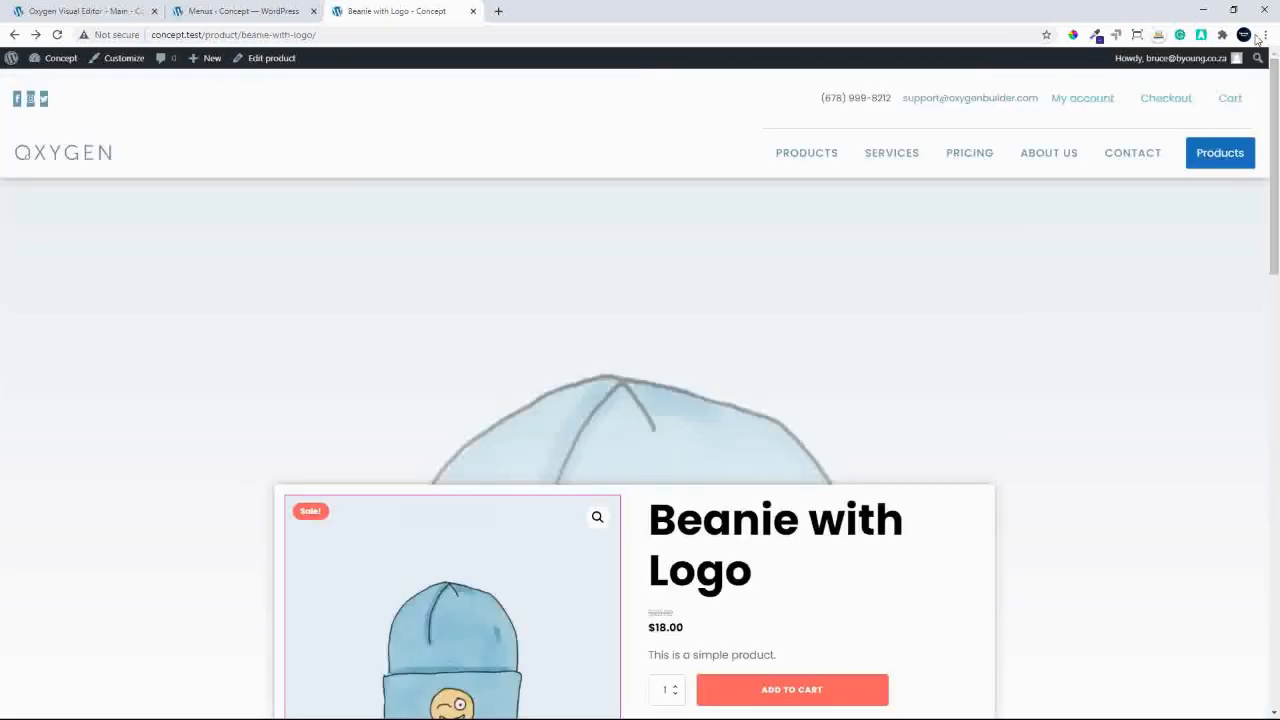
pyautogui.click(1227, 166)
pyautogui.moveTo(1262, 227); pyautogui.dragTo(1278, 57)
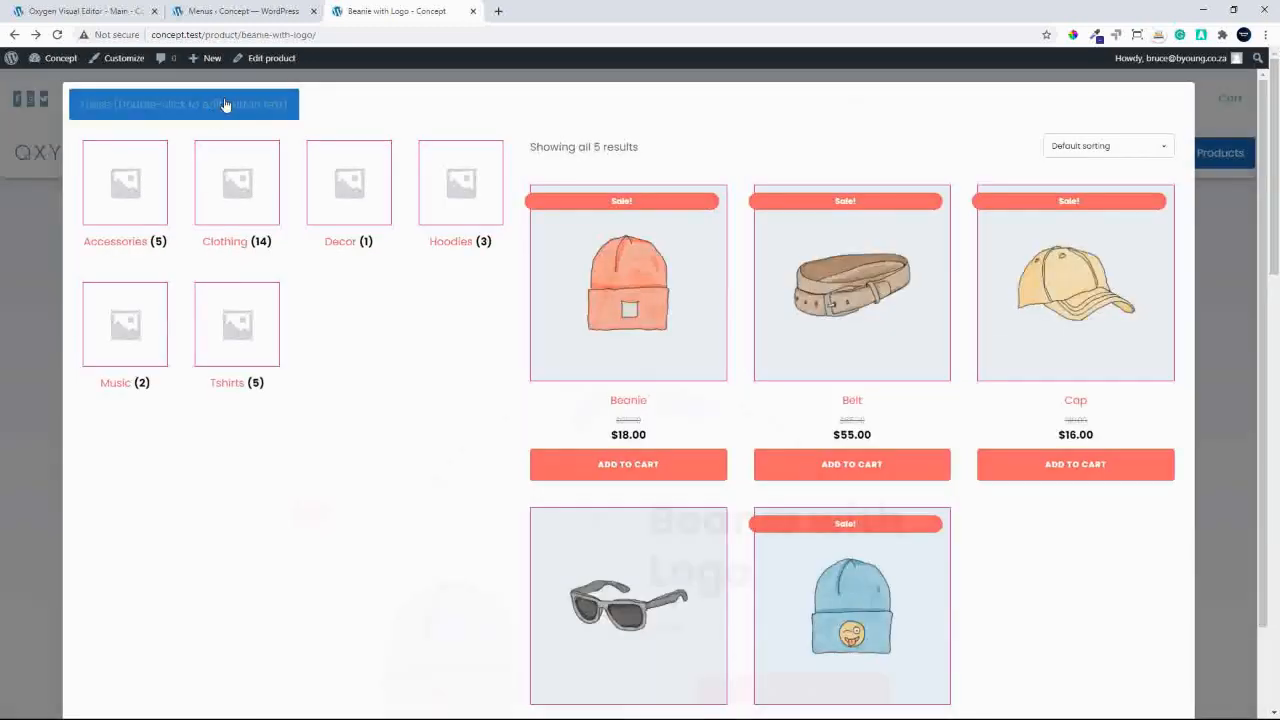
pyautogui.click(212, 108)
pyautogui.click(60, 154)
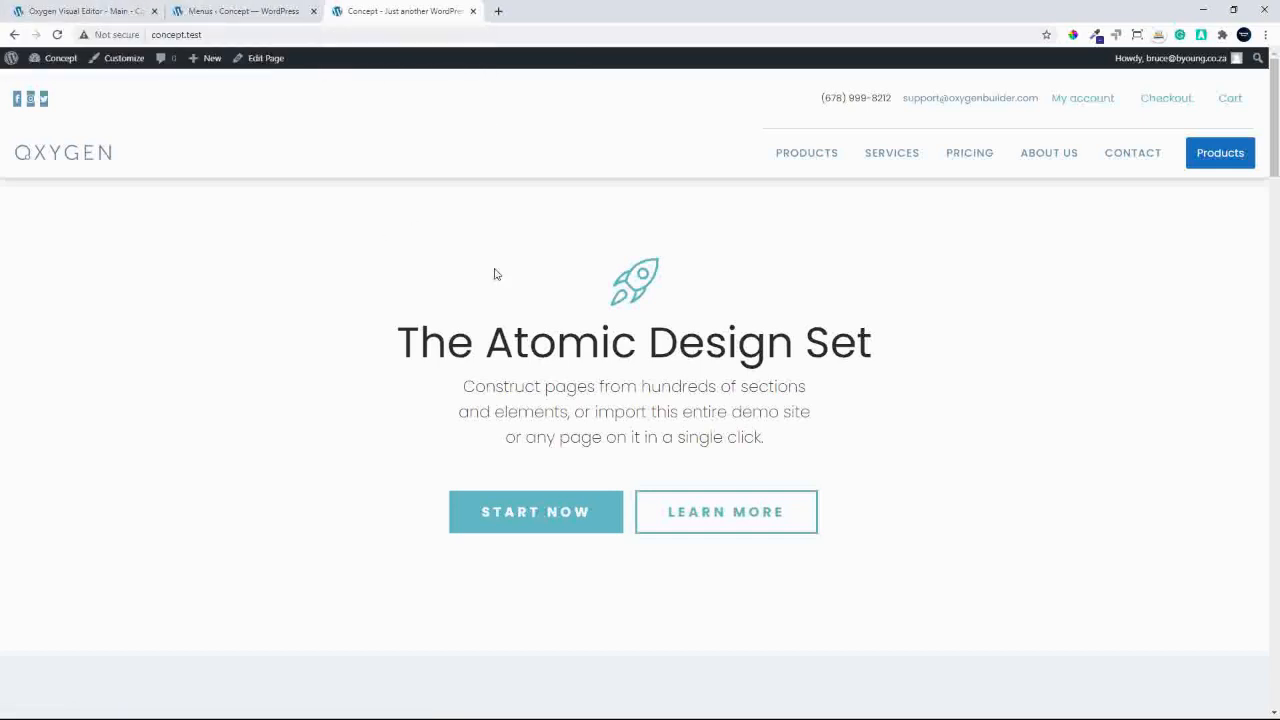
# Leave the Main template's visual editor and return to its WordPress admin page.
pyautogui.click(122, 16)
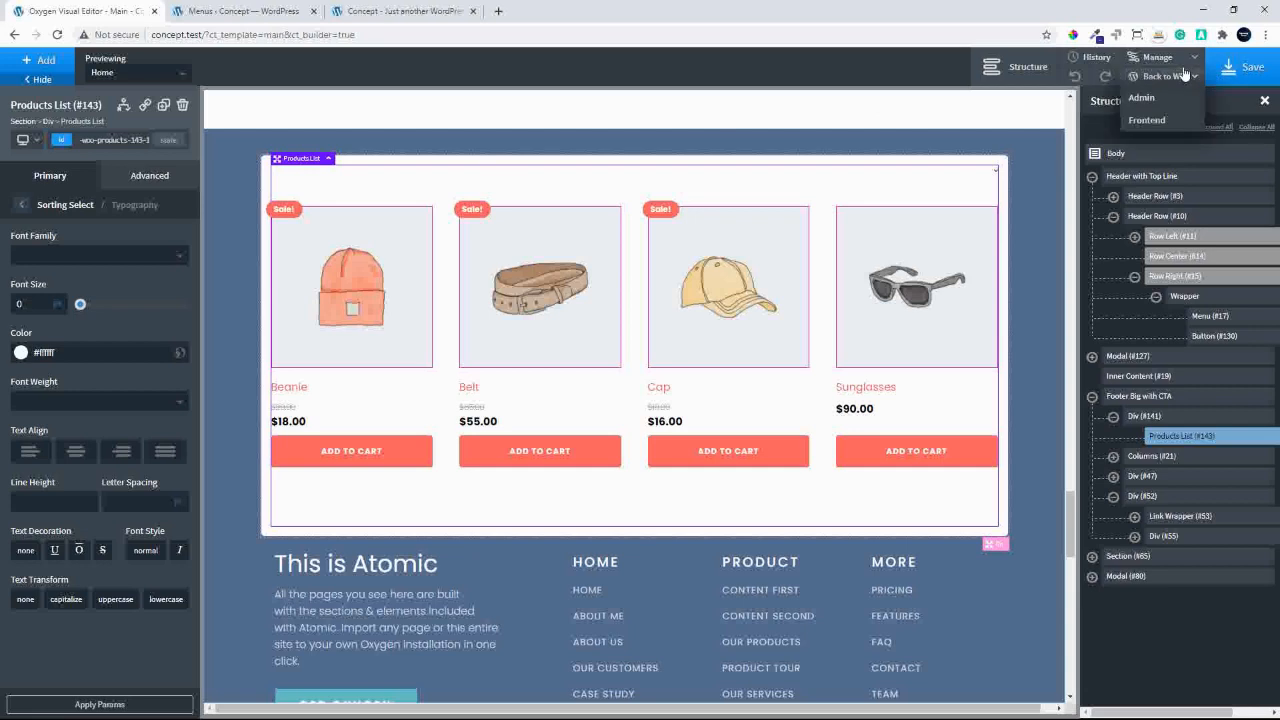
pyautogui.moveTo(1158, 80)
pyautogui.click(1155, 103)
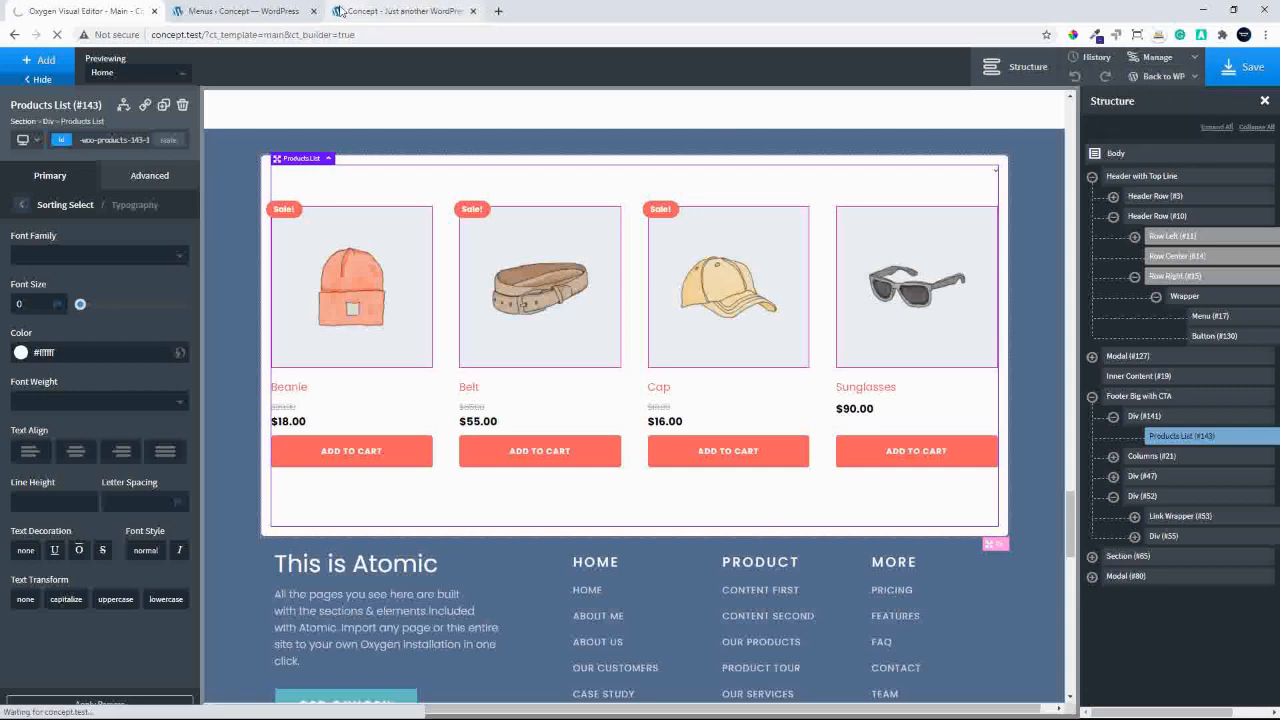
# Reload the site's home page and open it for editing in Oxygen.
pyautogui.click(395, 13)
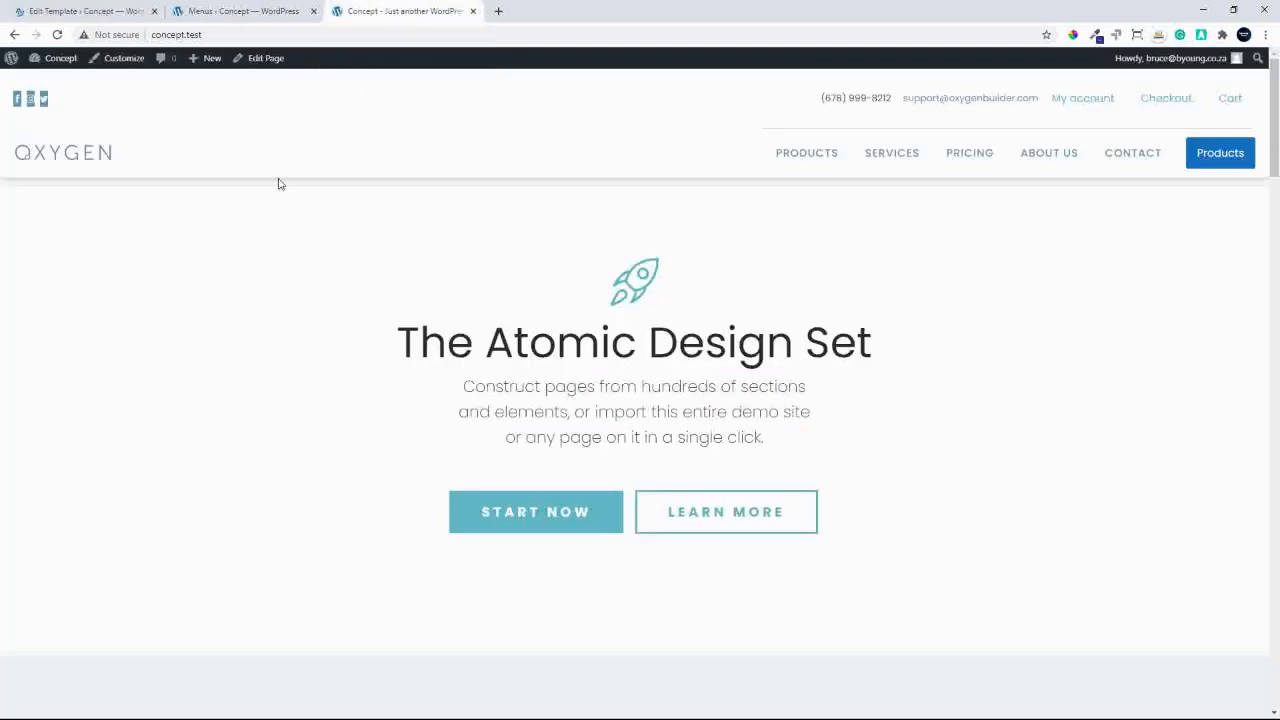
pyautogui.click(57, 34)
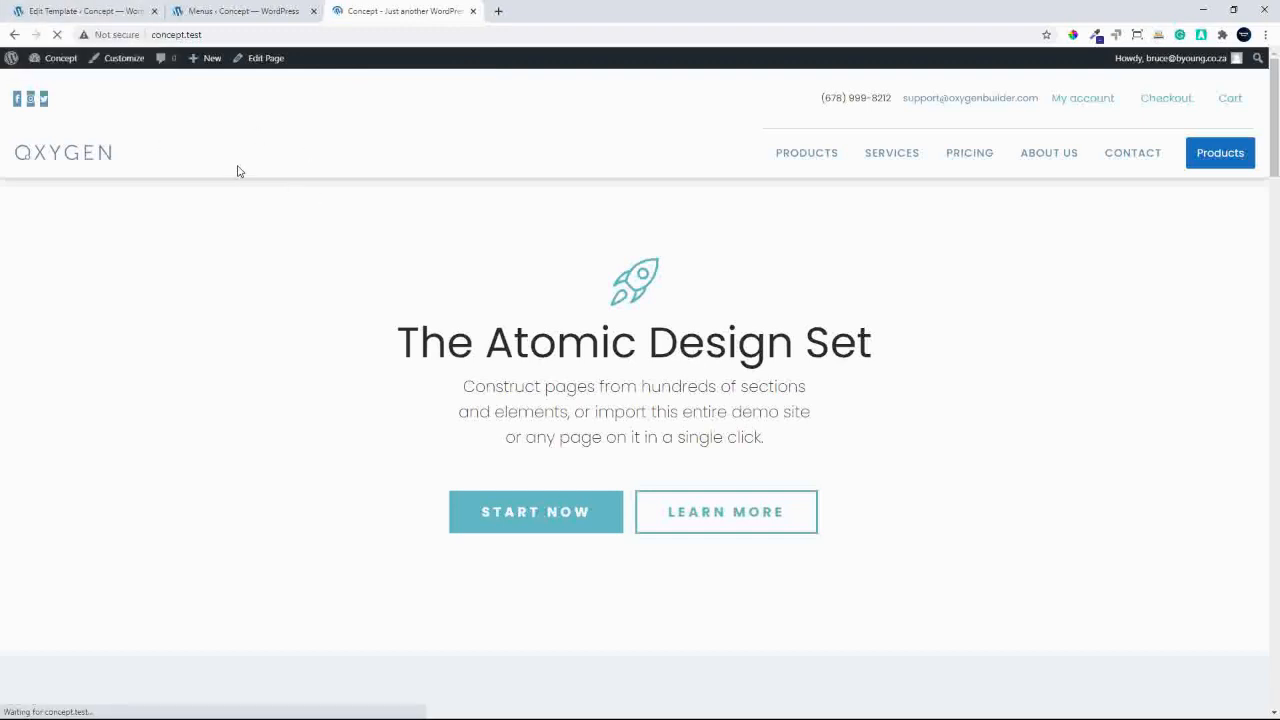
pyautogui.moveTo(309, 57)
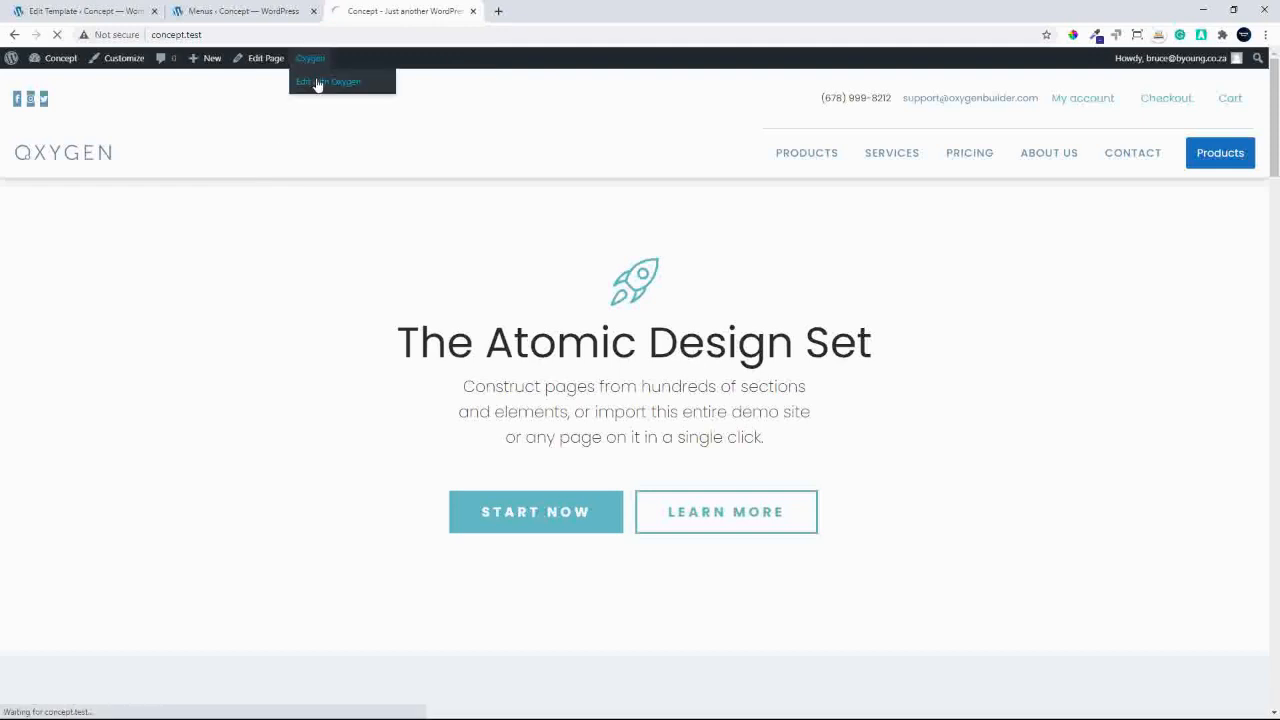
pyautogui.click(317, 84)
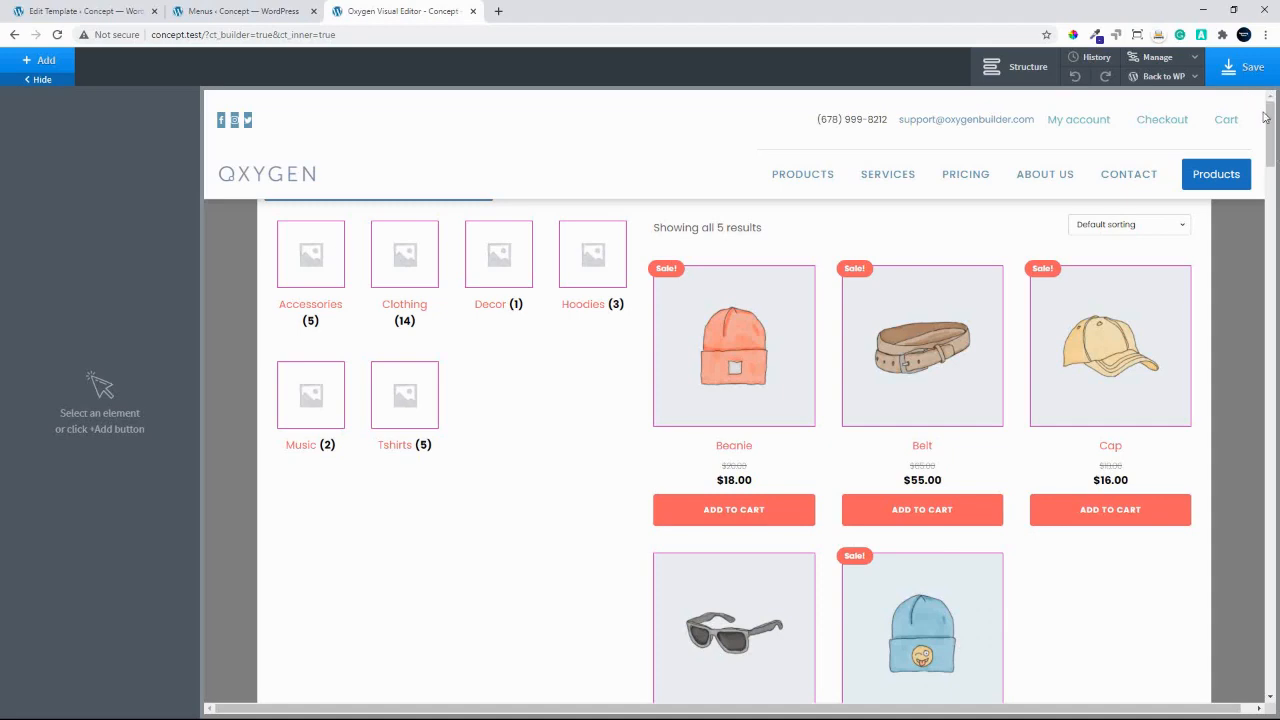
# Add a new section to the home page and place it above the Hero Simple Two Buttons section.
pyautogui.moveTo(1264, 118); pyautogui.dragTo(1270, 176)
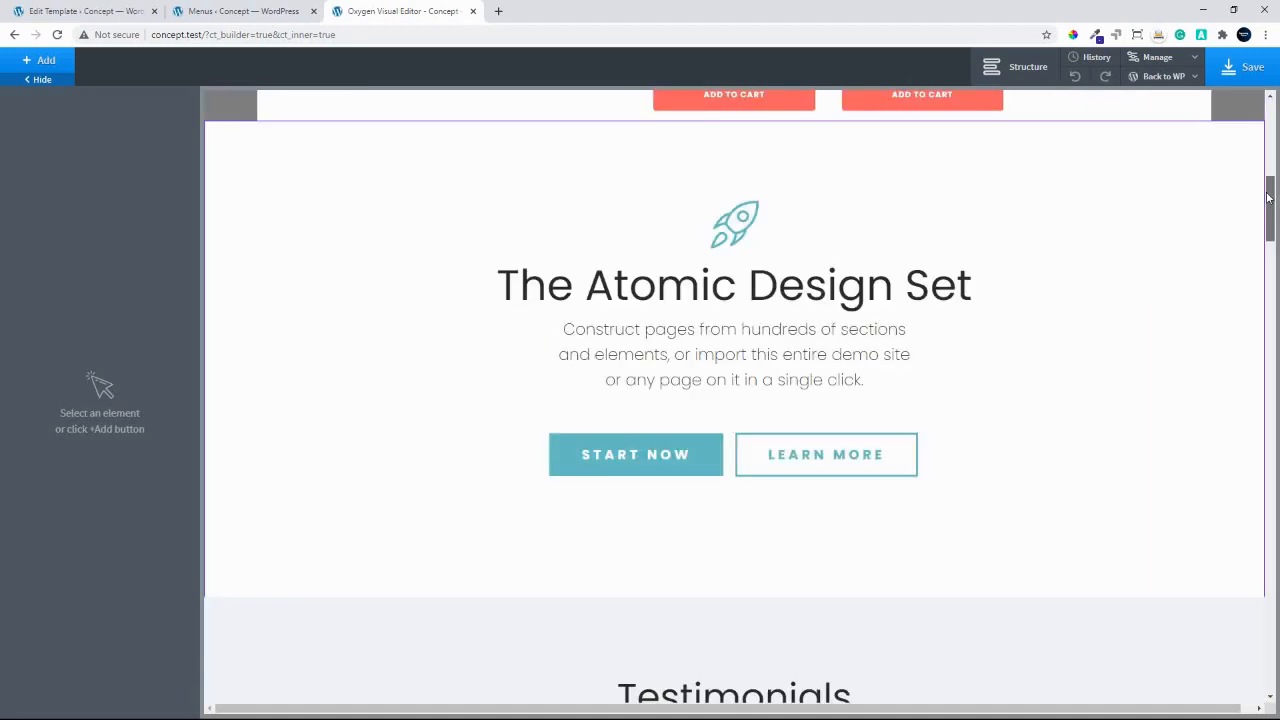
pyautogui.click(320, 174)
pyautogui.click(40, 60)
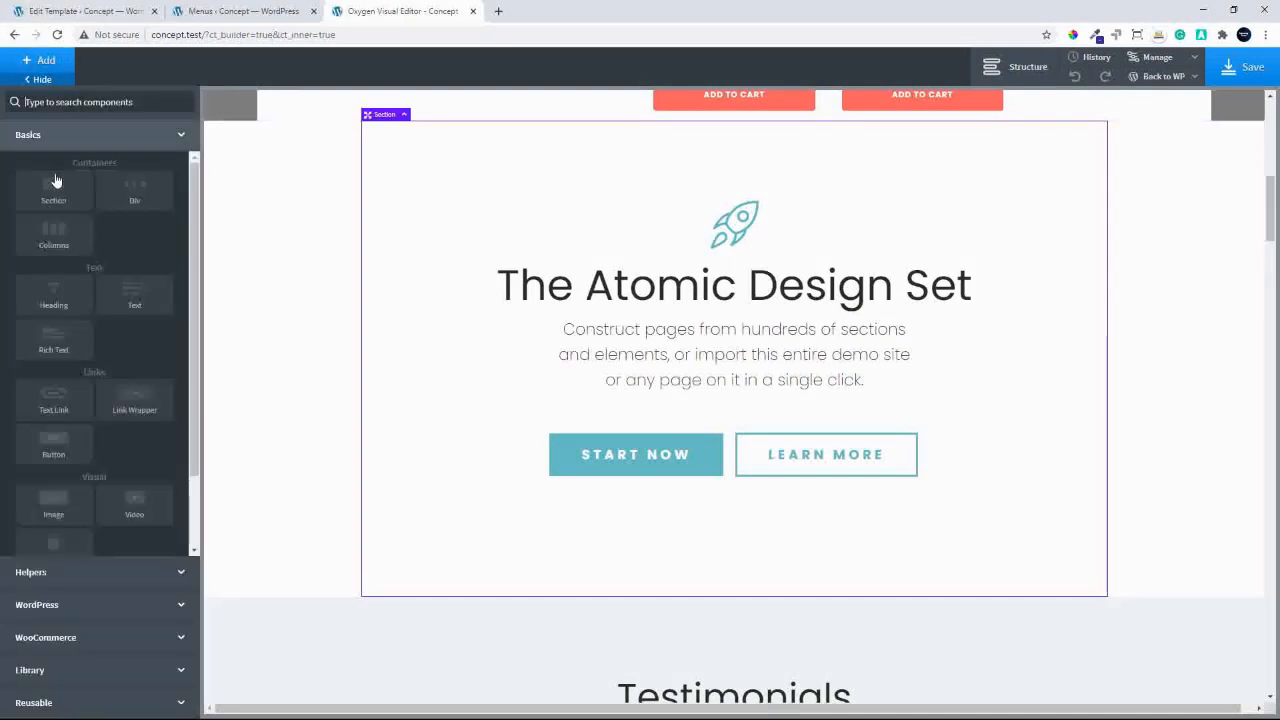
pyautogui.click(54, 184)
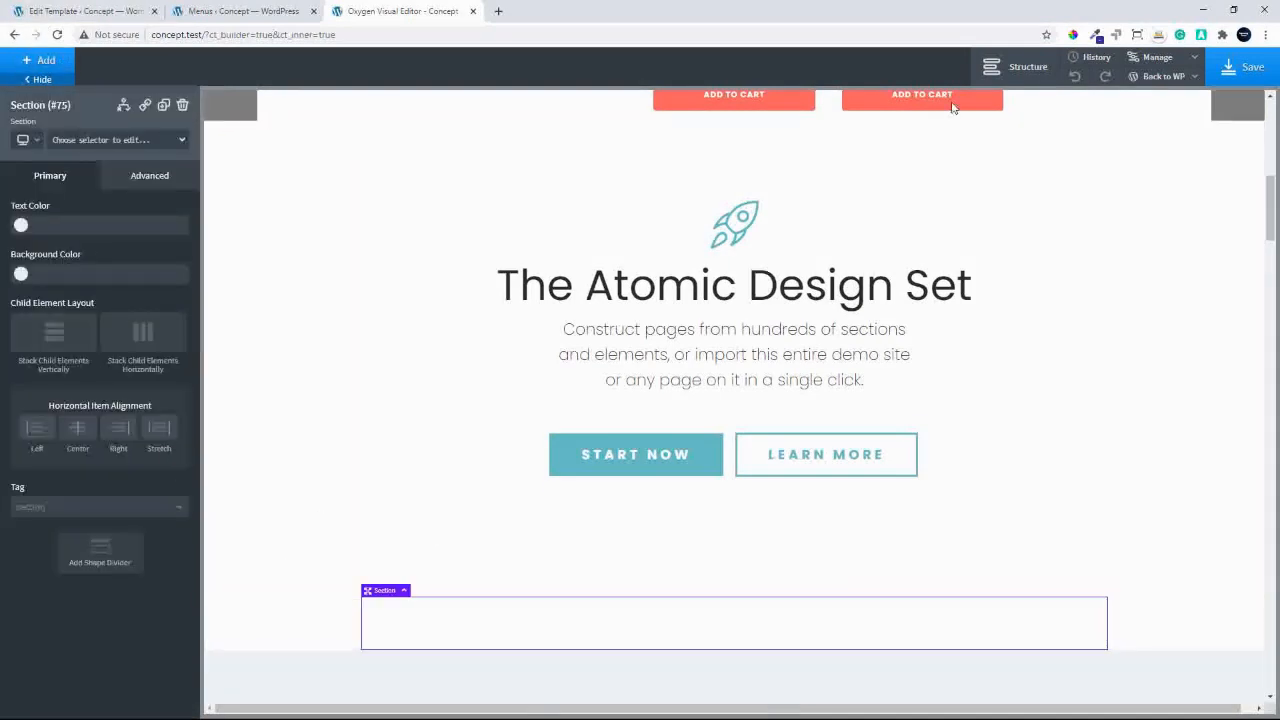
pyautogui.click(1000, 70)
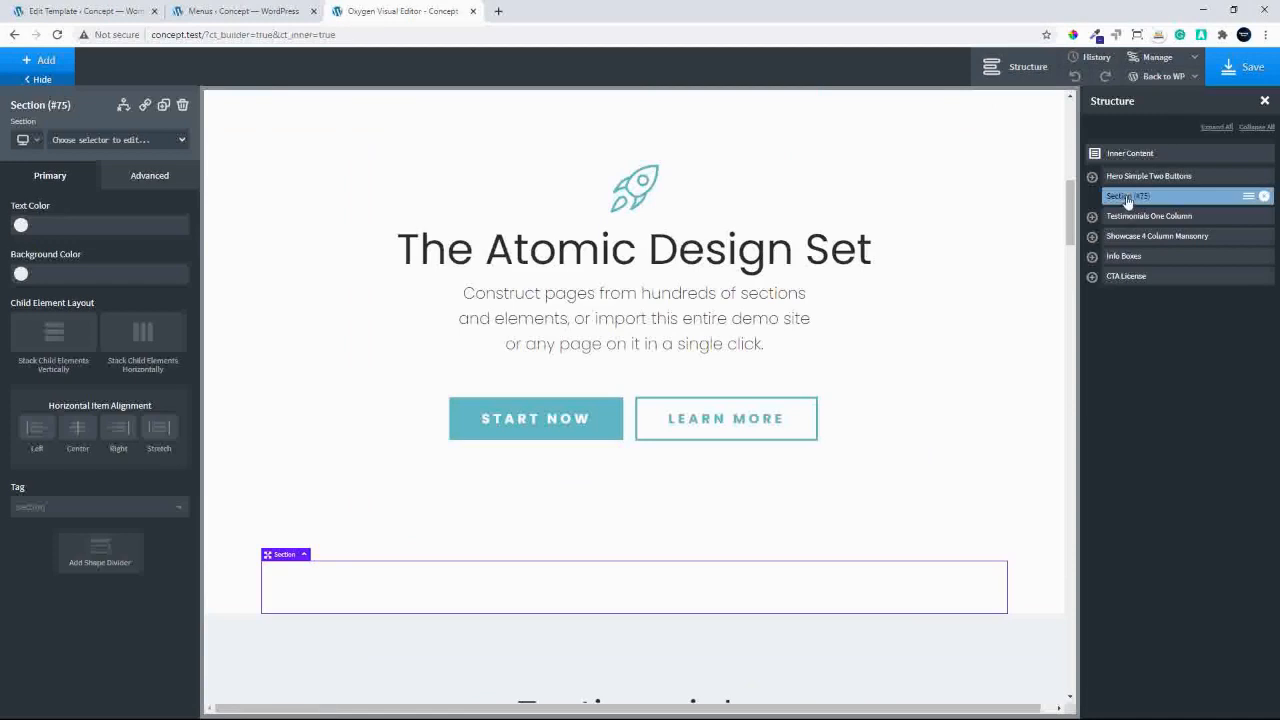
pyautogui.moveTo(1127, 200); pyautogui.dragTo(1135, 172)
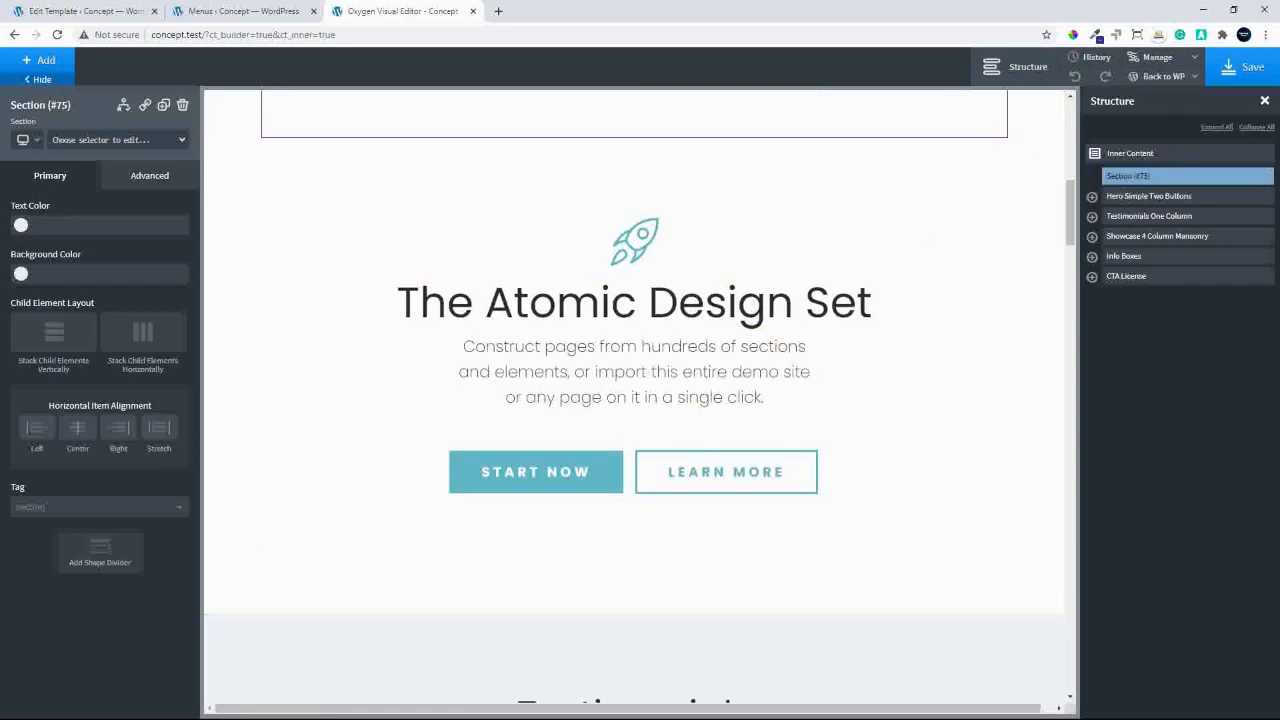
# Insert a Slider element into the new first section of the home page.
pyautogui.click(40, 60)
pyautogui.click(57, 578)
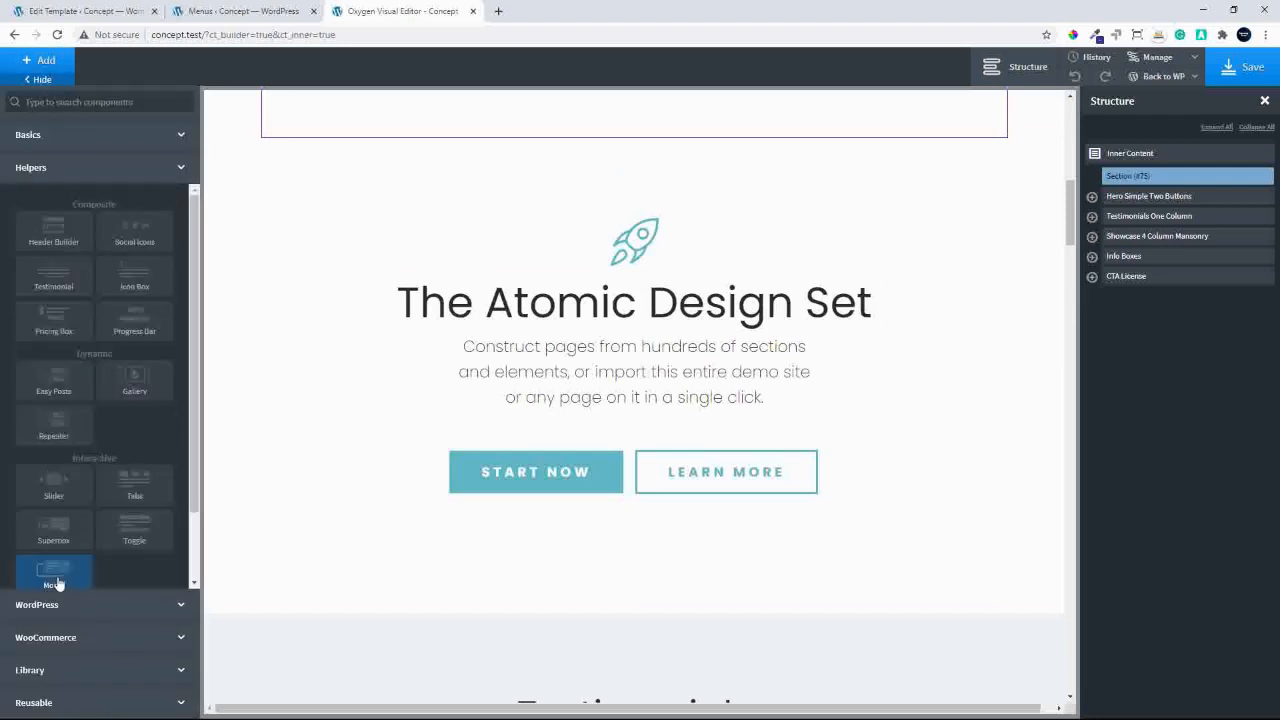
pyautogui.click(55, 494)
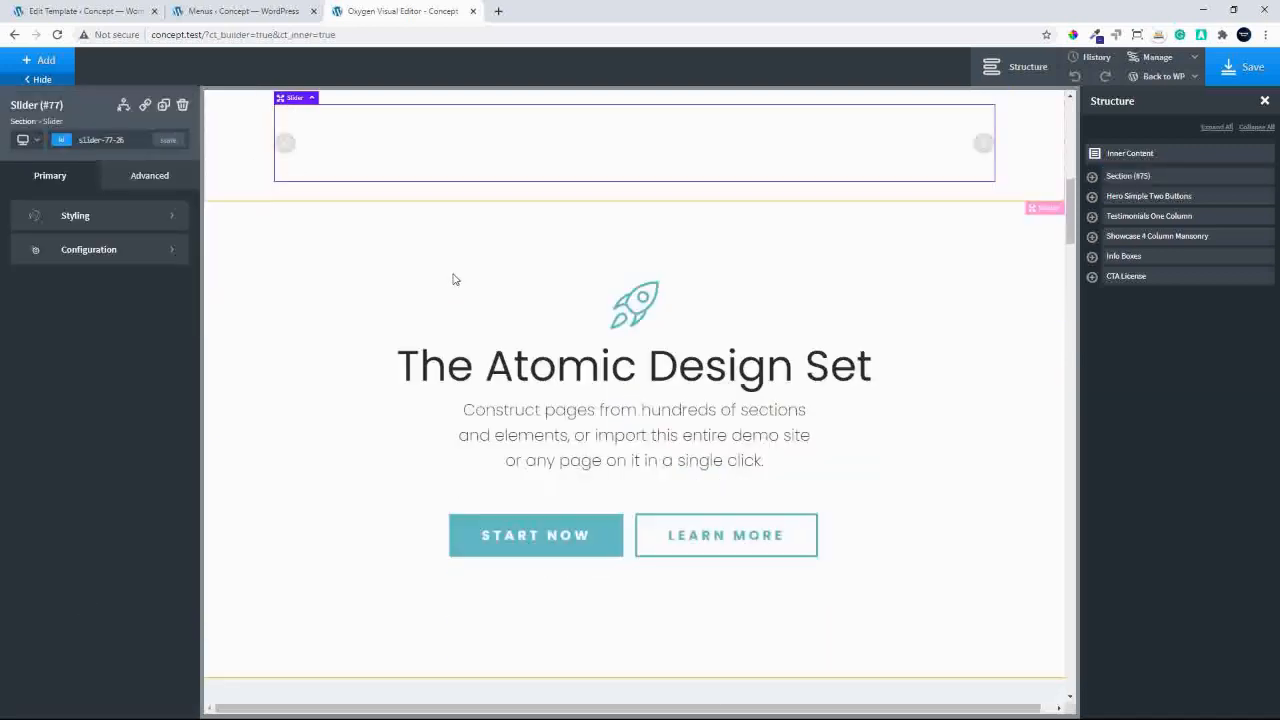
# Insert a WooCommerce Products List into the slider's first slide.
pyautogui.click(1091, 177)
pyautogui.click(1113, 196)
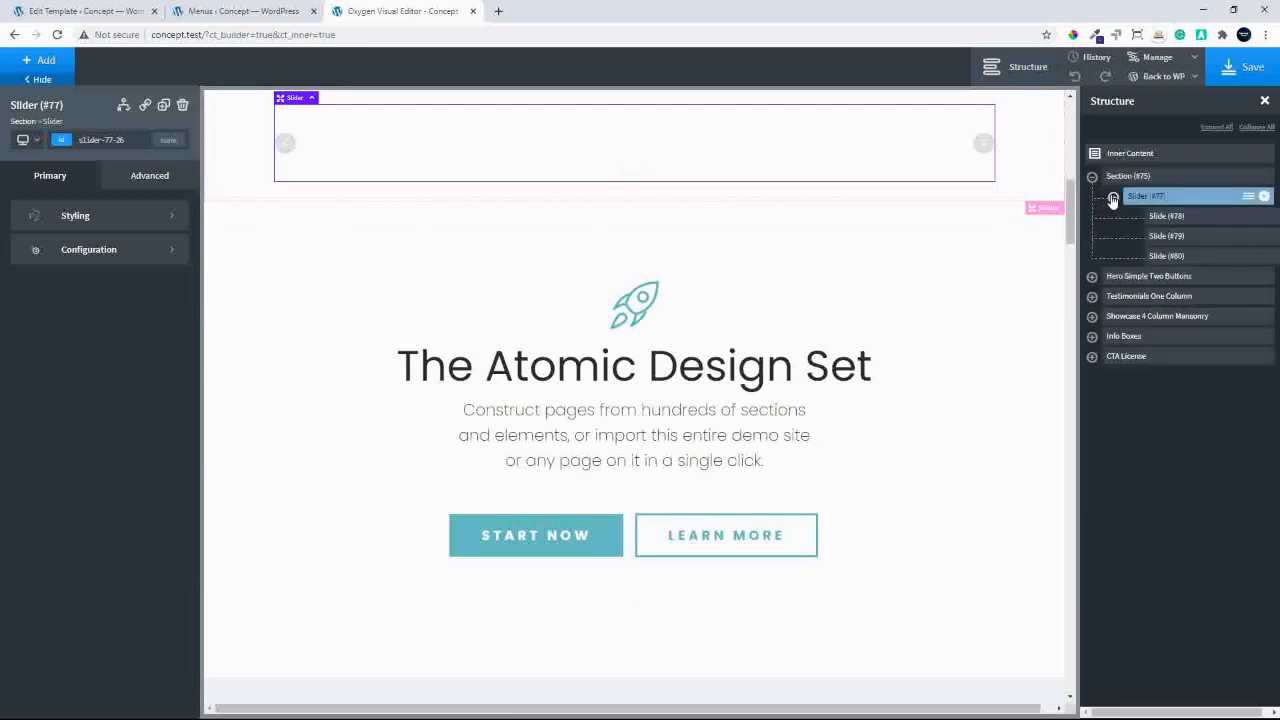
pyautogui.click(1190, 216)
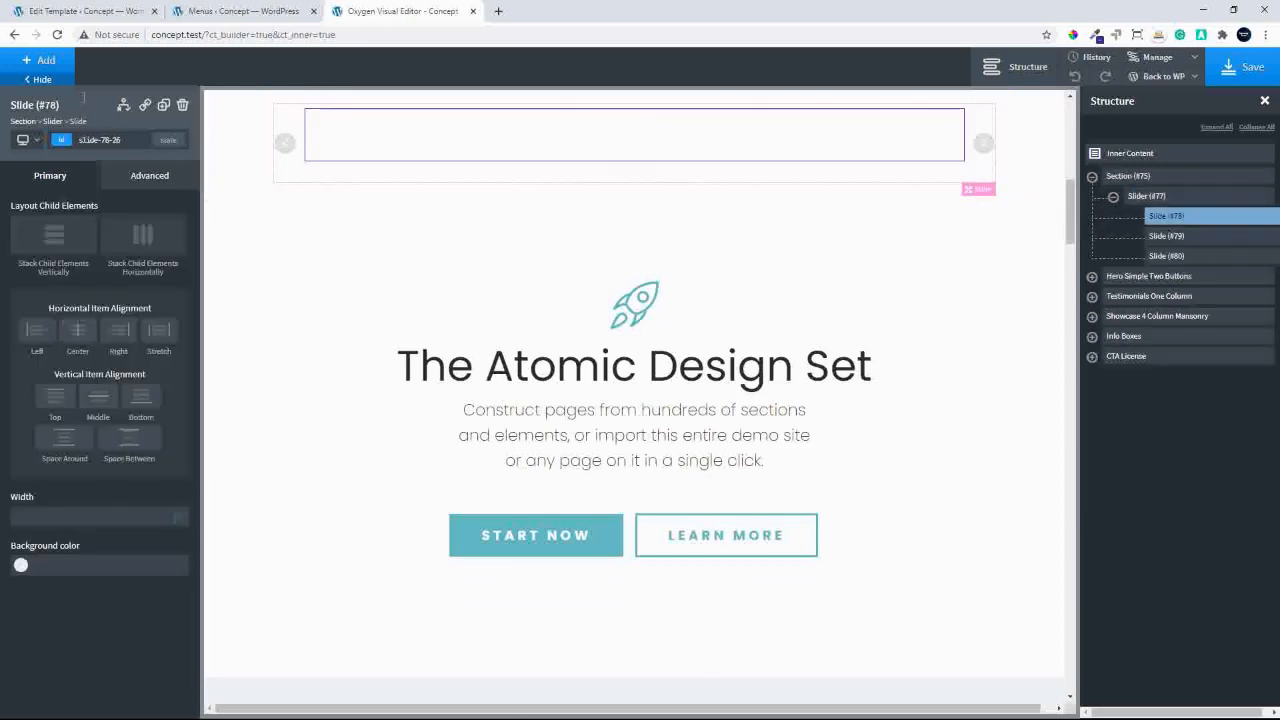
pyautogui.click(38, 64)
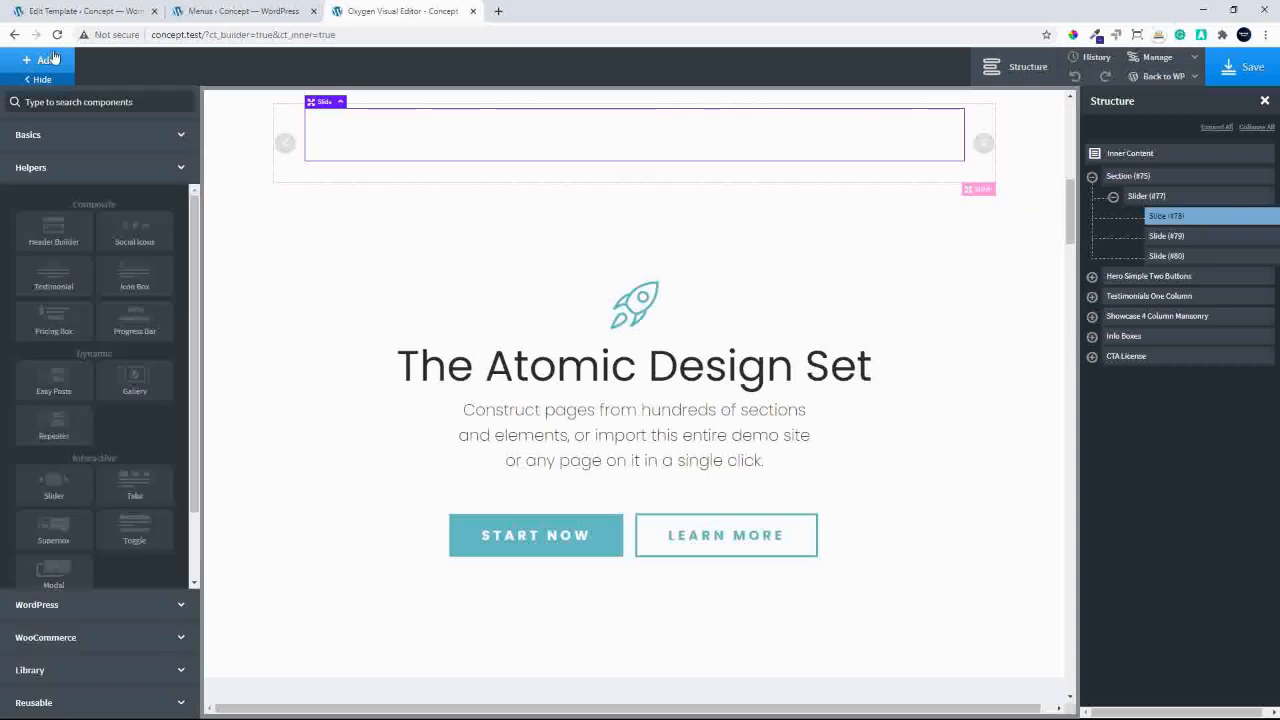
pyautogui.click(66, 646)
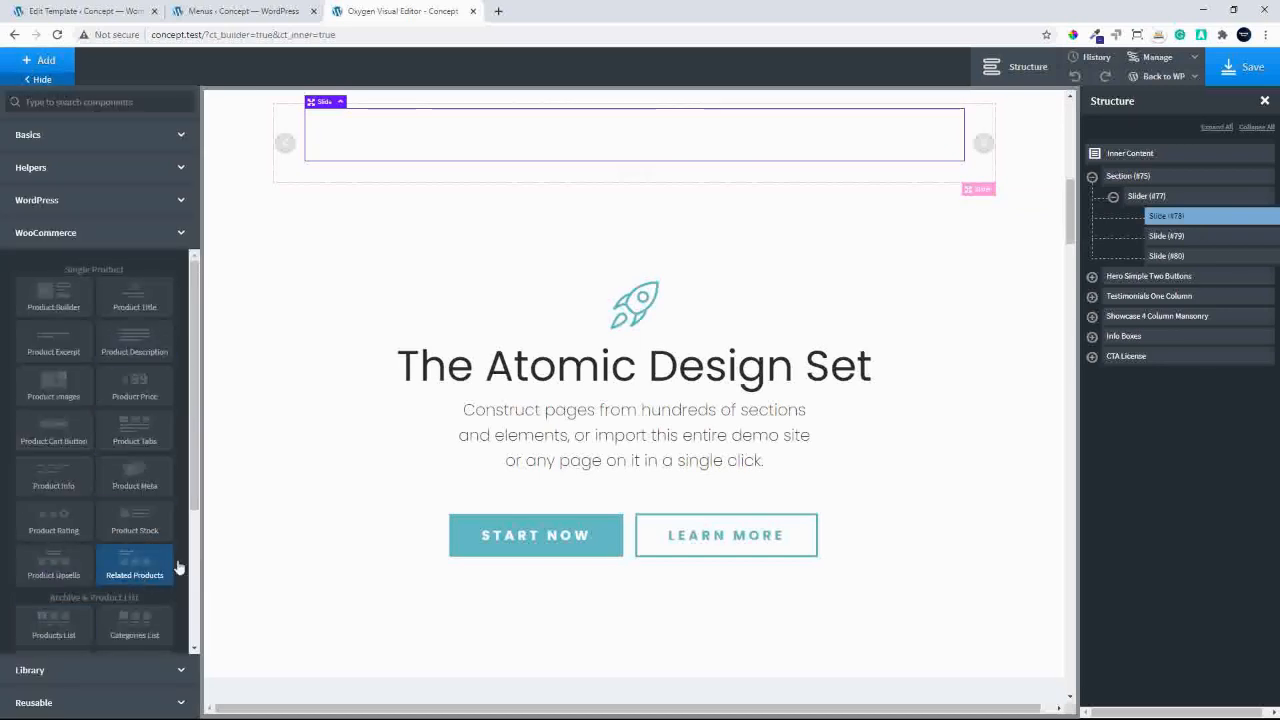
pyautogui.scroll(-1, 118, 569)
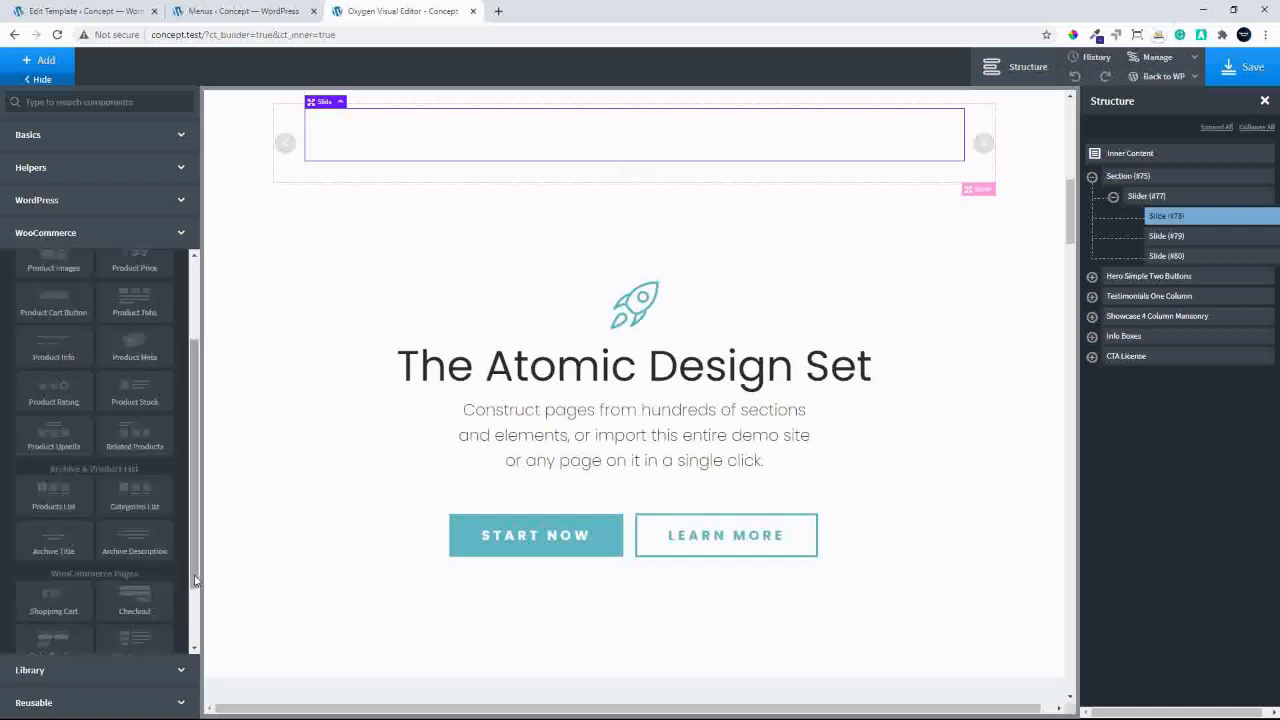
pyautogui.click(55, 496)
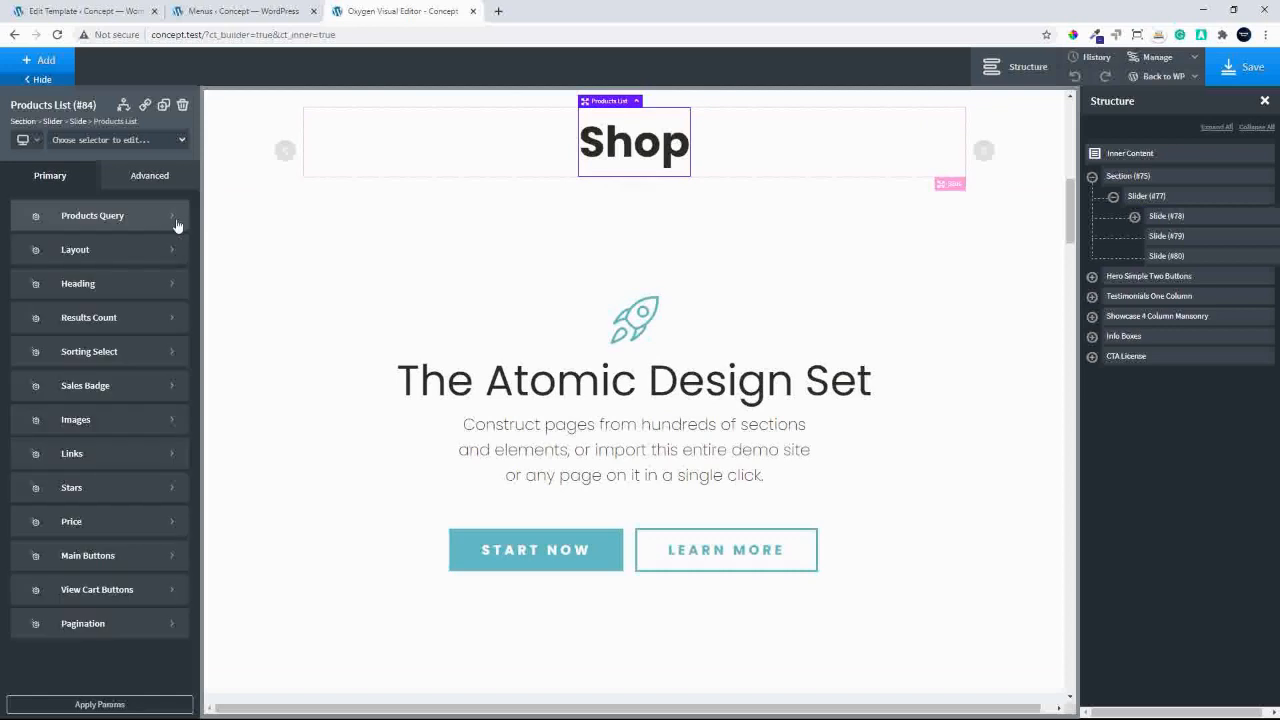
# Give the first slide's Products List a custom query limited to 4 on-sale products in the Accessories category, and apply it.
pyautogui.click(129, 214)
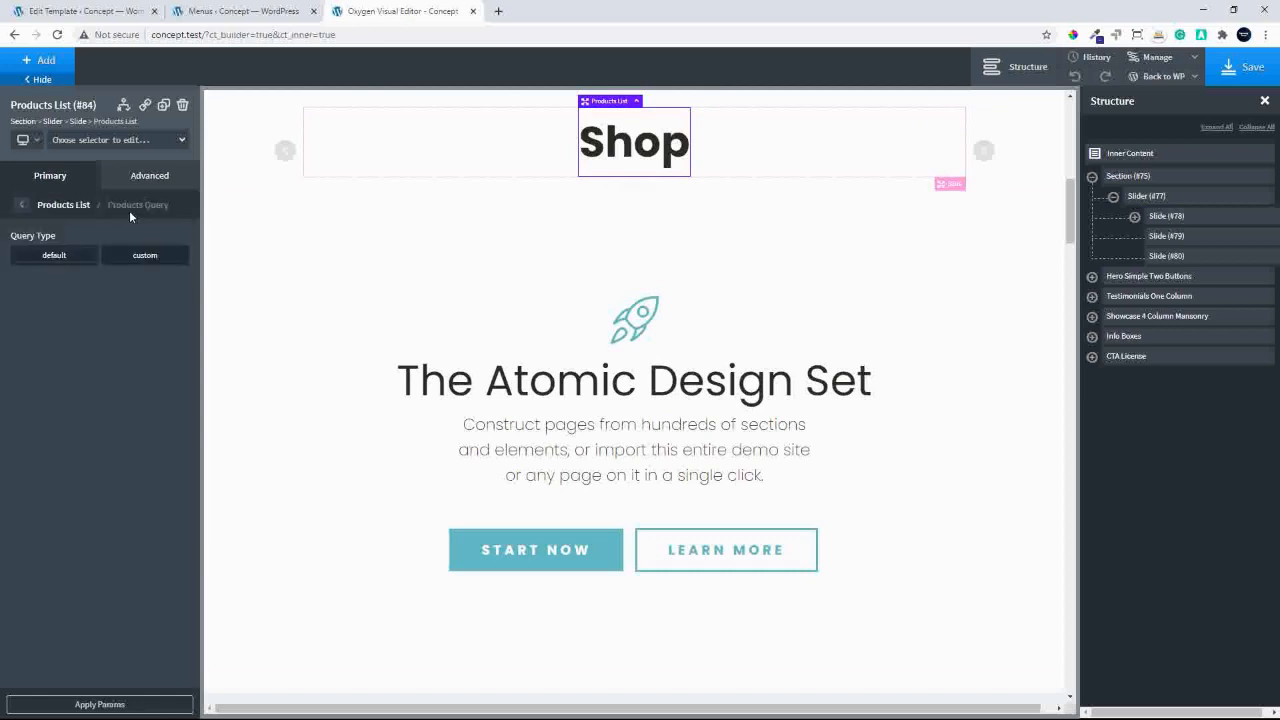
pyautogui.click(128, 265)
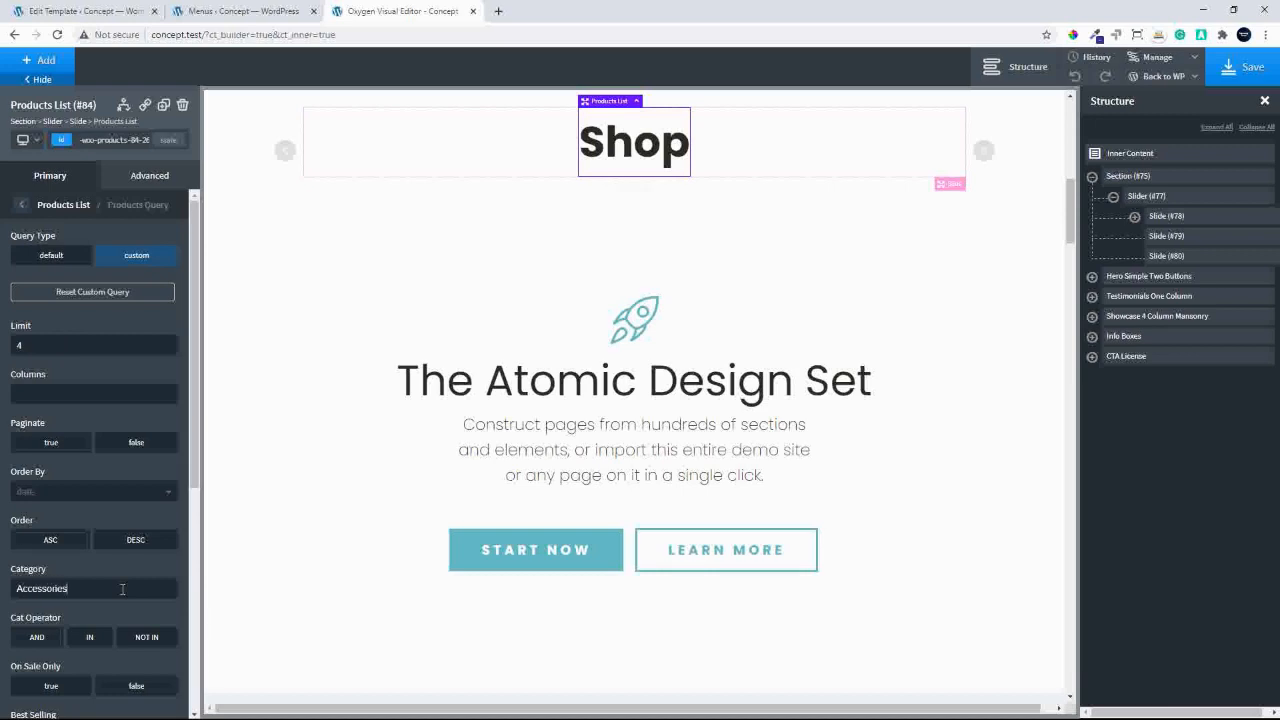
pyautogui.moveTo(191, 440); pyautogui.dragTo(185, 680)
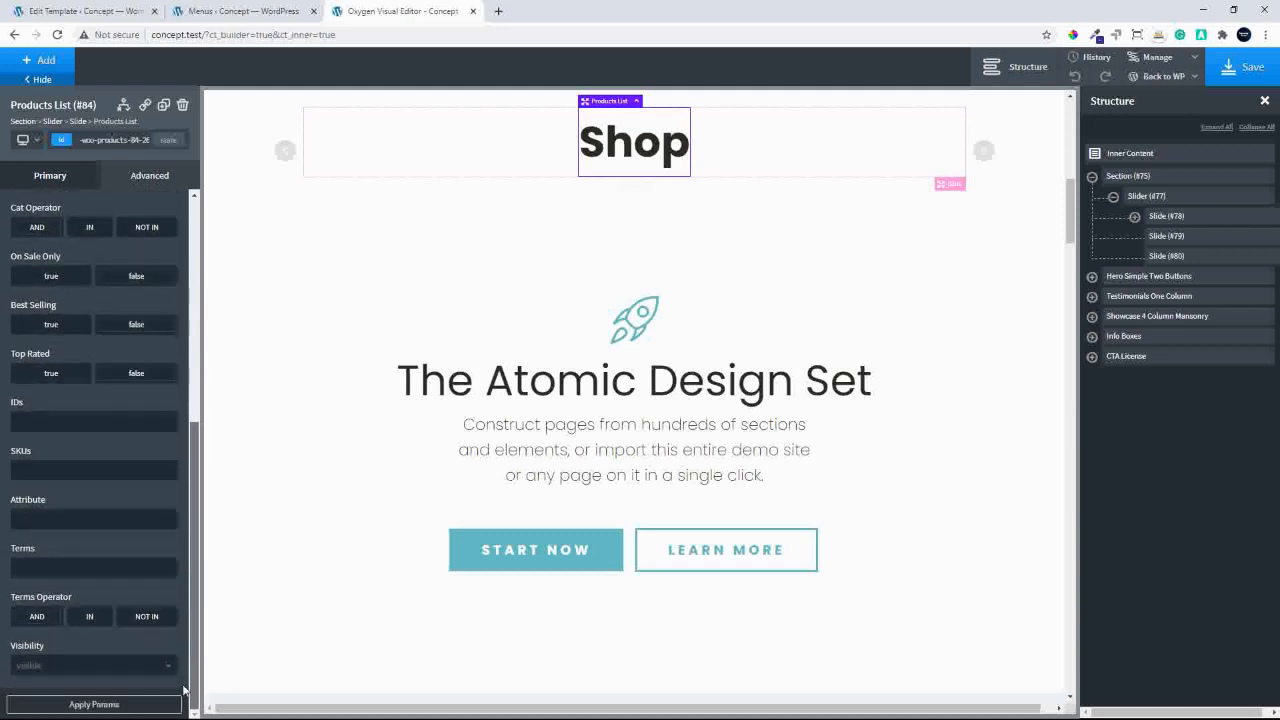
pyautogui.moveTo(189, 659); pyautogui.dragTo(201, 551)
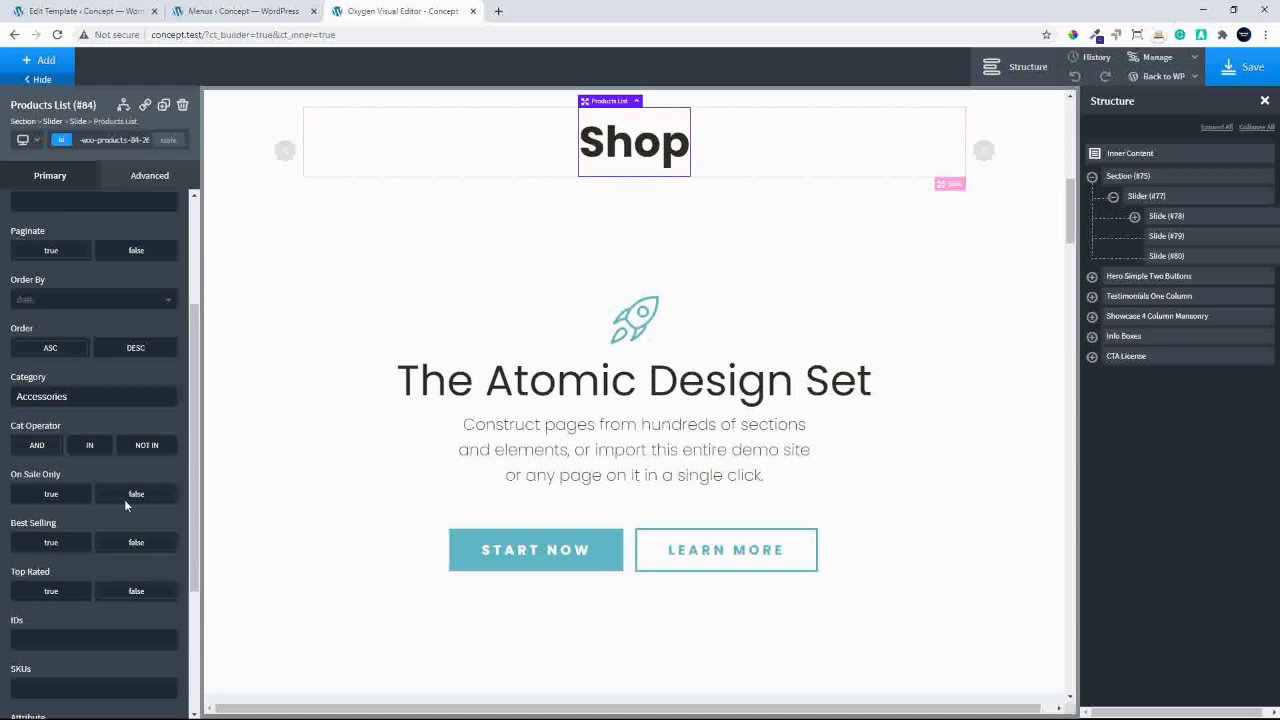
pyautogui.click(42, 496)
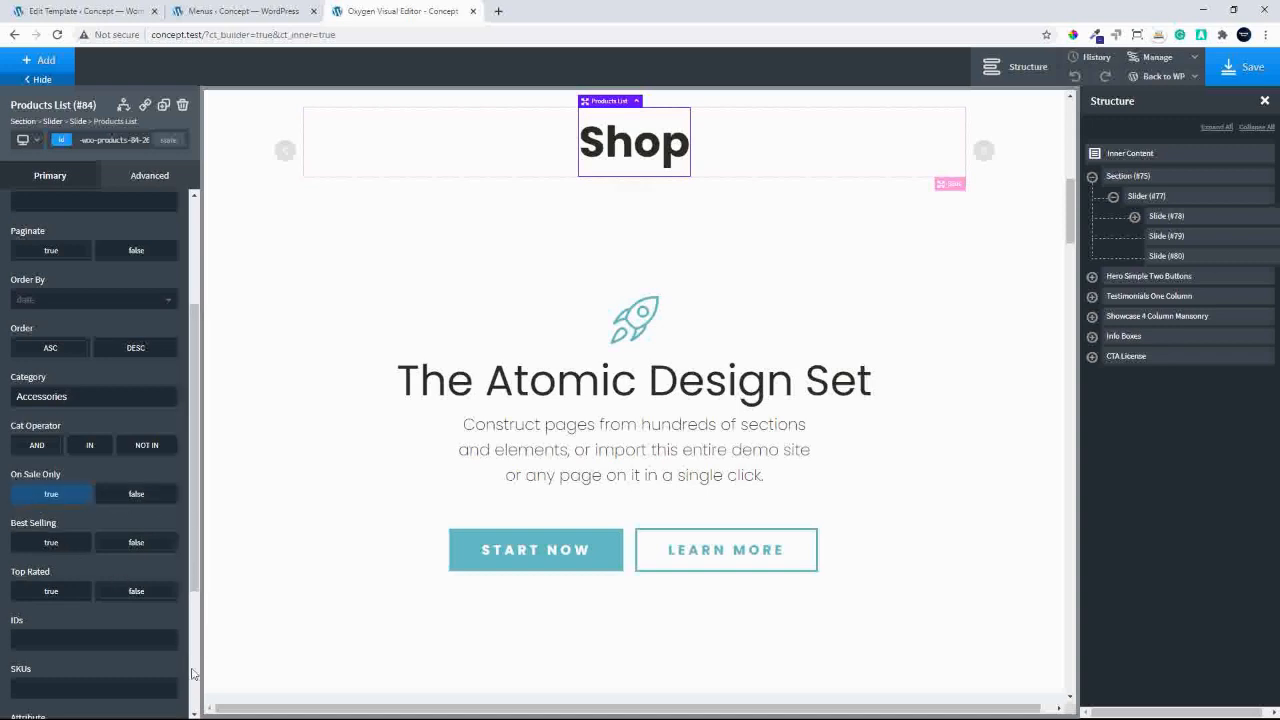
pyautogui.scroll(-3, 193, 674)
pyautogui.click(120, 704)
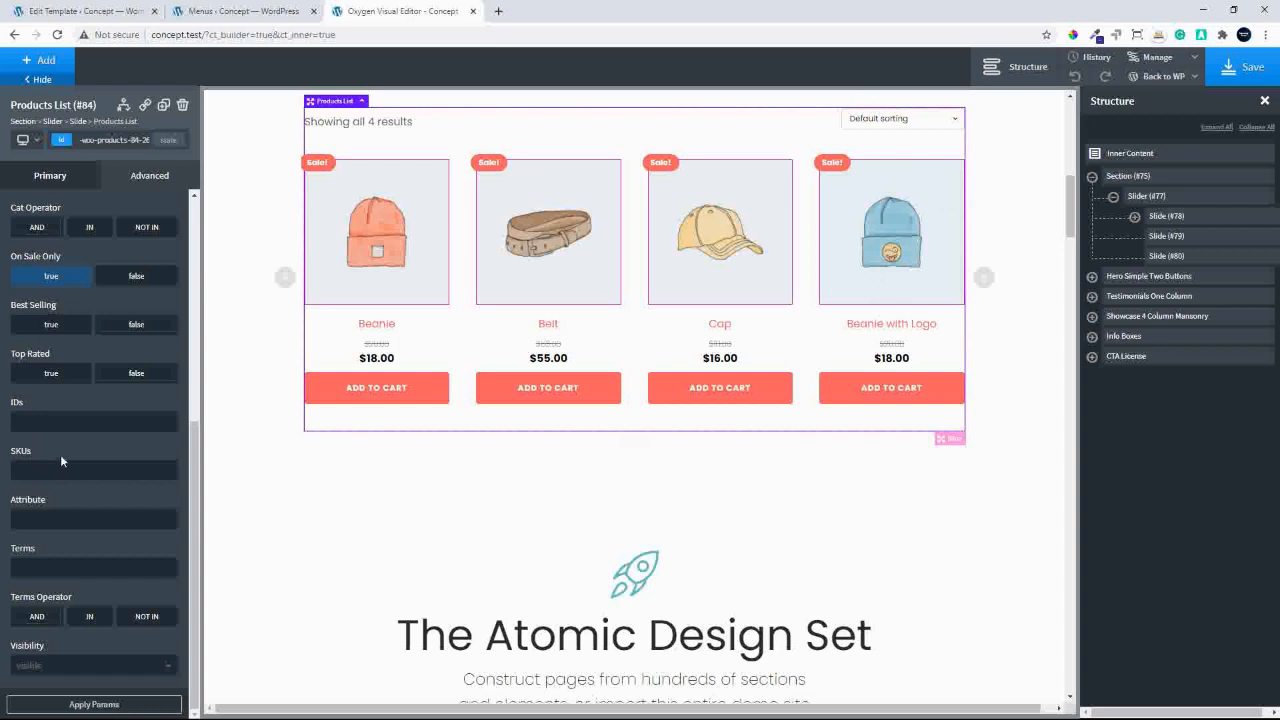
pyautogui.scroll(3, 60, 454)
pyautogui.scroll(3, 62, 451)
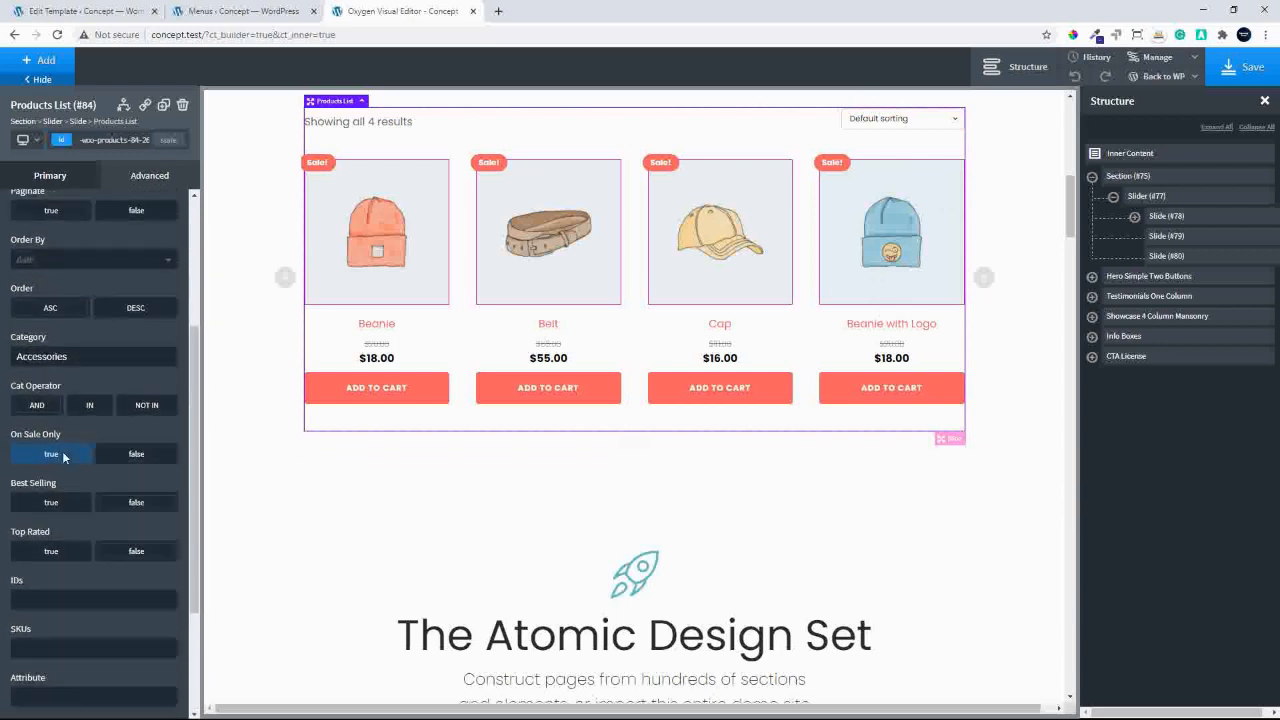
pyautogui.scroll(2, 62, 451)
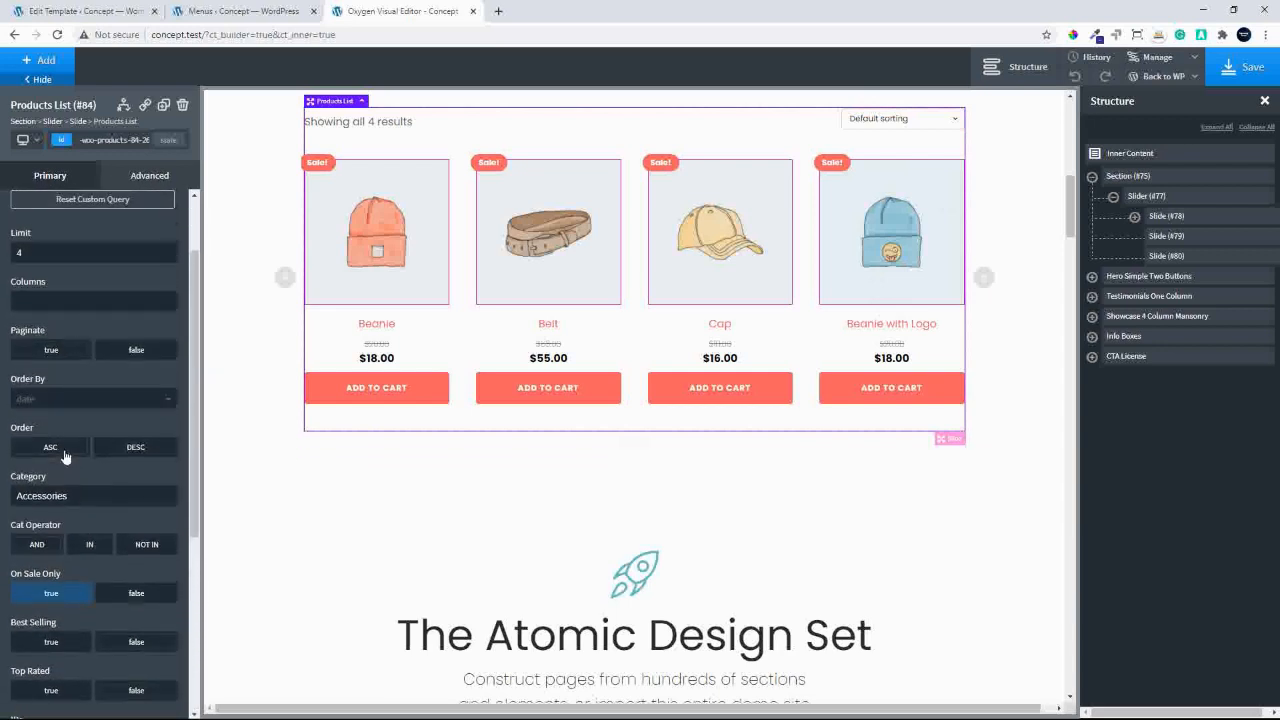
pyautogui.scroll(1, 494, 363)
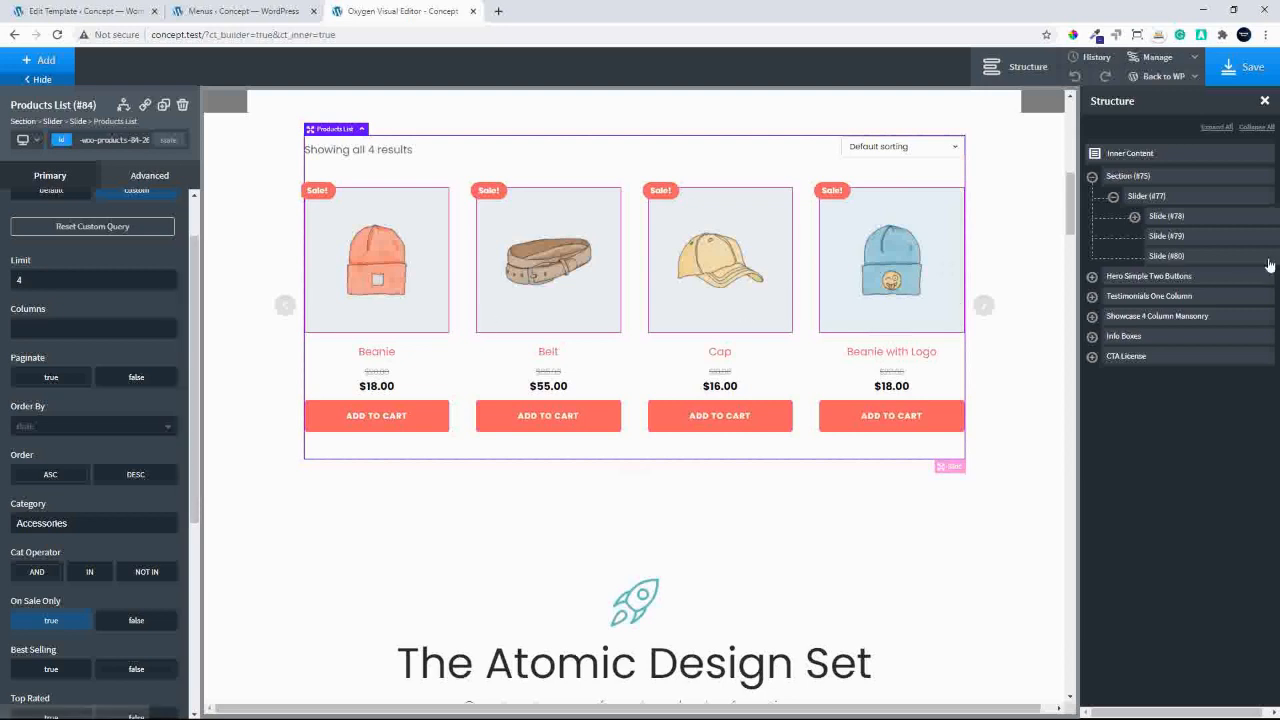
# Insert a WooCommerce Products List into the slider's second slide.
pyautogui.click(1166, 237)
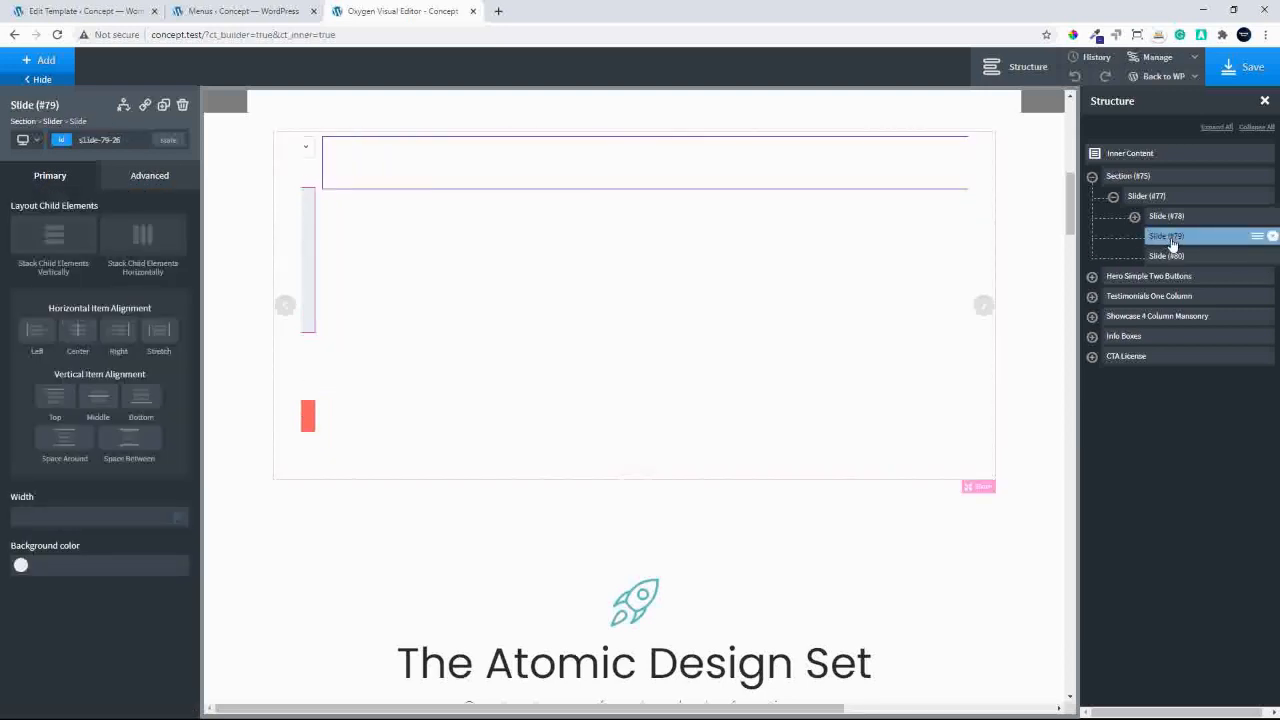
pyautogui.click(40, 60)
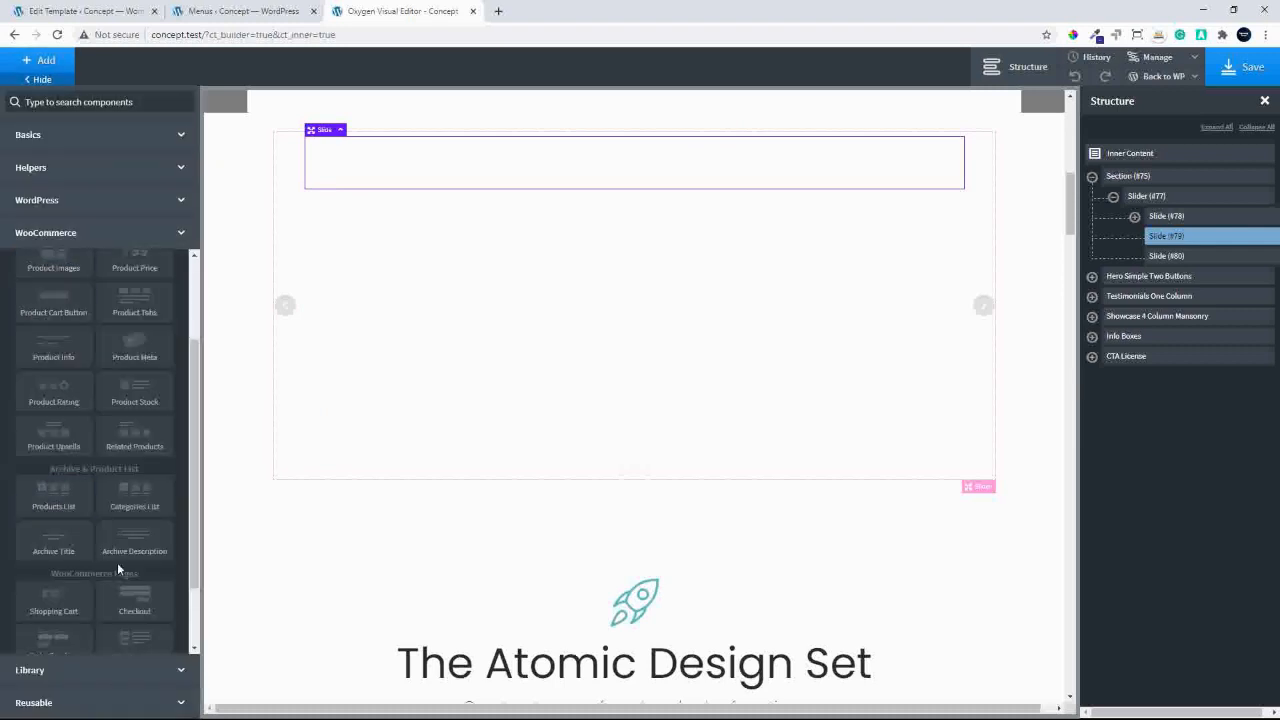
pyautogui.click(52, 494)
# Look up the product category names in the WordPress admin, and return to the Oxygen editor.
pyautogui.click(230, 12)
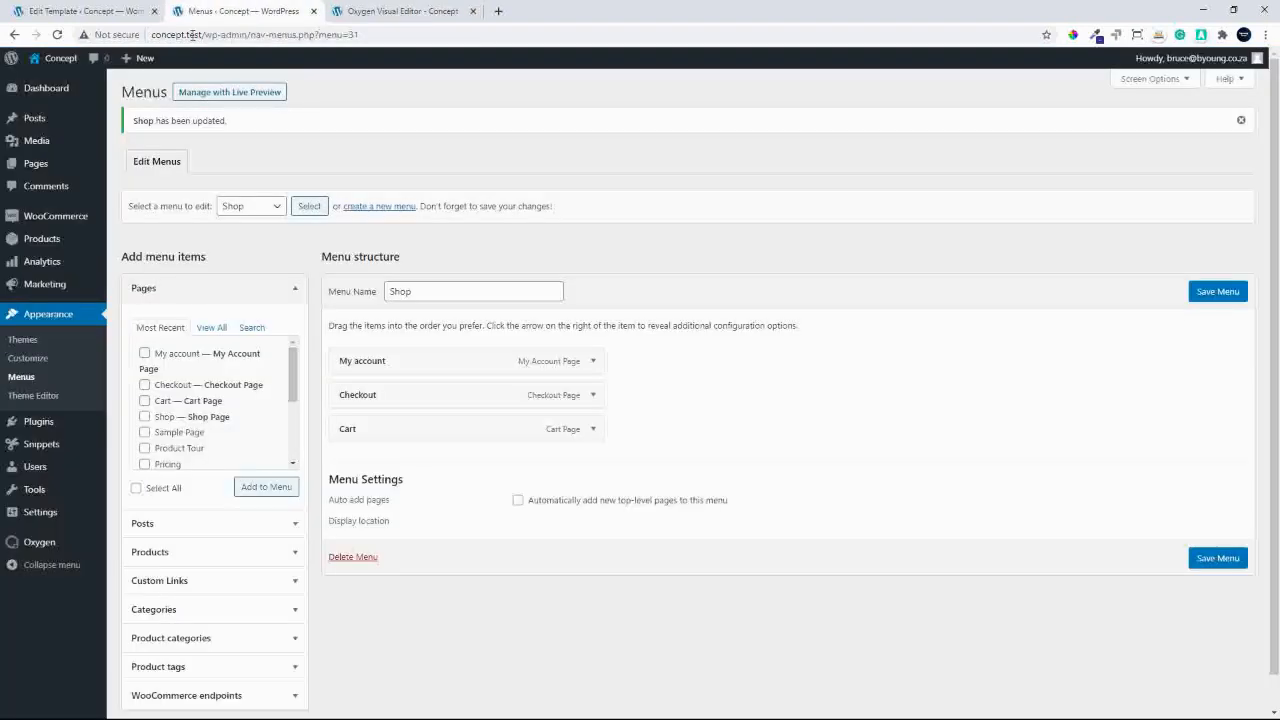
pyautogui.moveTo(40, 244)
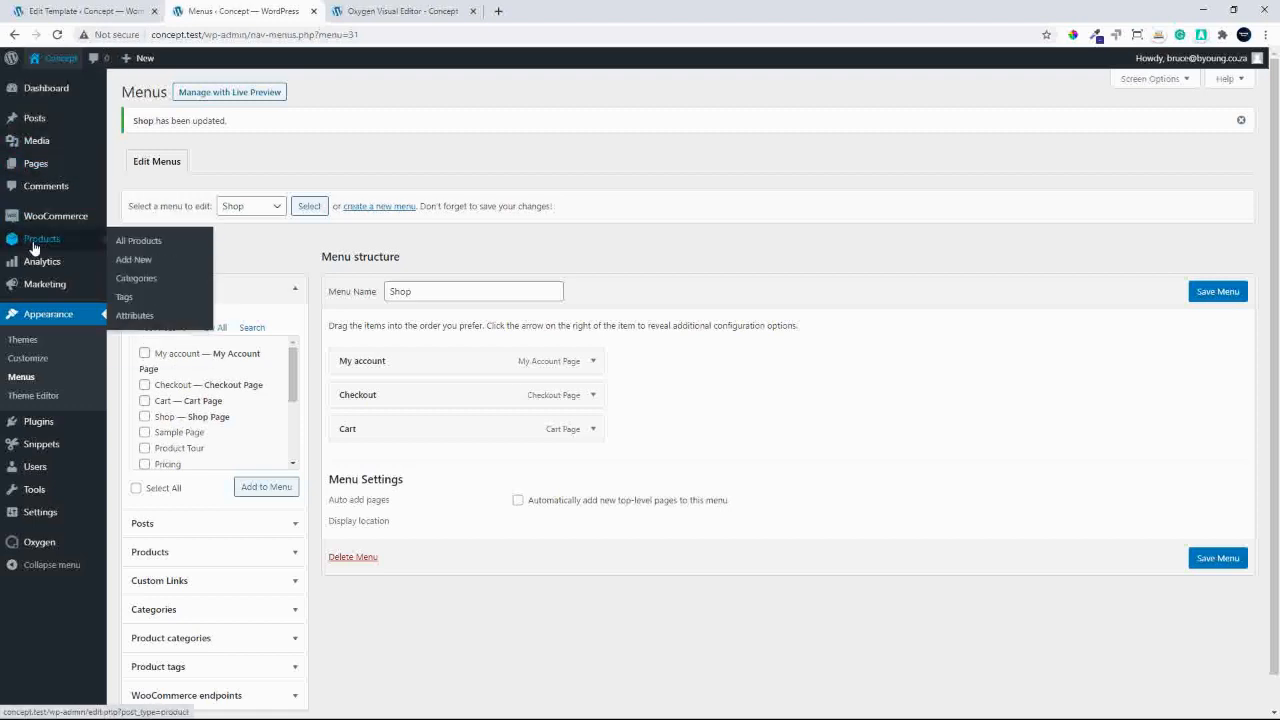
pyautogui.click(150, 284)
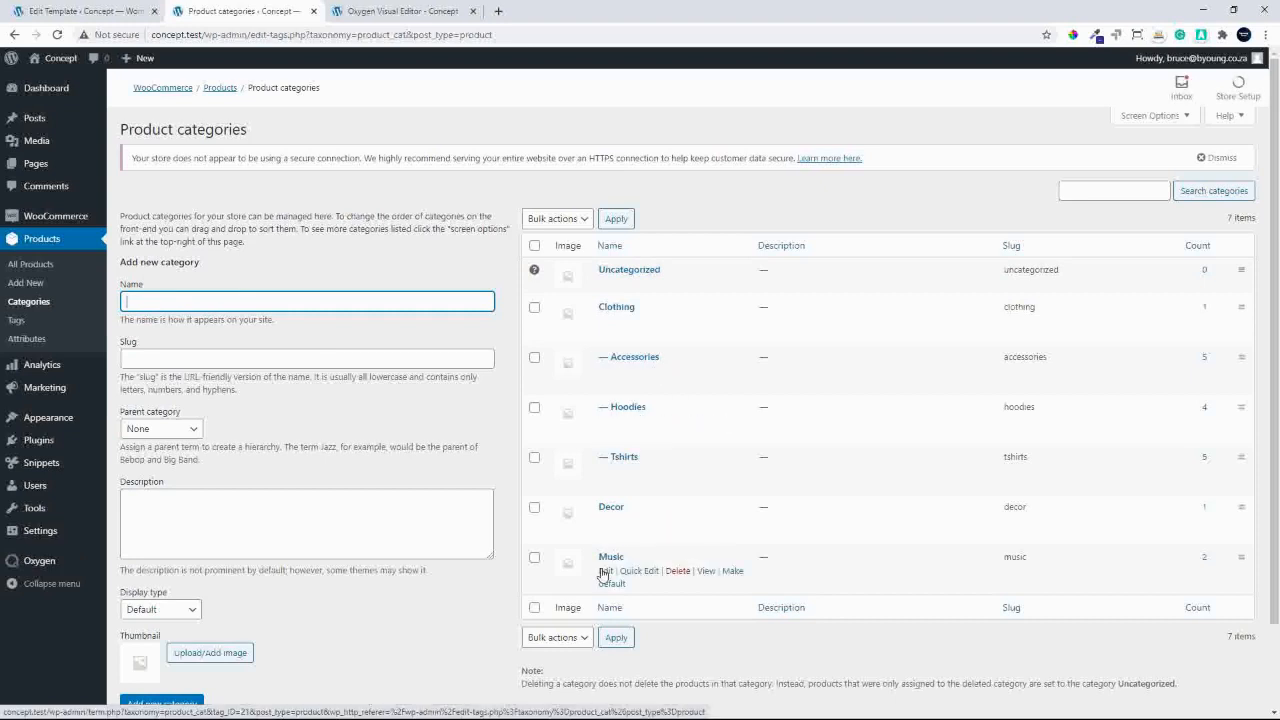
pyautogui.click(97, 12)
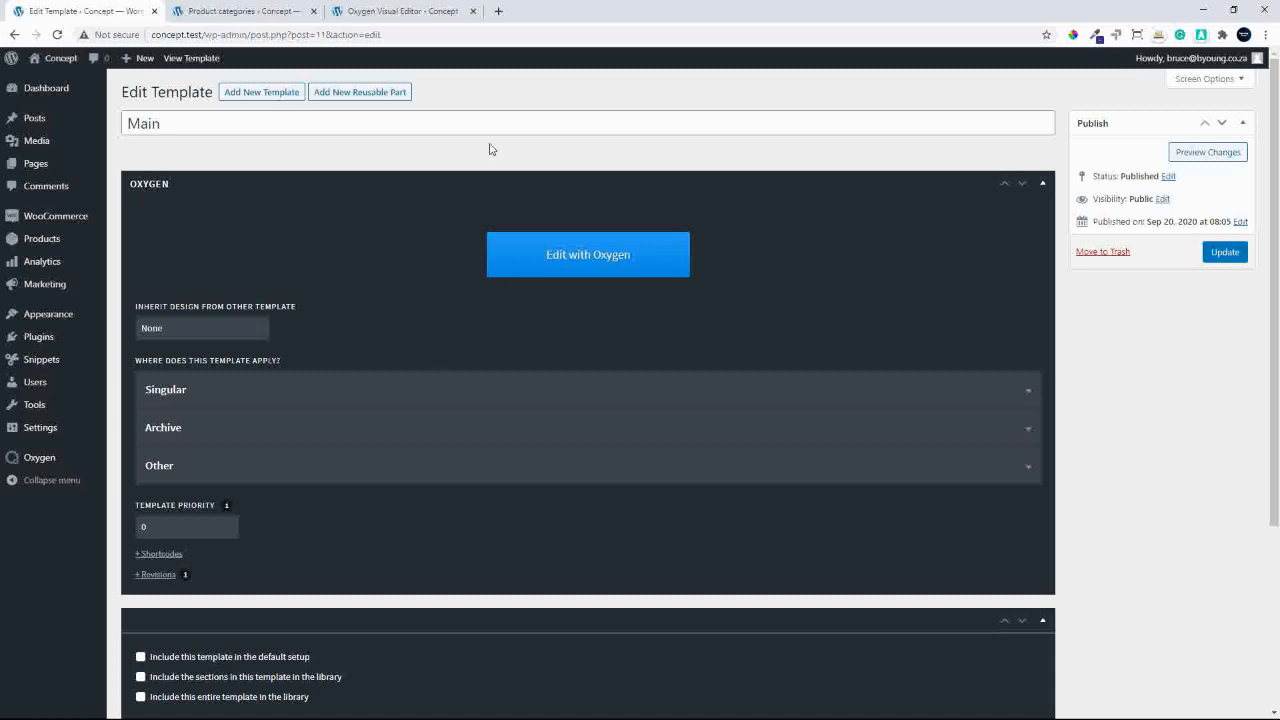
pyautogui.click(380, 11)
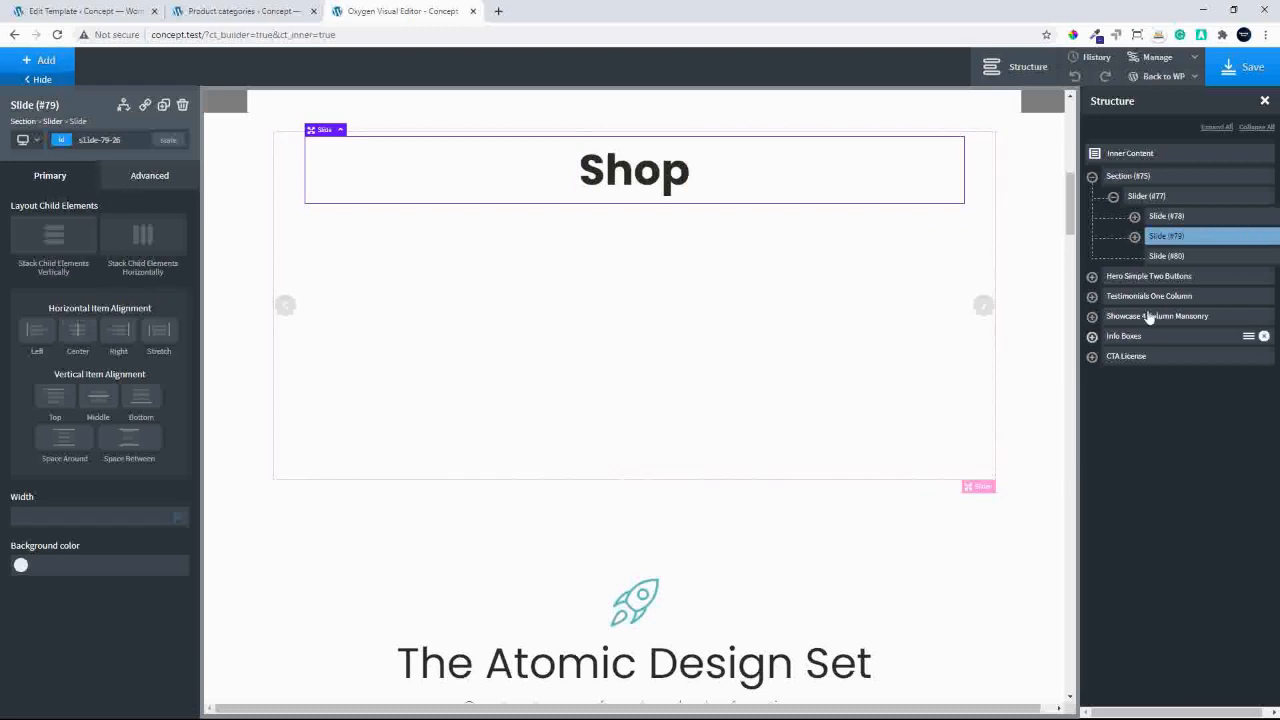
# Give the second slide's Products List a custom query with limit 4 and category Music, and apply it.
pyautogui.click(1134, 236)
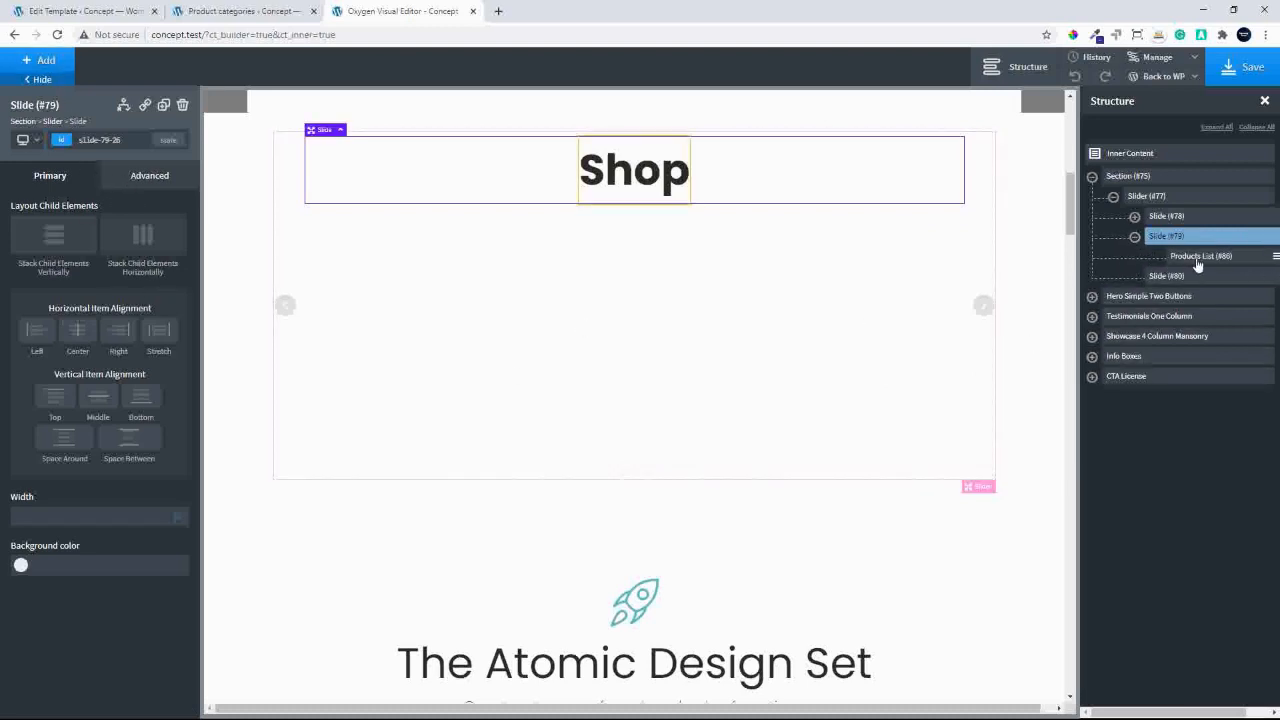
pyautogui.click(1197, 260)
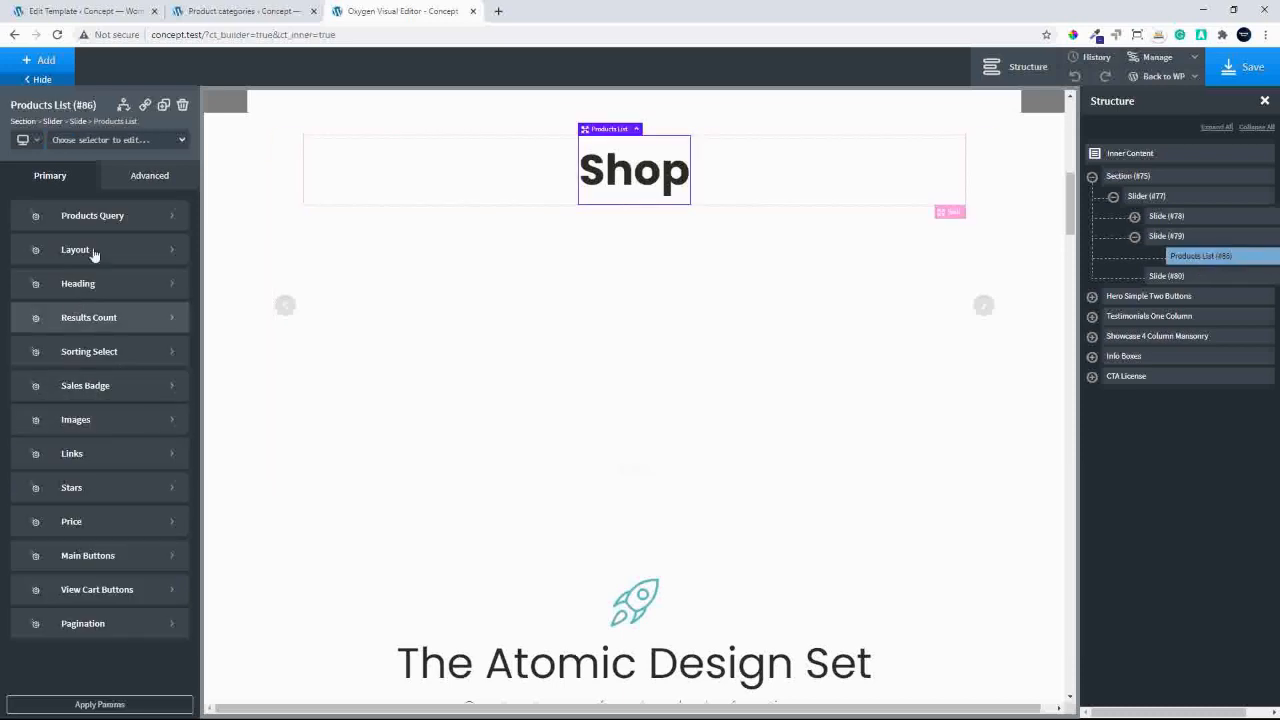
pyautogui.click(102, 217)
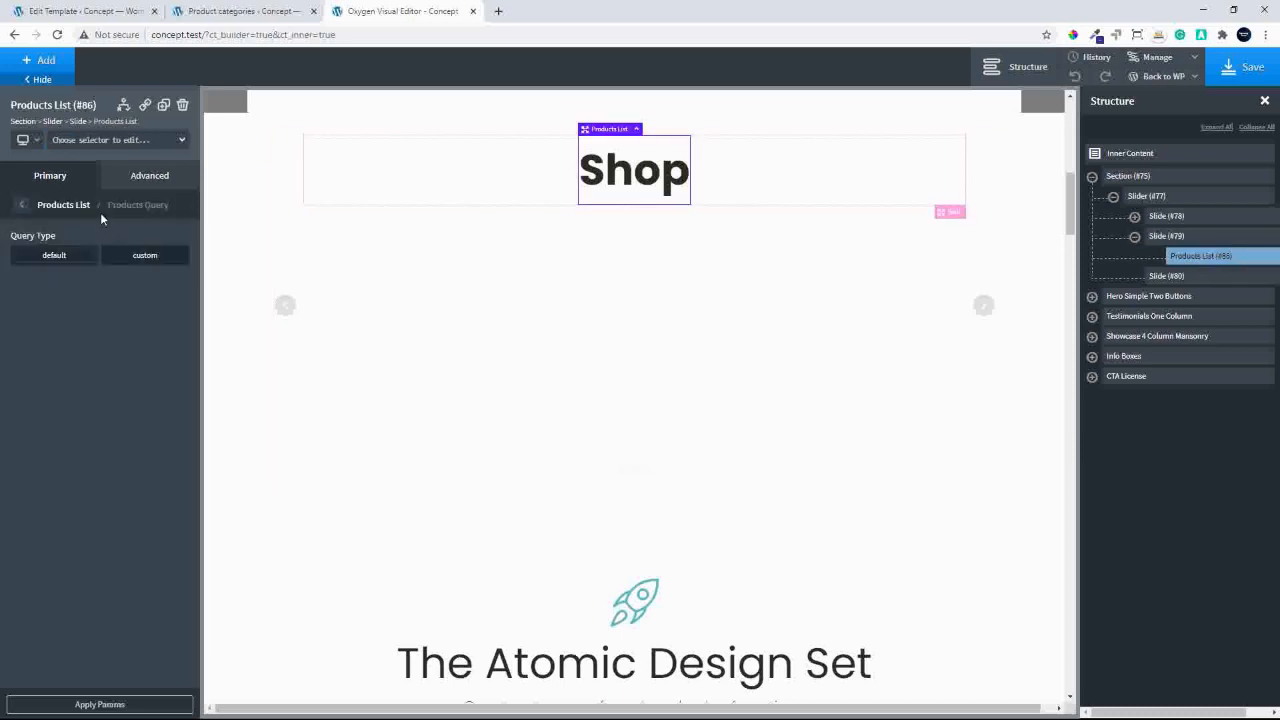
pyautogui.click(131, 258)
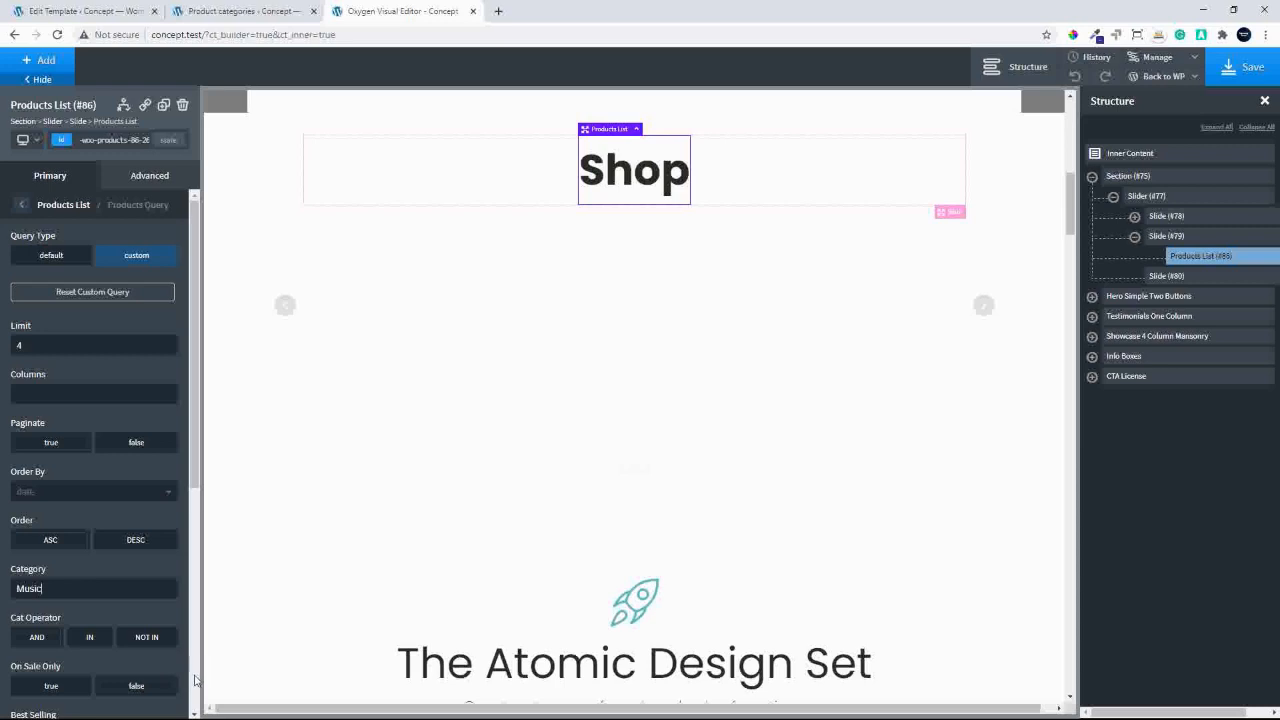
pyautogui.scroll(-5, 186, 685)
pyautogui.click(127, 710)
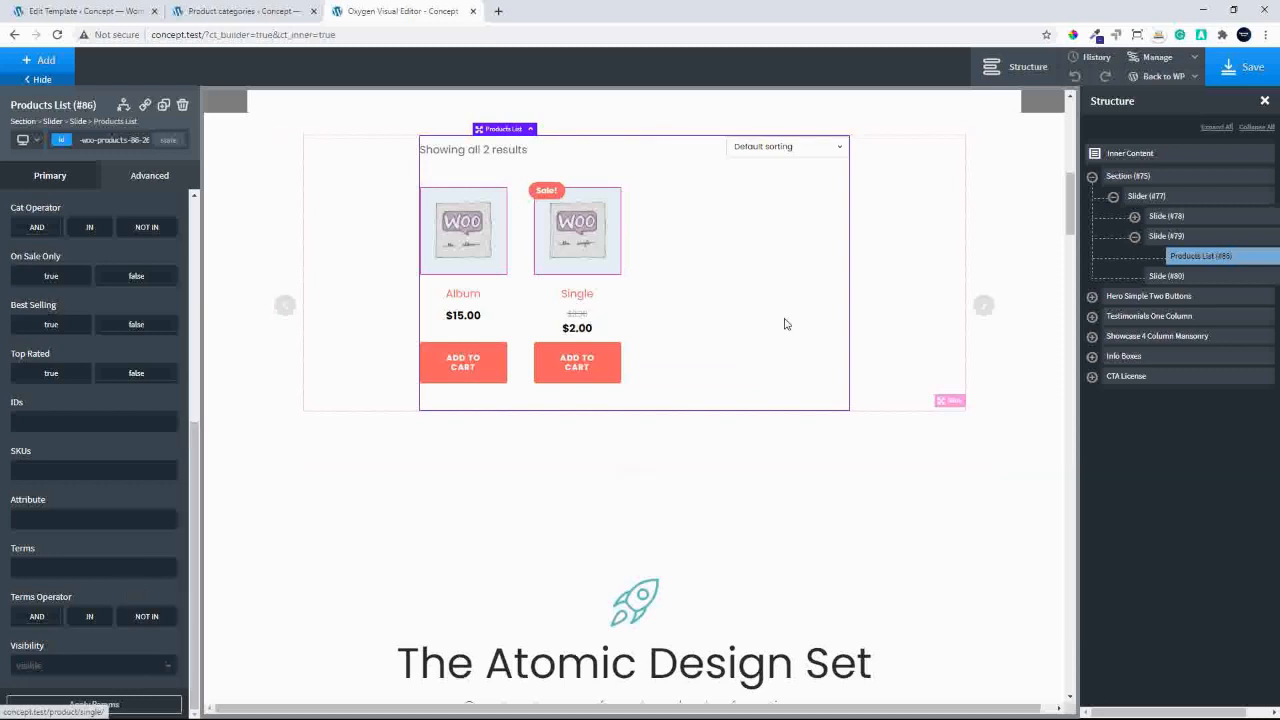
# Set the width of the second slide's Products List to 100%.
pyautogui.click(40, 177)
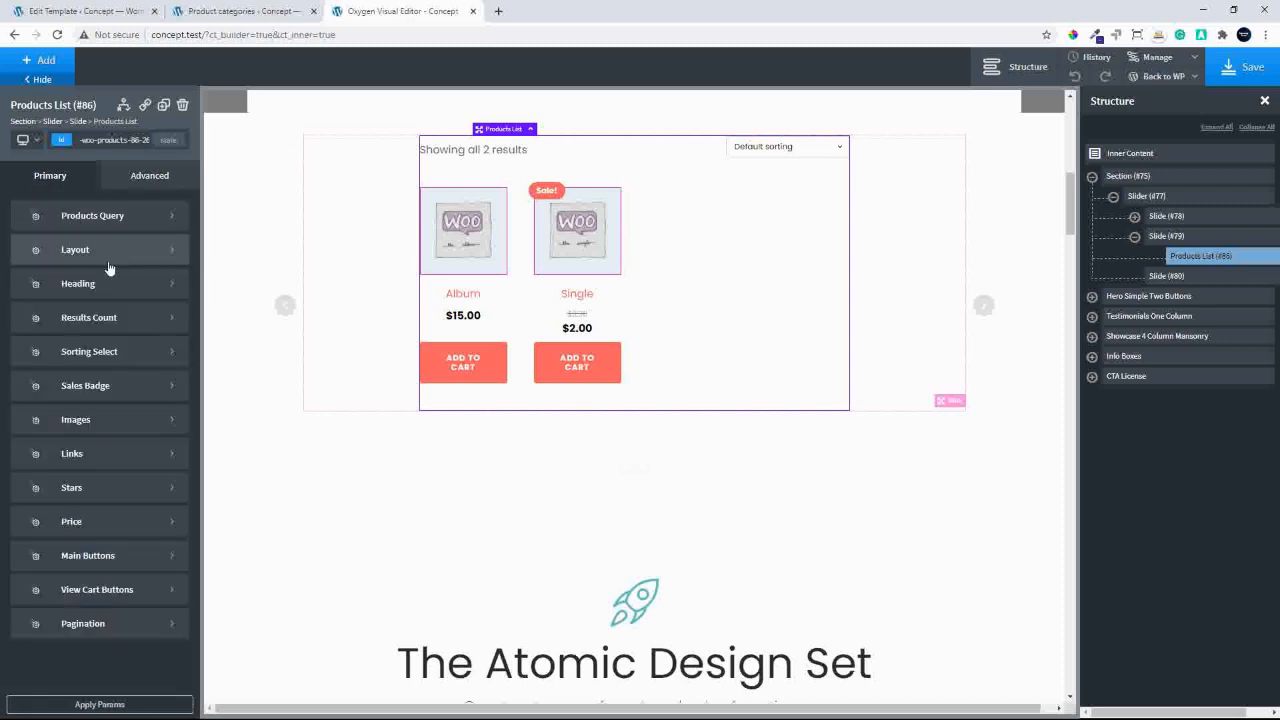
pyautogui.click(139, 177)
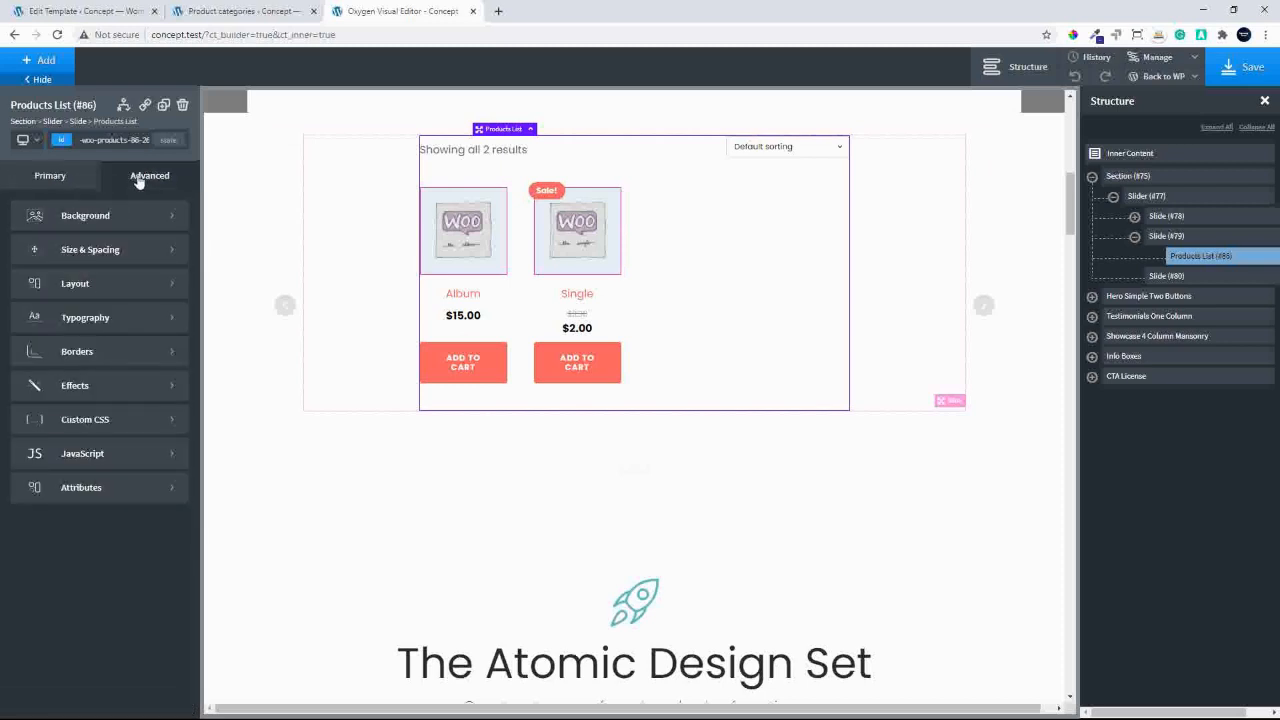
pyautogui.click(98, 250)
pyautogui.click(59, 356)
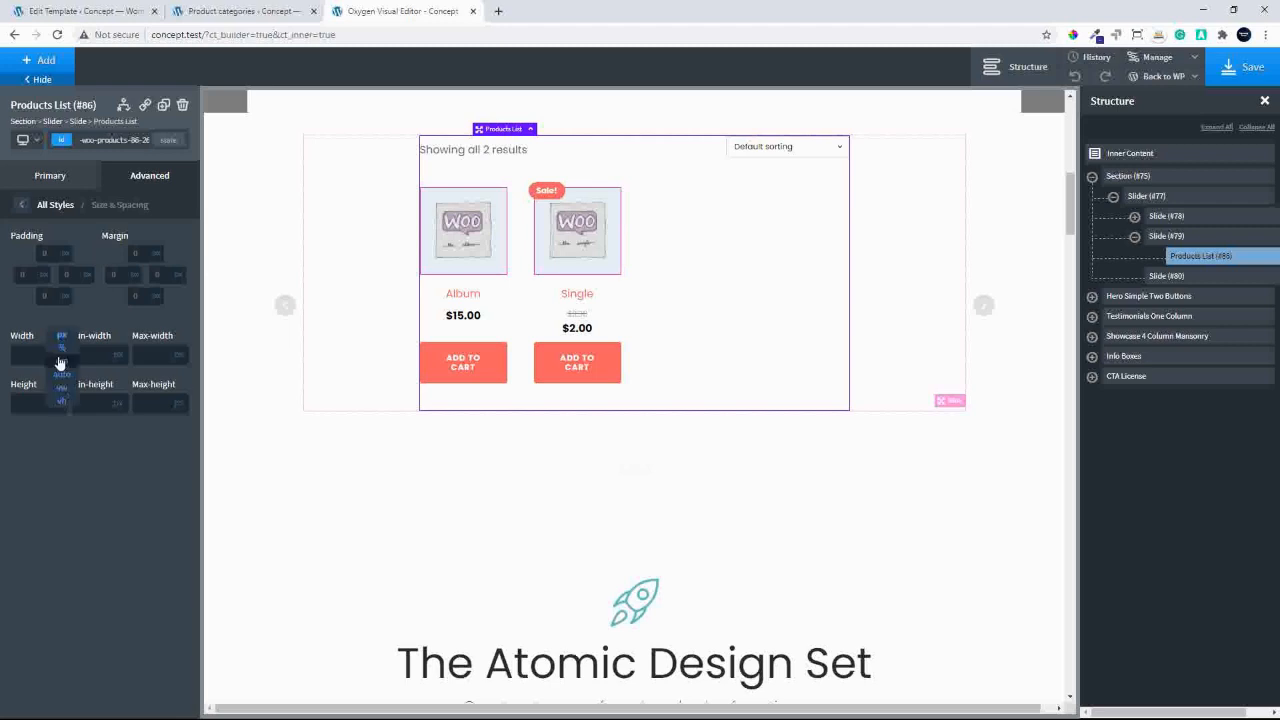
pyautogui.click(63, 347)
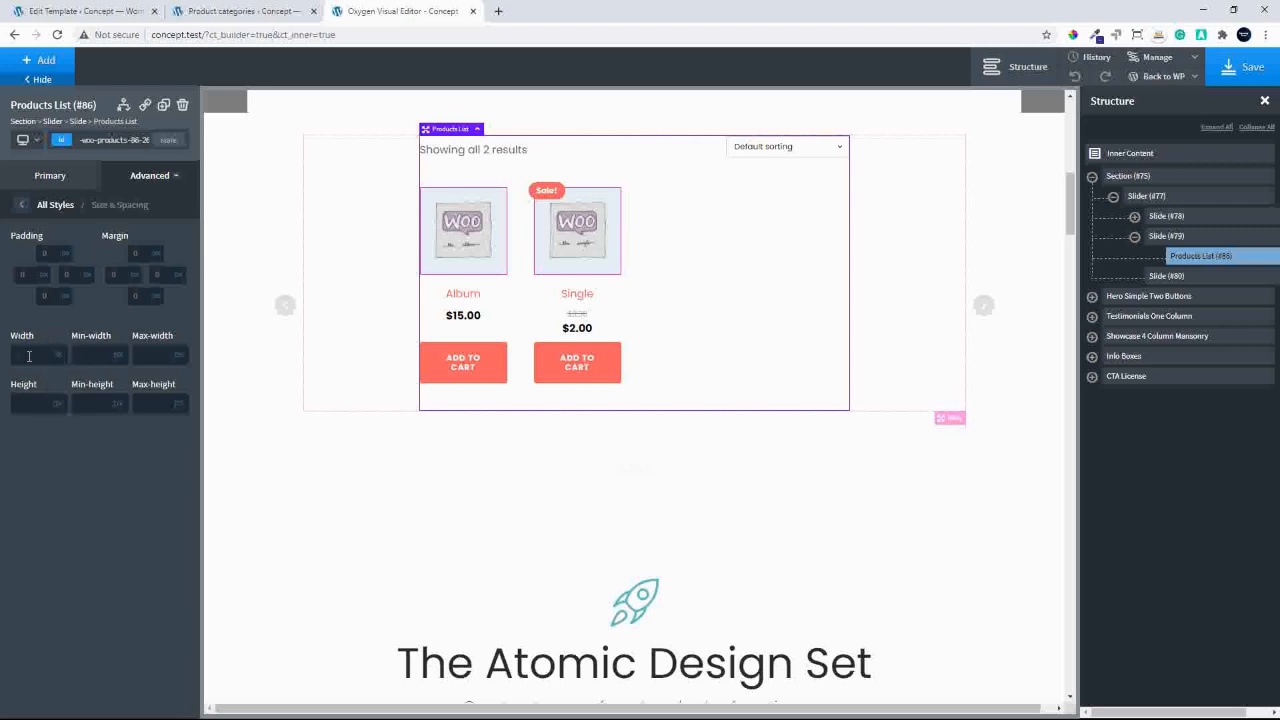
pyautogui.click(29, 356)
pyautogui.write('100')
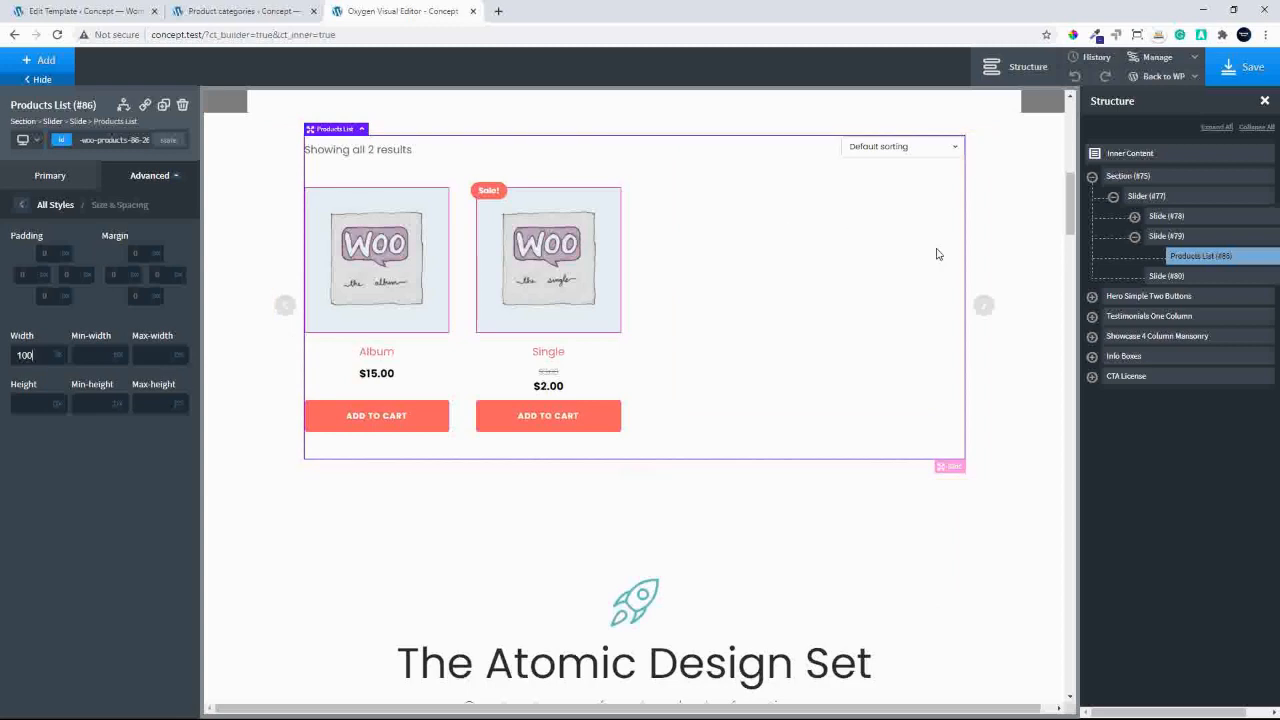
# Insert a Columns element with a 50/50 layout into the slider's third slide.
pyautogui.click(1185, 280)
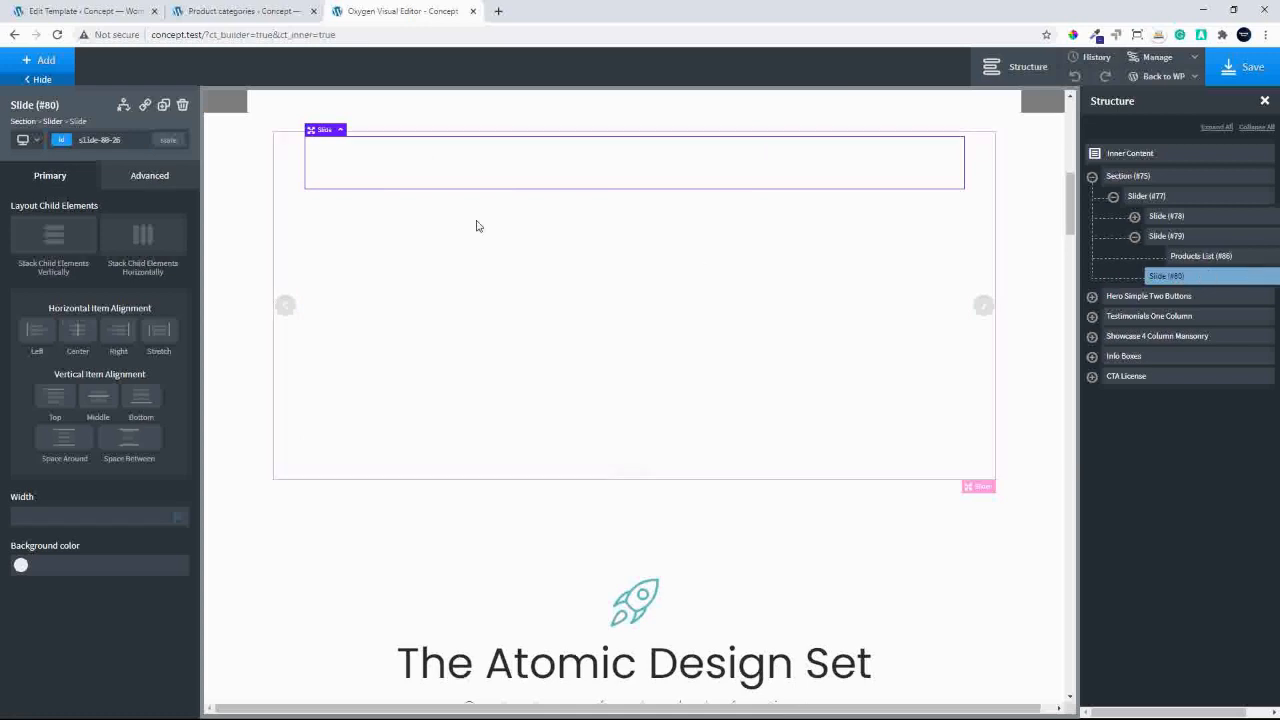
pyautogui.click(17, 61)
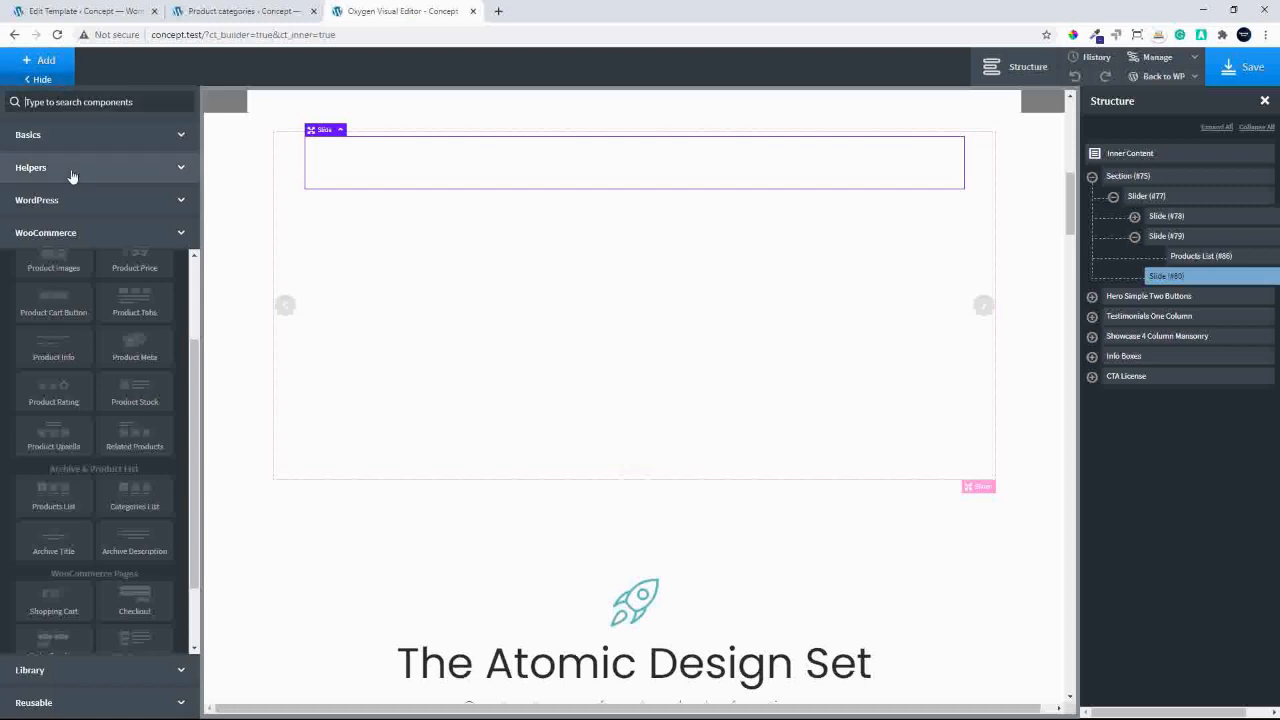
pyautogui.click(60, 134)
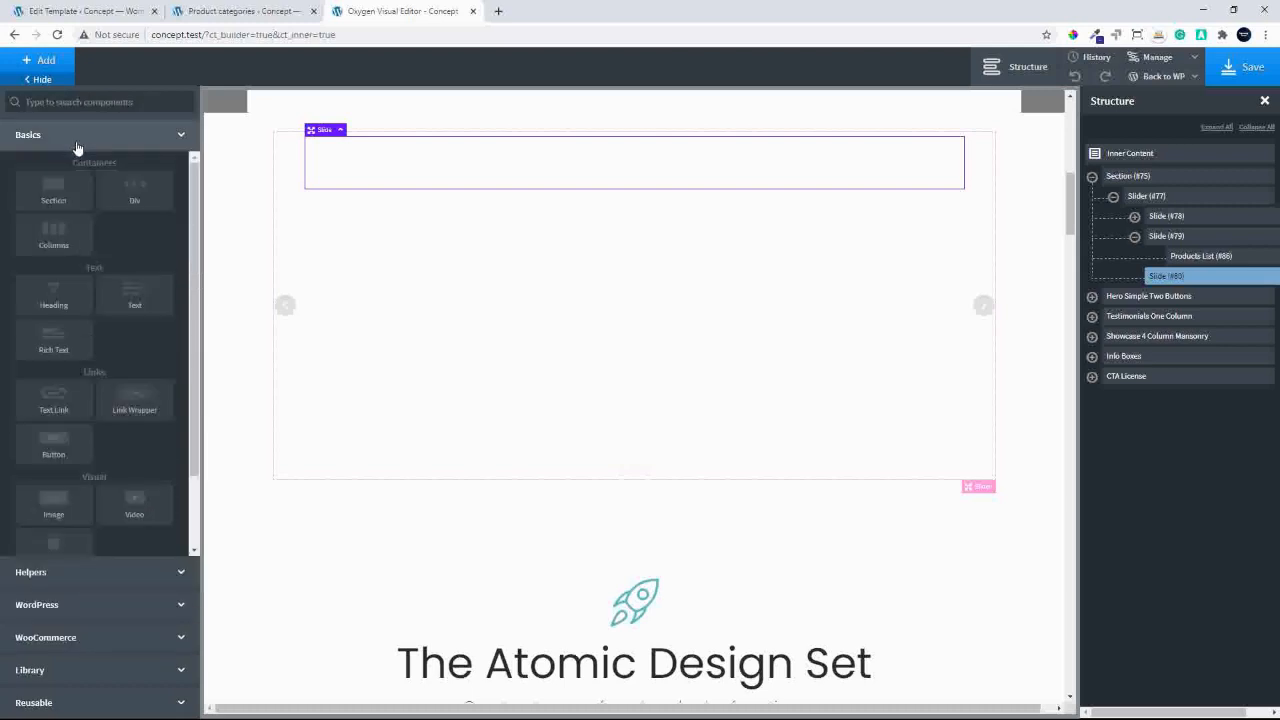
pyautogui.click(68, 233)
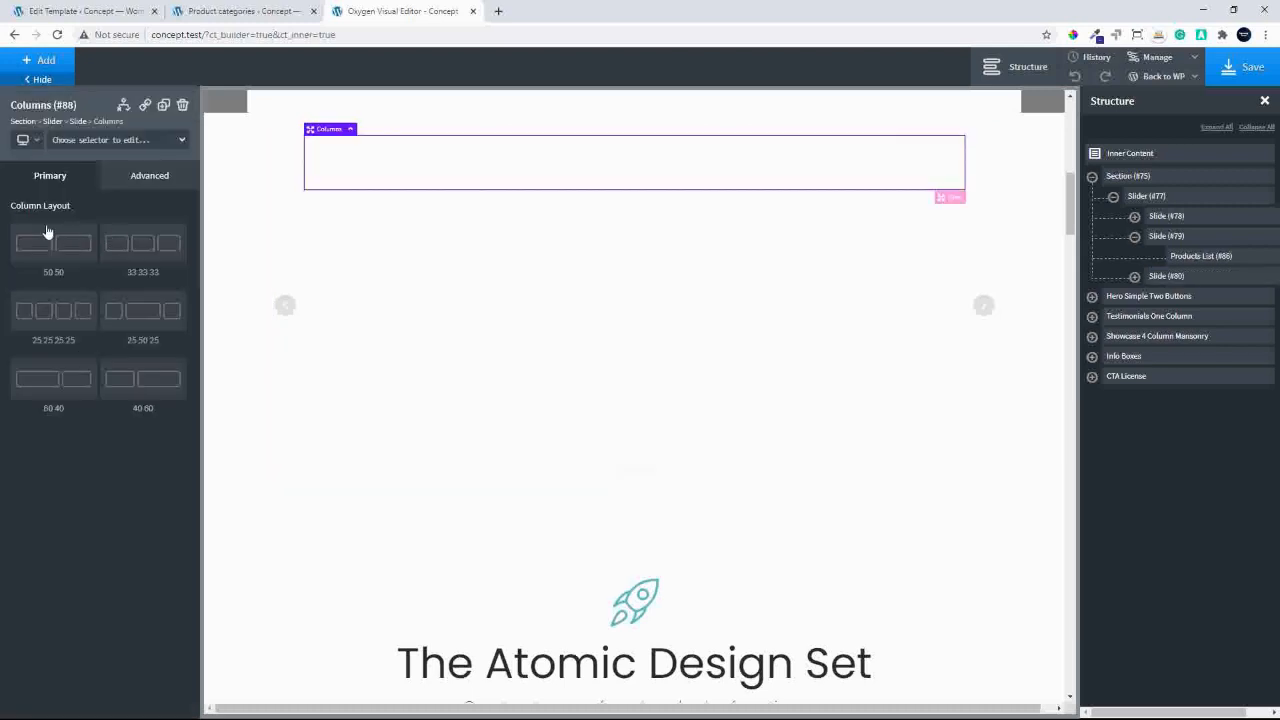
pyautogui.click(52, 250)
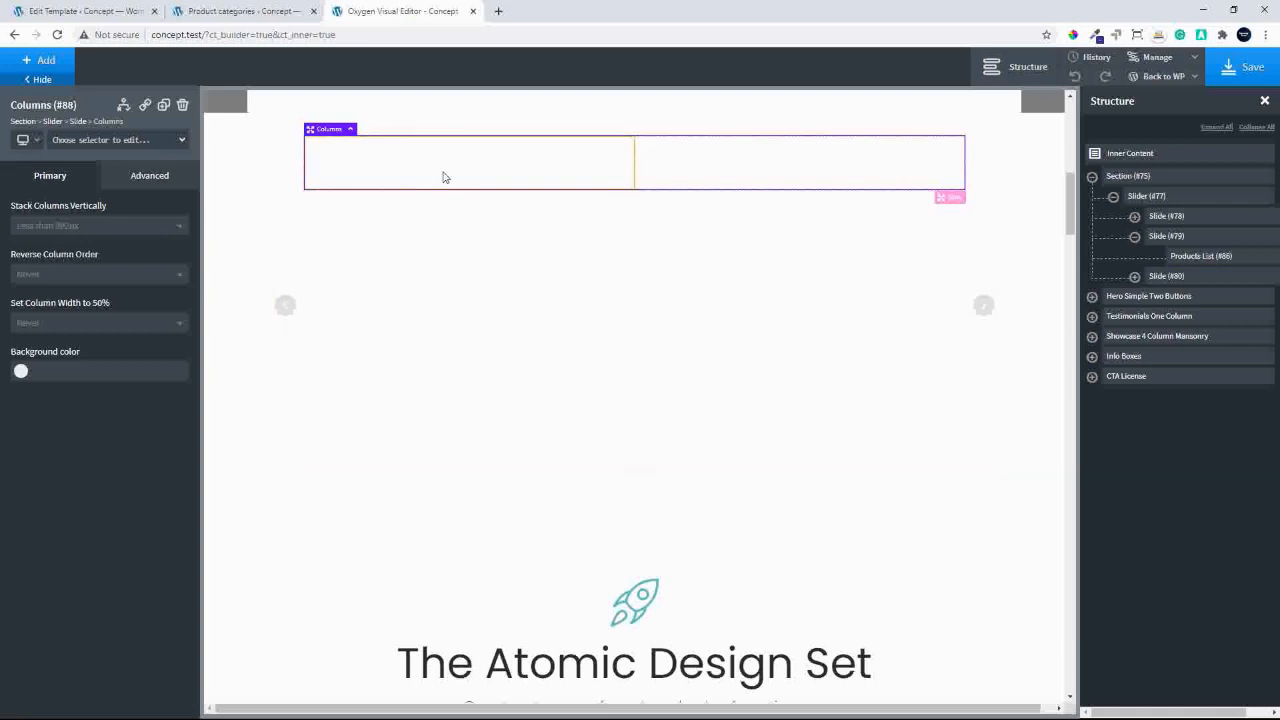
# Add an image to the first column of the third slide and pick coffee-2151200_640.jpg from the media library.
pyautogui.click(44, 61)
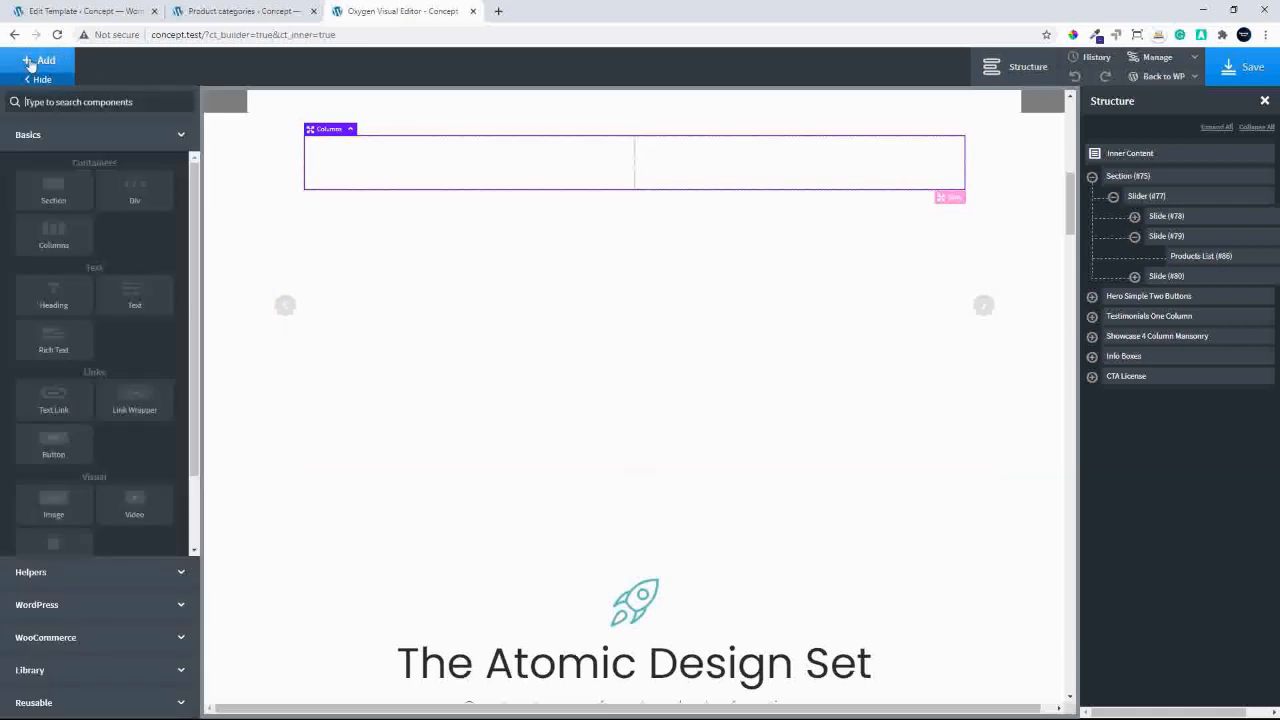
pyautogui.click(1134, 276)
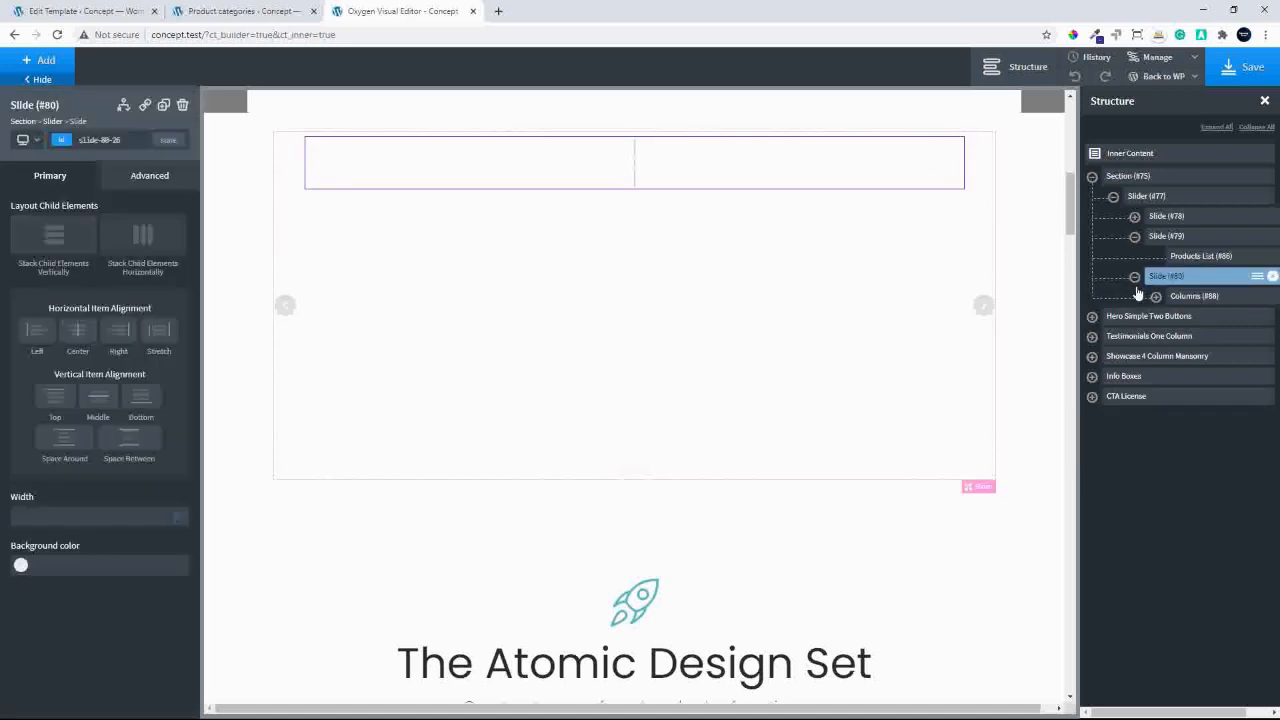
pyautogui.click(1156, 297)
pyautogui.click(1206, 318)
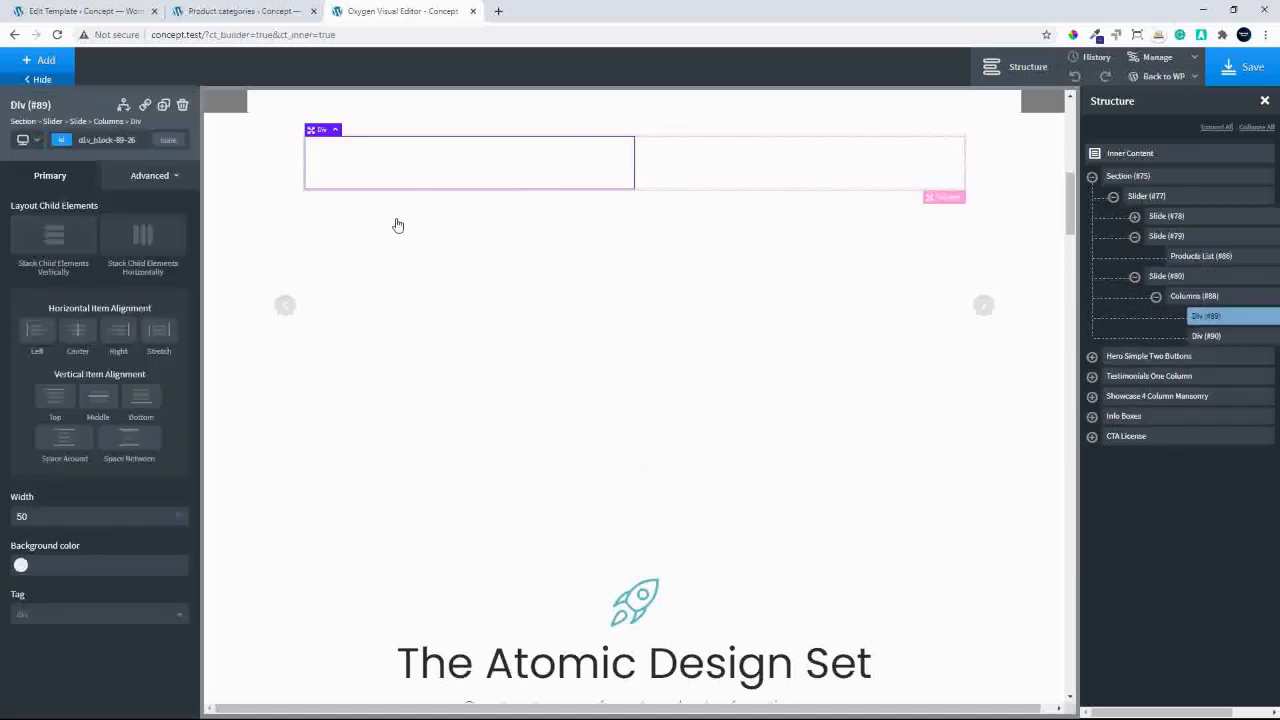
pyautogui.click(36, 63)
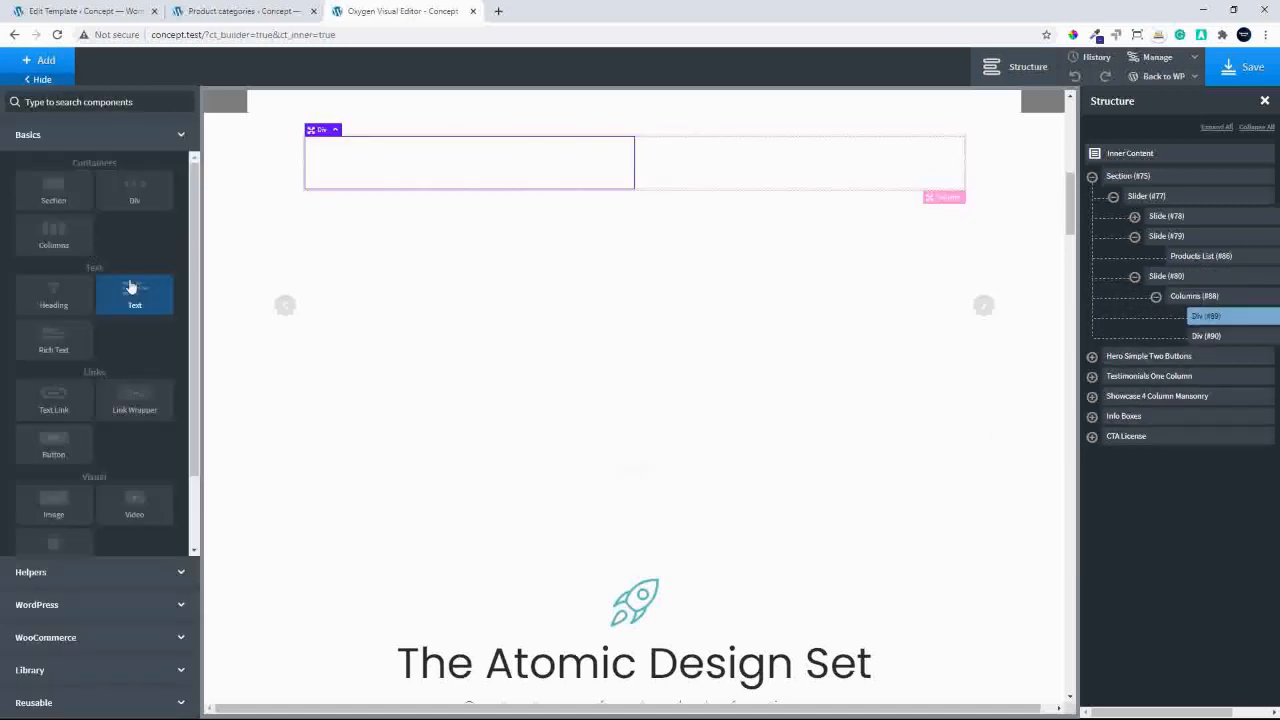
pyautogui.click(51, 507)
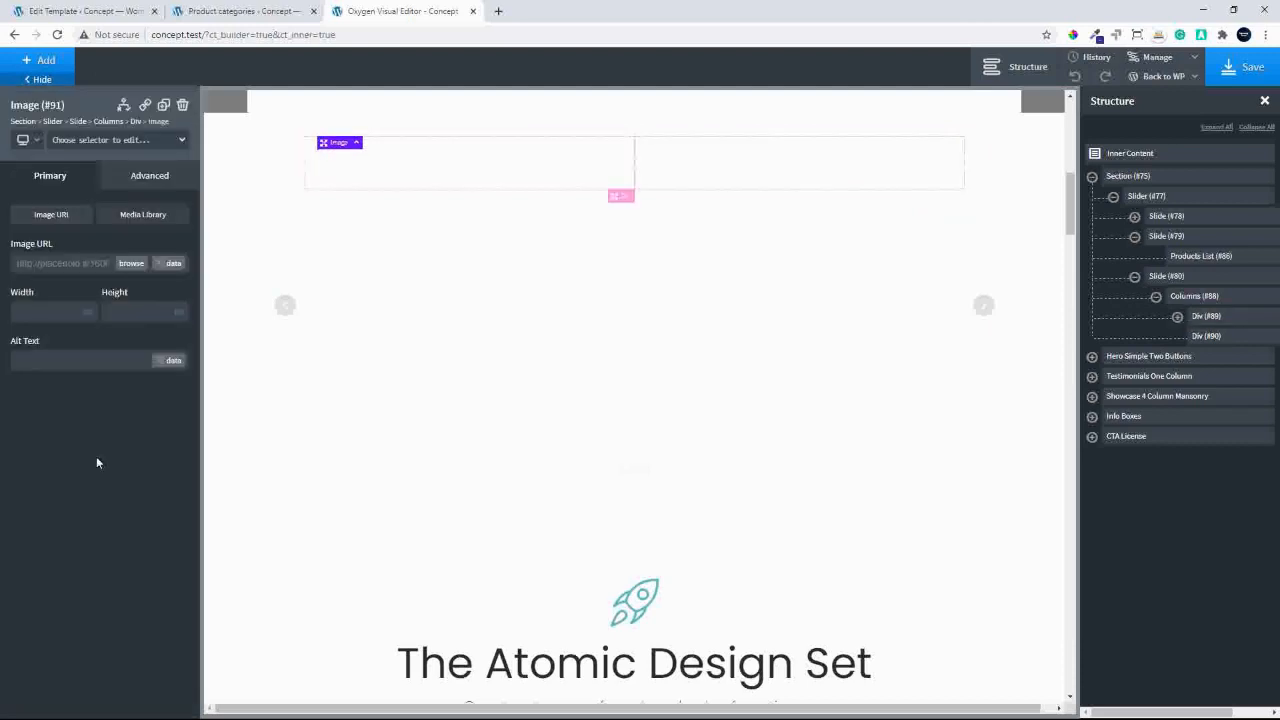
pyautogui.click(124, 266)
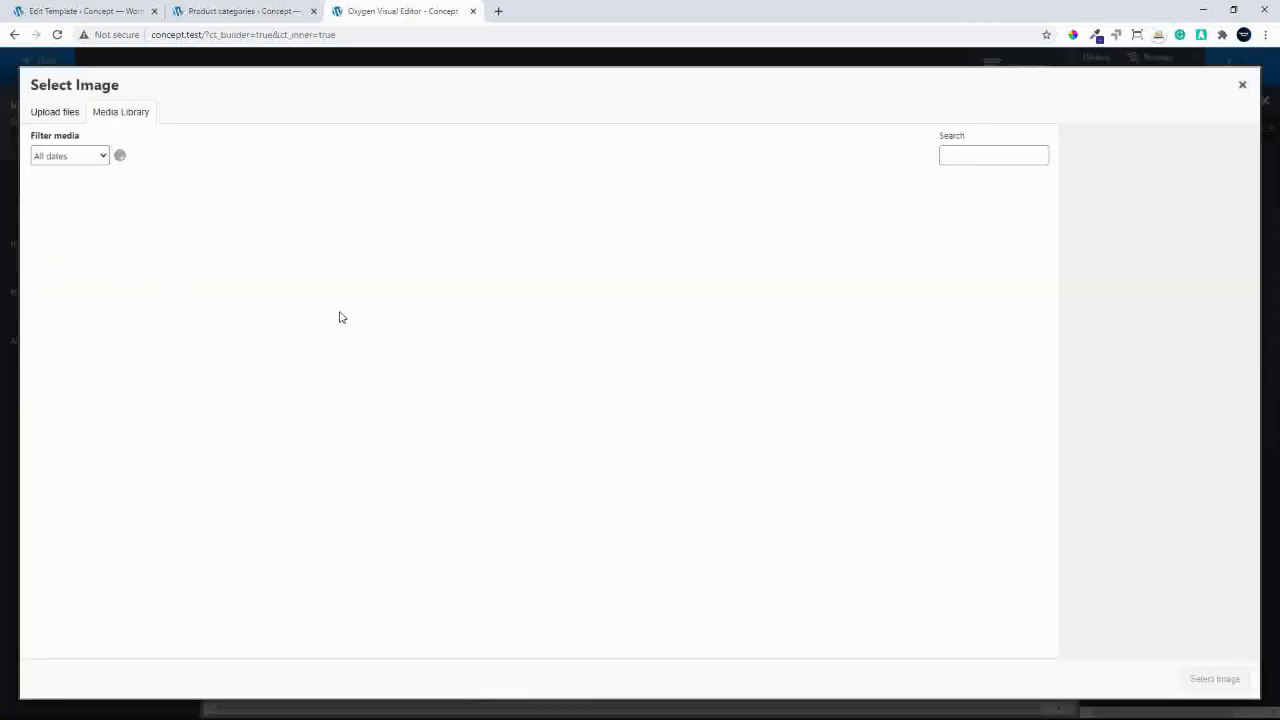
pyautogui.click(526, 446)
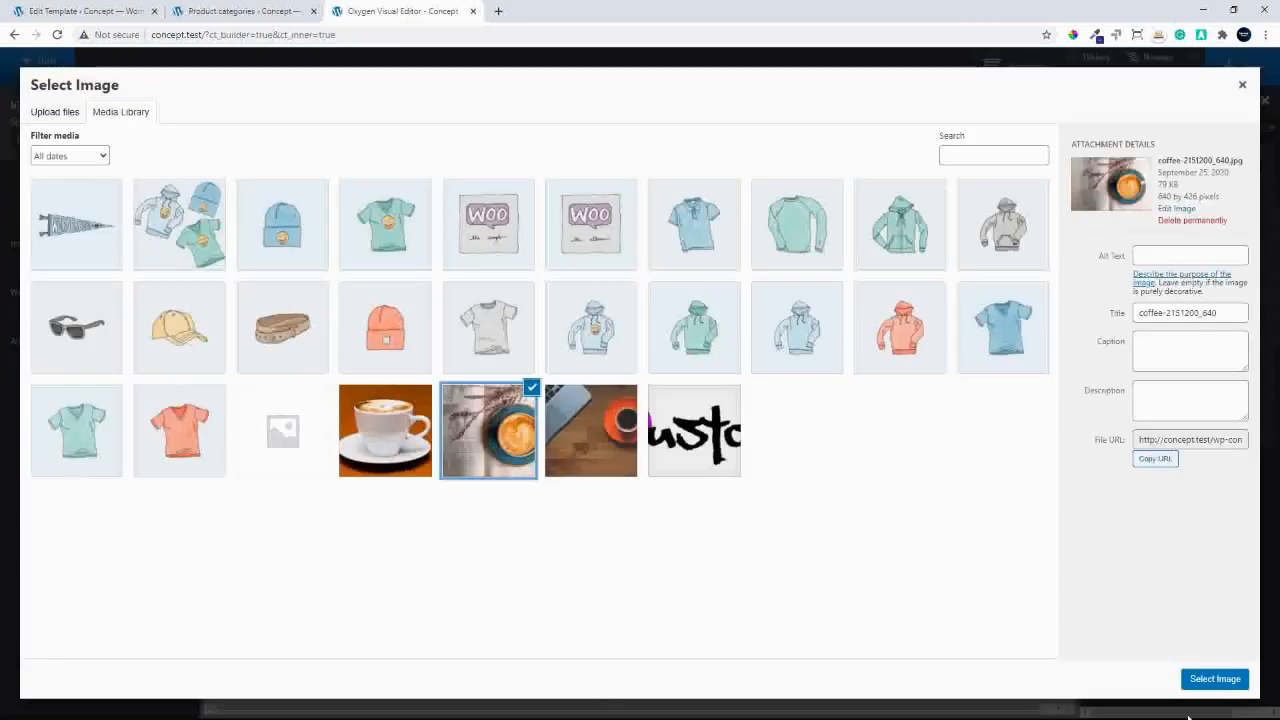
pyautogui.click(1210, 679)
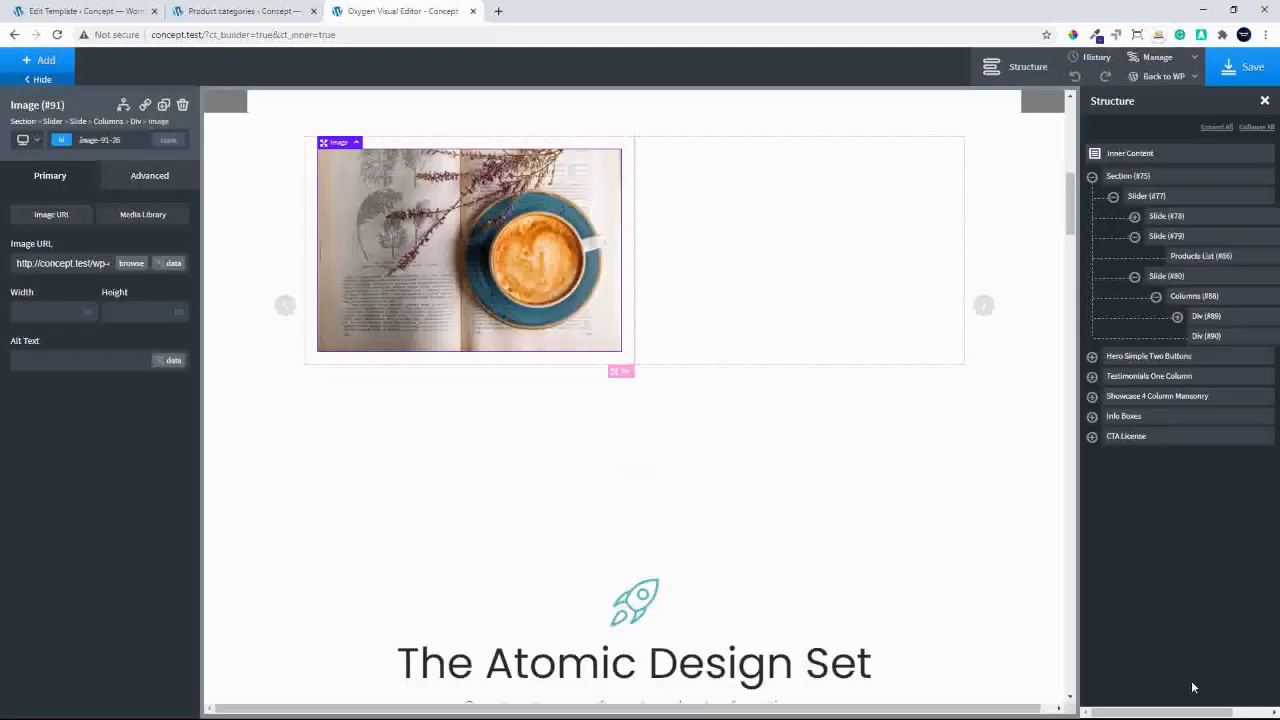
# Add a heading reading "Details" to the second column of the third slide.
pyautogui.click(880, 263)
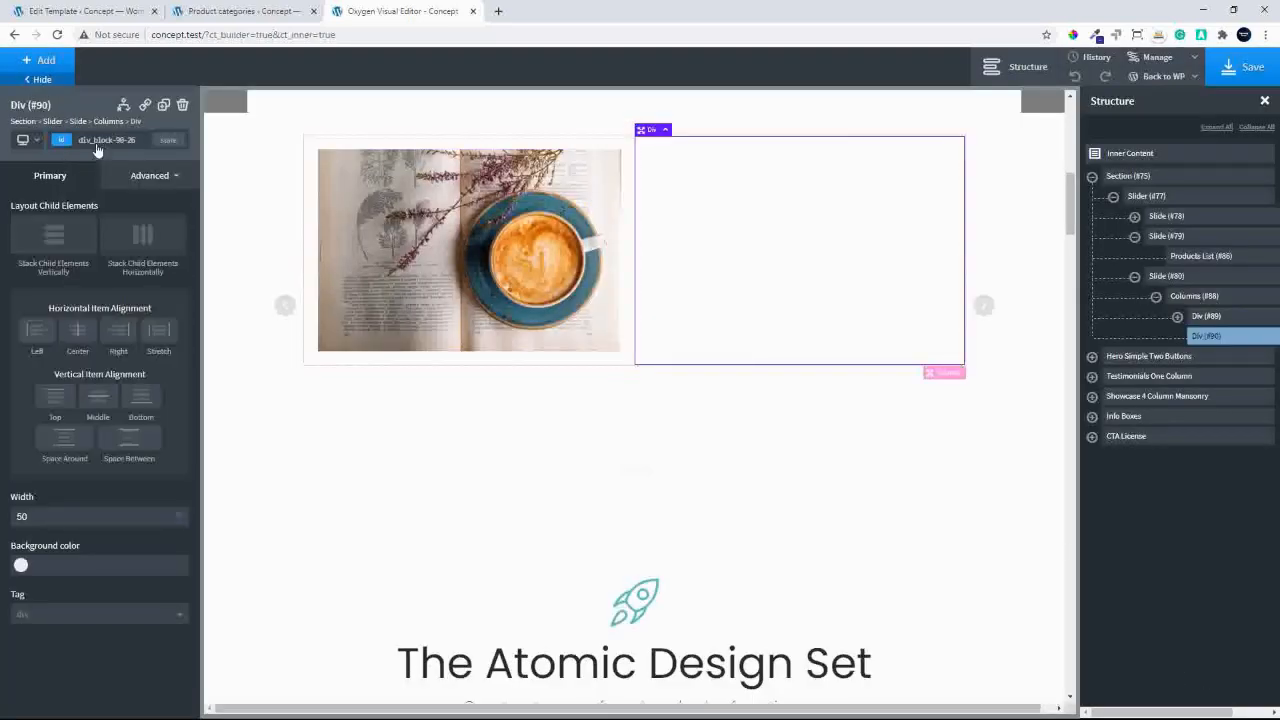
pyautogui.click(40, 60)
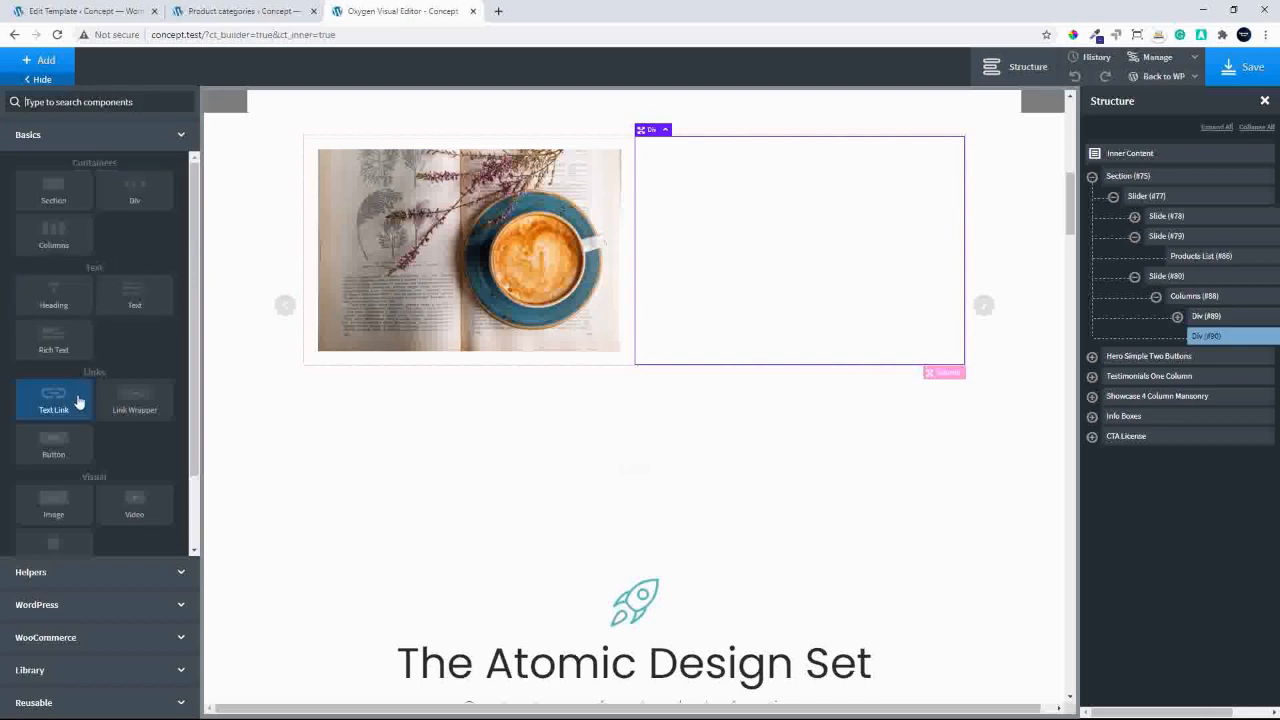
pyautogui.click(51, 298)
pyautogui.doubleClick(762, 256)
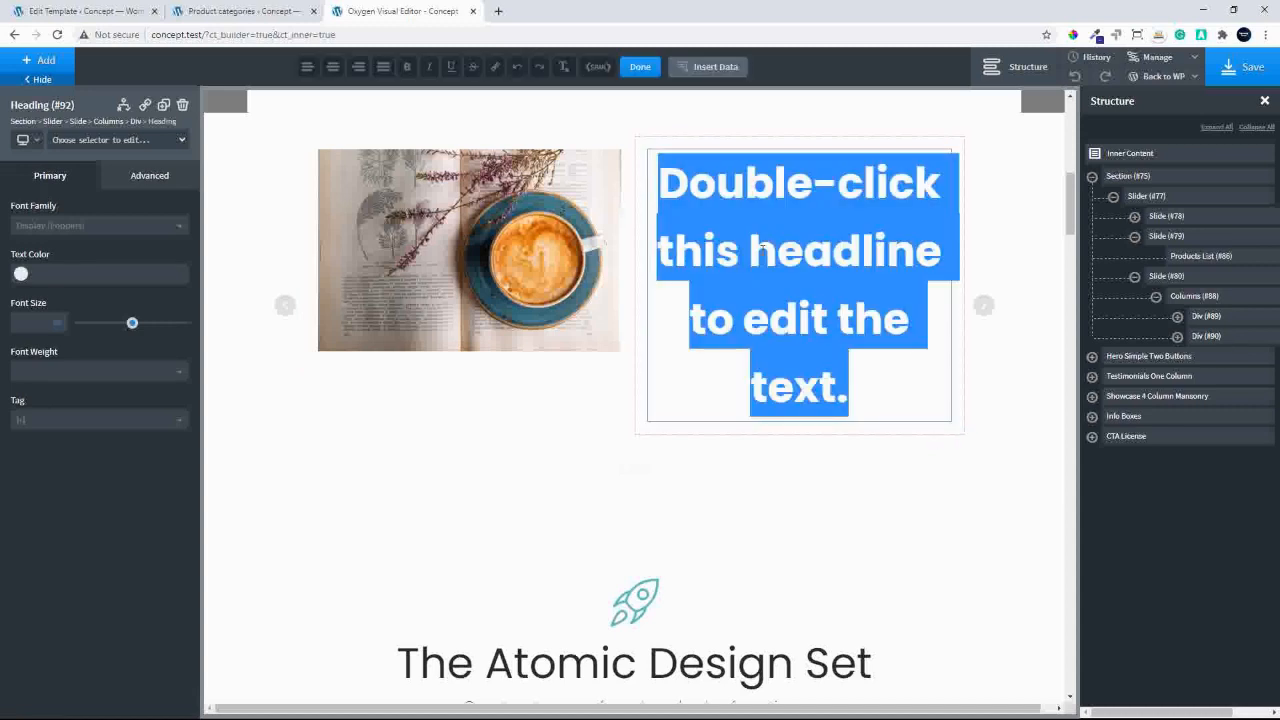
pyautogui.write('Ge')
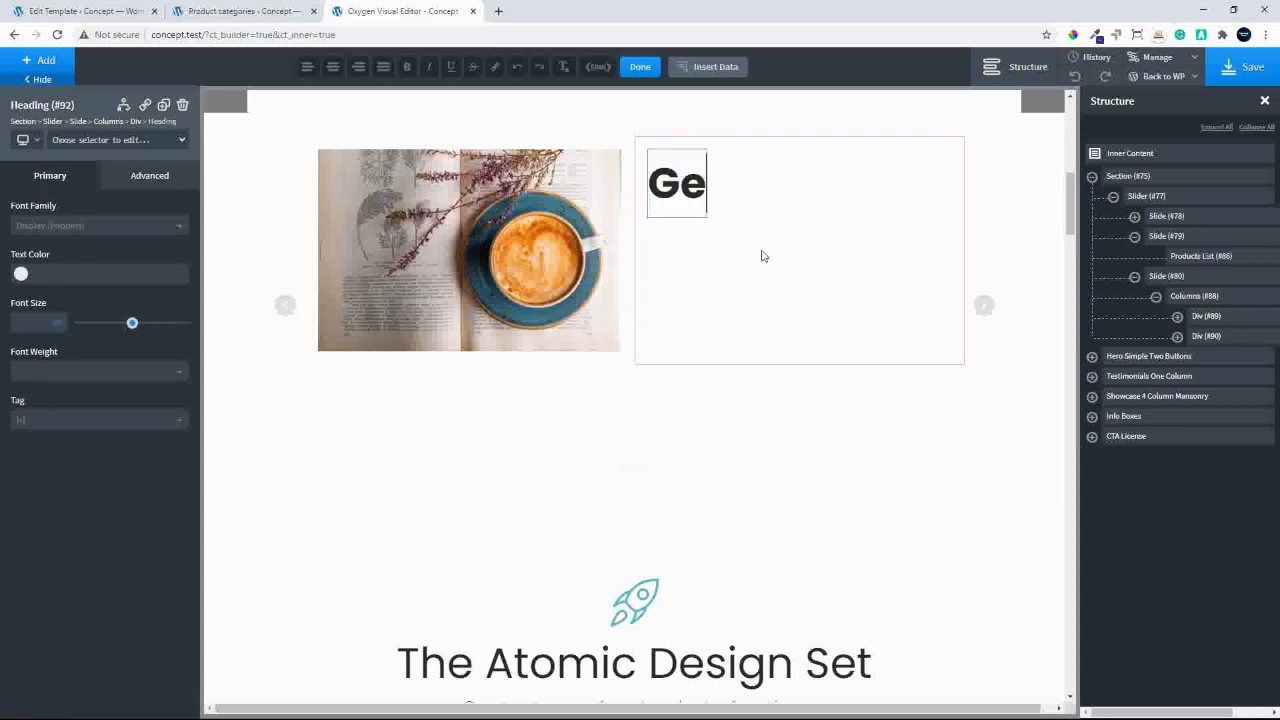
pyautogui.press('BackSpace')
pyautogui.press('BackSpace')
pyautogui.write('Details')
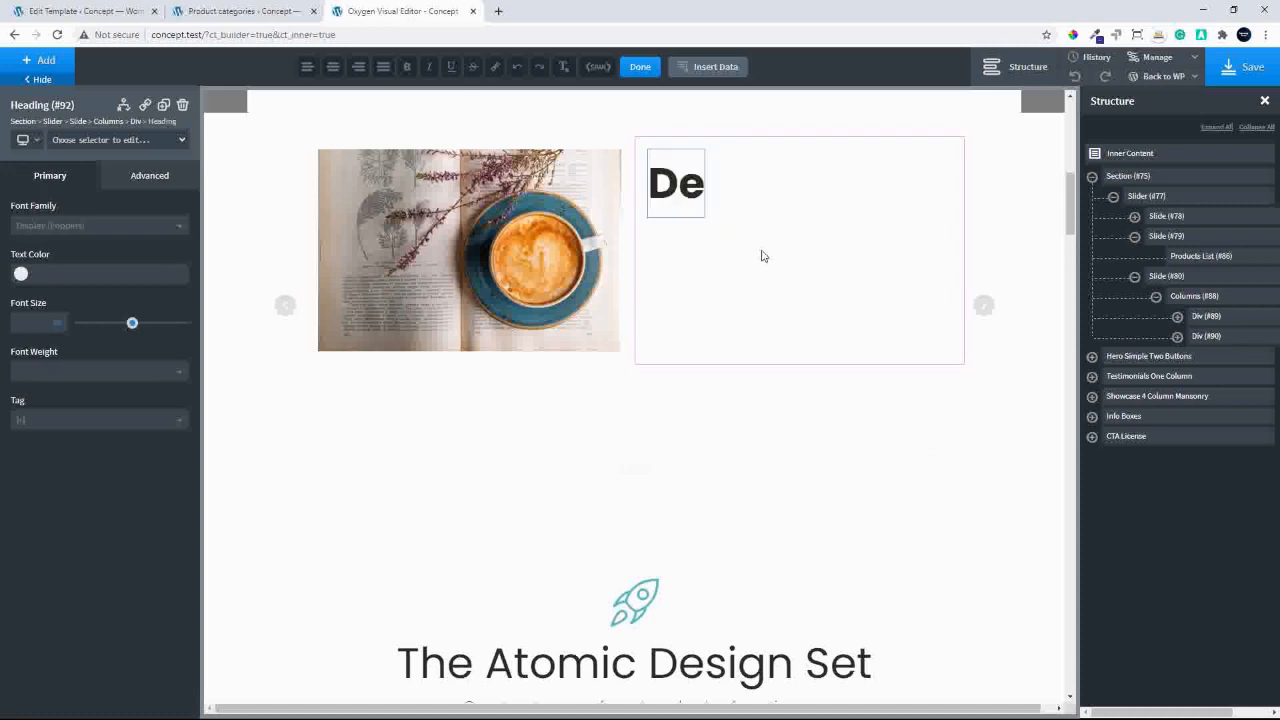
# Align the second column's content to the center horizontally and the middle vertically.
pyautogui.click(798, 264)
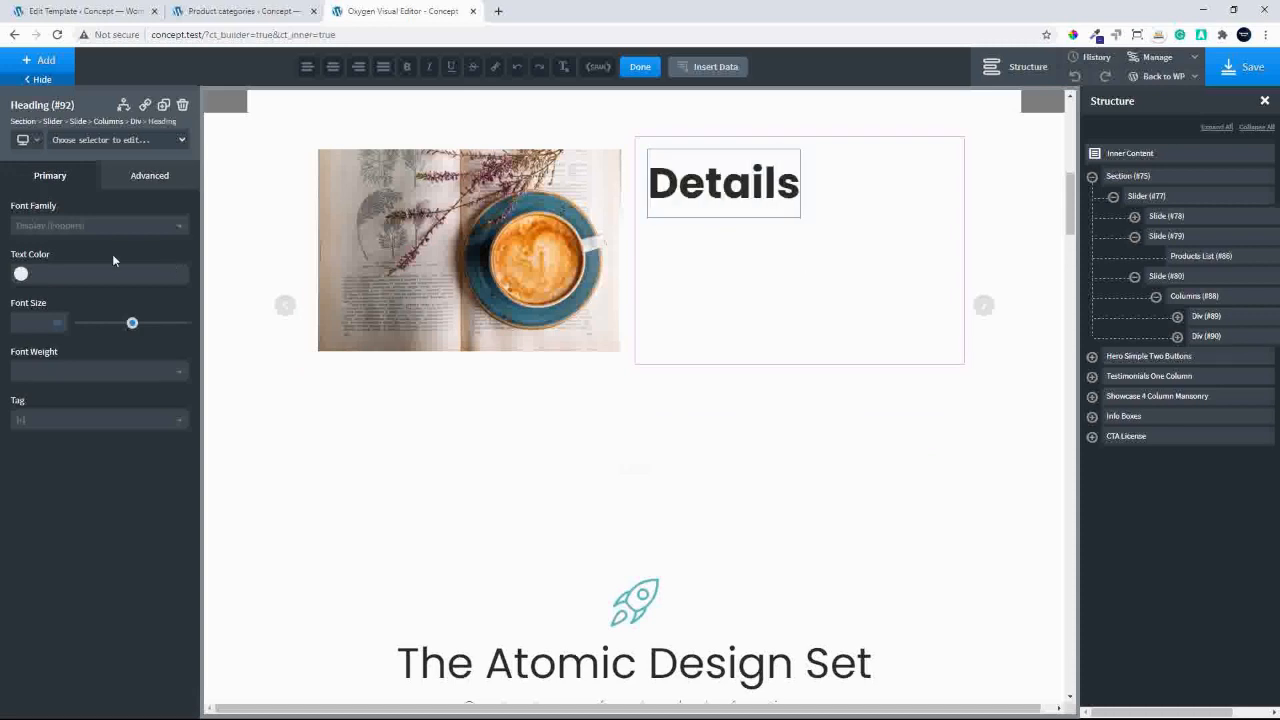
pyautogui.click(77, 332)
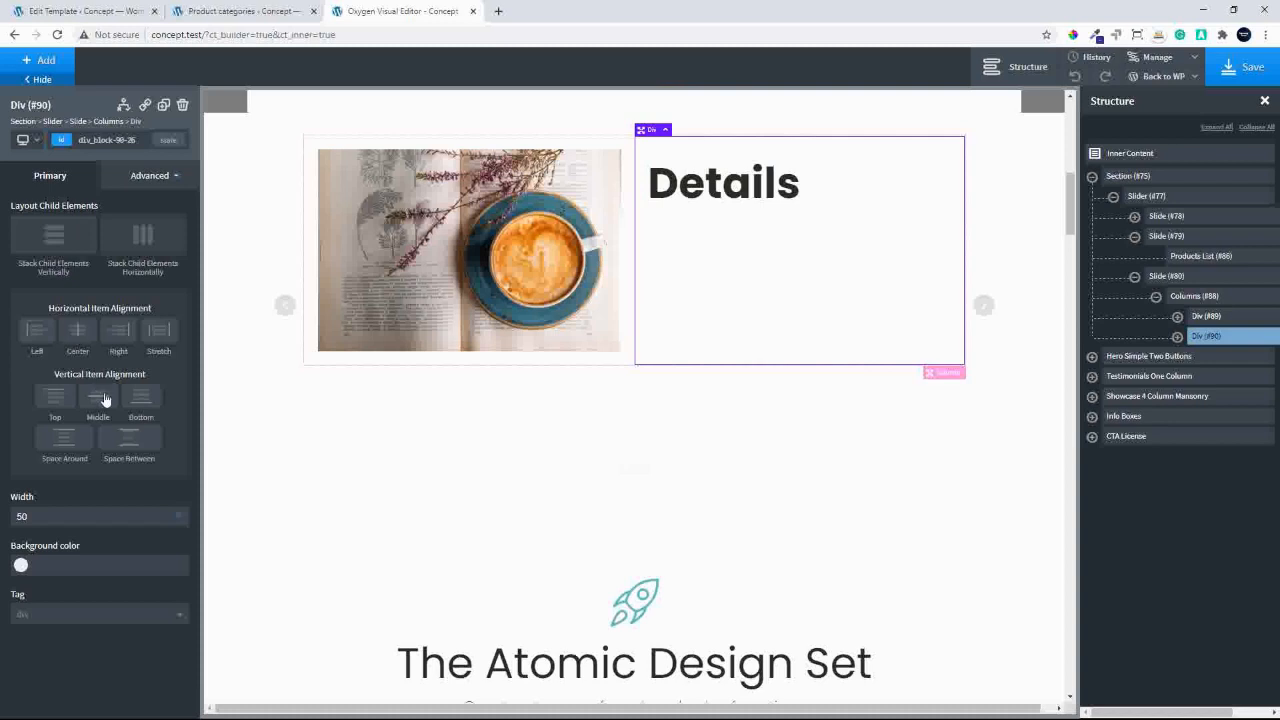
pyautogui.click(99, 399)
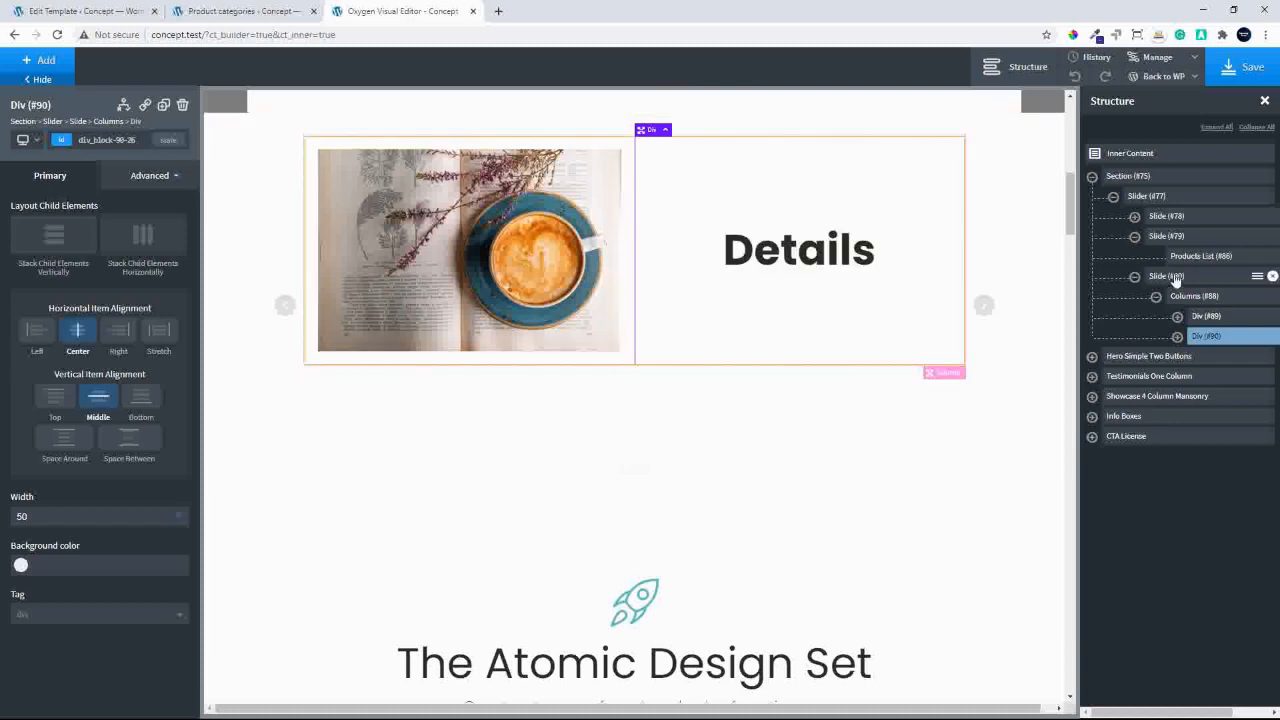
# Set the slider to stretch all slides to the same height and overlay the dots on the slider.
pyautogui.click(1147, 199)
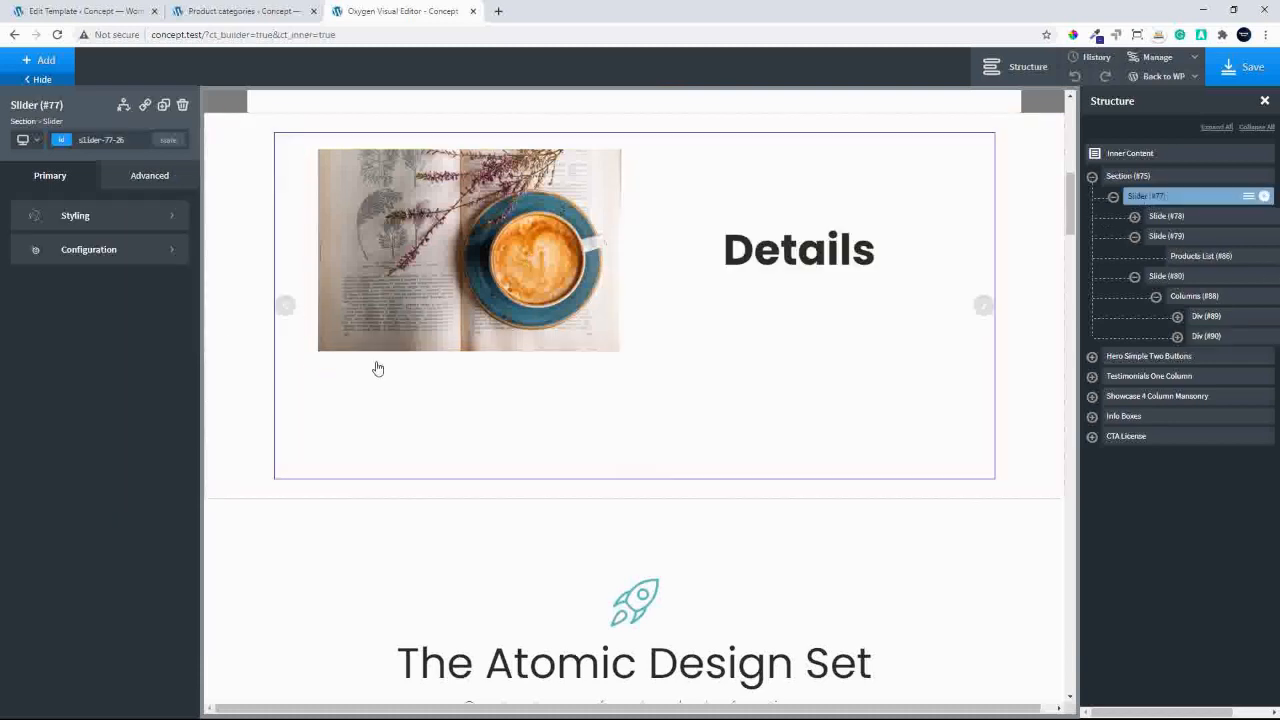
pyautogui.click(82, 214)
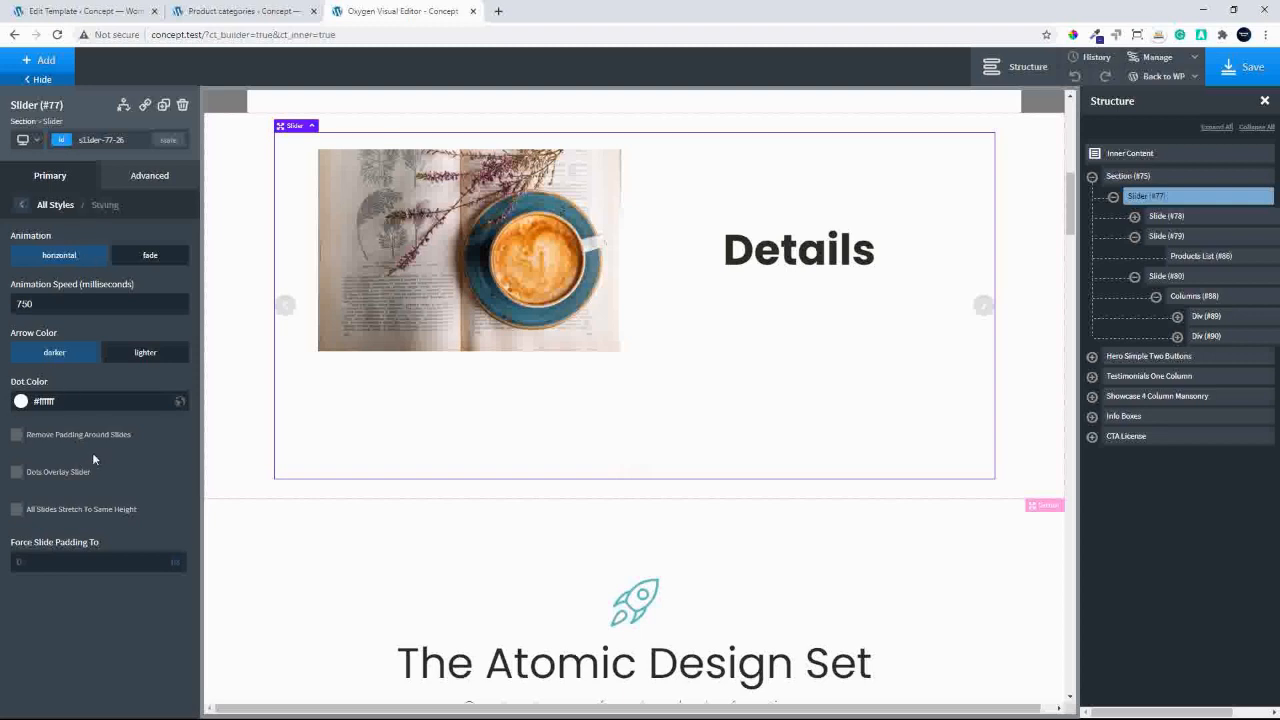
pyautogui.click(16, 509)
pyautogui.click(711, 364)
pyautogui.click(427, 419)
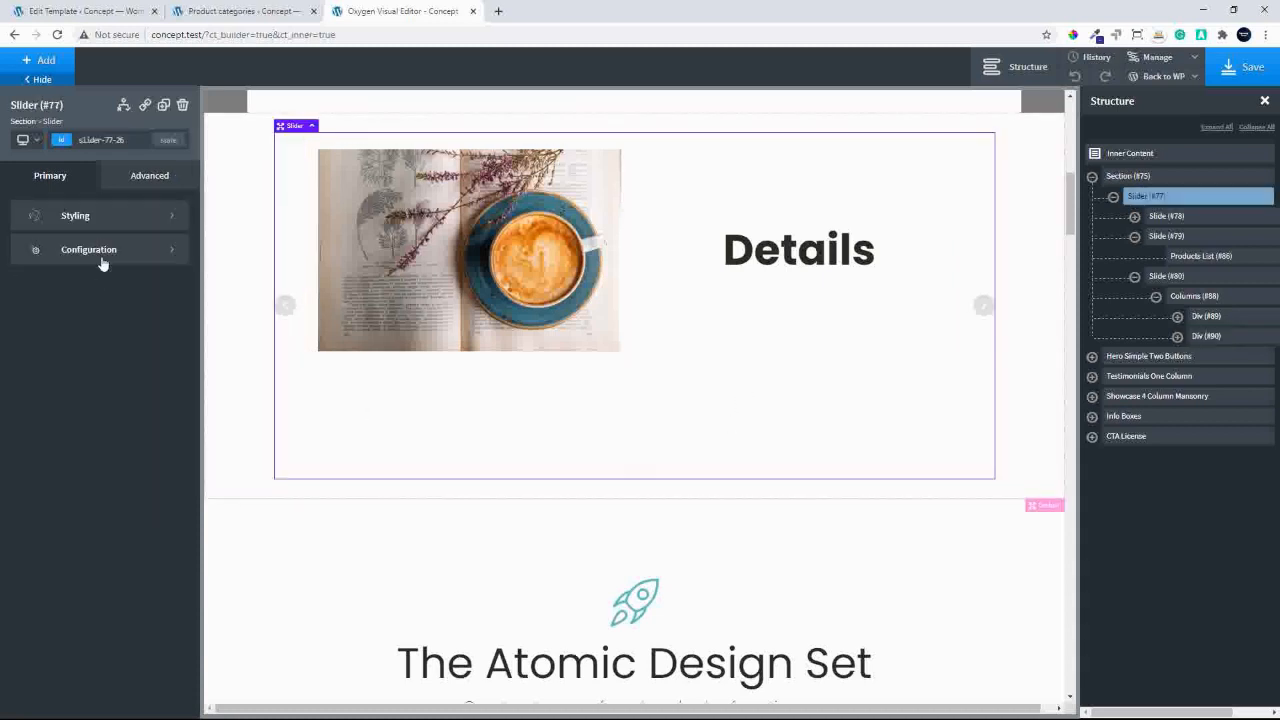
pyautogui.click(81, 222)
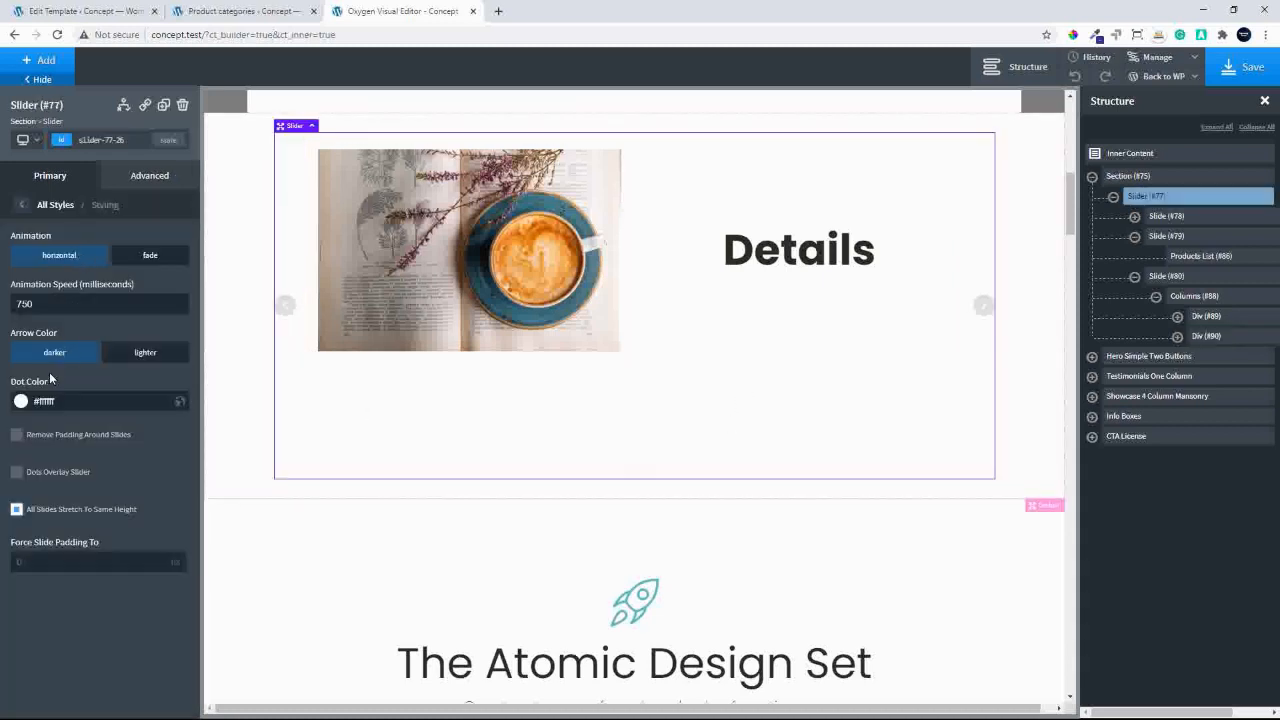
pyautogui.click(17, 473)
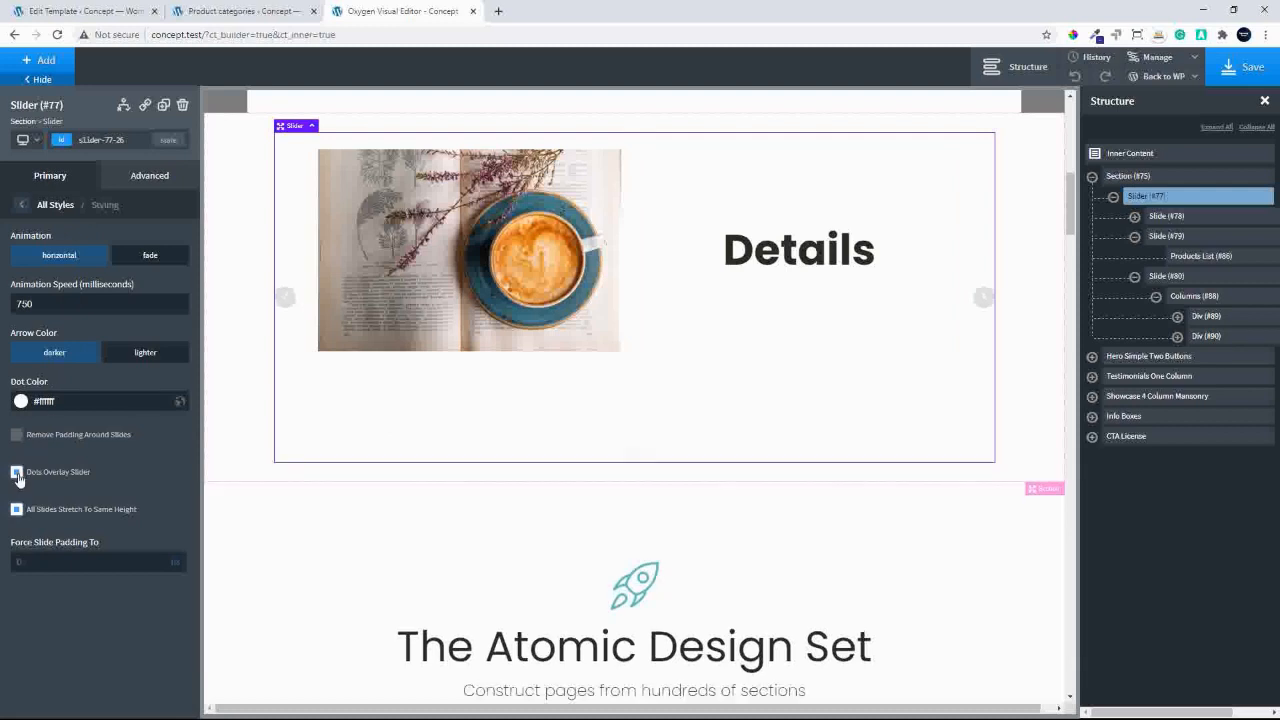
# Set the slider's dot color to red #fc0000 and remove the padding around its slides.
pyautogui.click(21, 401)
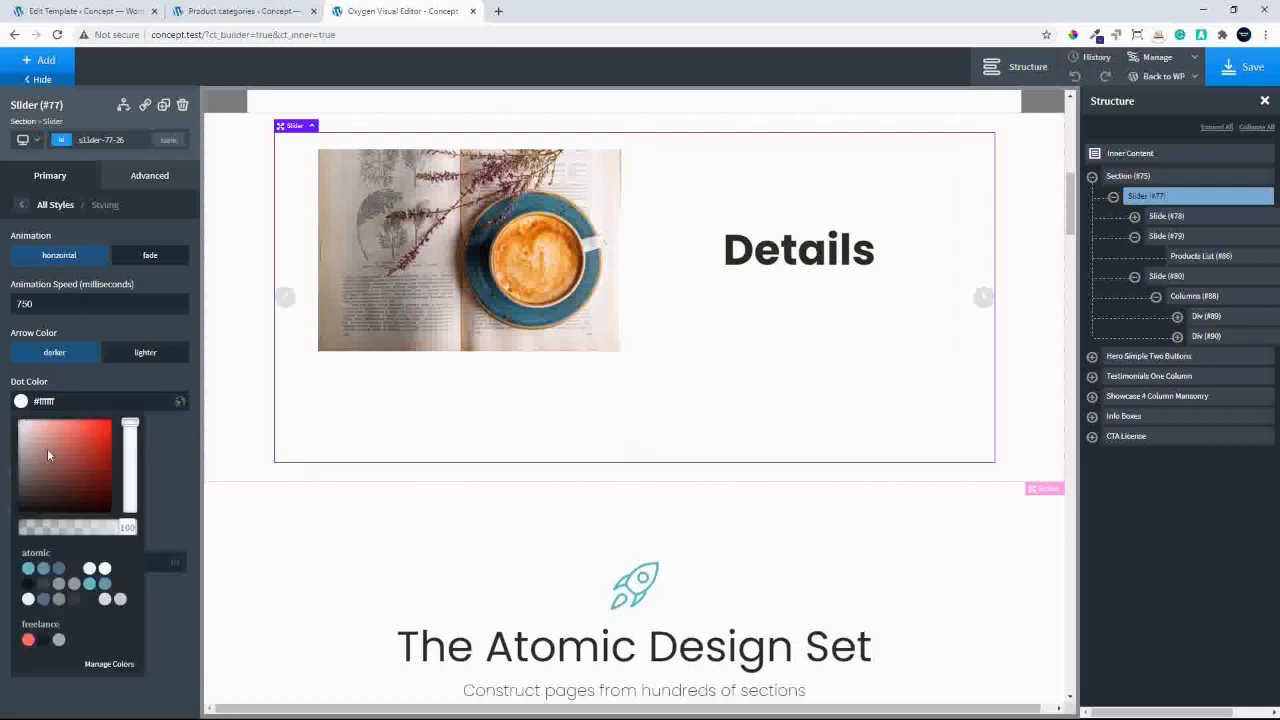
pyautogui.click(59, 448)
pyautogui.moveTo(74, 438); pyautogui.dragTo(128, 423)
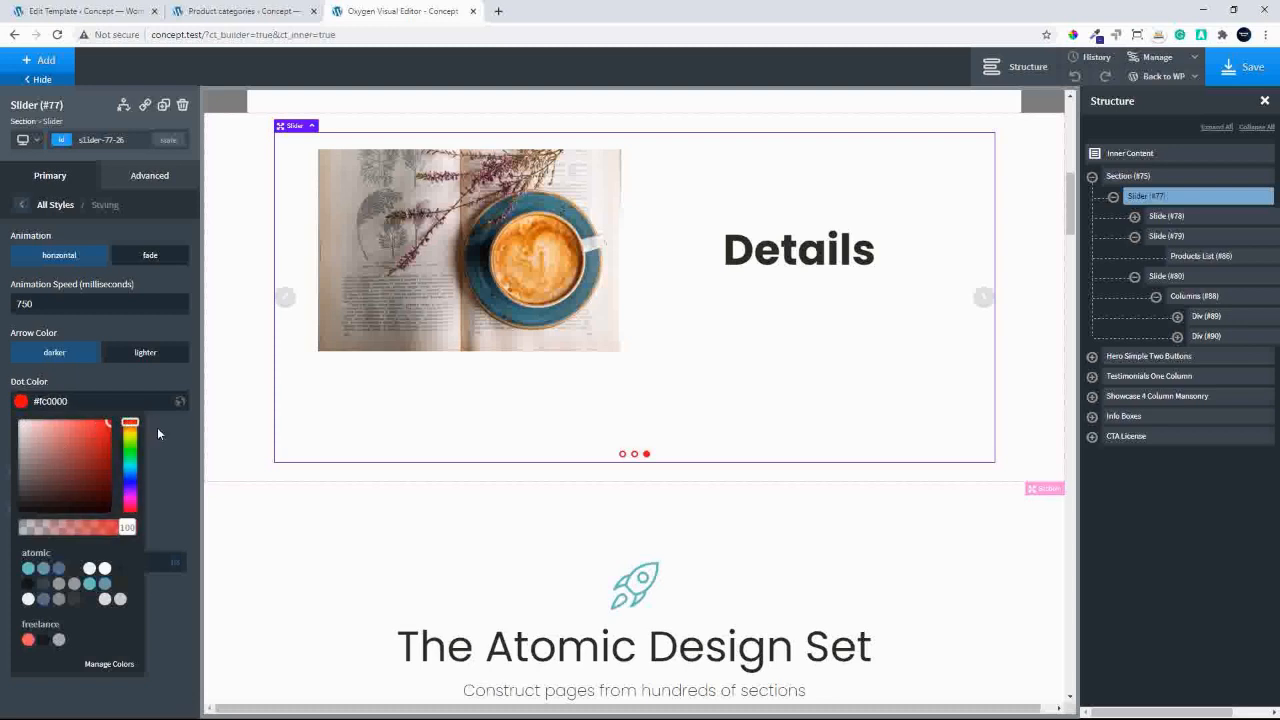
pyautogui.click(162, 427)
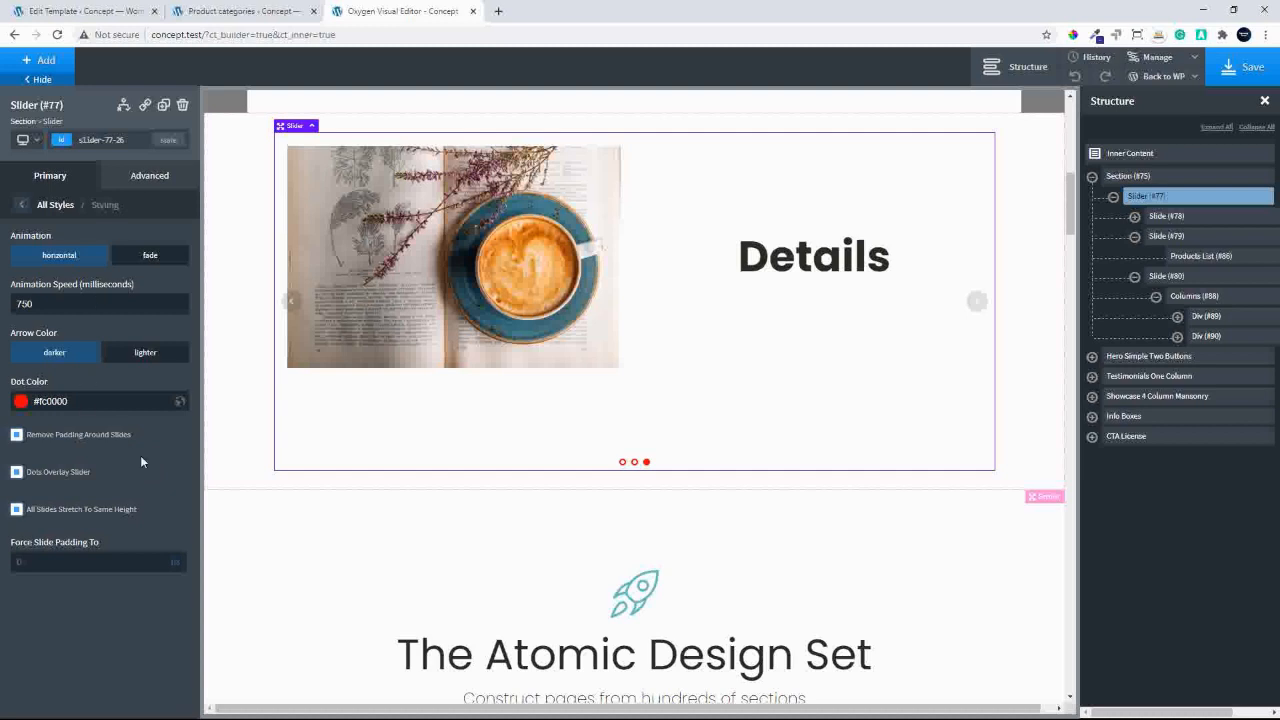
# Enable autoplay and infinite looping in the slider's configuration.
pyautogui.click(22, 204)
pyautogui.click(100, 258)
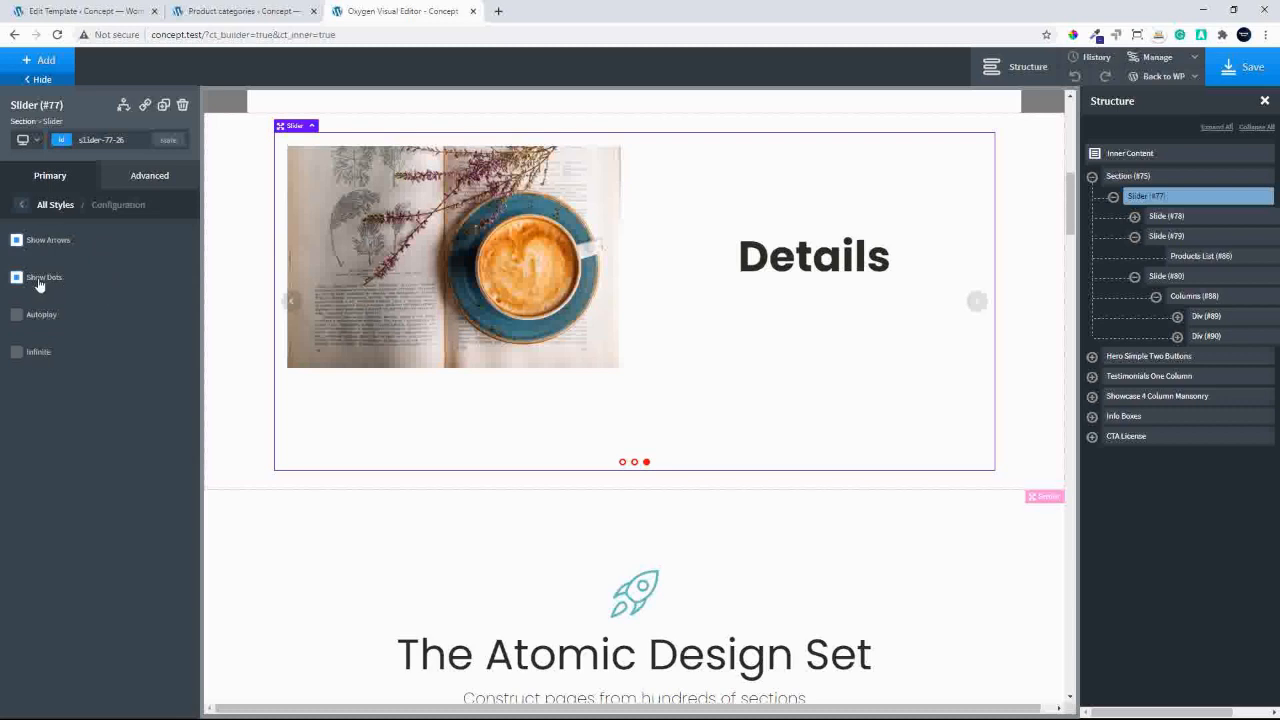
pyautogui.click(17, 316)
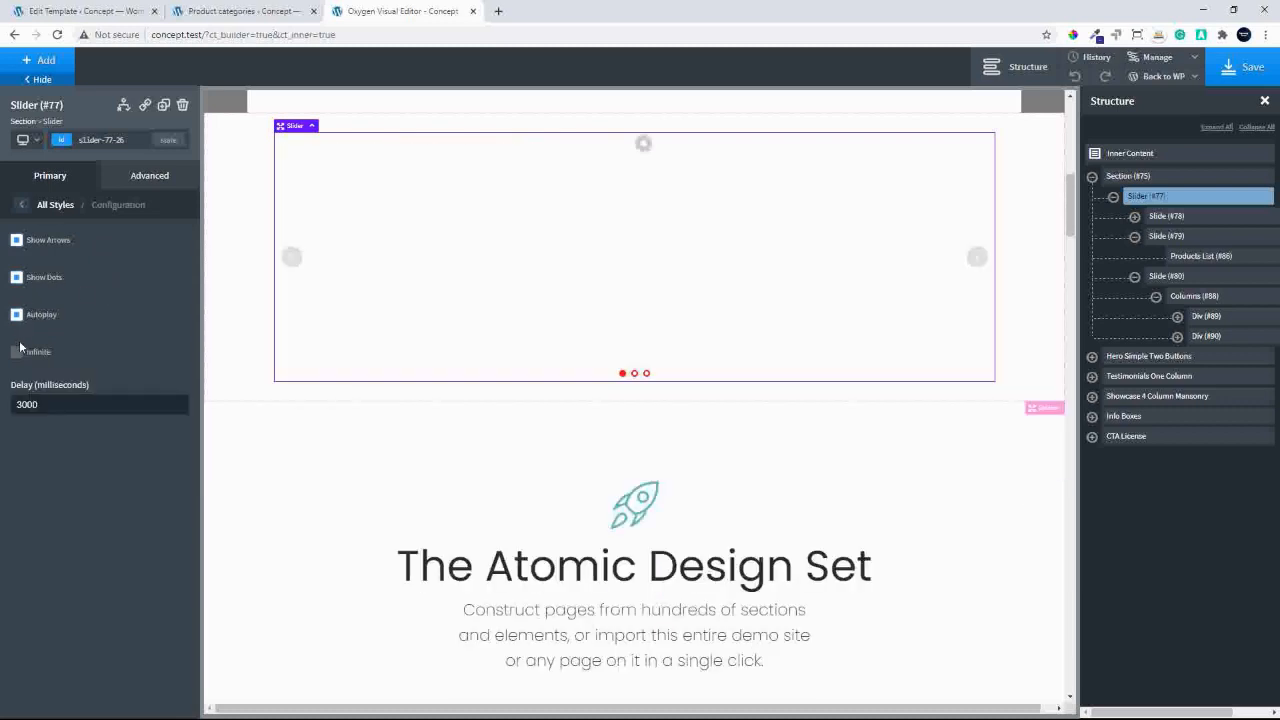
pyautogui.click(17, 354)
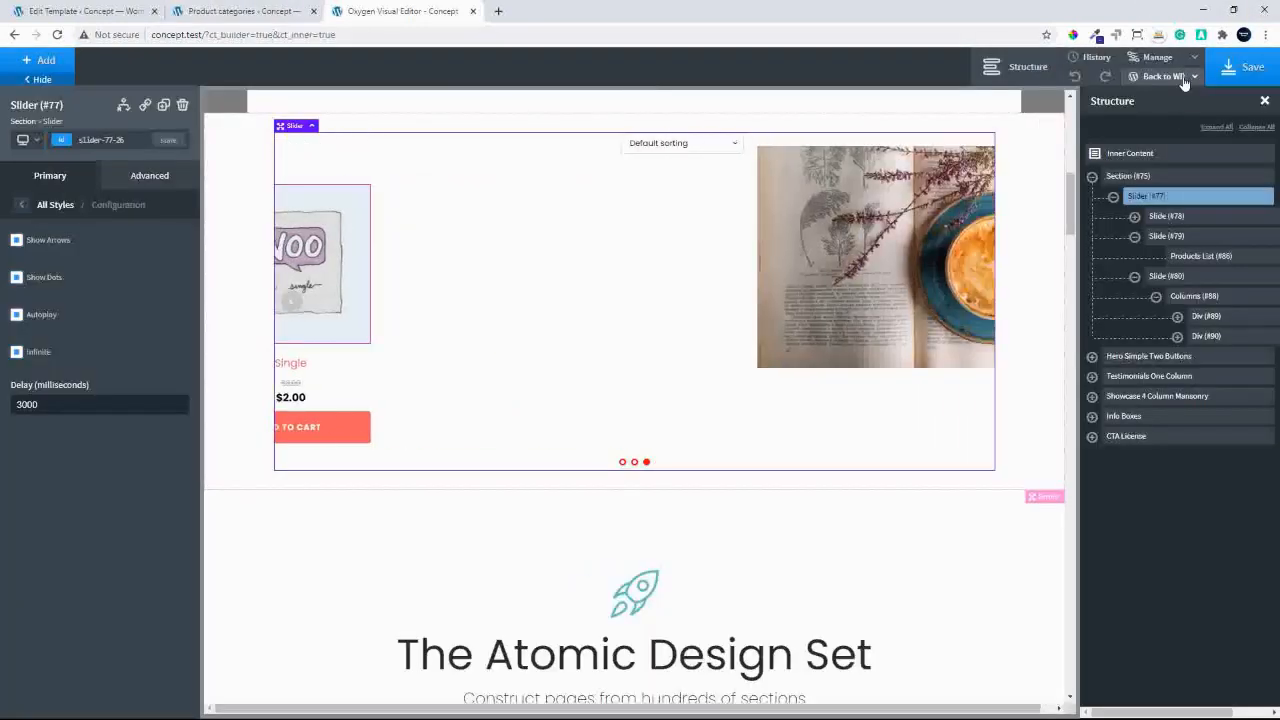
# Open the site's frontend in a new browser tab and examine the home page slider and the Products modal.
pyautogui.moveTo(1165, 78)
pyautogui.rightClick(1148, 128)
pyautogui.click(1167, 139)
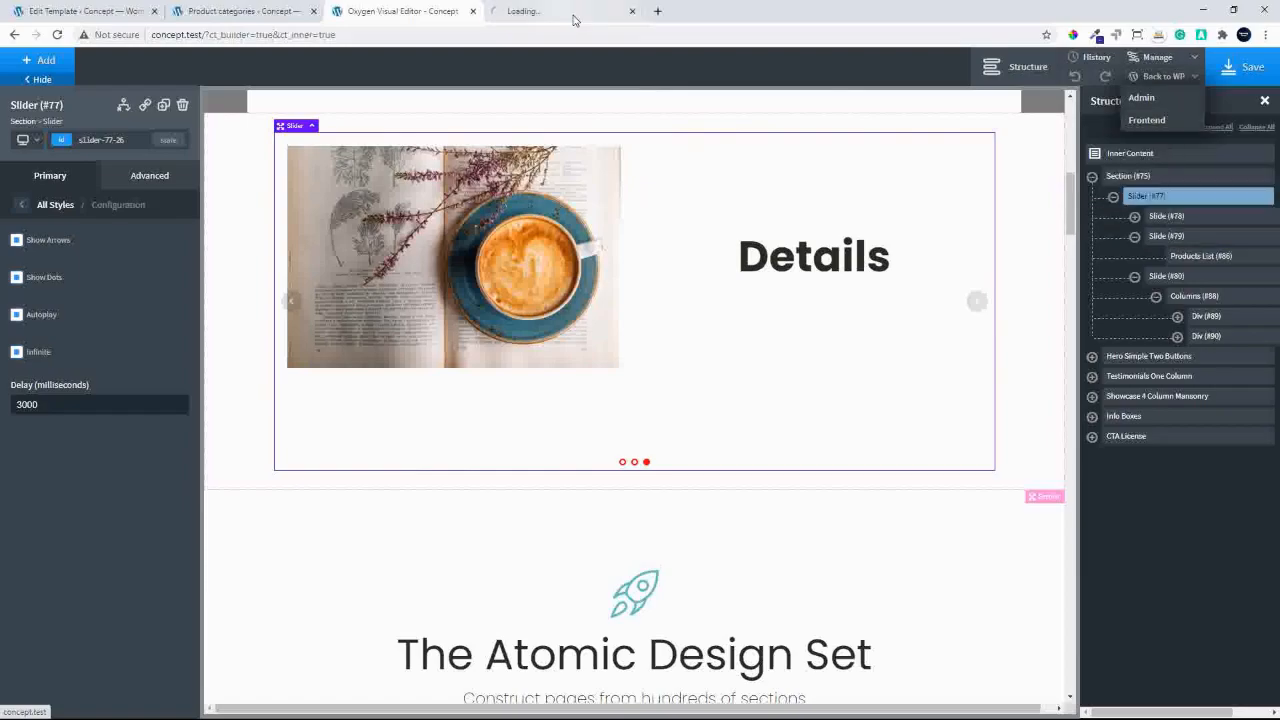
pyautogui.click(558, 14)
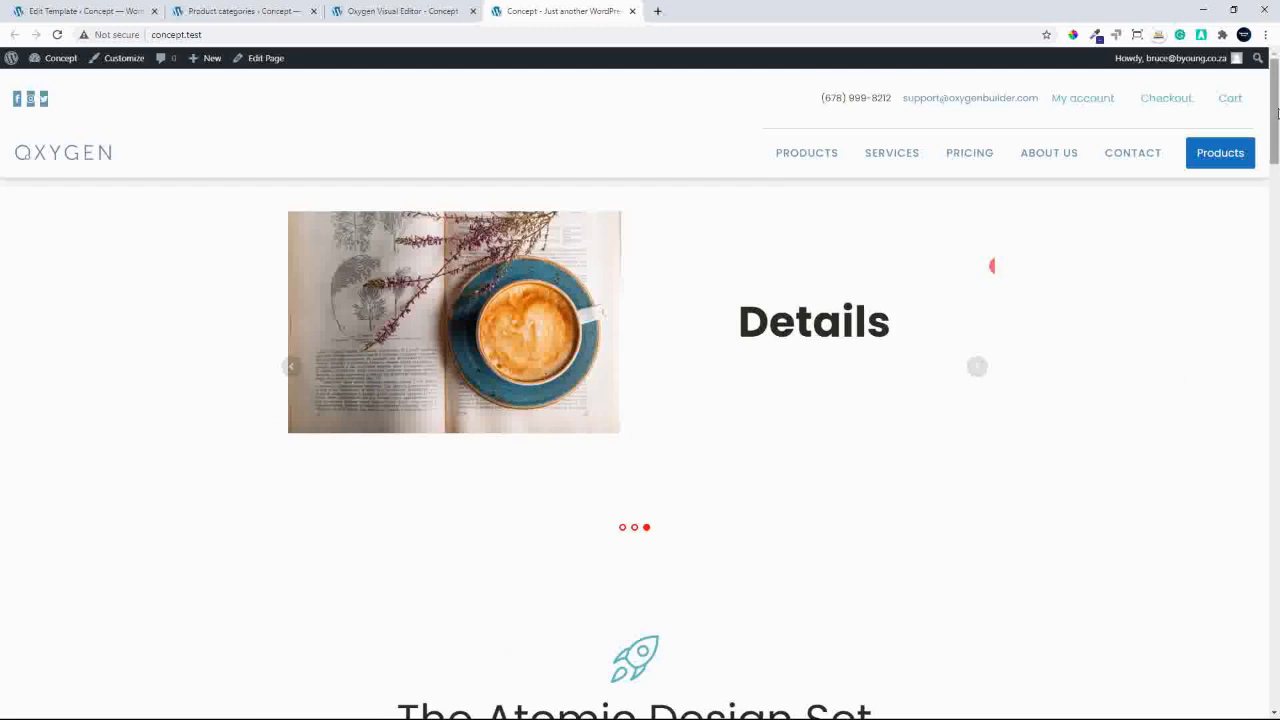
pyautogui.click(1217, 155)
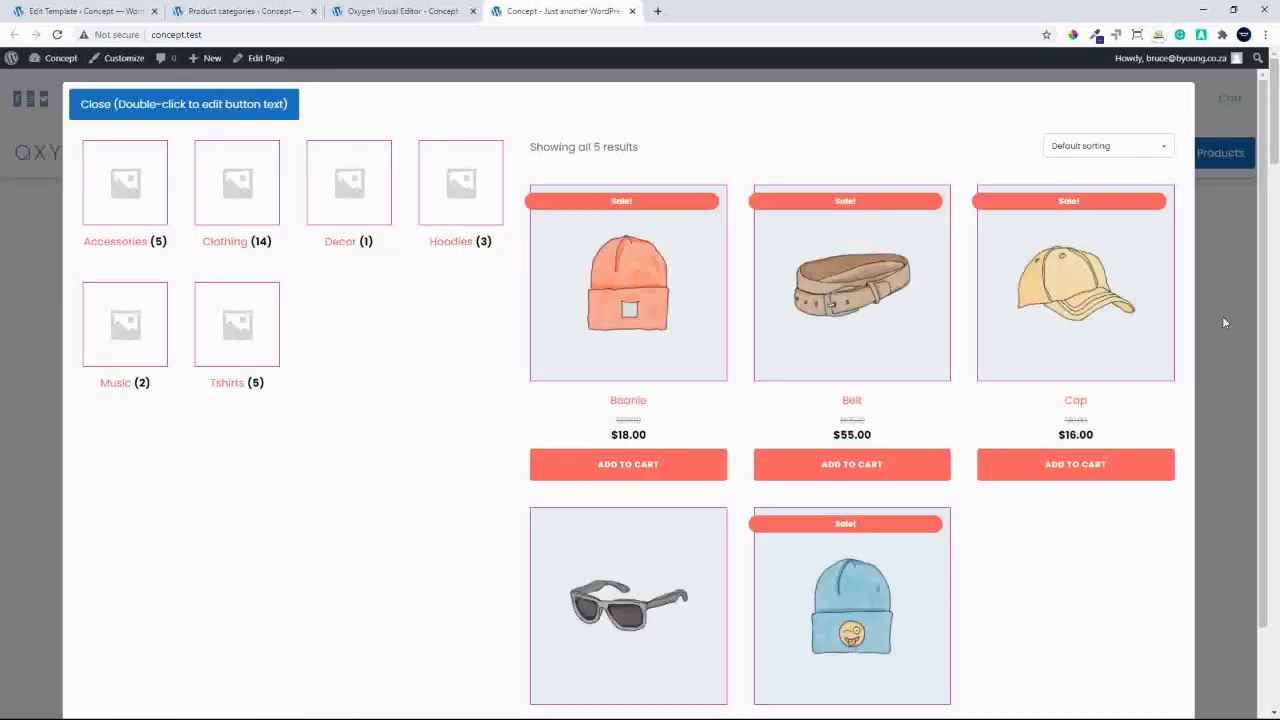
pyautogui.click(275, 109)
pyautogui.moveTo(1272, 146); pyautogui.dragTo(1276, 58)
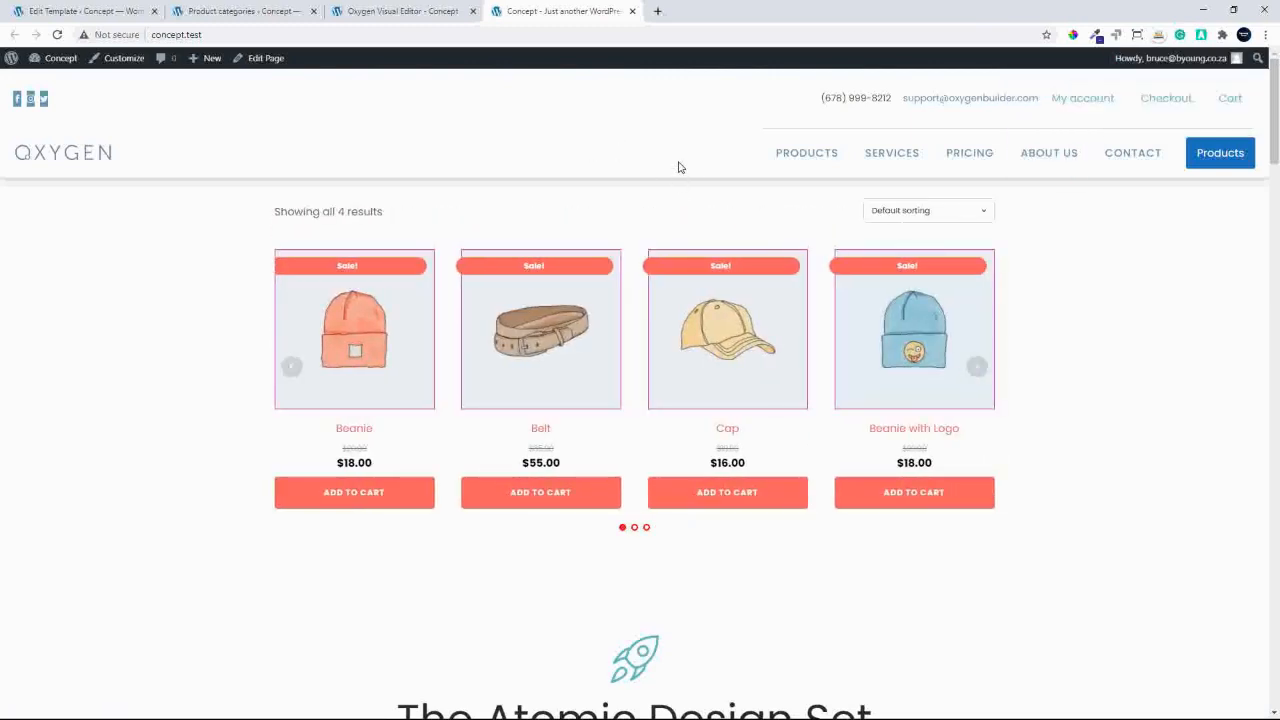
# Examine the Belt product page, its Accessories category page, and the Beanie with Logo product page on the frontend.
pyautogui.click(541, 322)
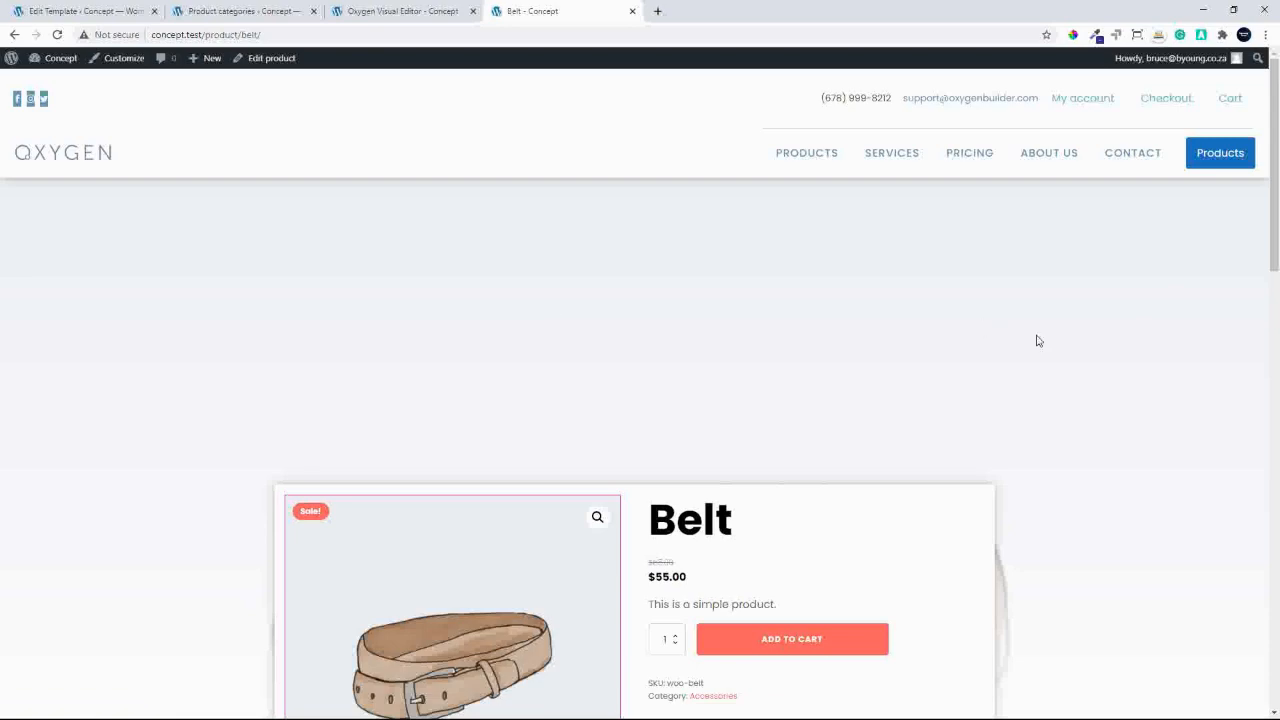
pyautogui.moveTo(1275, 152); pyautogui.dragTo(1266, 221)
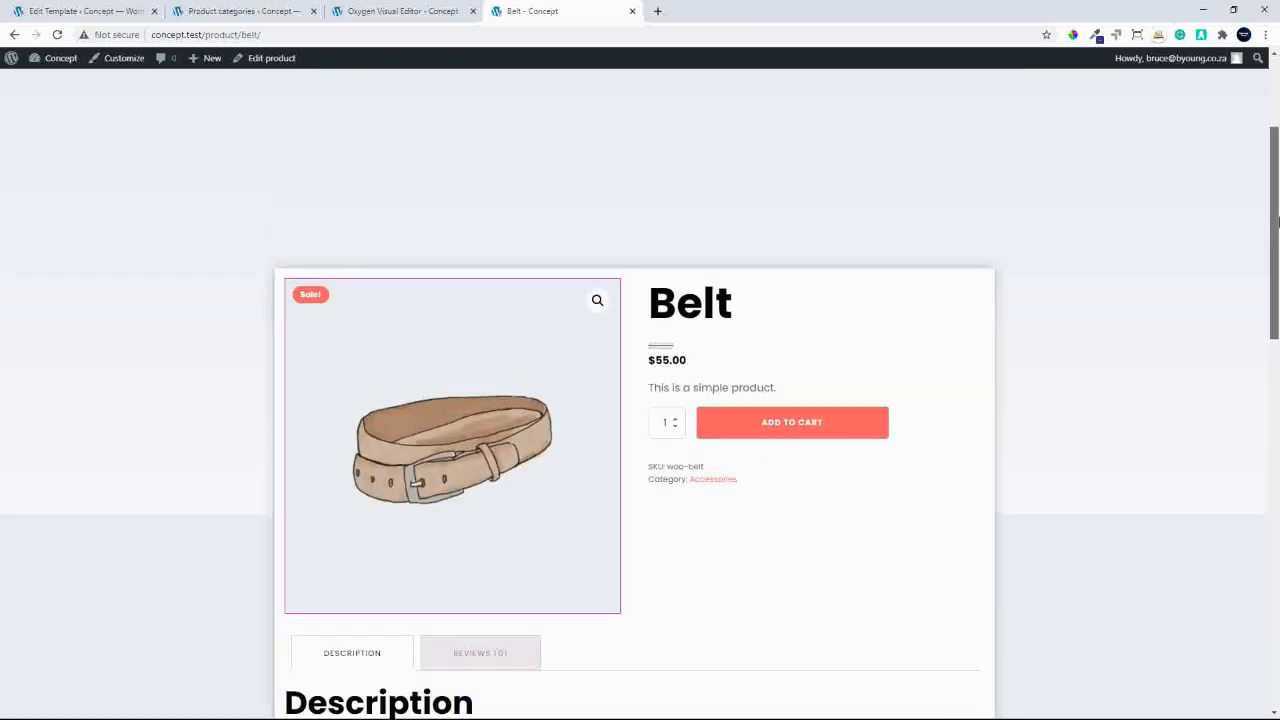
pyautogui.click(705, 489)
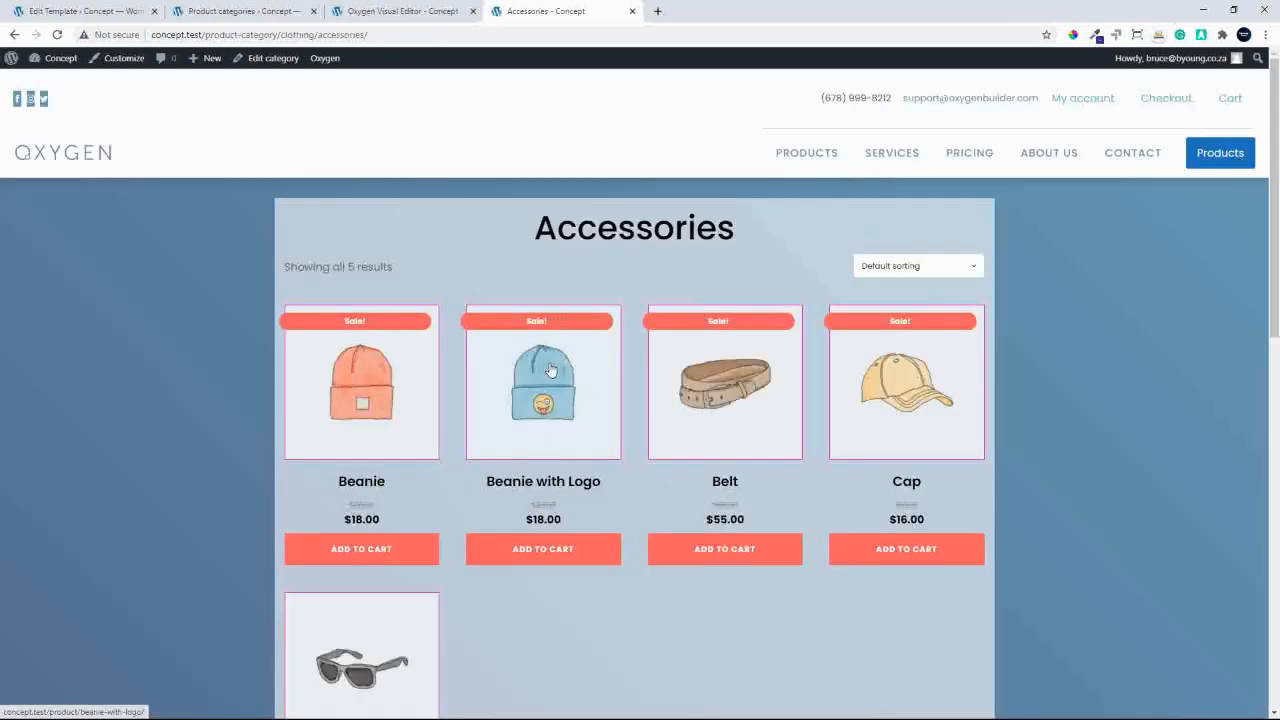
pyautogui.click(546, 378)
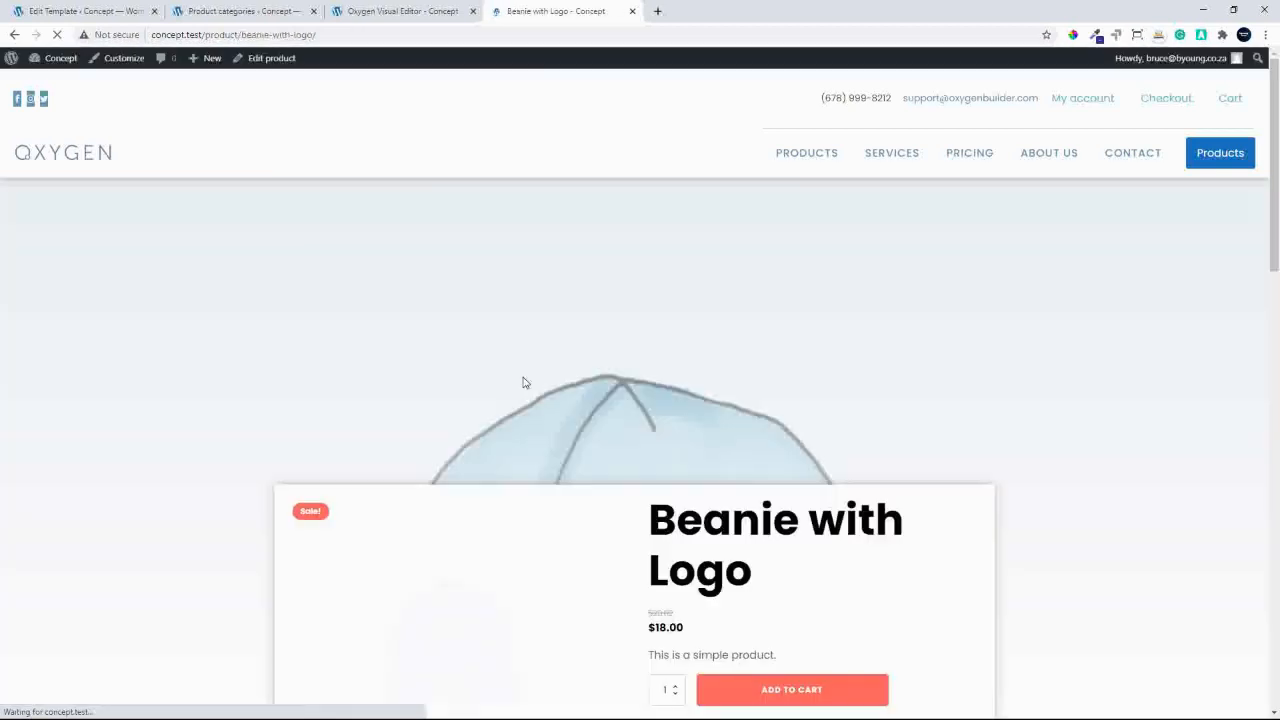
pyautogui.moveTo(1278, 150); pyautogui.dragTo(1276, 70)
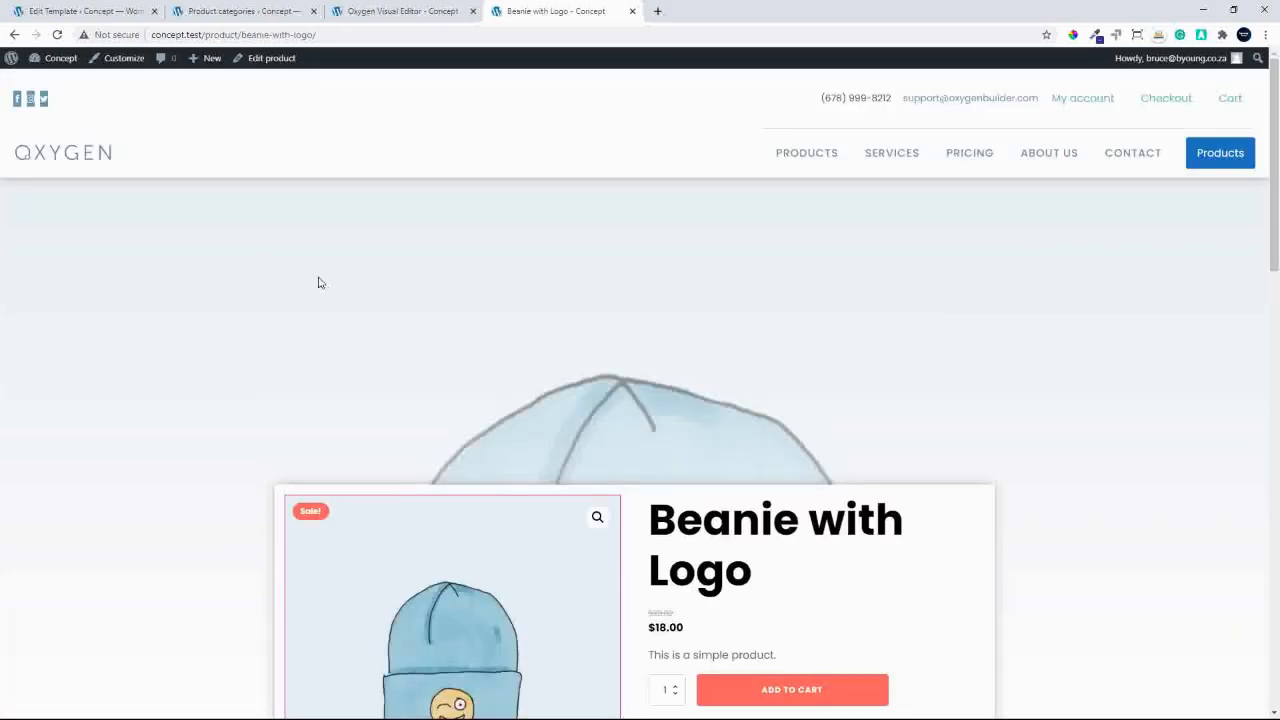
# Inspect the Beanie with Logo page's background section in the developer tools, close them, and return to the Oxygen editor.
pyautogui.rightClick(120, 262)
pyautogui.click(228, 410)
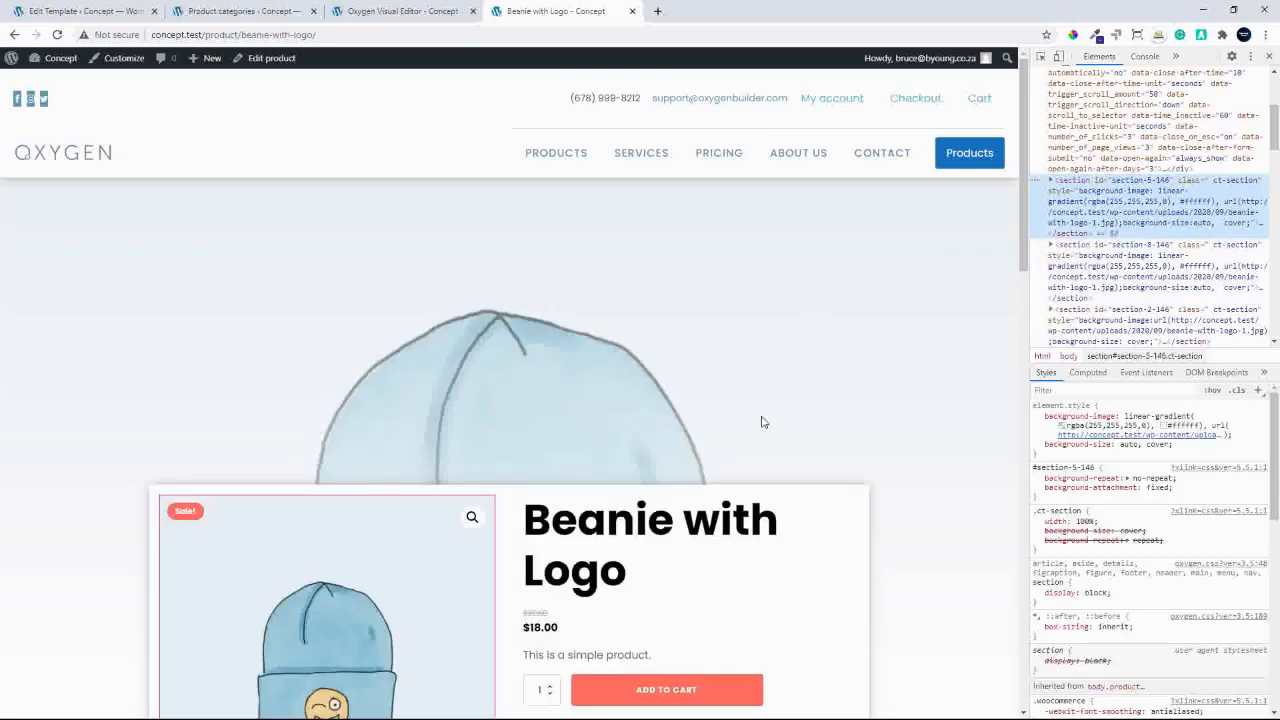
pyautogui.moveTo(1024, 231); pyautogui.dragTo(1050, 185)
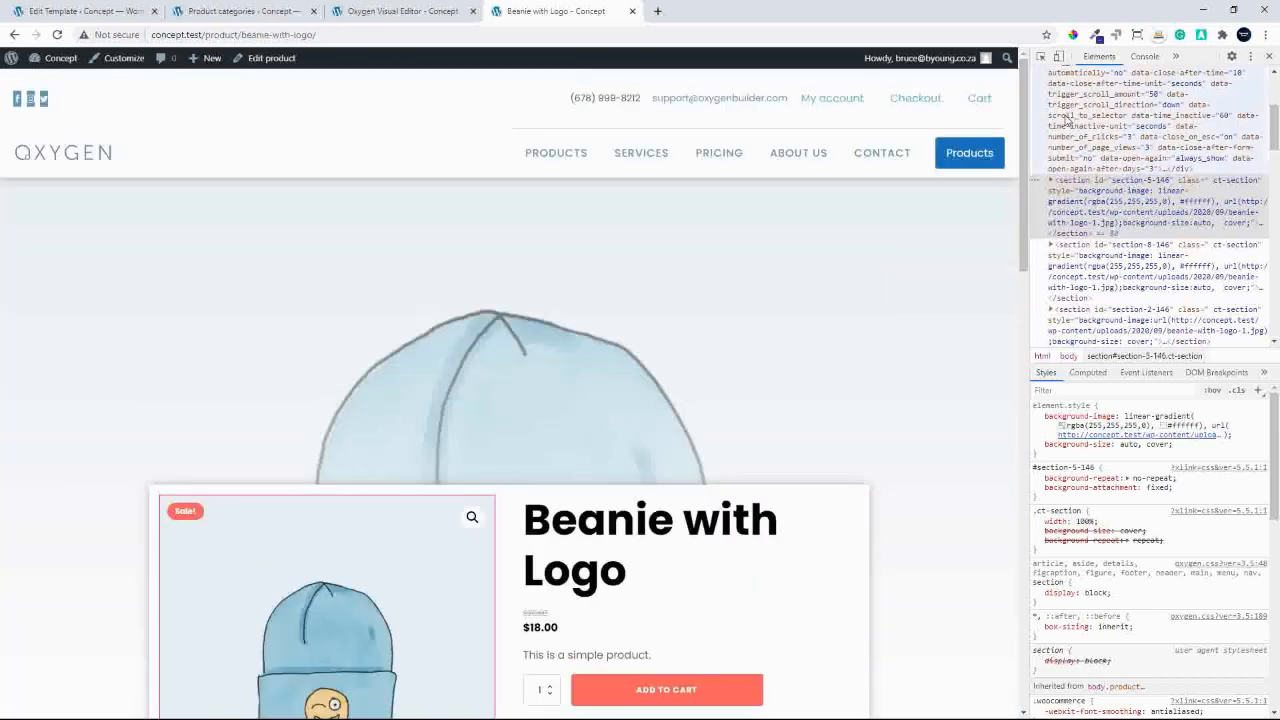
pyautogui.click(1270, 58)
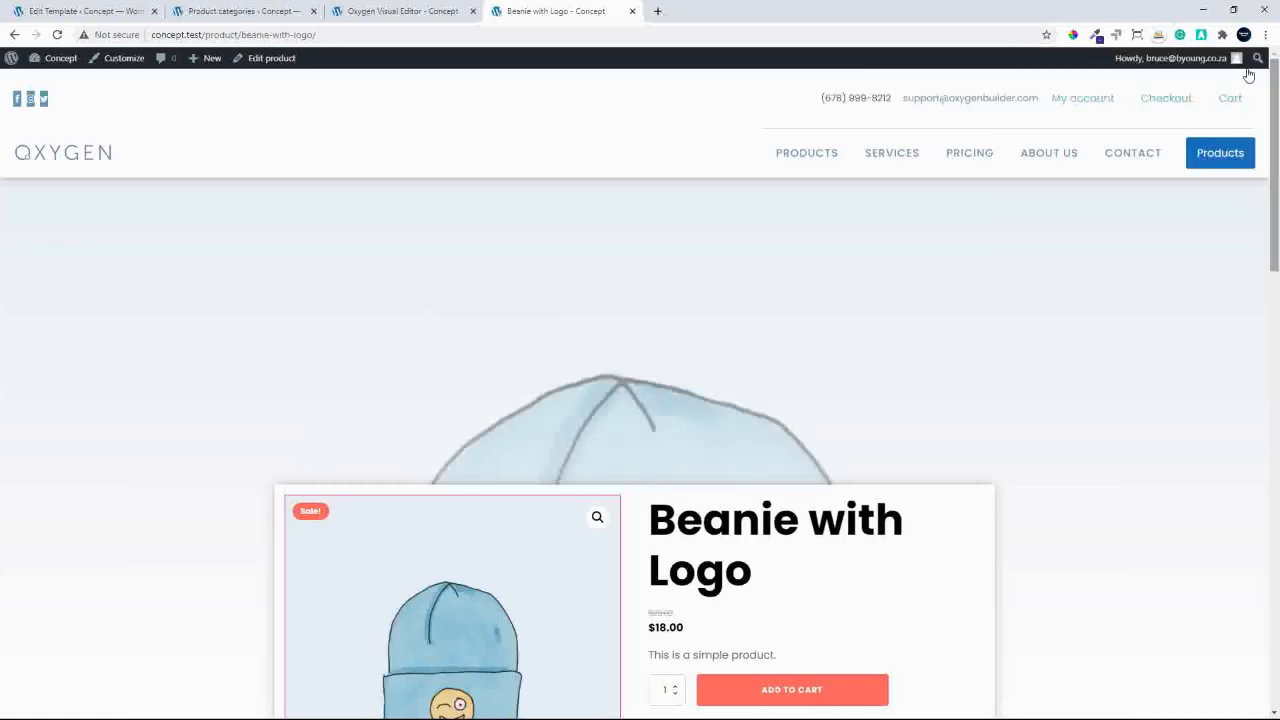
pyautogui.click(404, 16)
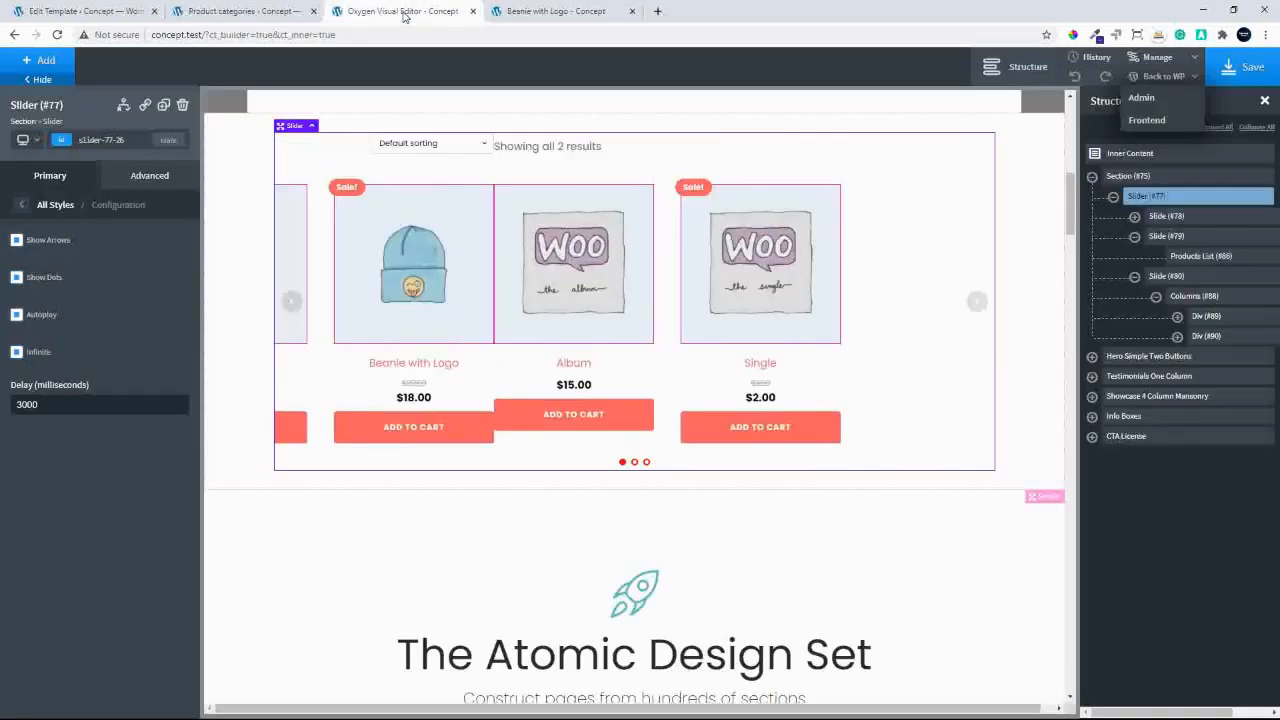